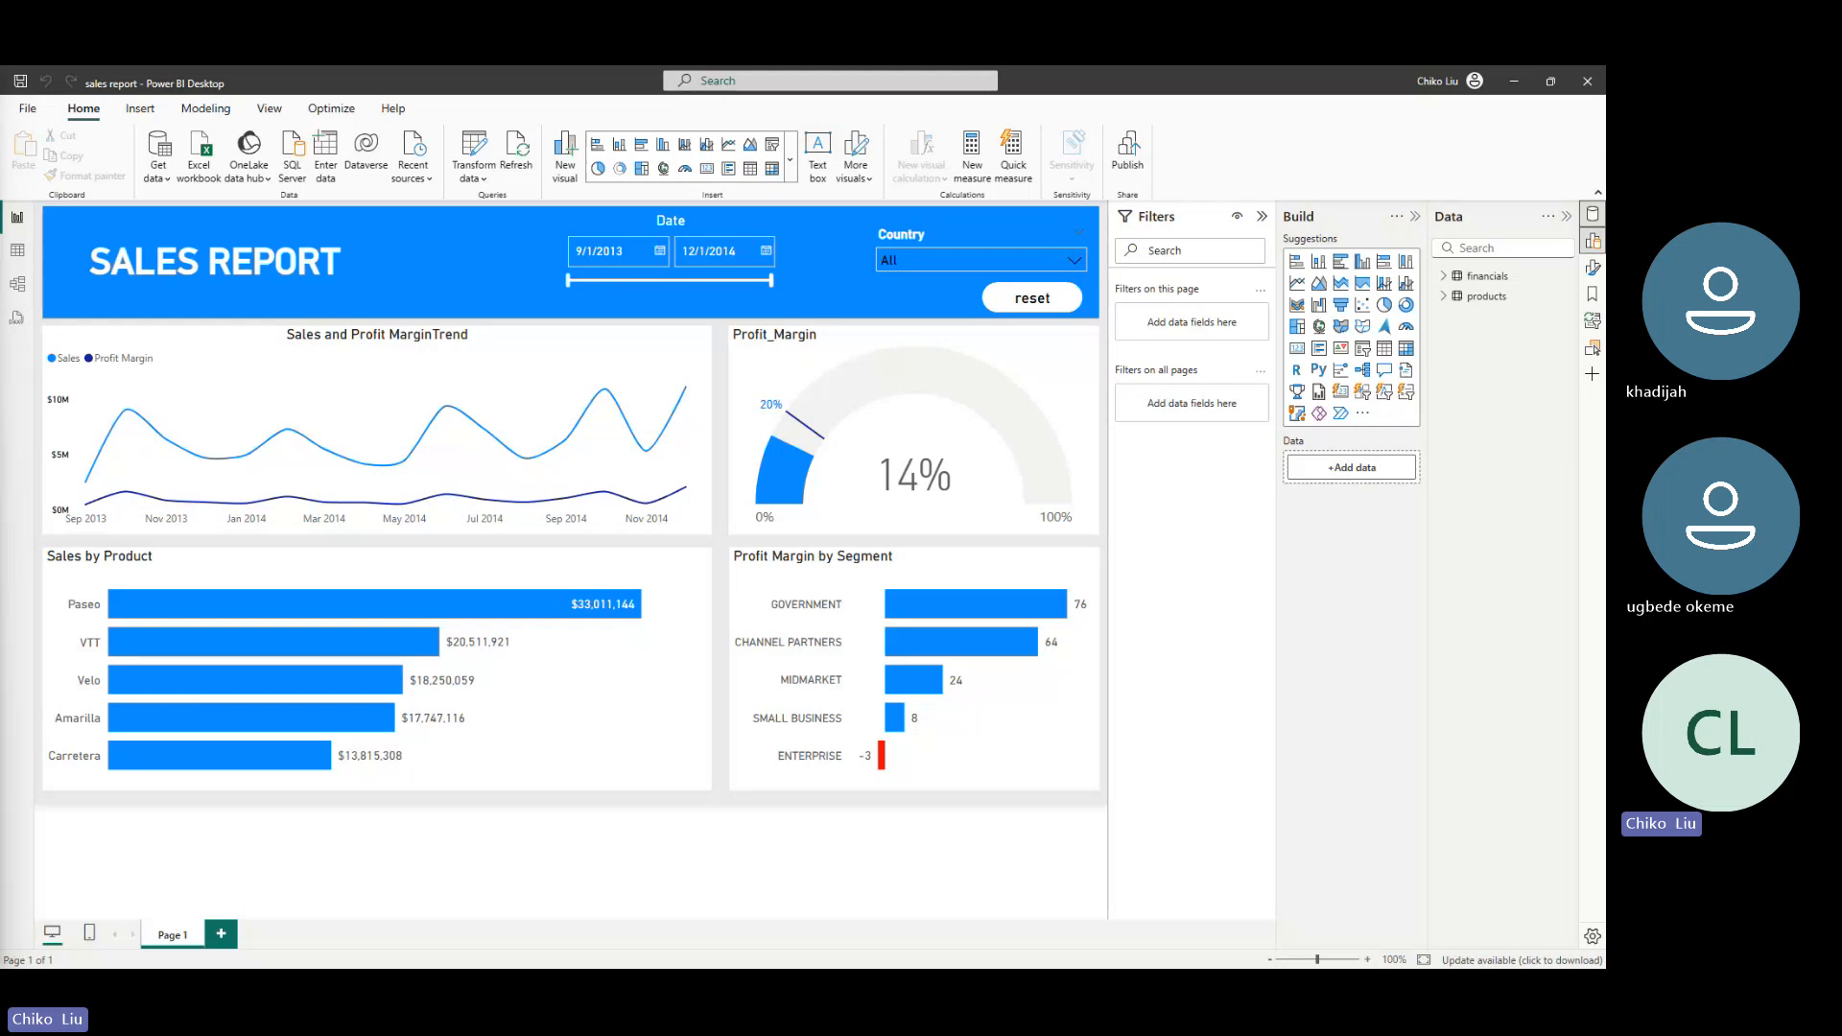
Show the lab 3 PDF in a maximized window and enlarge it to examine the sample Executive Summary – Finance Report
drag(2, 246, 923, 222)
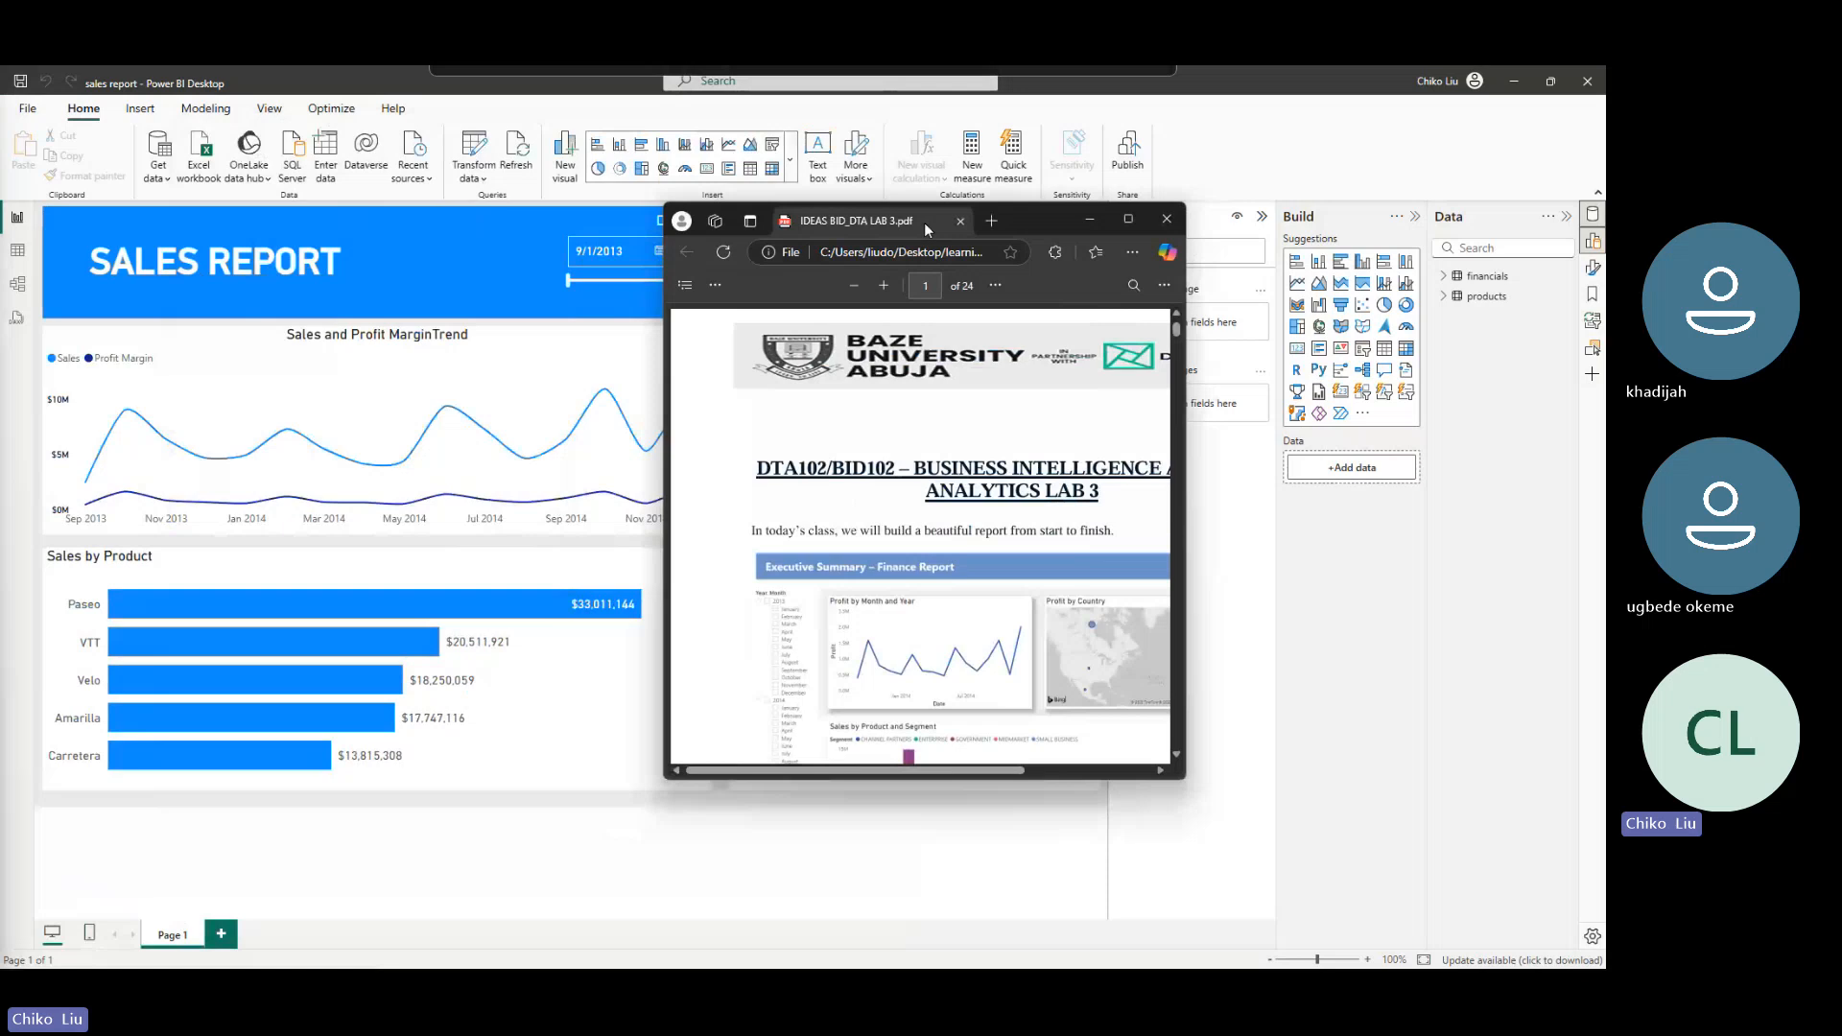
click(1129, 220)
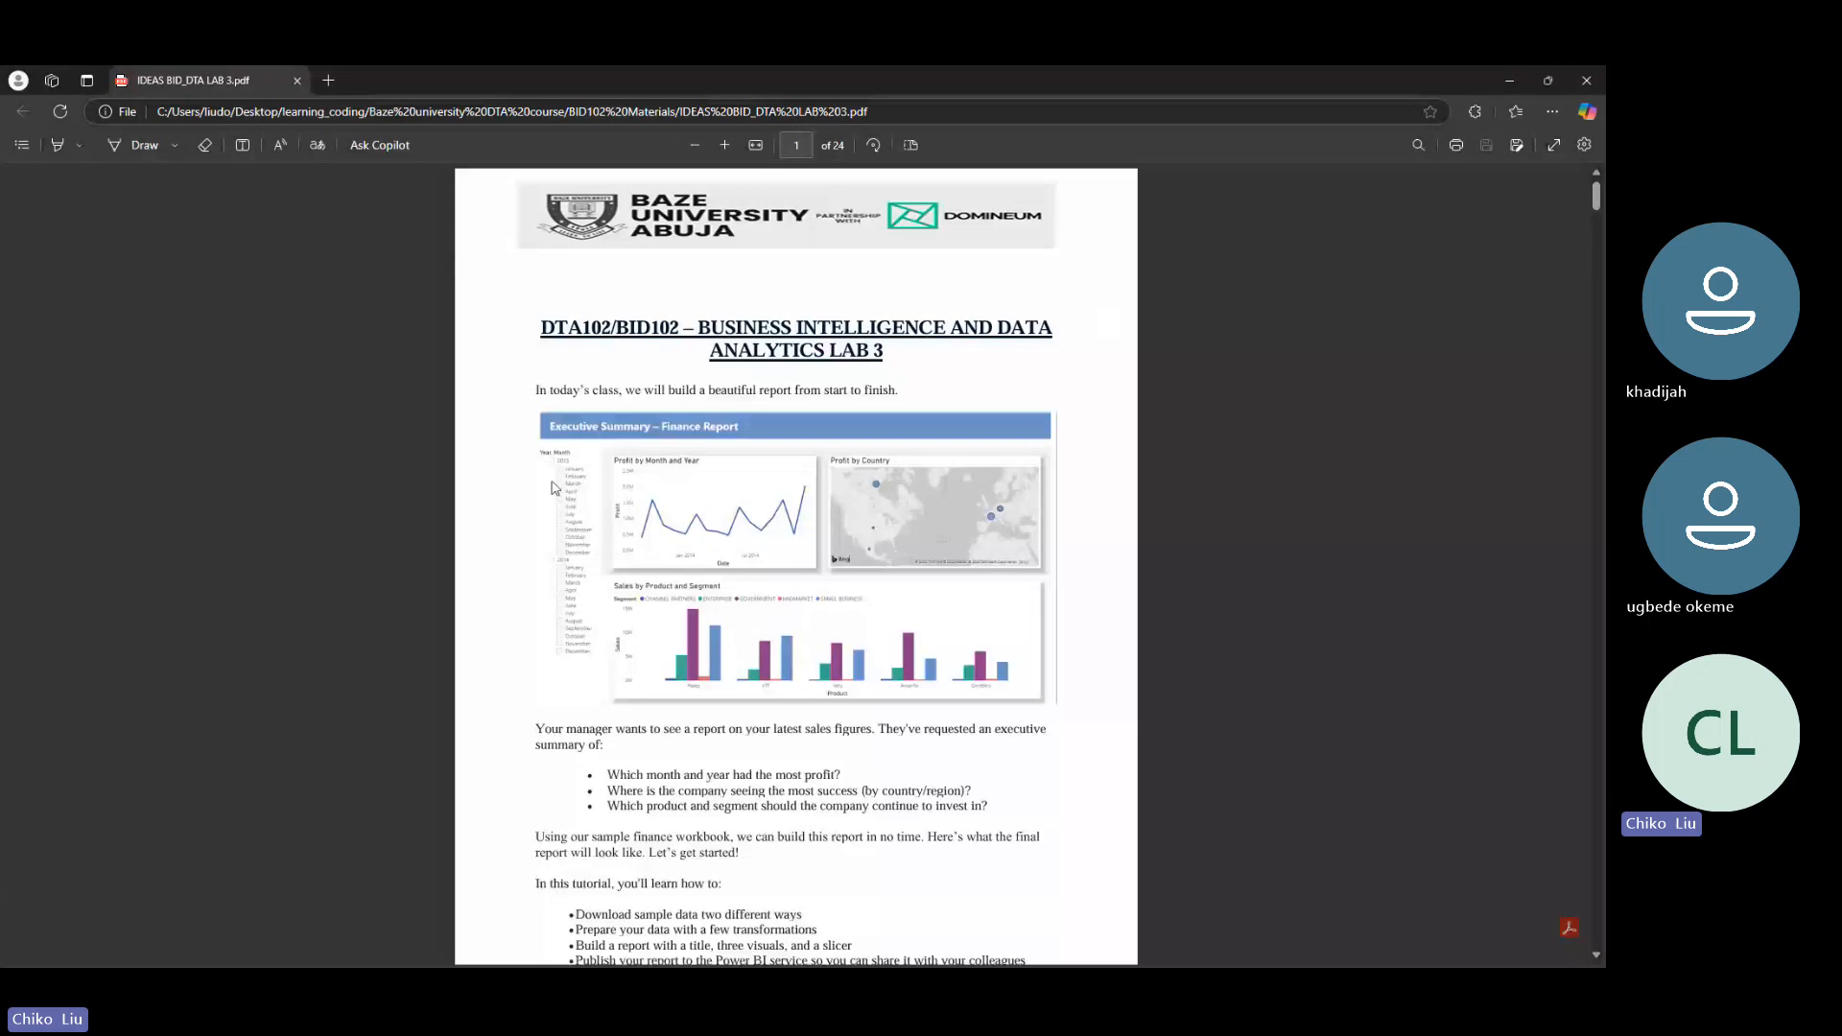
click(719, 145)
click(720, 145)
click(720, 145)
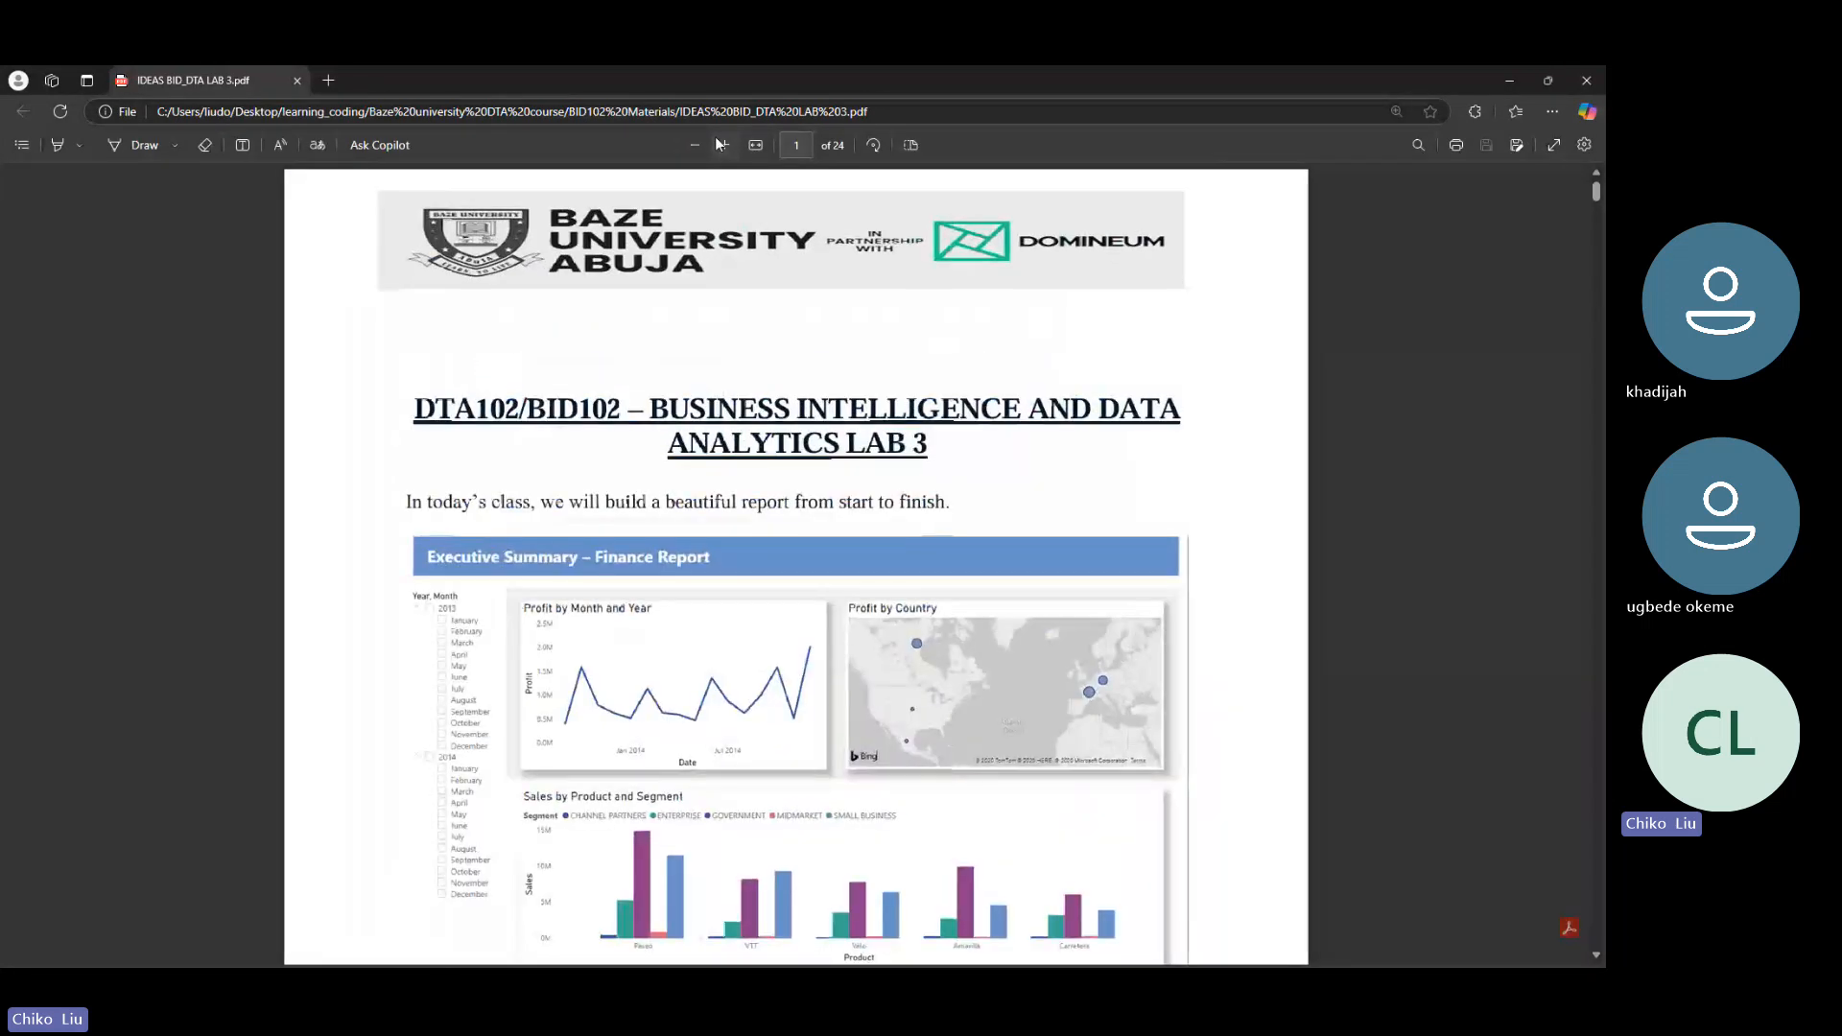
click(719, 145)
scroll(570, 513, down, 1)
scroll(570, 513, down, 4)
scroll(570, 513, up, 2)
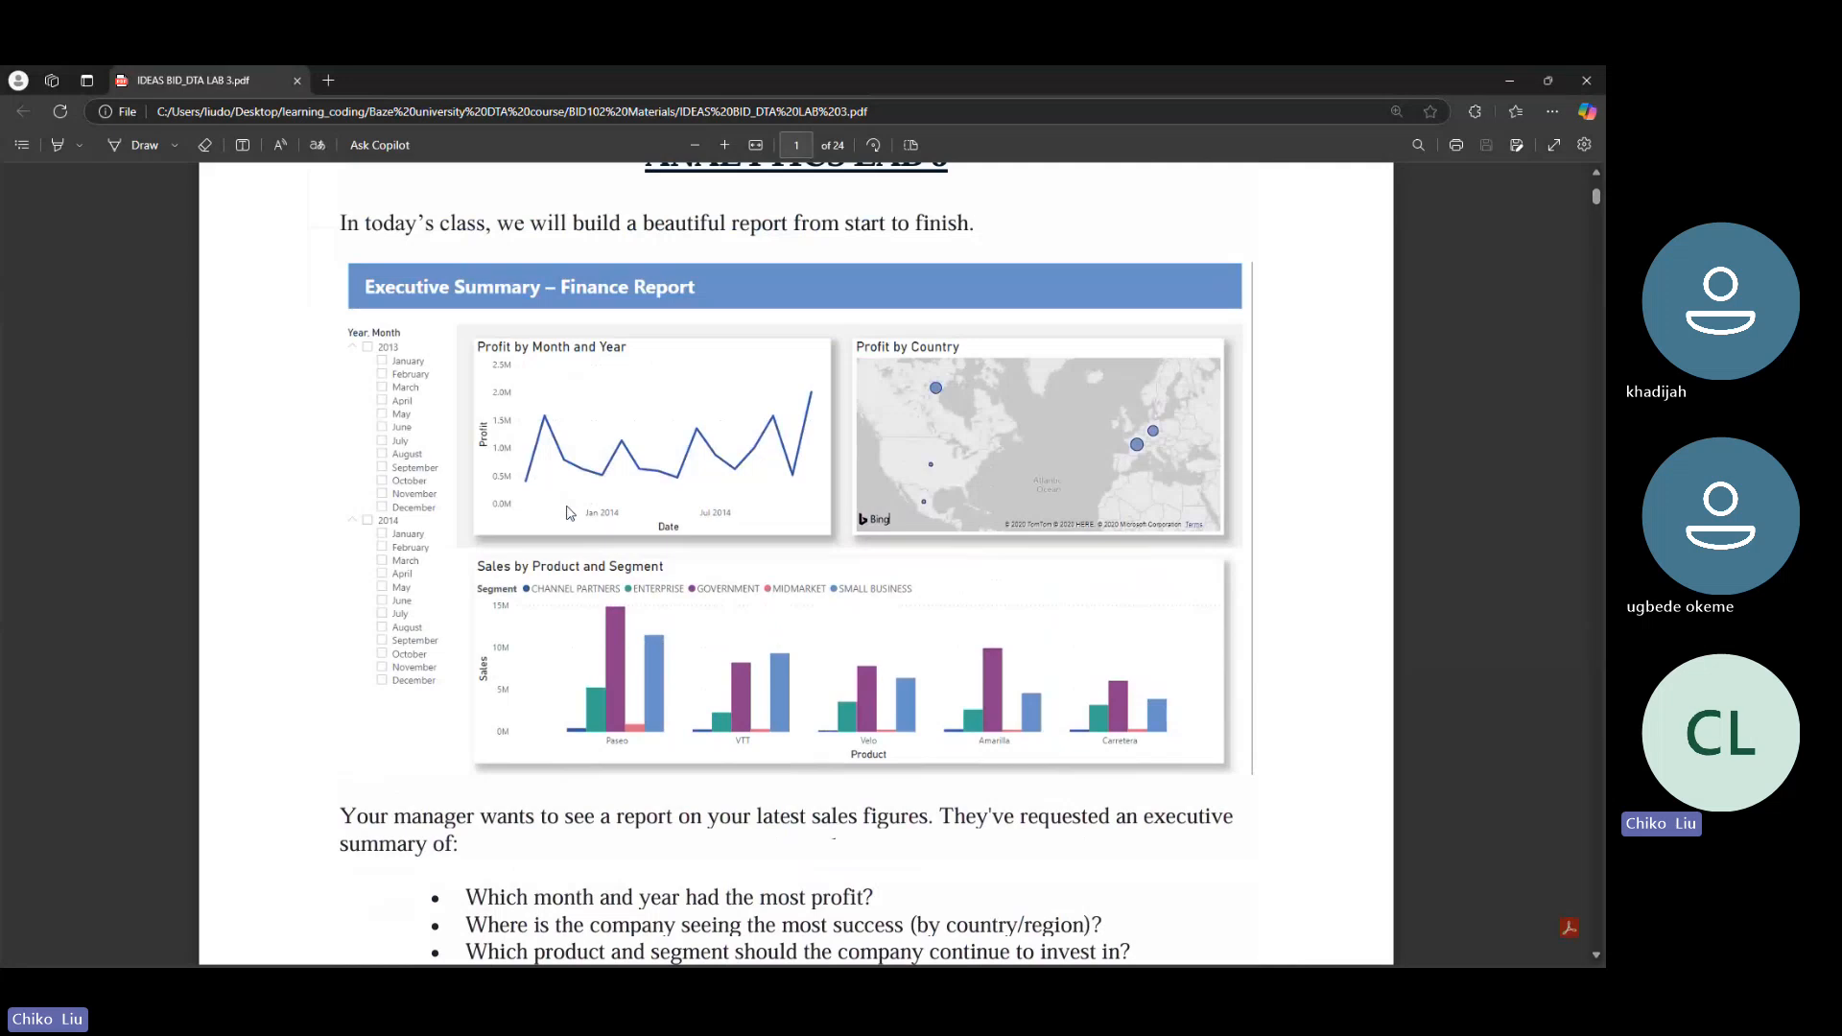
click(727, 145)
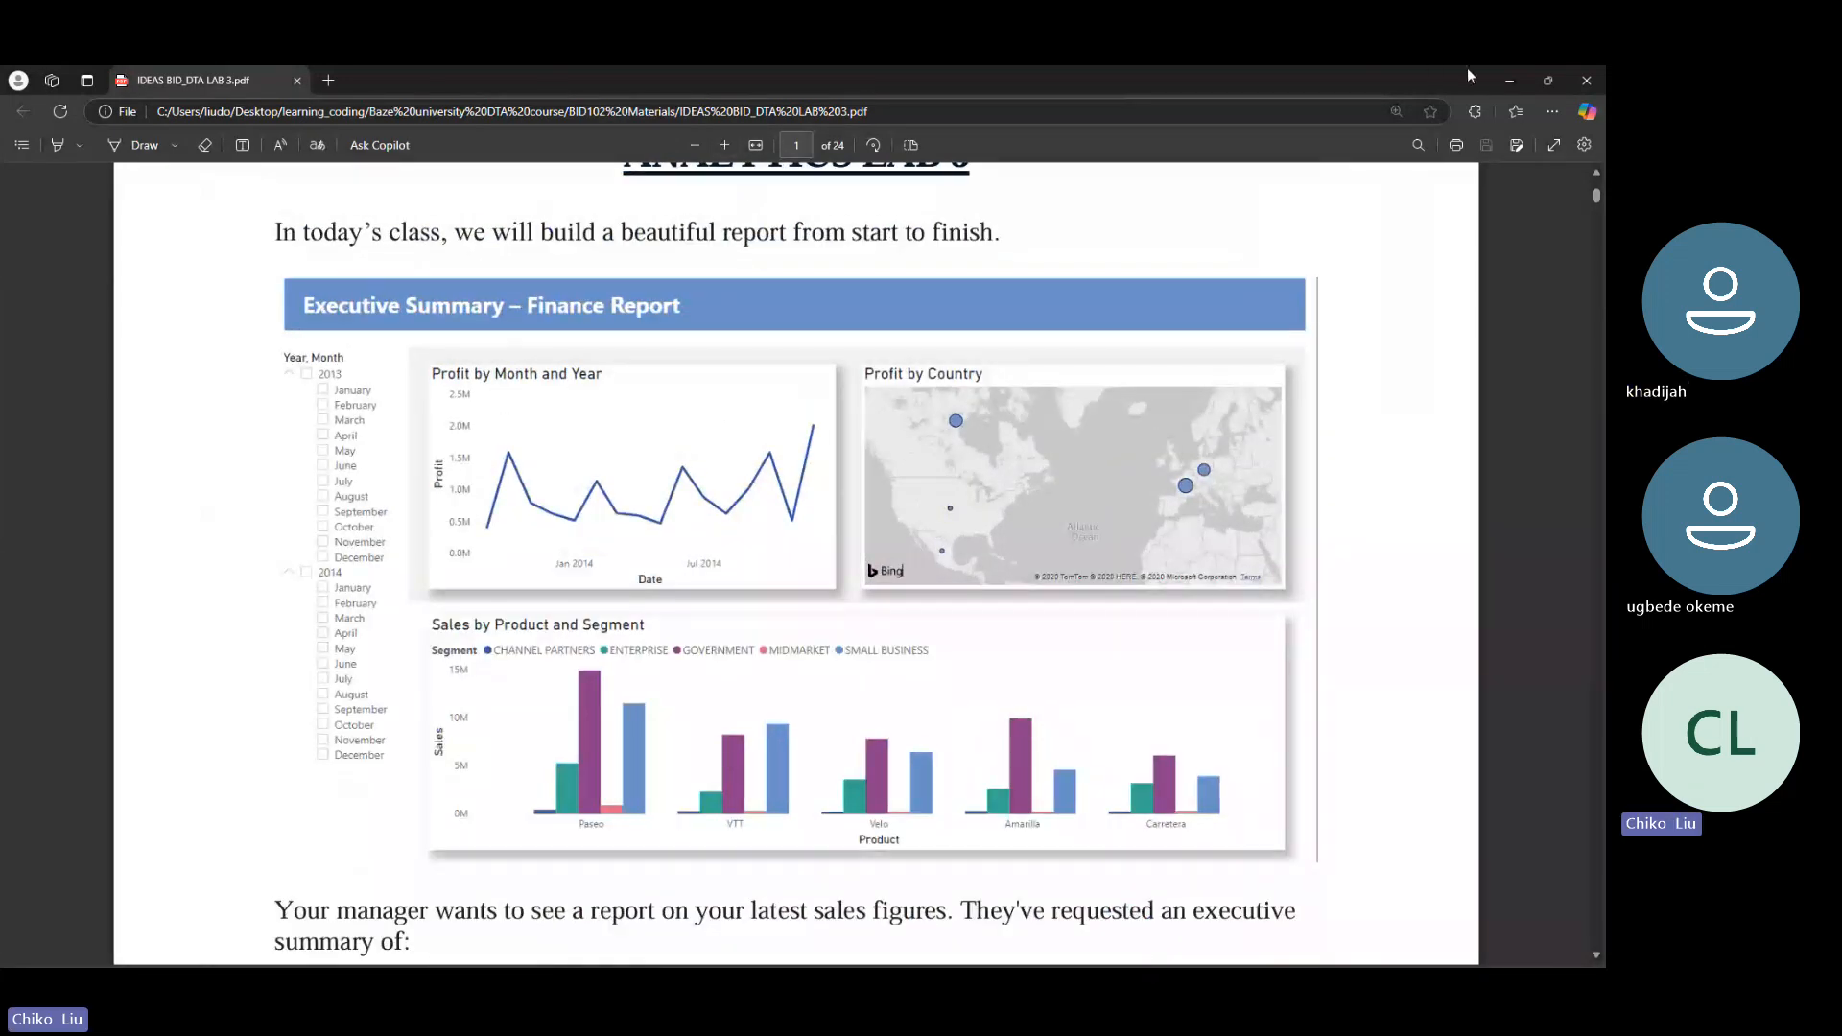
Return to Power BI Desktop and rename report Page 1 as "sales report"
click(1509, 81)
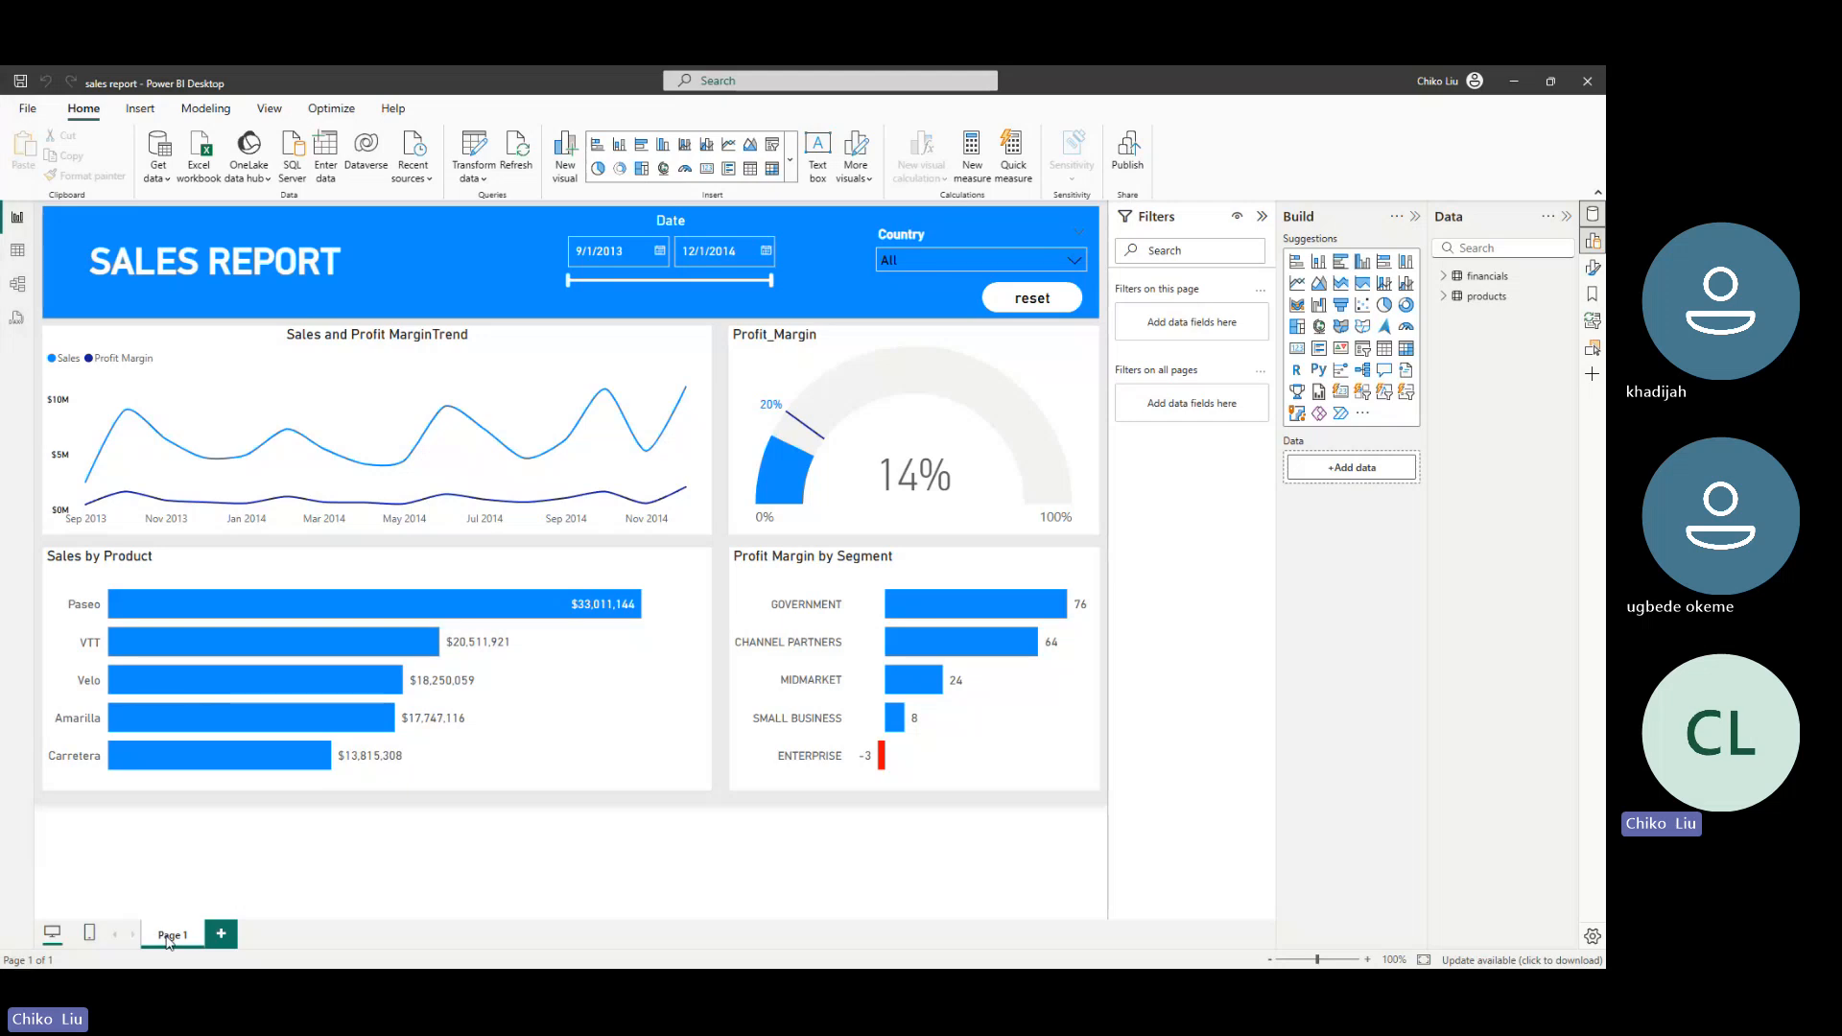
double_click(170, 935)
drag(188, 933, 159, 926)
text(Sales)
text( report)
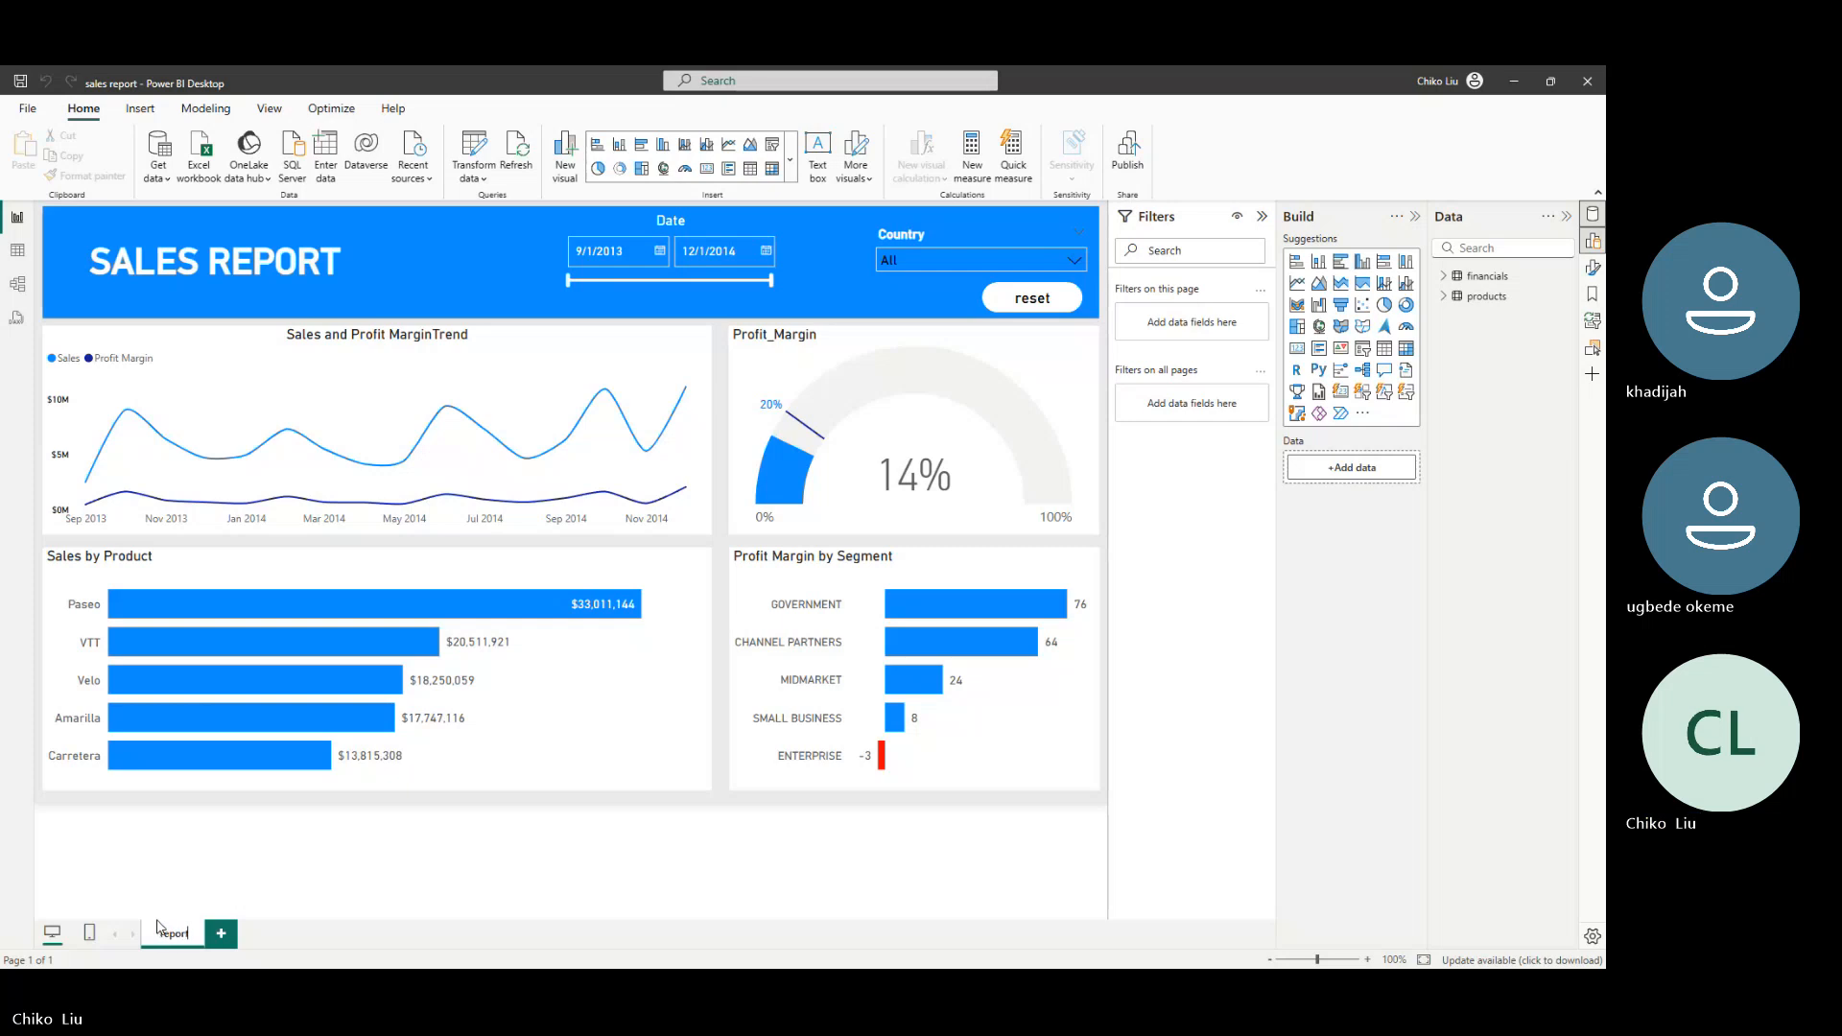
key(Return)
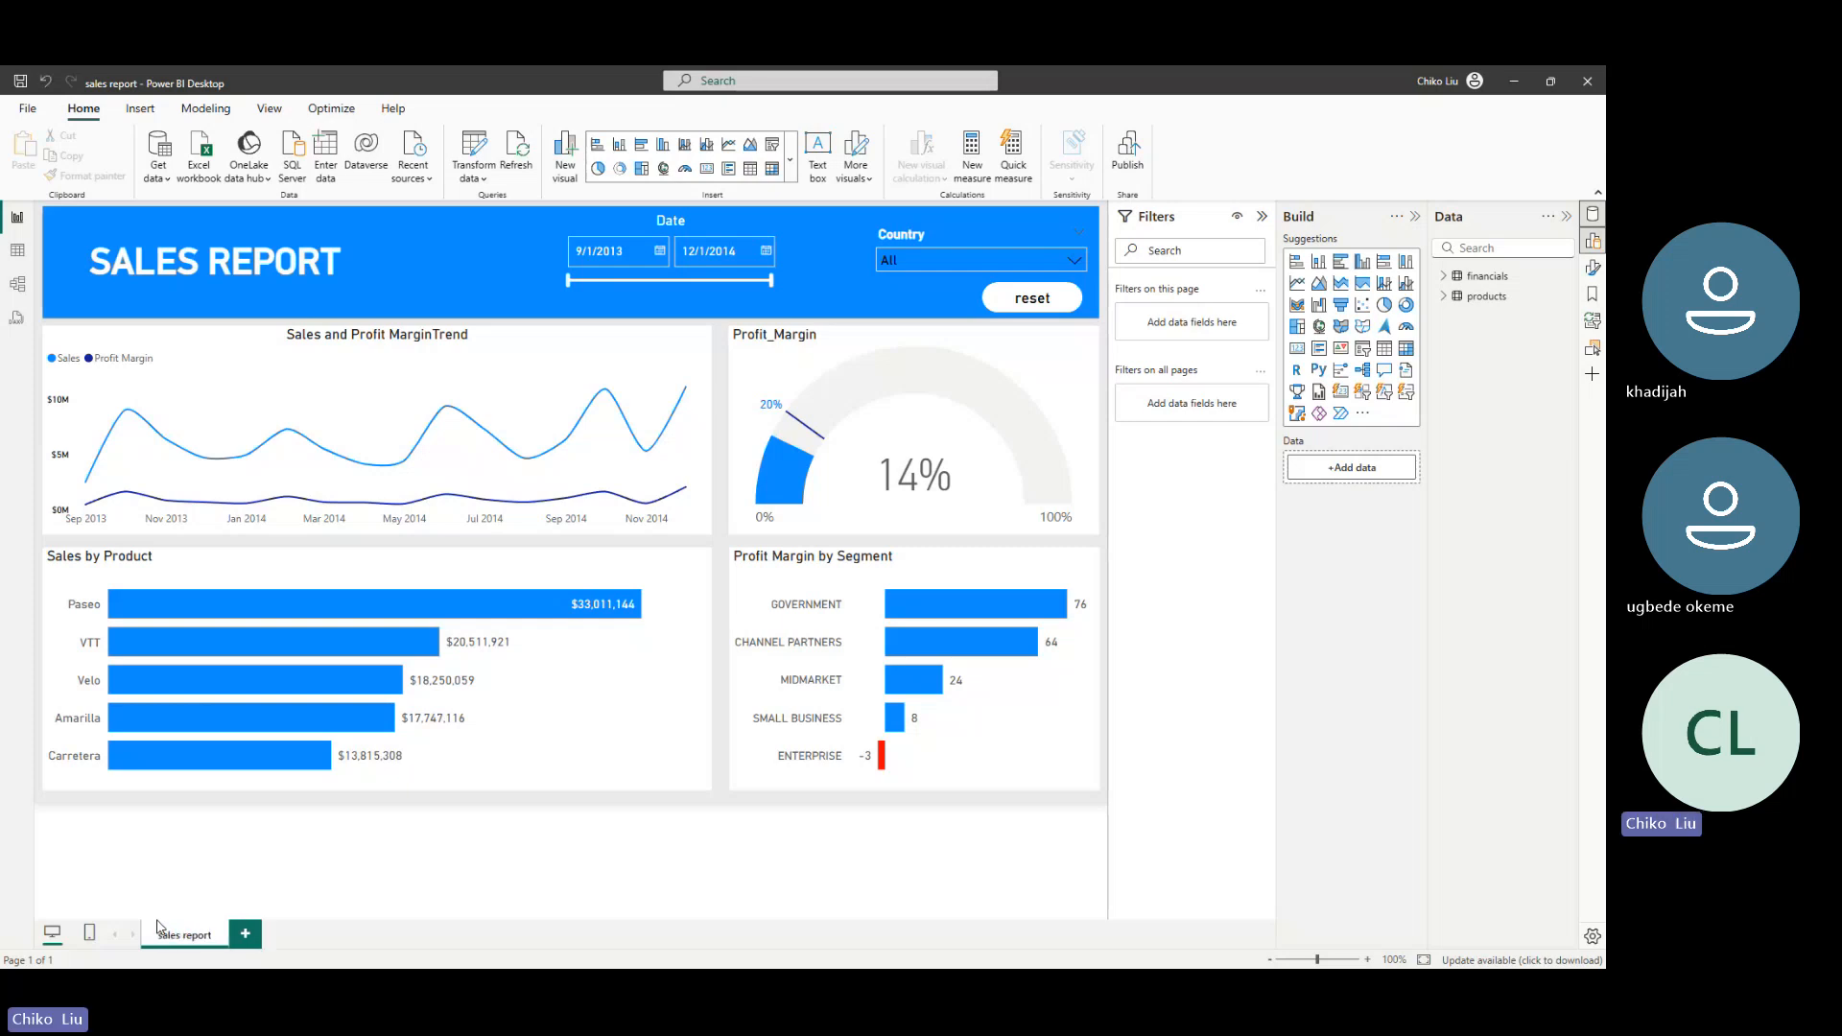
Add a new report page and name it "financial"
click(252, 934)
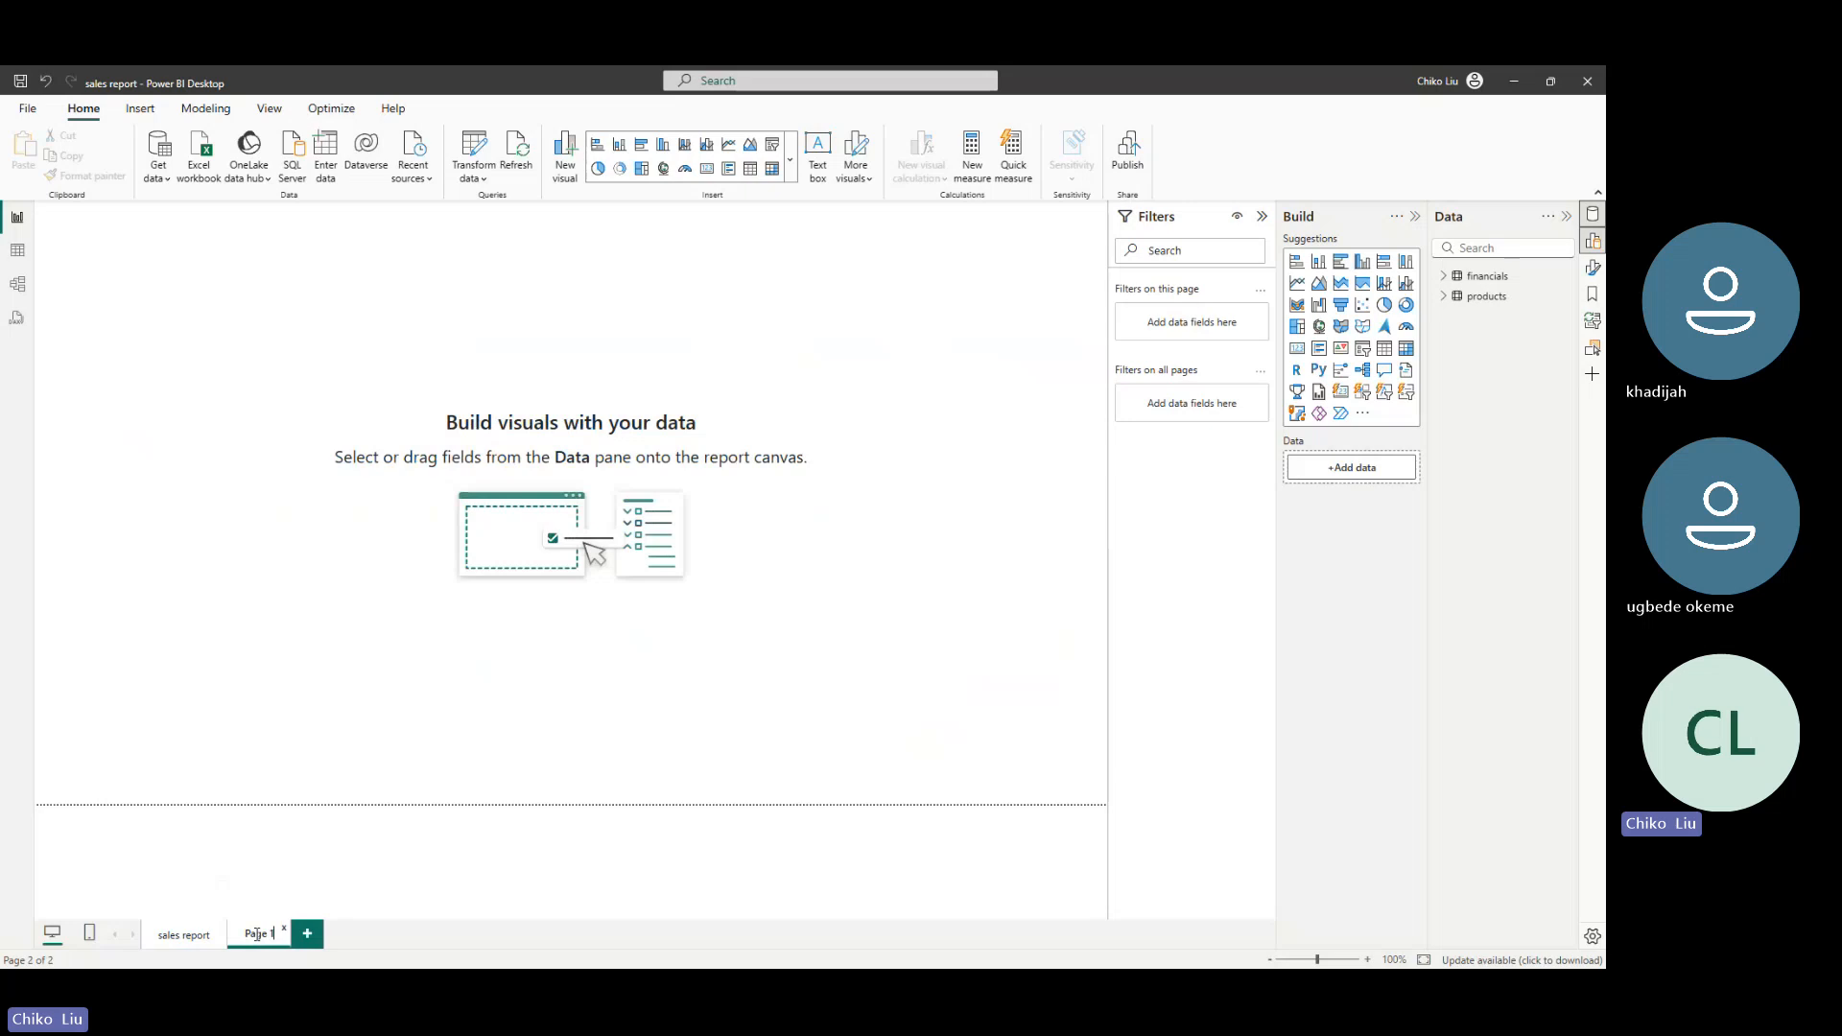
double_click(257, 933)
text(Tinan)
text(c)
text(ial)
key(Return)
Compare the sales report page with the empty financial page, finishing on the financial page
click(190, 936)
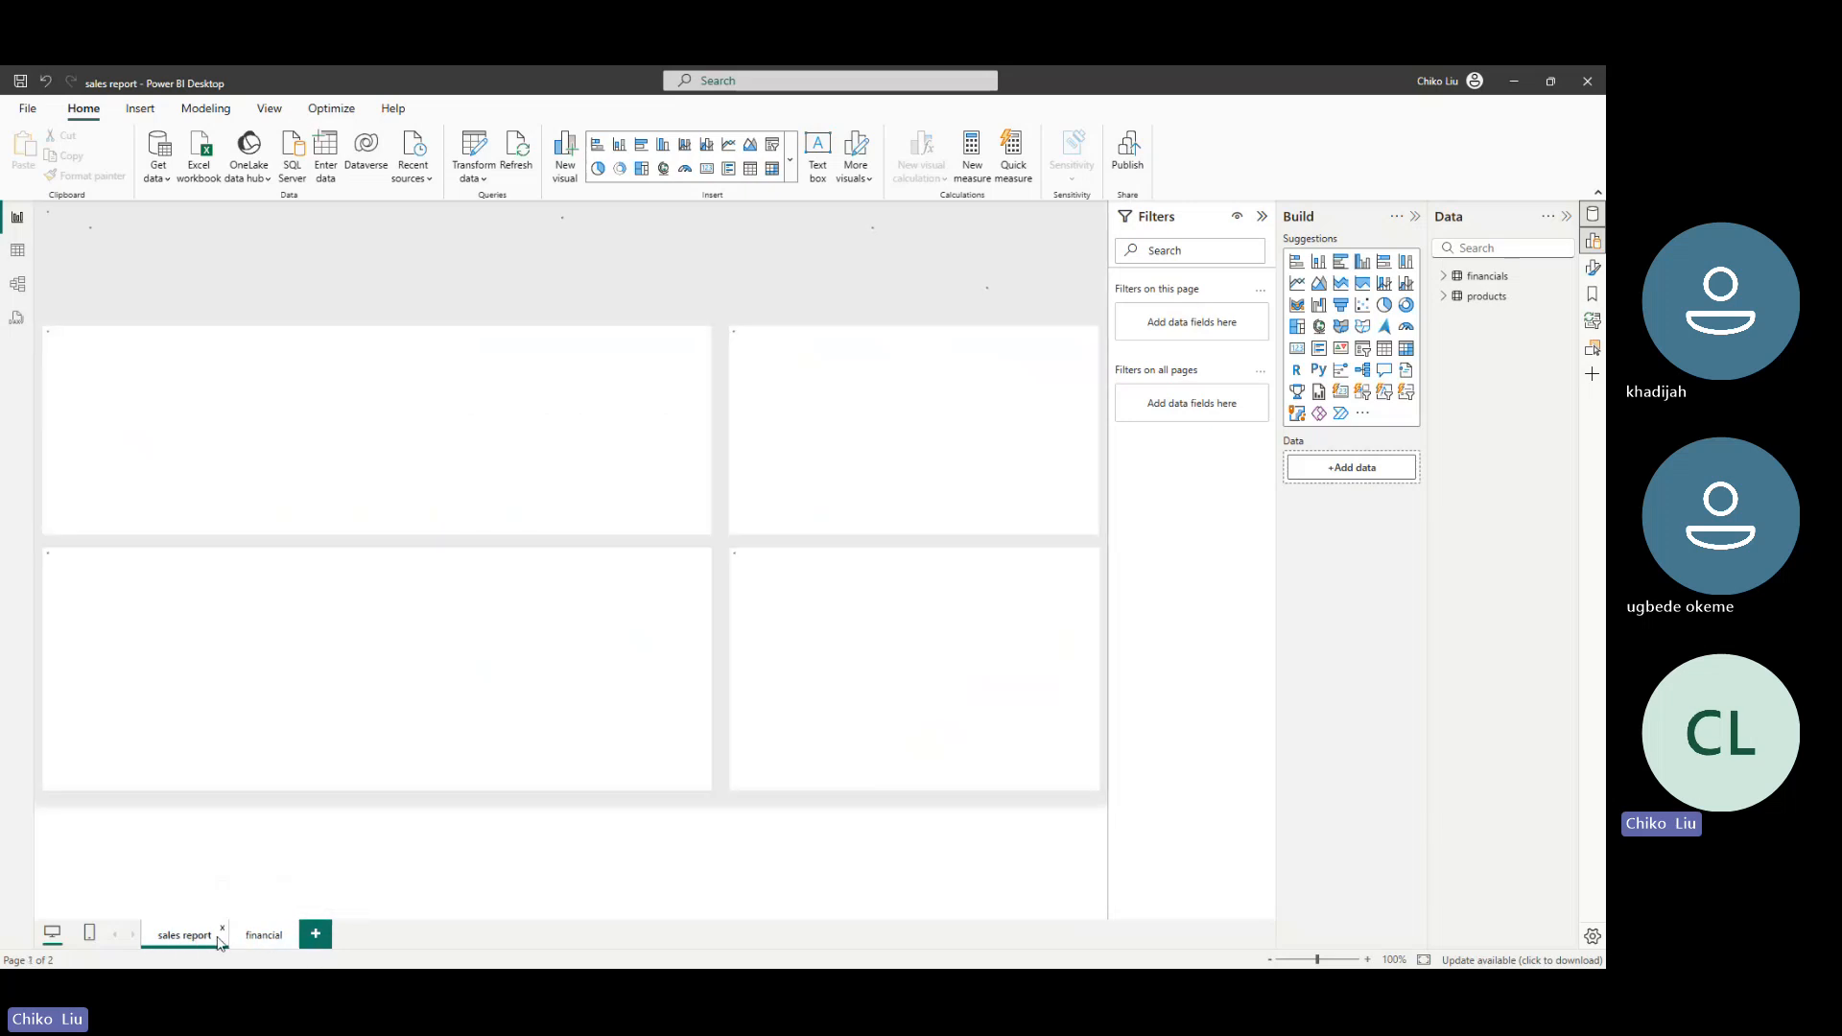
click(262, 937)
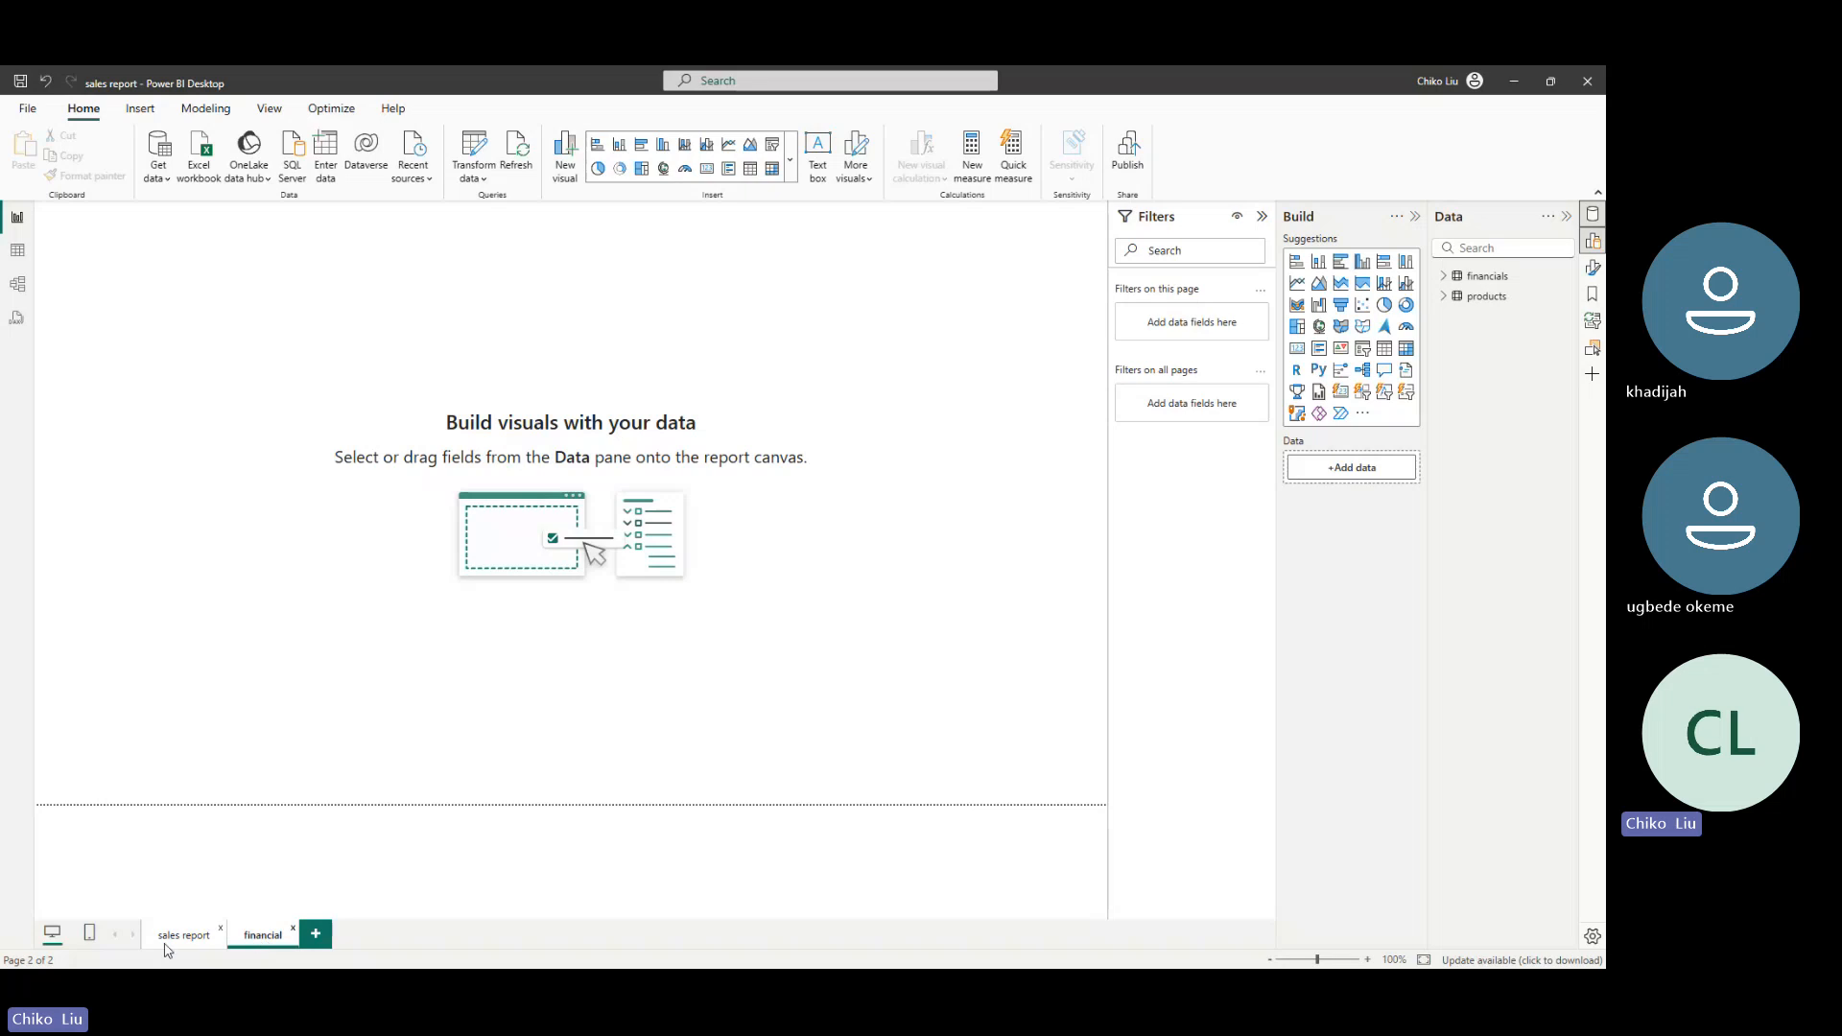
click(196, 940)
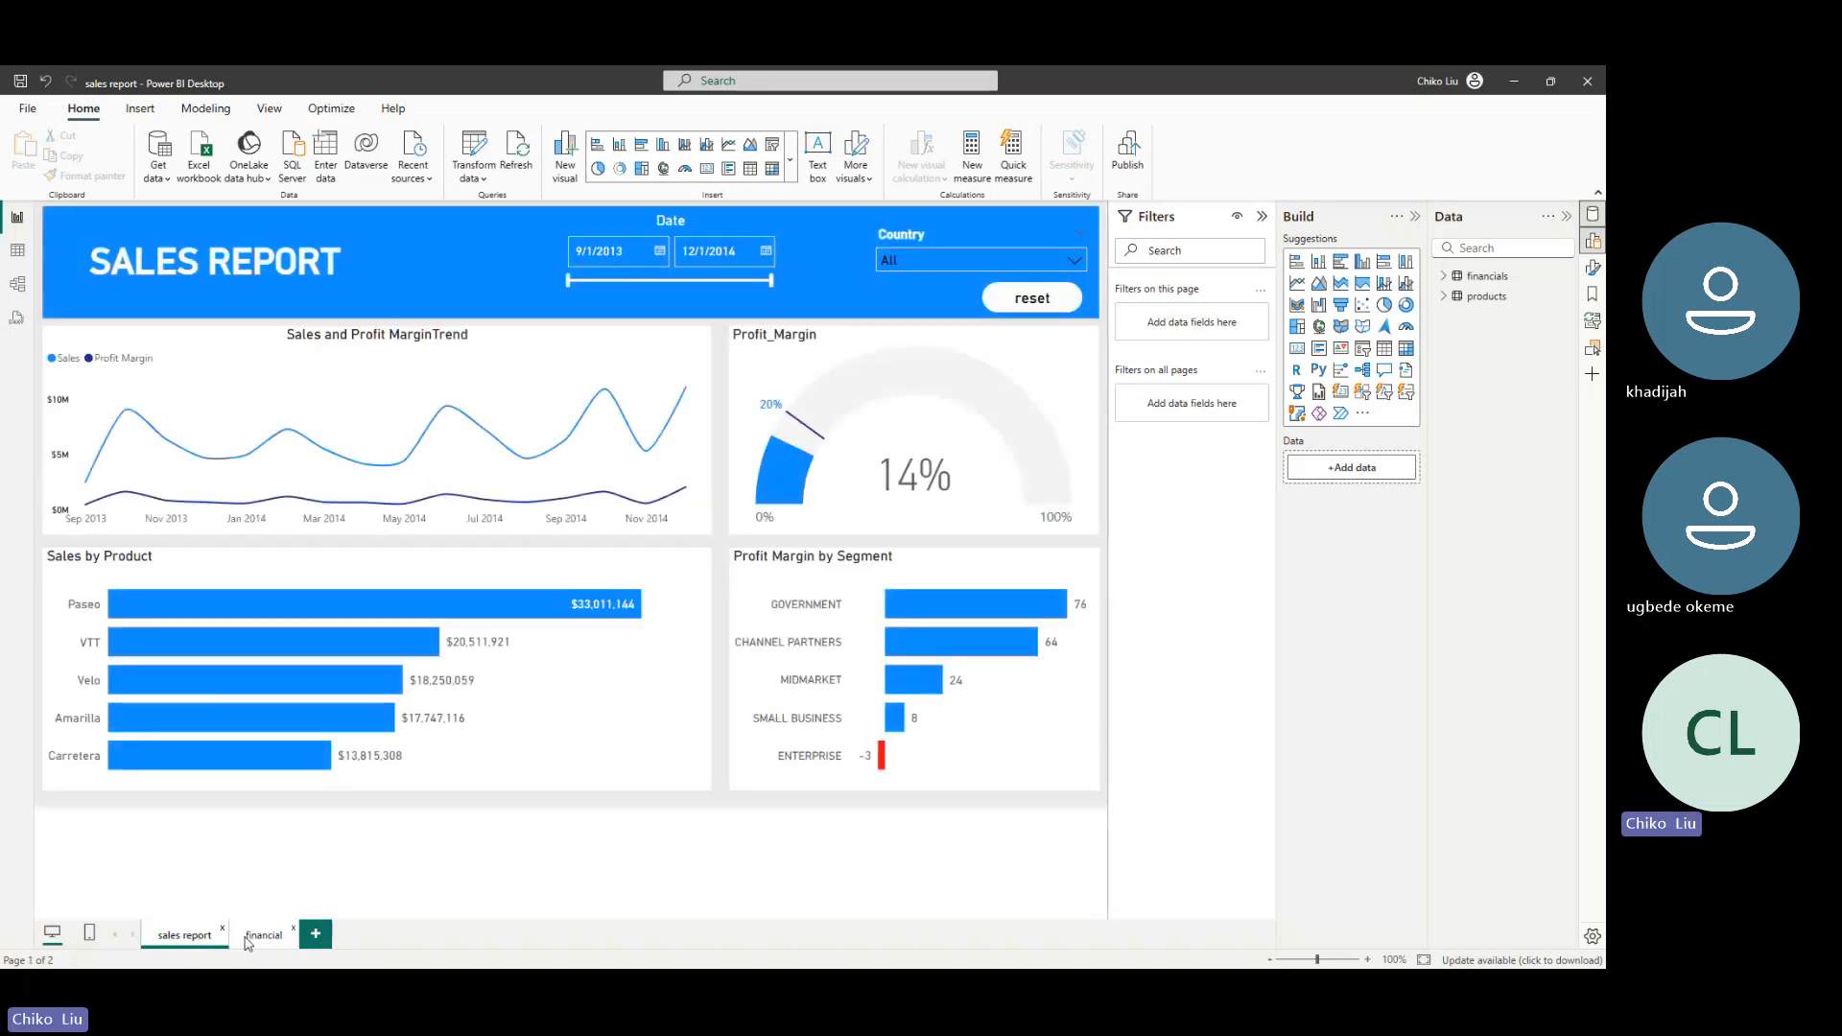
click(250, 939)
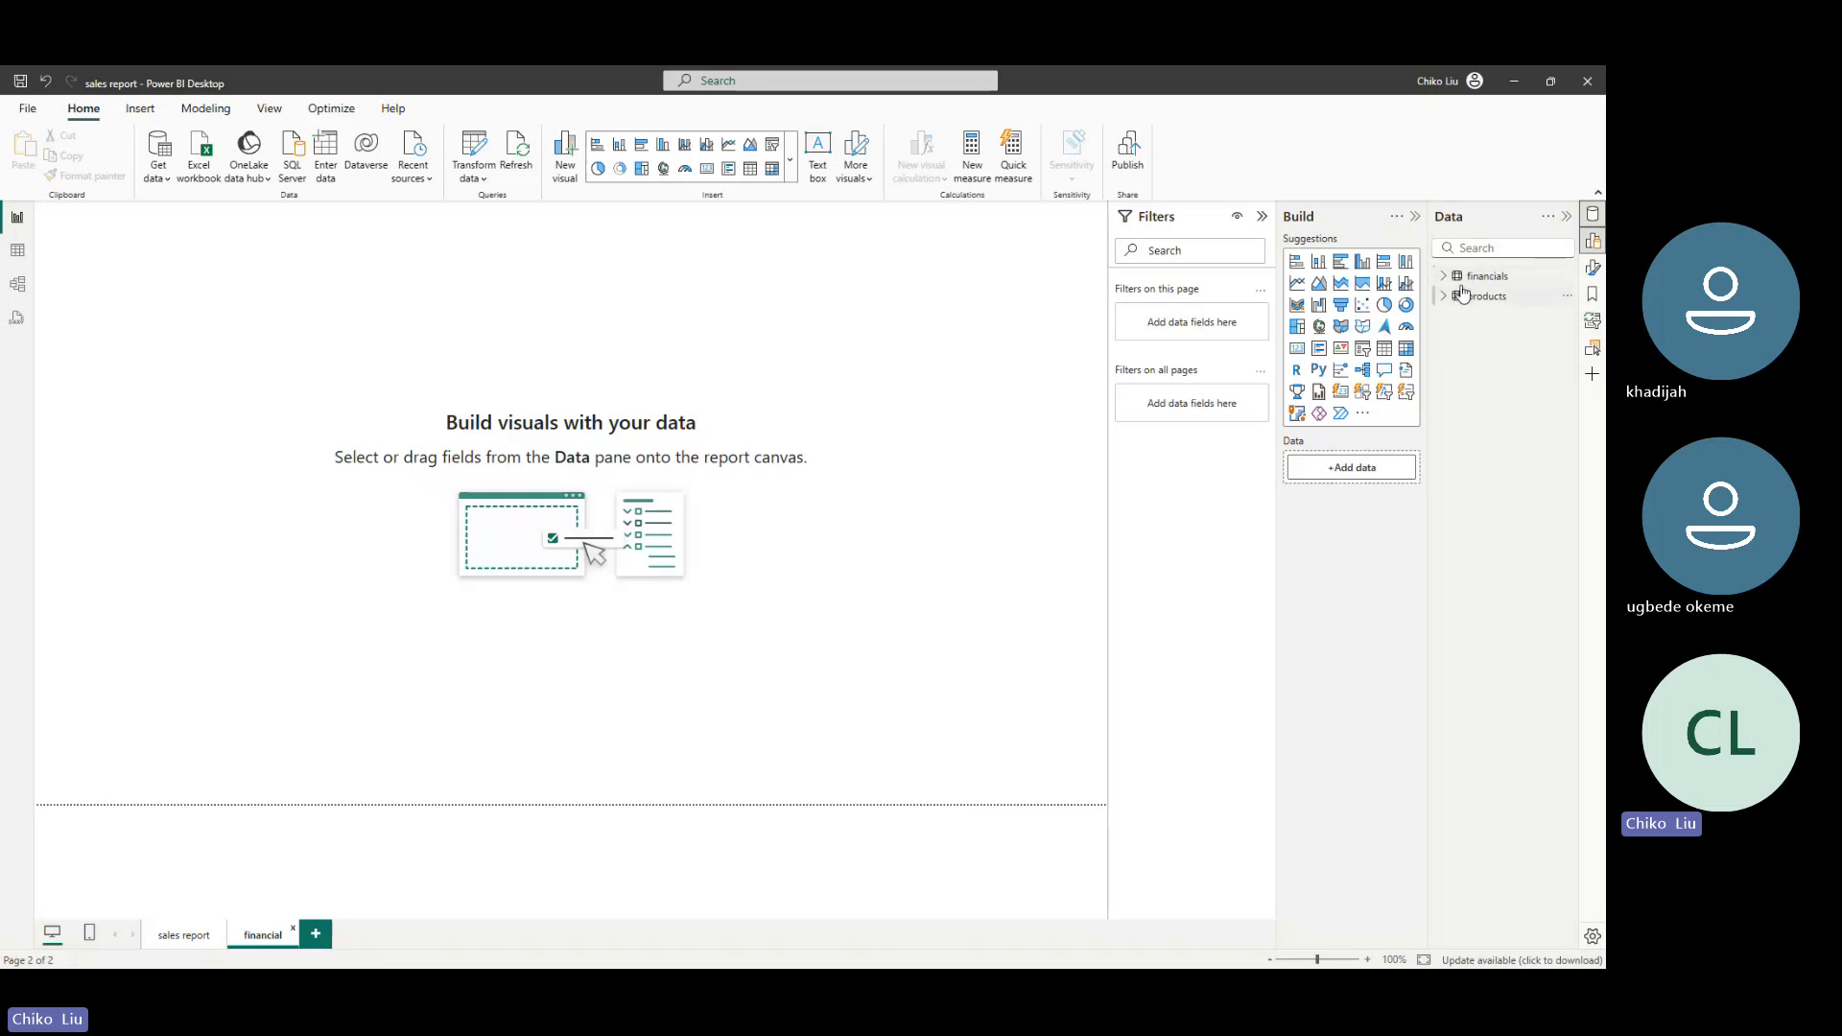
Switch to the lab PDF in Edge and review the report questions, sample download, Units Sold data type and Segment uppercase instructions
click(1517, 79)
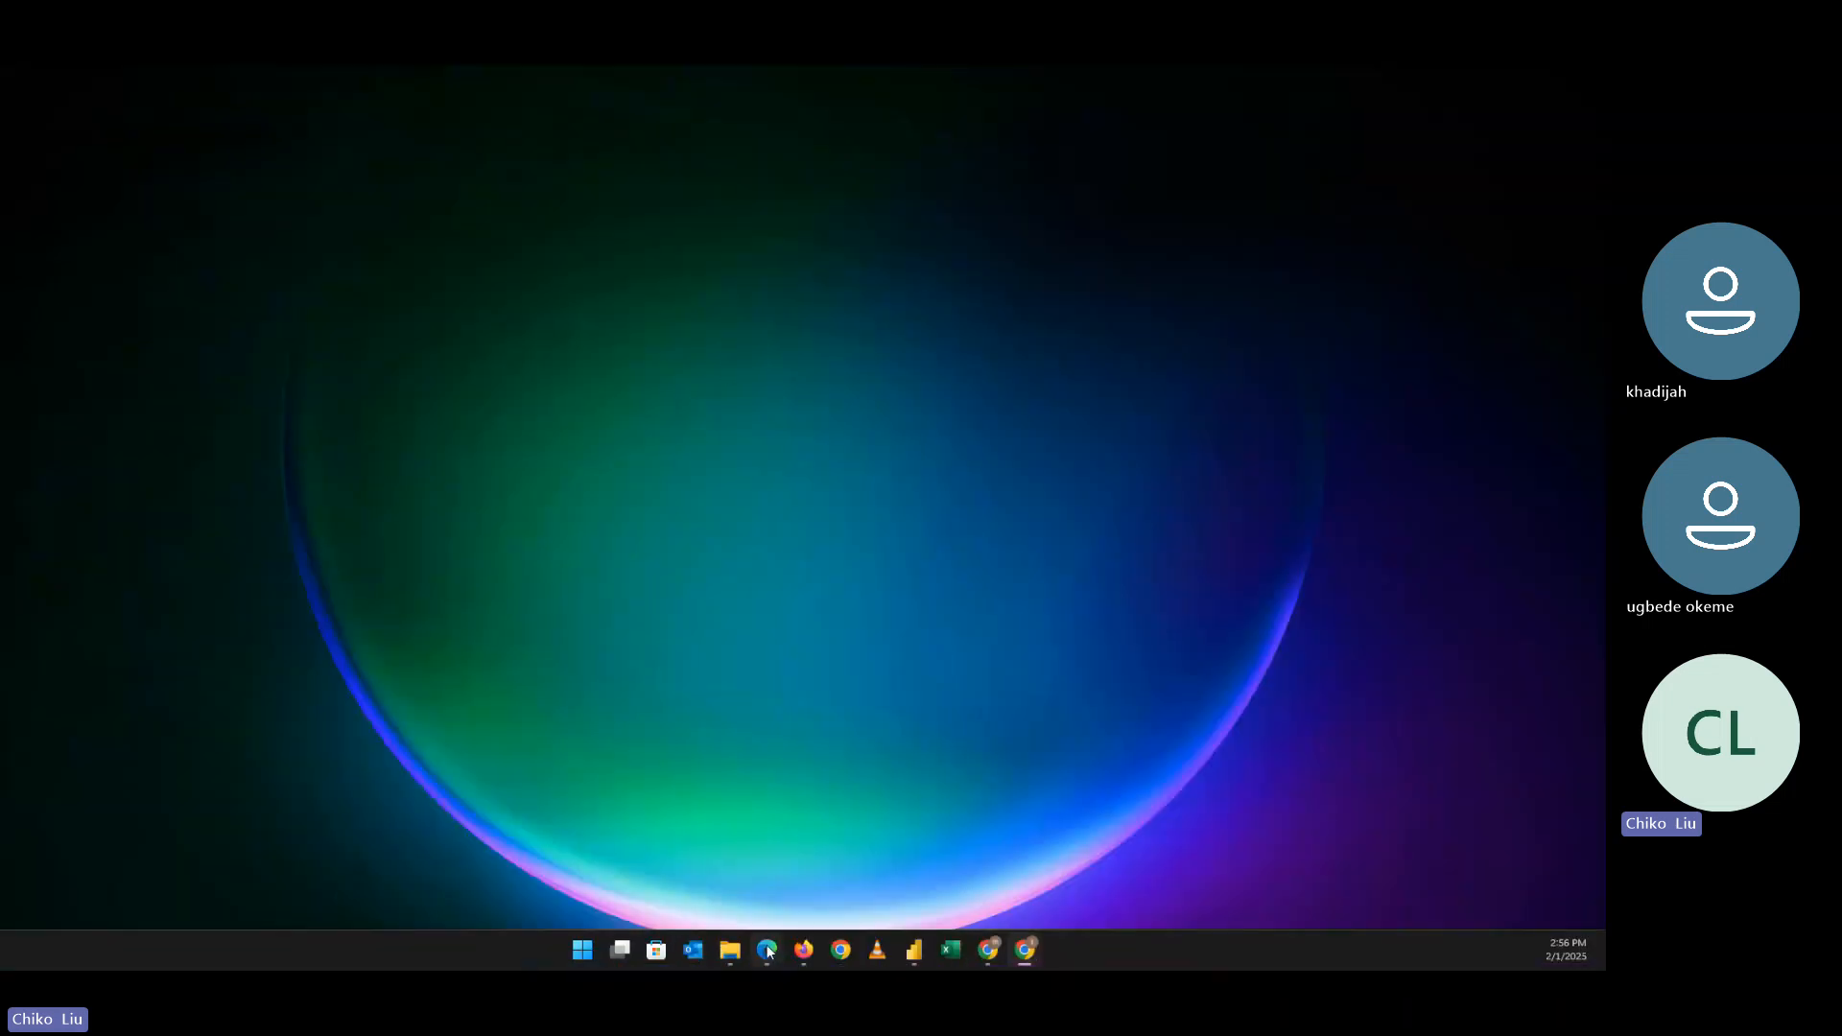
click(766, 950)
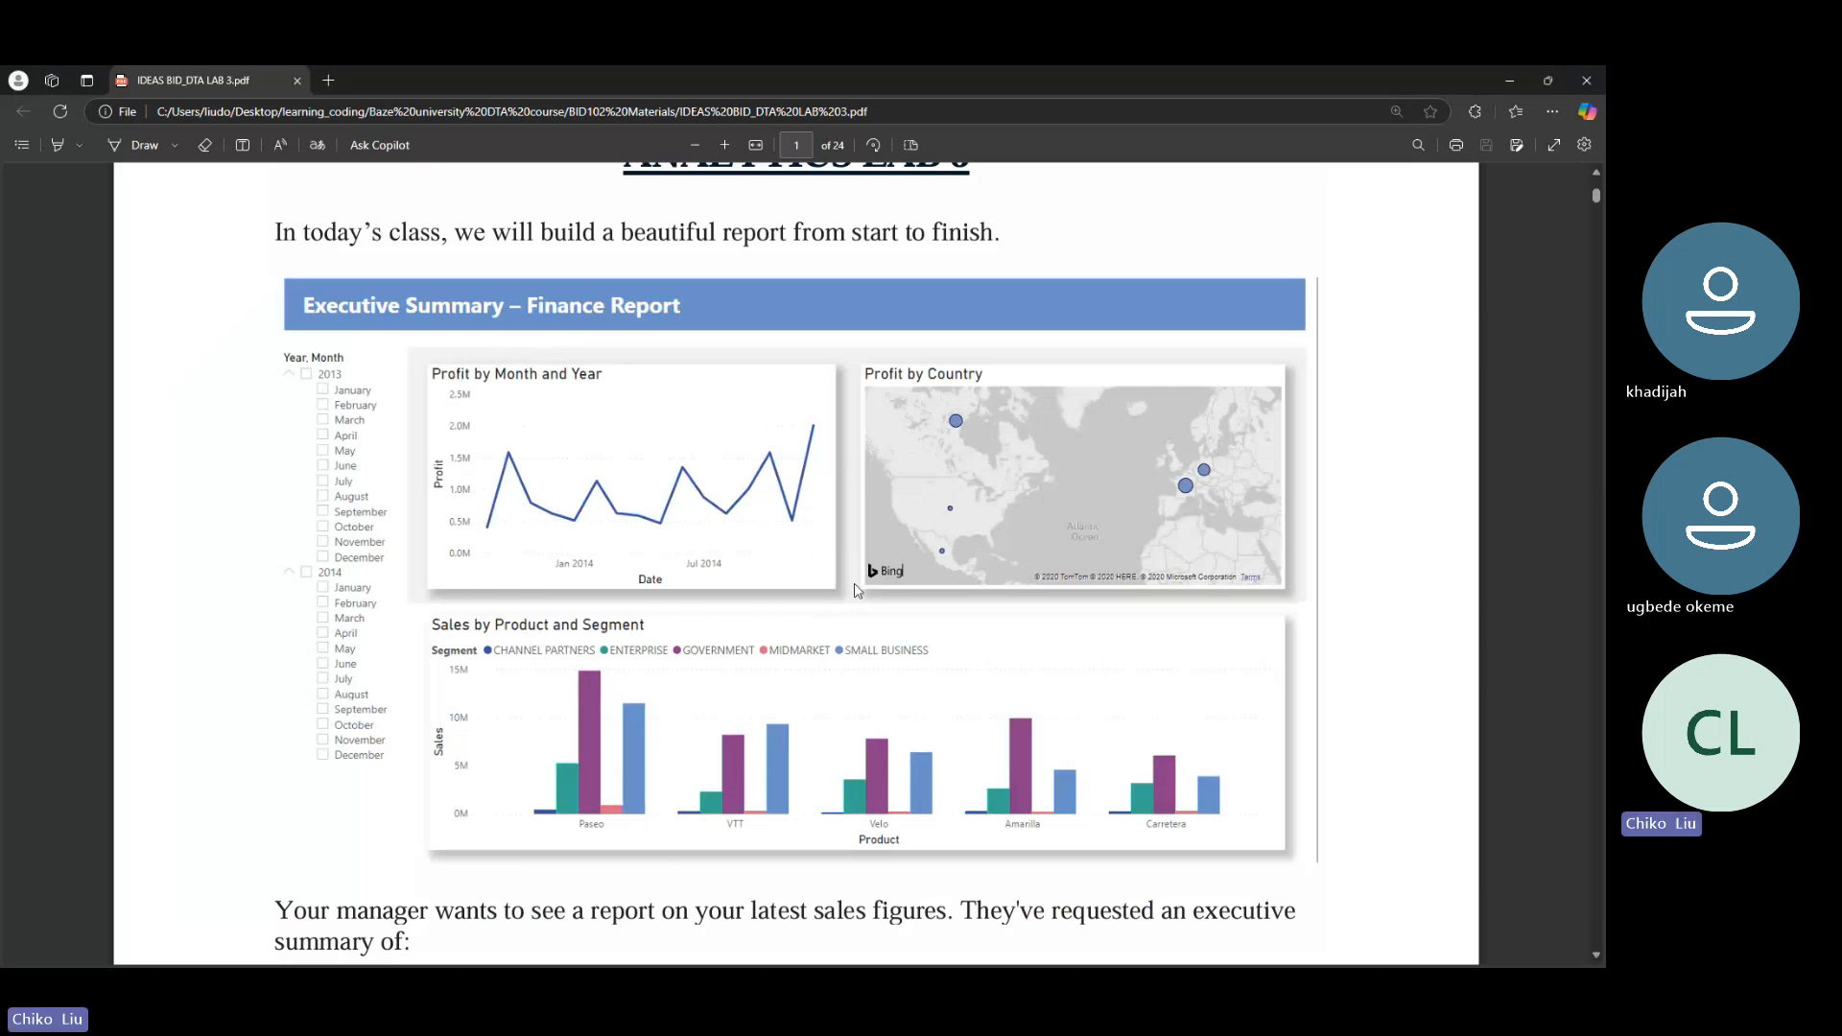
scroll(875, 467, down, 15)
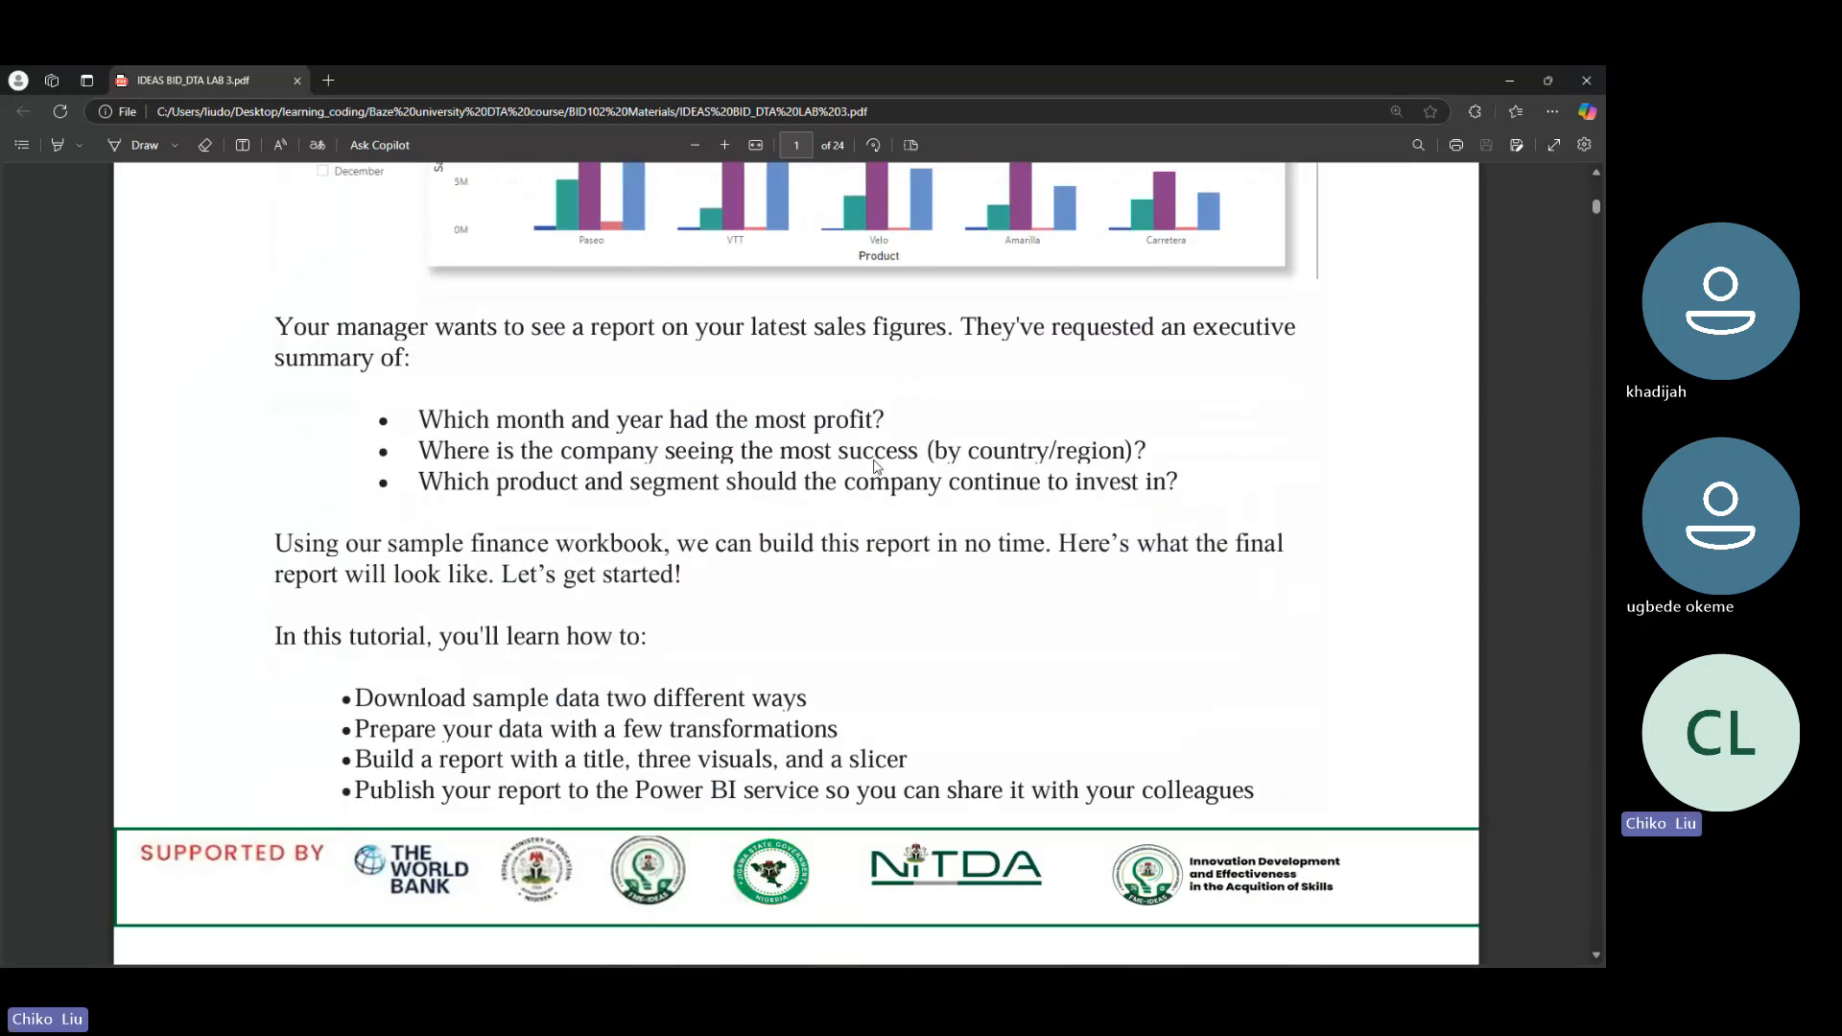
scroll(801, 502, down, 15)
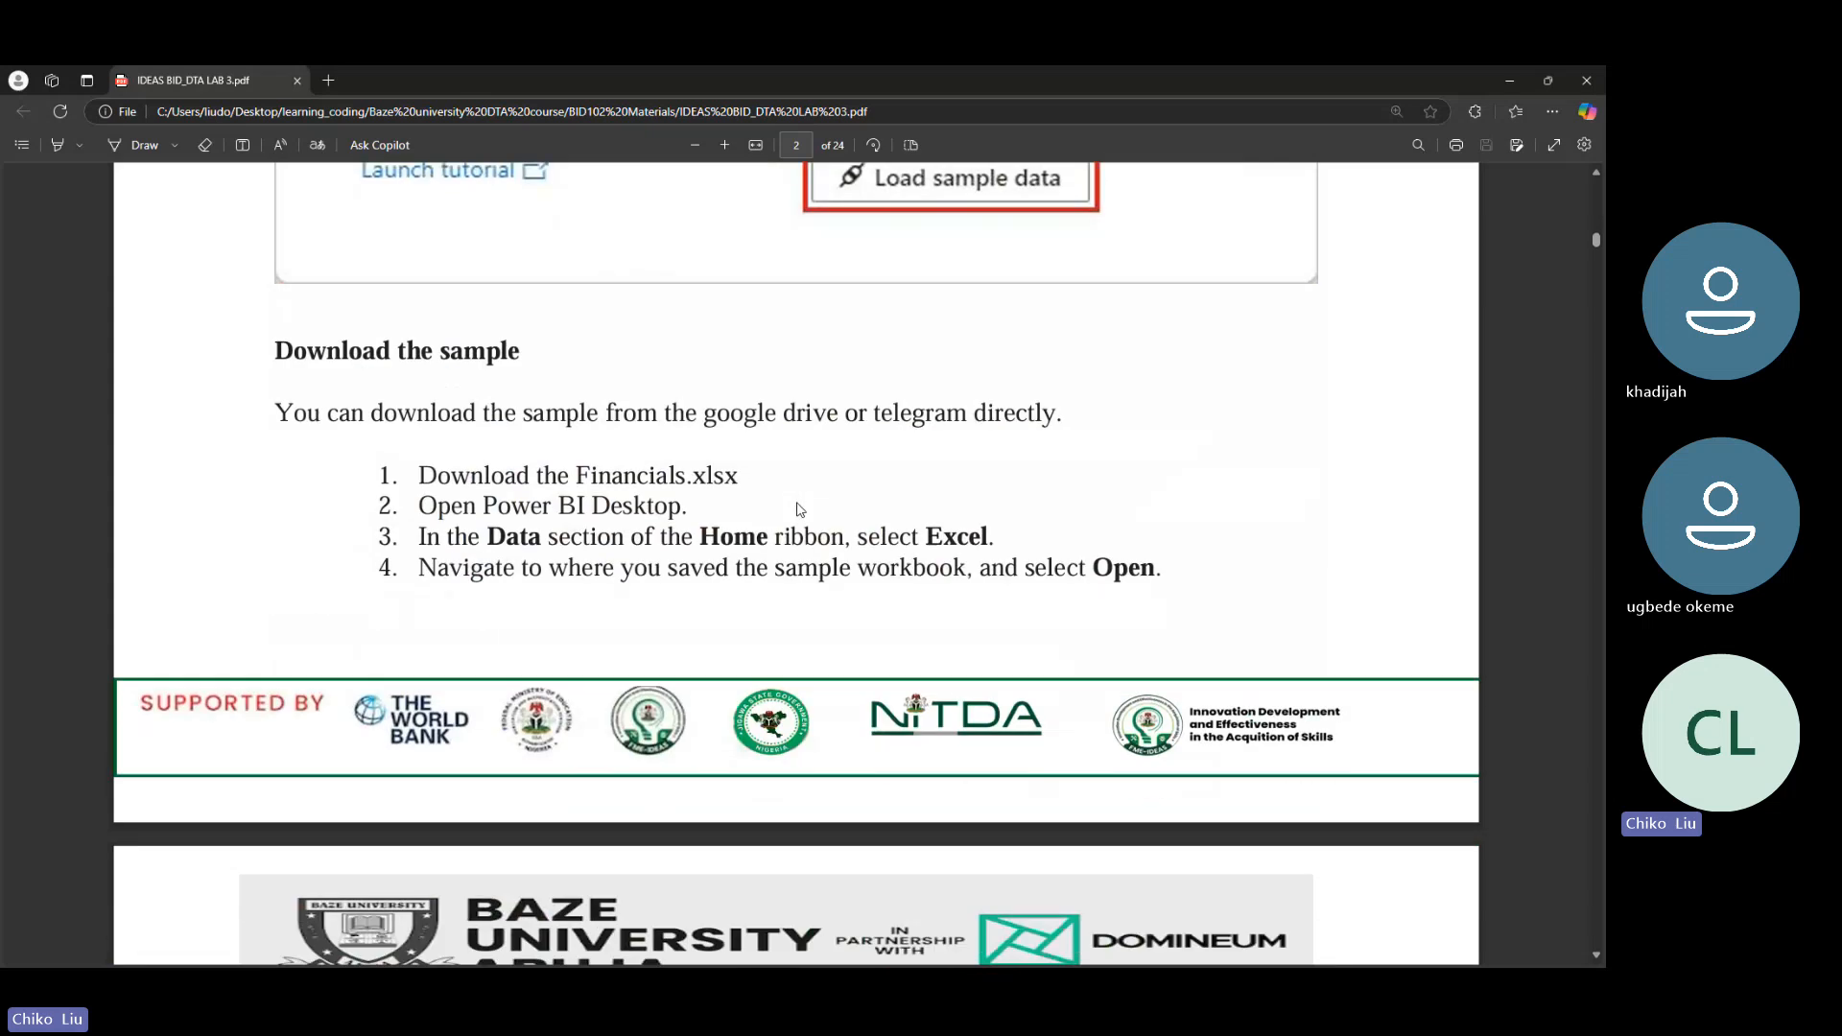
scroll(797, 503, down, 15)
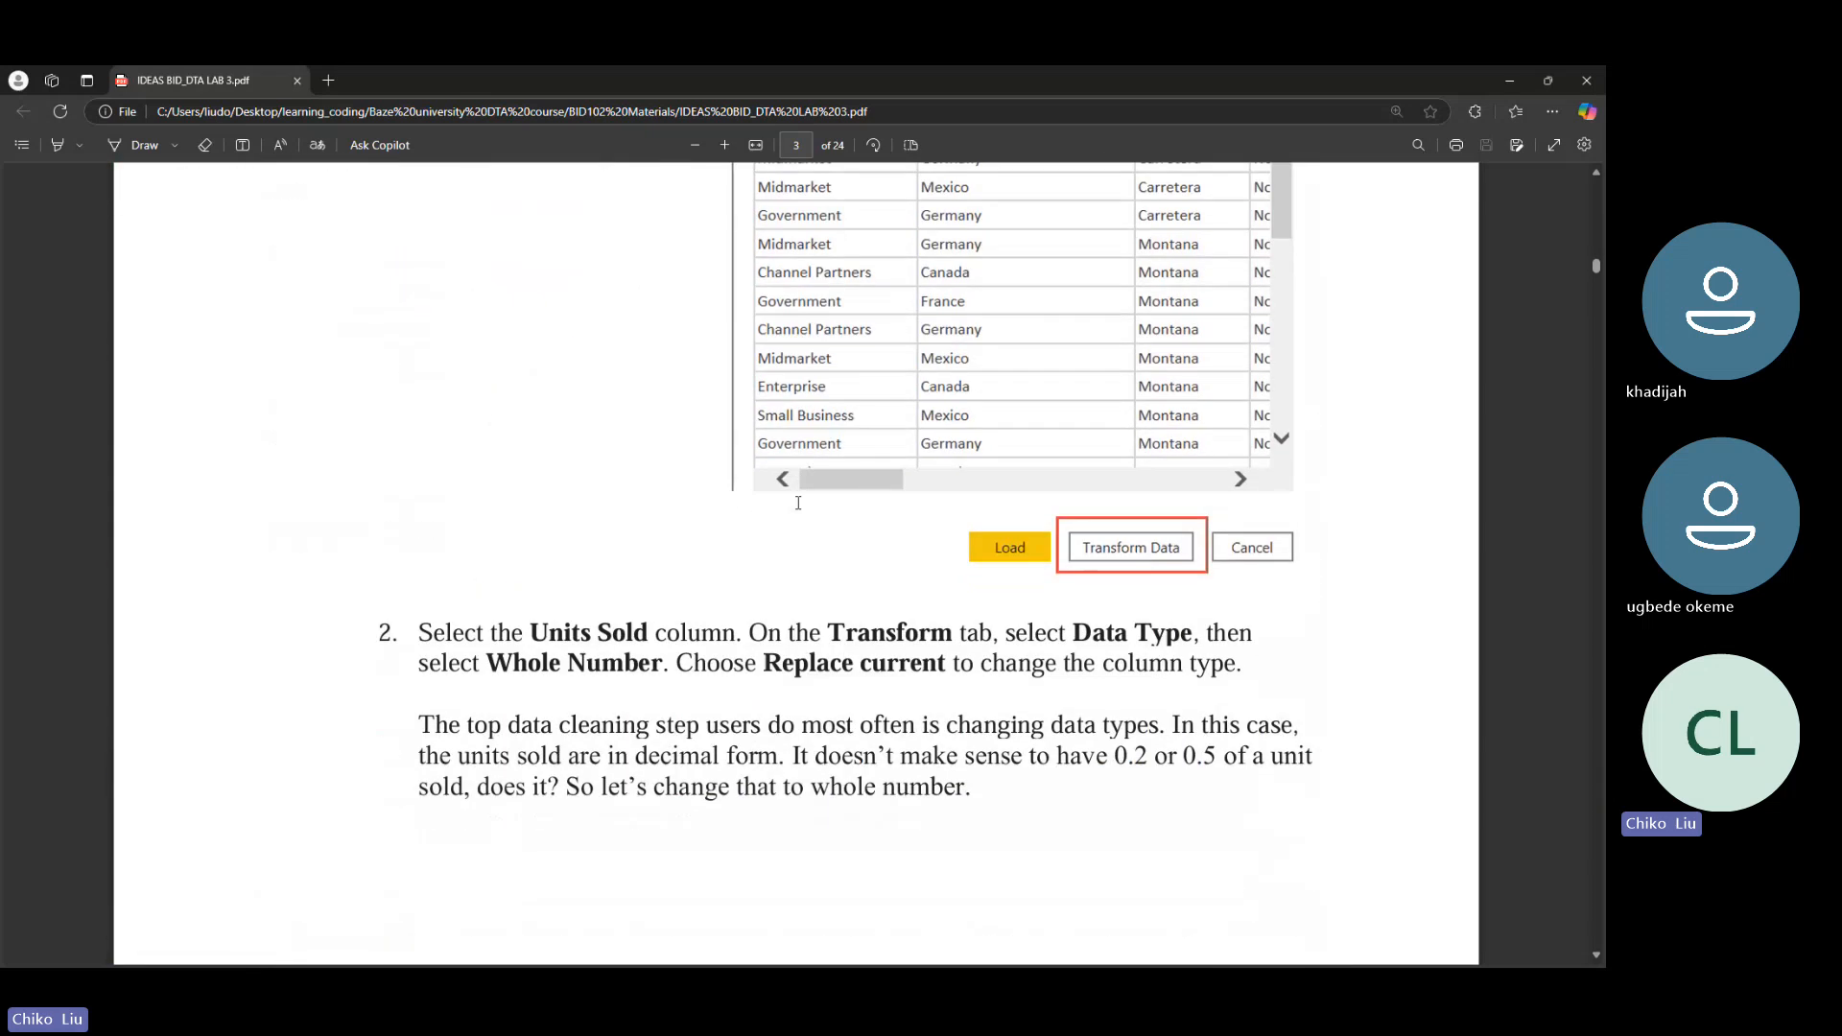
scroll(796, 508, down, 10)
scroll(896, 486, up, 6)
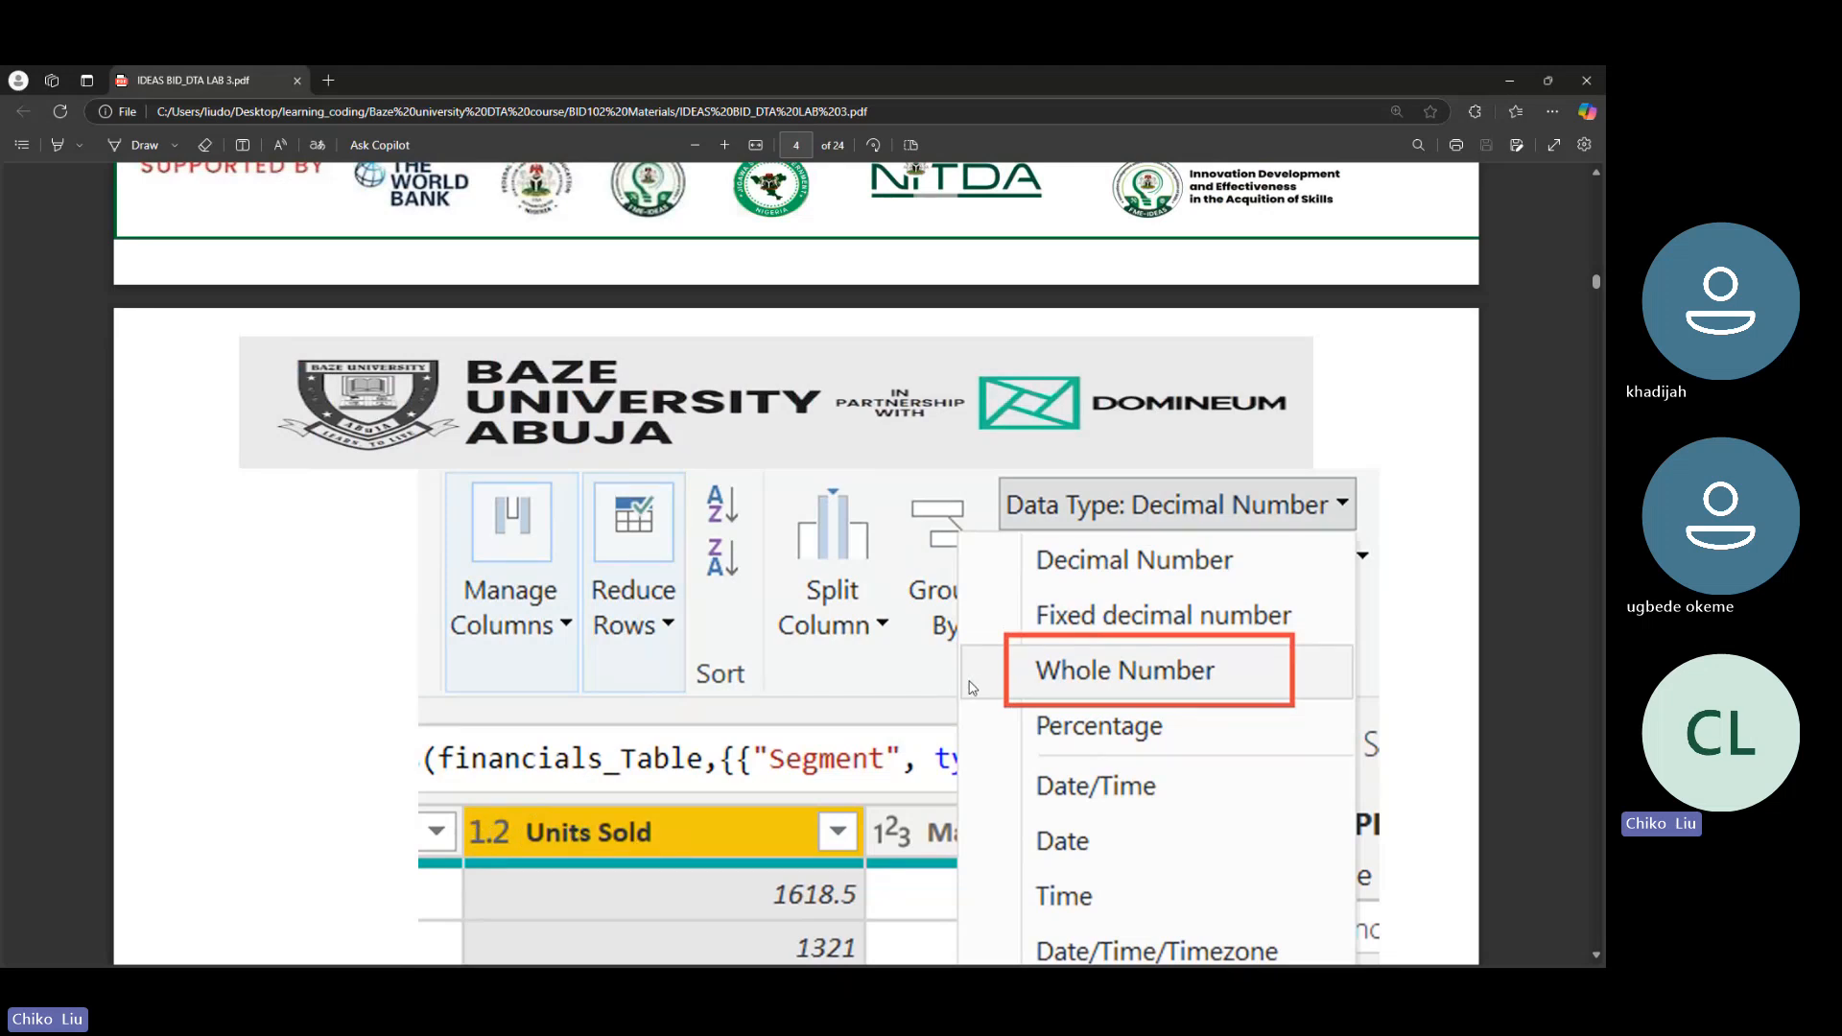
scroll(976, 688, down, 8)
scroll(814, 664, down, 14)
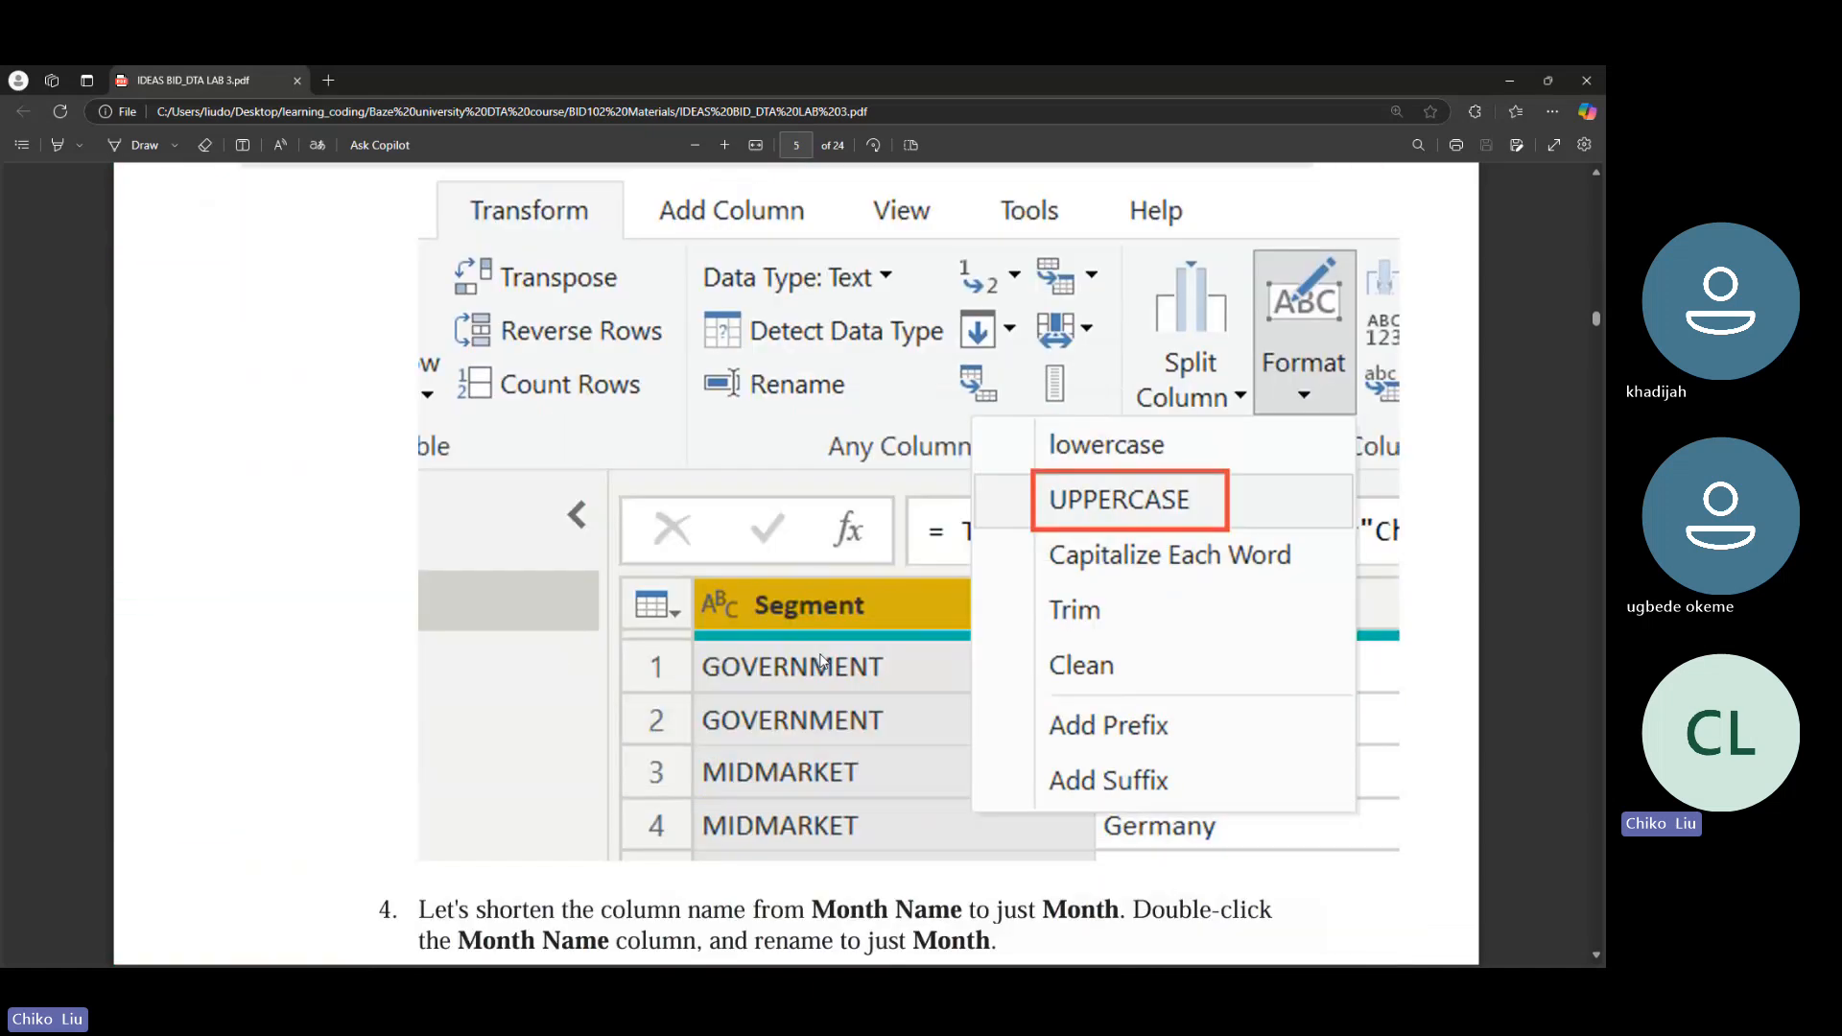
Read the lab instructions on renaming Month Name, filtering out Montana, the applied steps and the Fields list
scroll(820, 660, down, 2)
scroll(785, 729, down, 5)
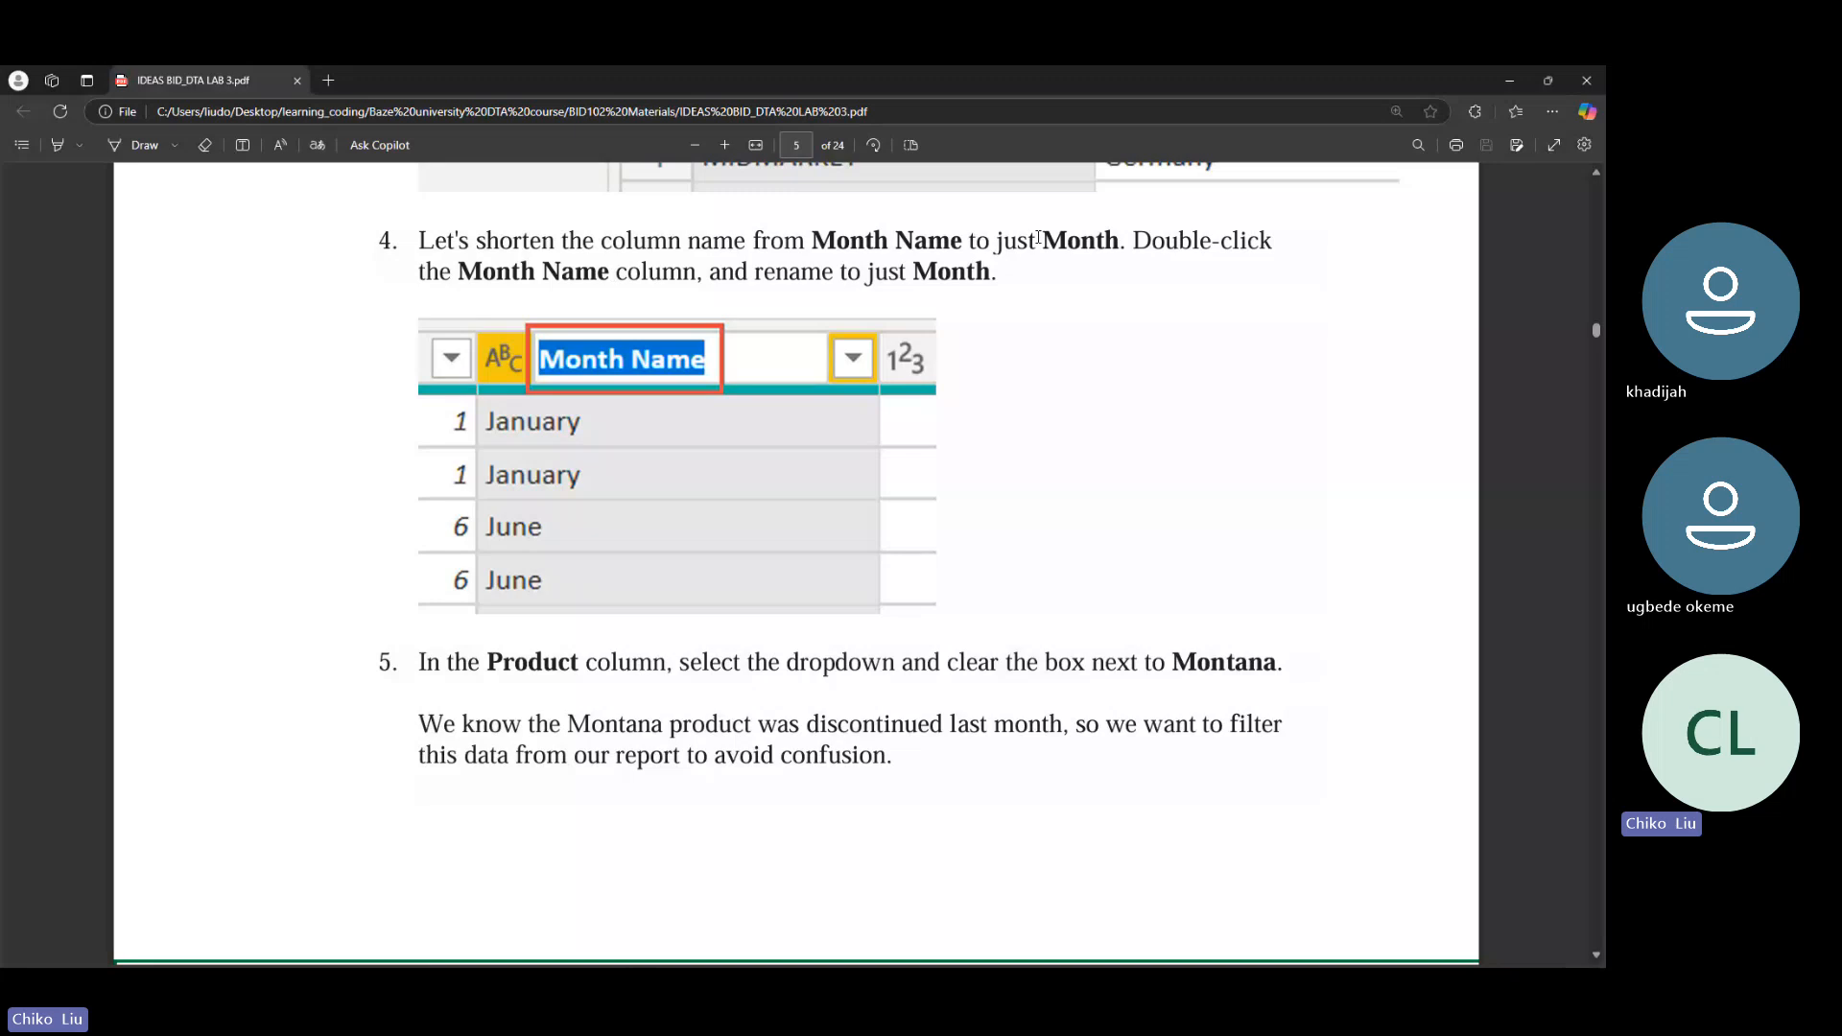
scroll(696, 452, down, 12)
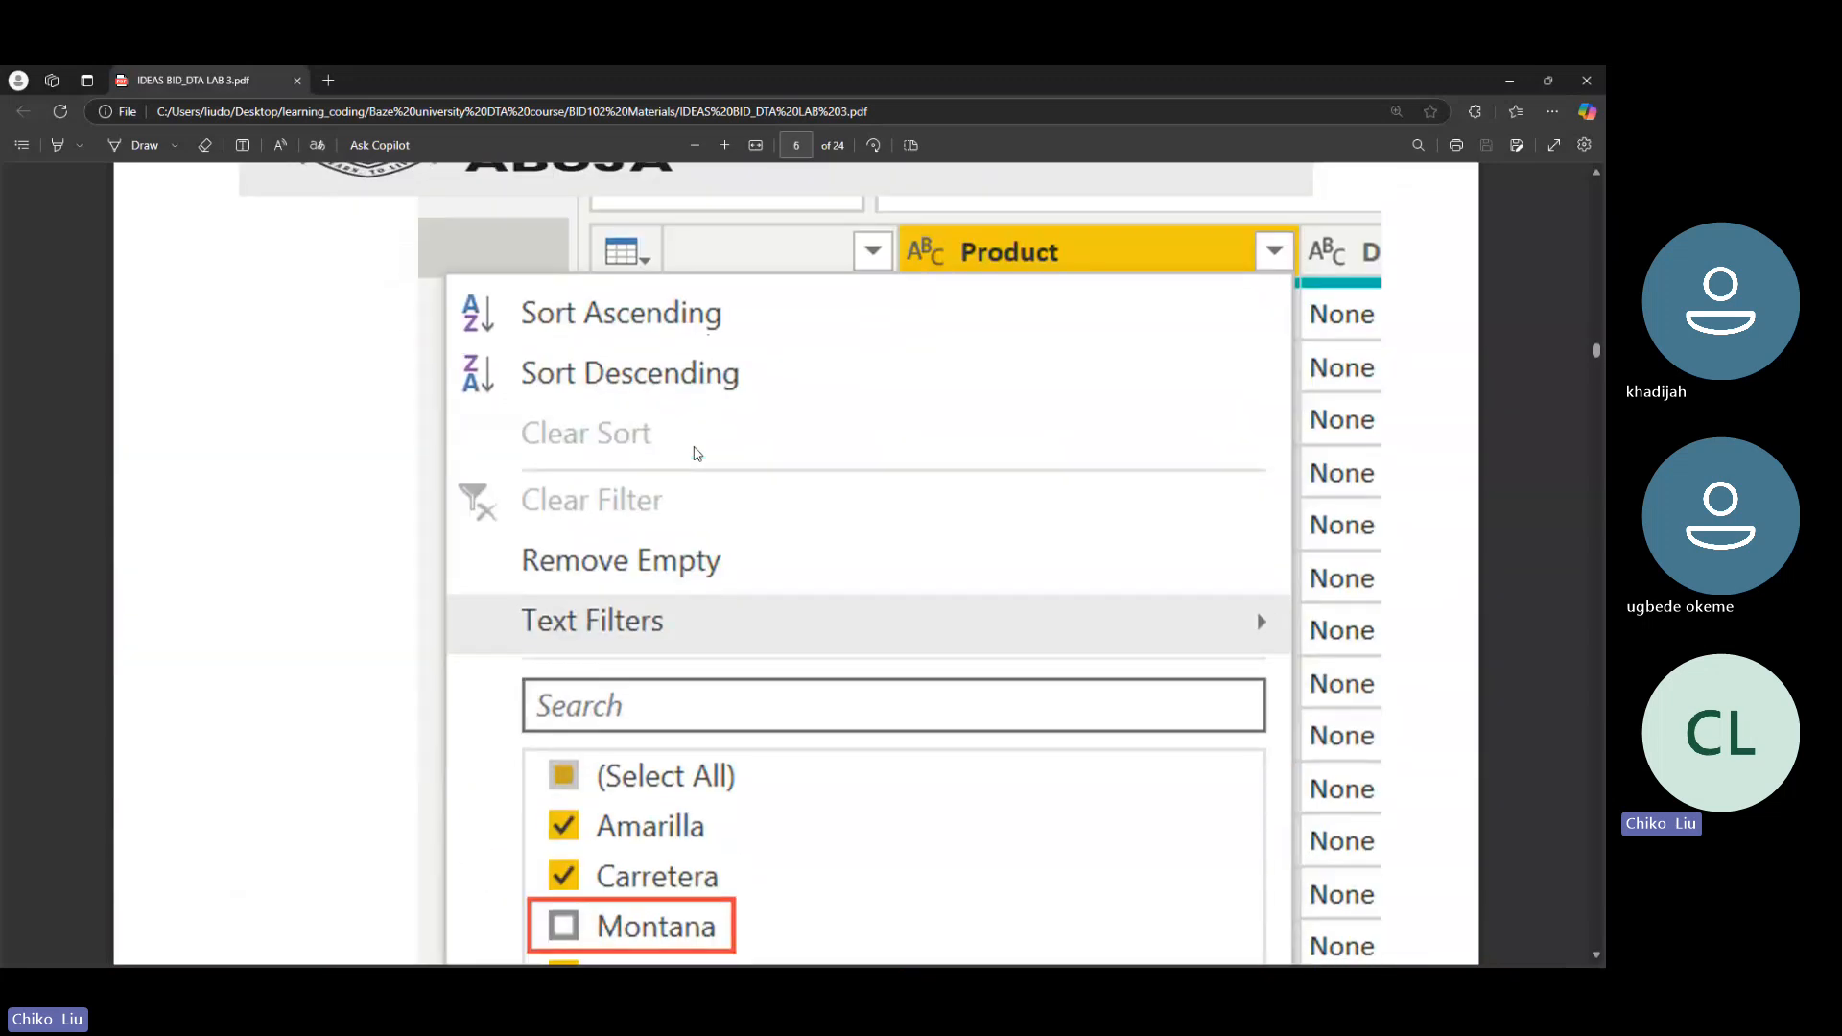
scroll(695, 452, down, 1)
scroll(662, 806, down, 14)
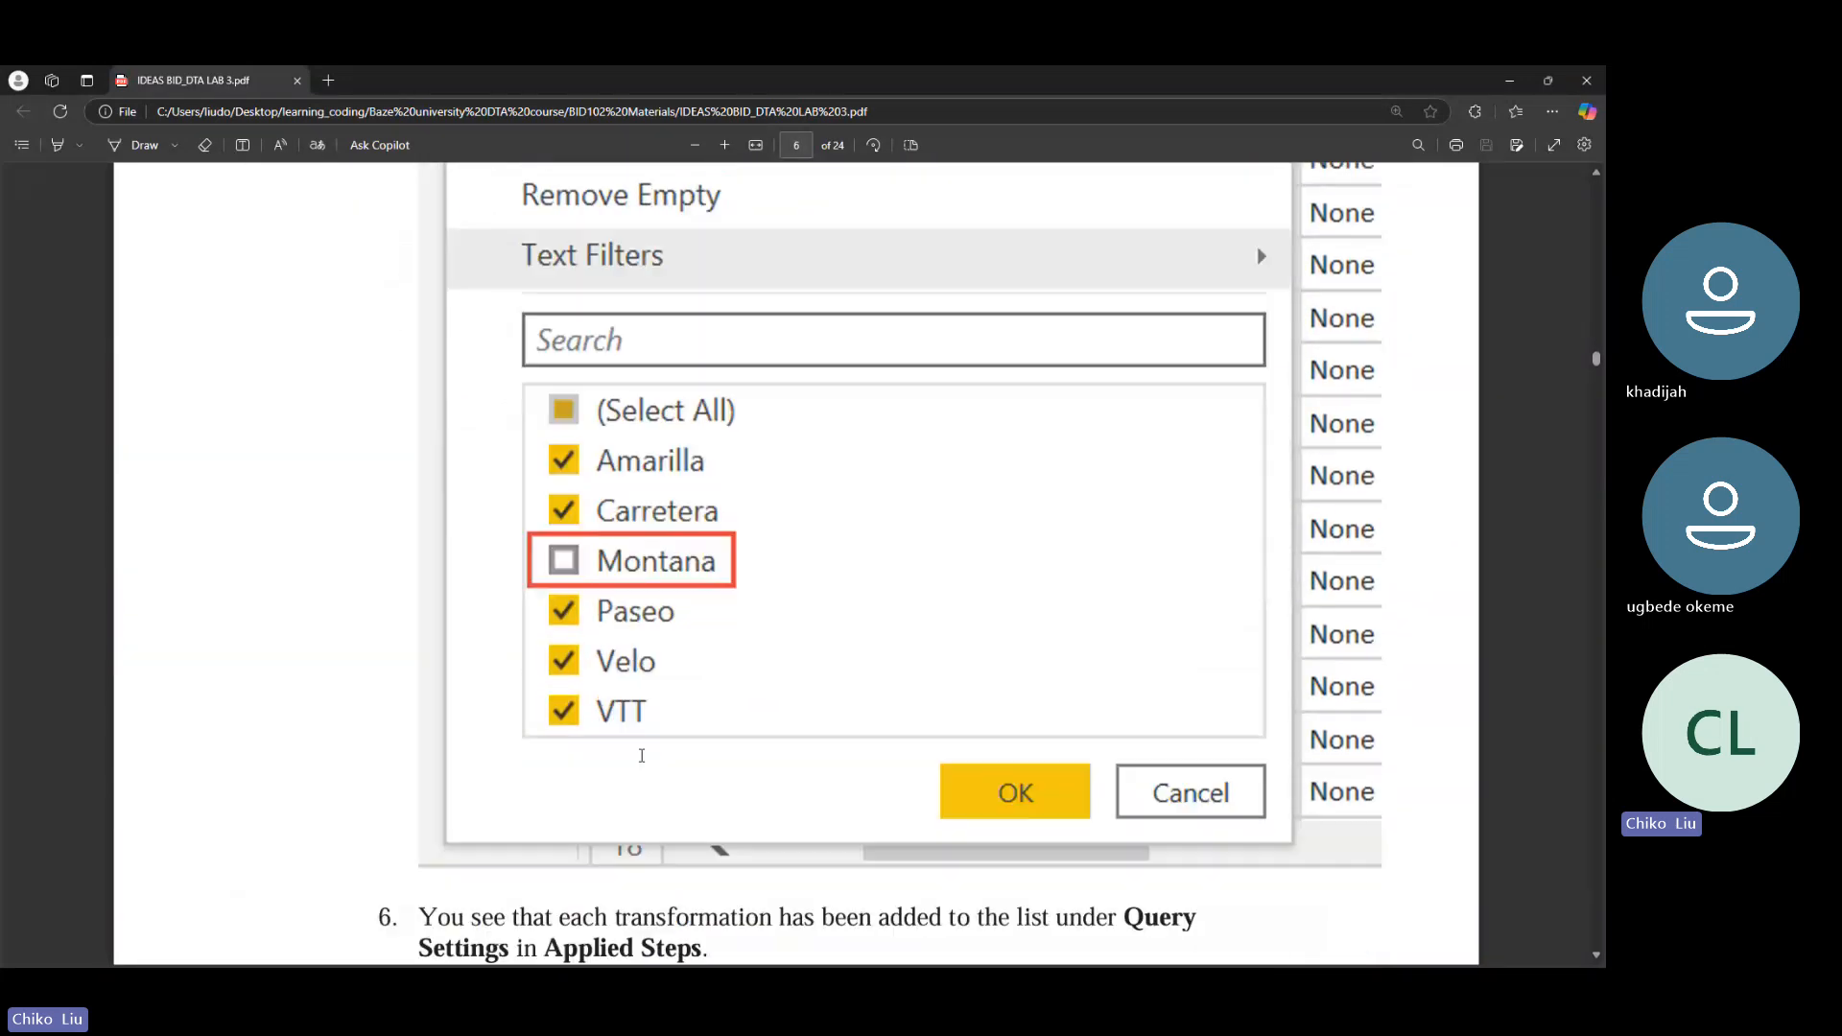
scroll(645, 748, down, 10)
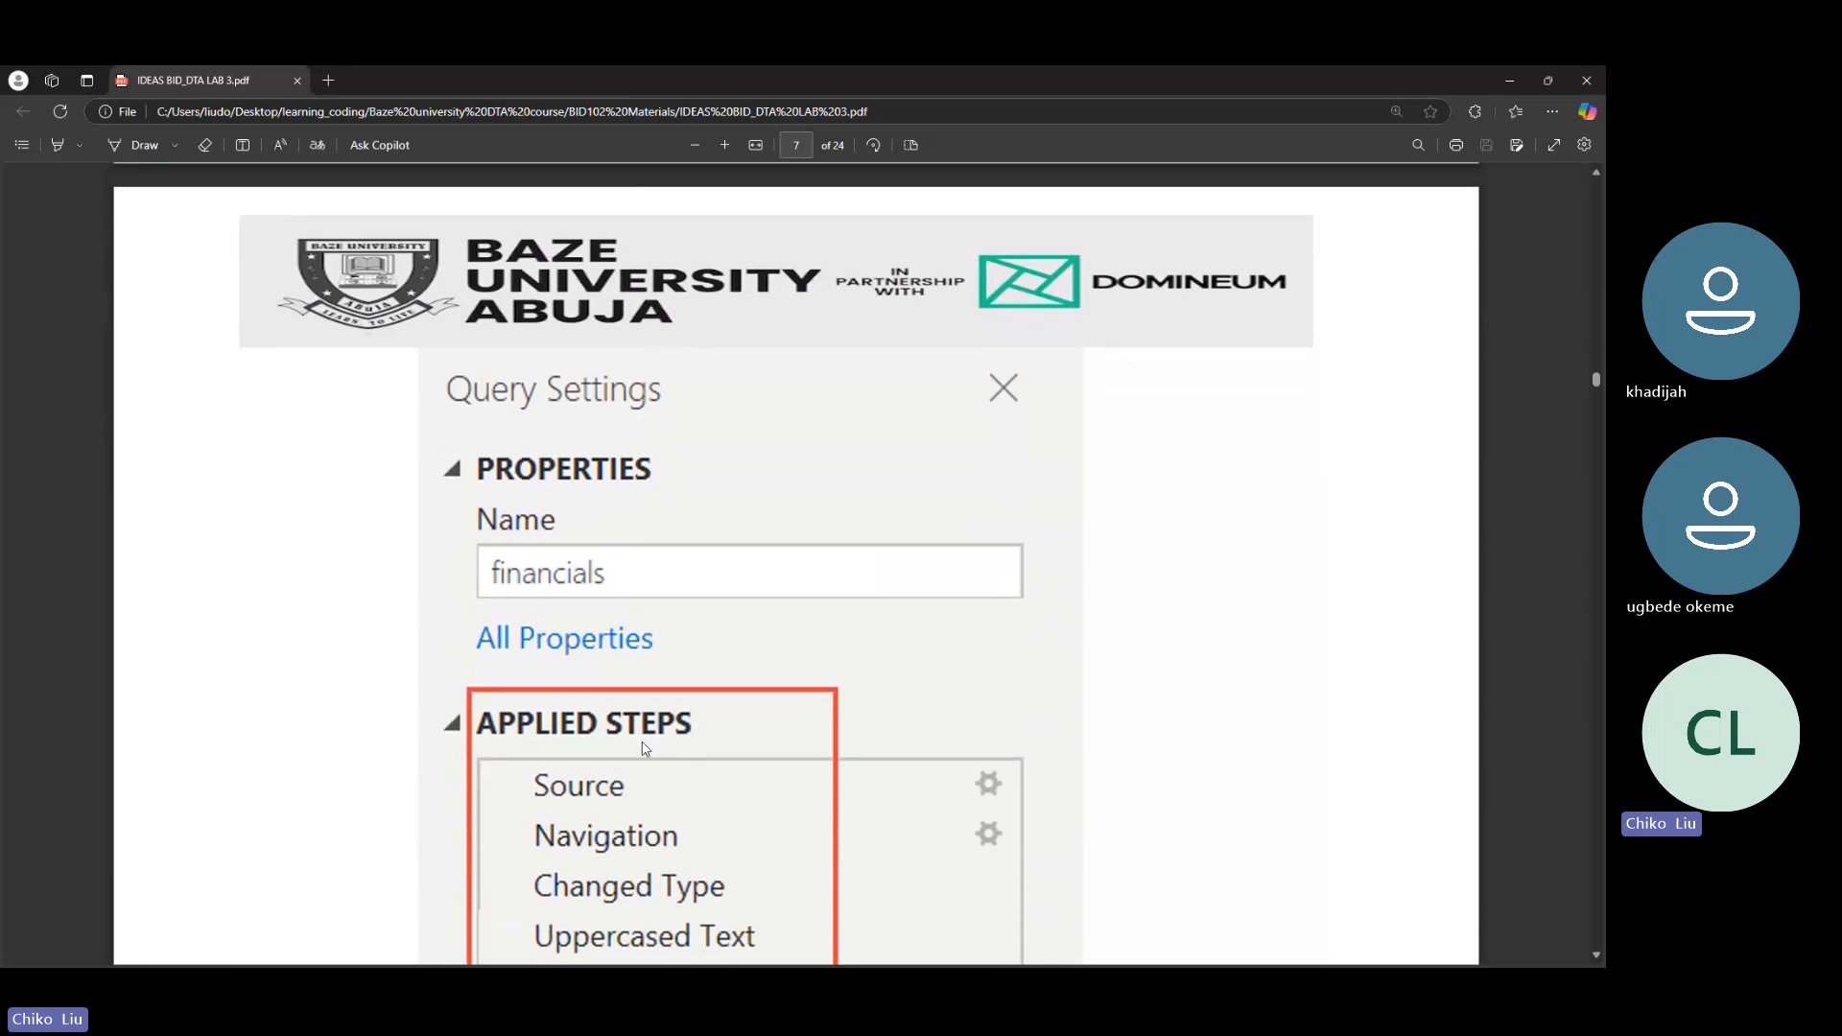
scroll(645, 748, down, 15)
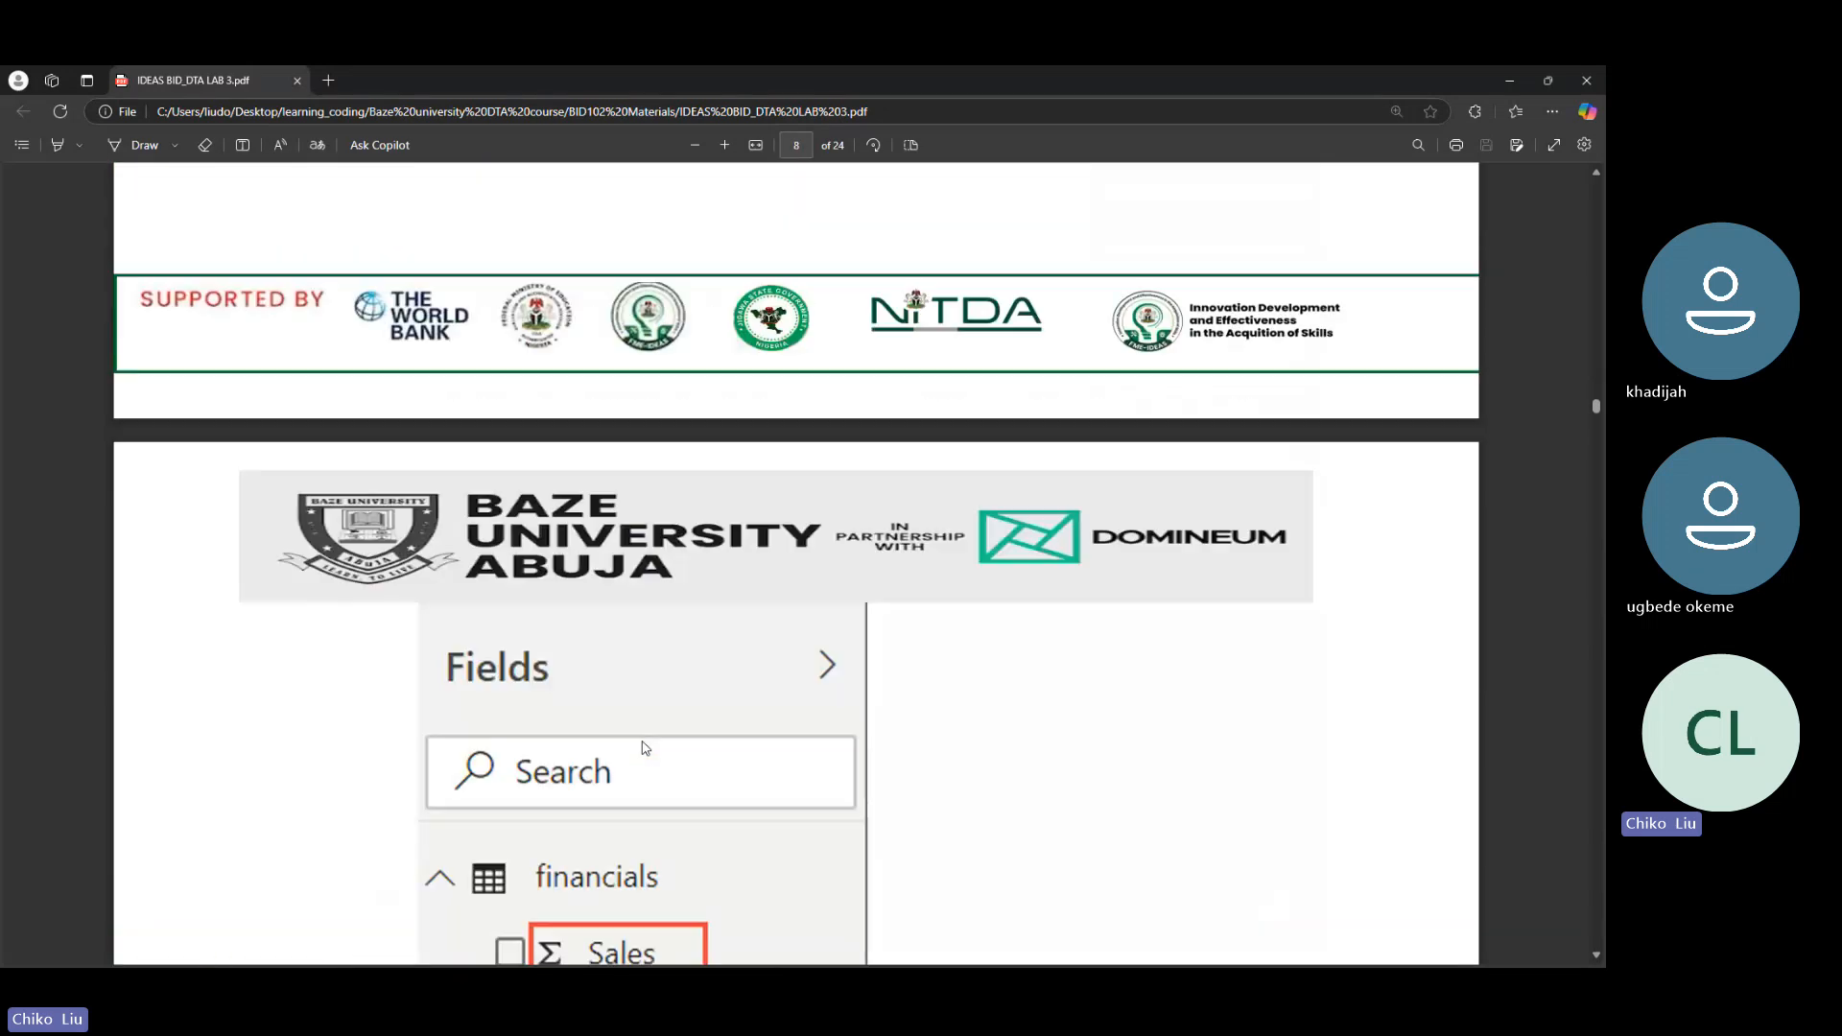
scroll(645, 748, up, 10)
scroll(644, 748, up, 8)
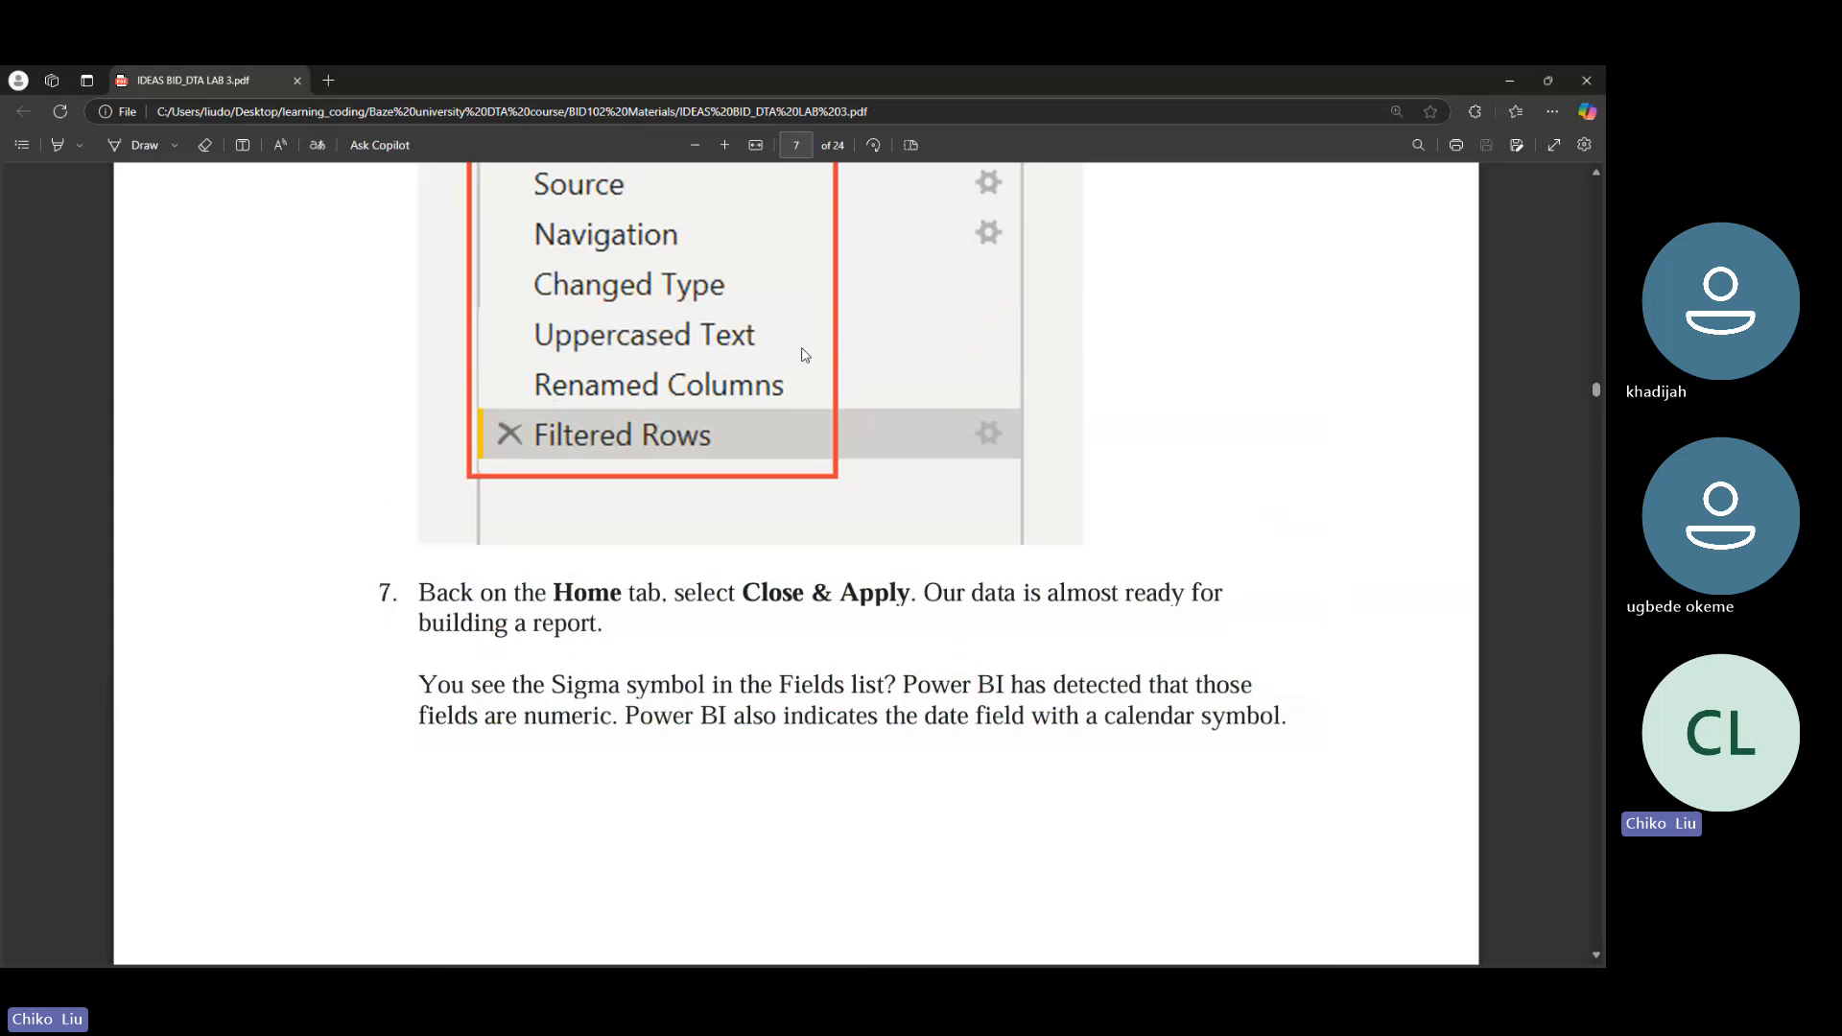
scroll(806, 360, down, 12)
scroll(809, 358, down, 15)
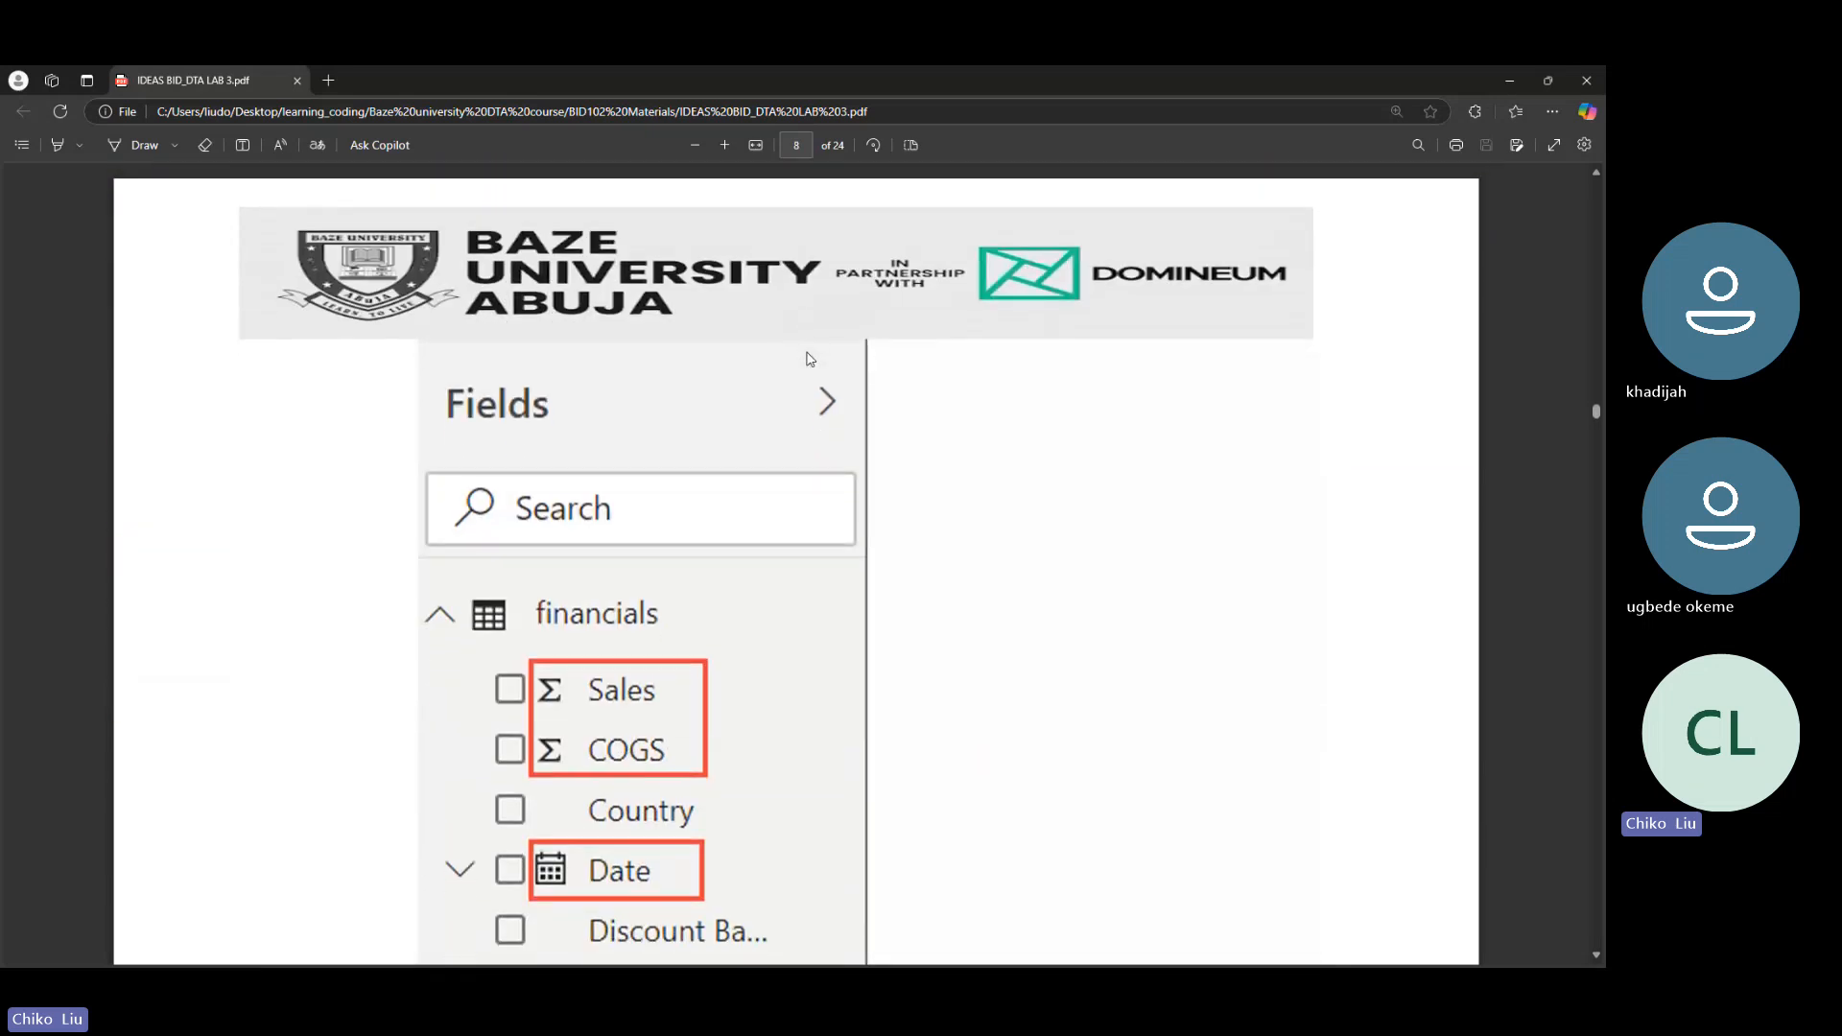
Examine the lab instructions for the Total Units Sold measure, the Calendar table and the Date relationship between financials and Calendar
scroll(809, 359, down, 10)
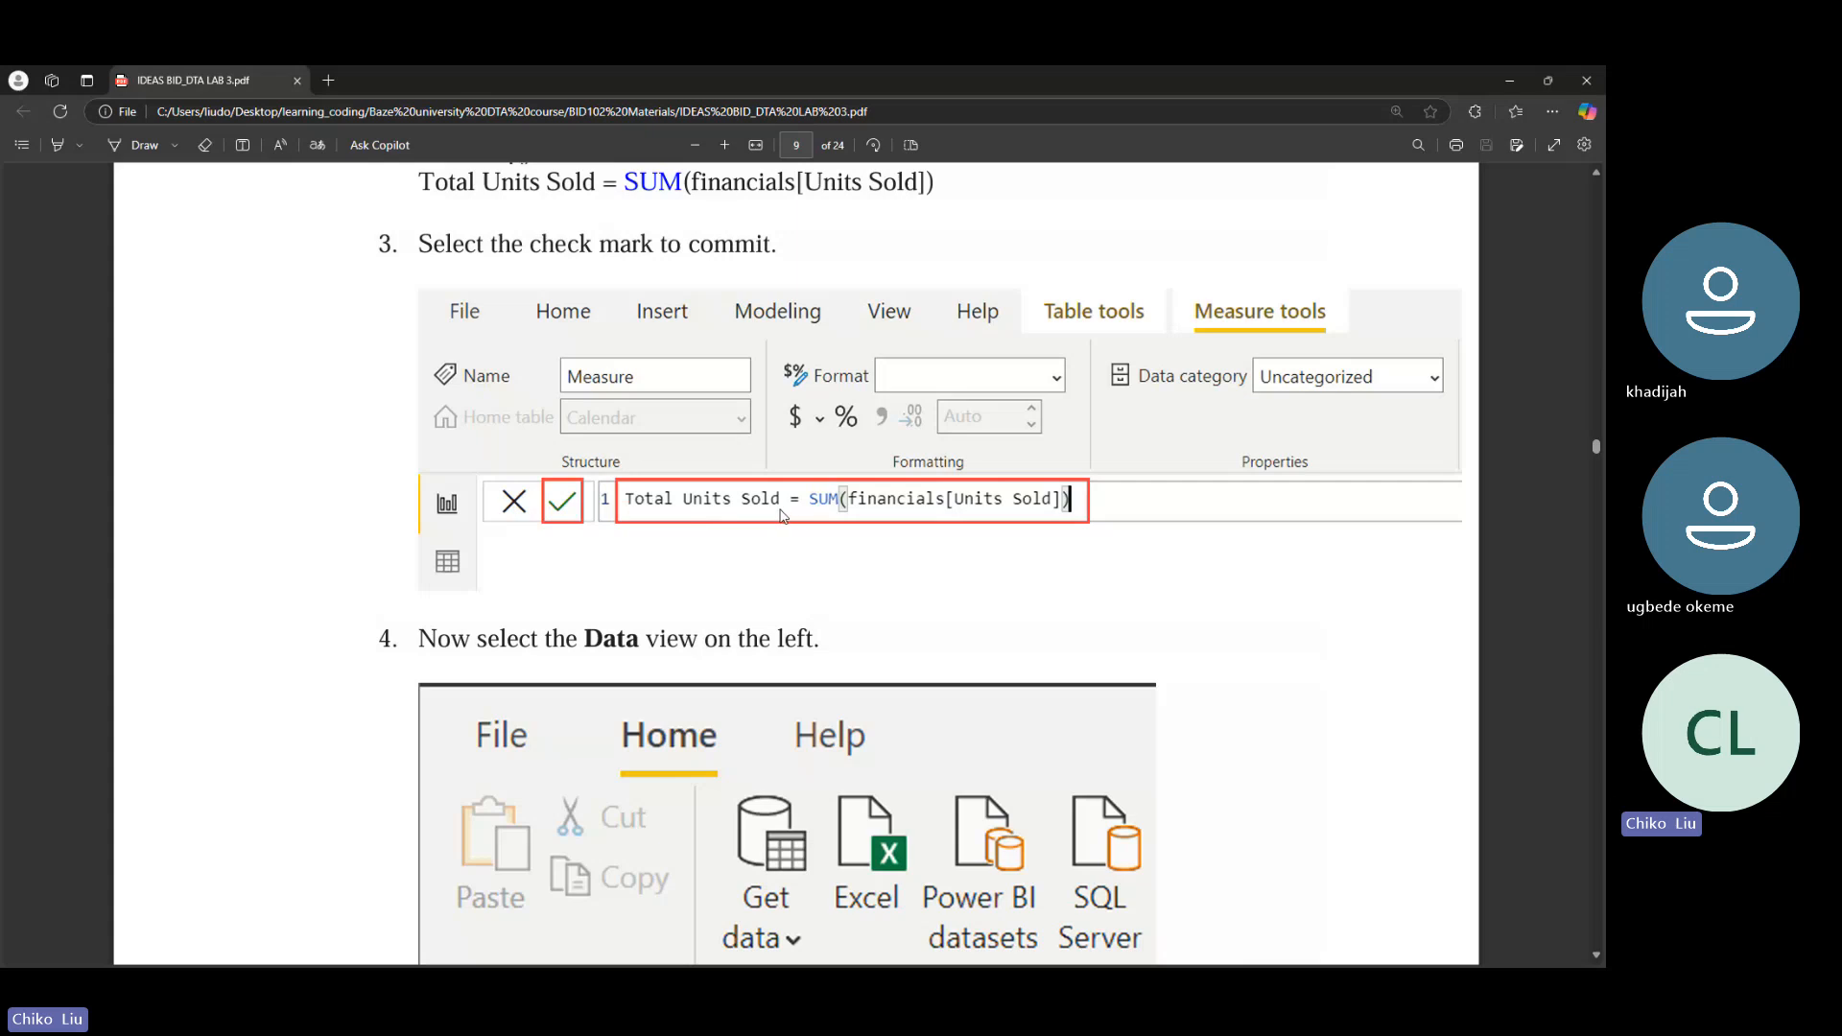
scroll(782, 513, down, 5)
scroll(782, 514, up, 10)
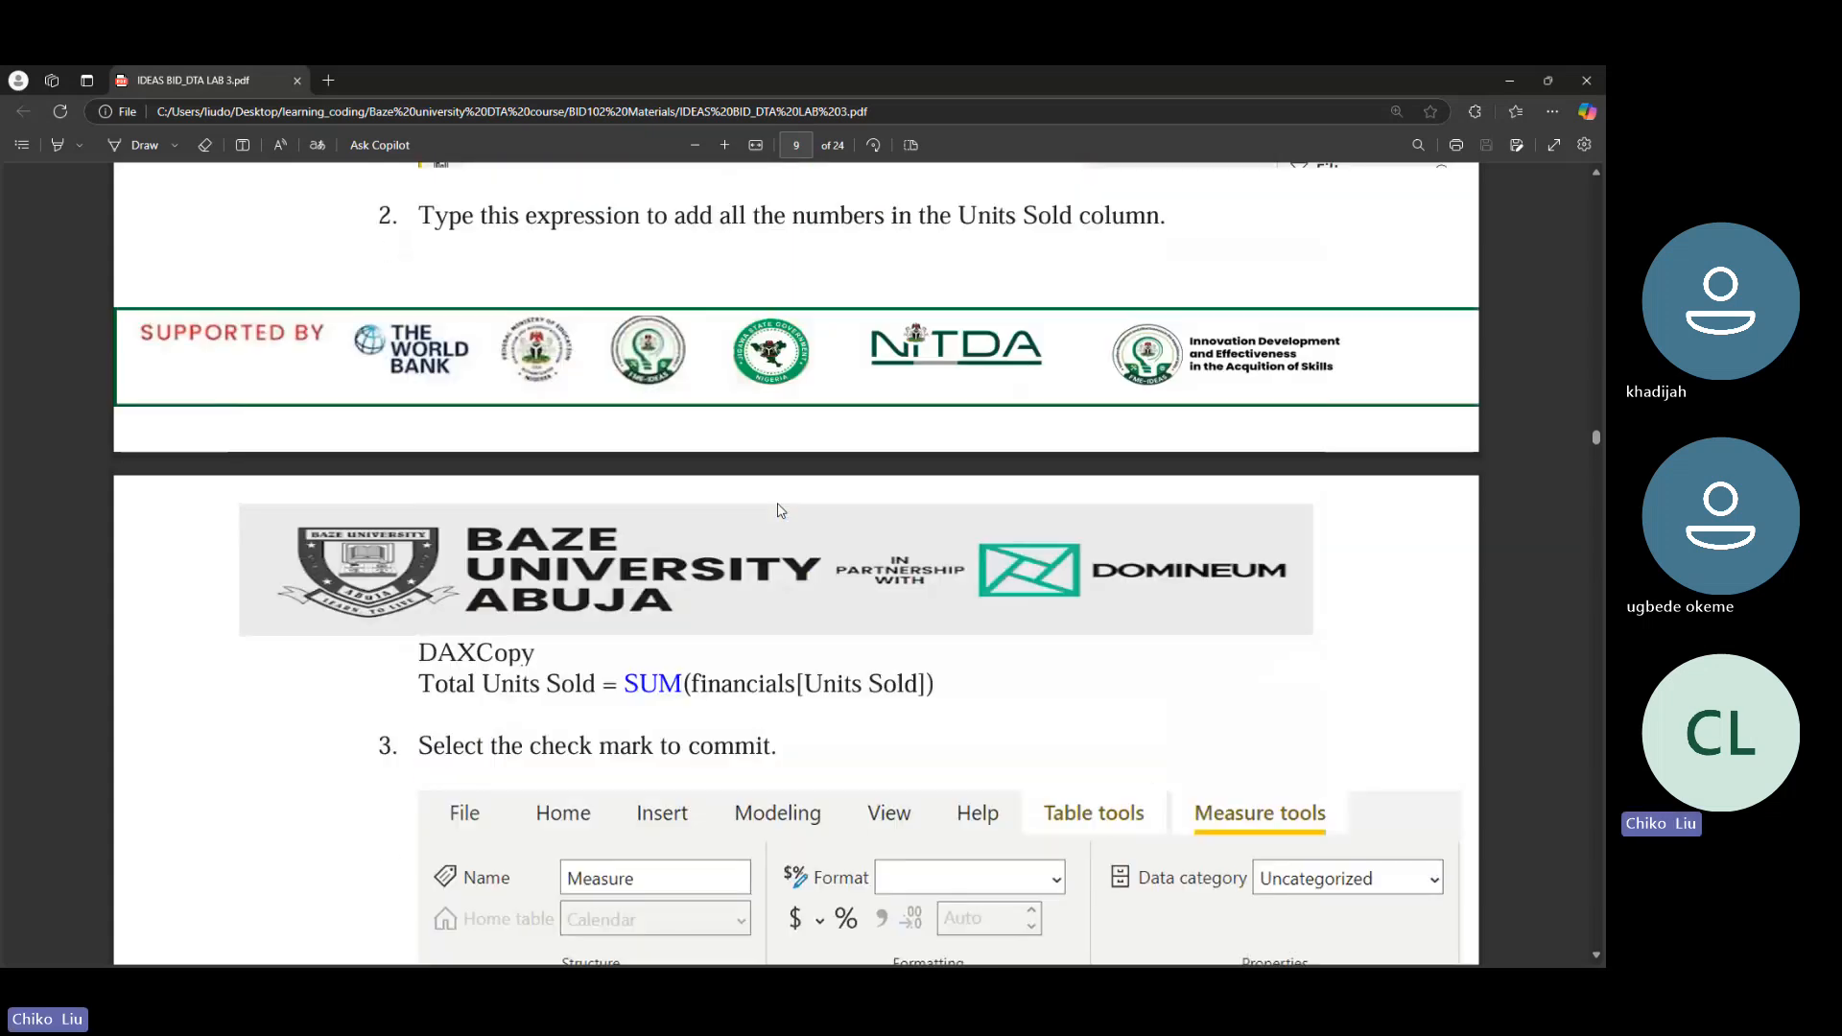
scroll(779, 509, down, 2)
scroll(779, 508, down, 3)
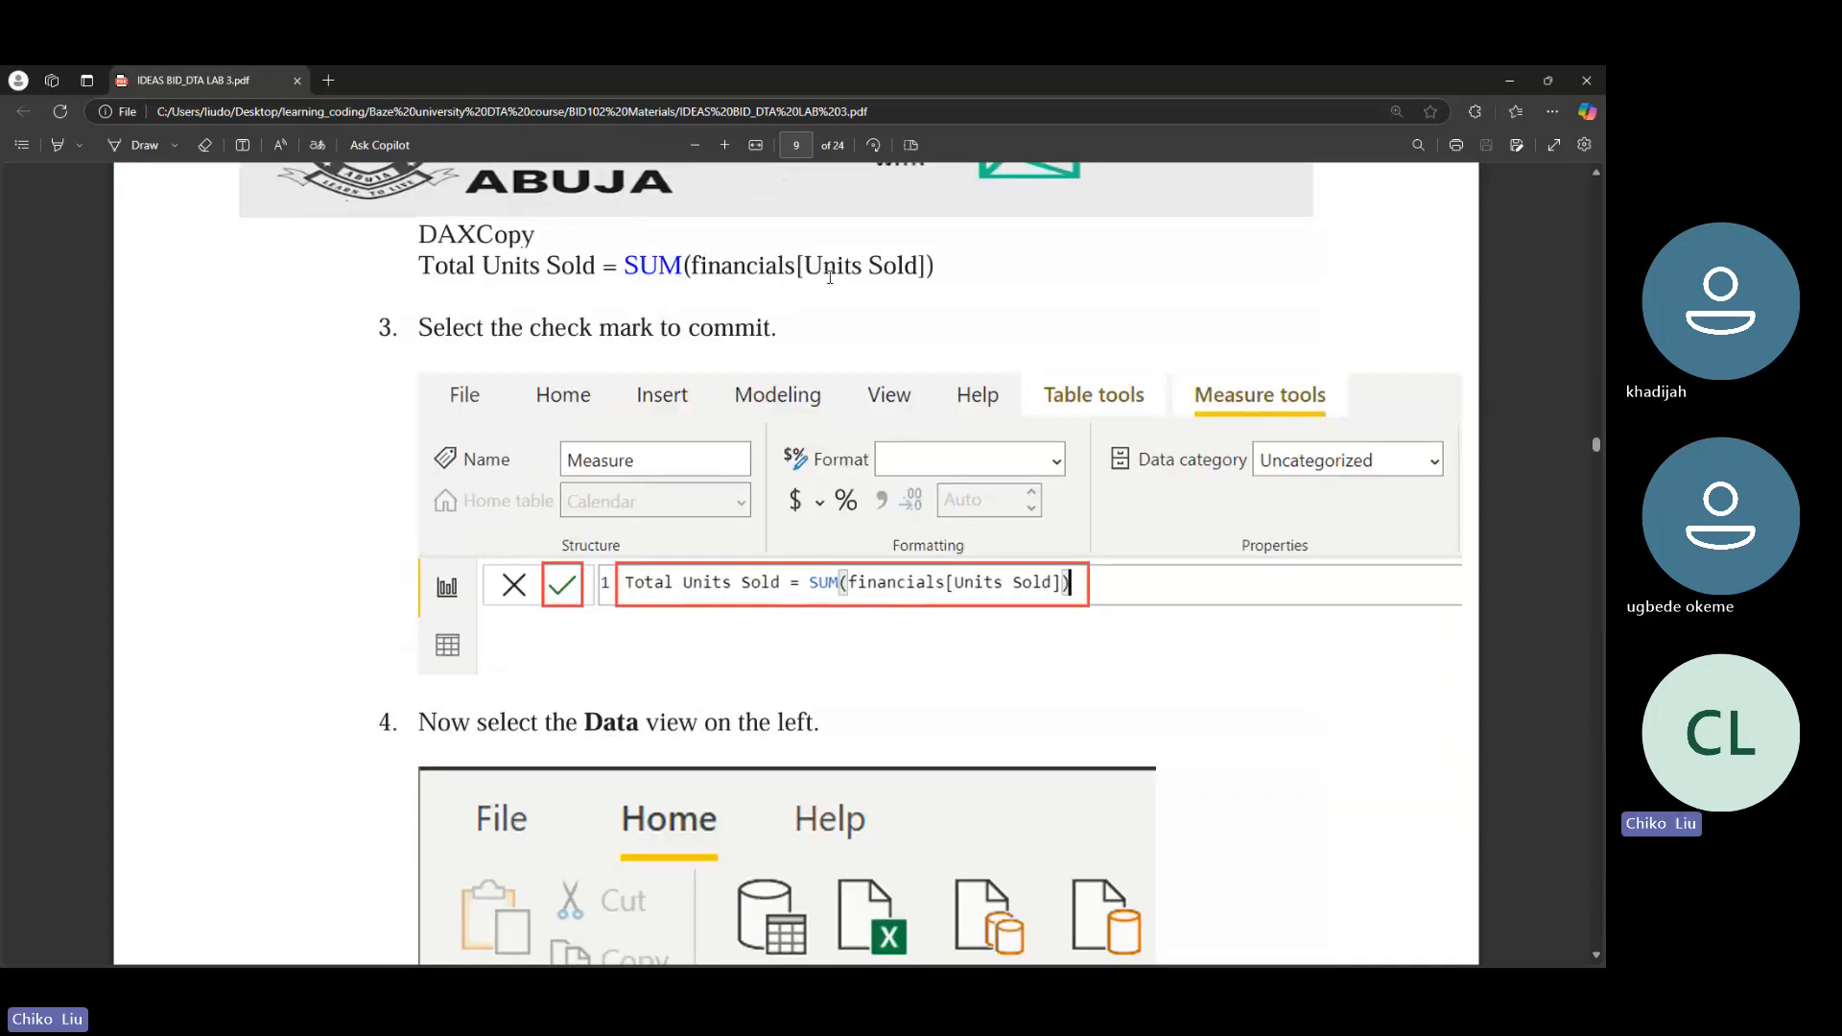
scroll(872, 367, down, 15)
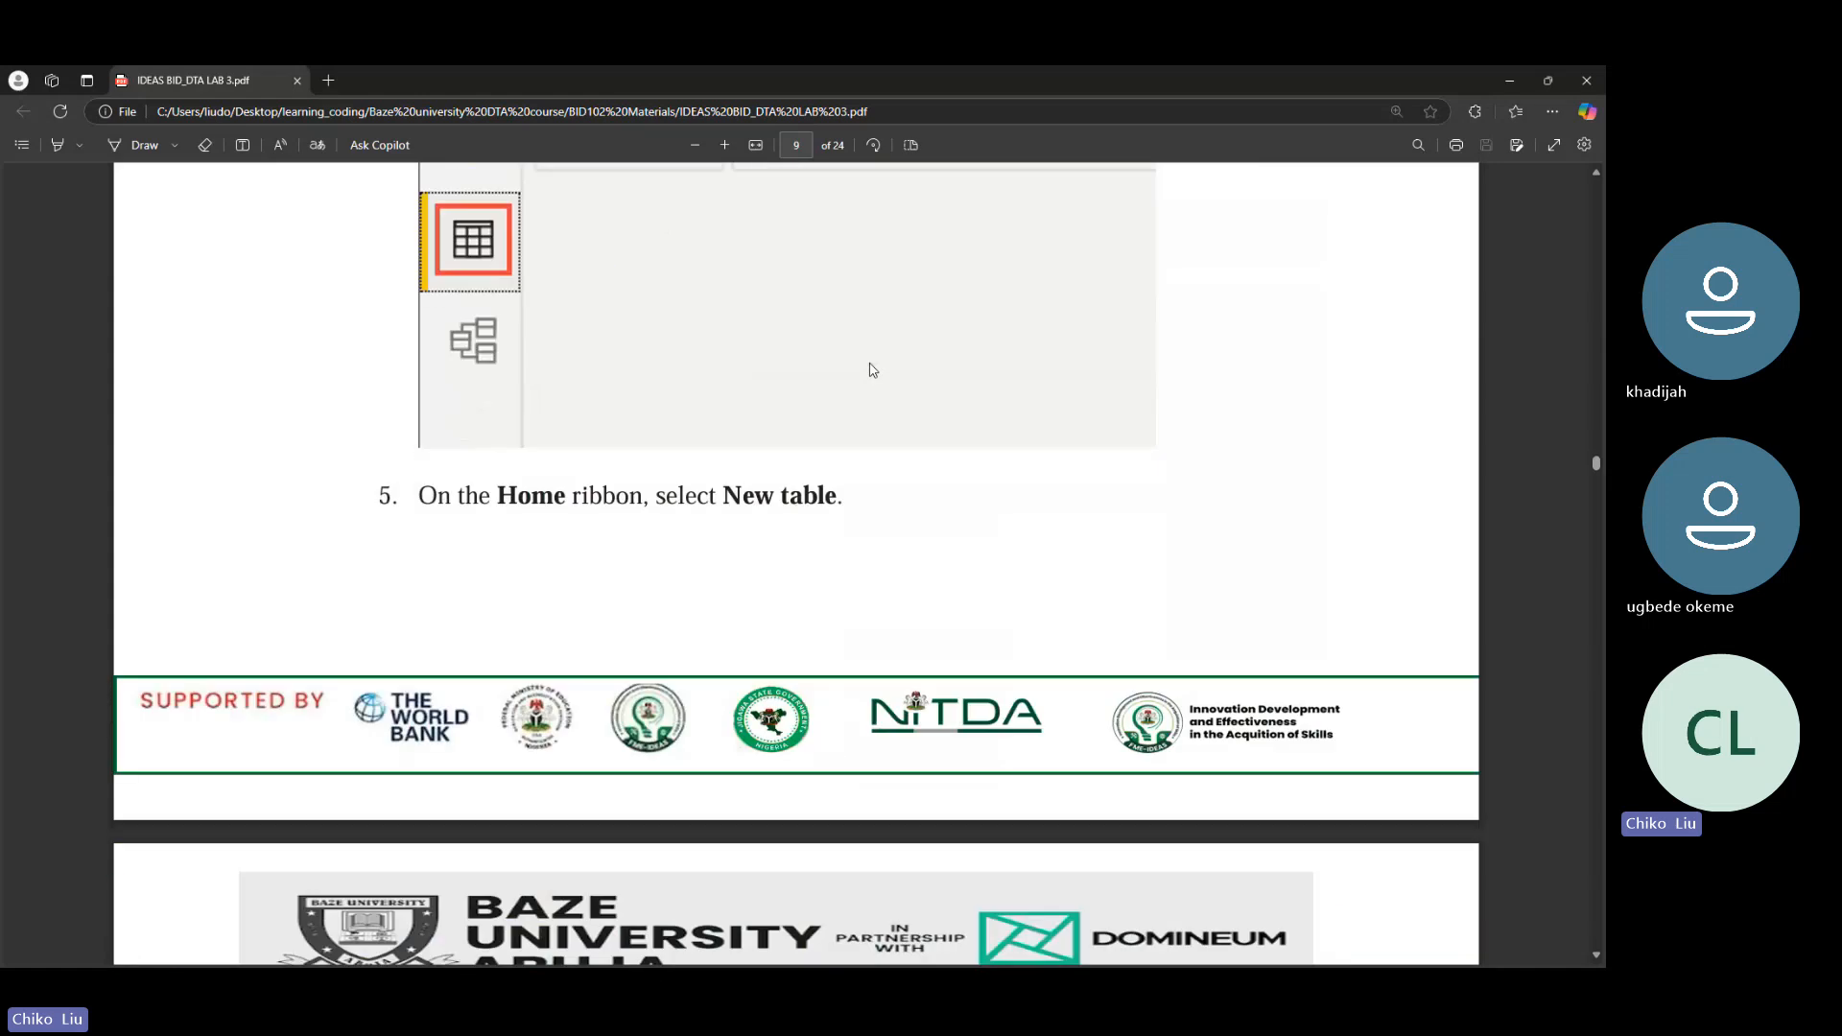
scroll(872, 367, down, 10)
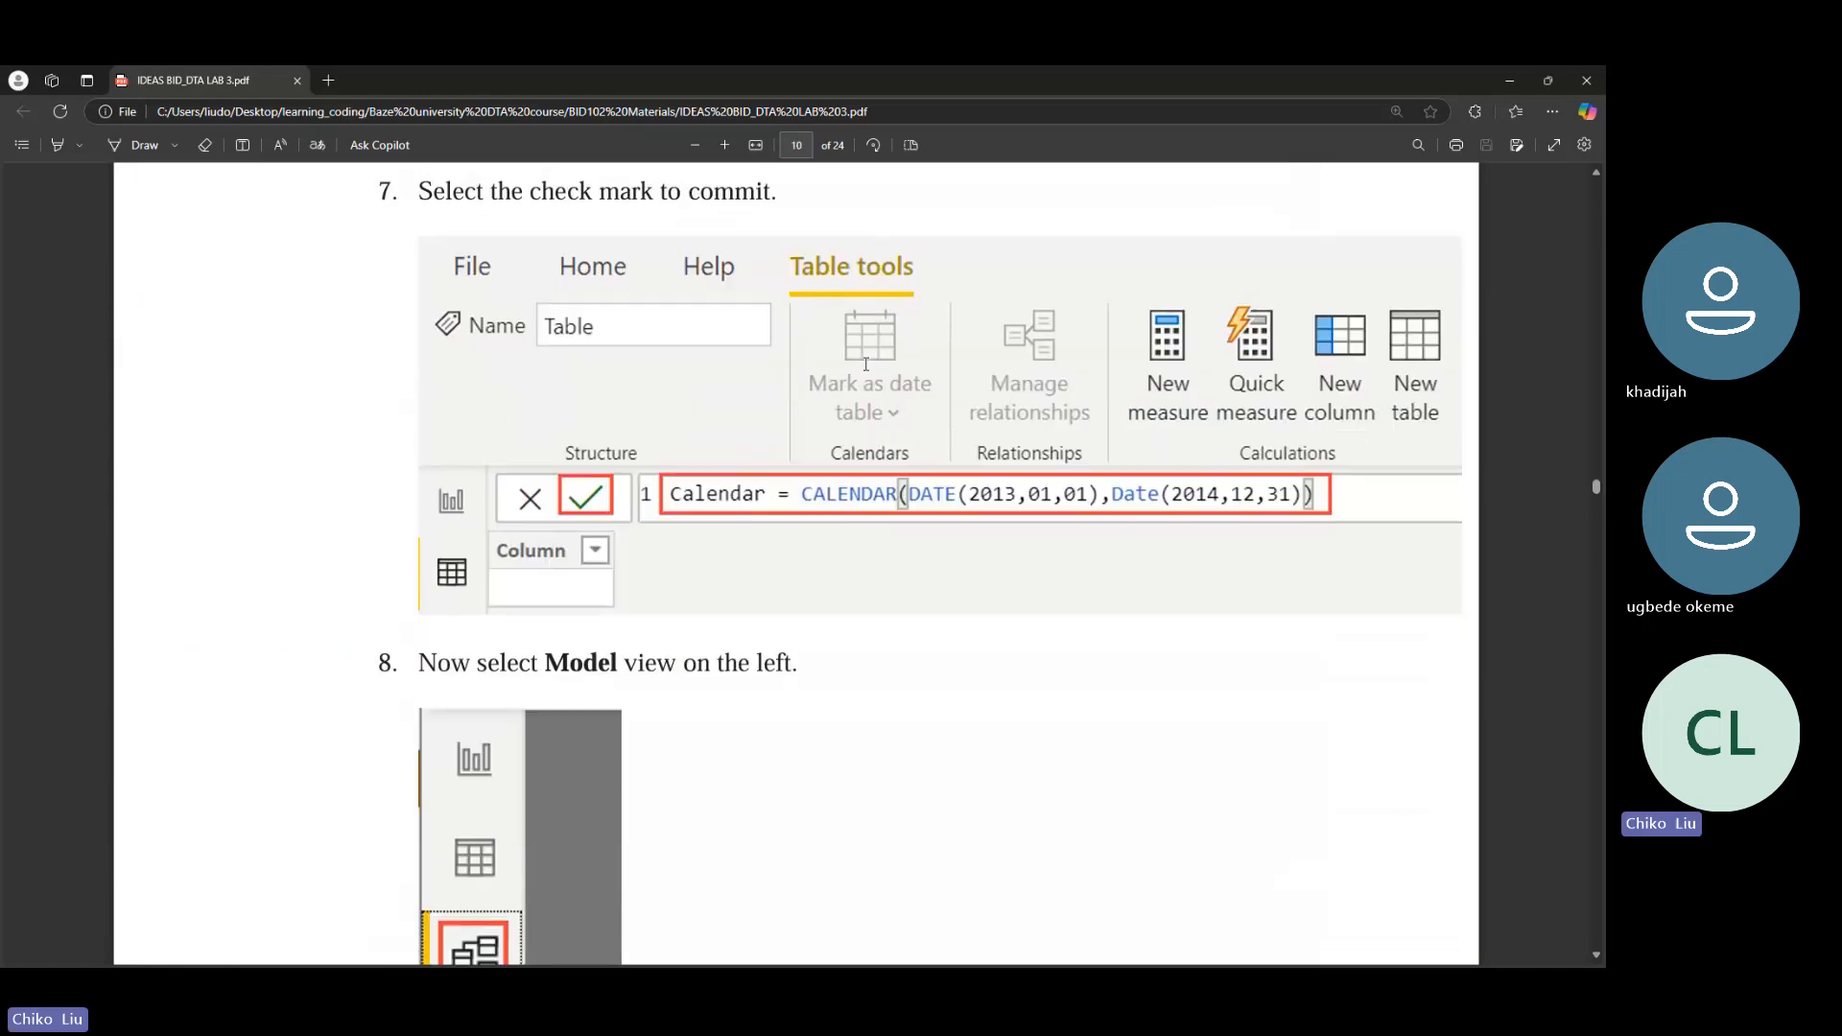
scroll(867, 369, down, 4)
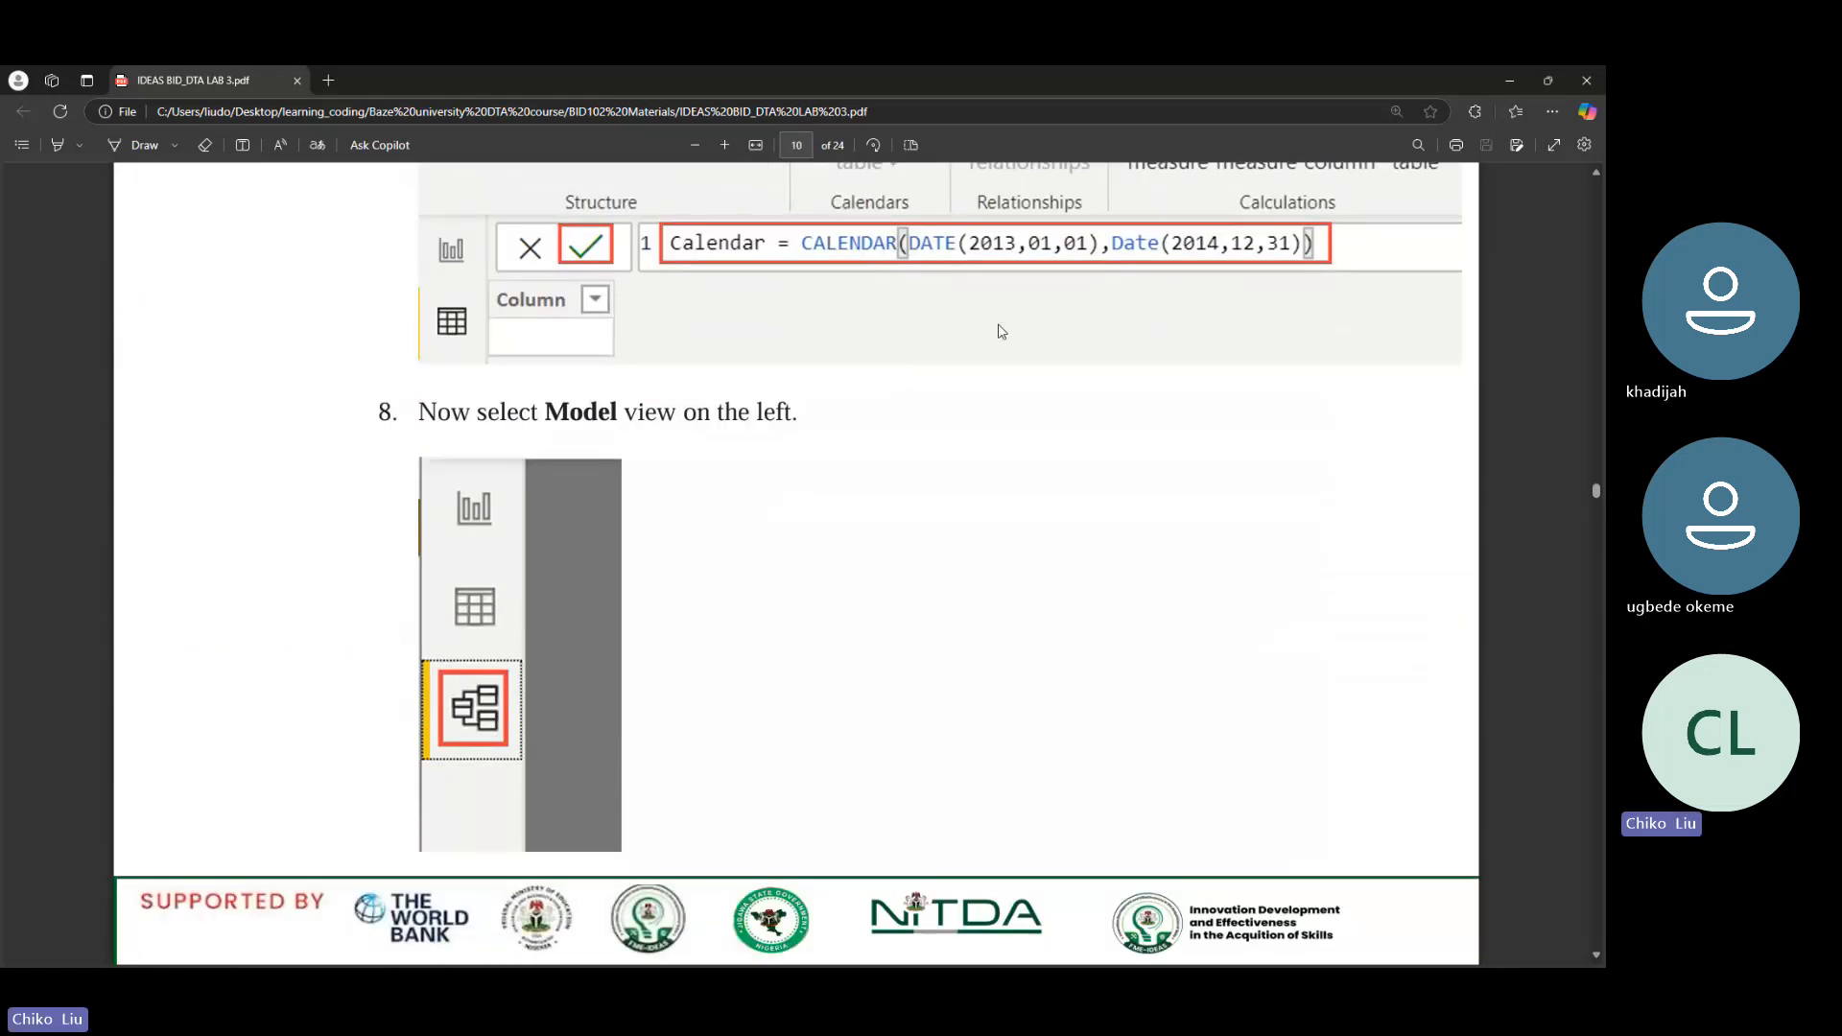
scroll(908, 396, down, 12)
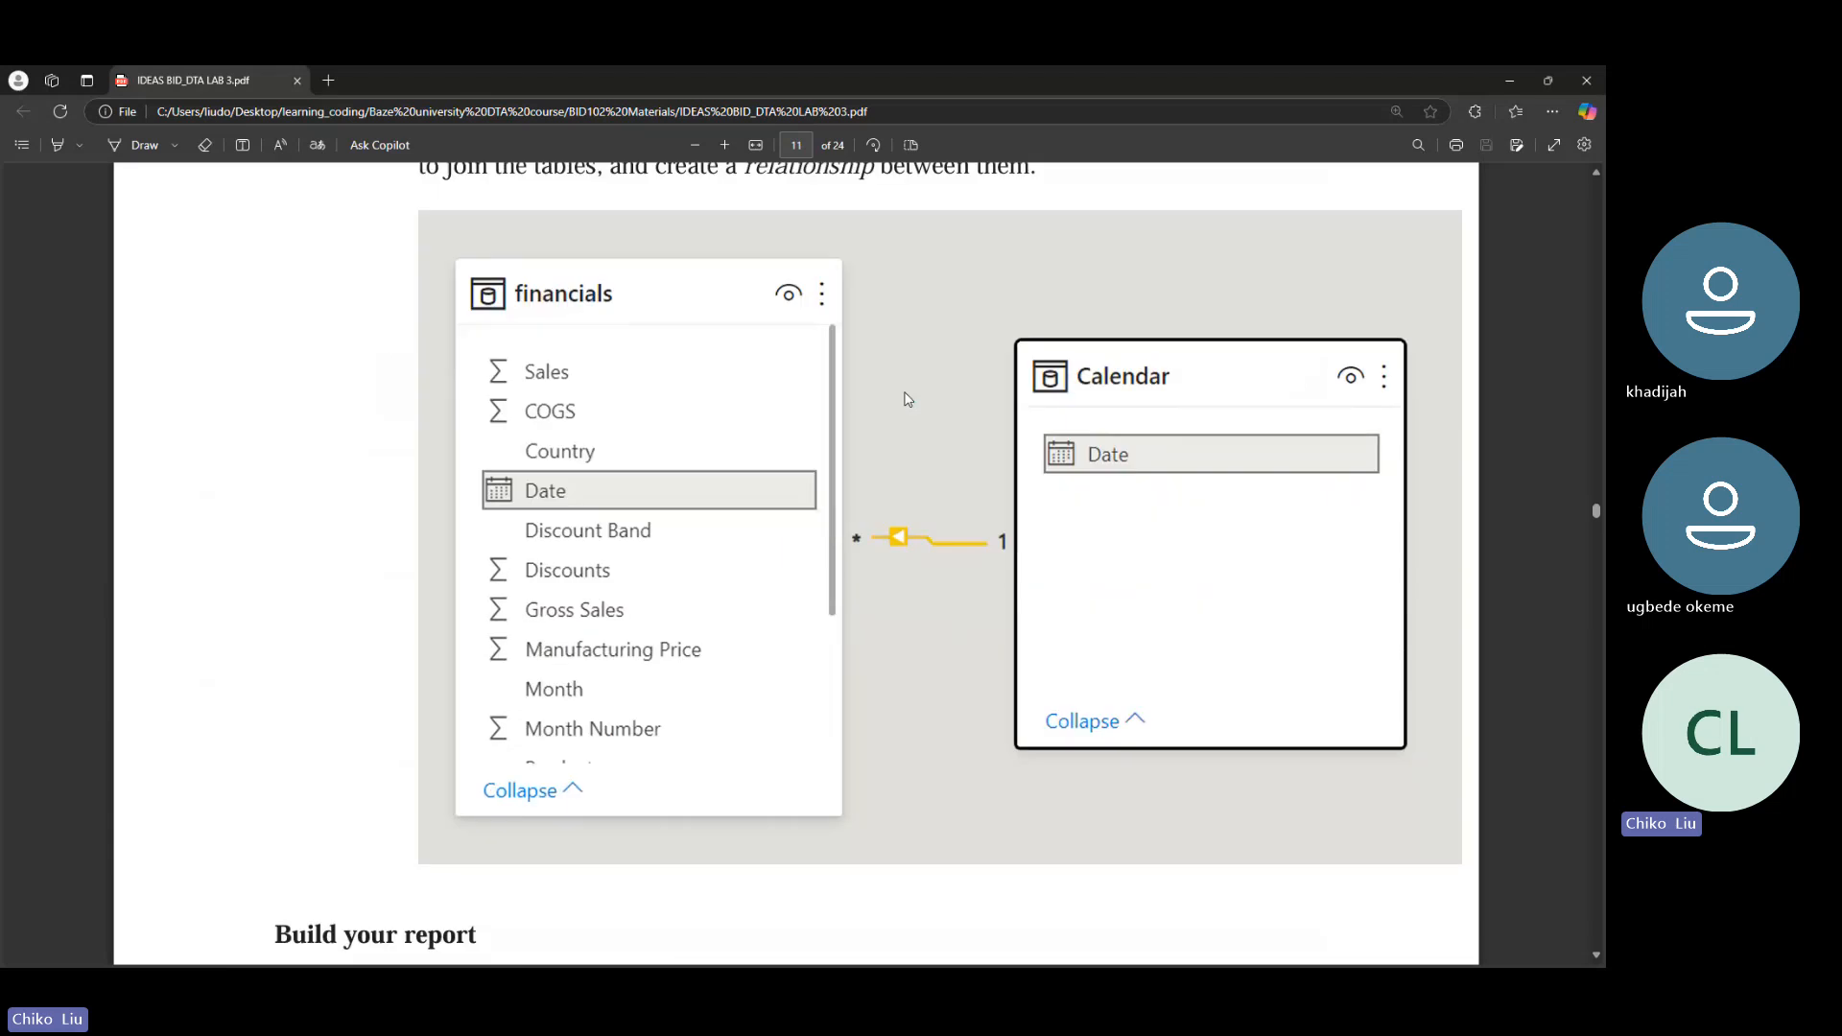
scroll(904, 399, down, 7)
scroll(1055, 345, up, 7)
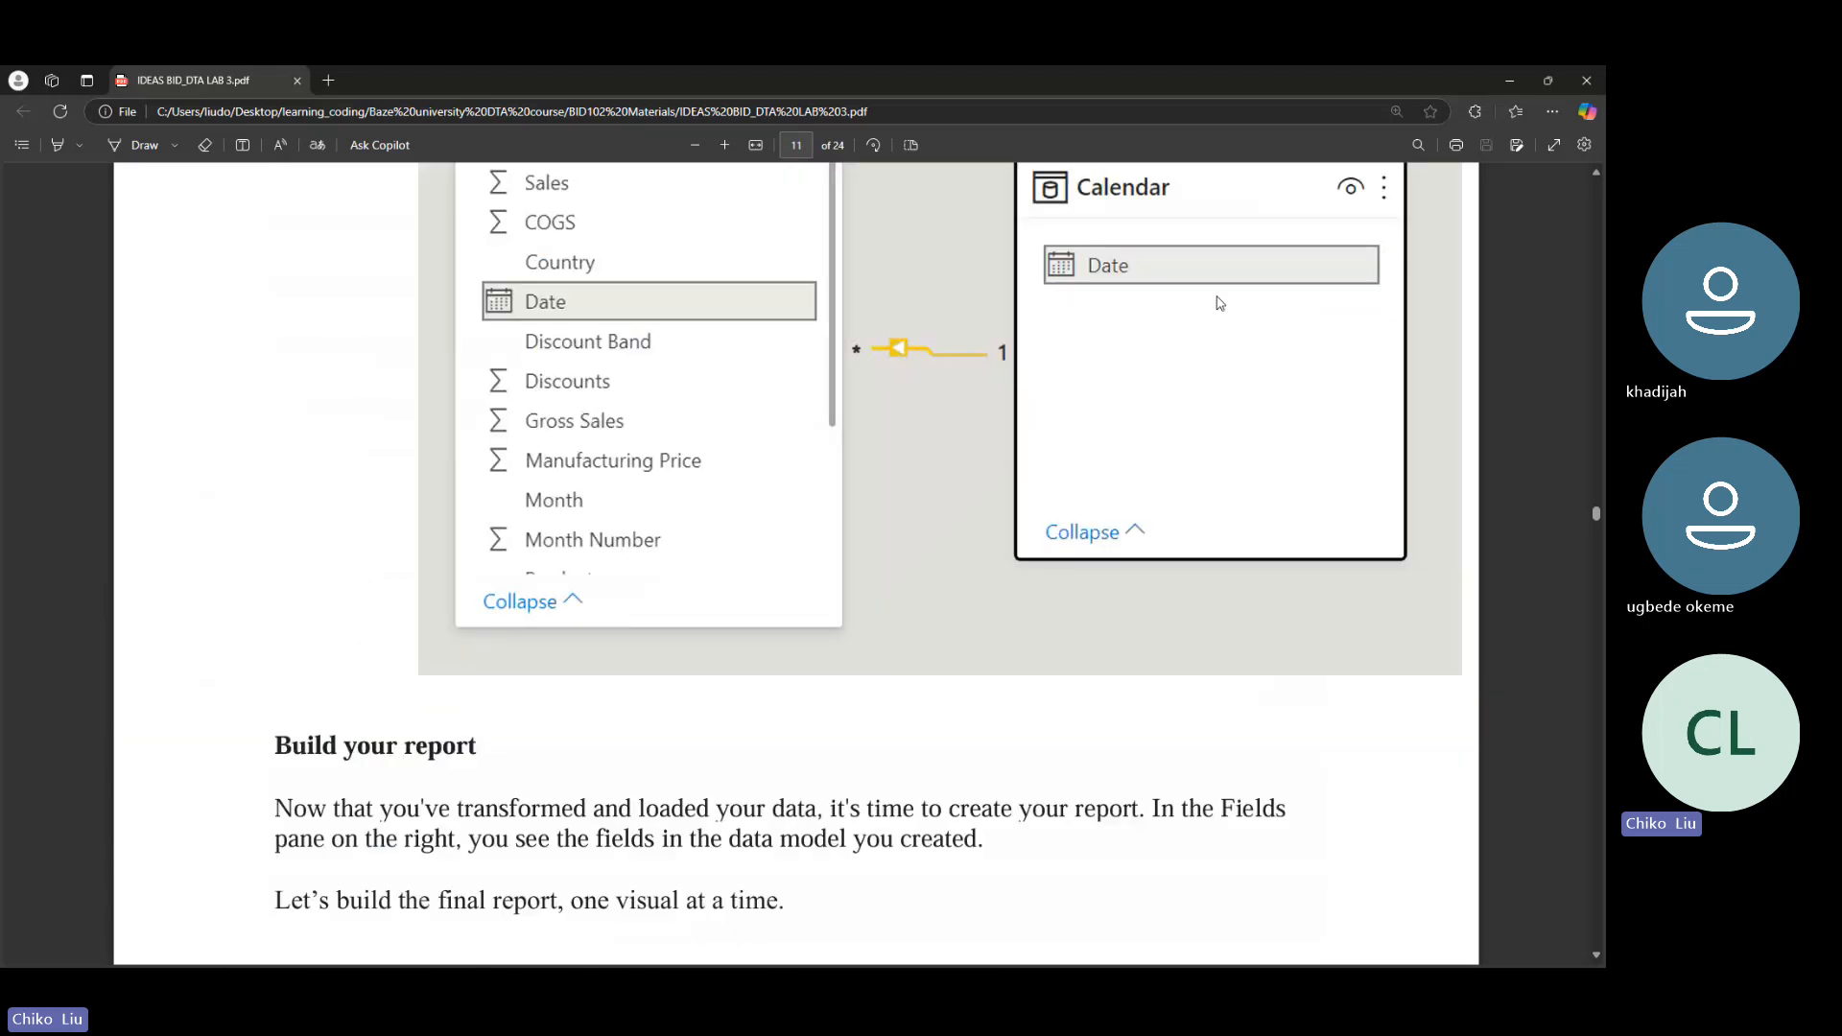
Switch back to the Power BI sales report and examine the dates available in the financials table's Date column filter
click(1509, 84)
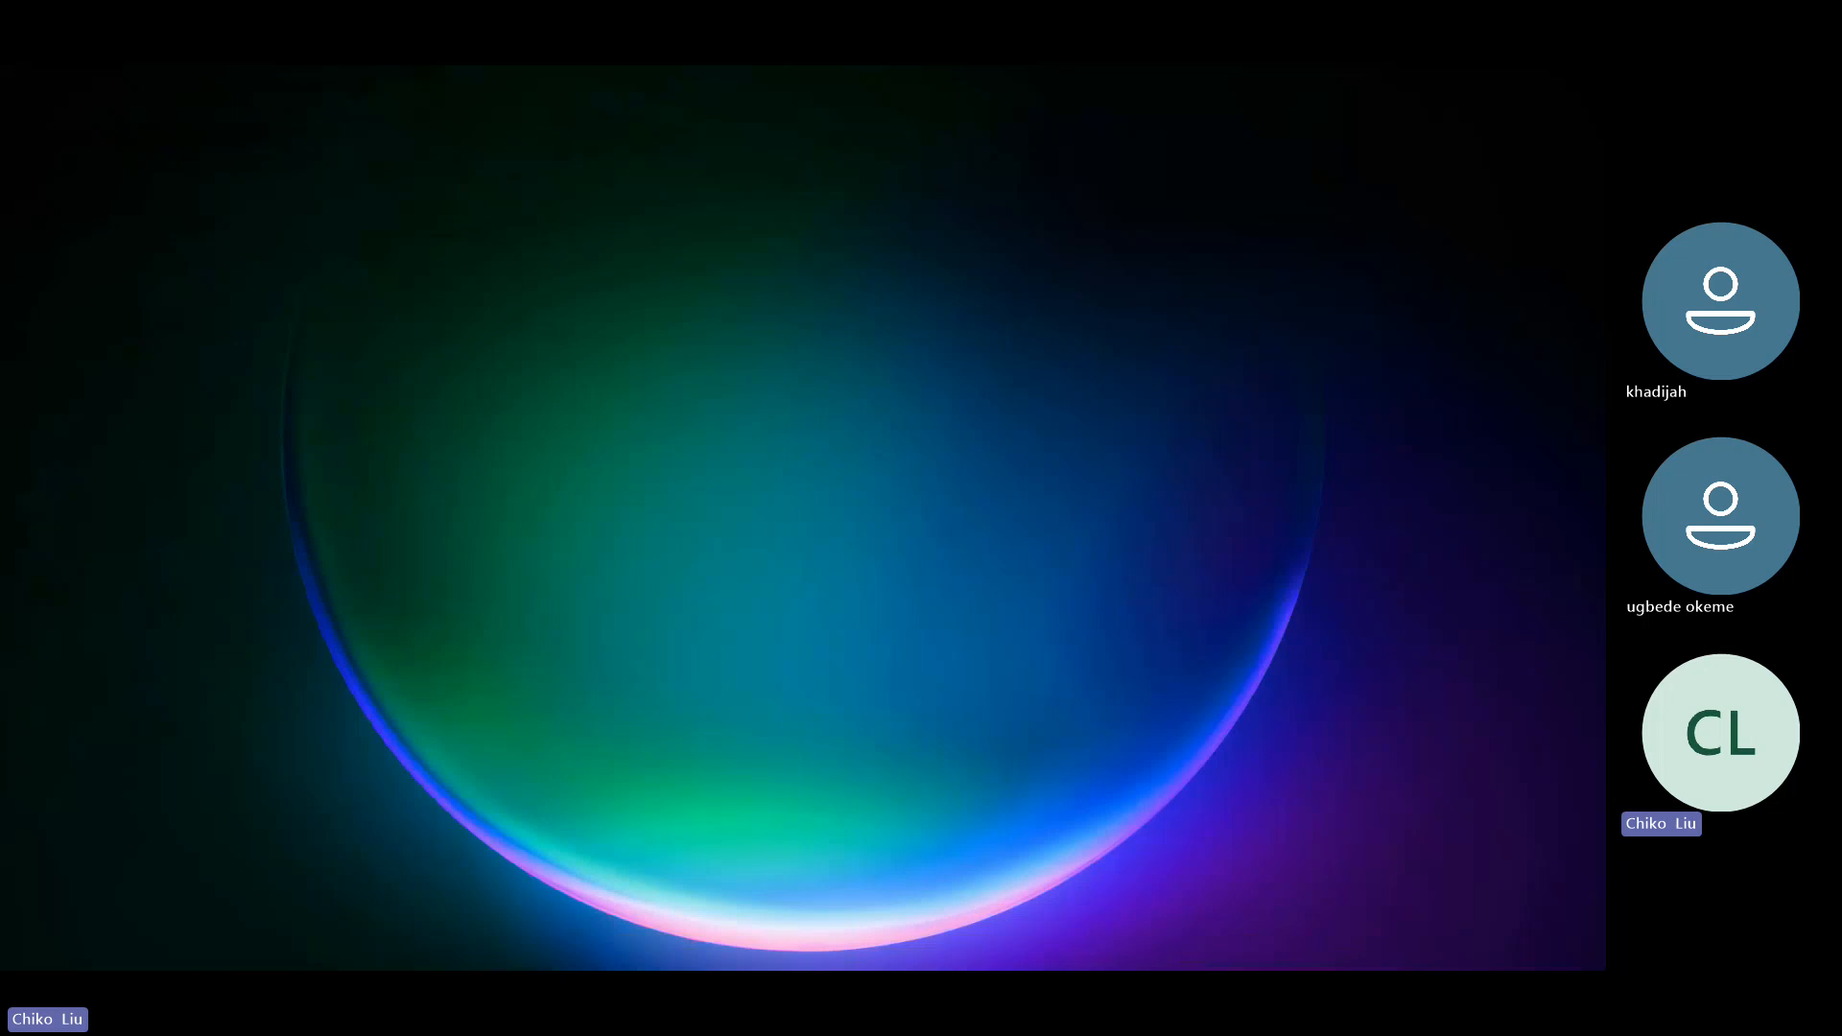
click(902, 952)
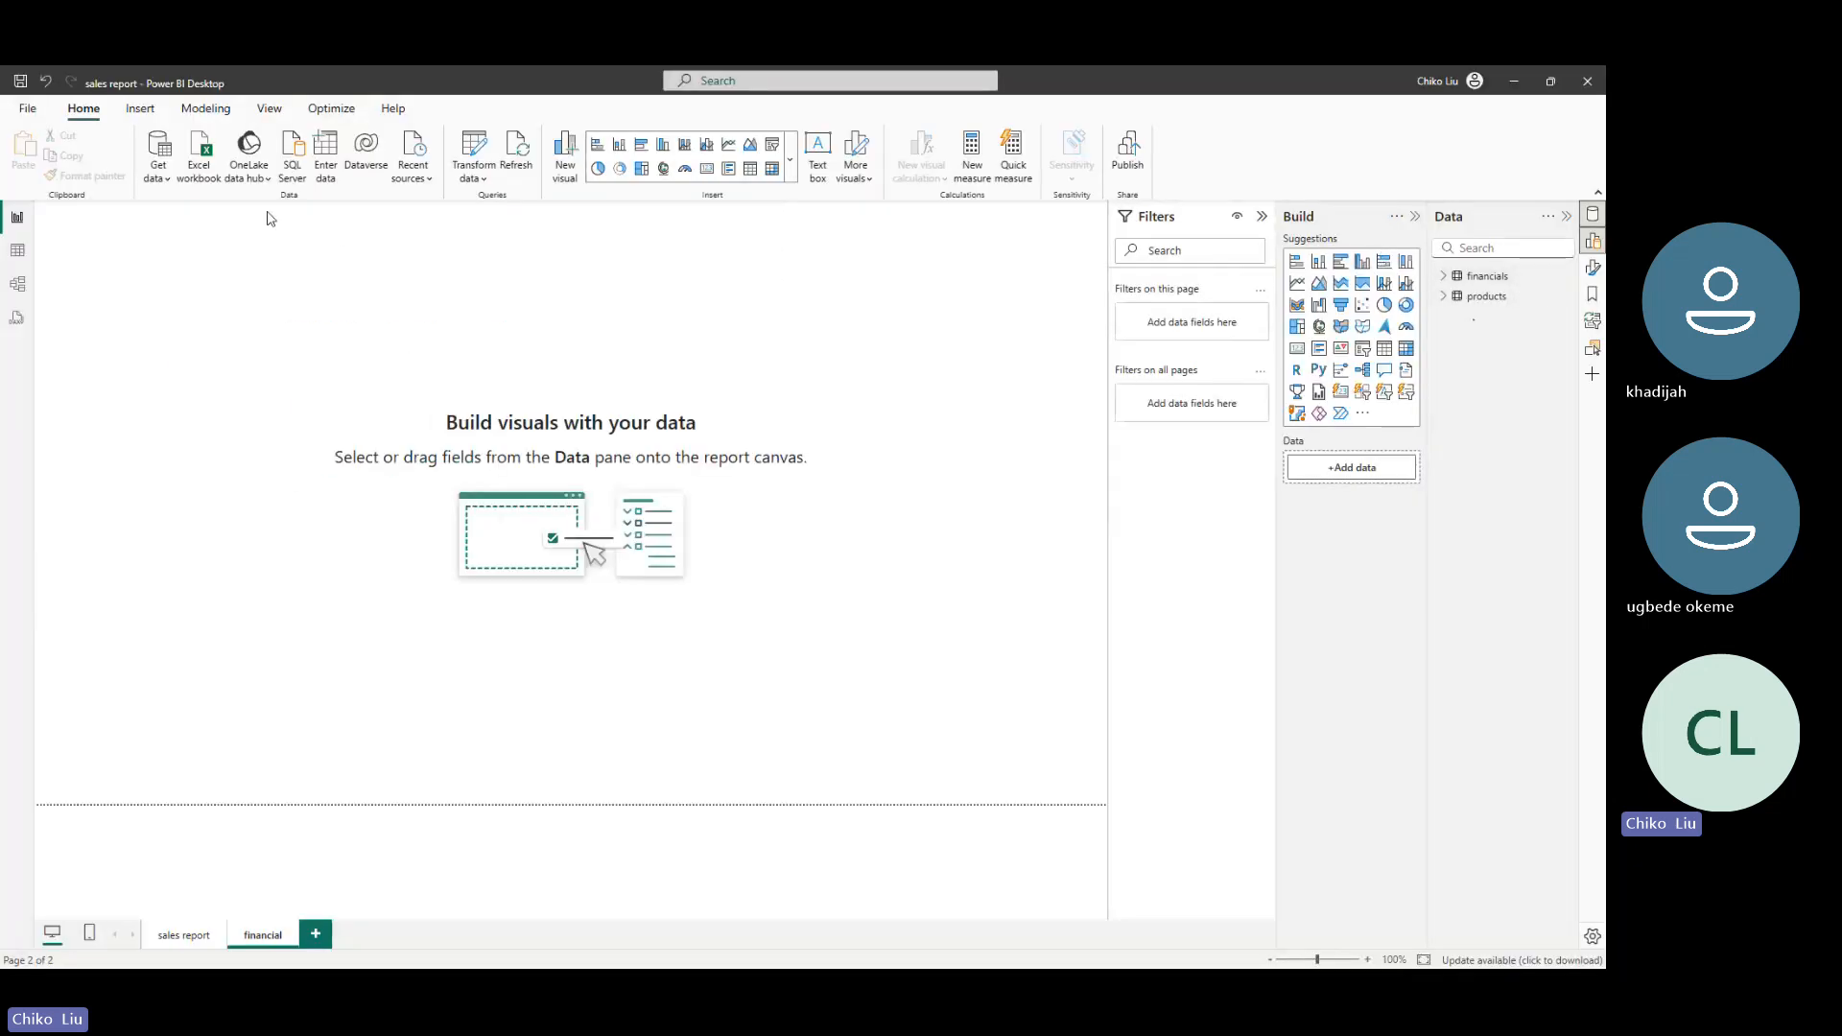
click(13, 252)
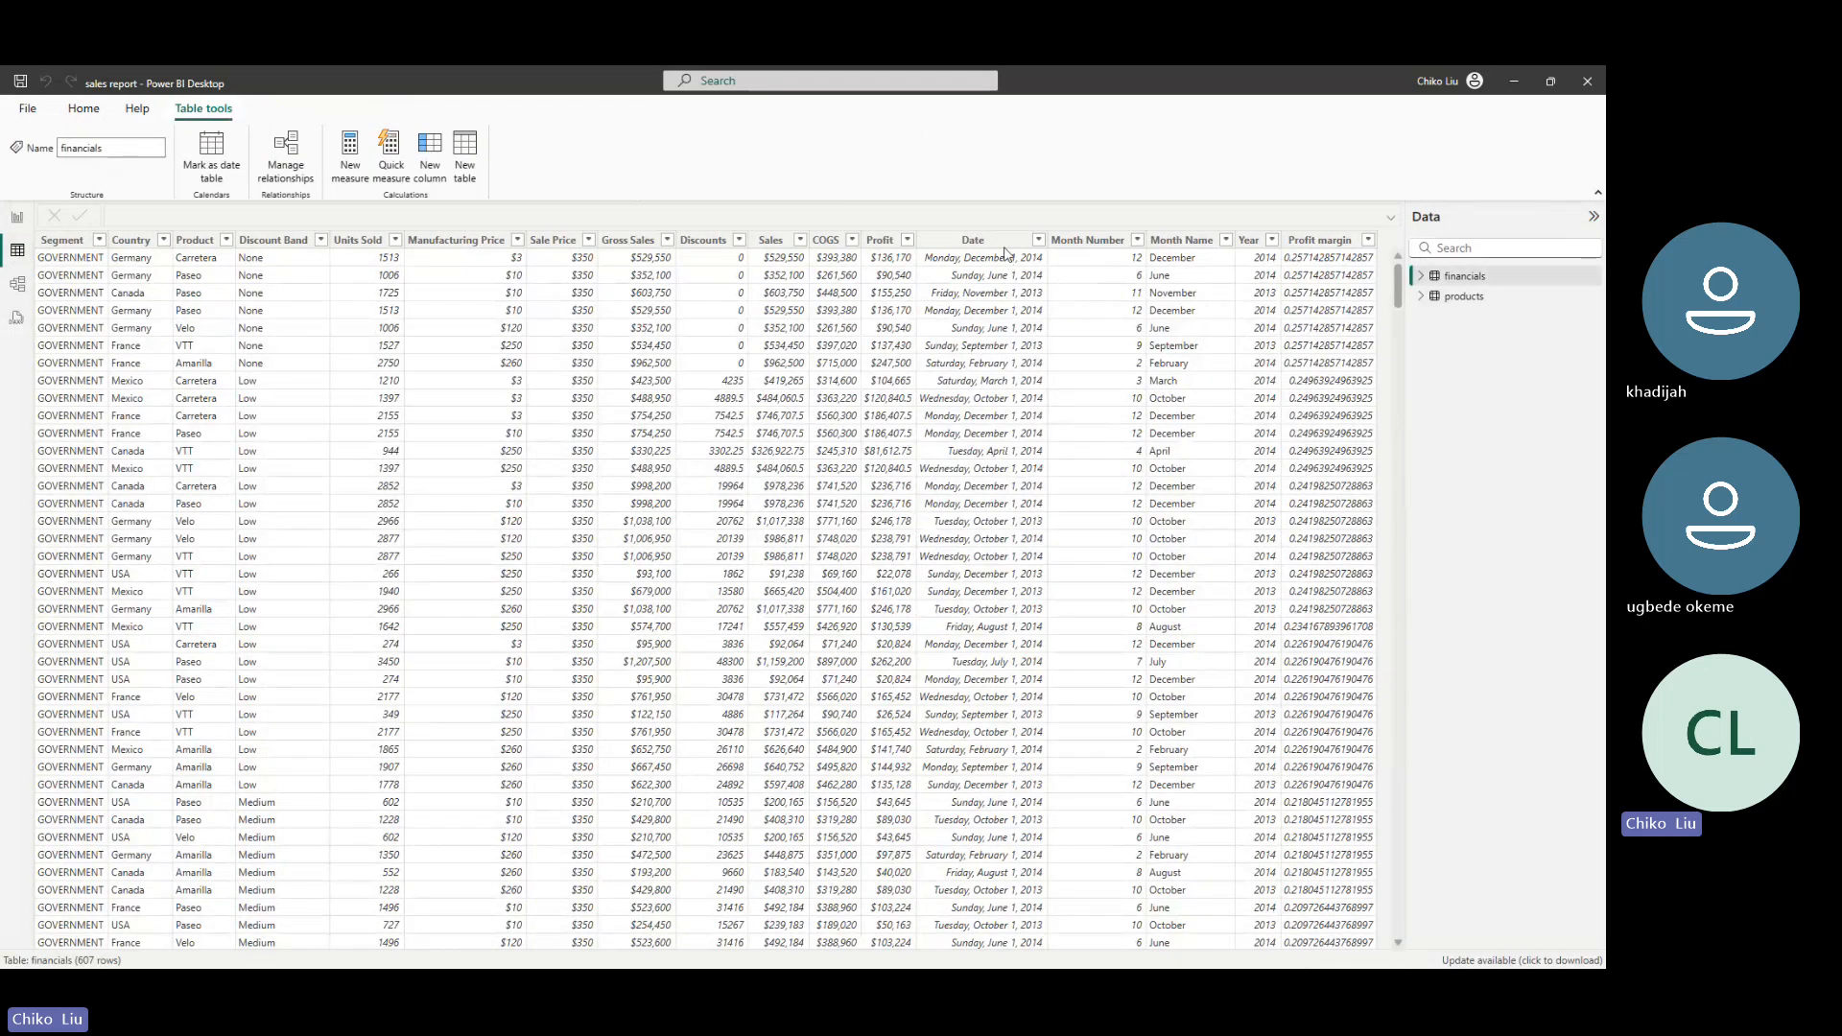
click(1037, 240)
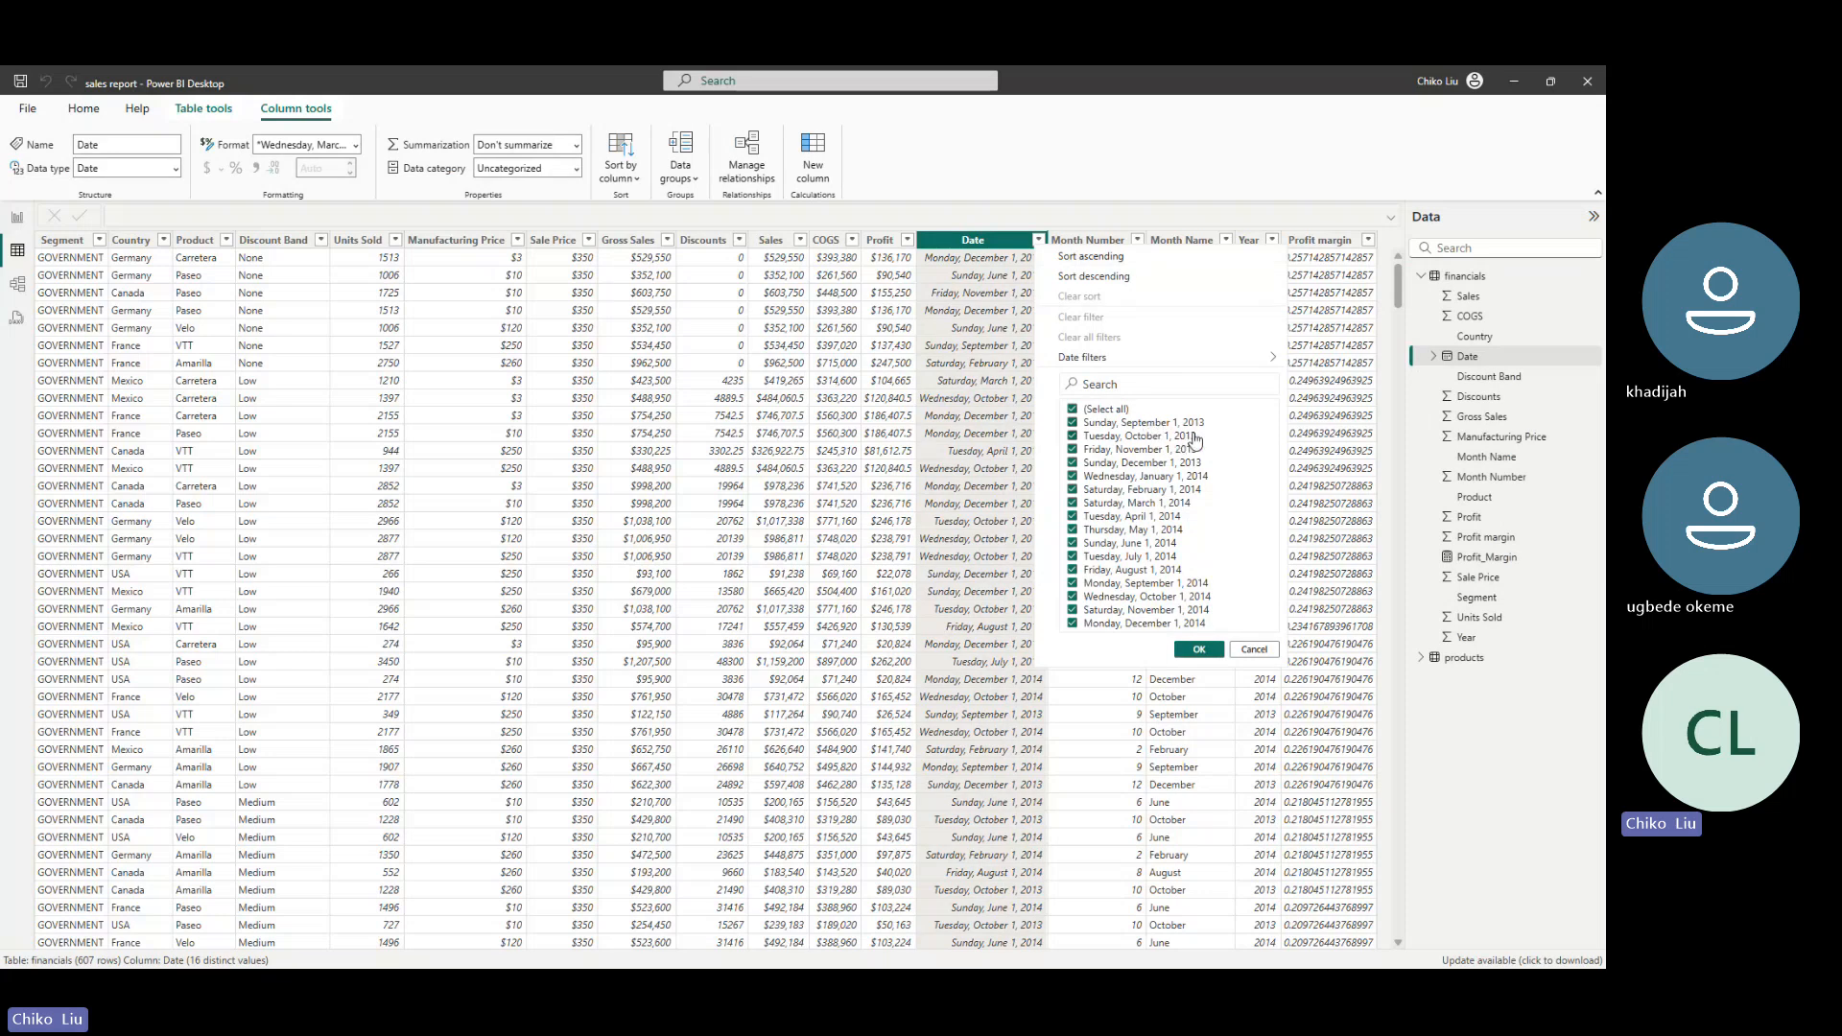
click(1250, 651)
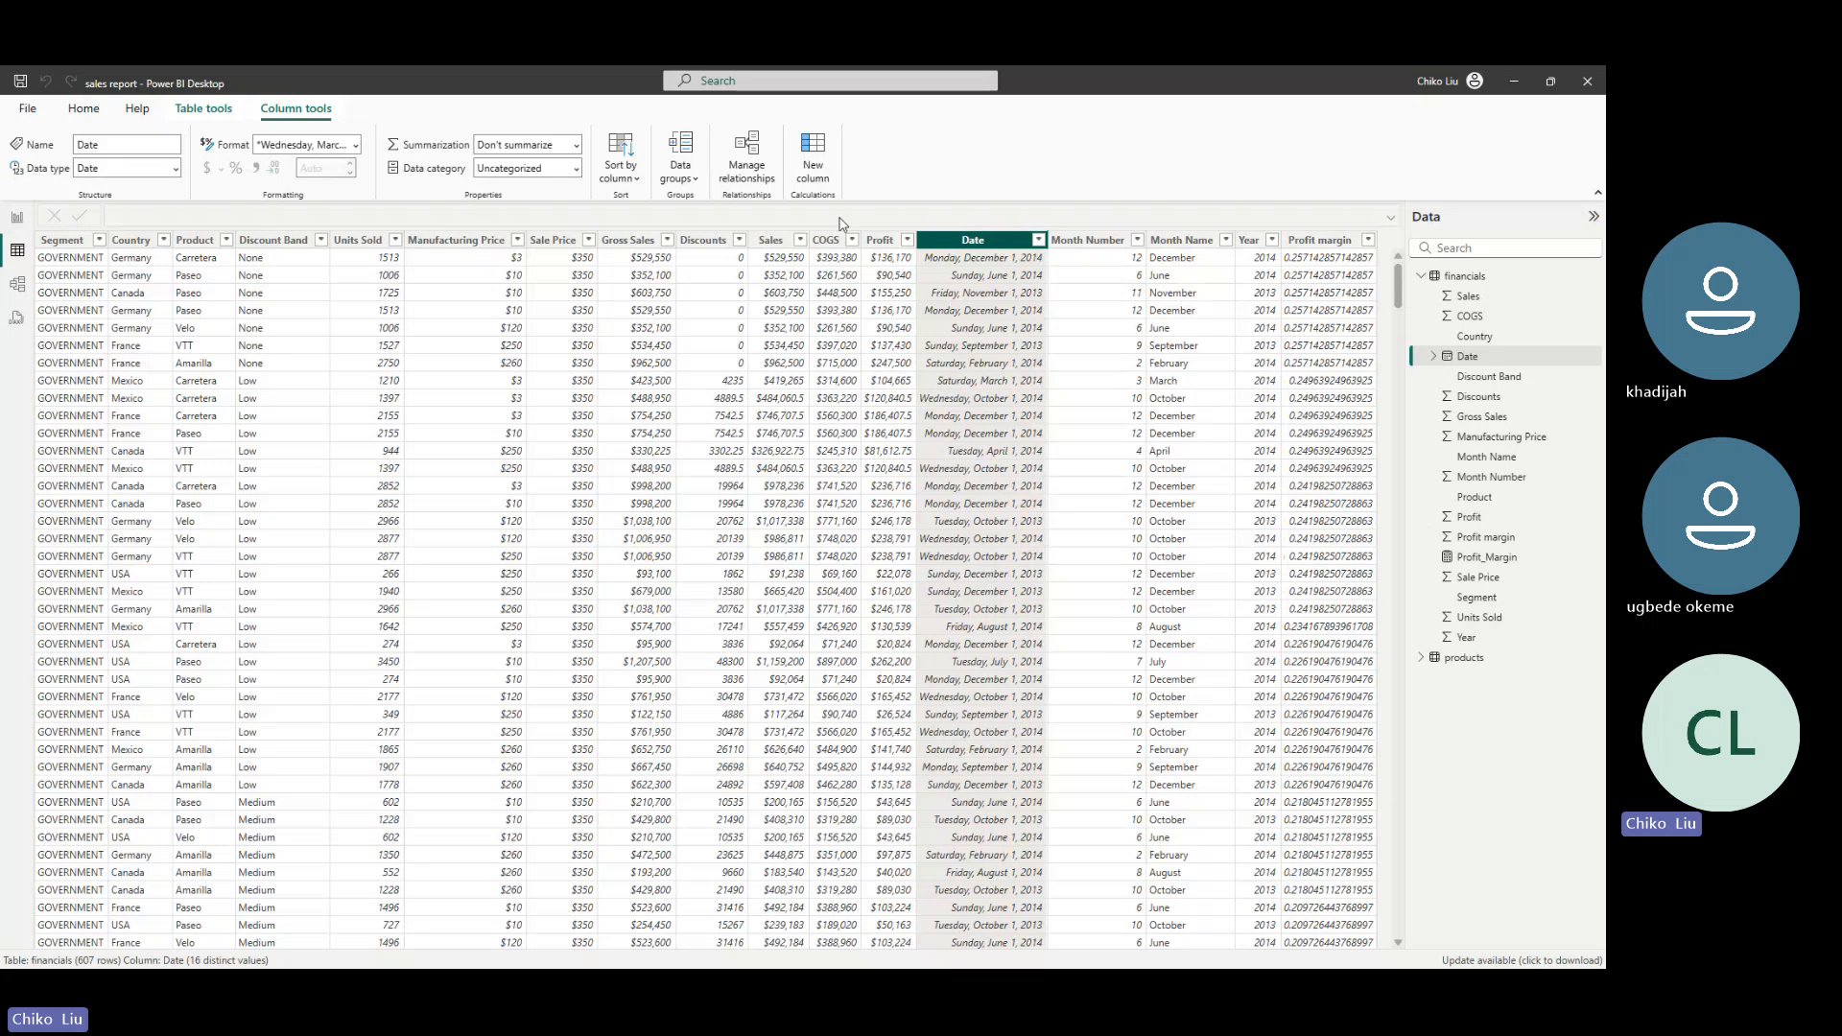
click(16, 221)
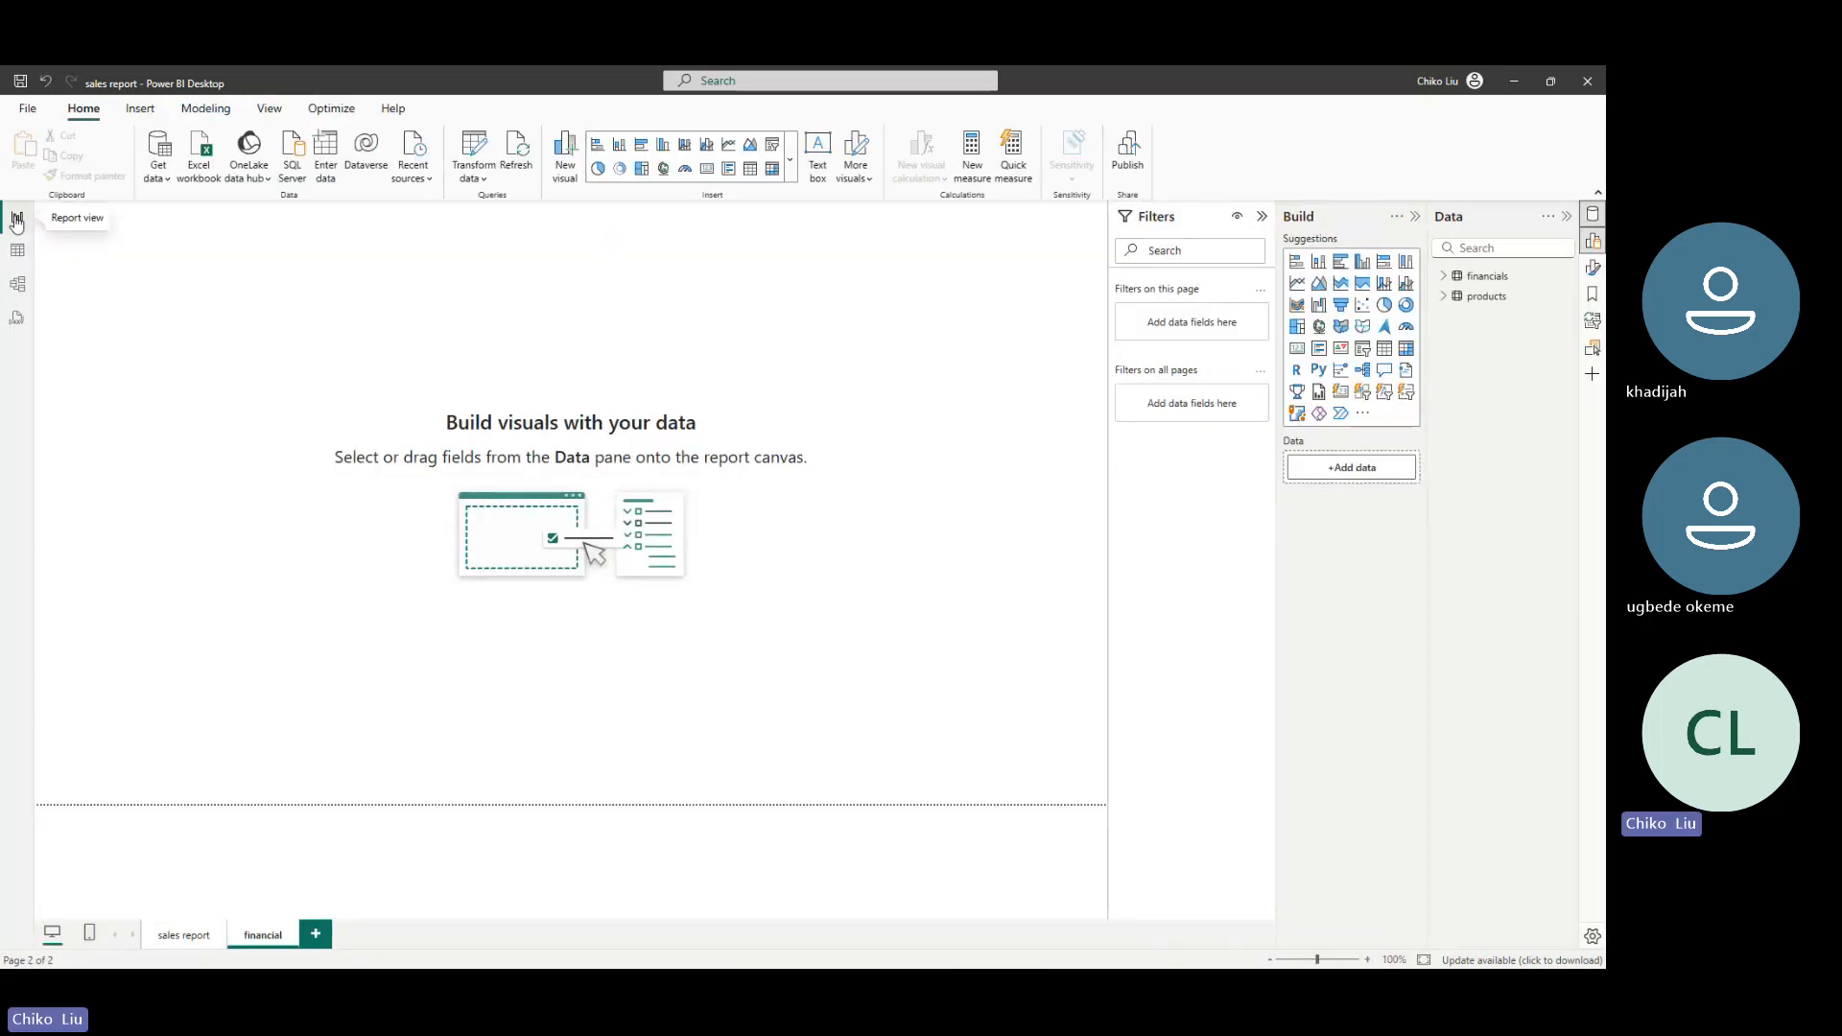
click(17, 255)
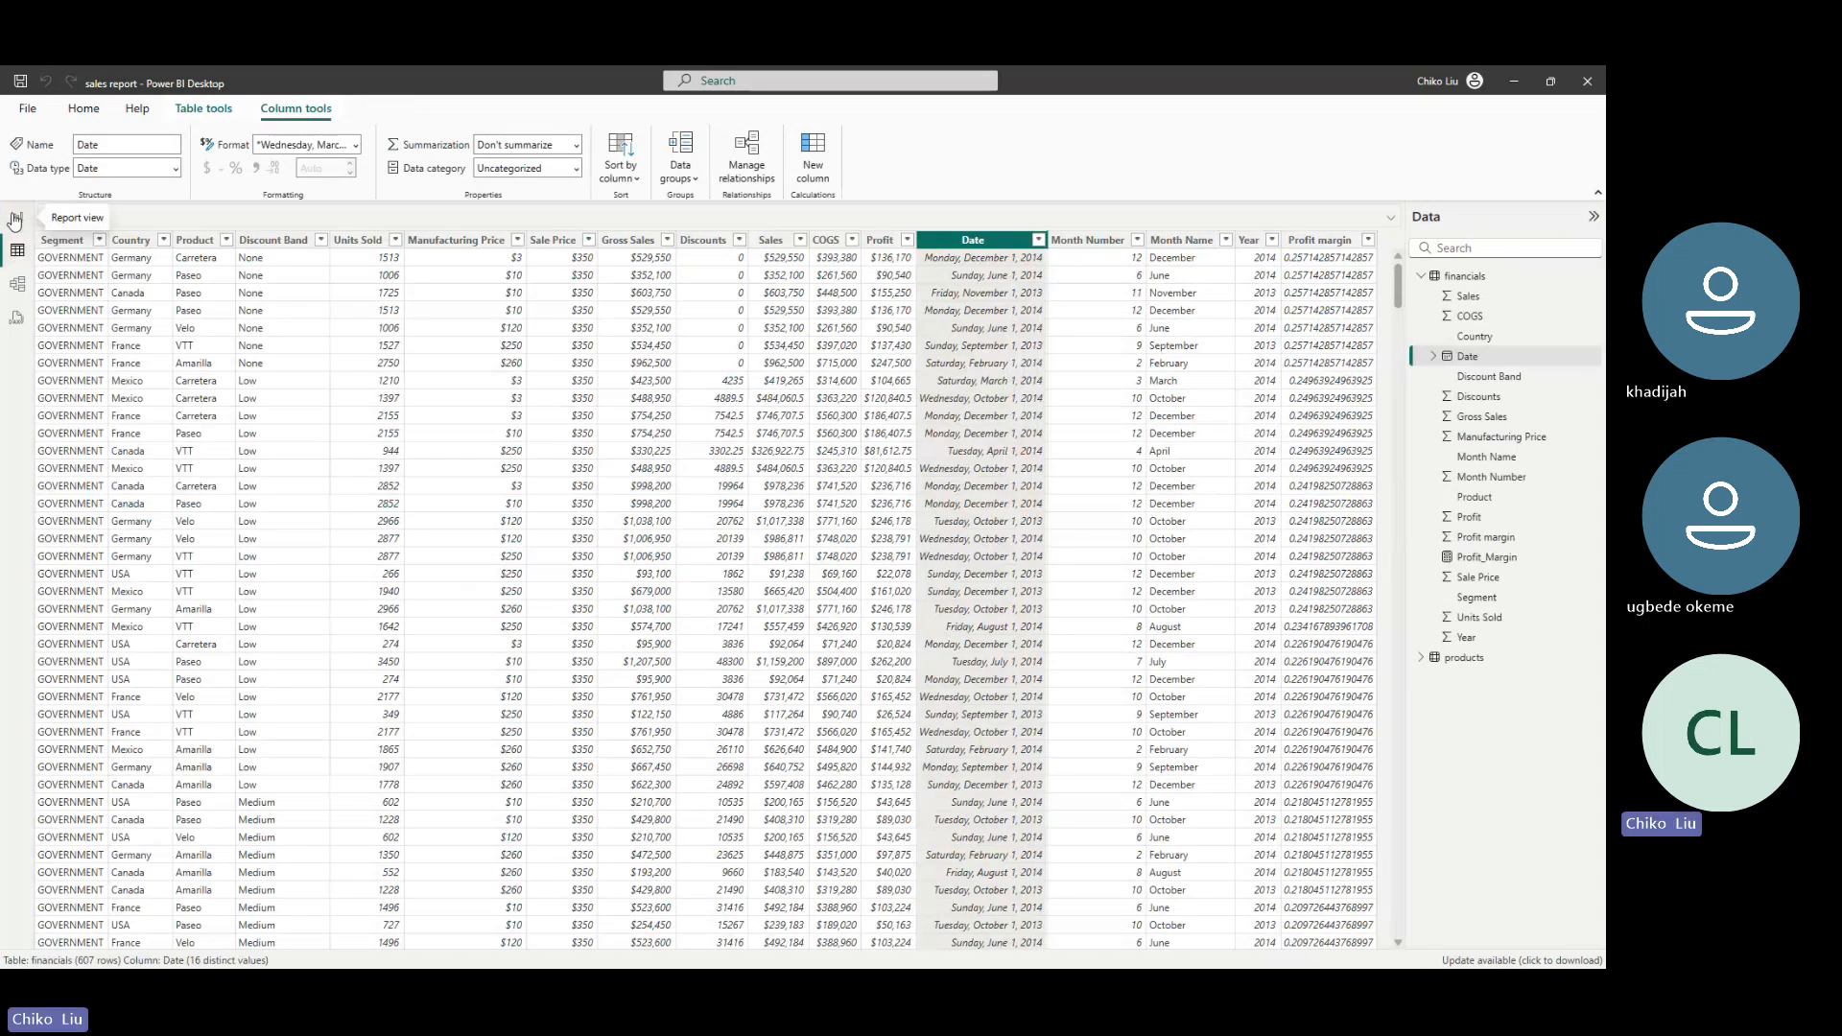
click(15, 220)
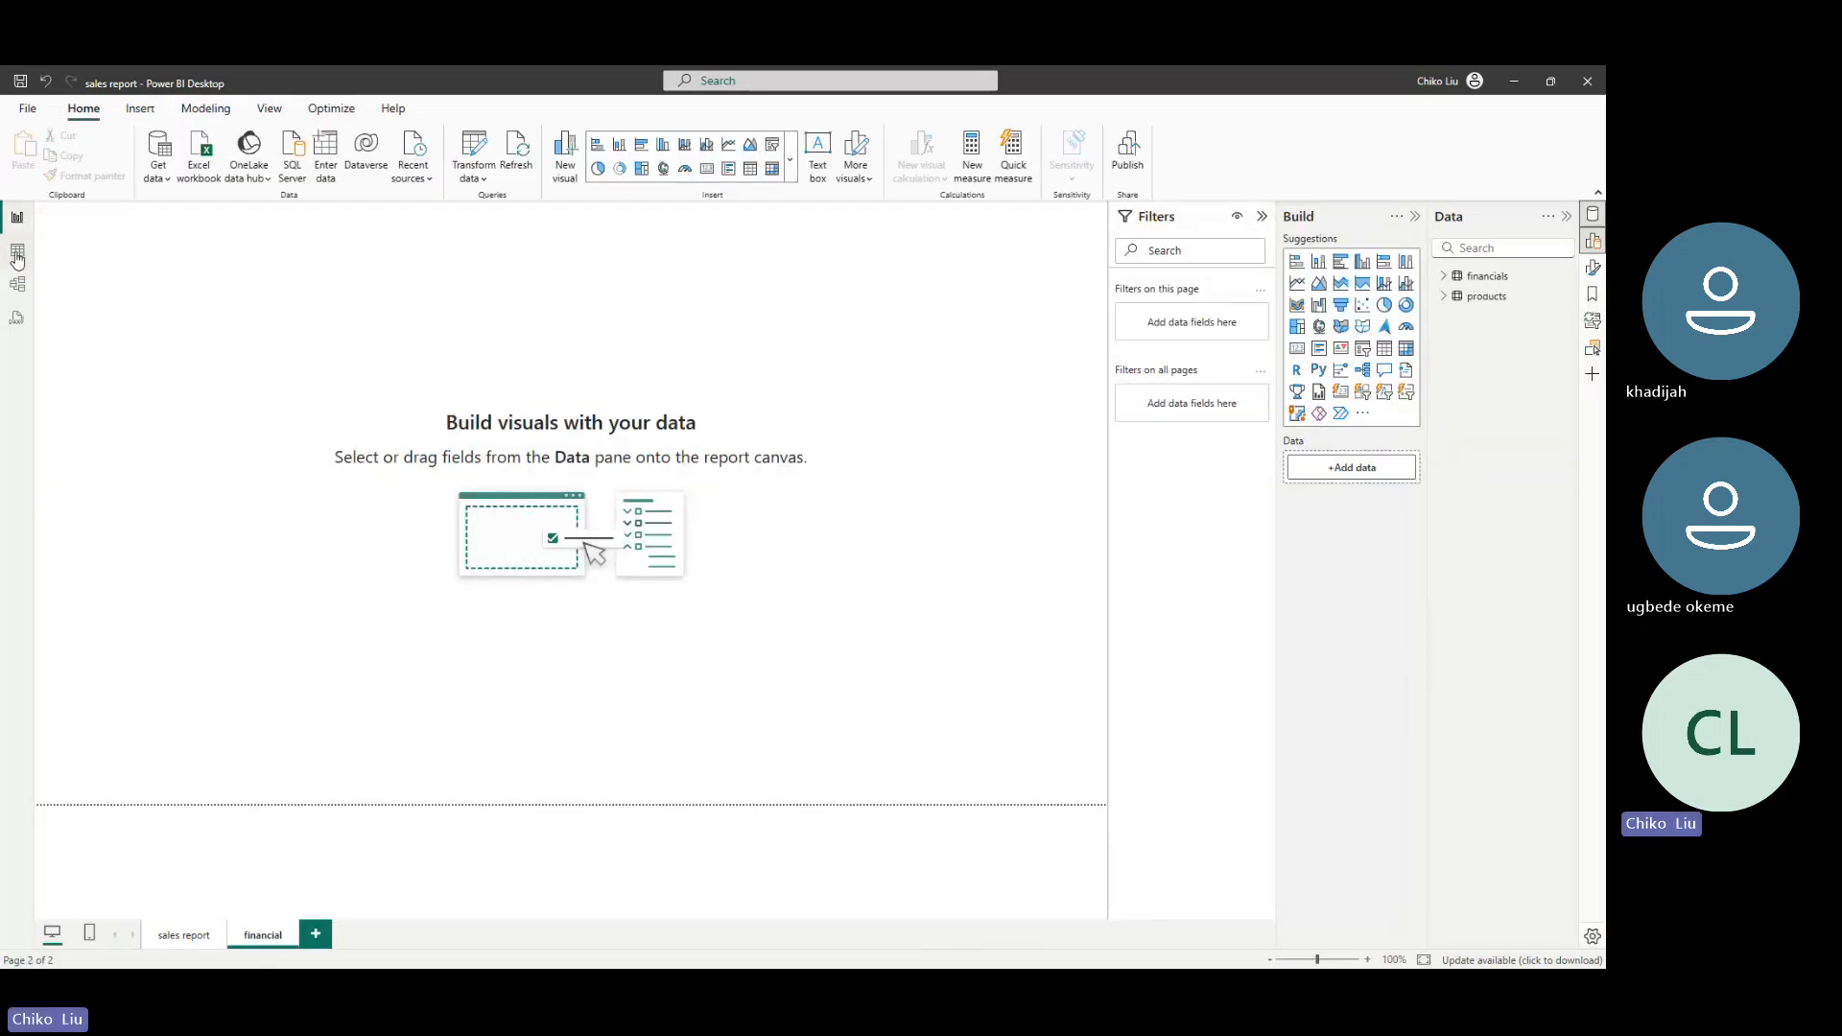
click(17, 256)
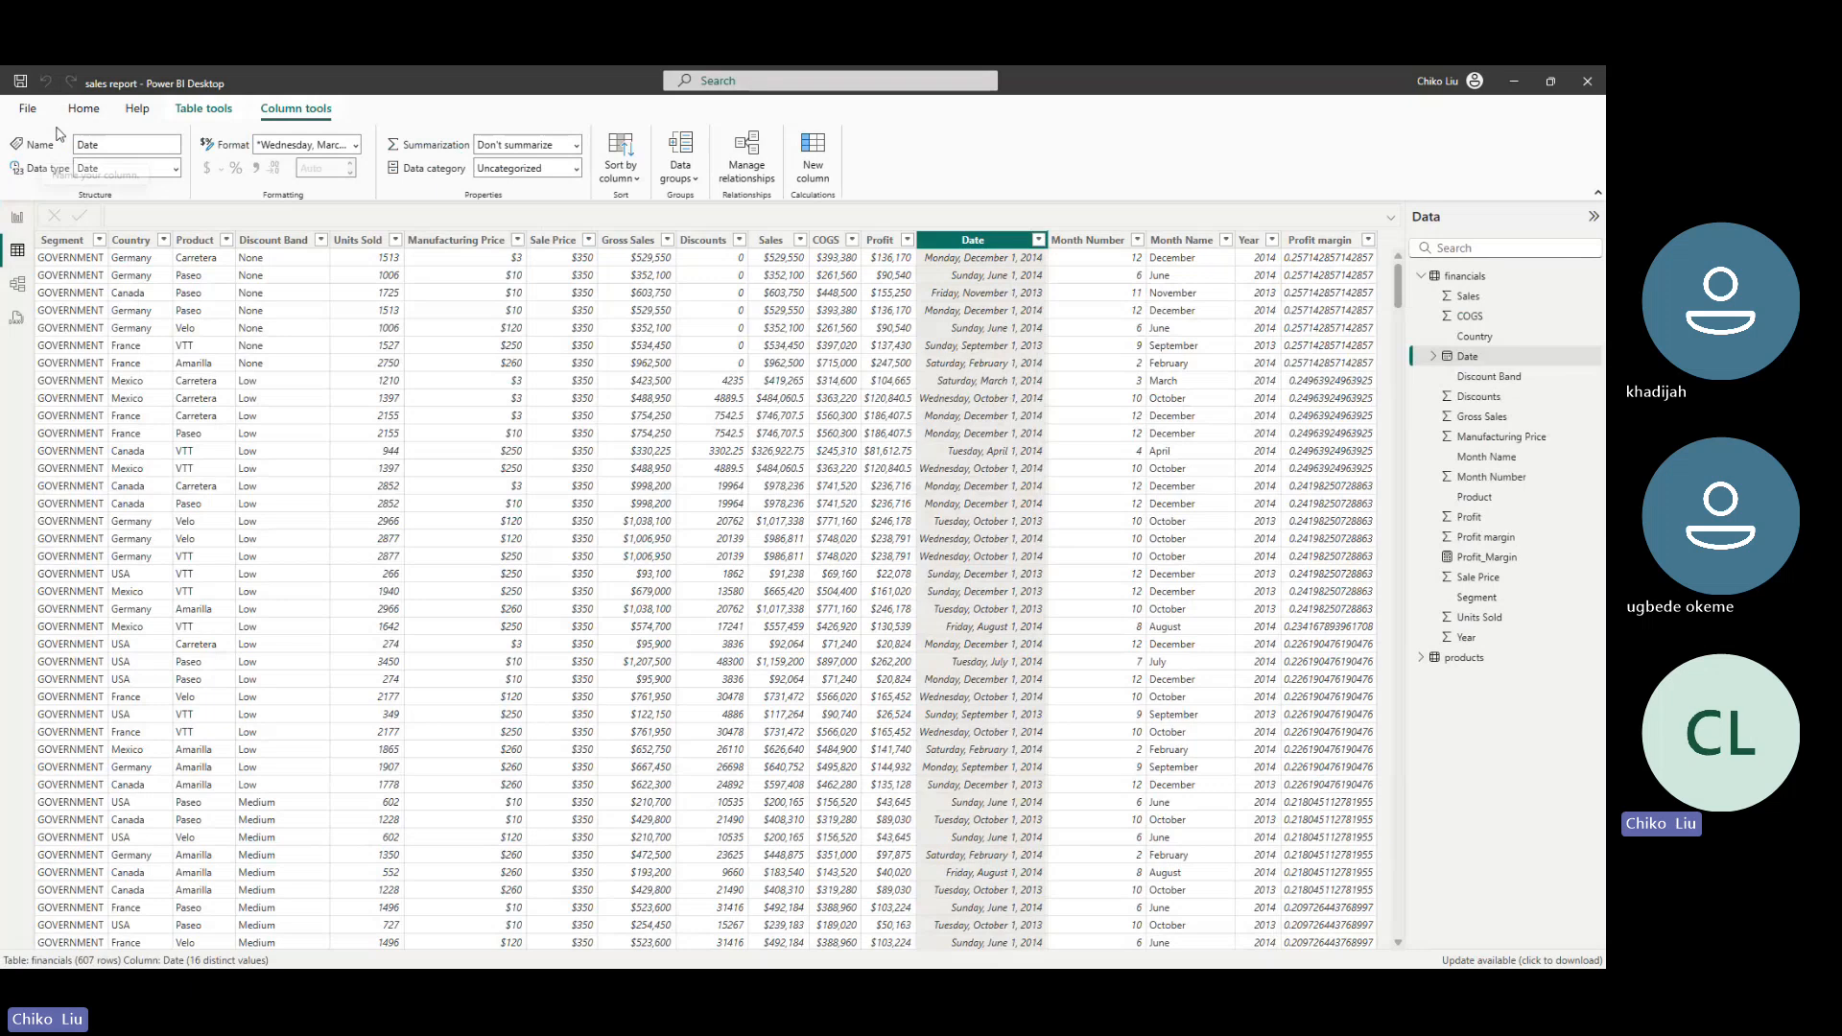
click(83, 109)
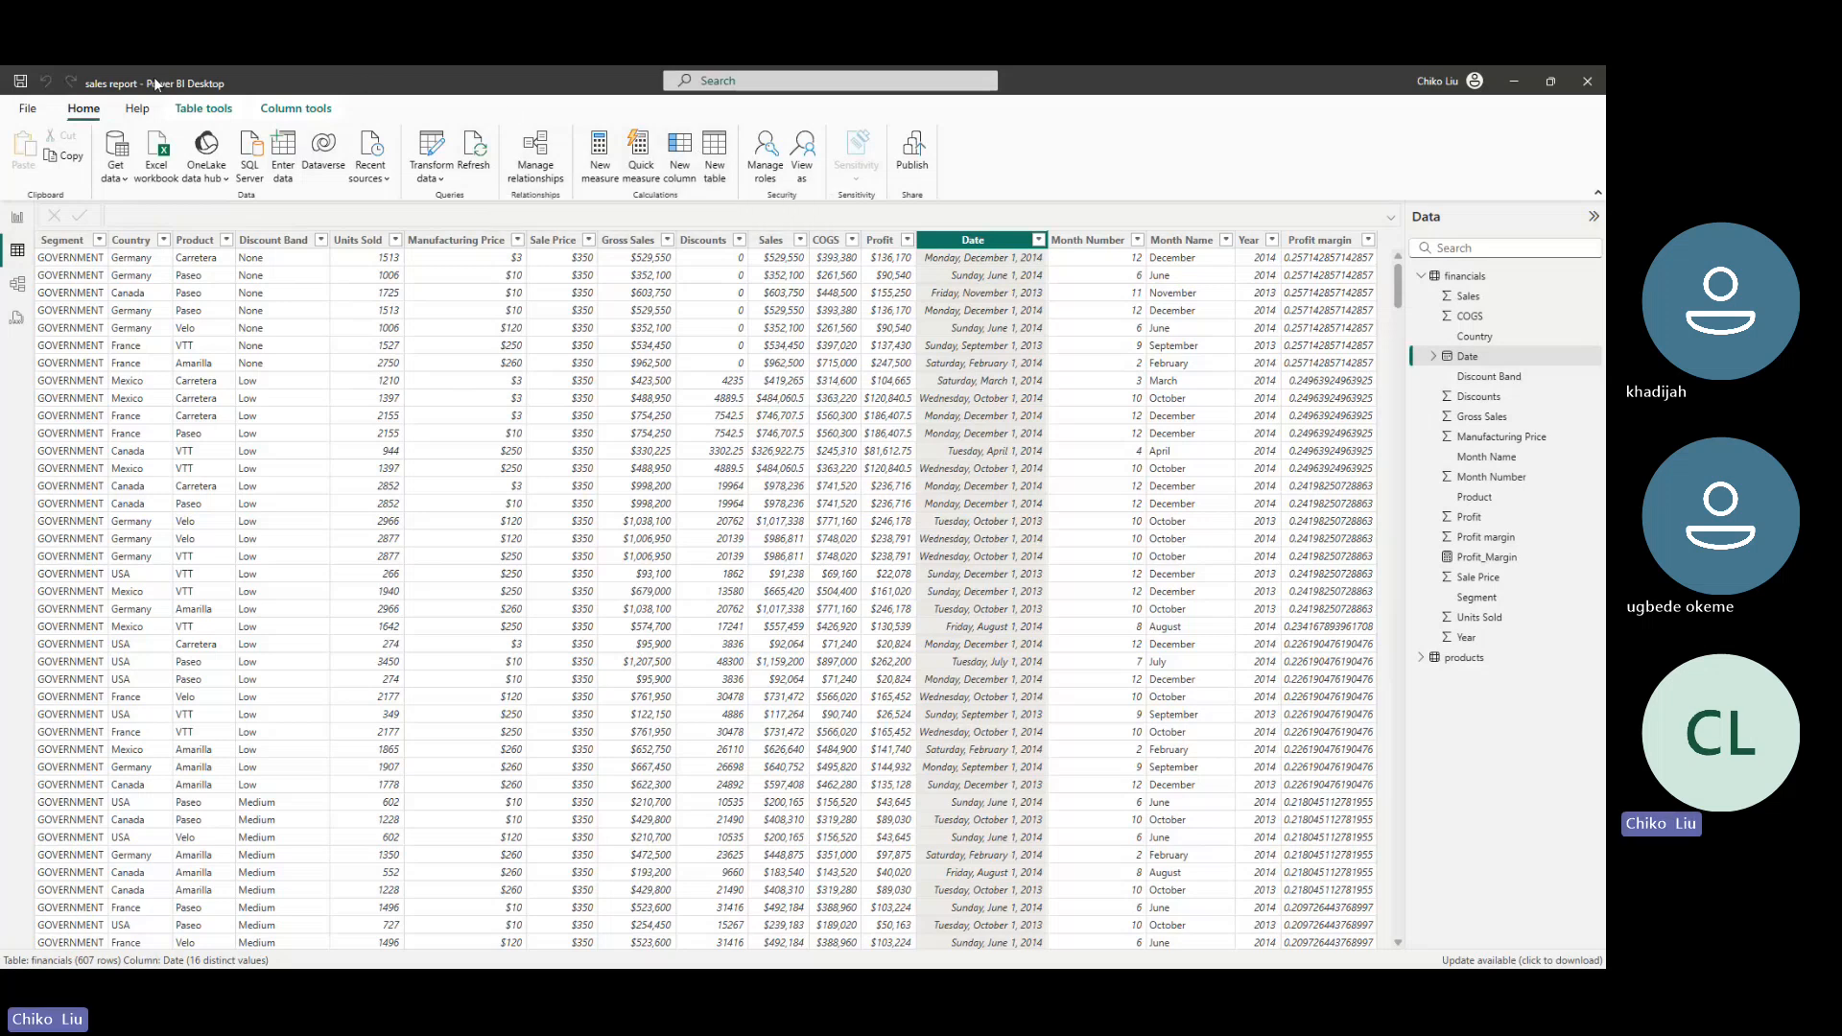
click(213, 113)
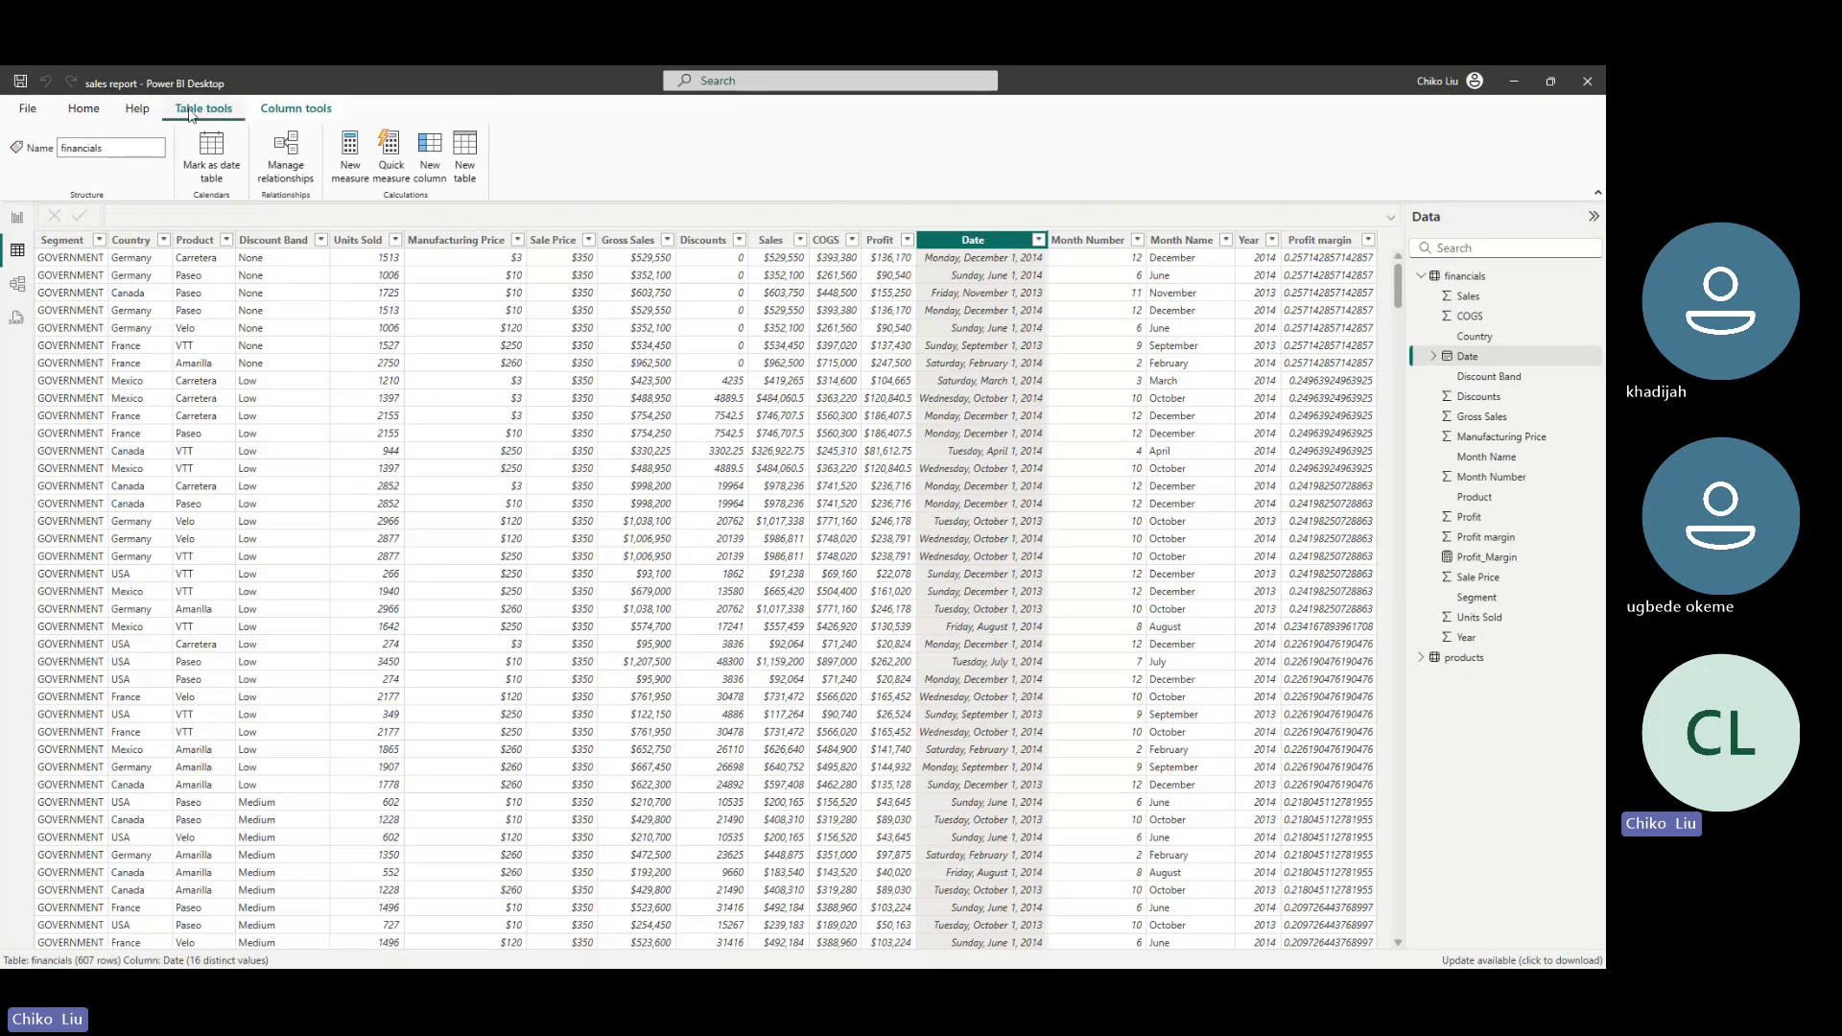
Start a manually entered table with a first column named product and Carretera as its first value
click(102, 114)
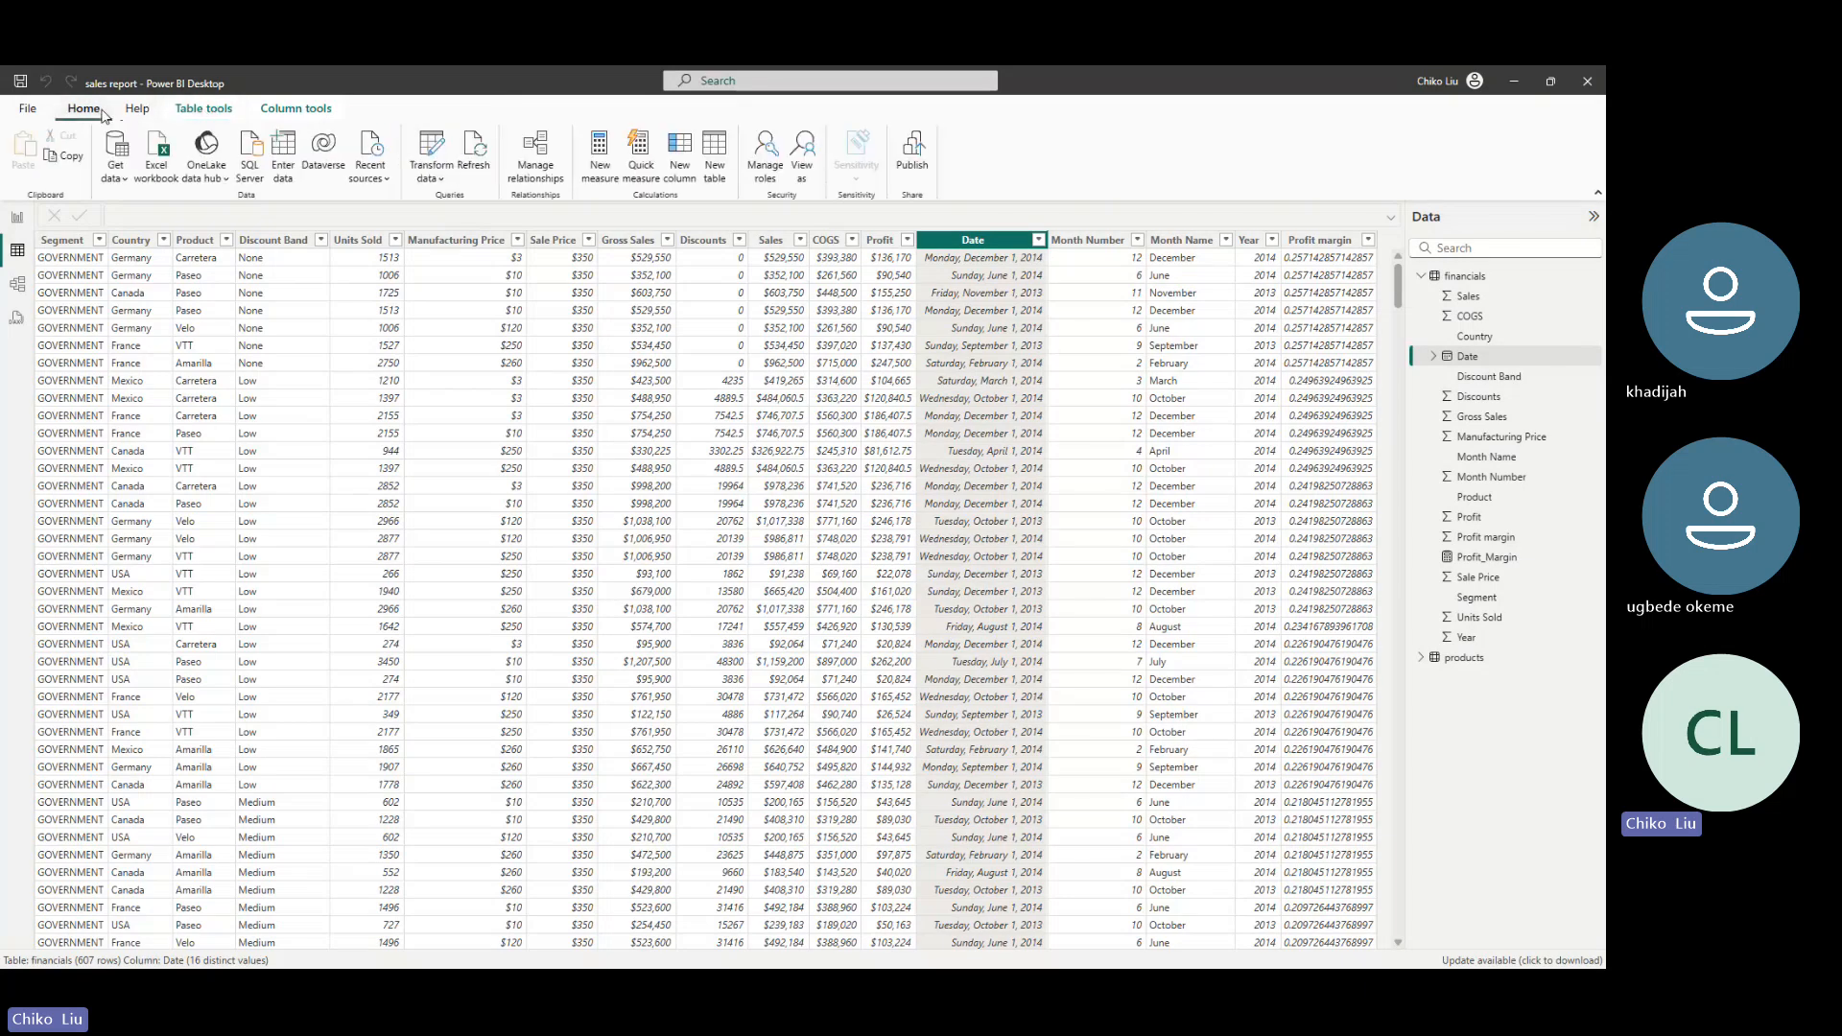
click(283, 155)
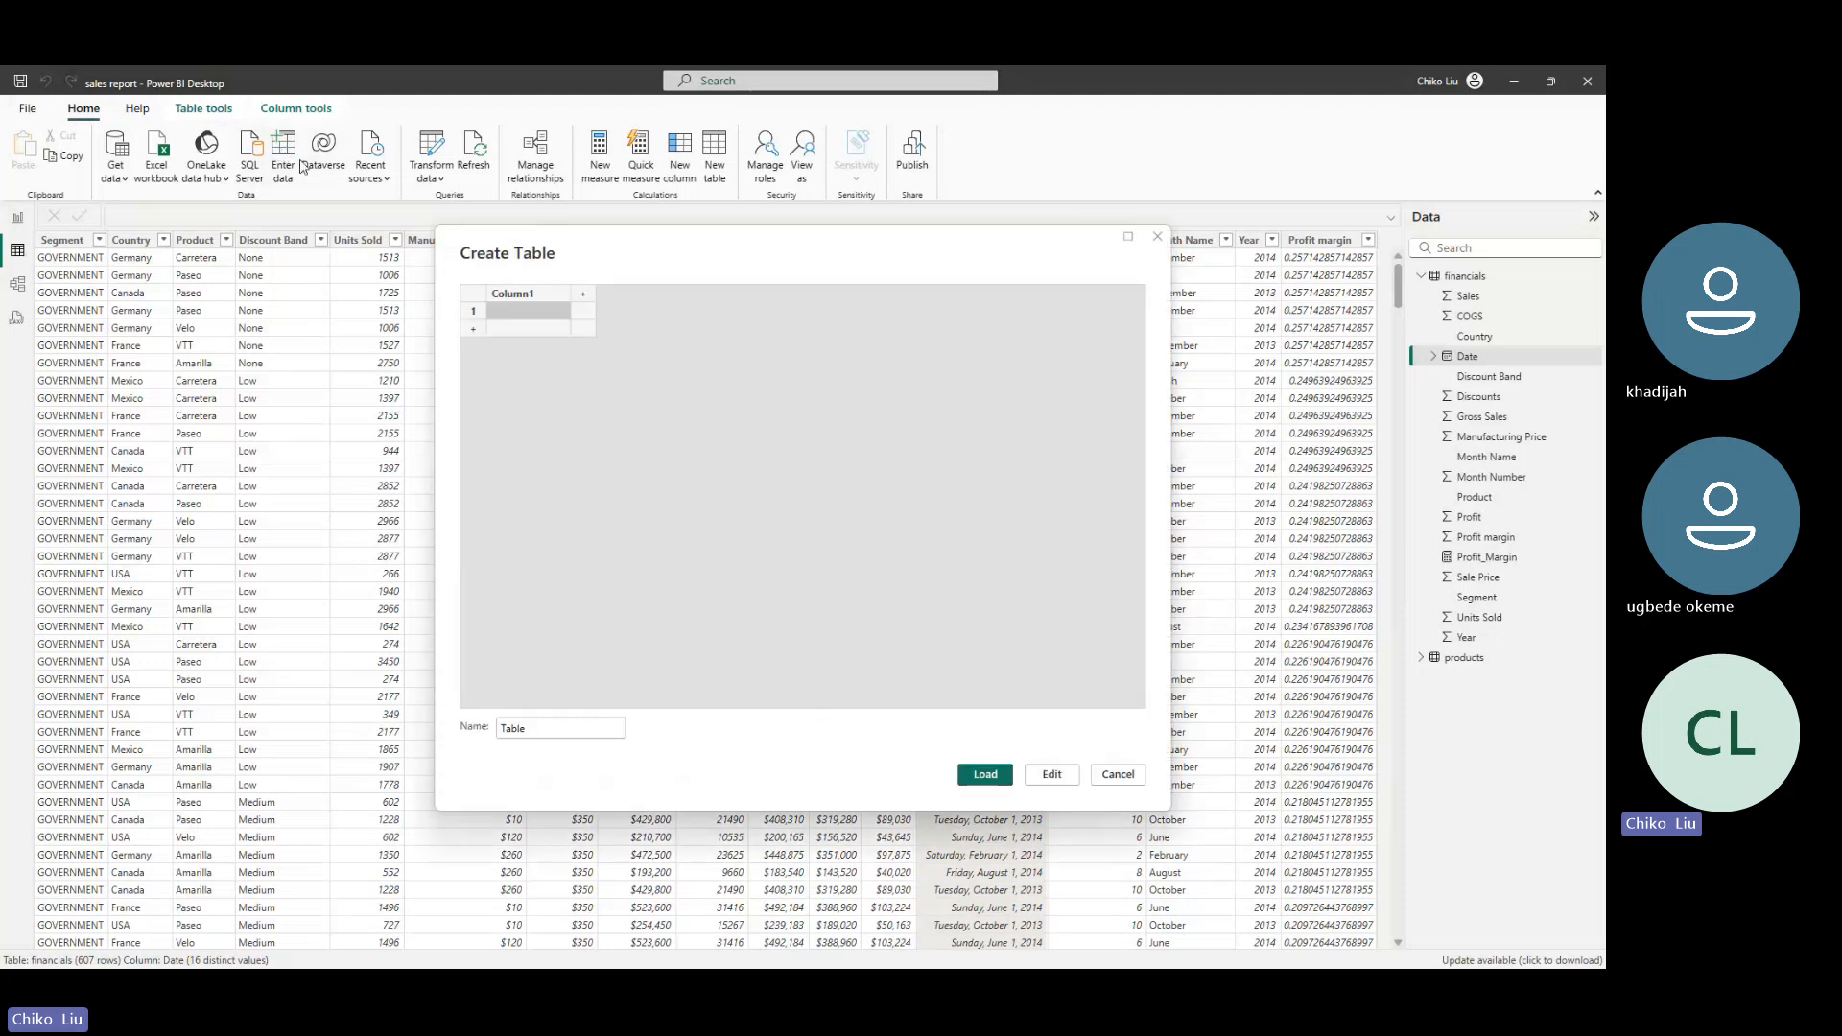
double_click(538, 297)
text(product)
click(534, 313)
text(Car)
key(BackSpace)
text(retera)
Add Paseo, Velo, VTT and Amarilla as further rows in the product column
click(541, 331)
text(Paseo)
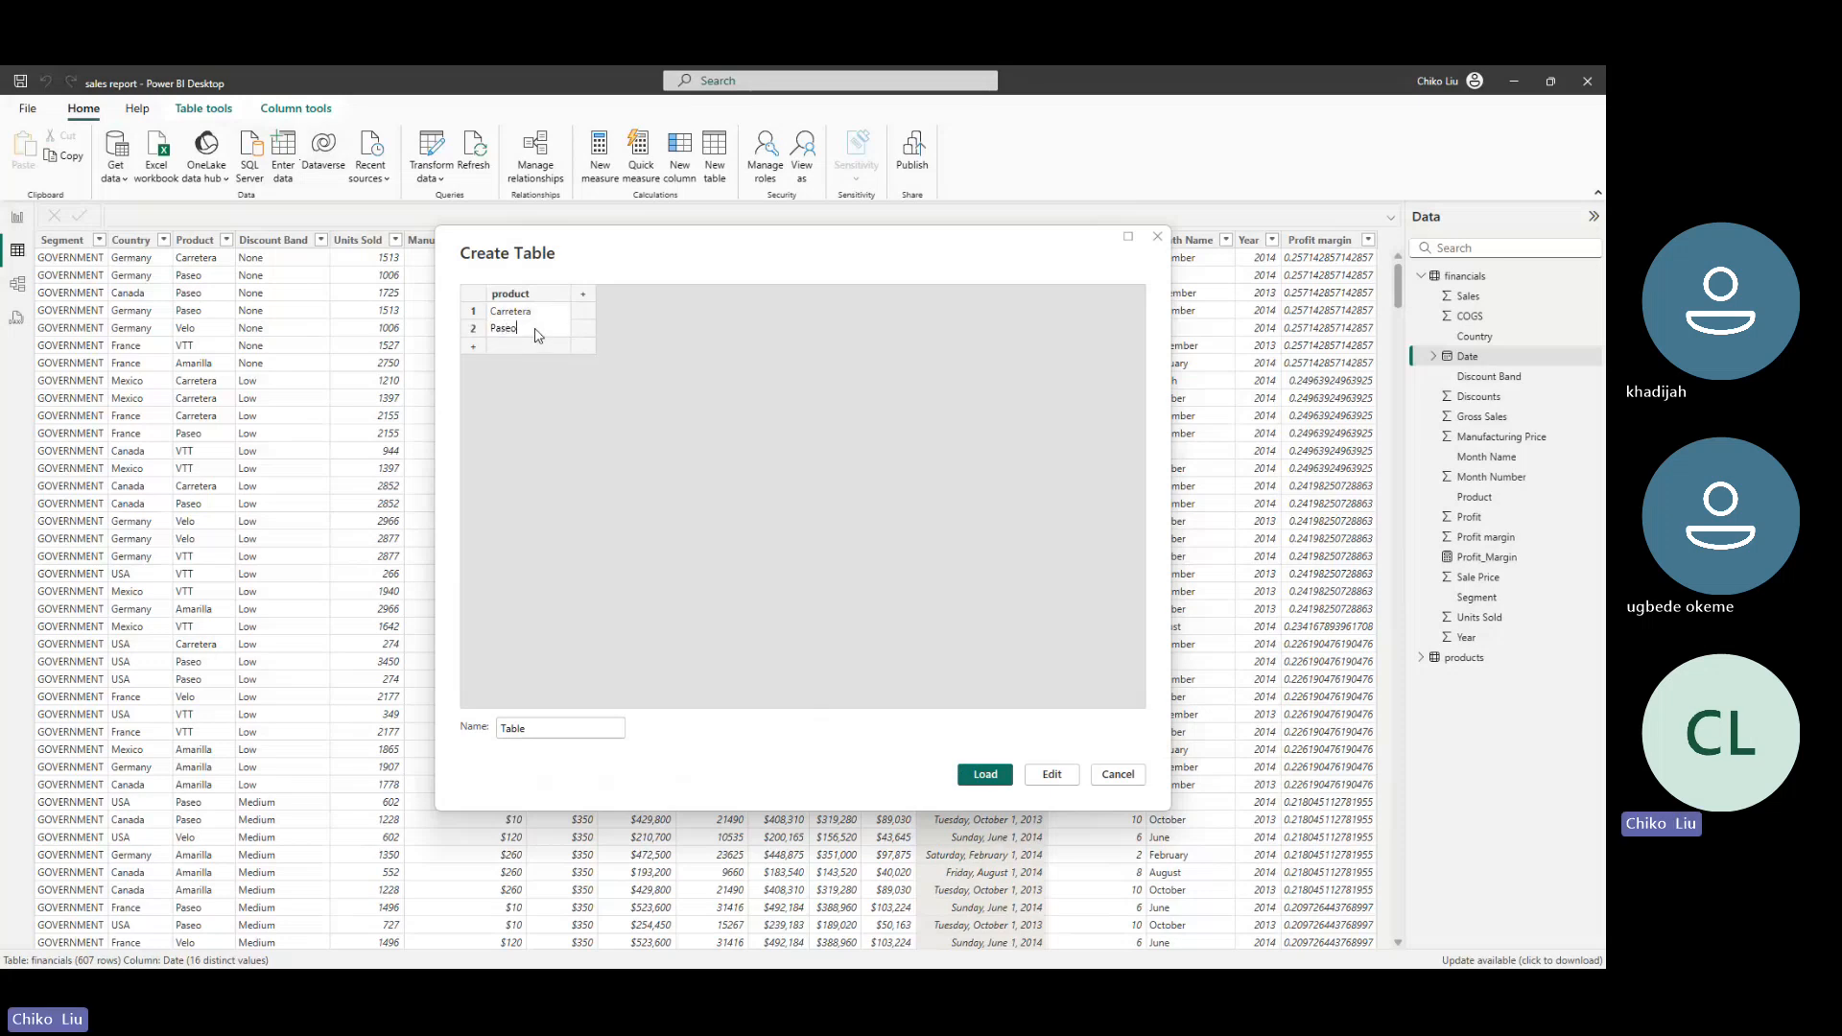
click(531, 351)
text(Velo)
click(533, 364)
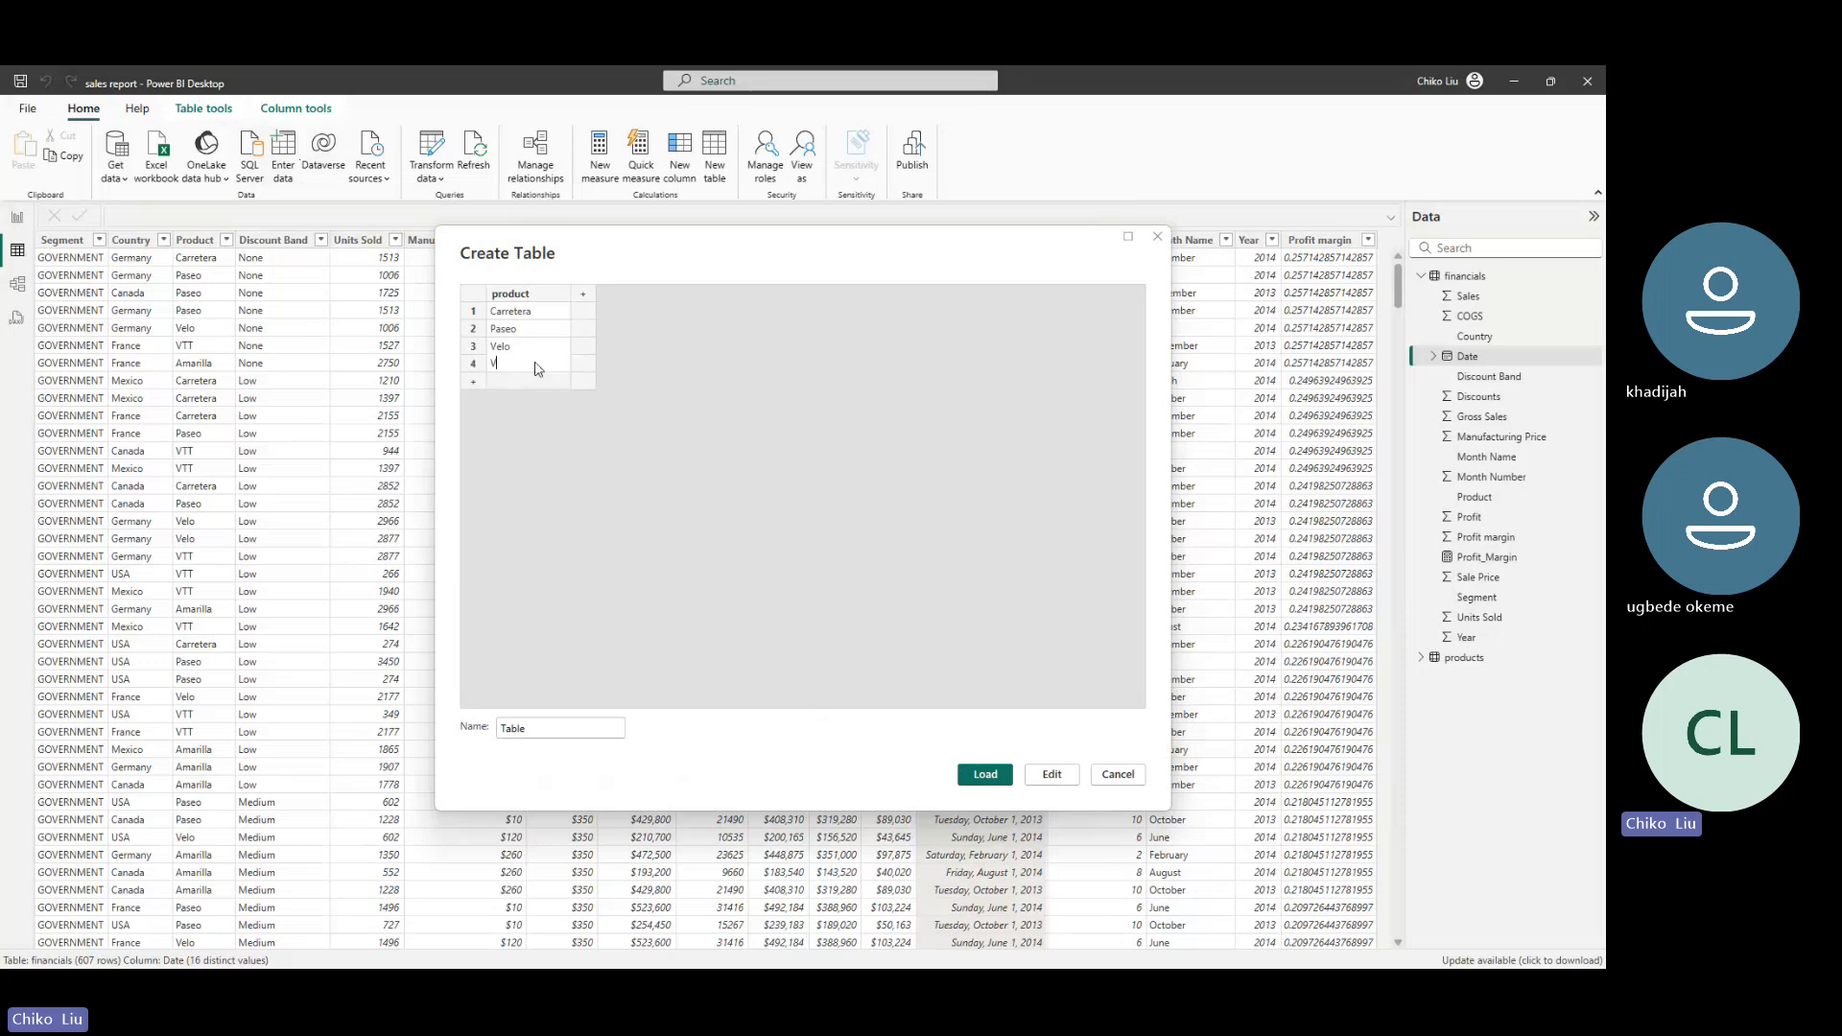
key(Return)
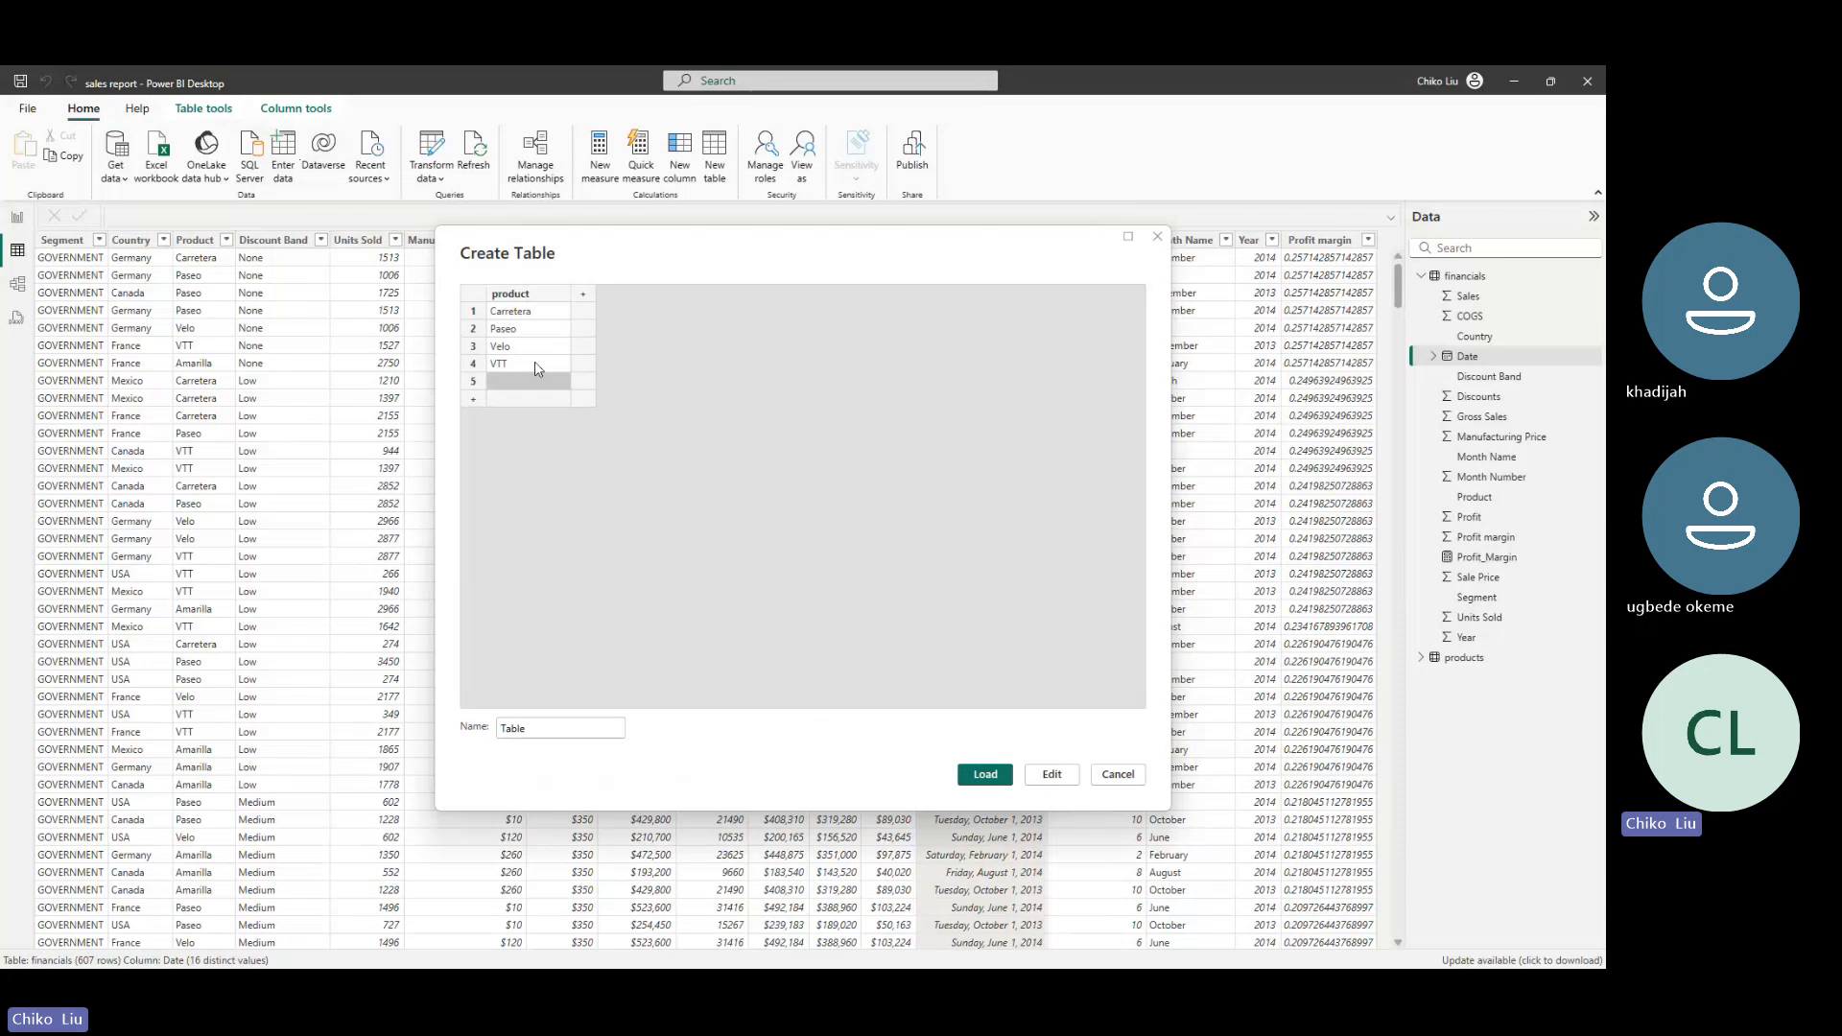
text(Amarilla)
Add a second column named Product Category and widen it to fit the full heading
click(584, 300)
double_click(584, 299)
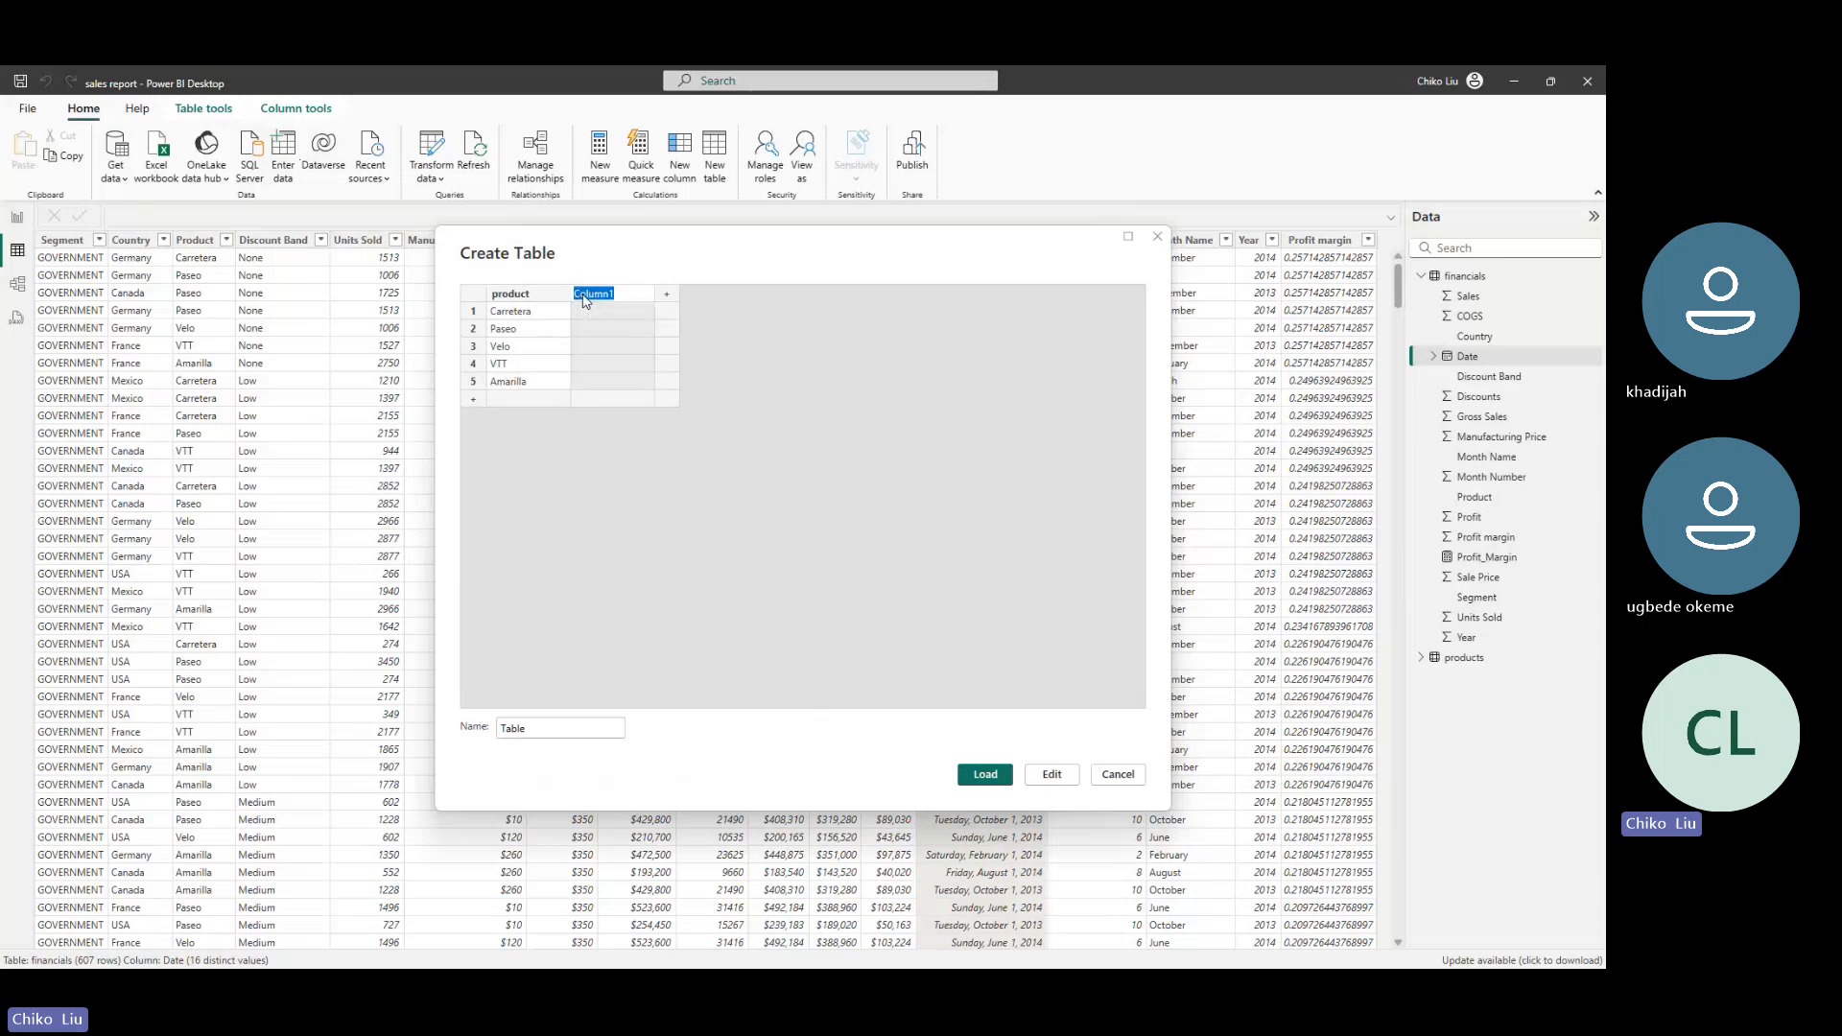
text(Produ)
text(ct)
text( Cate...)
key(Return)
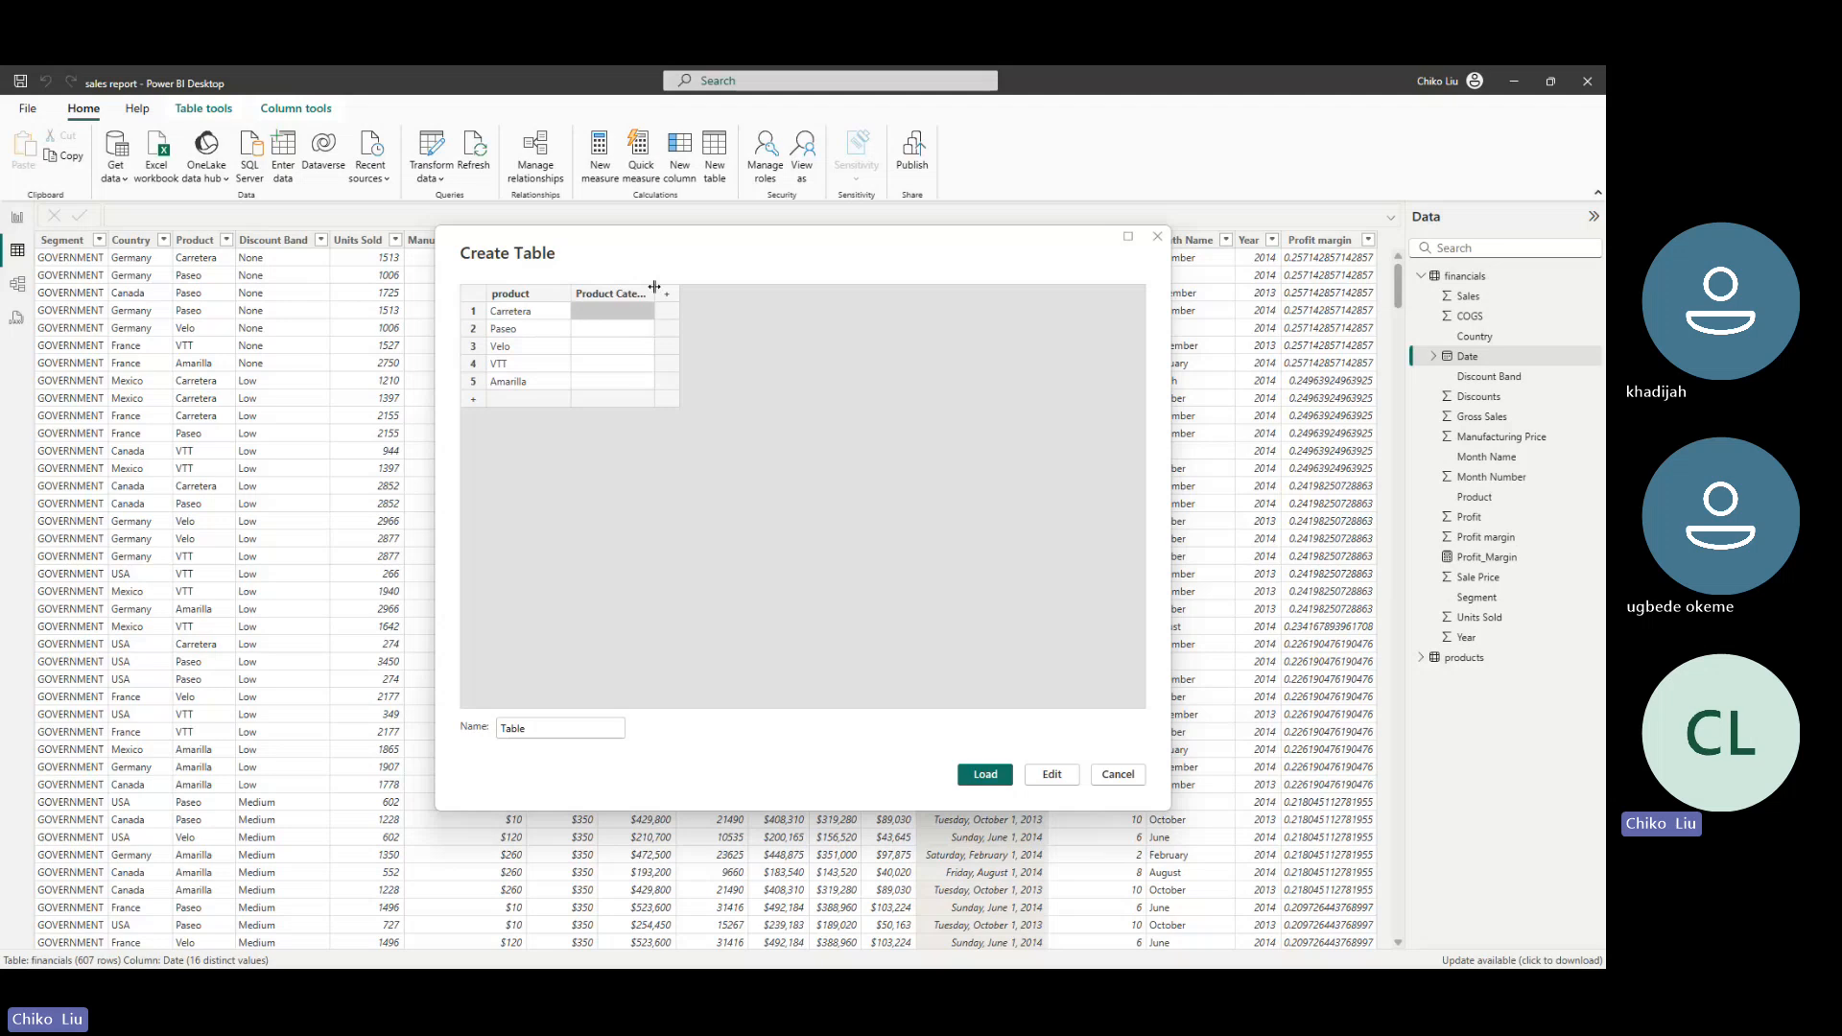
drag(654, 290, 701, 317)
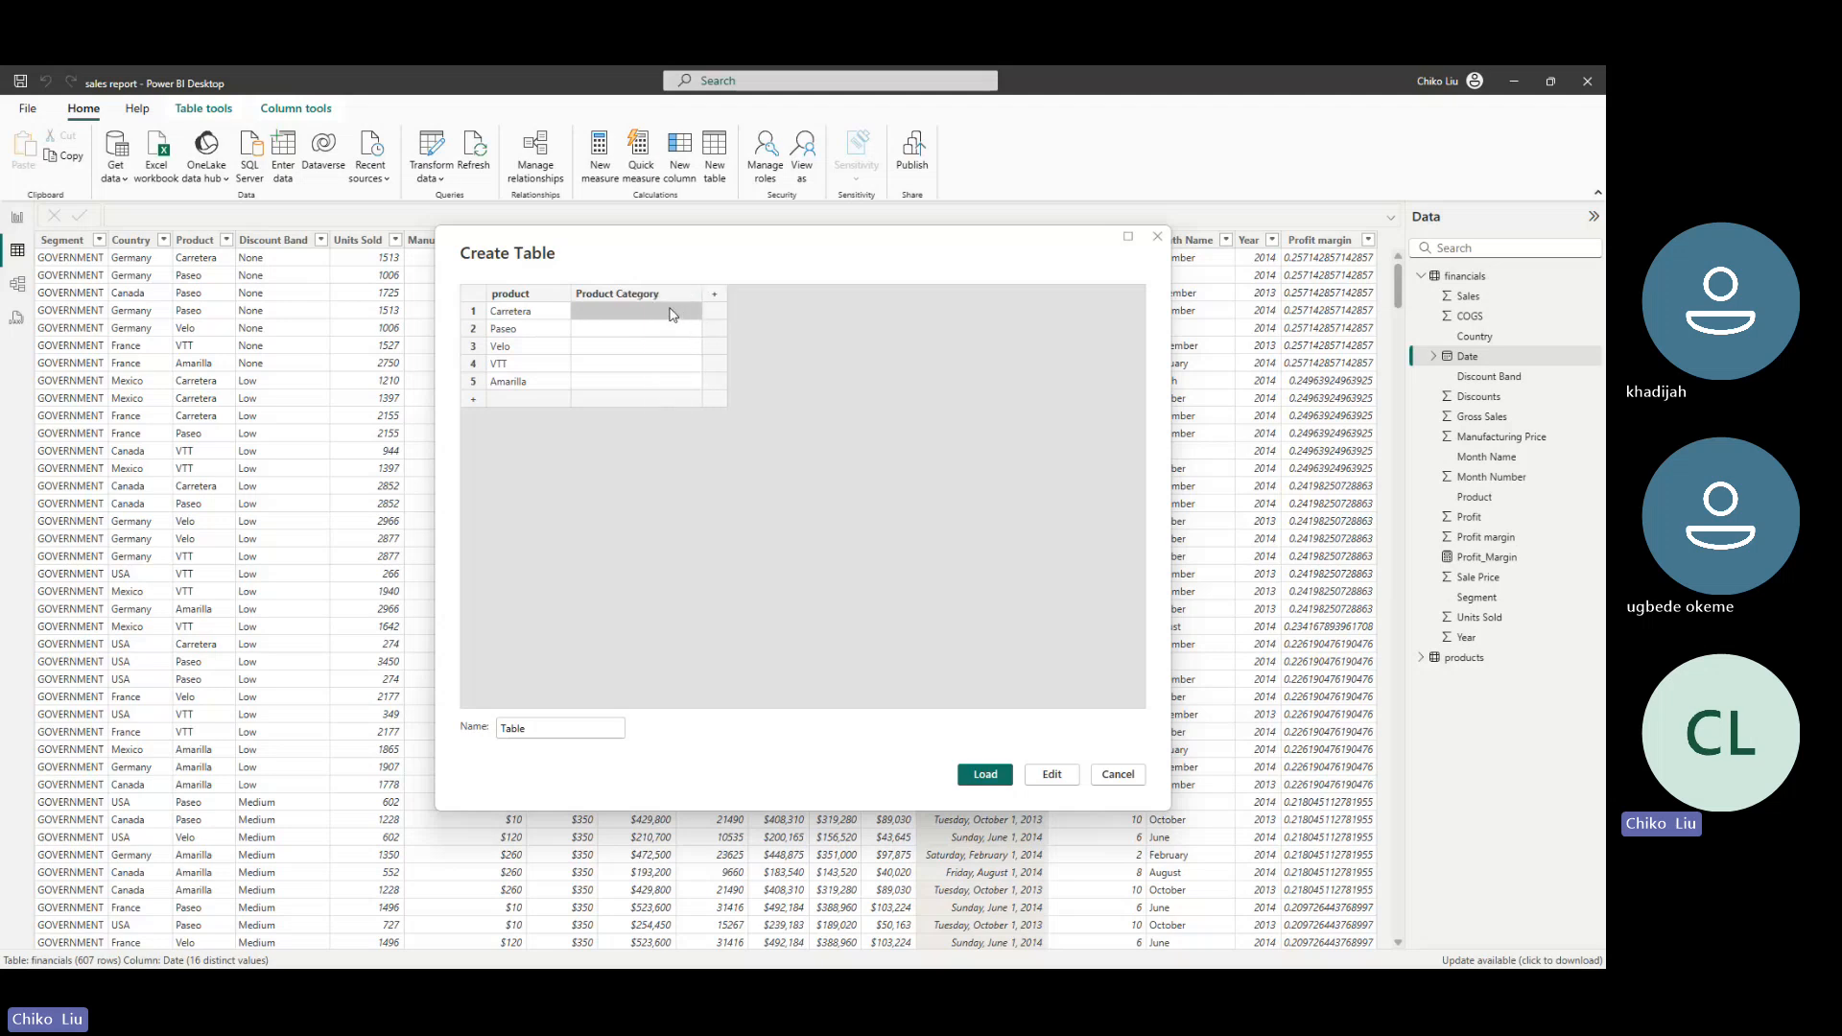
Assign Category A to both Carretera and Paseo in the Product Category column
click(671, 315)
text(Category A)
key(Return)
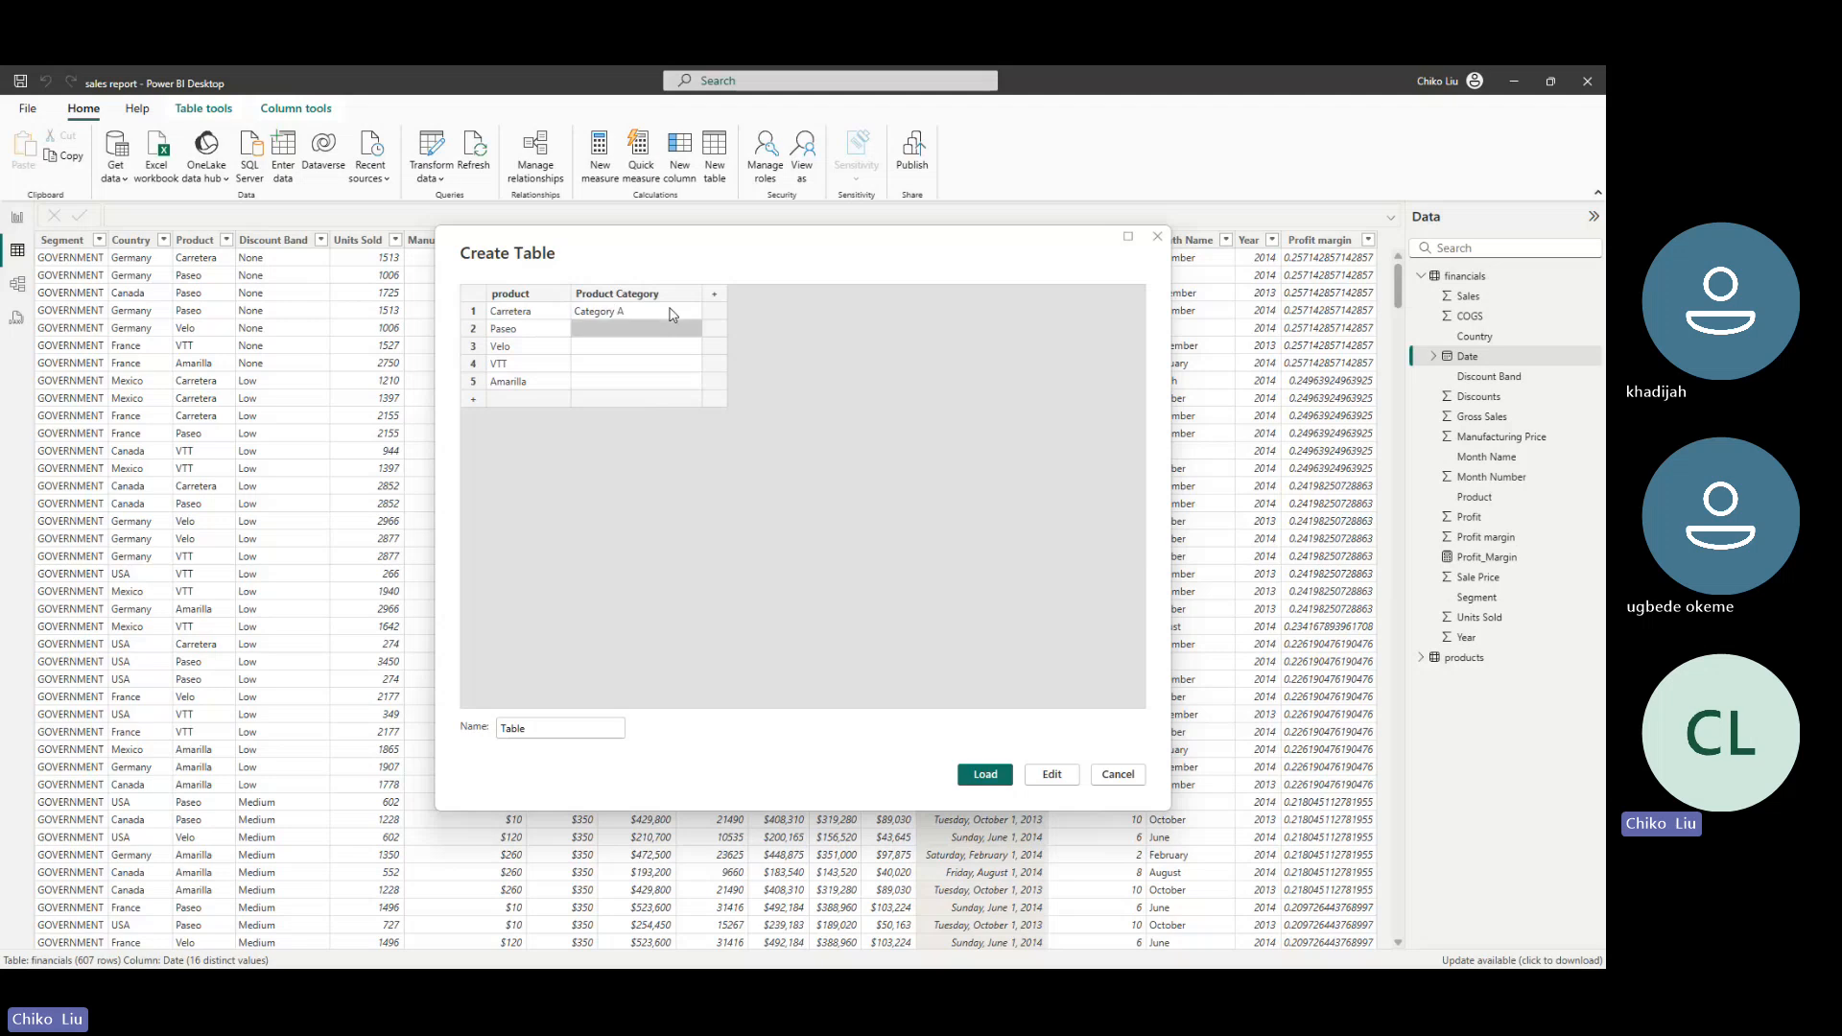
text(Category A)
key(Return)
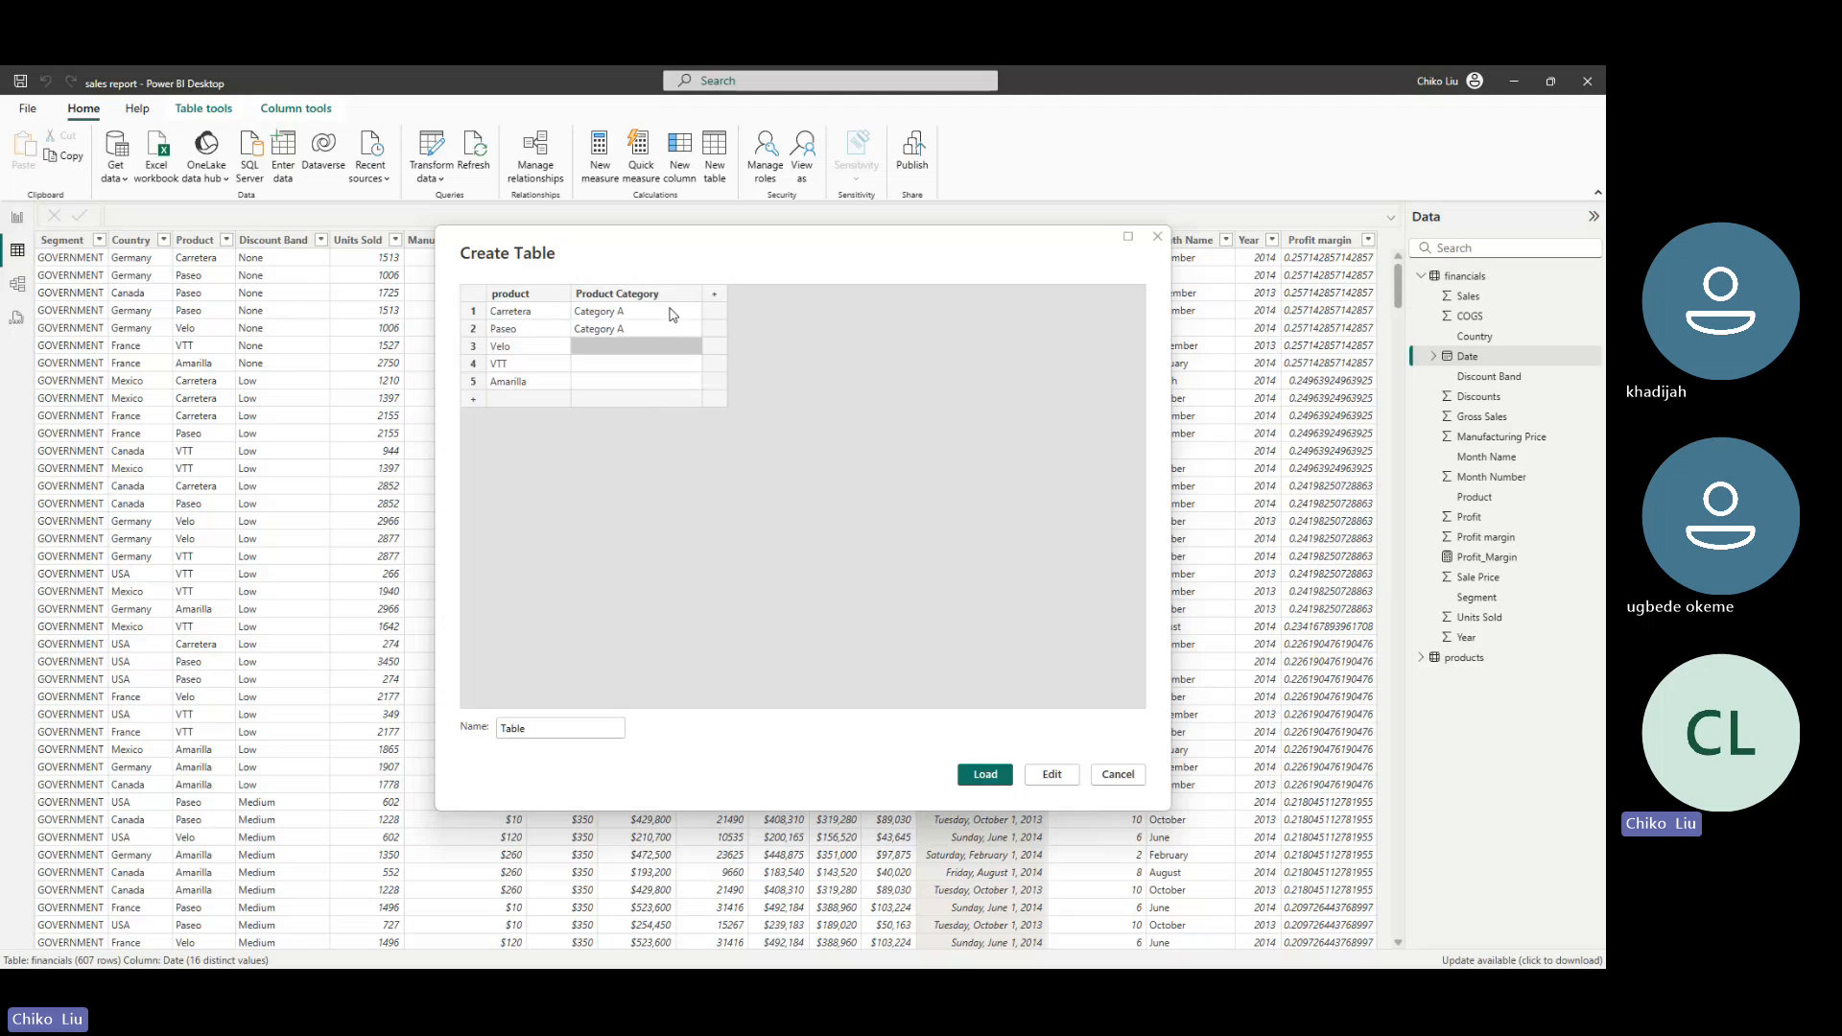
Enter Category B for Velo, Category C for VTT and Catergory D for Amarilla in the Product Category column
text(Category B)
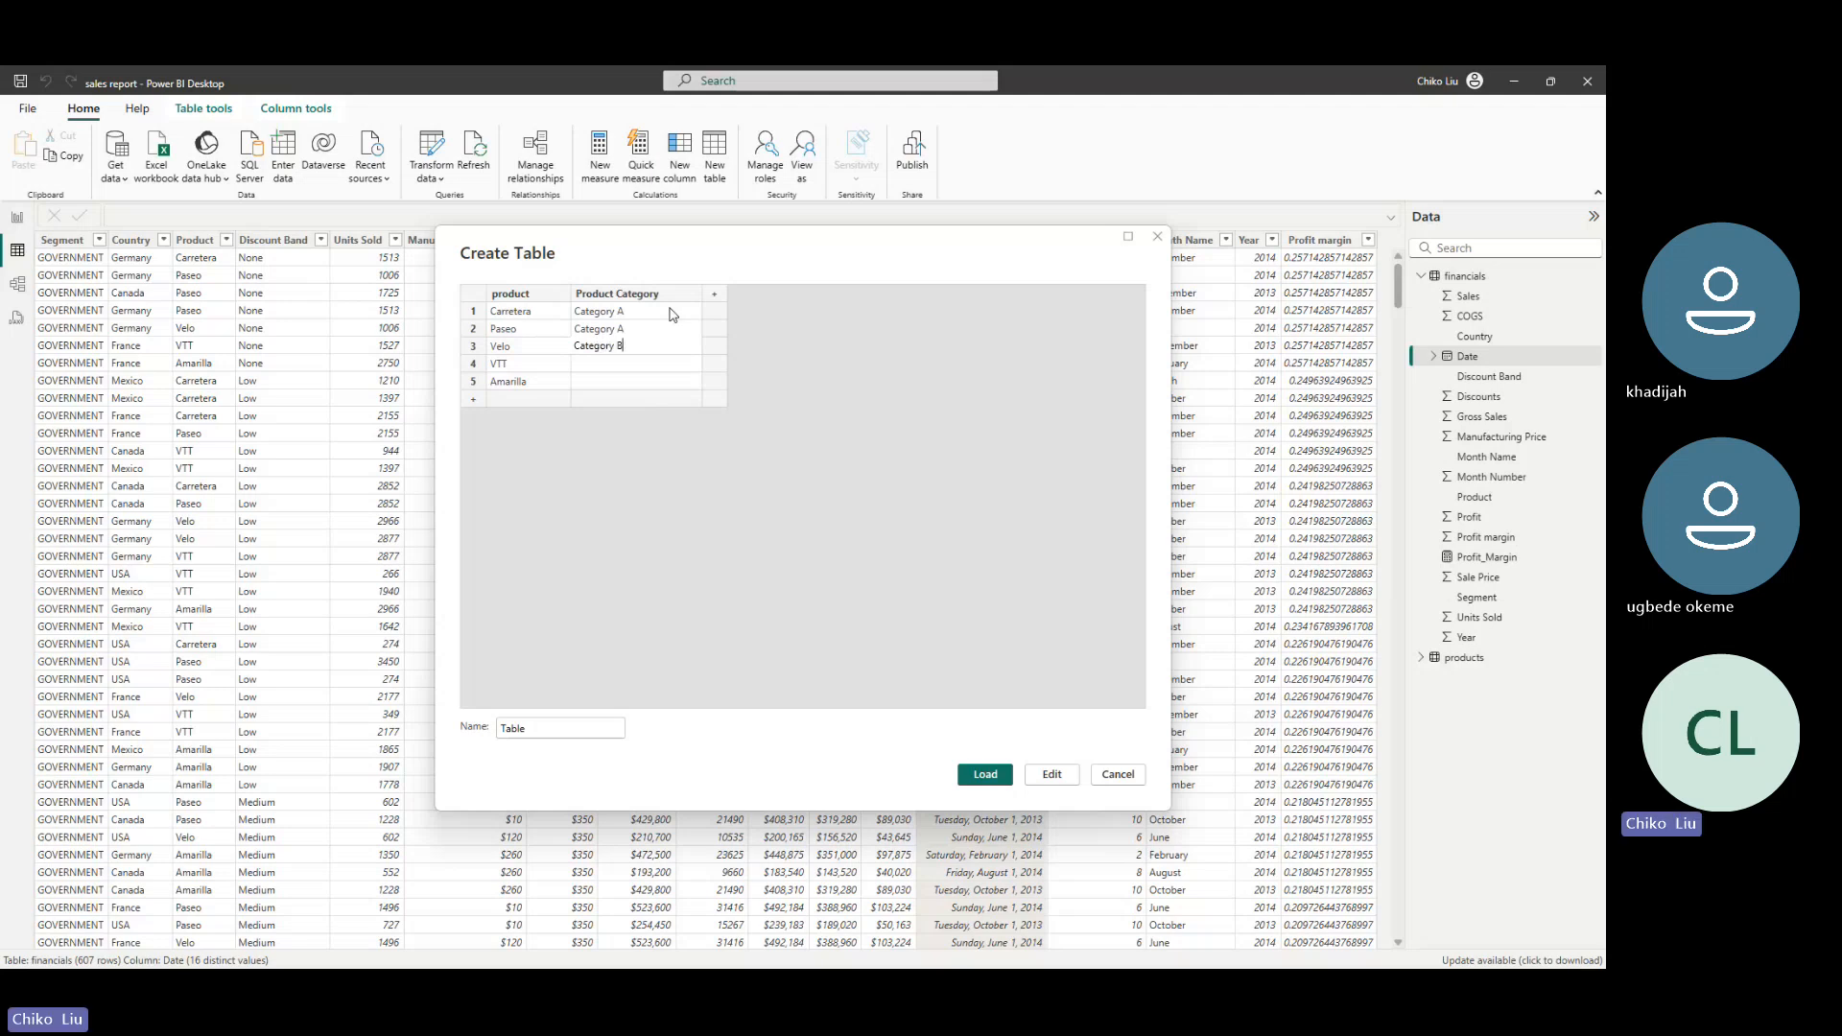
key(Return)
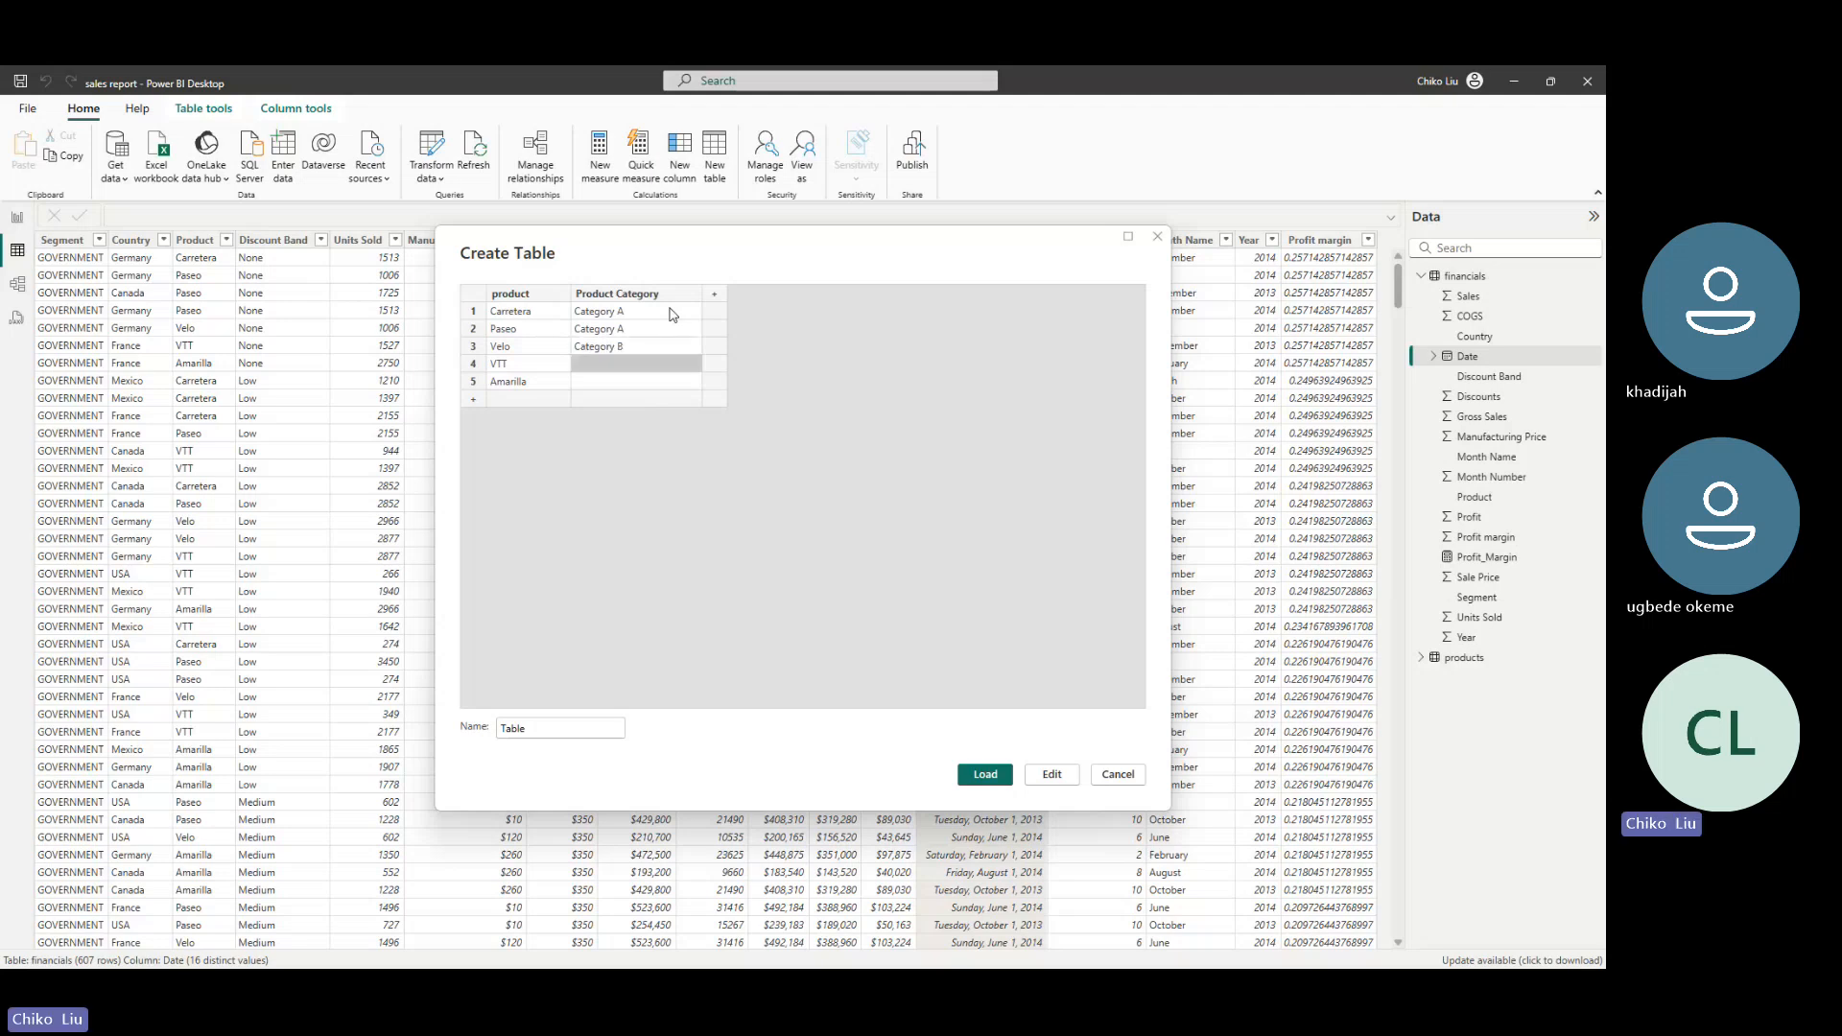
text(Categ)
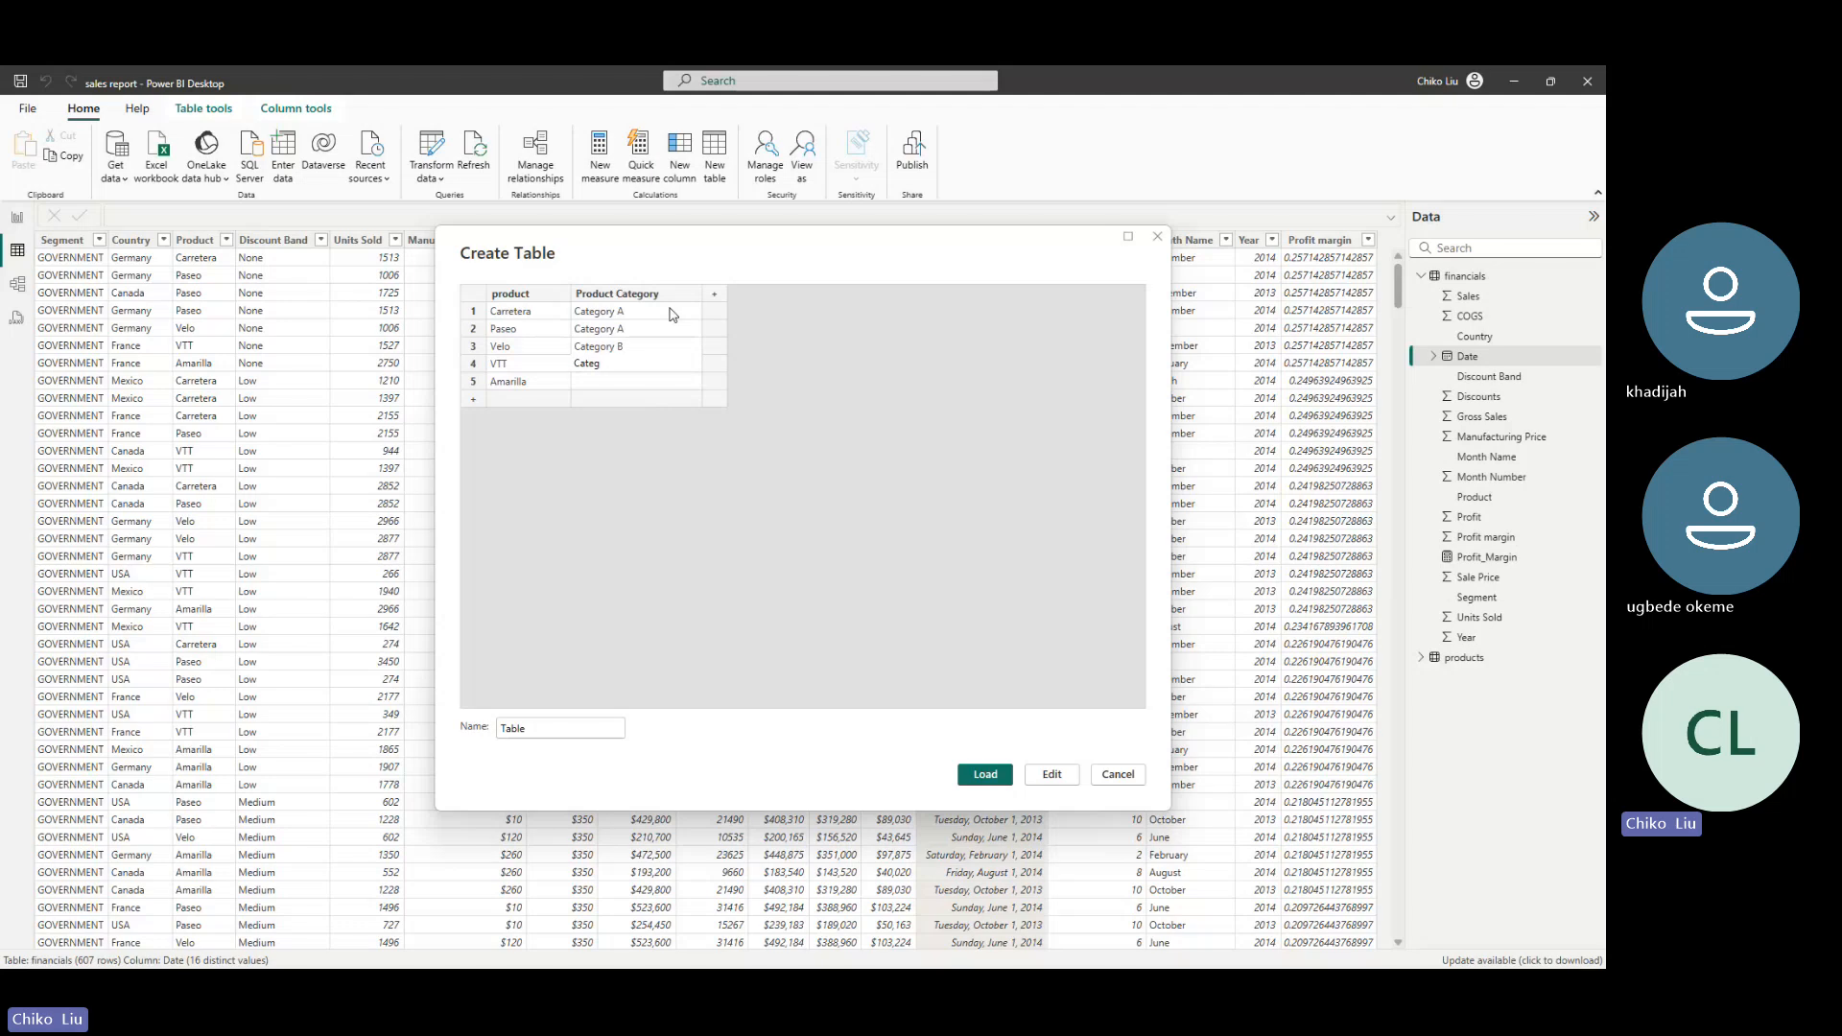
text(ory C)
key(Return)
text(Catergory D)
key(Return)
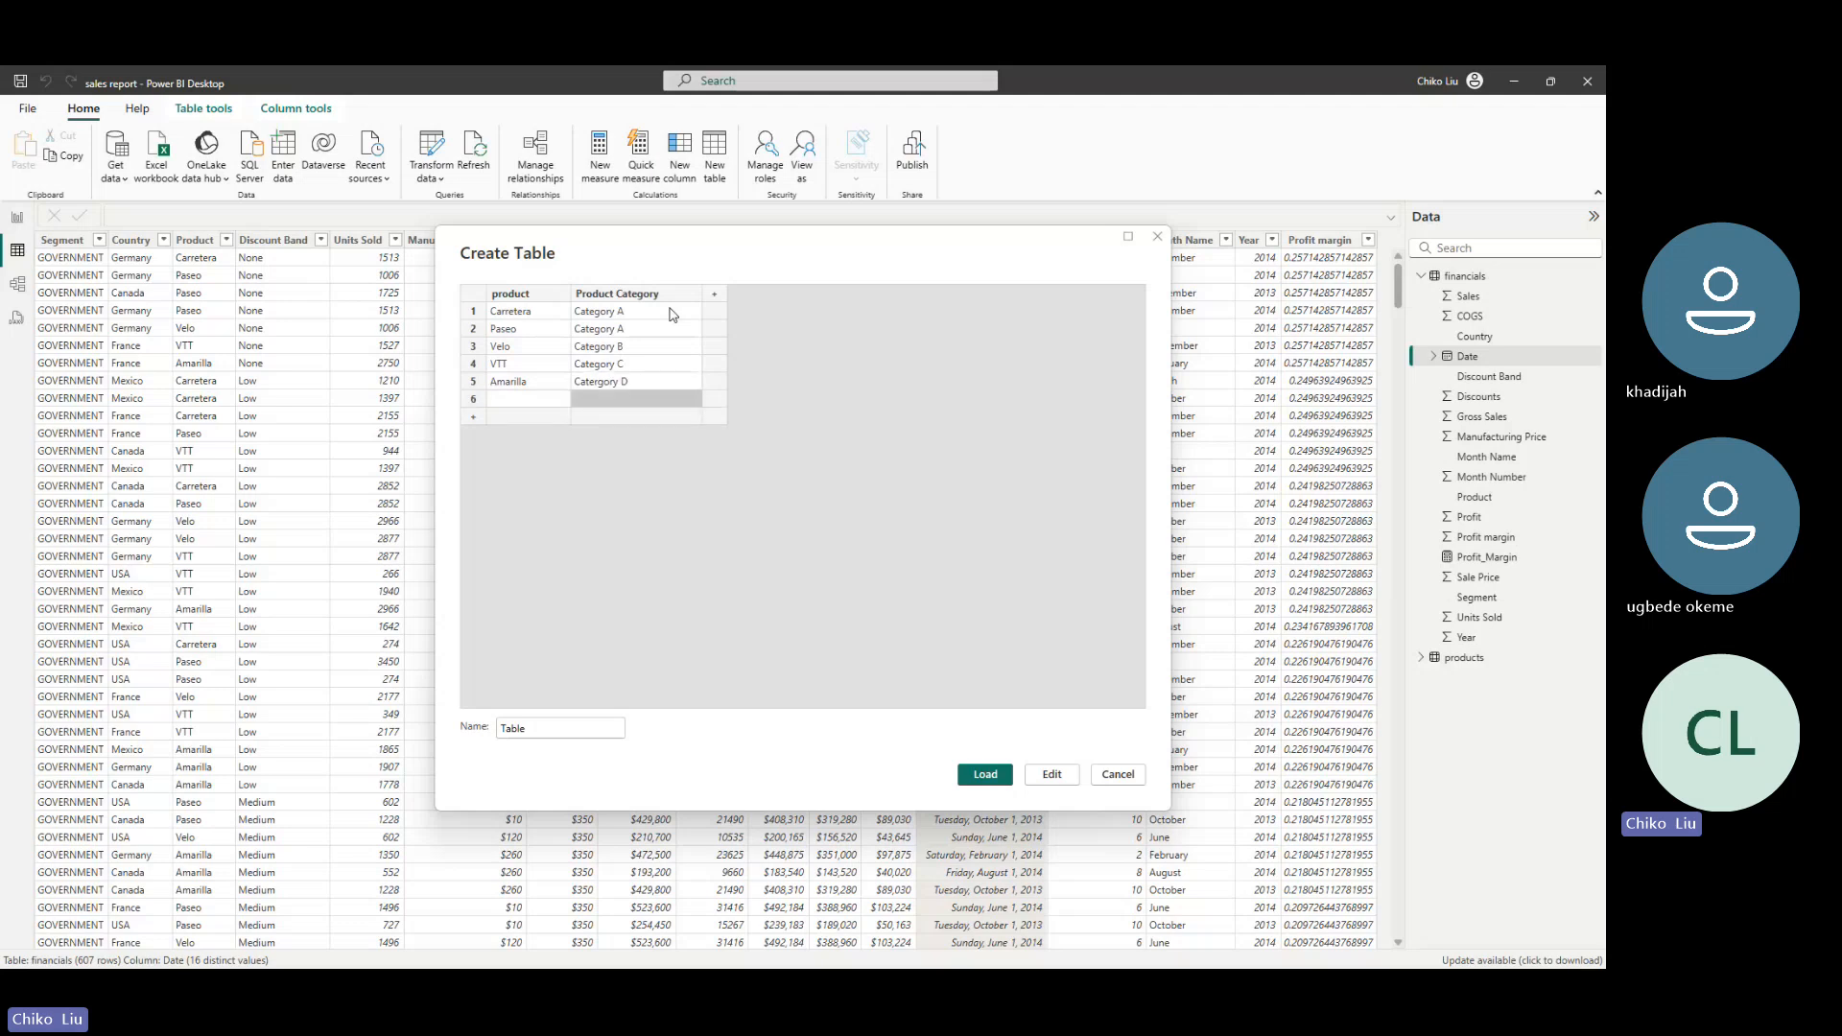
Load the new table under the name product category and display its data
double_click(507, 729)
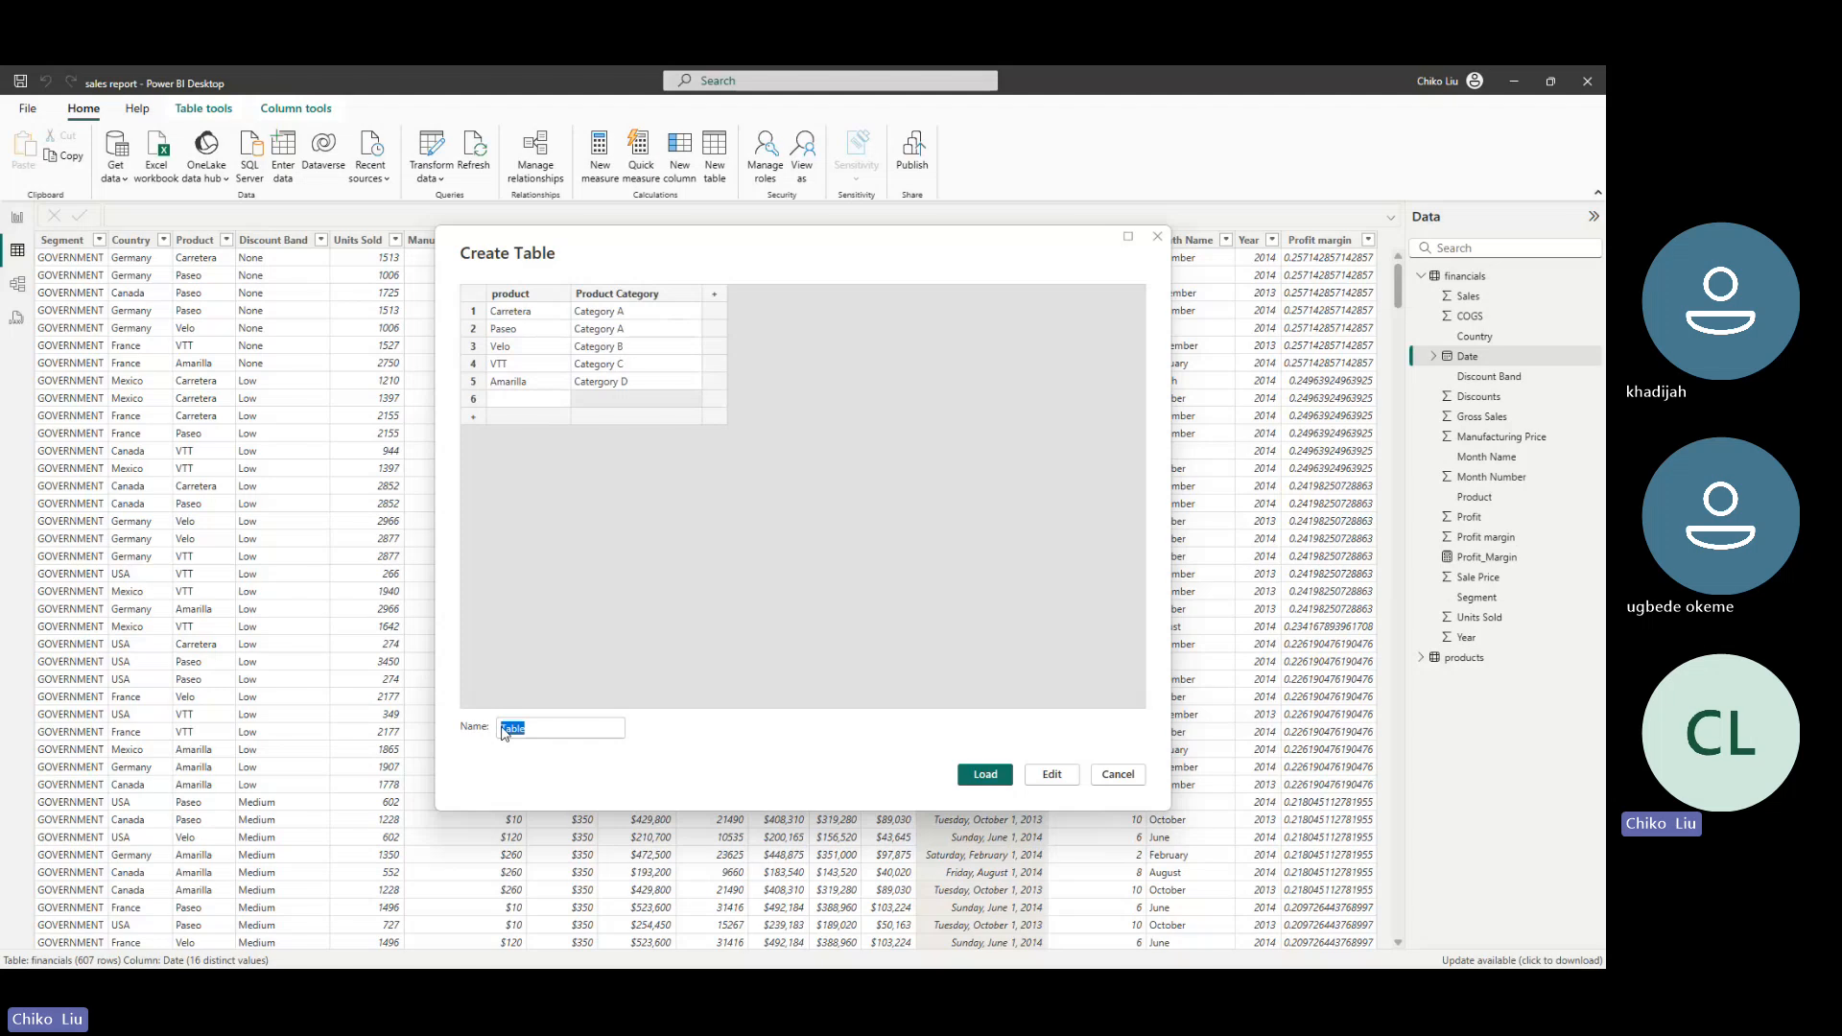
text(product category)
key(Return)
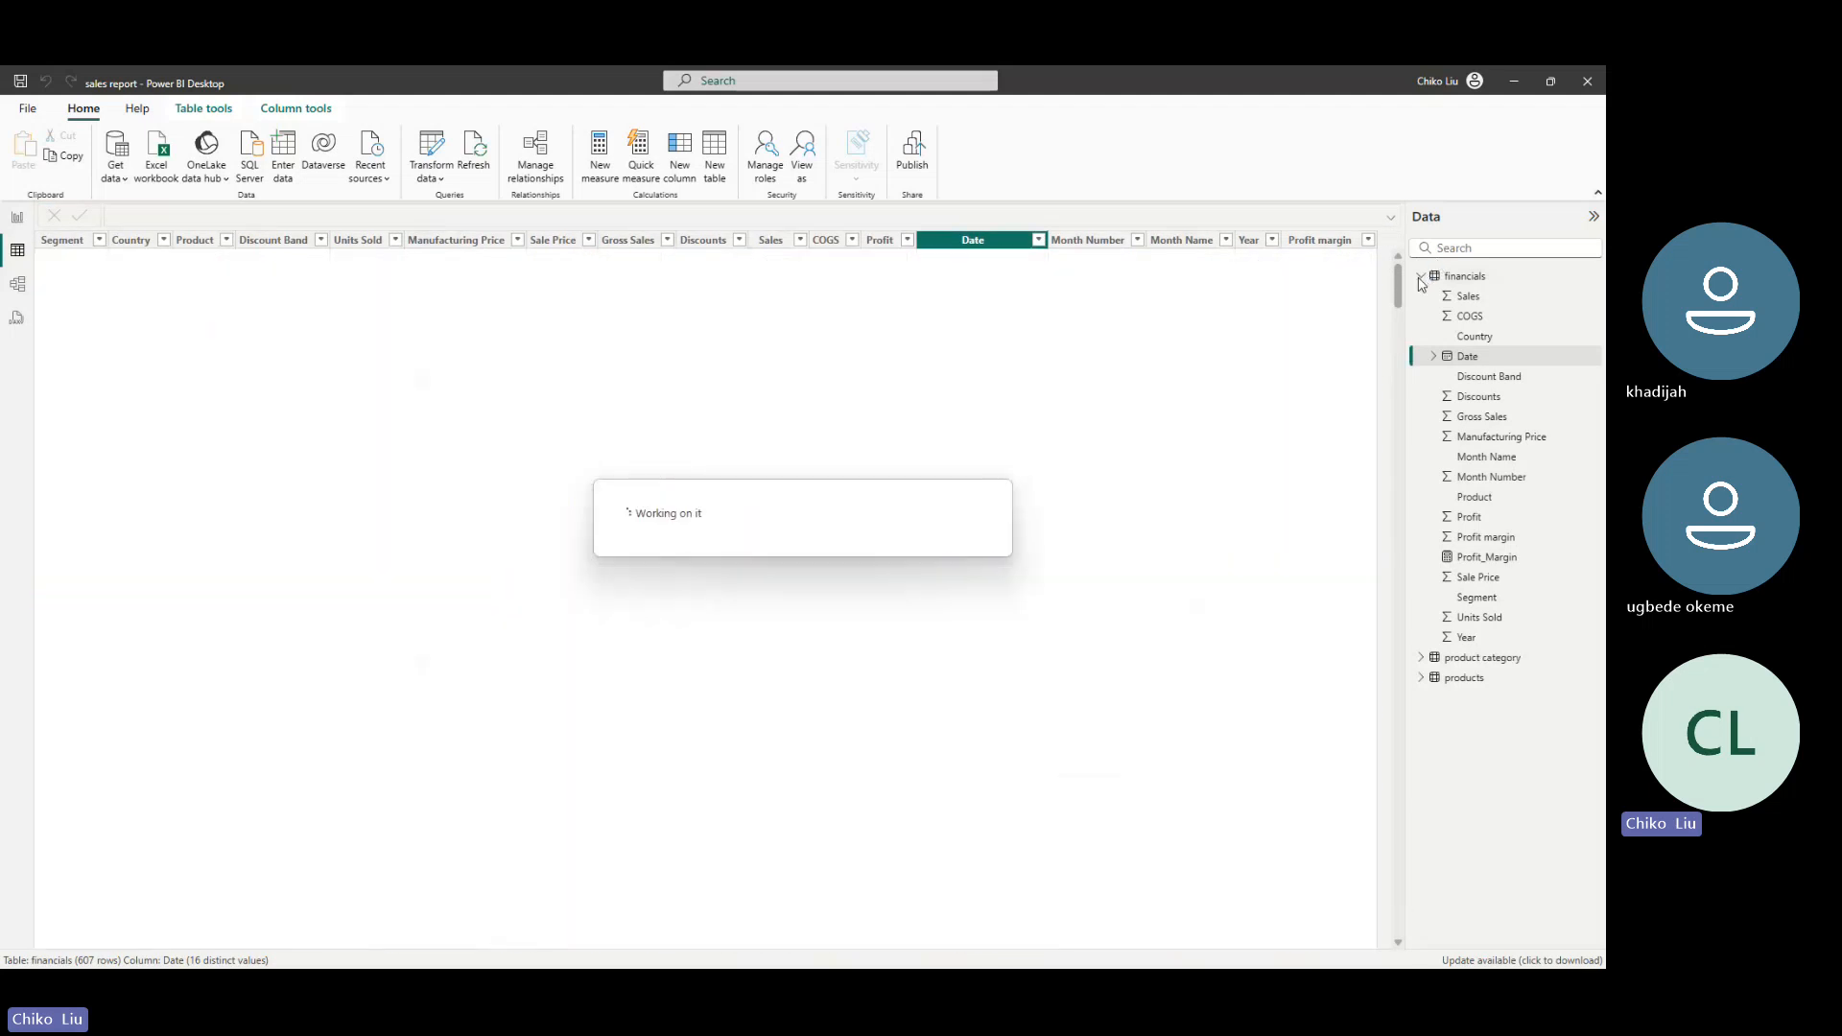
click(1420, 277)
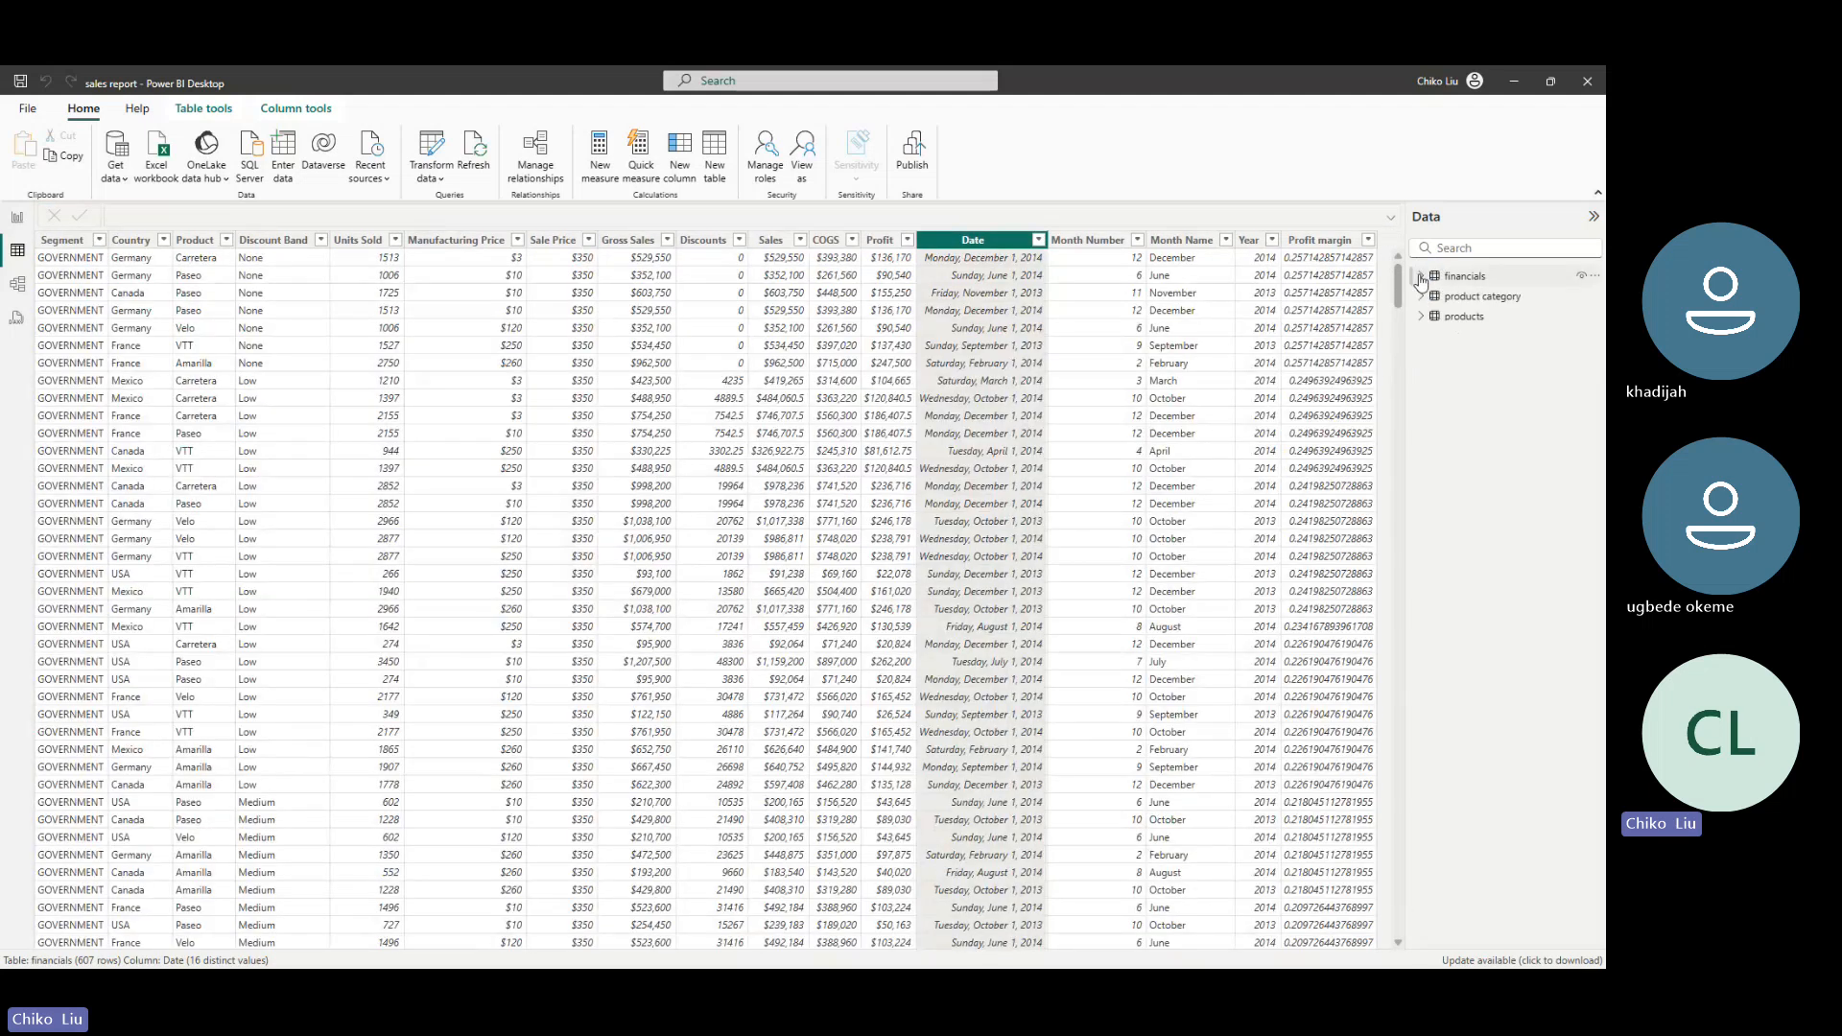
click(1473, 298)
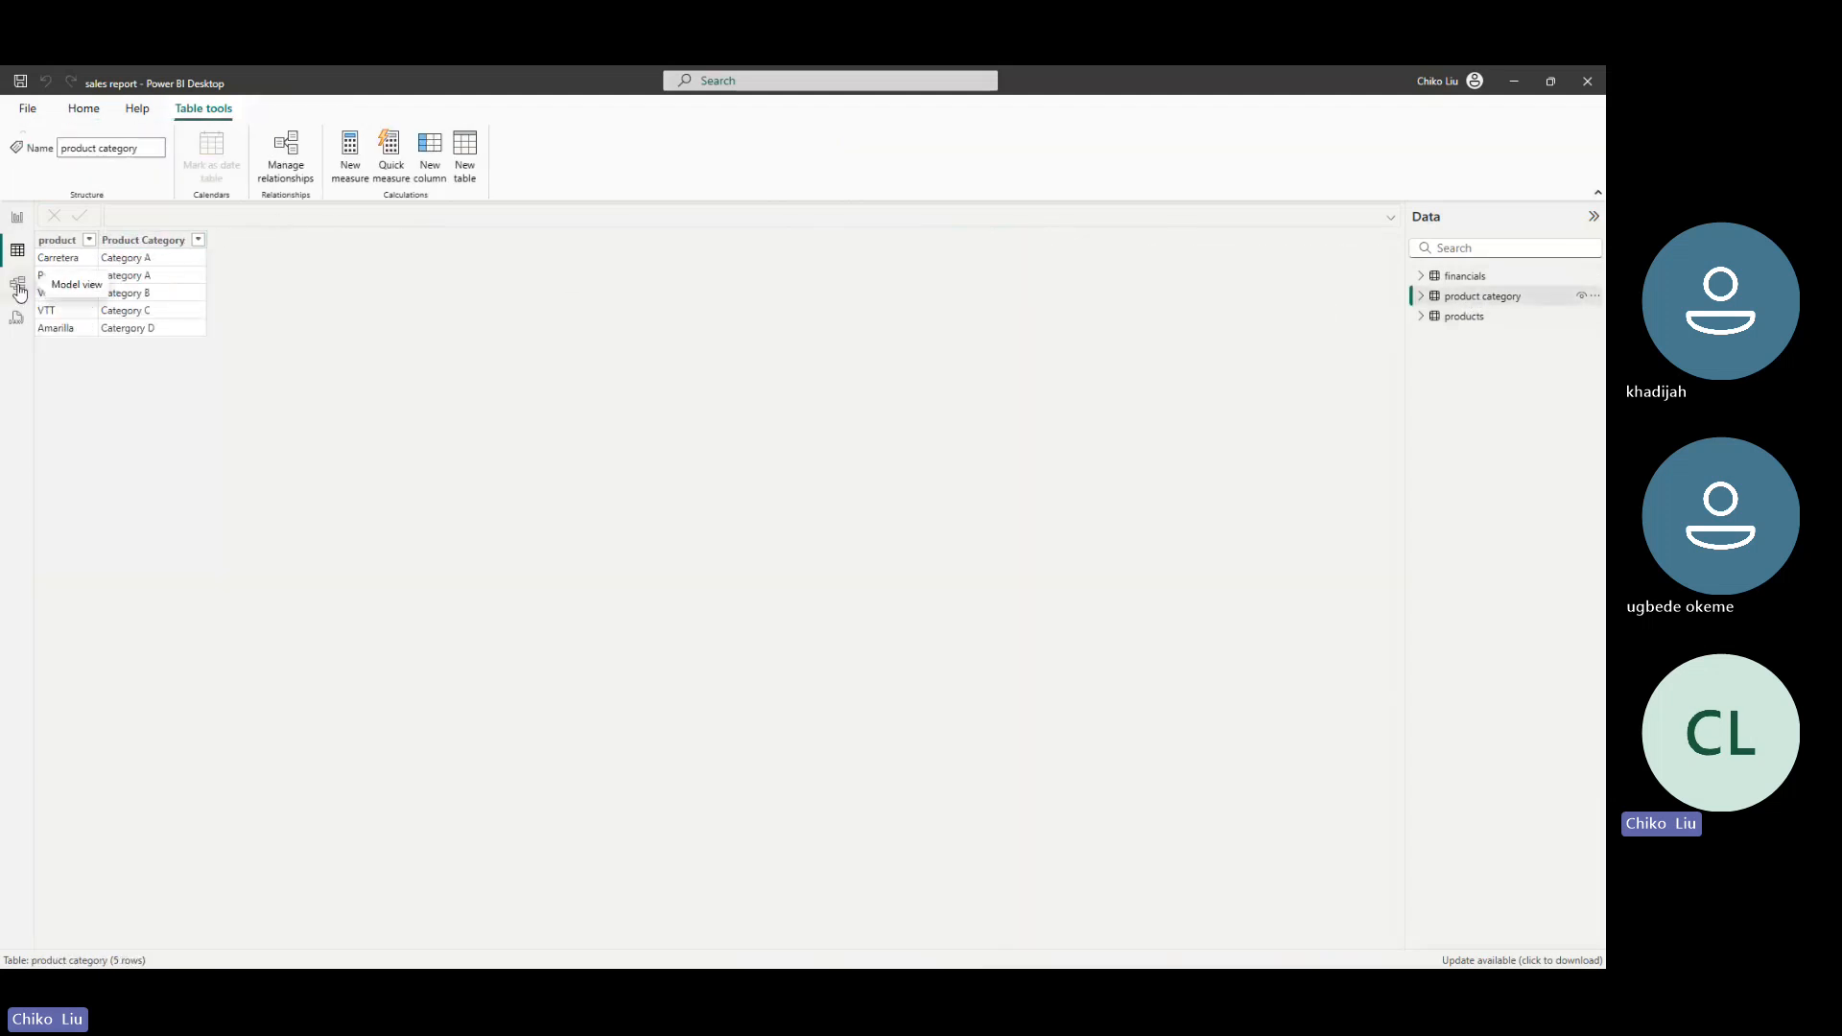
Rearrange the model diagram so product category sits beside products and financials sits below them
click(19, 292)
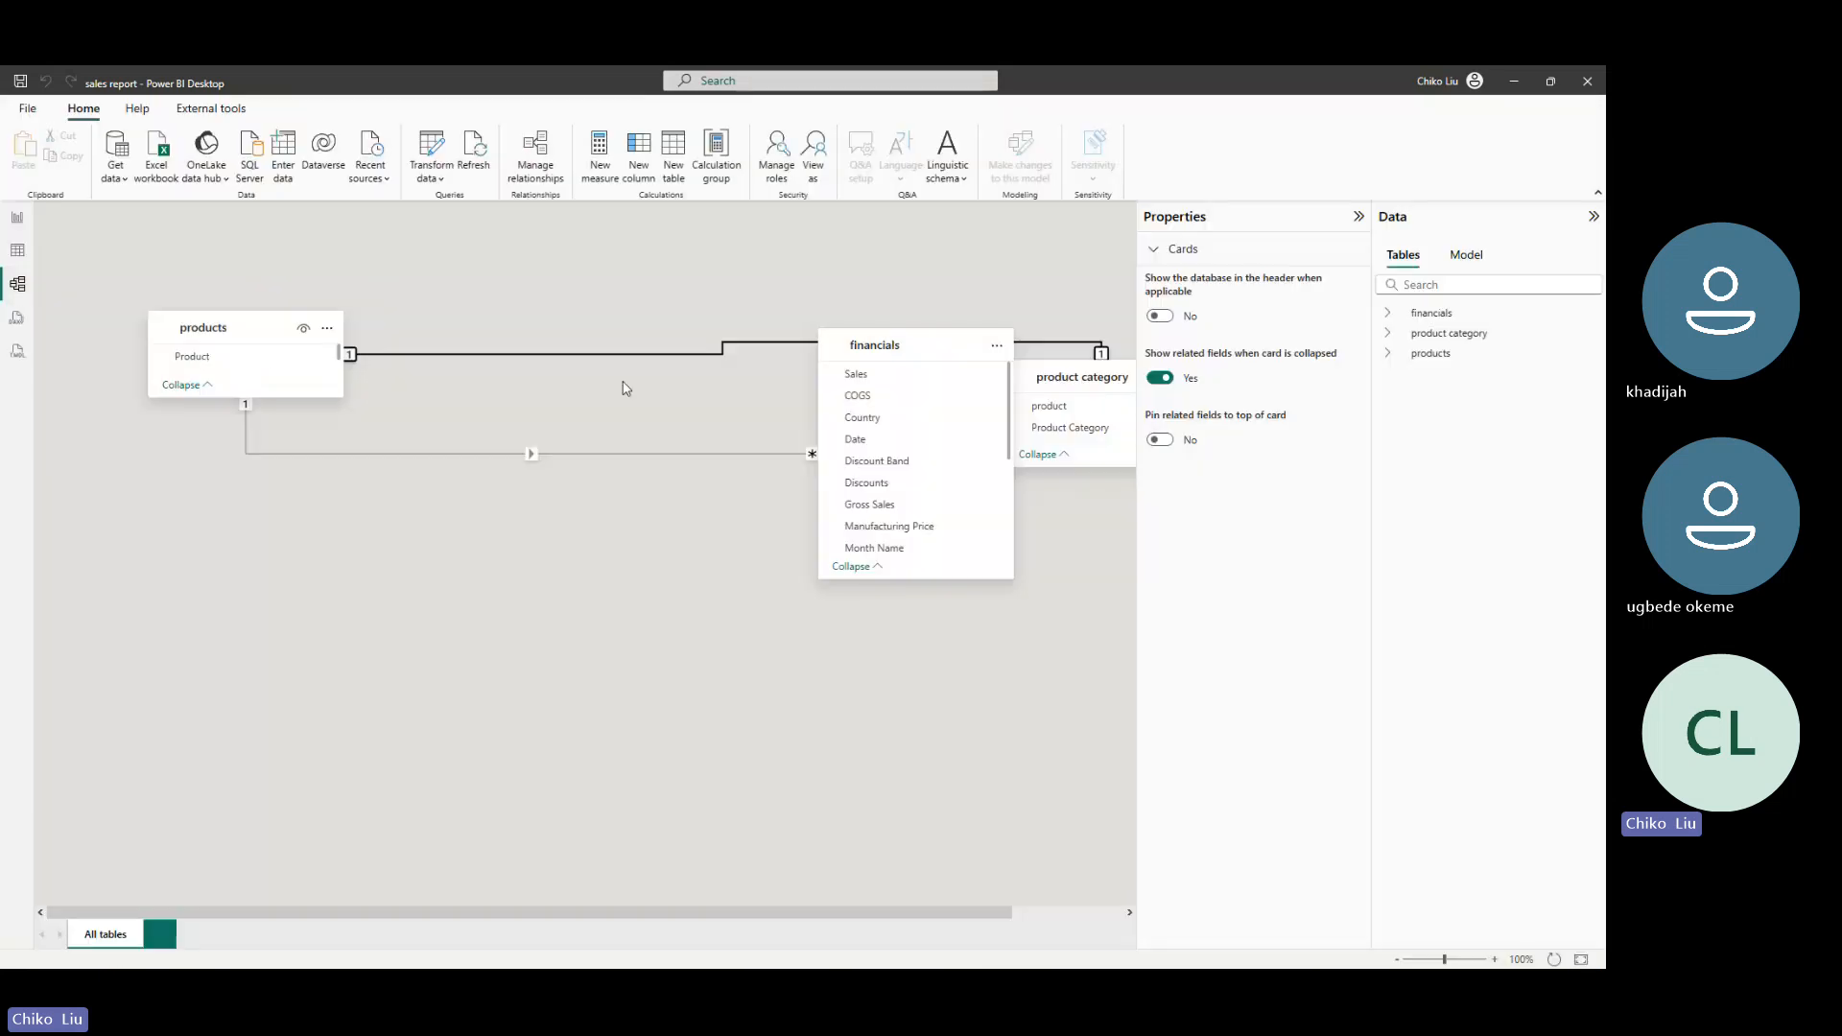
drag(894, 347, 522, 606)
drag(1064, 376, 657, 309)
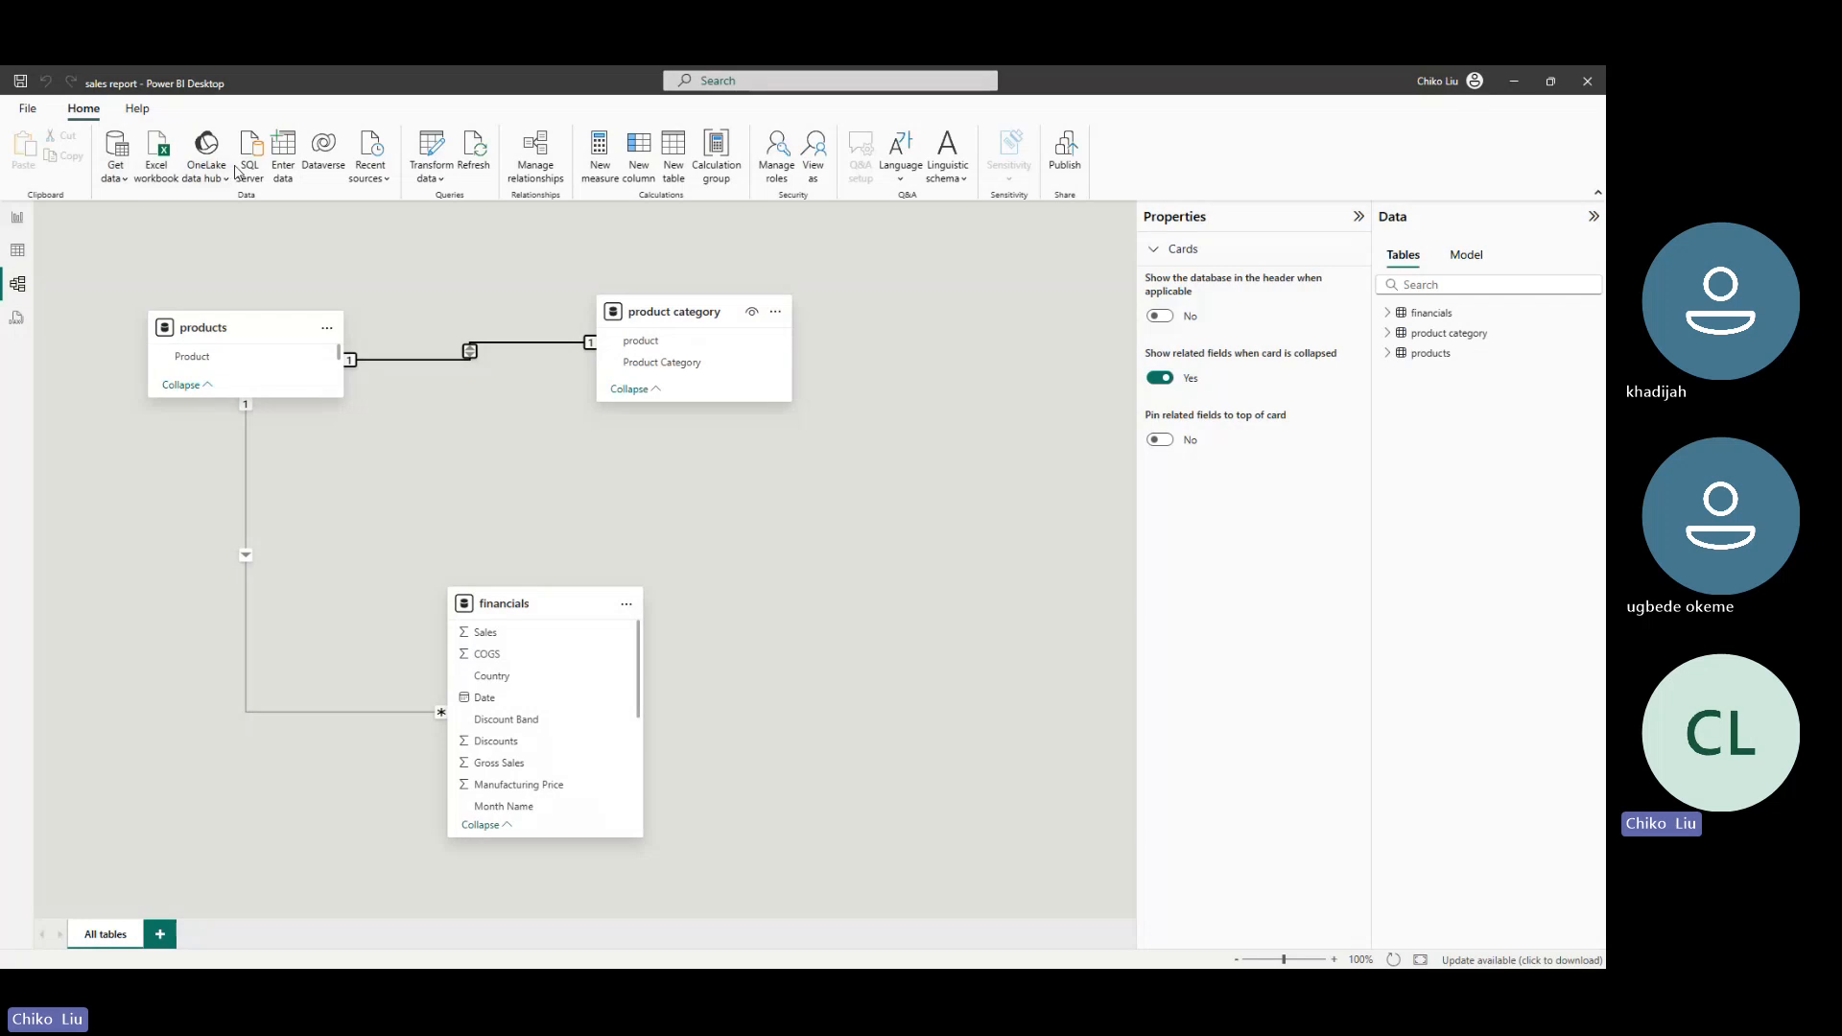
Open the queries in Power Query Editor, refresh the financials preview and apply the queries
click(431, 145)
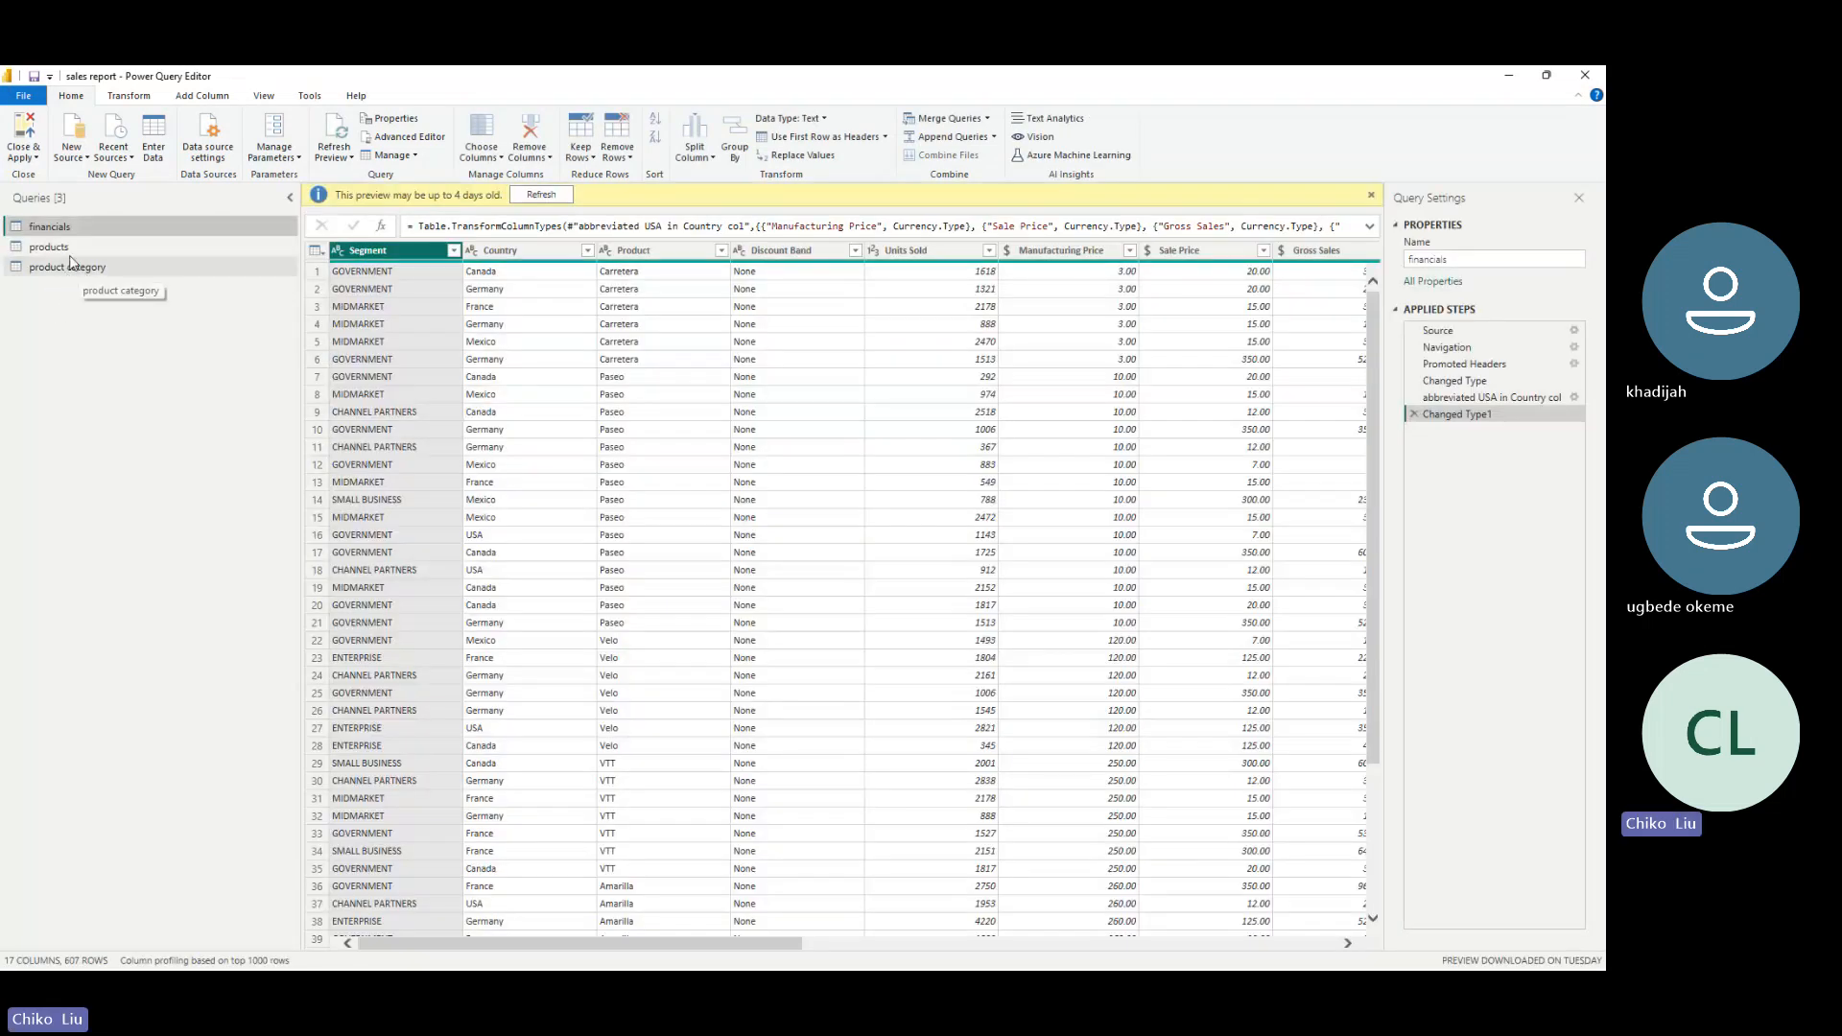
click(541, 195)
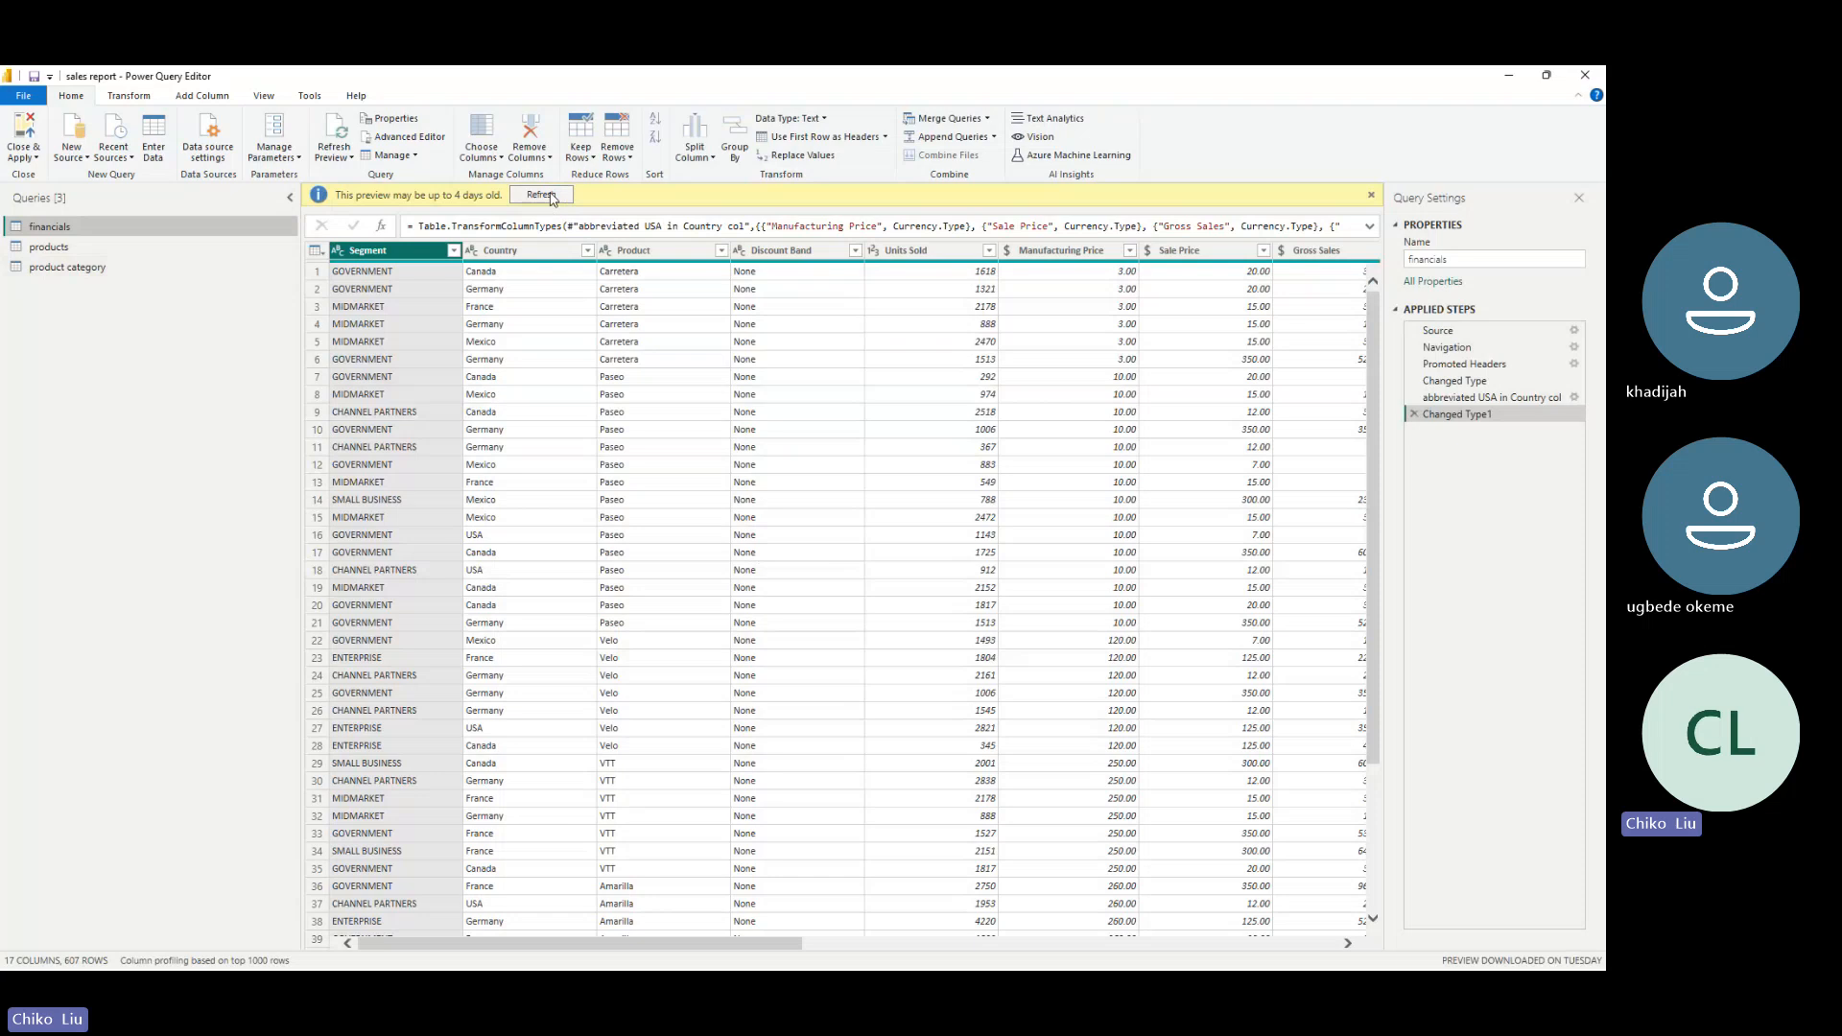
click(23, 96)
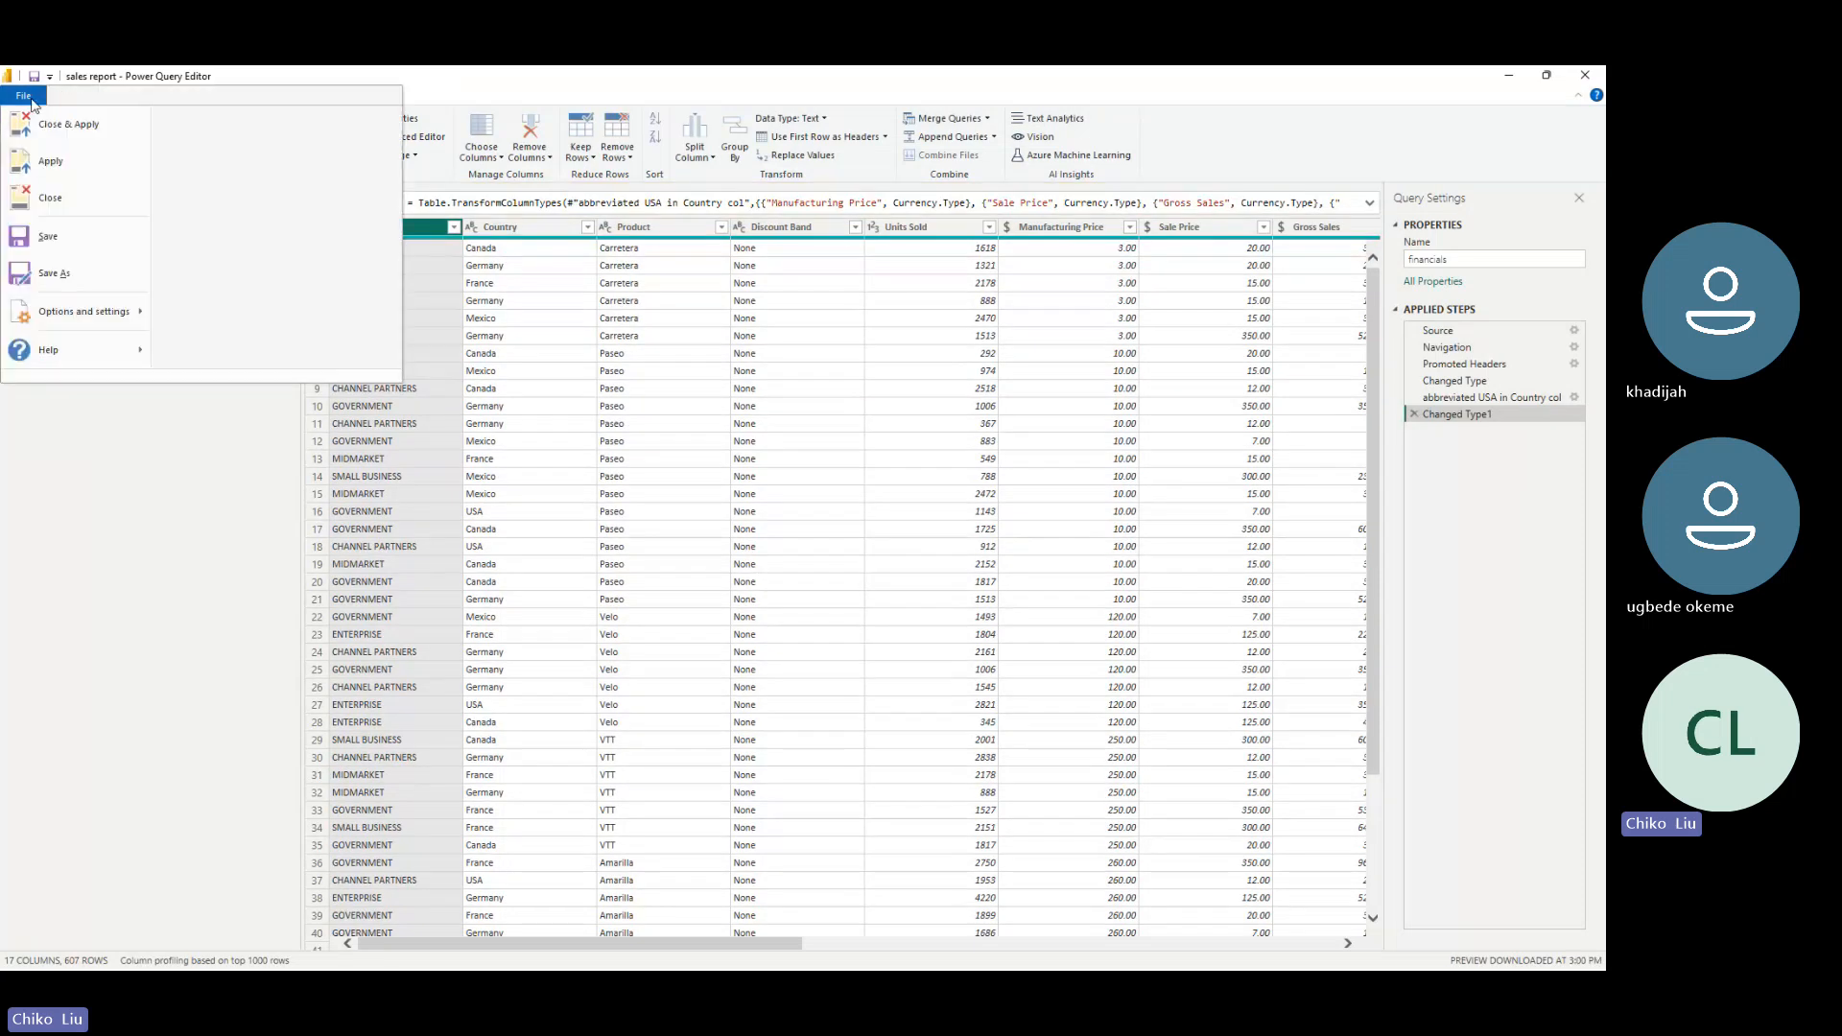
click(58, 178)
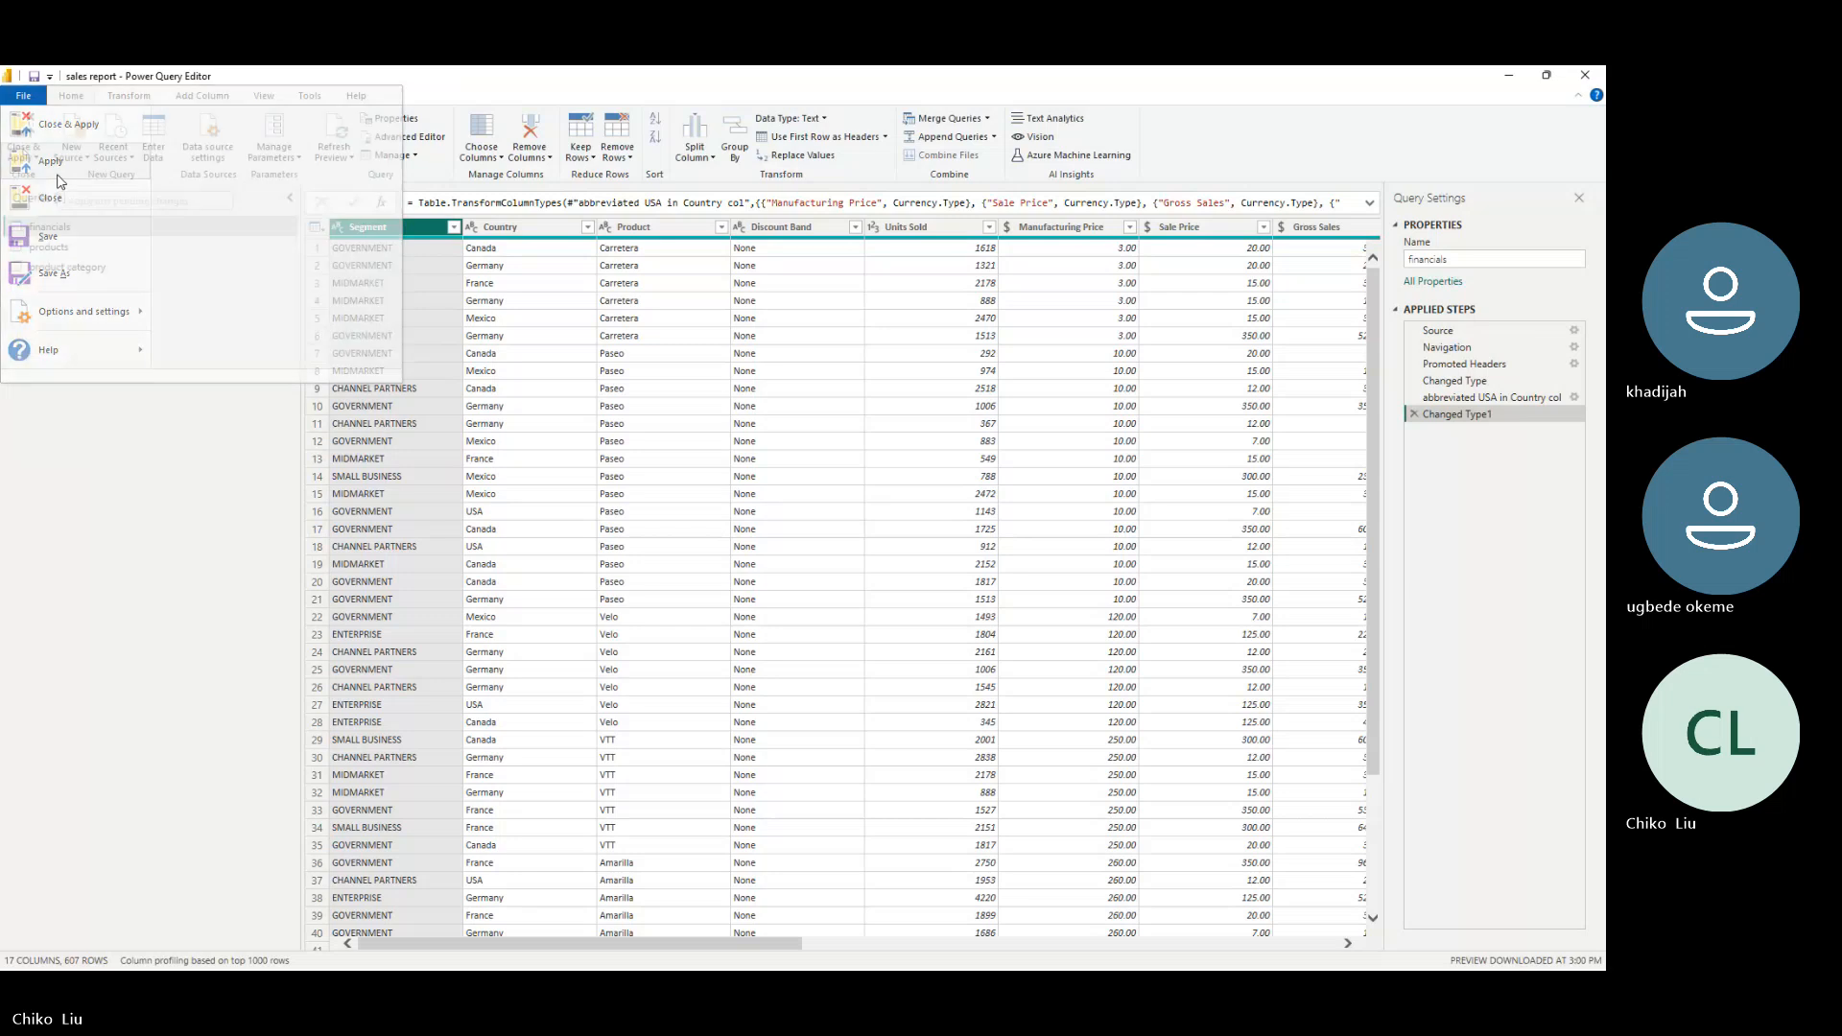
Close Power Query Editor and delete the product category table from the model
click(23, 154)
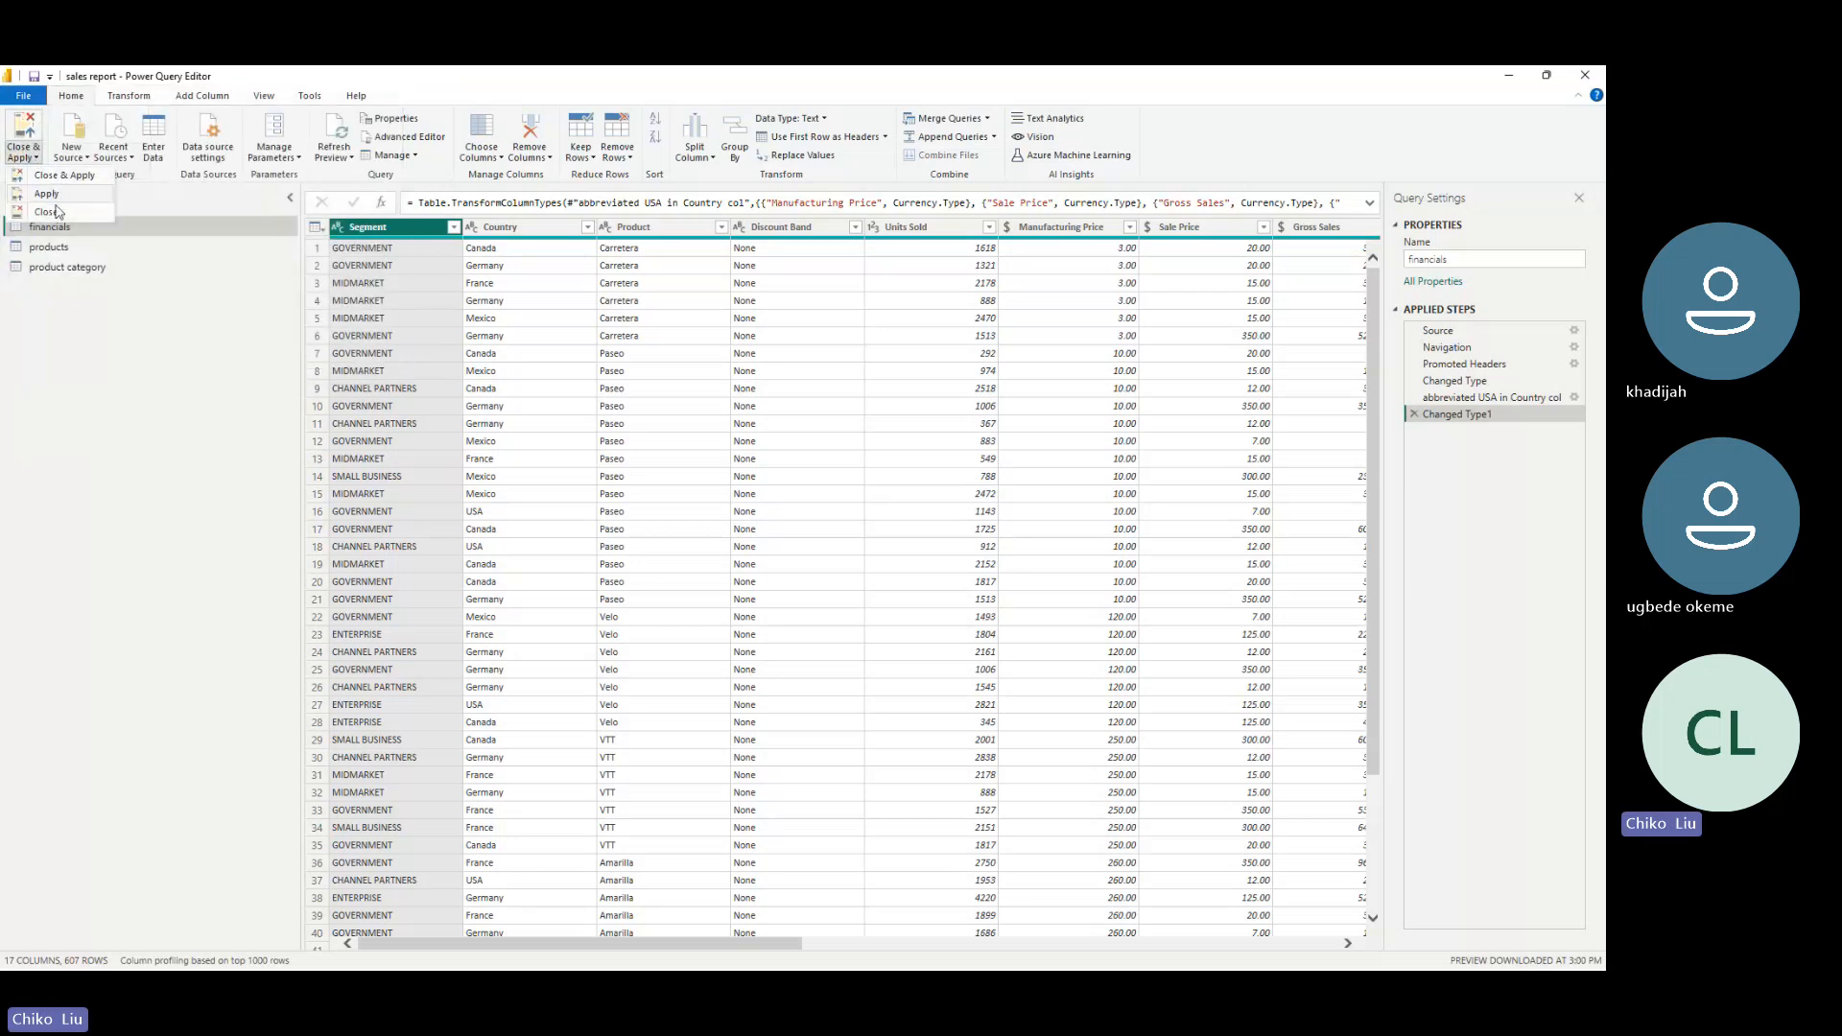
click(46, 212)
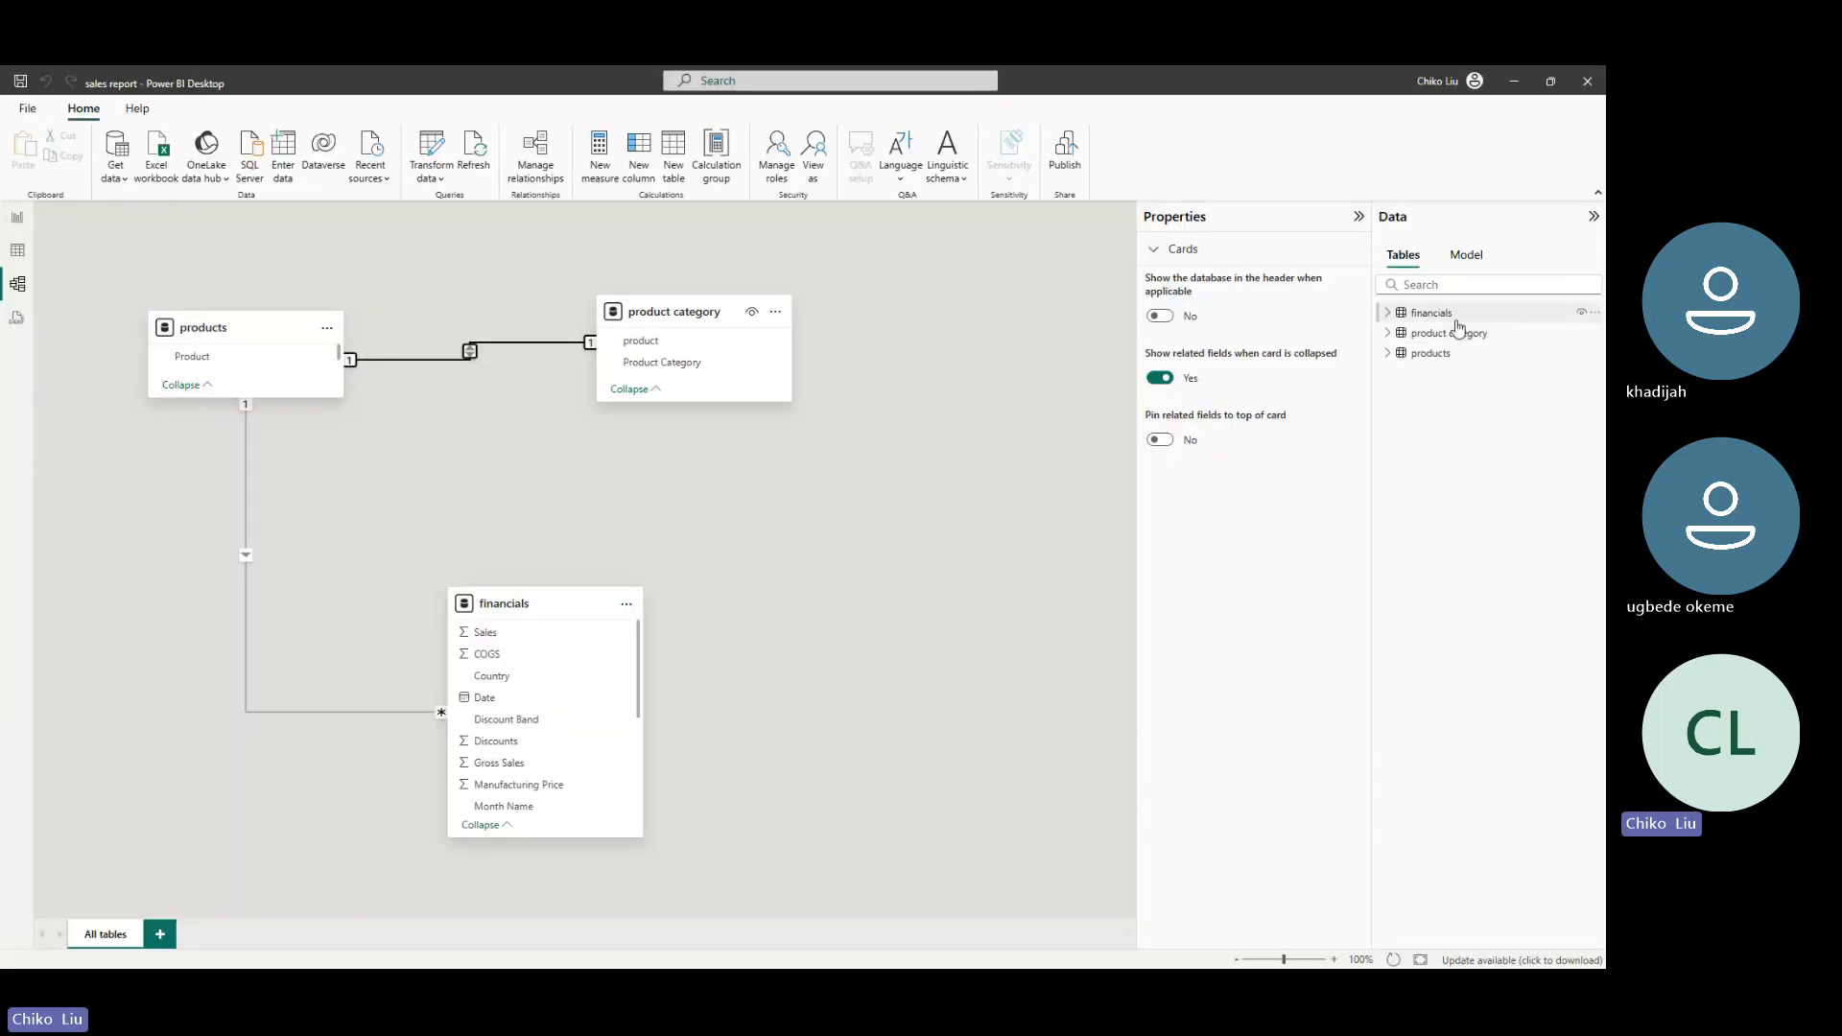
mouse_move(1451, 338)
click(1594, 338)
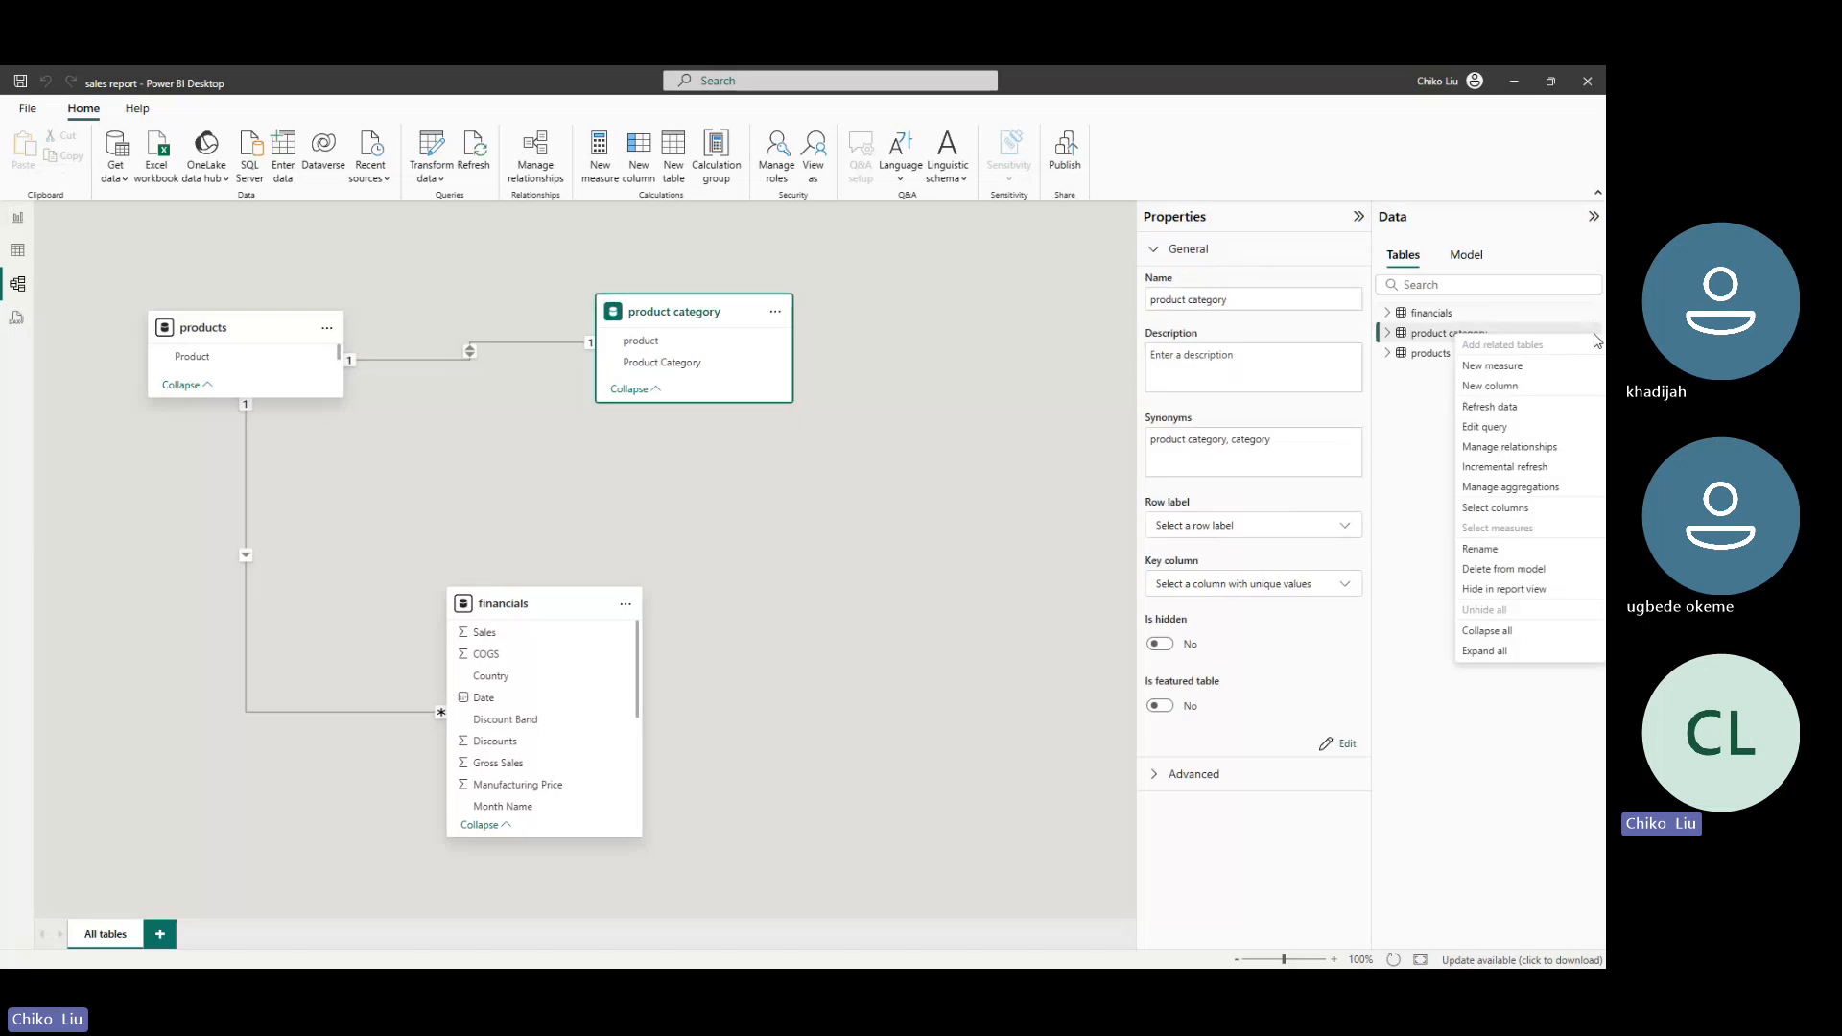
click(1503, 569)
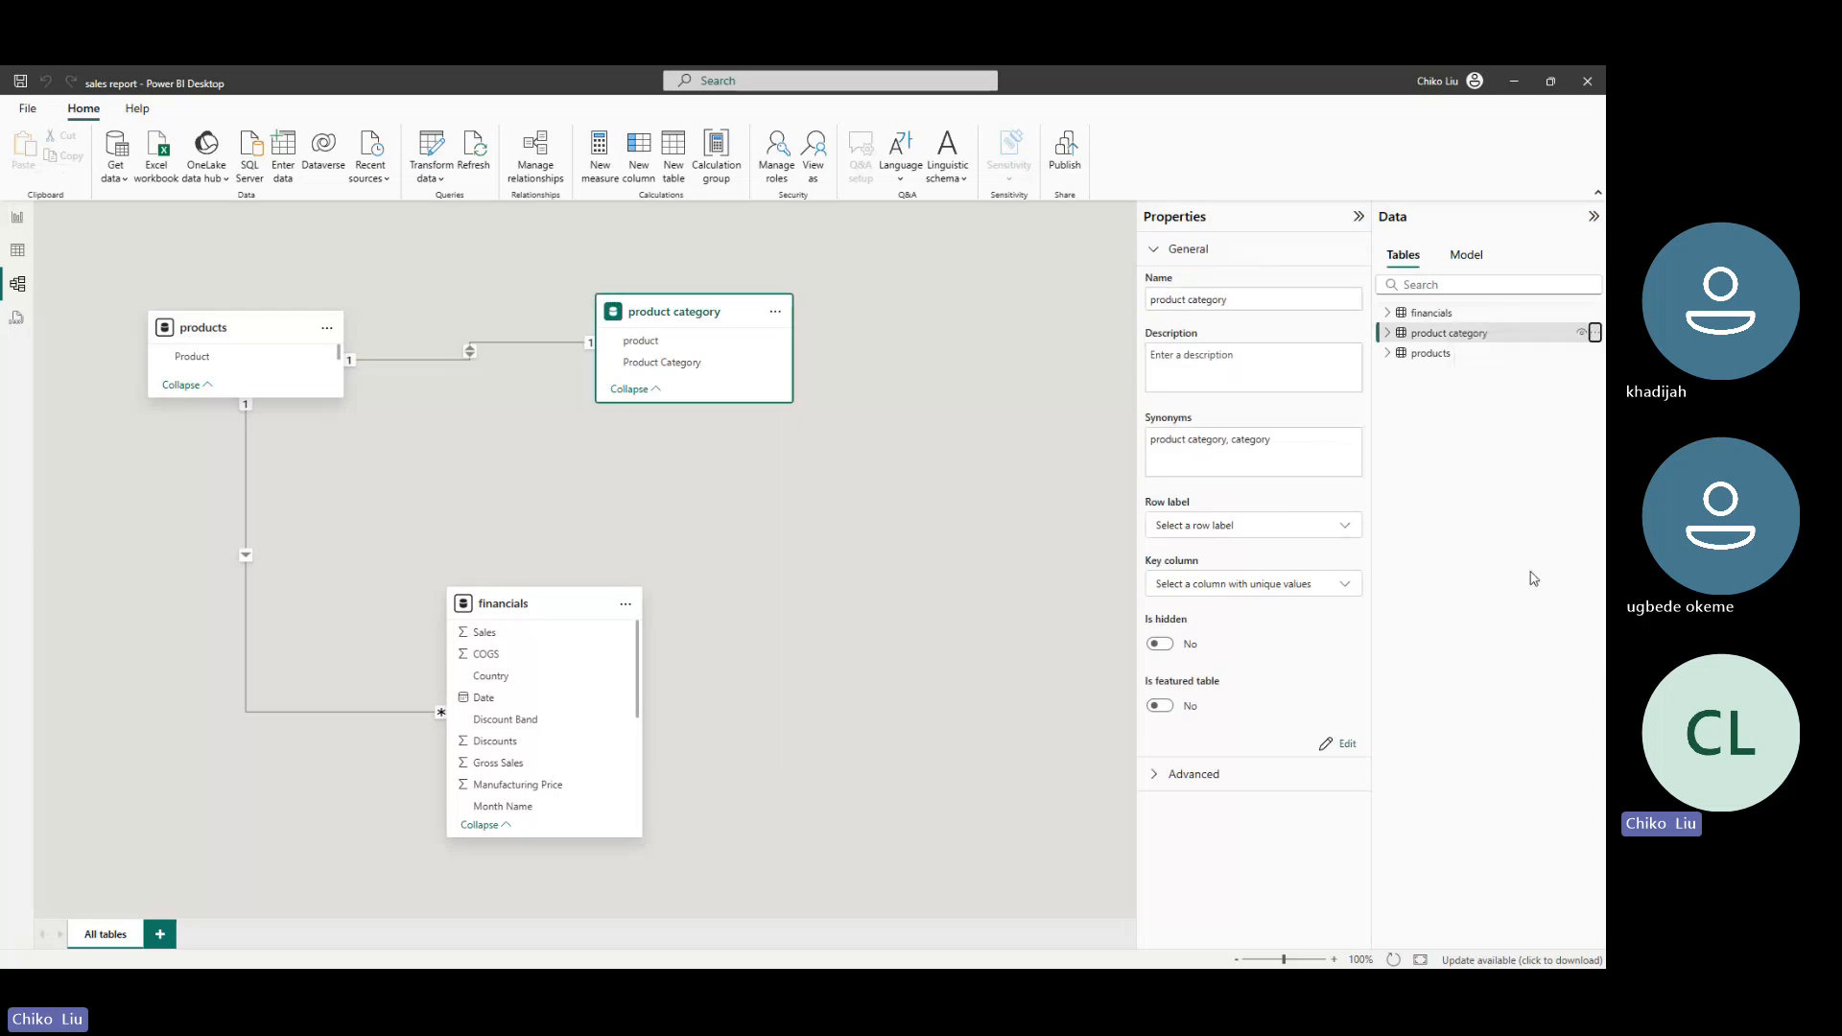
click(900, 576)
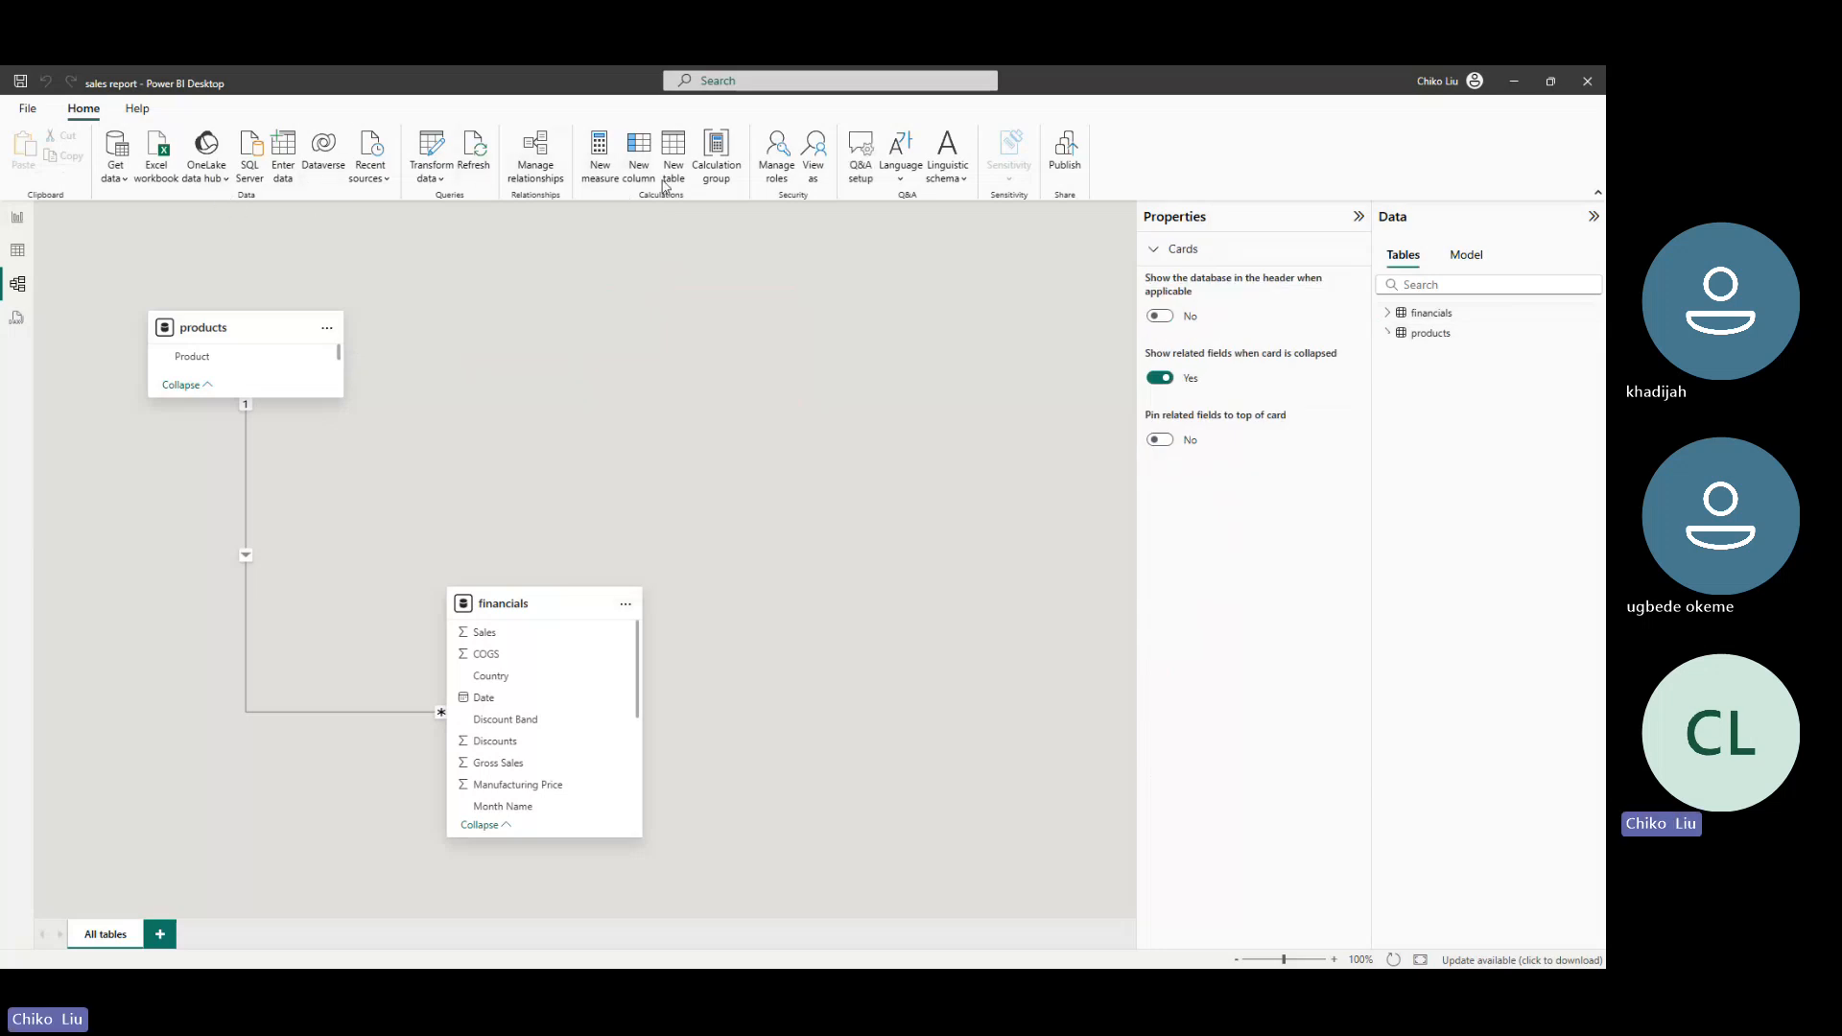
click(18, 219)
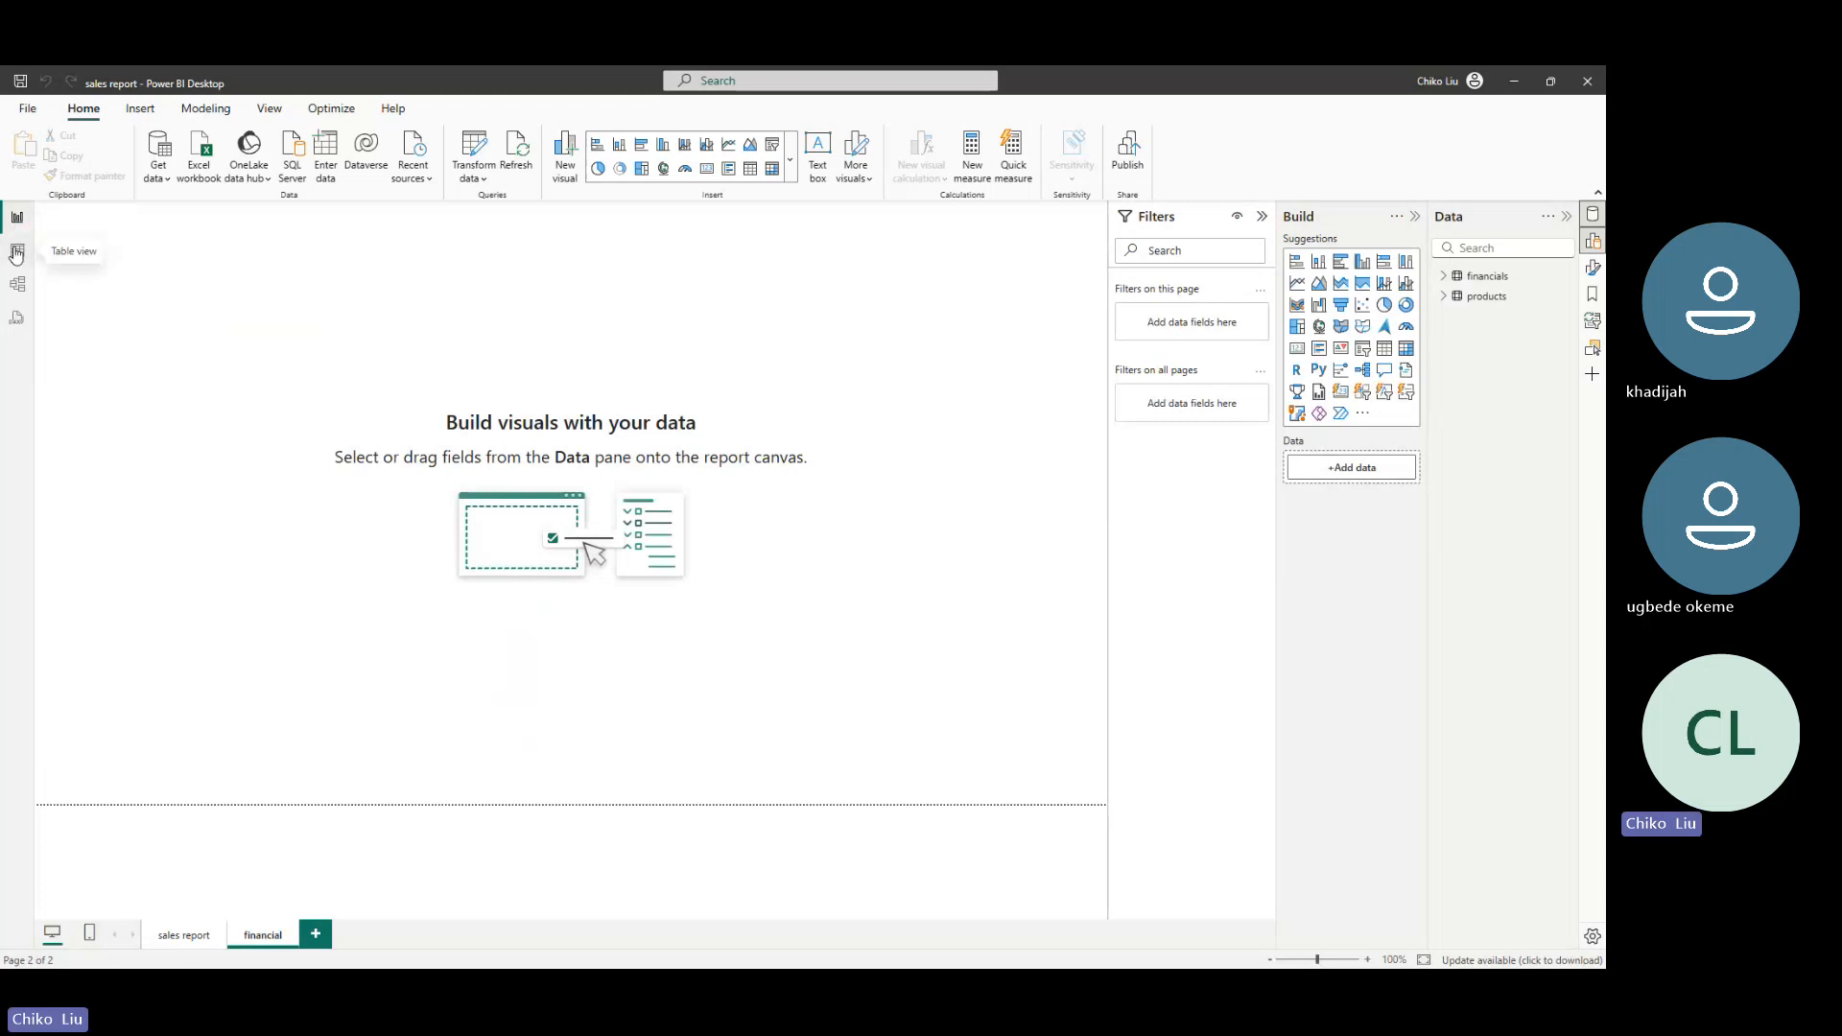
click(16, 253)
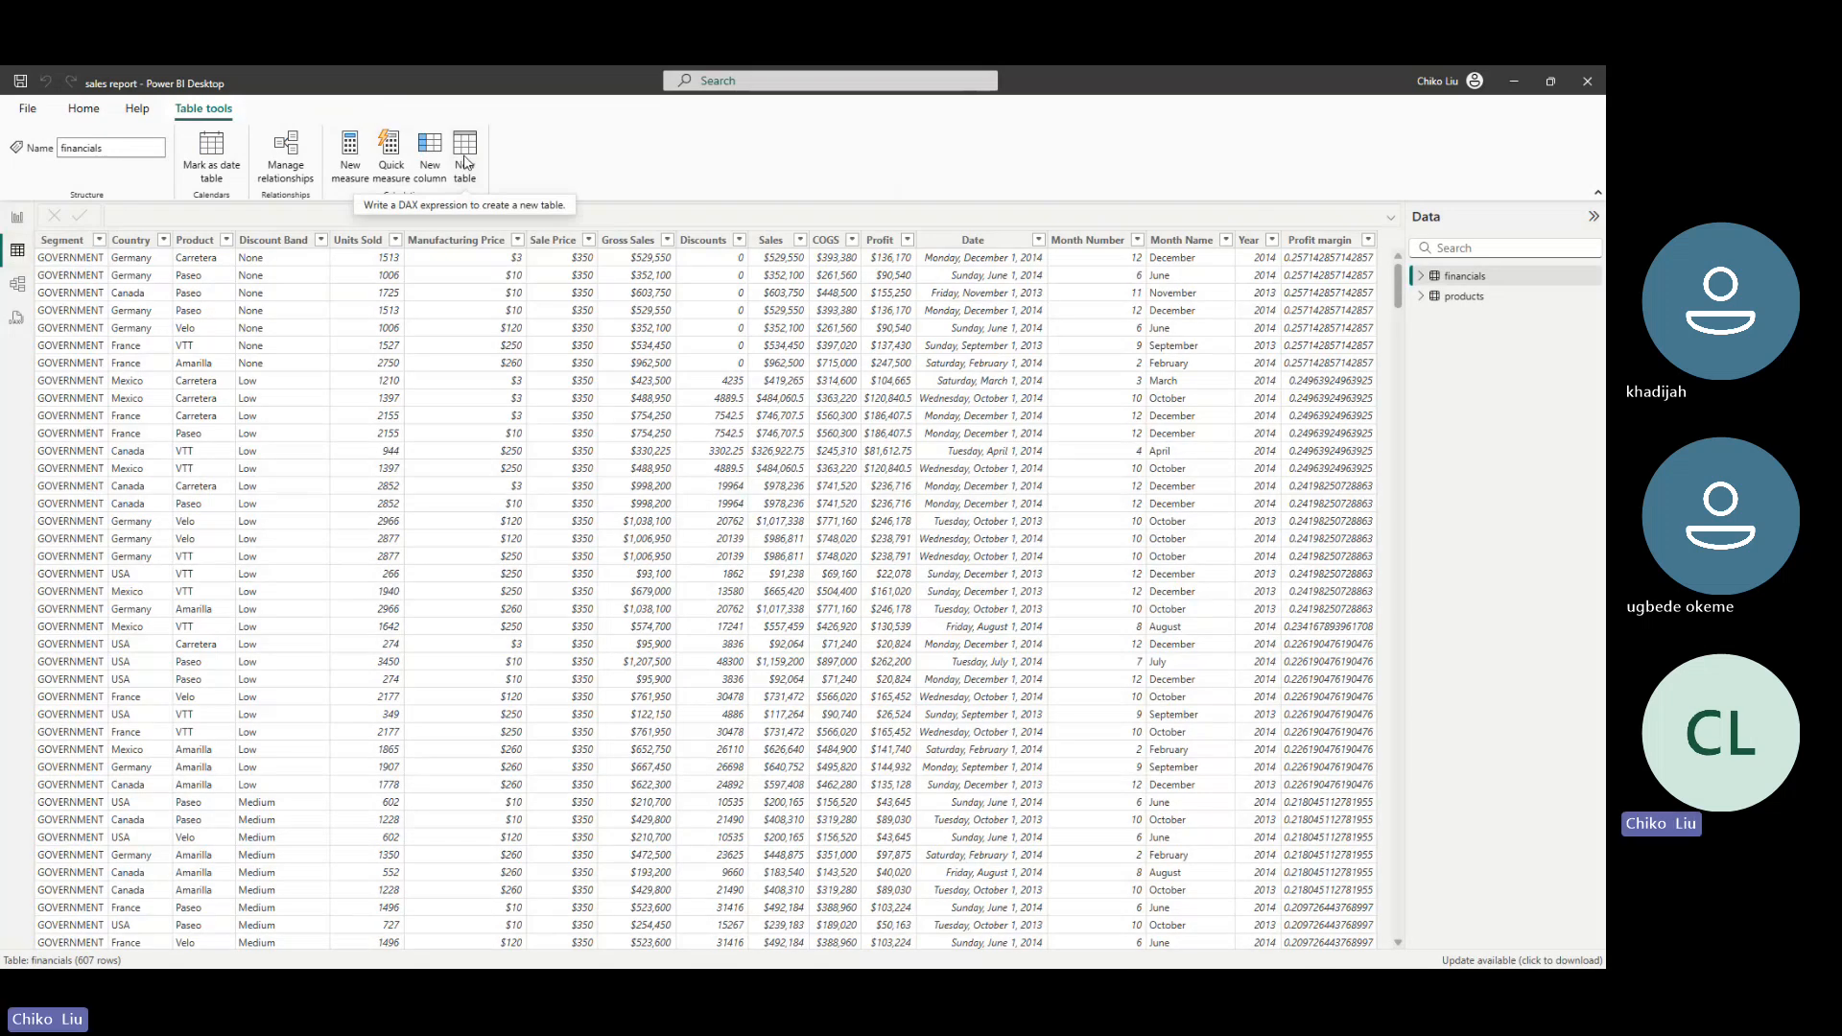
click(464, 161)
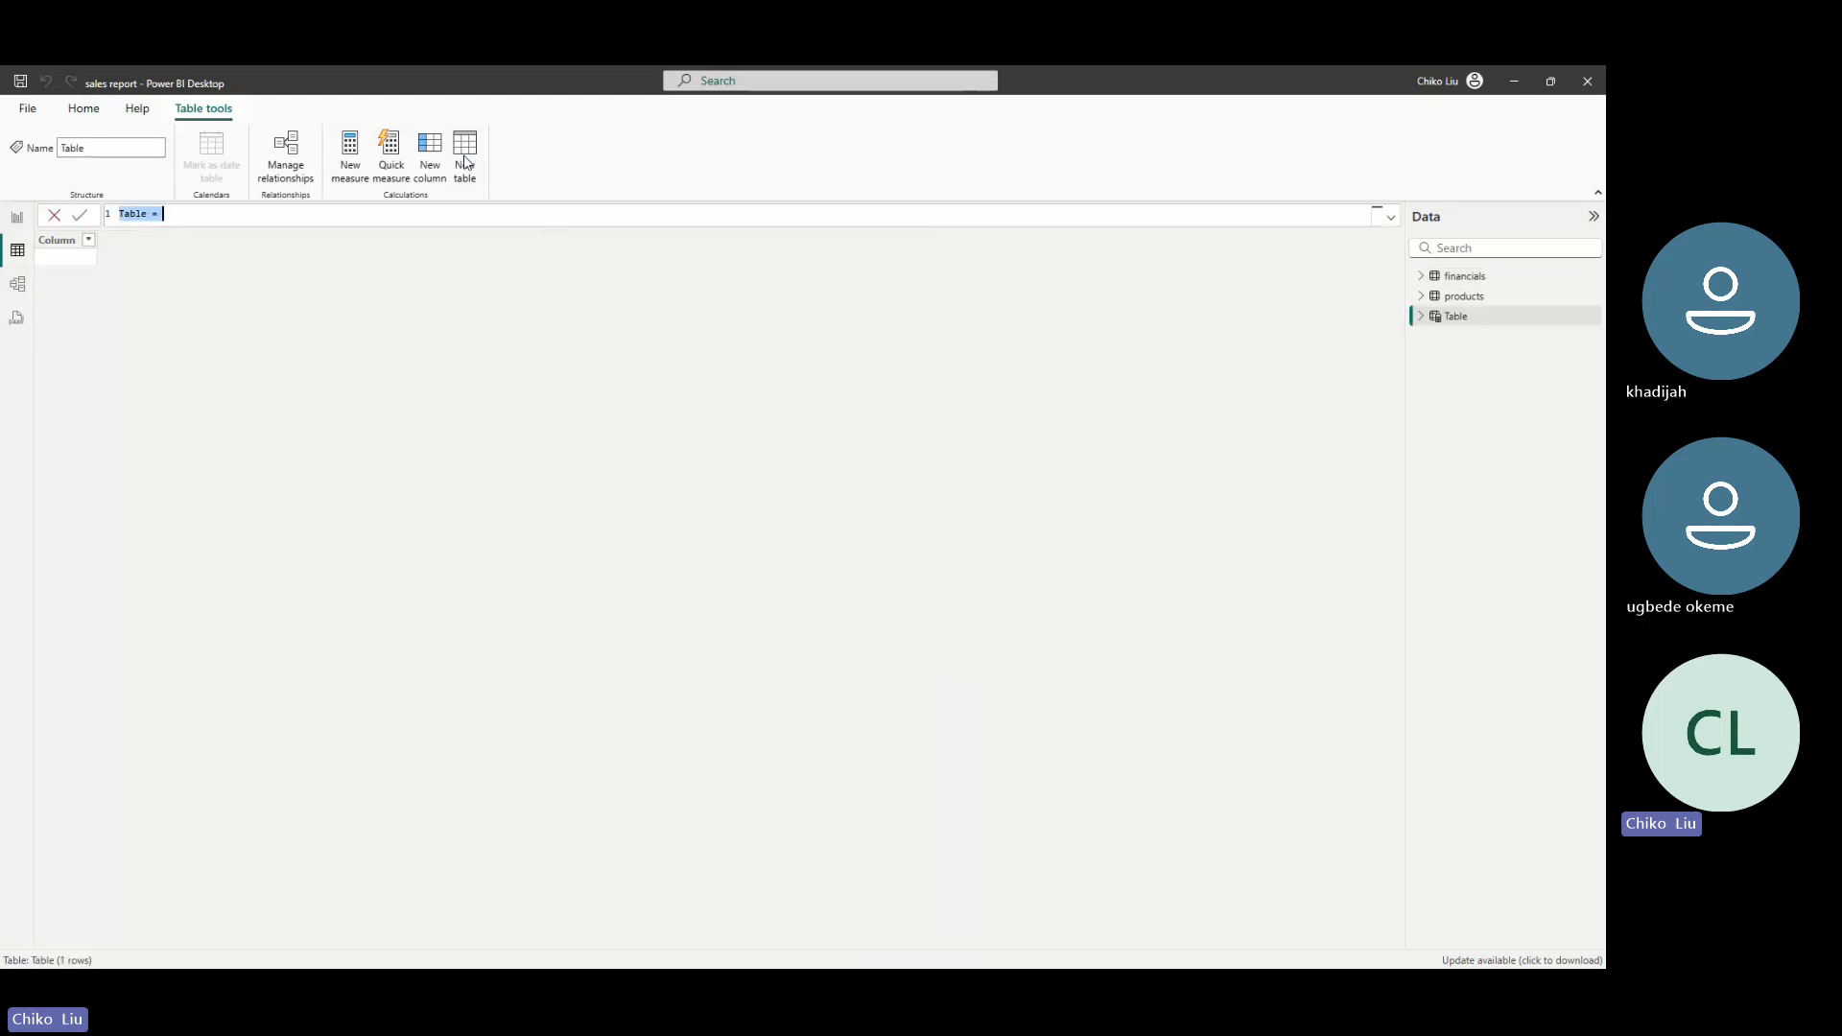
text(Calendar =)
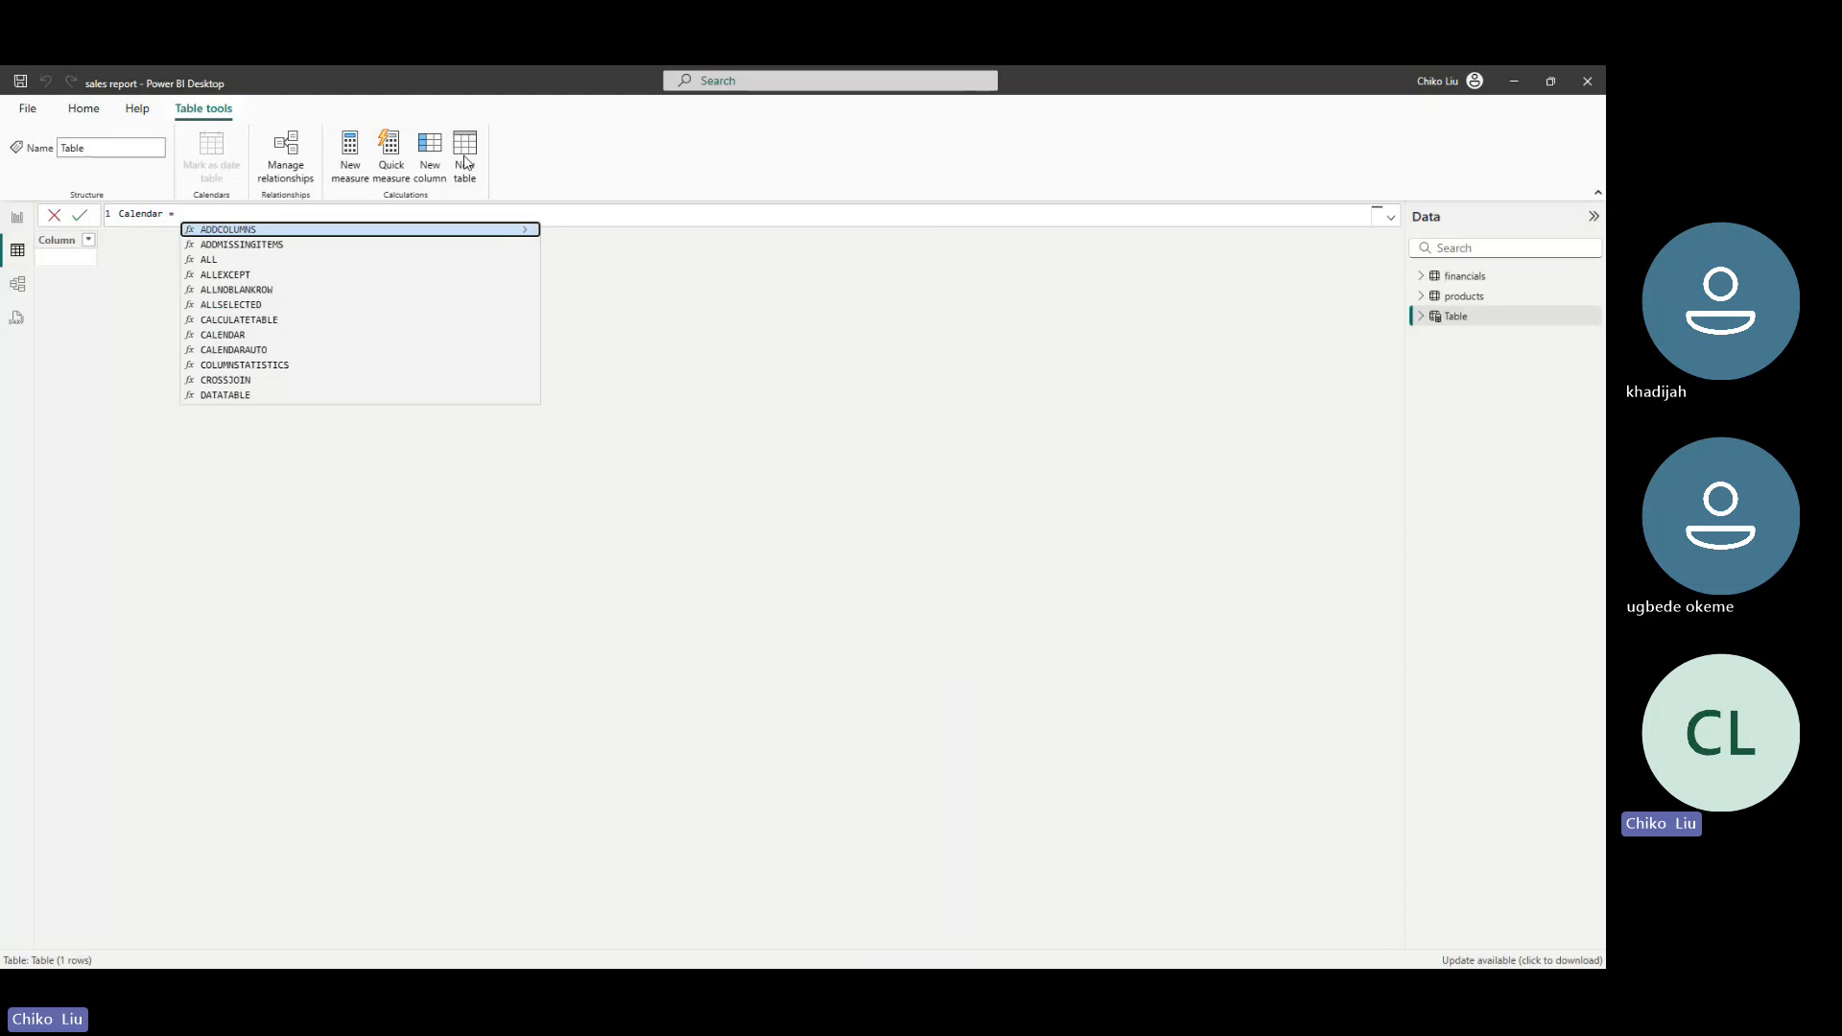
key(ctrl+a)
key(ctrl+c)
key(BackSpace)
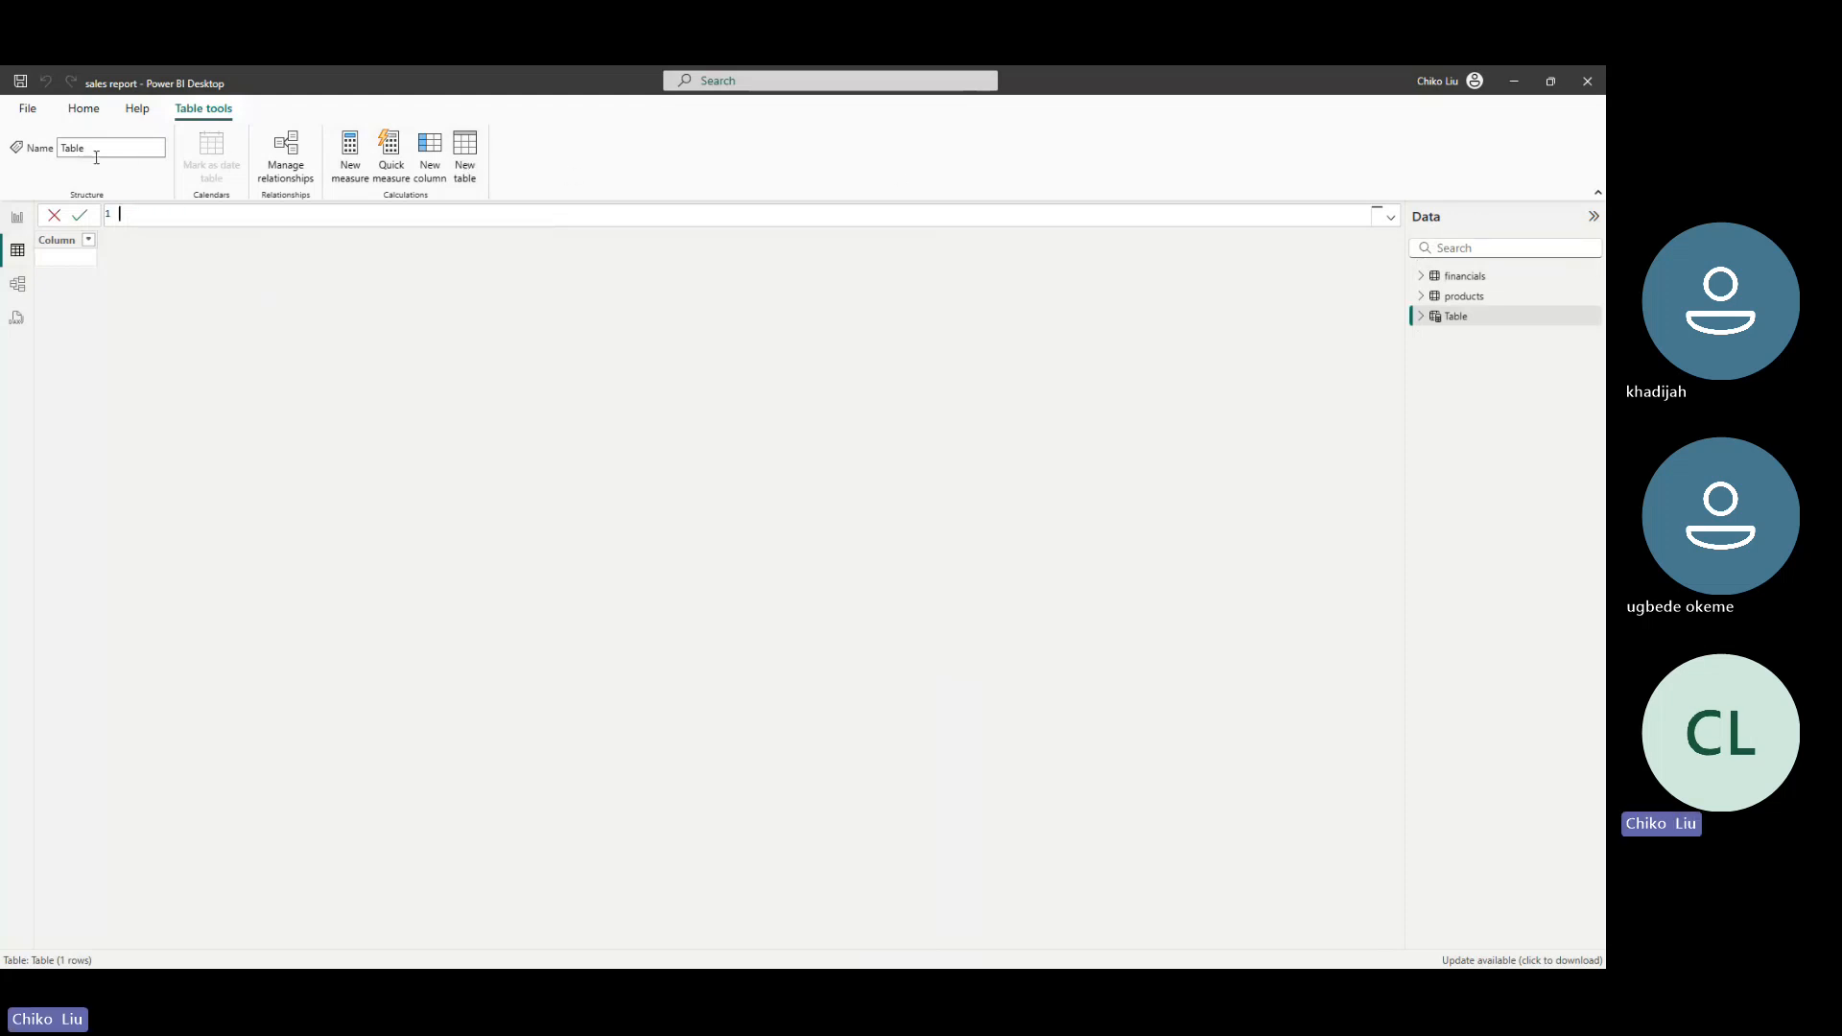
click(17, 250)
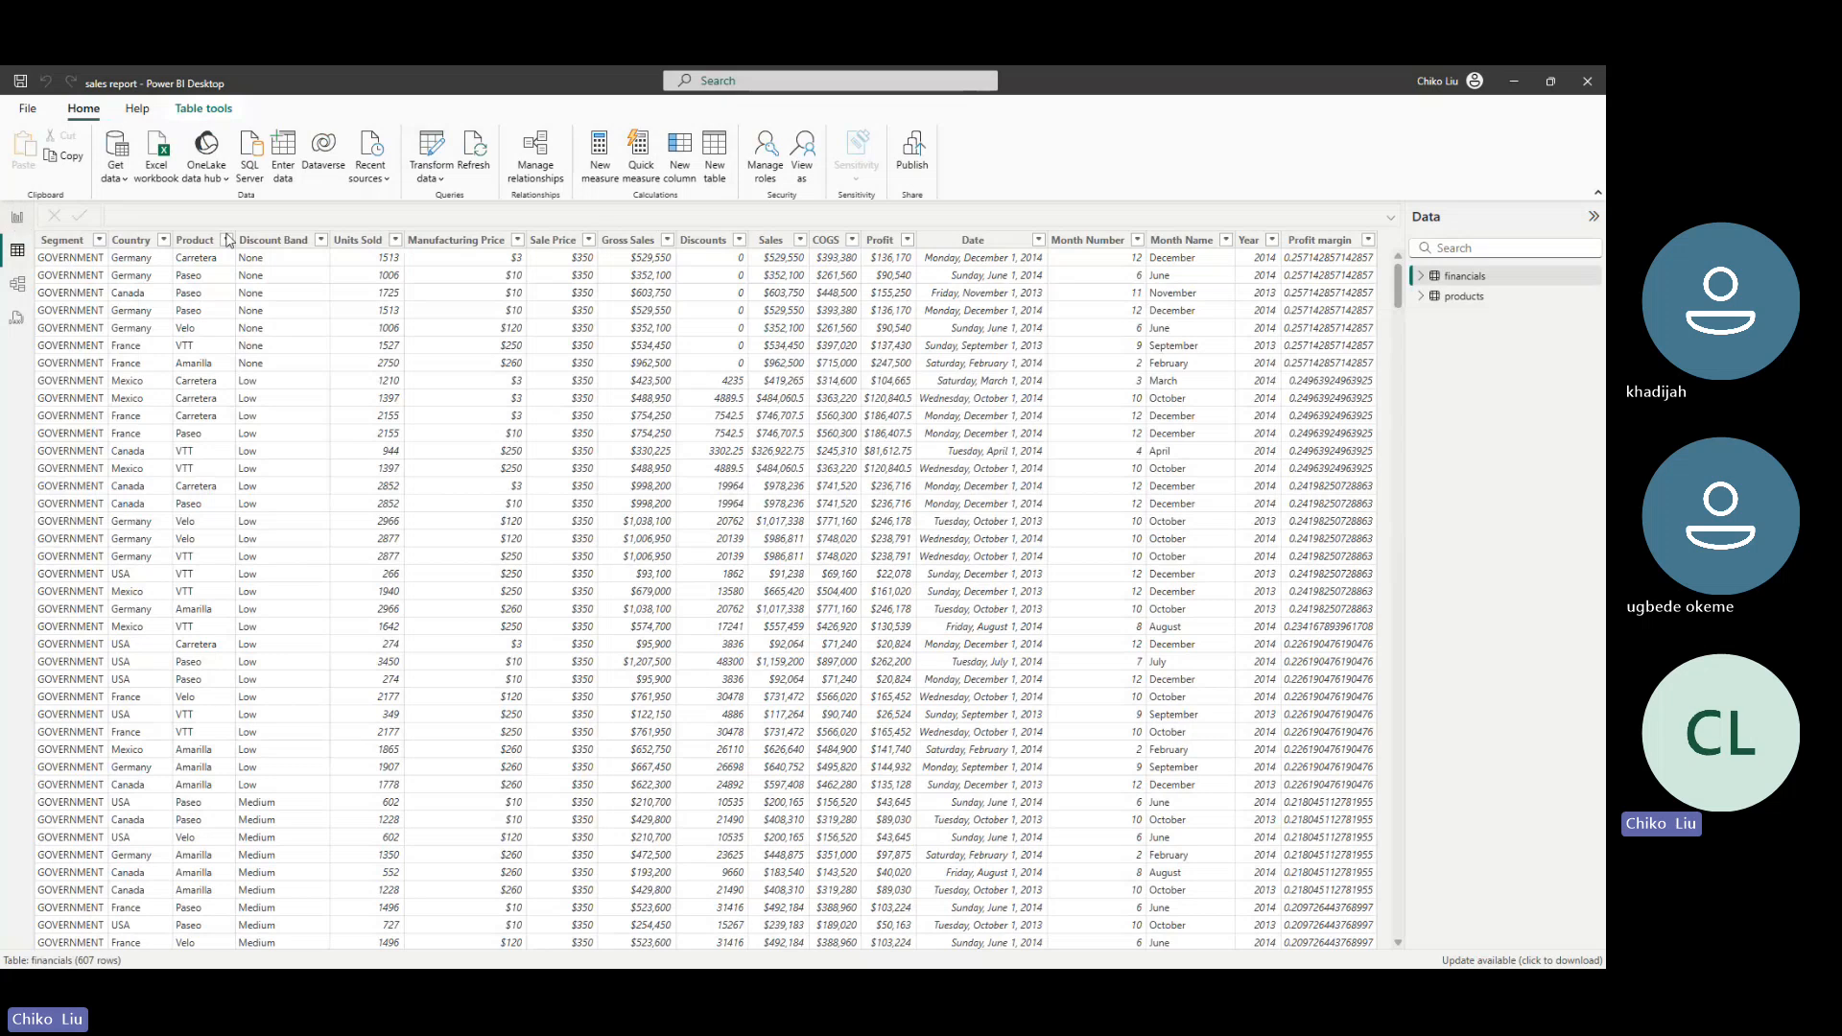
Start a new calculated table named Calendar using the CALENDAR function with start date DATE(2013,01,01)
click(721, 153)
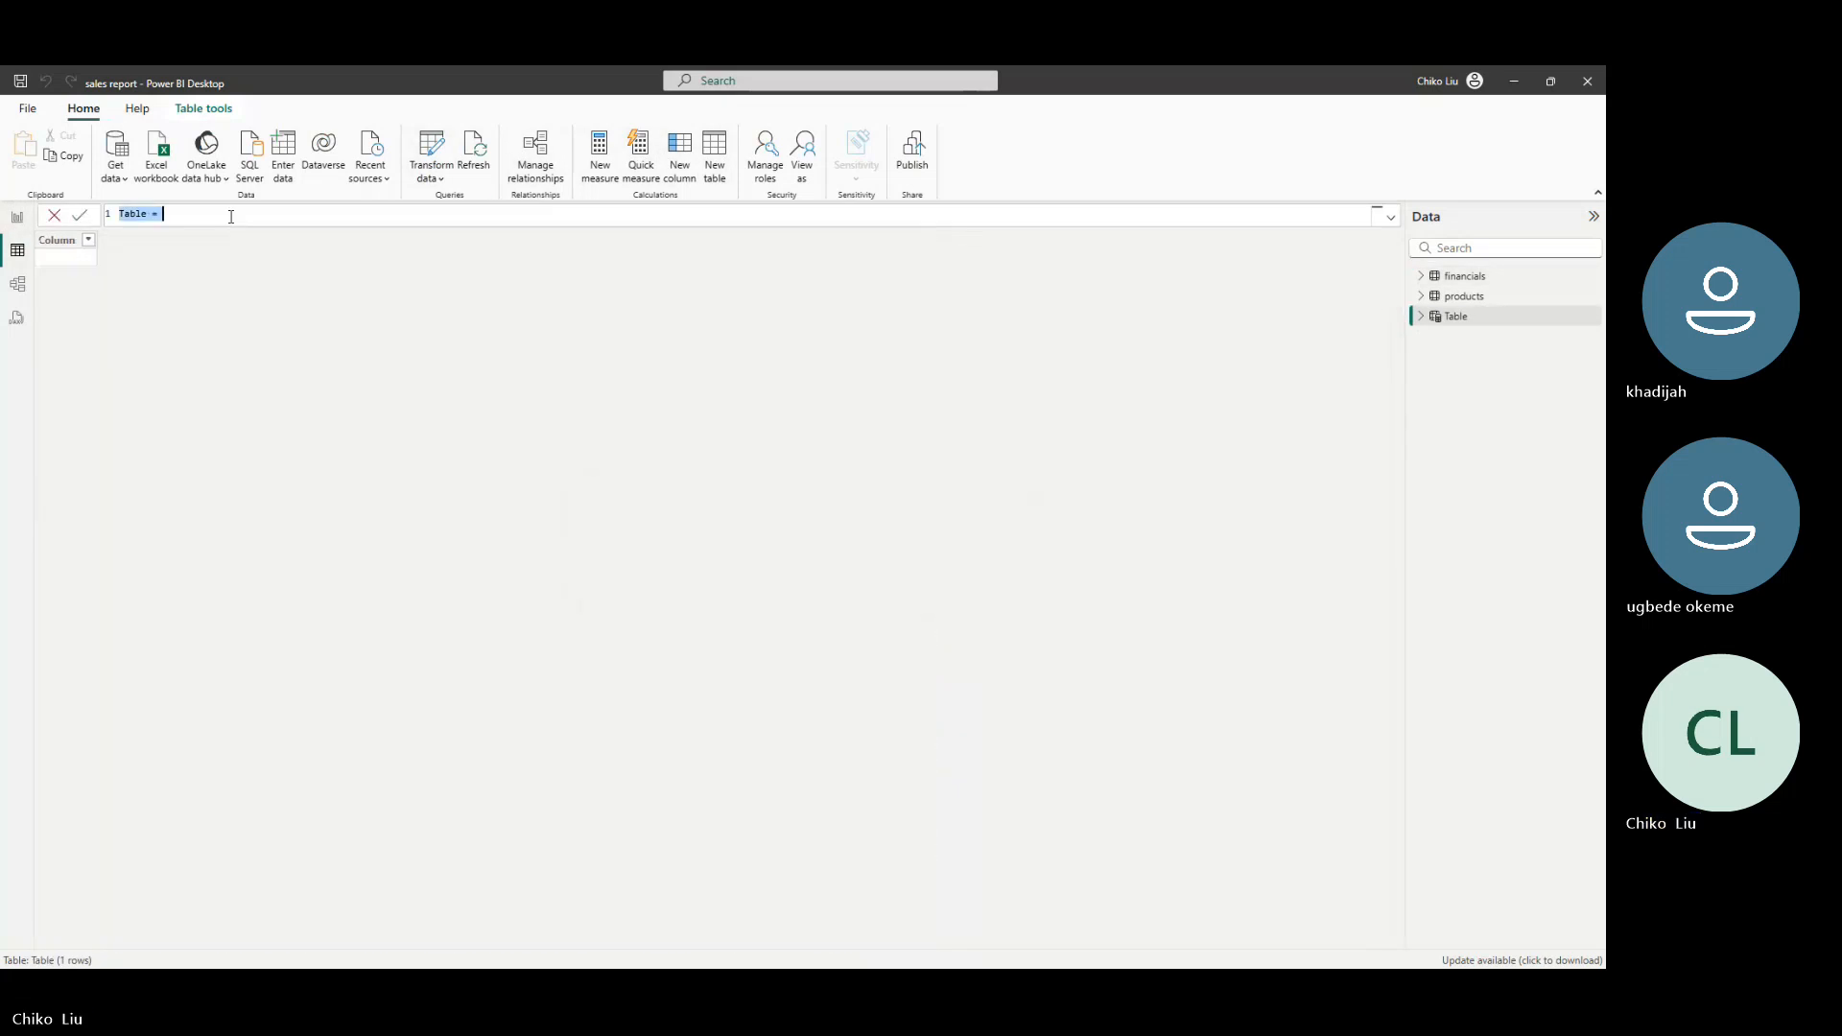
key(ctrl+v)
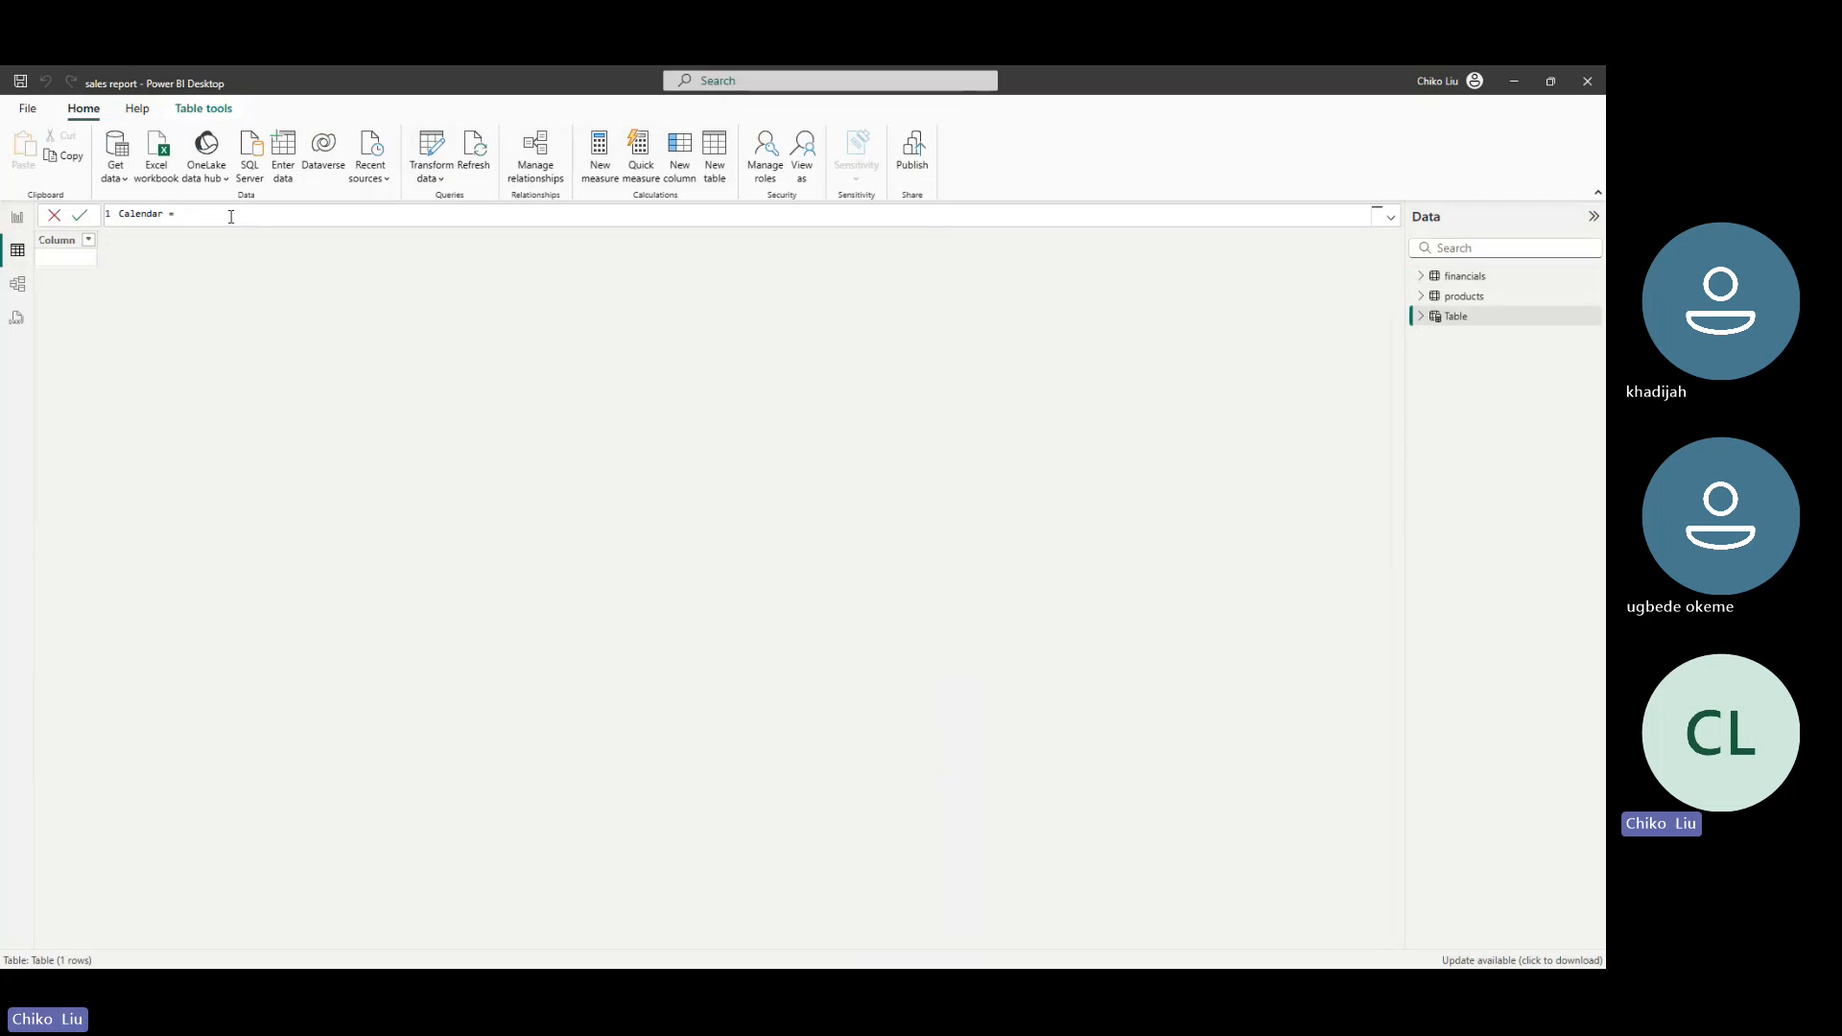
text(CAL)
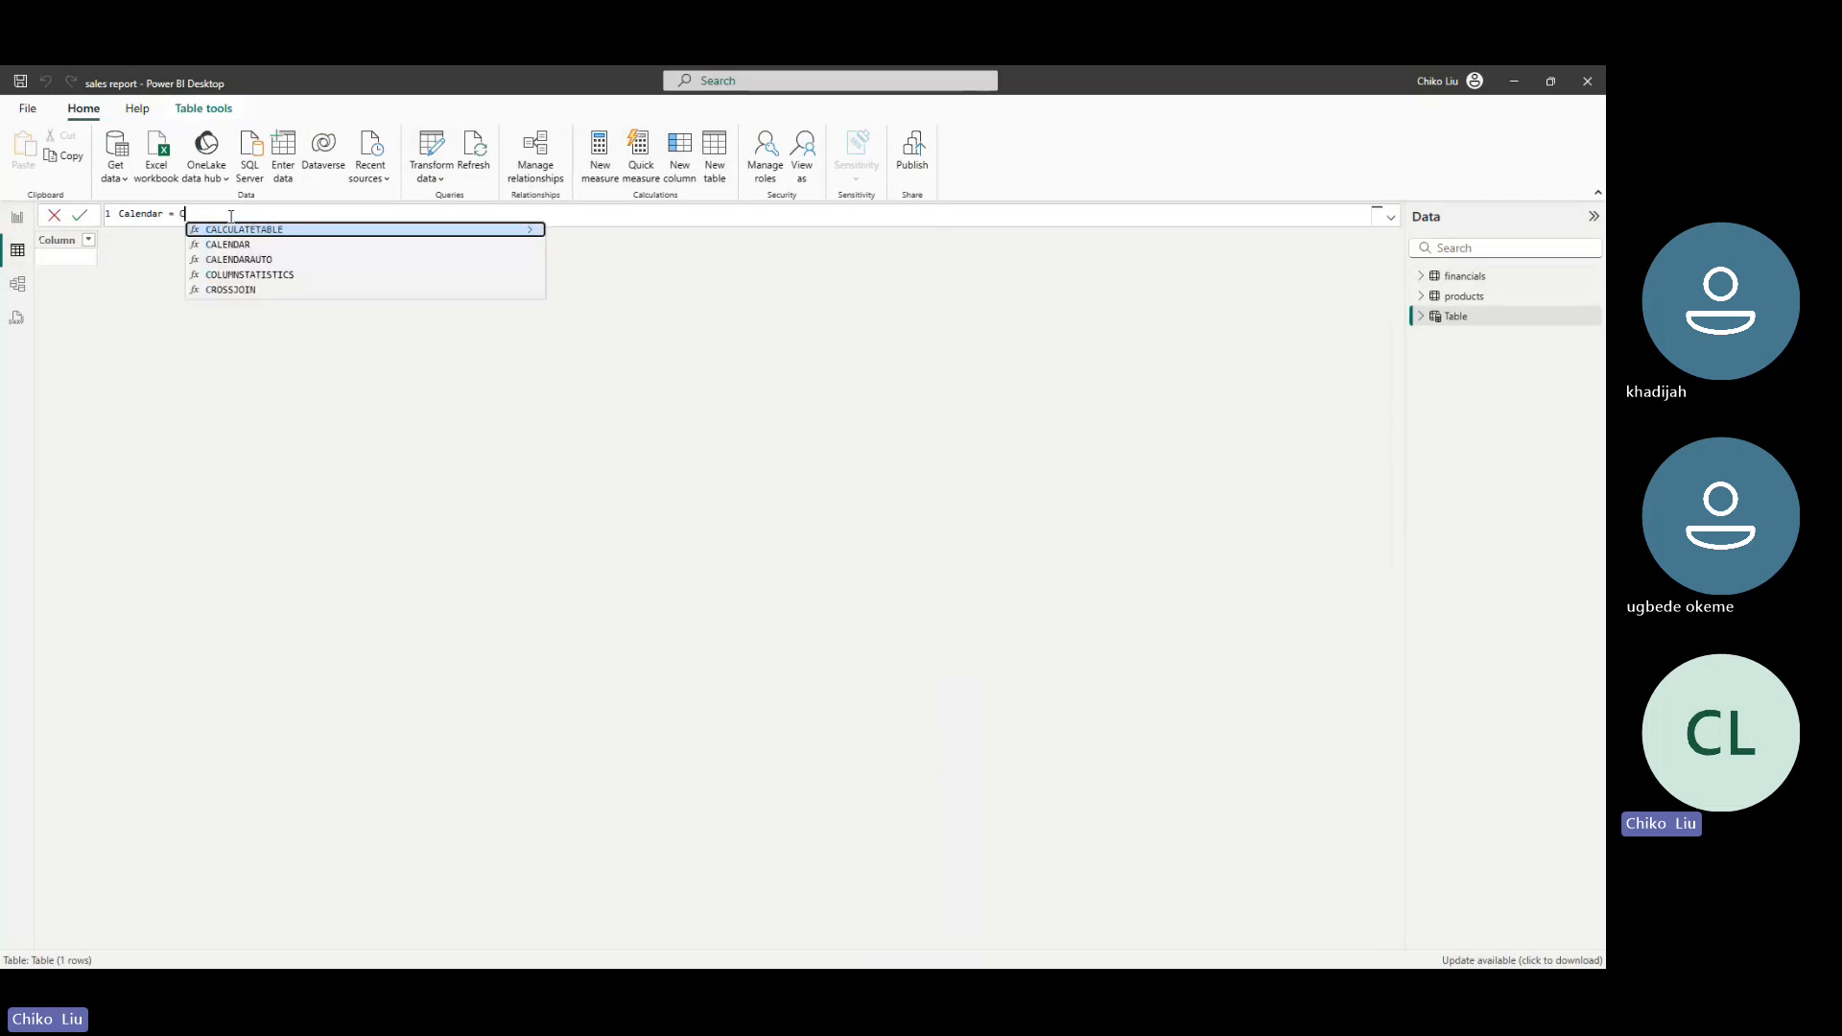
text(E)
key(Tab)
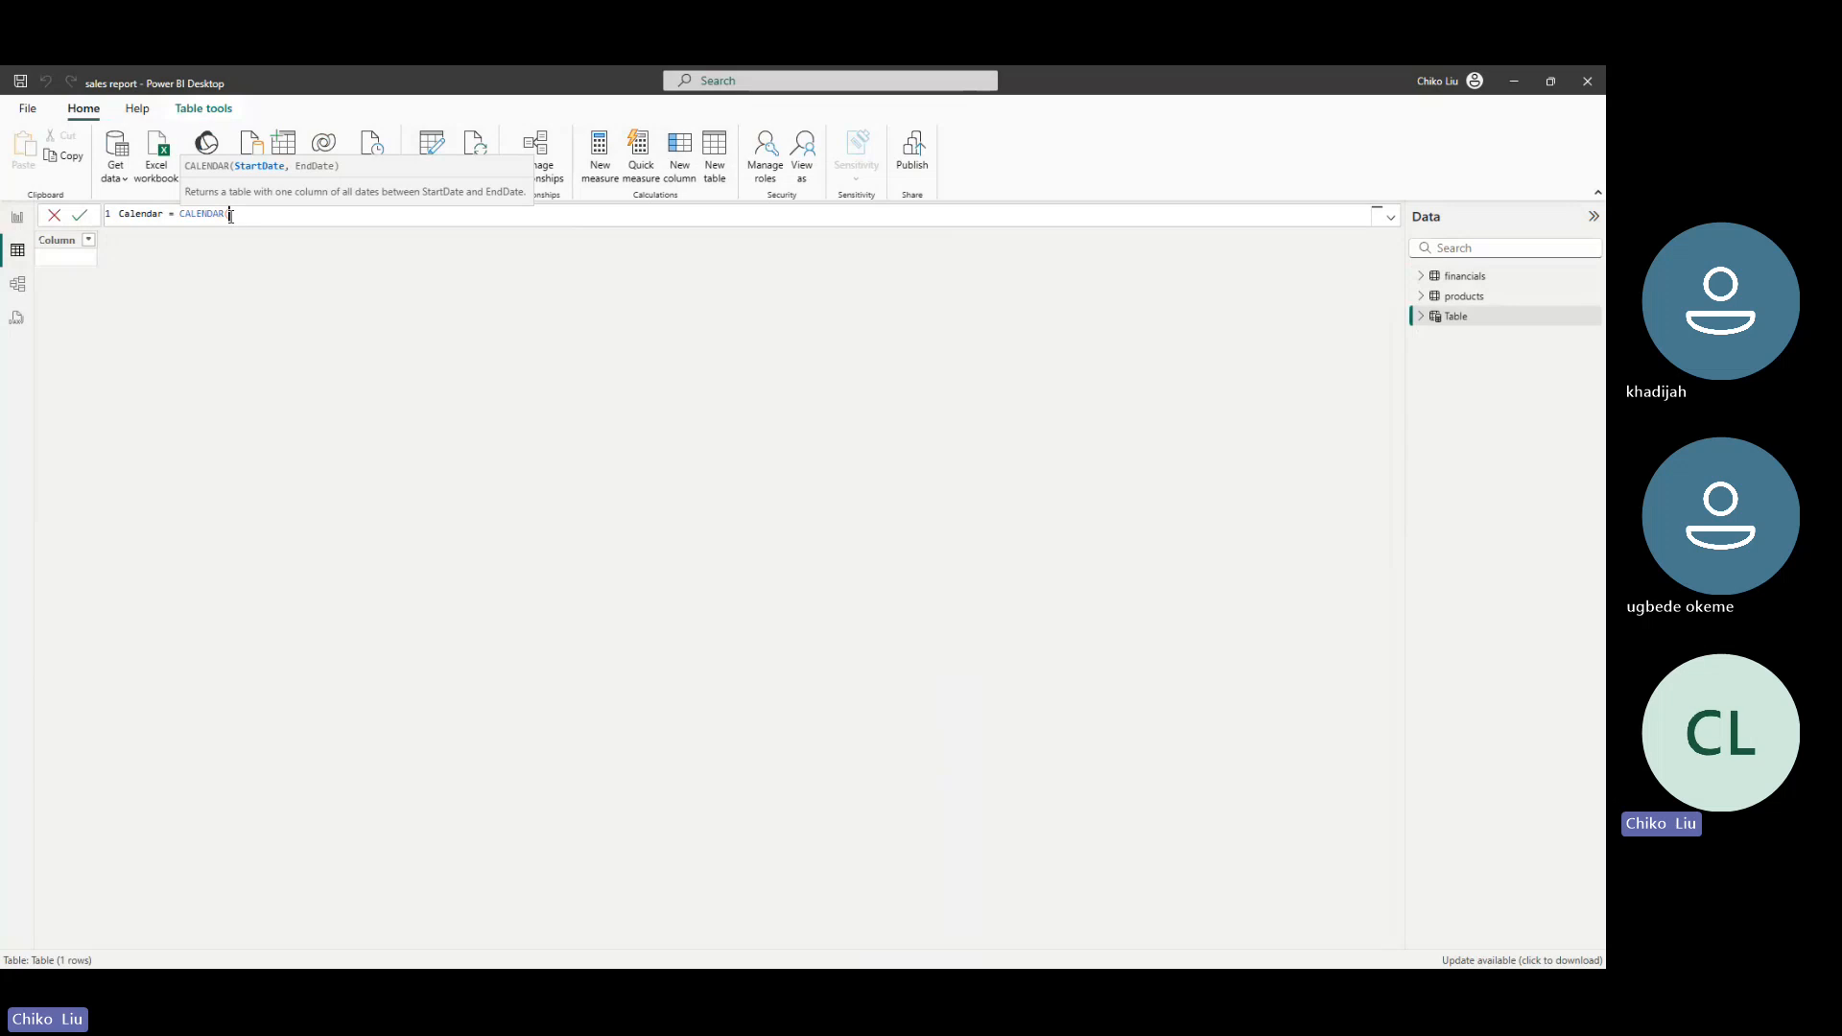
text(DATE()
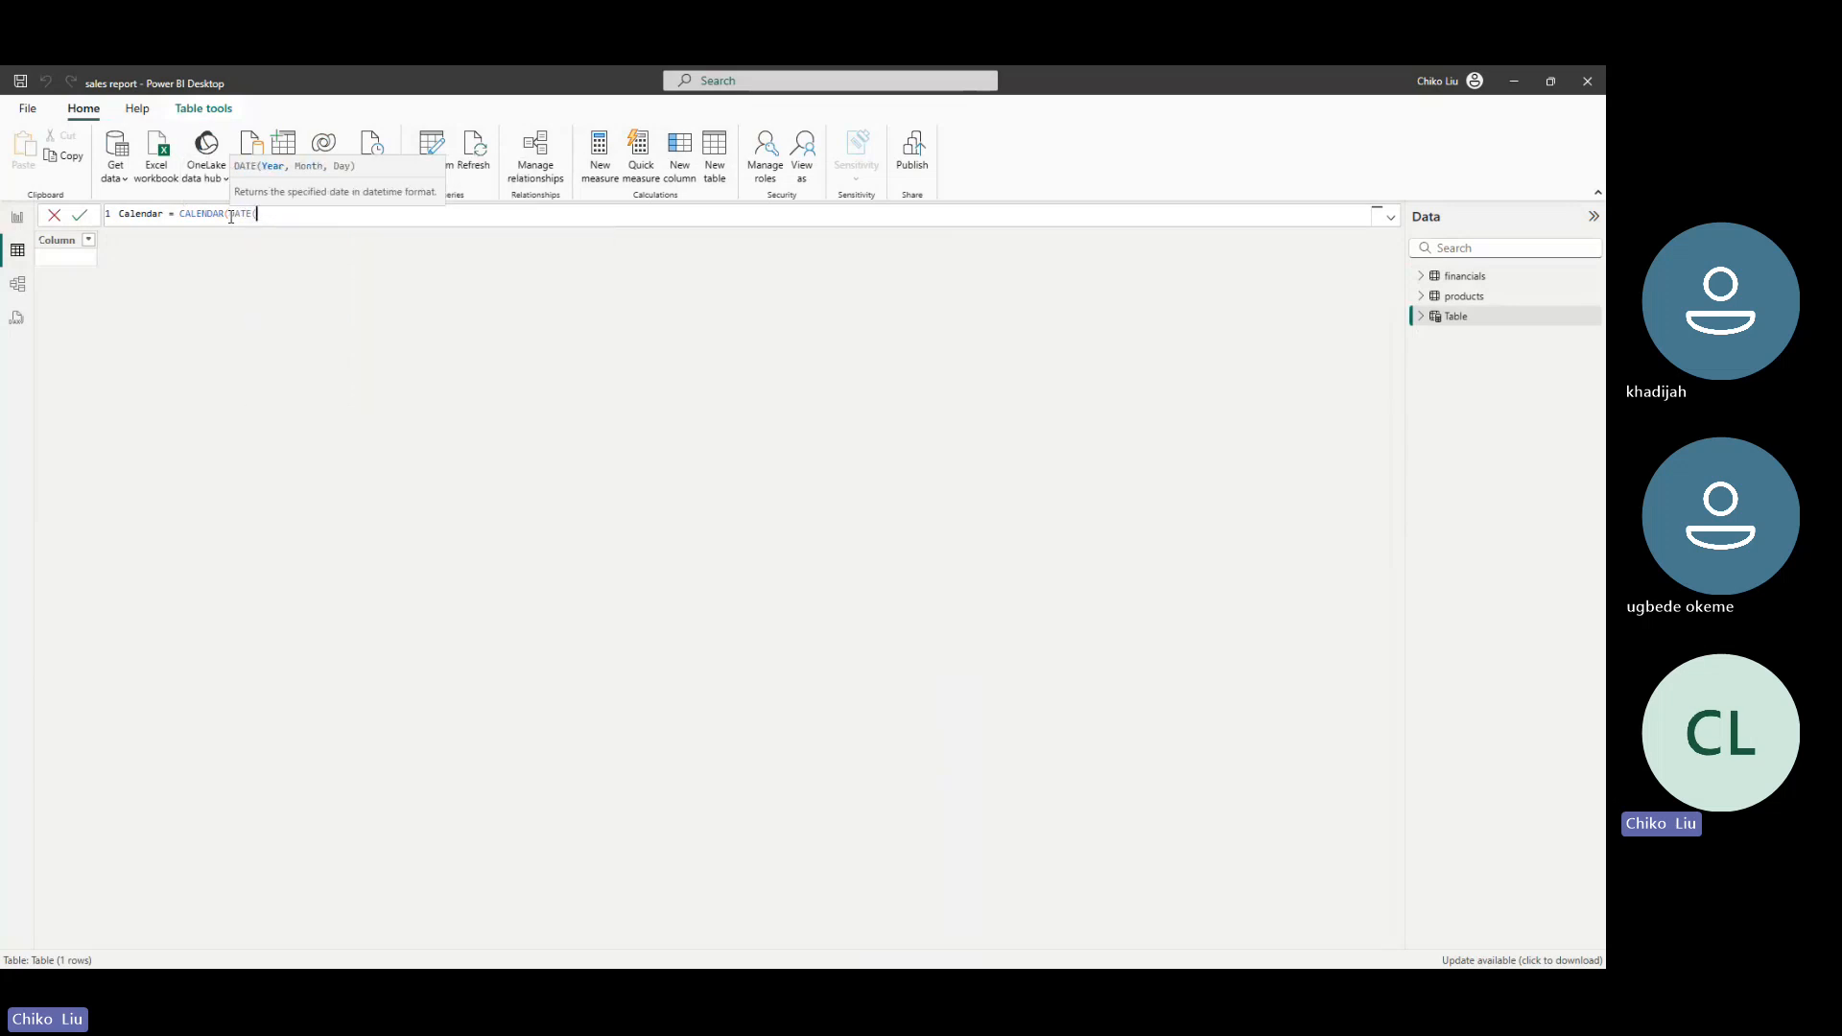
text(201)
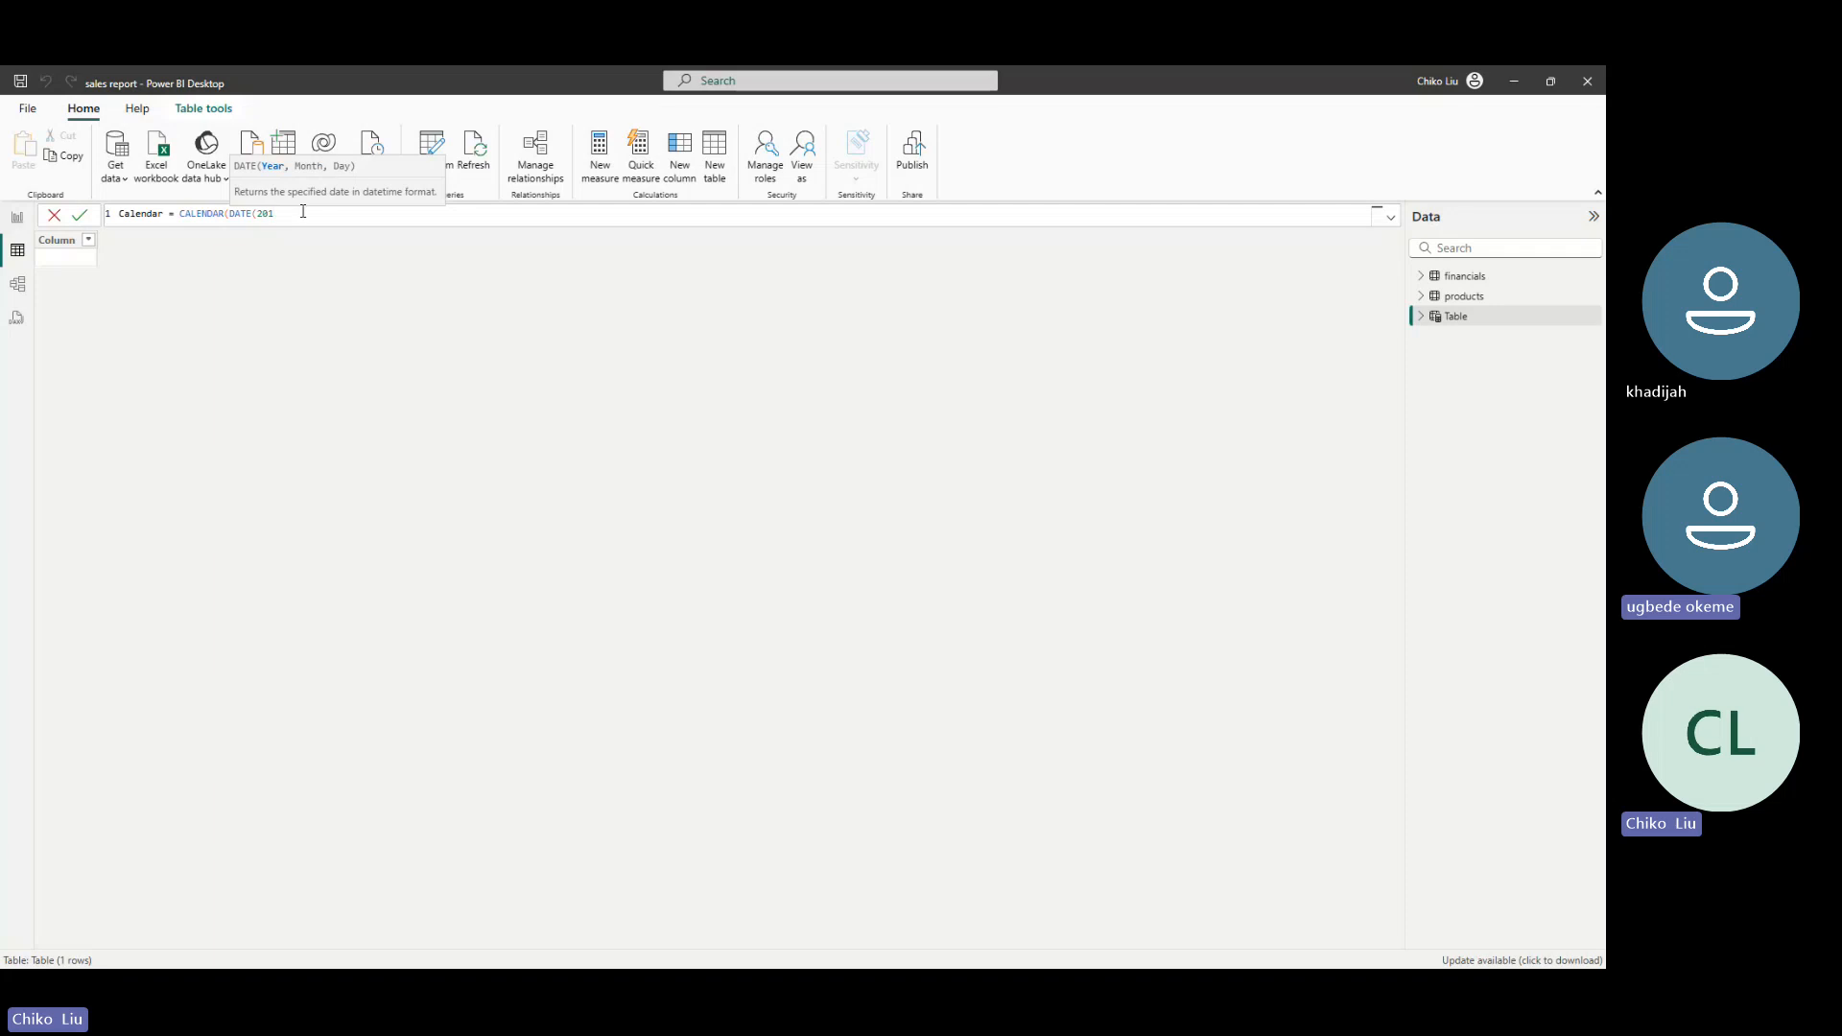
text(3)
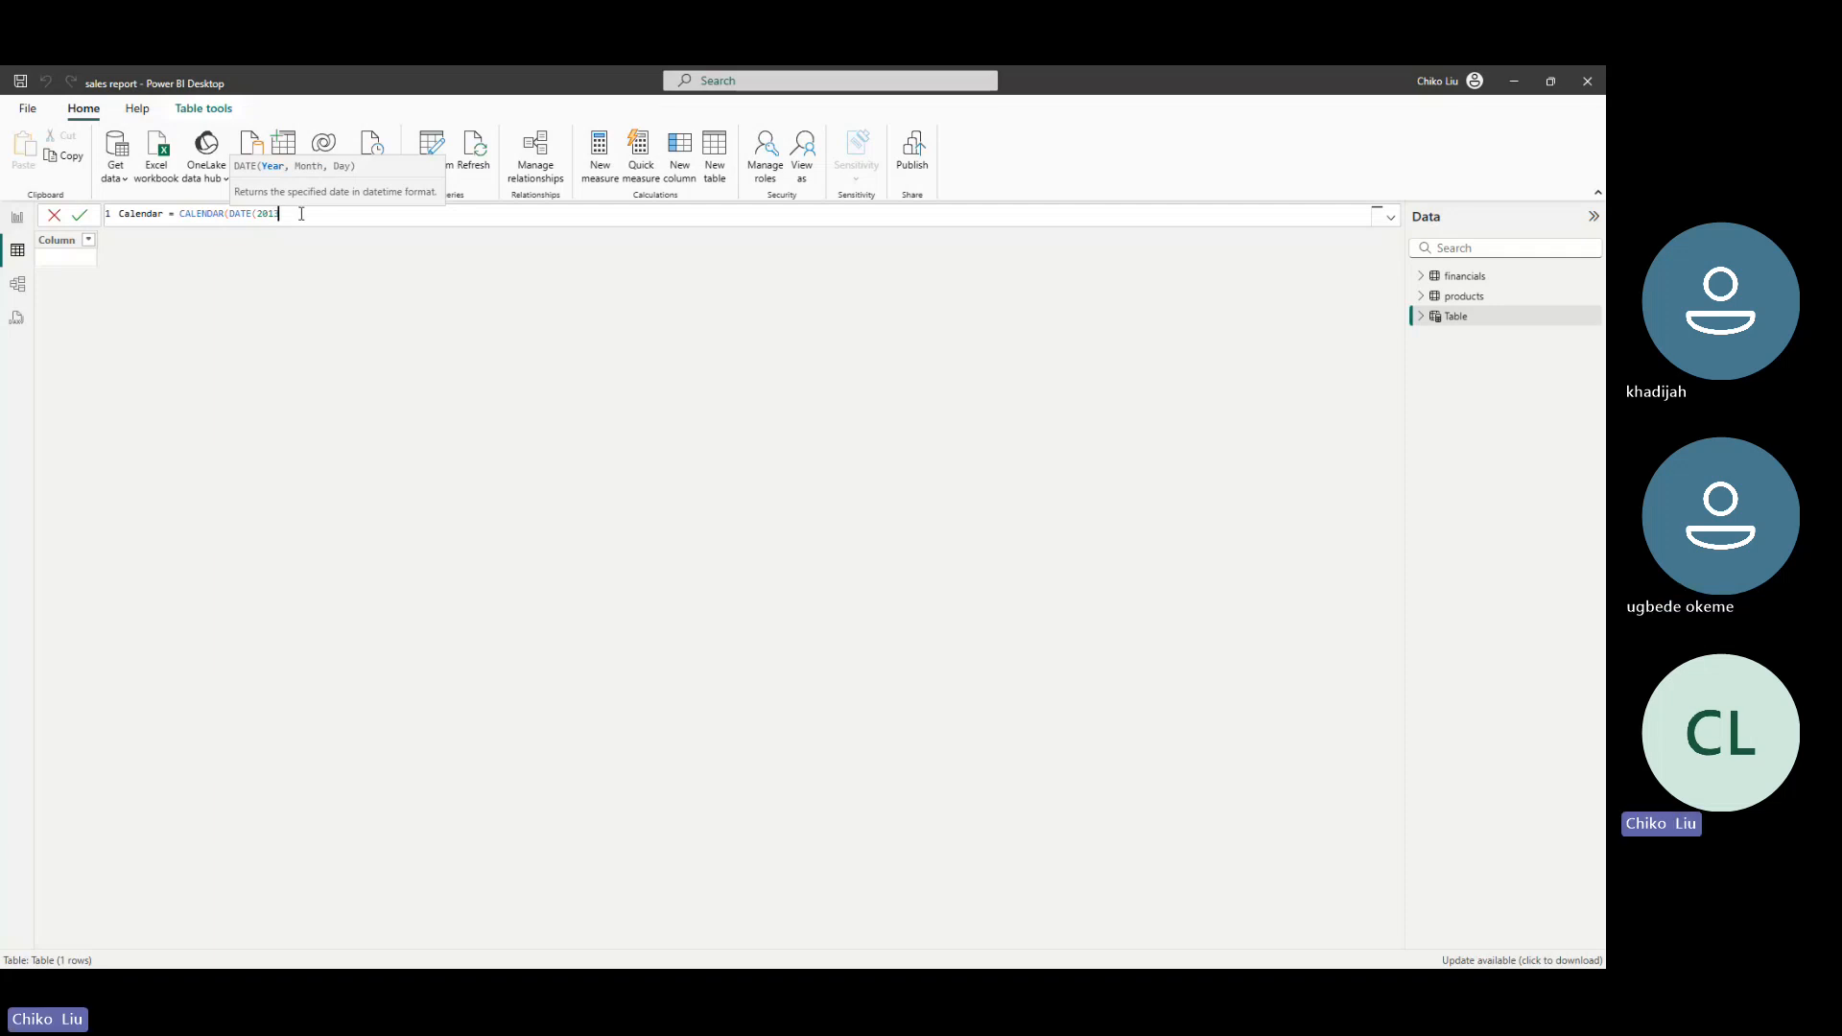
text(,01,01),)
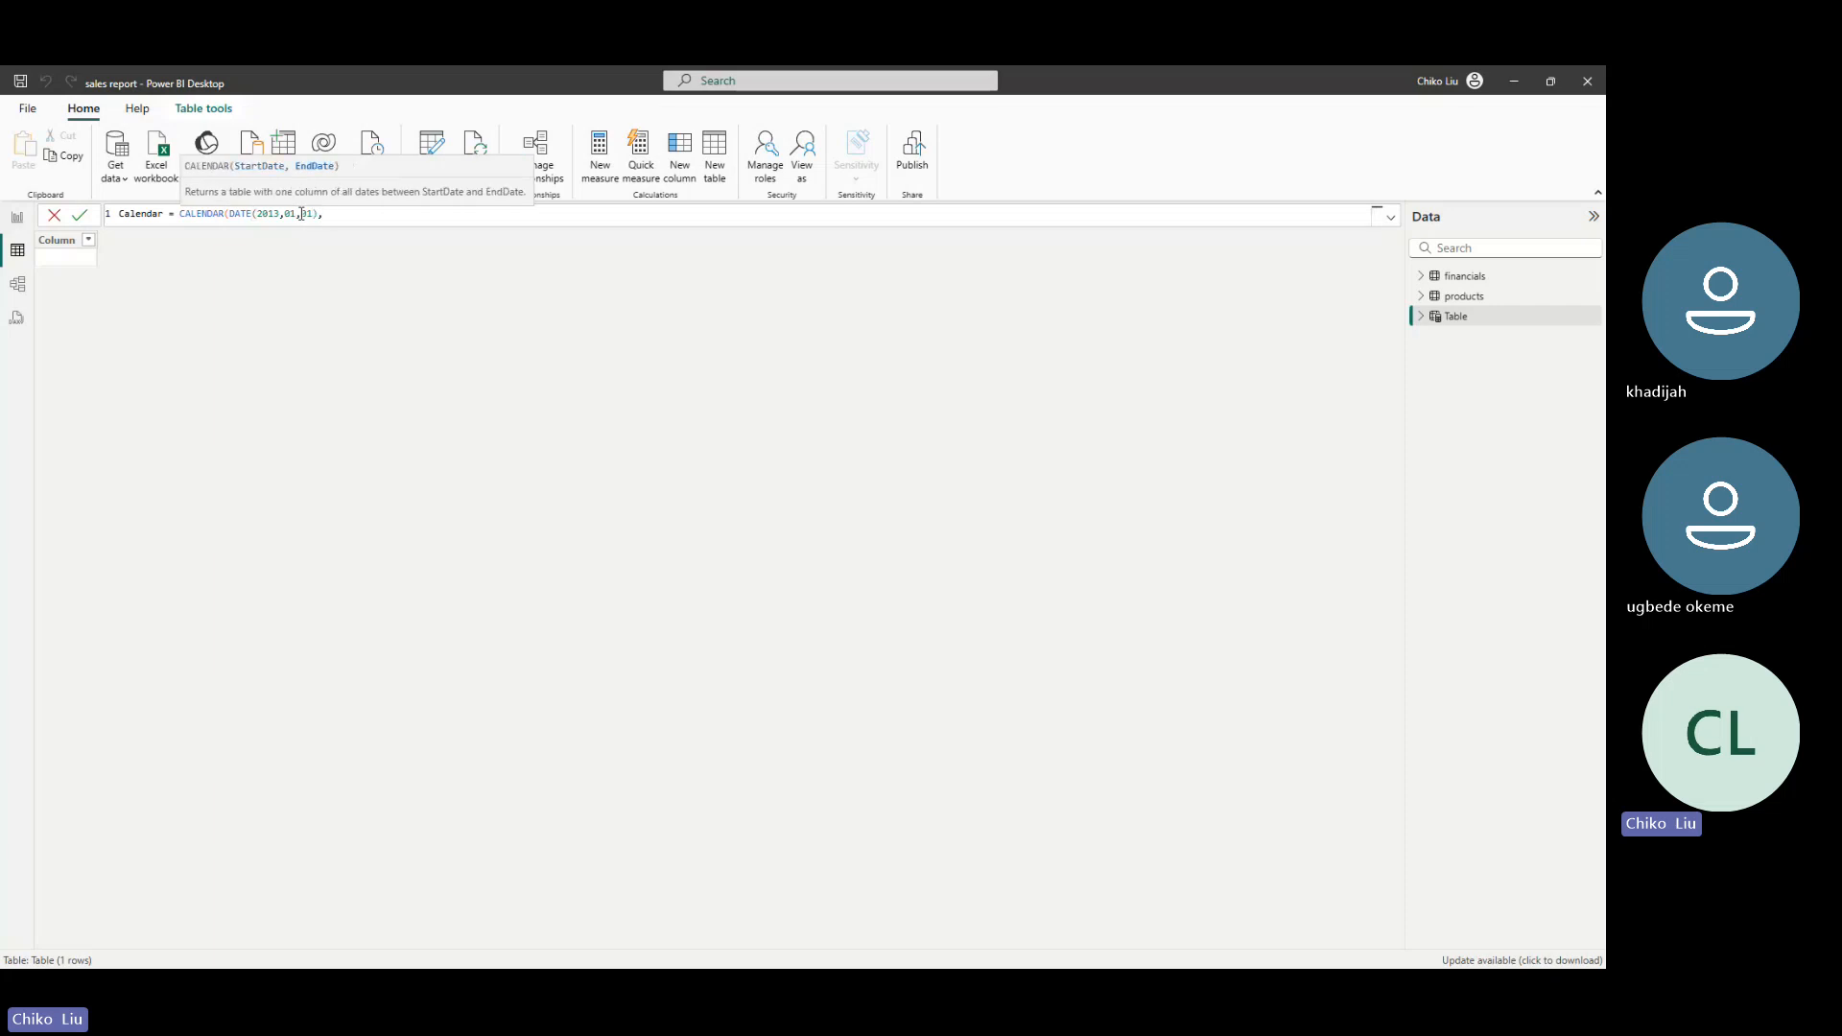
Complete the Calendar table formula with end date DATE(2014,12,31) and commit it
text(ate)
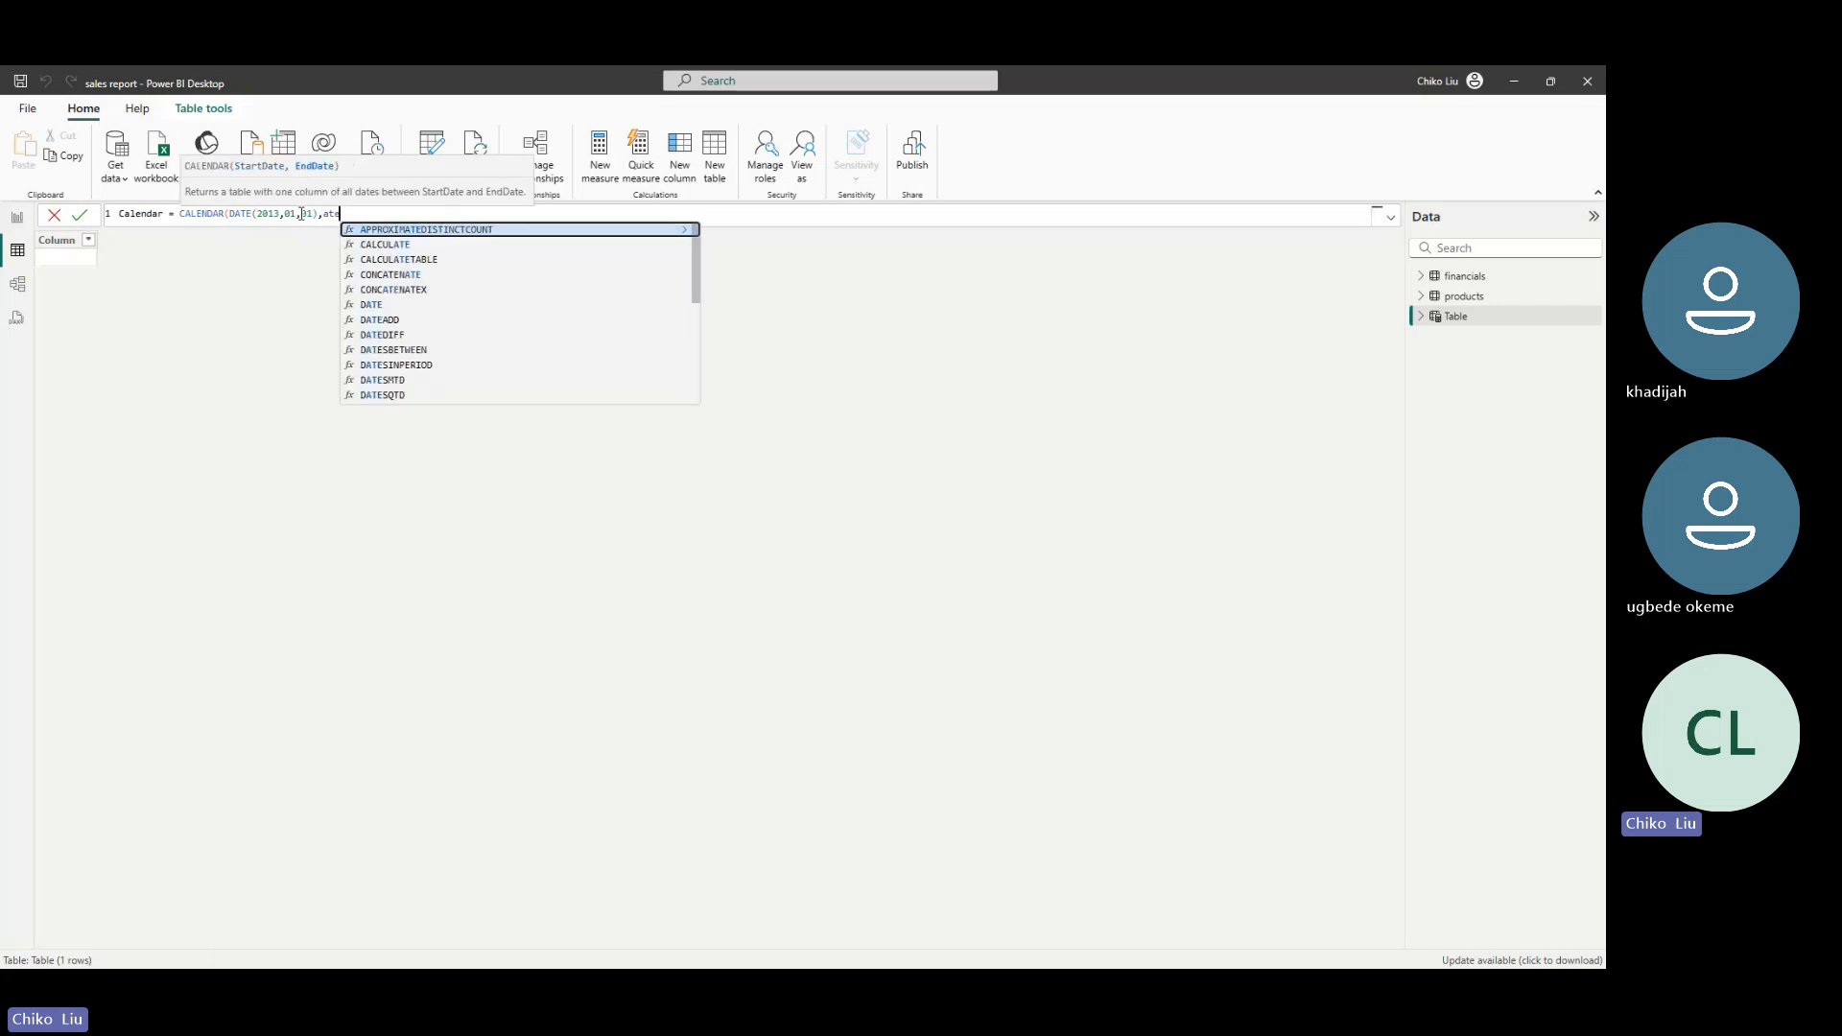
key(BackSpace)
key(BackSpace)
key(BackSpace)
text(da)
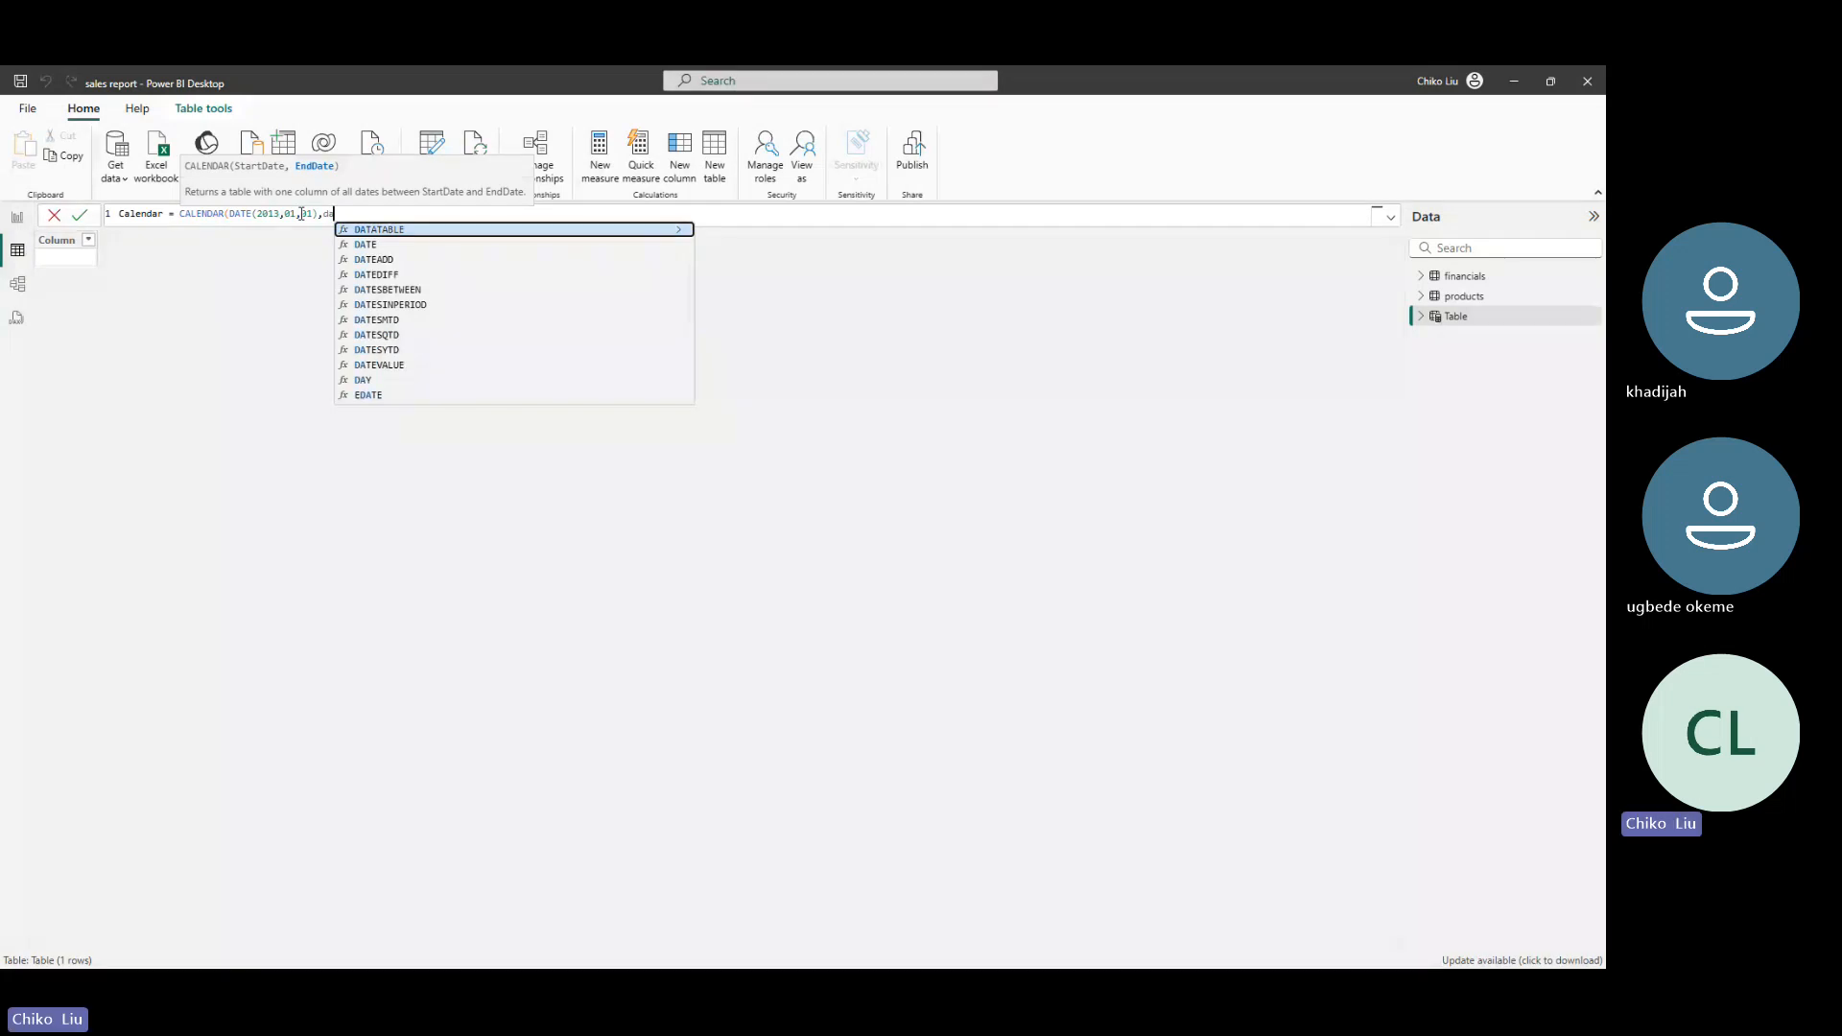
text(te(201)
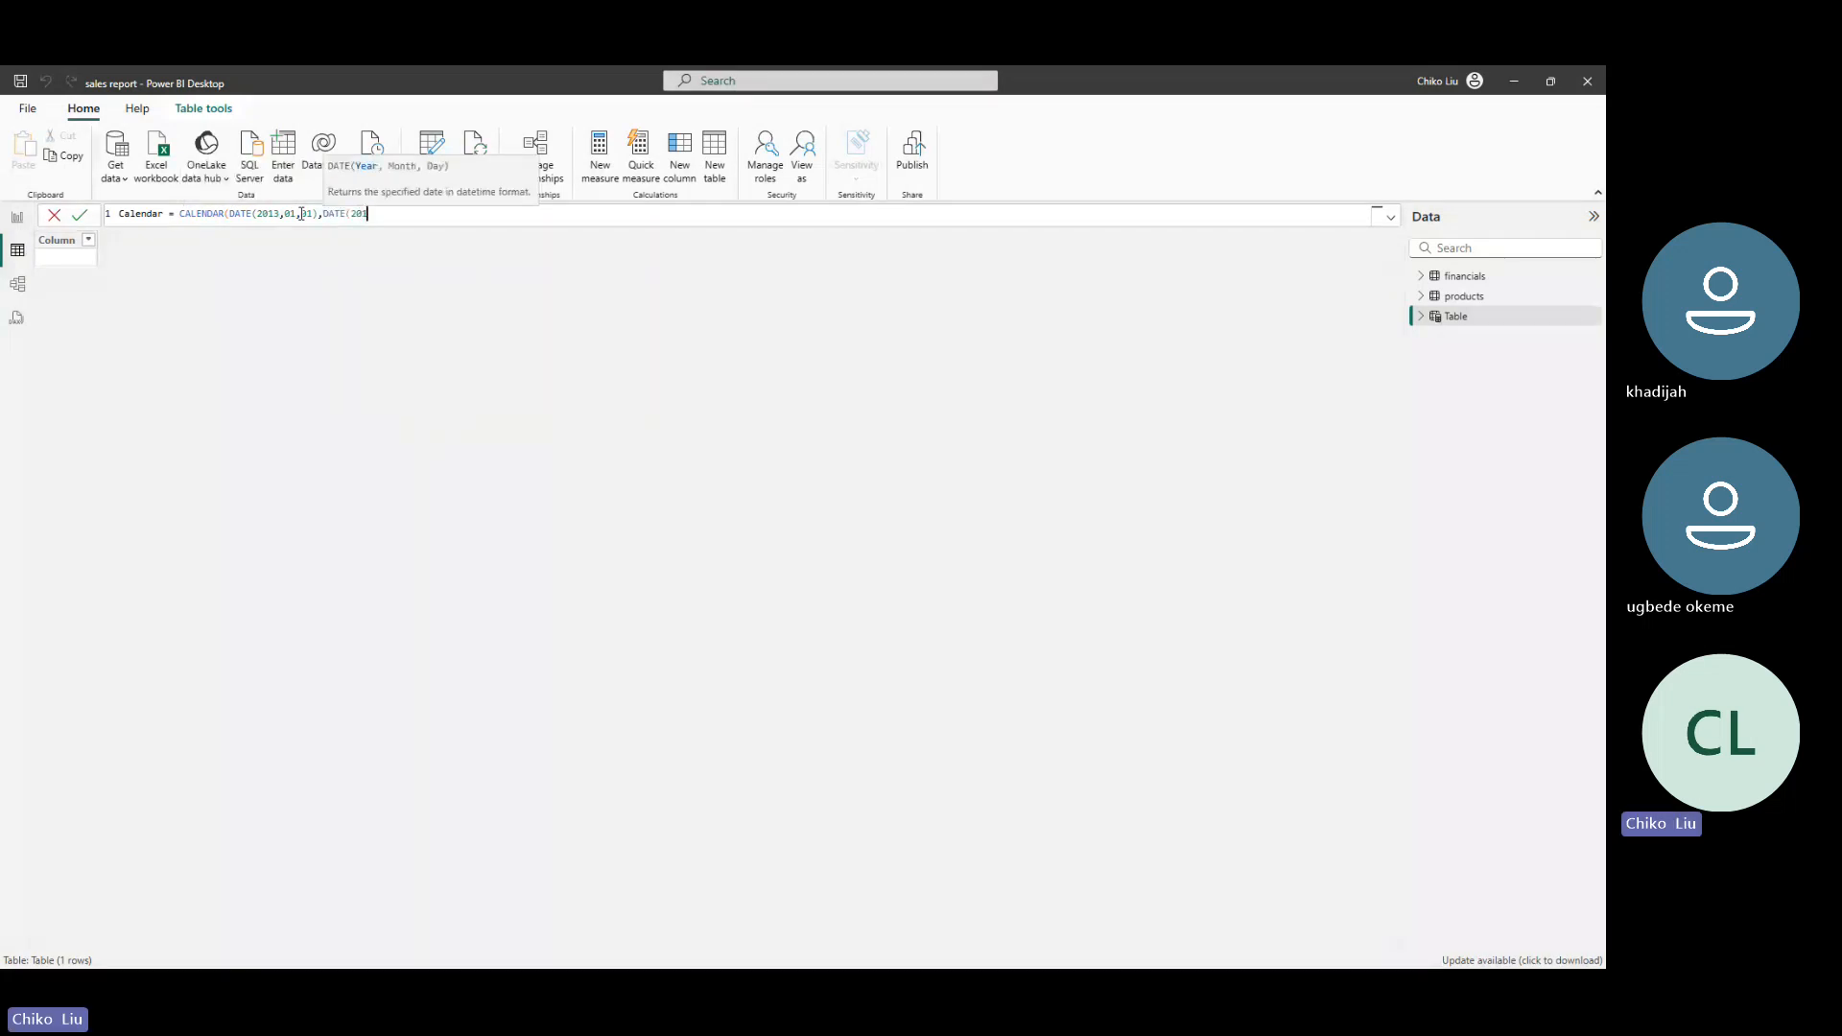
text(4,12,31)))
key(Return)
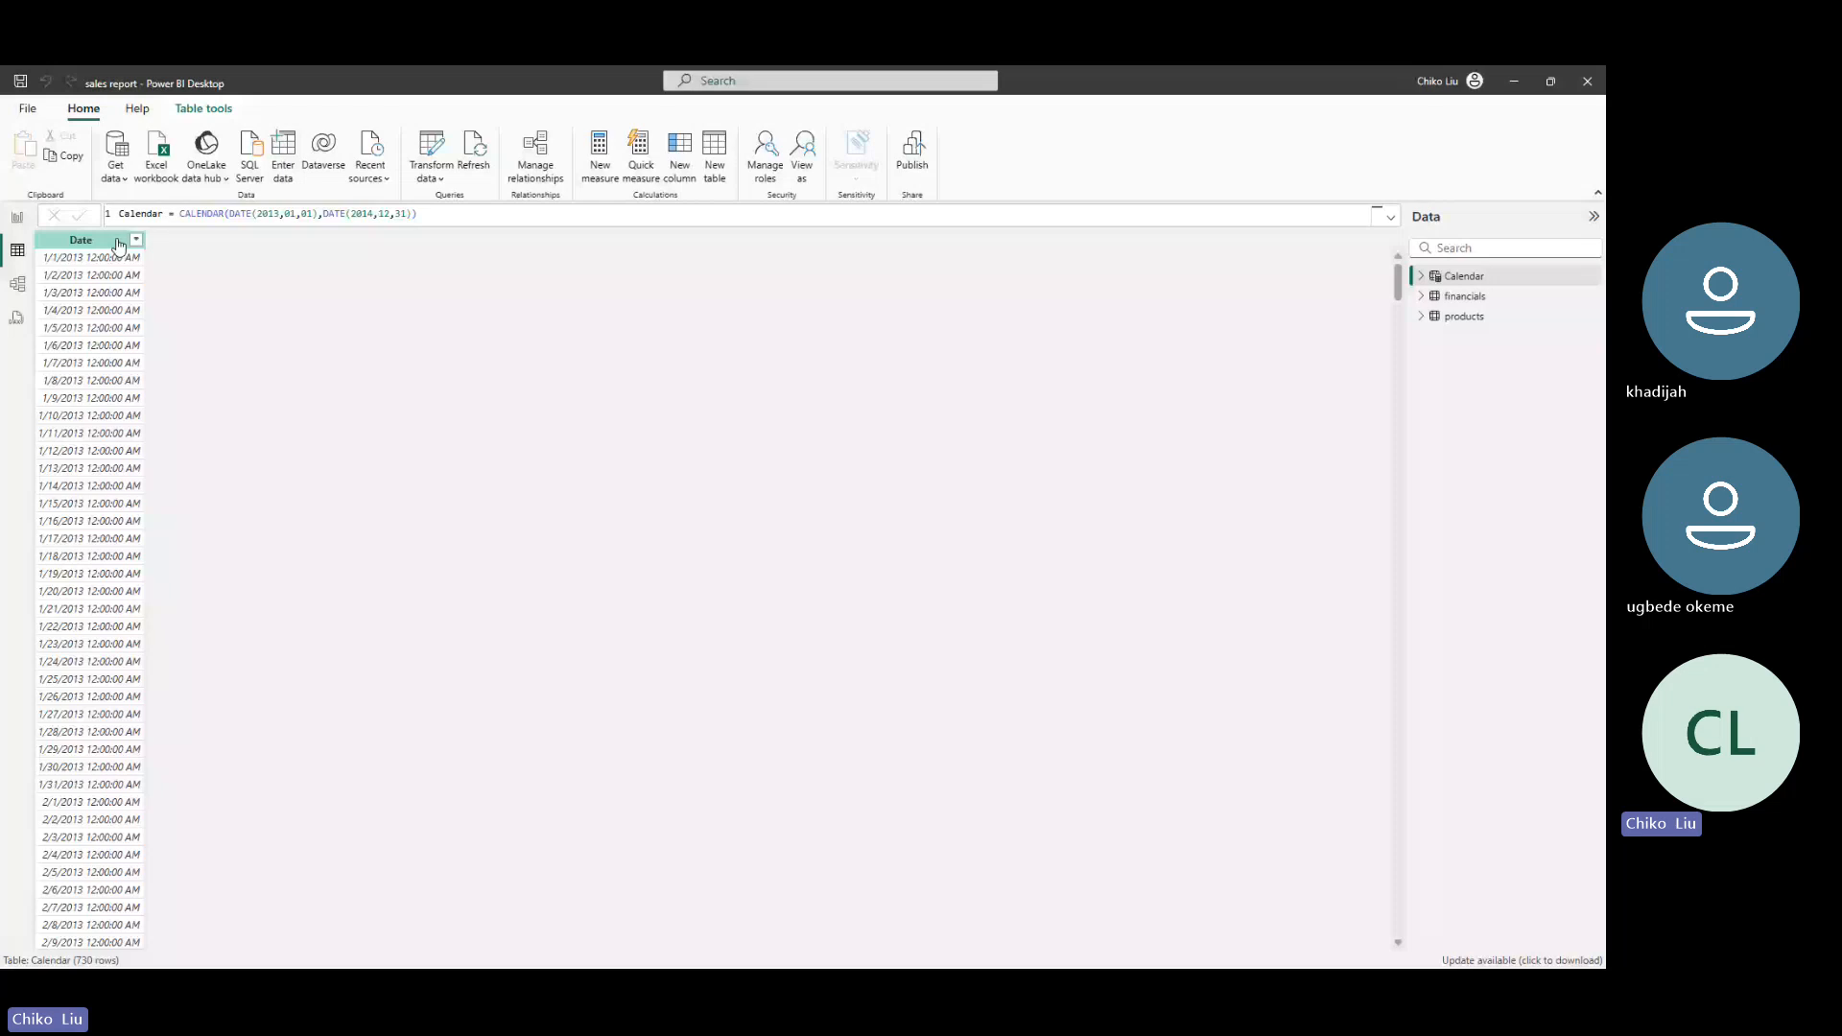
Change the data type of the Calendar table's Date column to Date
click(118, 247)
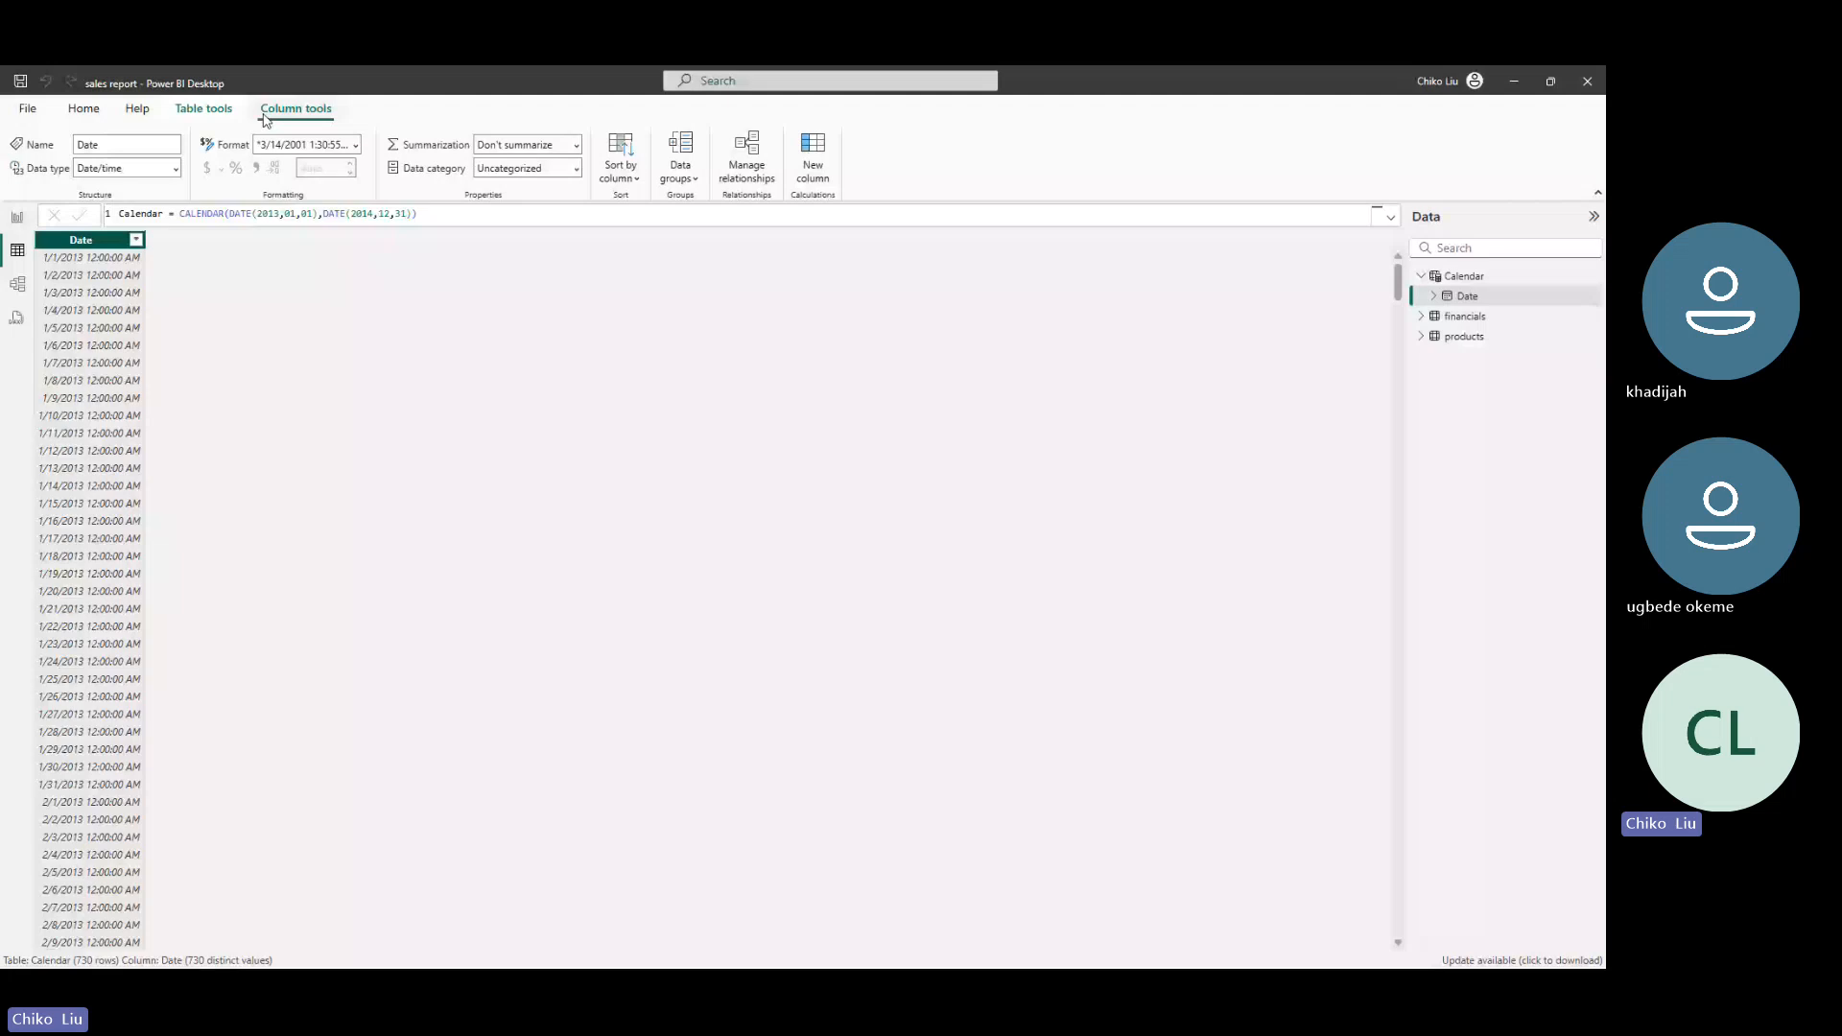
click(176, 168)
click(96, 266)
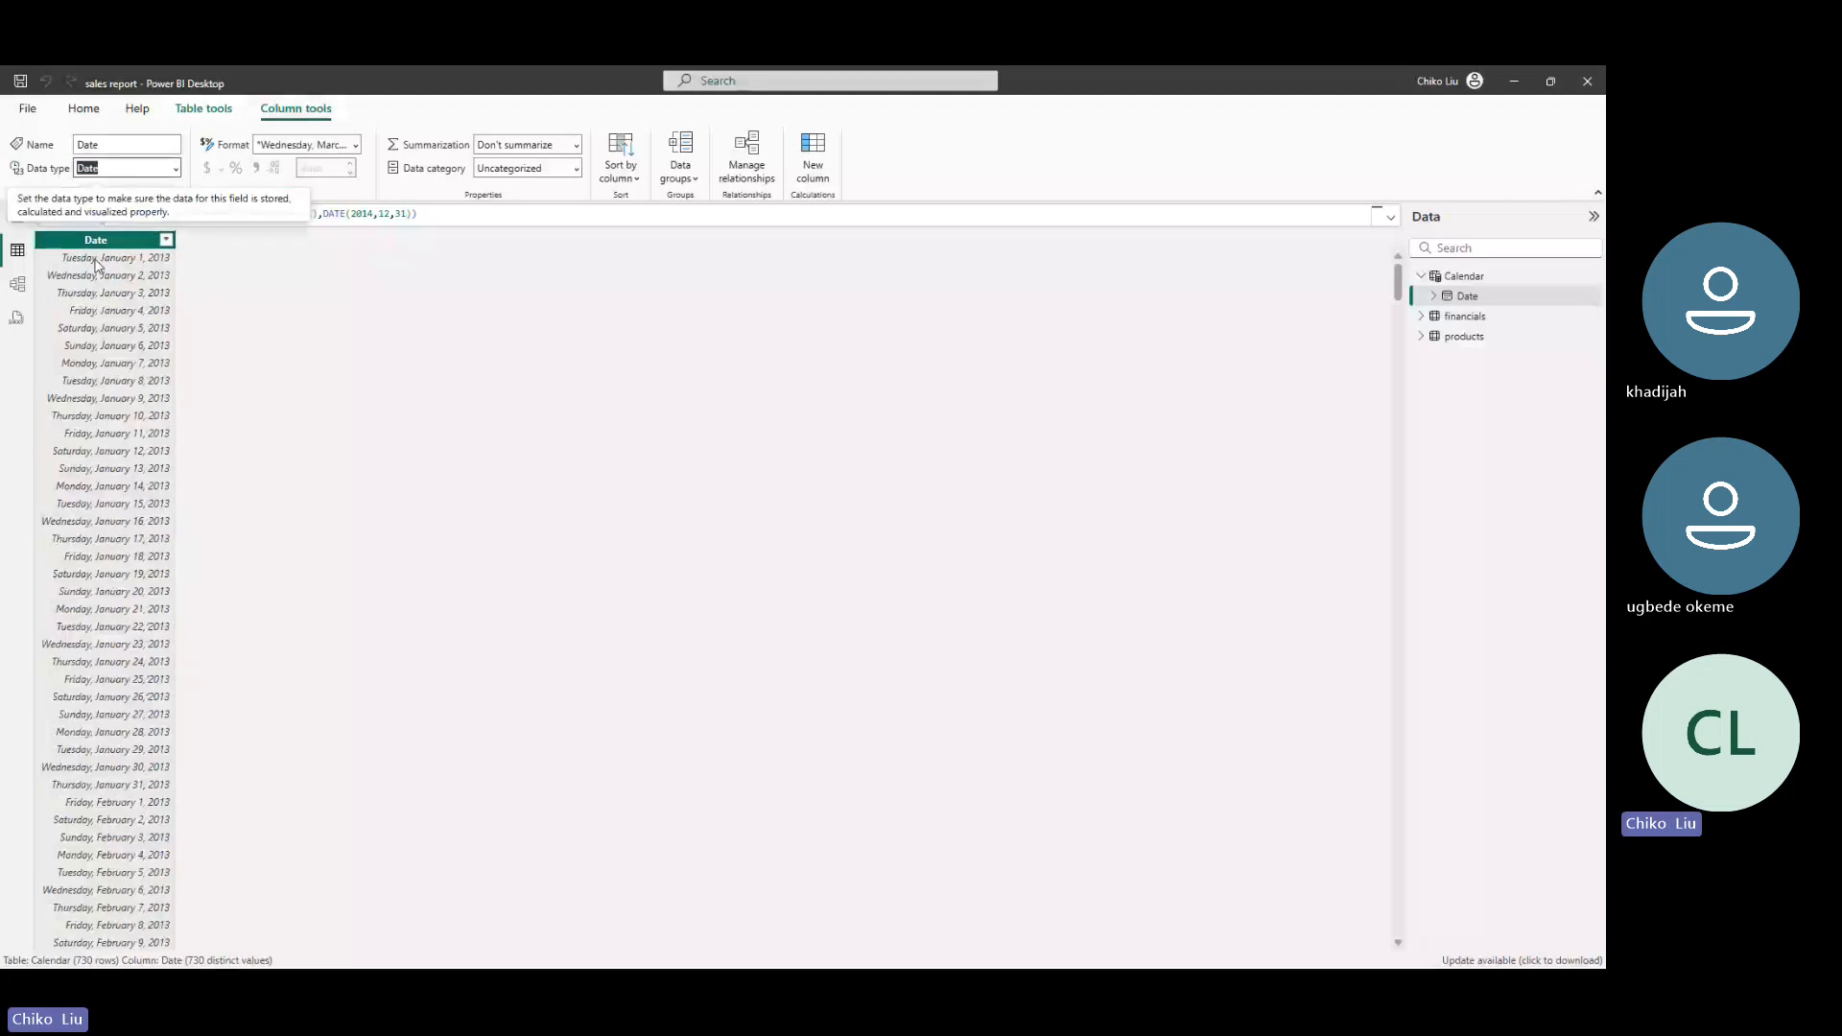
Display the financial report page and consult the lab 3 PDF instructions in the browser before returning to Power BI Desktop
click(17, 219)
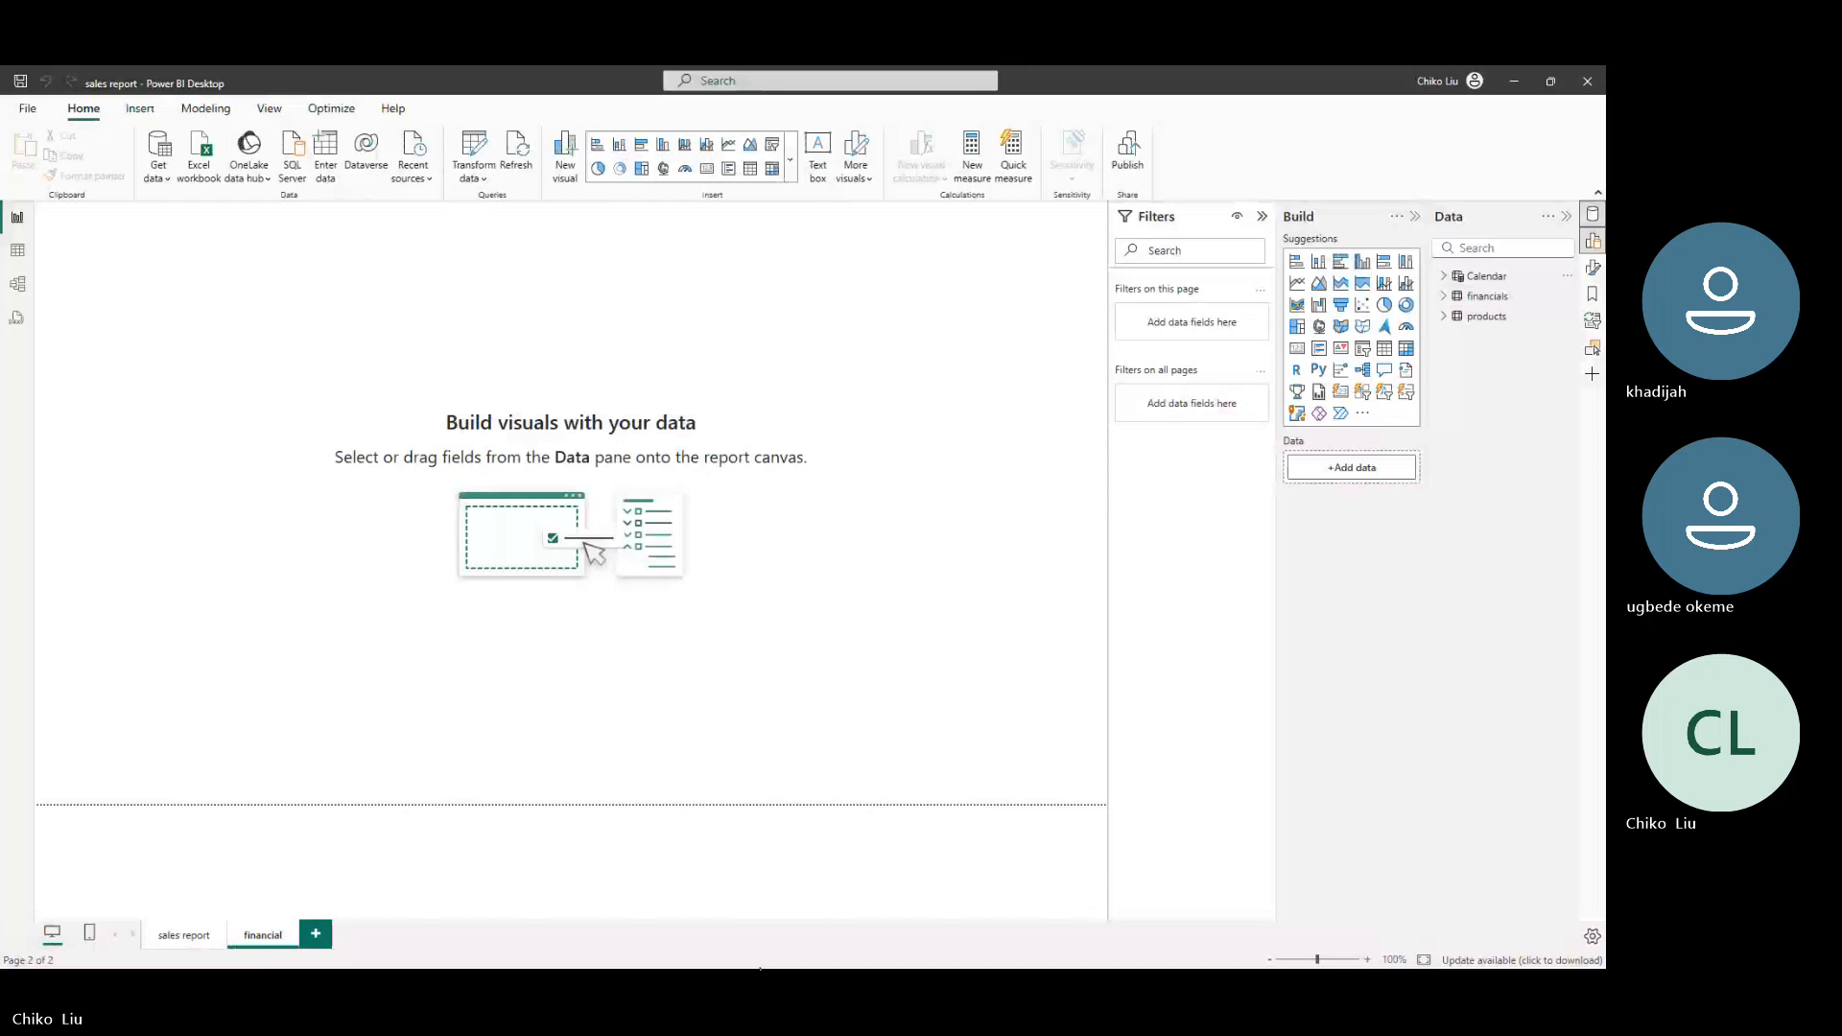
click(760, 967)
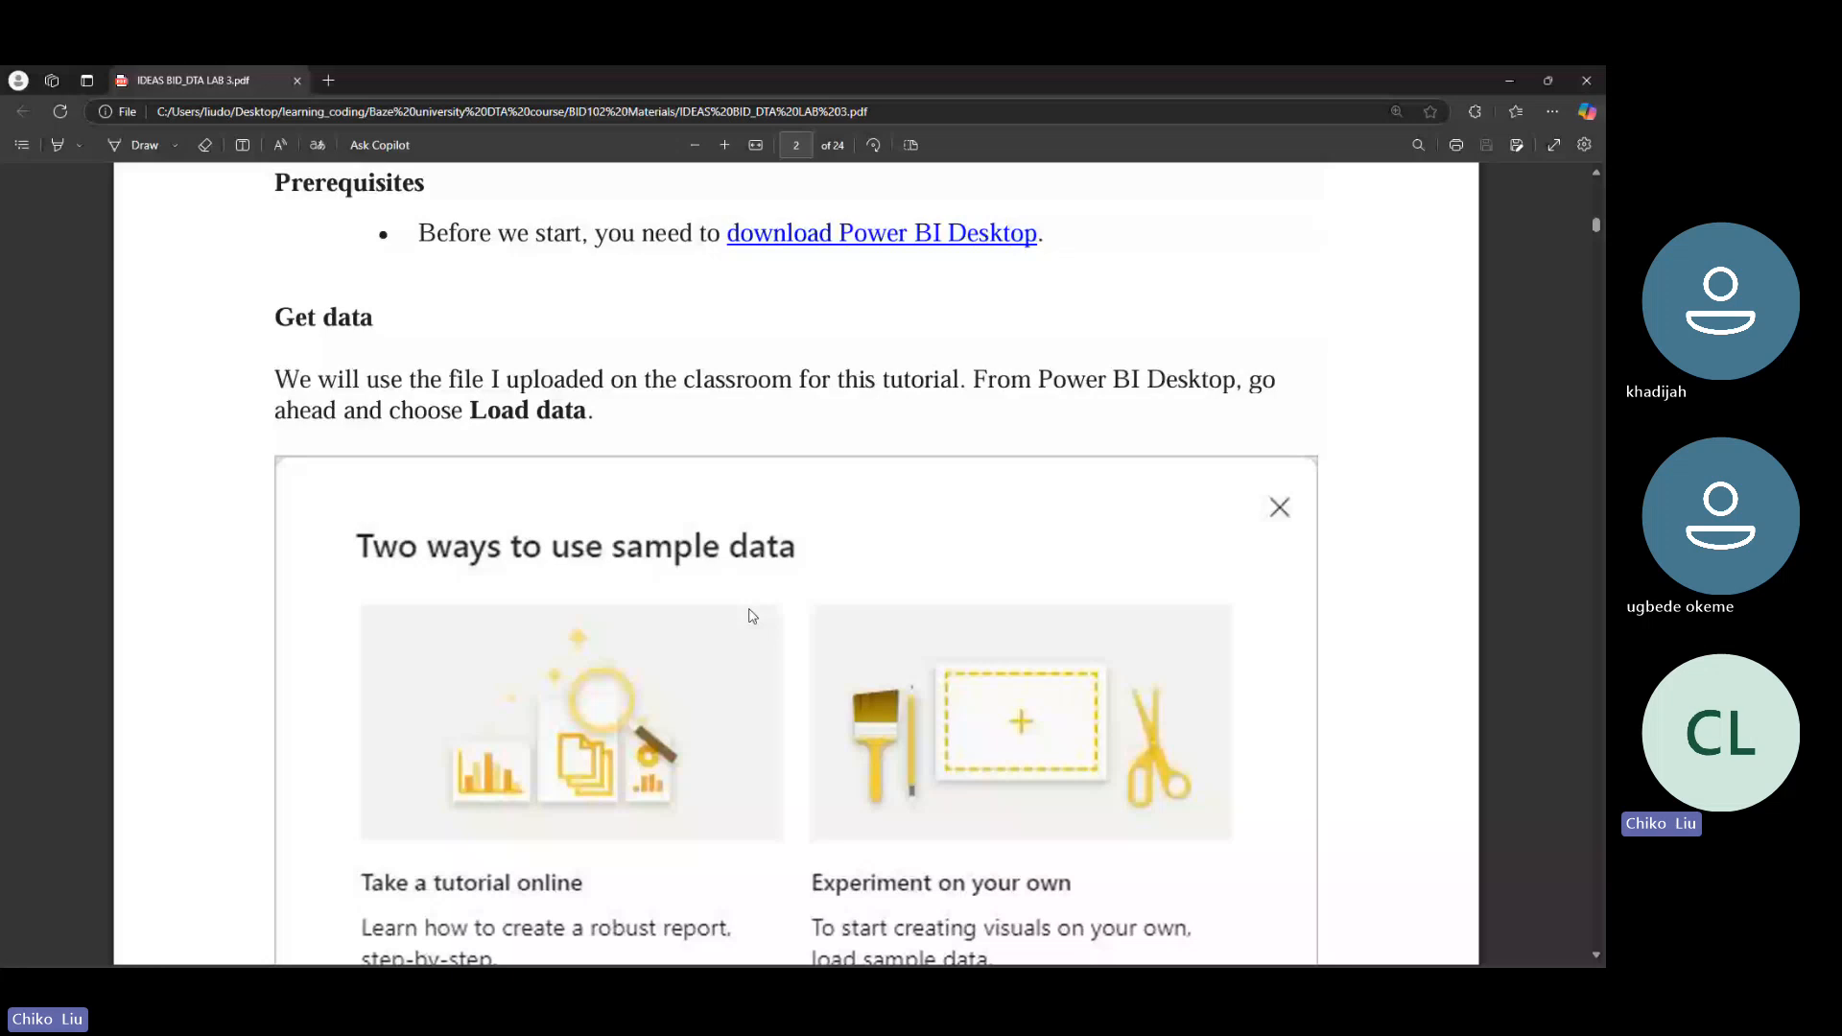
key(alt+Tab)
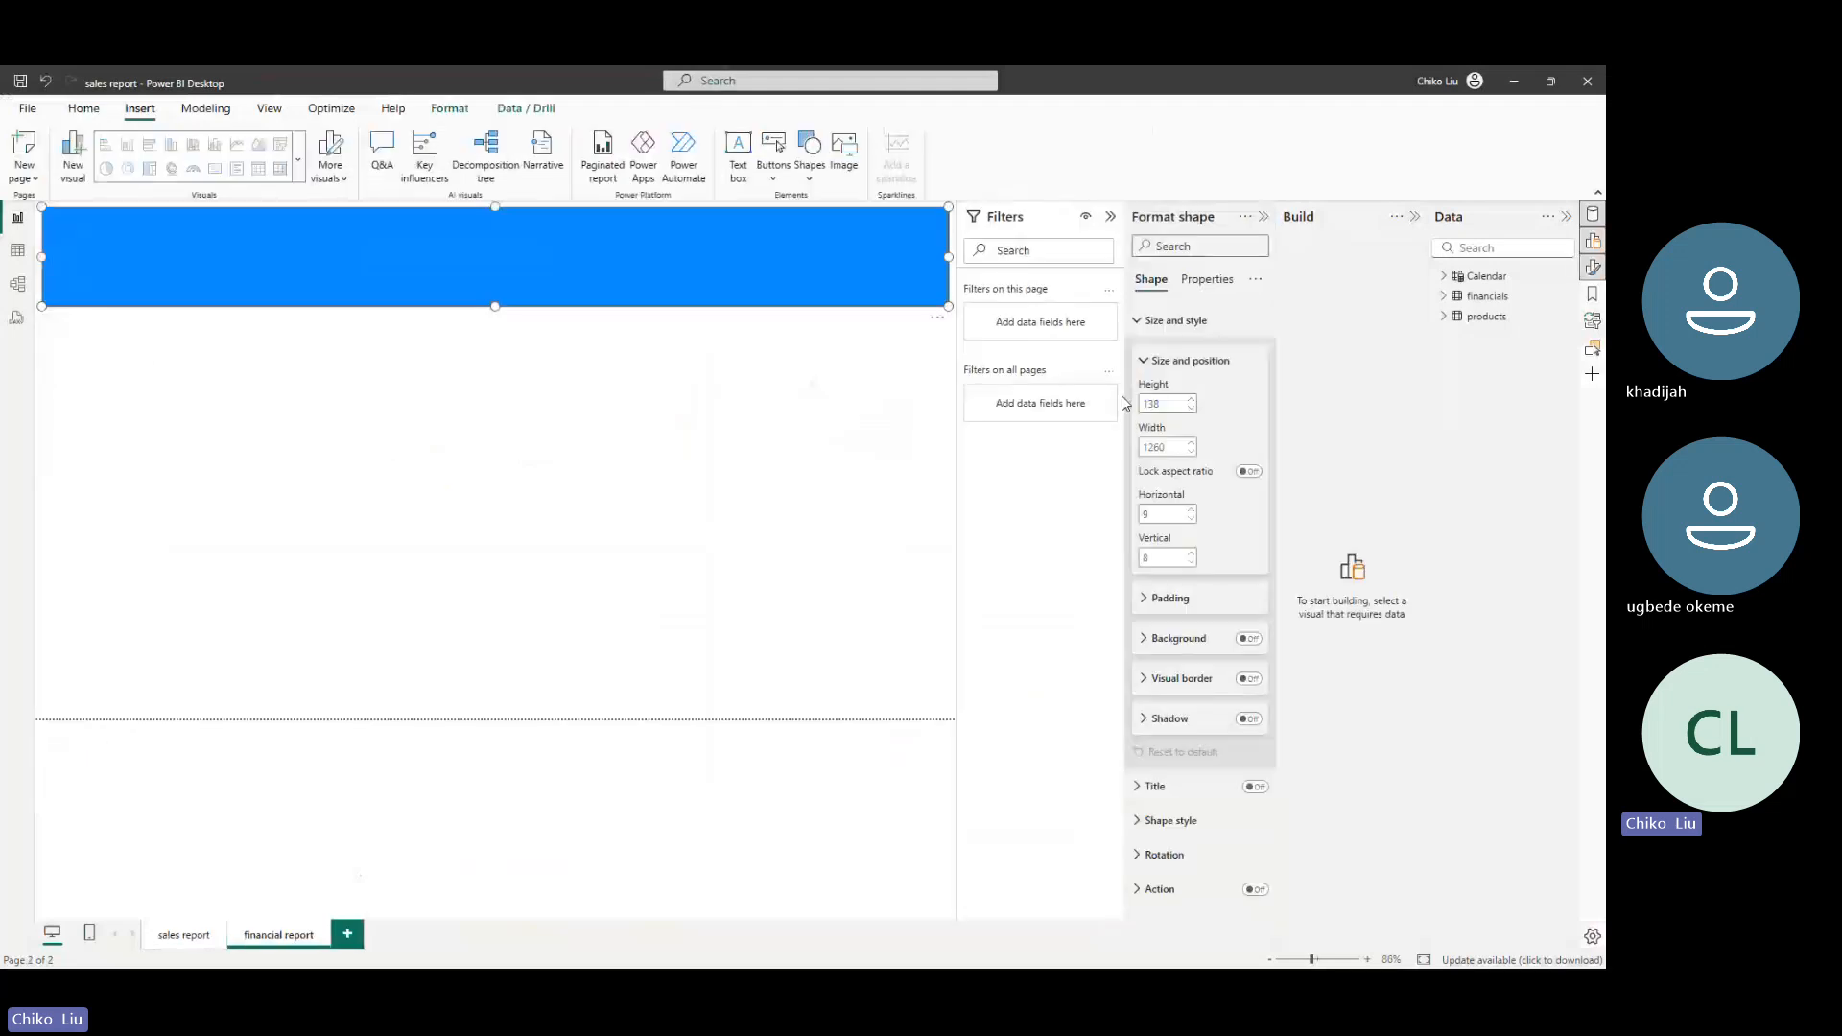
Set the vertical position of the blue header rectangle on the financial report page to 9
click(457, 112)
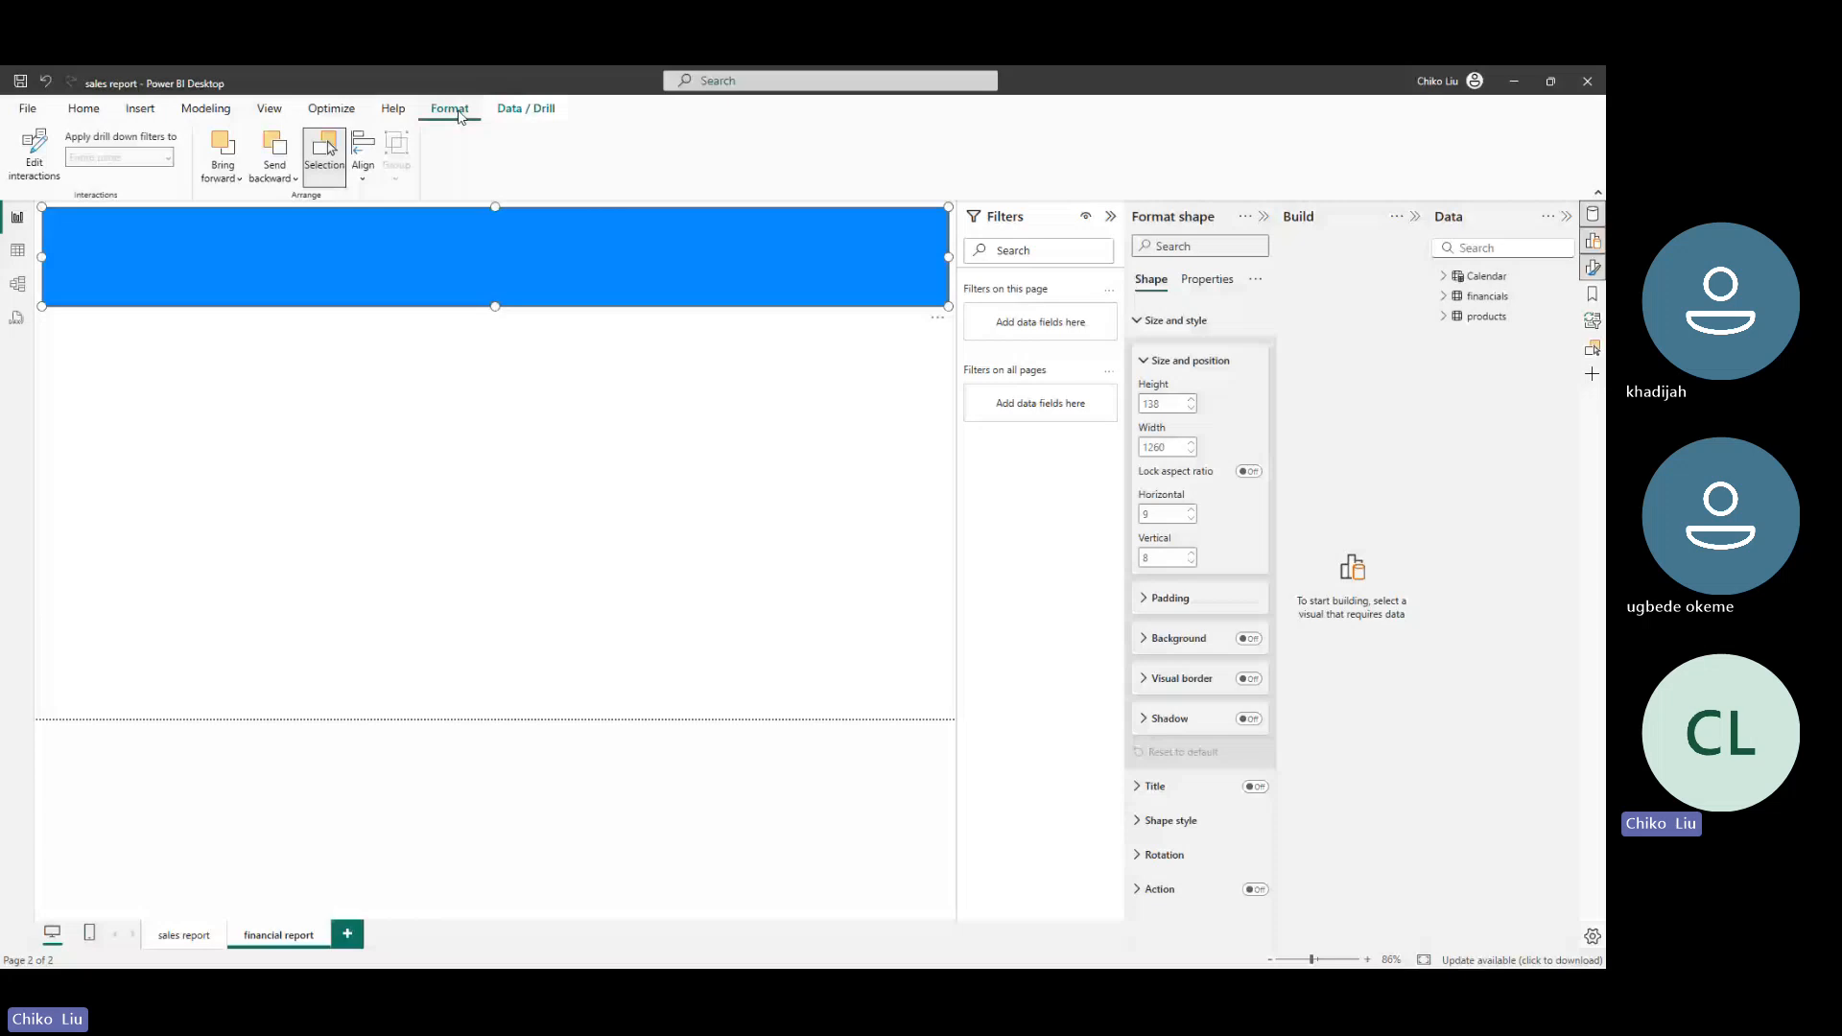
click(363, 155)
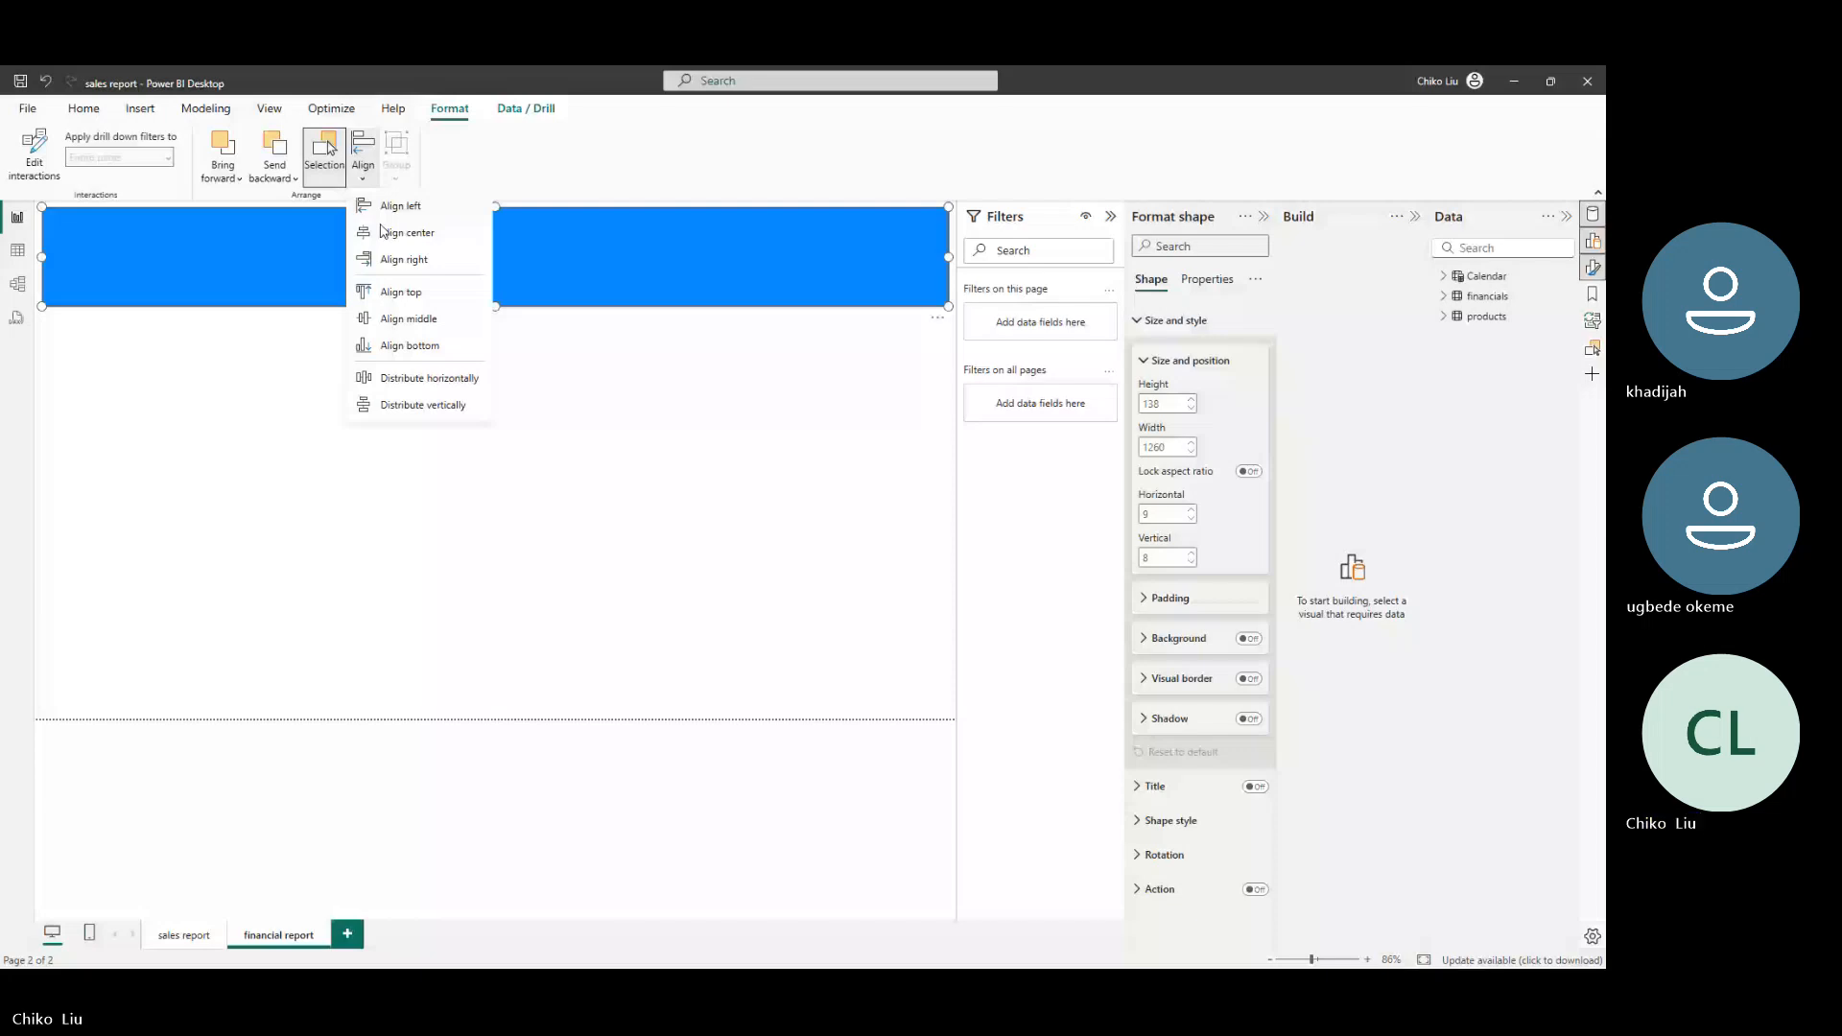
click(1192, 553)
click(1191, 553)
click(1192, 553)
click(1191, 553)
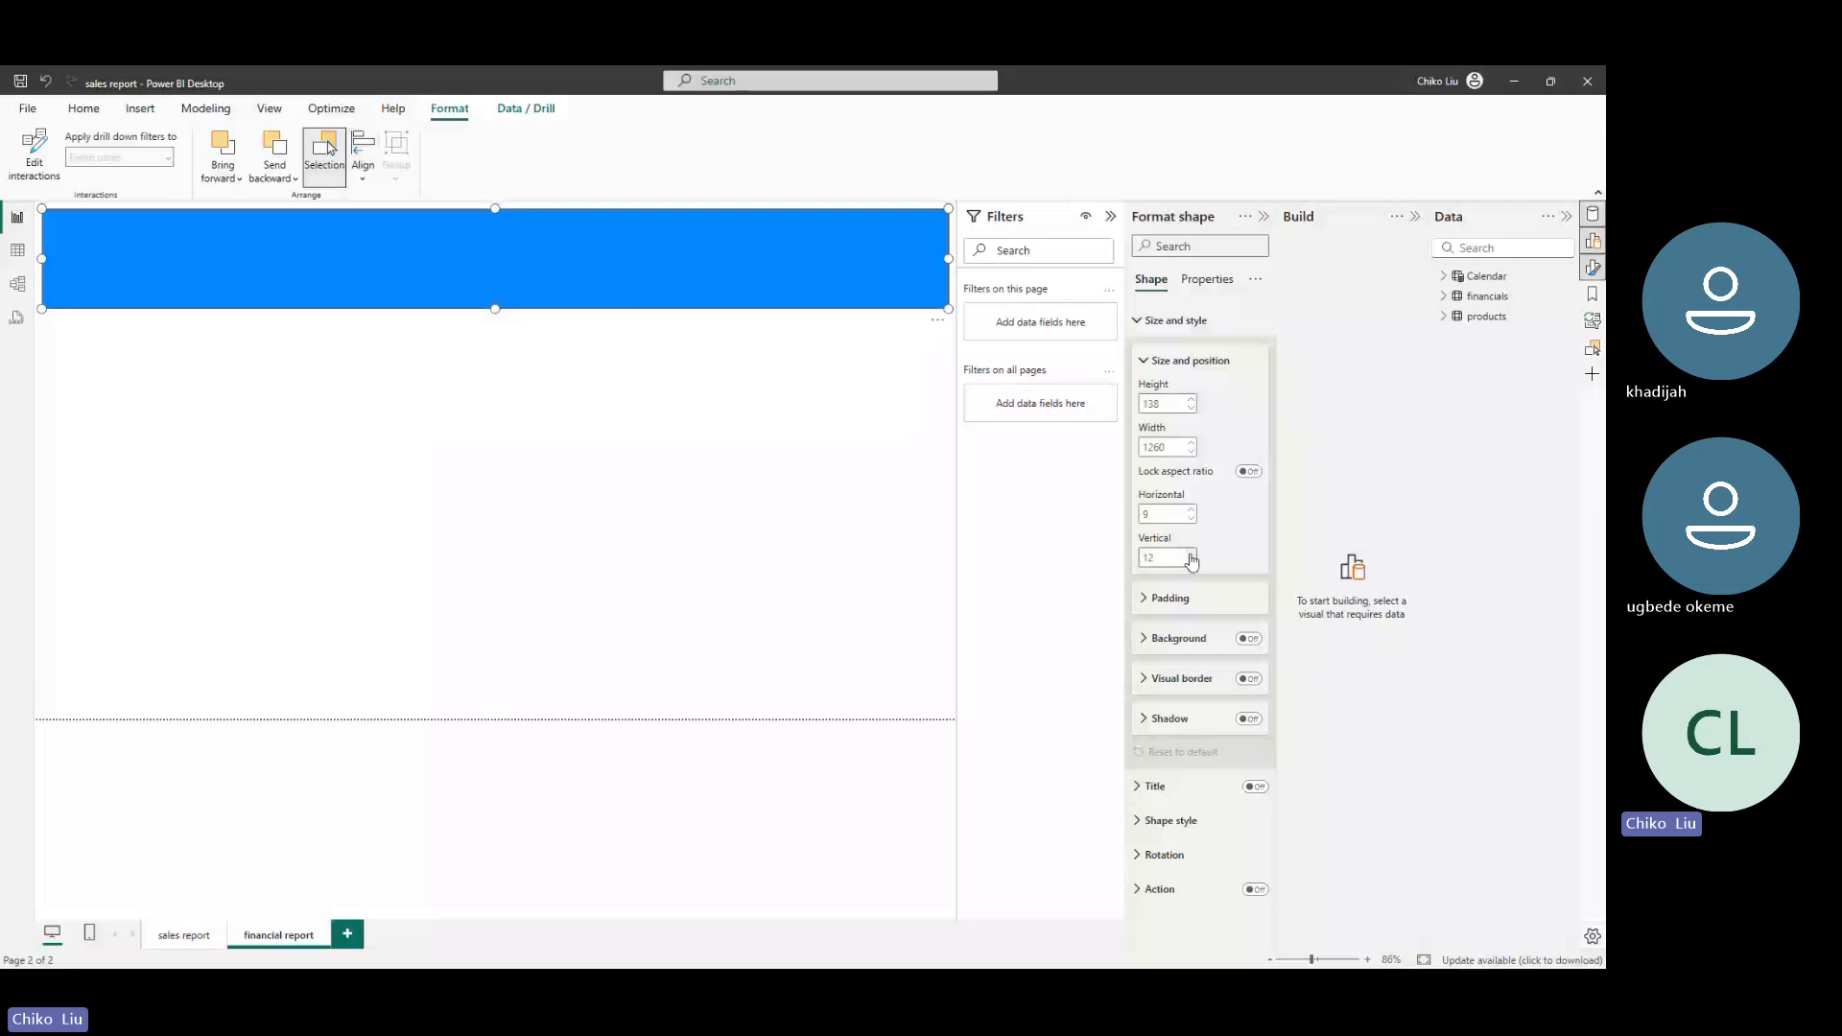
click(1192, 561)
click(1191, 561)
click(1191, 561)
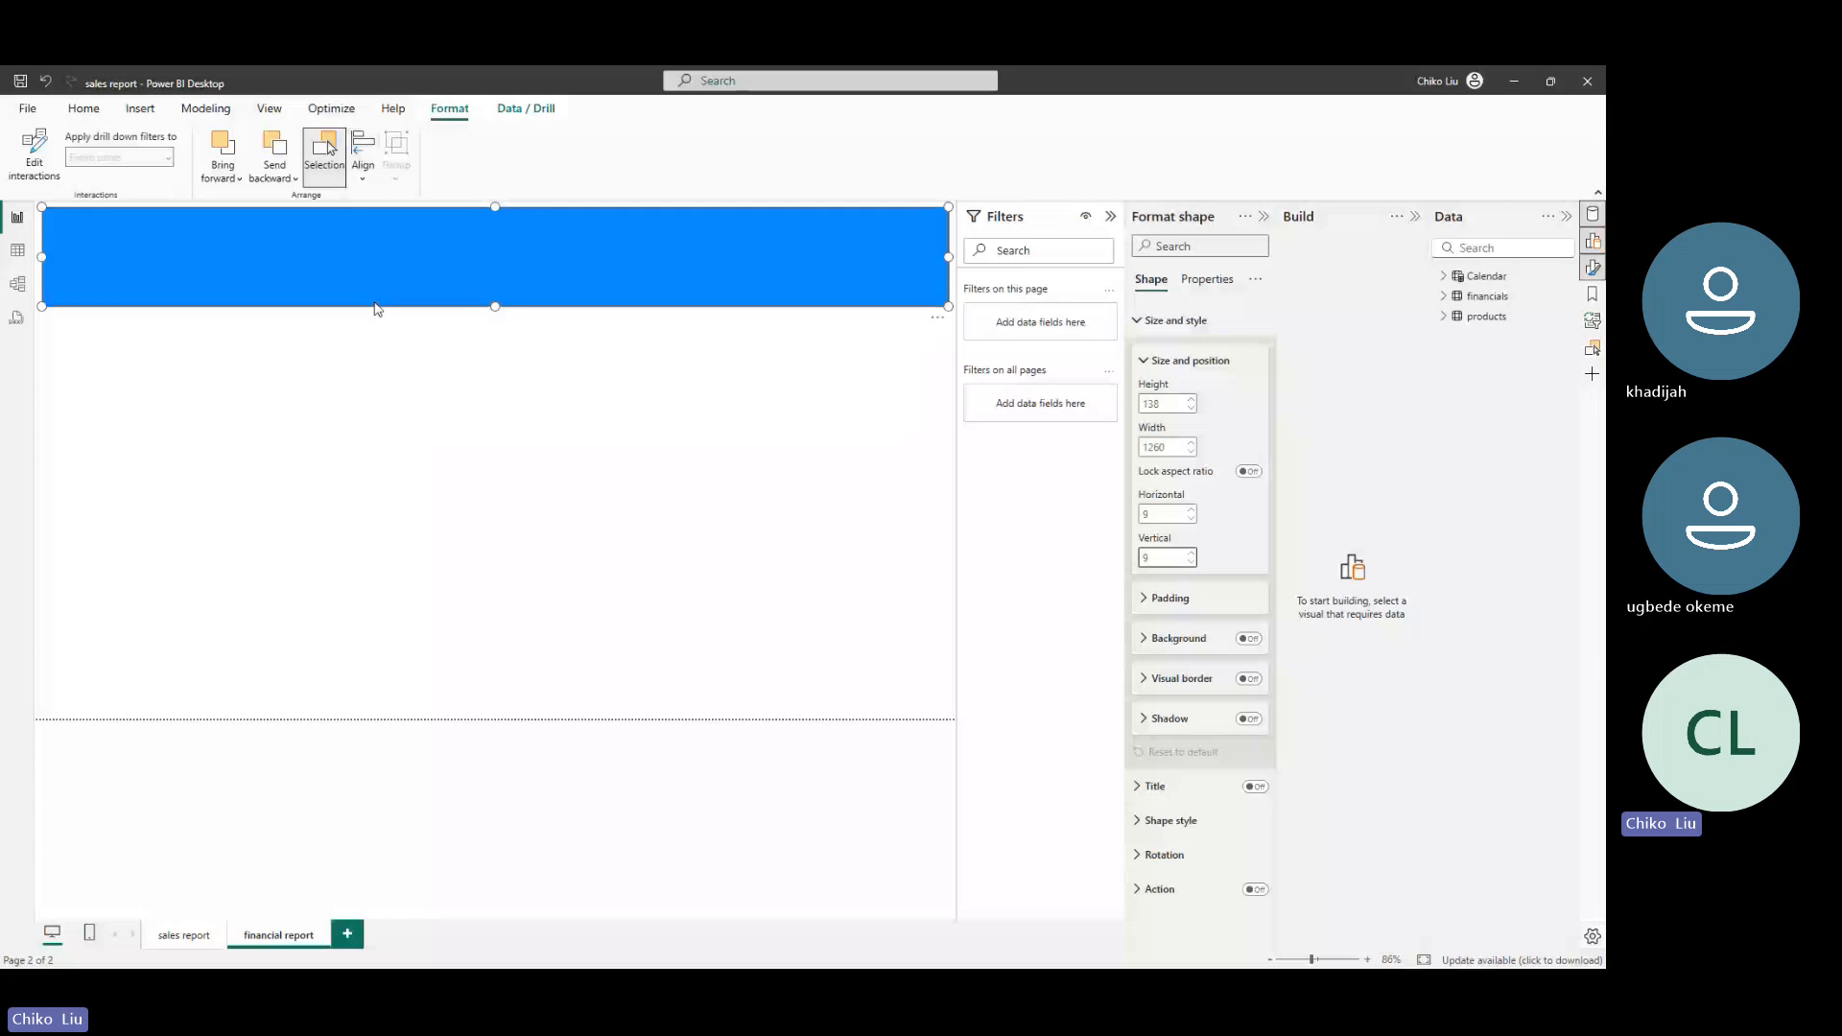
Turn off the border in the header rectangle's shape style
click(1172, 321)
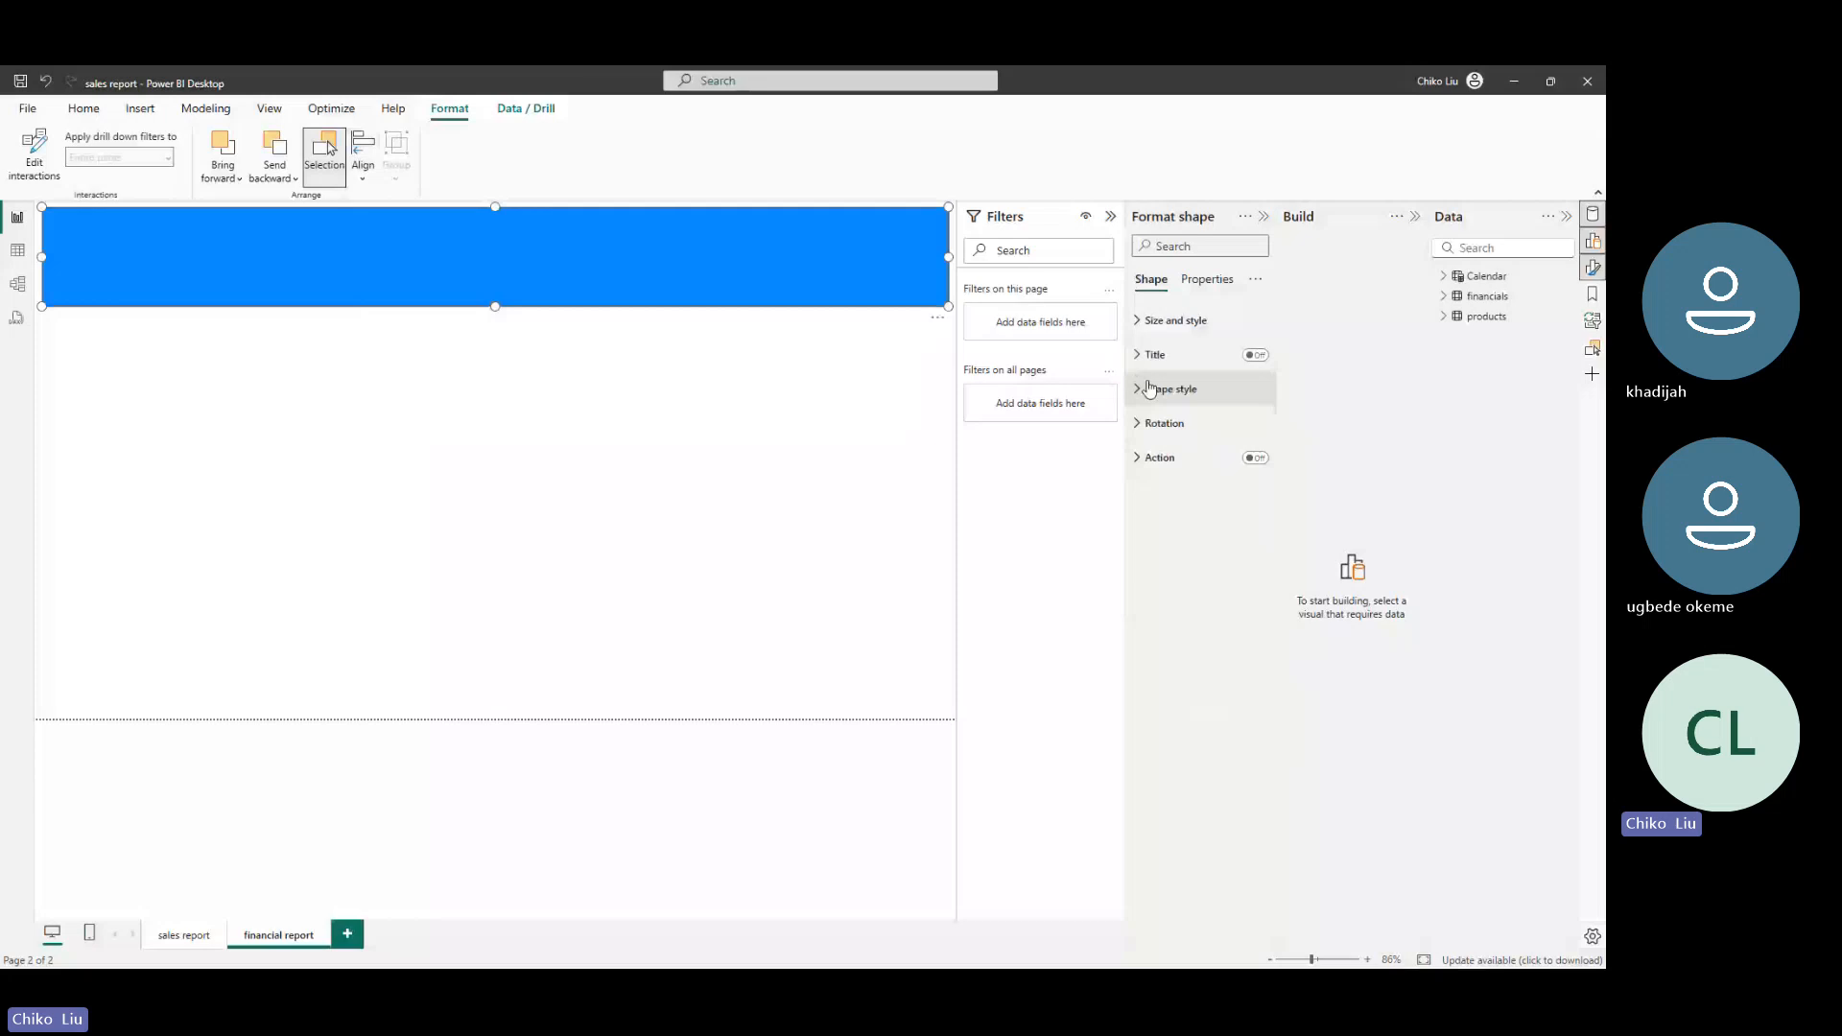
click(1150, 389)
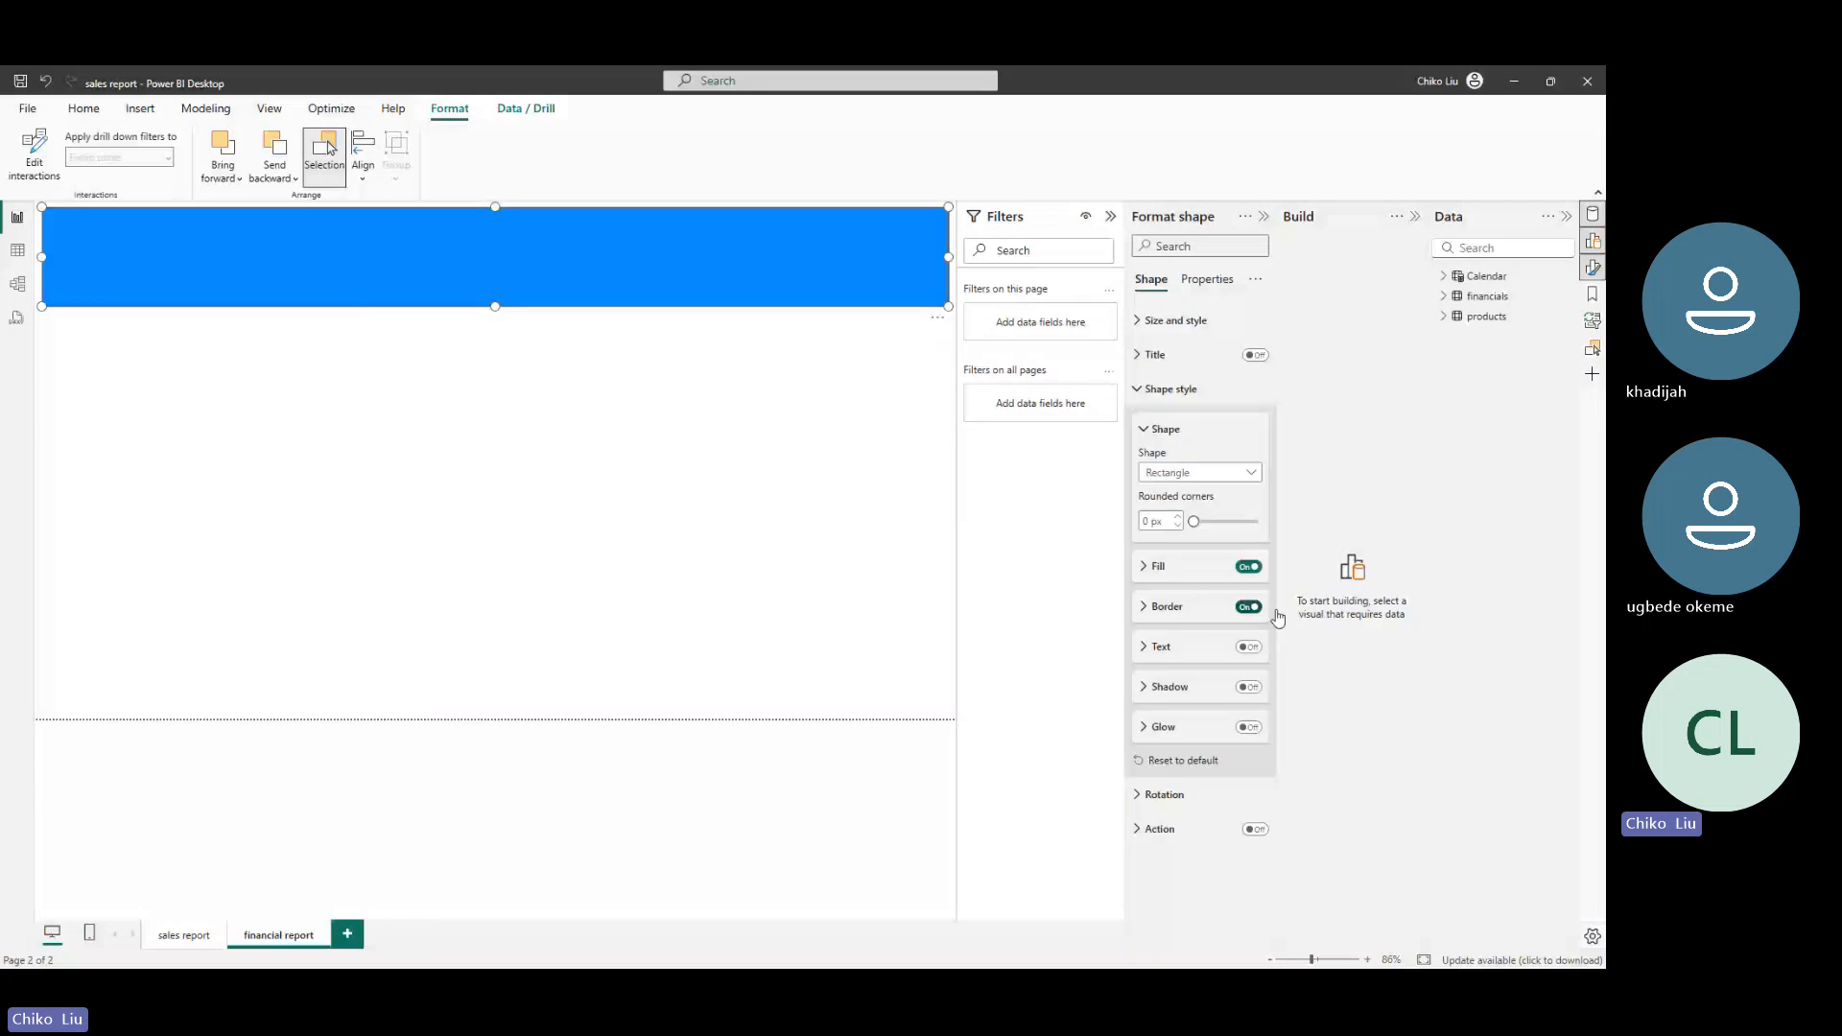
click(1249, 608)
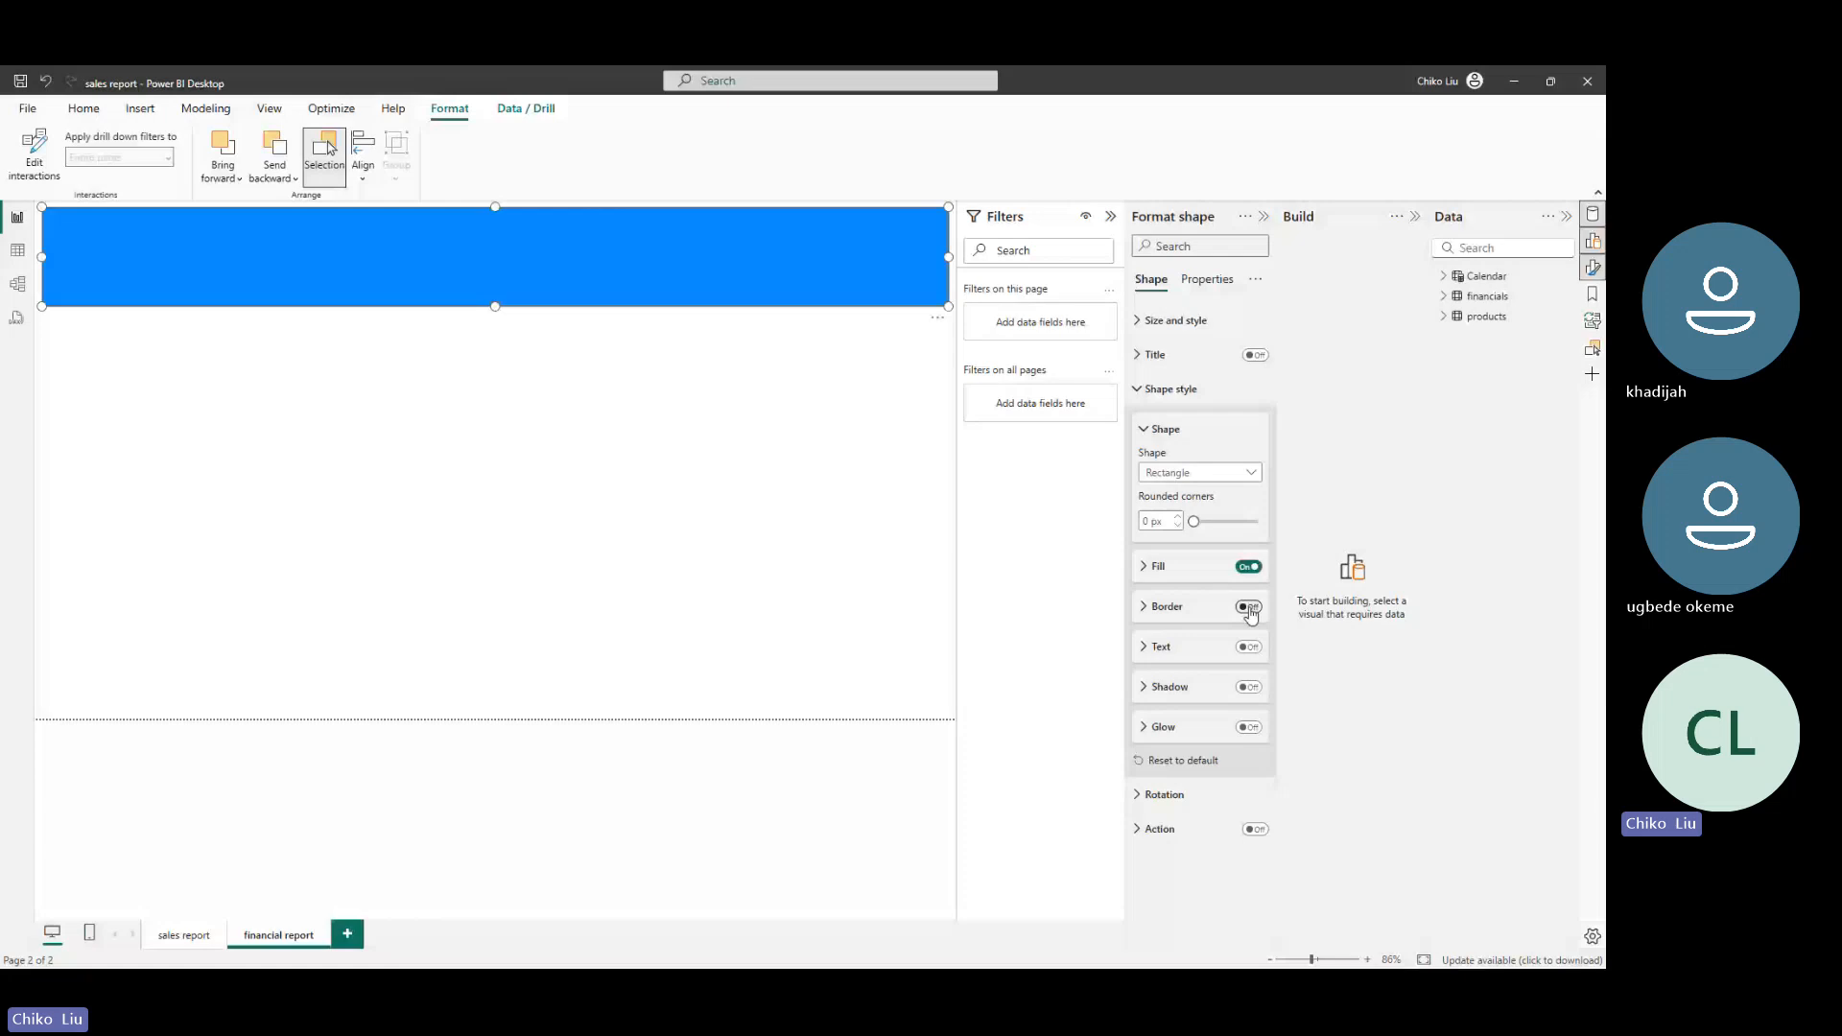
Change the header rectangle's fill to a darker shade of blue from the theme colours
click(1158, 566)
click(1172, 609)
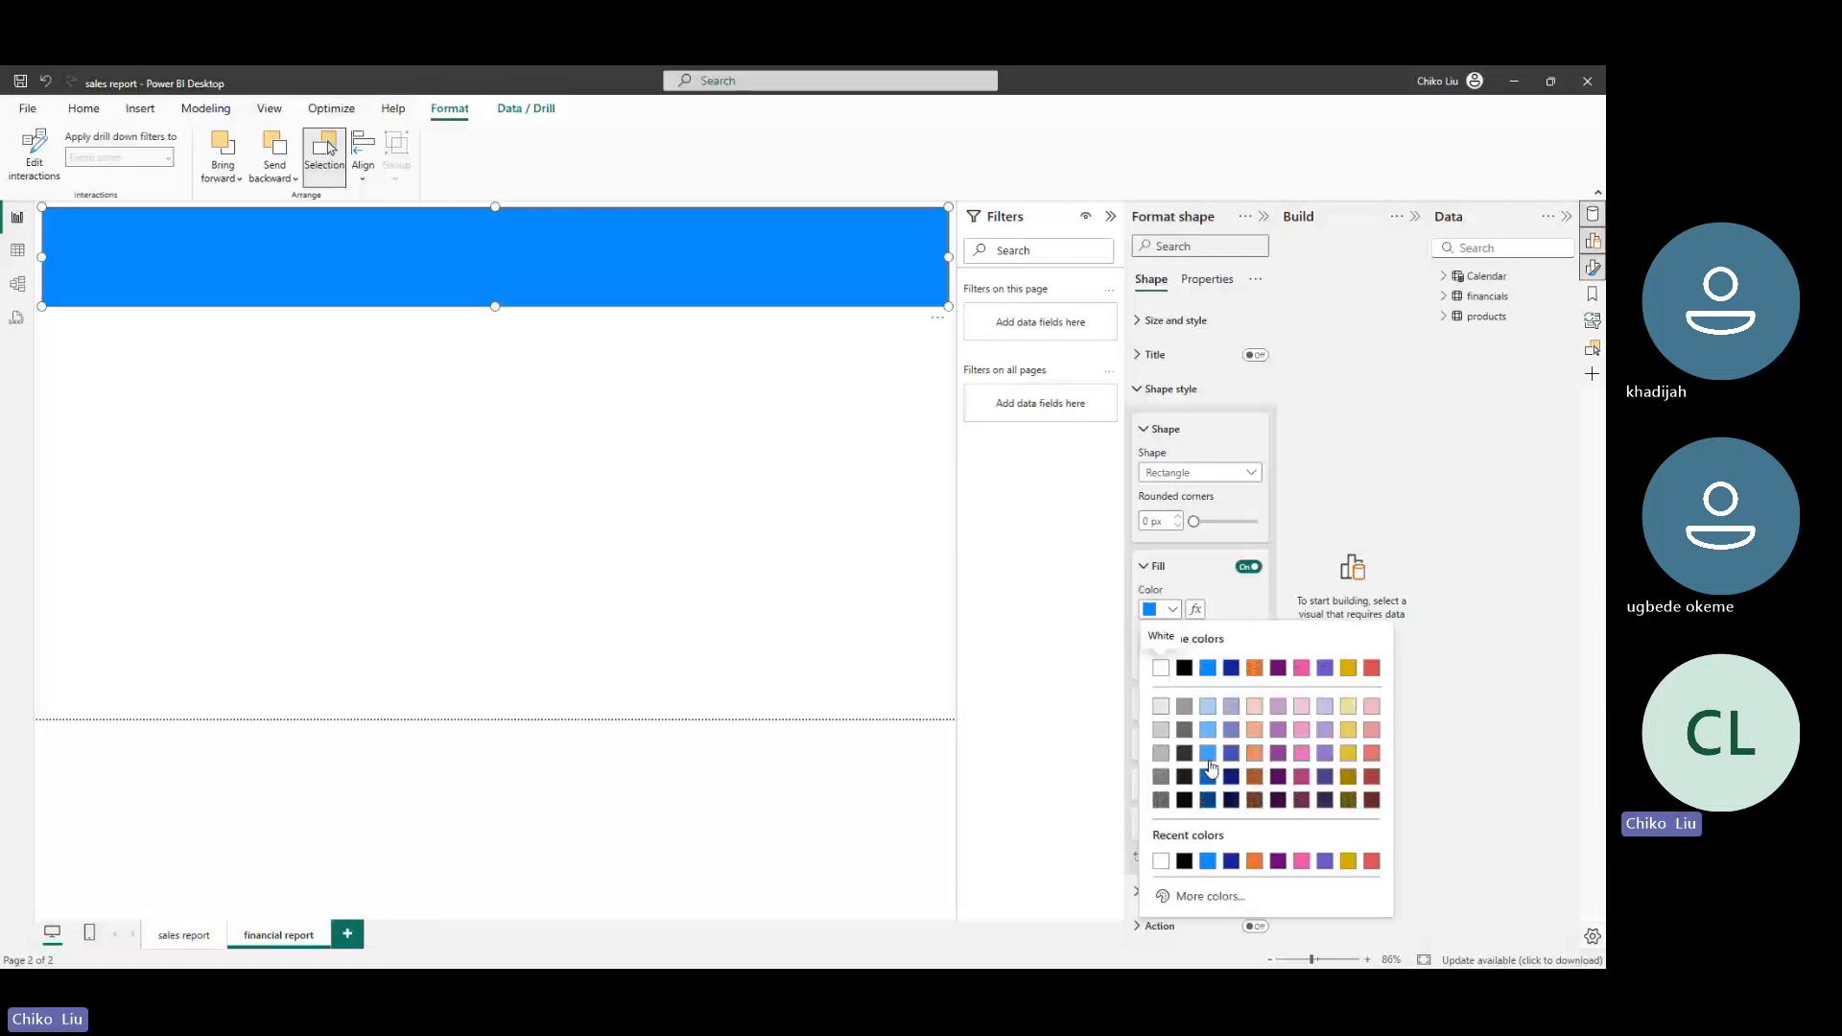
click(1208, 775)
mouse_move(956, 963)
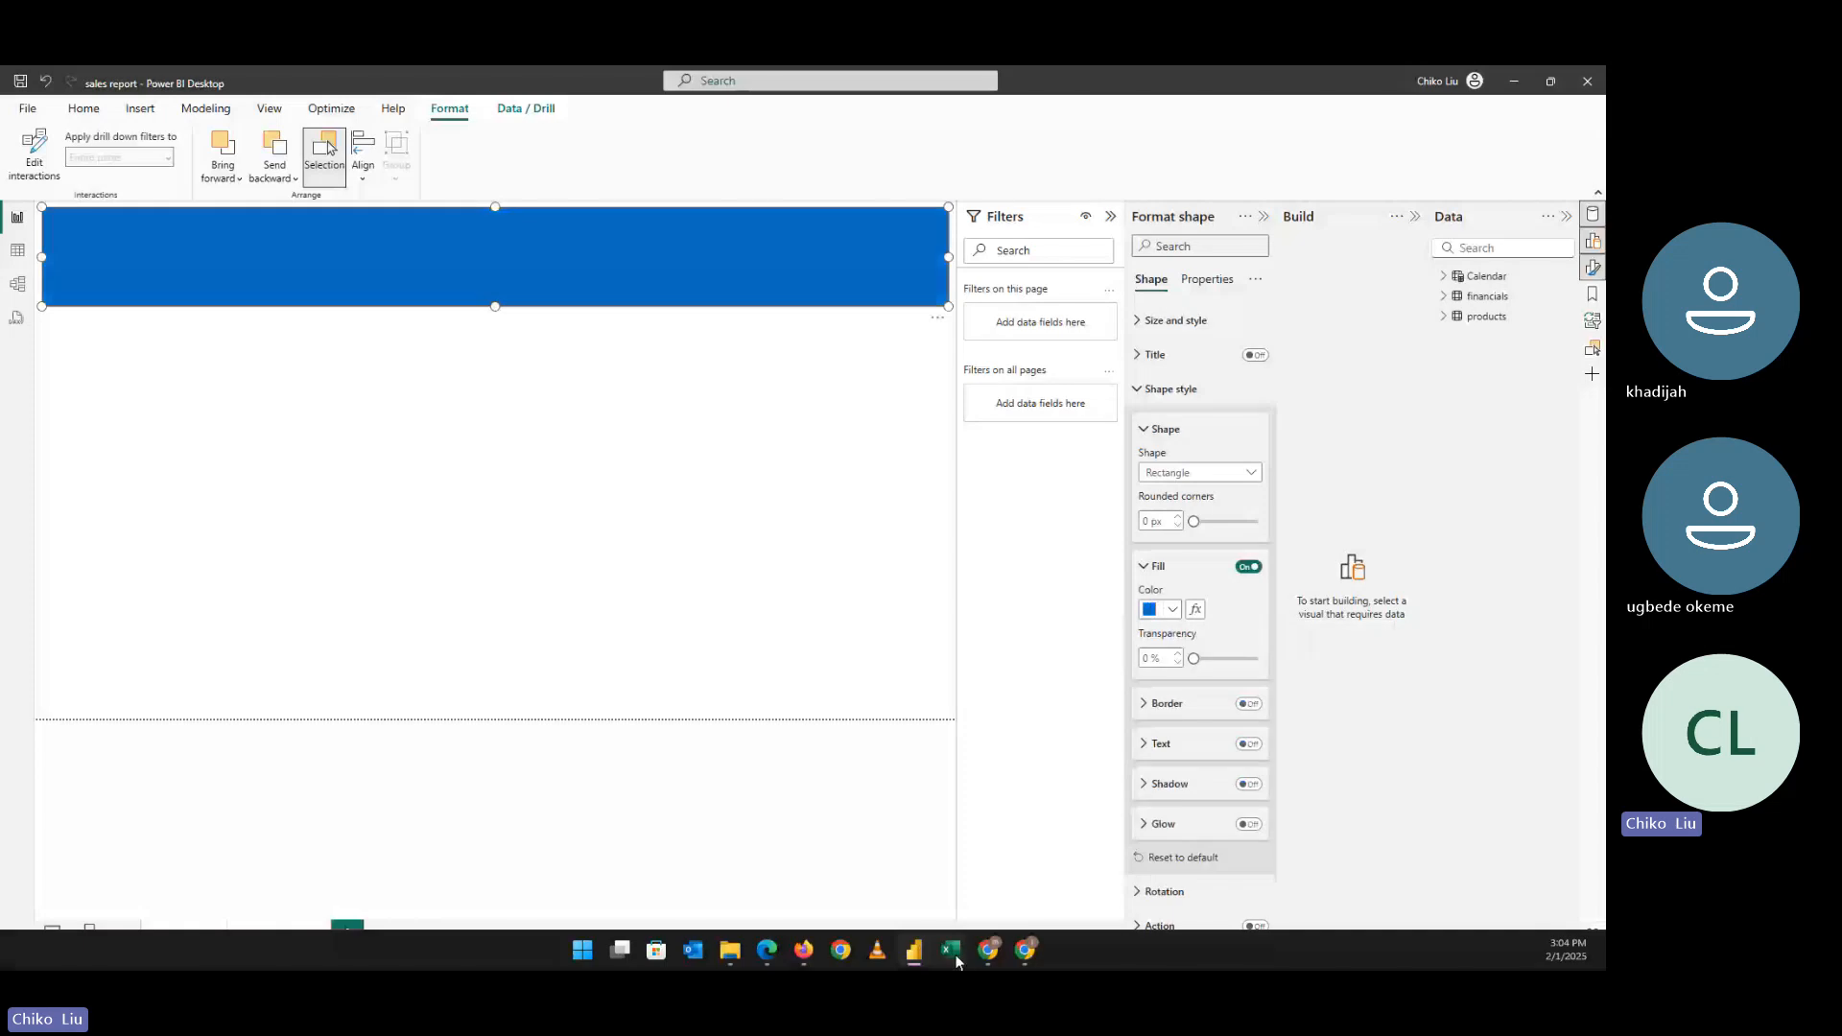
Give the header rectangle the custom fill colour #6B9CC8, comparing it with the report header in the lab 3 PDF
click(1161, 609)
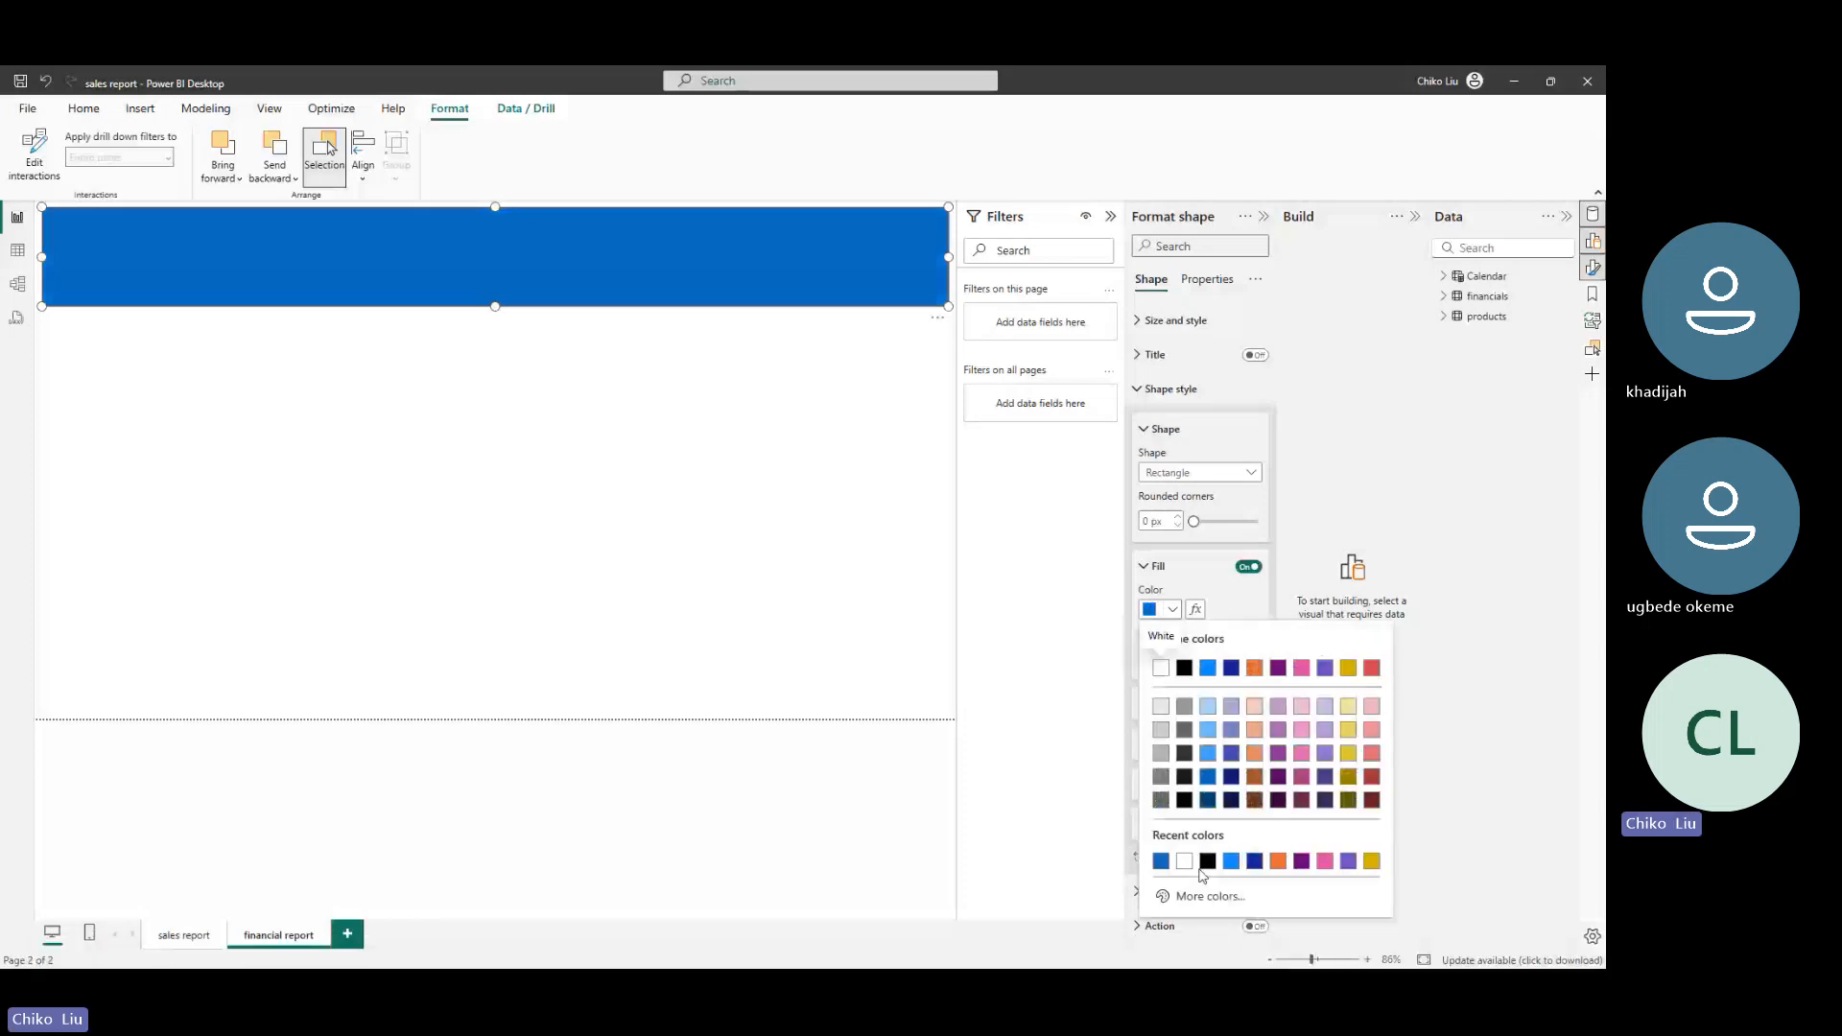
click(1205, 896)
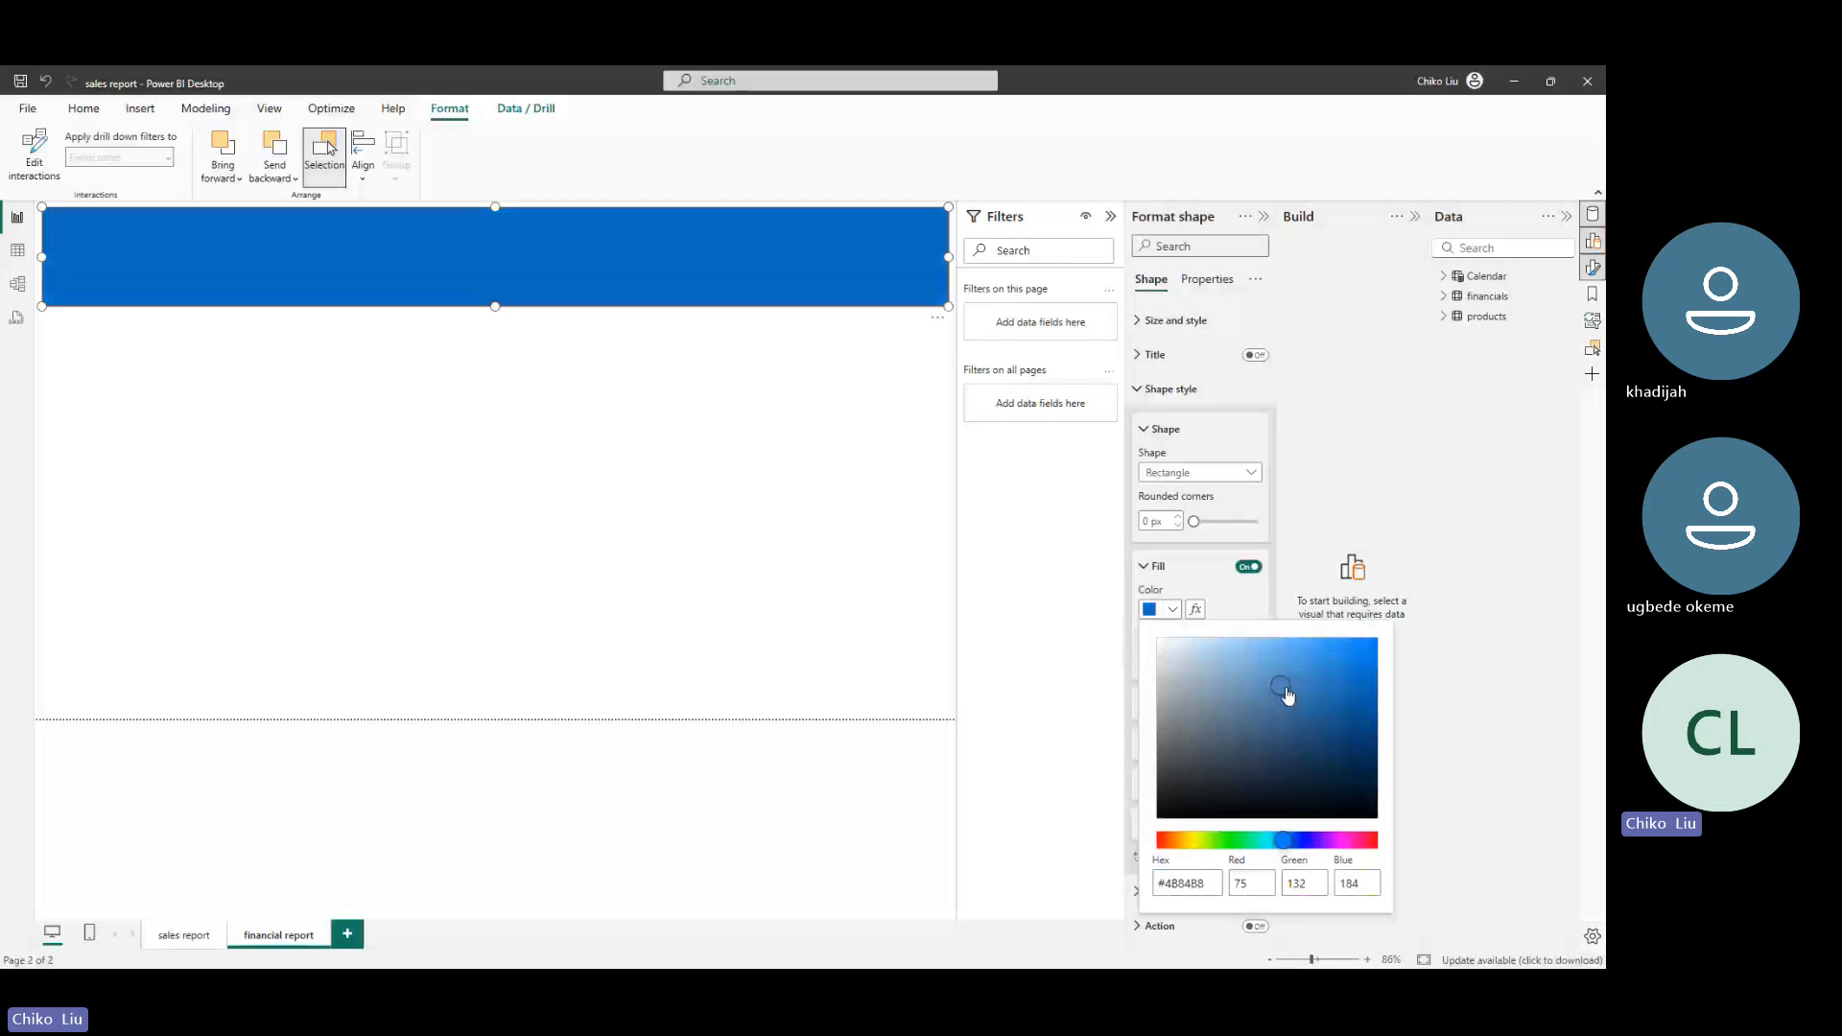
drag(1286, 694, 1279, 692)
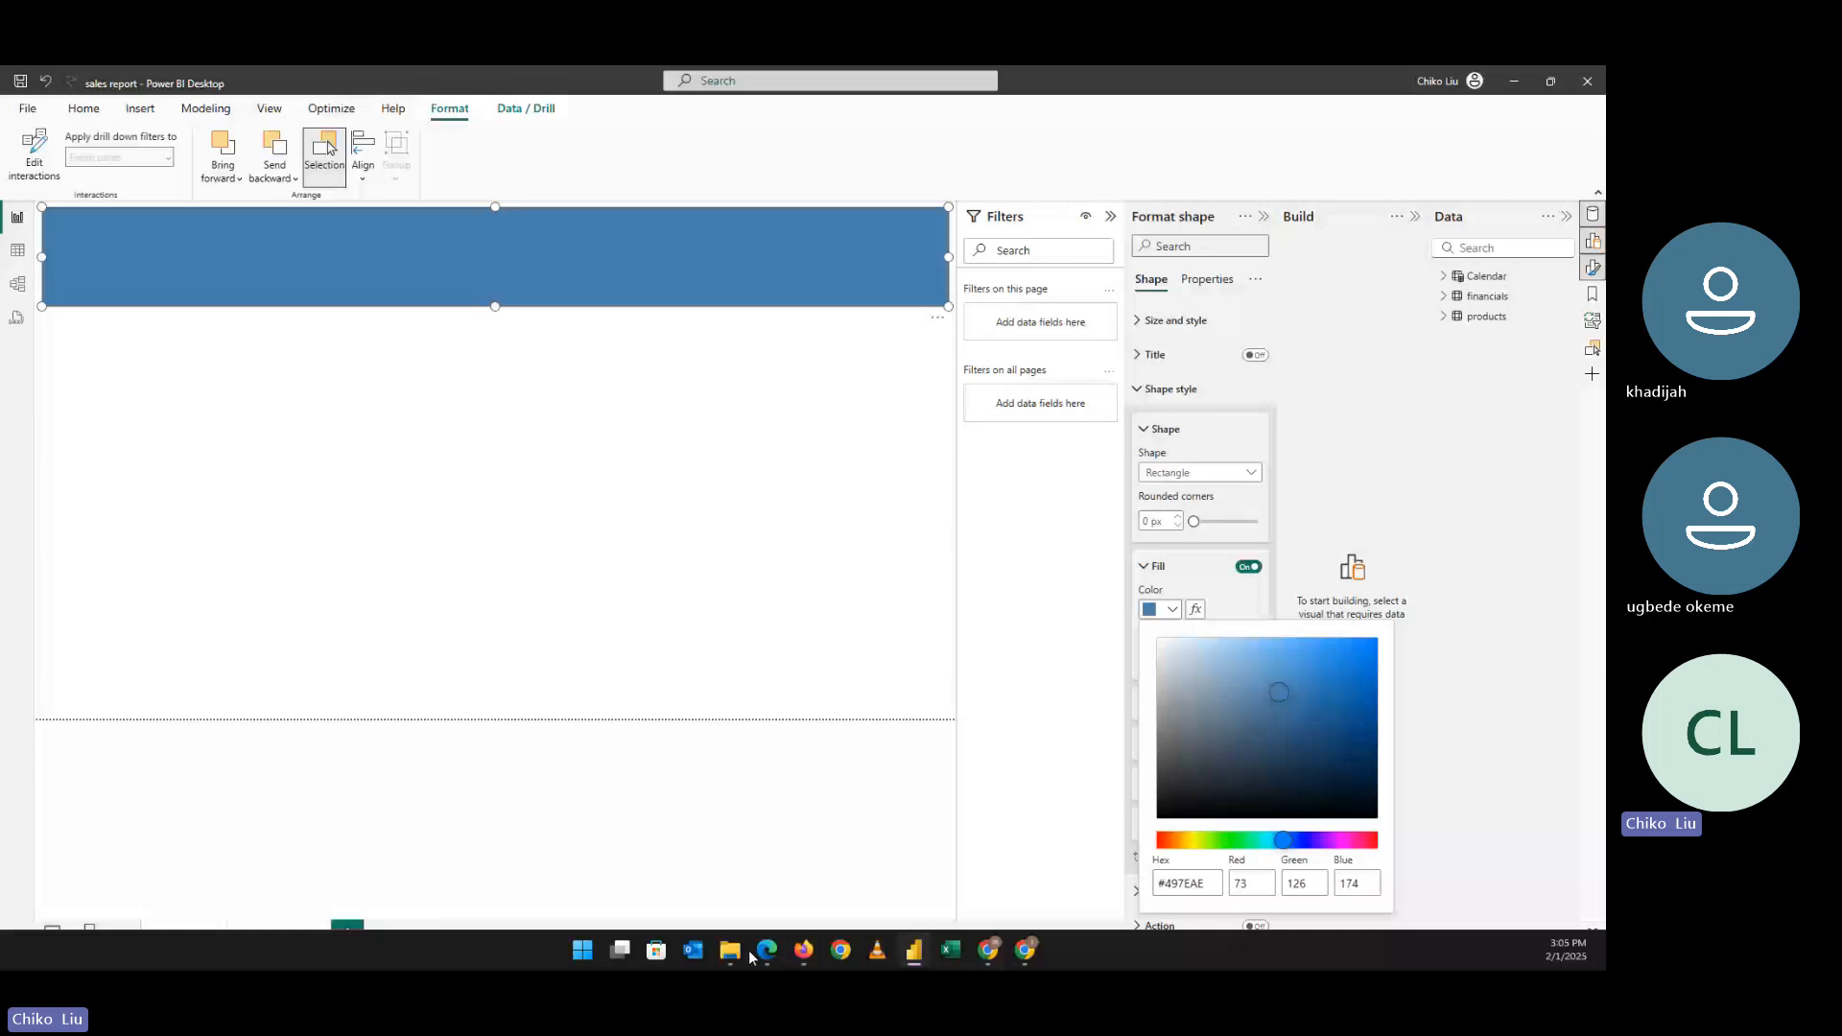
click(764, 952)
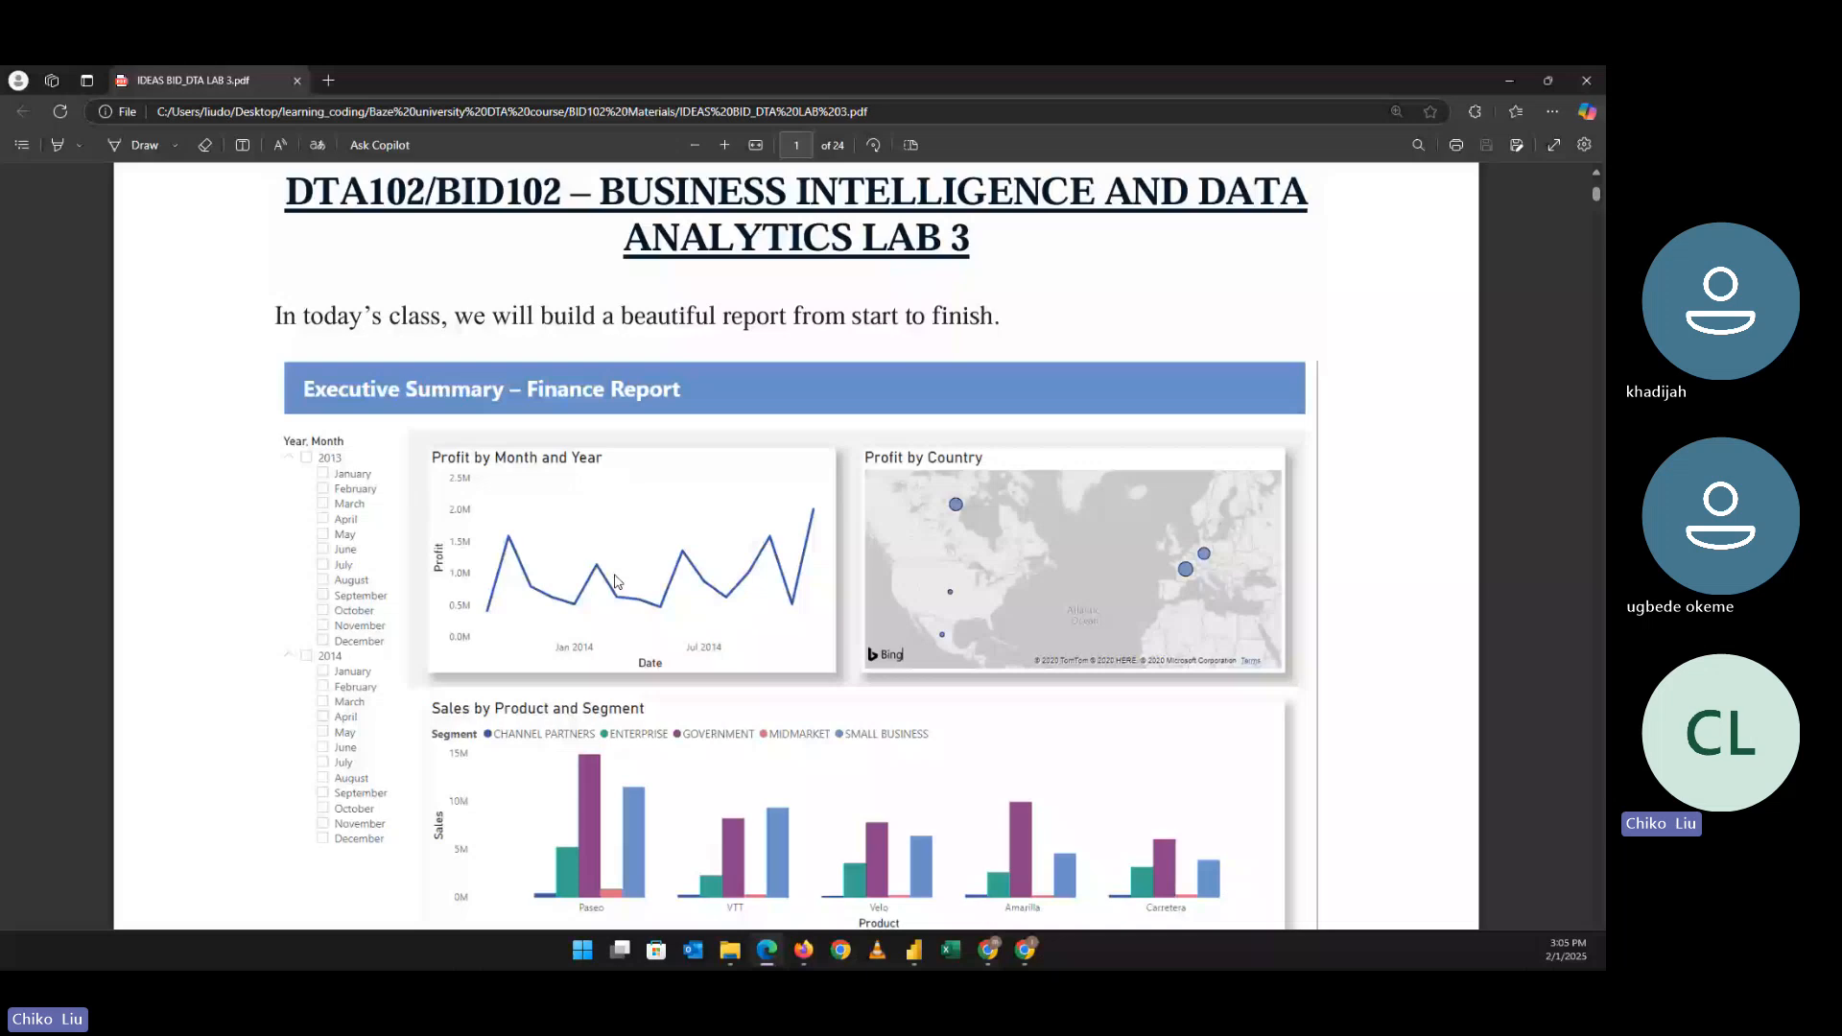
key(alt+Tab)
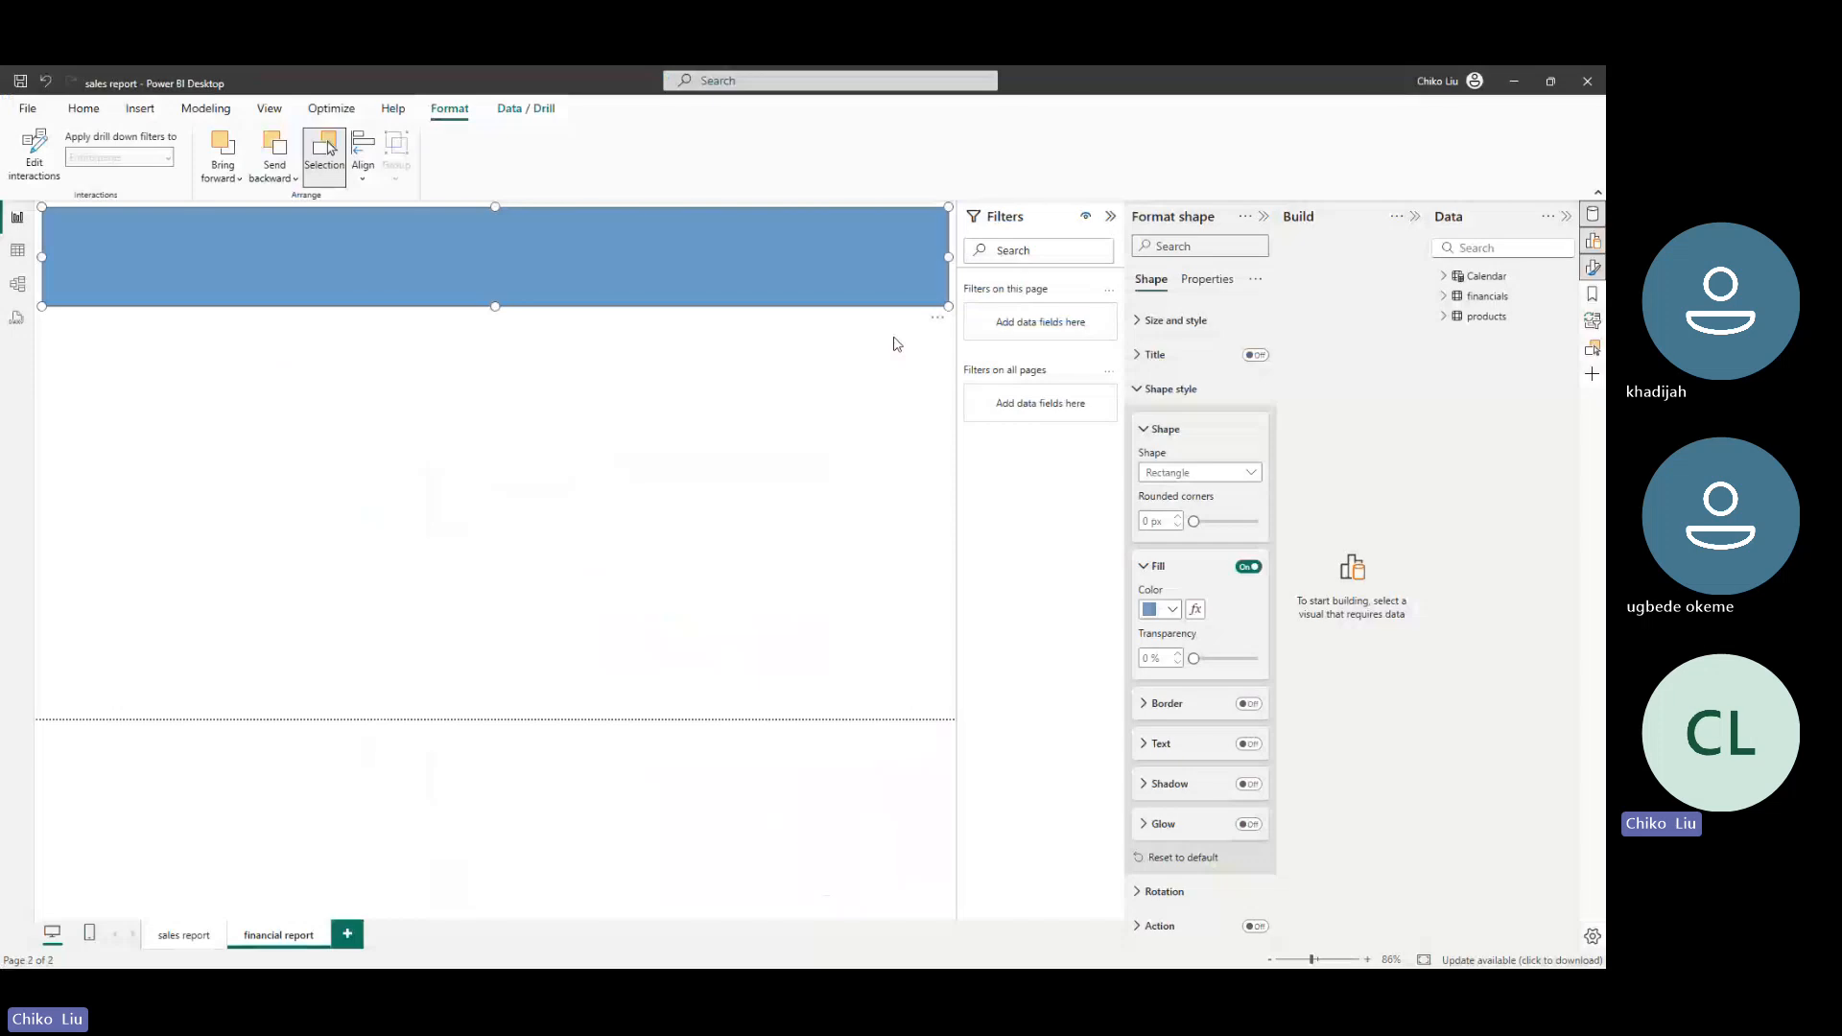
Insert a text box below the header rectangle and set its font to bold DIN, size 32
click(897, 343)
click(817, 156)
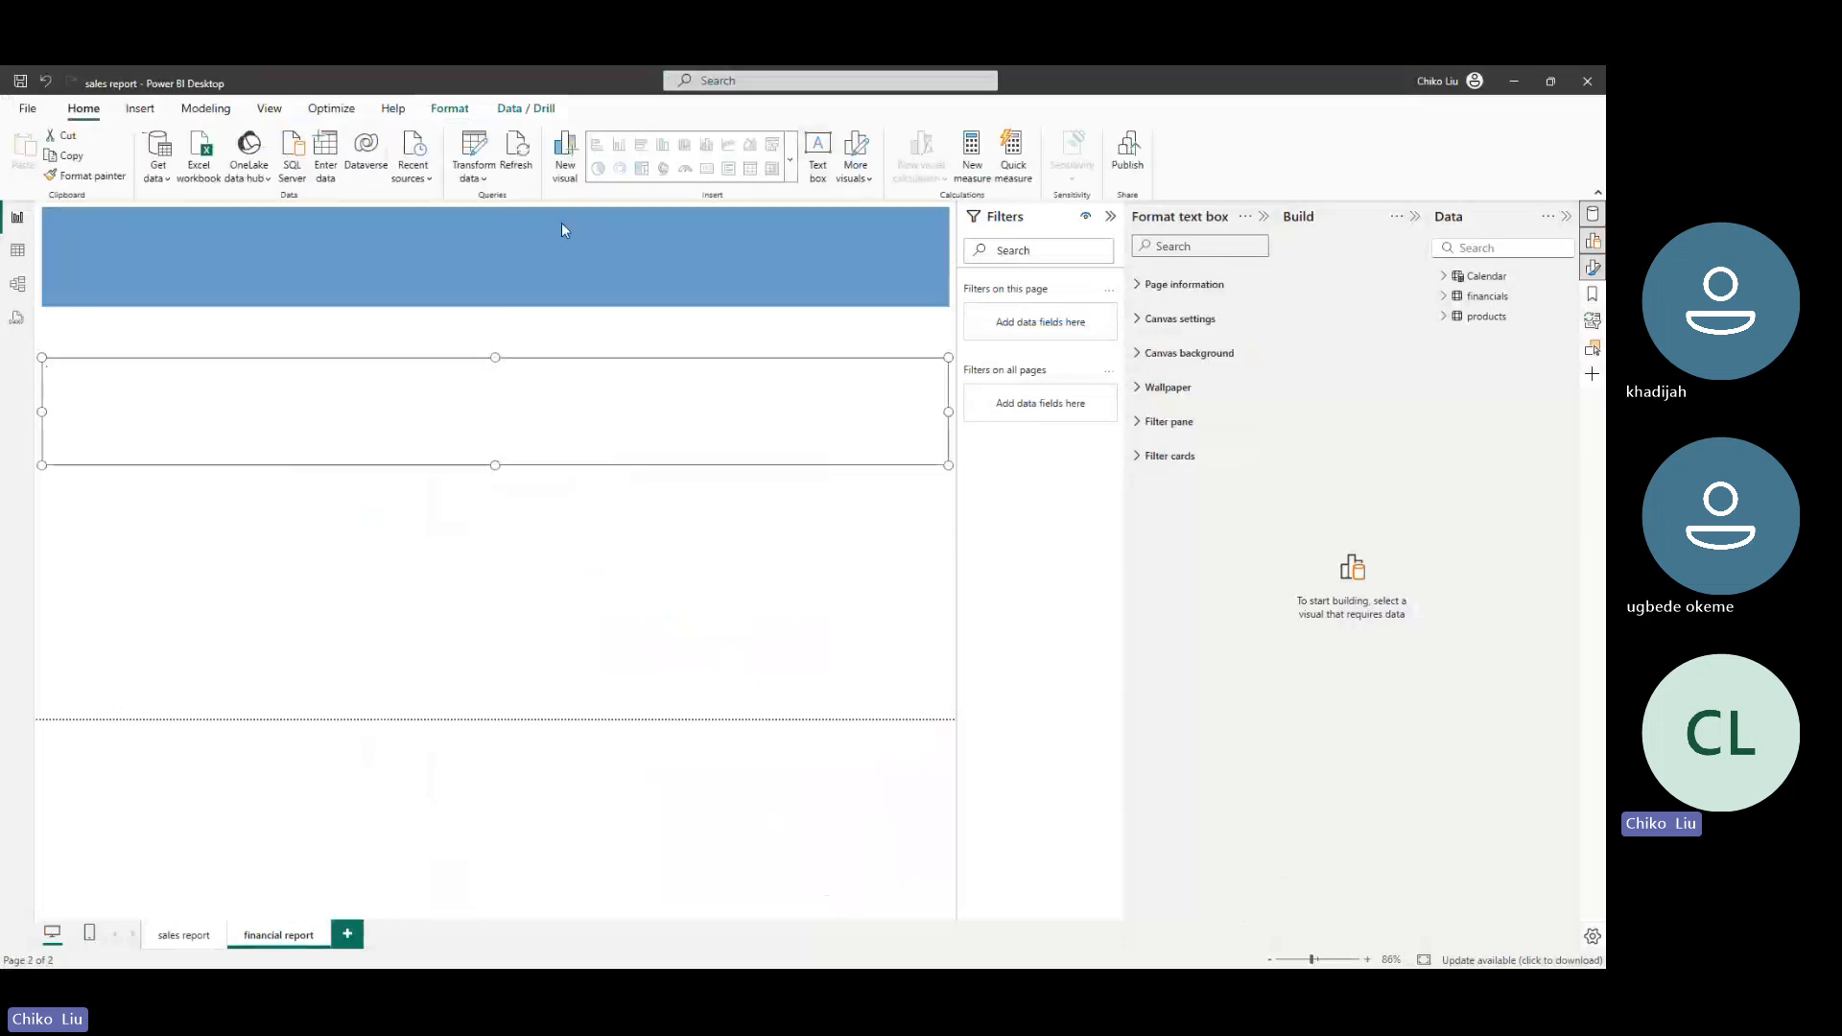
click(471, 408)
click(115, 292)
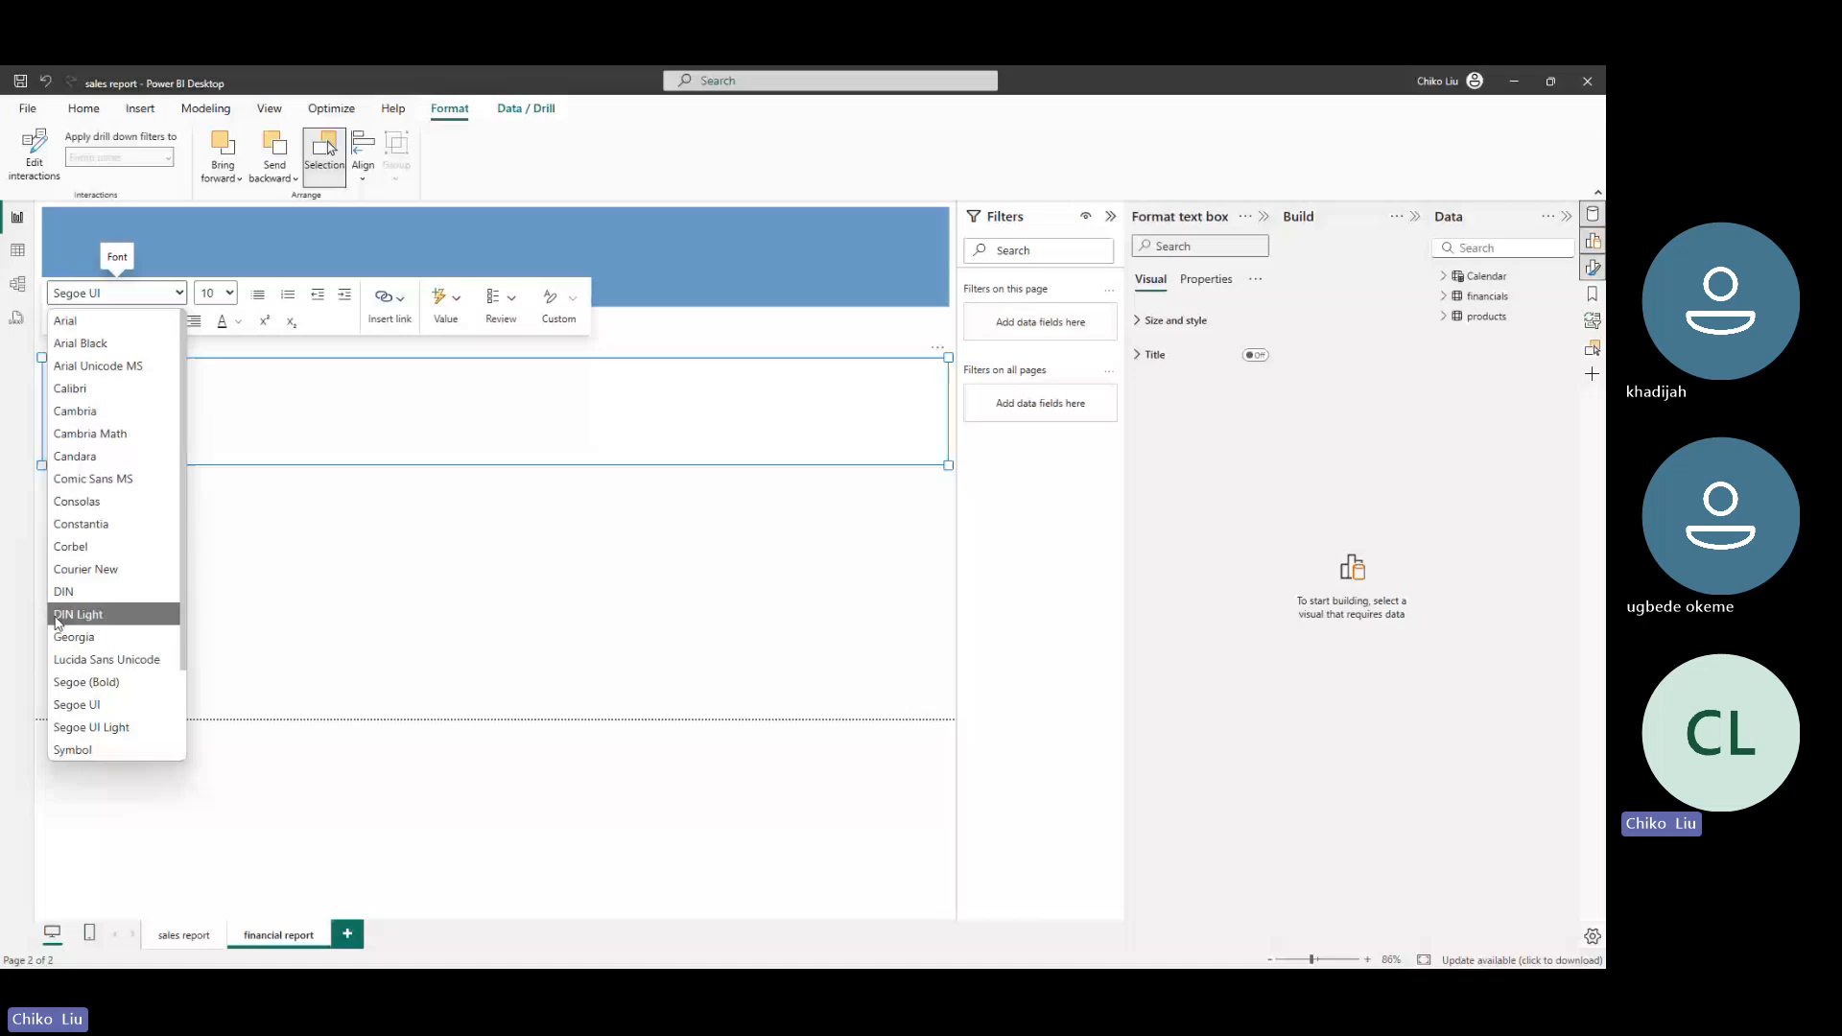
click(136, 403)
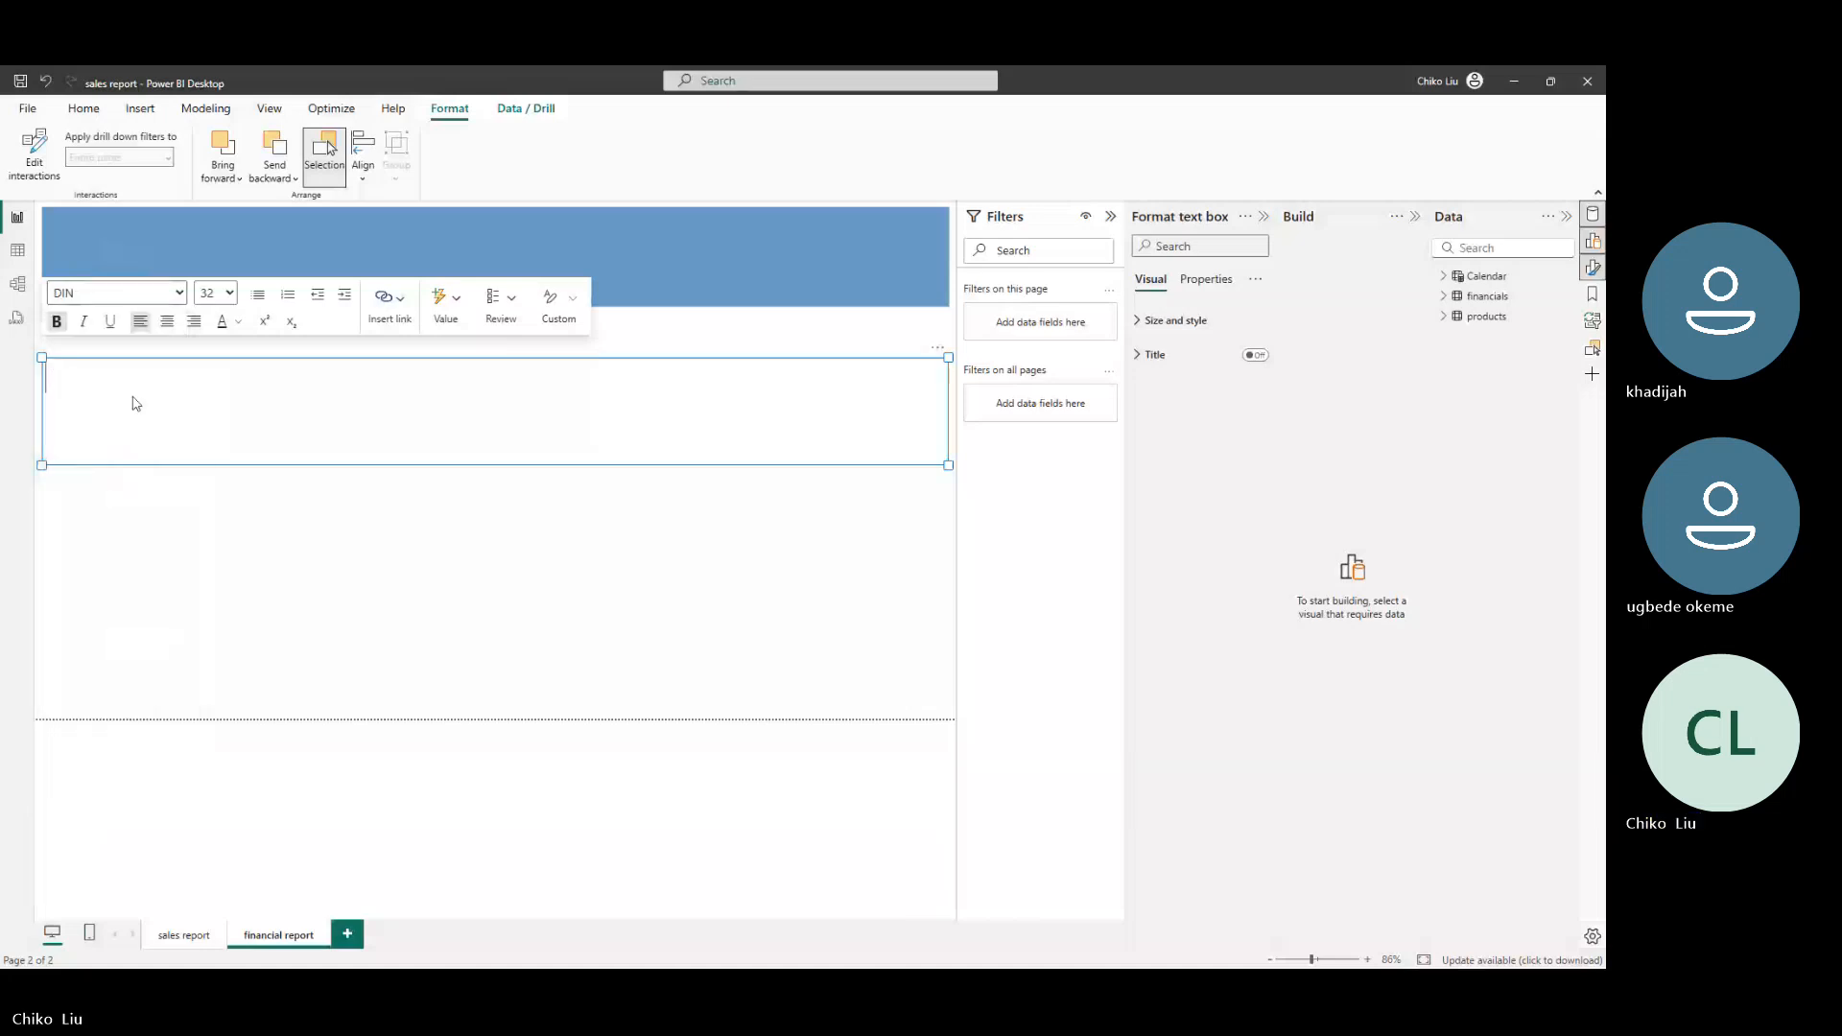
Enter the title EXECUTIVE SUMMARY - FINANCIAL REPORT in the text box
text(EXECUT)
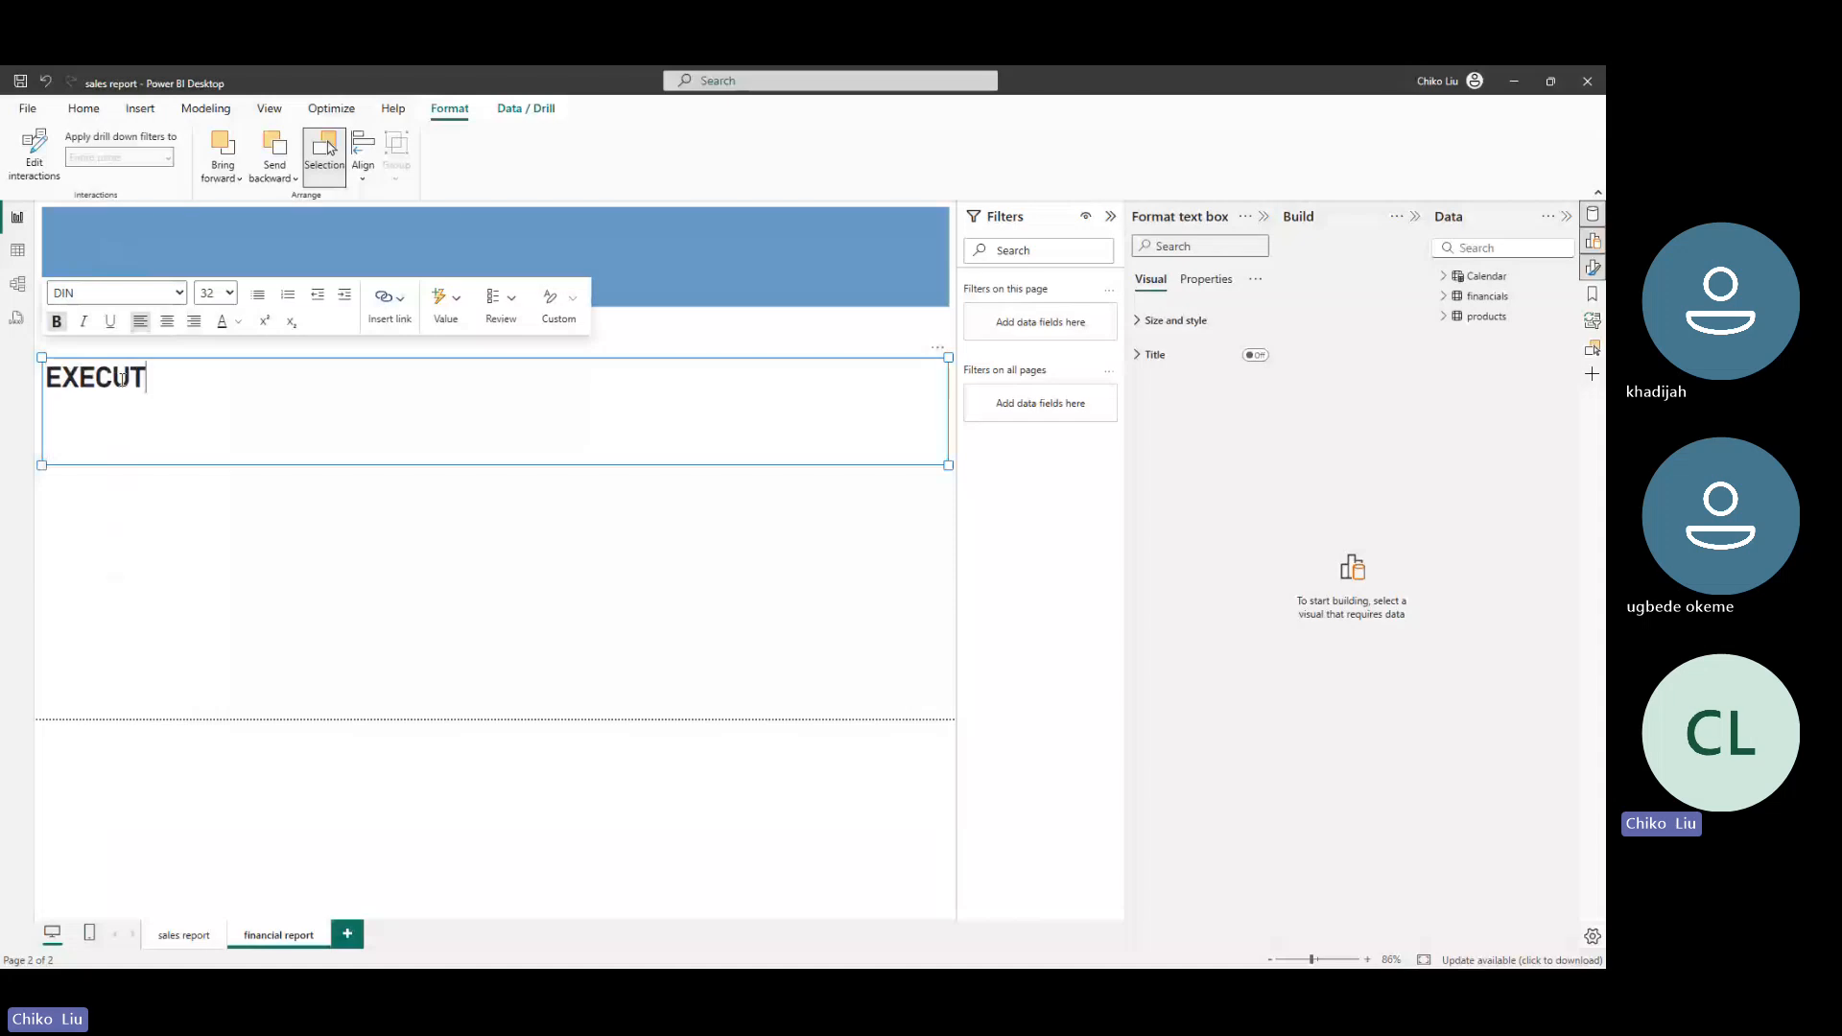
text(IVE SUMMARY)
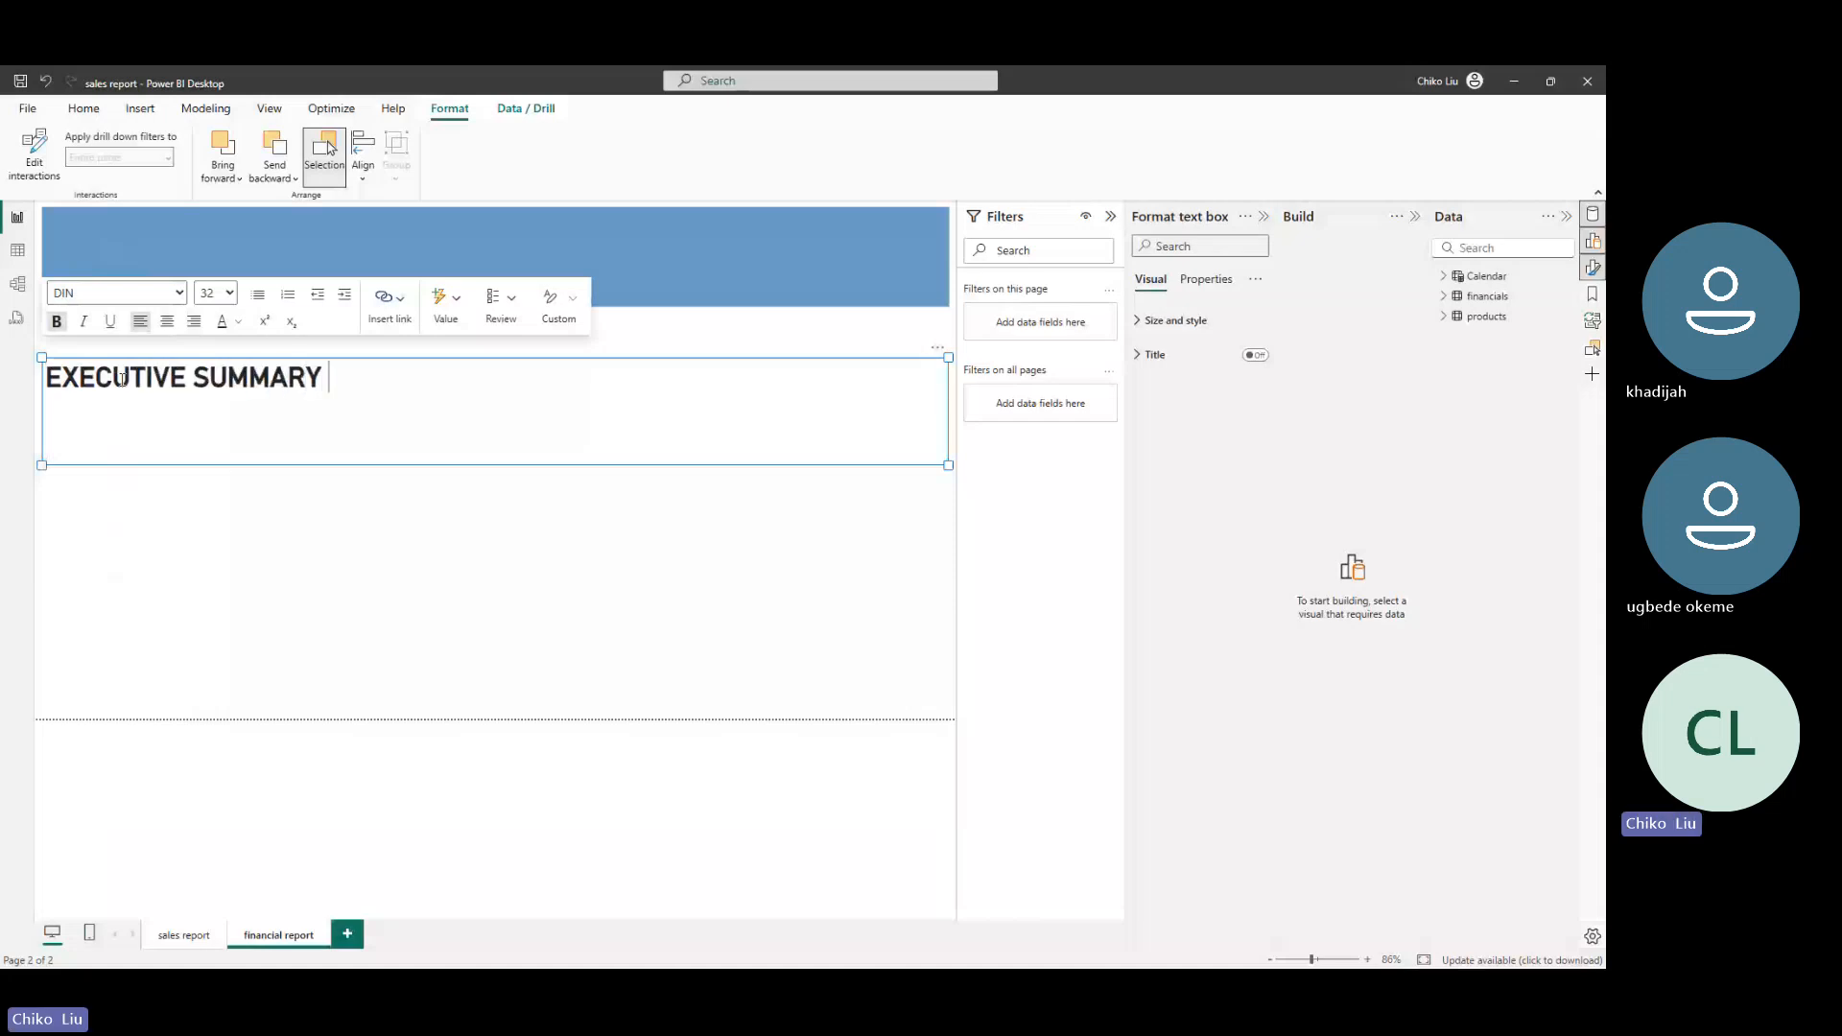
text( - FINANCIA)
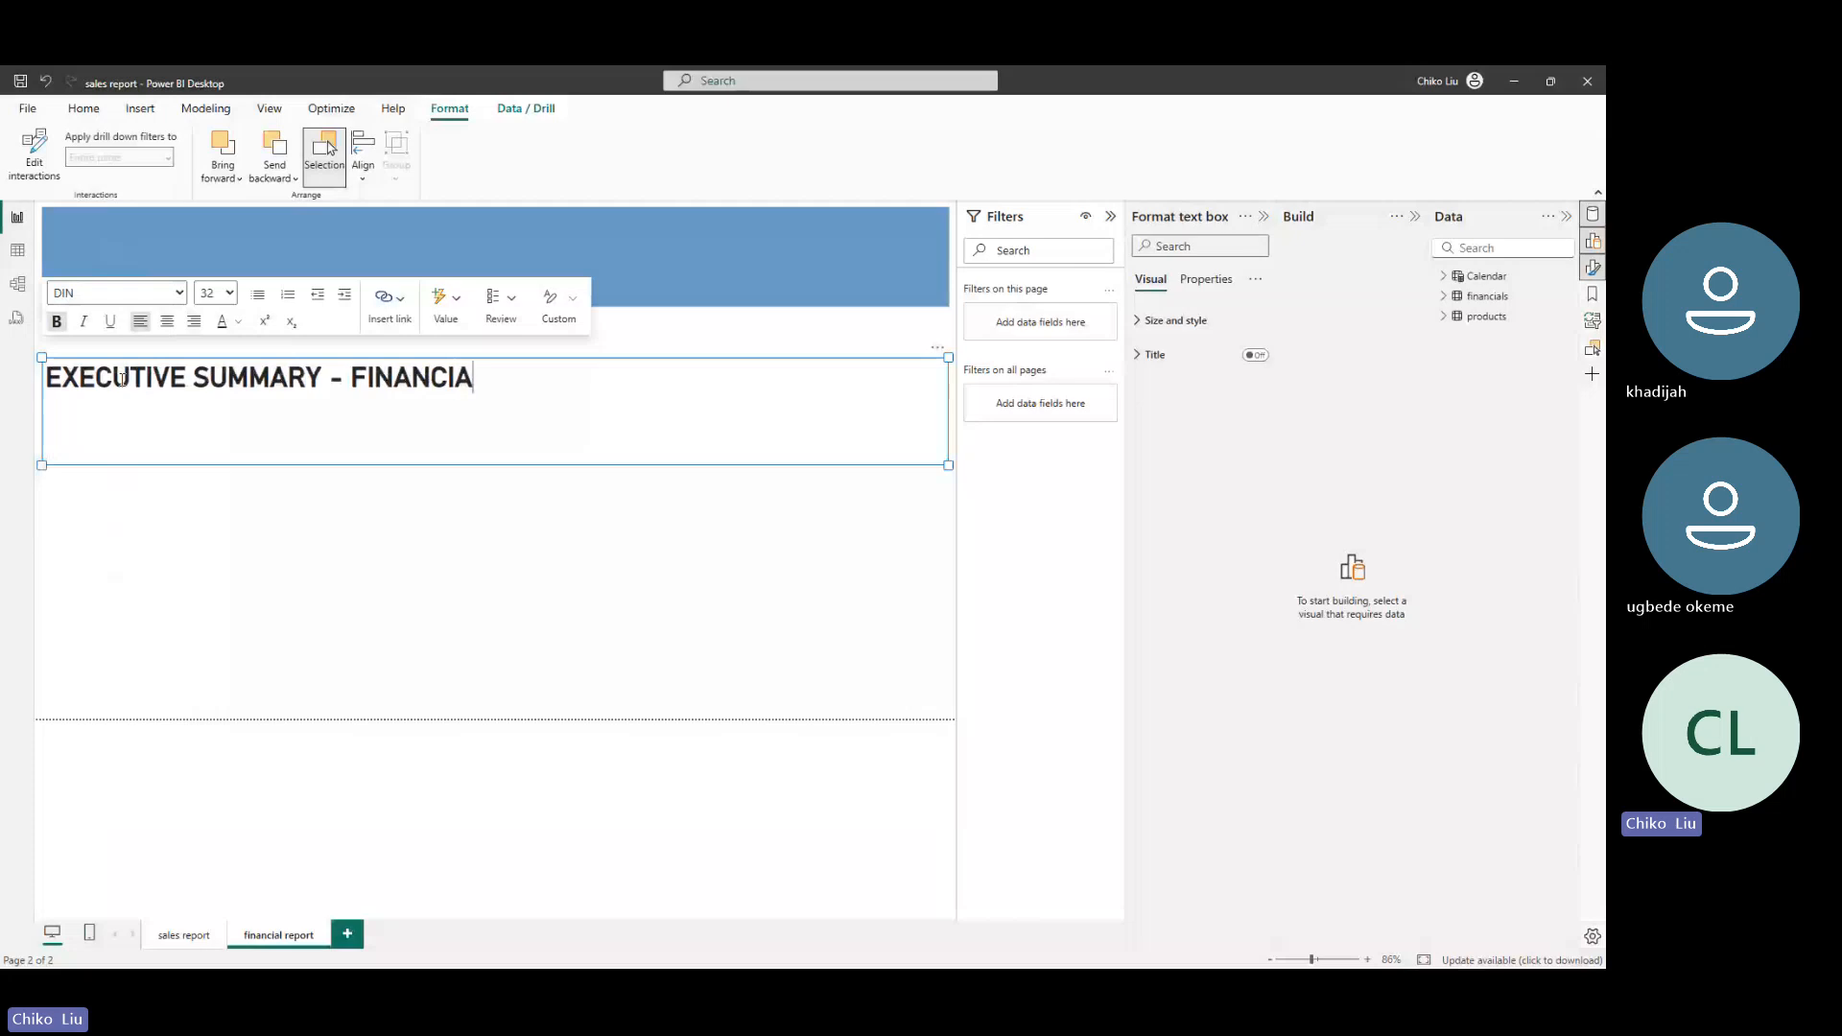
text(L R)
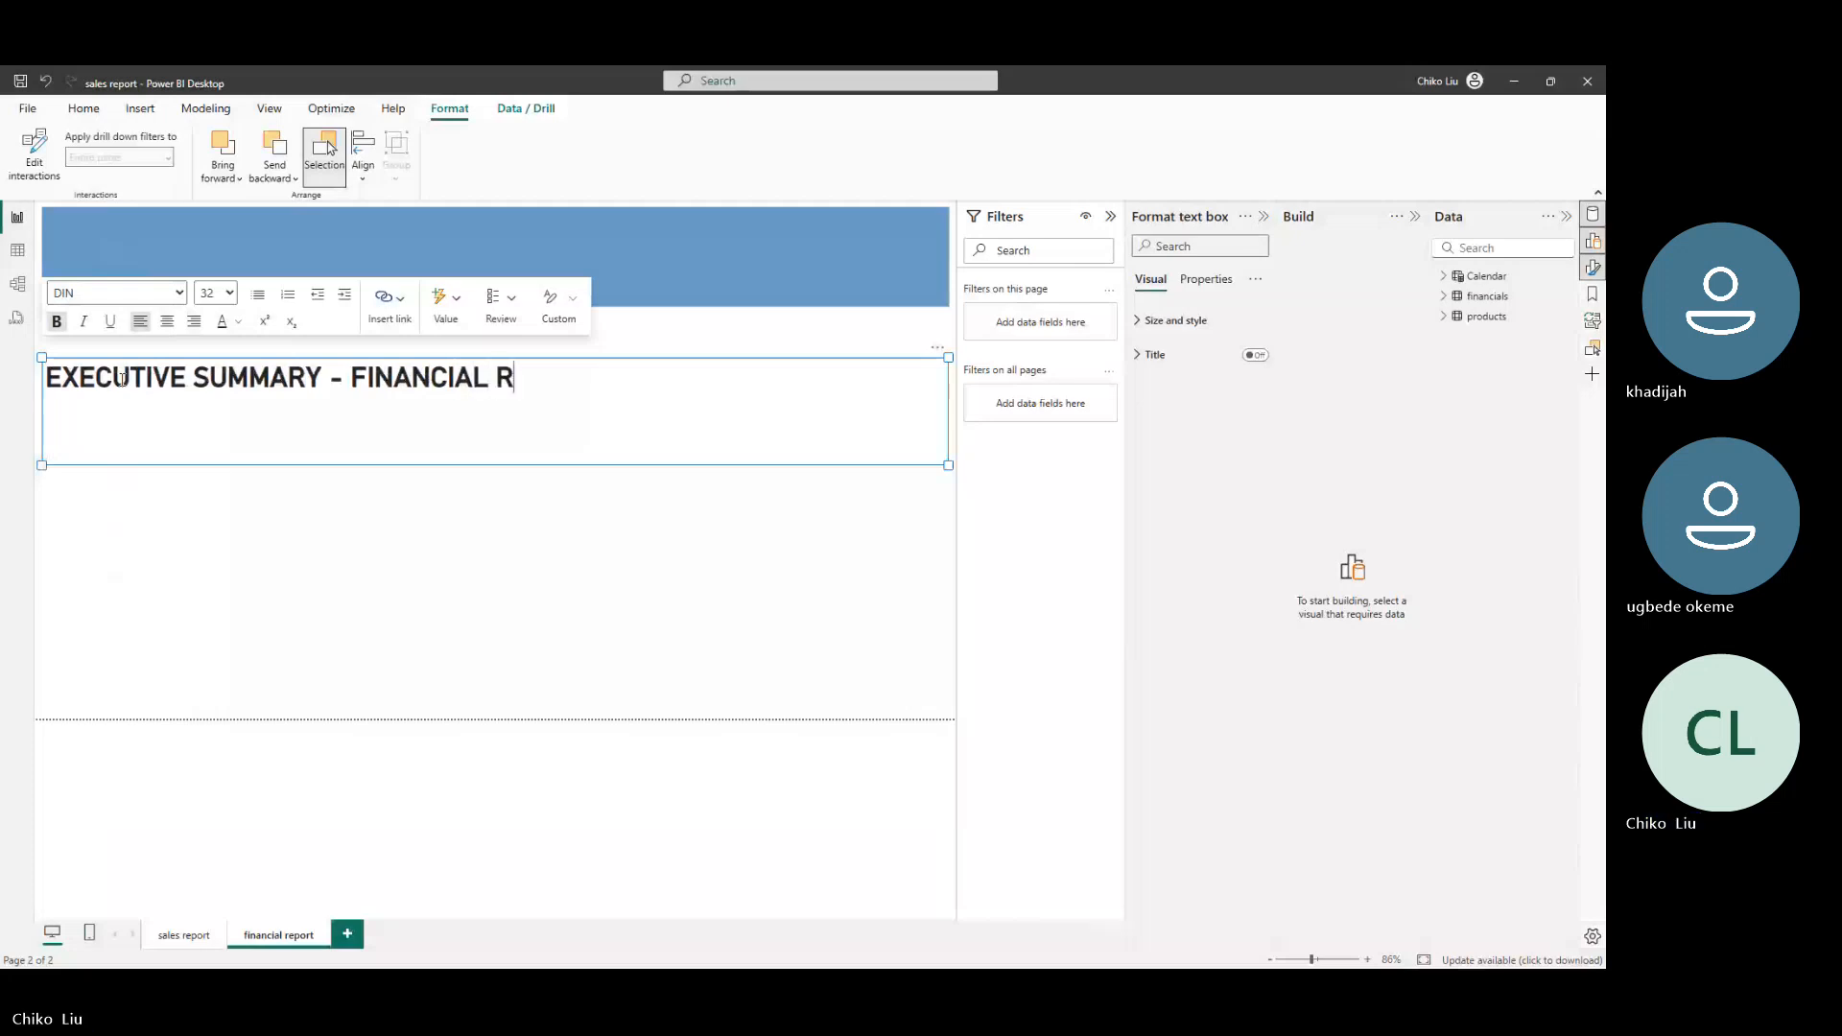
text(EPORT)
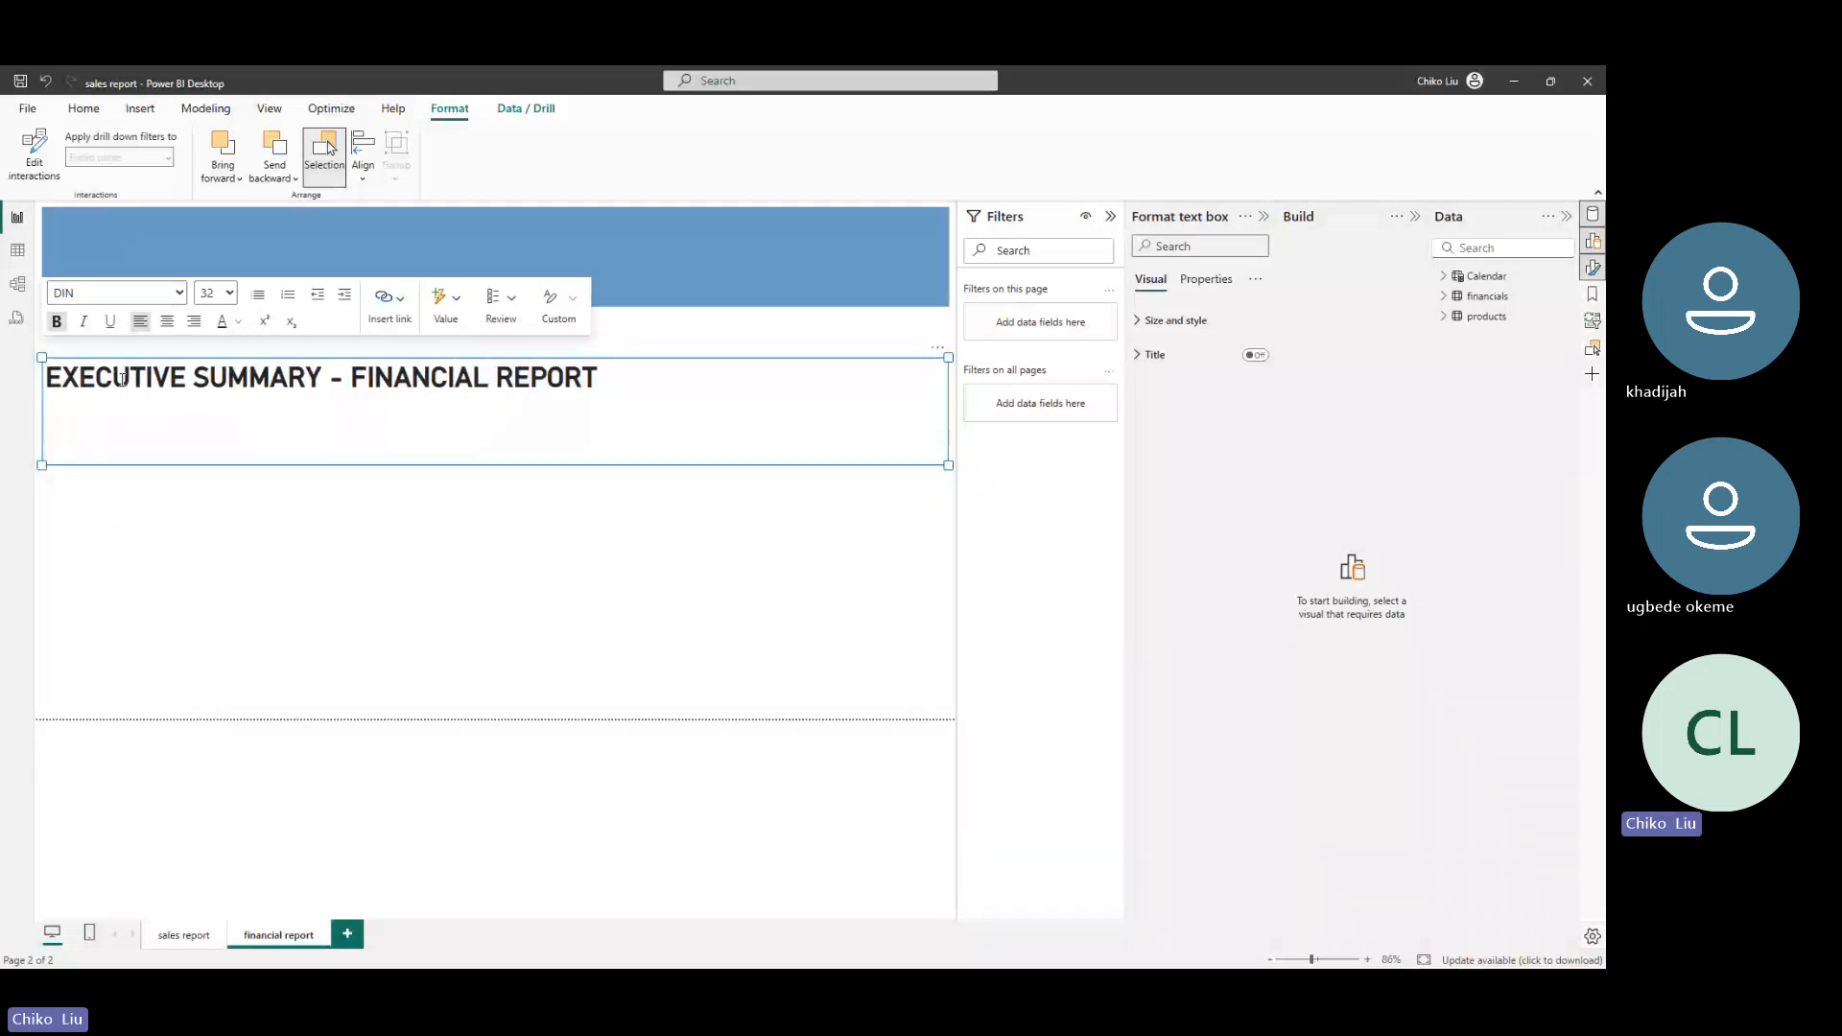
Centre the title text and shrink the text box's width and height to fit the single line
click(277, 392)
key(ctrl+z)
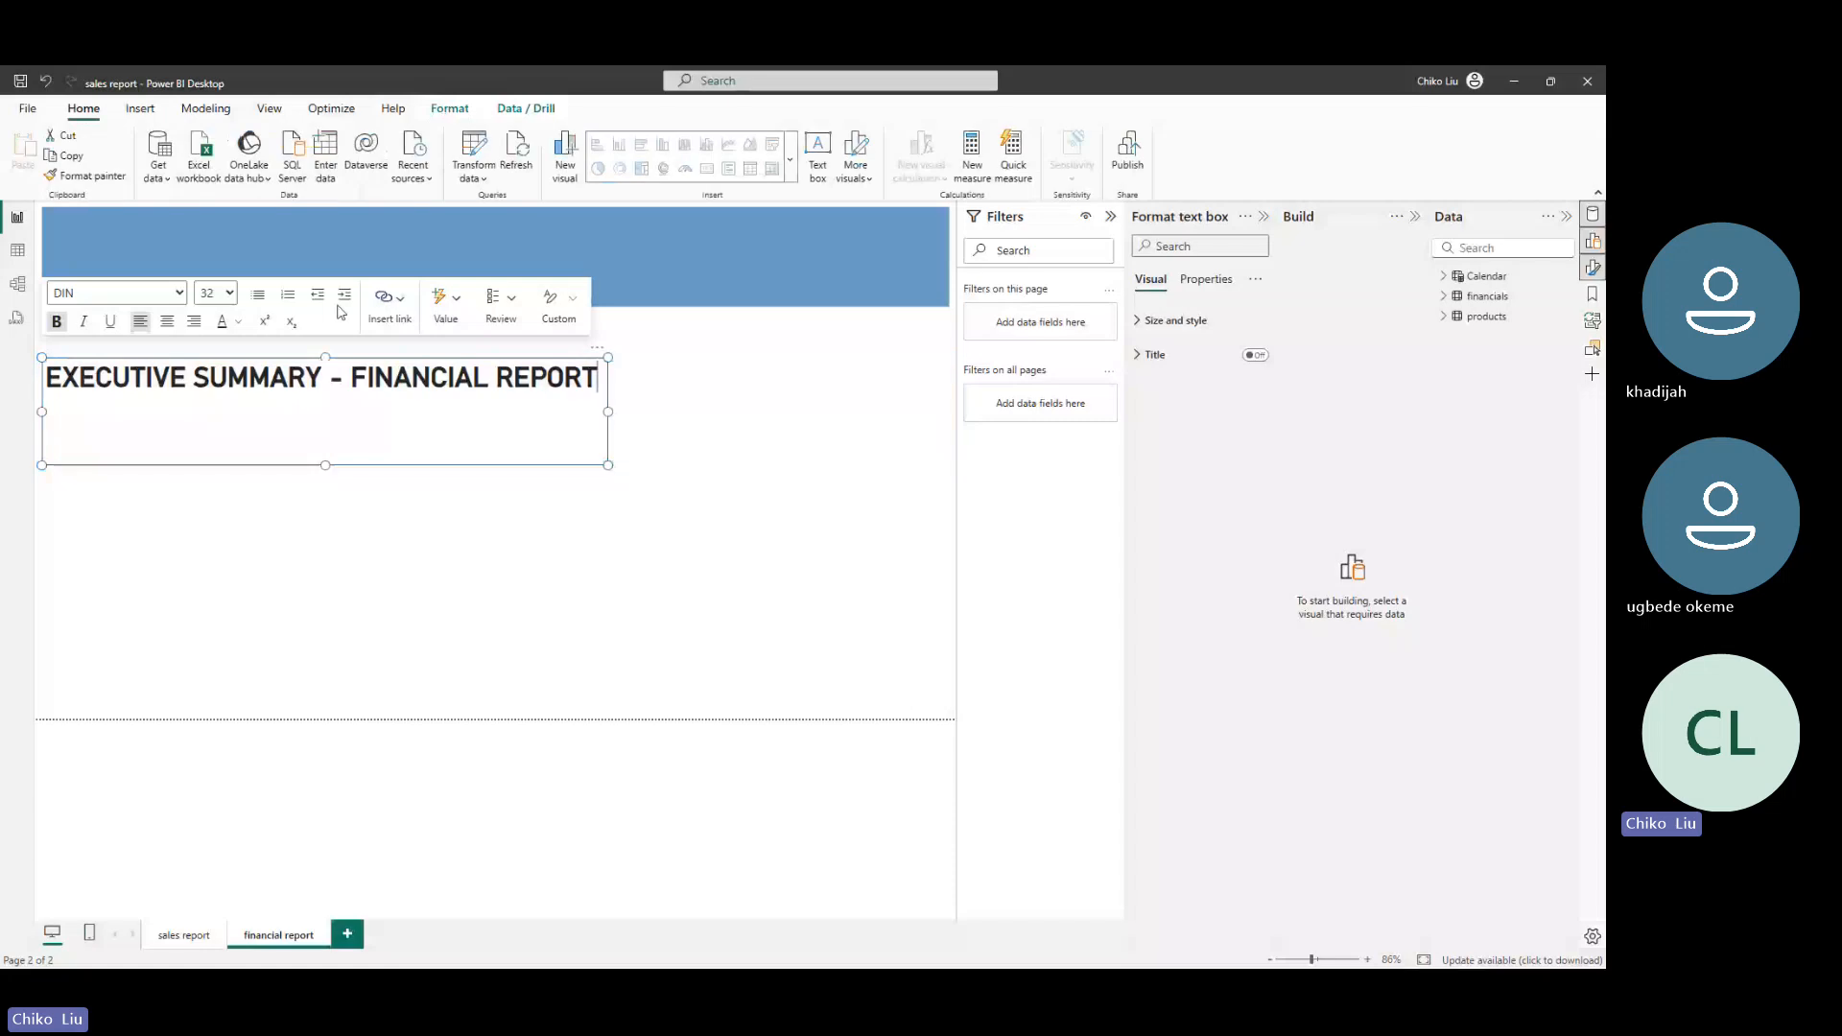
click(167, 321)
drag(325, 466, 325, 400)
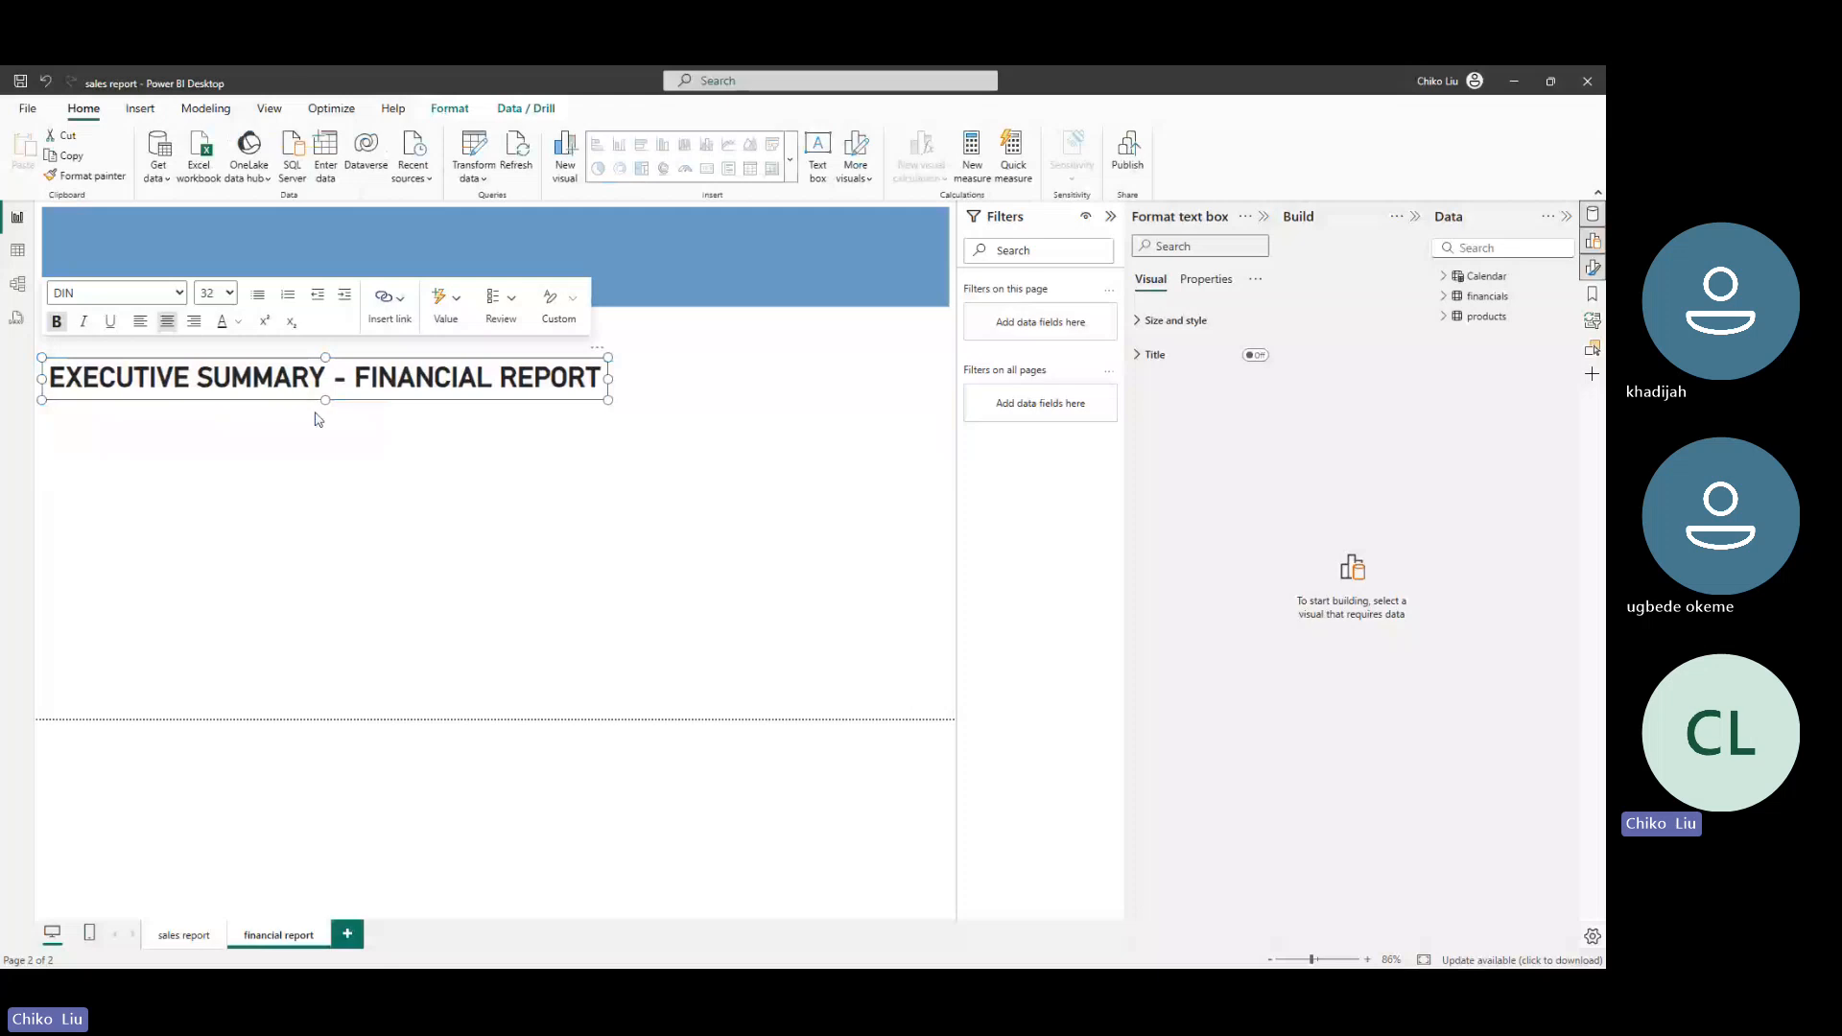
Move the title text box onto the left part of the header rectangle, vertically centred within it
click(299, 401)
drag(301, 403, 313, 302)
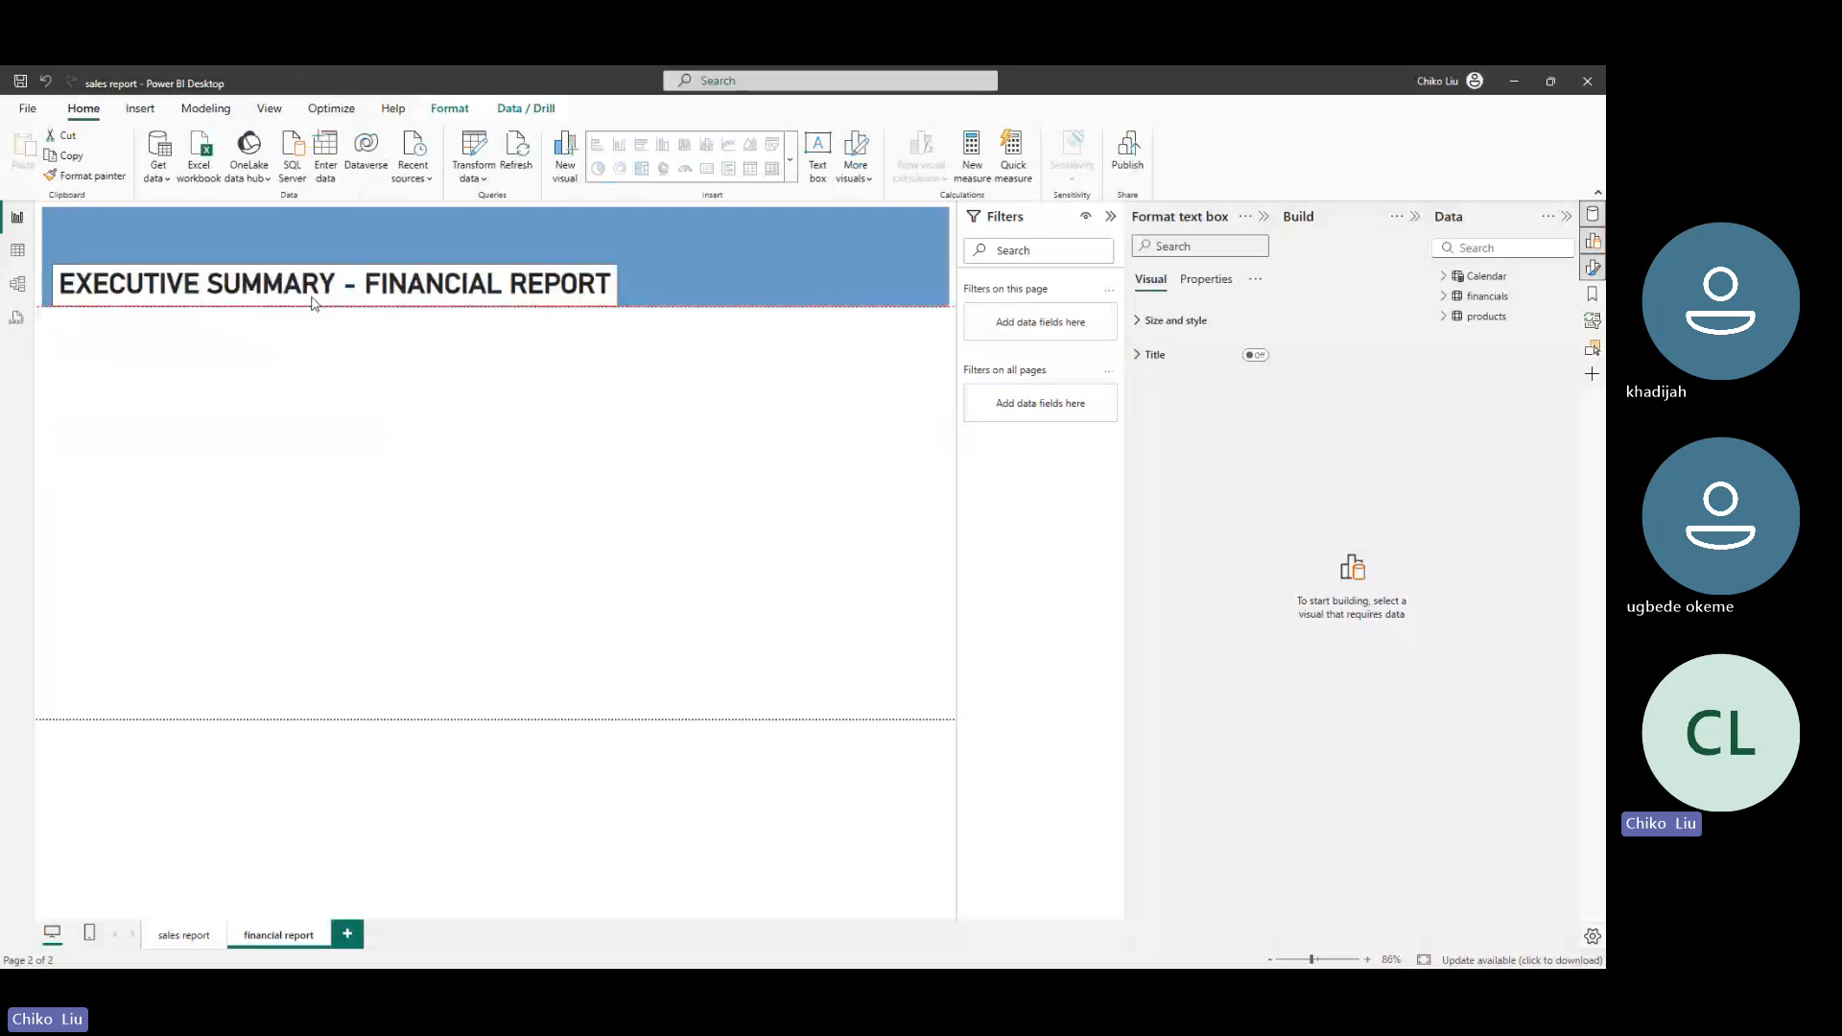
drag(313, 303, 321, 280)
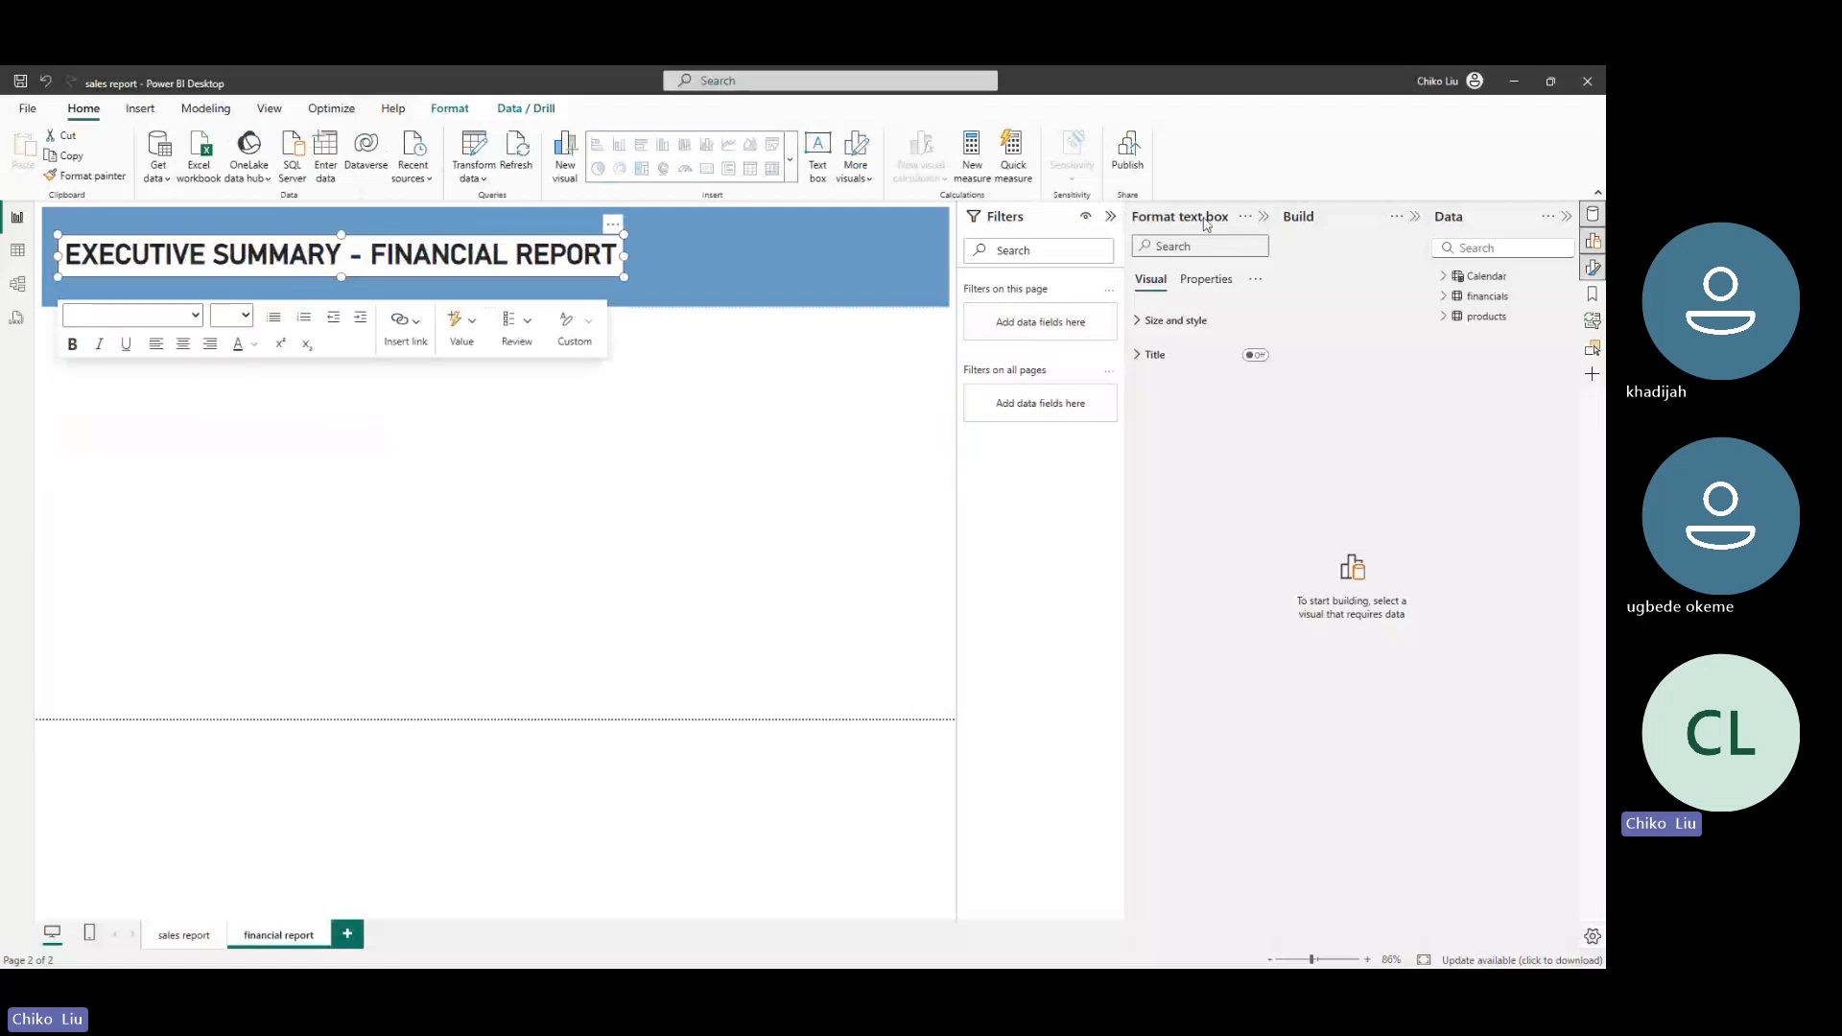
Turn off the title text box's background and change all of its text to white
click(1140, 332)
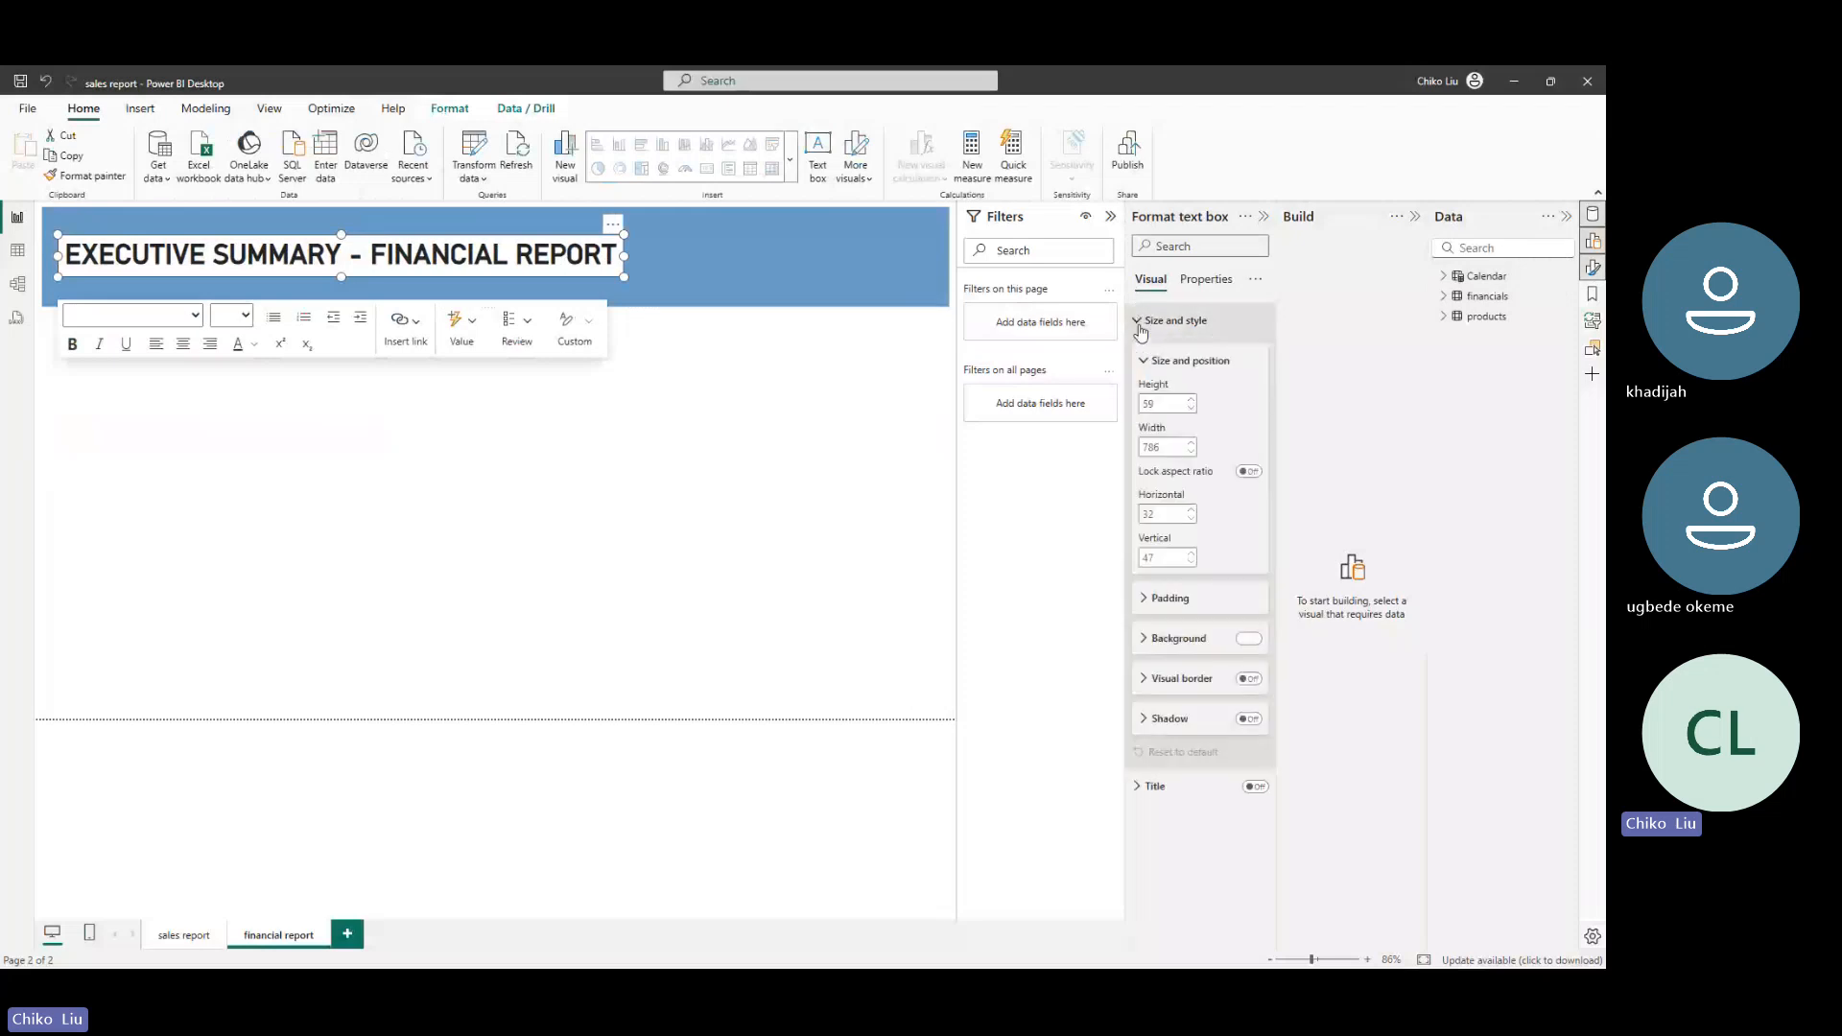
click(1249, 639)
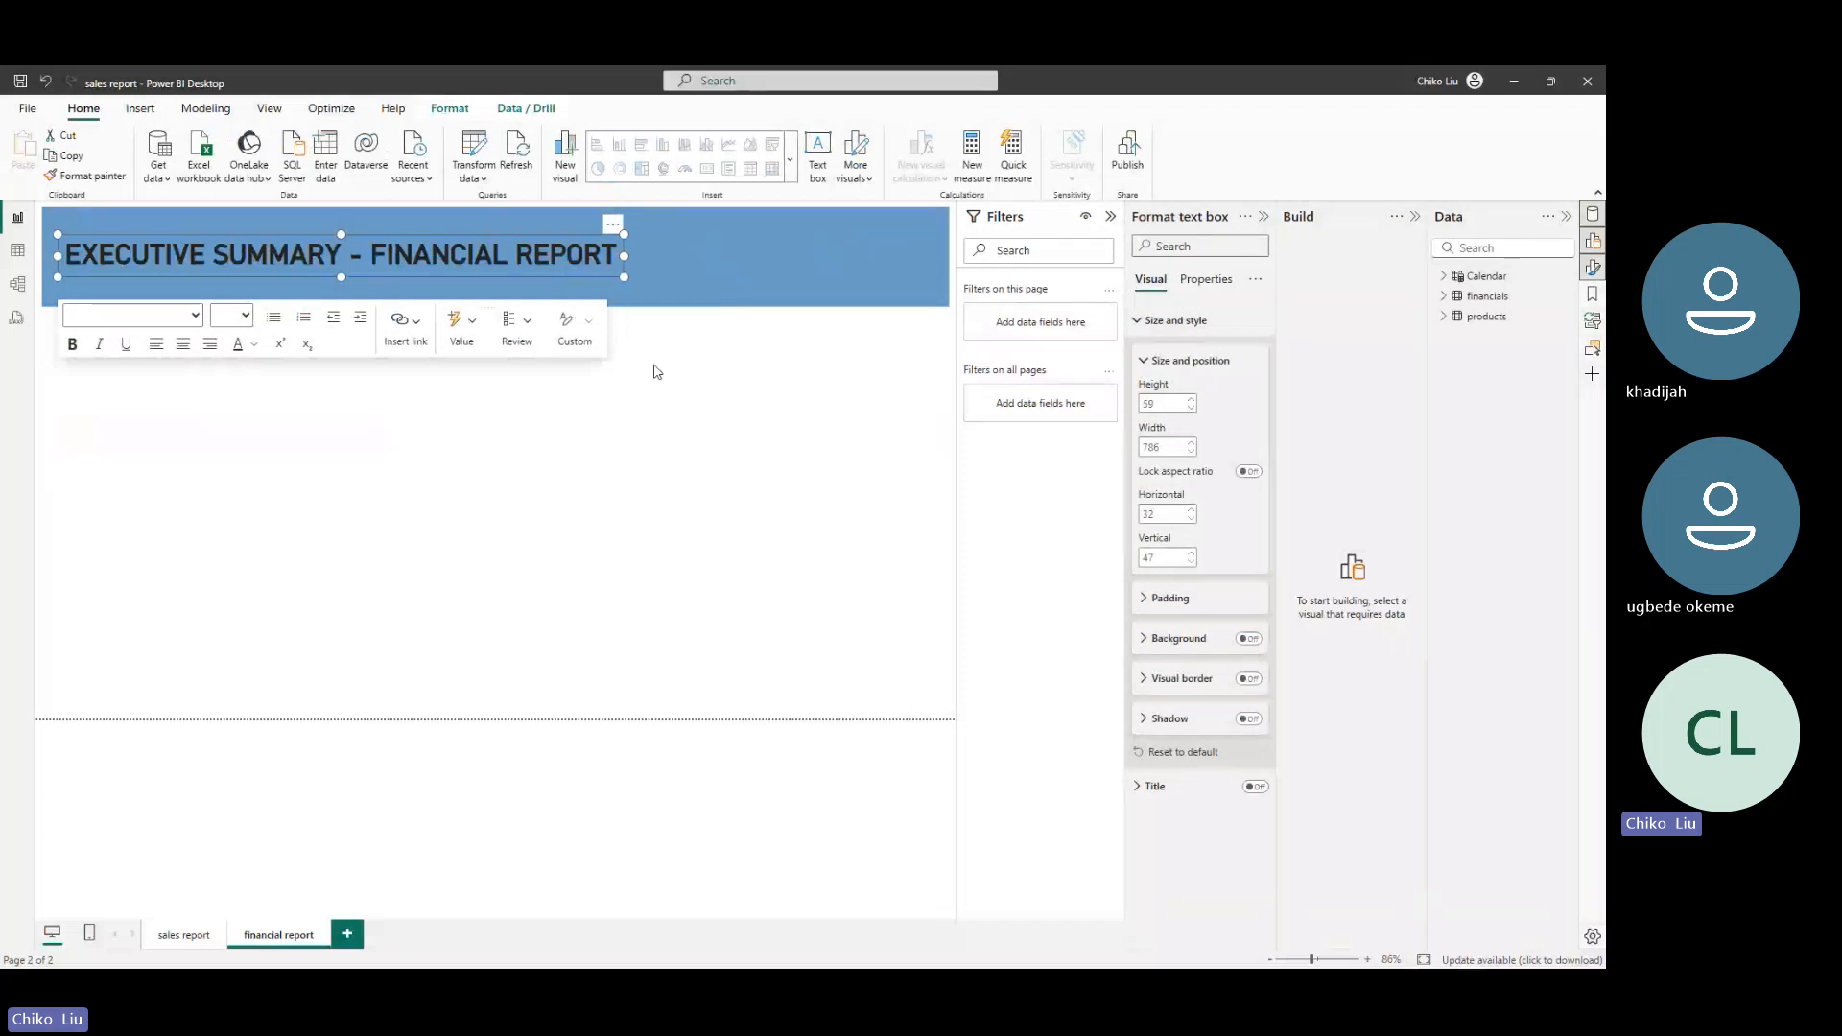
click(513, 257)
key(ctrl+a)
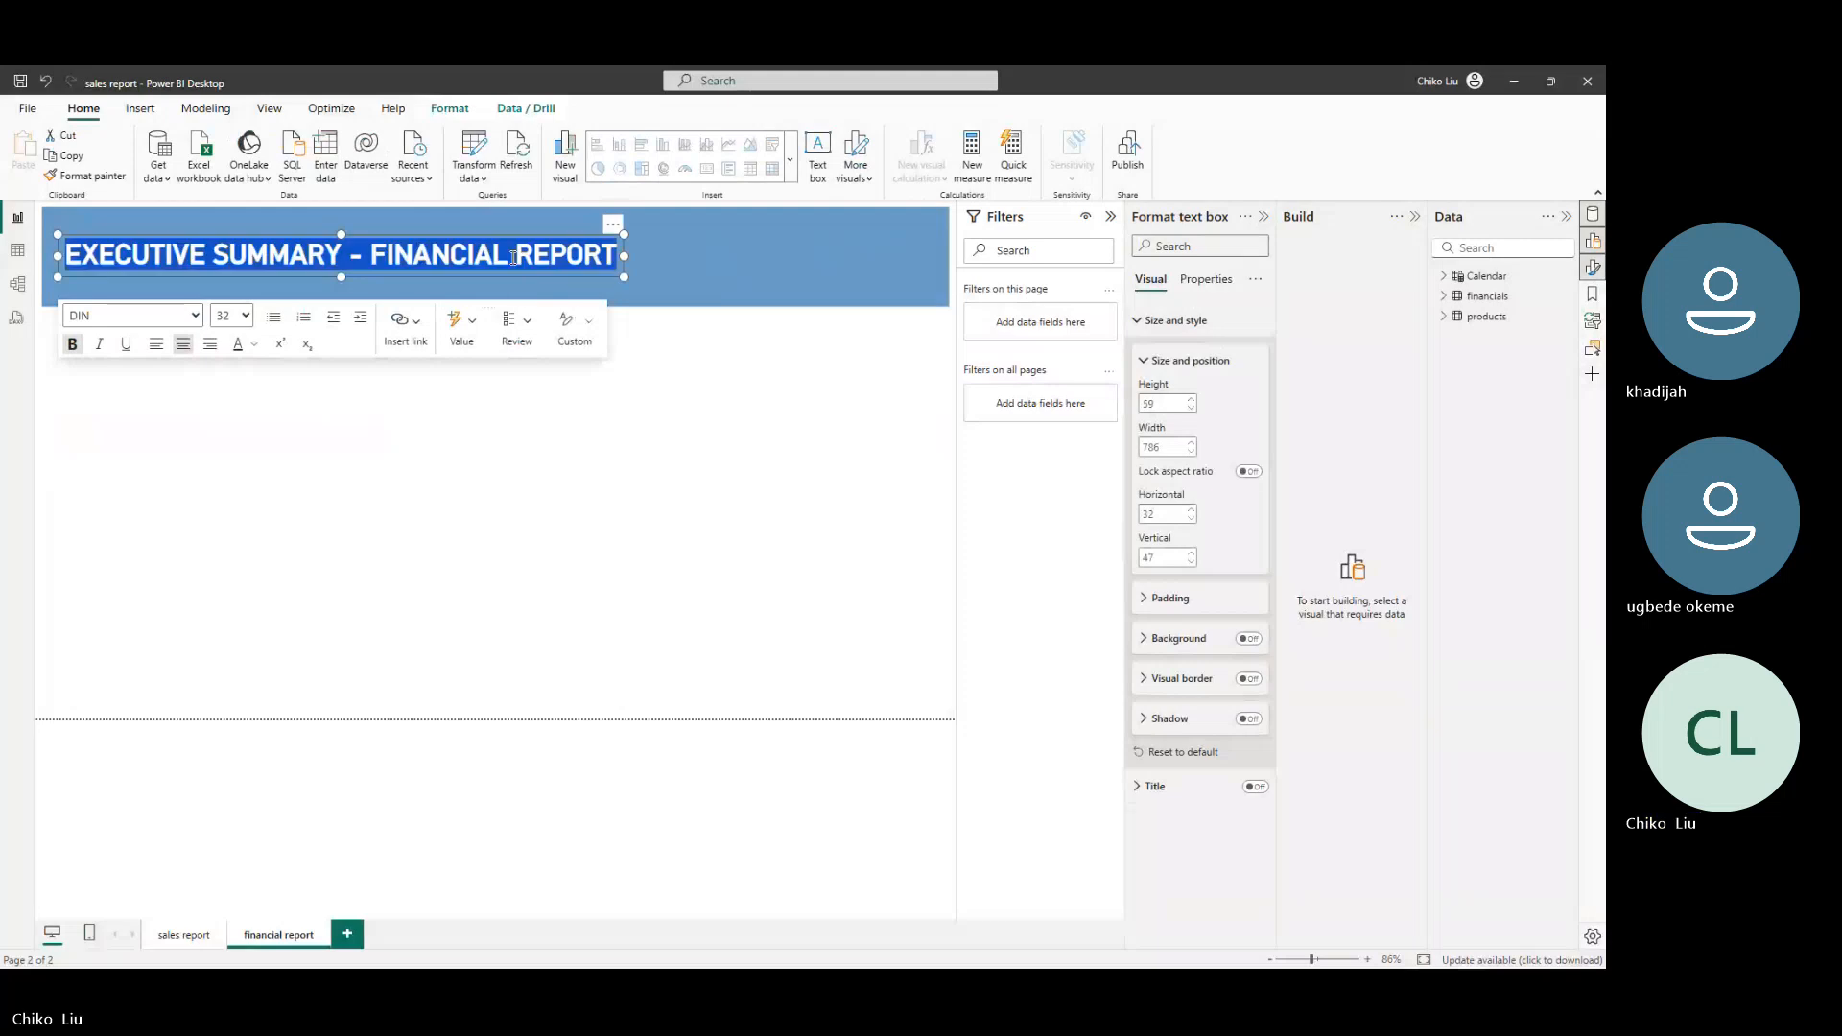
click(256, 346)
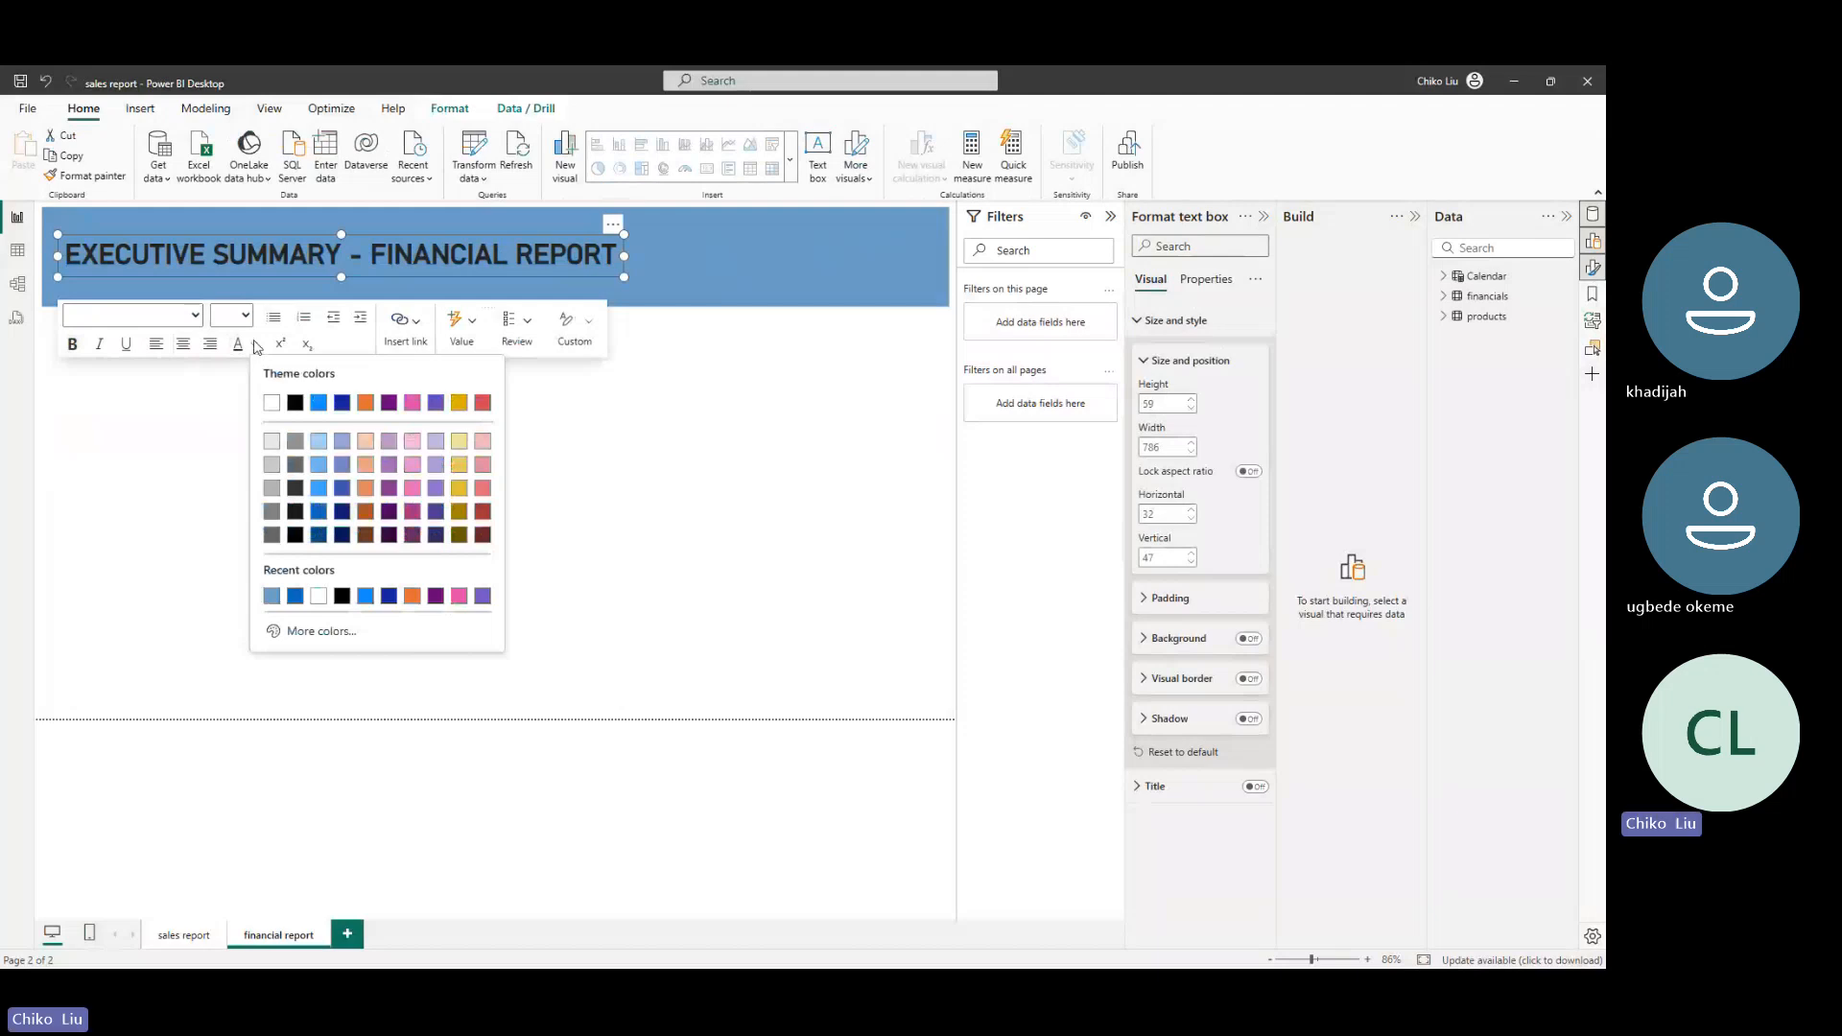
click(271, 403)
click(537, 461)
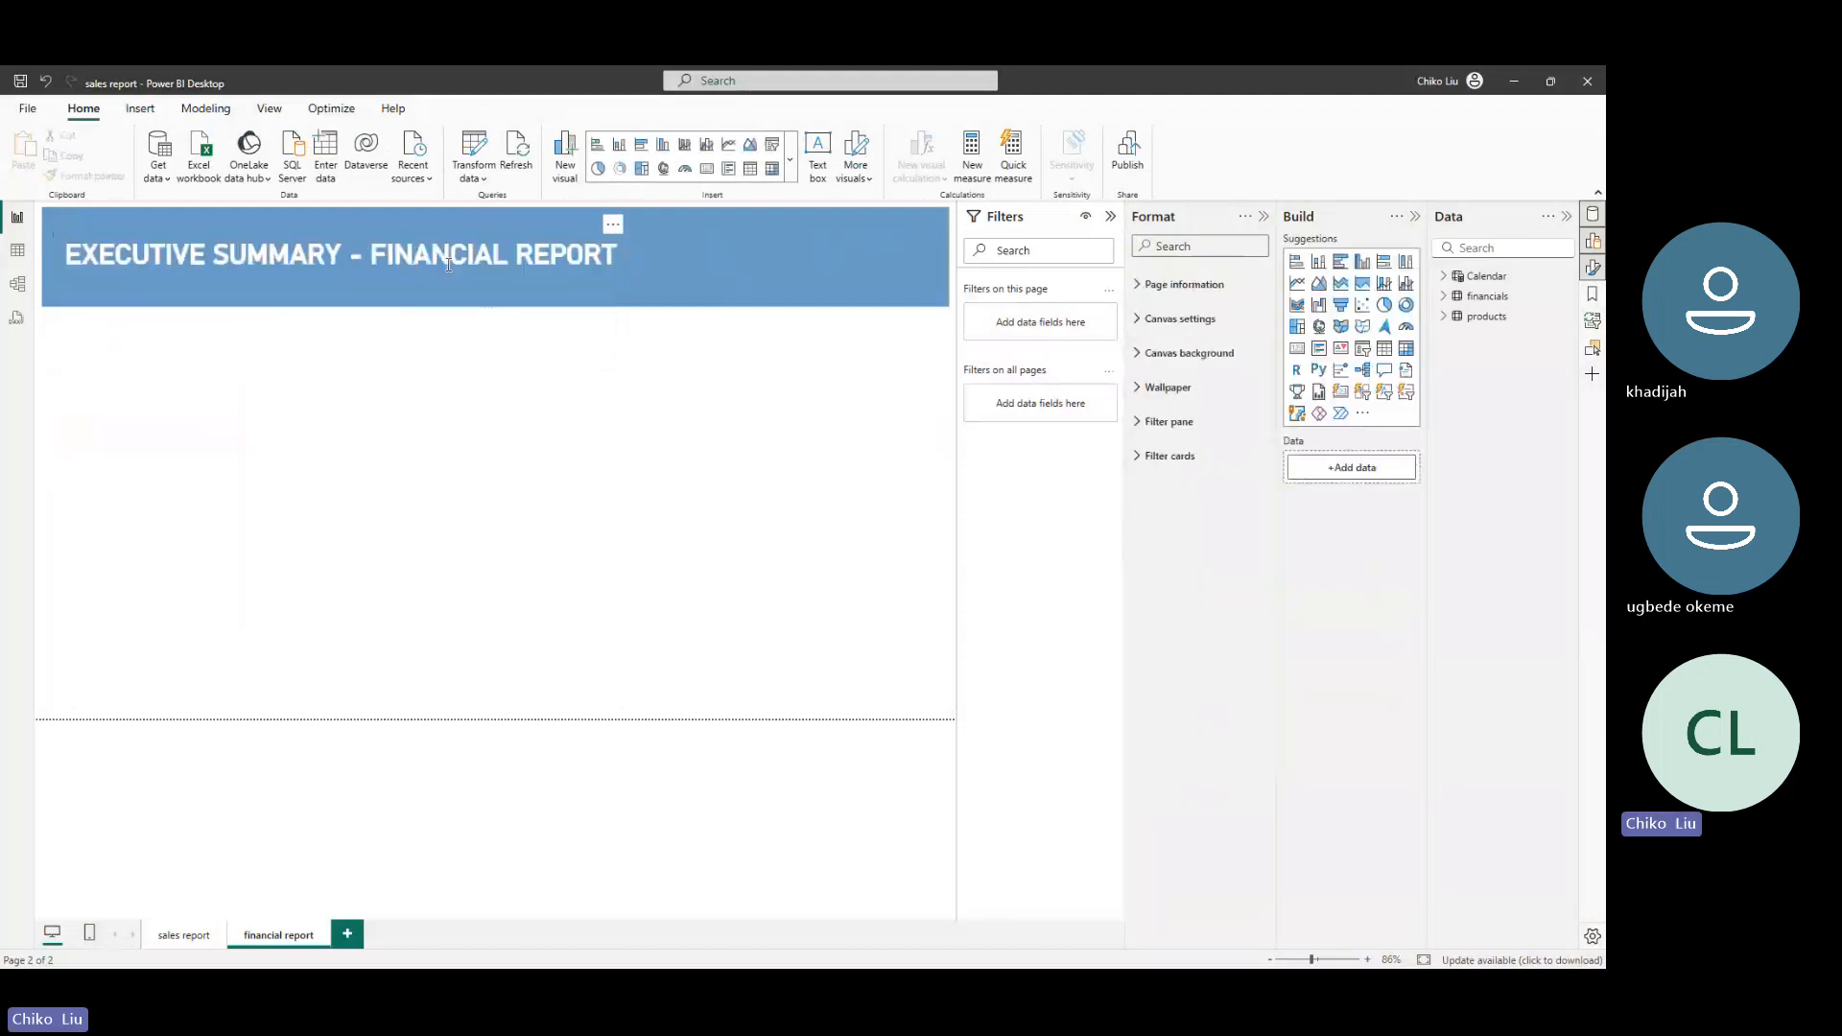
Change the header rectangle's fill to a darker, muted custom blue
click(757, 257)
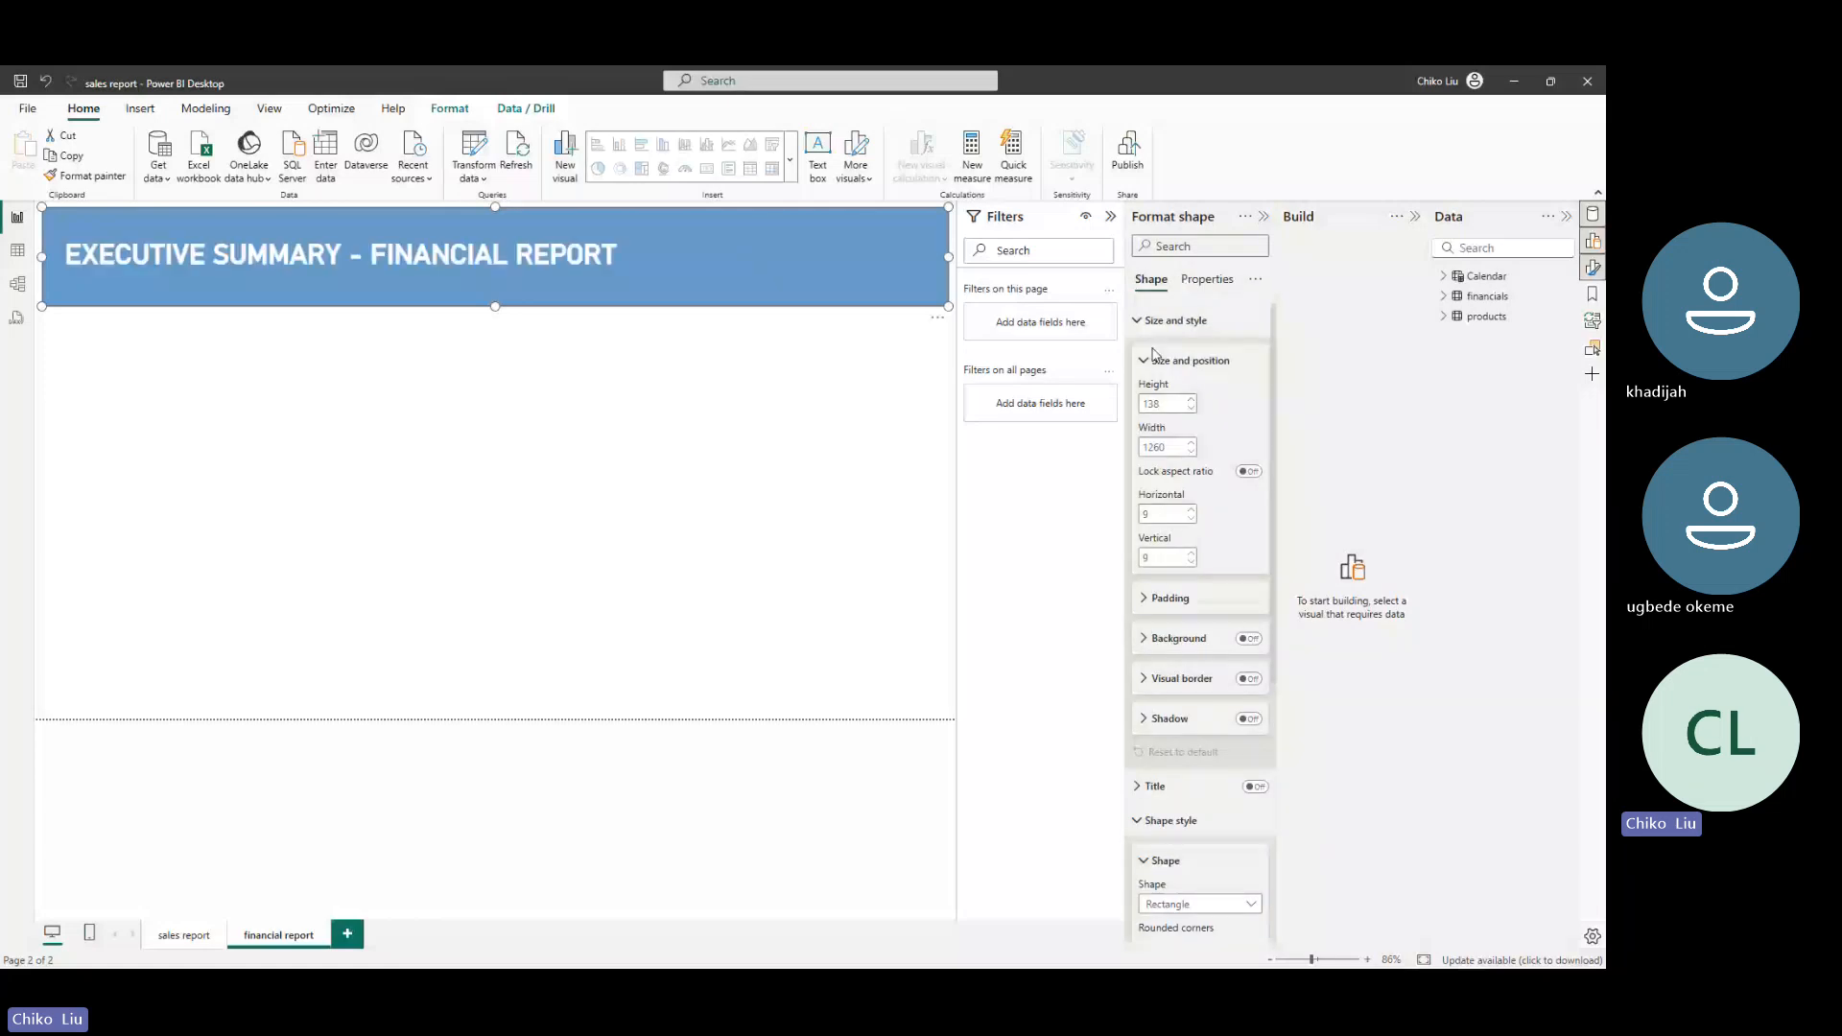
click(1152, 359)
click(1175, 321)
click(1173, 611)
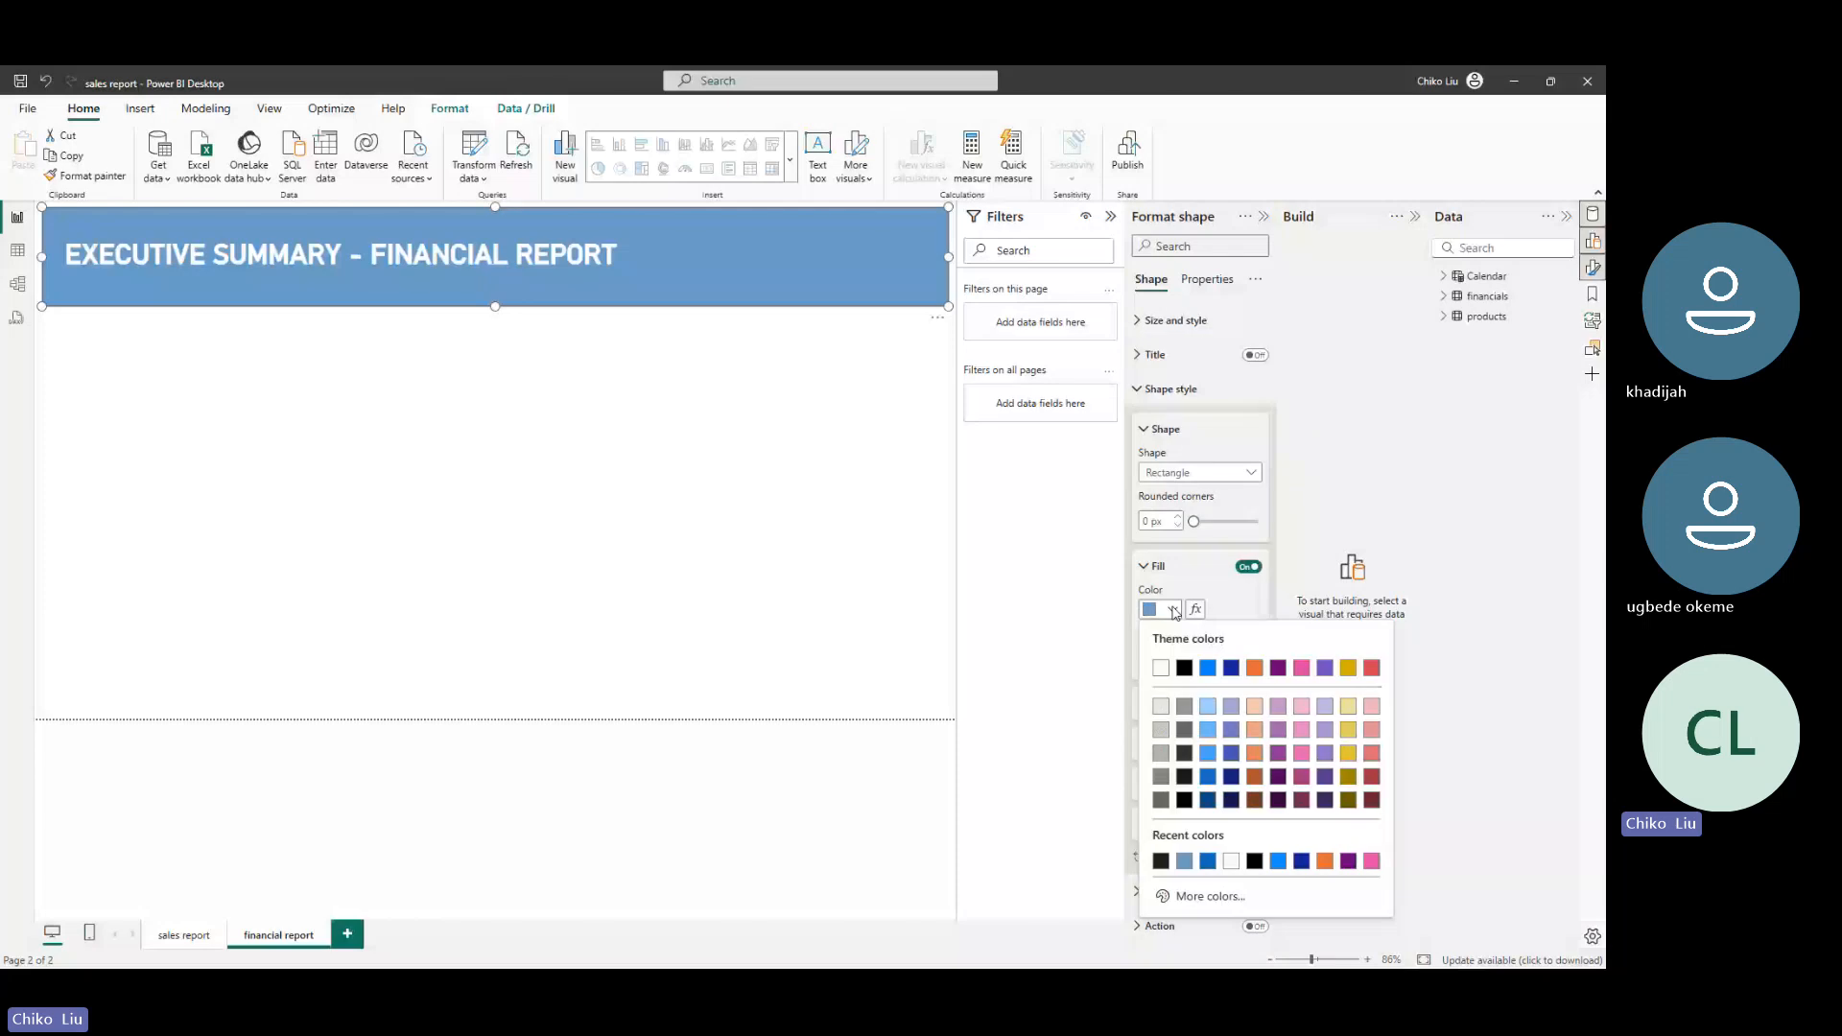
click(1204, 896)
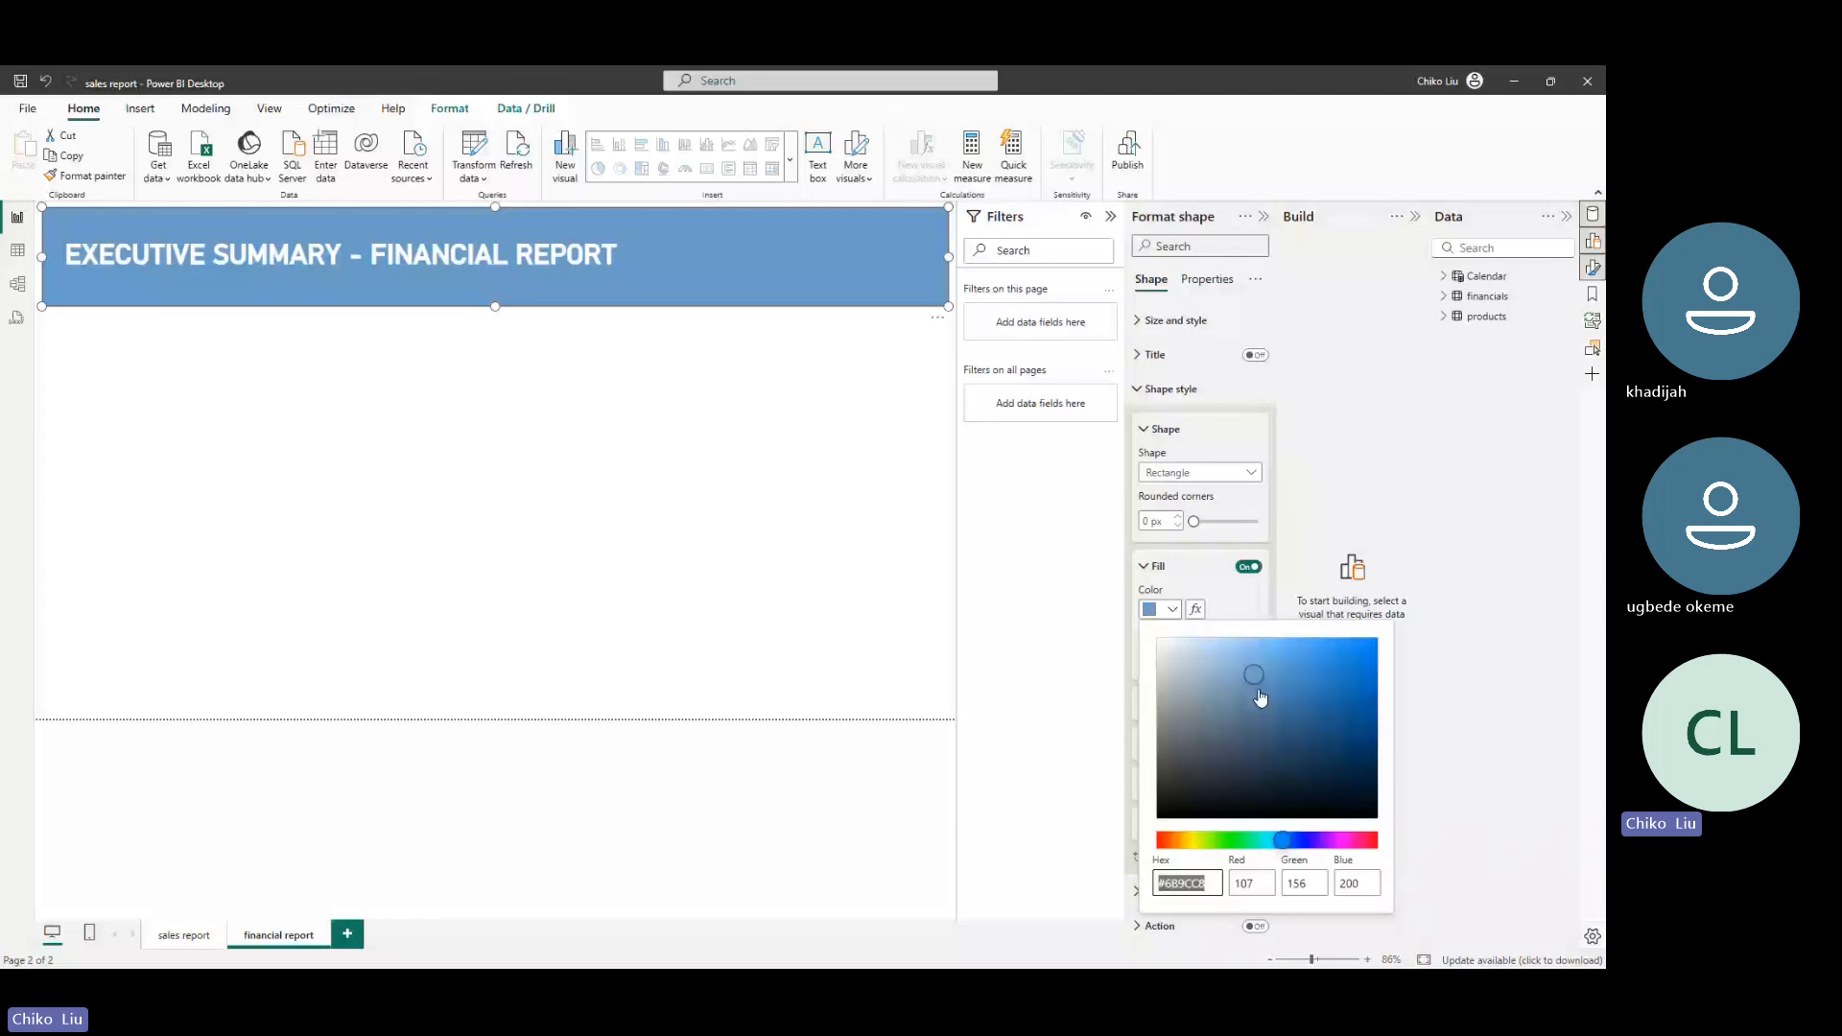
click(1260, 697)
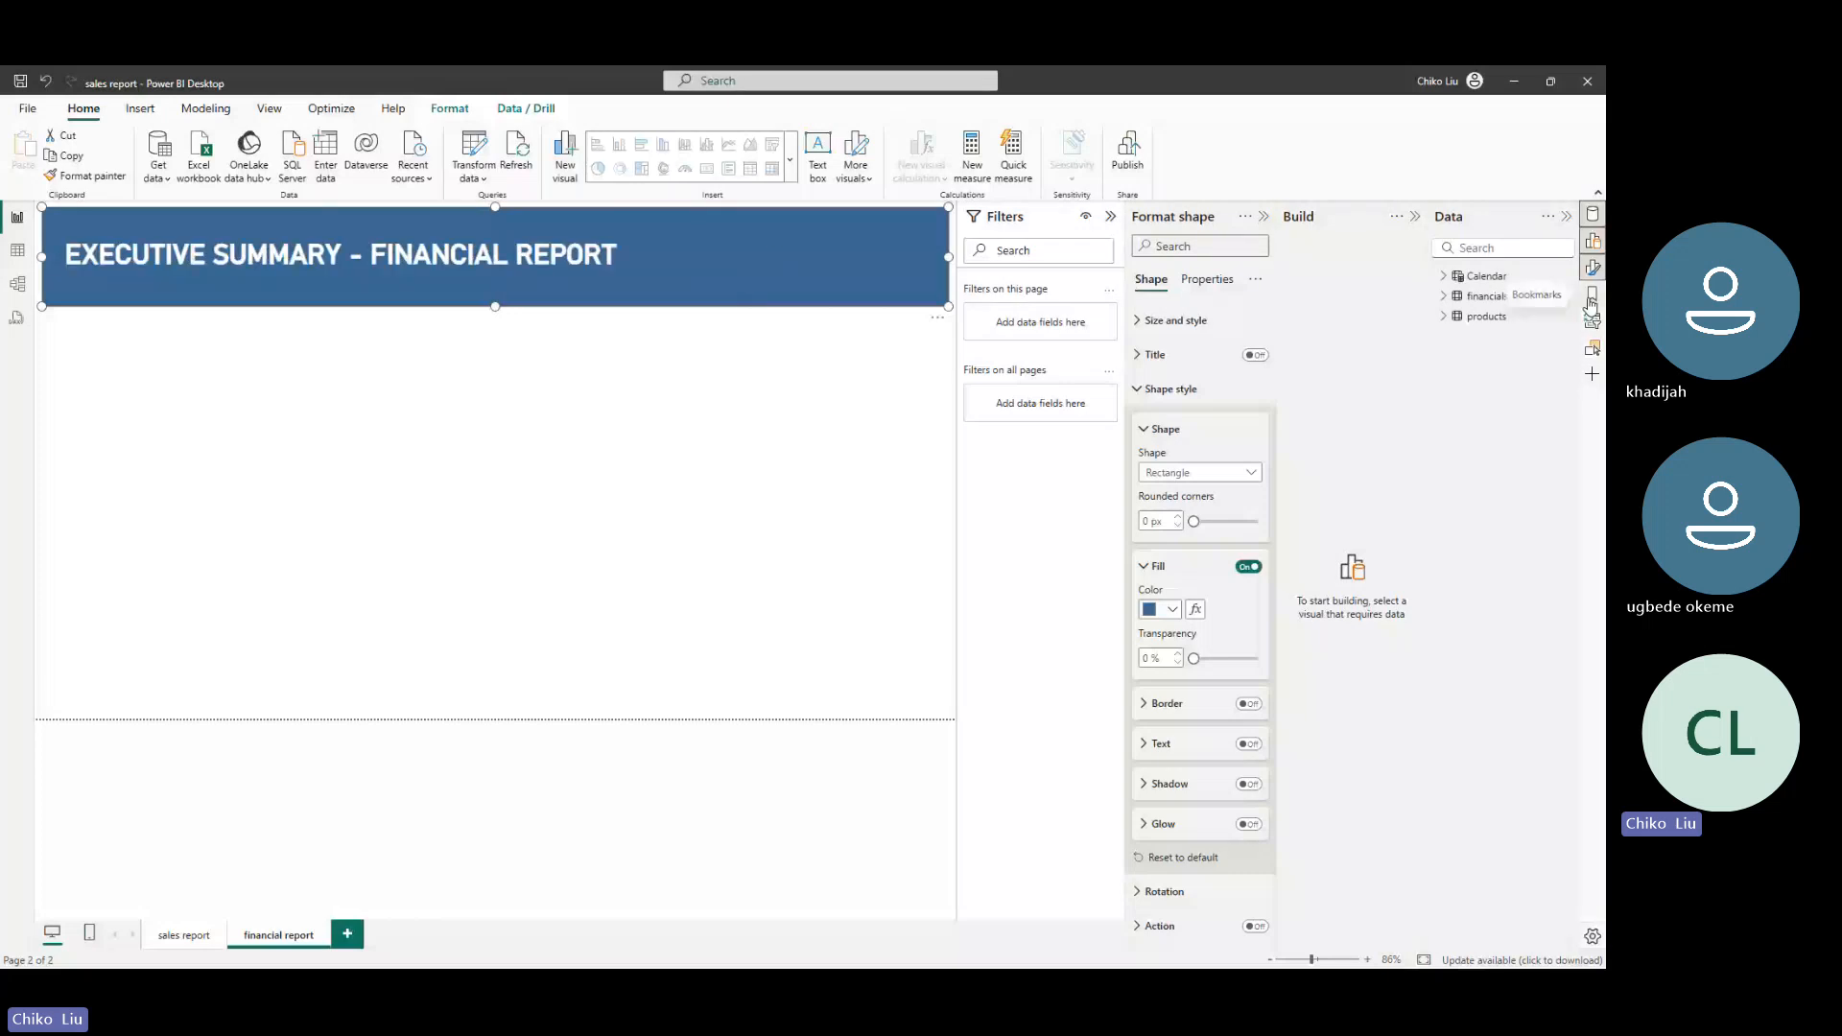
Group the title text box and the header rectangle, keeping the group's default name
click(1593, 348)
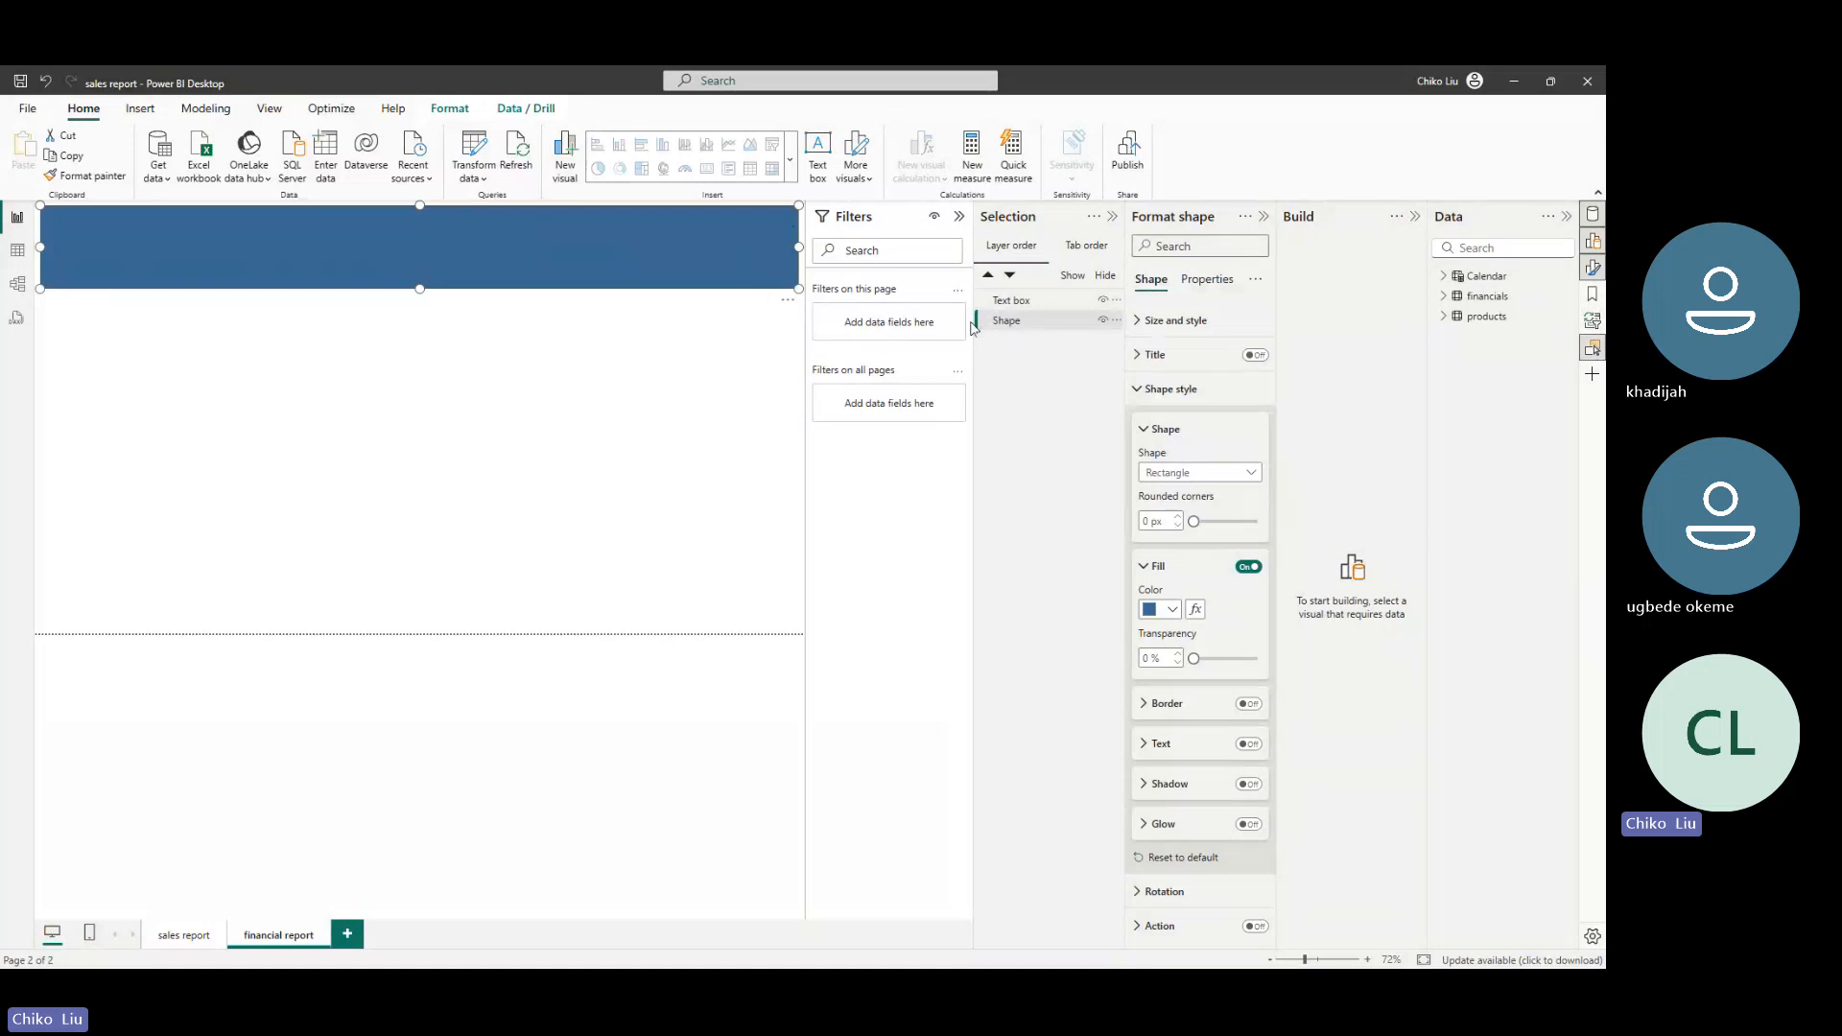
click(1010, 304)
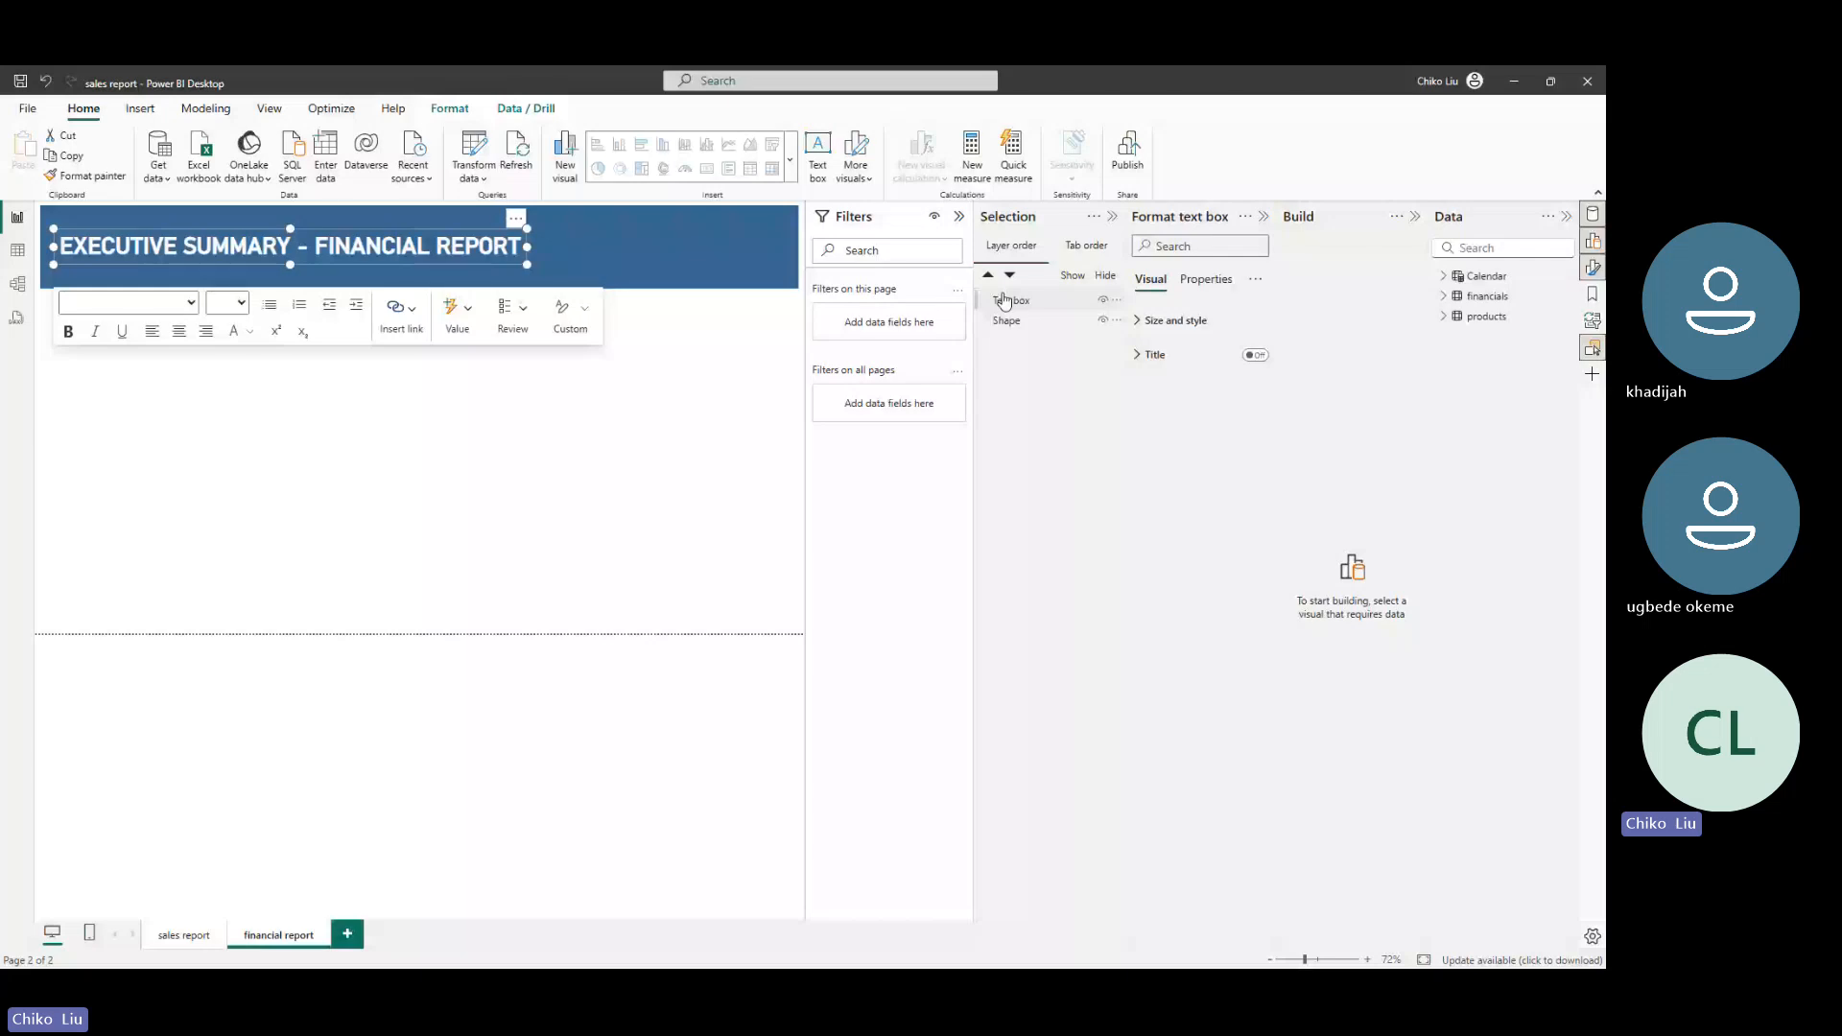
ctrl+click(1007, 320)
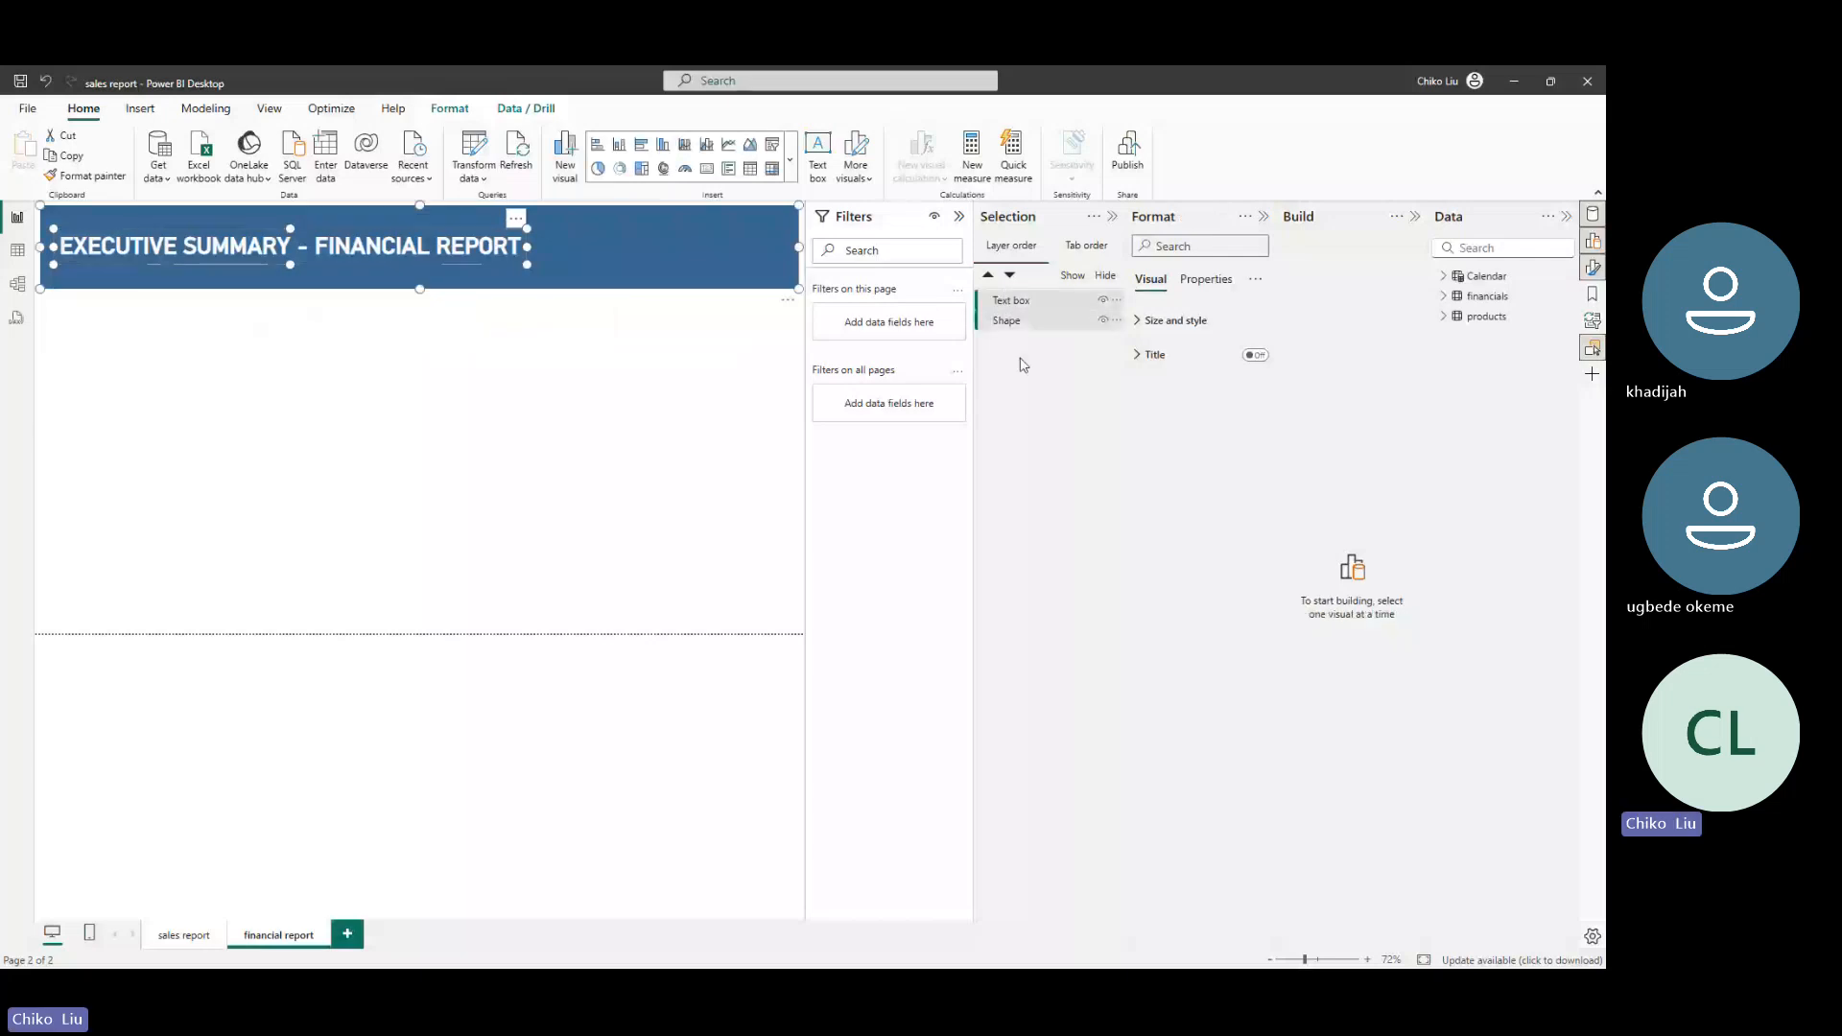
right_click(1010, 322)
mouse_move(1045, 340)
click(1182, 332)
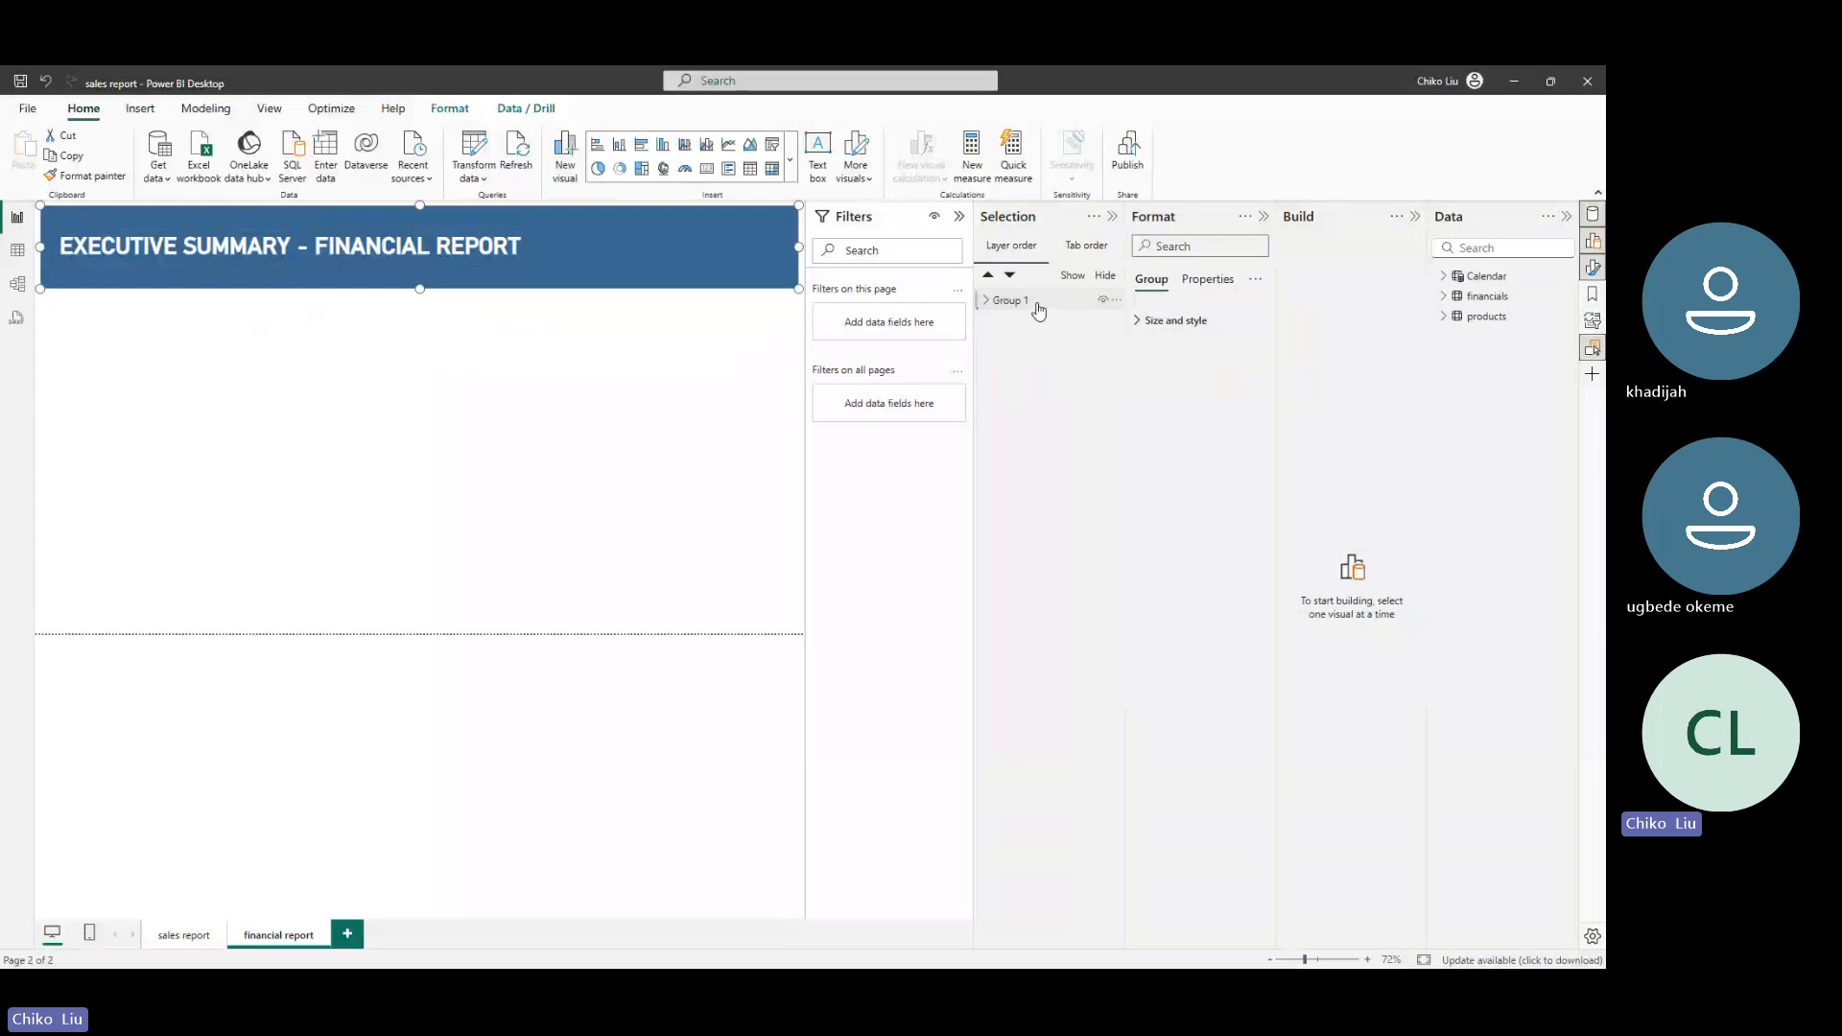
double_click(1028, 301)
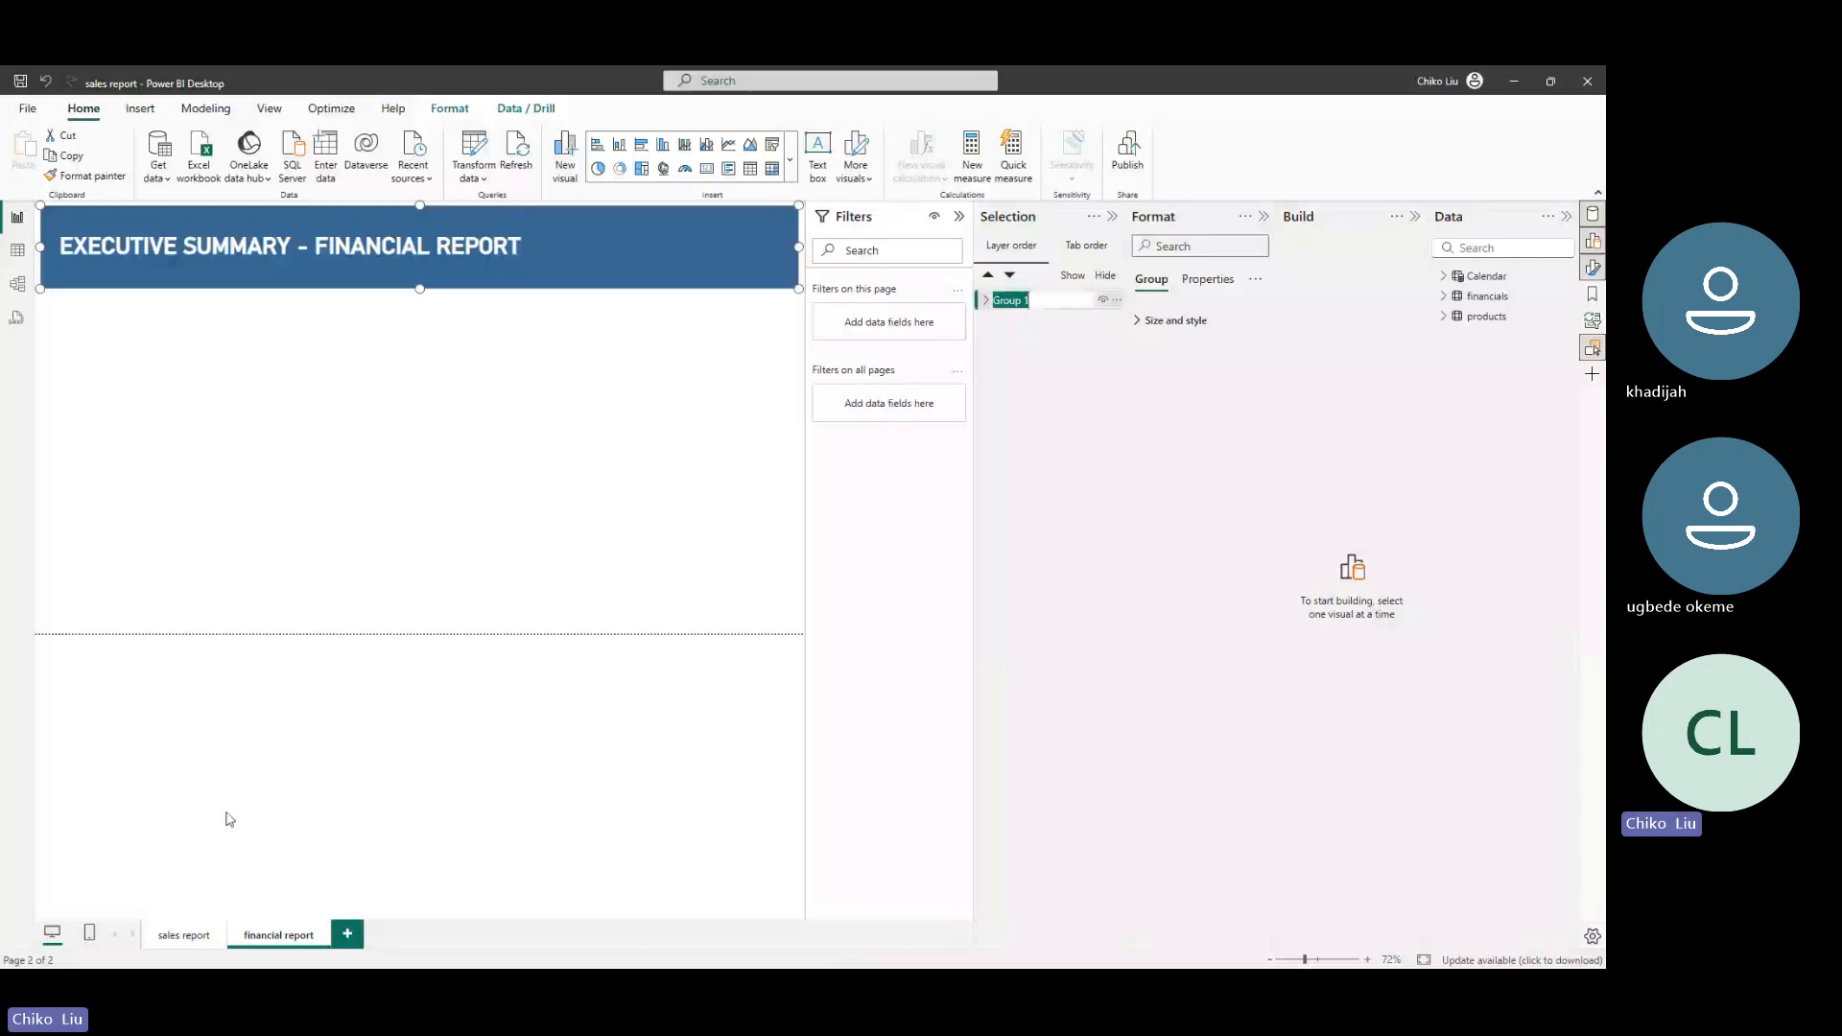
key(Return)
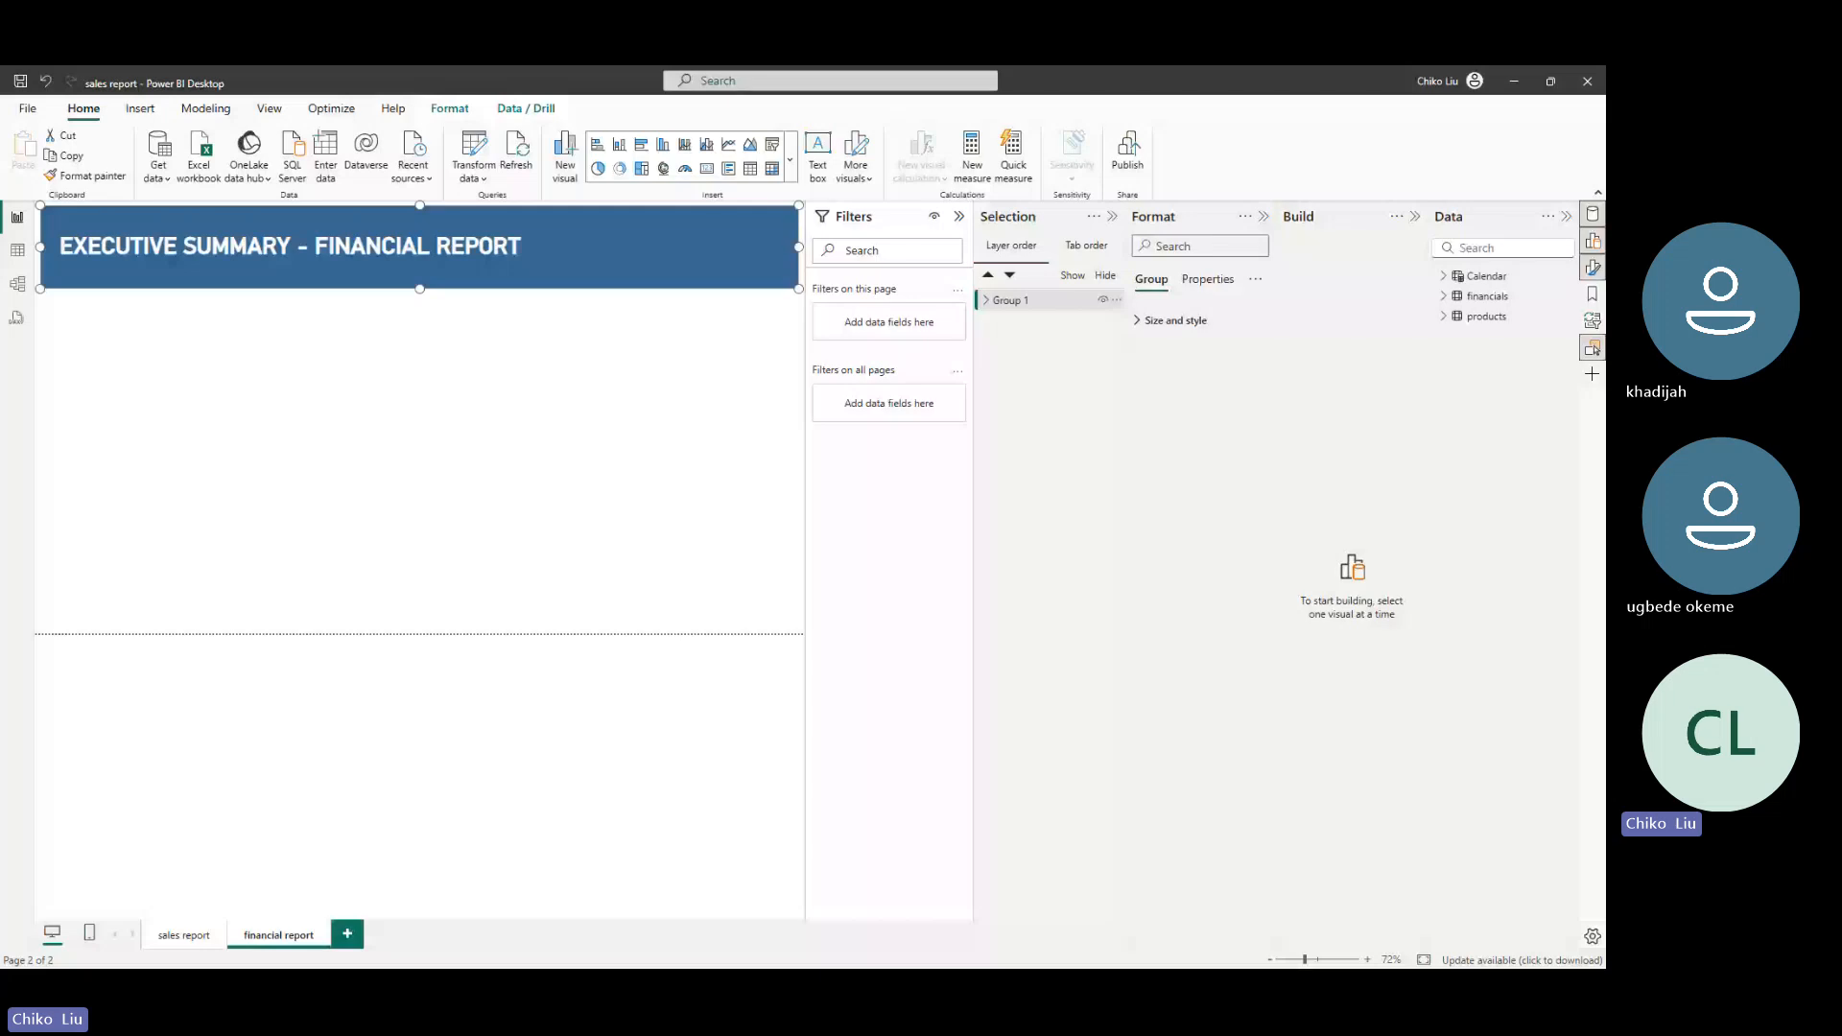
Switch to PowerPoint, draw a wide header rectangle across the top of the blank slide, and widen it slightly with the title text box
key(alt+Tab)
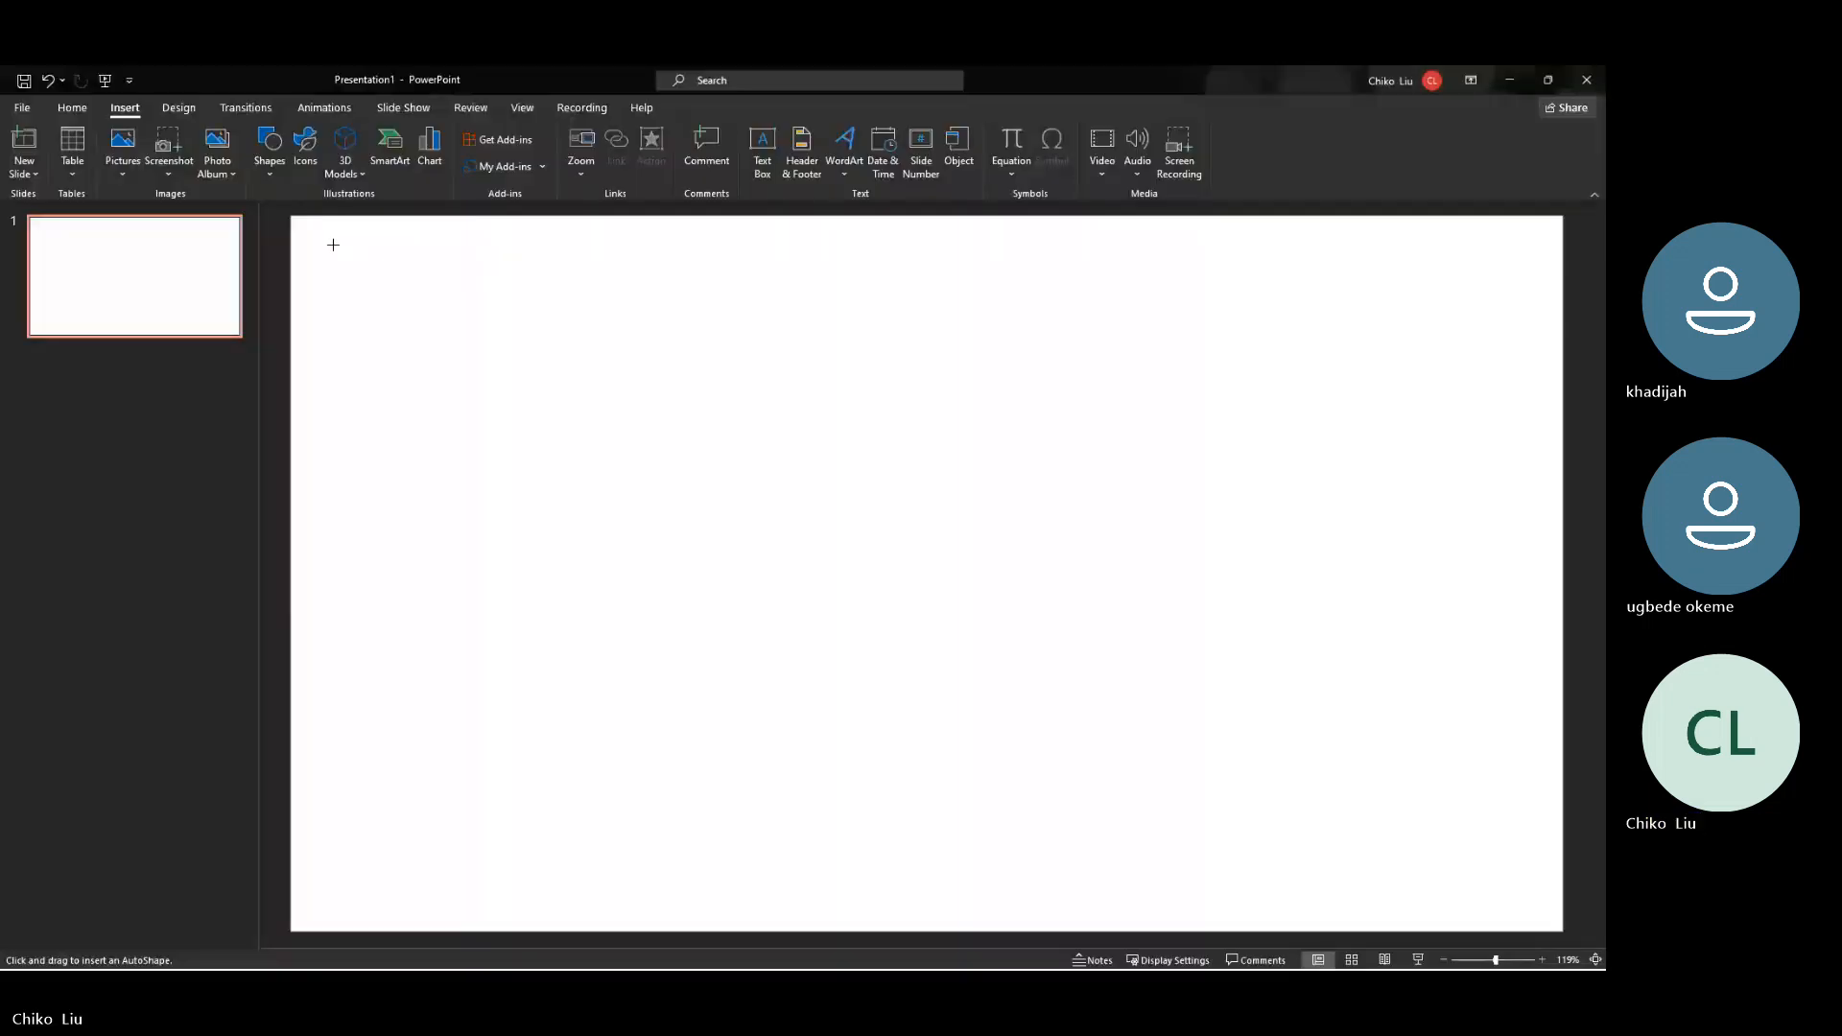
drag(331, 242, 1519, 386)
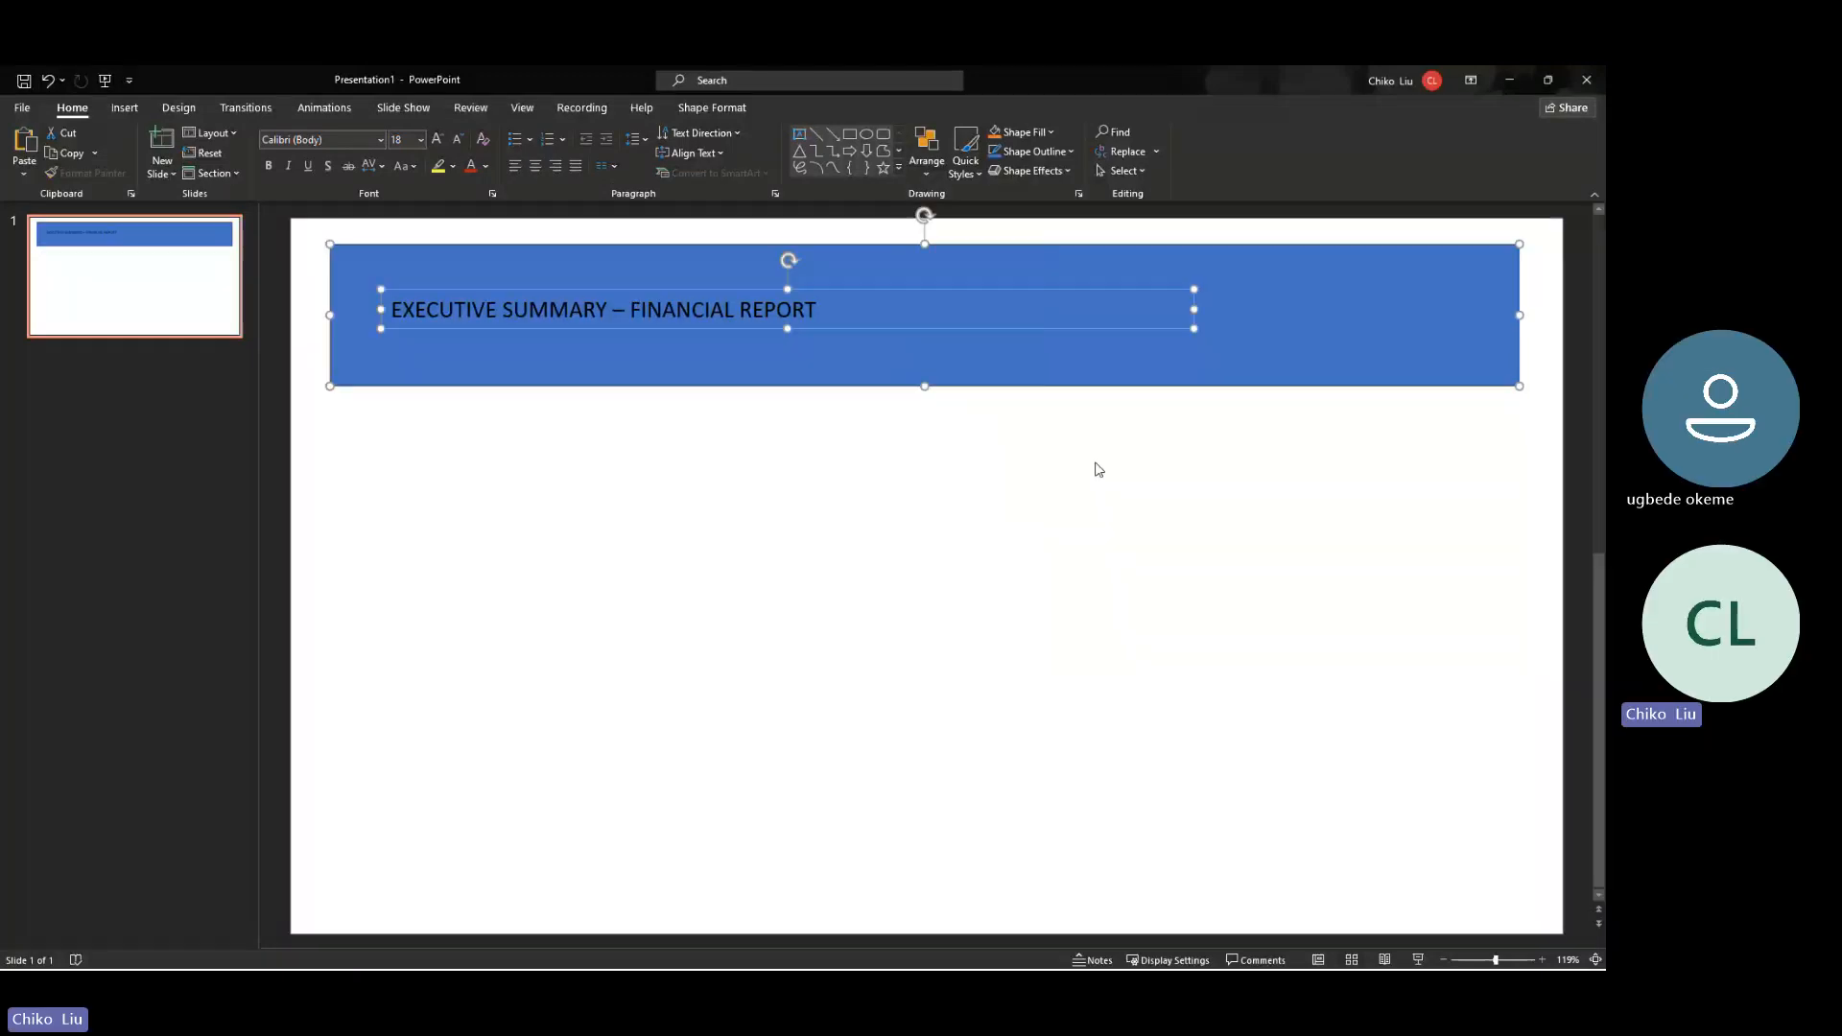
click(1093, 464)
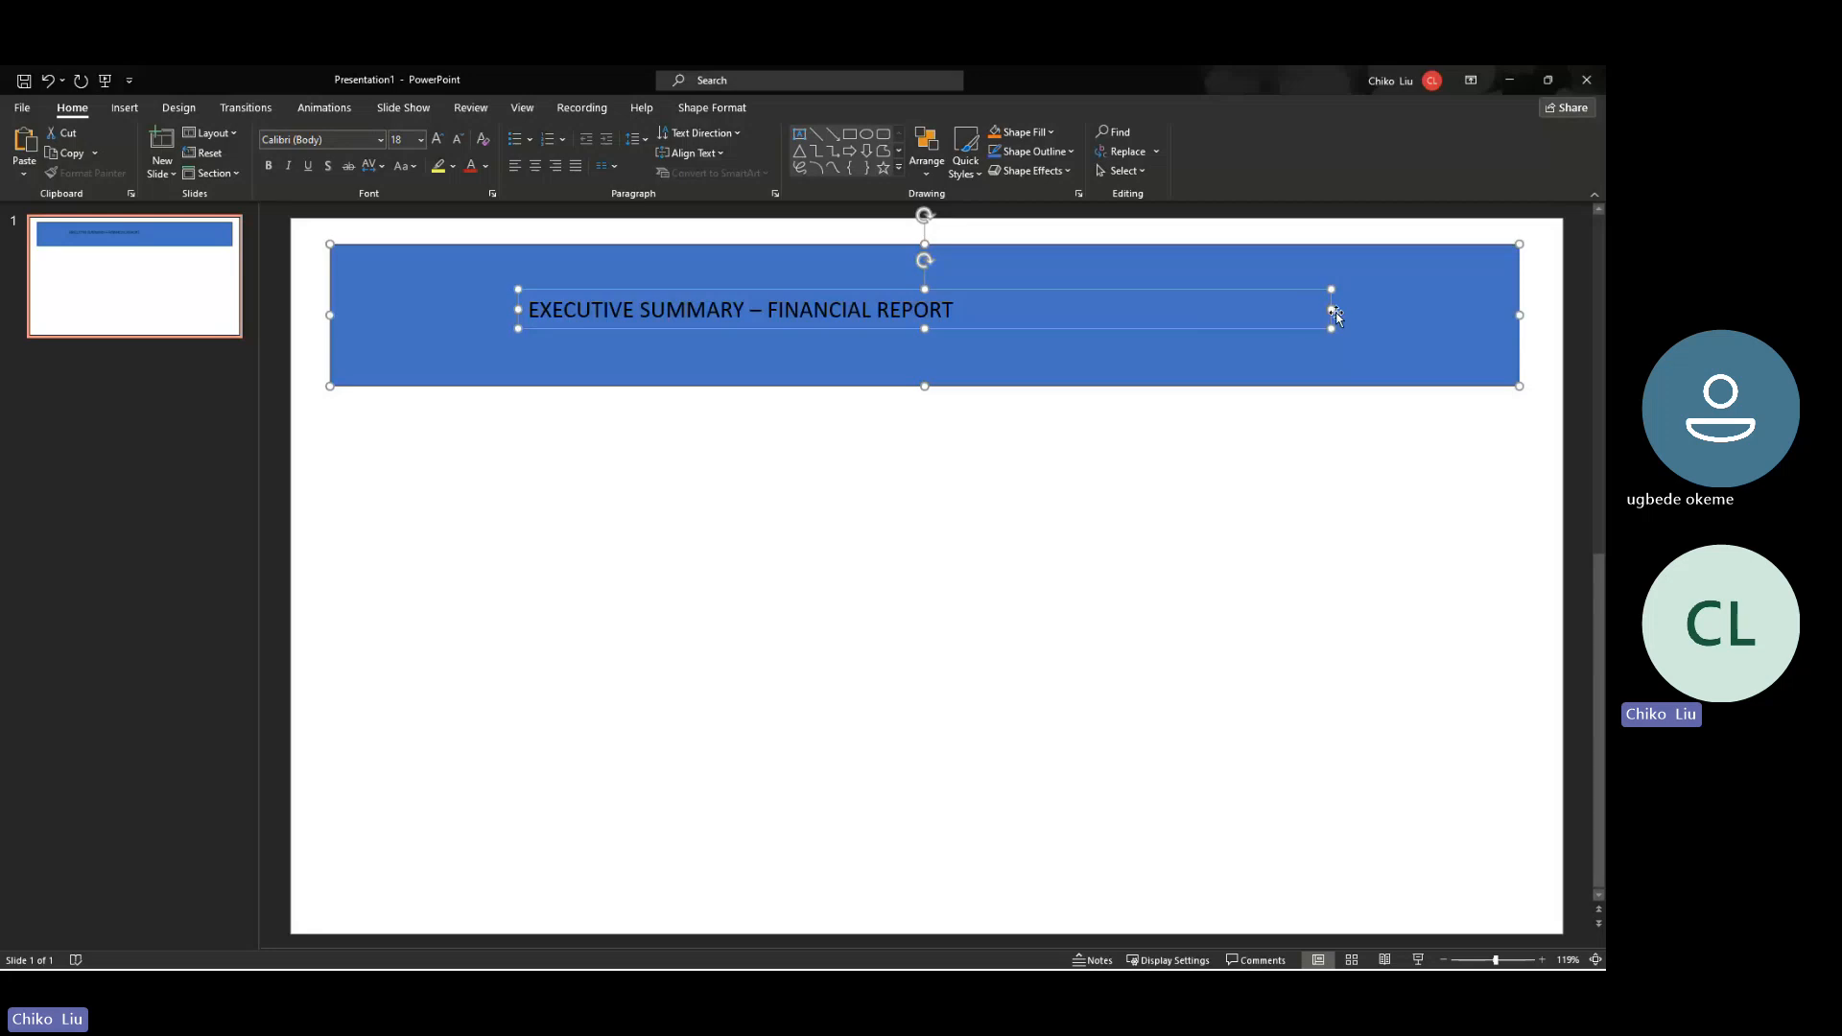
mouse_move(1332, 309)
mouse_down()
mouse_move(1033, 300)
mouse_move(1338, 307)
mouse_up()
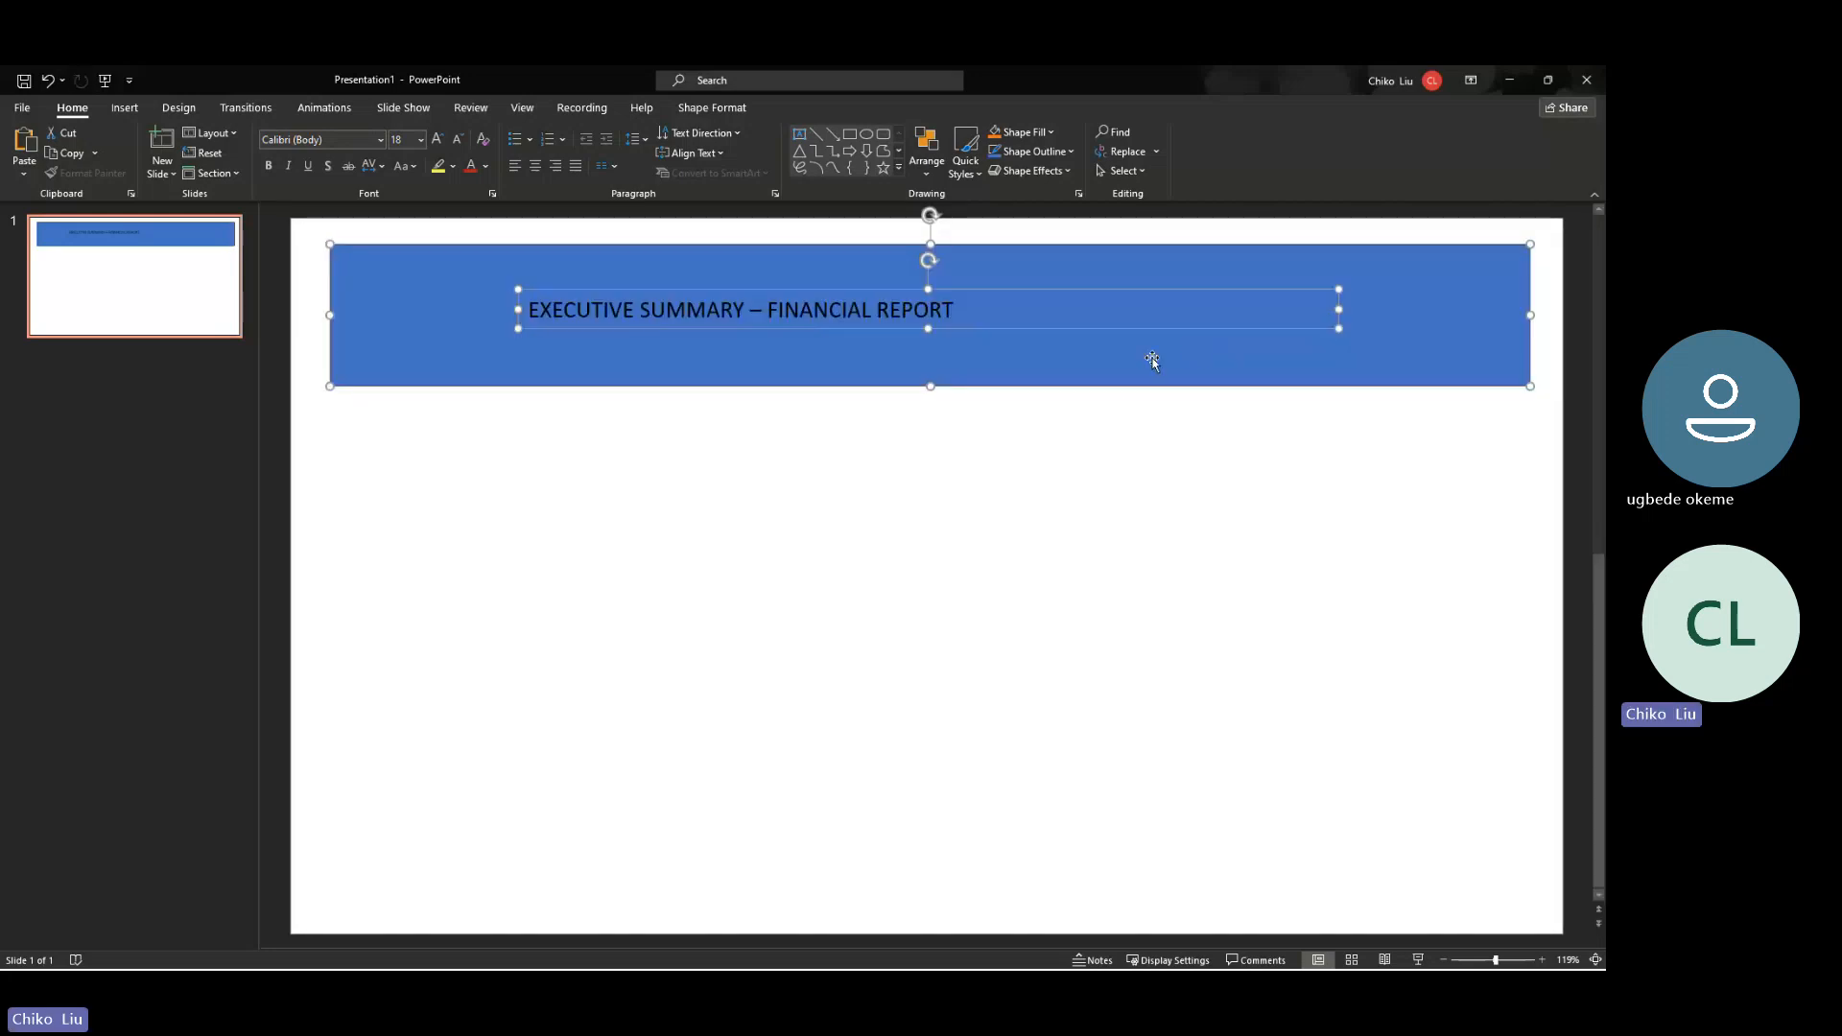
click(970, 498)
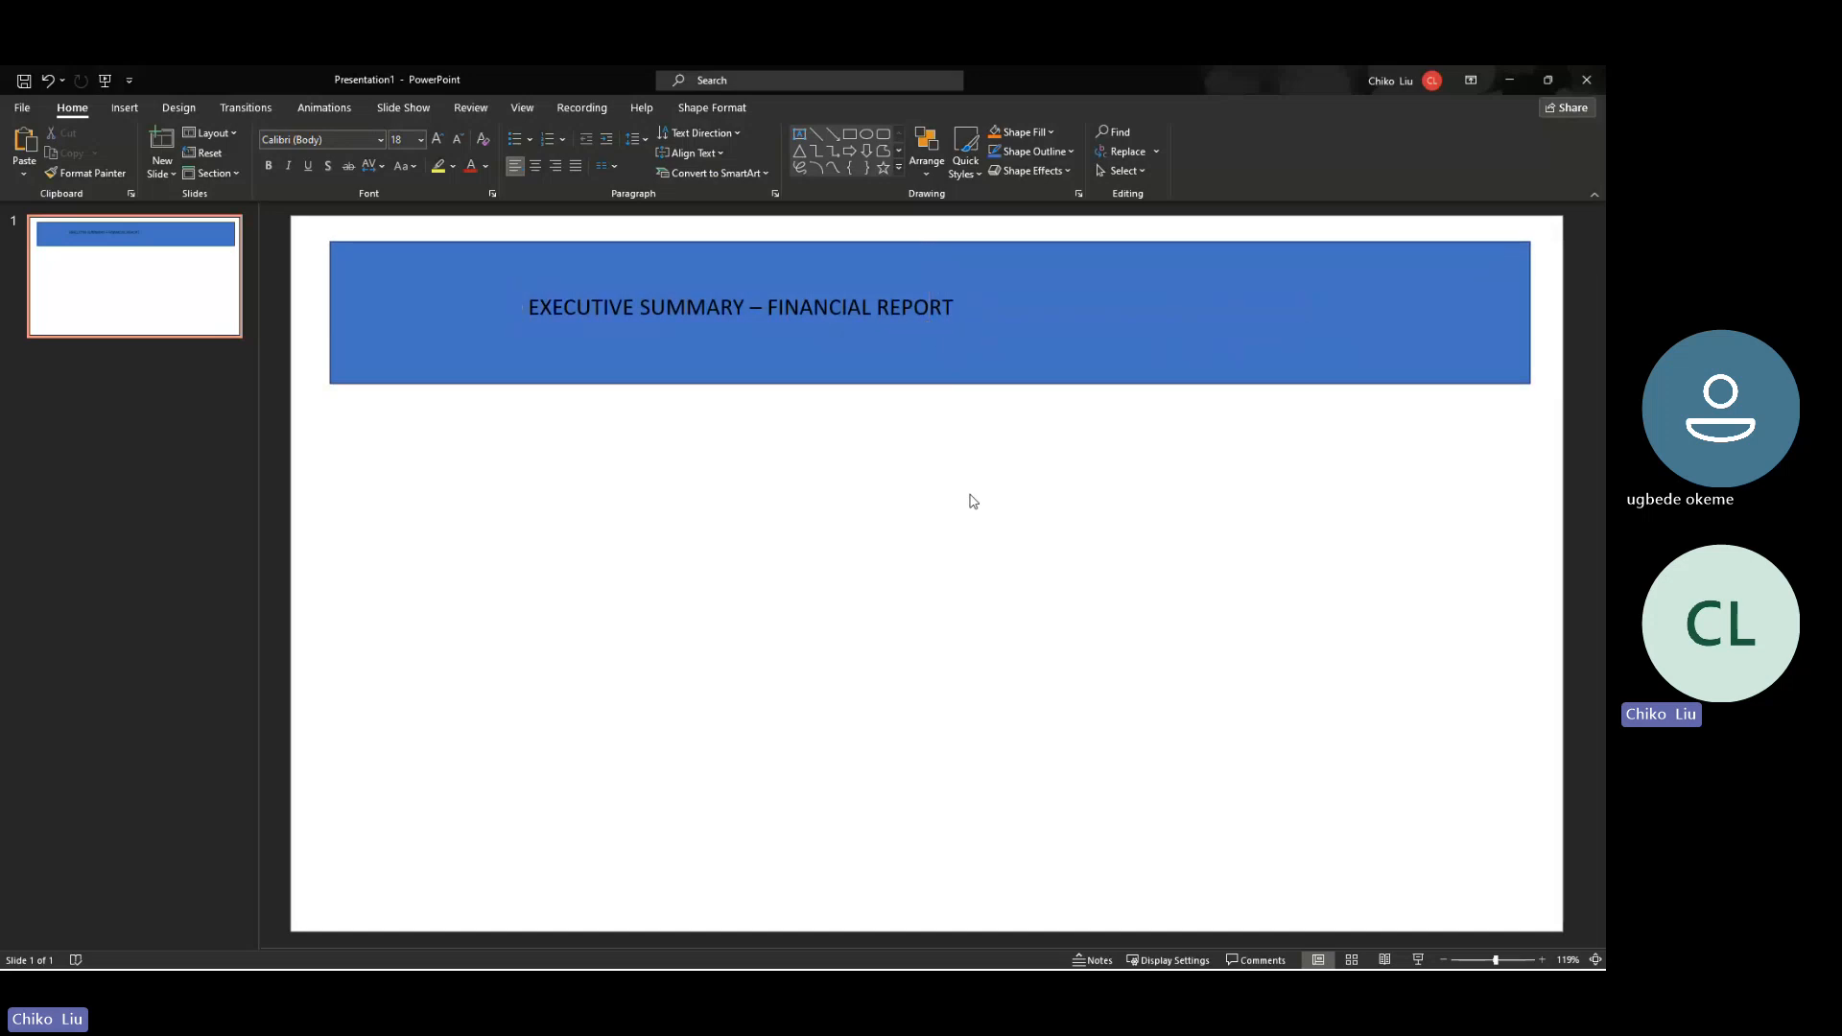
Shift the title text box to the left end of the header rectangle and fit its width to the text
click(916, 307)
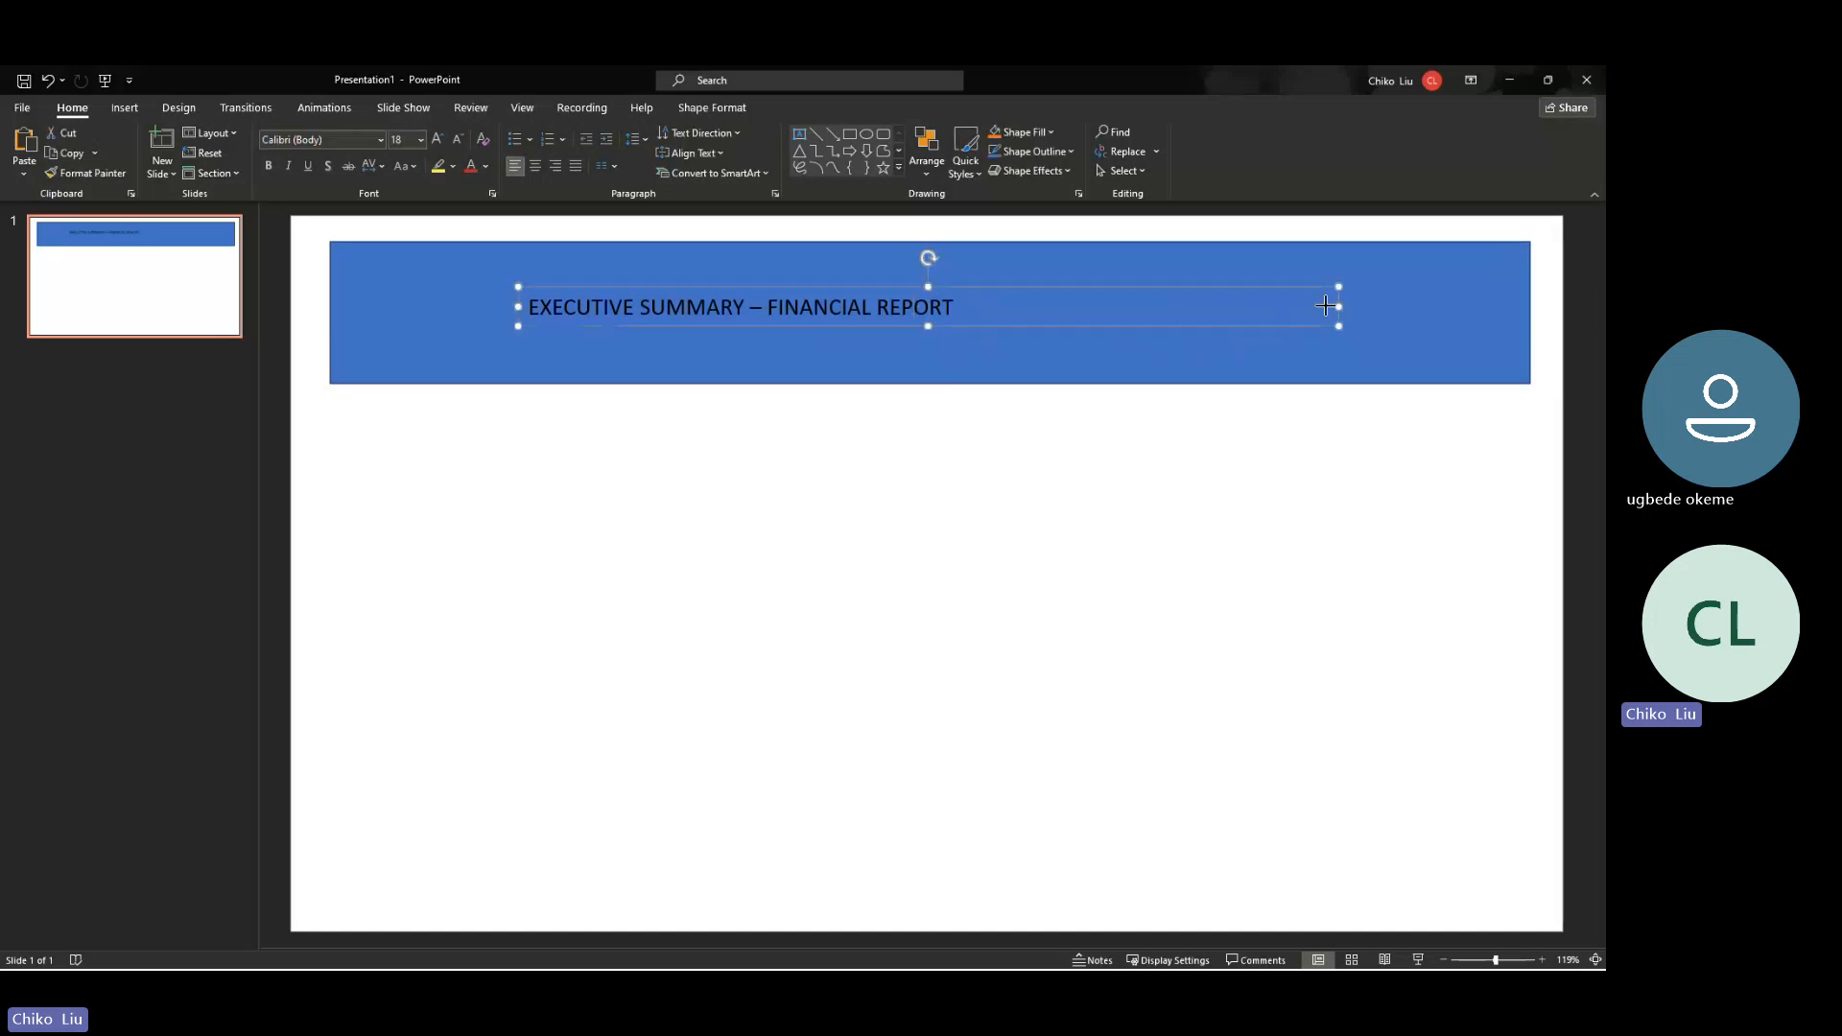
drag(1333, 307, 967, 295)
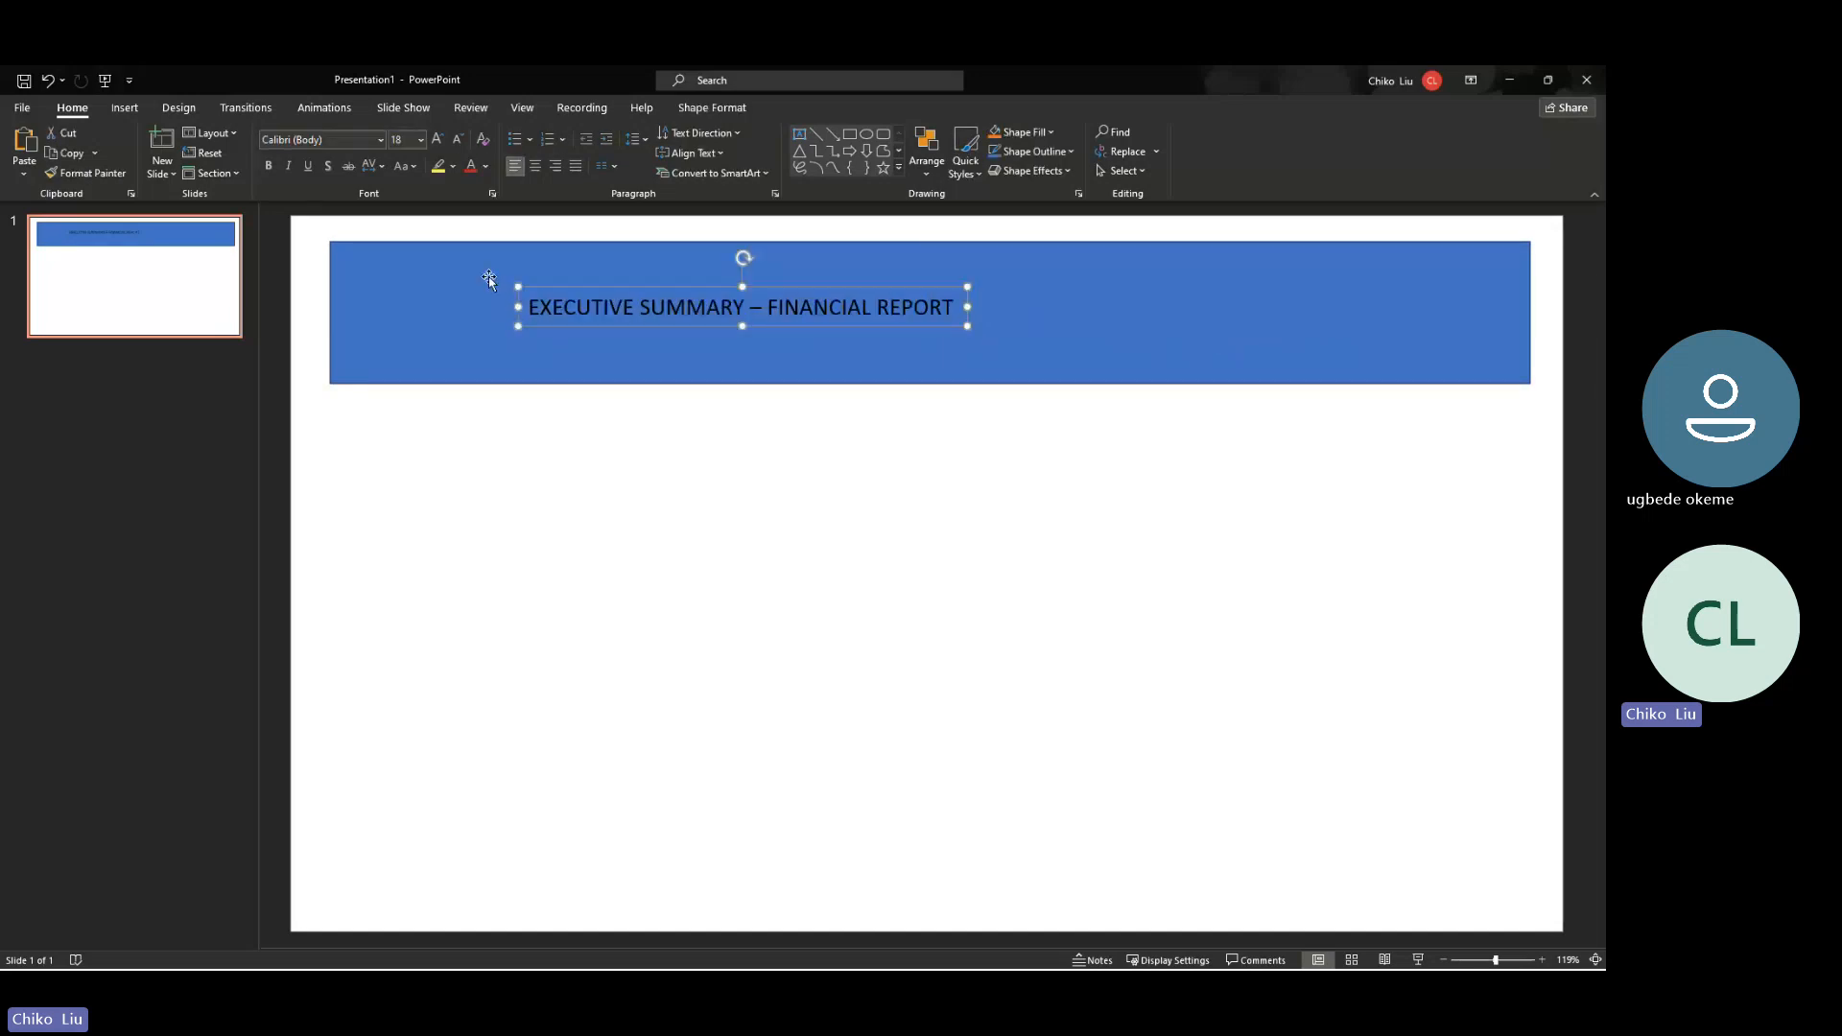
drag(517, 308, 352, 307)
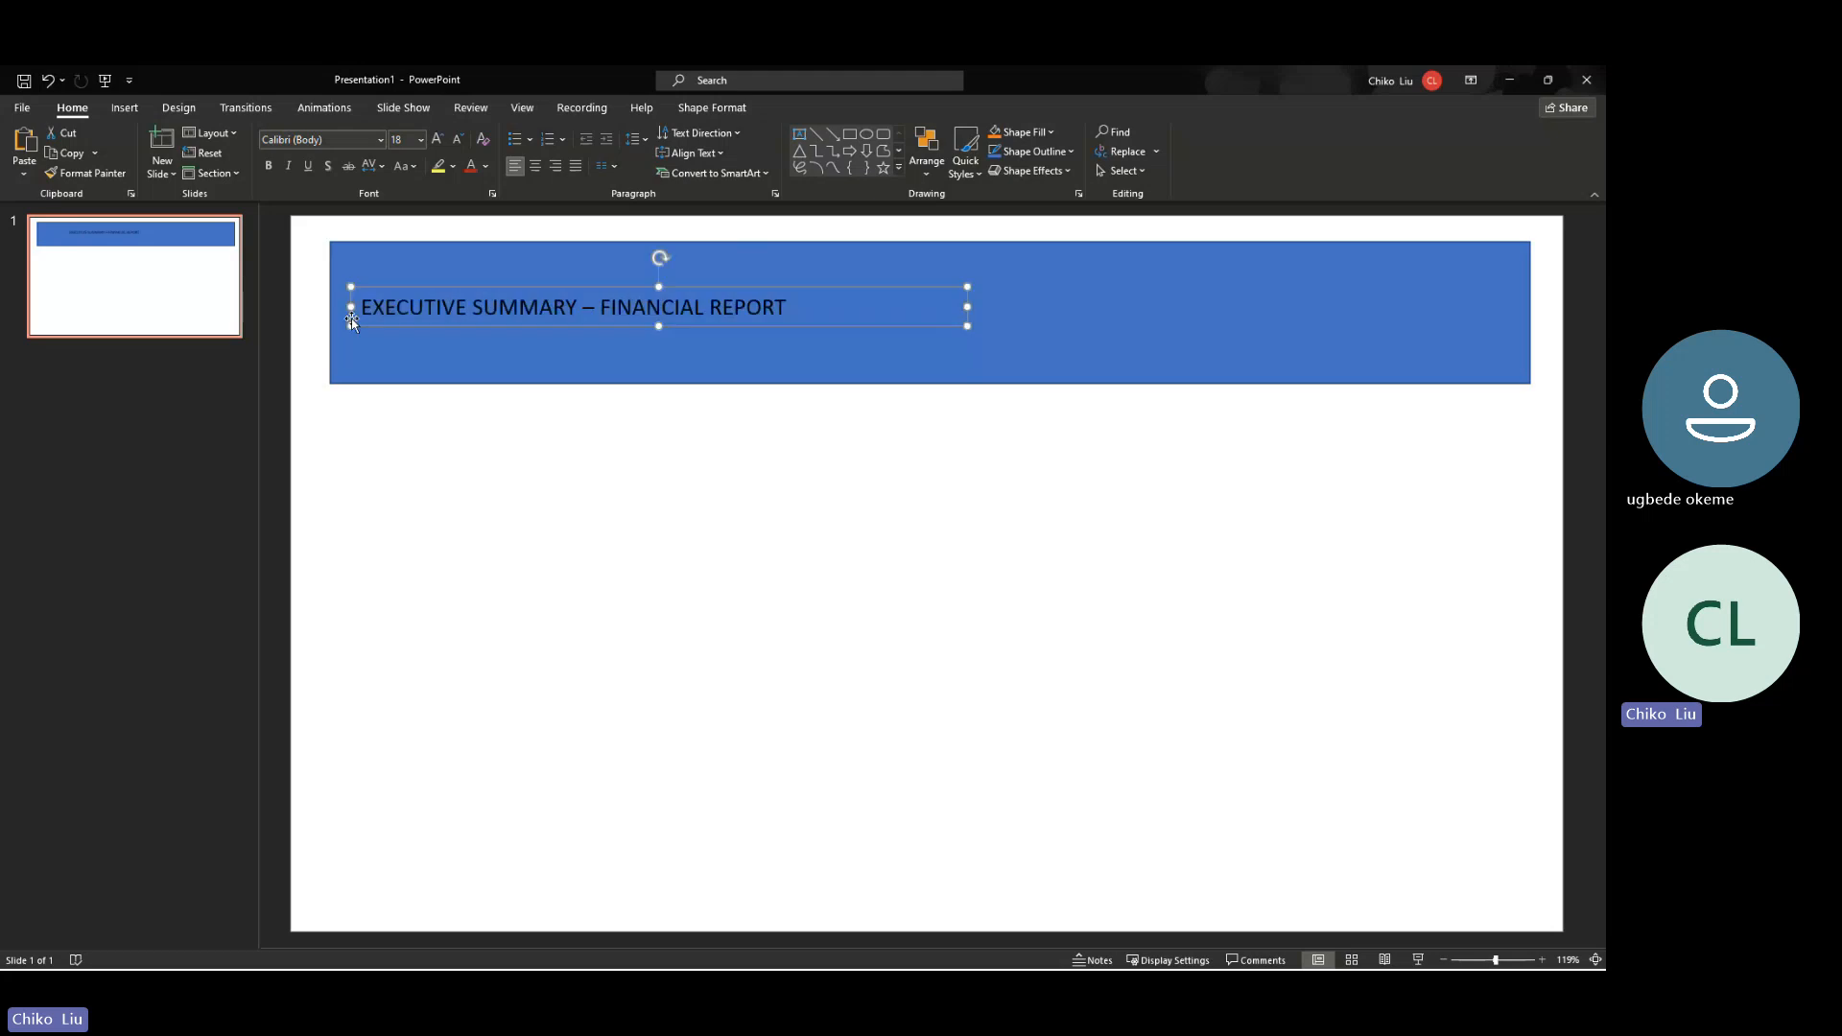
drag(967, 307, 807, 320)
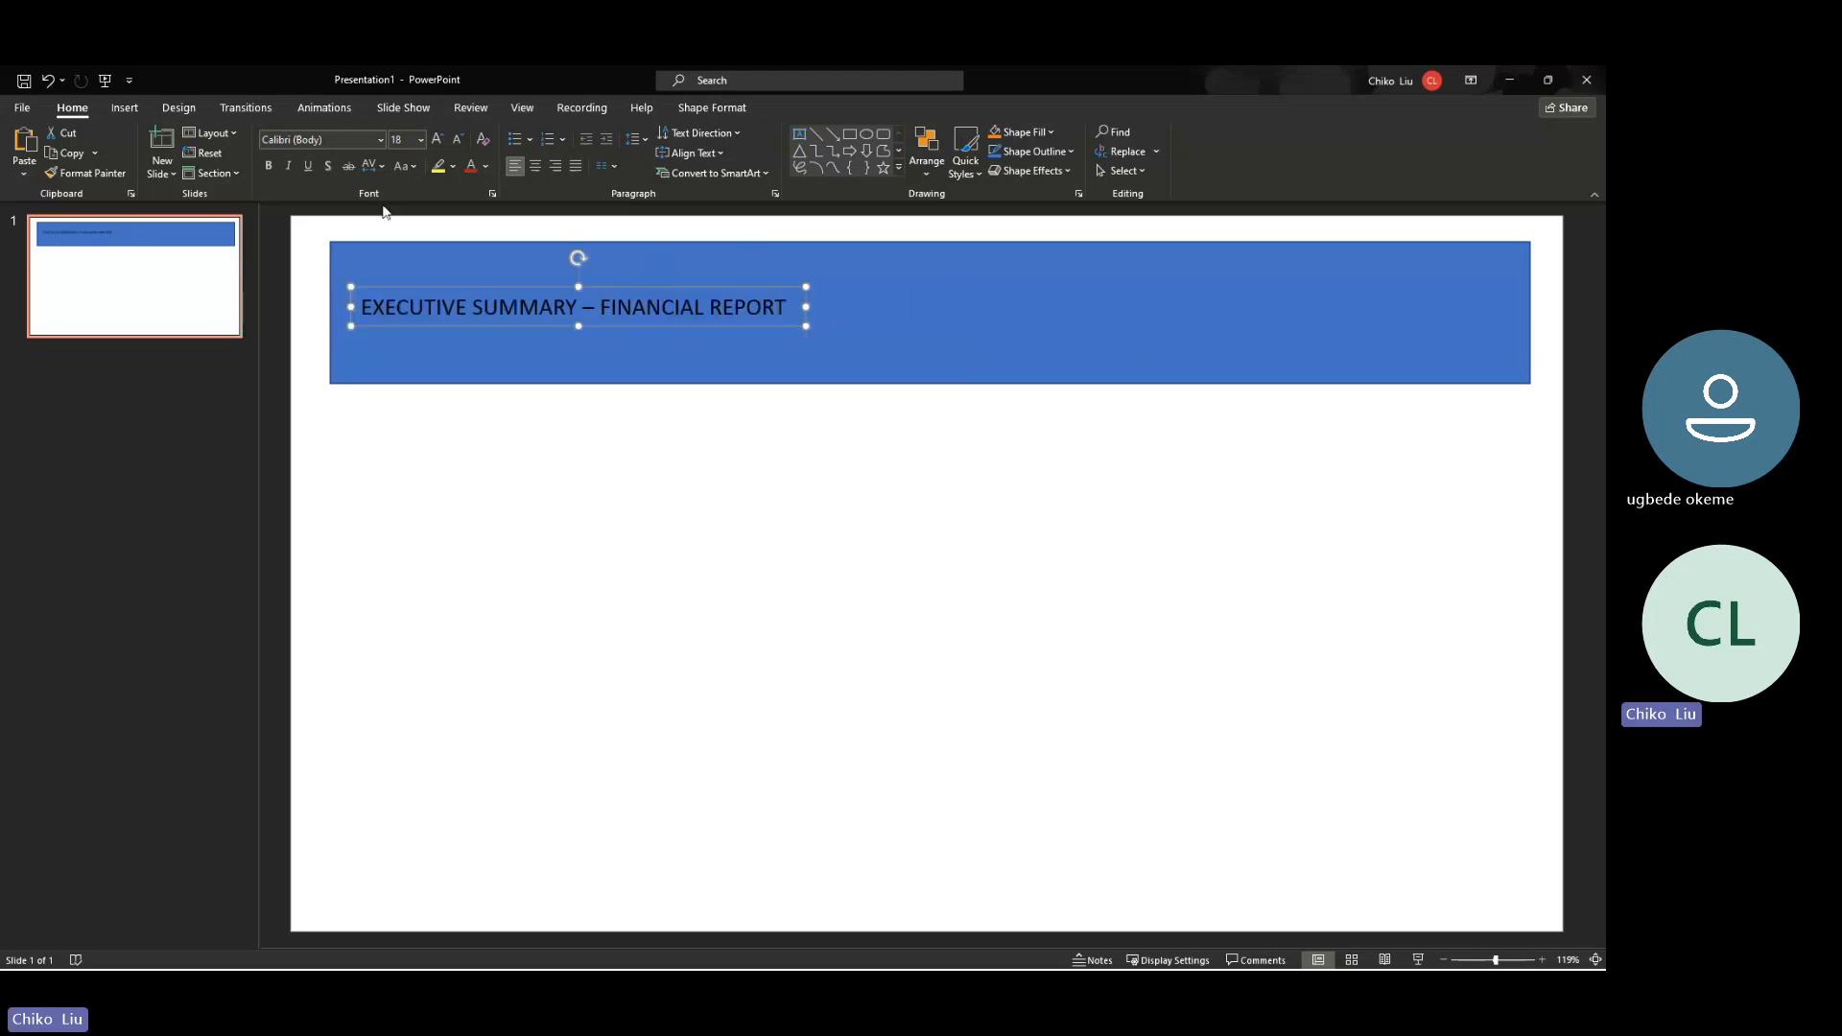
Set the title text to the DIN font at size 24 and widen its text box to fit the title on one line
click(340, 138)
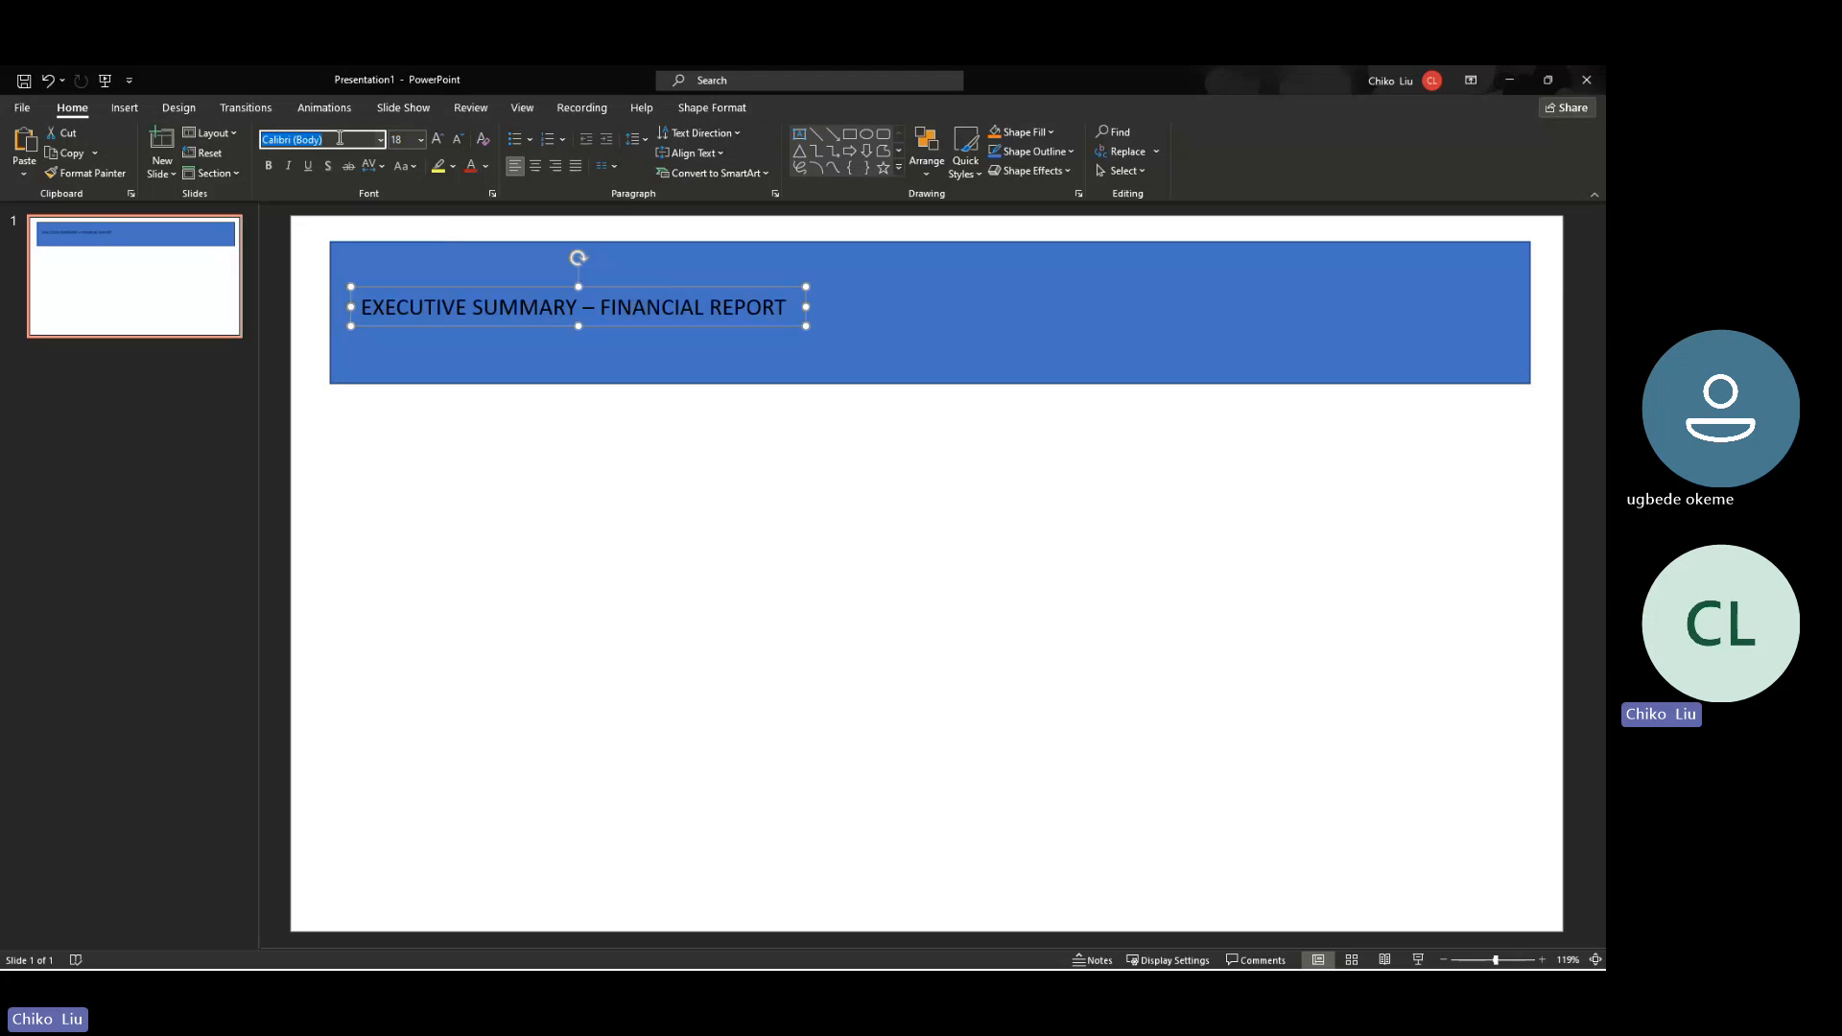
text(DIN)
key(Return)
key(Return)
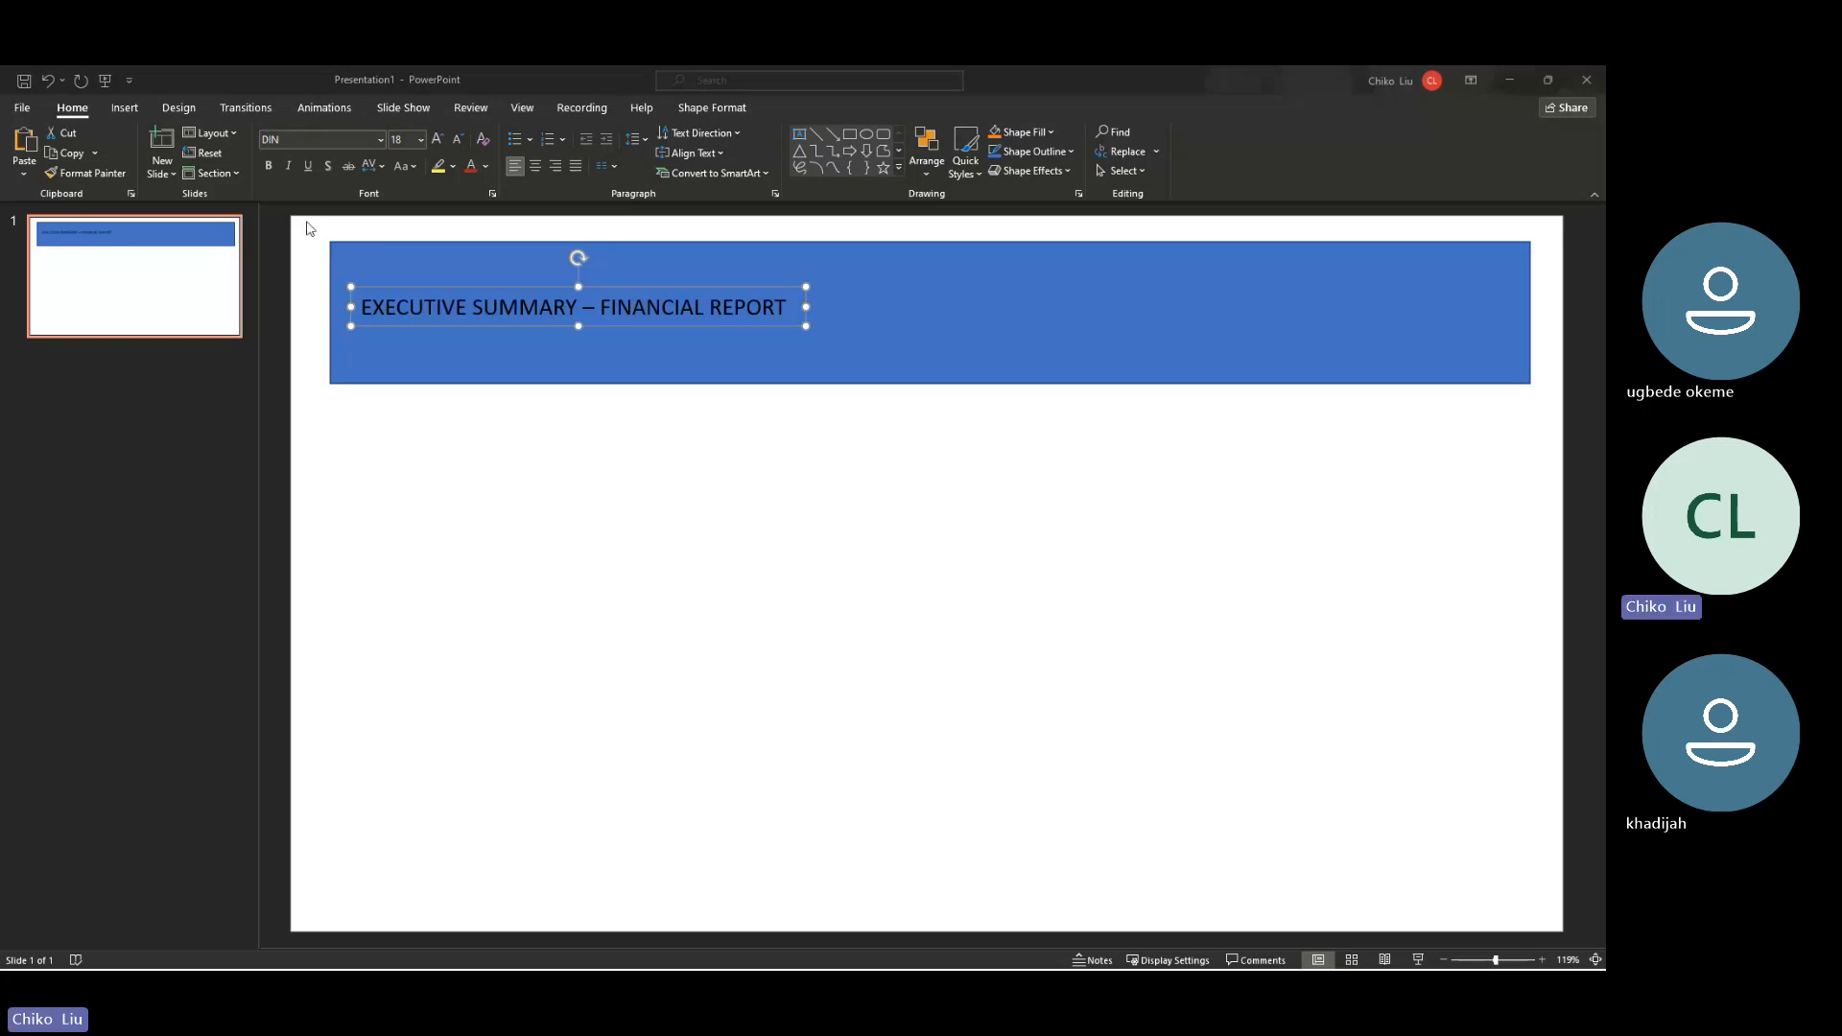
click(439, 139)
click(439, 139)
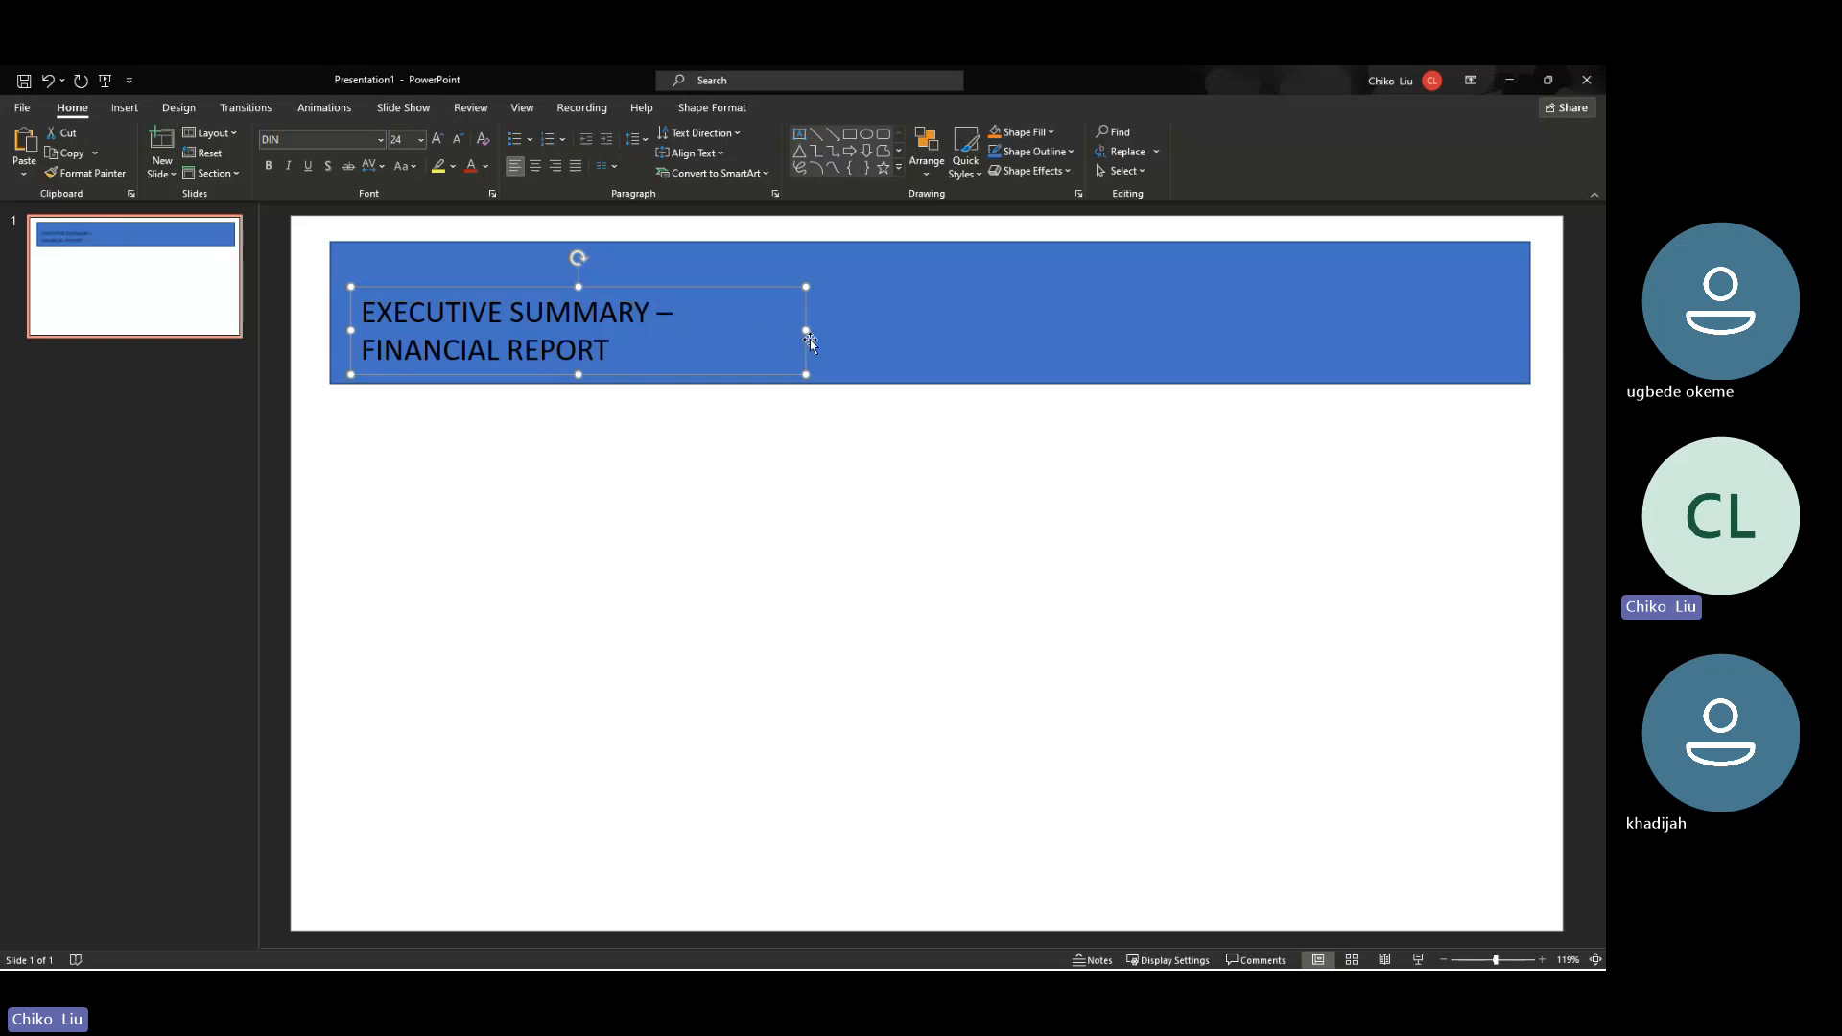
drag(806, 330, 955, 333)
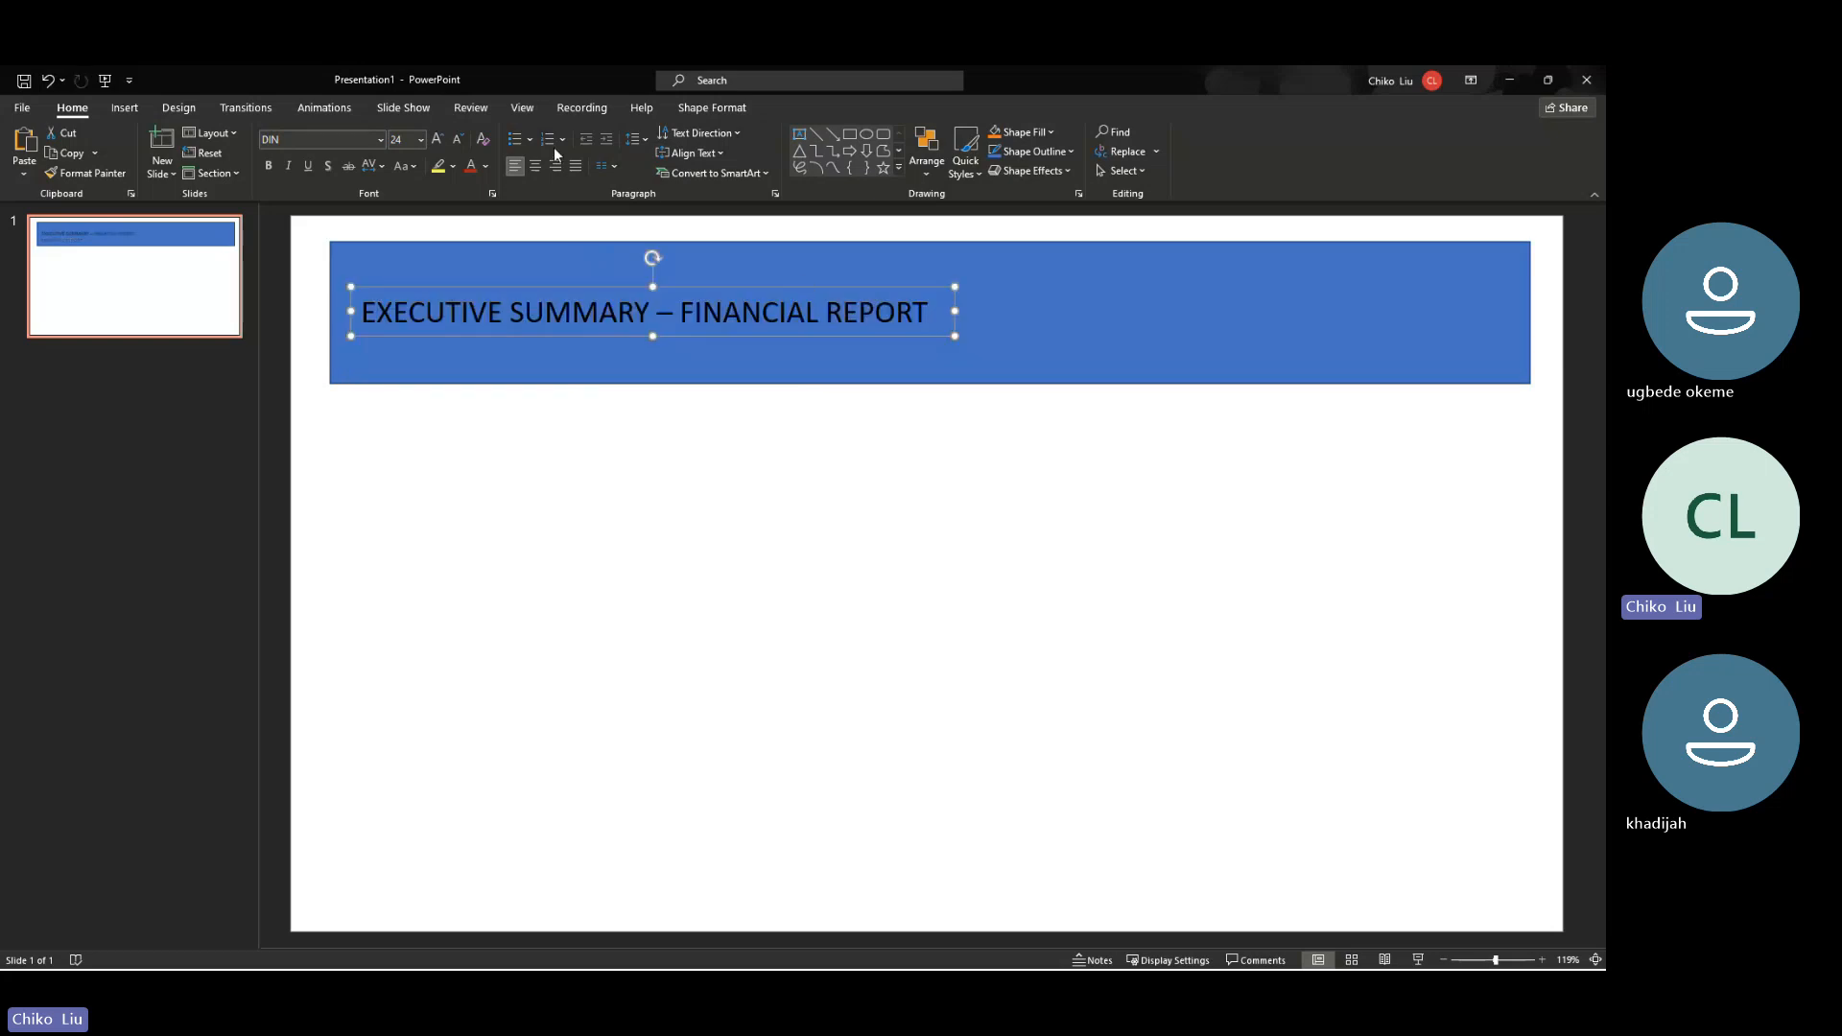
Make the title text bold and white, and remove the header rectangle's outline
click(487, 165)
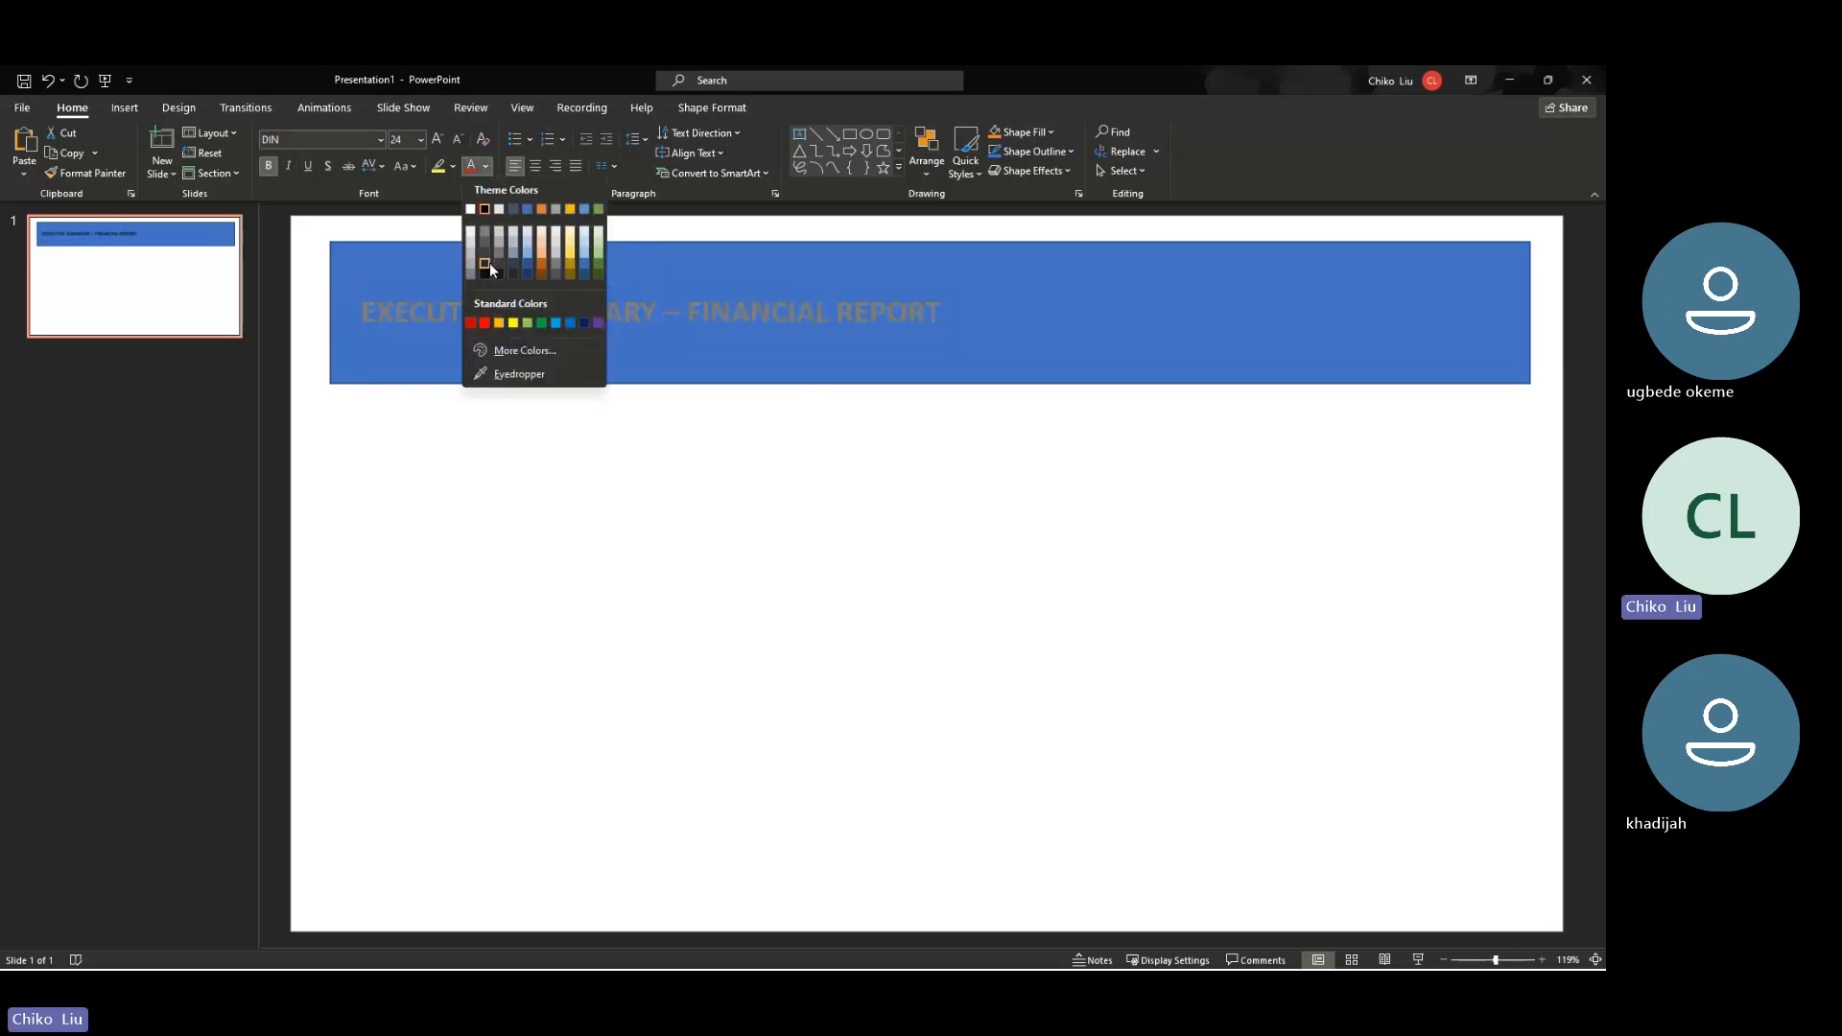
click(470, 209)
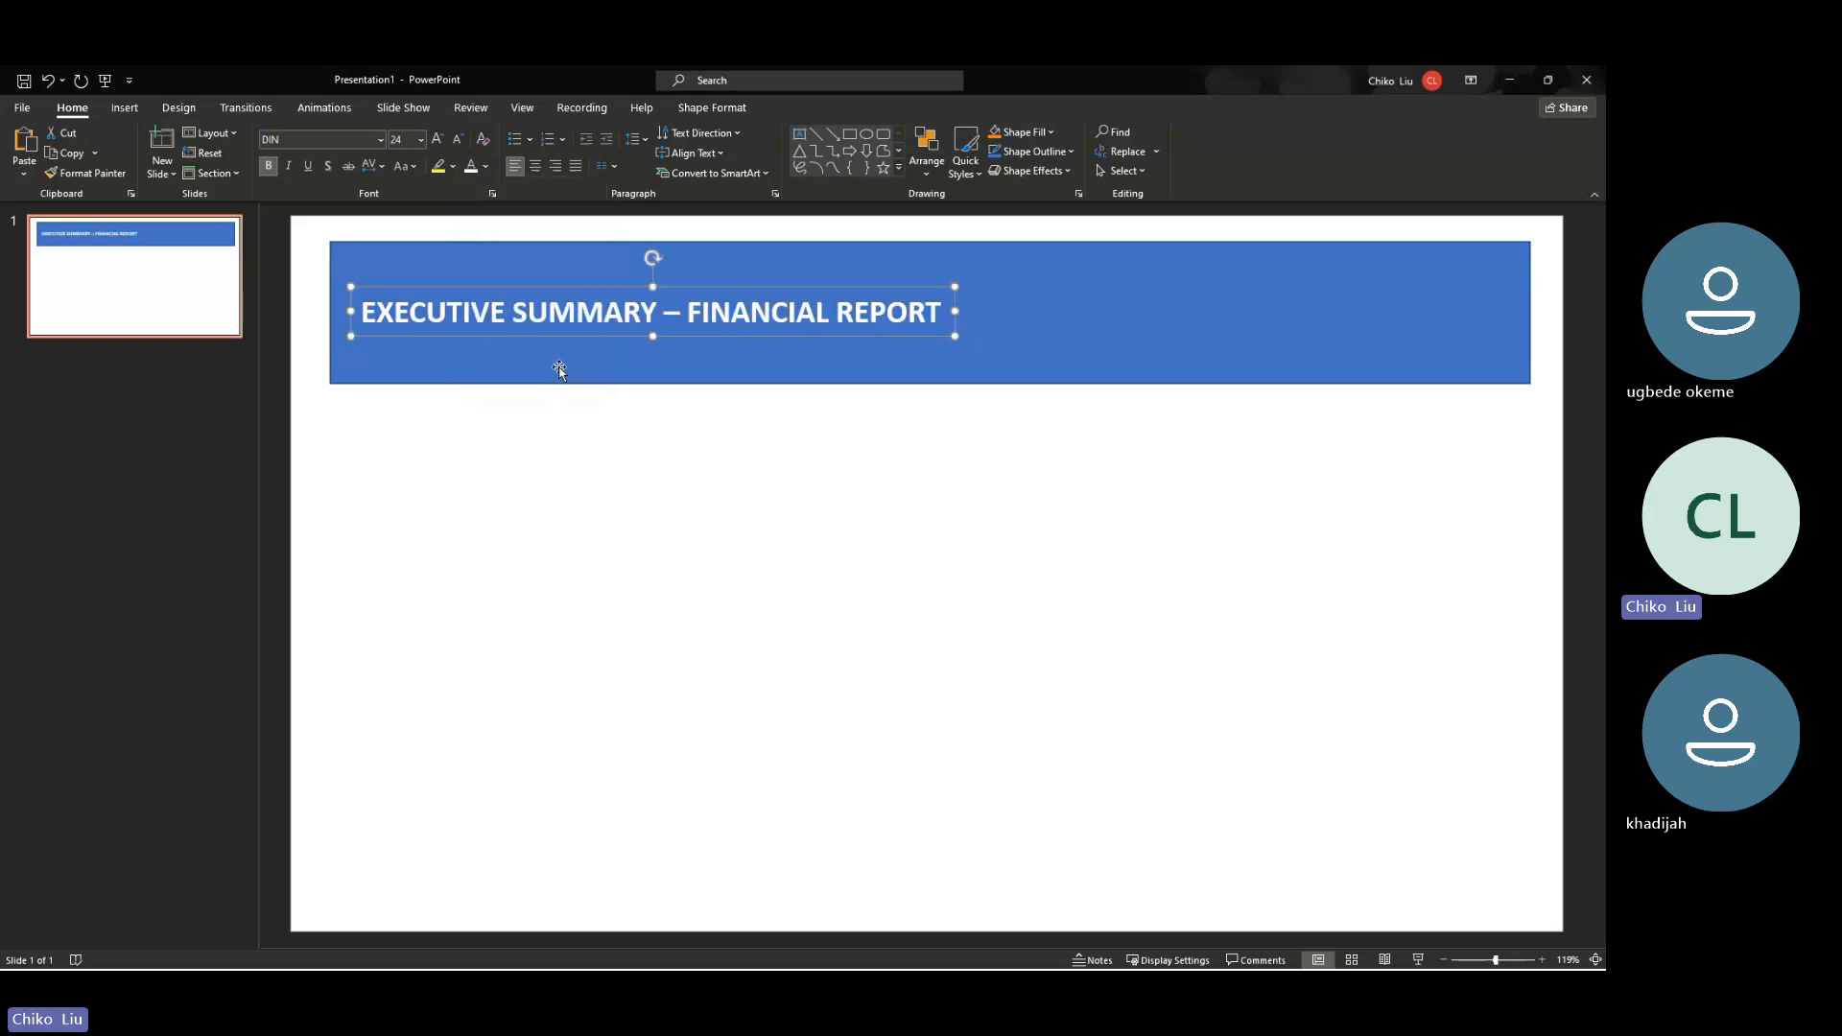
click(1081, 288)
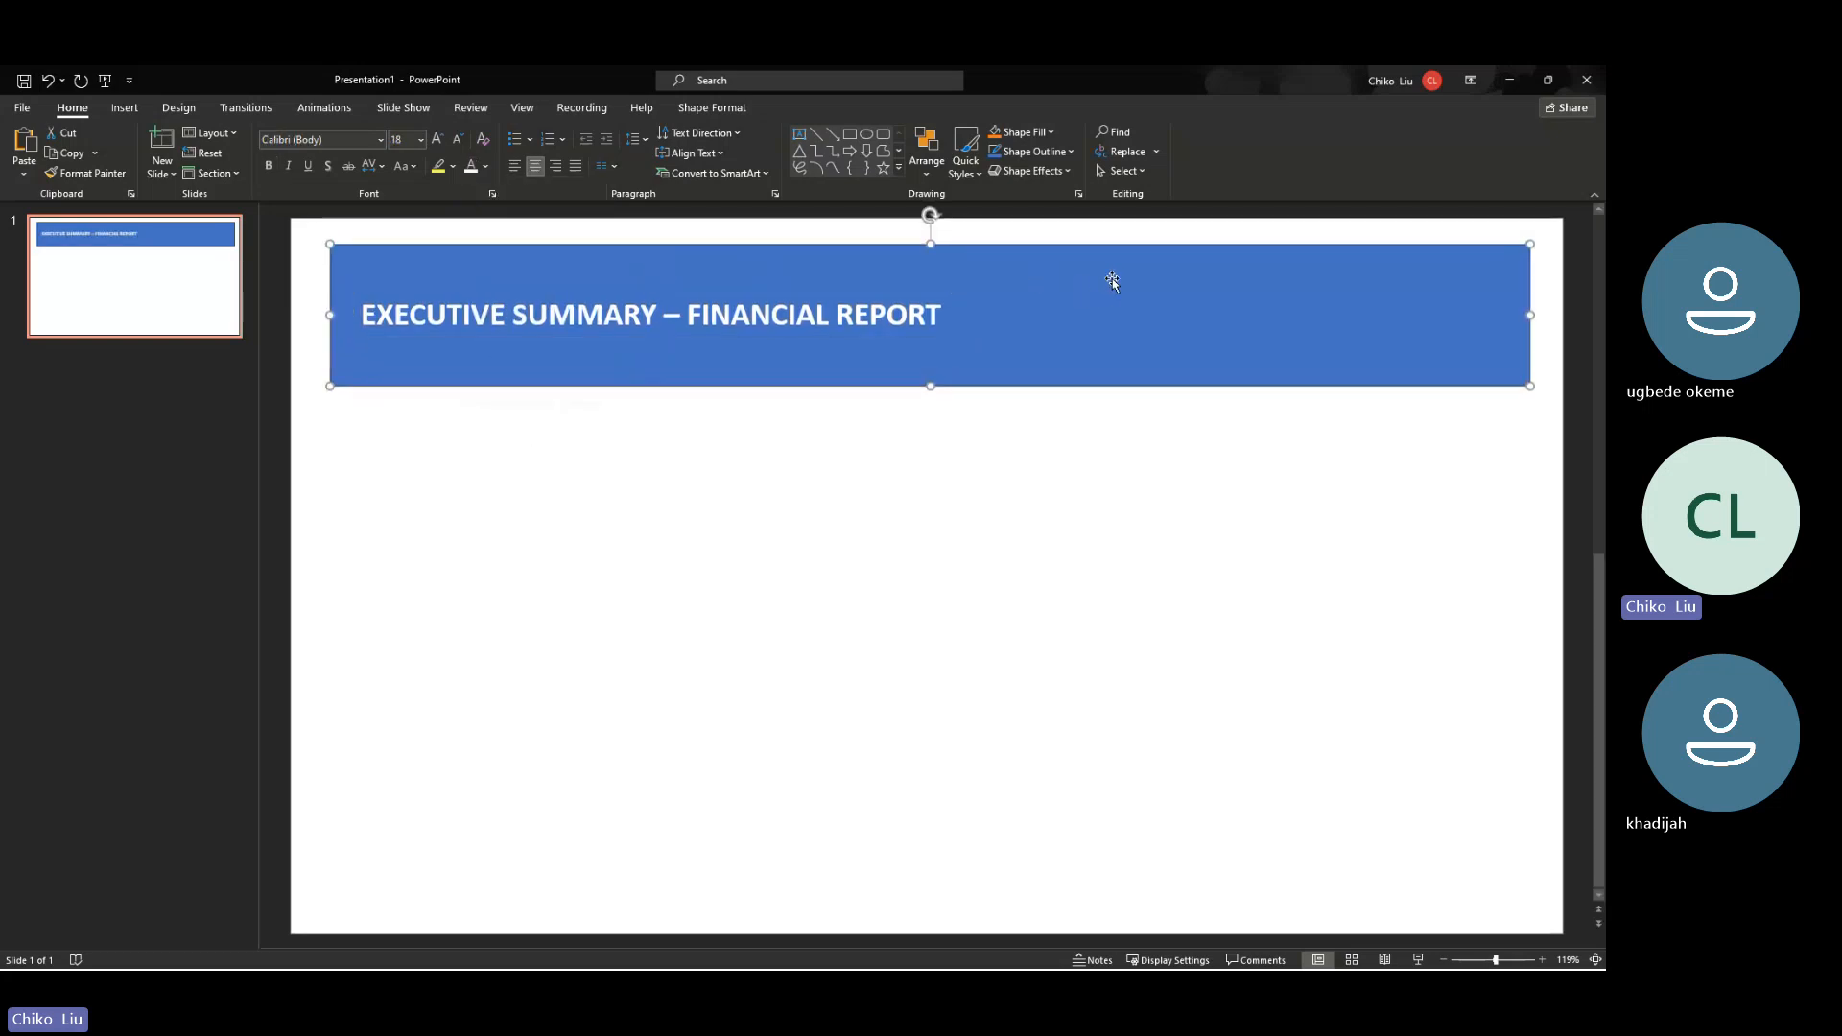
click(1056, 152)
click(1017, 335)
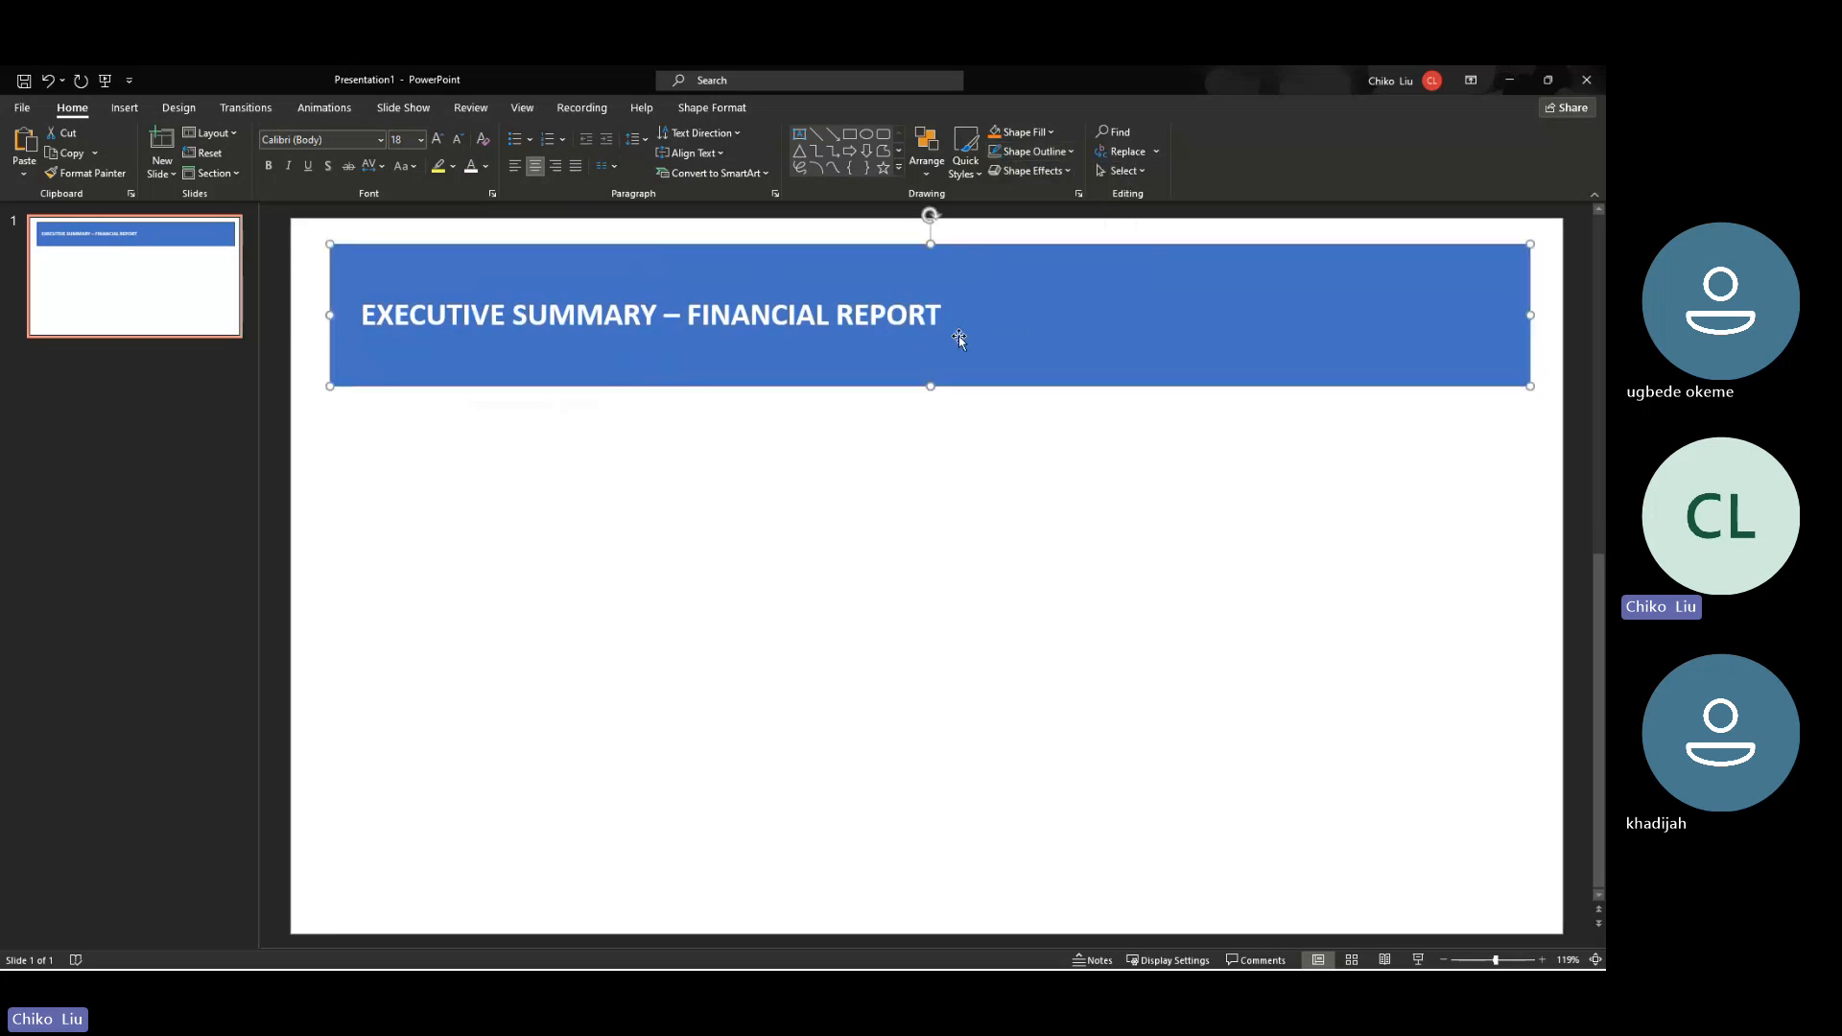
Group the title text box with the header rectangle on the slide
shift+click(904, 326)
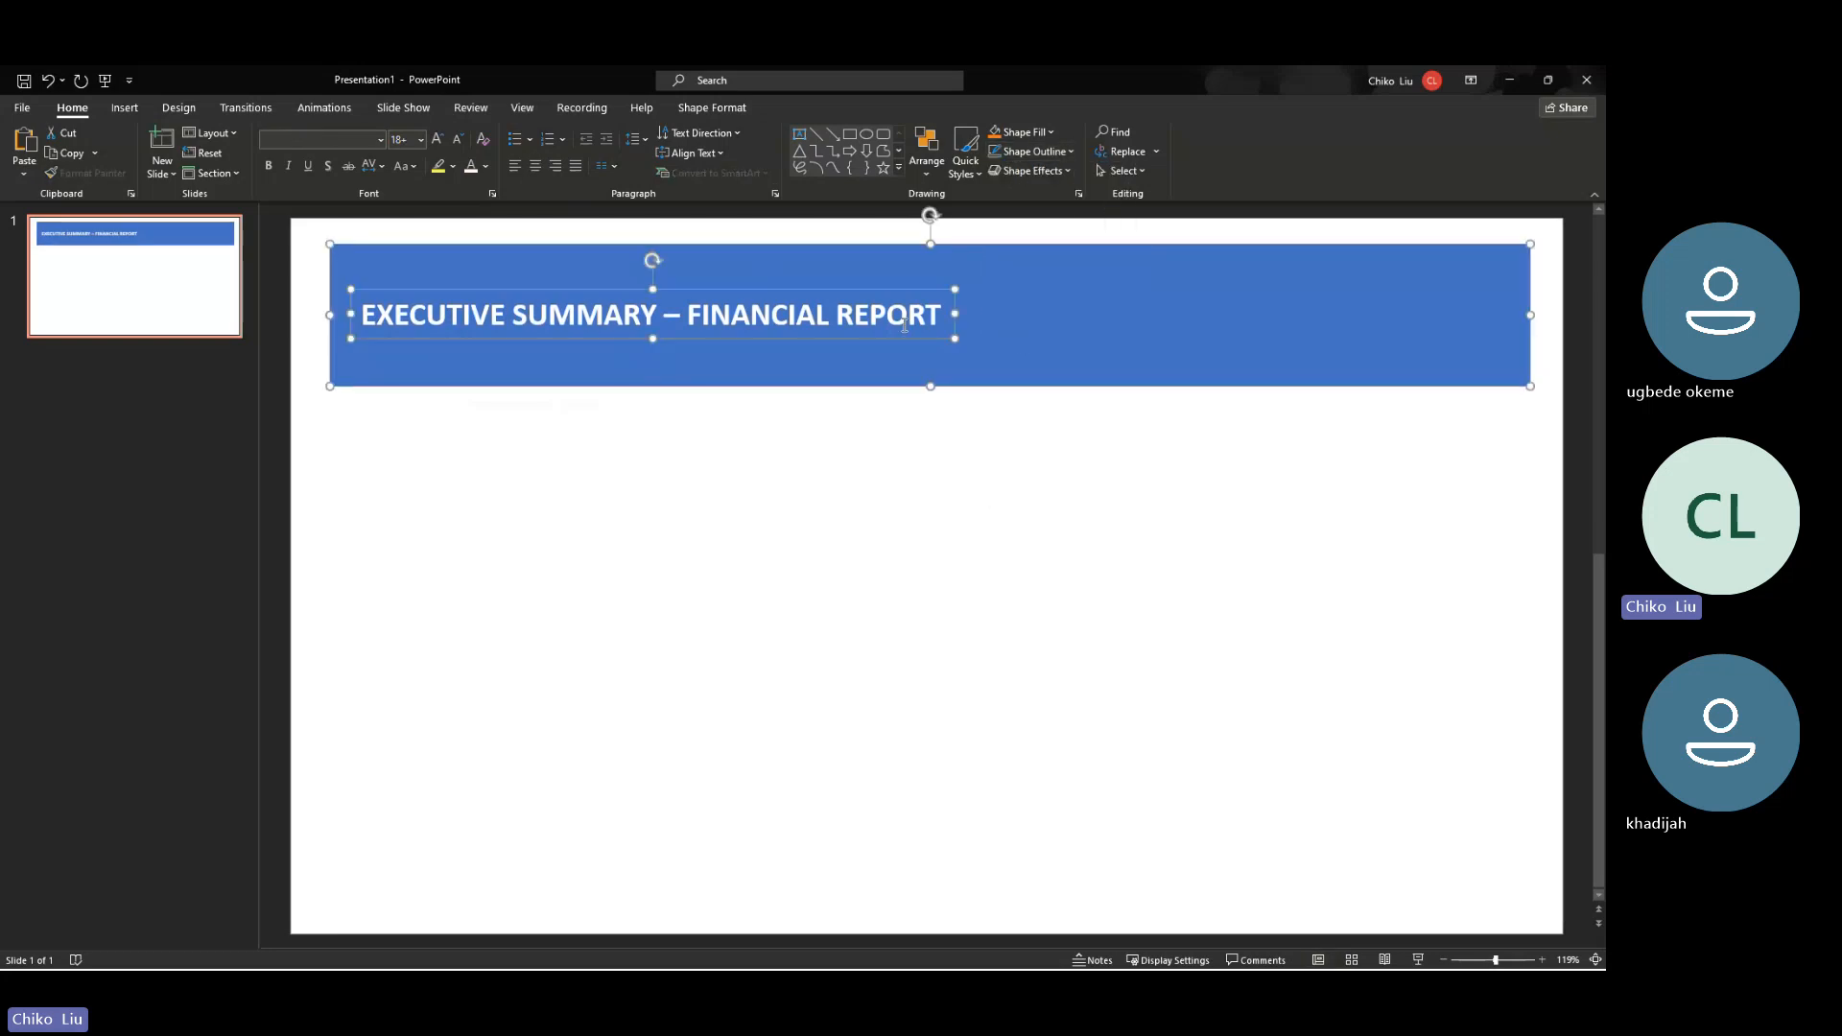
click(926, 153)
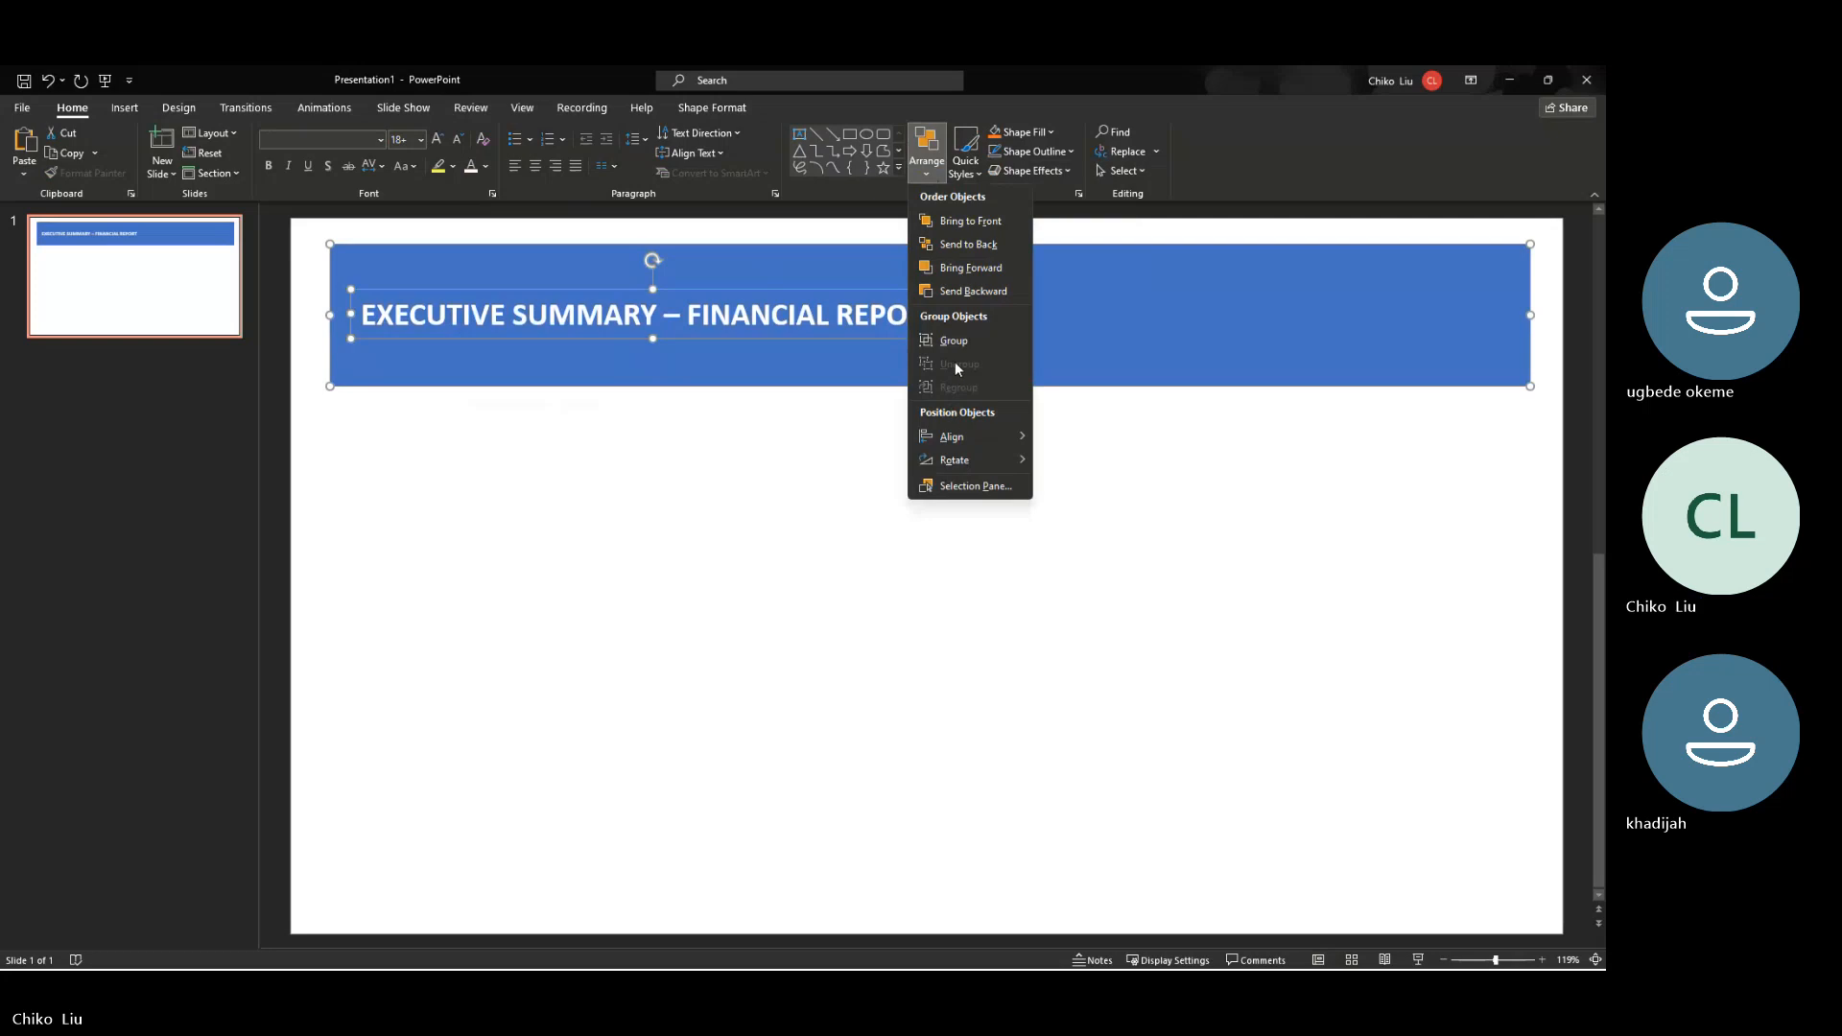
click(959, 338)
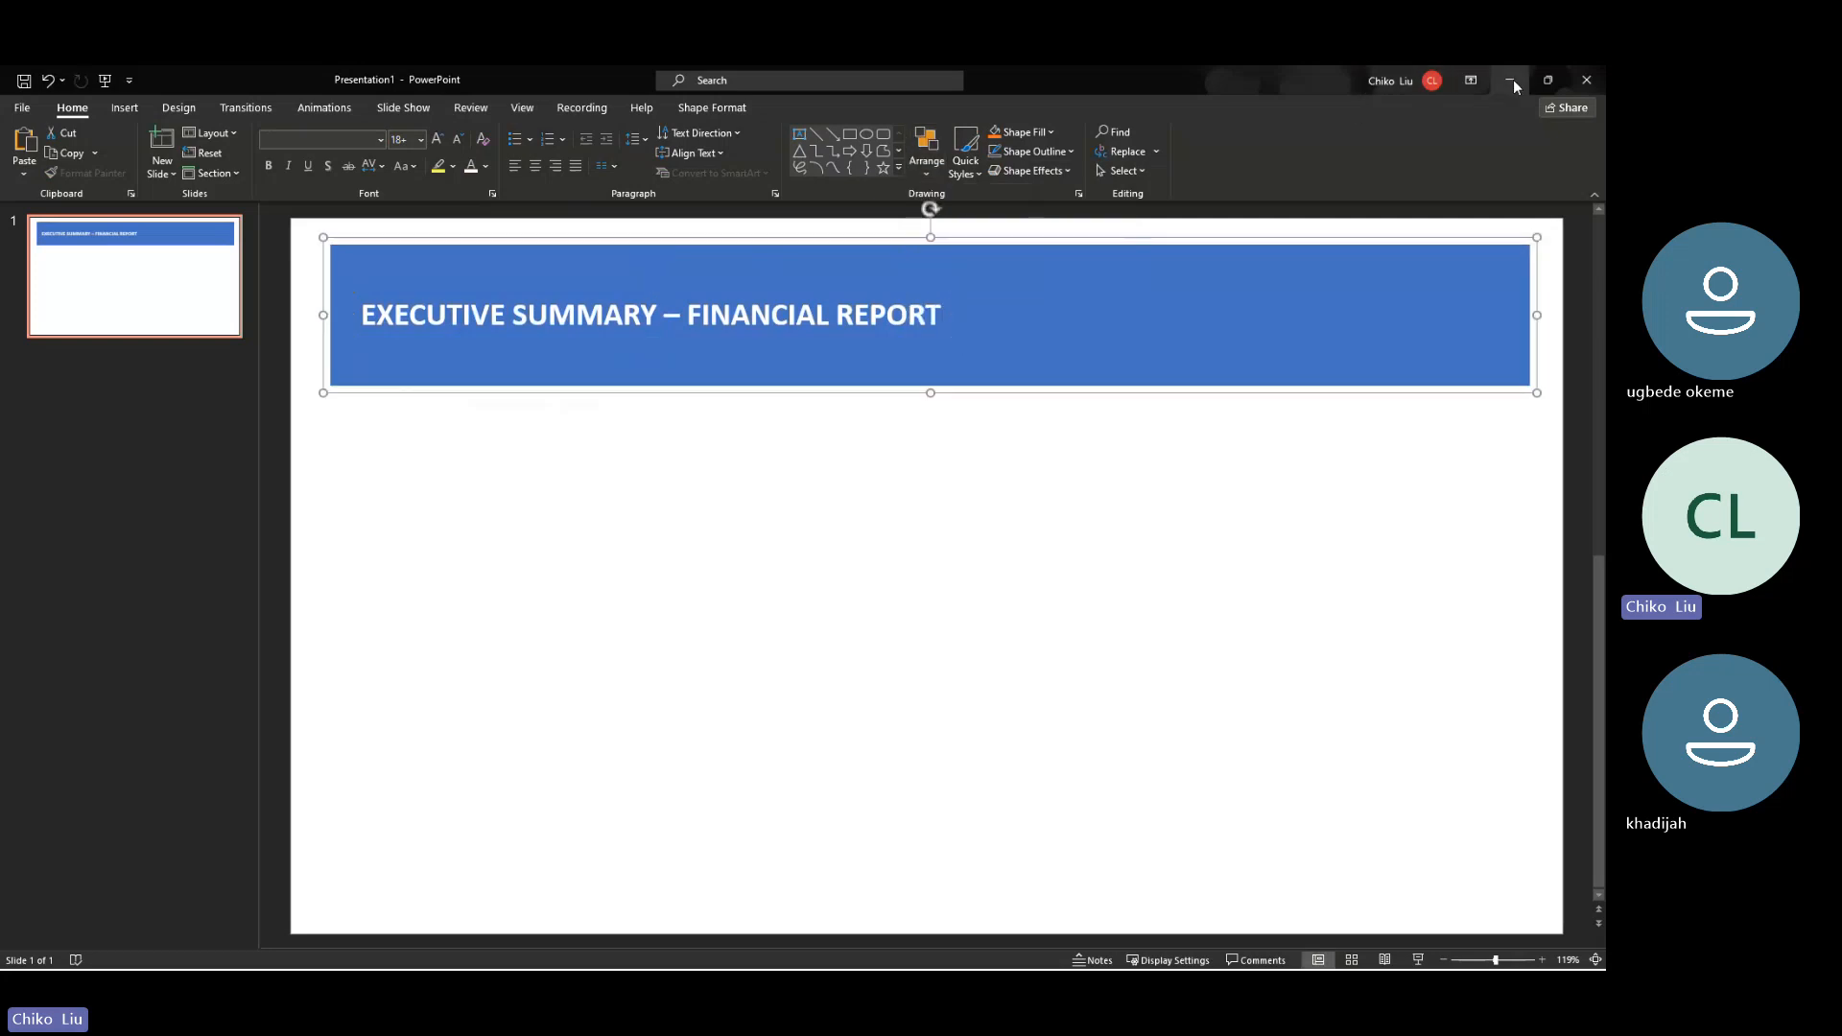
Return to Power BI and rename the text box inside Group 1 as "page title"
key(alt+Tab)
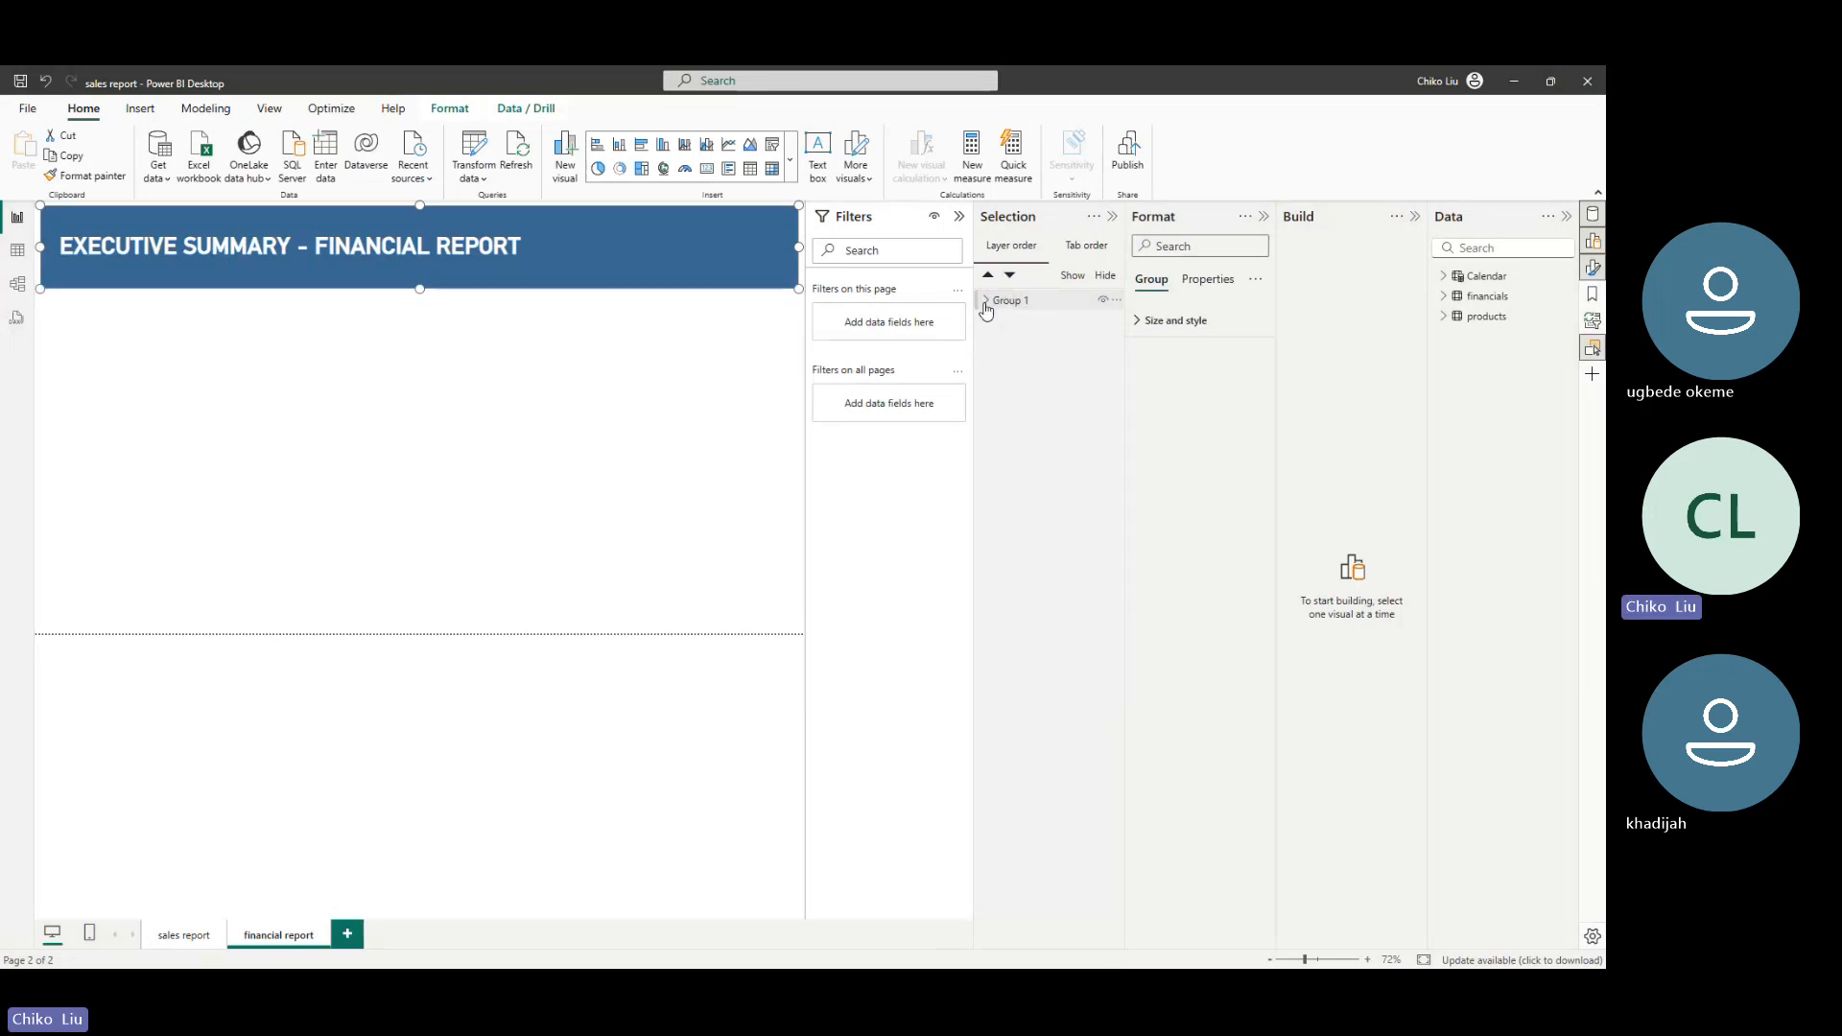
click(985, 300)
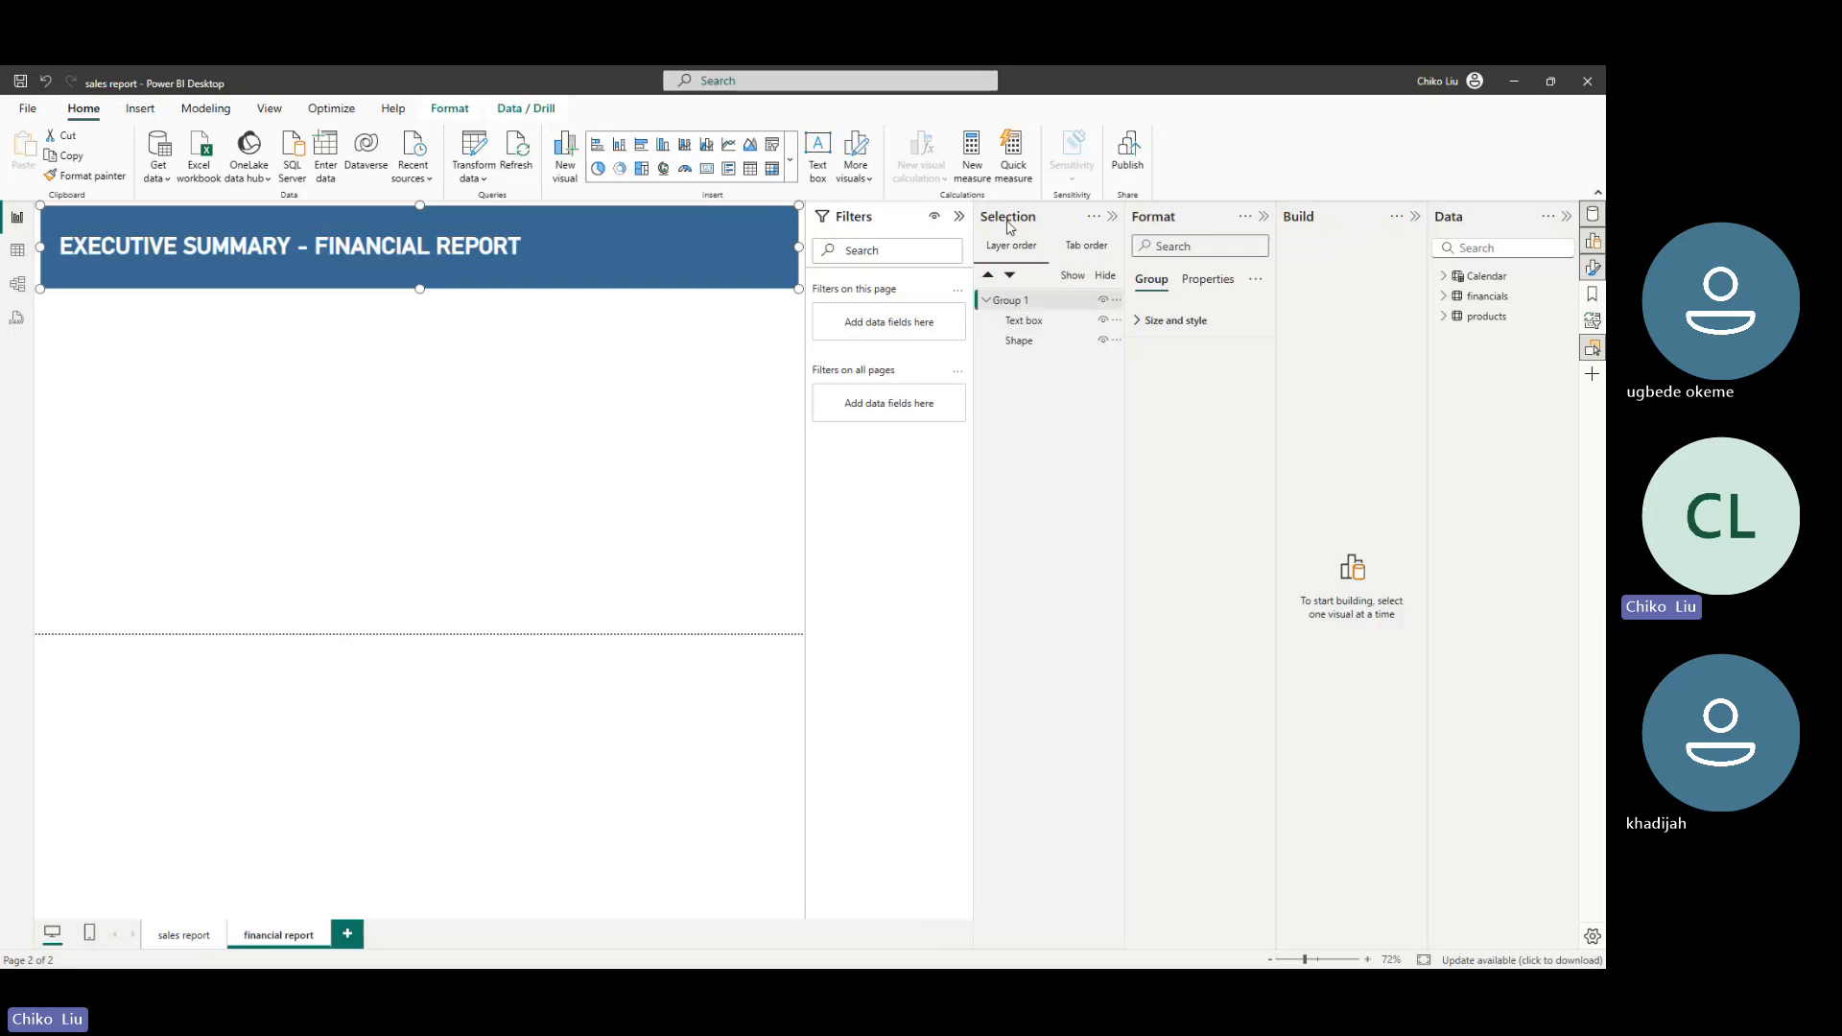
double_click(1023, 323)
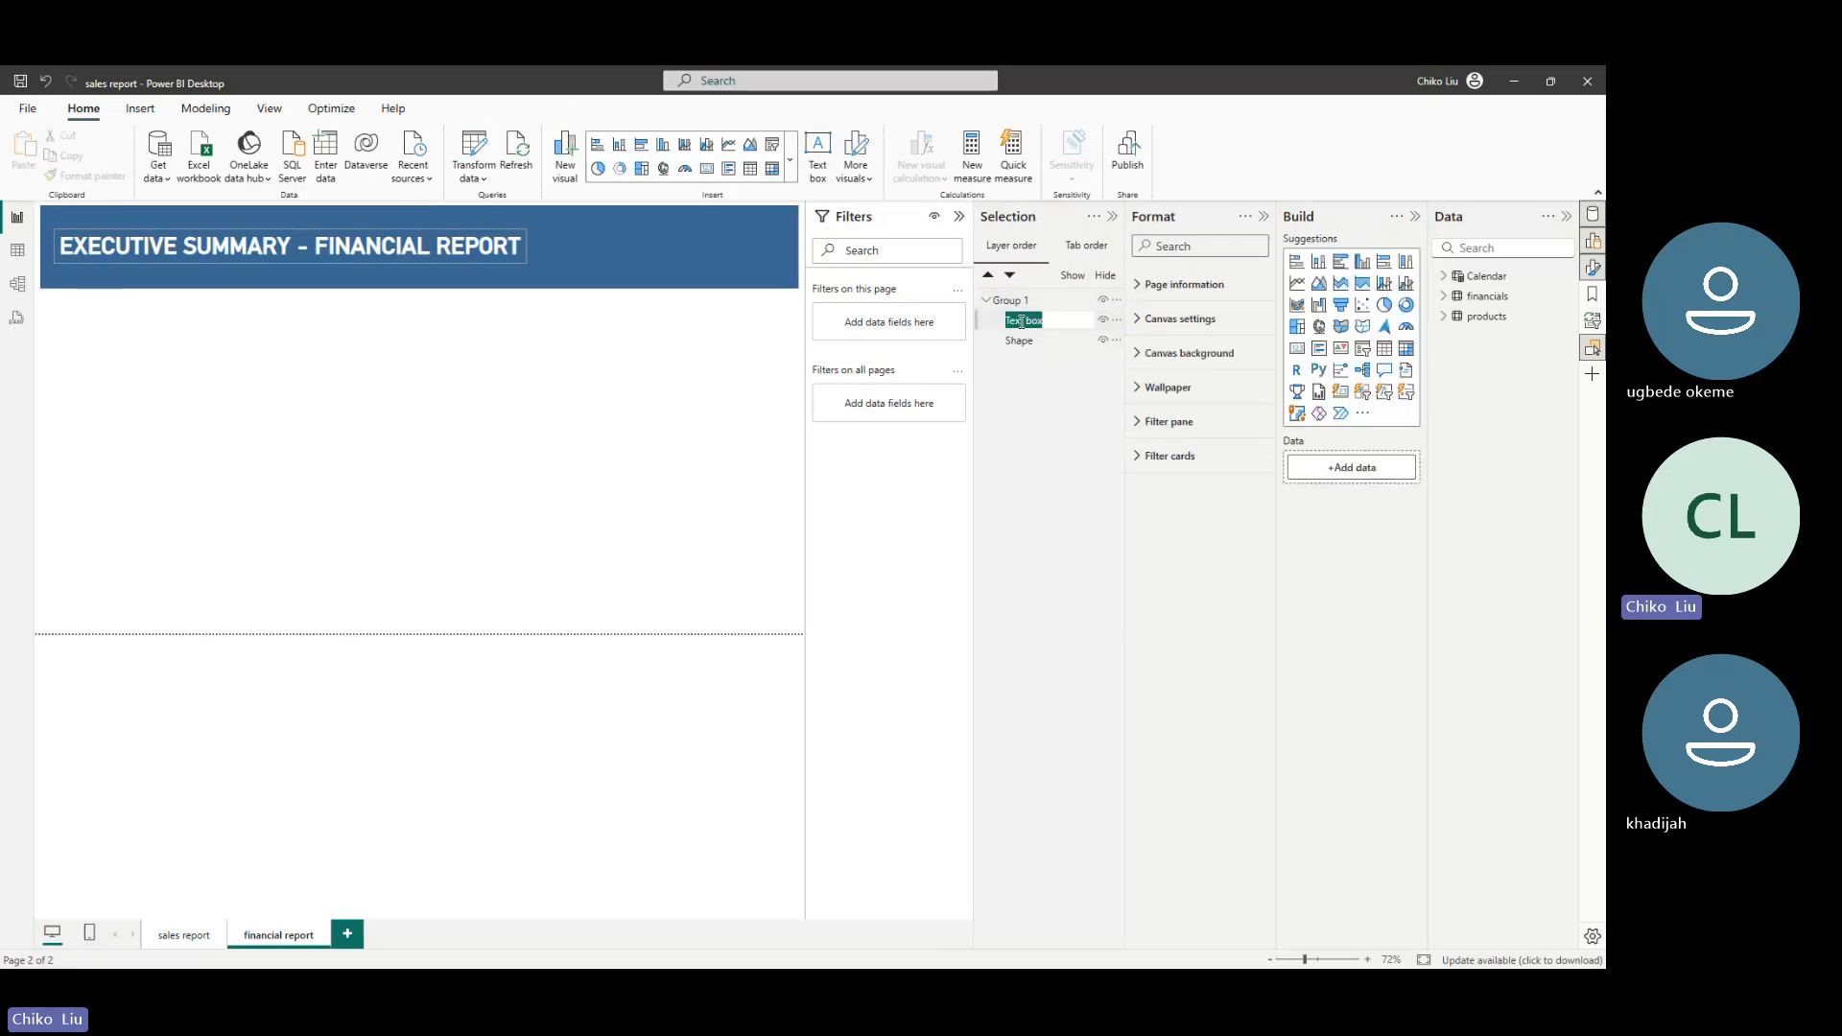
key(BackSpace)
text(page title)
key(Return)
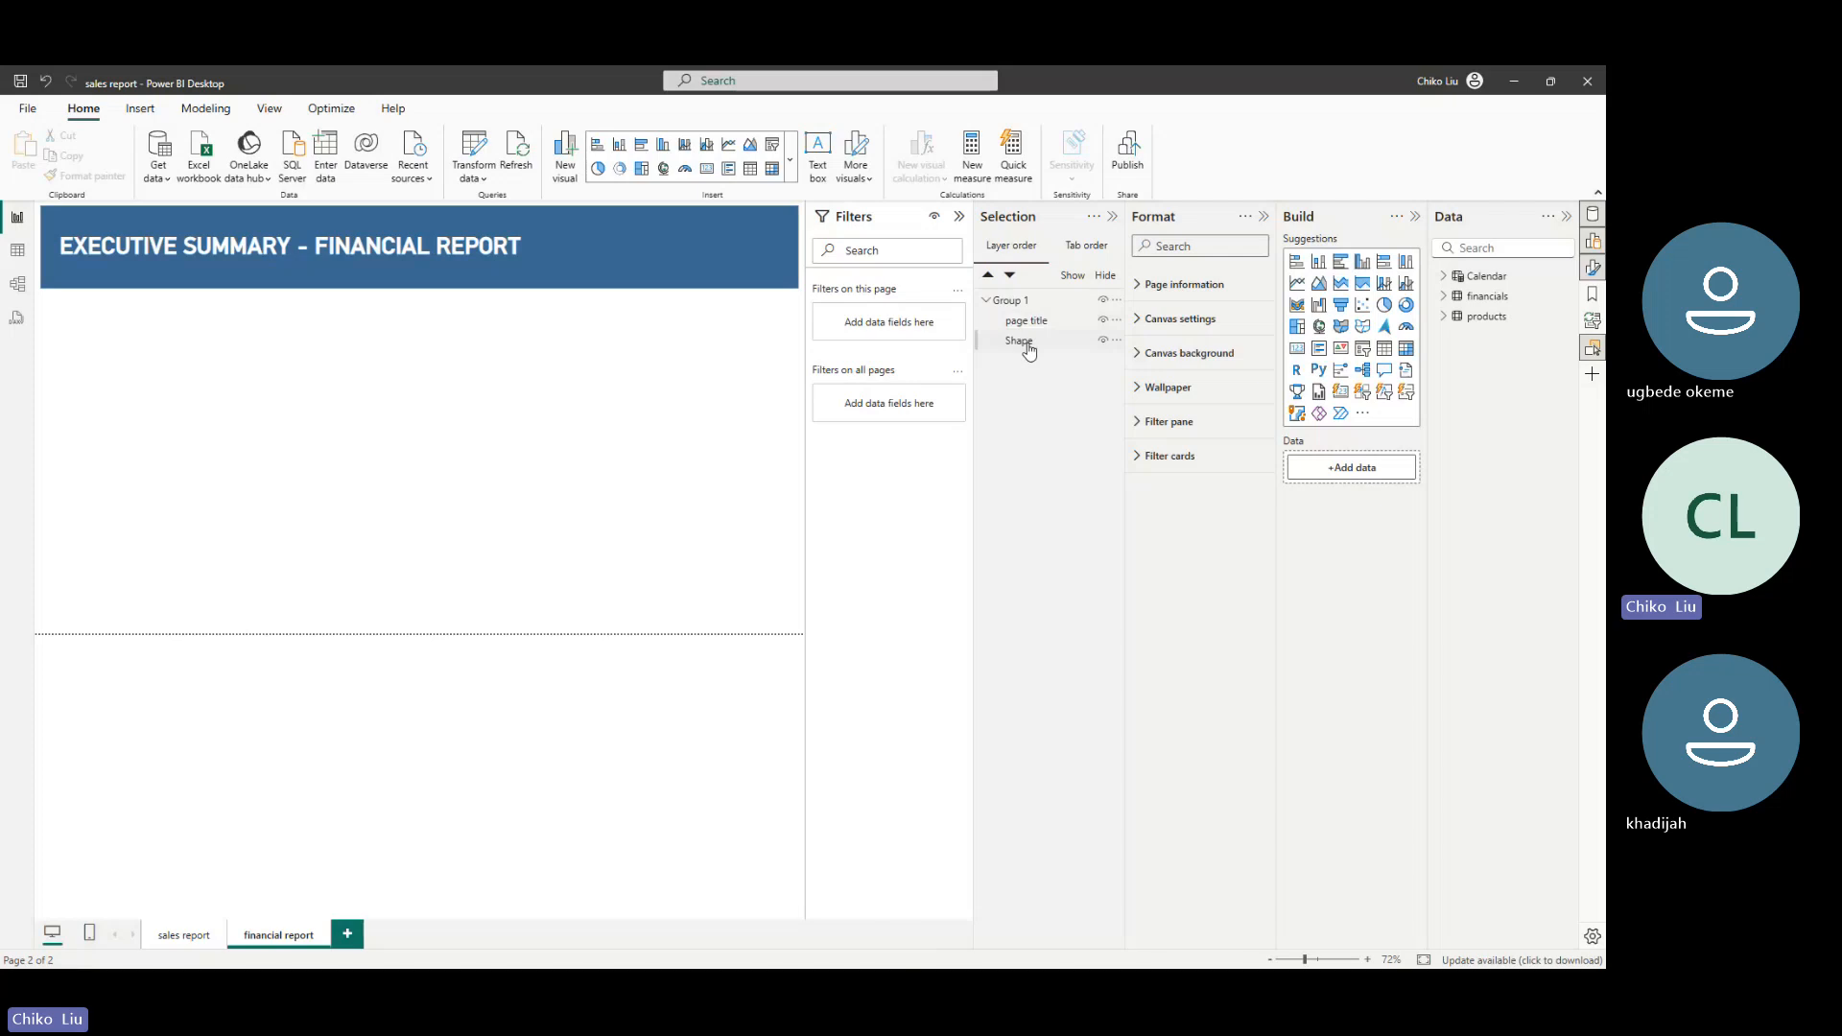
Rename the header shape inside Group 1 as "title background"
double_click(1018, 342)
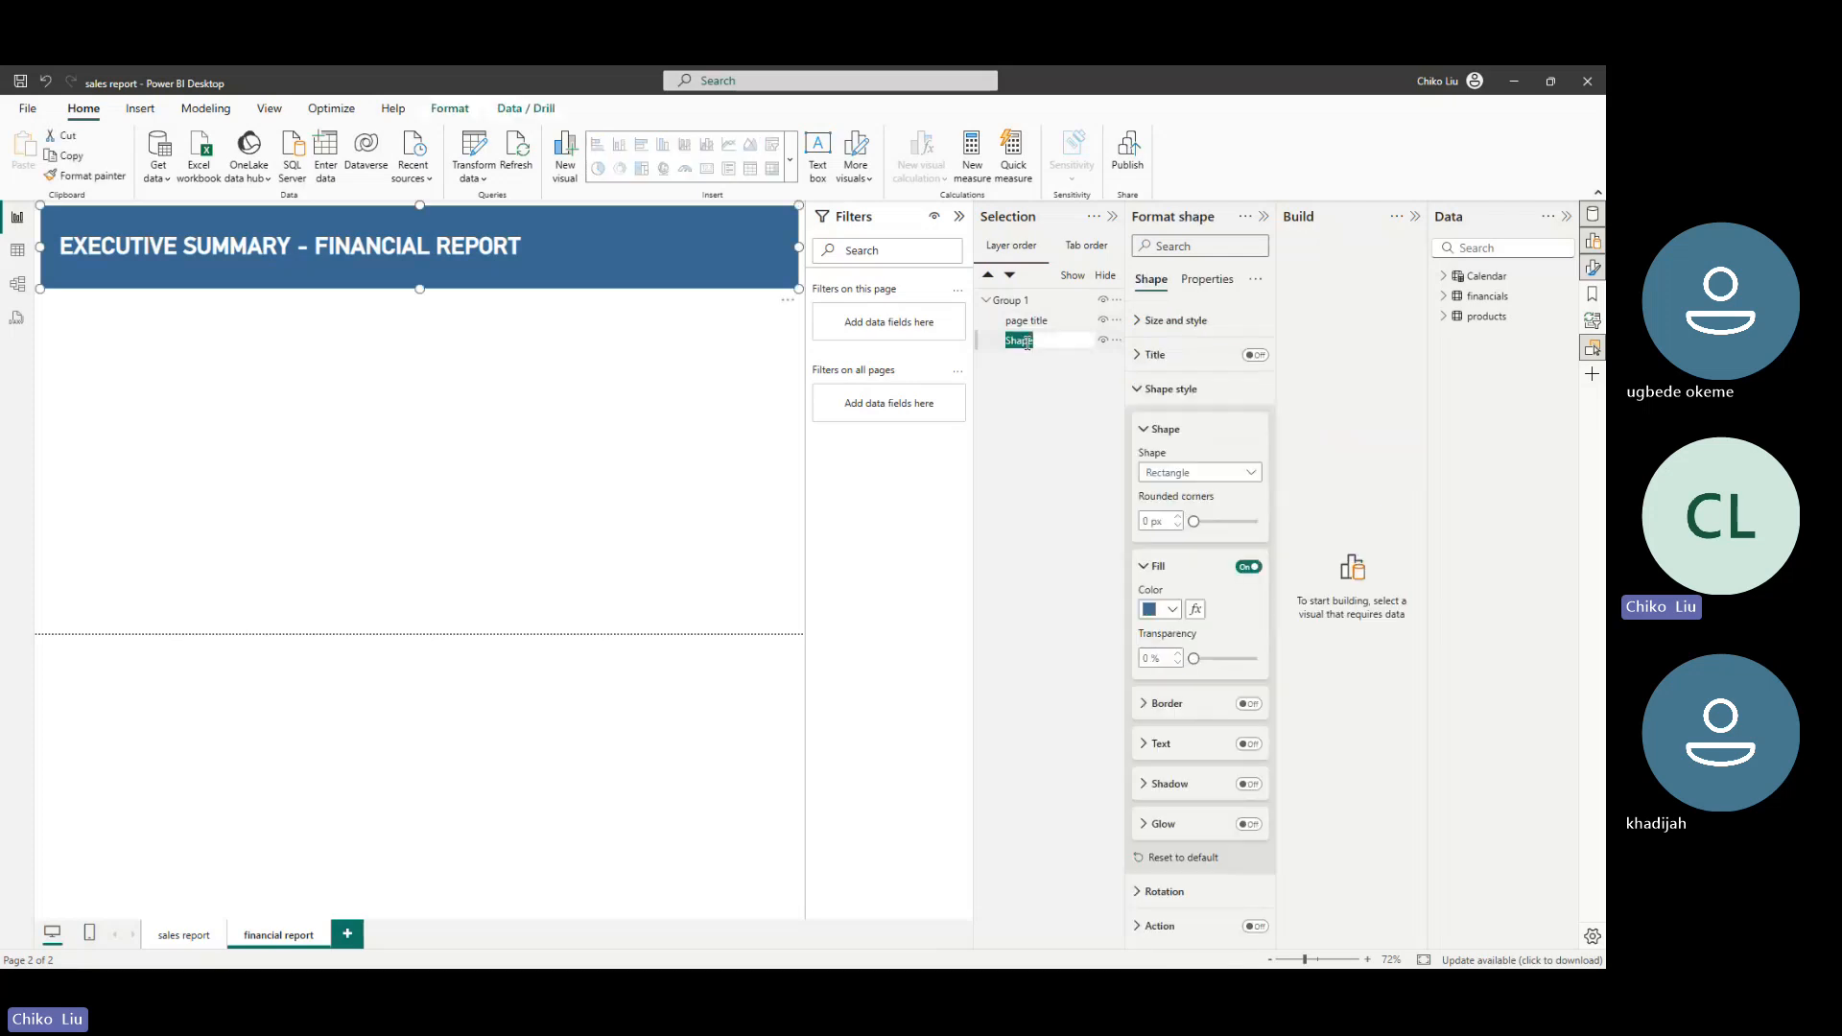
text(title)
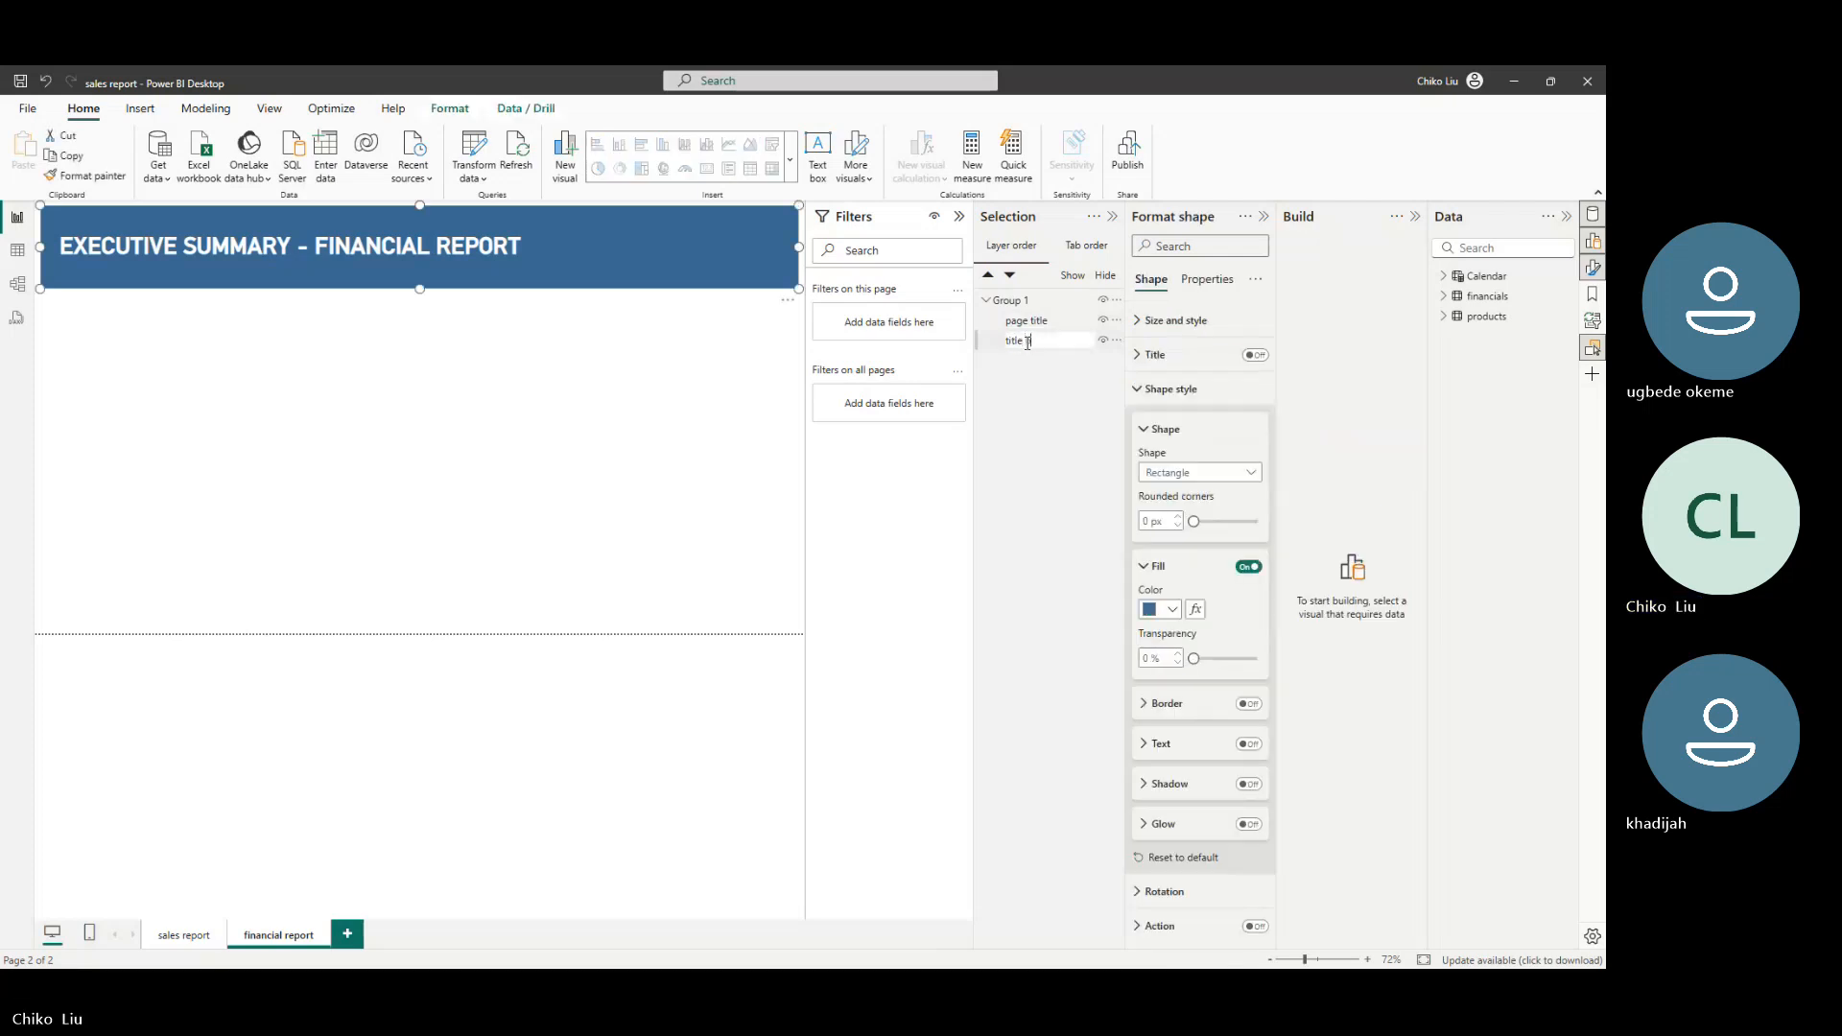
text( background)
key(Return)
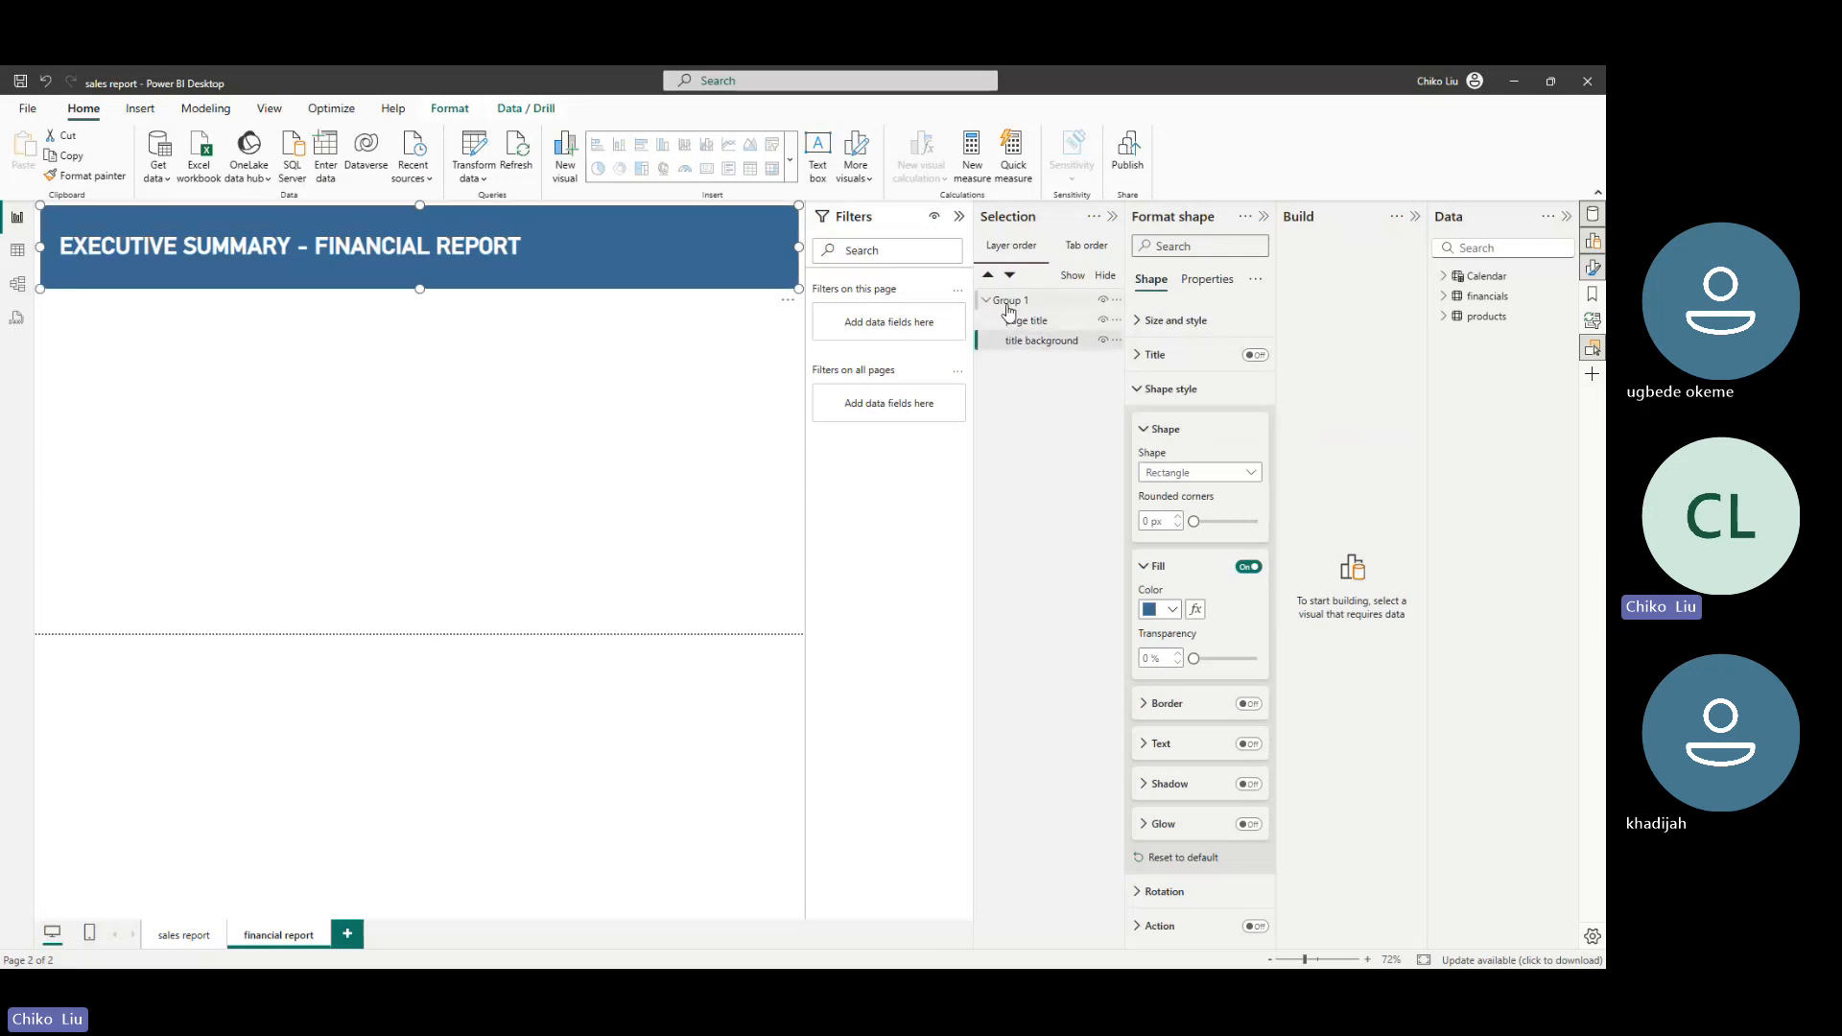
Rename Group 1 as "title" and collapse its list of members
double_click(1008, 303)
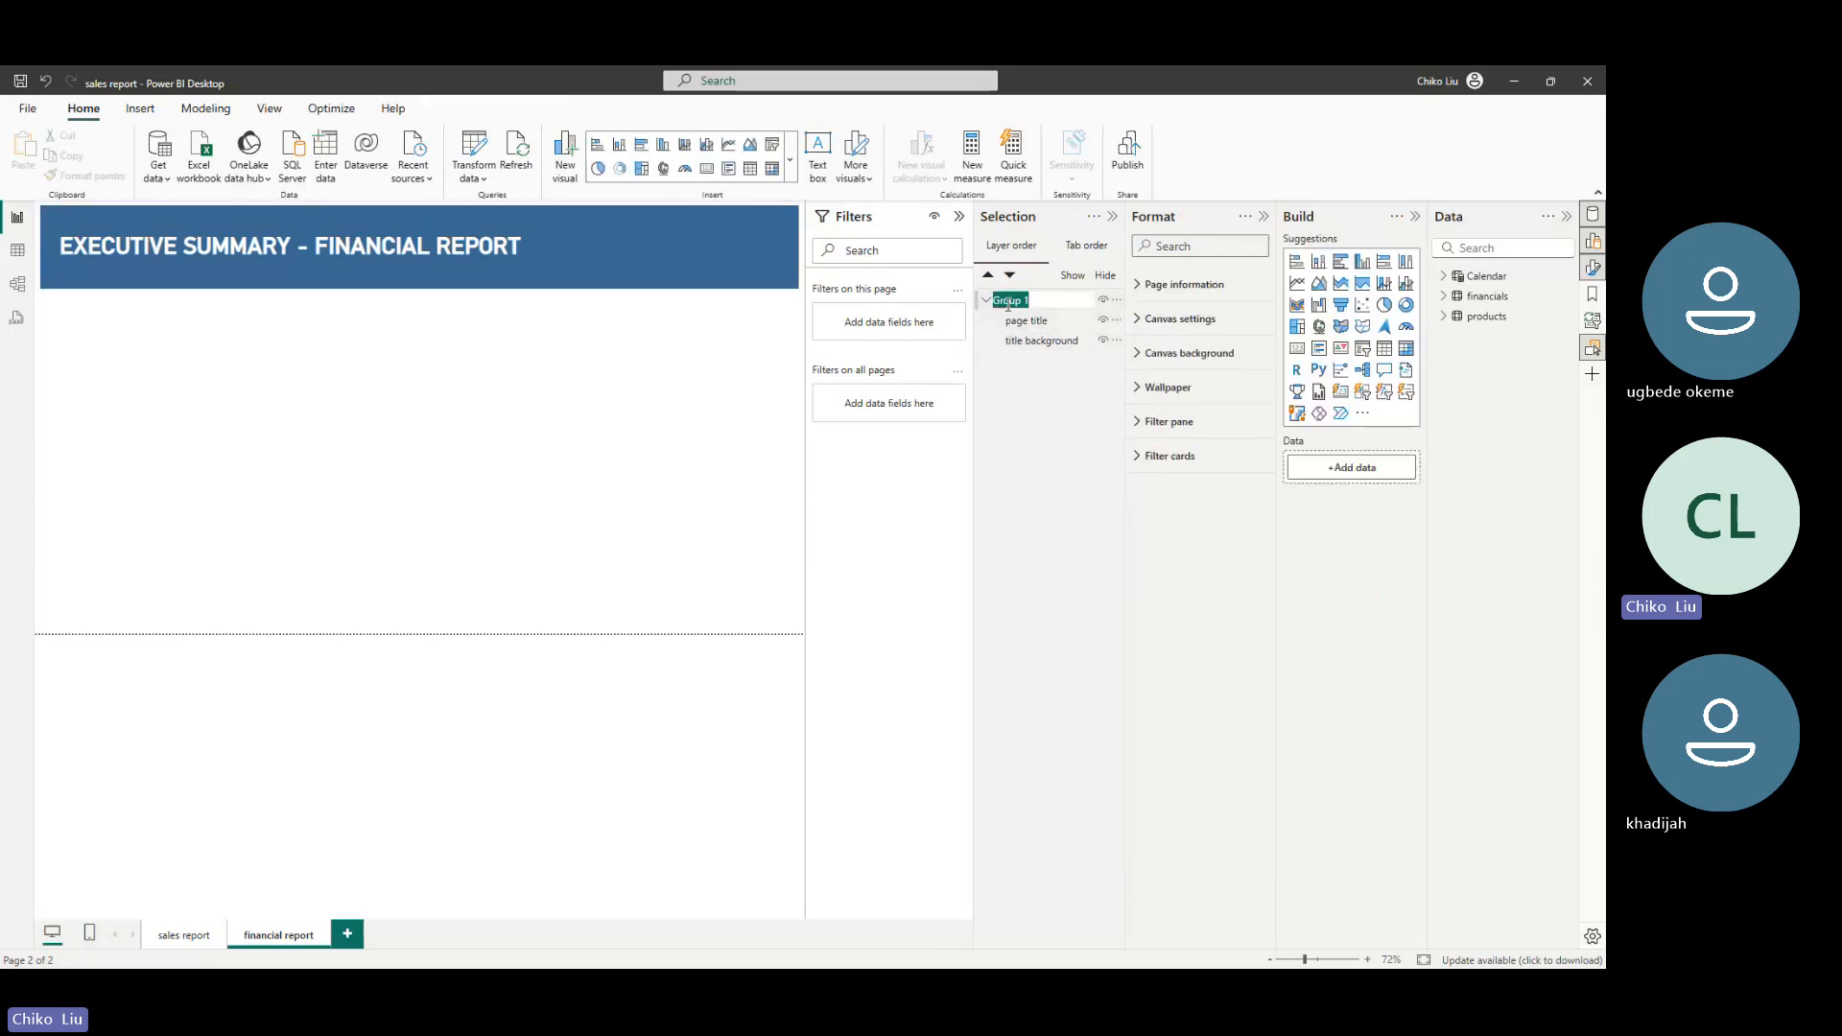
text(title)
click(985, 300)
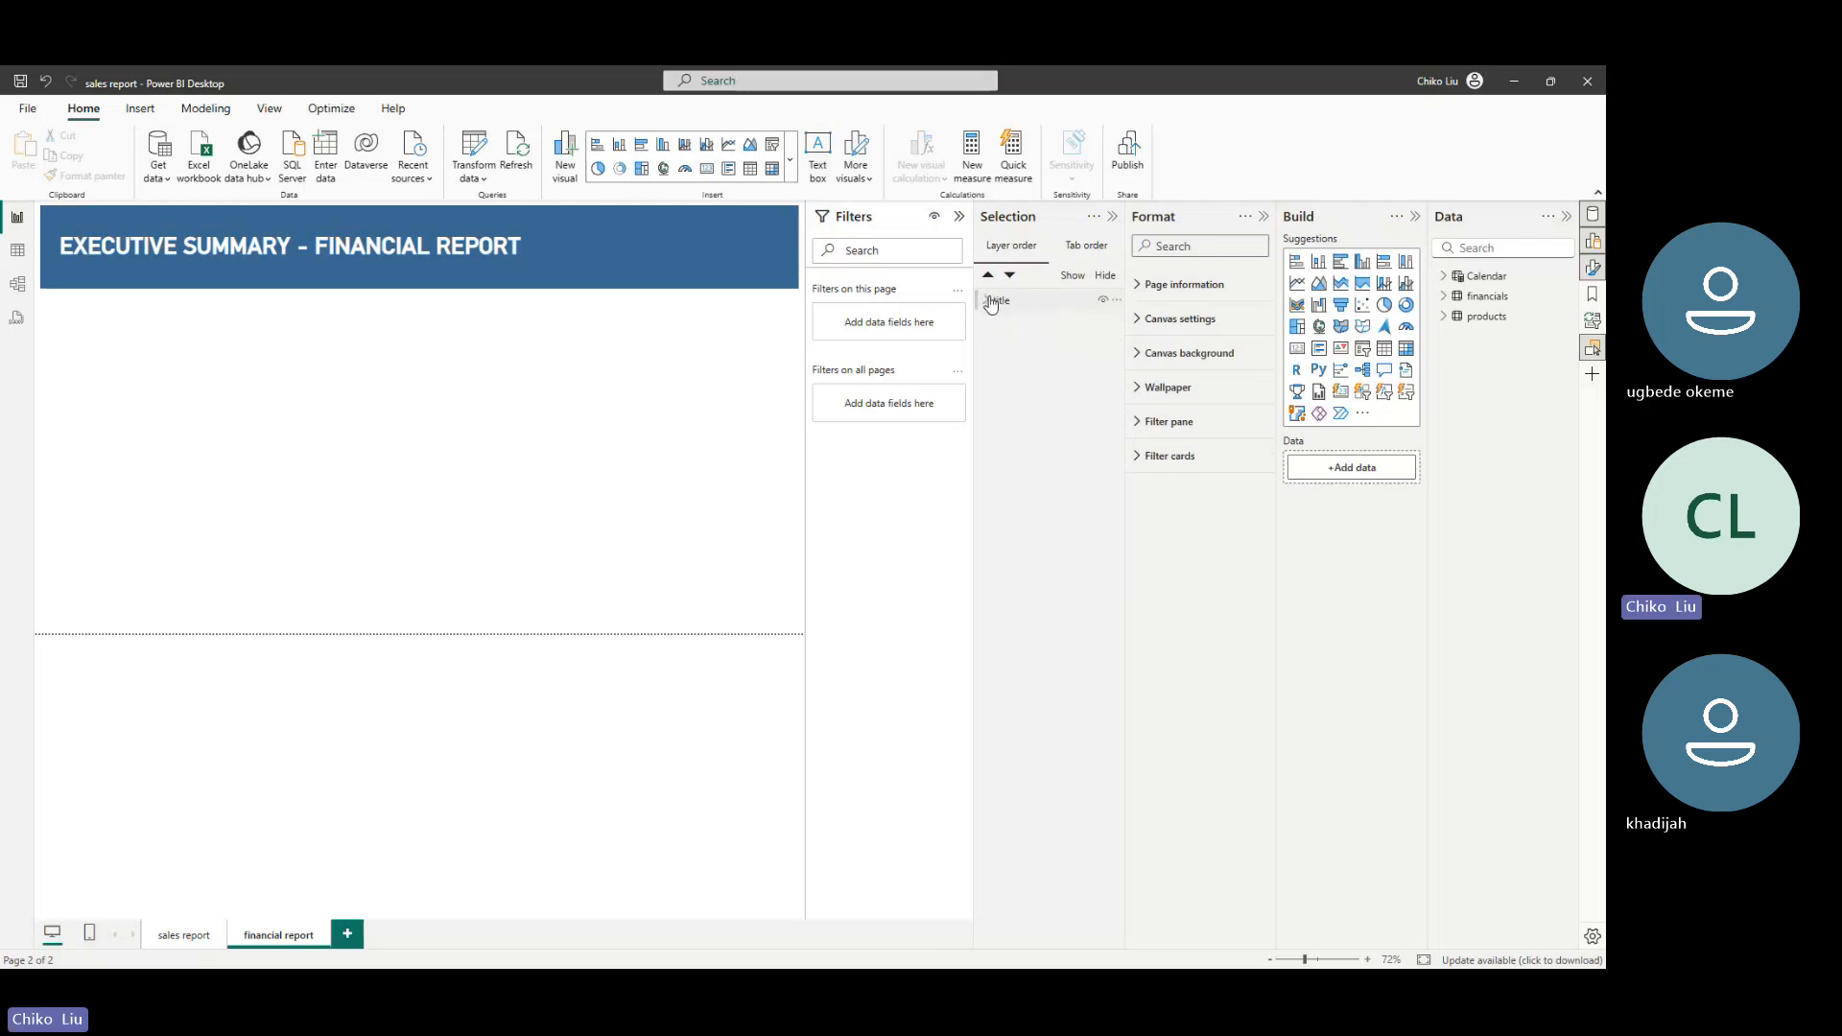
Select the title group, its page title and its title background in turn to check which canvas object each name refers to
click(1019, 305)
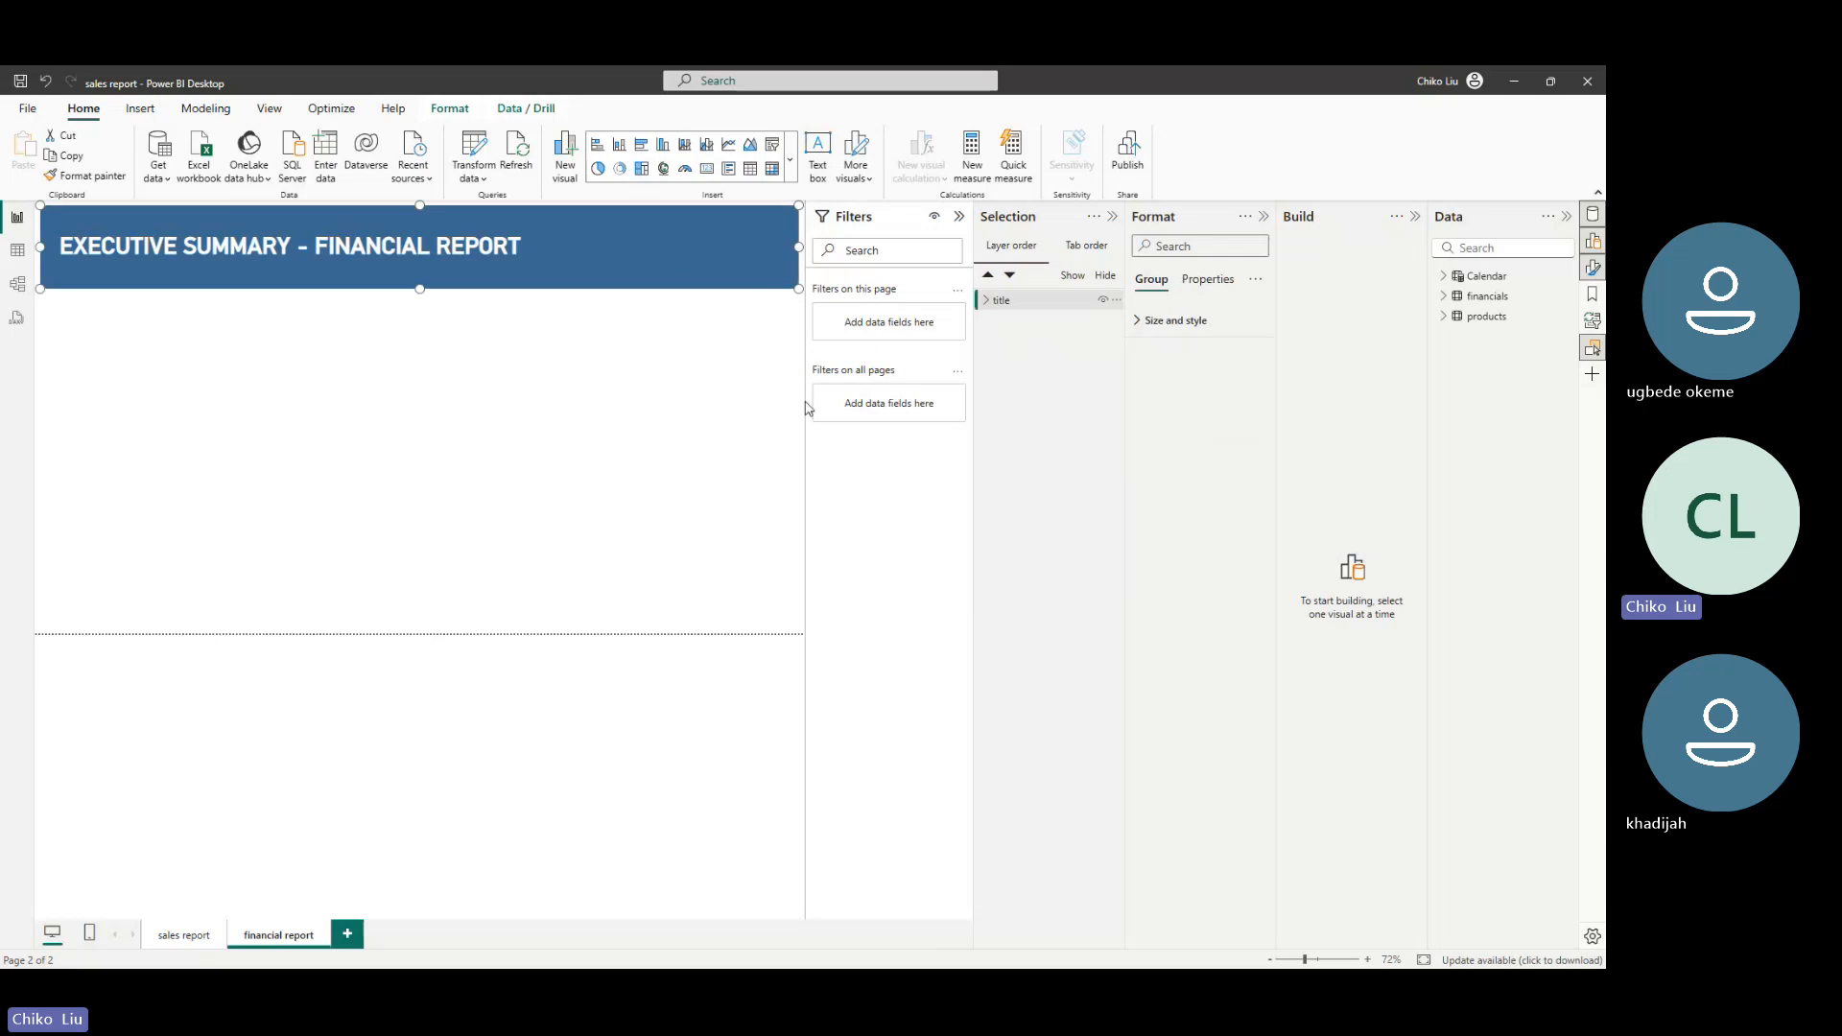
click(987, 303)
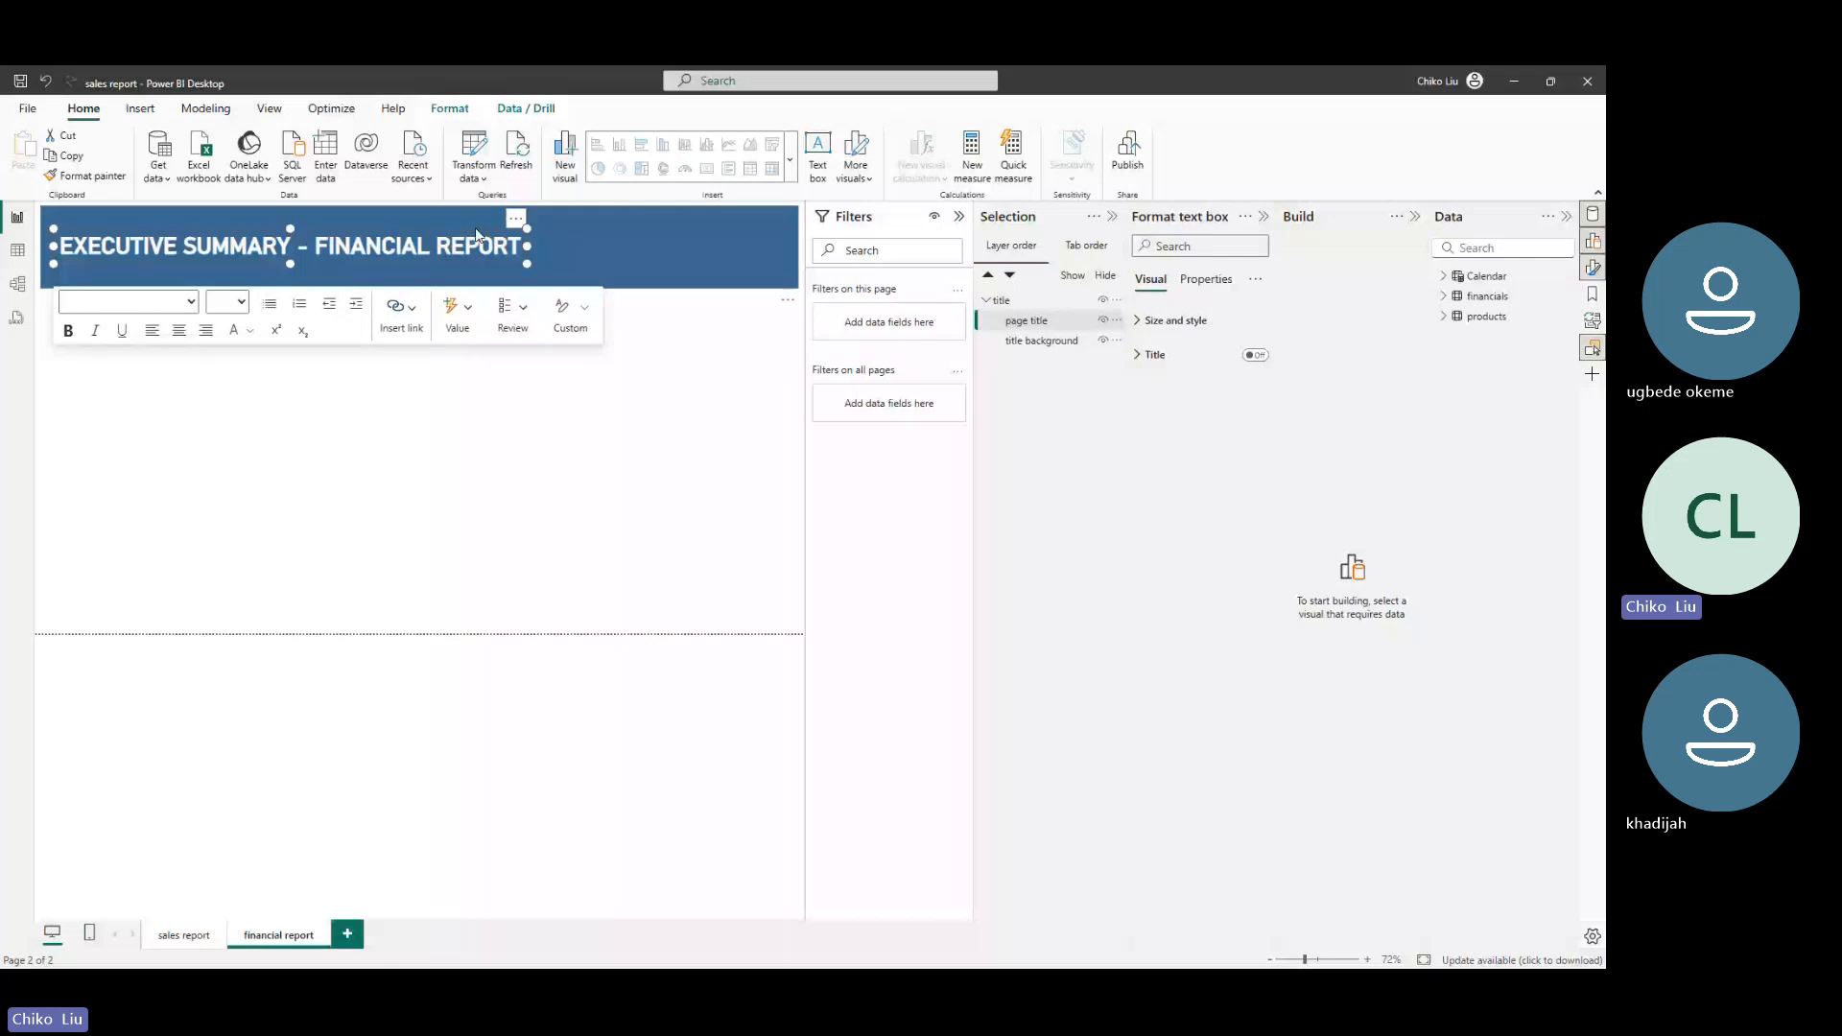
click(1015, 344)
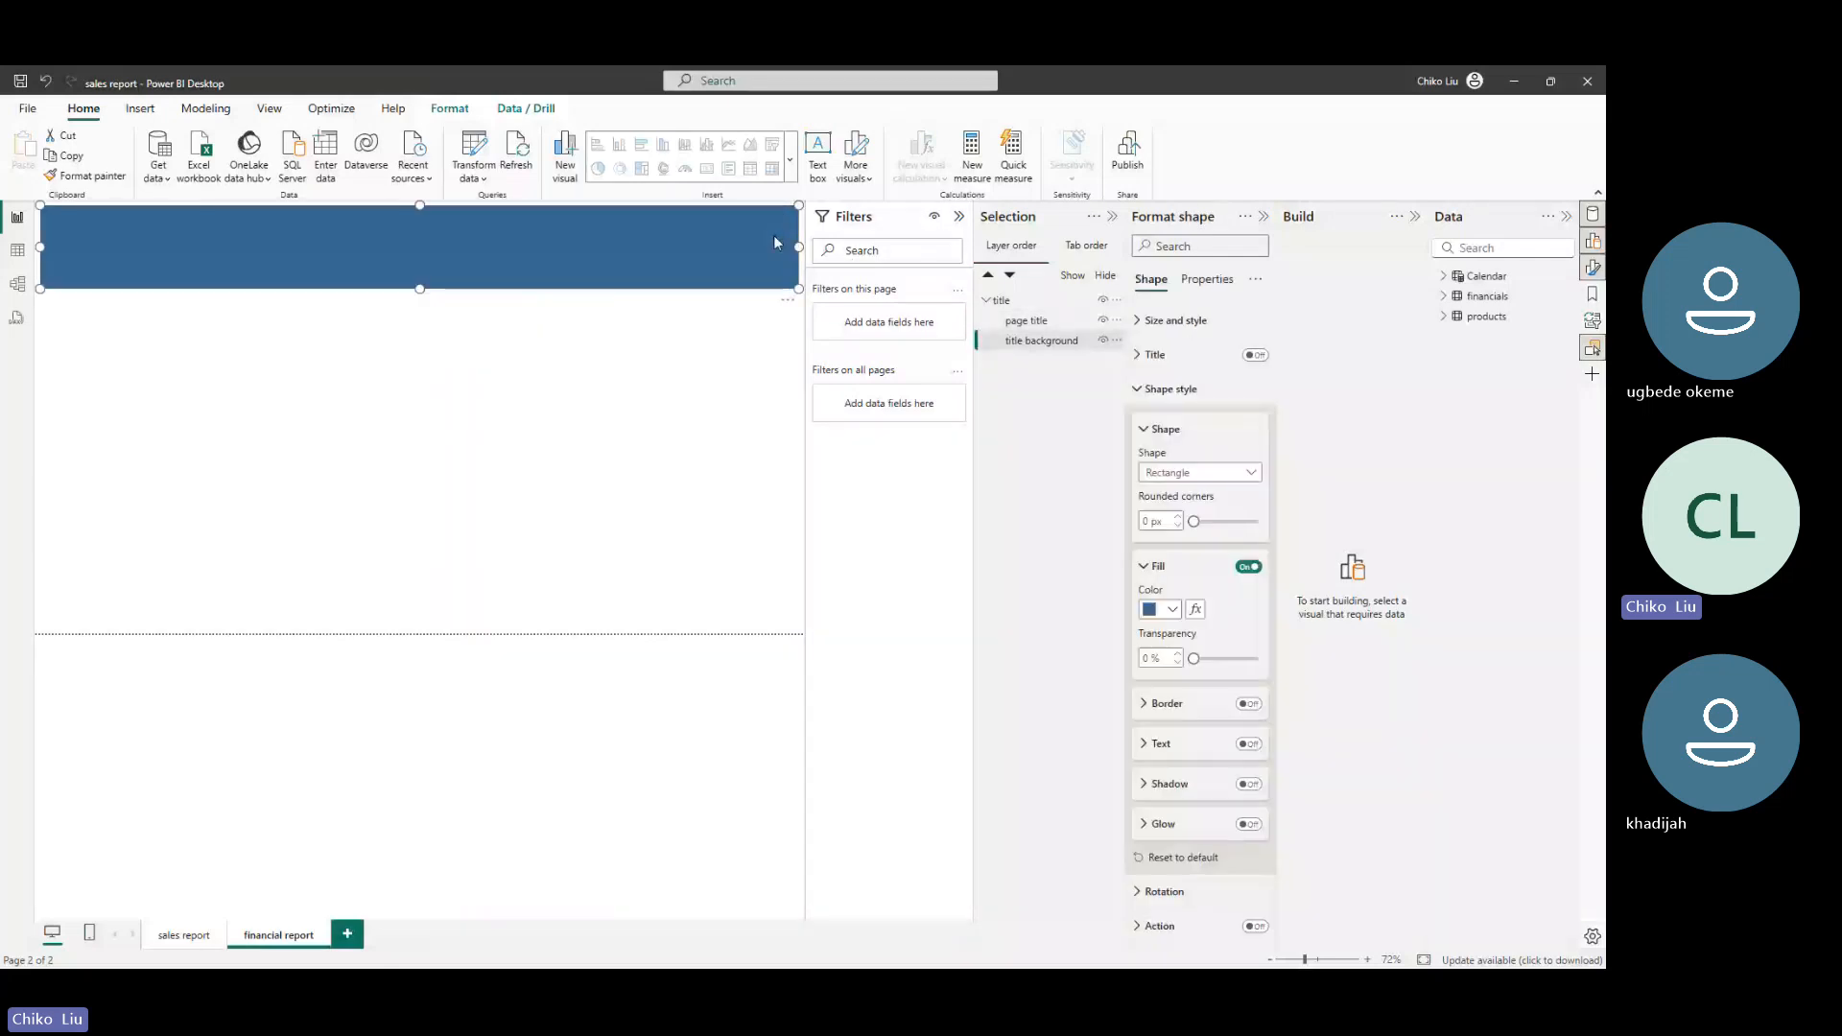
click(719, 326)
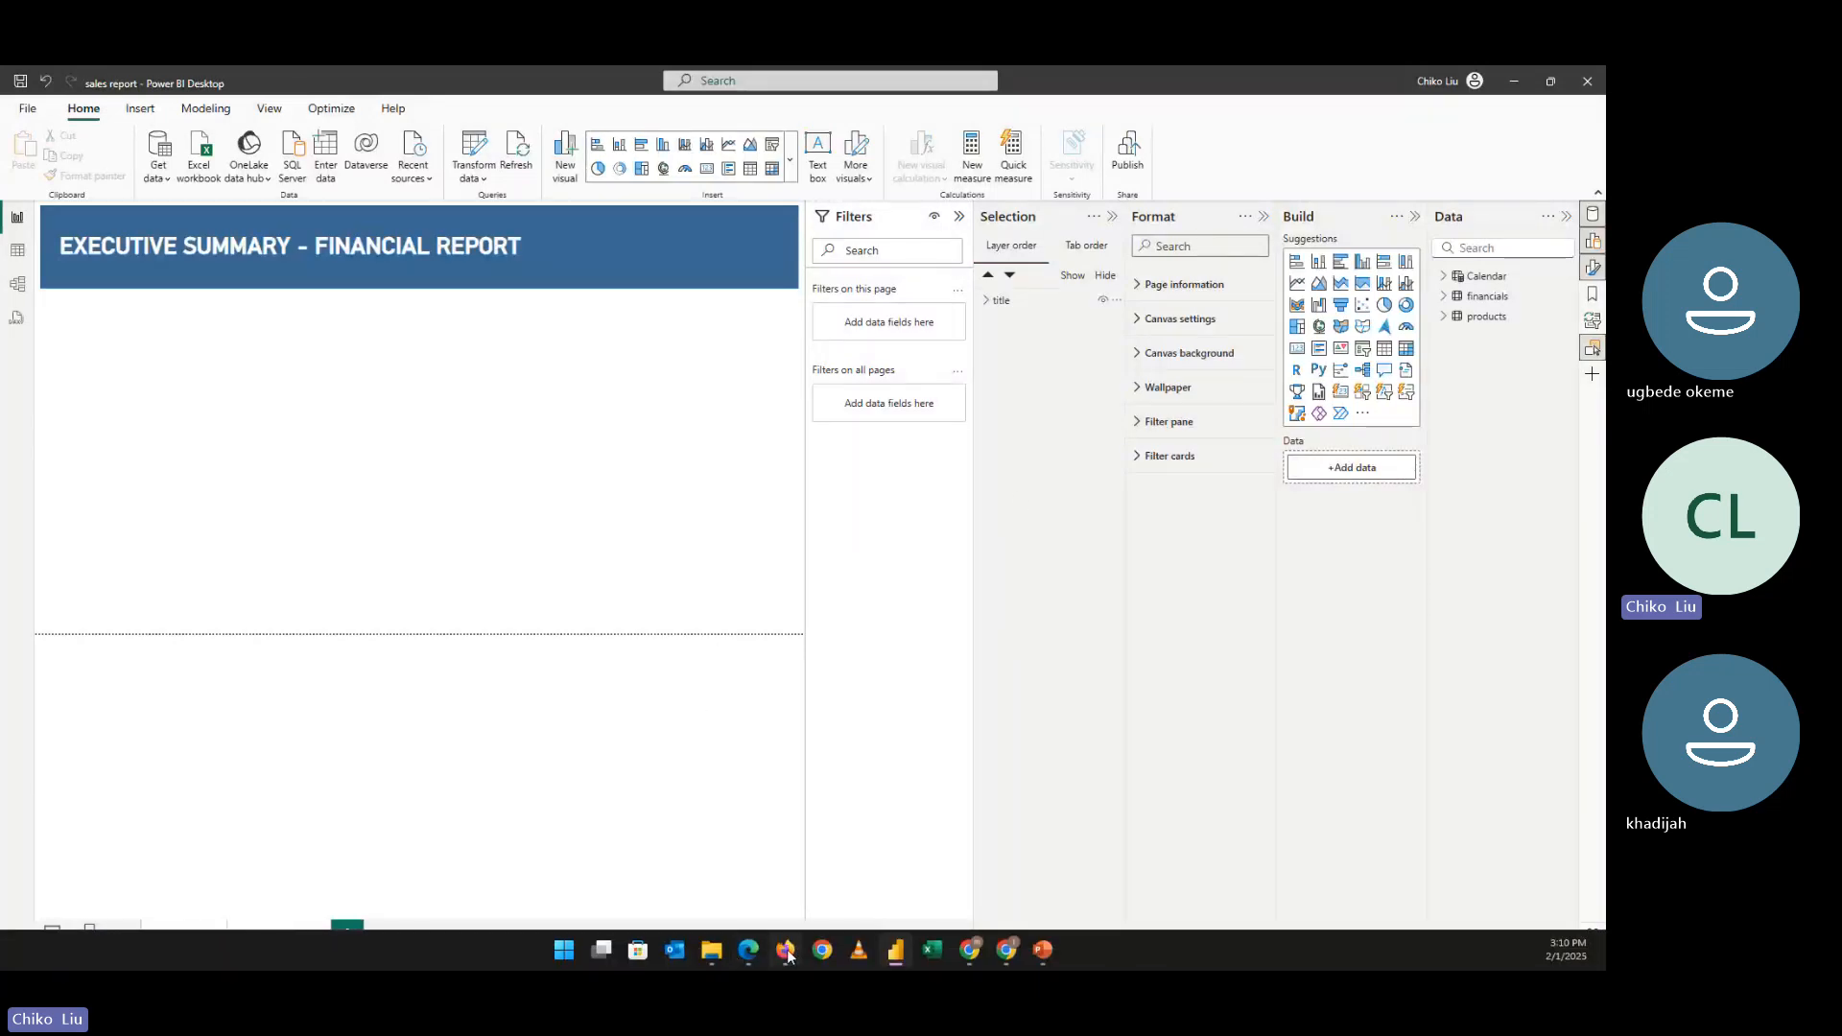
Switch to the lab 3 PDF in the browser to examine the sample finance report's layout, and return to Power BI
mouse_move(789, 952)
click(749, 959)
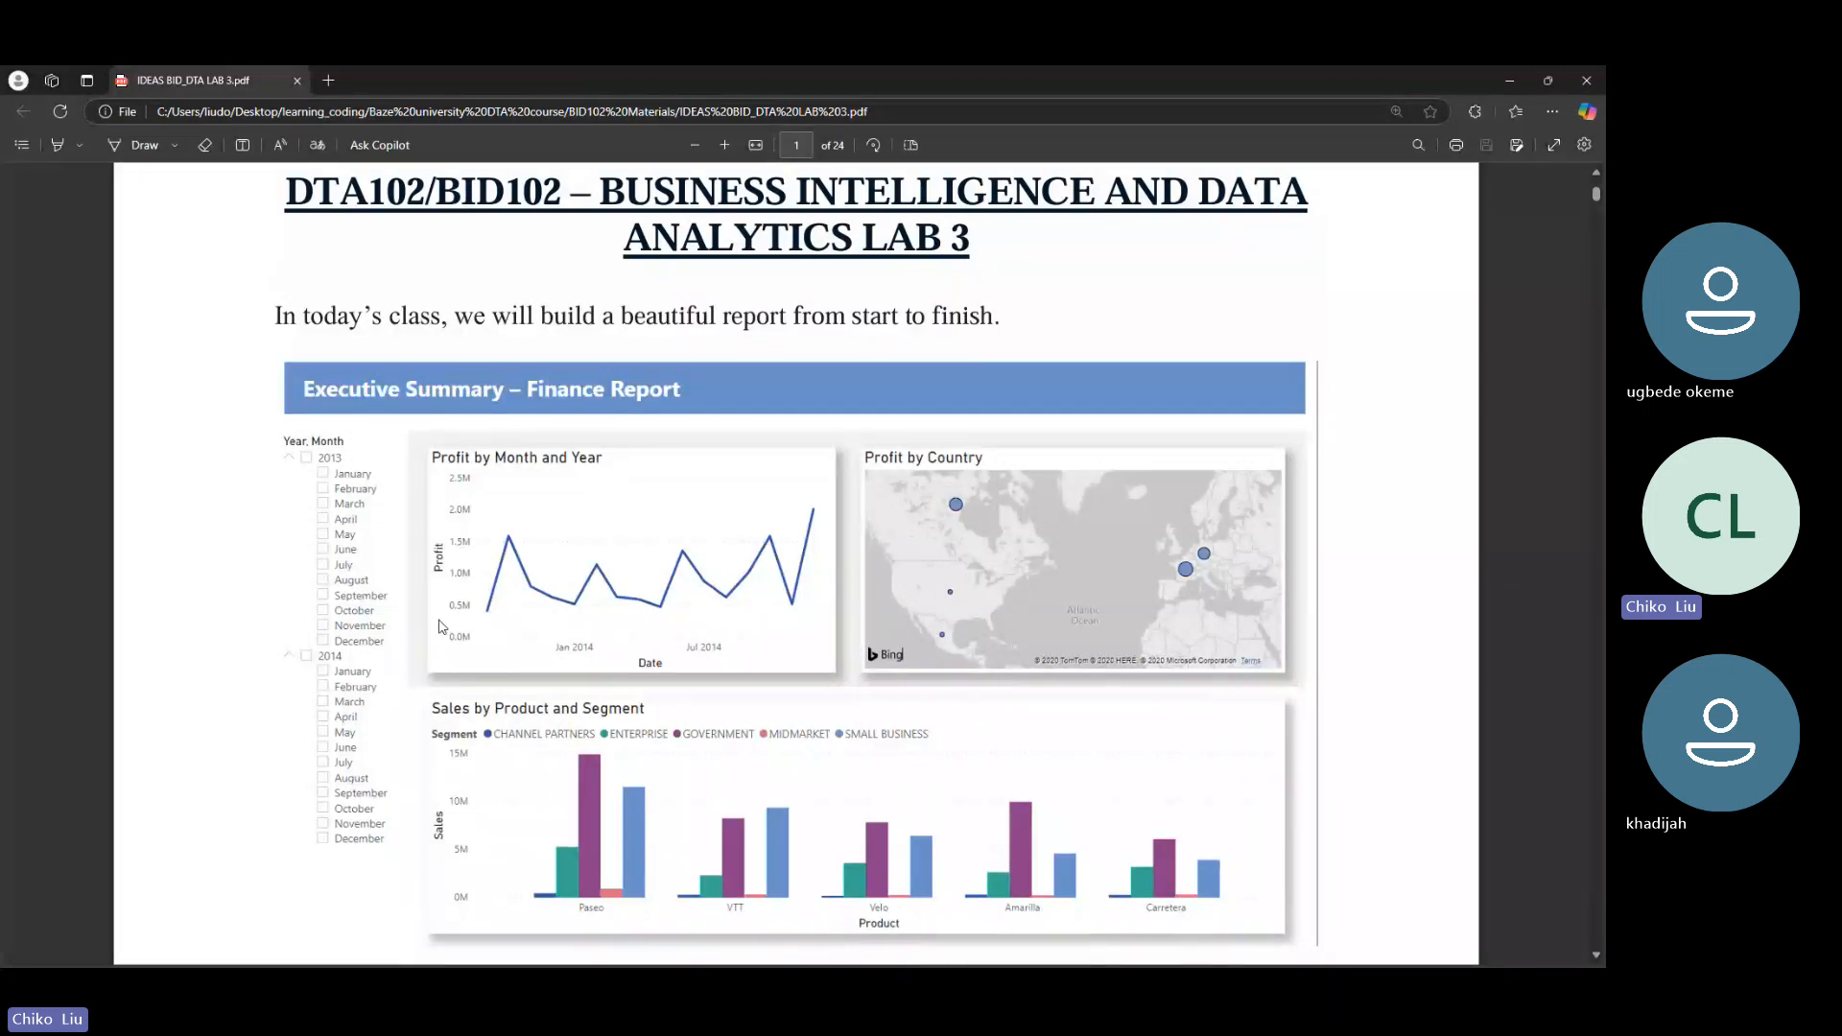
click(1509, 80)
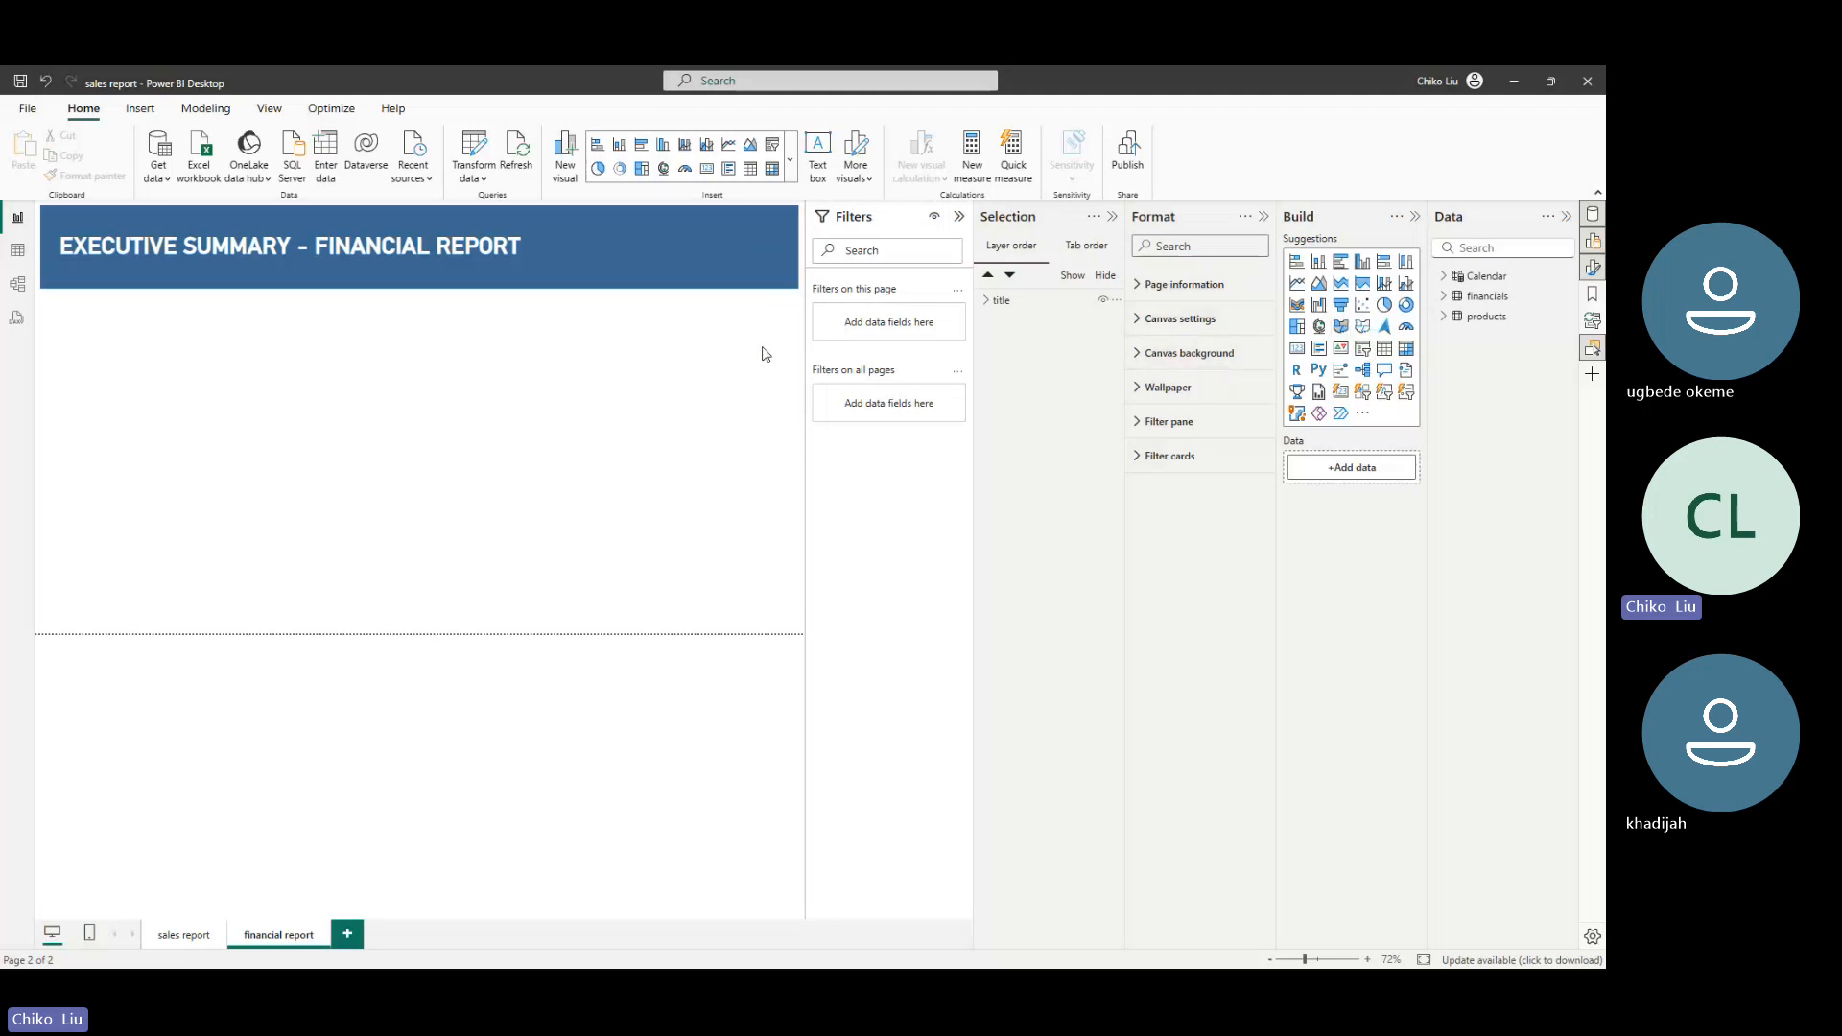
Add a slicer to the financial report page and check the sample report's slicer layout in the lab 3 PDF
click(1363, 350)
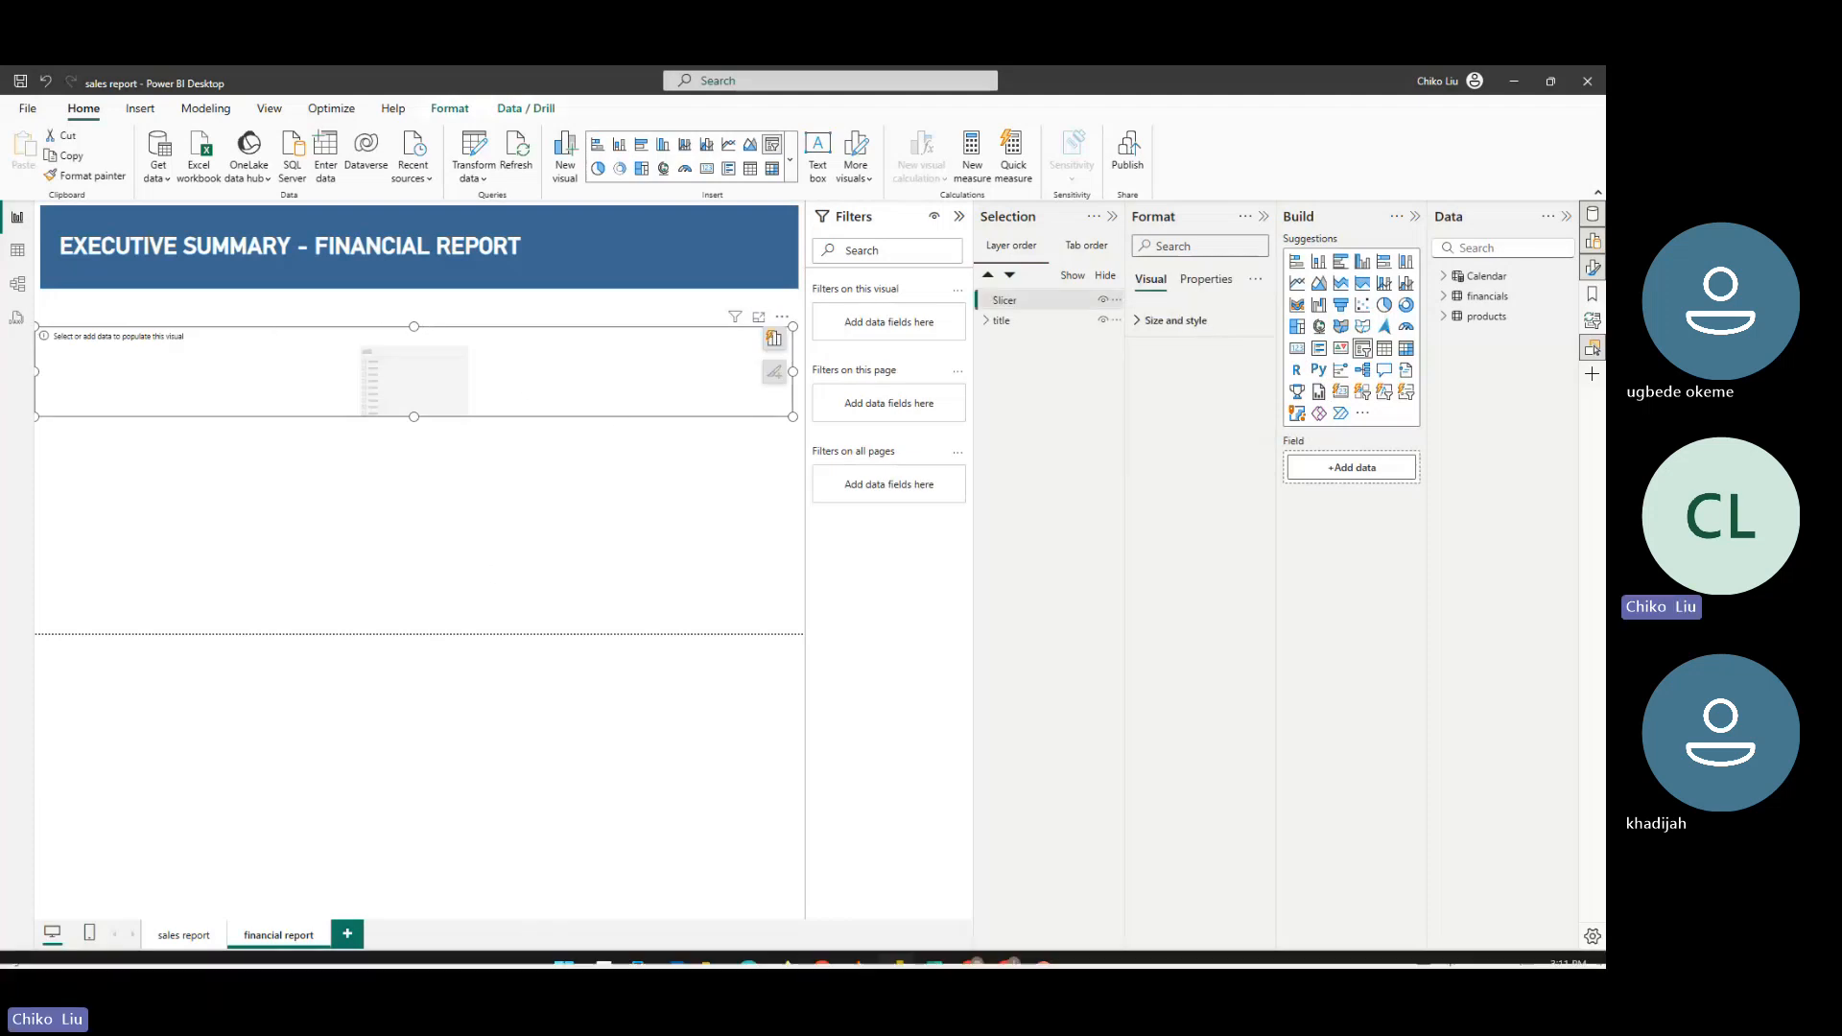
mouse_move(816, 949)
click(757, 947)
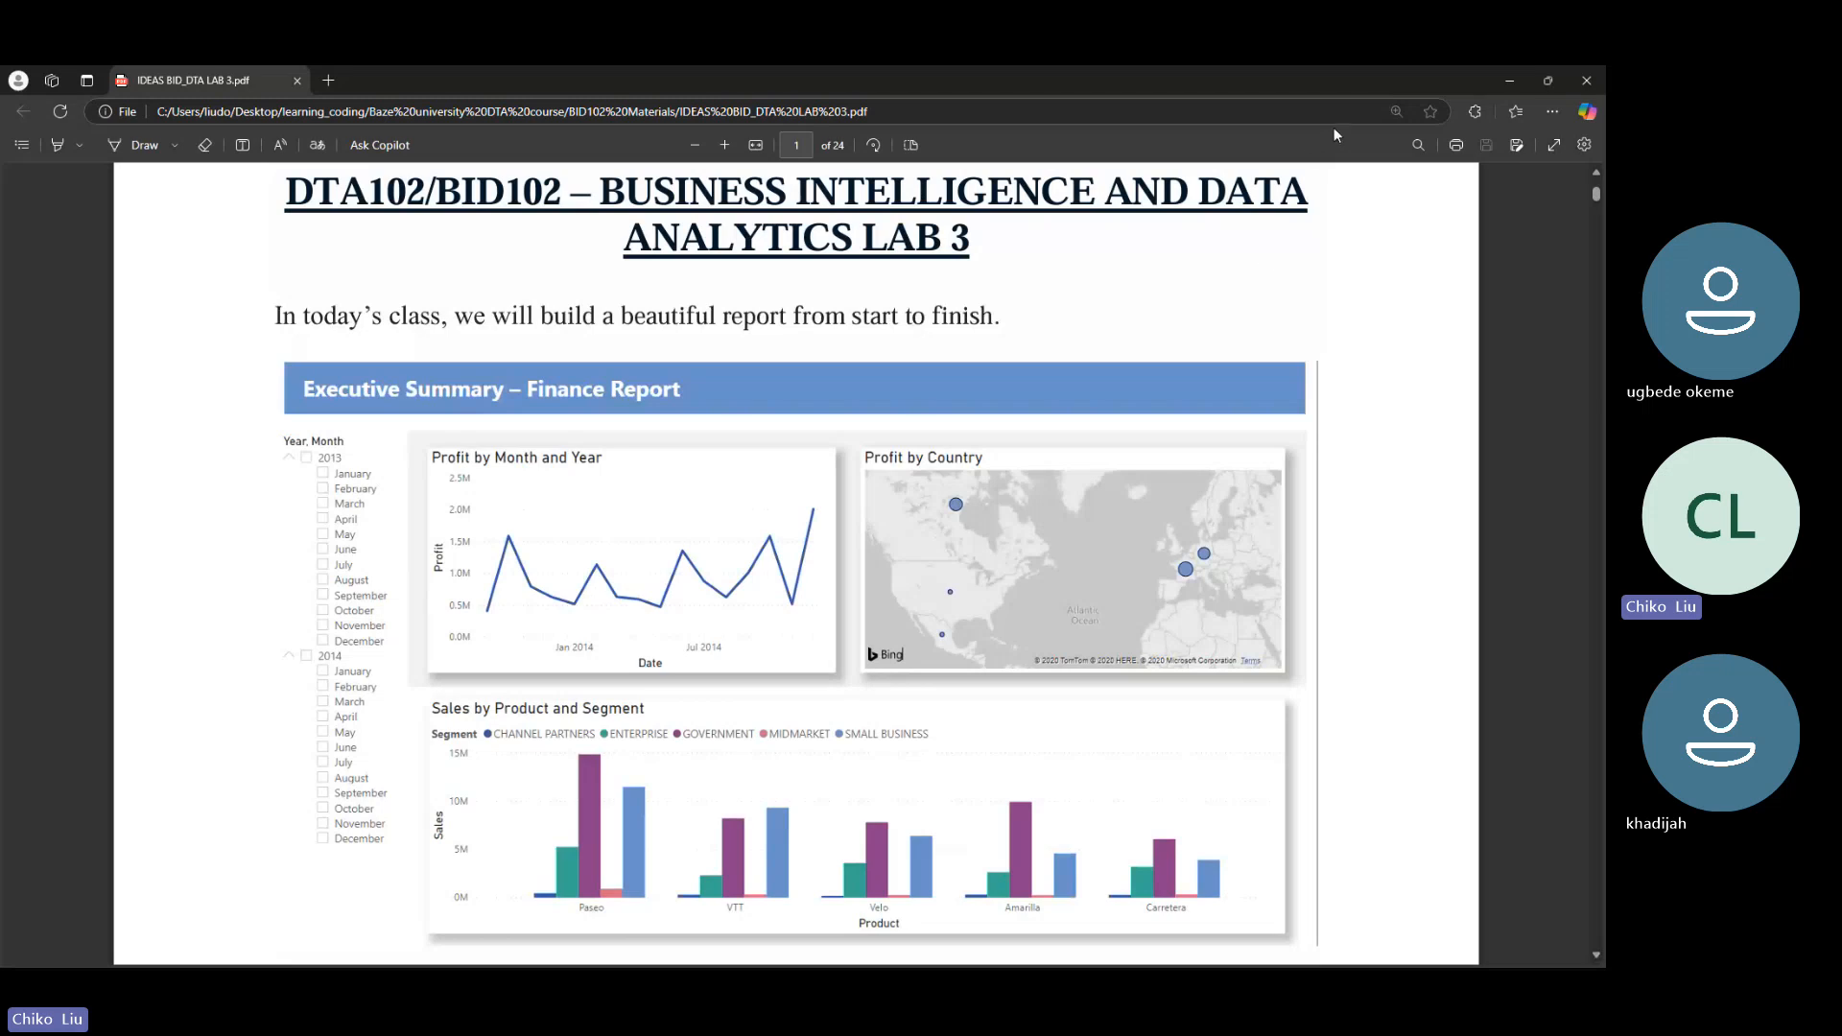
click(1503, 81)
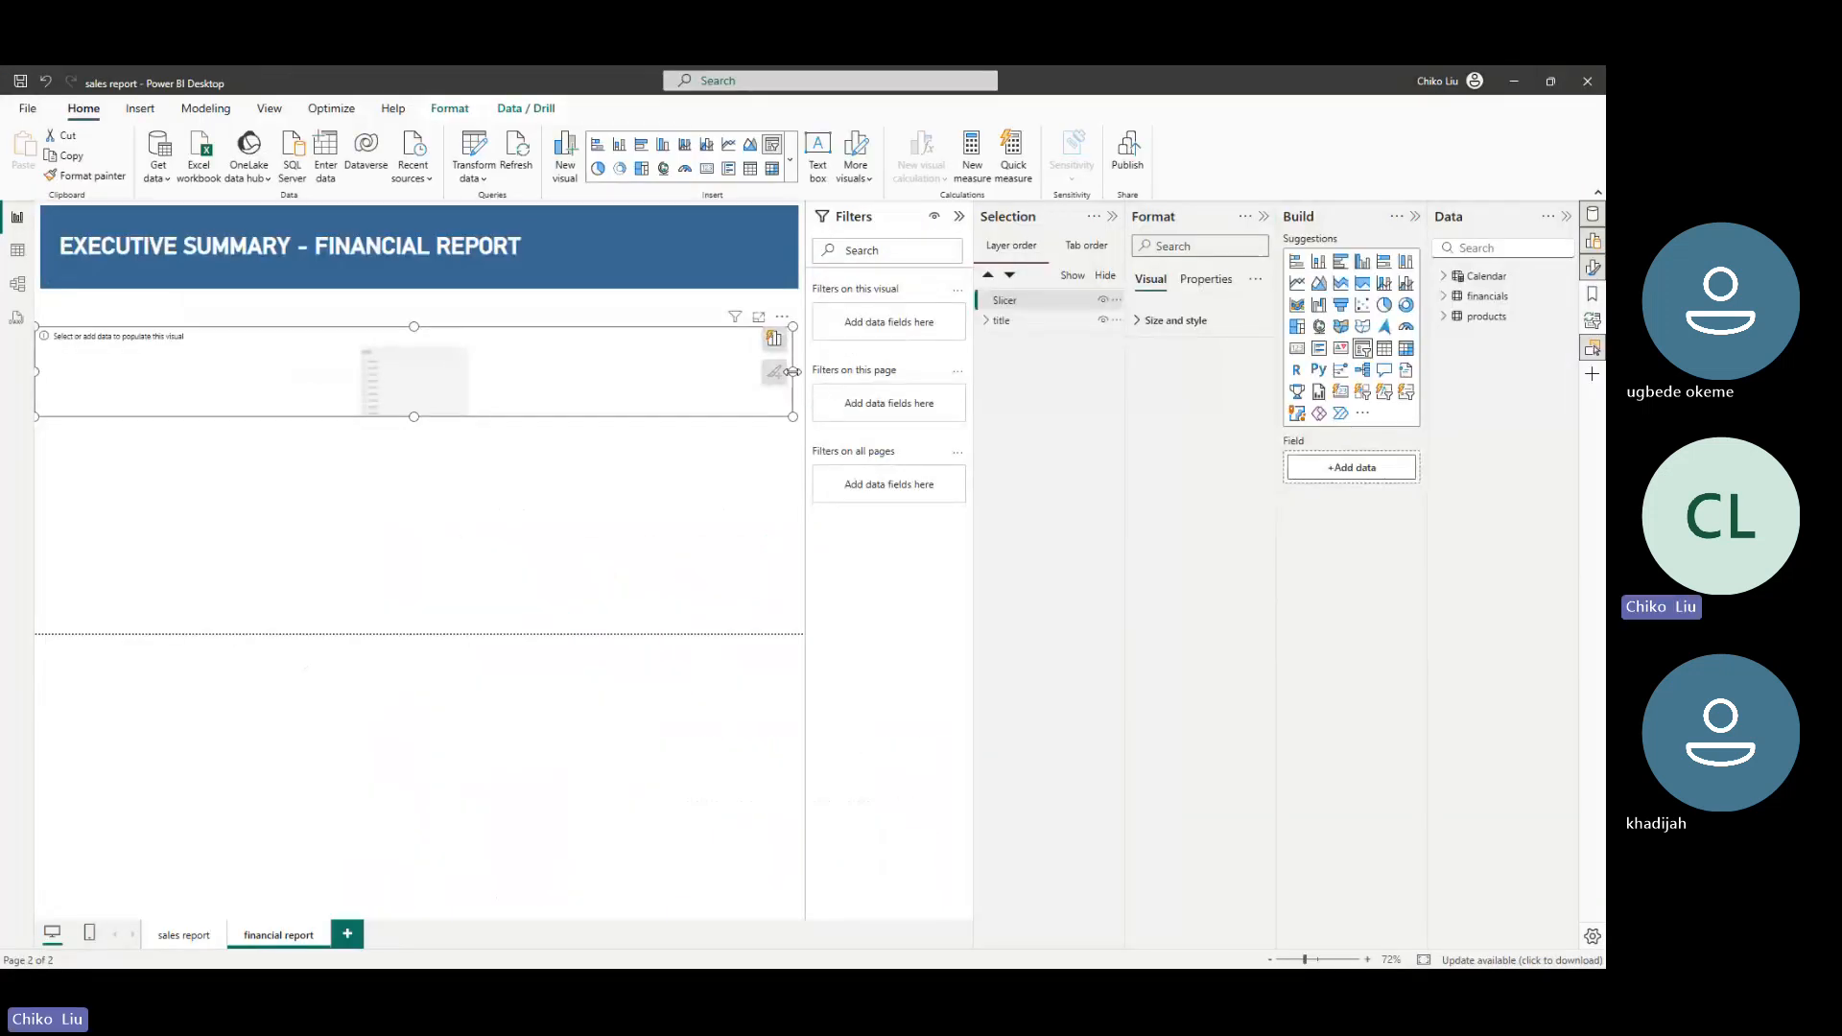
Resize the empty slicer into a narrow, tall column along the page's left edge, from just below the header to near the page's lower edge
drag(793, 371, 146, 371)
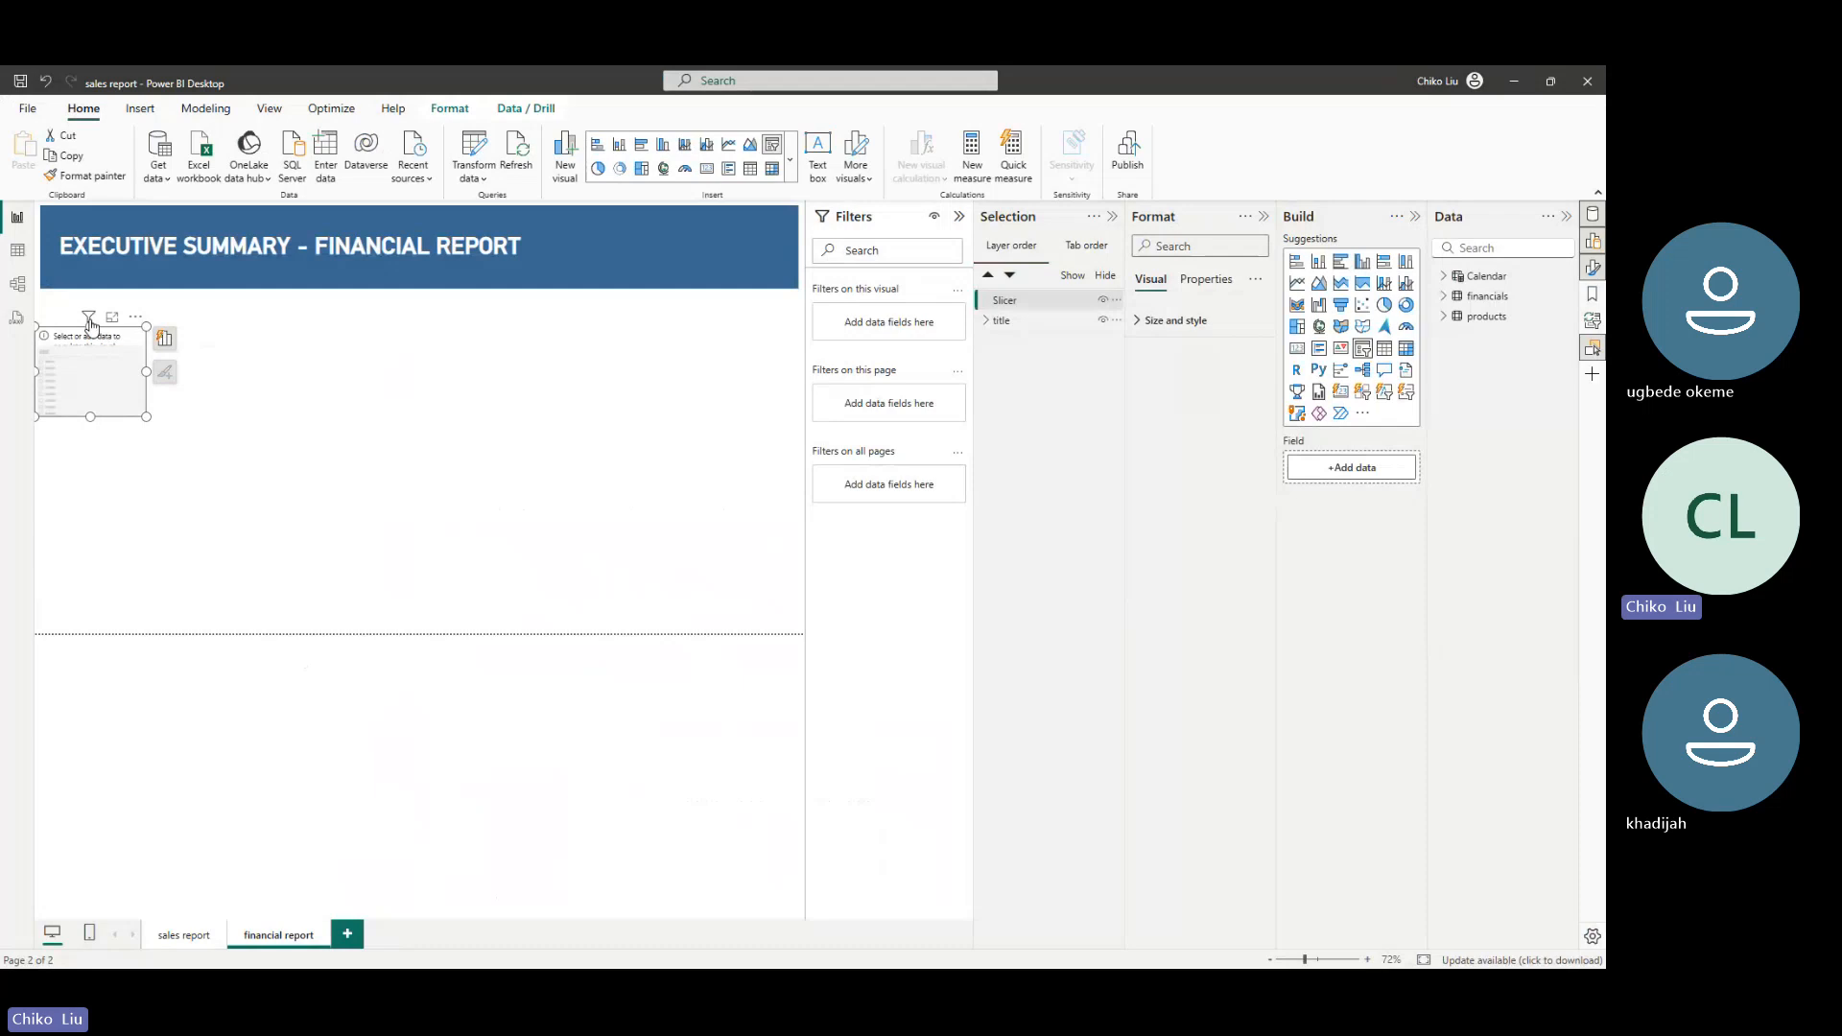
mouse_move(92, 331)
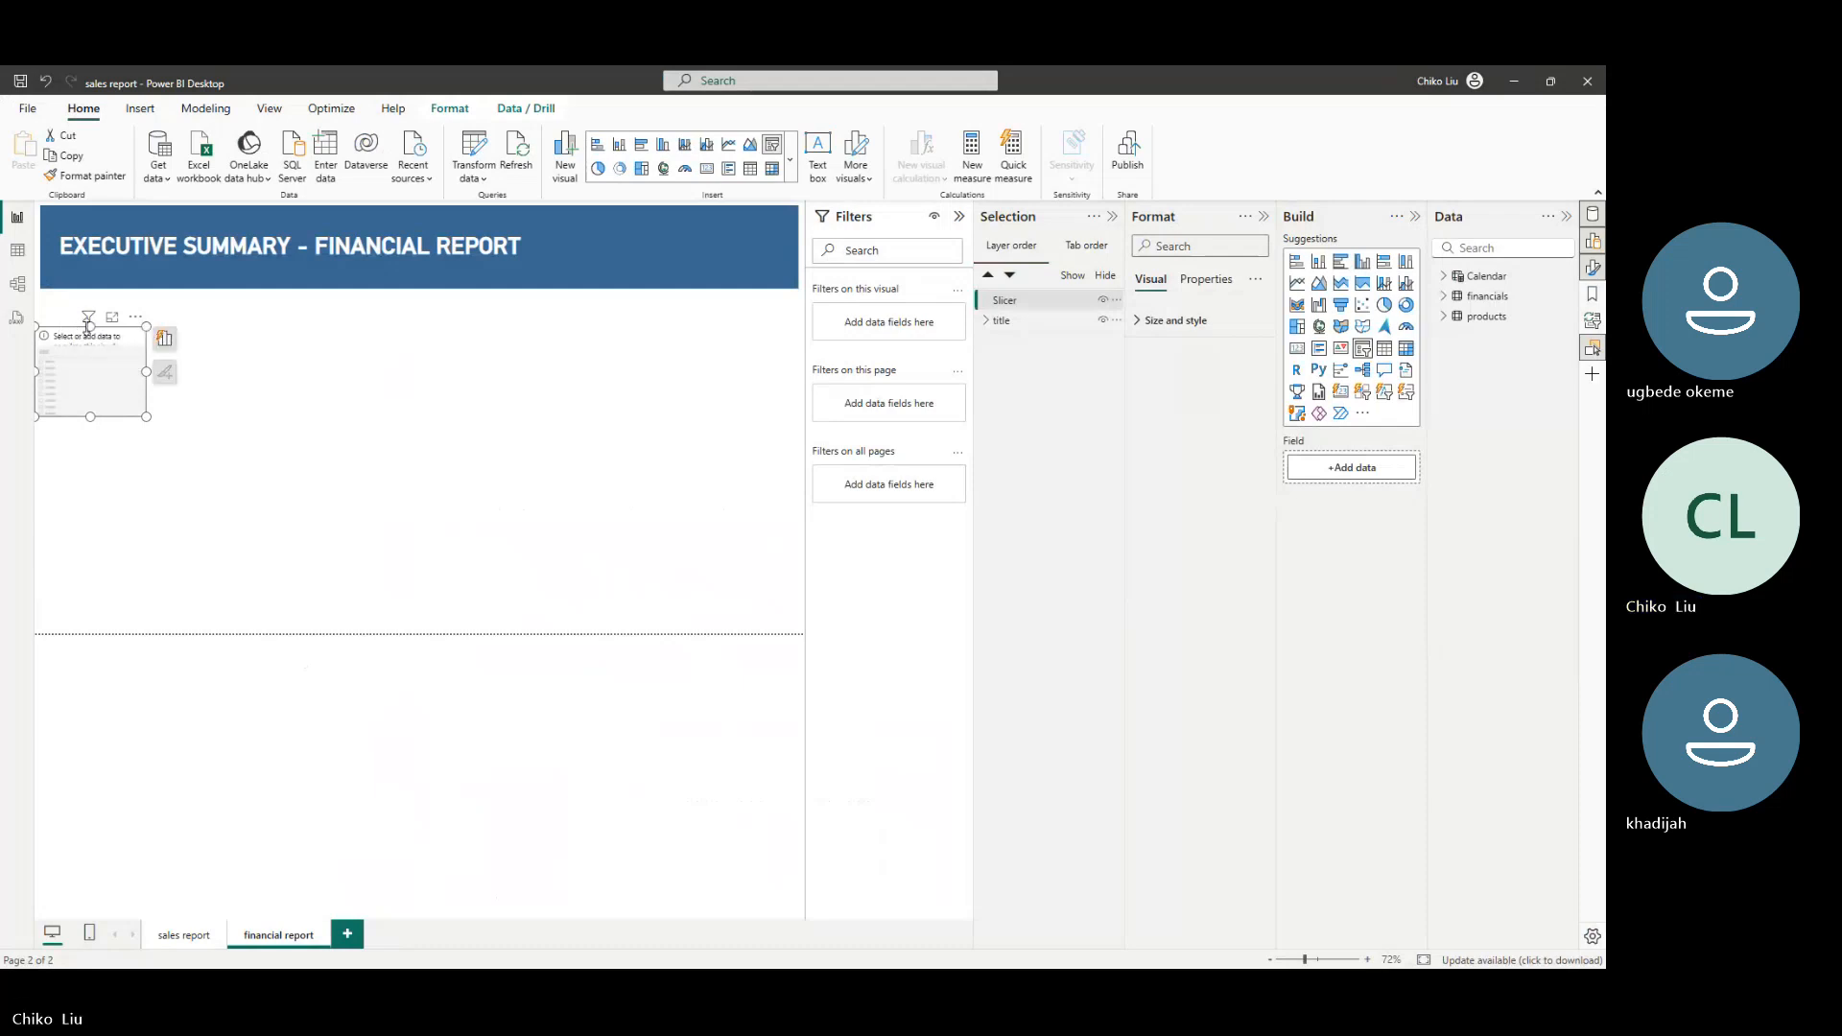
drag(89, 326, 78, 297)
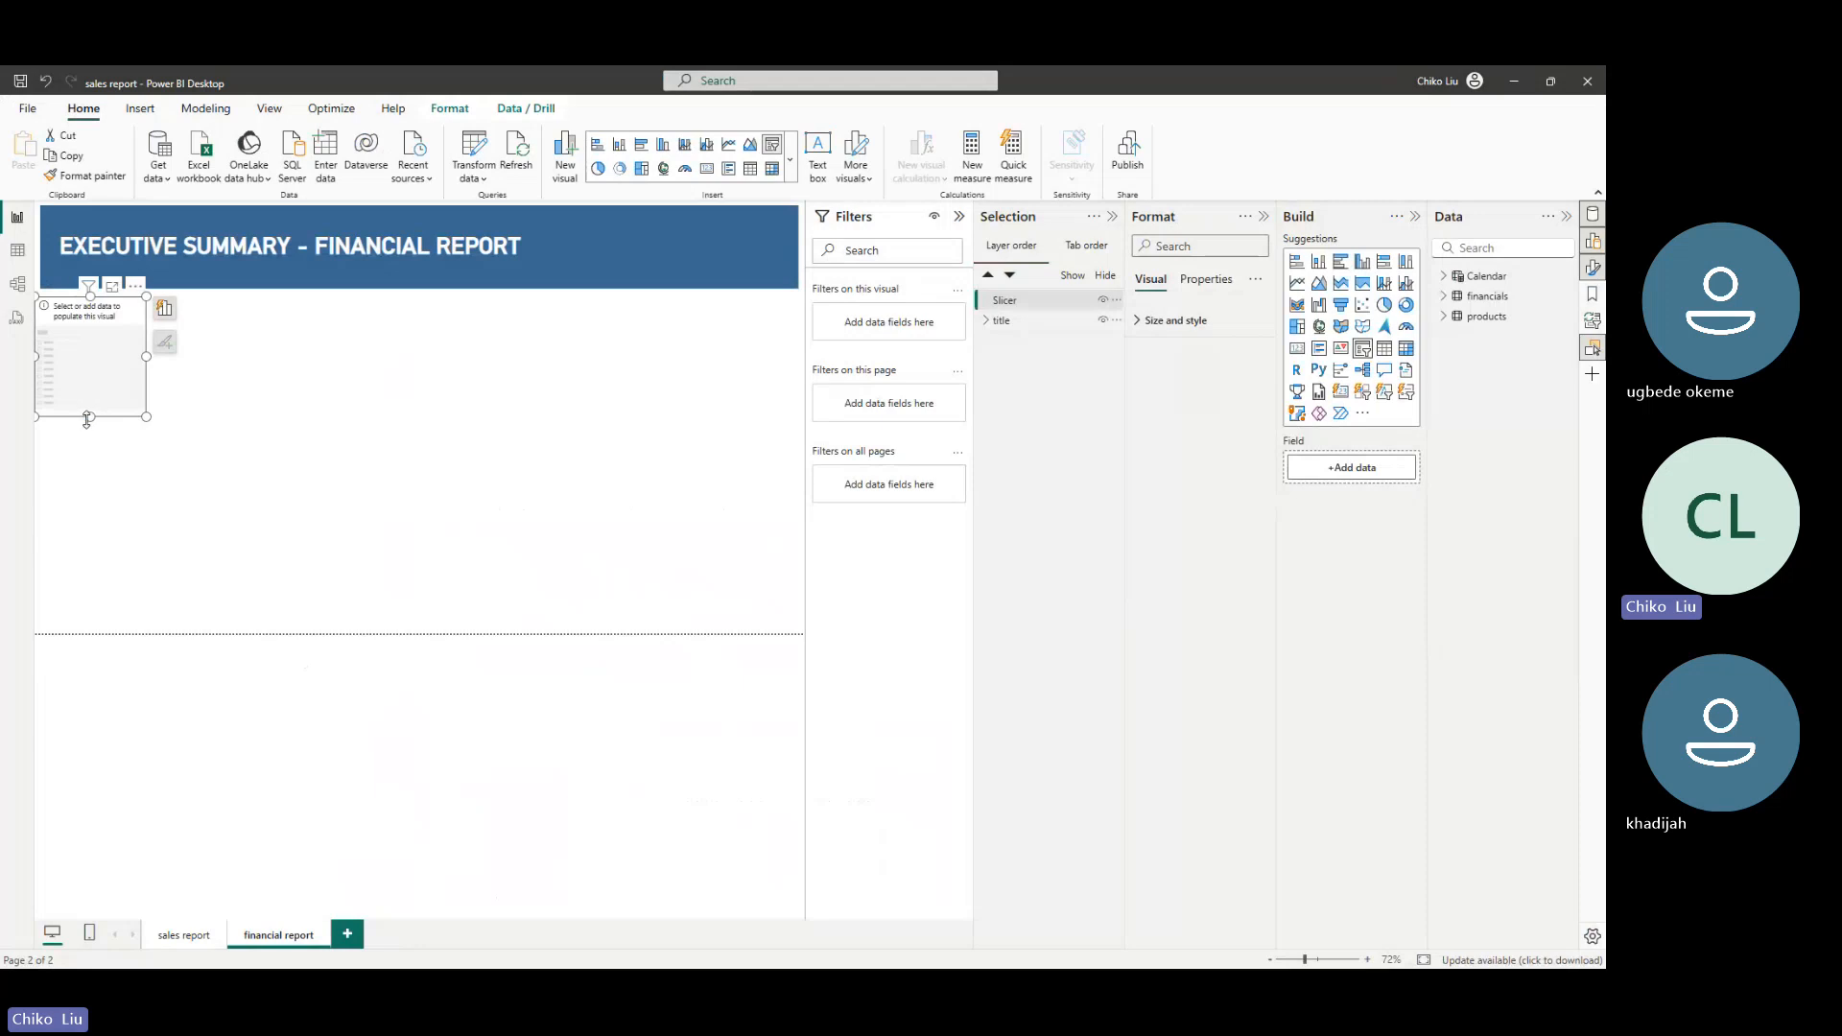
drag(87, 419, 66, 628)
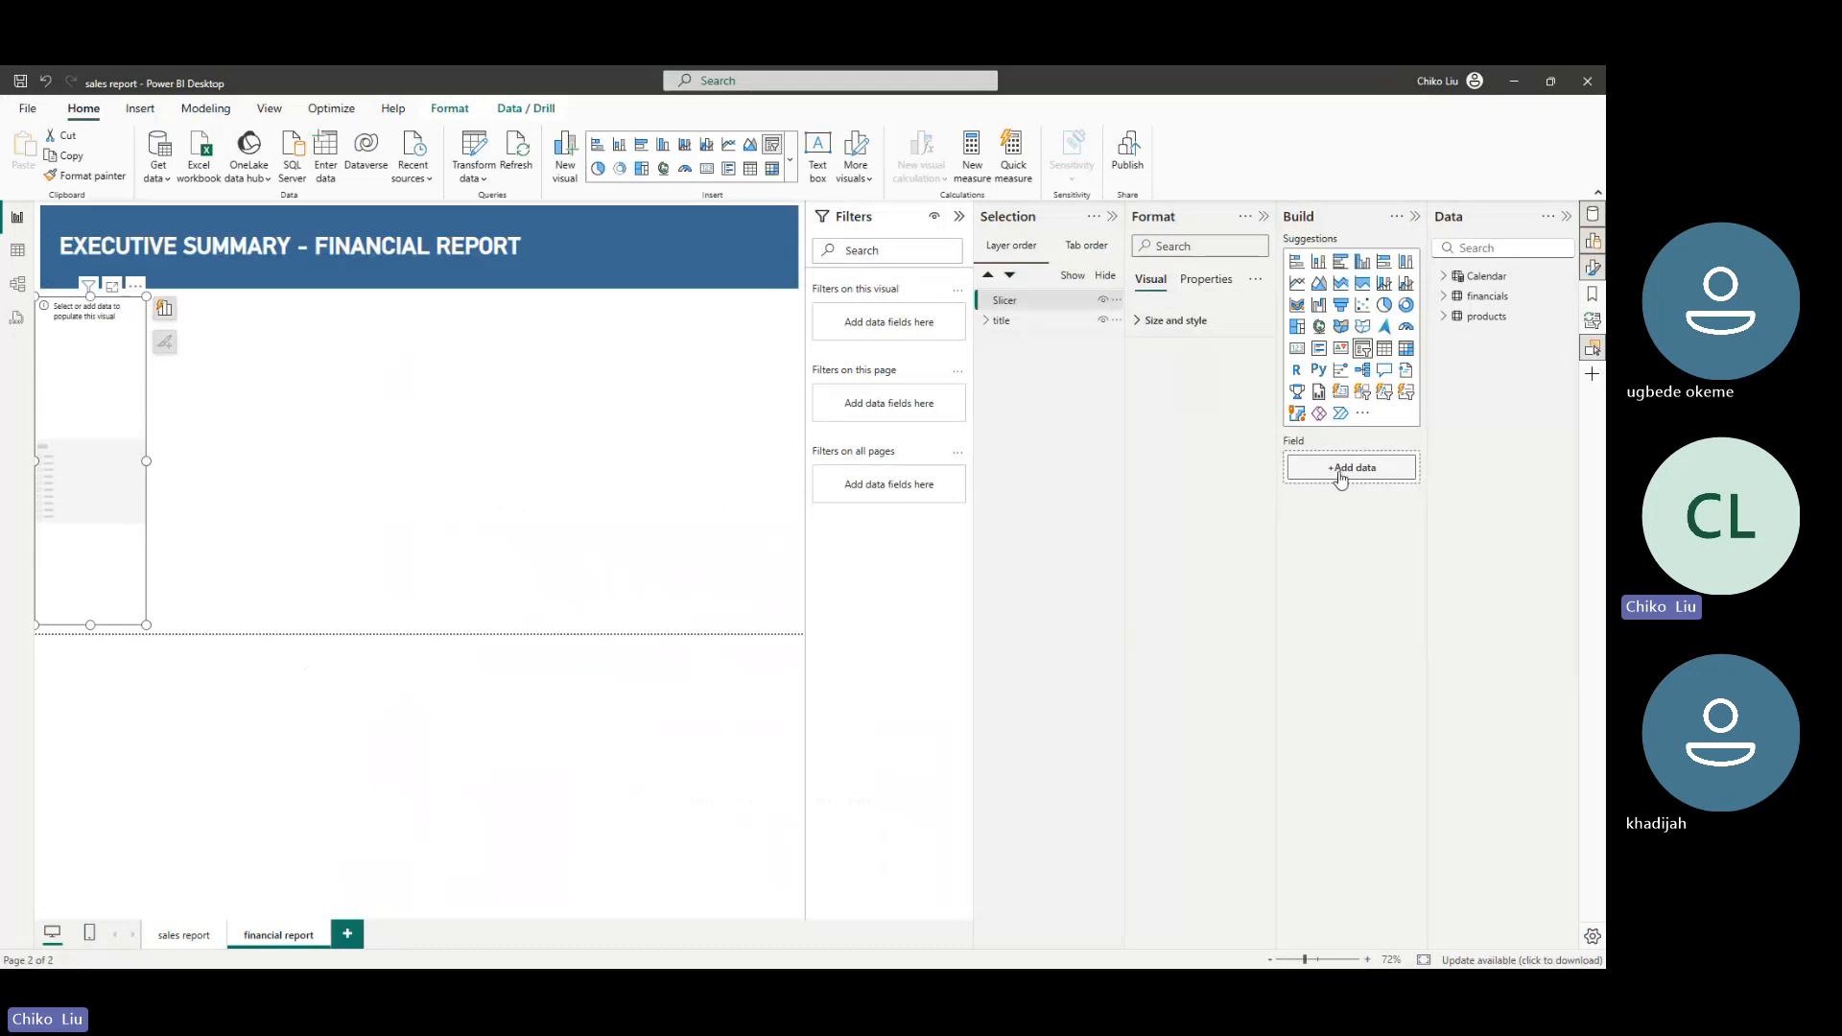
Populate the slicer with the Date field from the Calendar table, using its Date Hierarchy
click(1445, 278)
click(1471, 298)
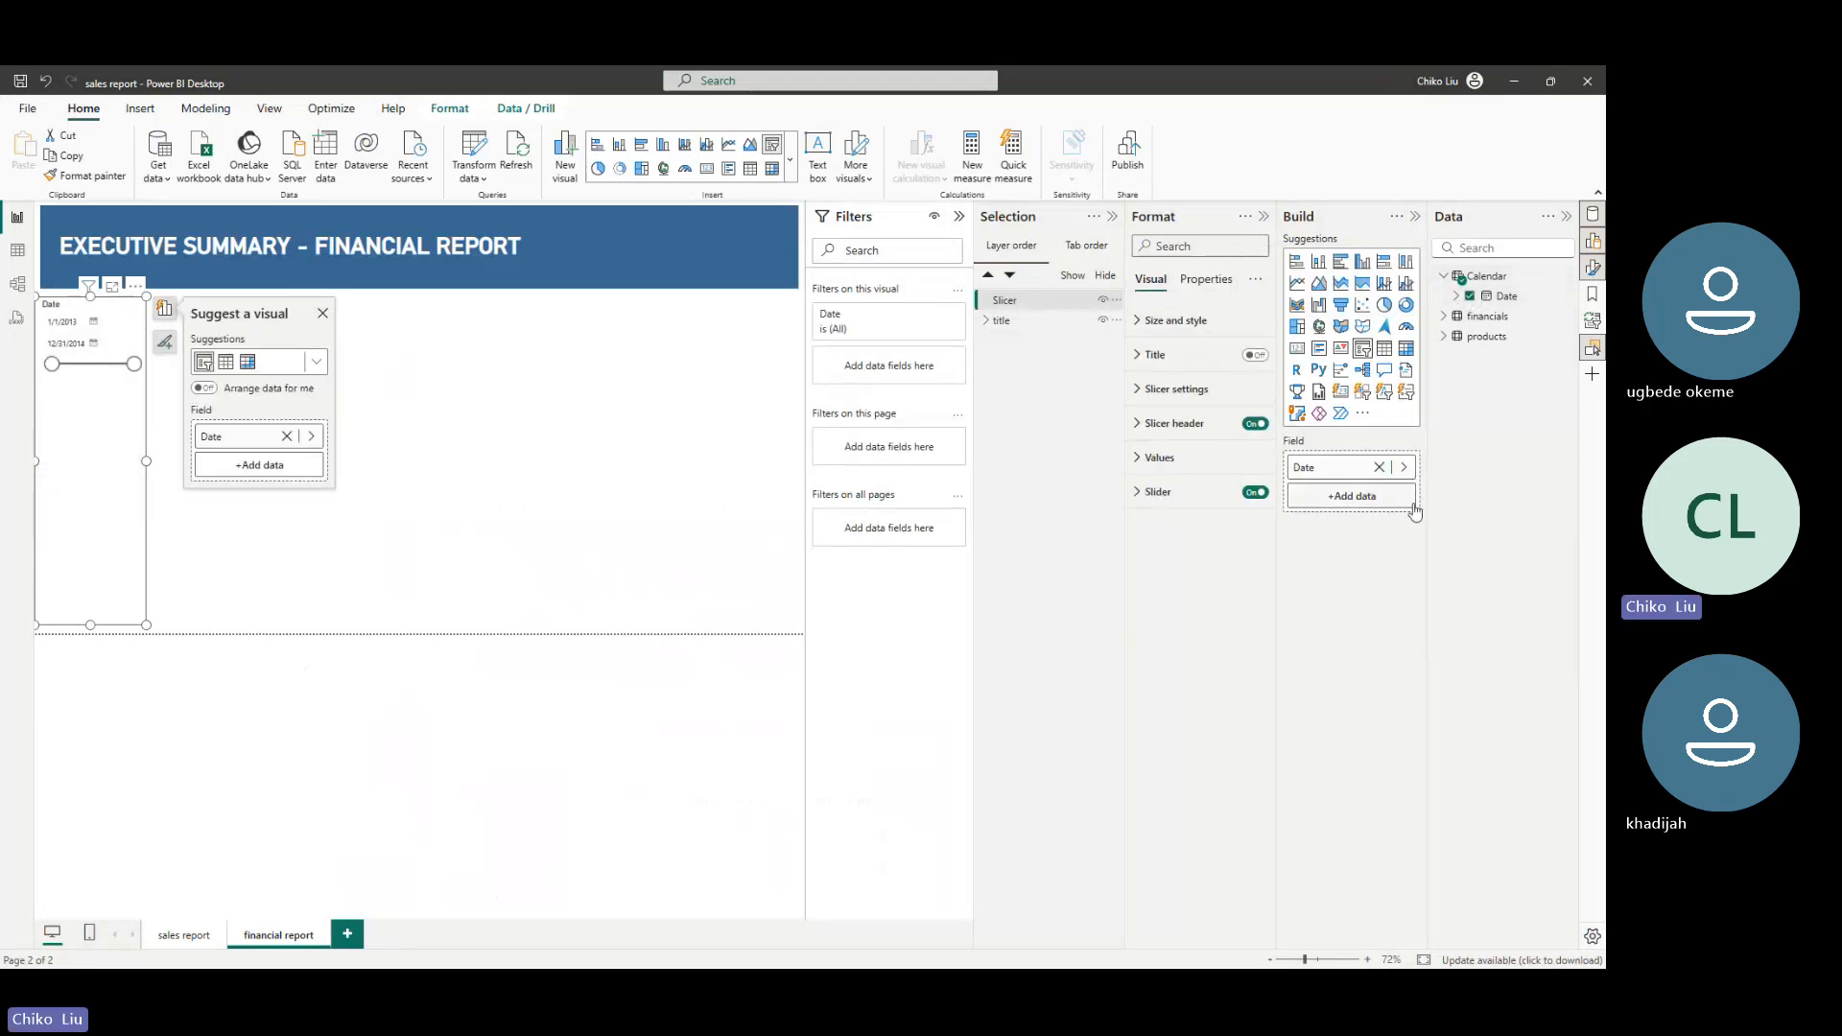
click(1403, 467)
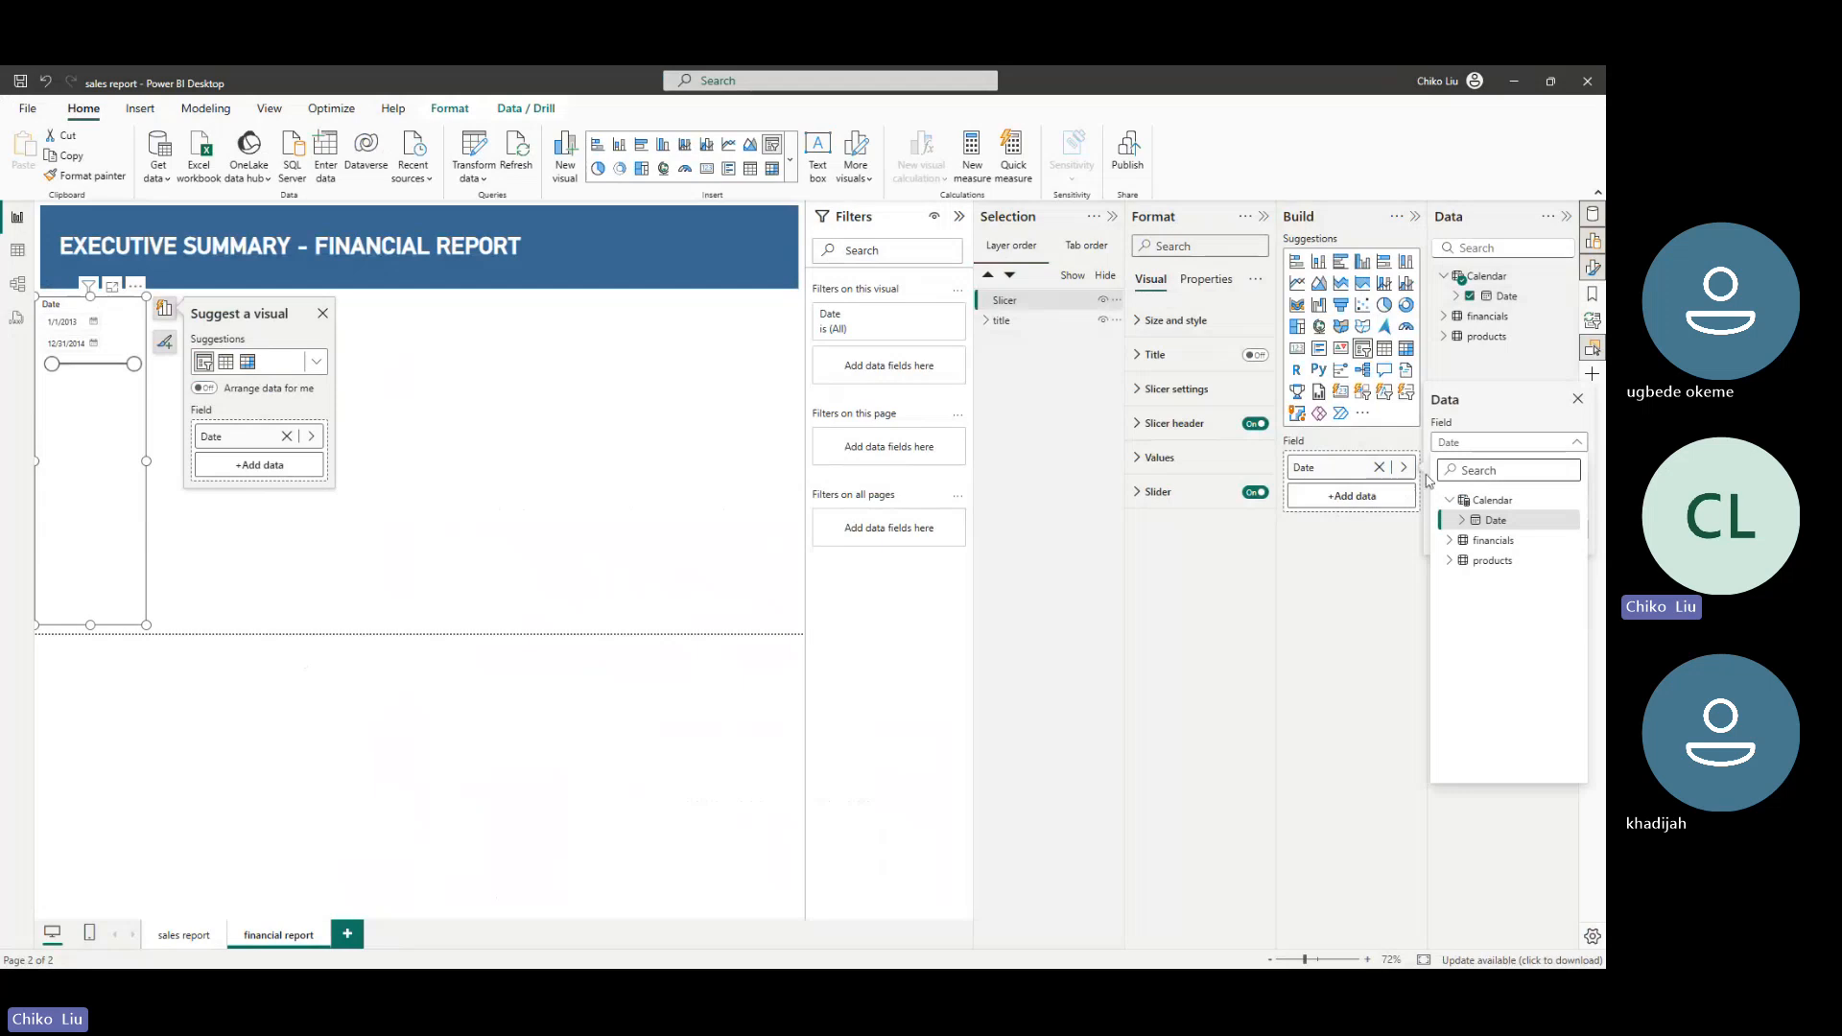
click(1406, 469)
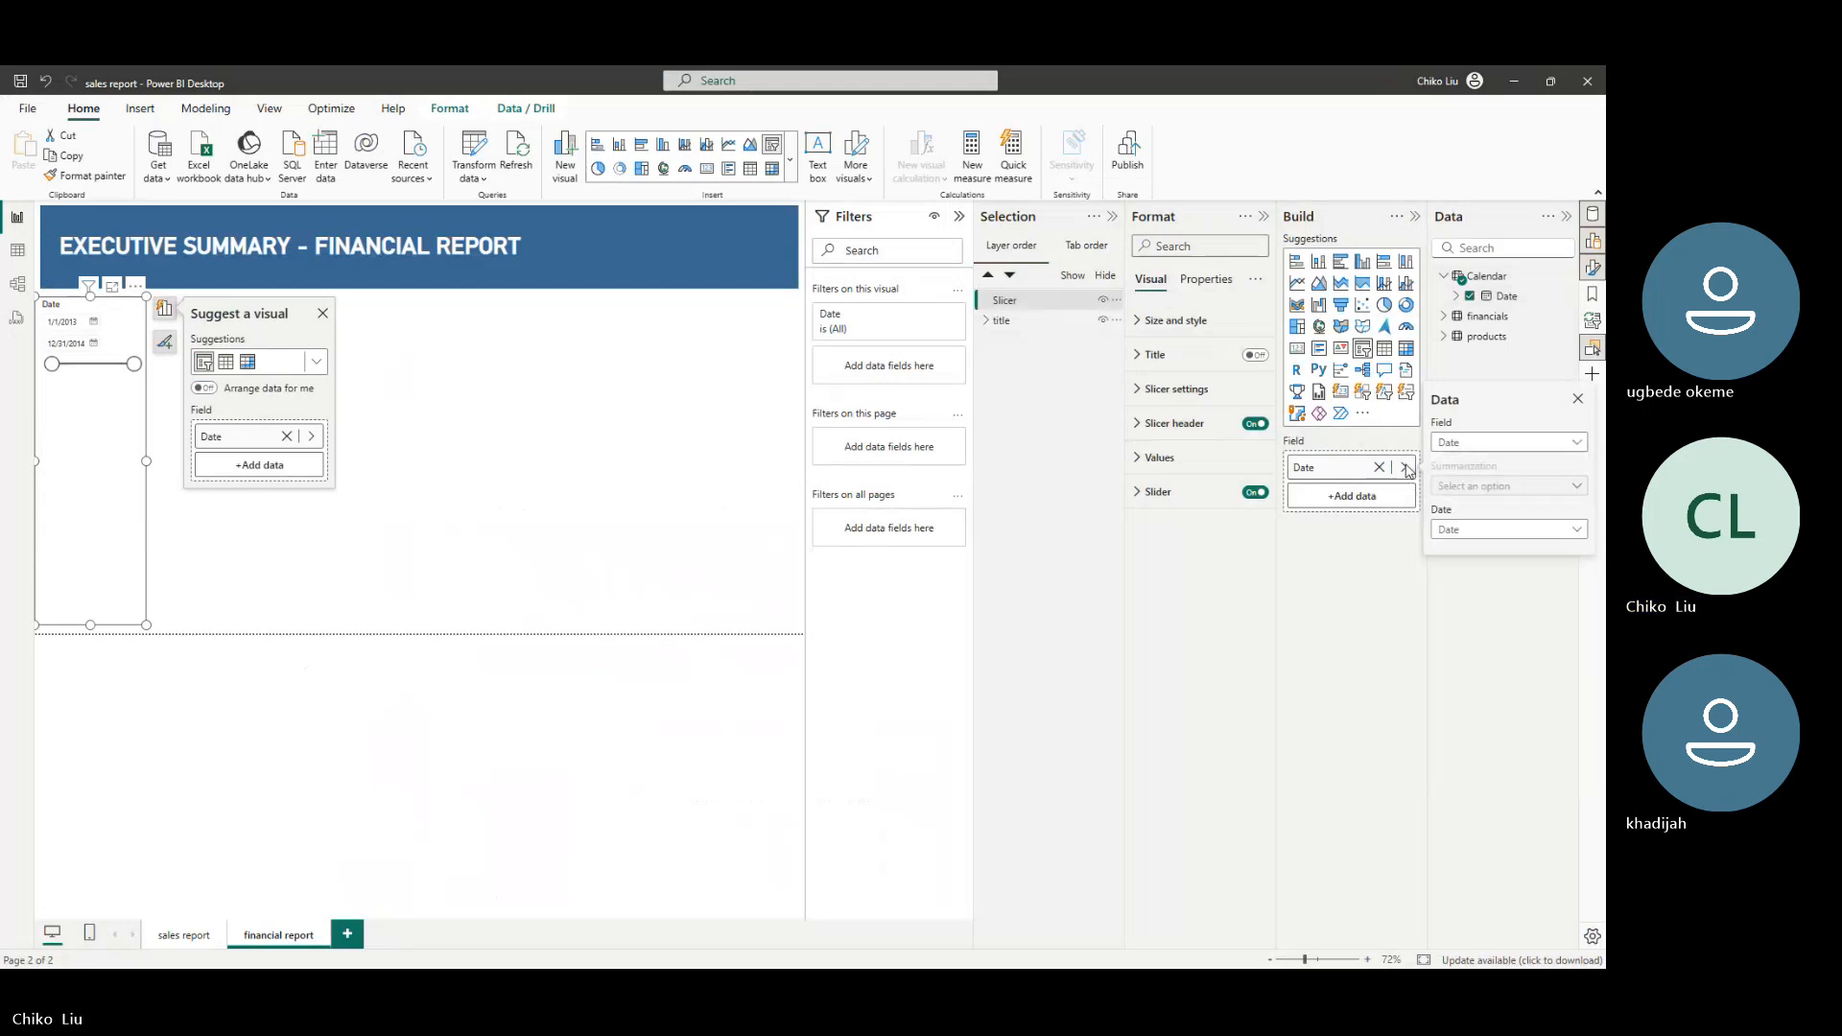
click(1406, 469)
click(1461, 525)
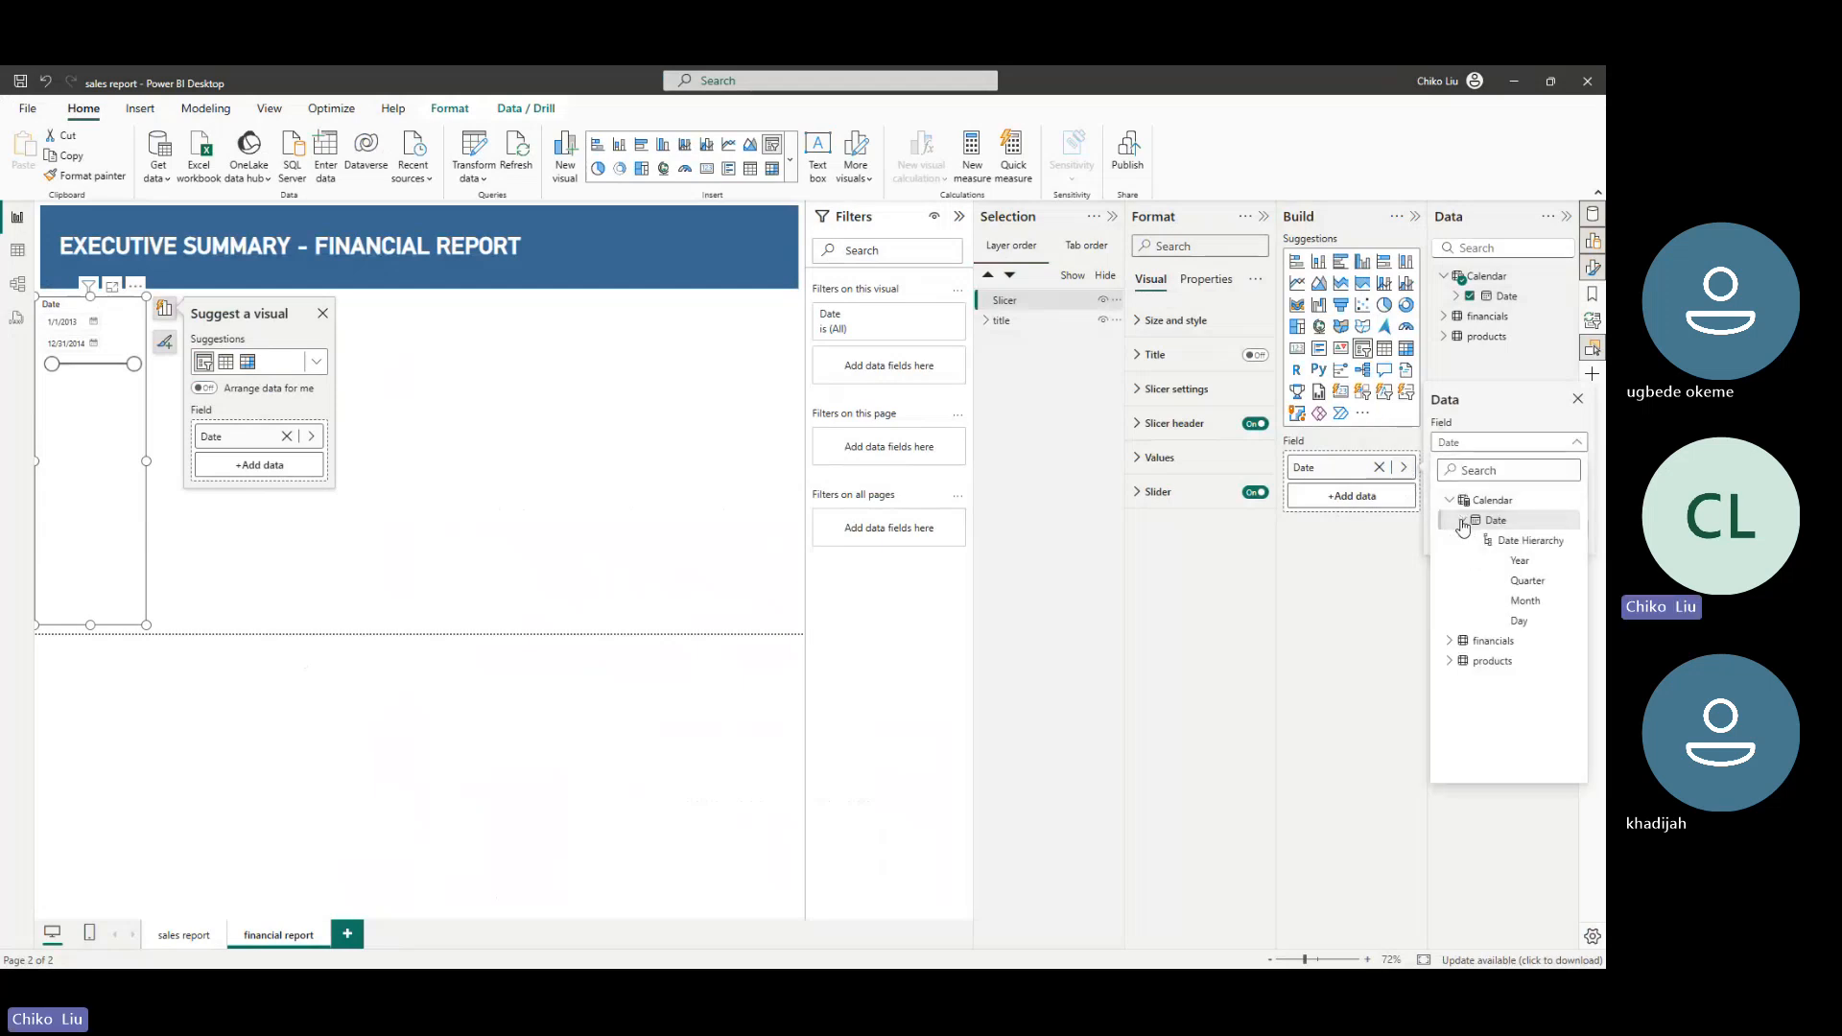
click(1482, 540)
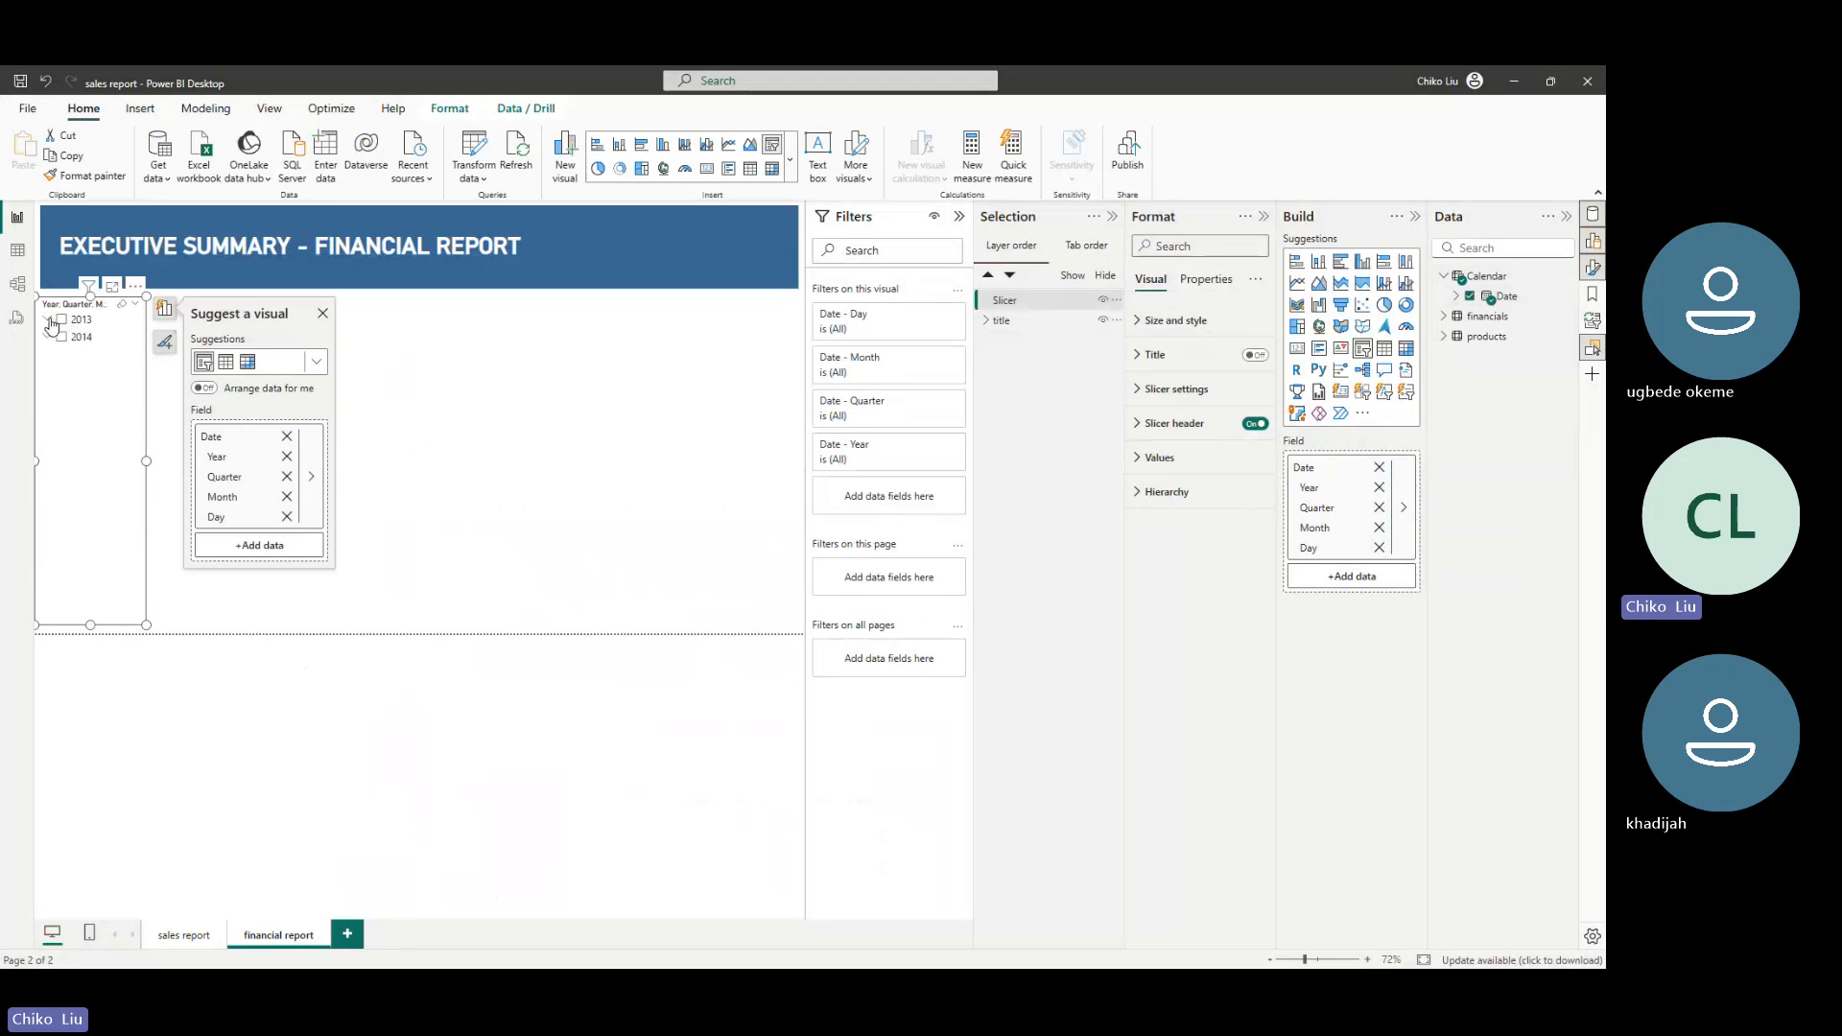
Expand 2013 and 2014 and reduce the slicer's hierarchy to Year and Month by removing Day and Quarter, keeping the slicer a narrow column
click(49, 320)
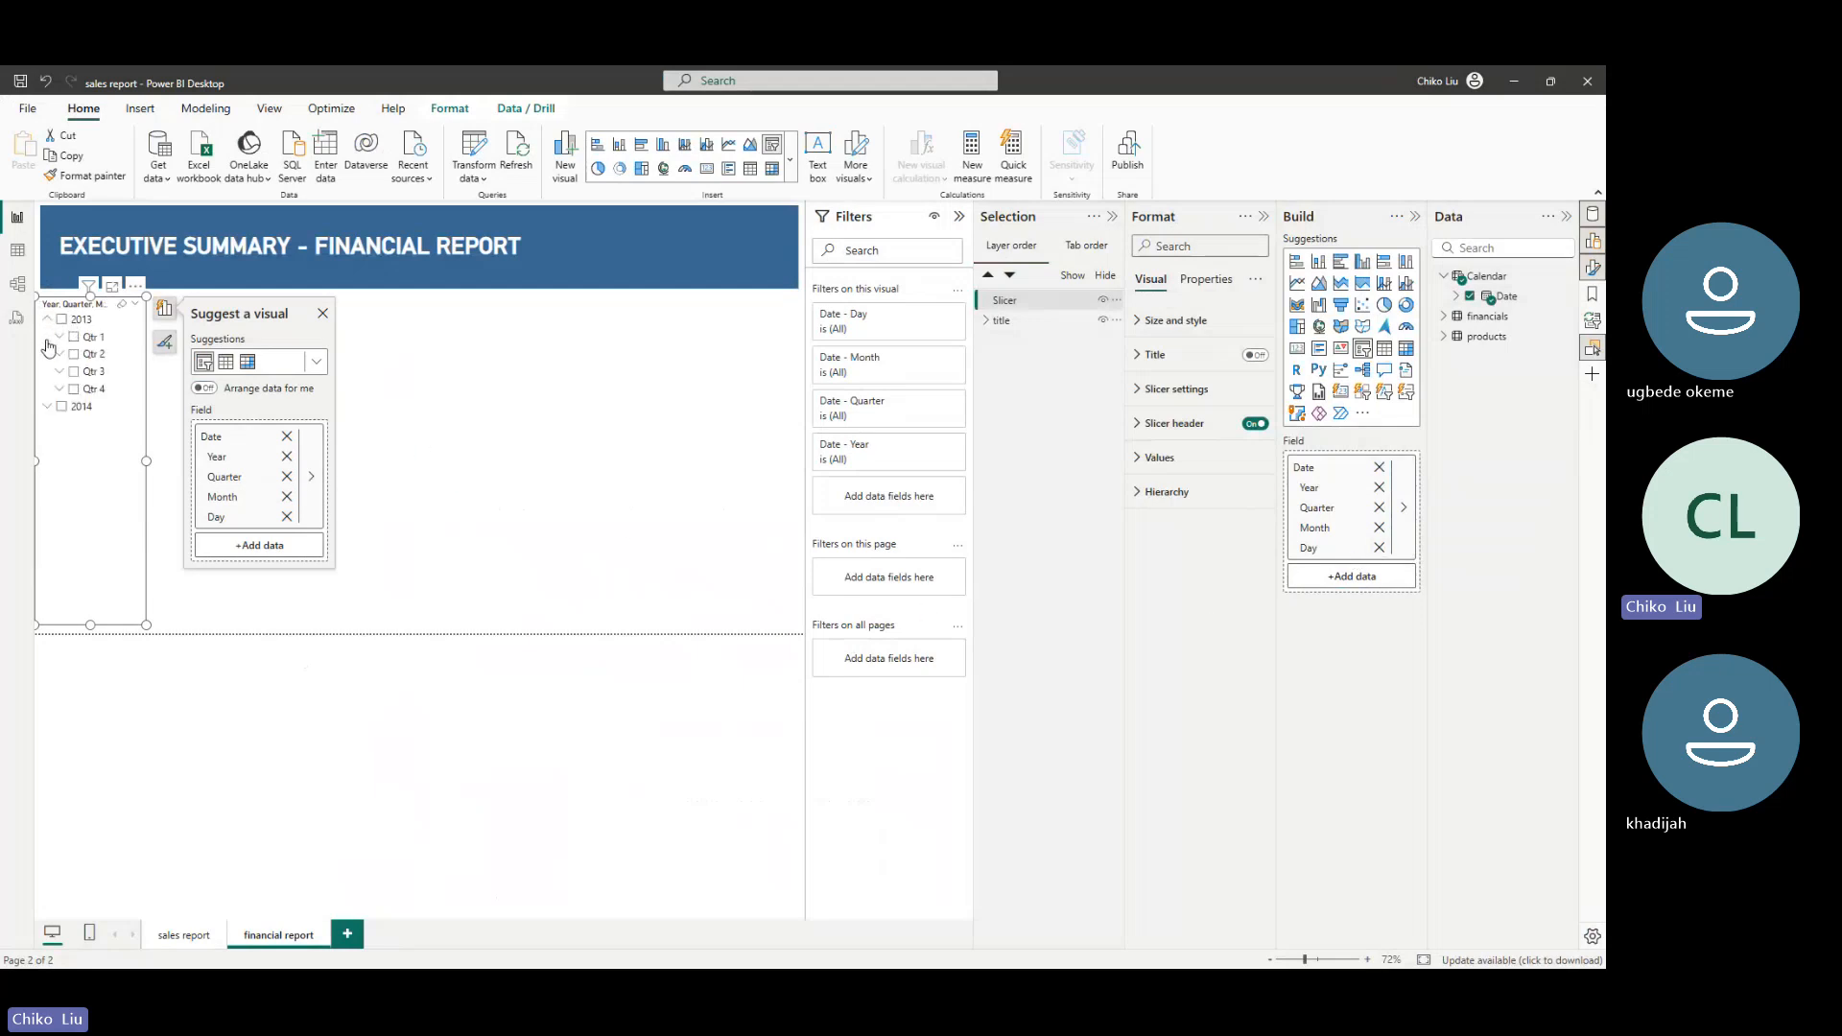
click(47, 406)
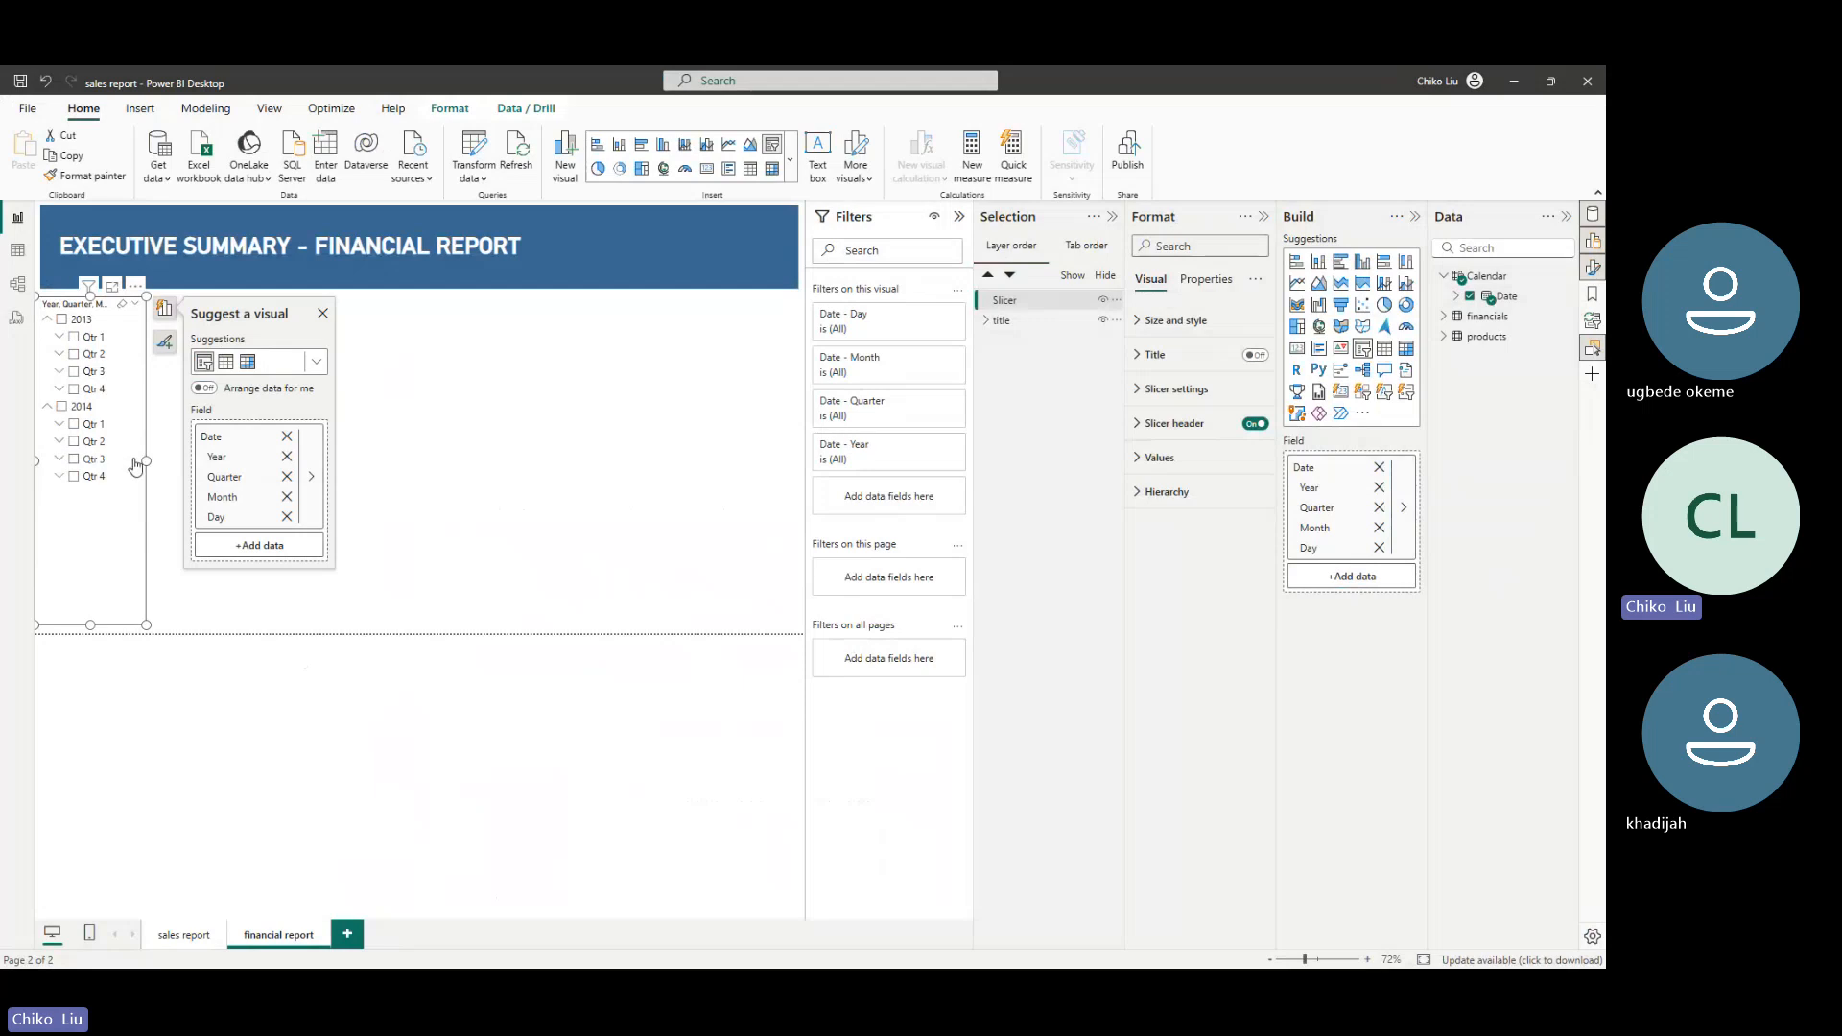
drag(146, 460, 323, 461)
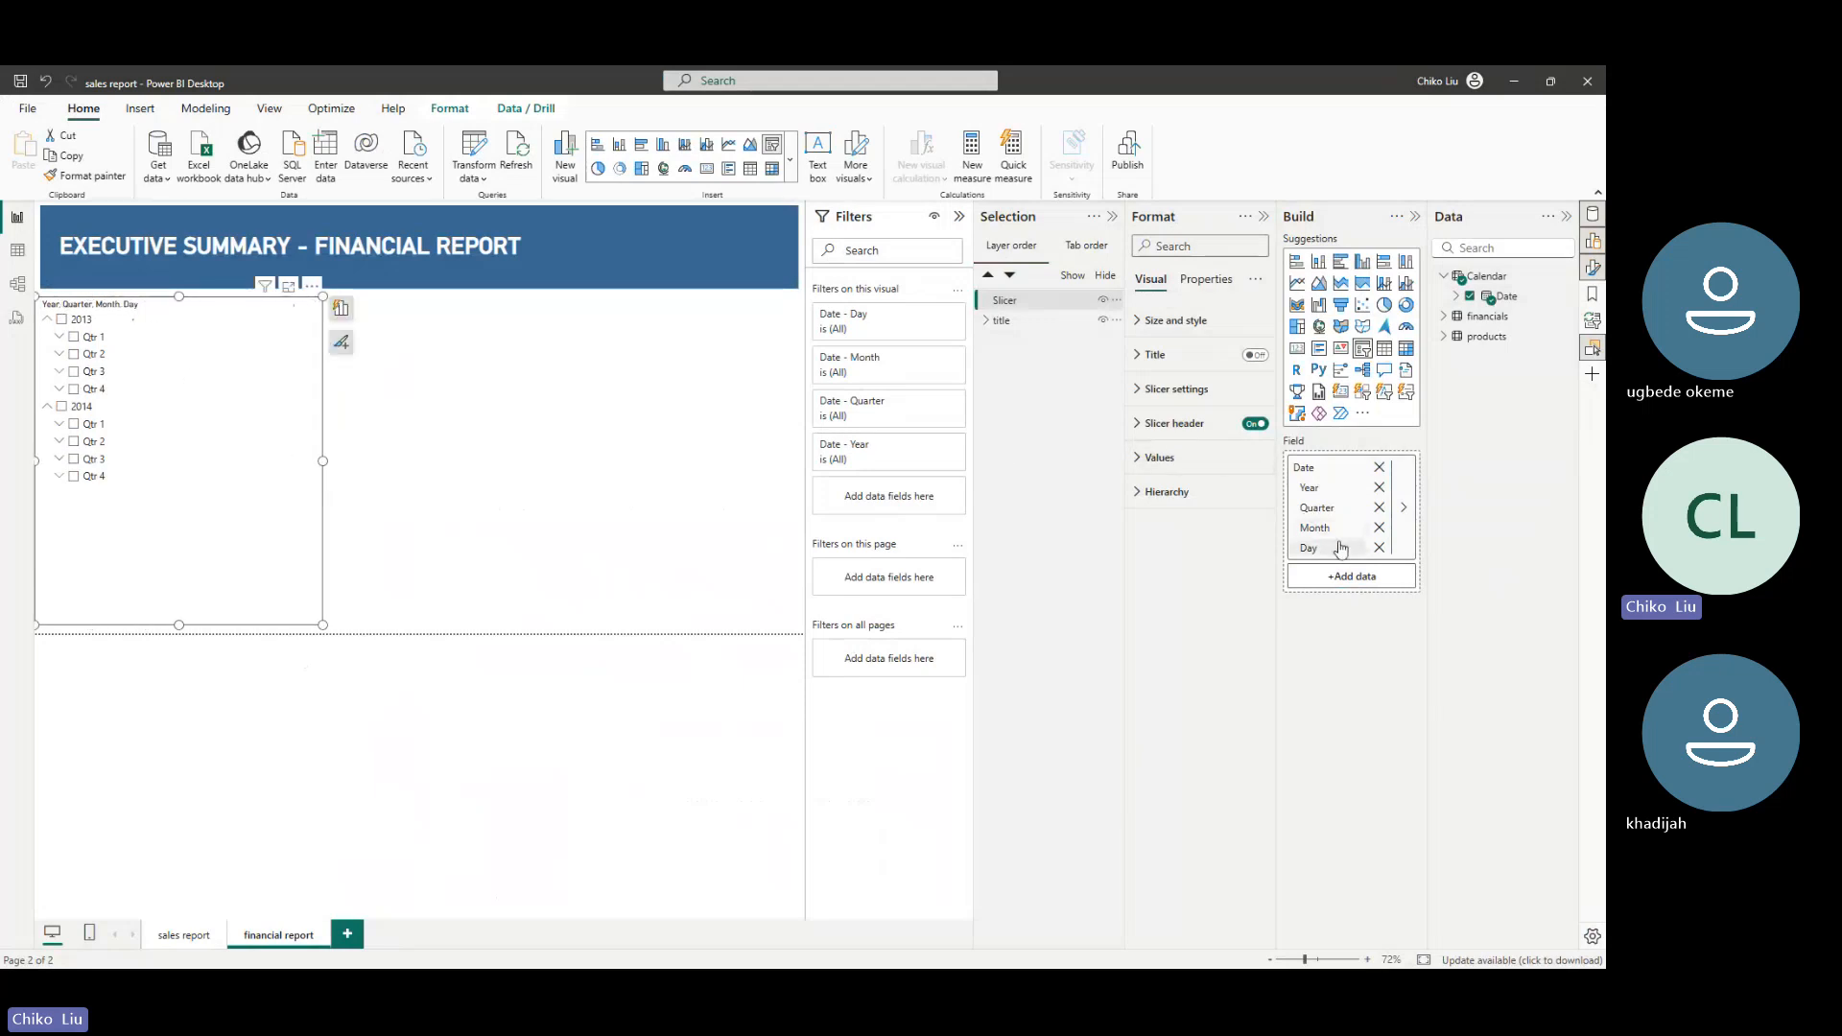
click(1379, 548)
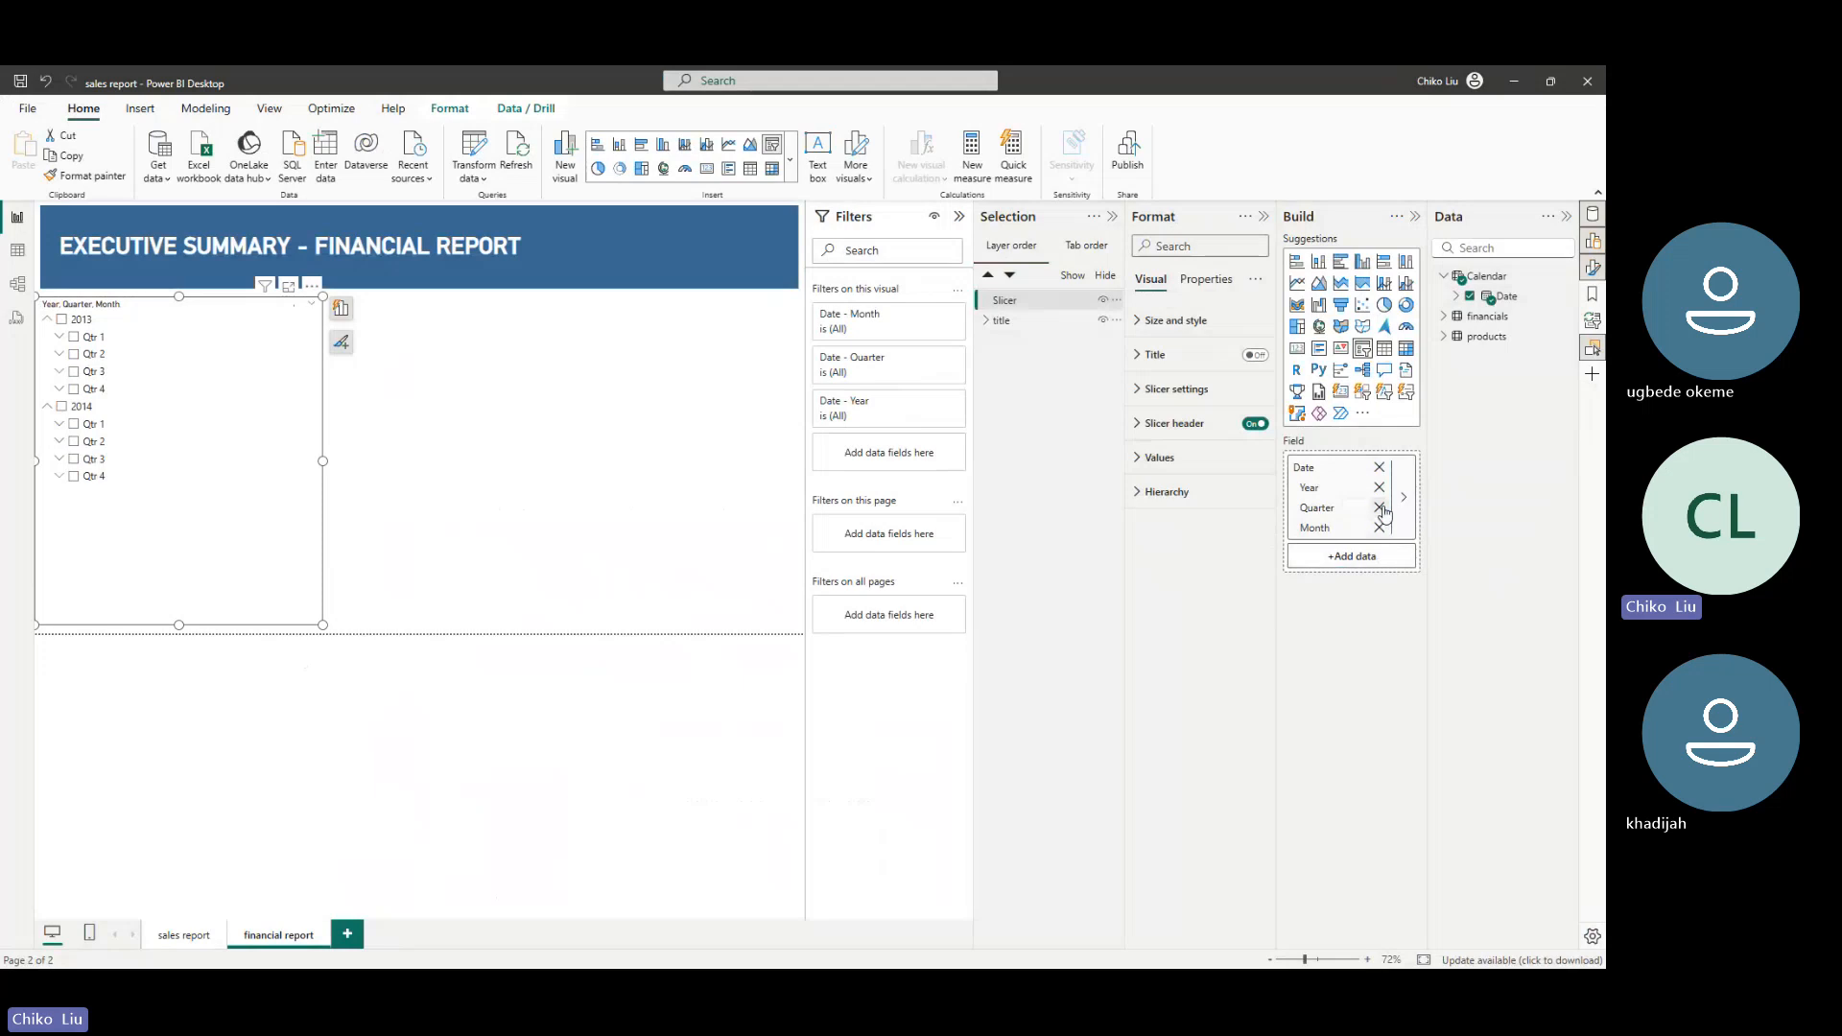
click(1378, 508)
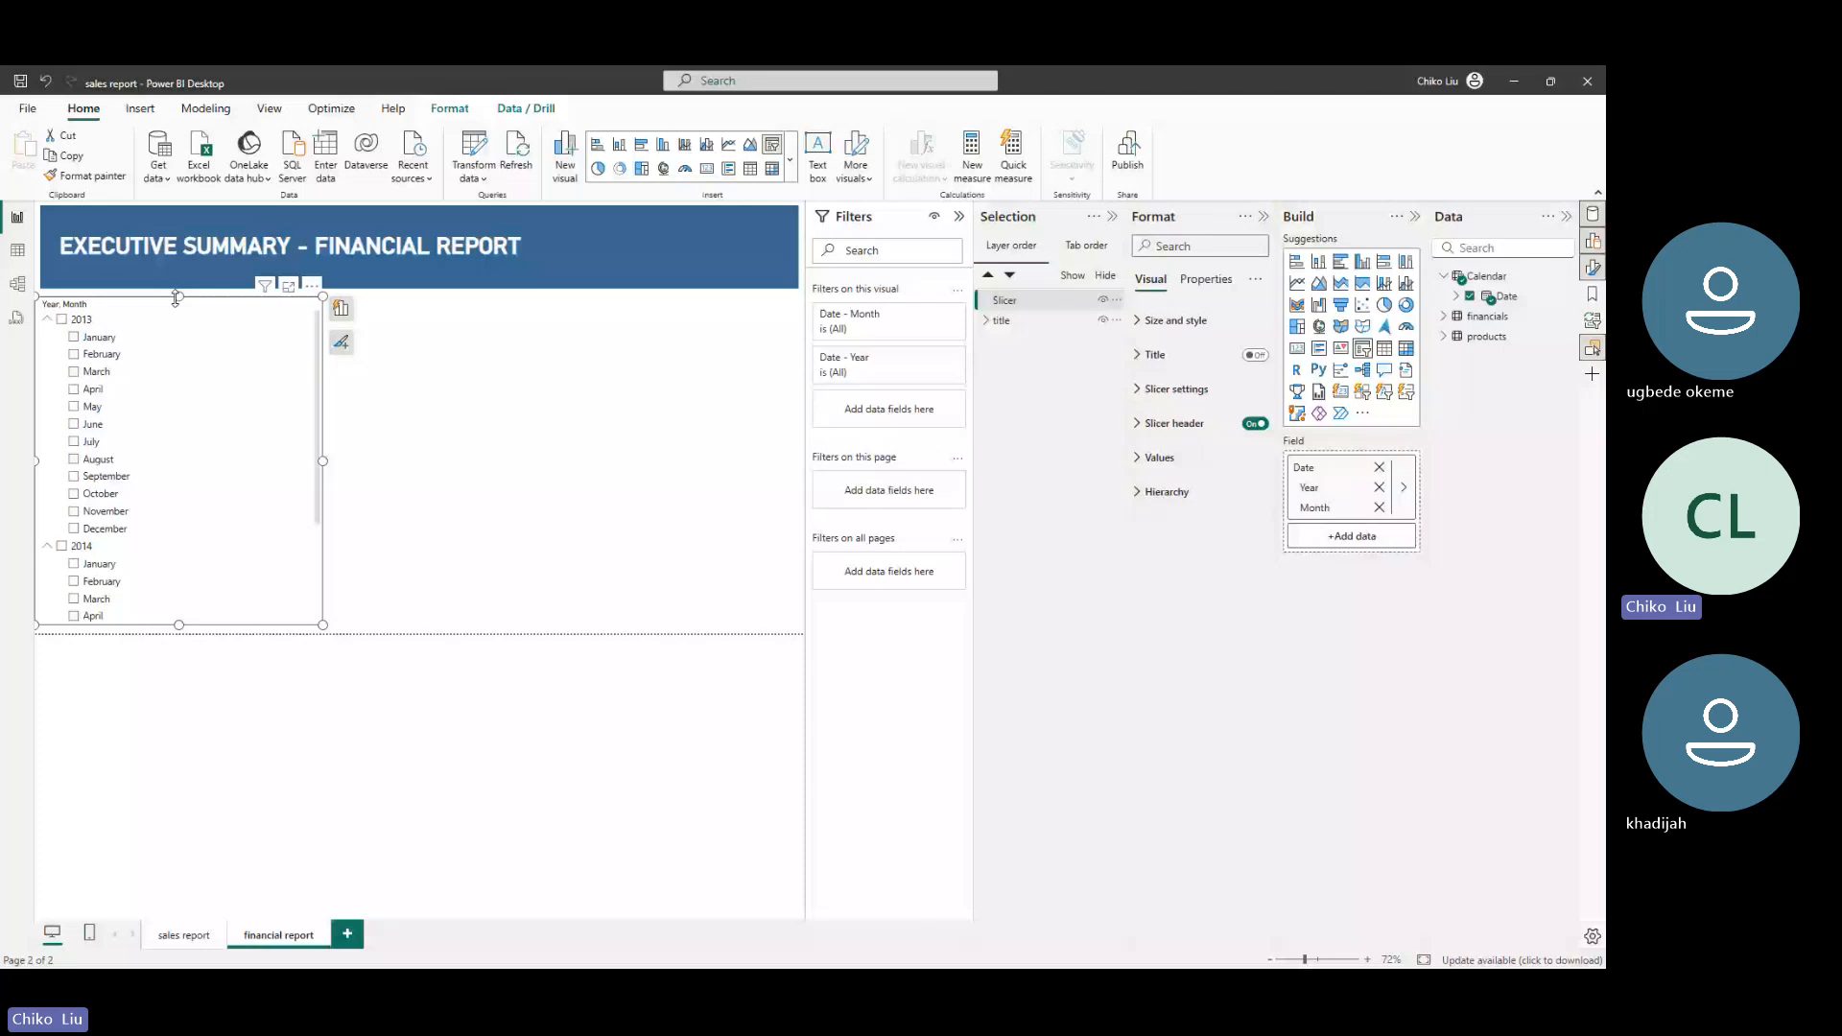
drag(322, 297, 152, 295)
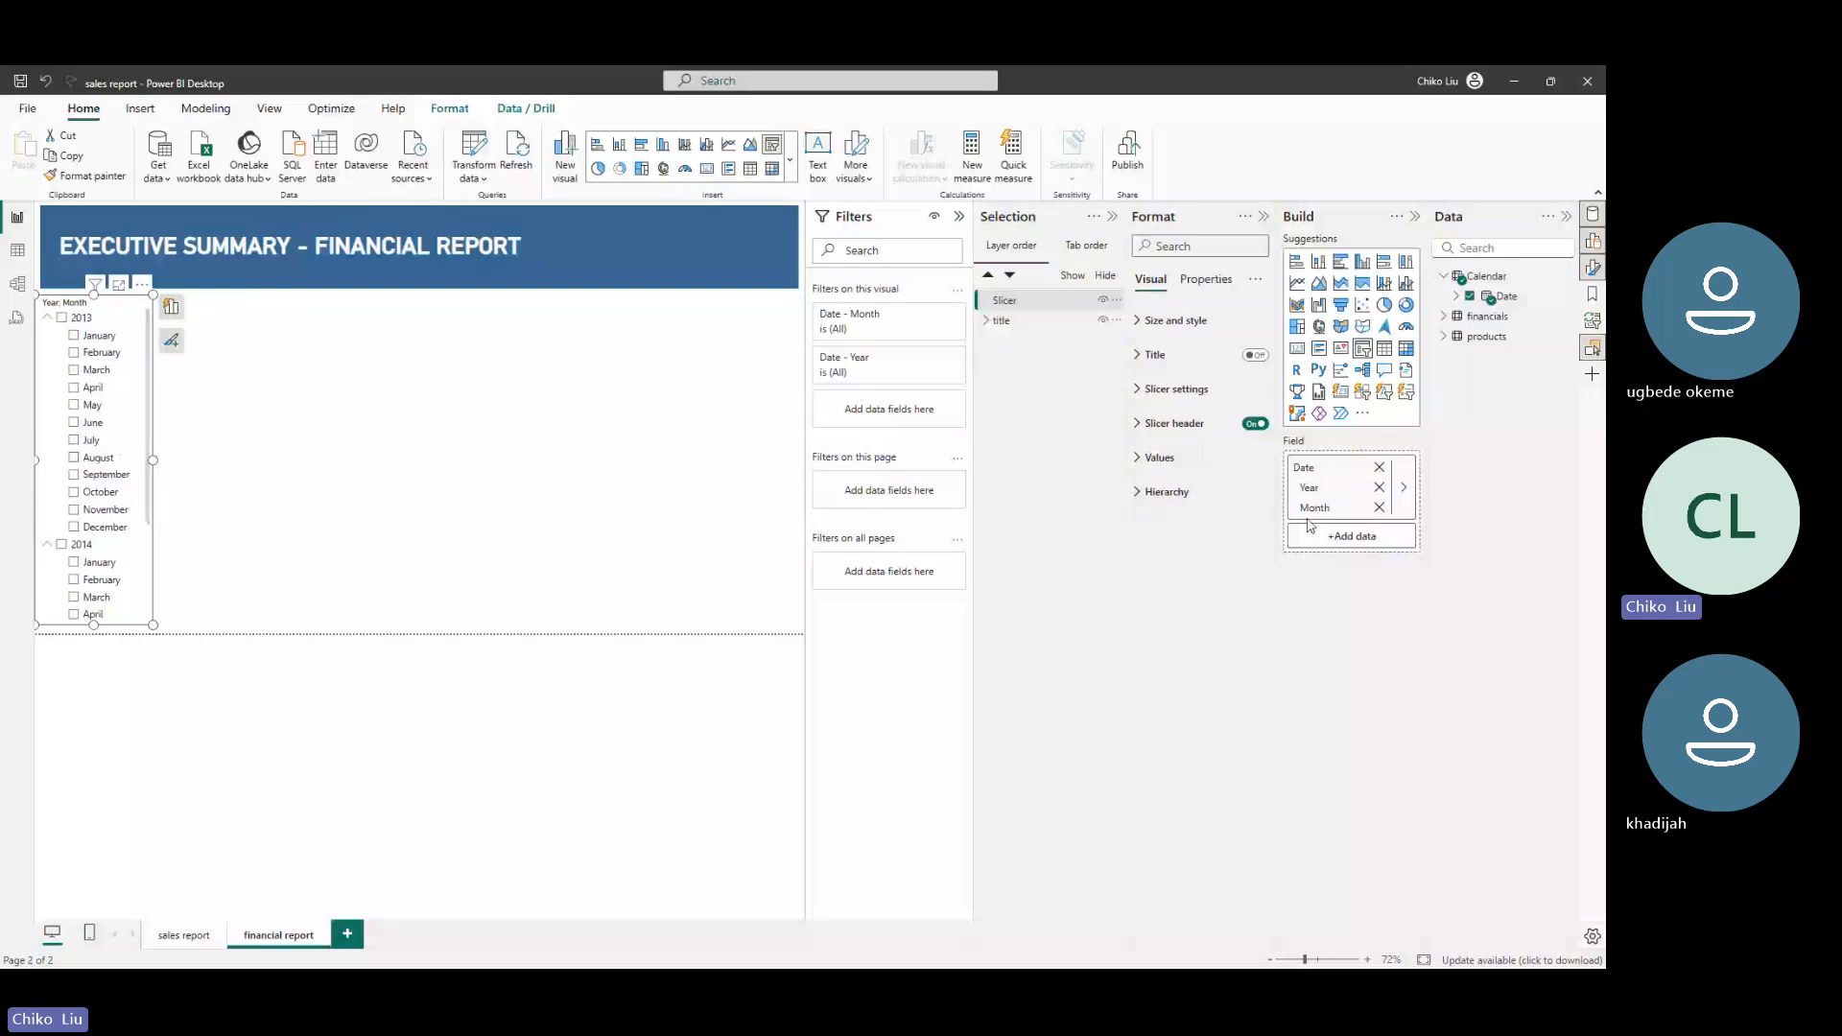
Set the font of the slicer's values and of its header to DIN, size 8
click(1141, 460)
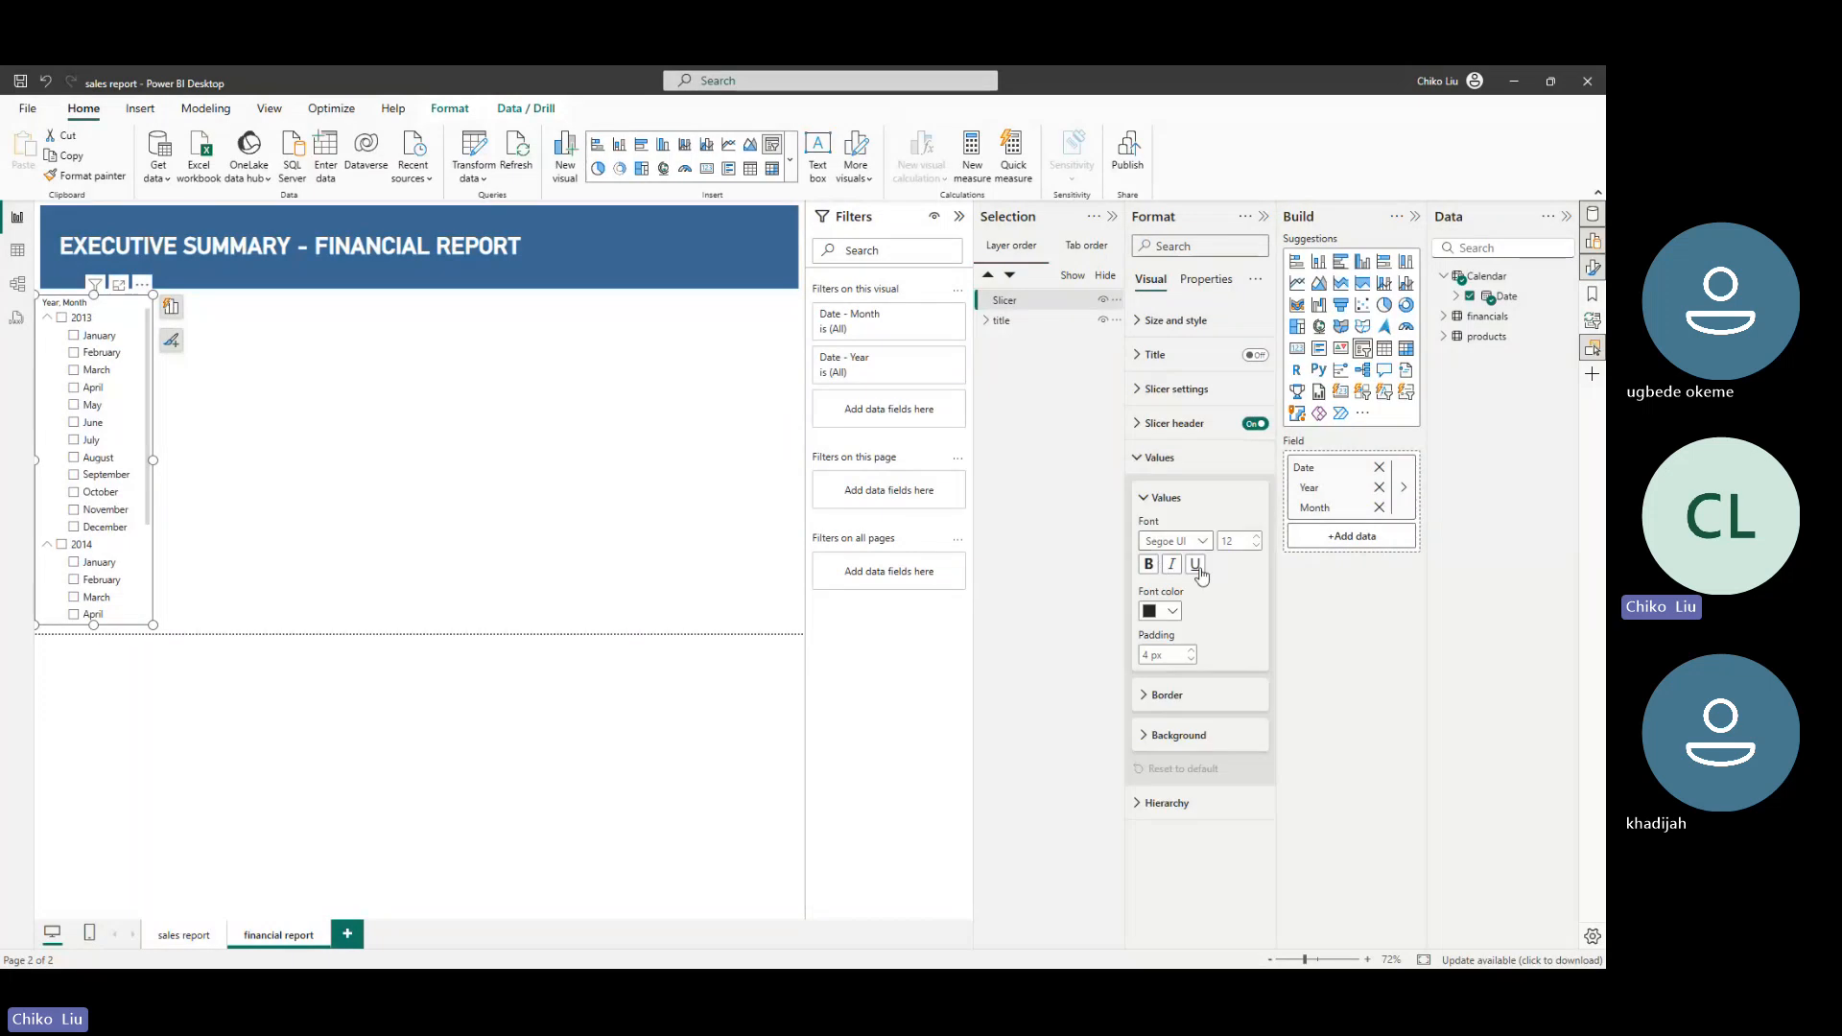
click(1163, 542)
click(1160, 607)
click(1256, 546)
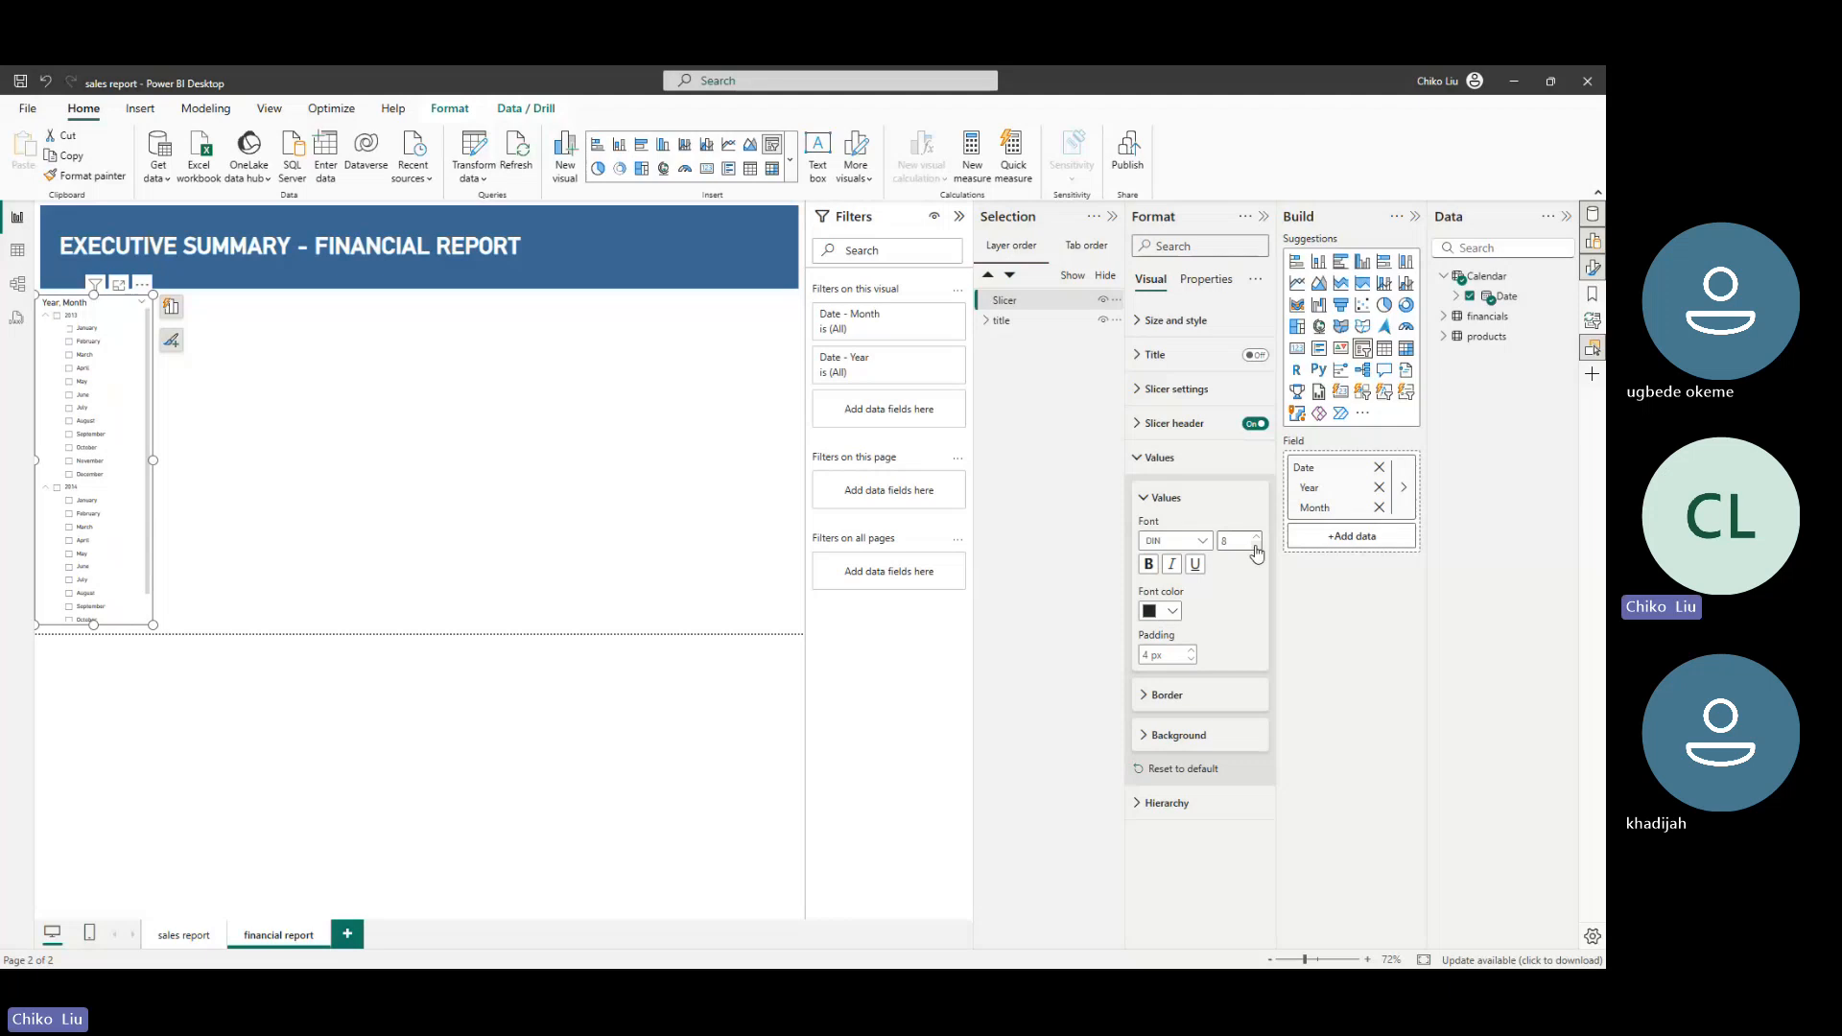
click(1147, 425)
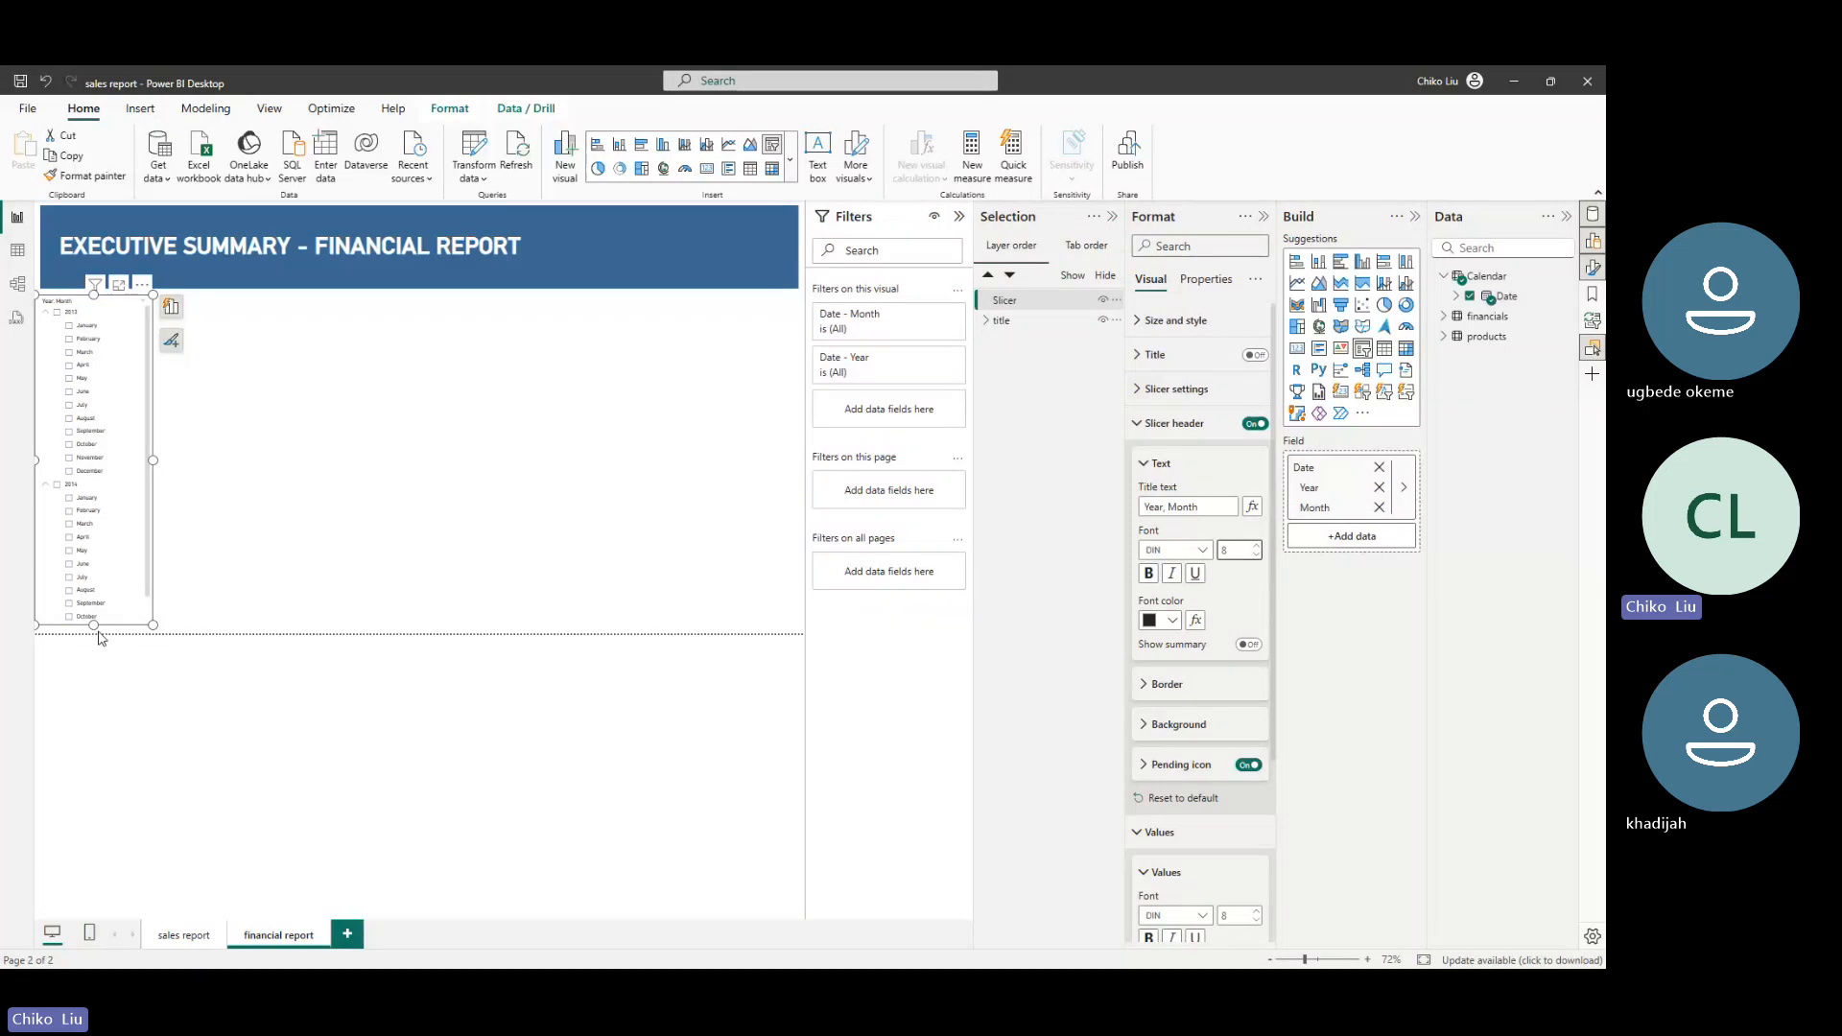
Stretch the slicer down to the page's lower edge and up over the header's lower edge so that all months of both years fit
drag(94, 626, 94, 635)
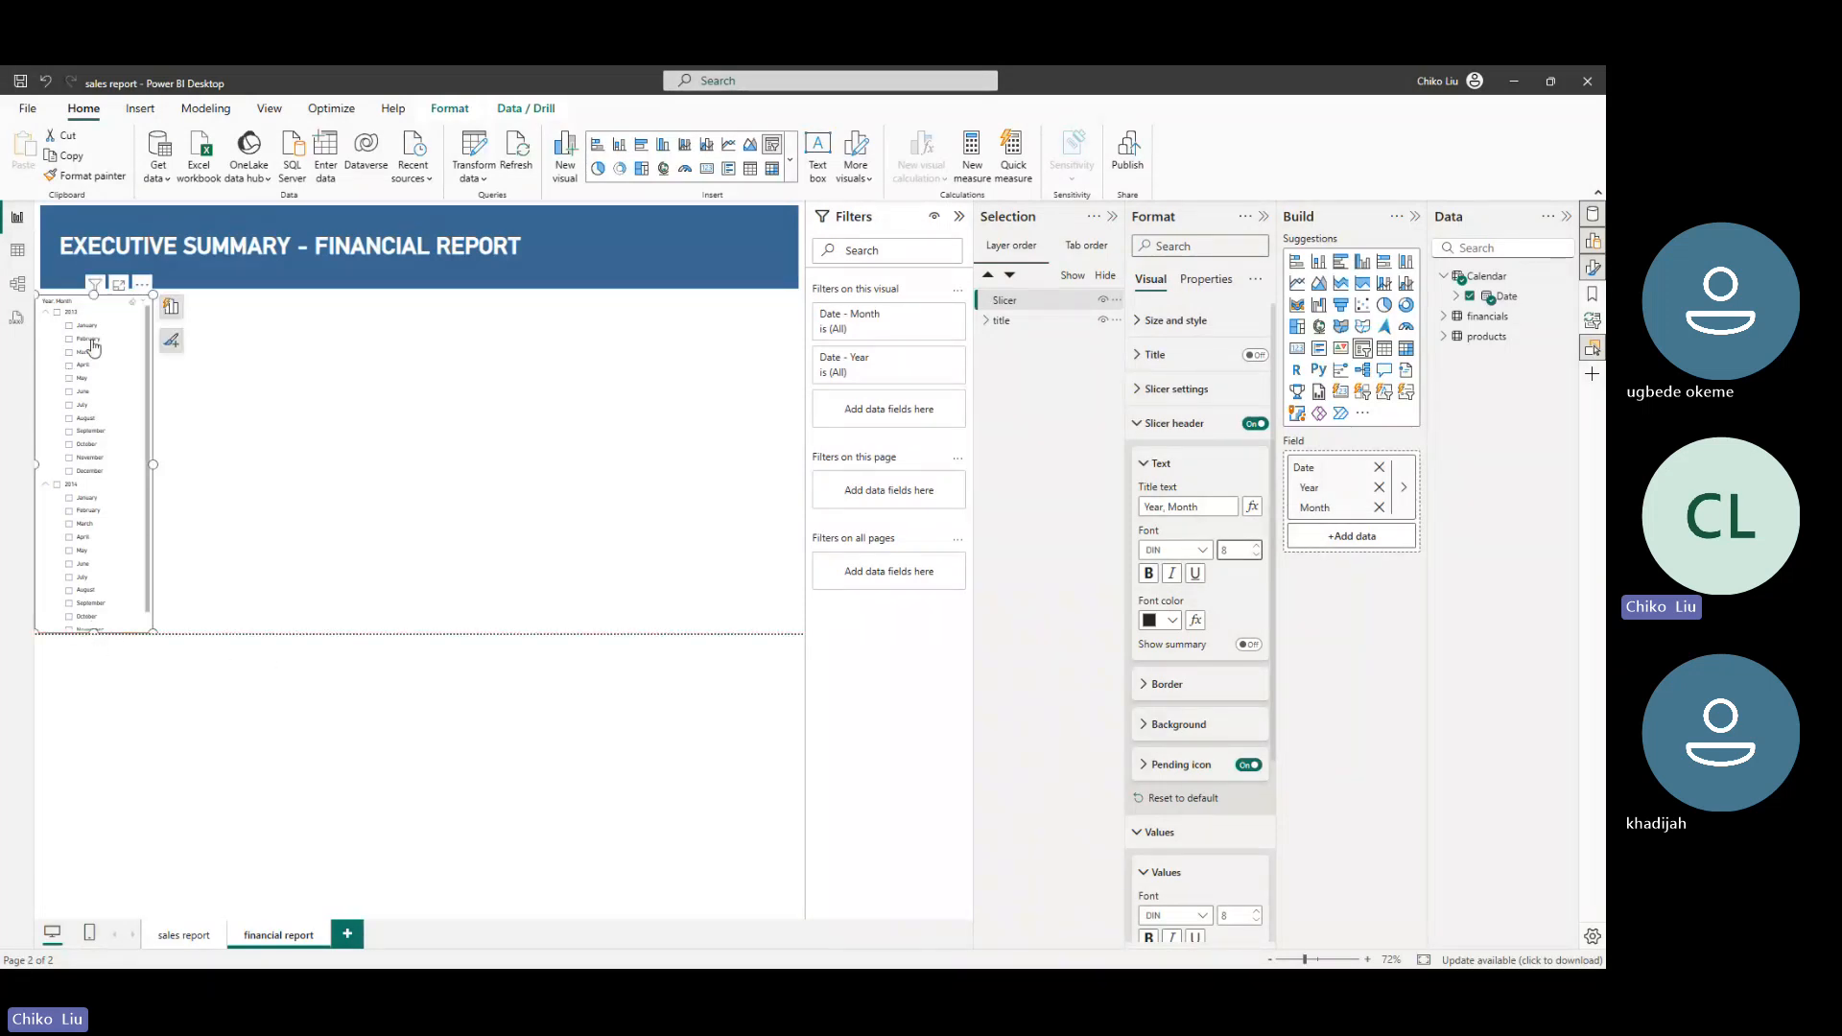
drag(94, 295, 88, 279)
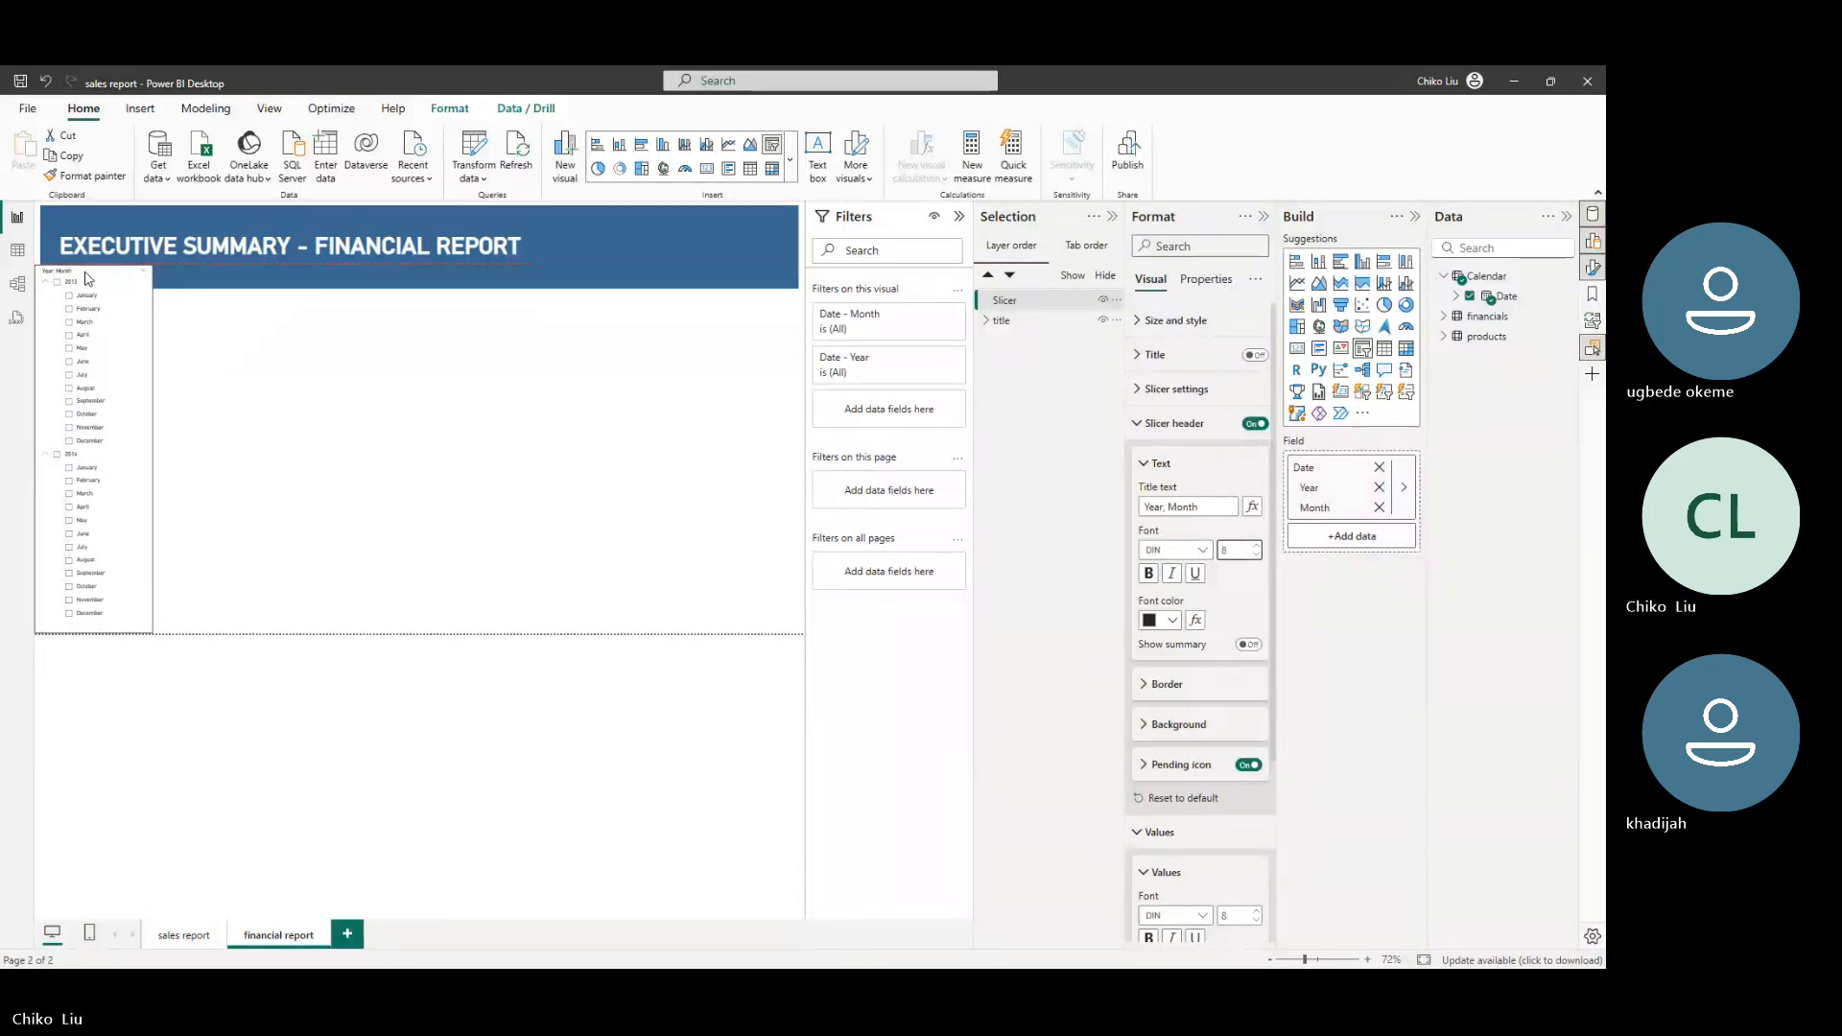
drag(88, 278, 89, 279)
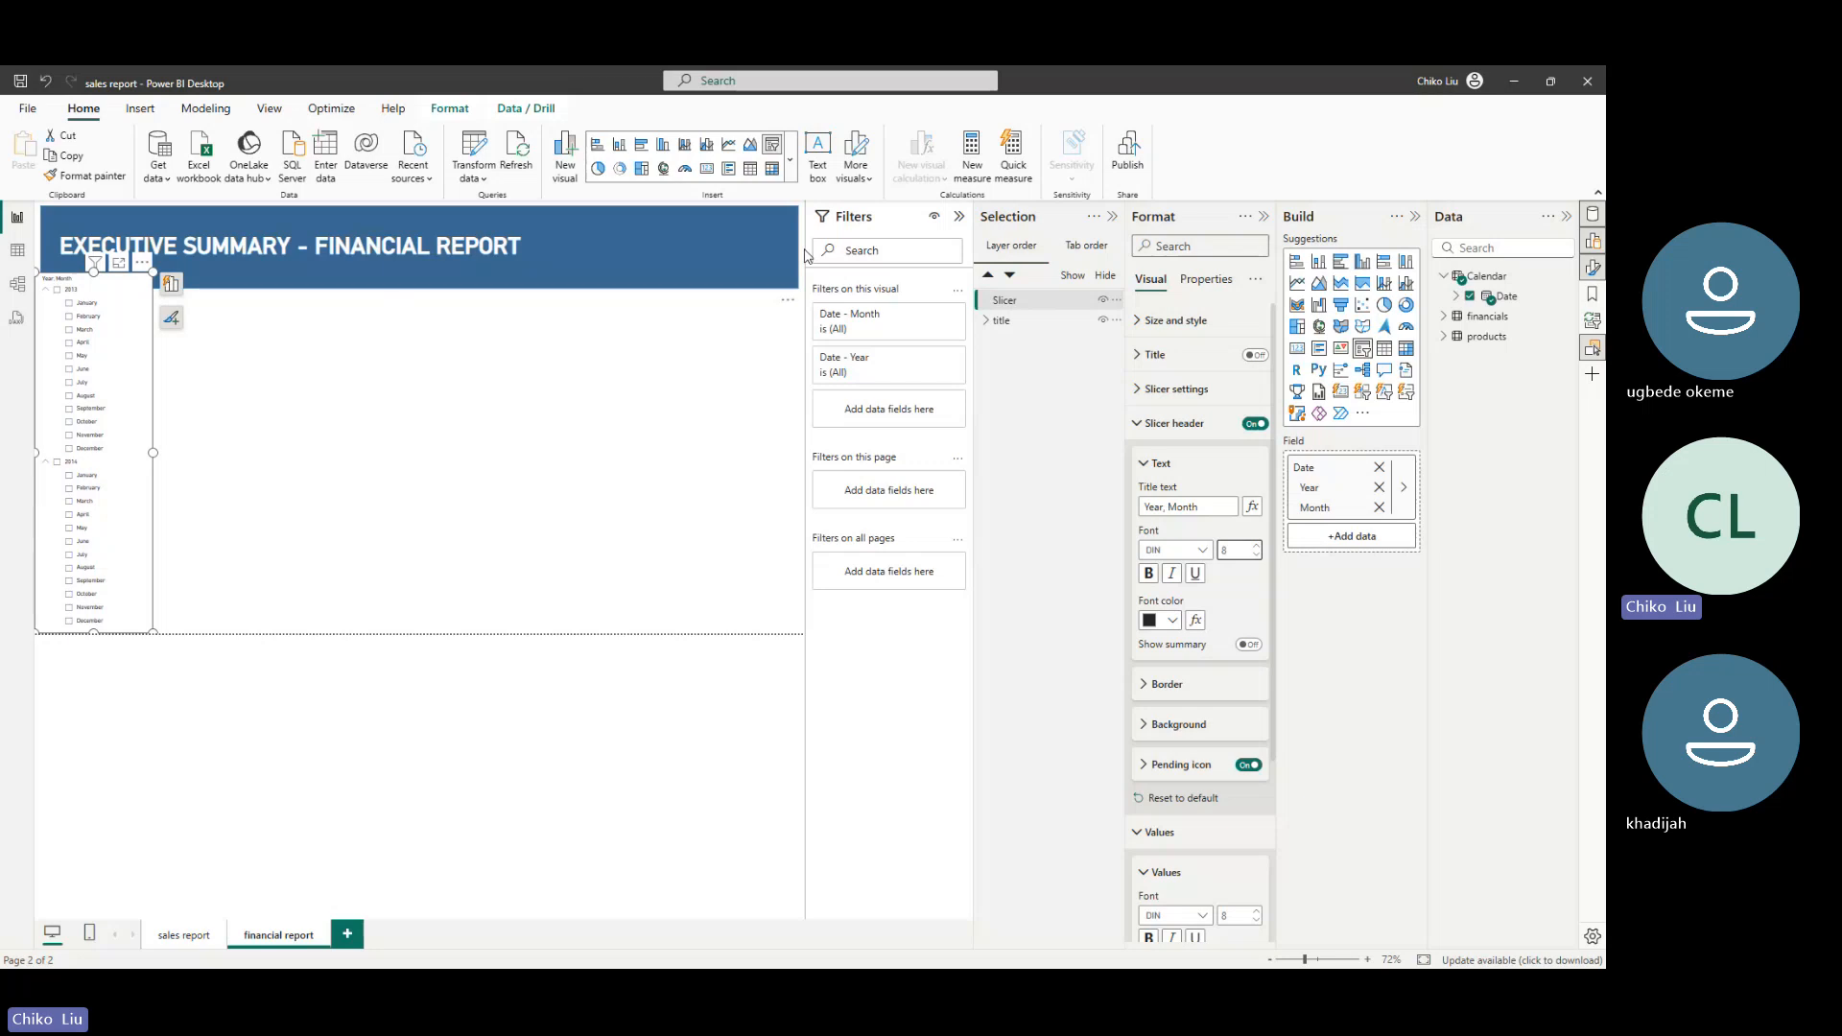
Set the height of the title background shape inside the title group to 110
click(988, 322)
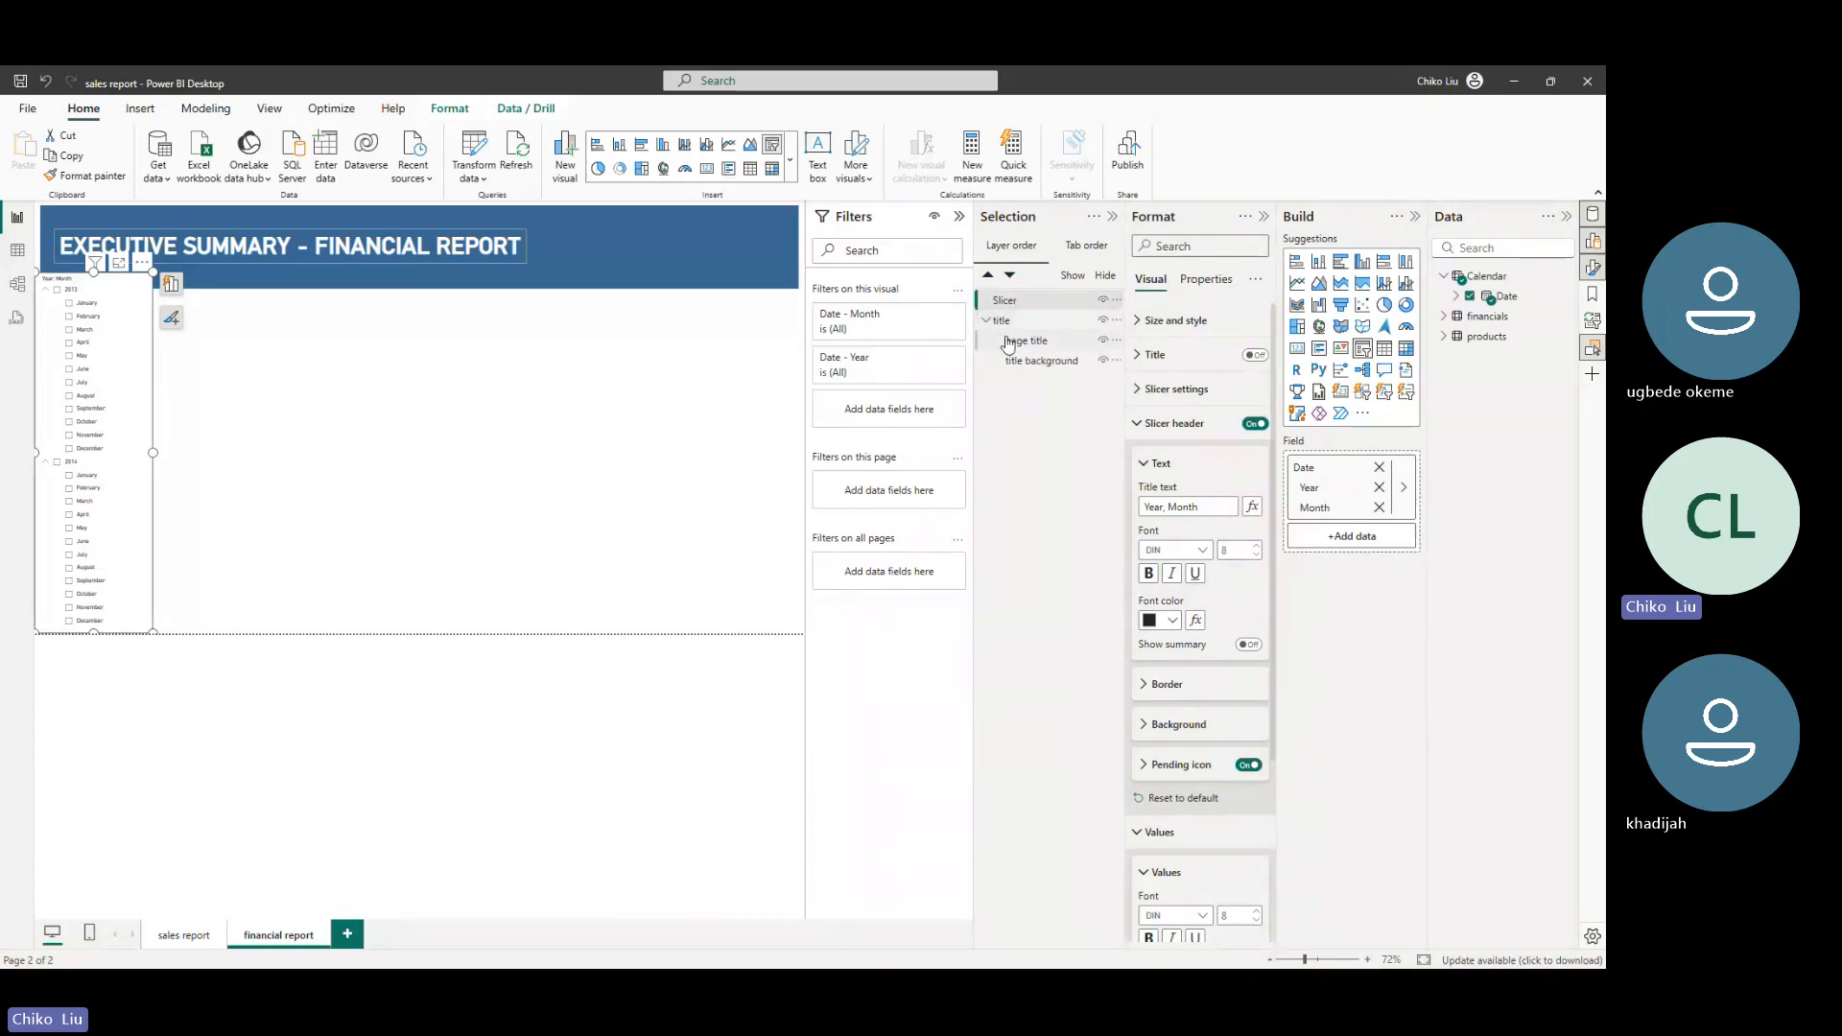
click(1018, 363)
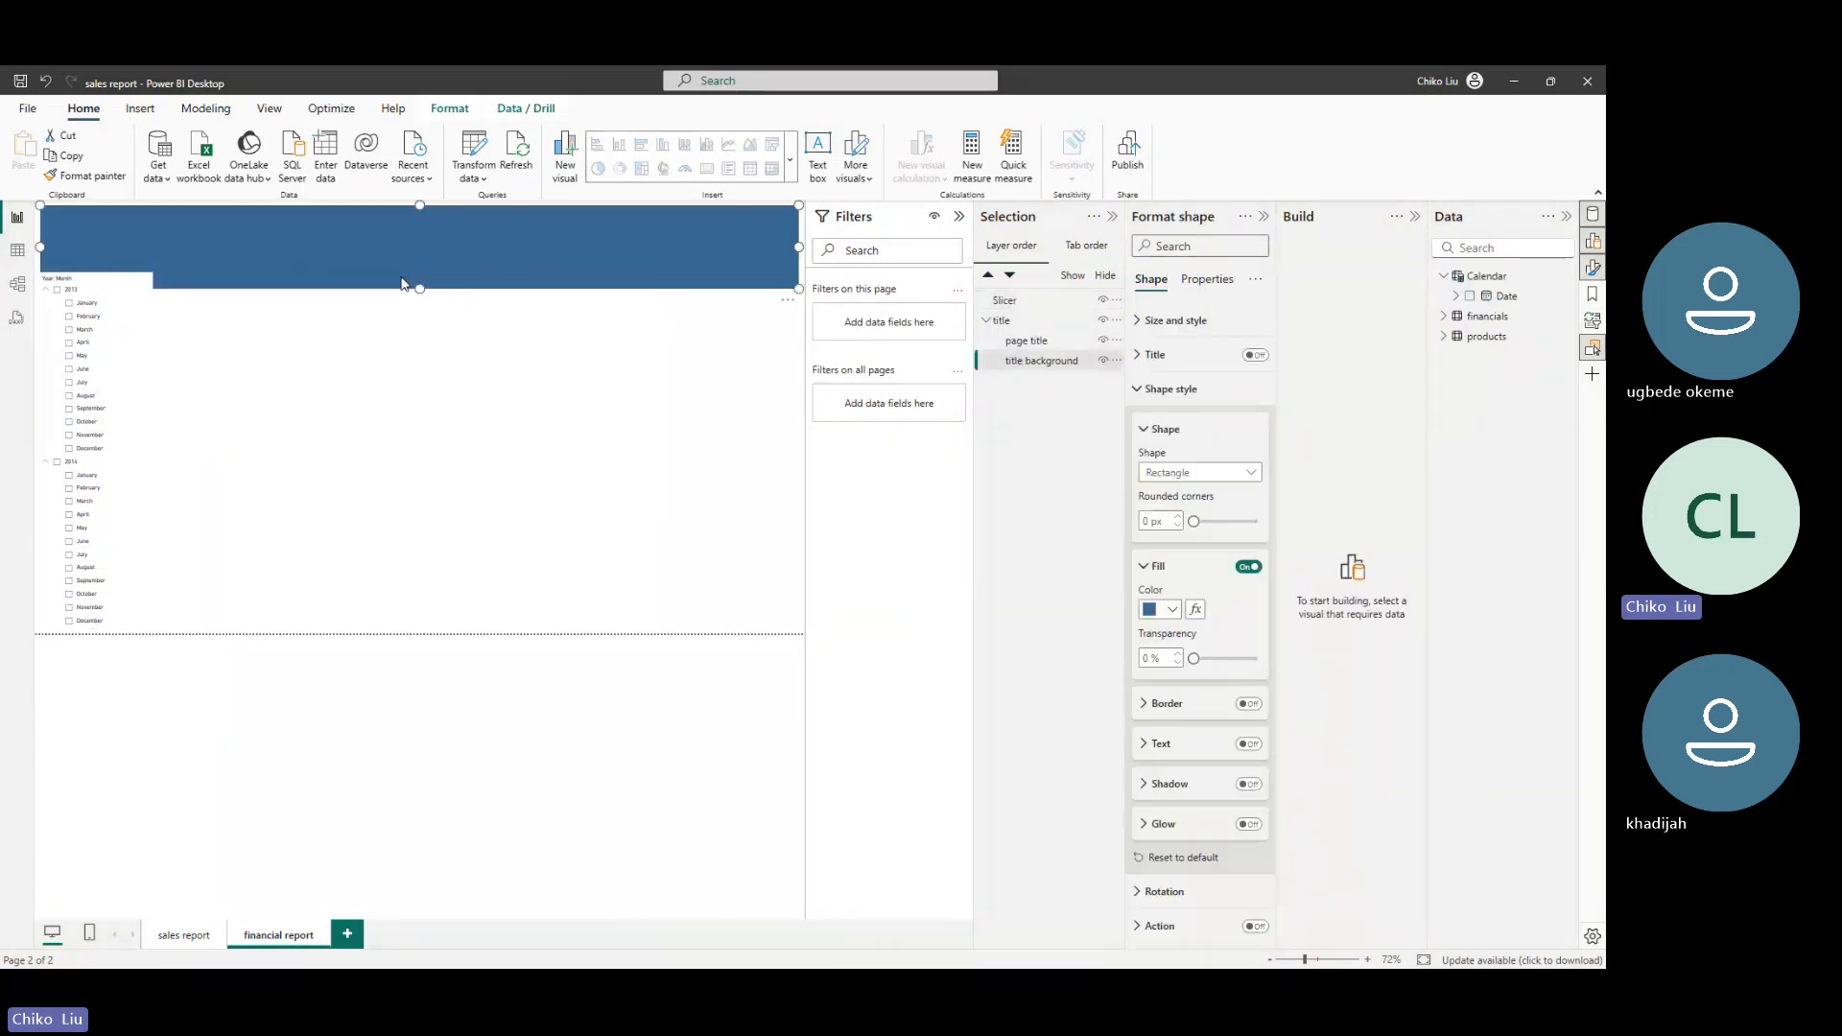
click(1140, 322)
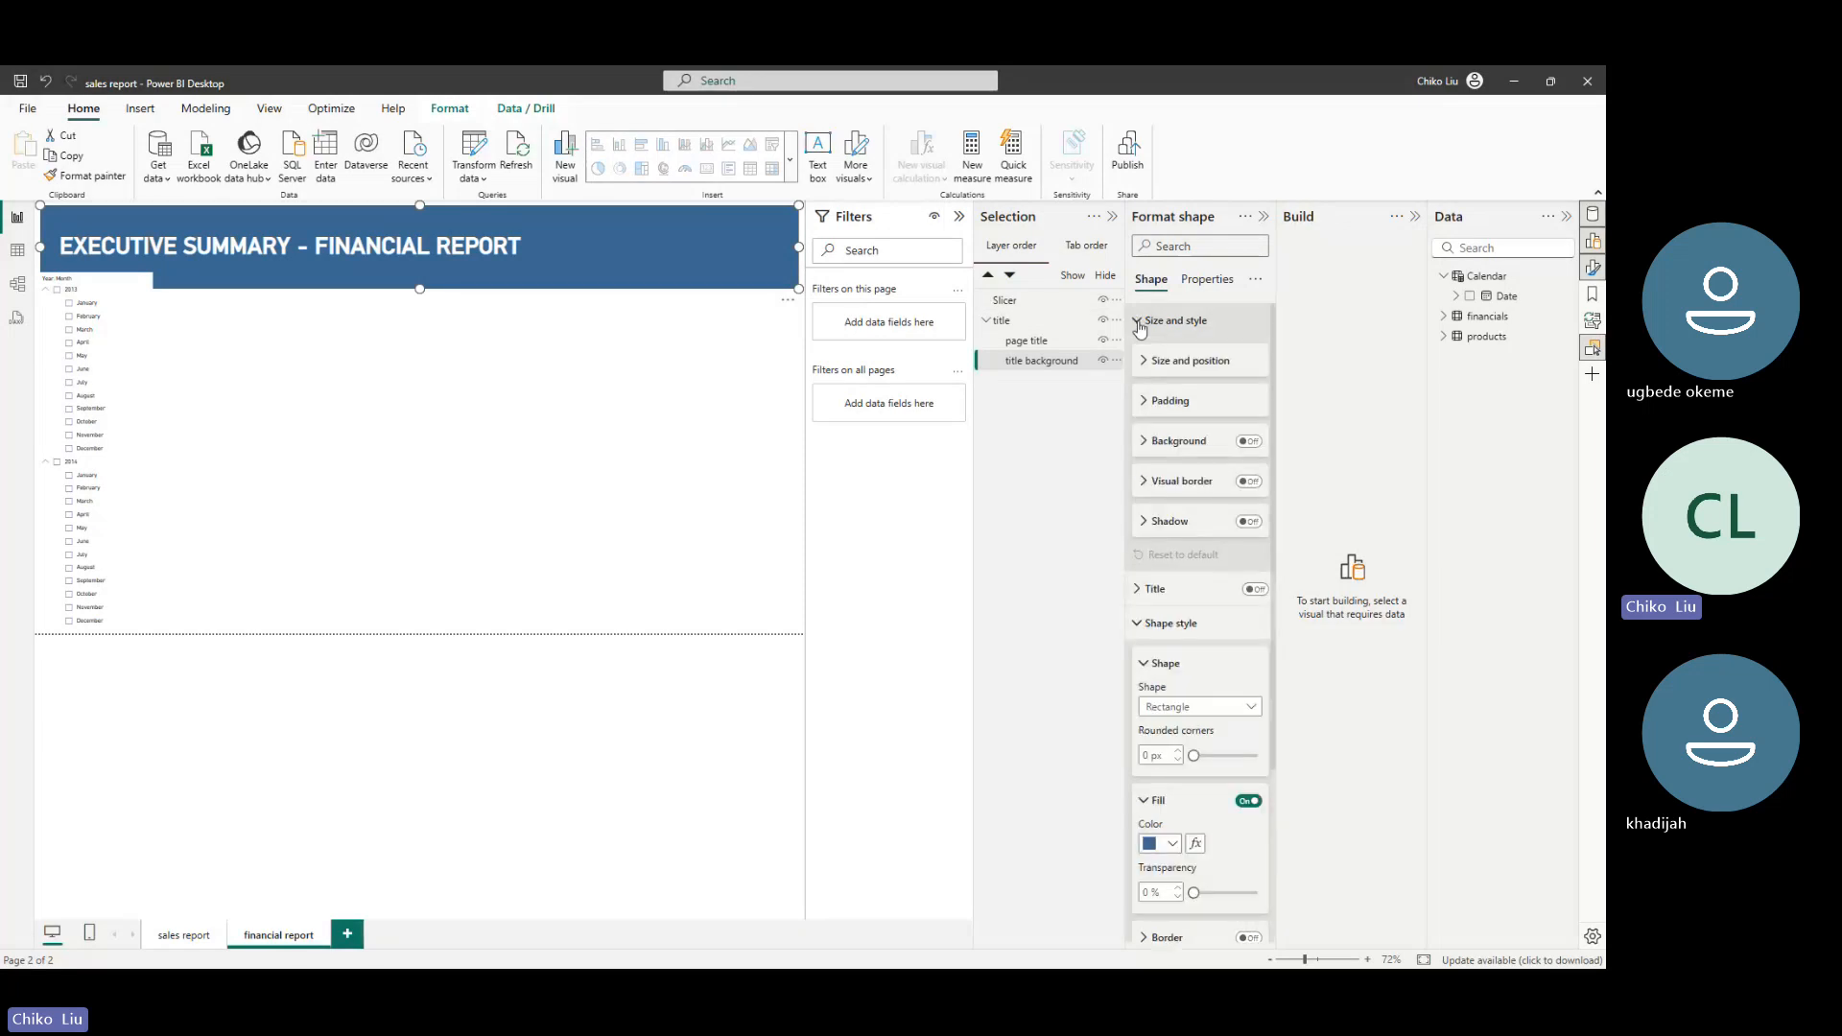
click(1145, 363)
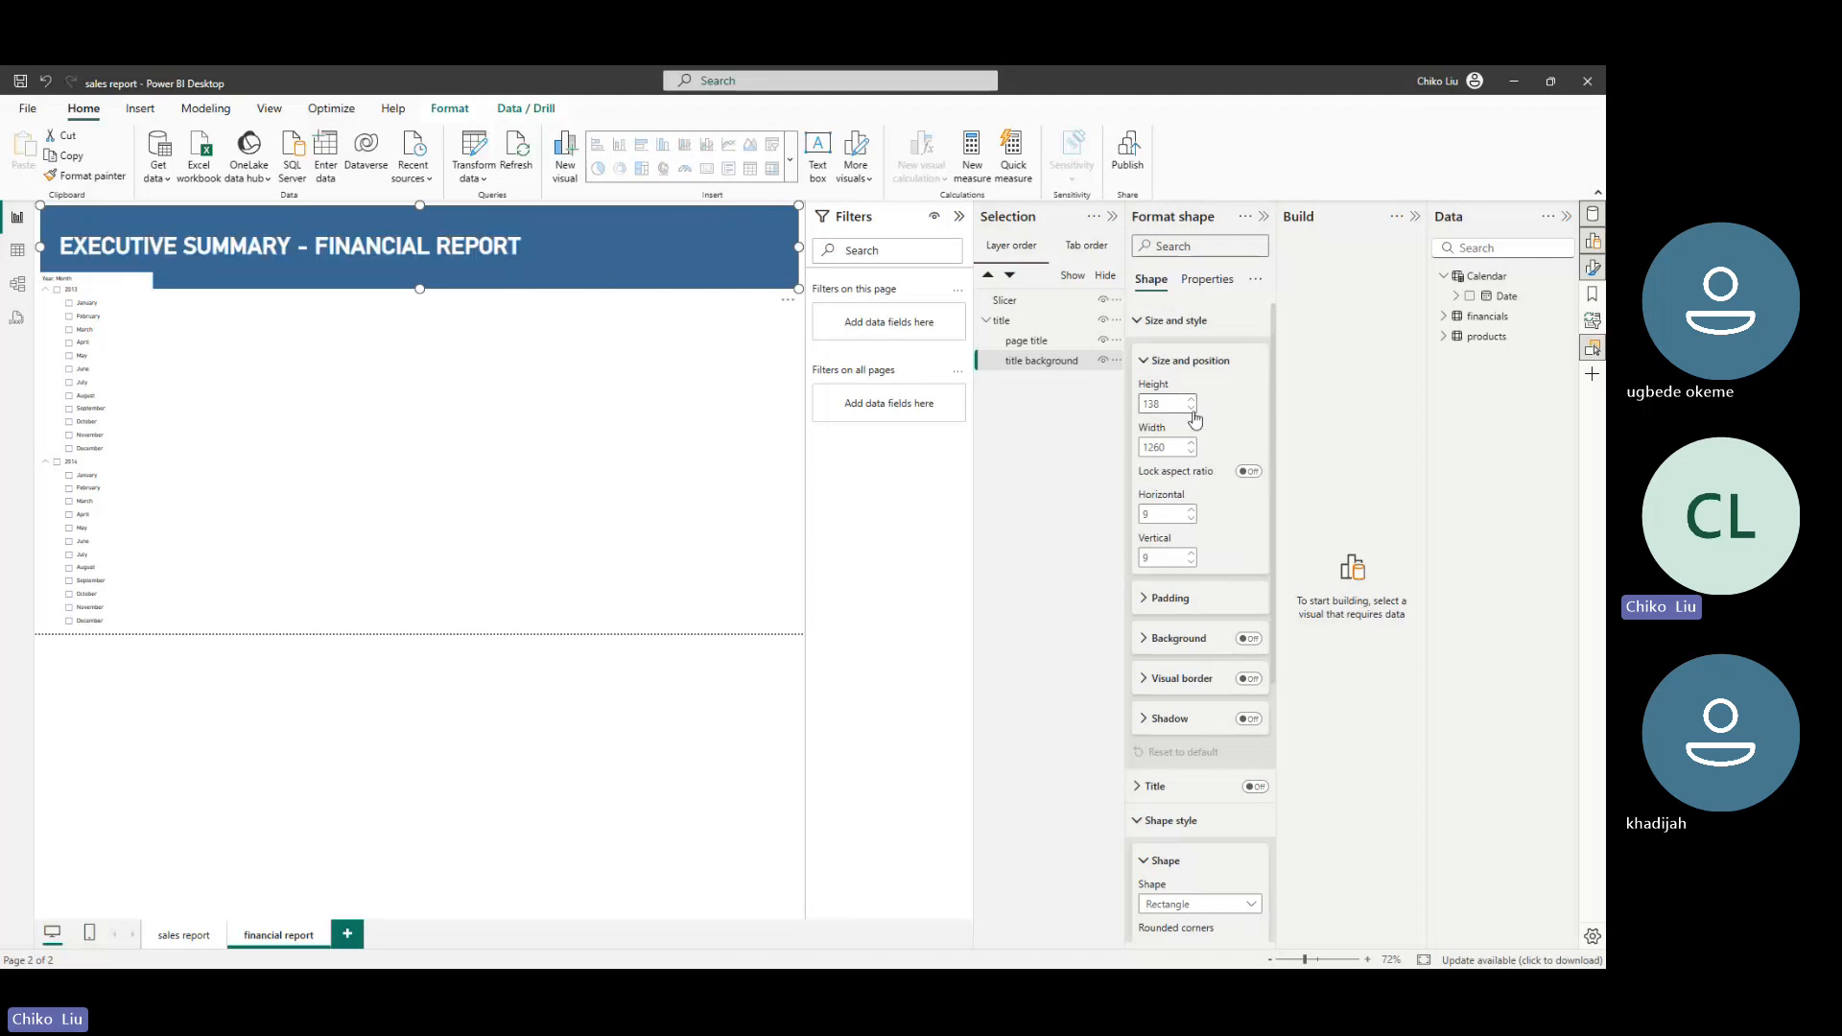
double_click(1163, 402)
text(110)
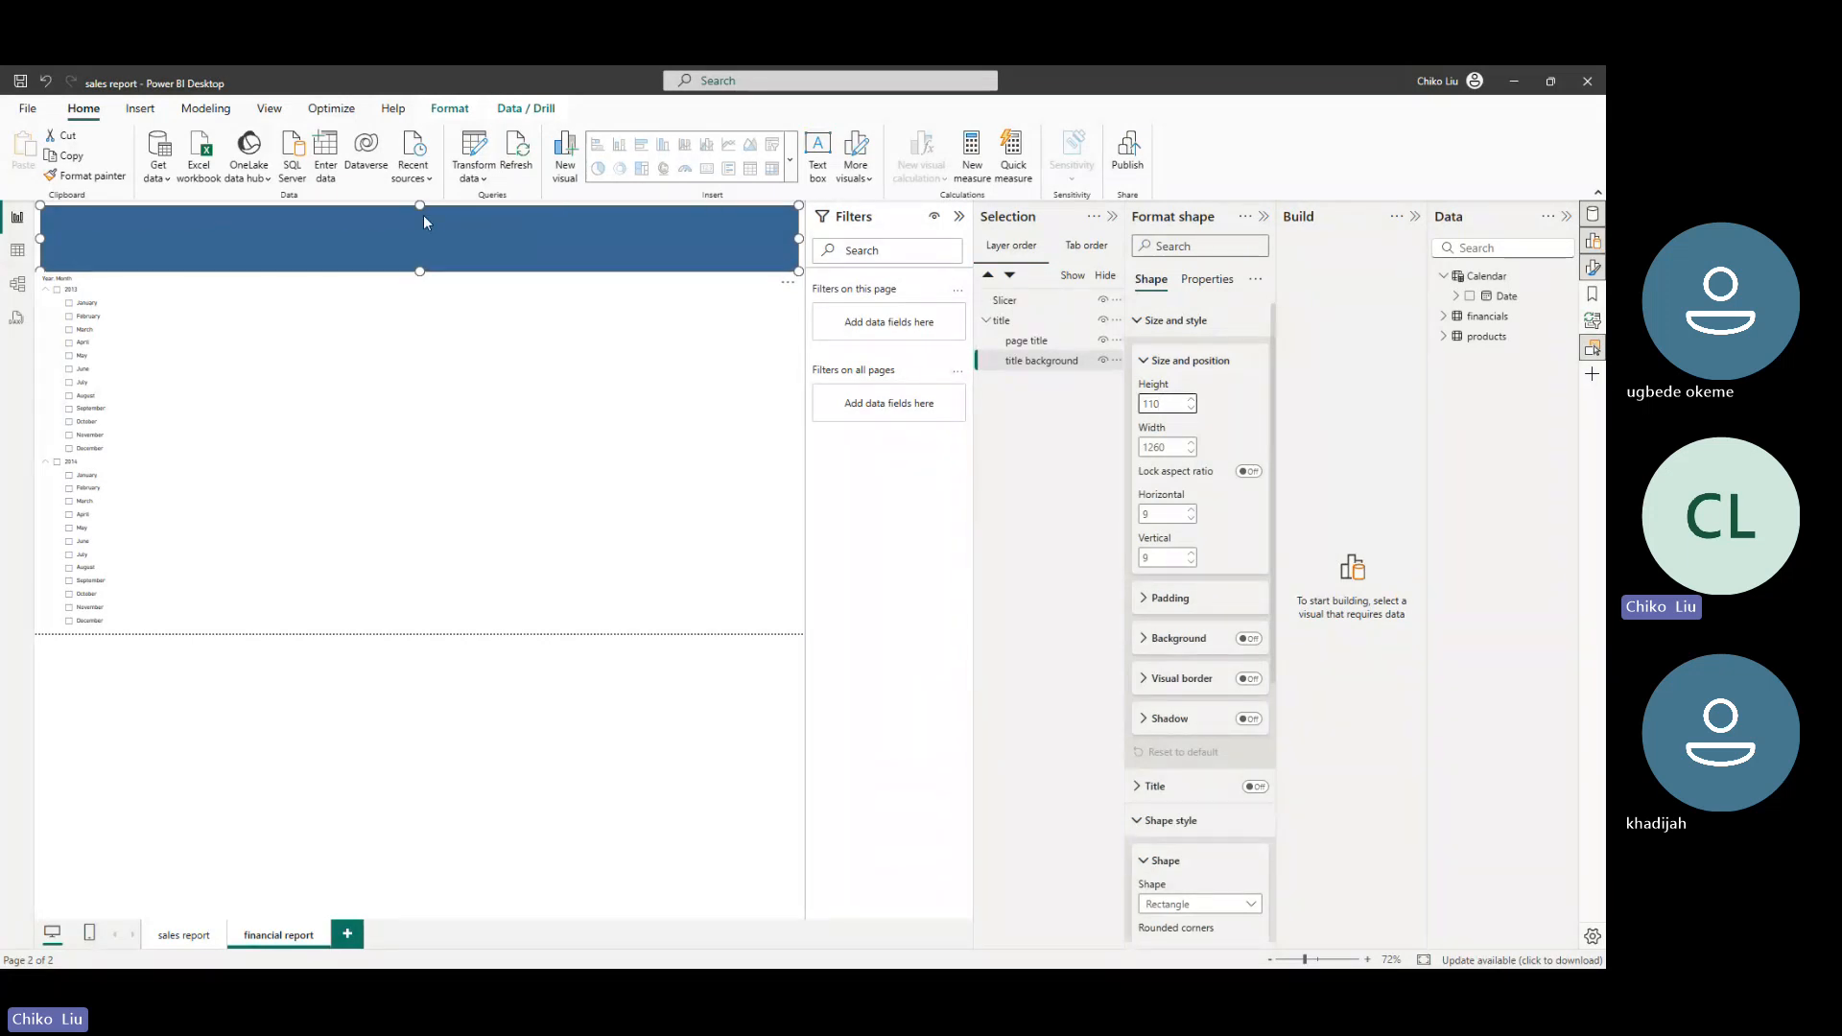
Align the page title and the title background with Align middle, and select the whole title group
click(1038, 345)
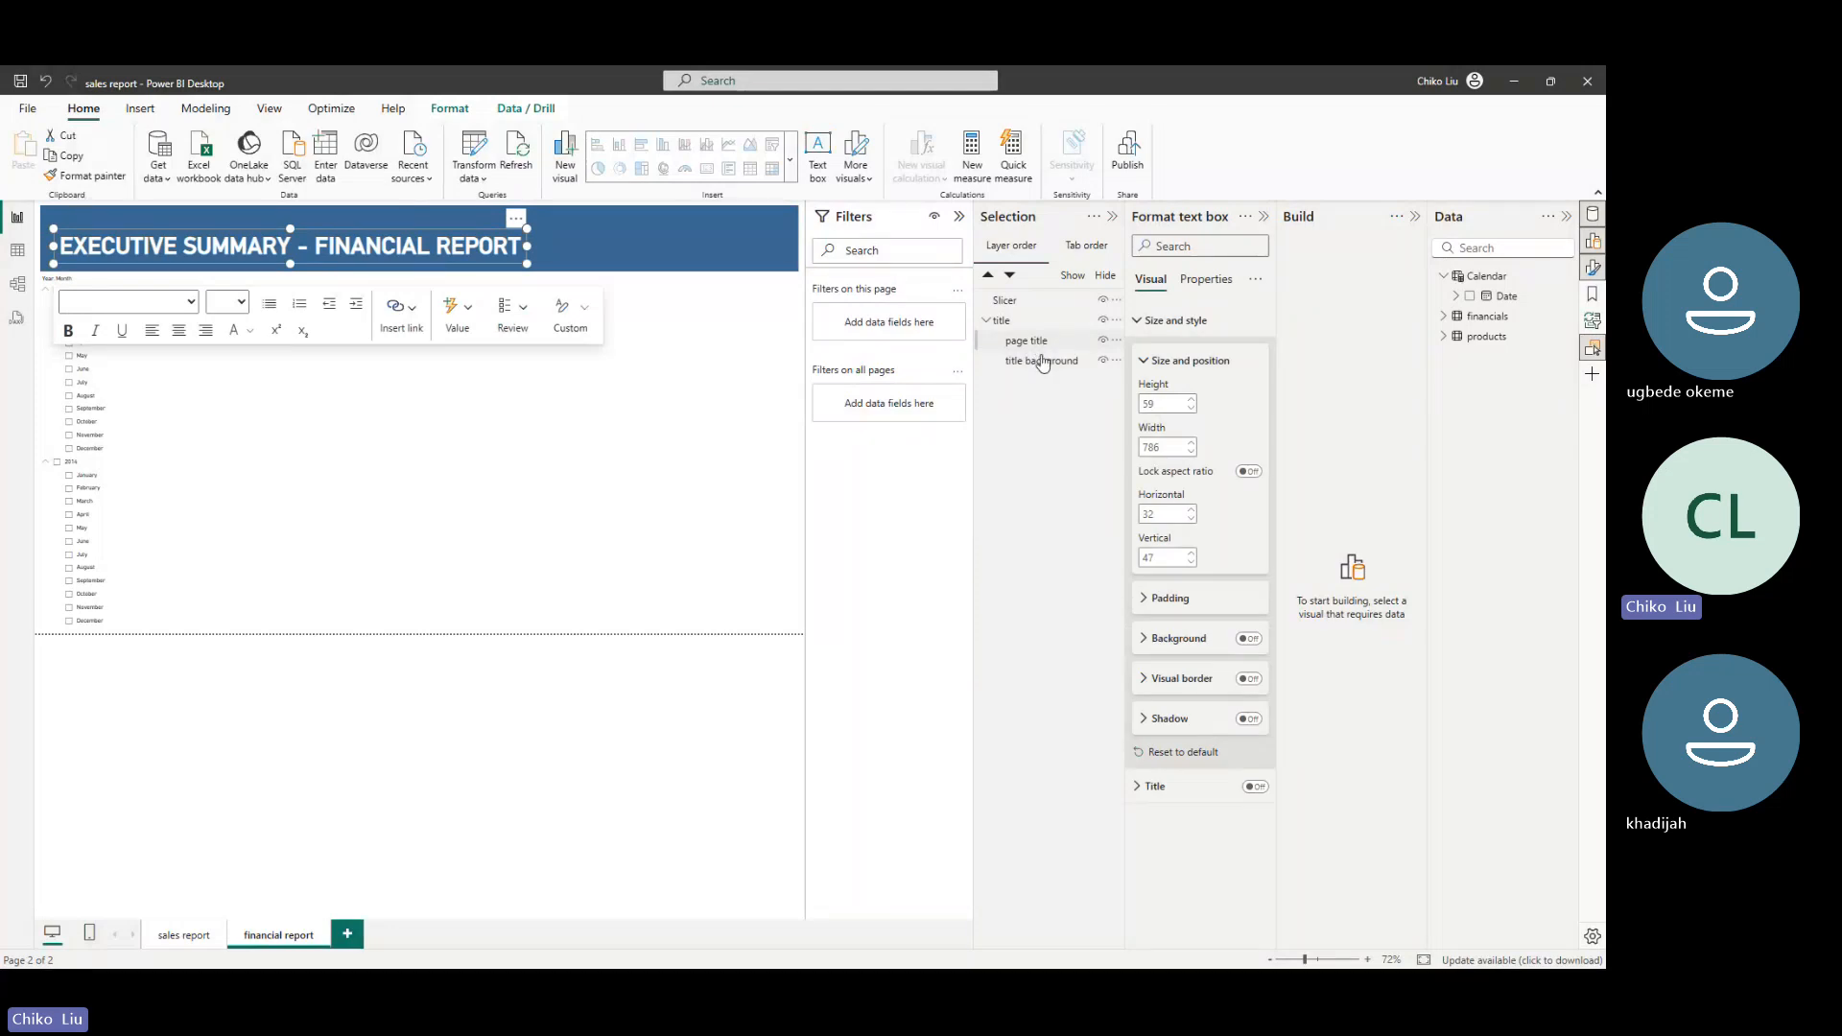
ctrl+click(1040, 362)
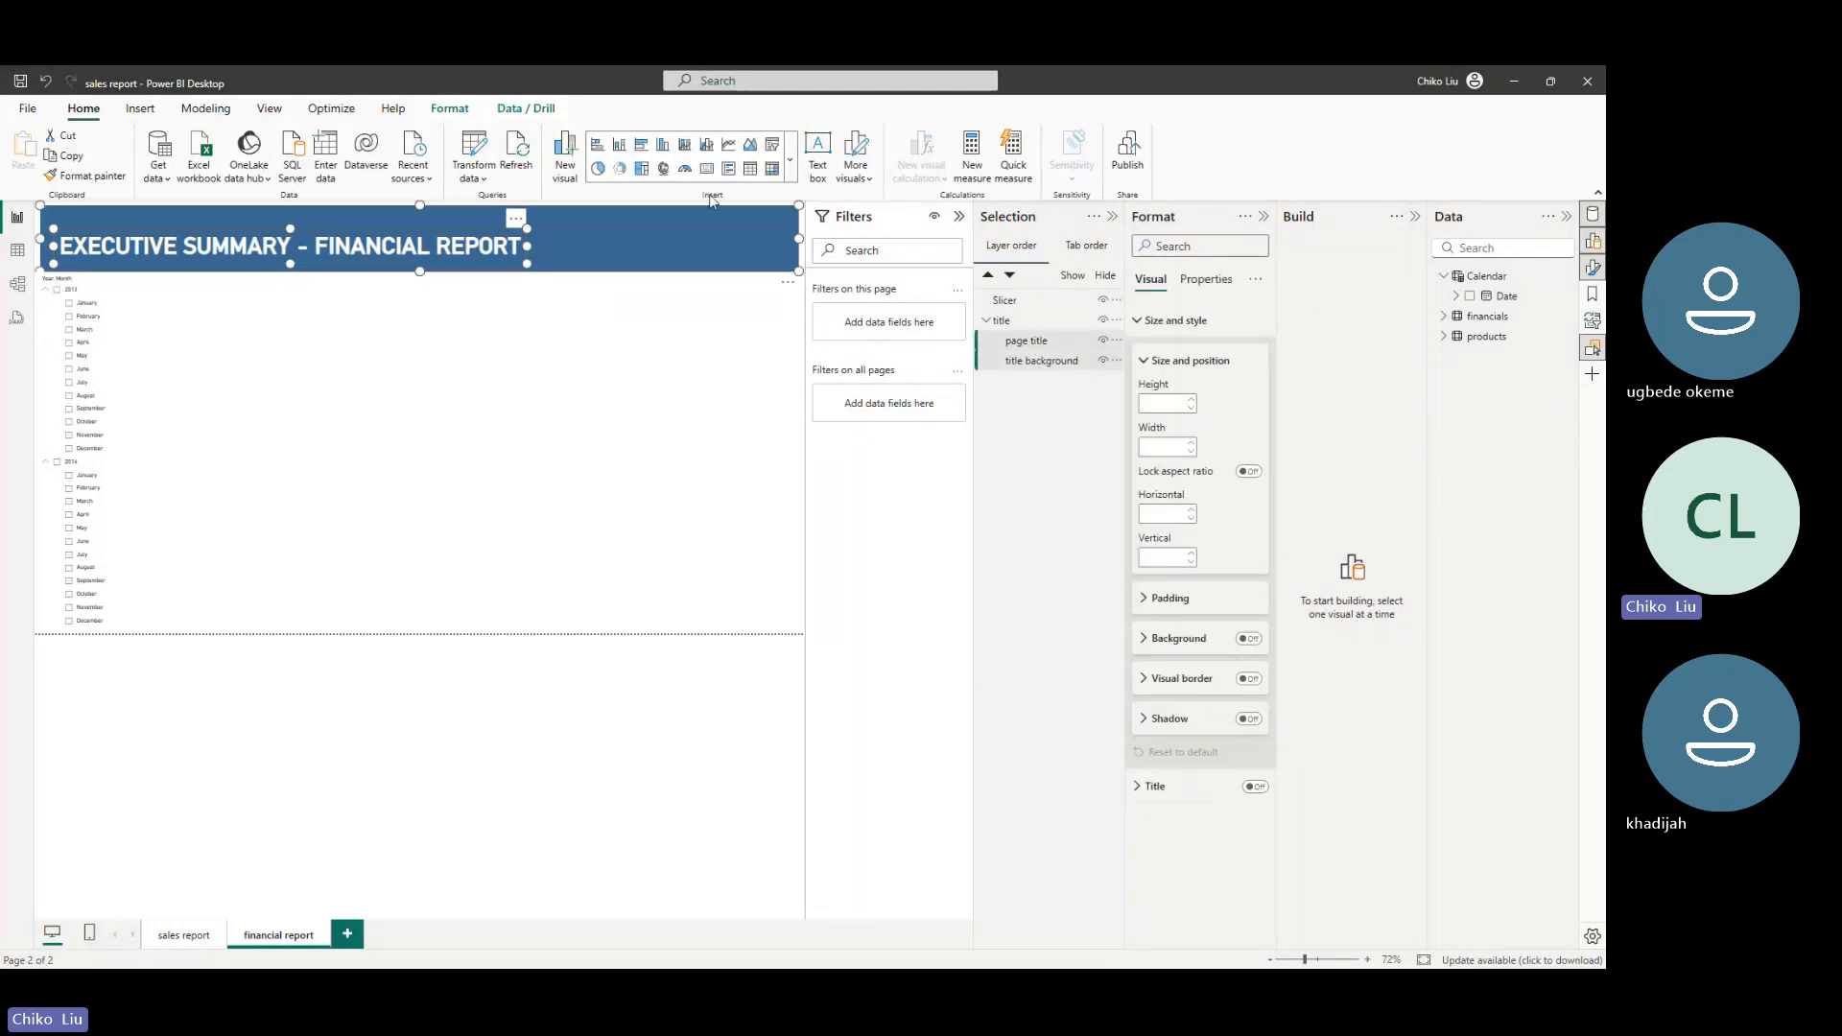
click(449, 109)
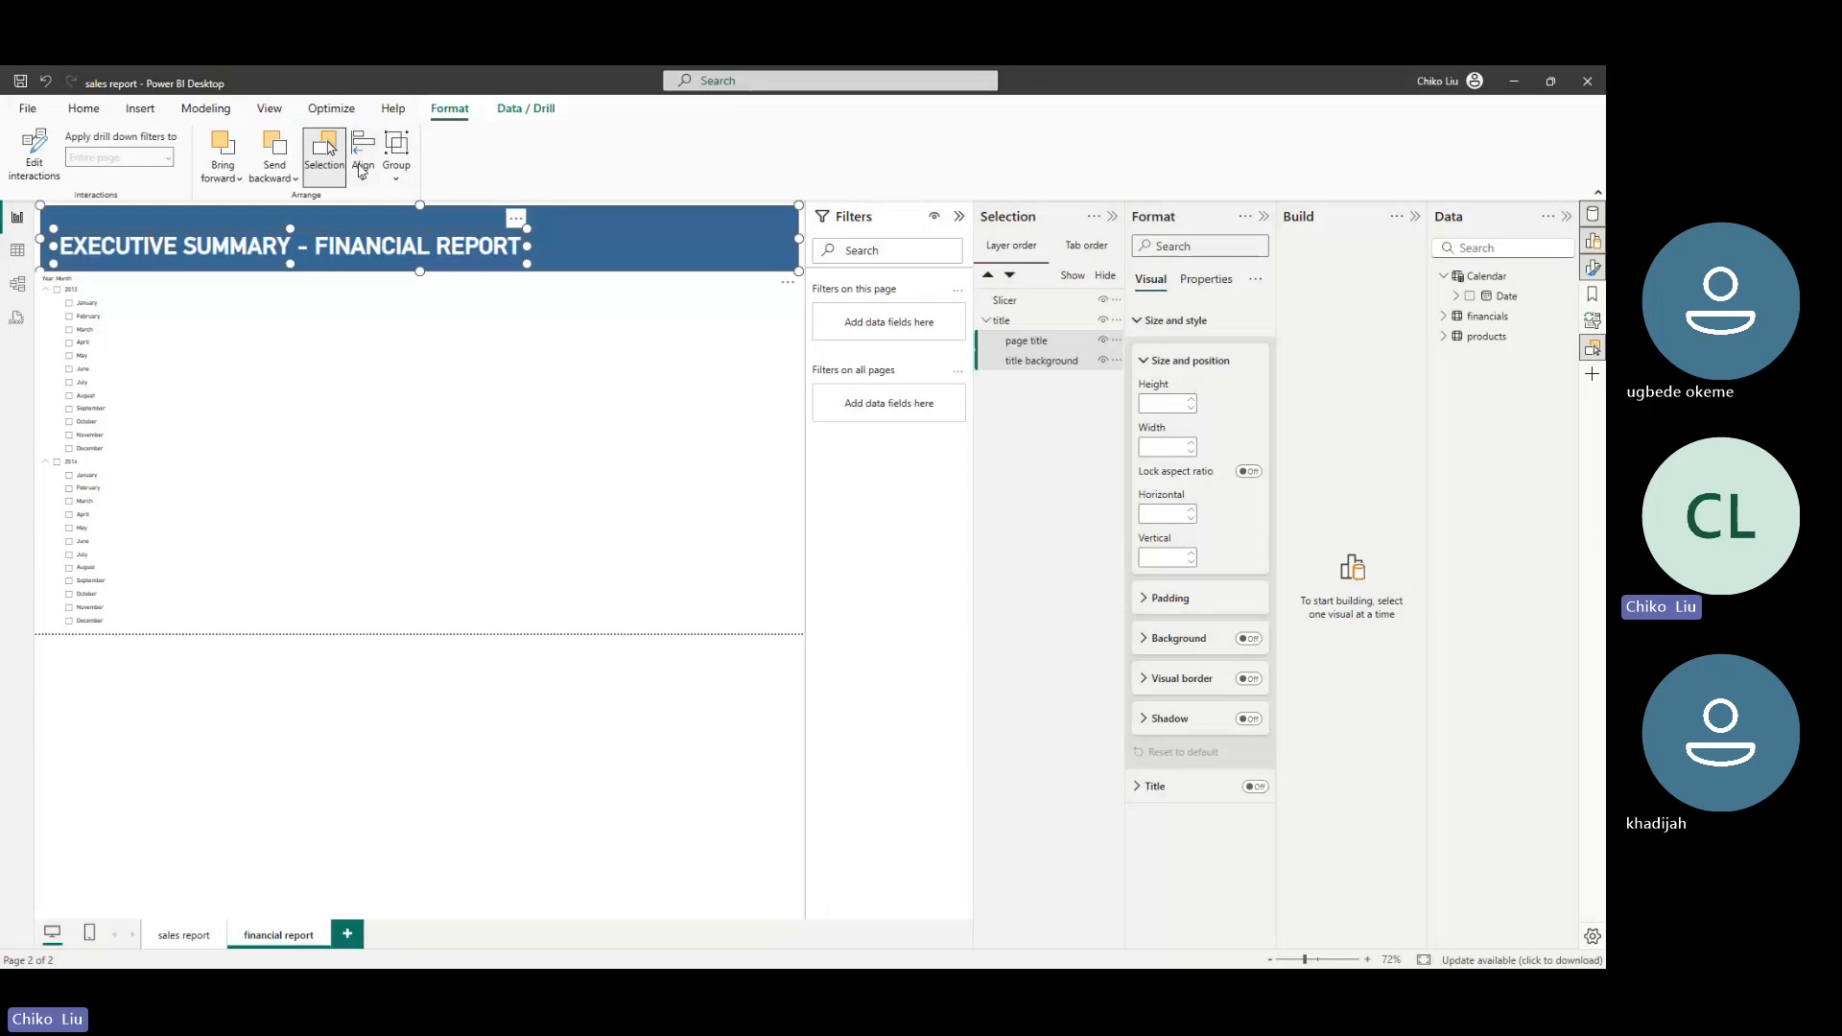
click(362, 169)
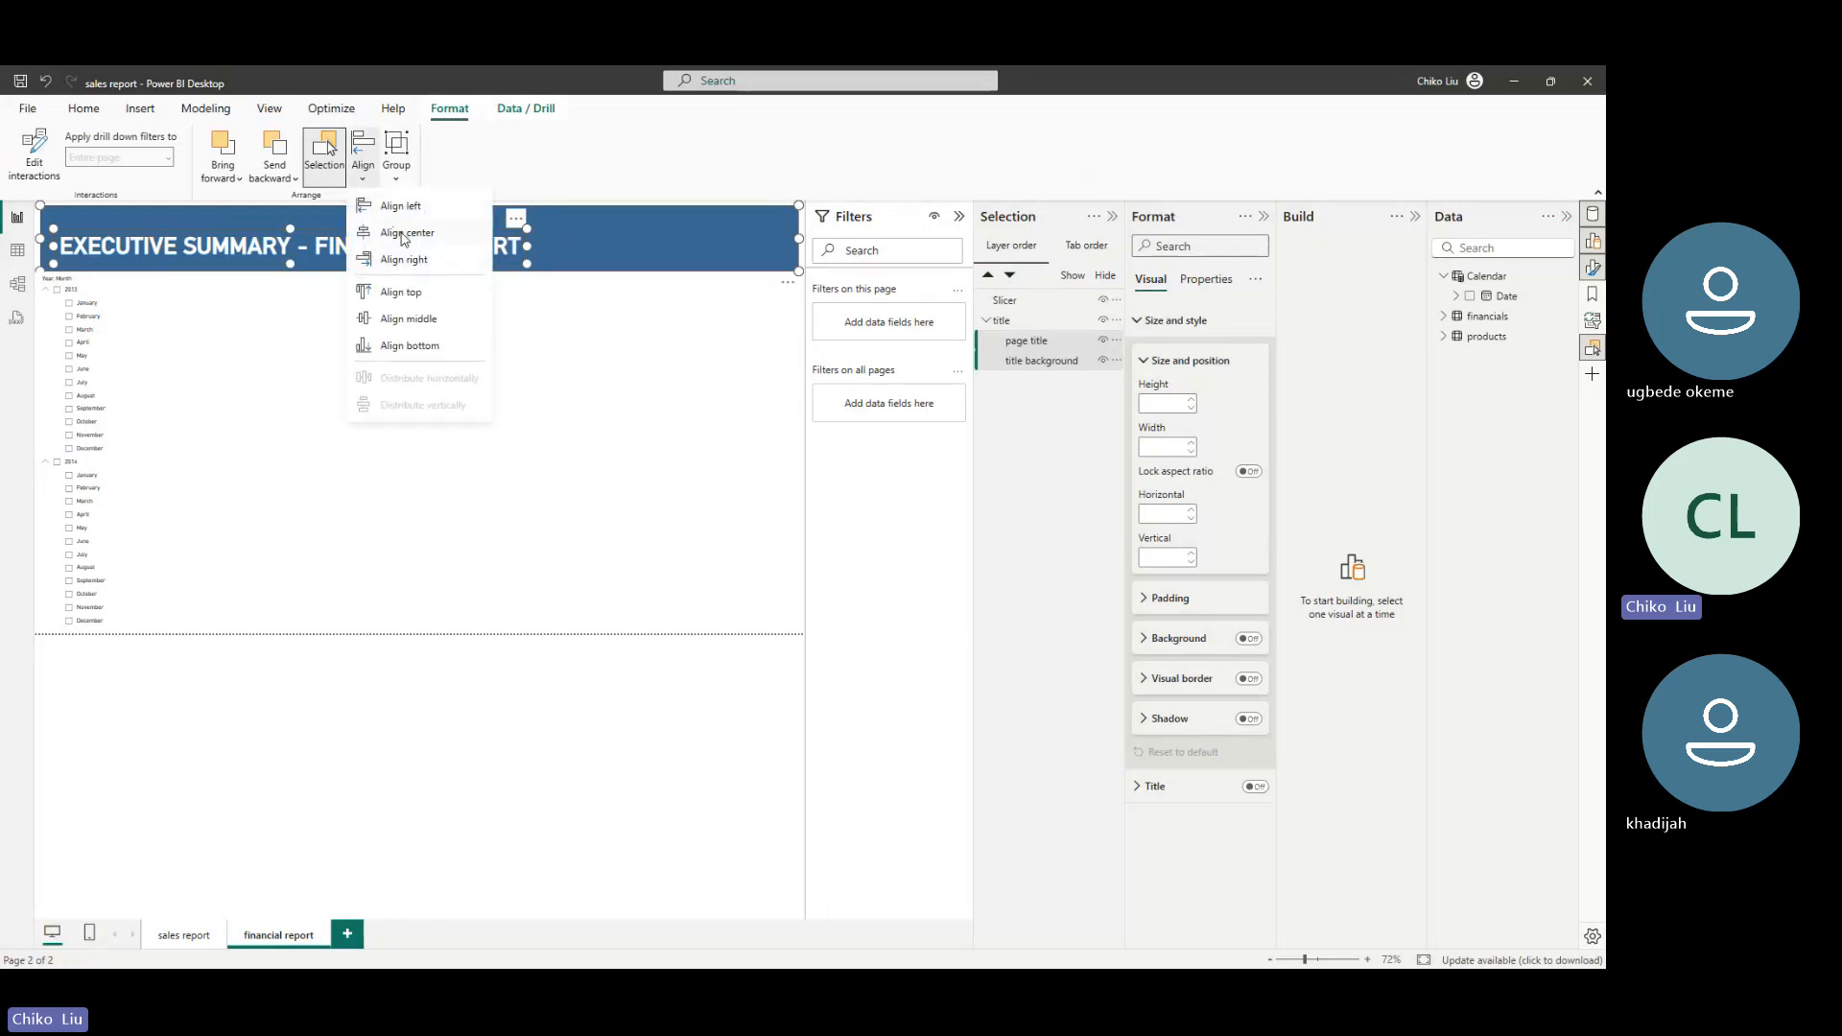
click(416, 329)
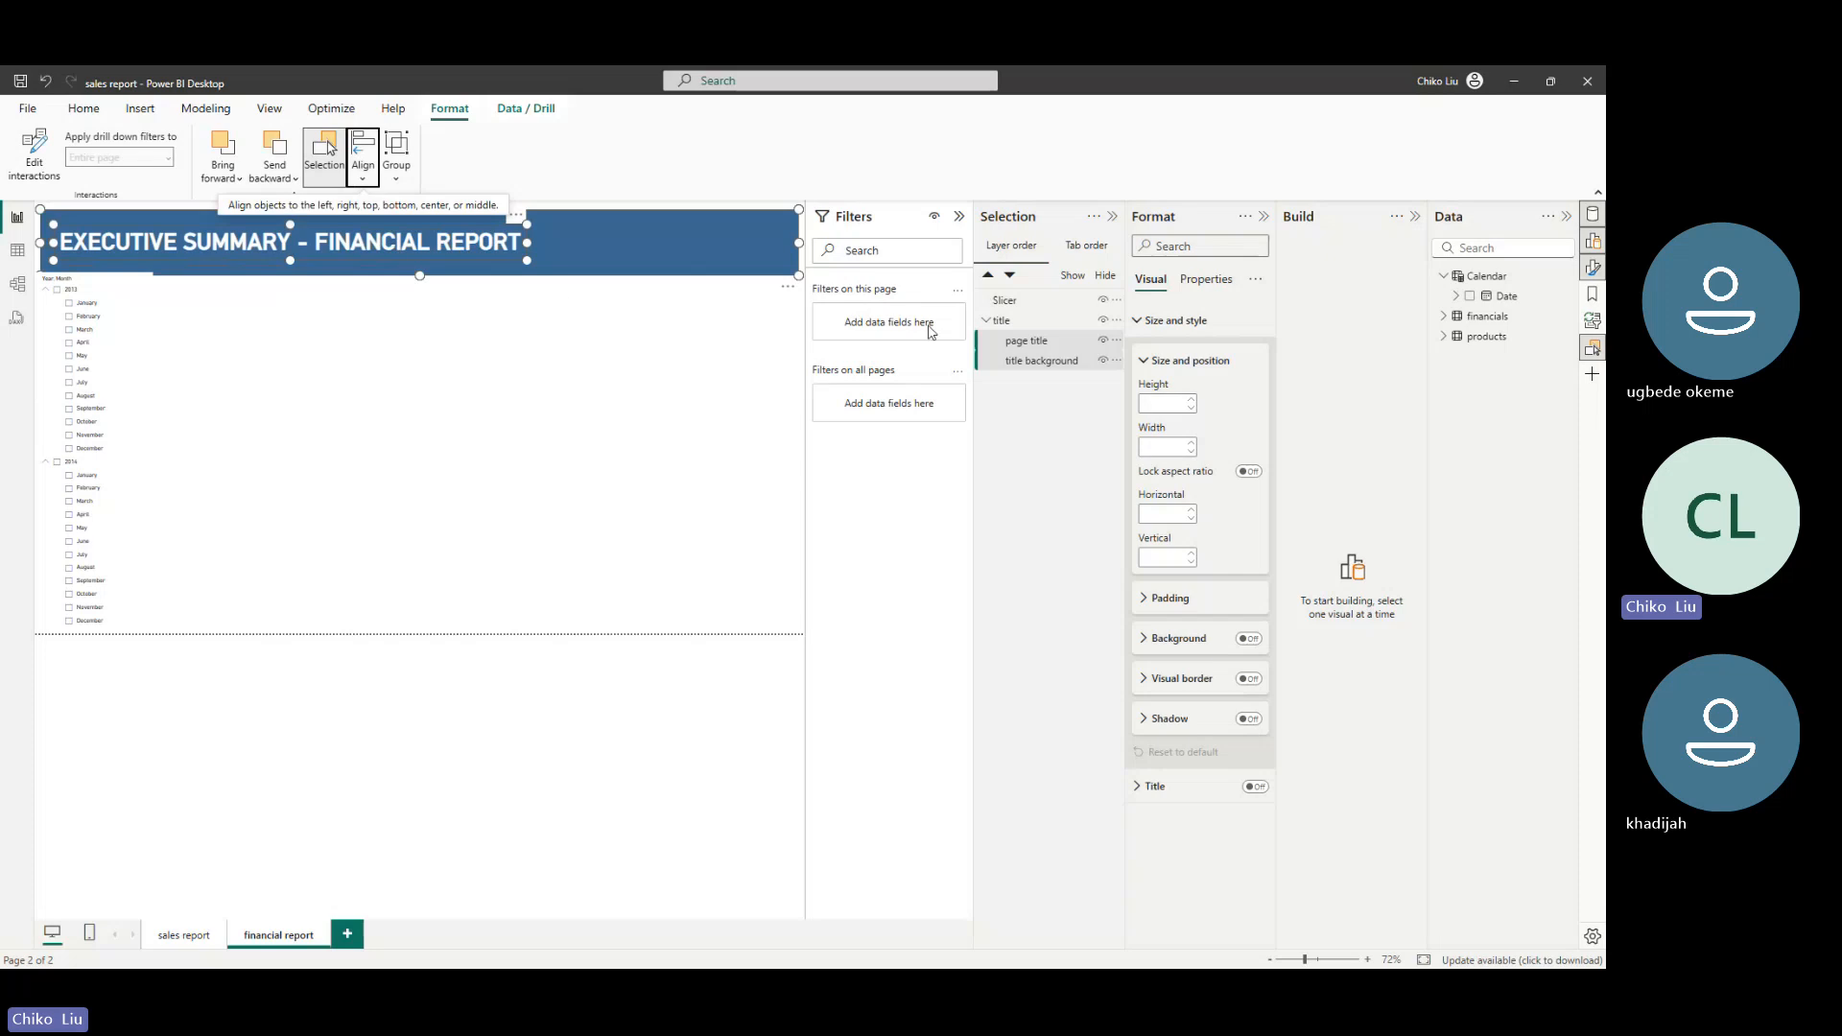
click(1004, 320)
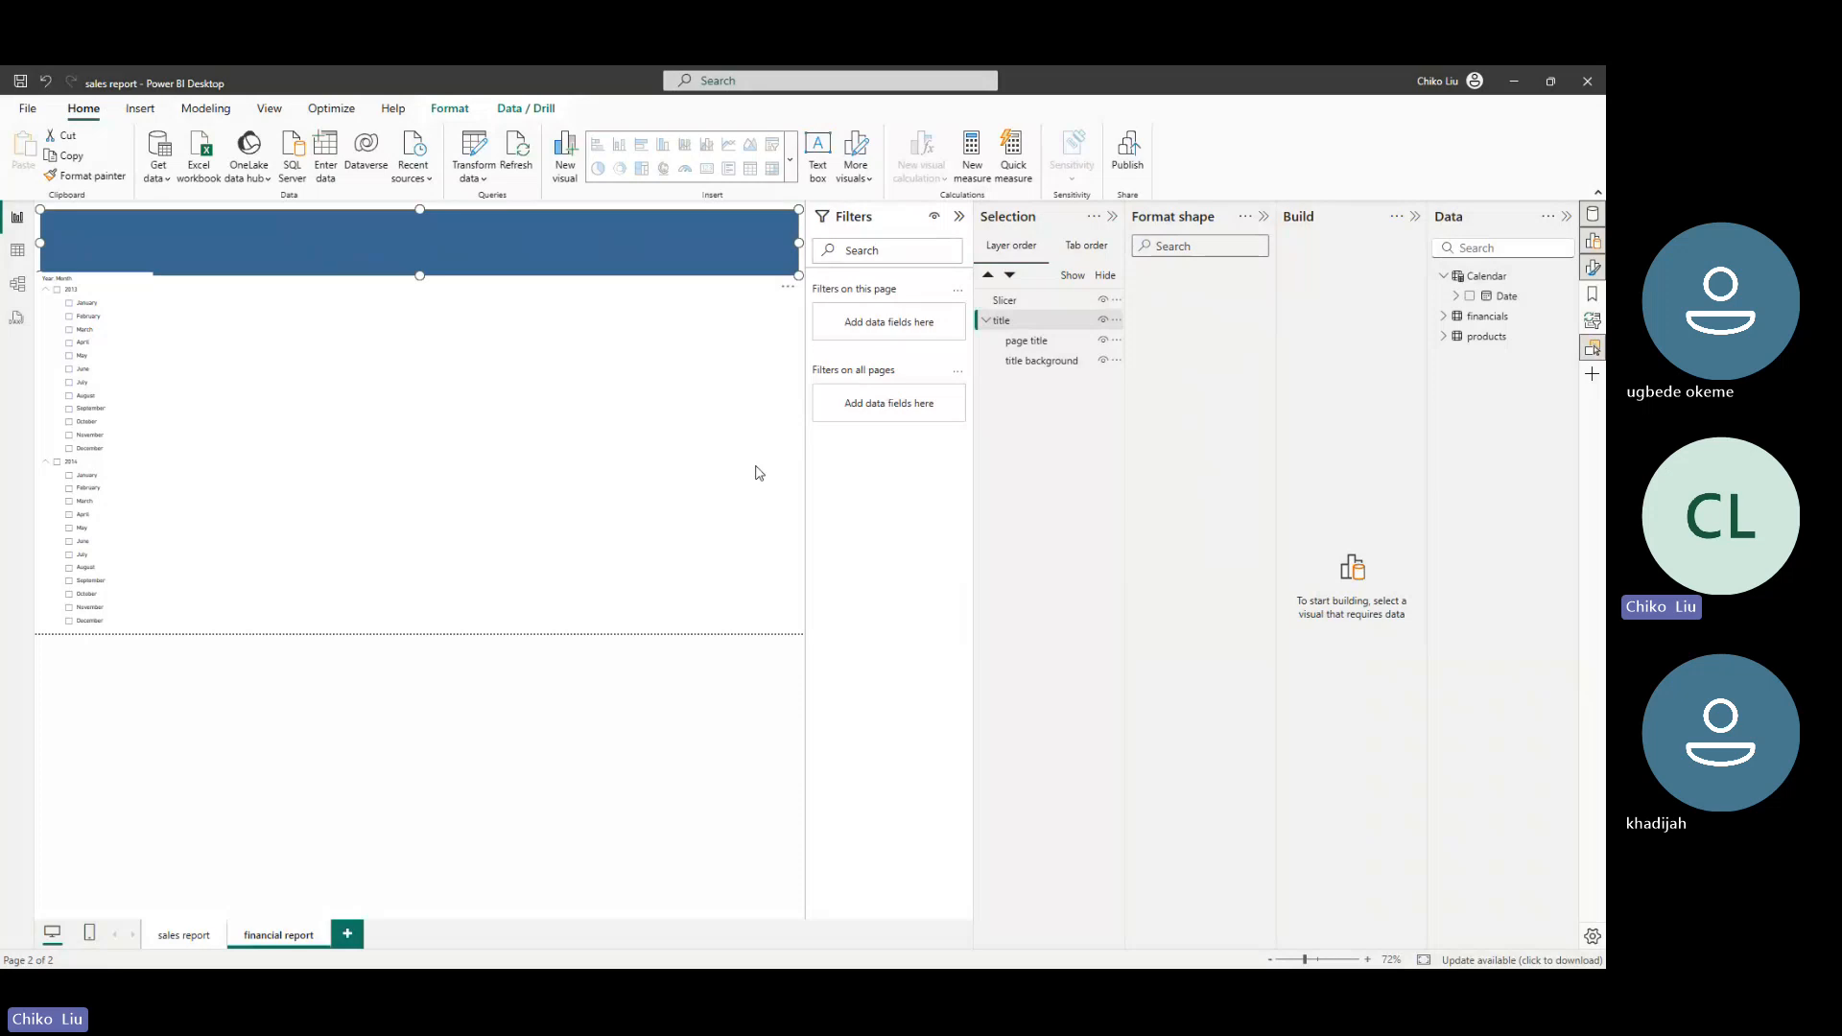
Nudge the title background vertically, align it with the page title using Align middle, and select the whole title group
key(Up)
key(Up)
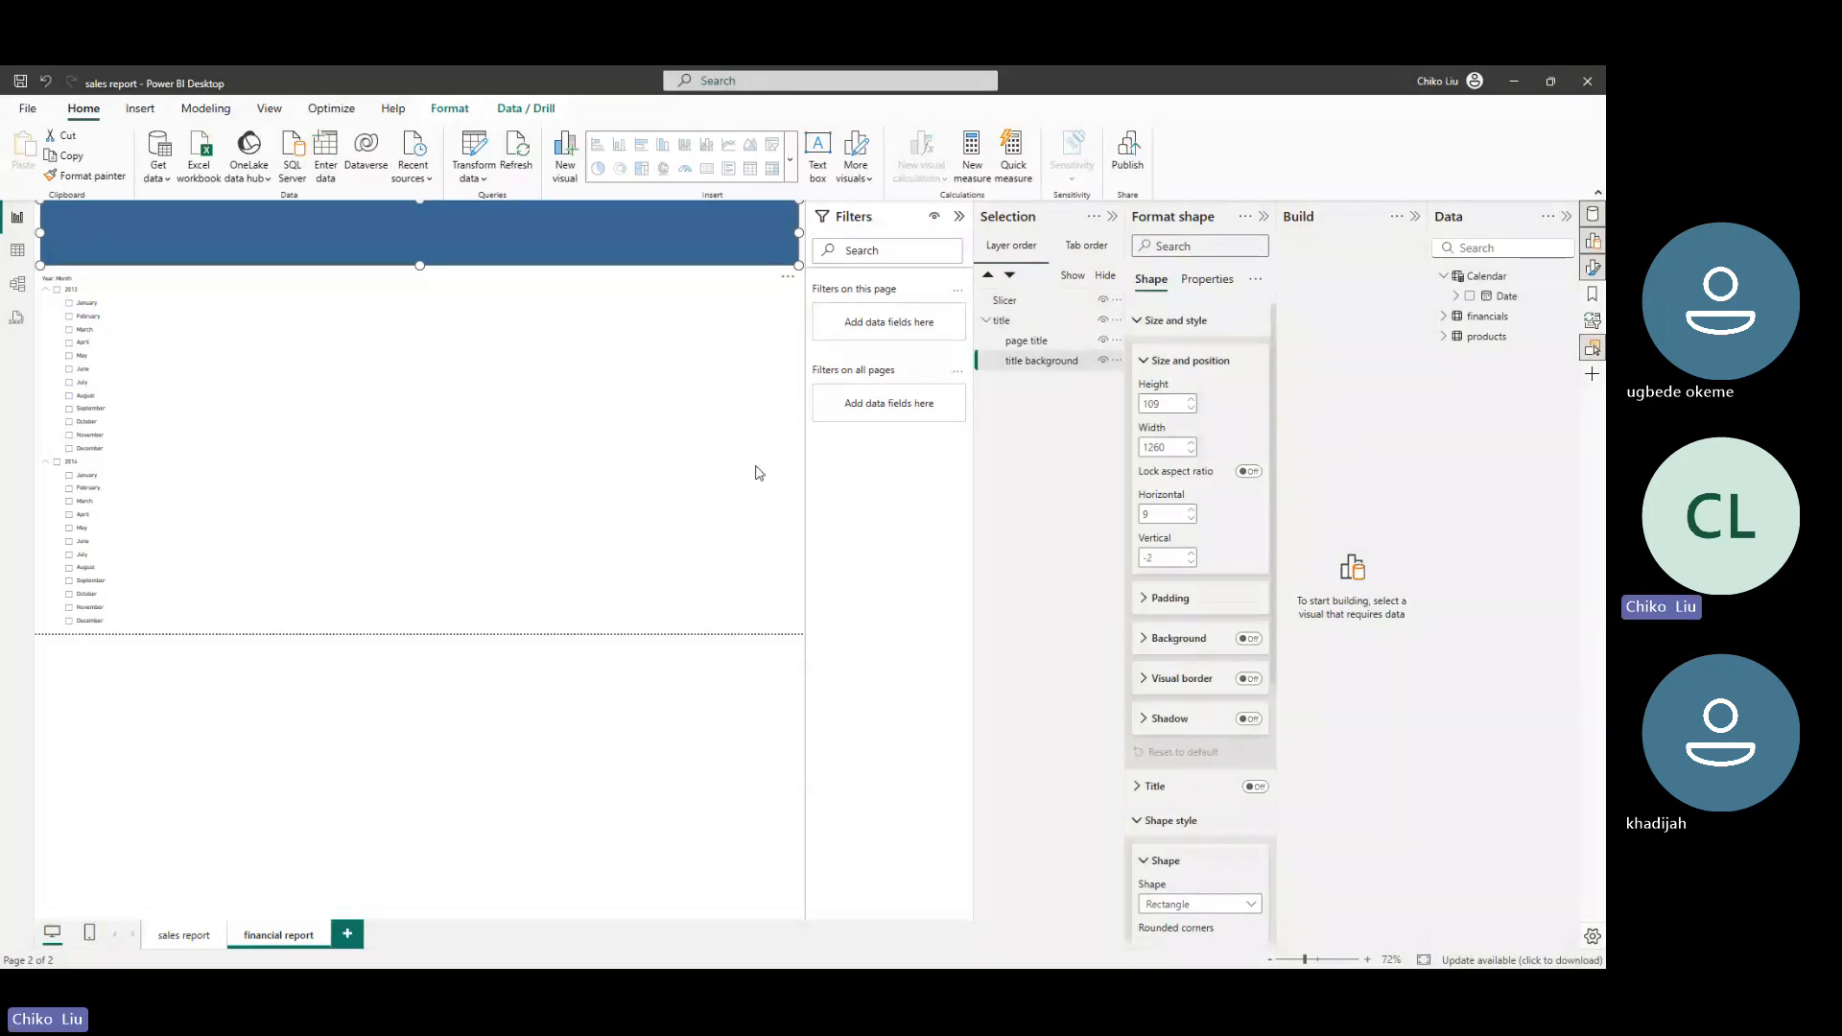
key(Down)
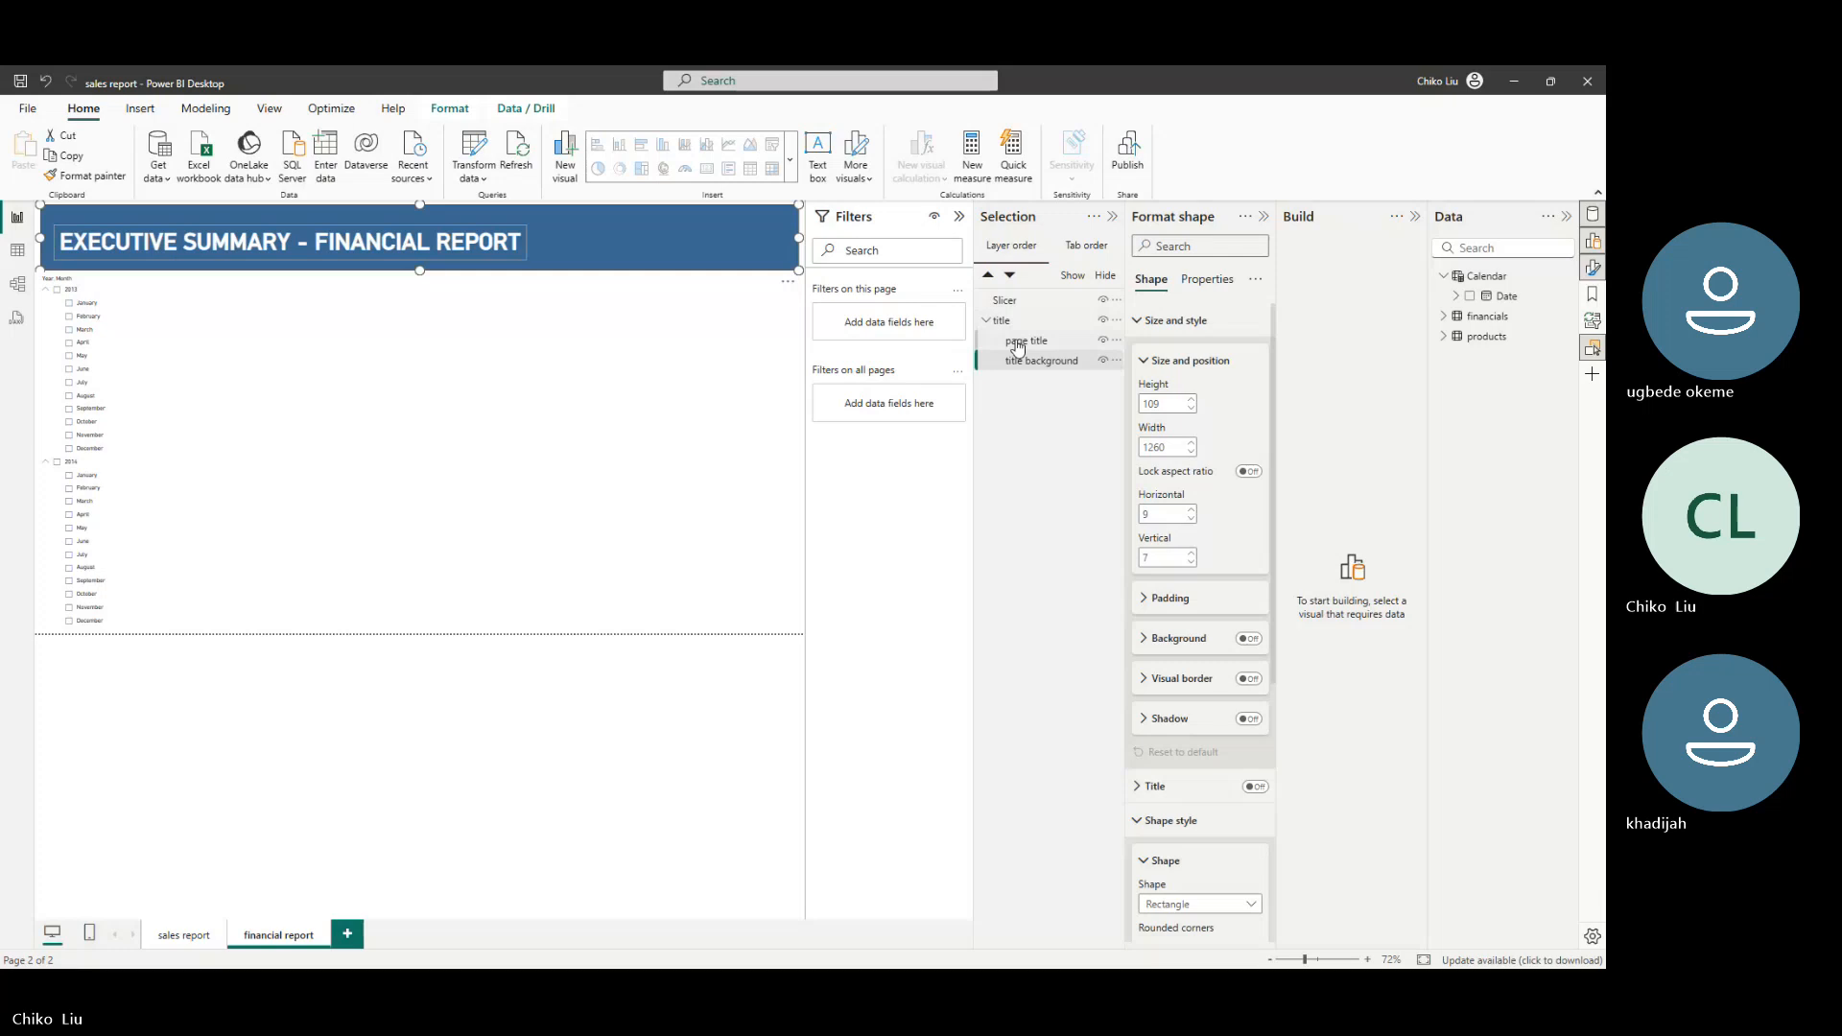
click(1022, 341)
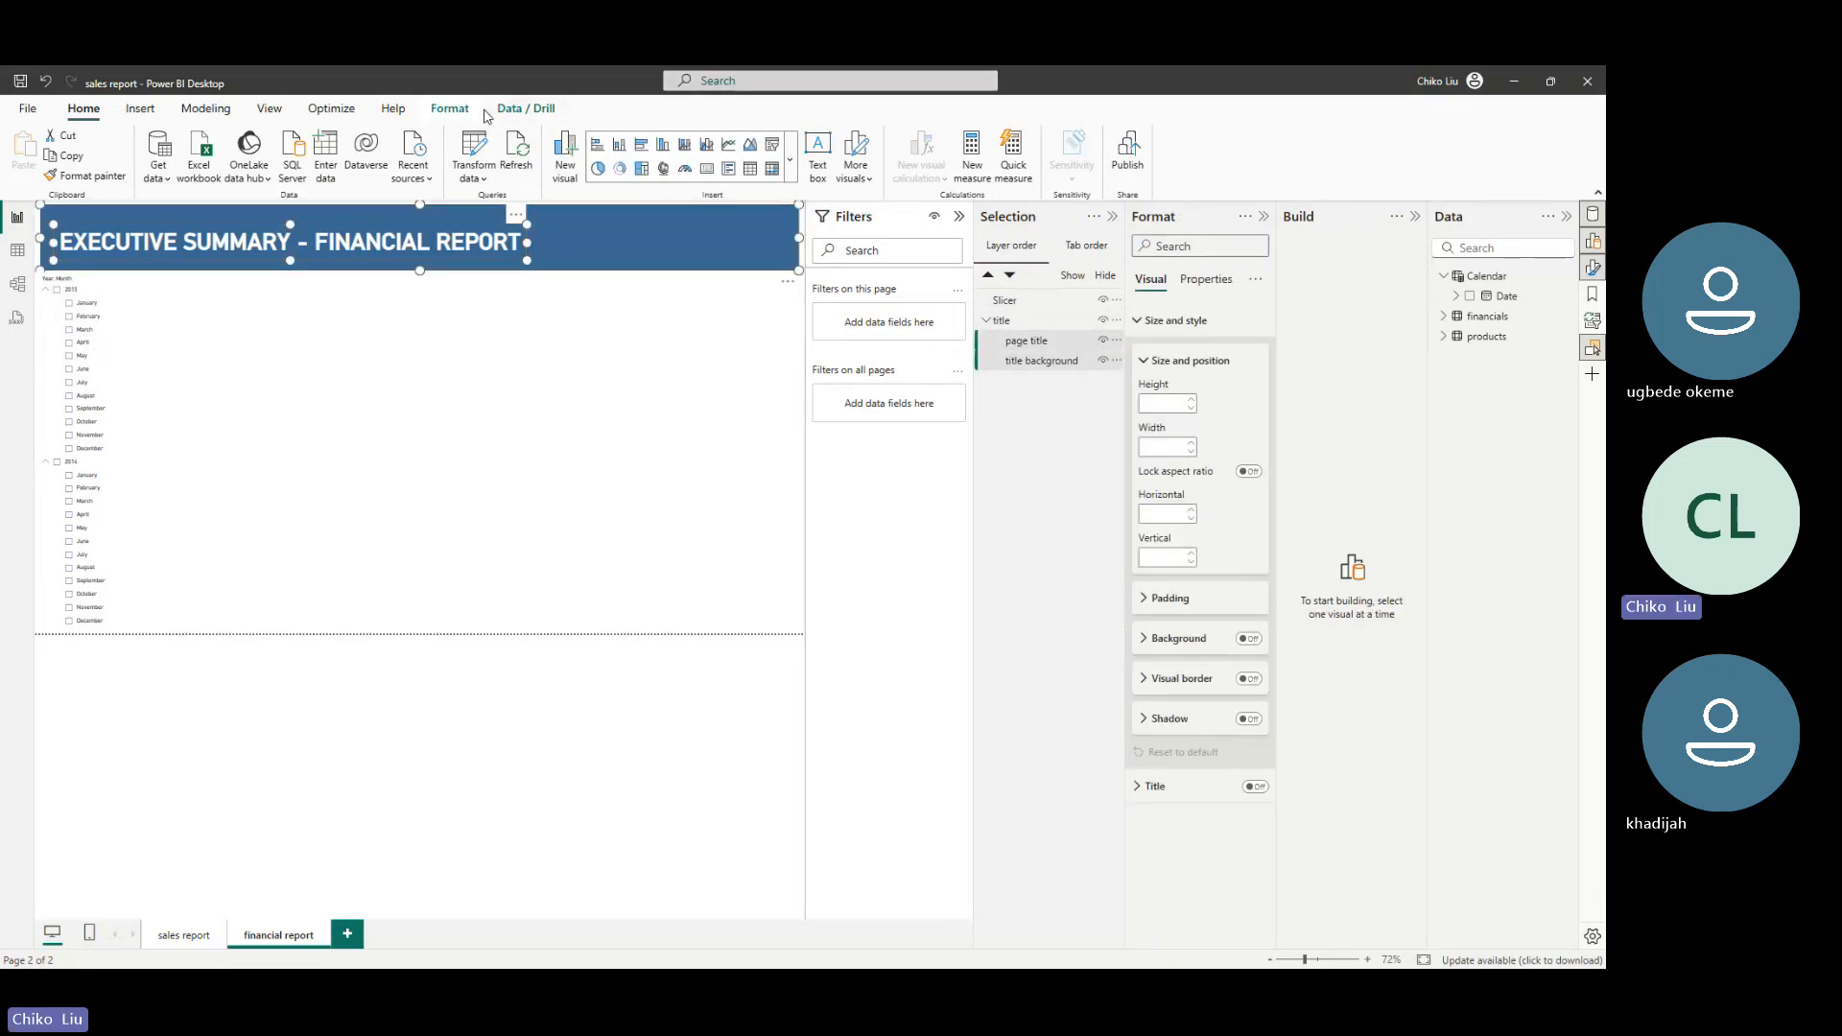
click(449, 110)
click(363, 154)
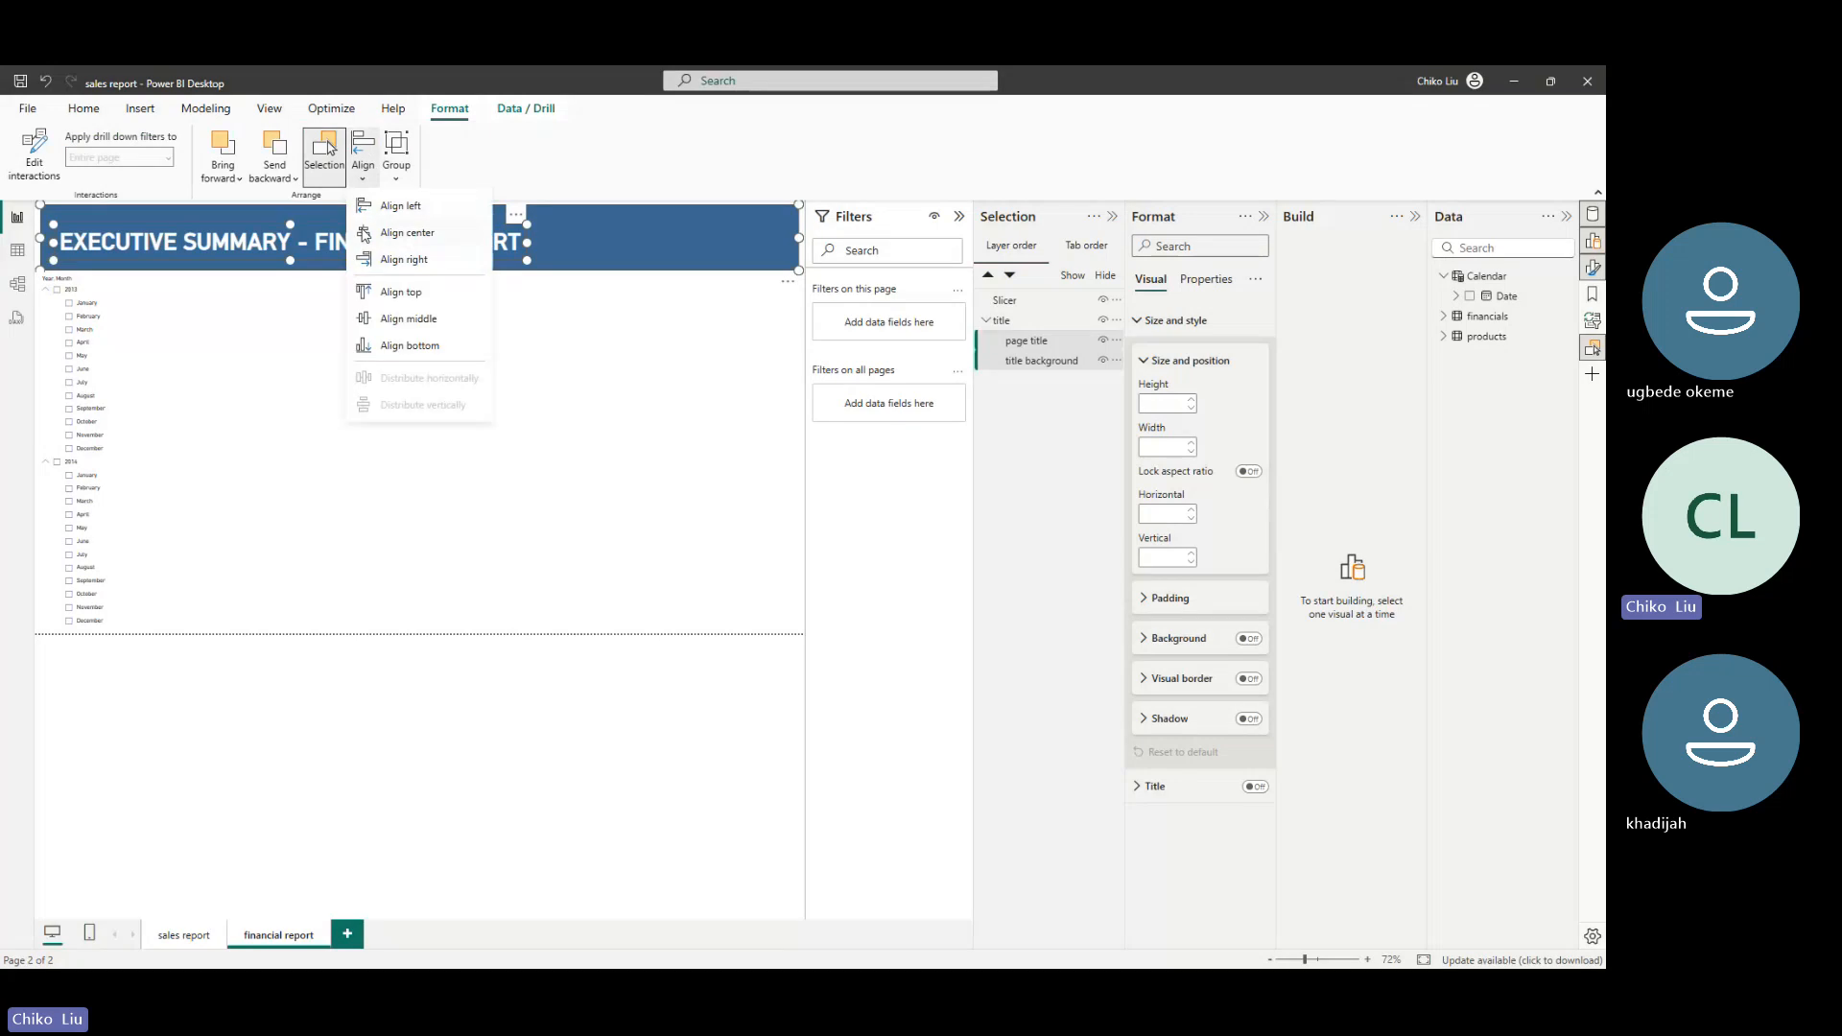
click(396, 322)
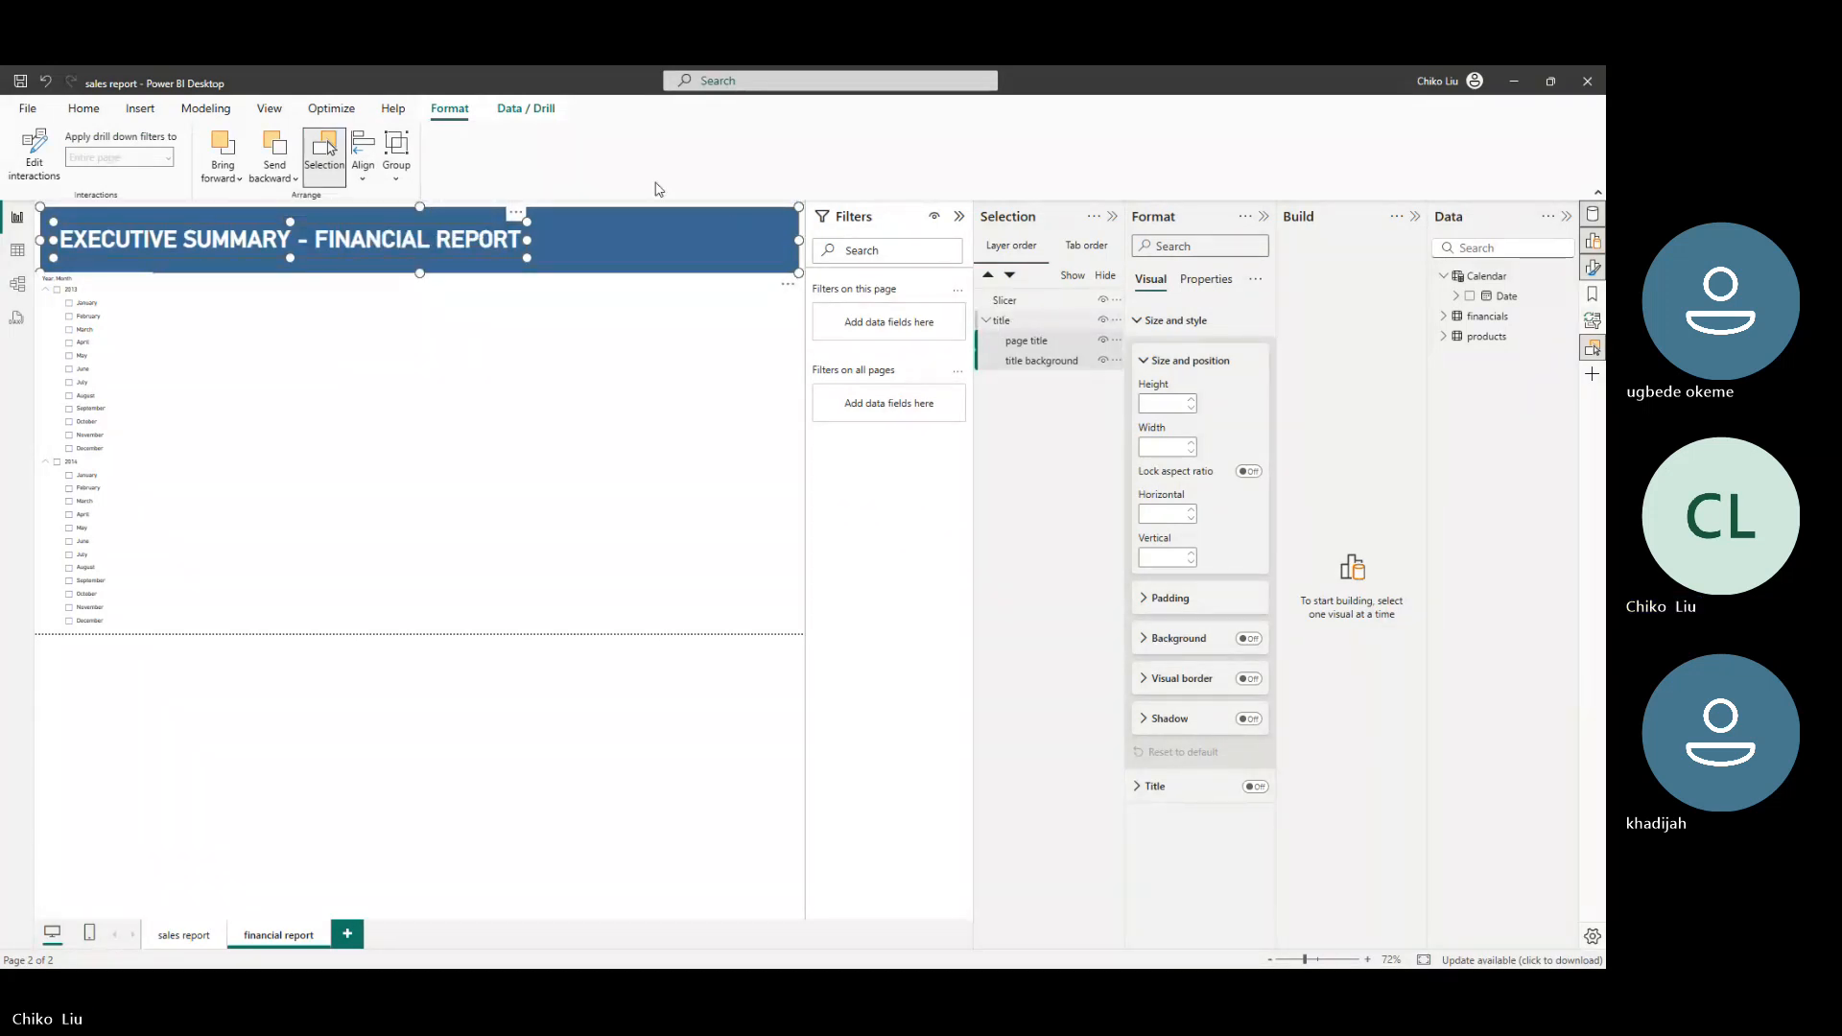
click(988, 322)
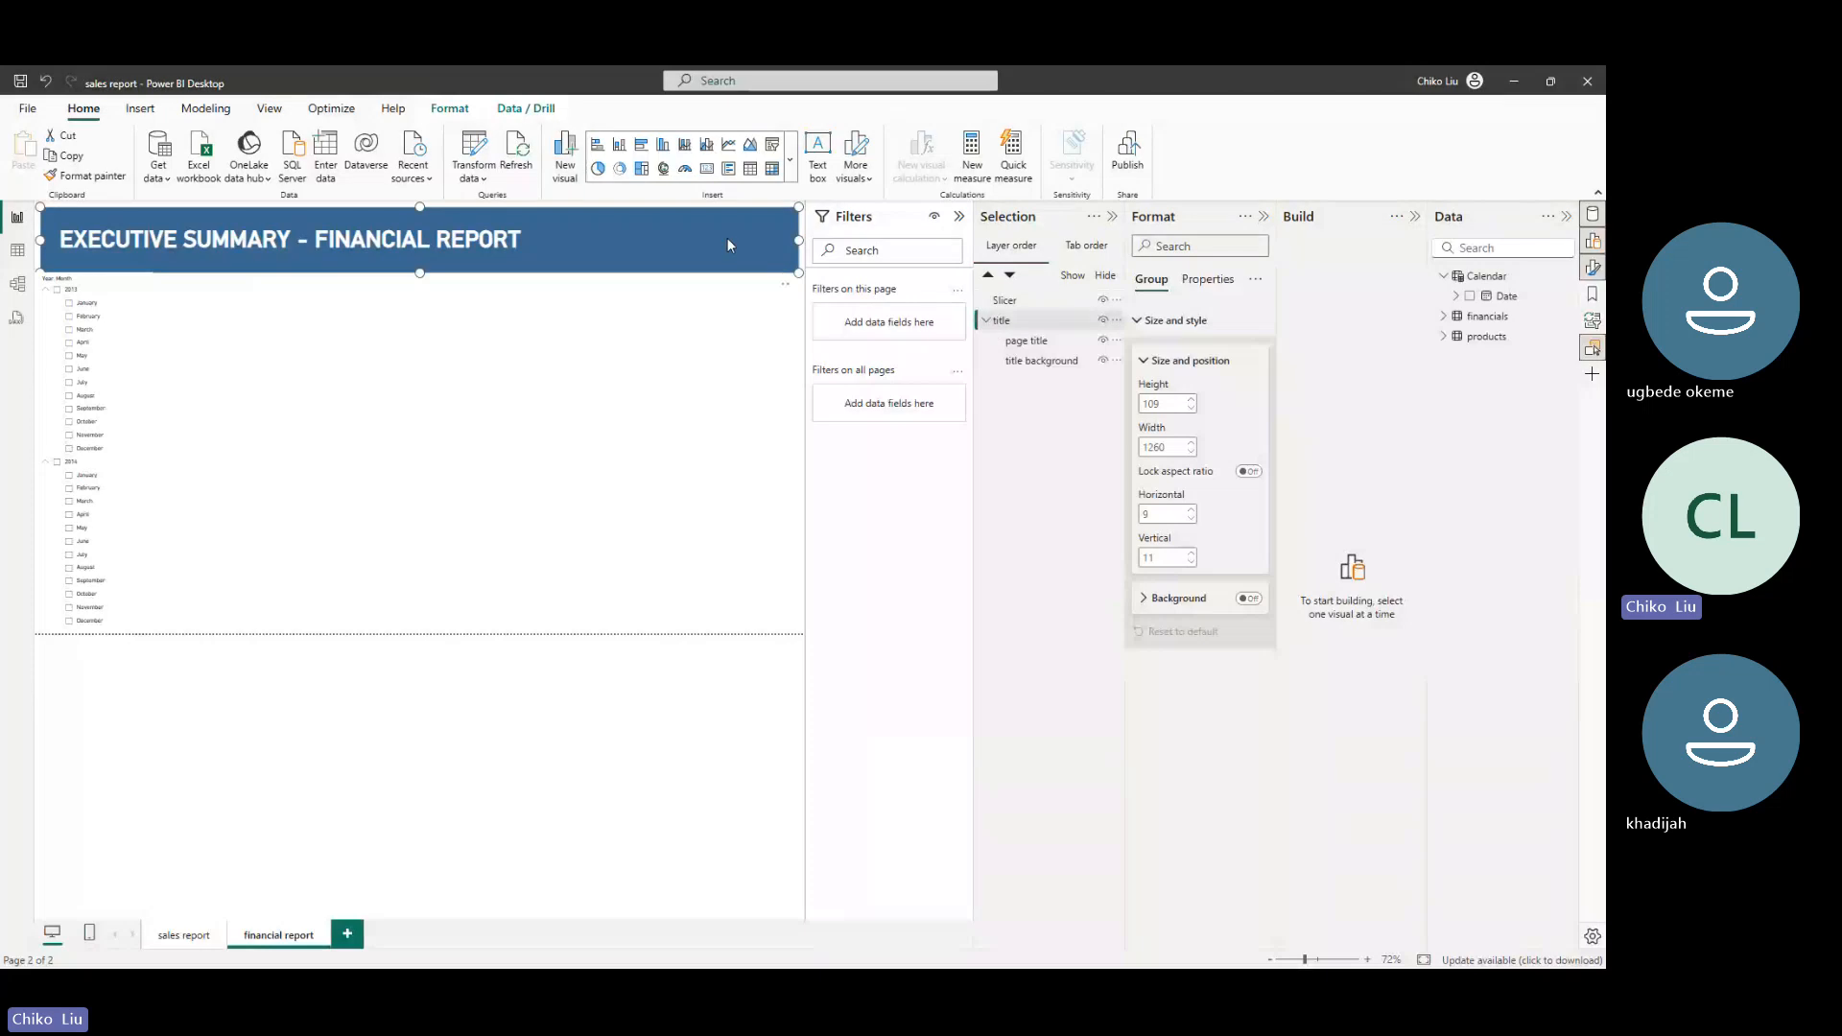
Collapse the title group in the layer order and clear the selection on the page
click(986, 321)
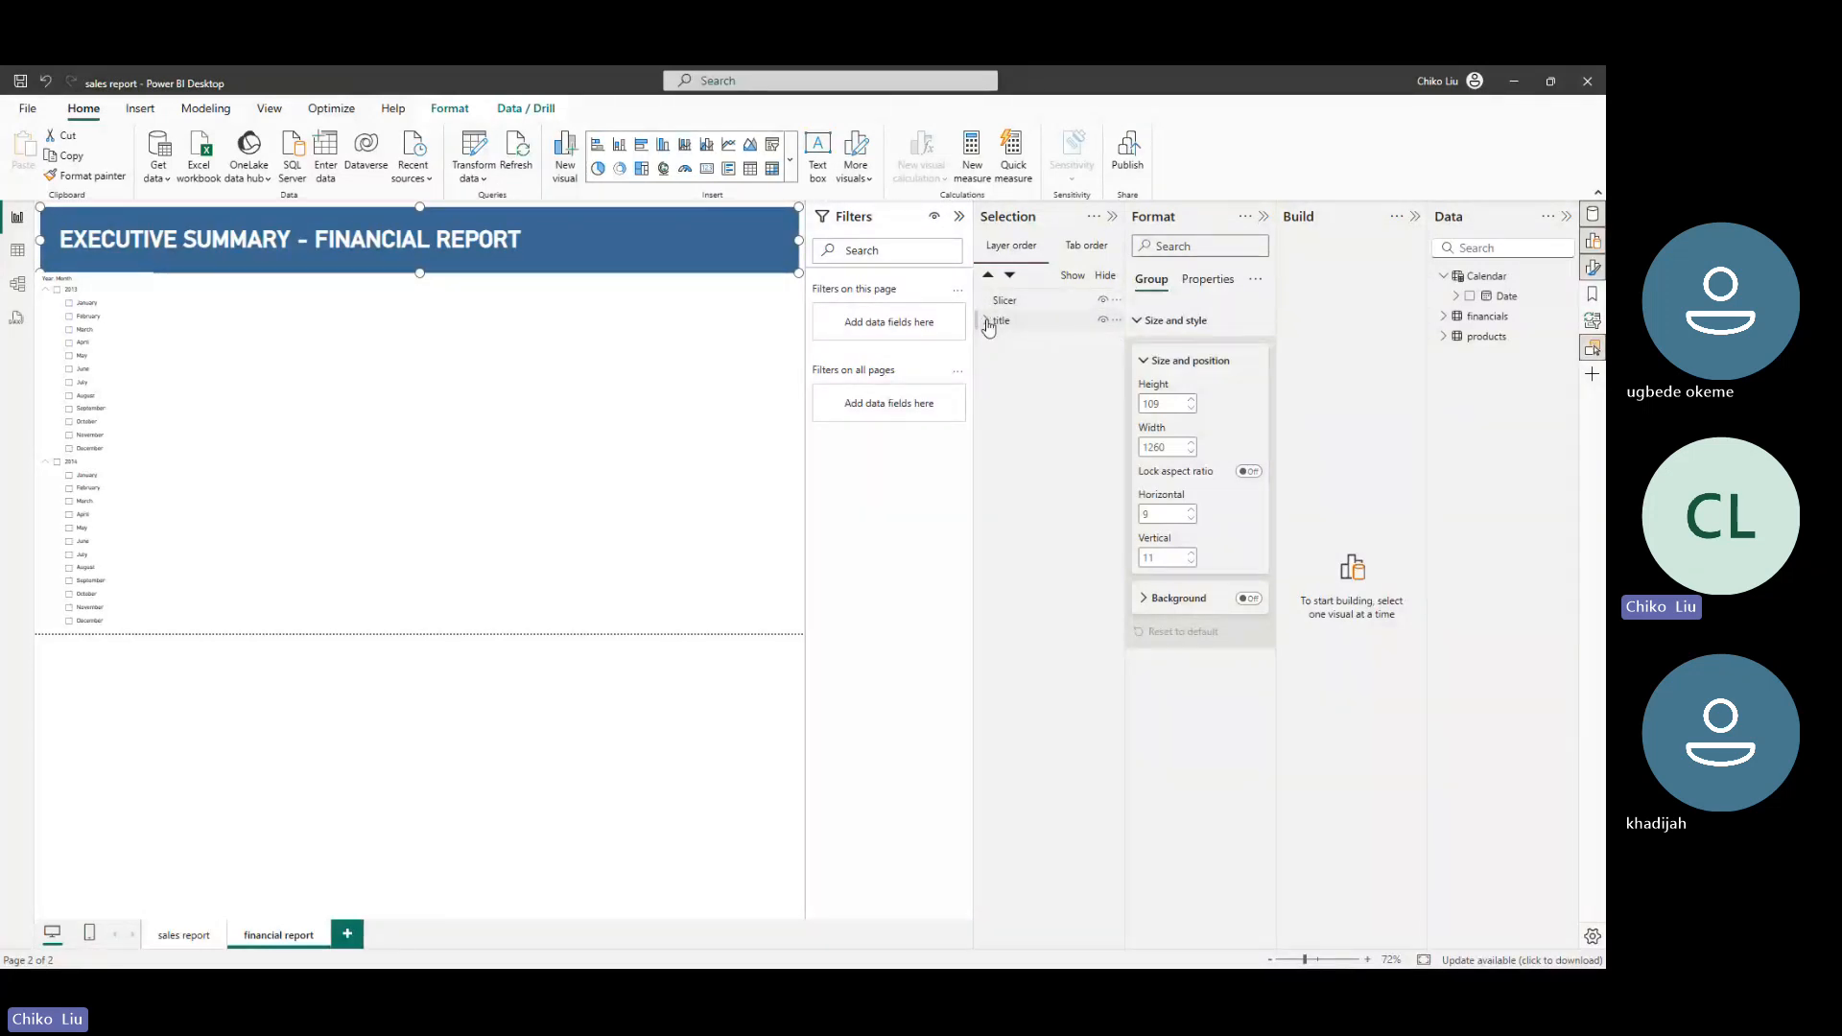
click(986, 321)
click(986, 321)
click(986, 321)
click(986, 322)
click(1022, 484)
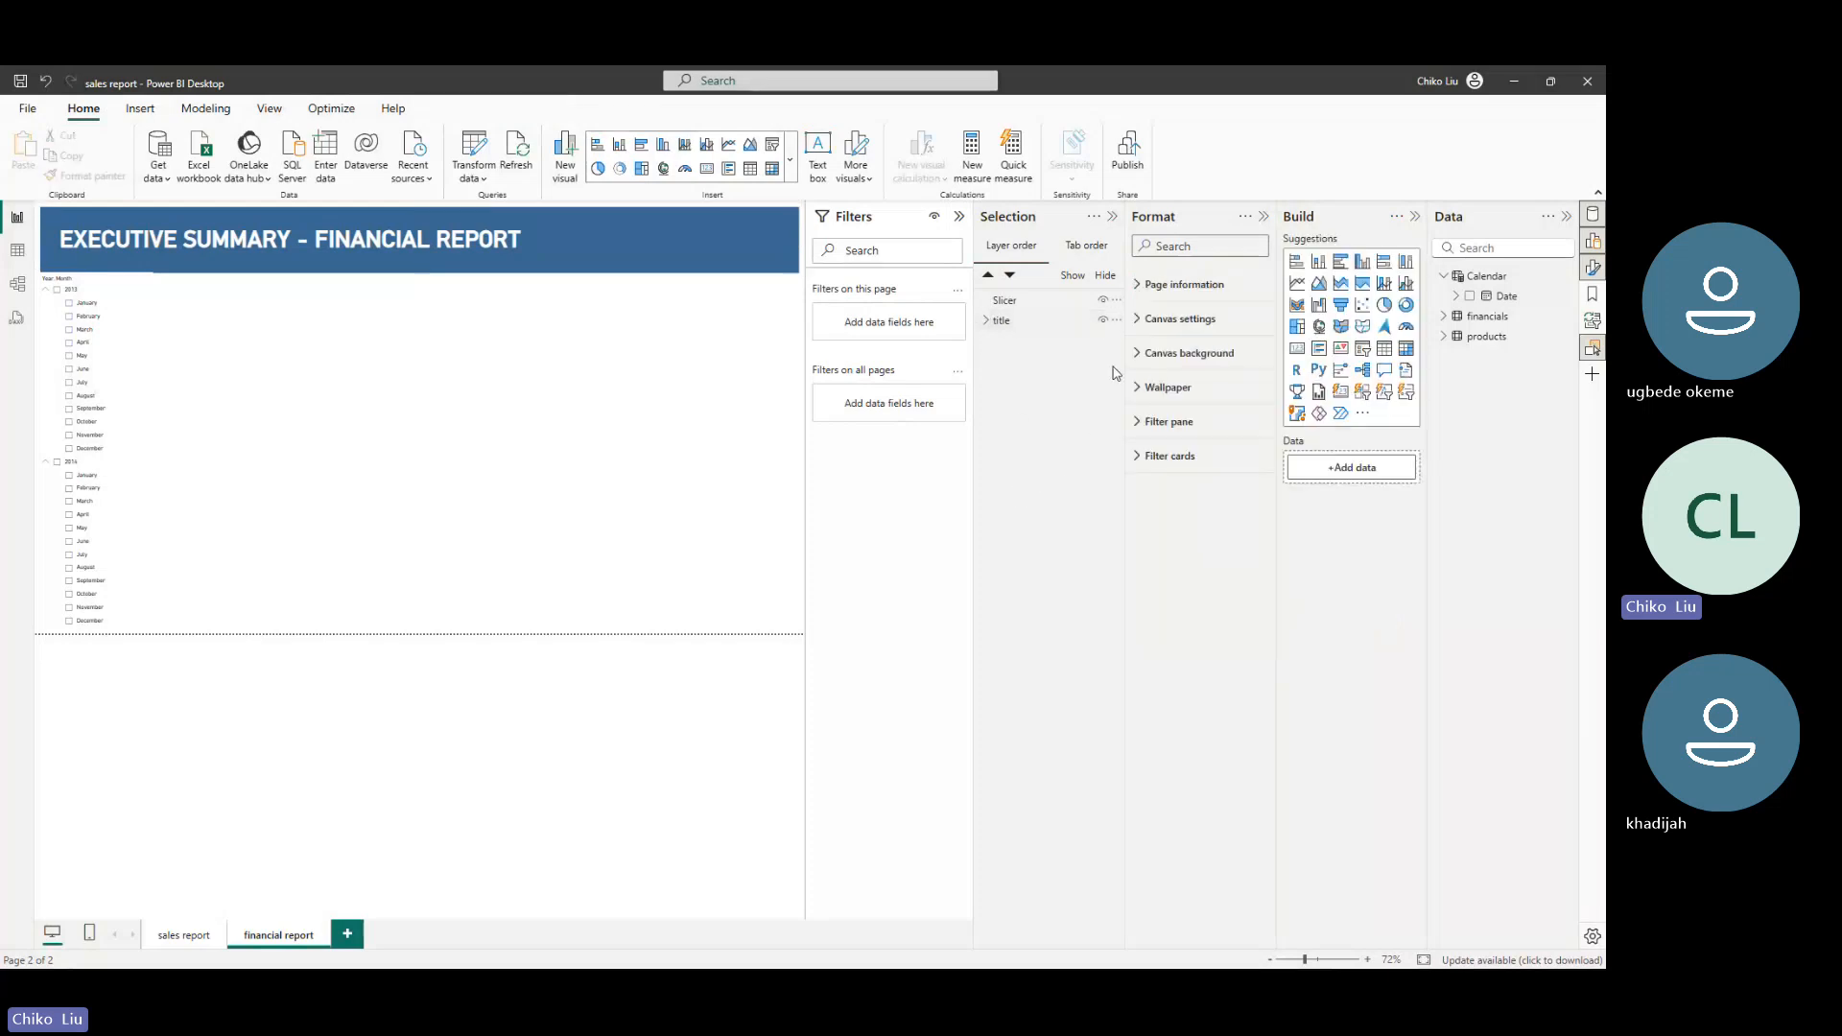
Set the vertical position of the title group to 9
click(1001, 321)
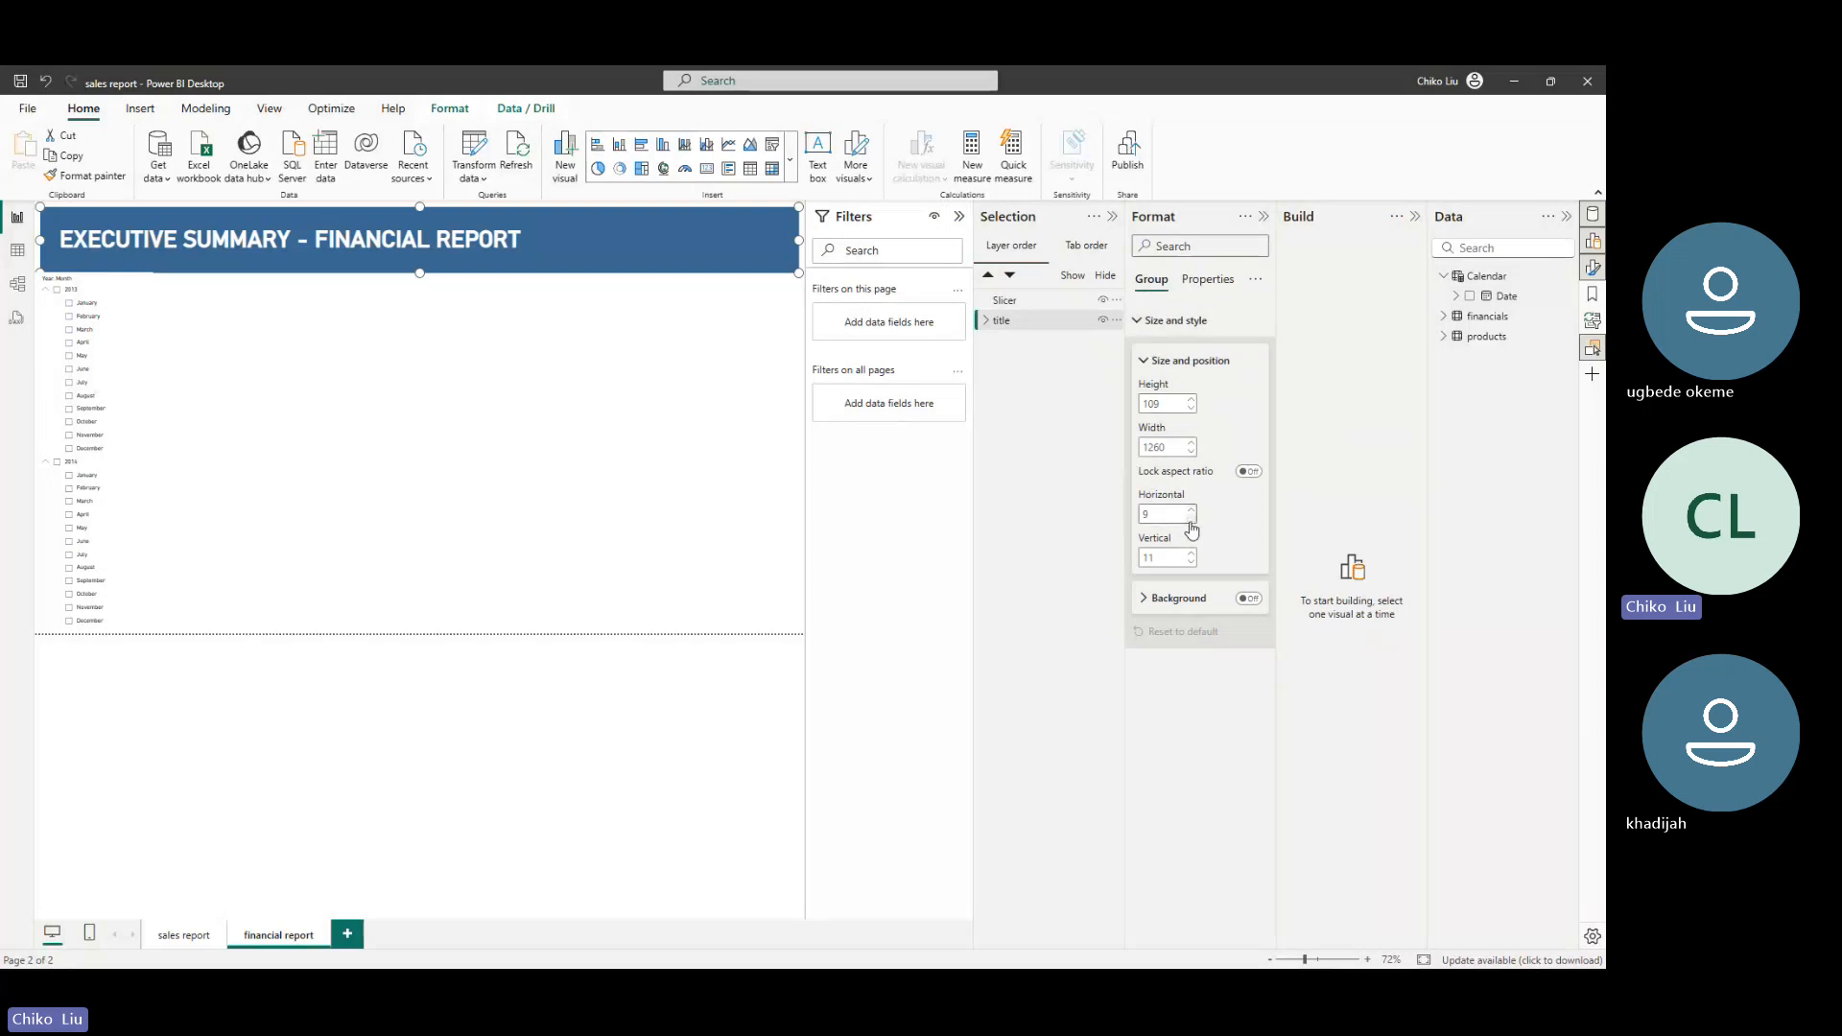
click(1190, 562)
click(1191, 562)
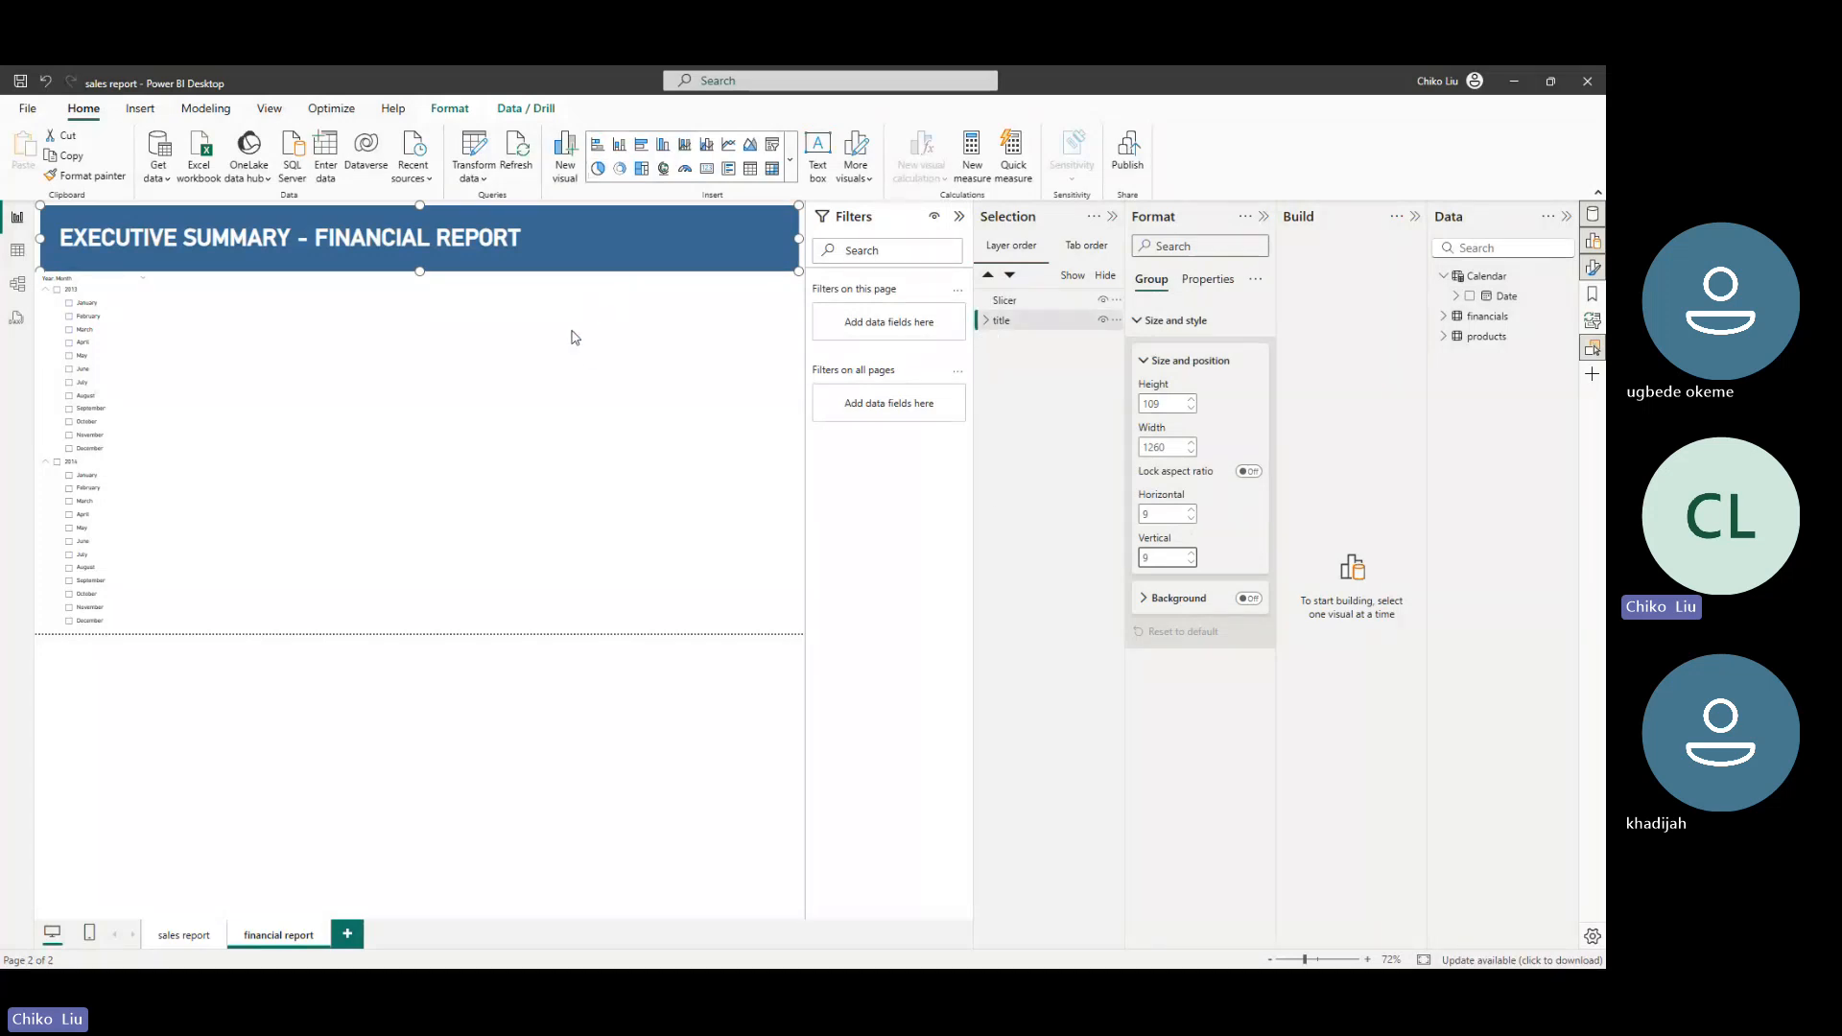
Narrow the year and month slicer to a width of about 152 and check the example report in the lab 3 PDF
click(141, 320)
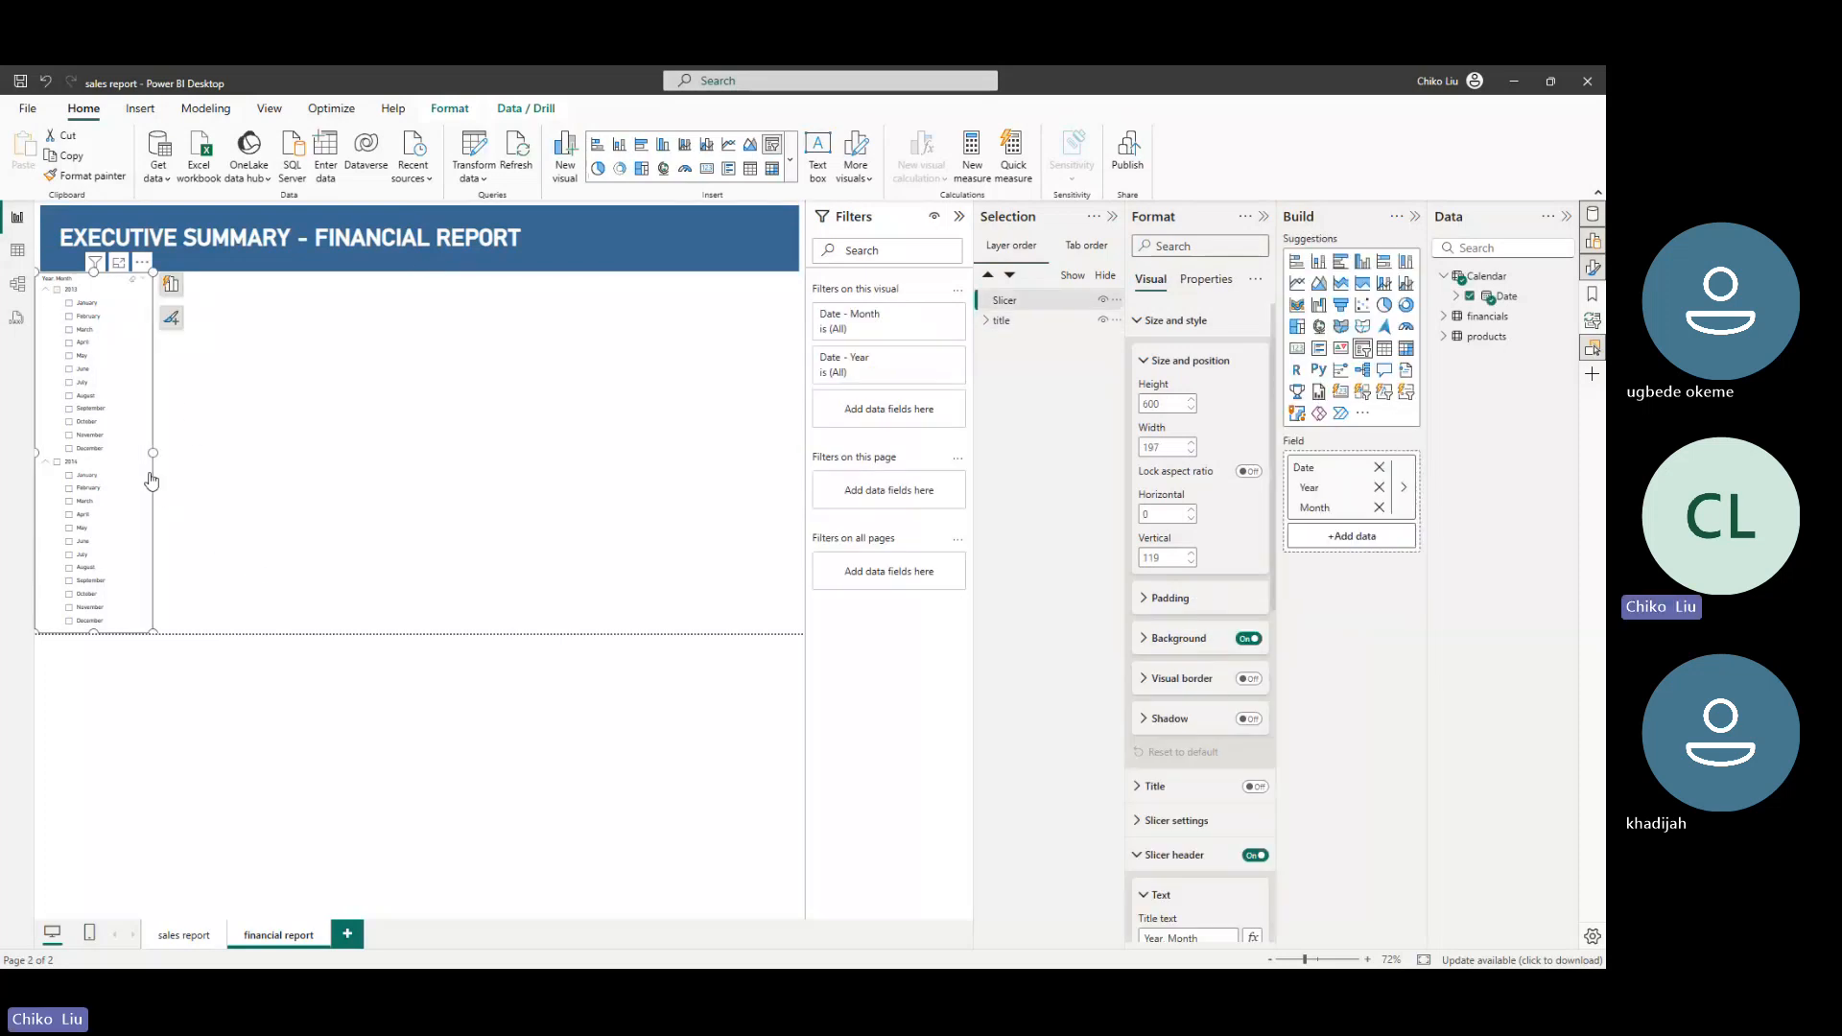
drag(153, 453, 129, 467)
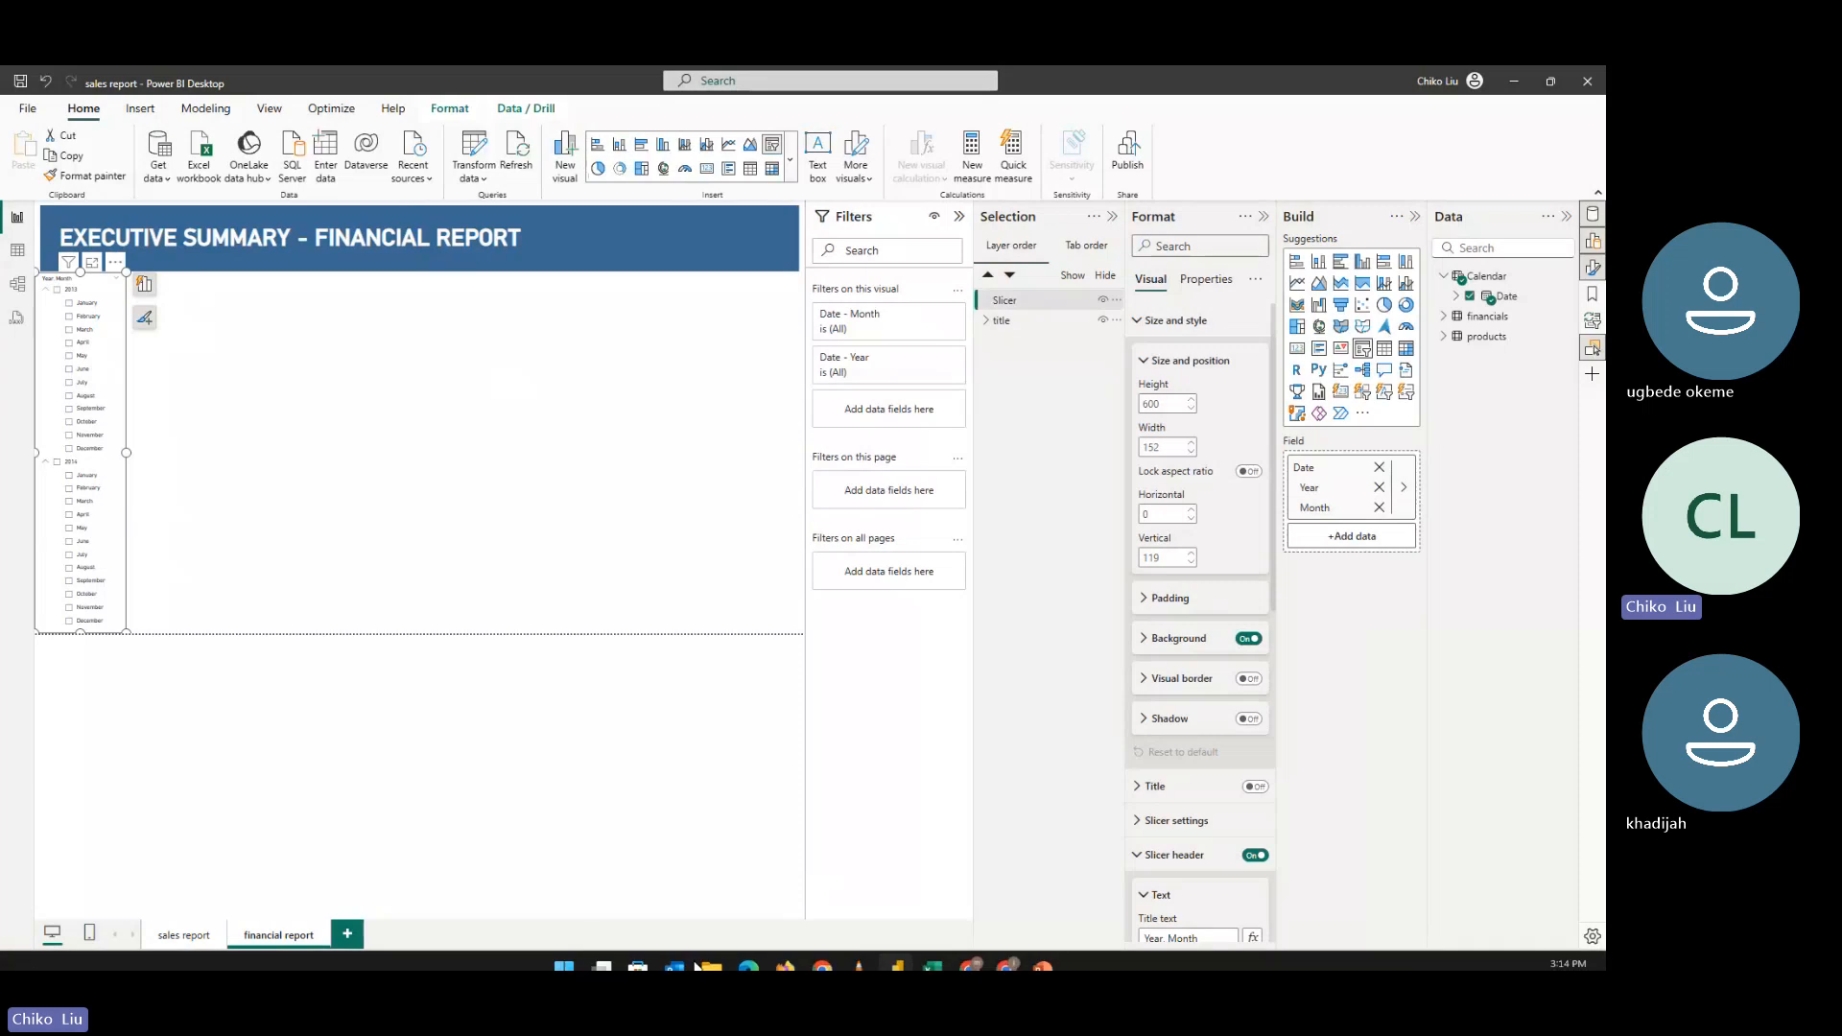
click(747, 951)
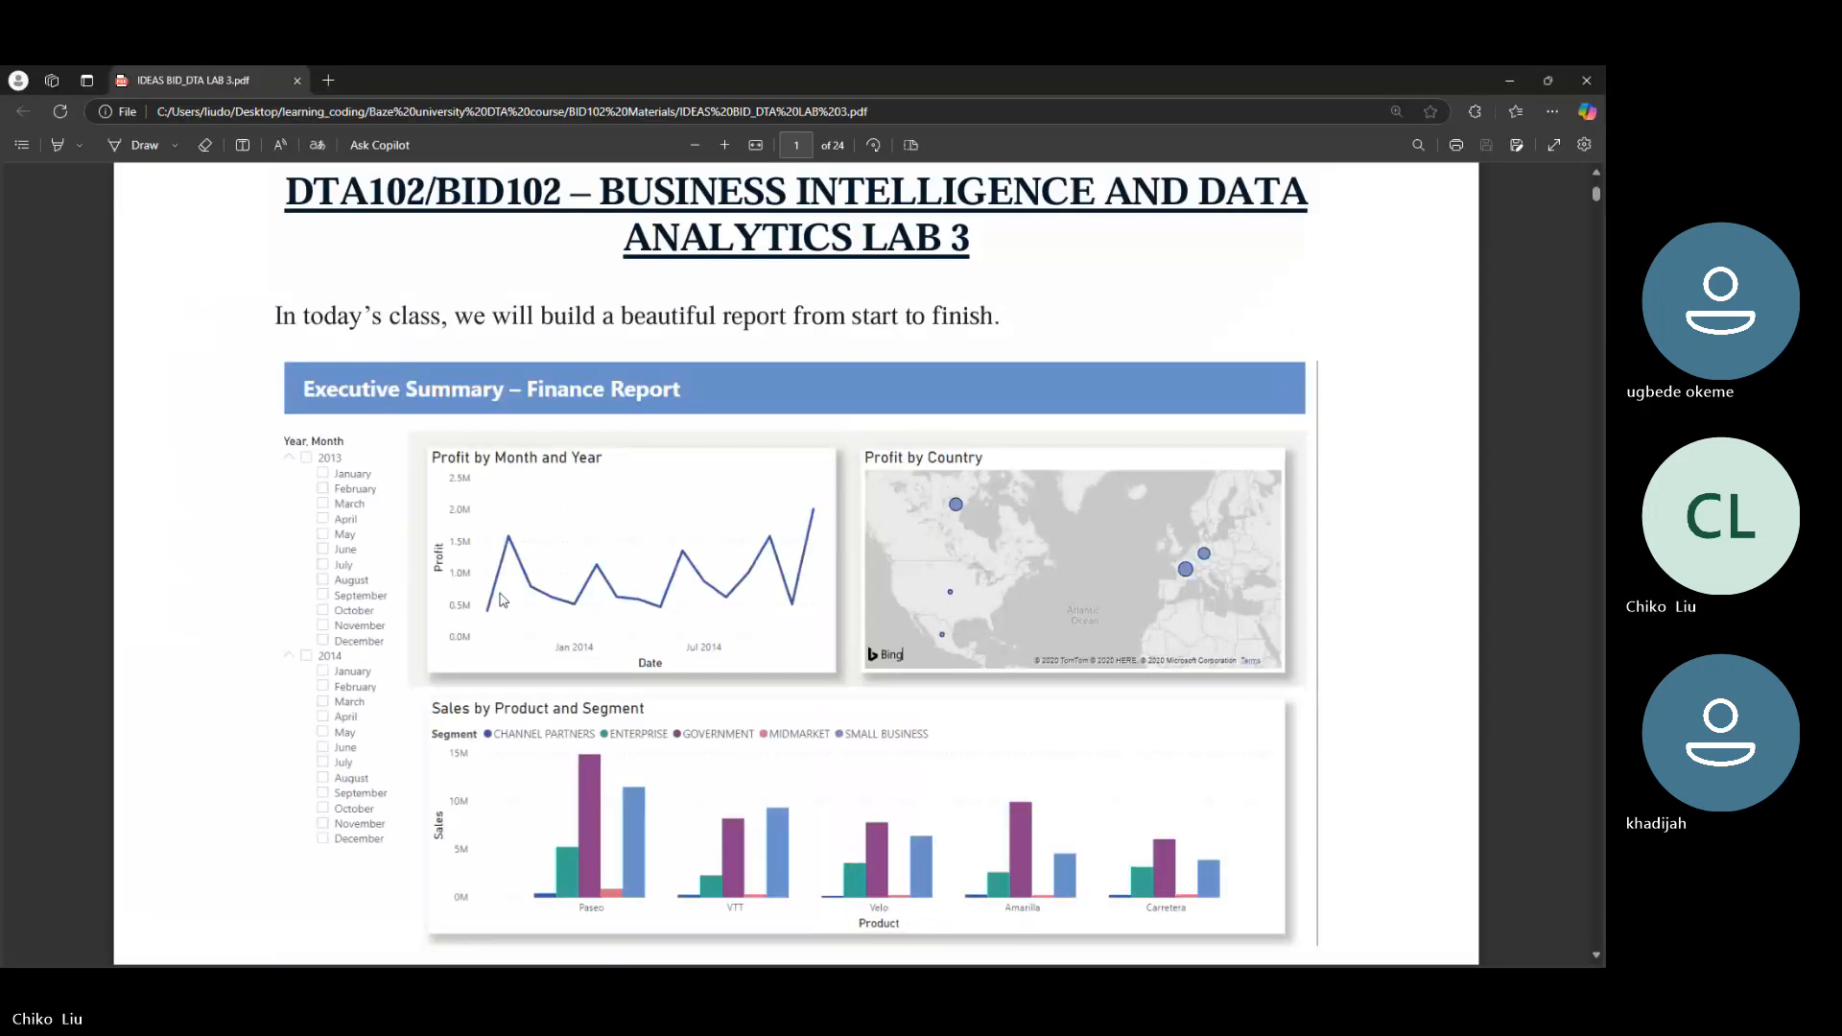
key(alt+Tab)
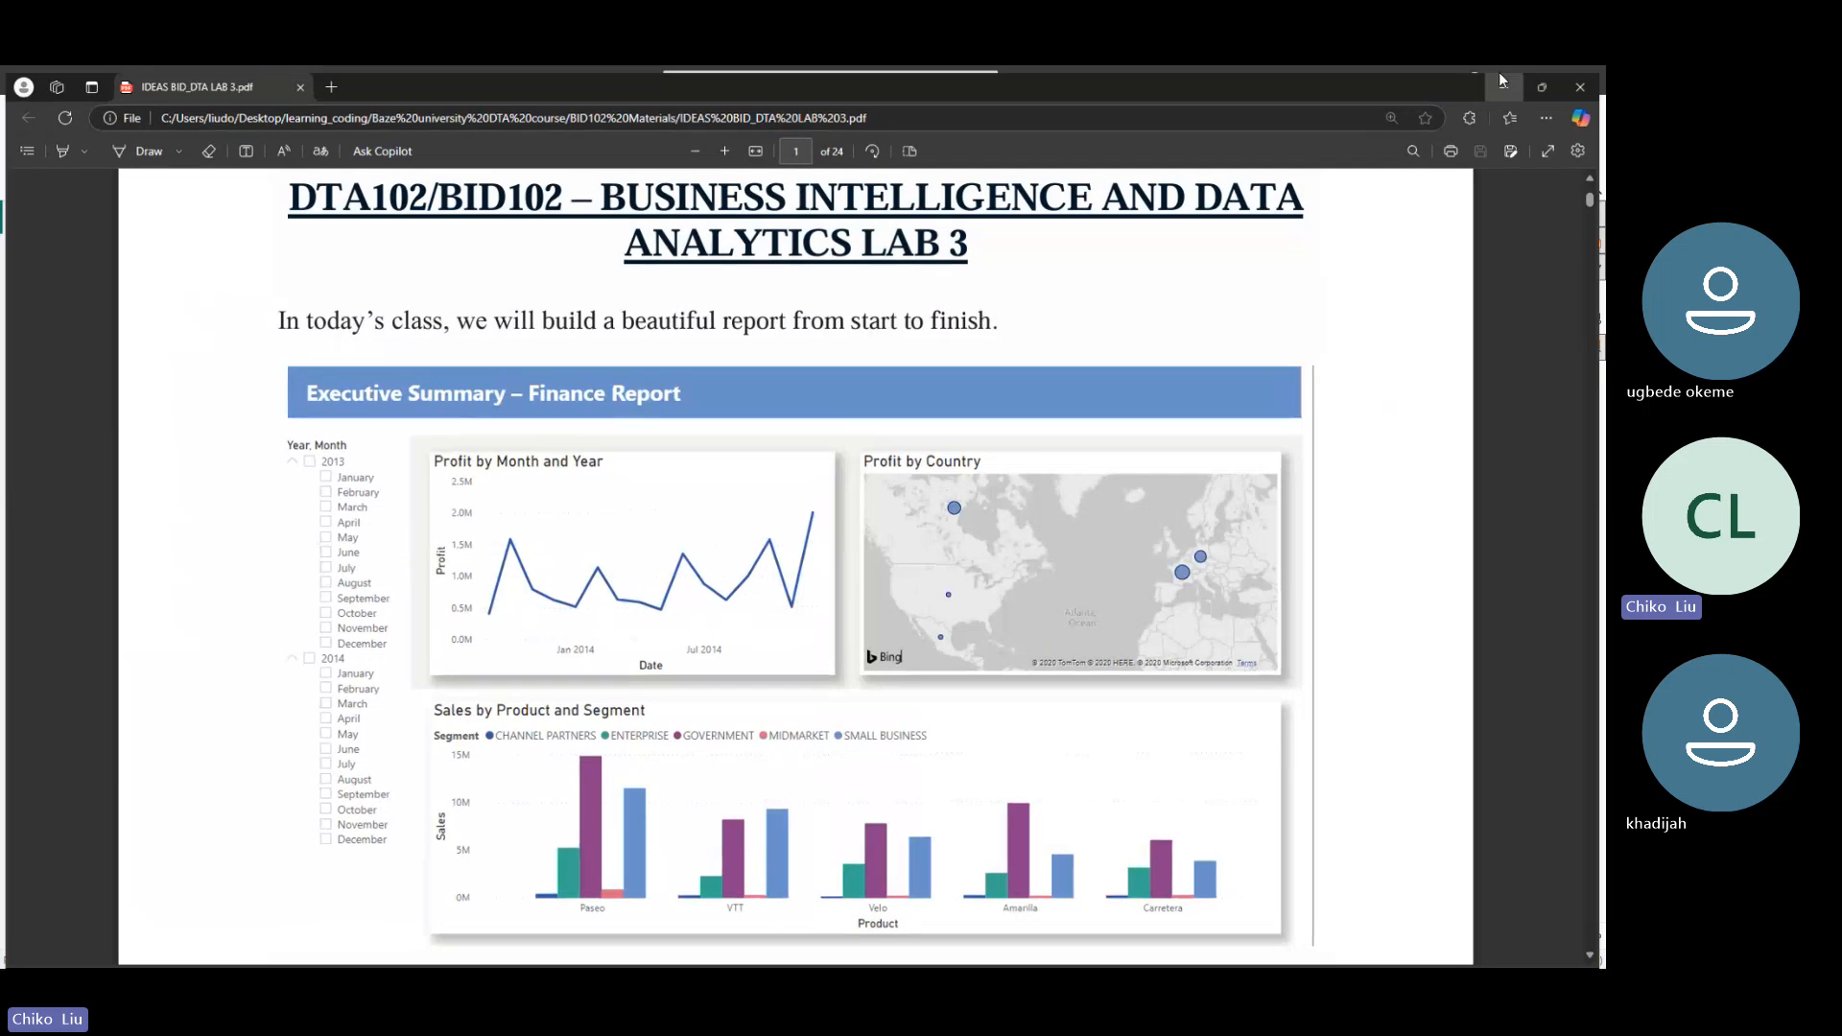
click(230, 409)
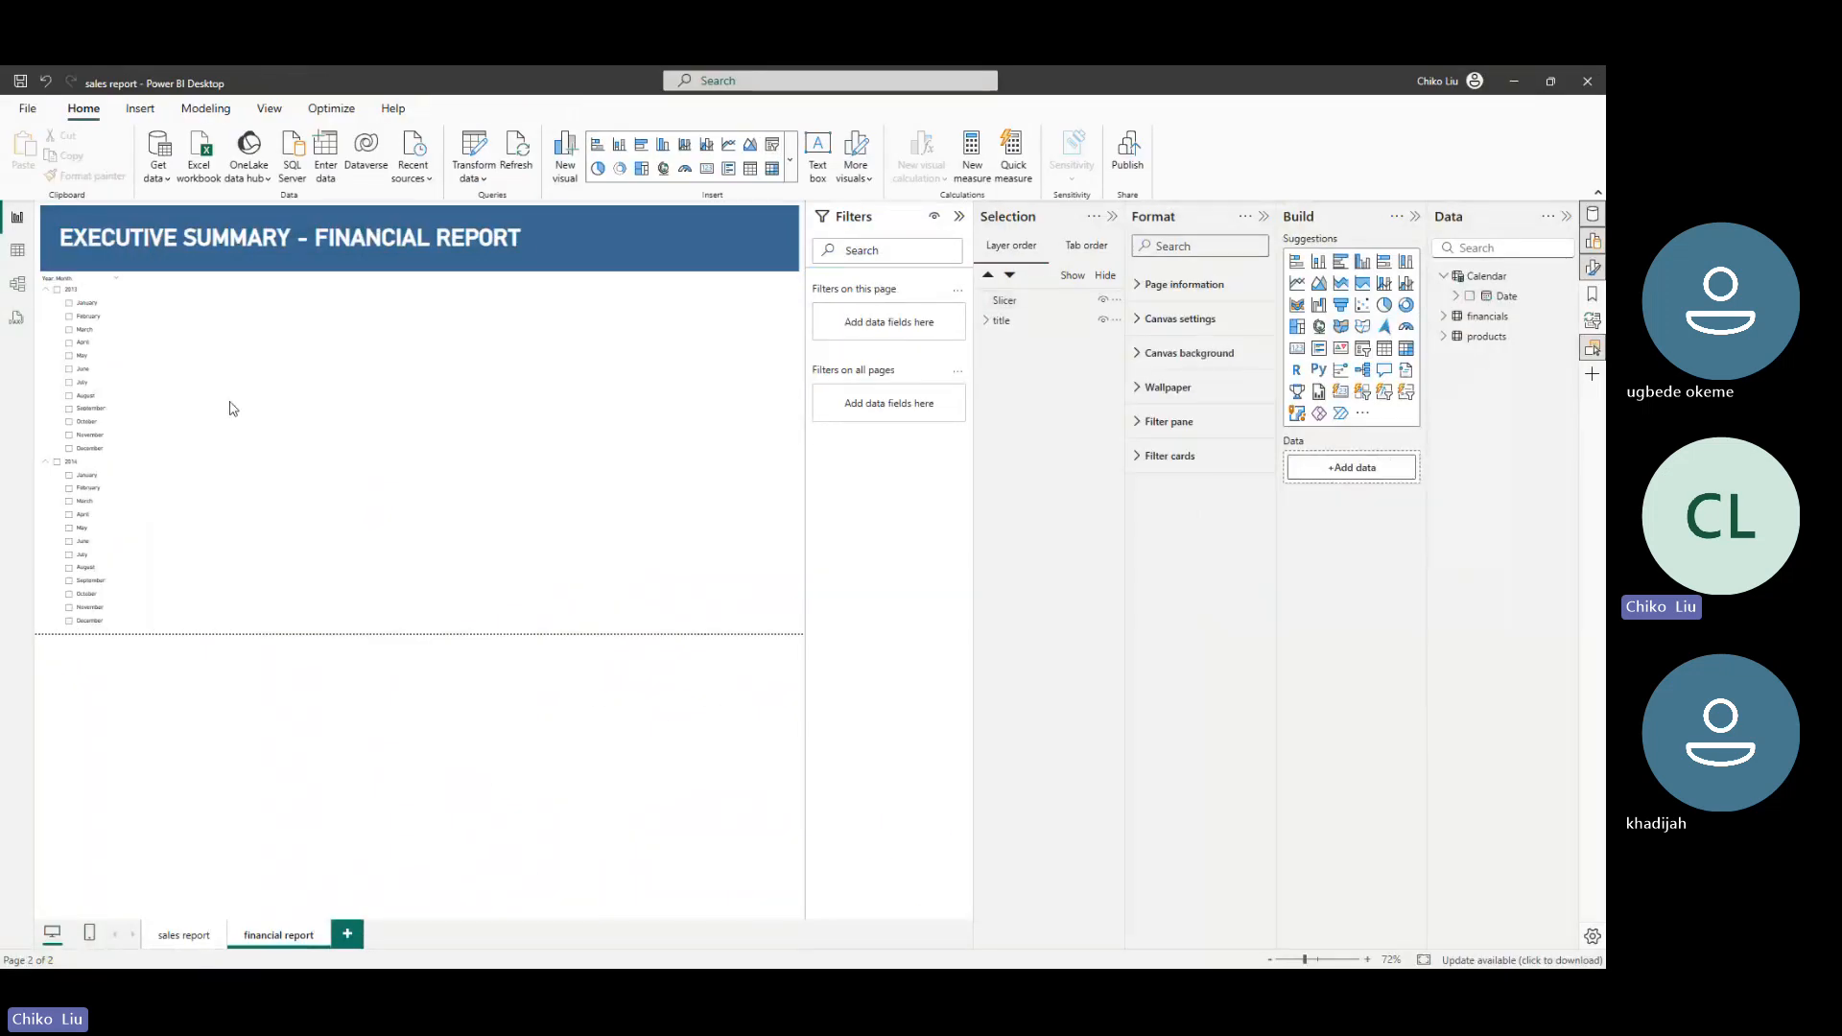
Rename the slicer's layer as date
double_click(1004, 303)
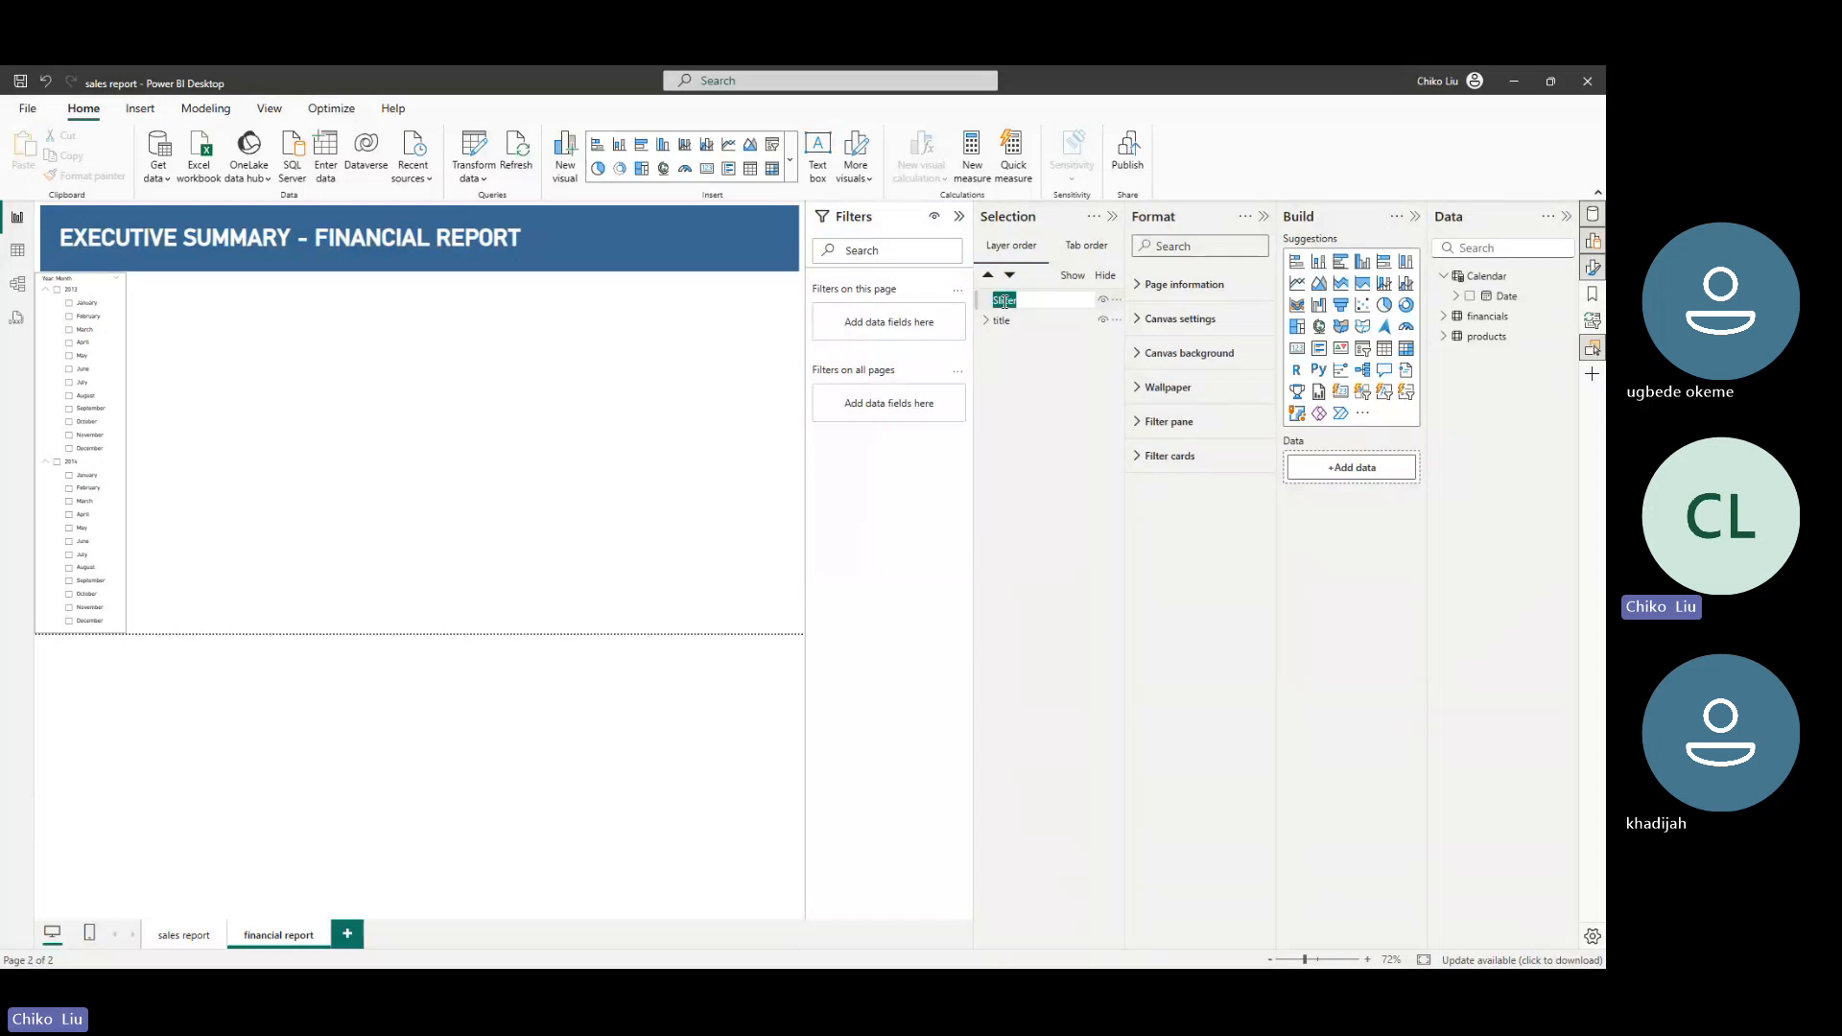
text(date)
key(Return)
Add a card showing Profit from the financials table and size it about 583 wide by 299 high beside the slicer
click(1444, 318)
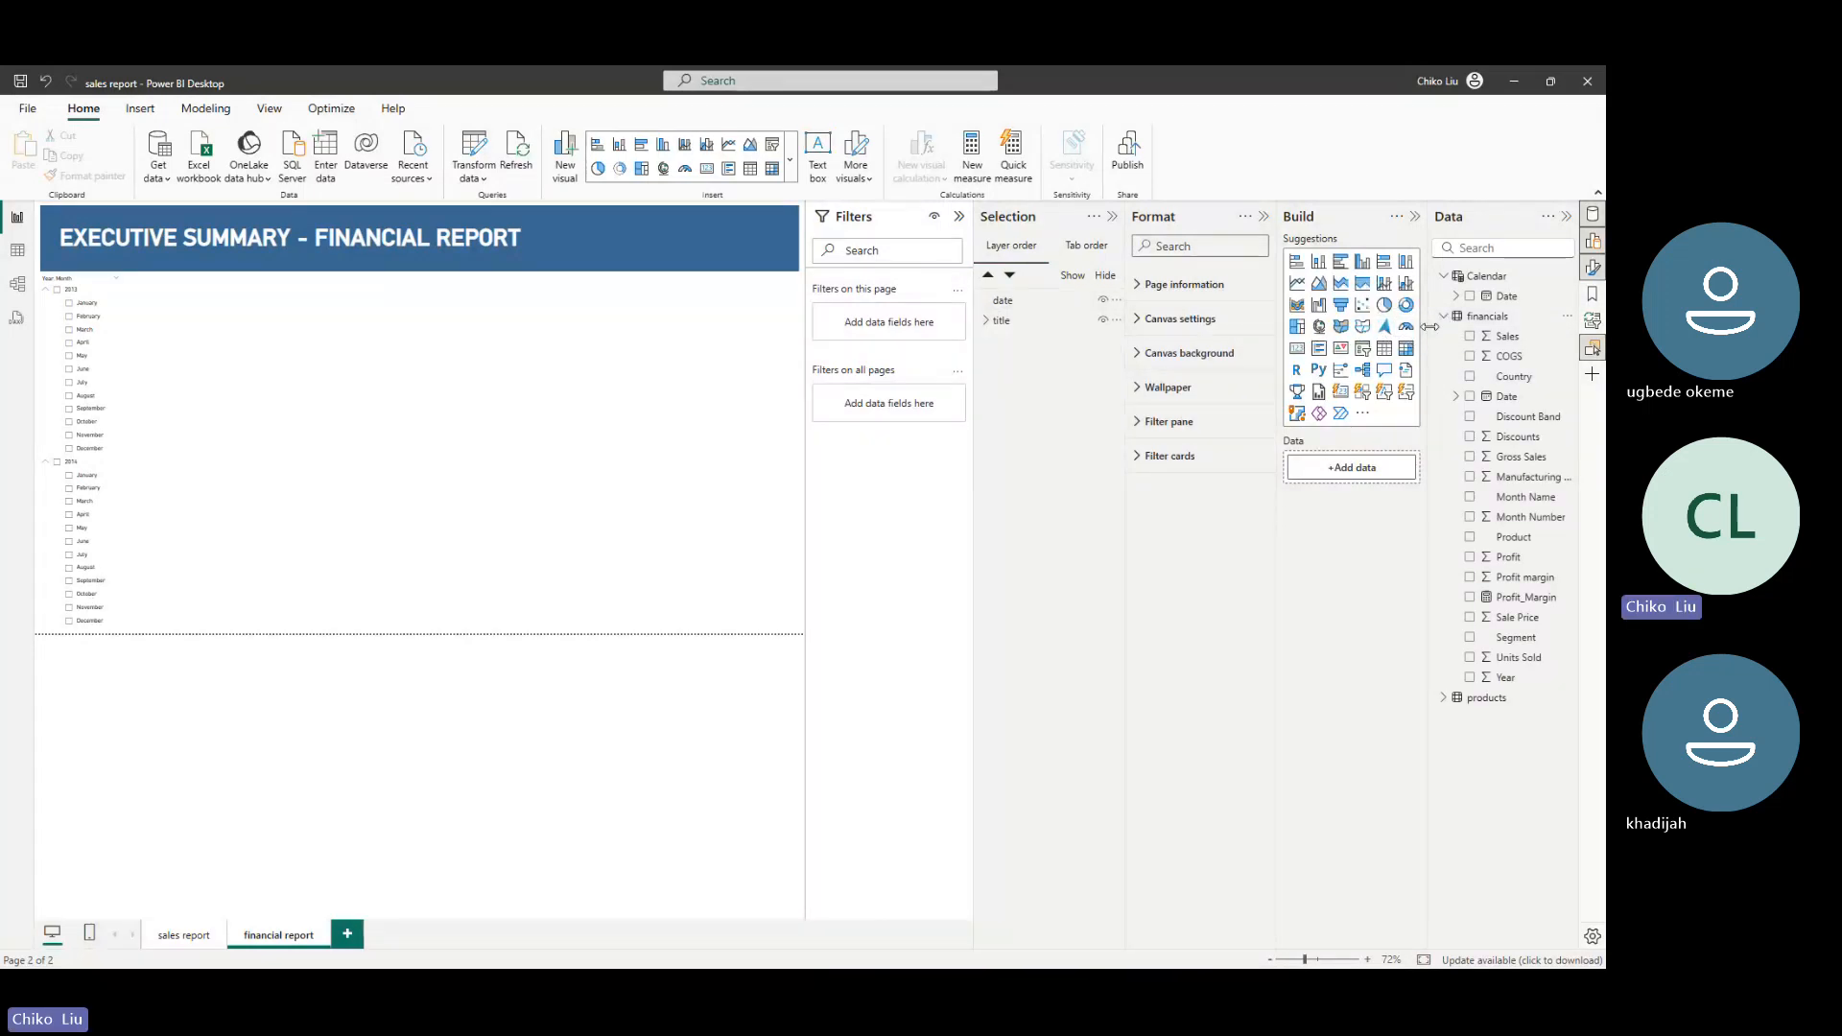
drag(1426, 331, 1374, 326)
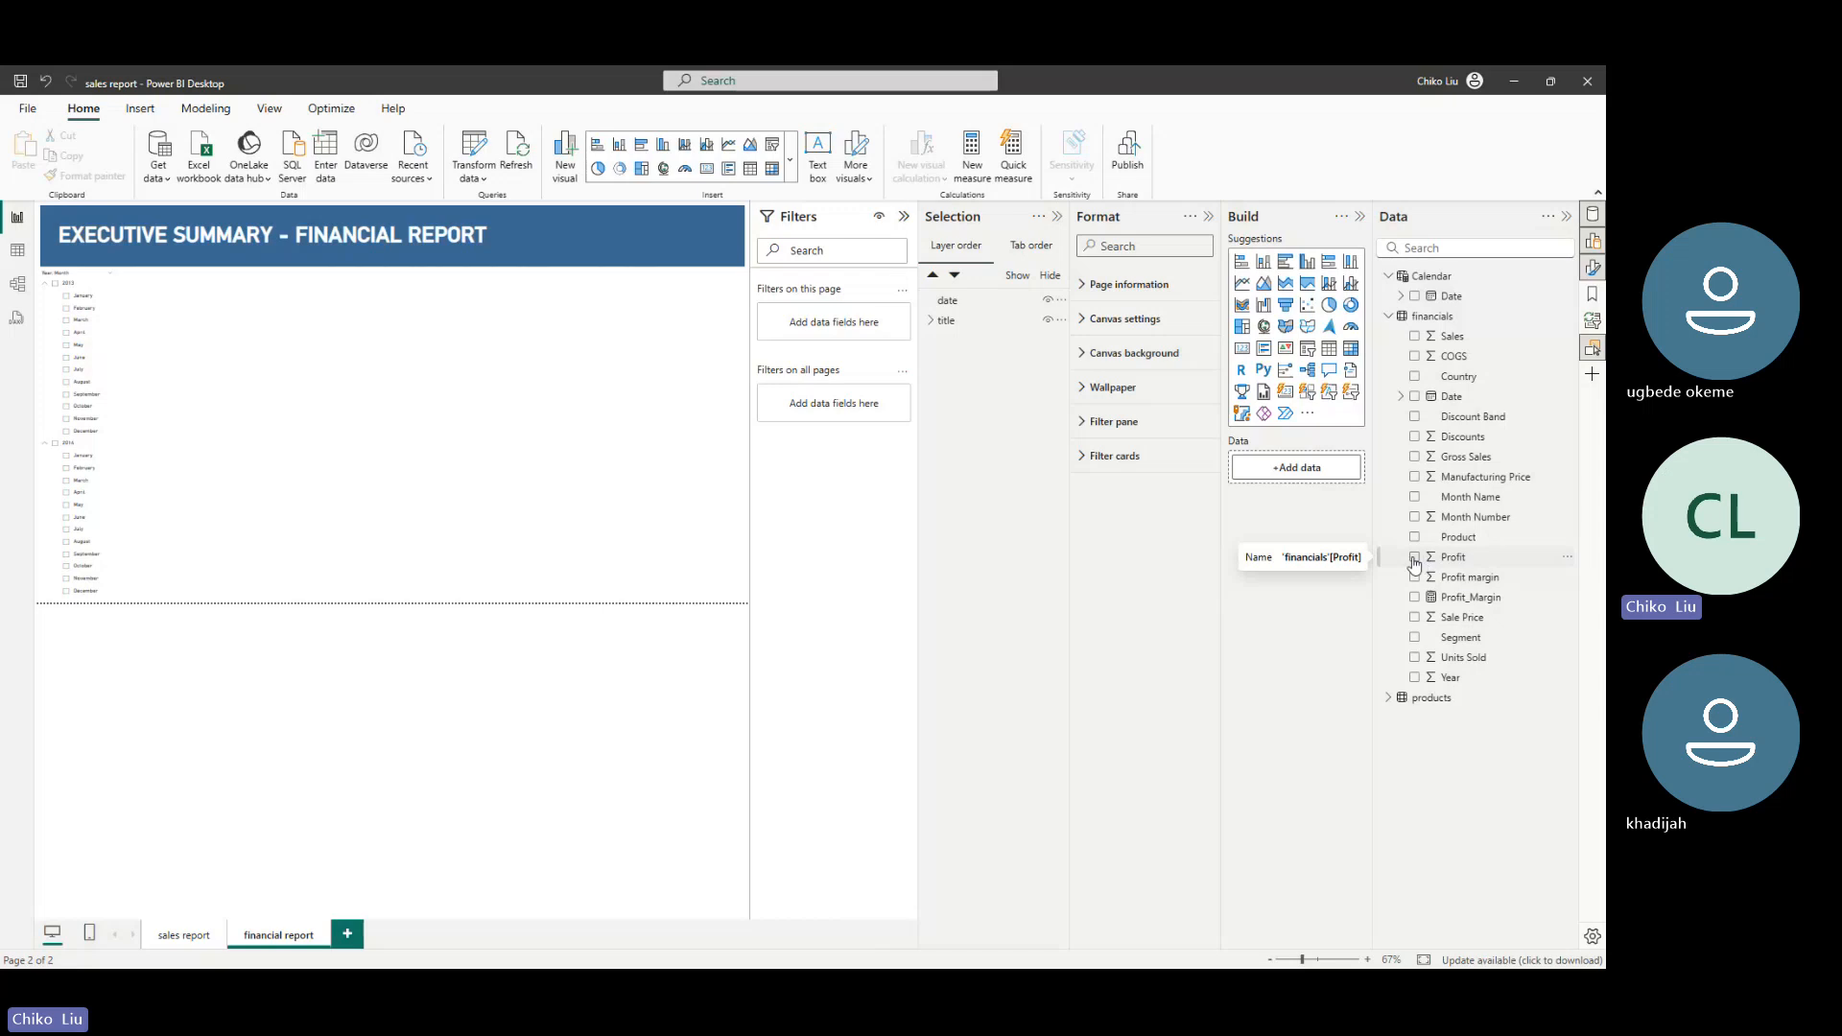
click(1414, 560)
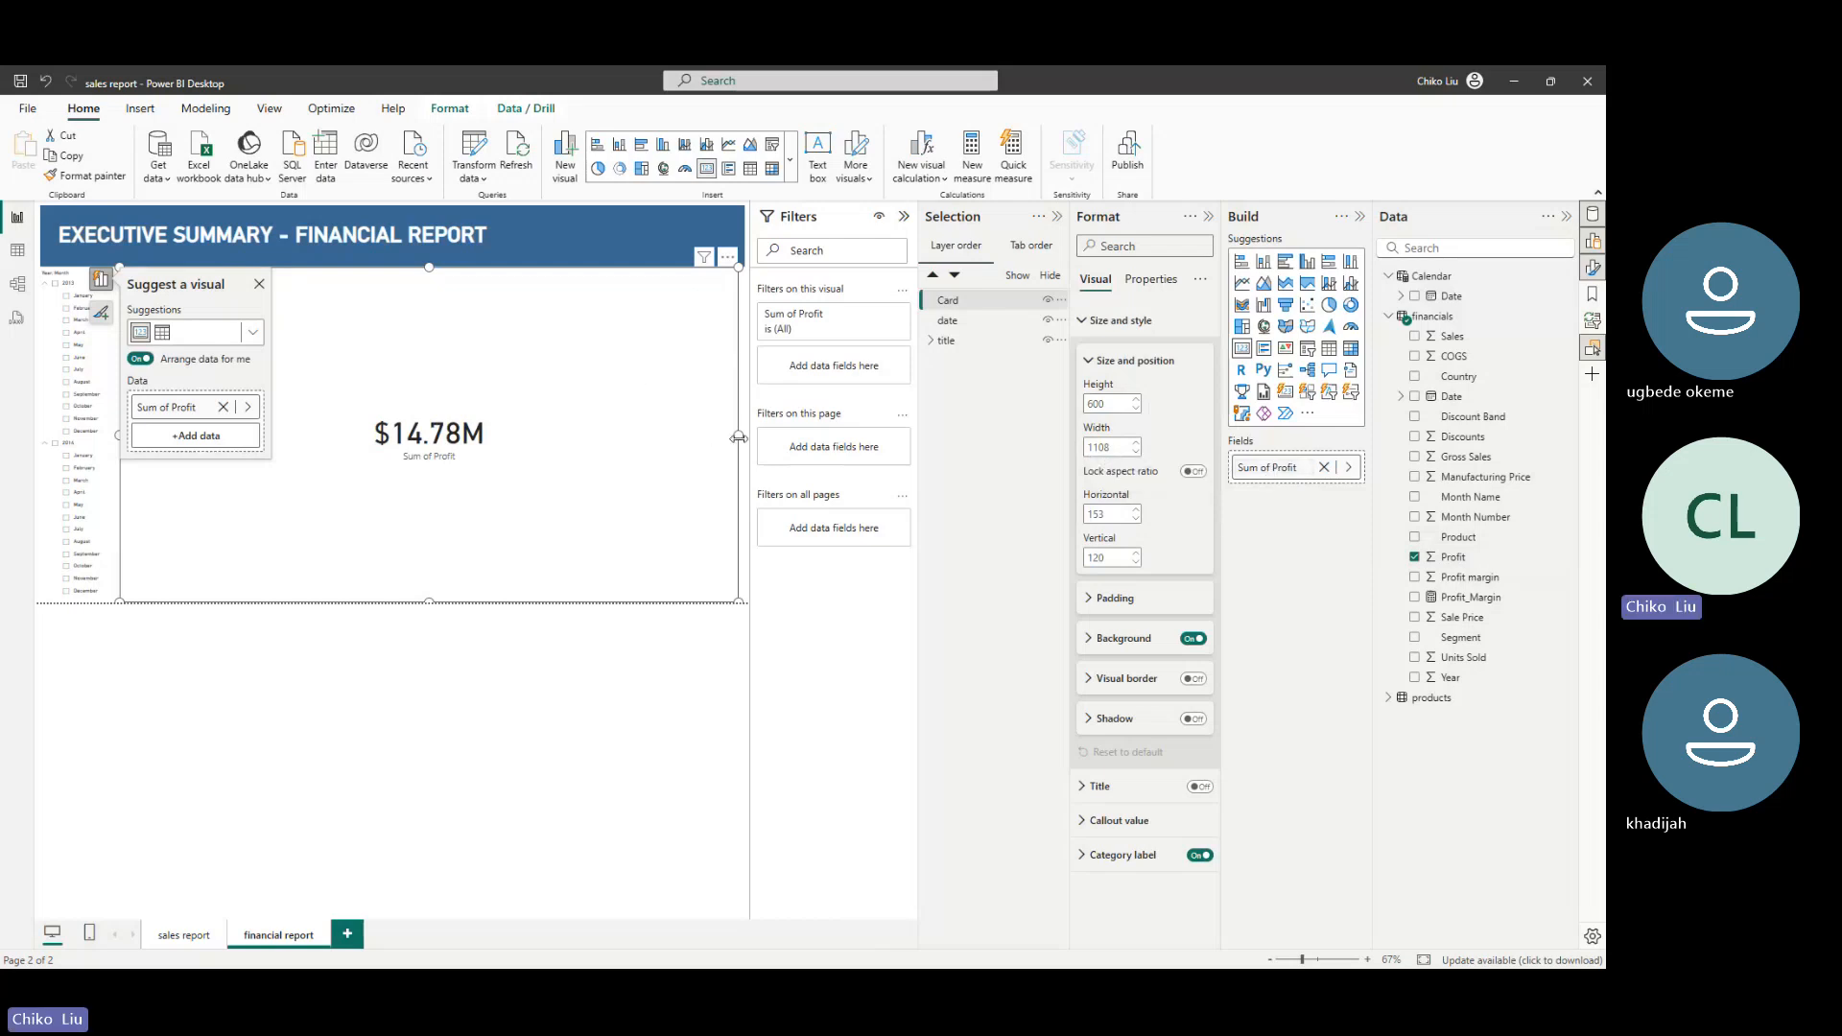
drag(738, 435, 447, 450)
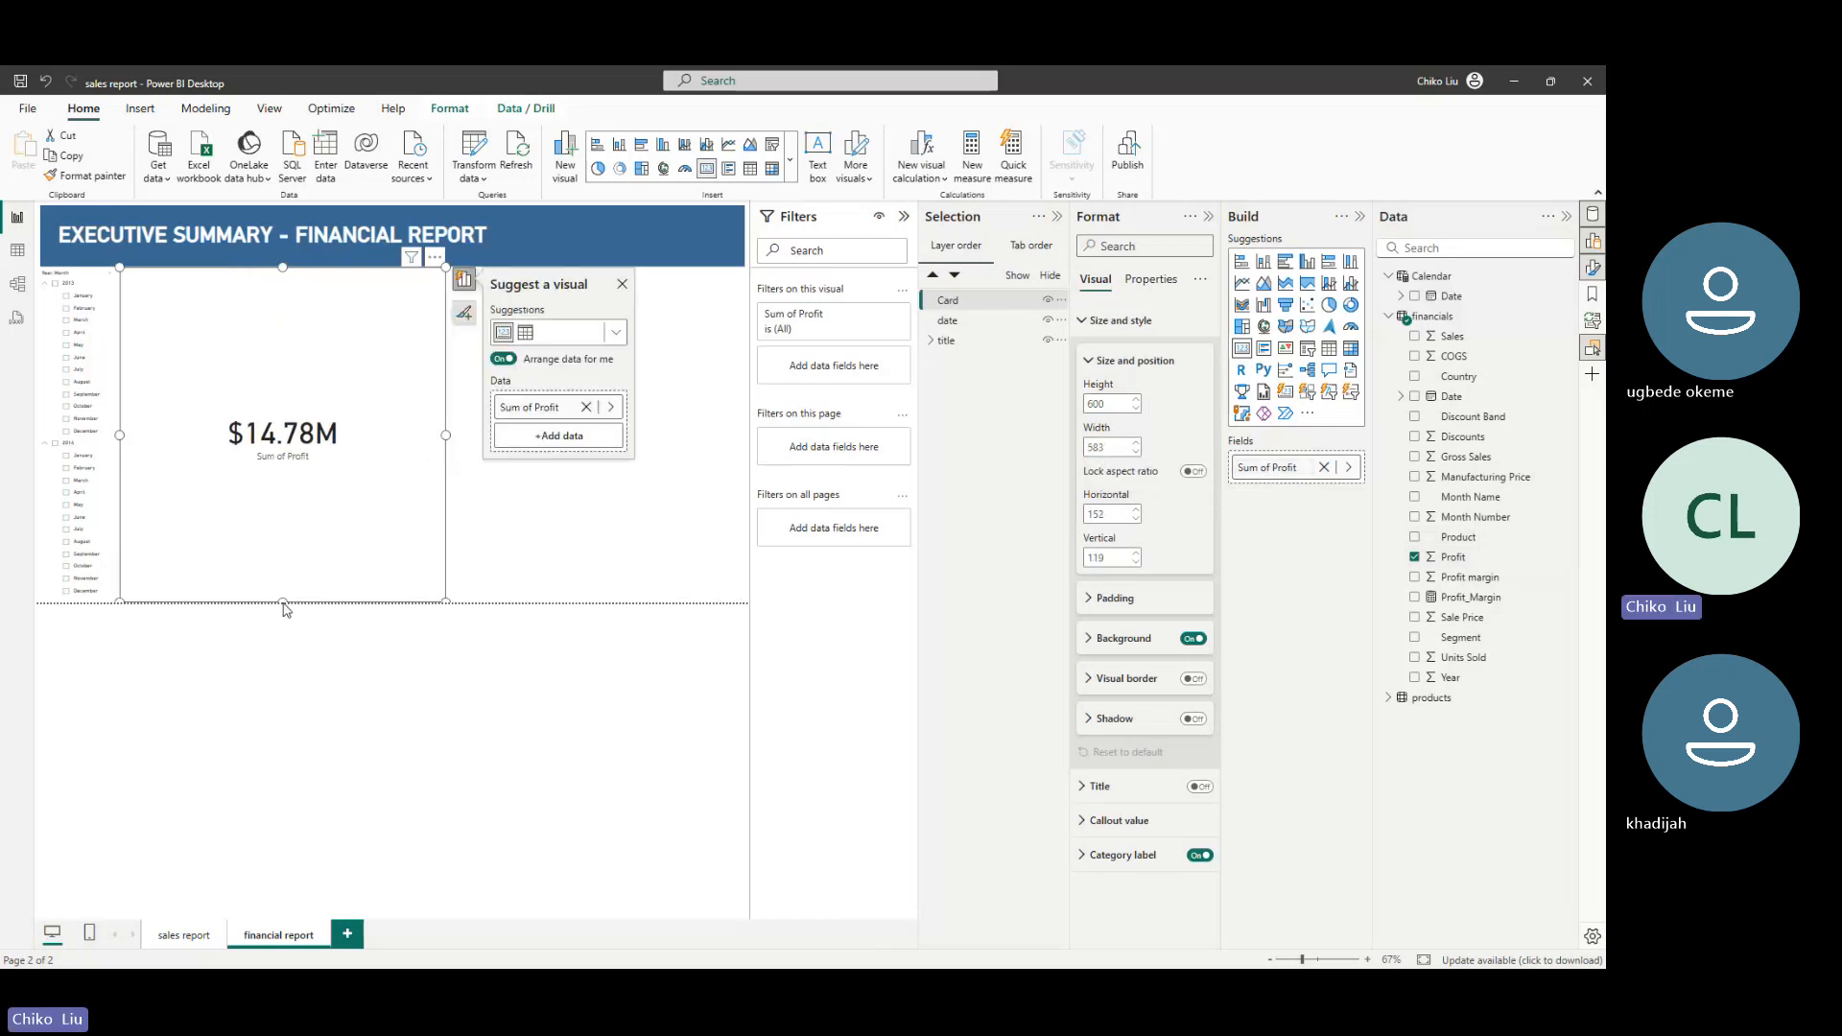
drag(283, 598, 288, 443)
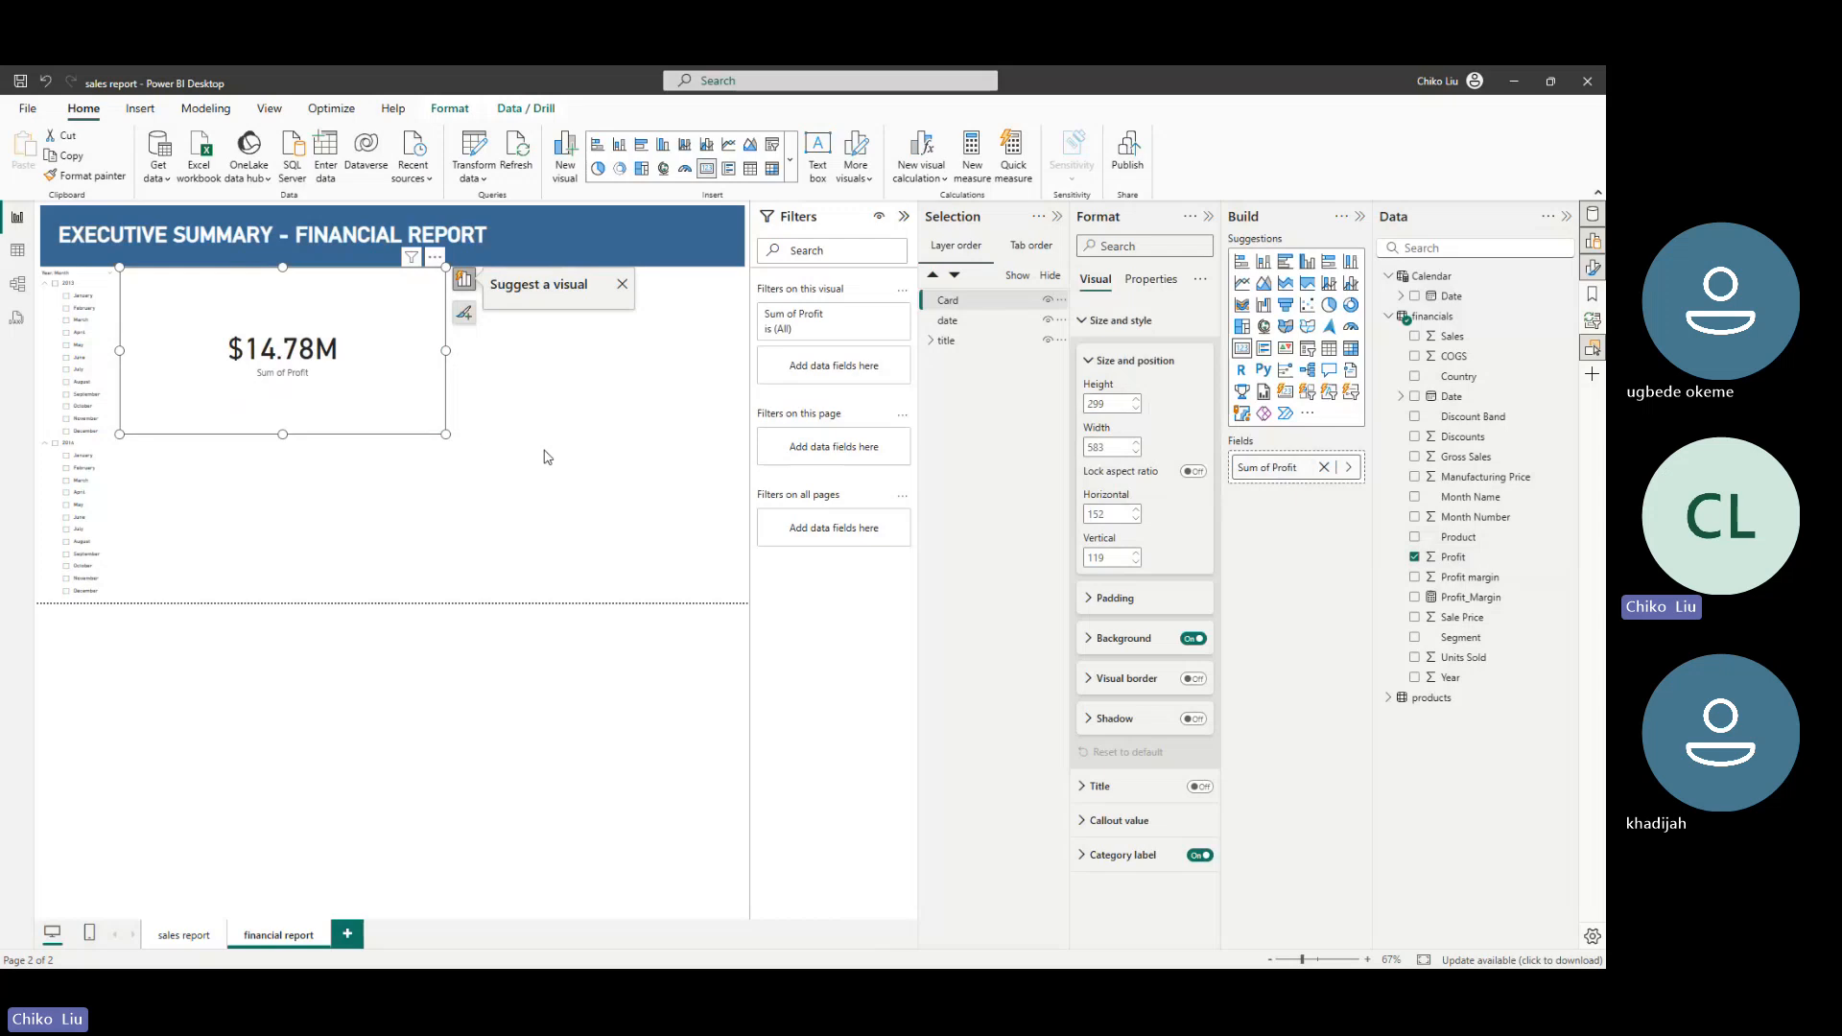
click(696, 474)
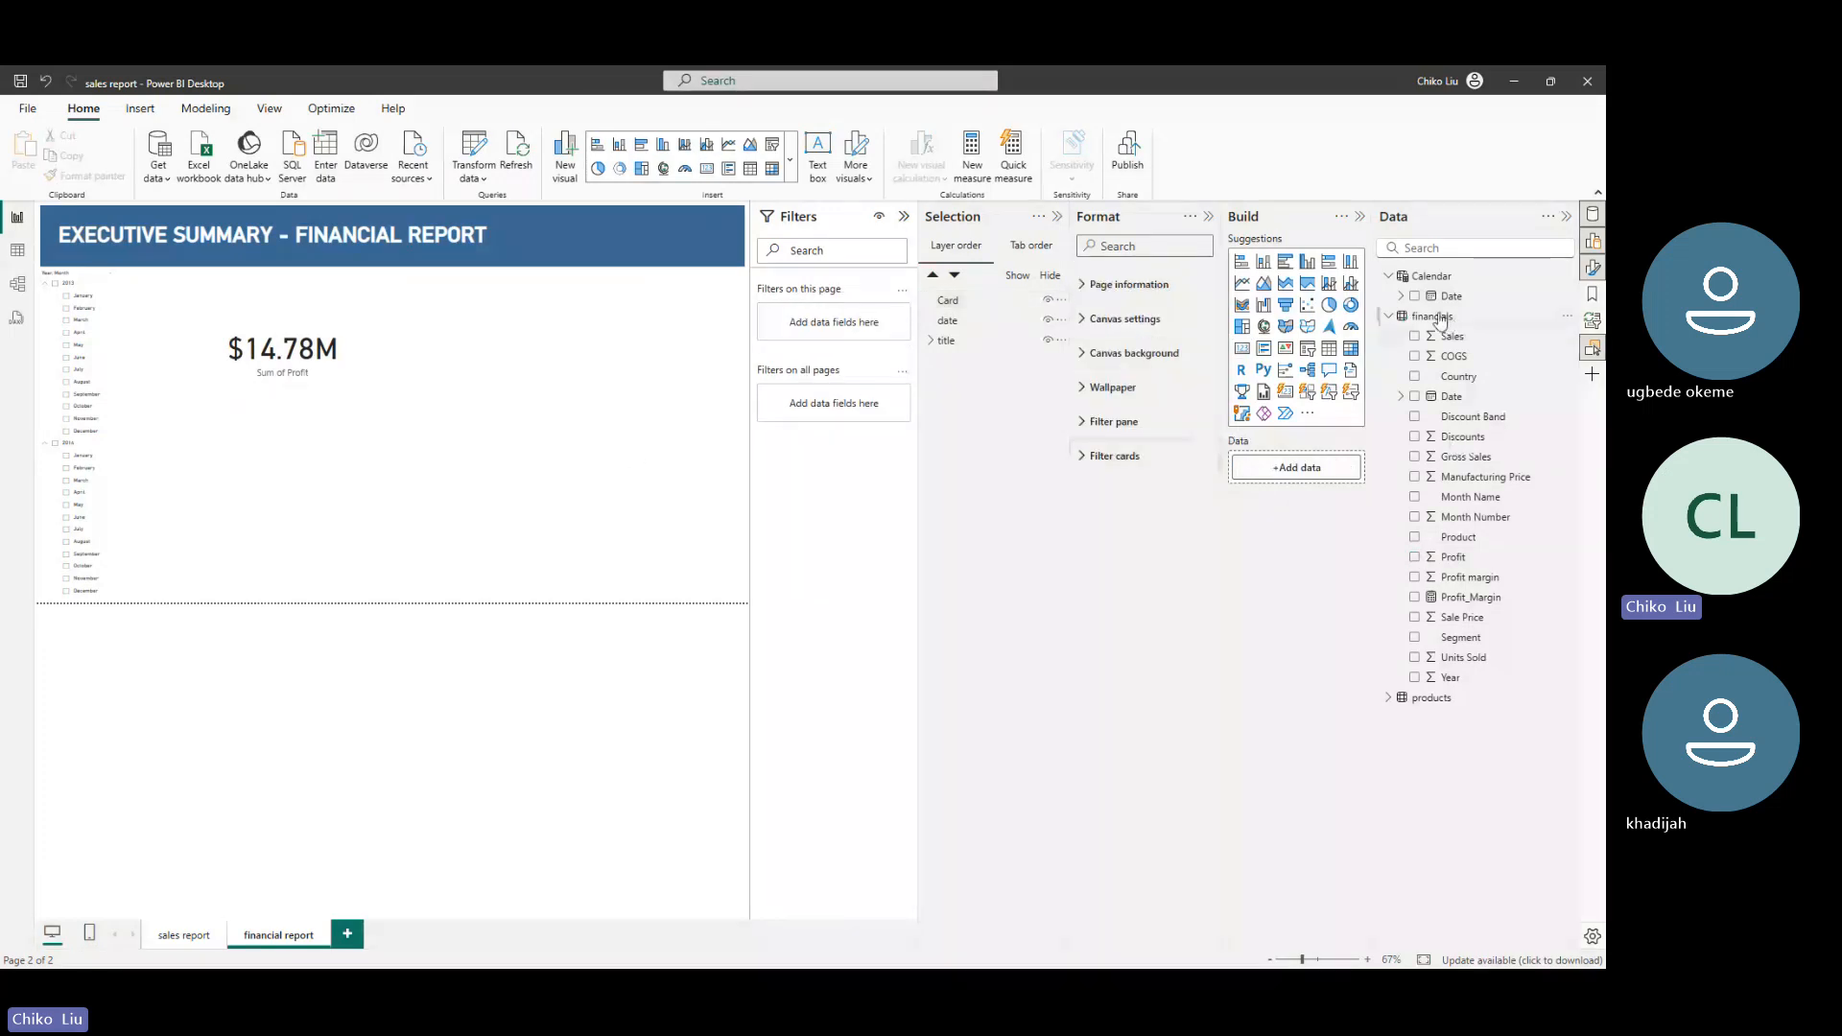
Create a new measure in the financials table and start its formula with total profit = SUM(
click(1567, 316)
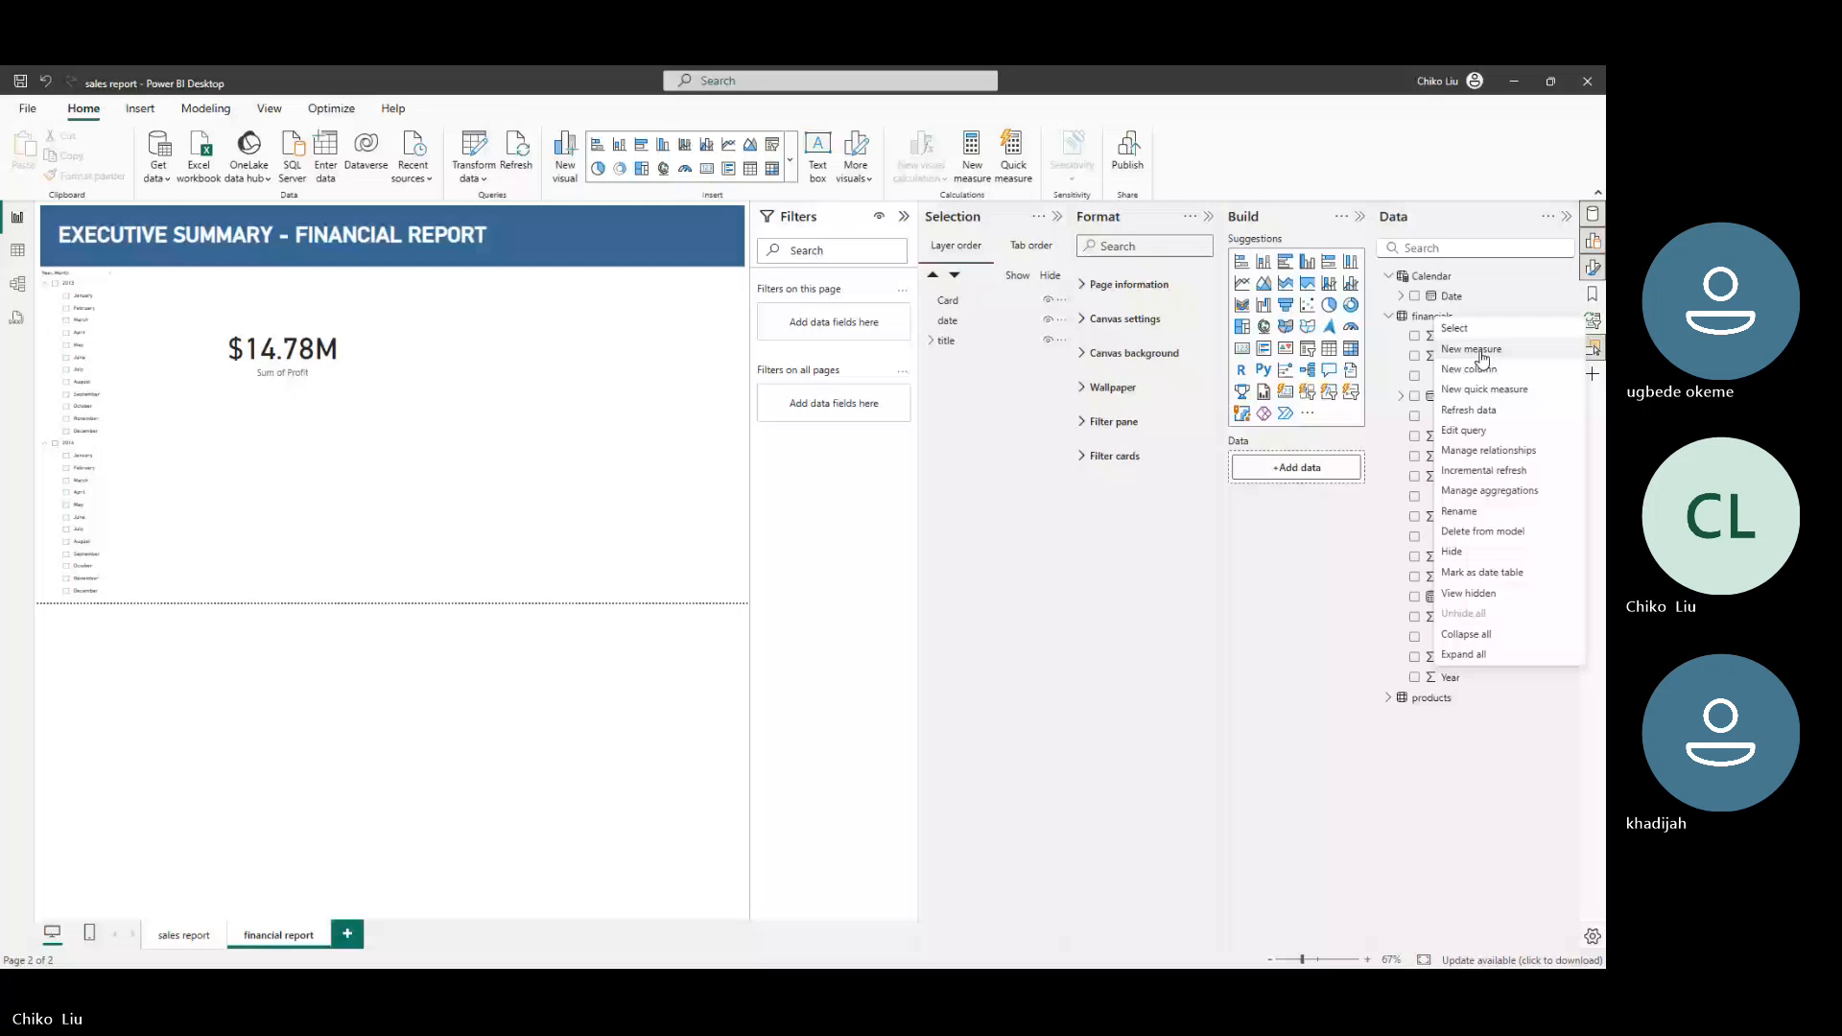
click(1453, 328)
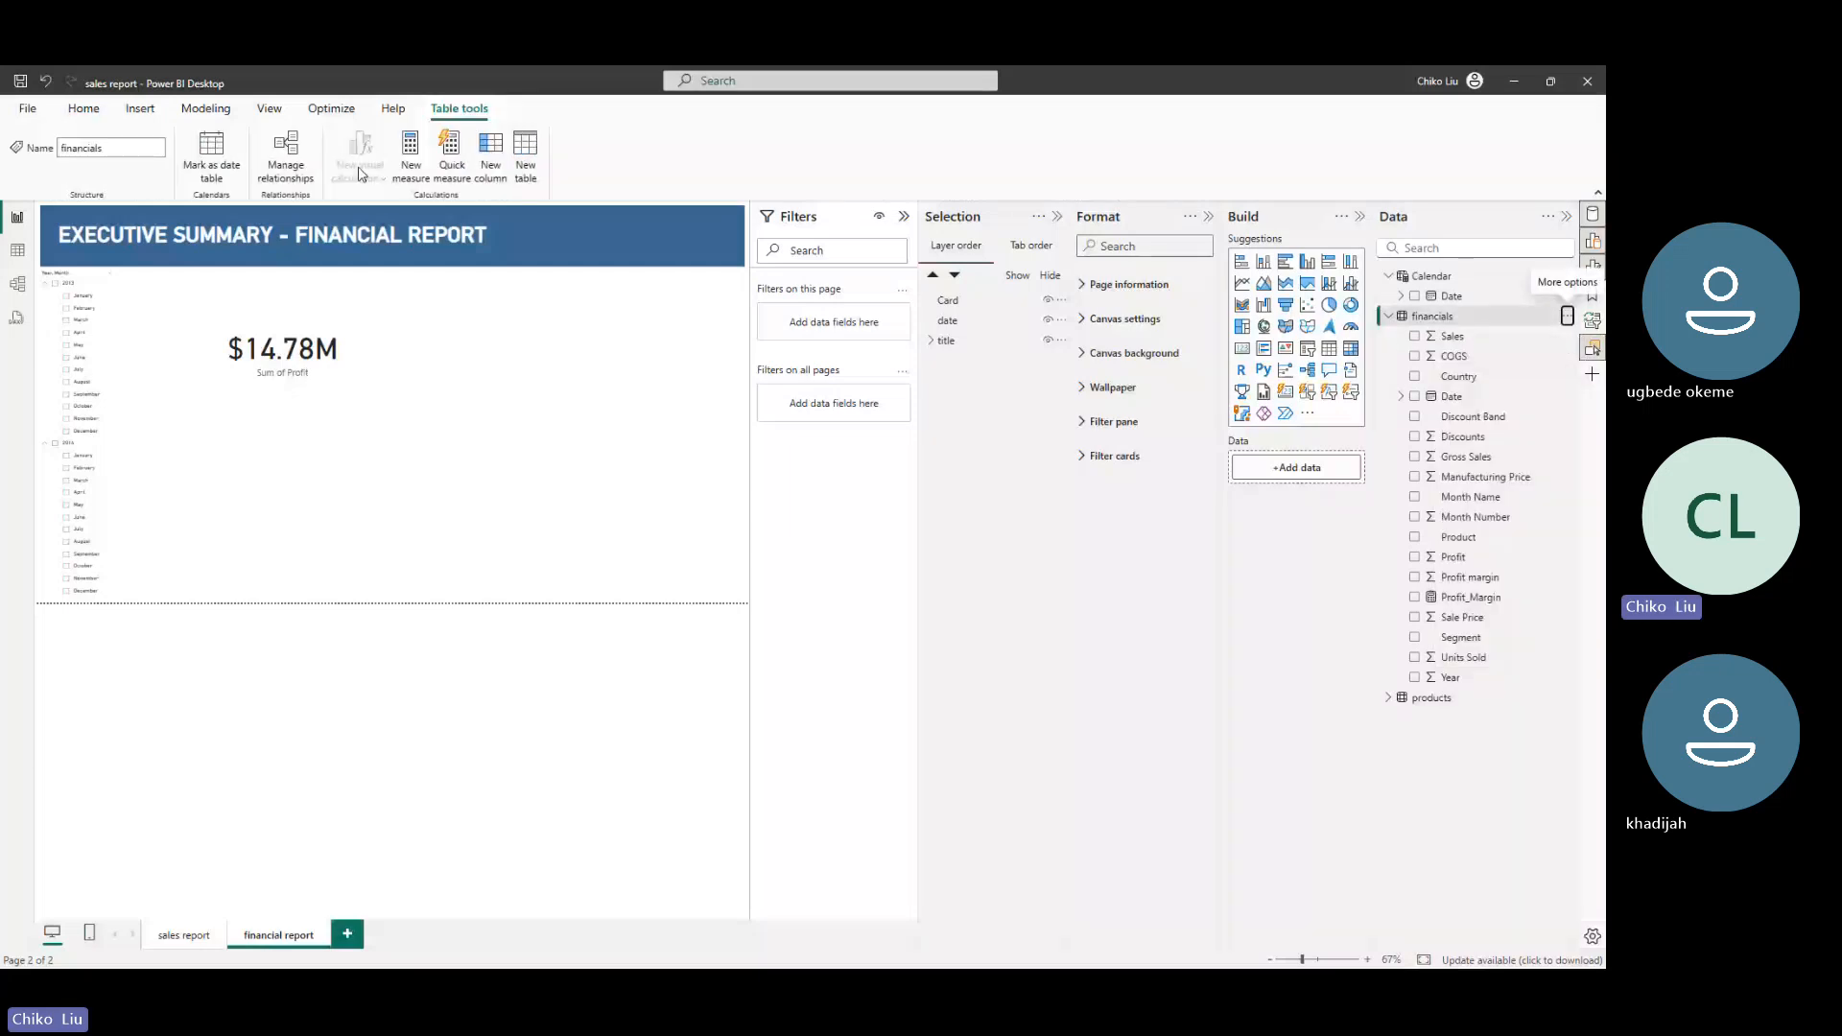
click(412, 169)
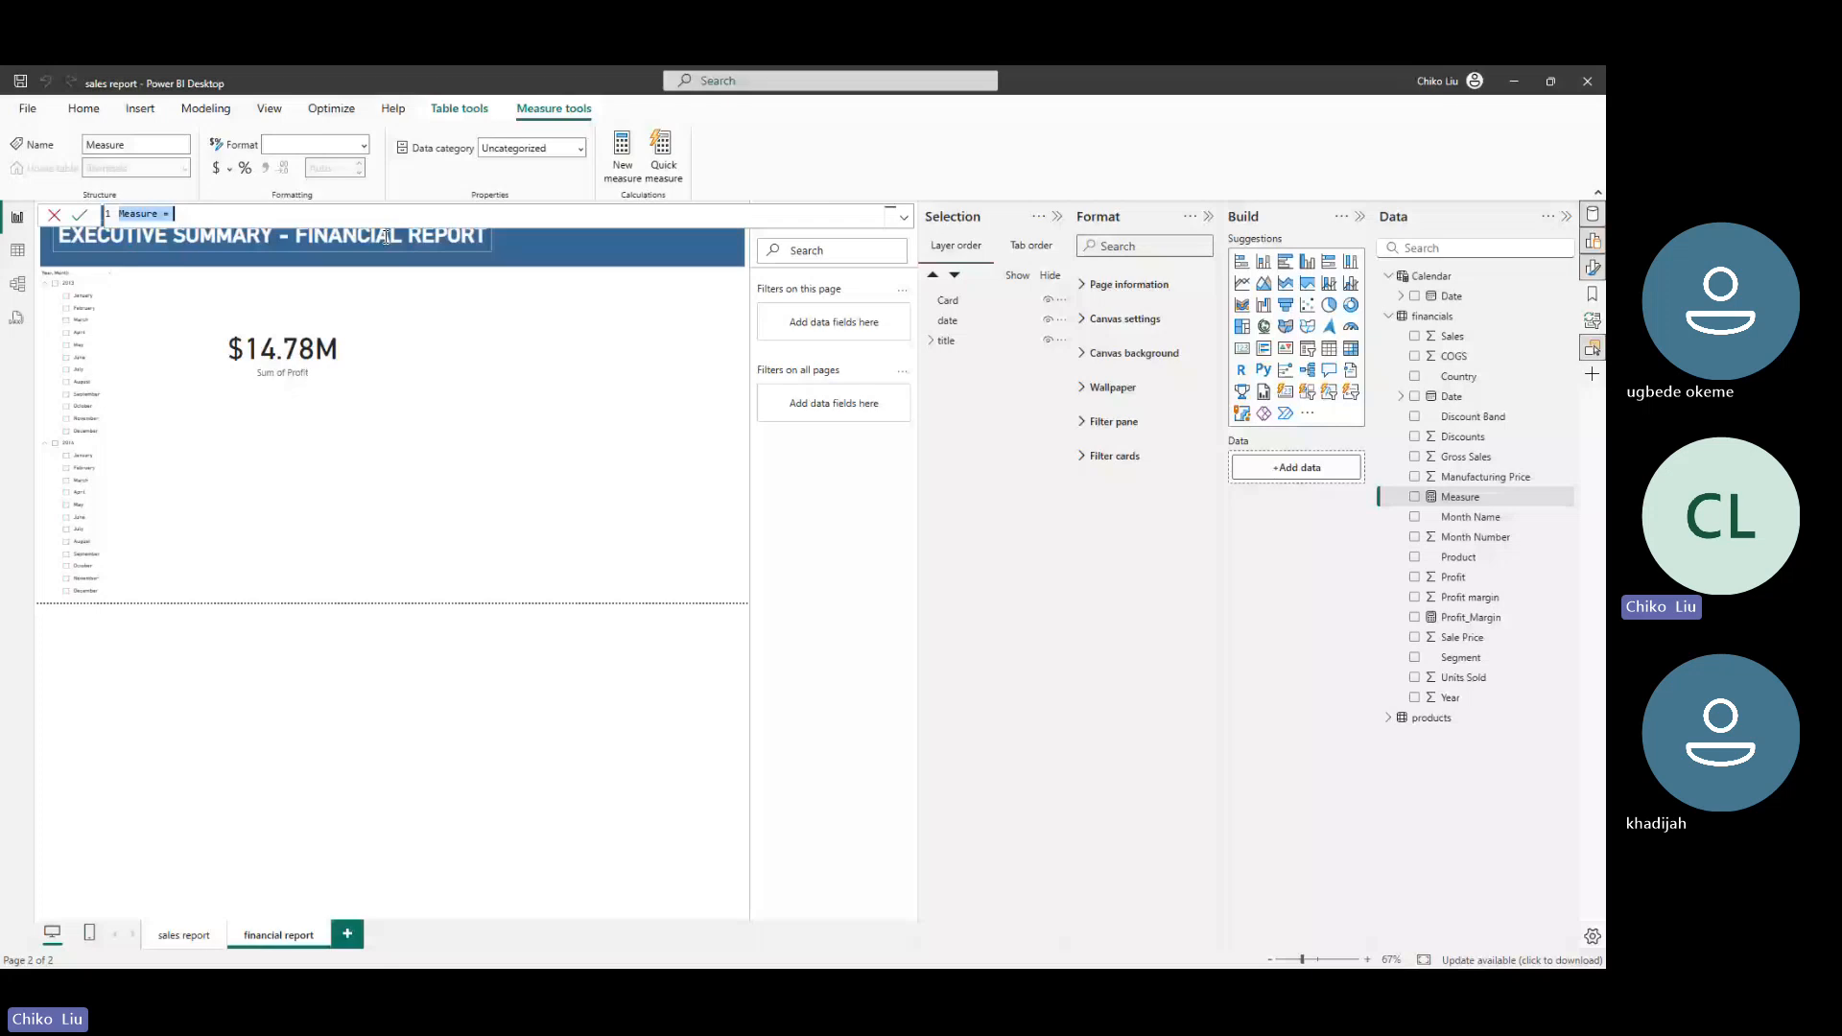
text(profit)
key(BackSpace)
key(BackSpace)
key(BackSpace)
key(BackSpace)
key(BackSpace)
key(BackSpace)
text(total profit = SUM()
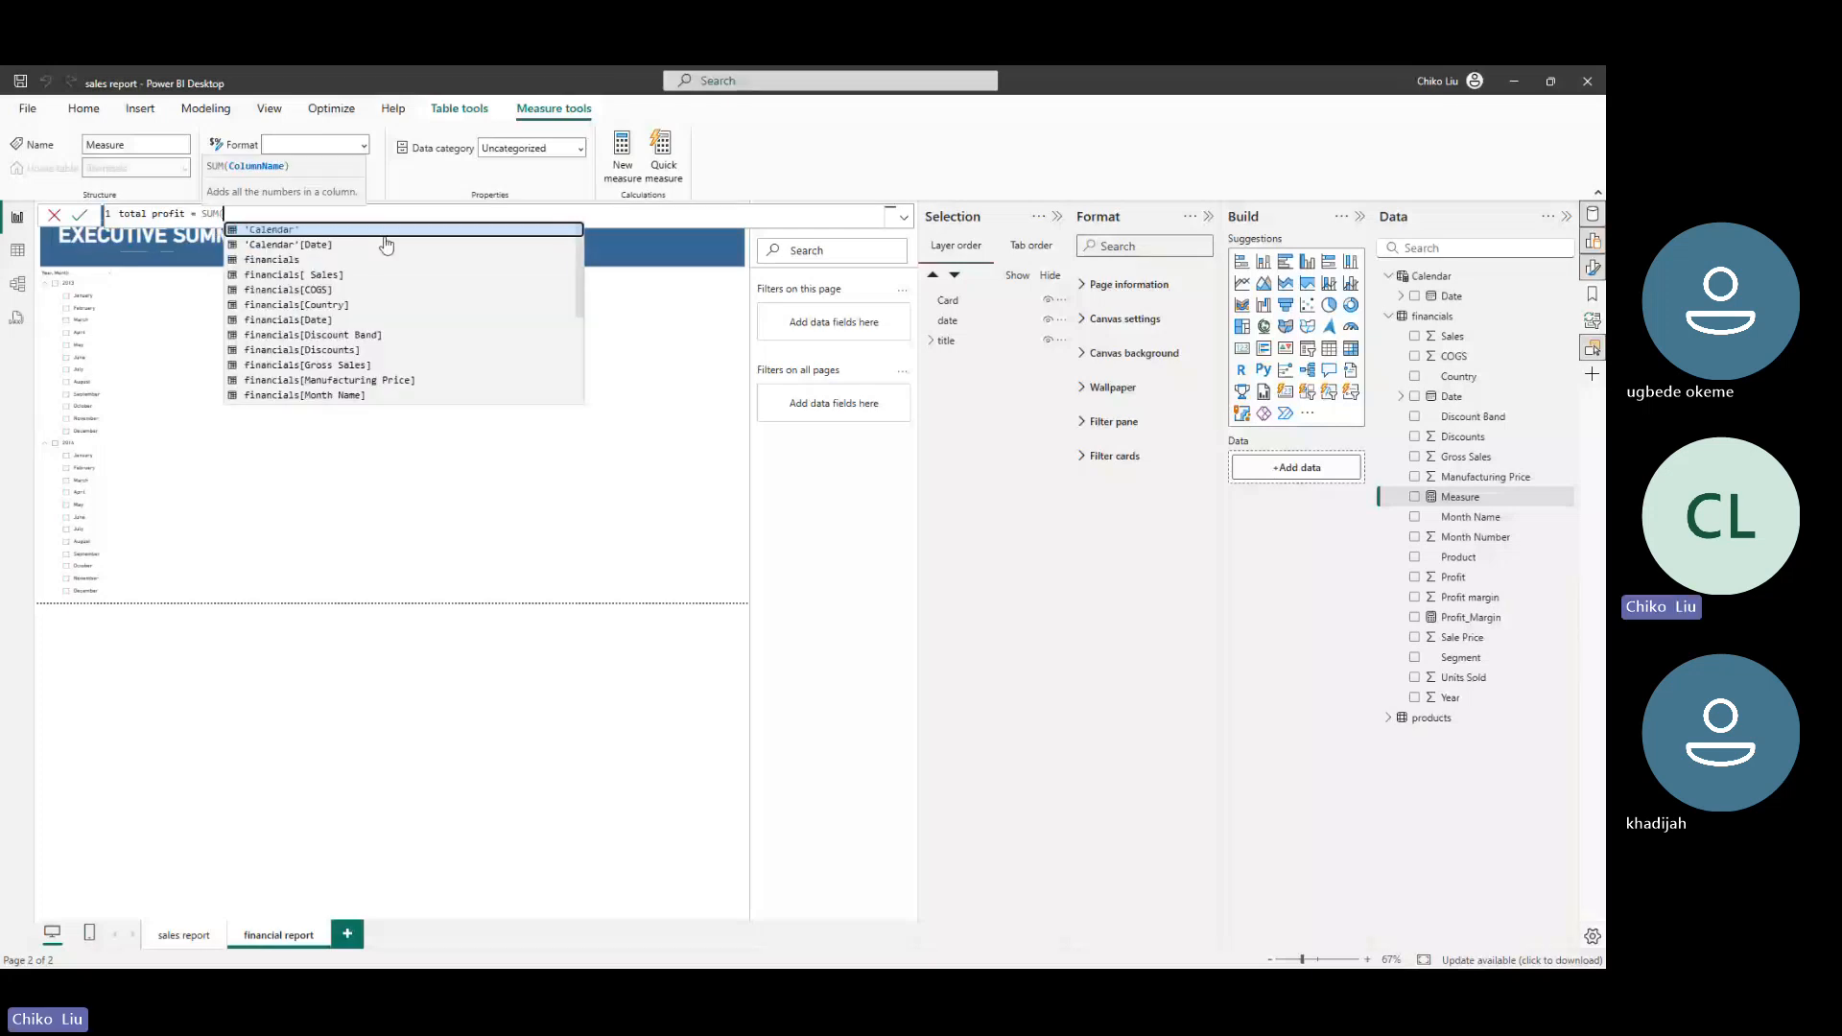
Complete the total profit formula with financials[Profit], commit it, and place the measure in a card beside the Sum of Profit card
key(Down)
key(Down)
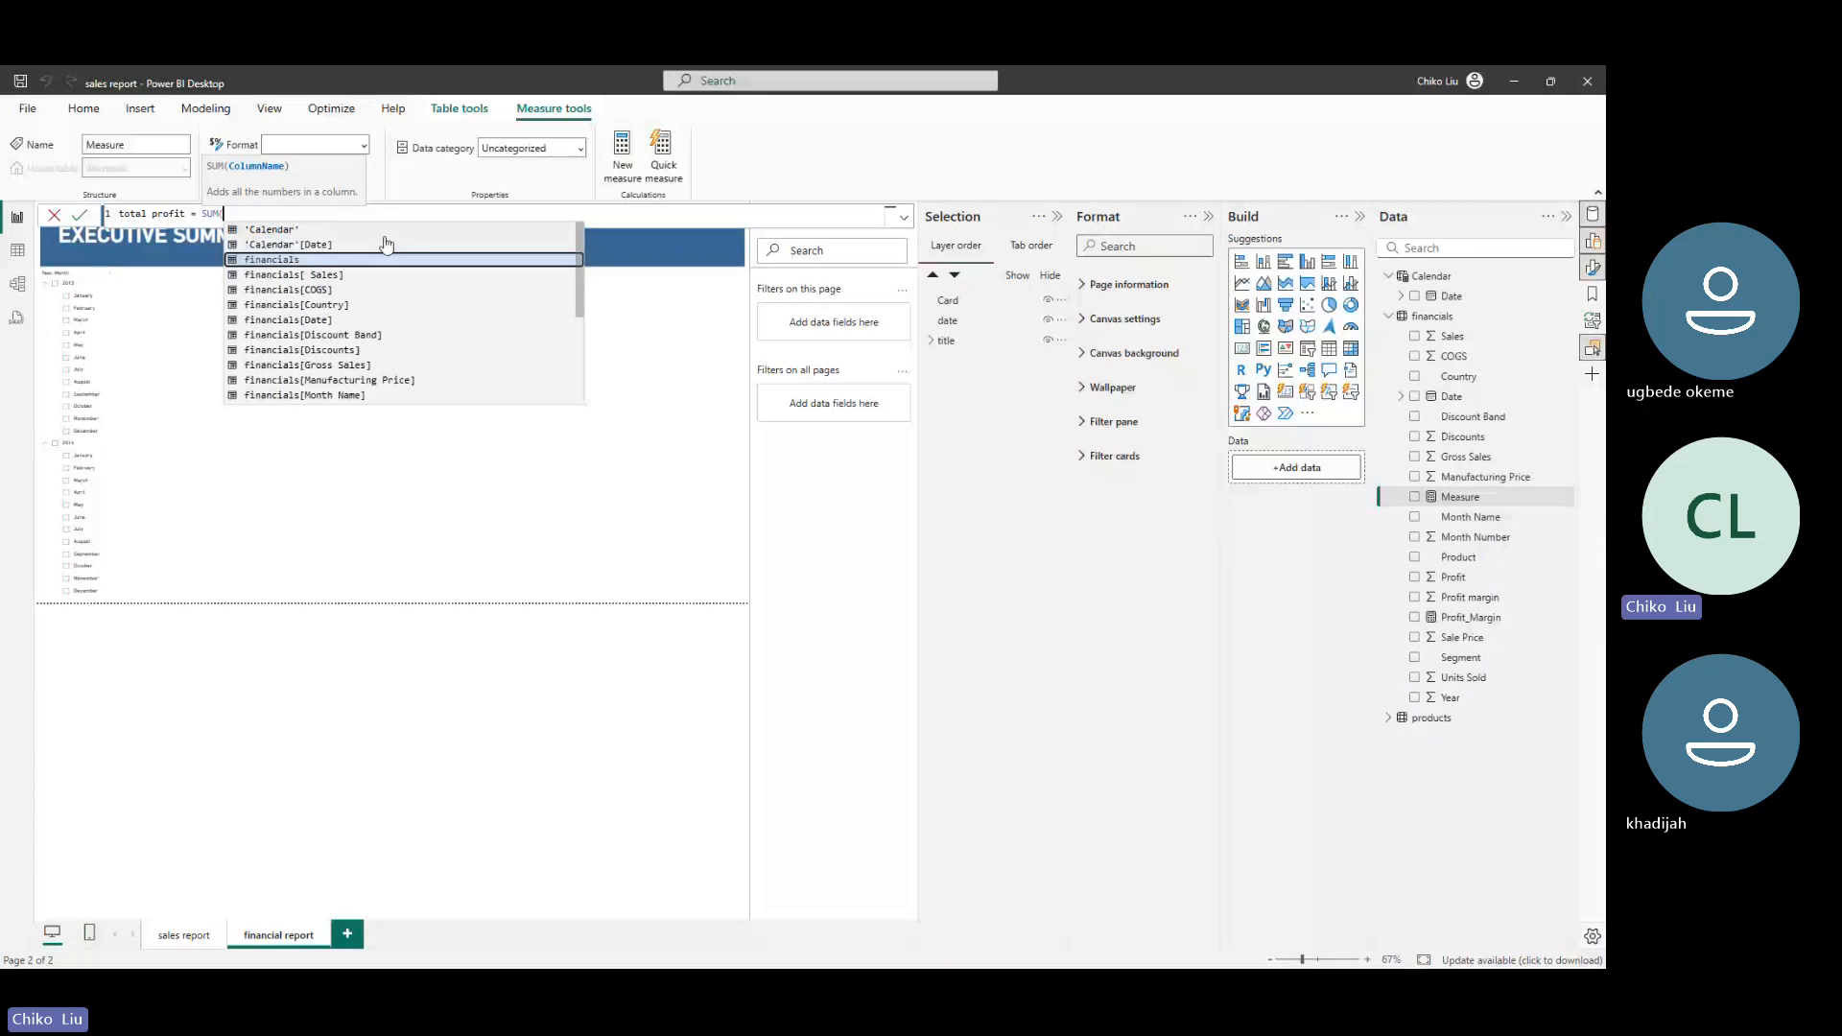
key(Down)
key(Down)
key(Down)
key(Down)
key(Down)
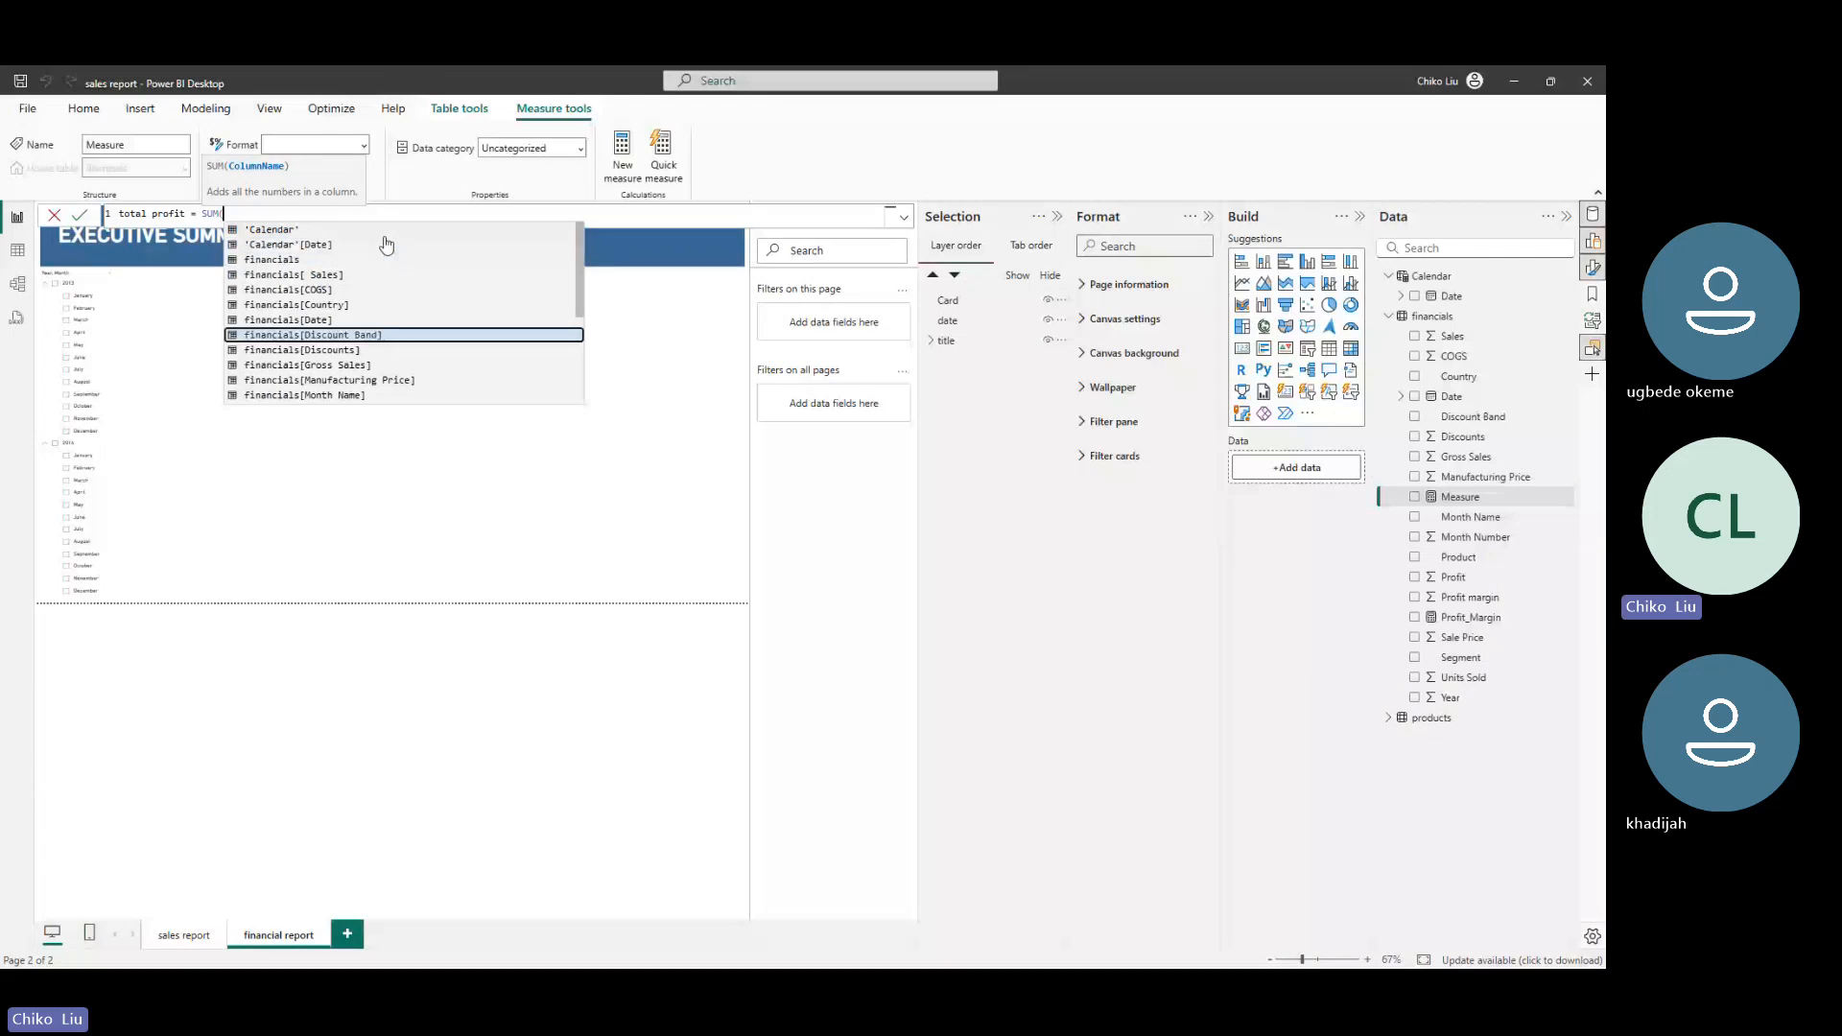
key(Down)
key(Down)
key(Down)
key(Down)
key(Down)
key(Down)
key(Down)
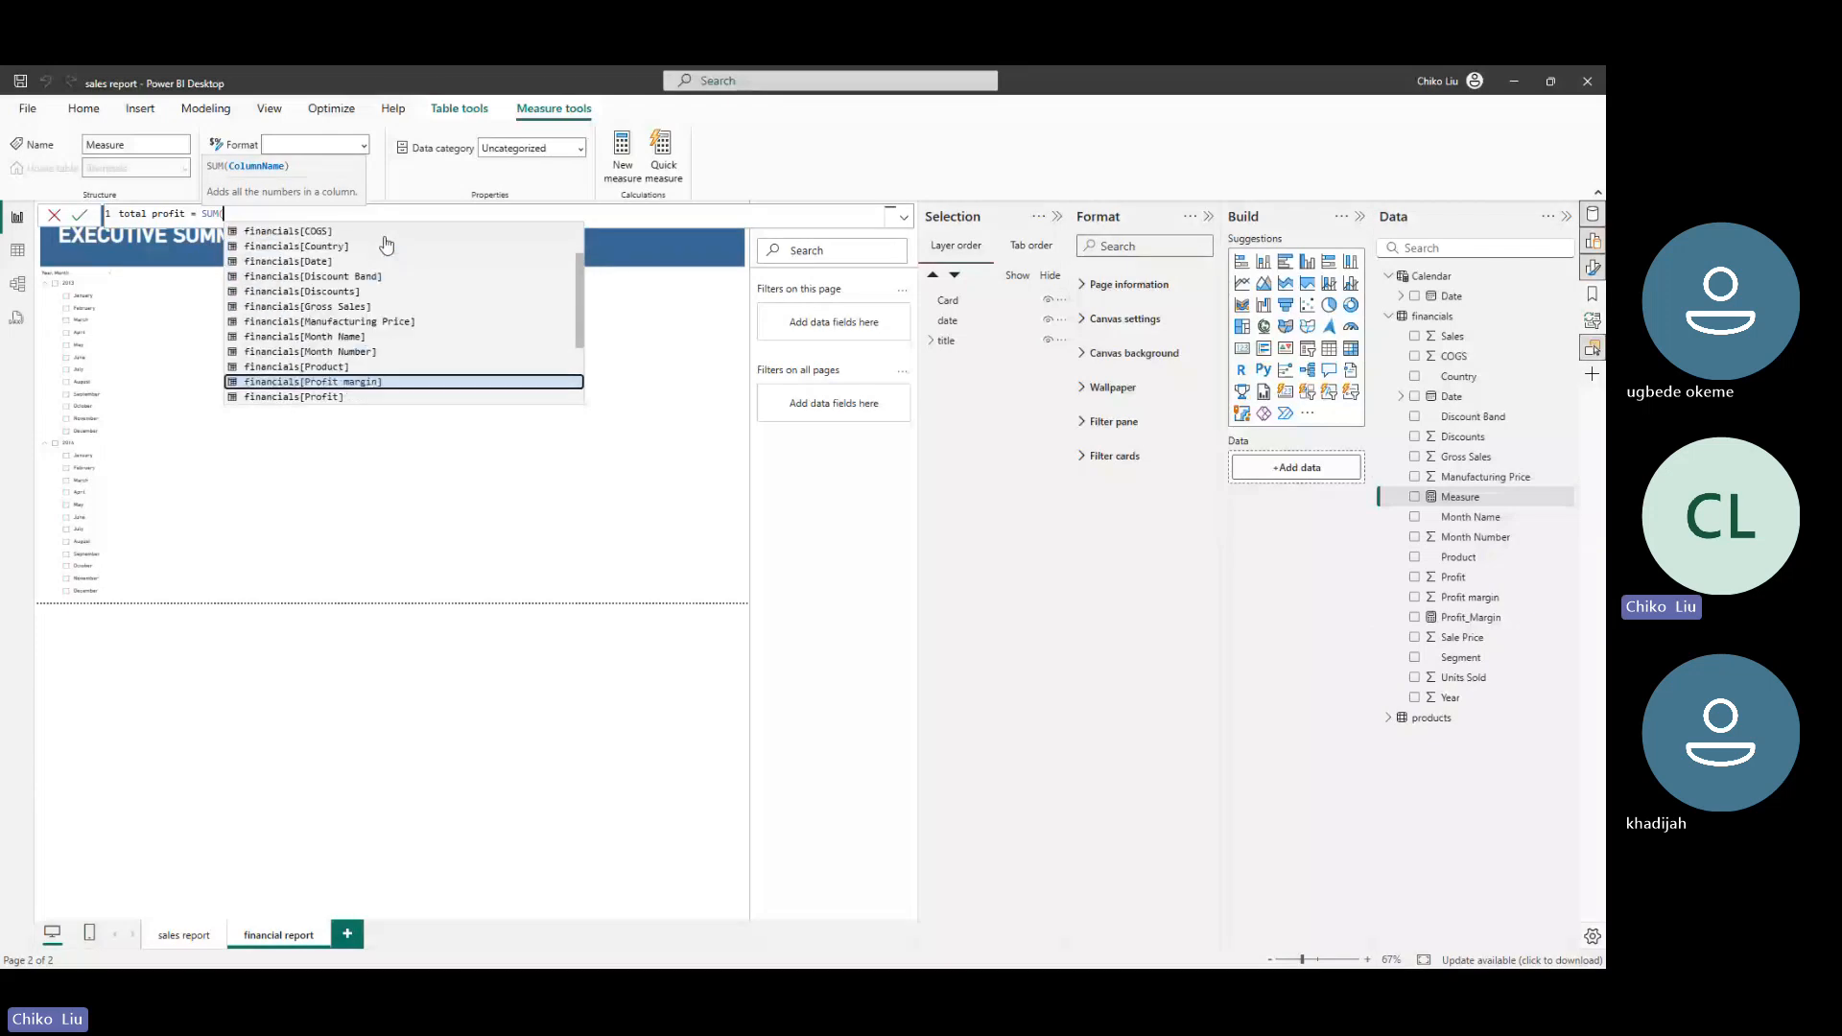
key(Down)
key(Tab)
text())
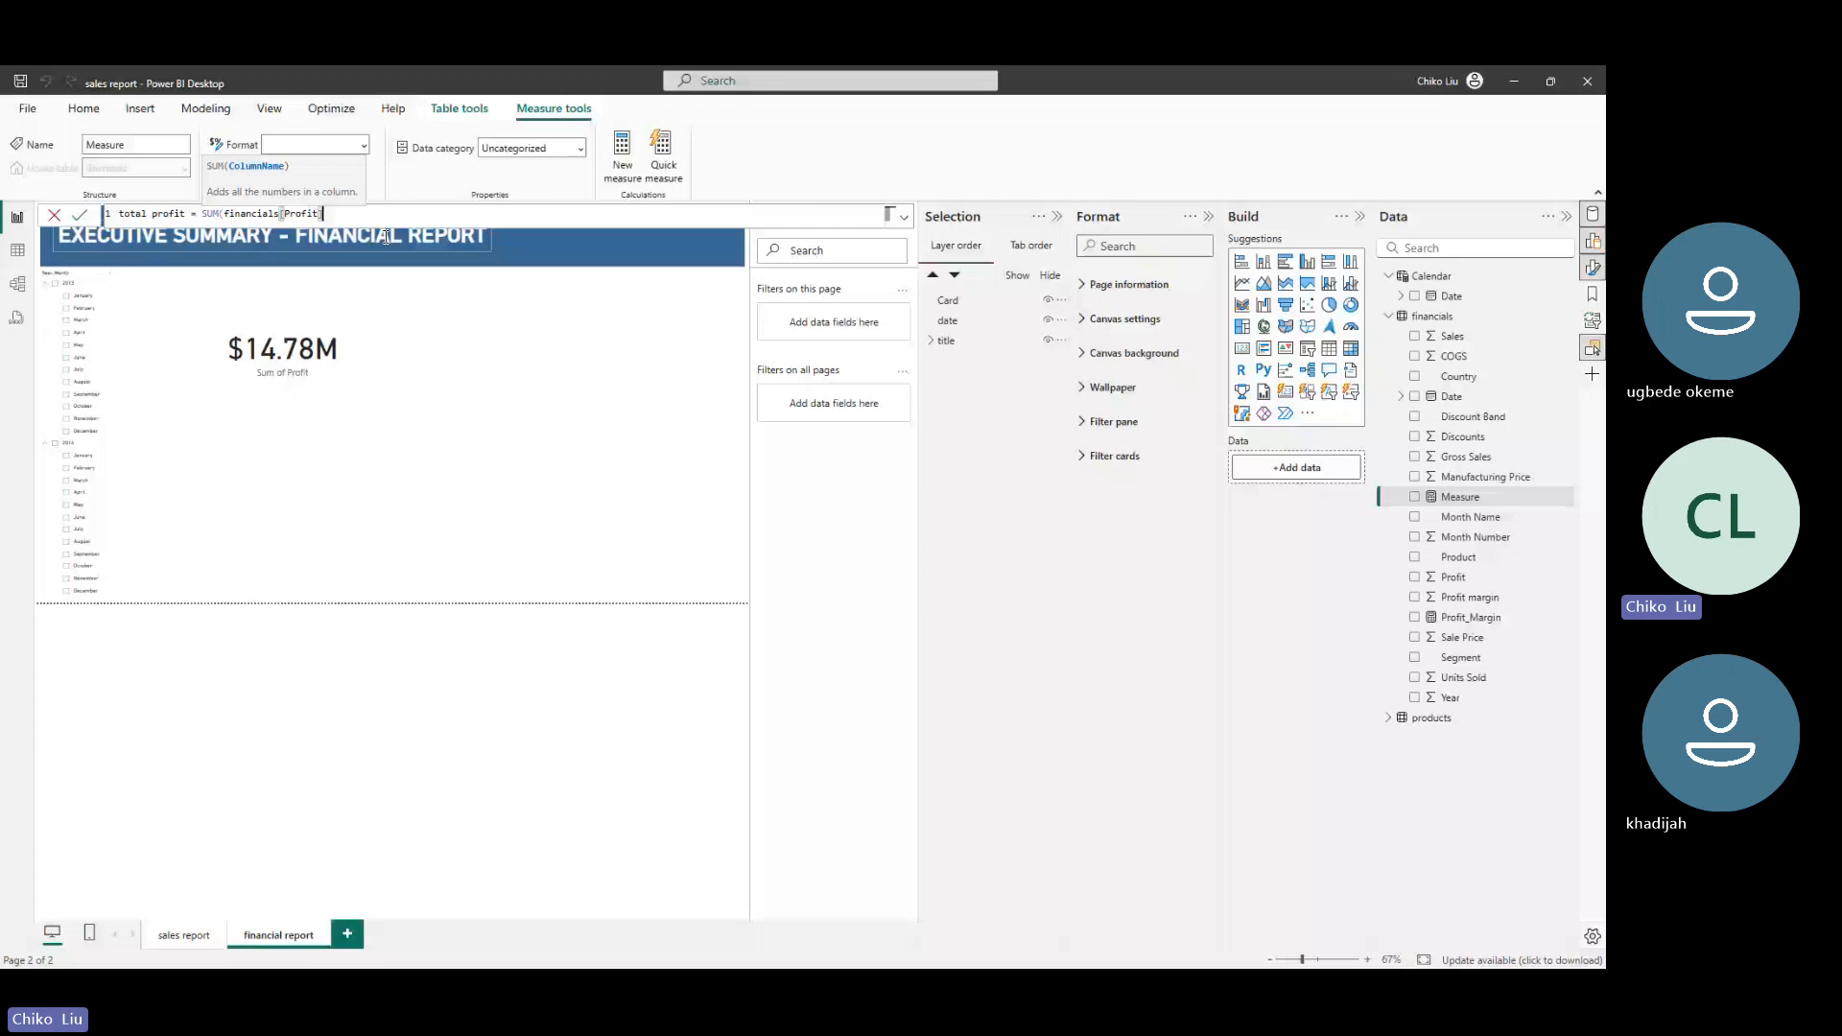
key(Return)
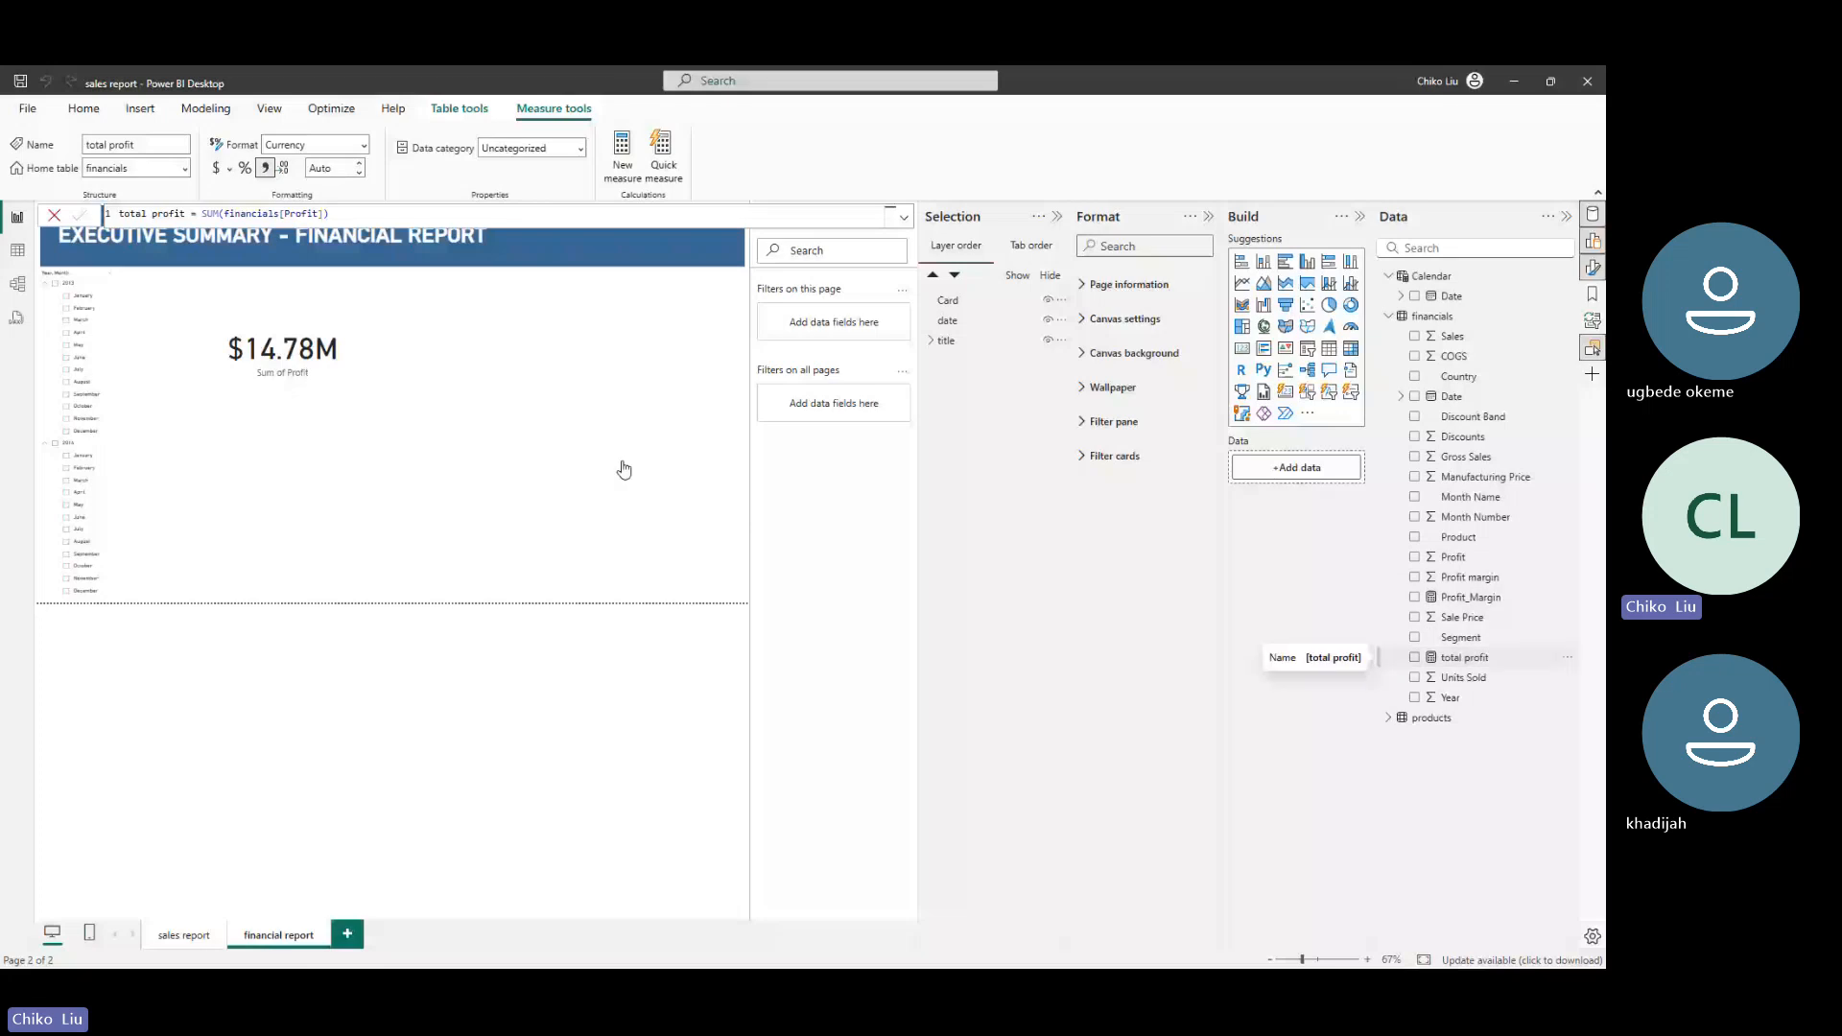
drag(623, 469, 579, 367)
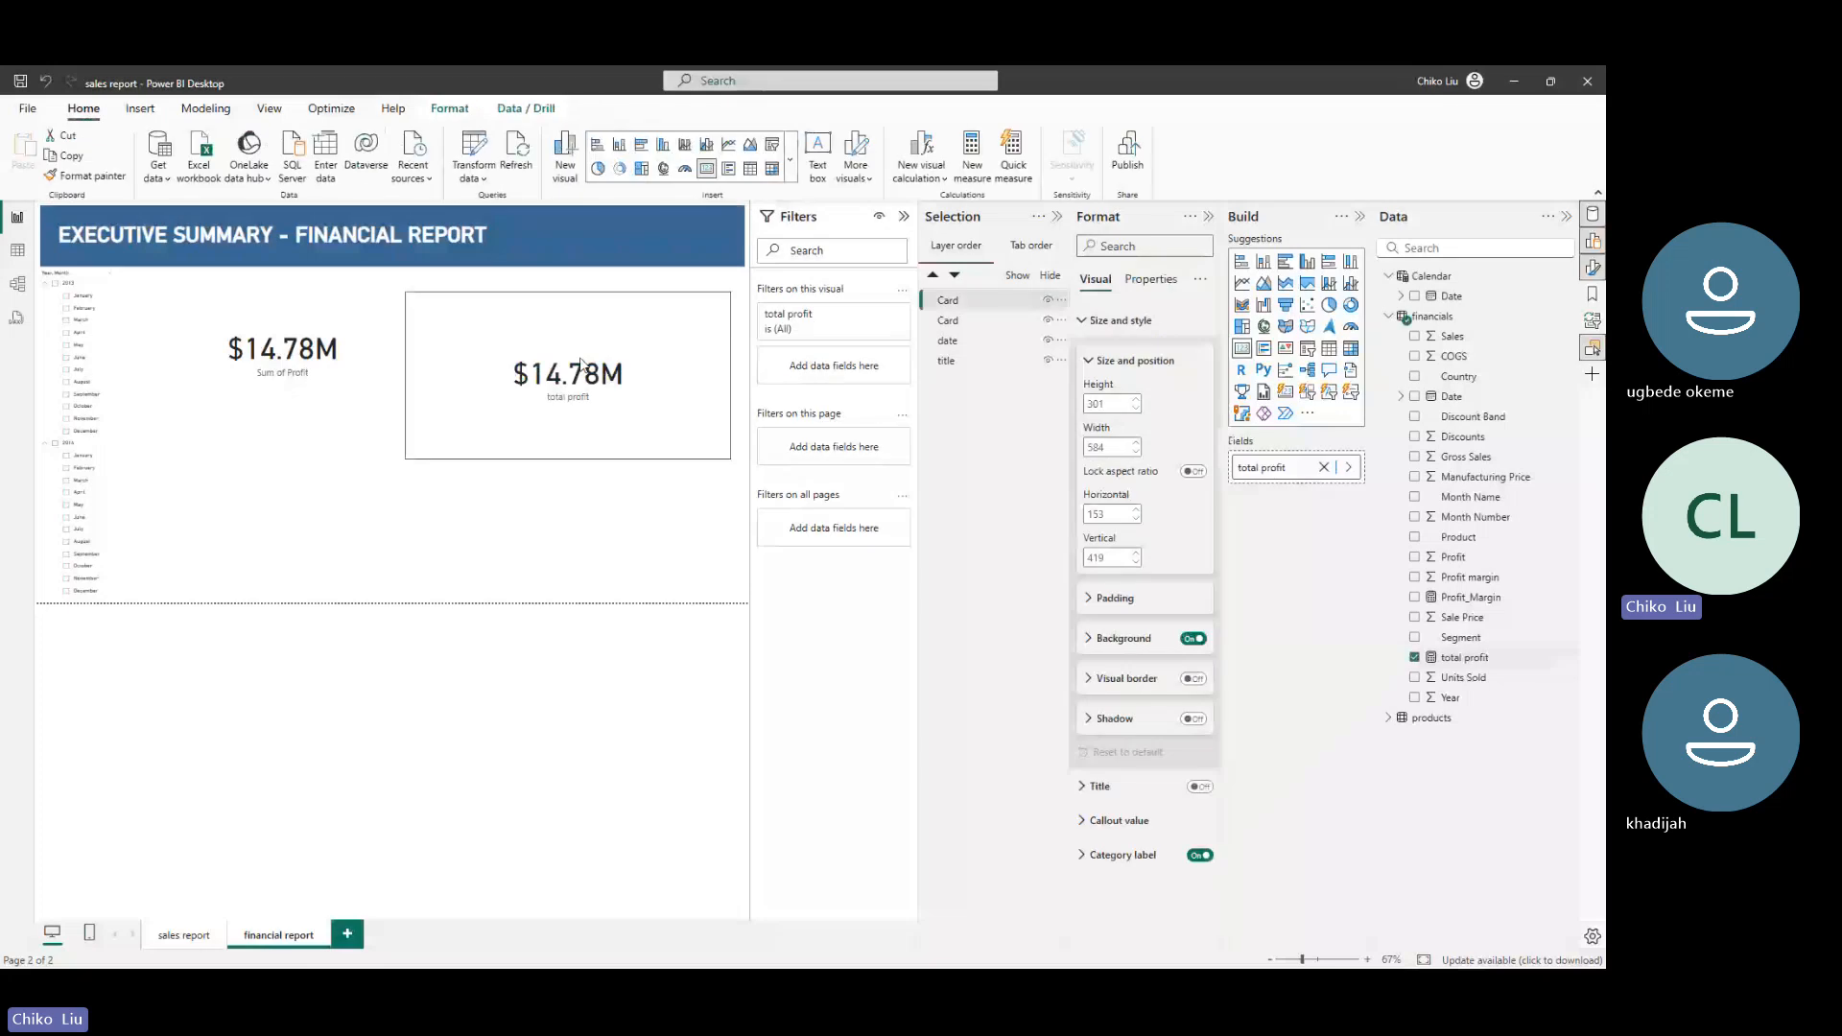
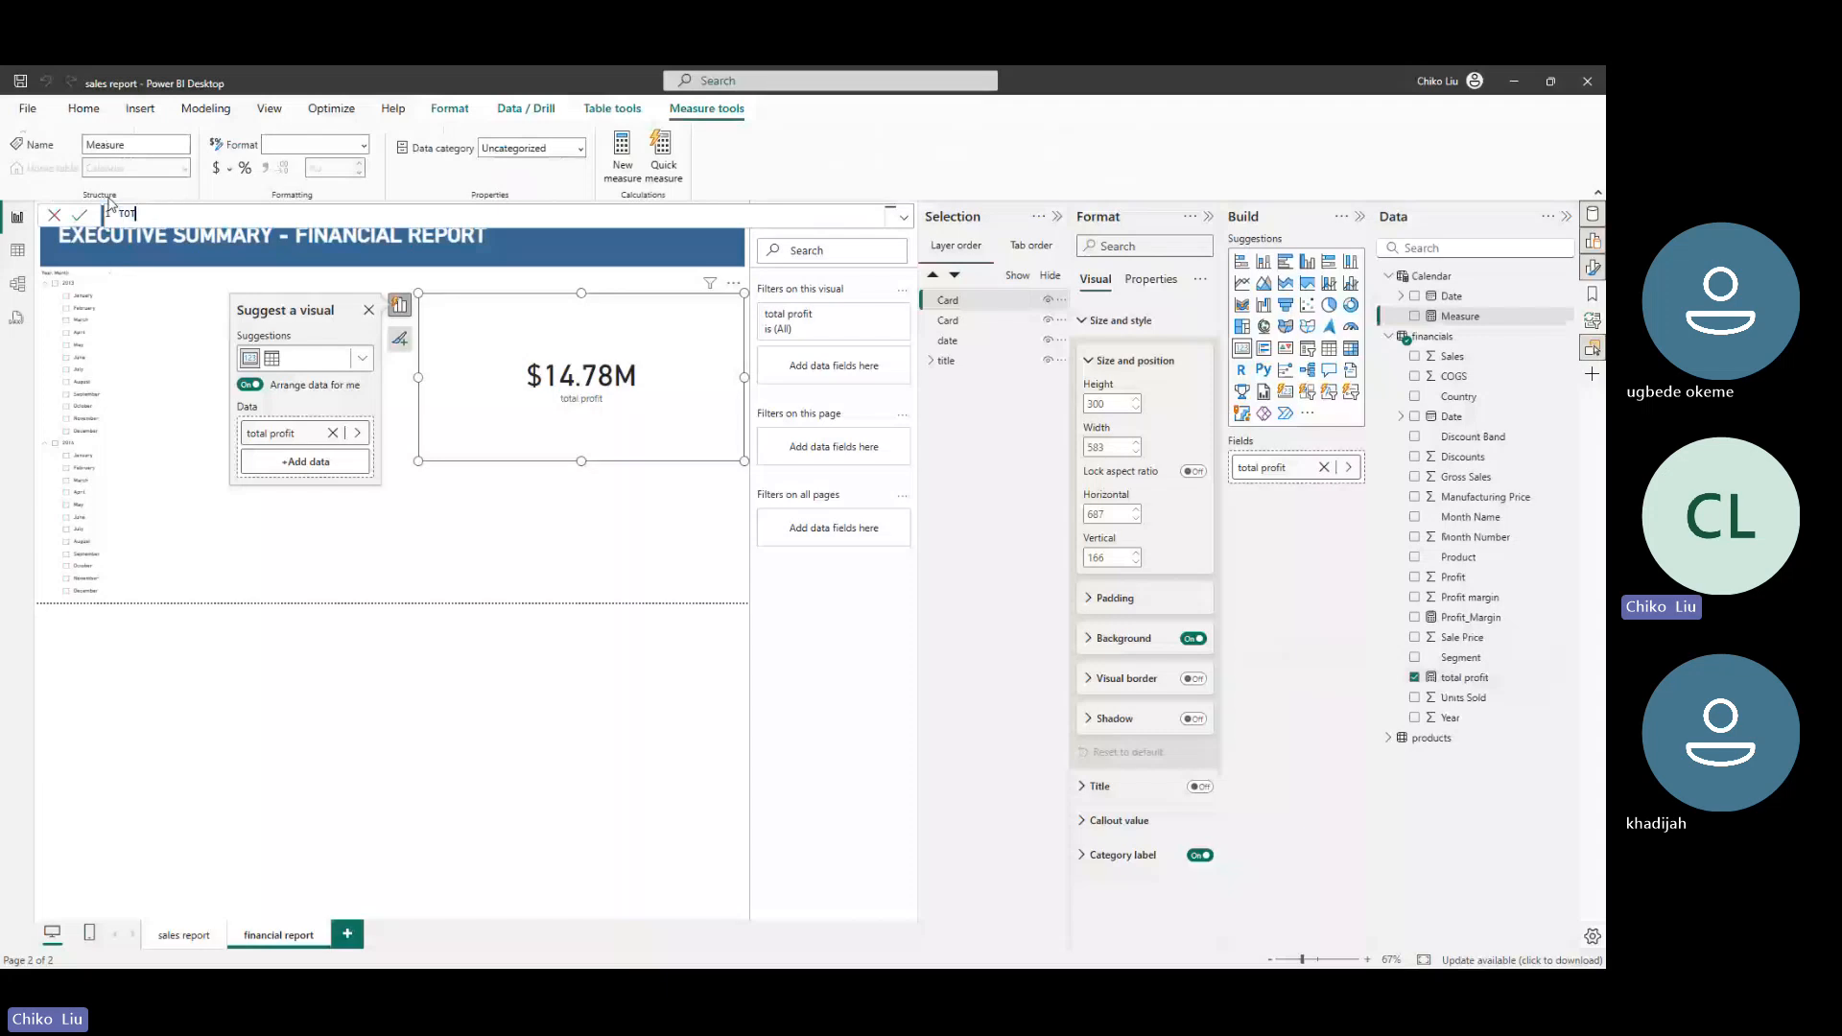
Name the new measure Total USA profit and start its formula with the CALCULATE function
key(BackSpace)
key(BackSpace)
text(otal USA profit = C)
key(Tab)
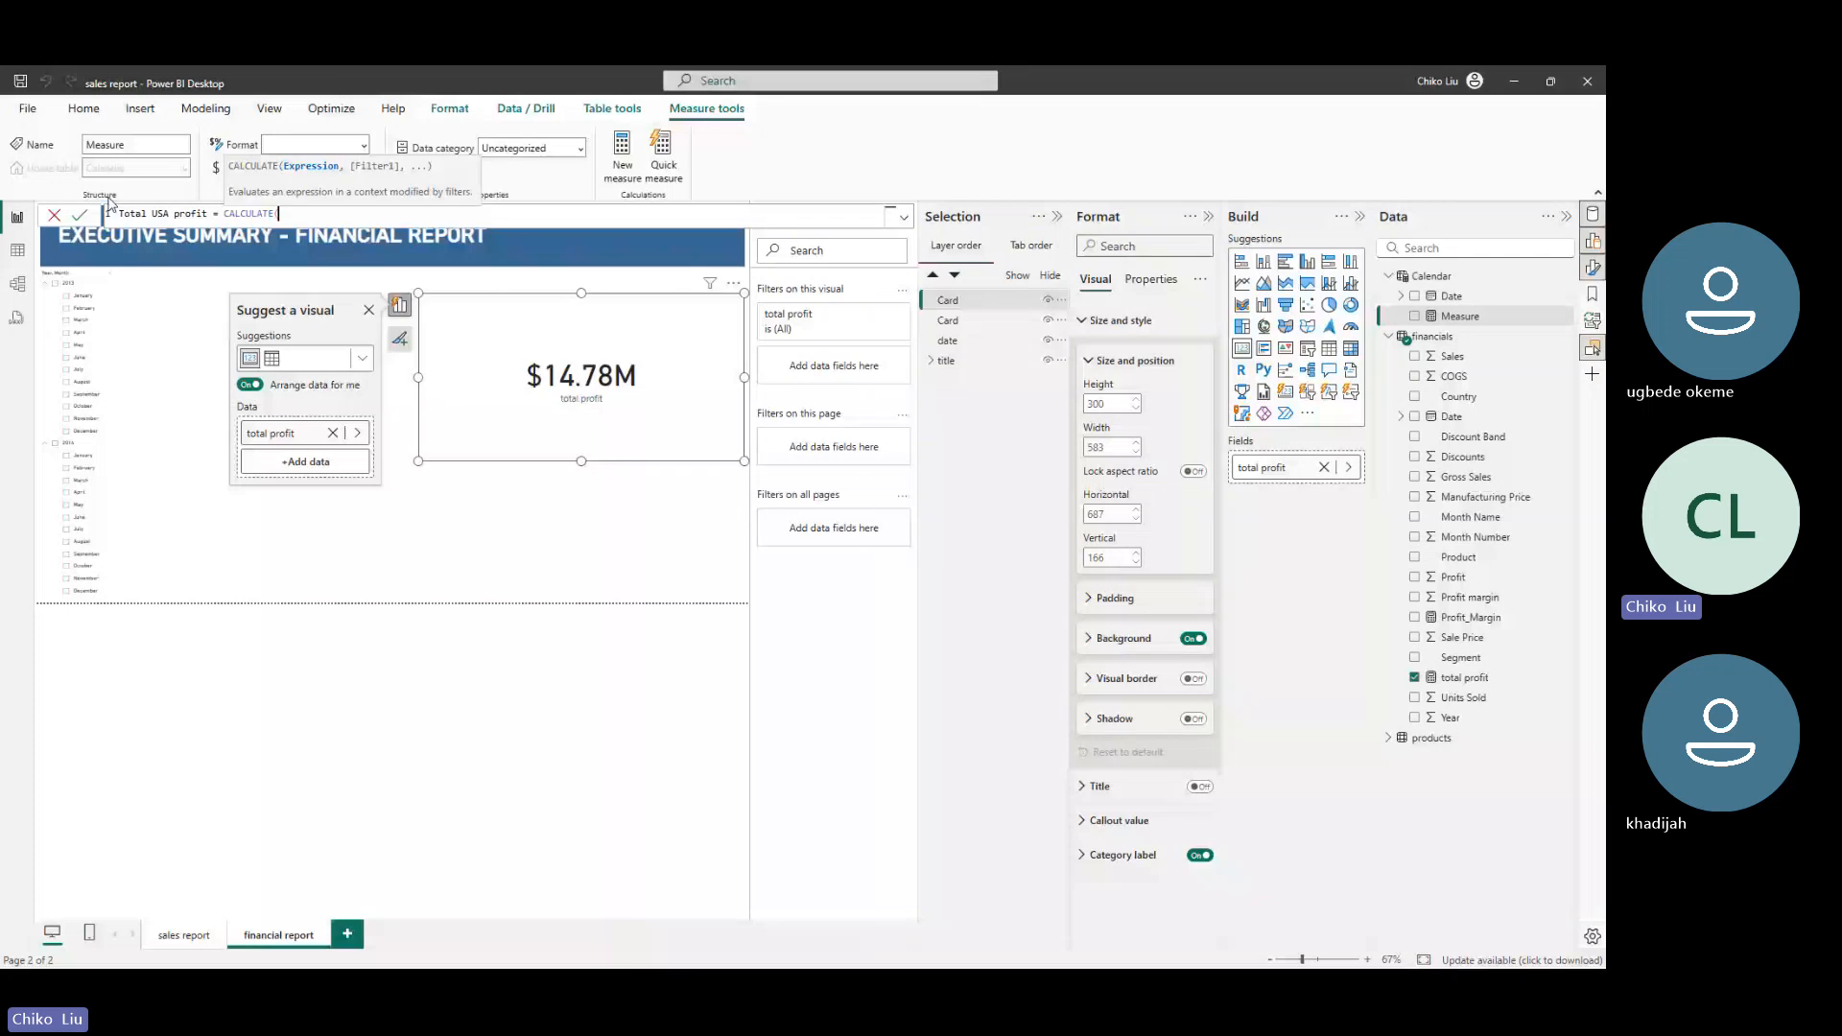
Enter SUM(financials[Profit]) as the expression inside the measure's CALCULATE function
text(SUM()
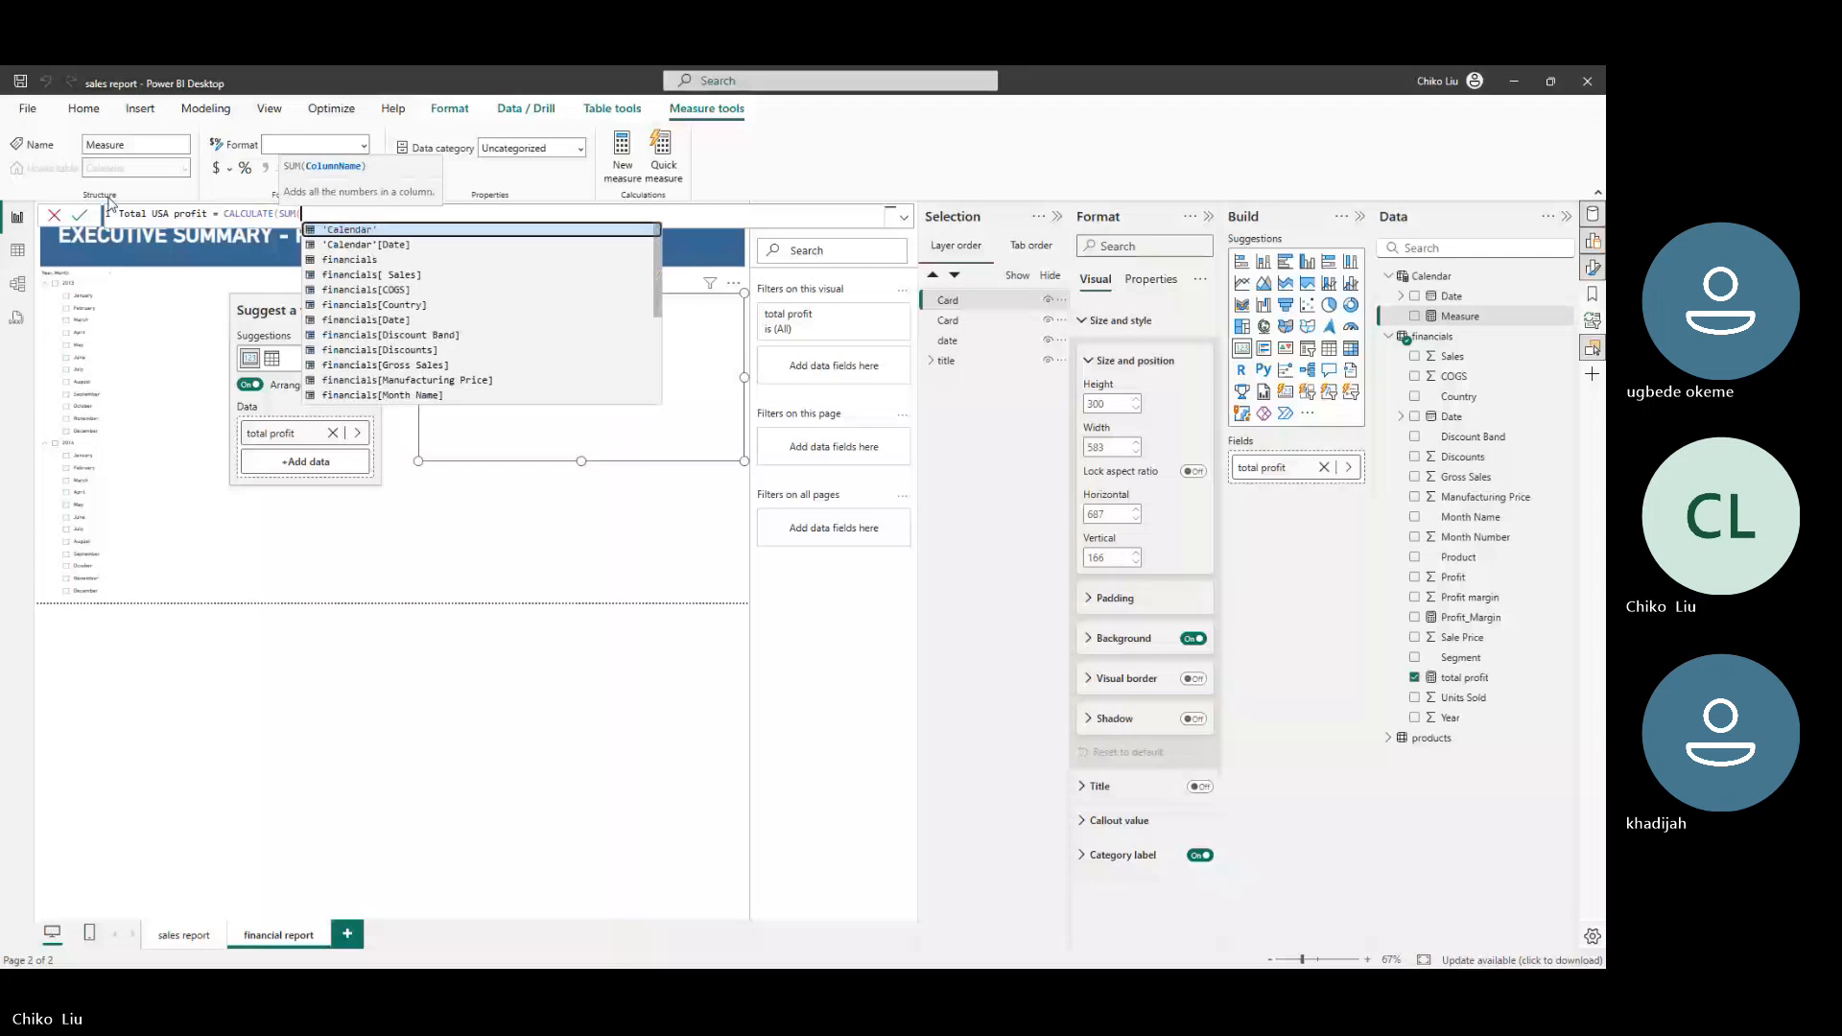
key(Down)
key(Down)
key(Down)
key(Down)
key(Down)
key(Down)
key(Down)
key(Down)
key(Down)
key(Down)
key(Down)
key(Down)
key(Down)
key(Down)
key(Down)
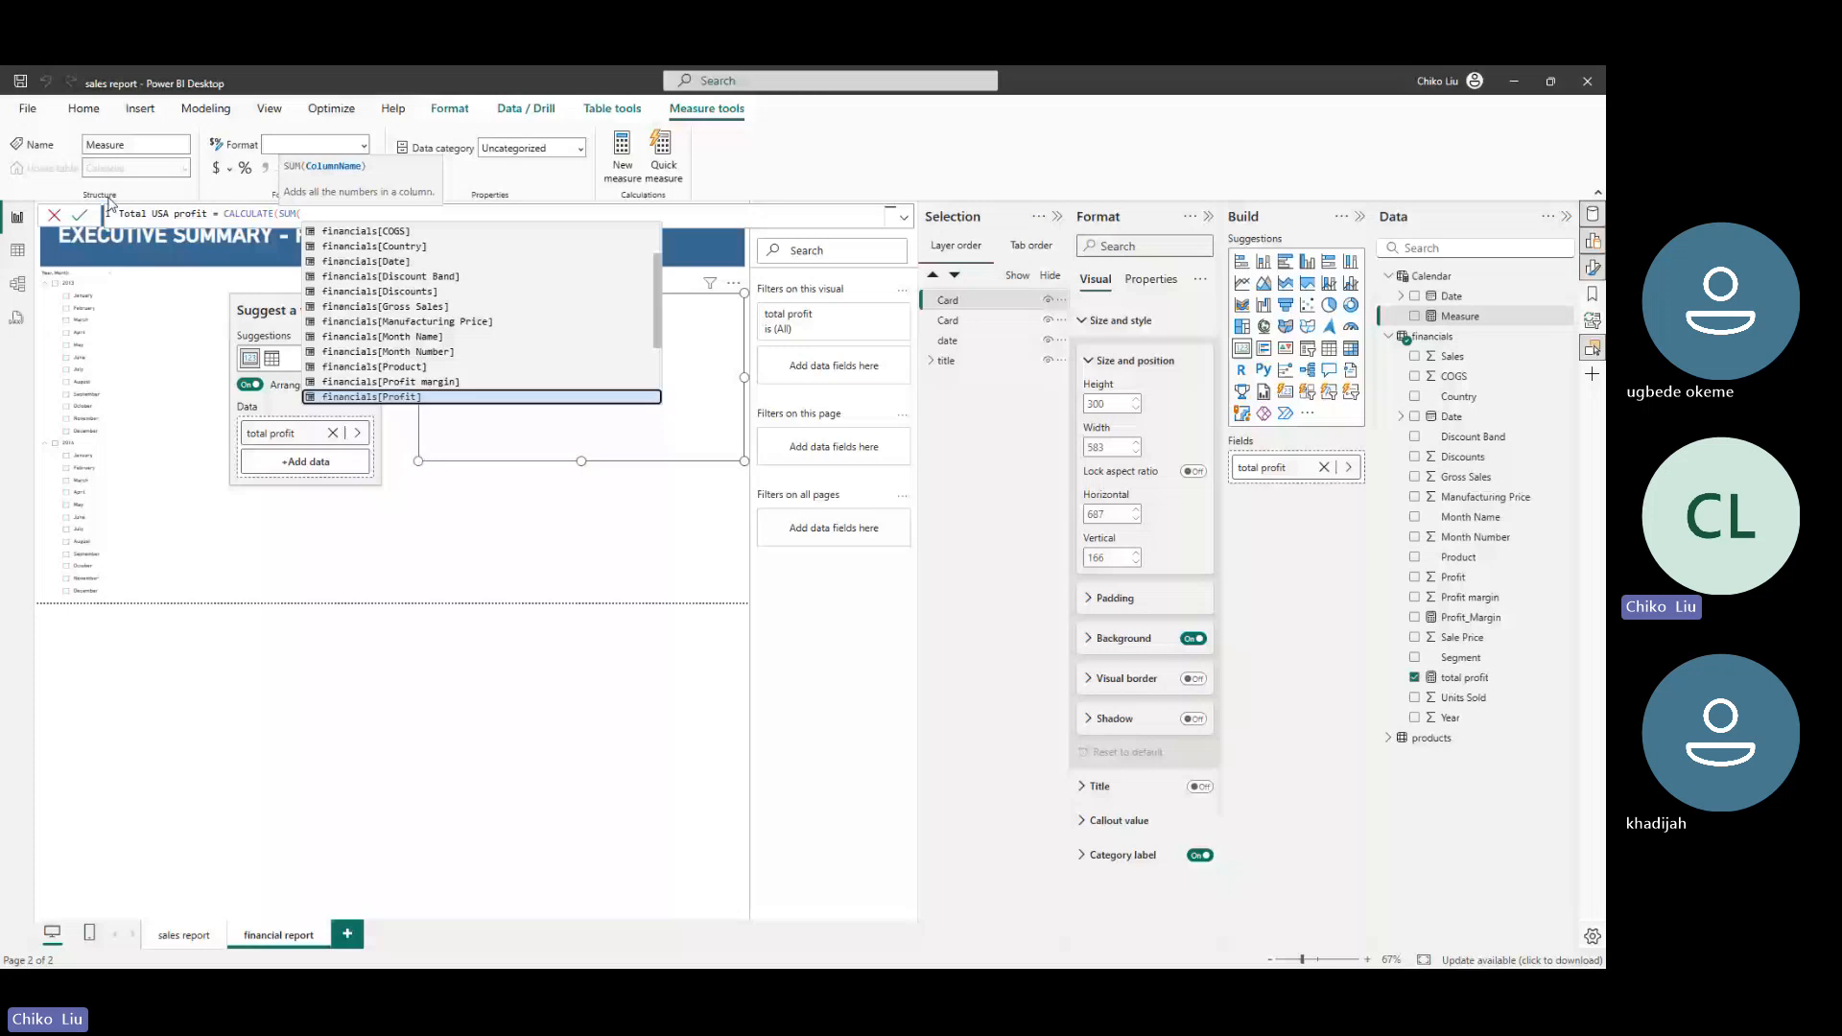
key(Tab)
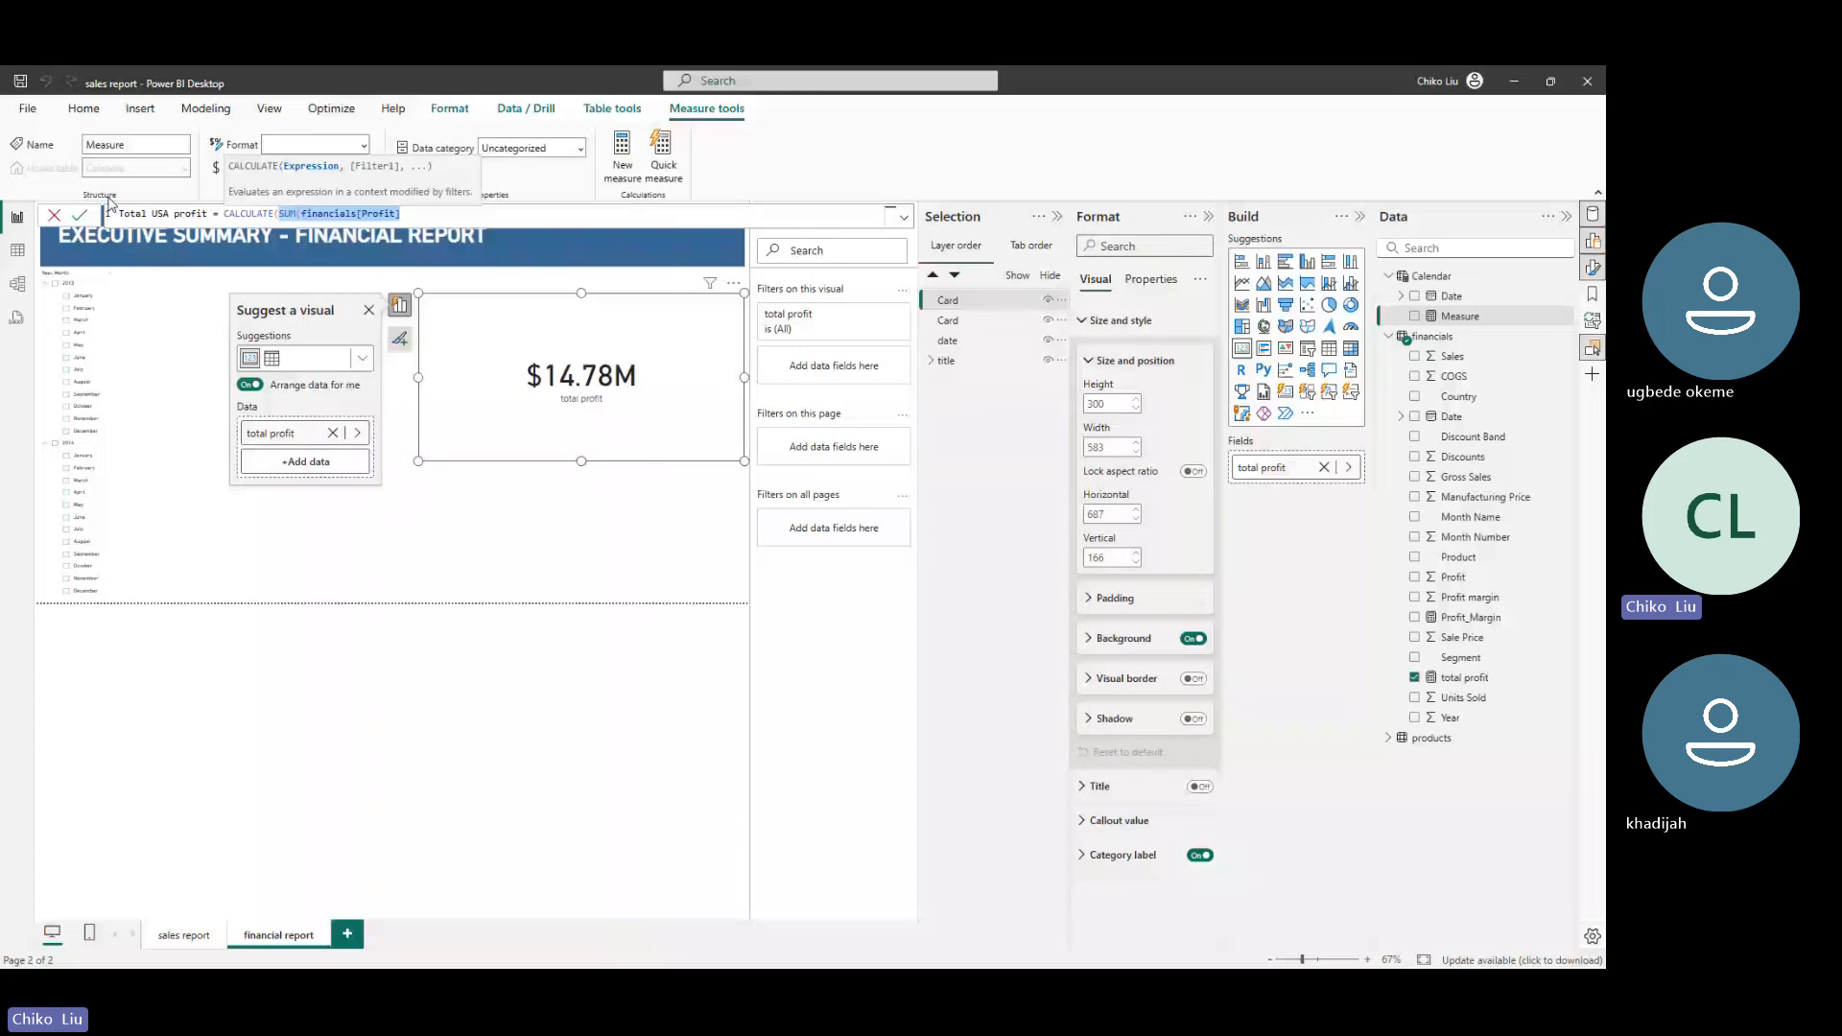
Use [total profit] as the CALCULATE expression, add the filter financials[Country]="USA", and commit the measure
text(TOT)
key(Tab)
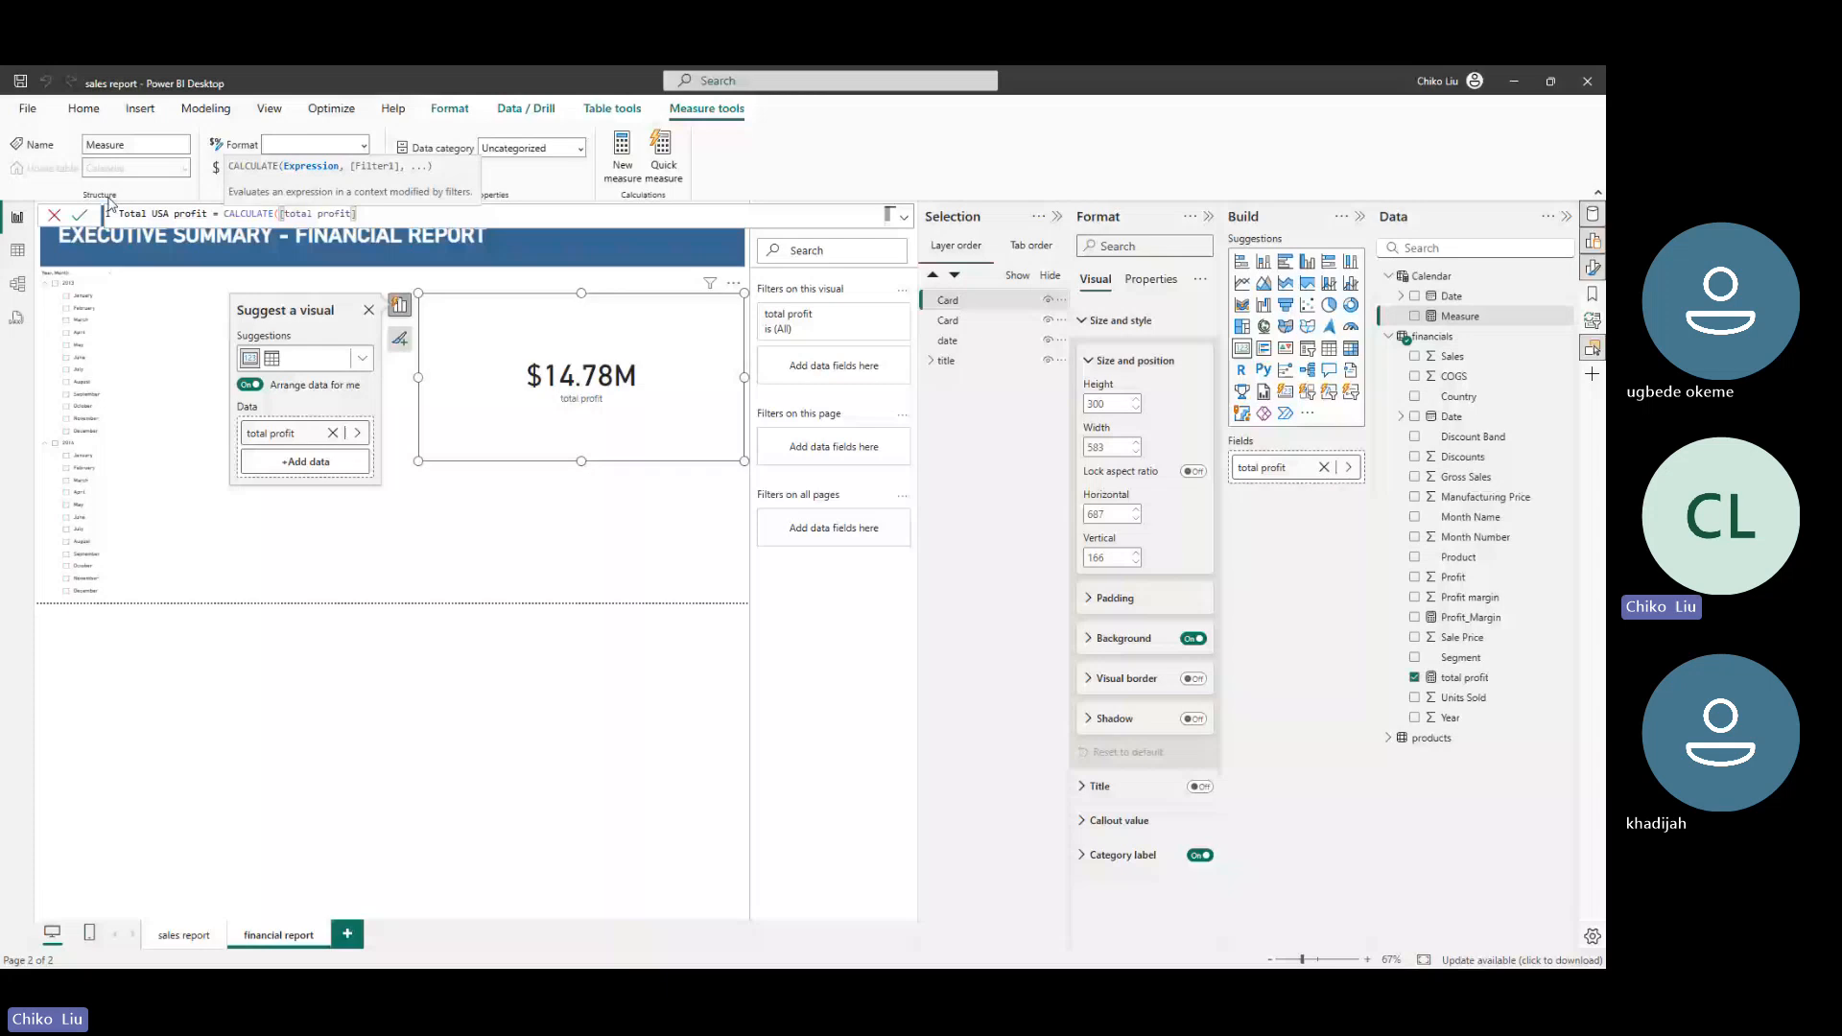
text(,count)
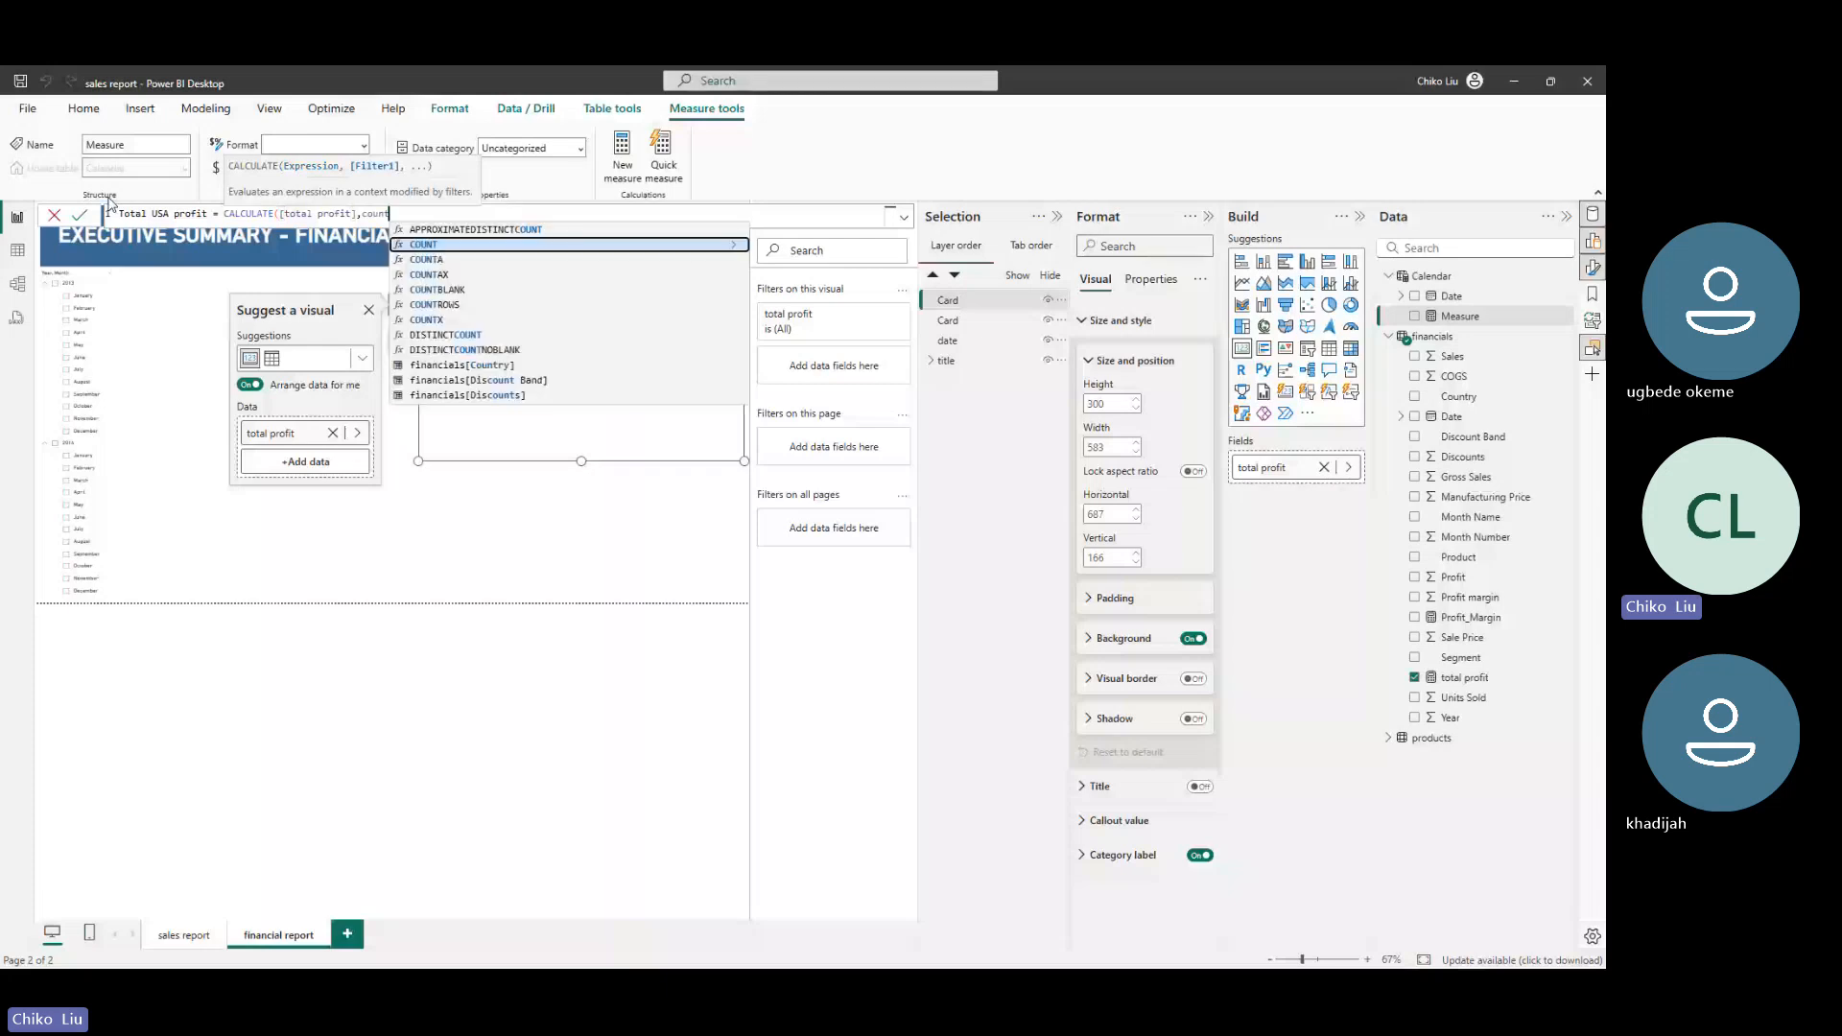
key(Down)
key(Down)
key(Down)
key(Down)
key(Down)
key(Down)
key(Down)
key(Down)
key(Down)
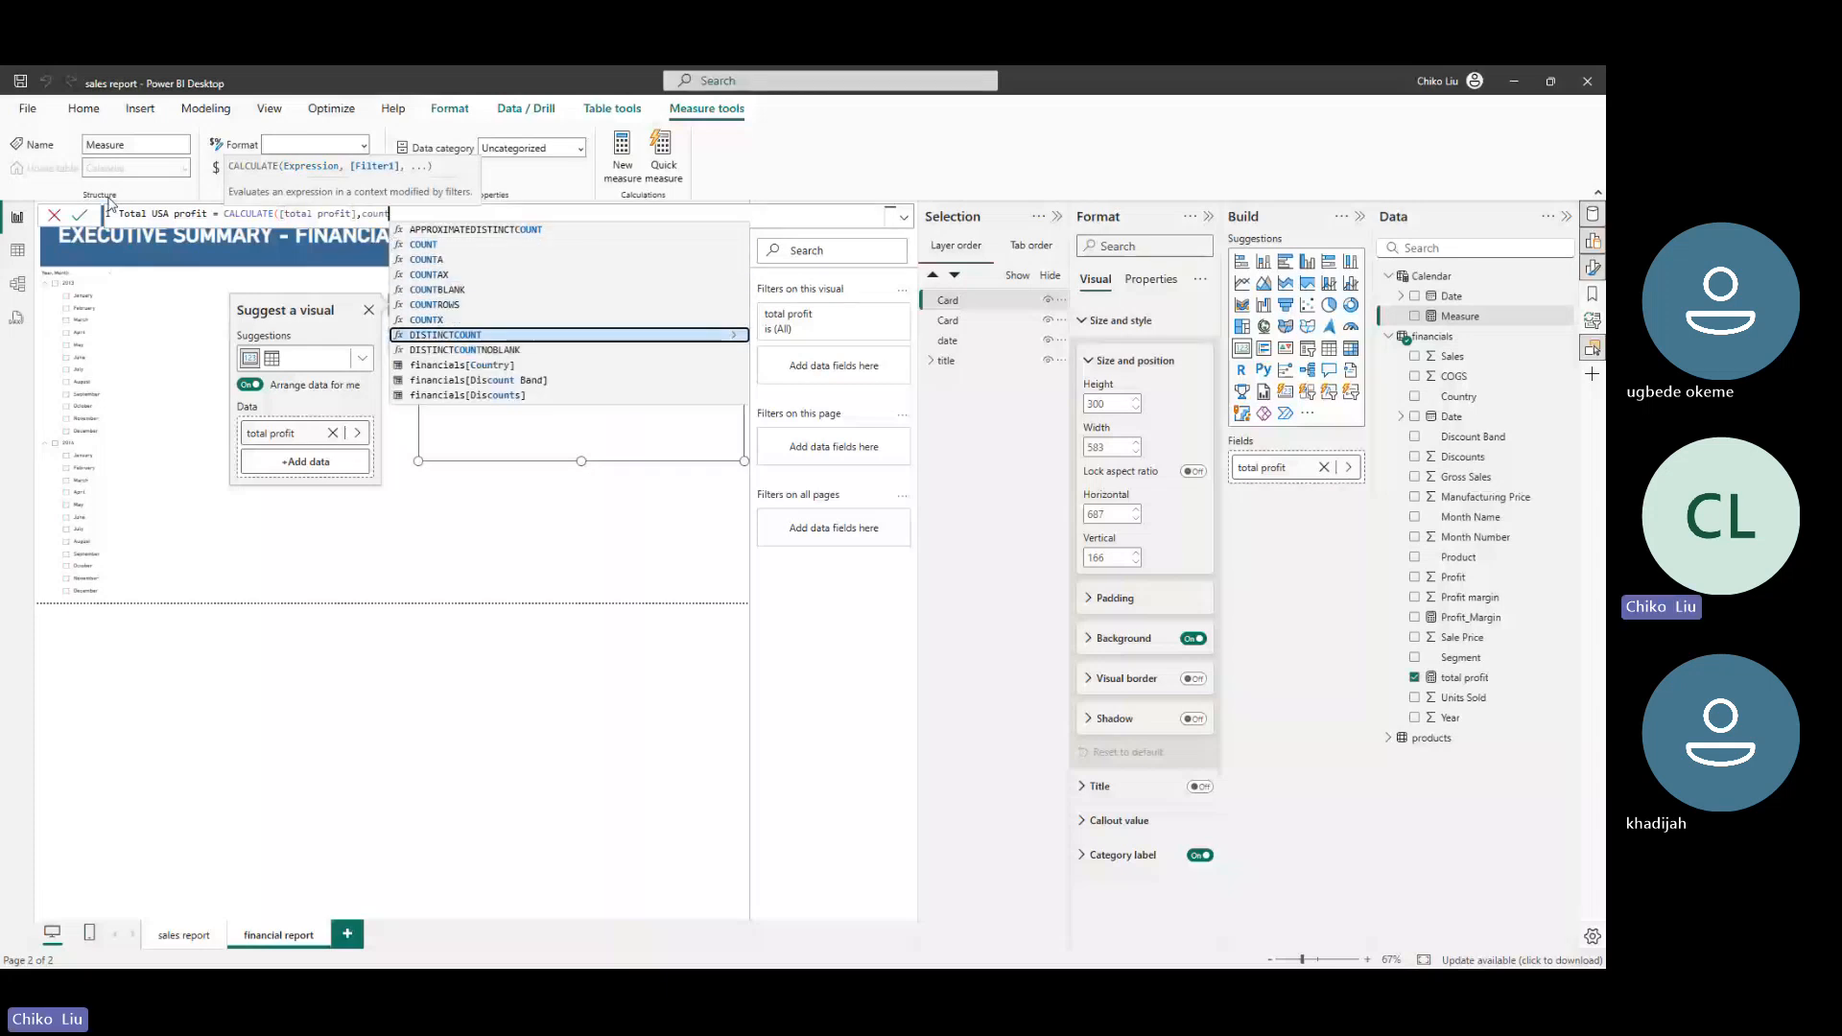
key(Tab)
text(=)
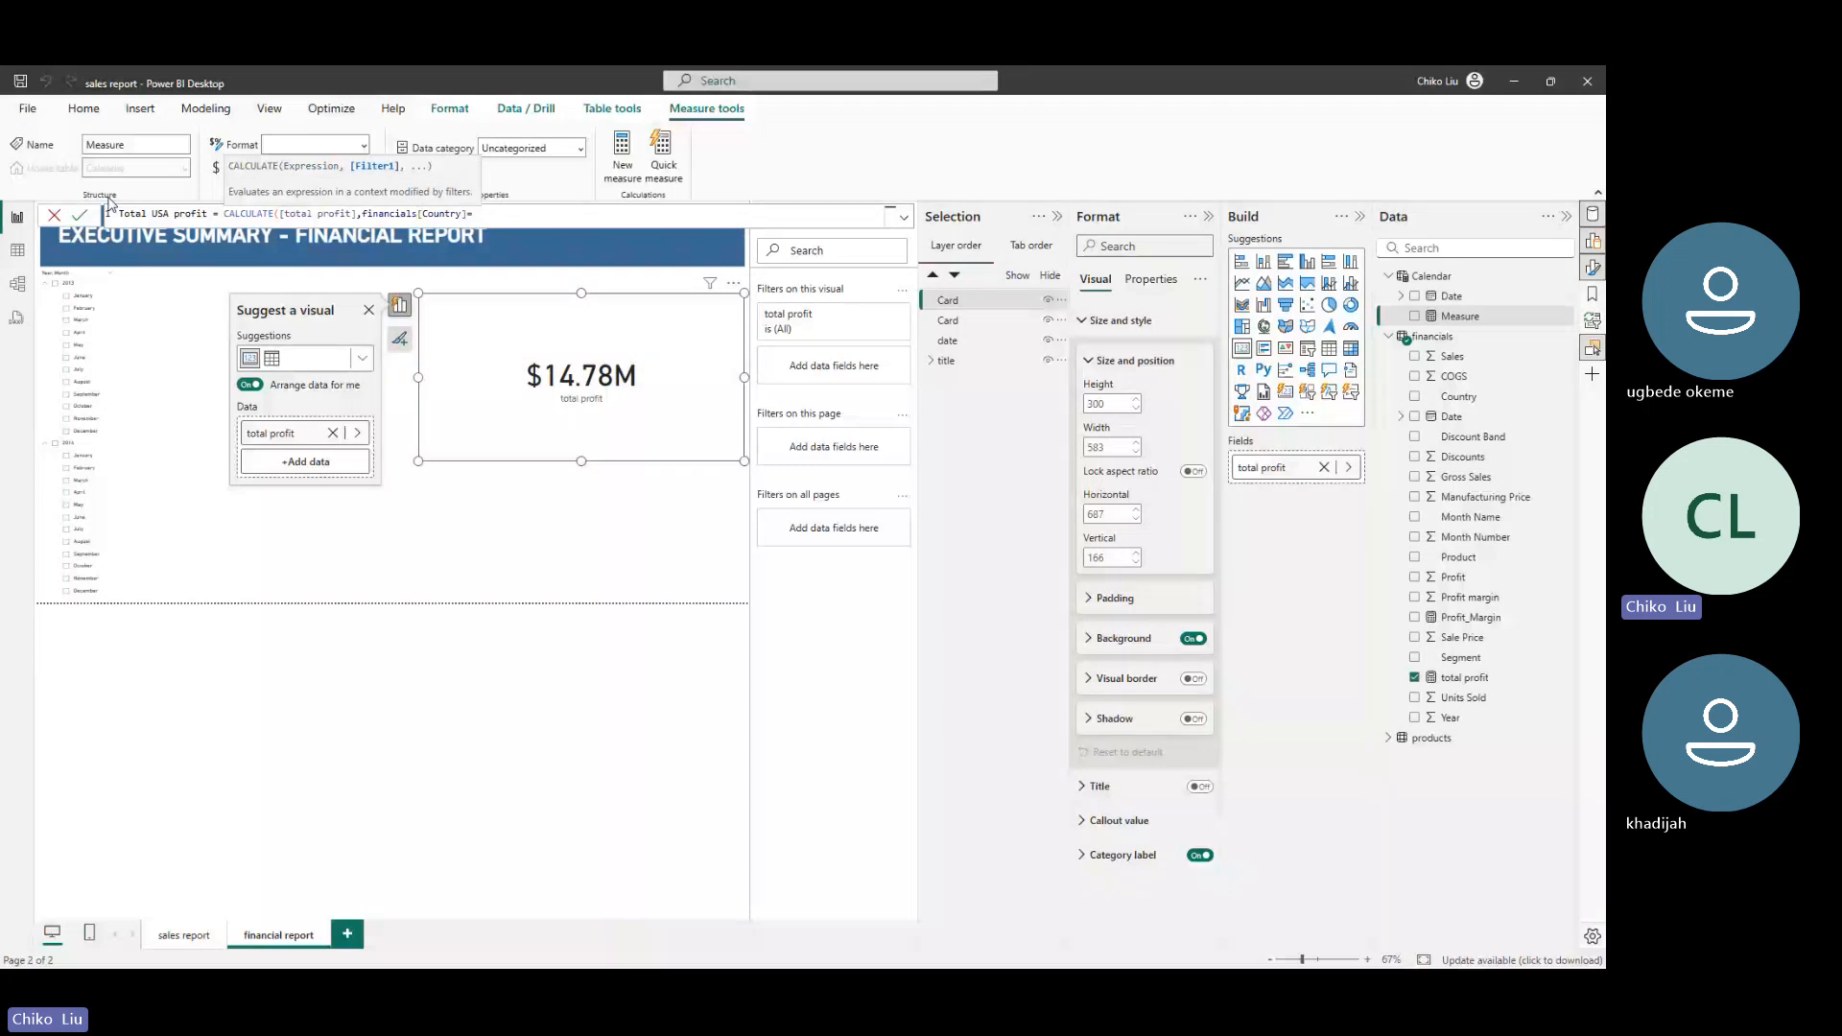
text(")
text(US)
text(A"))
key(Return)
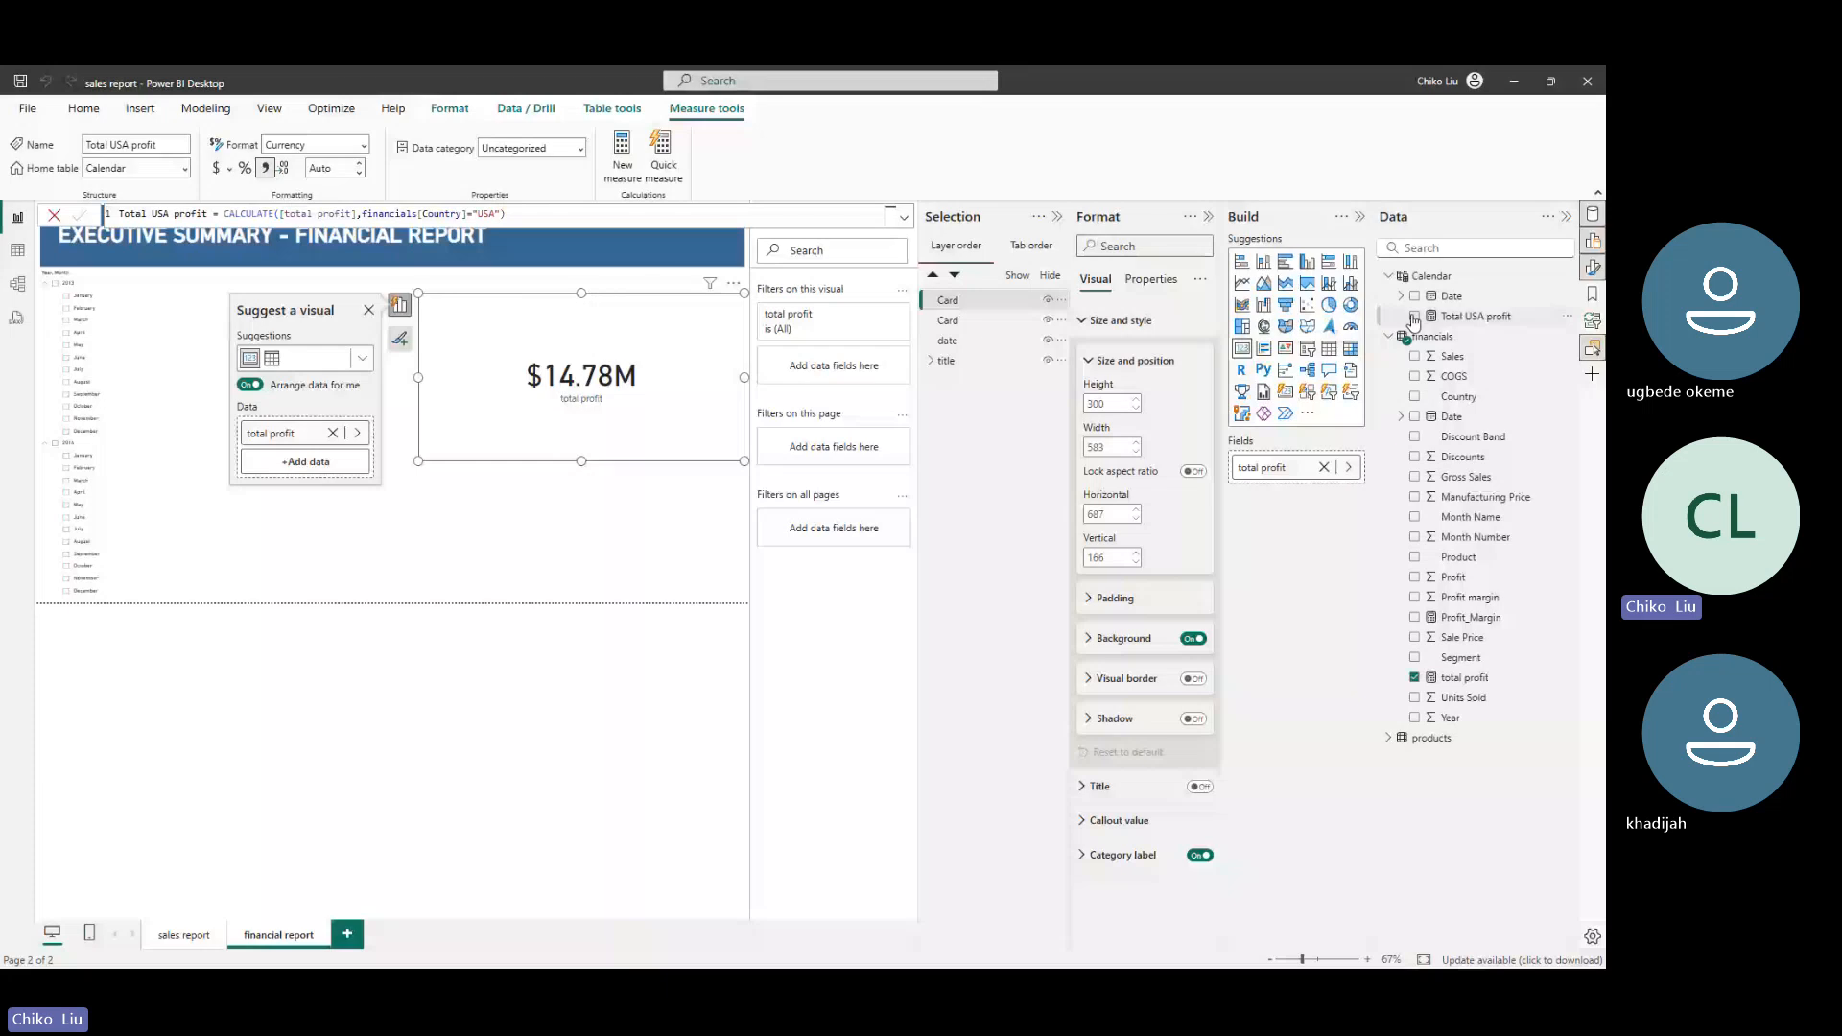
Show the Total USA profit measure in a separate card on the report page
click(678, 530)
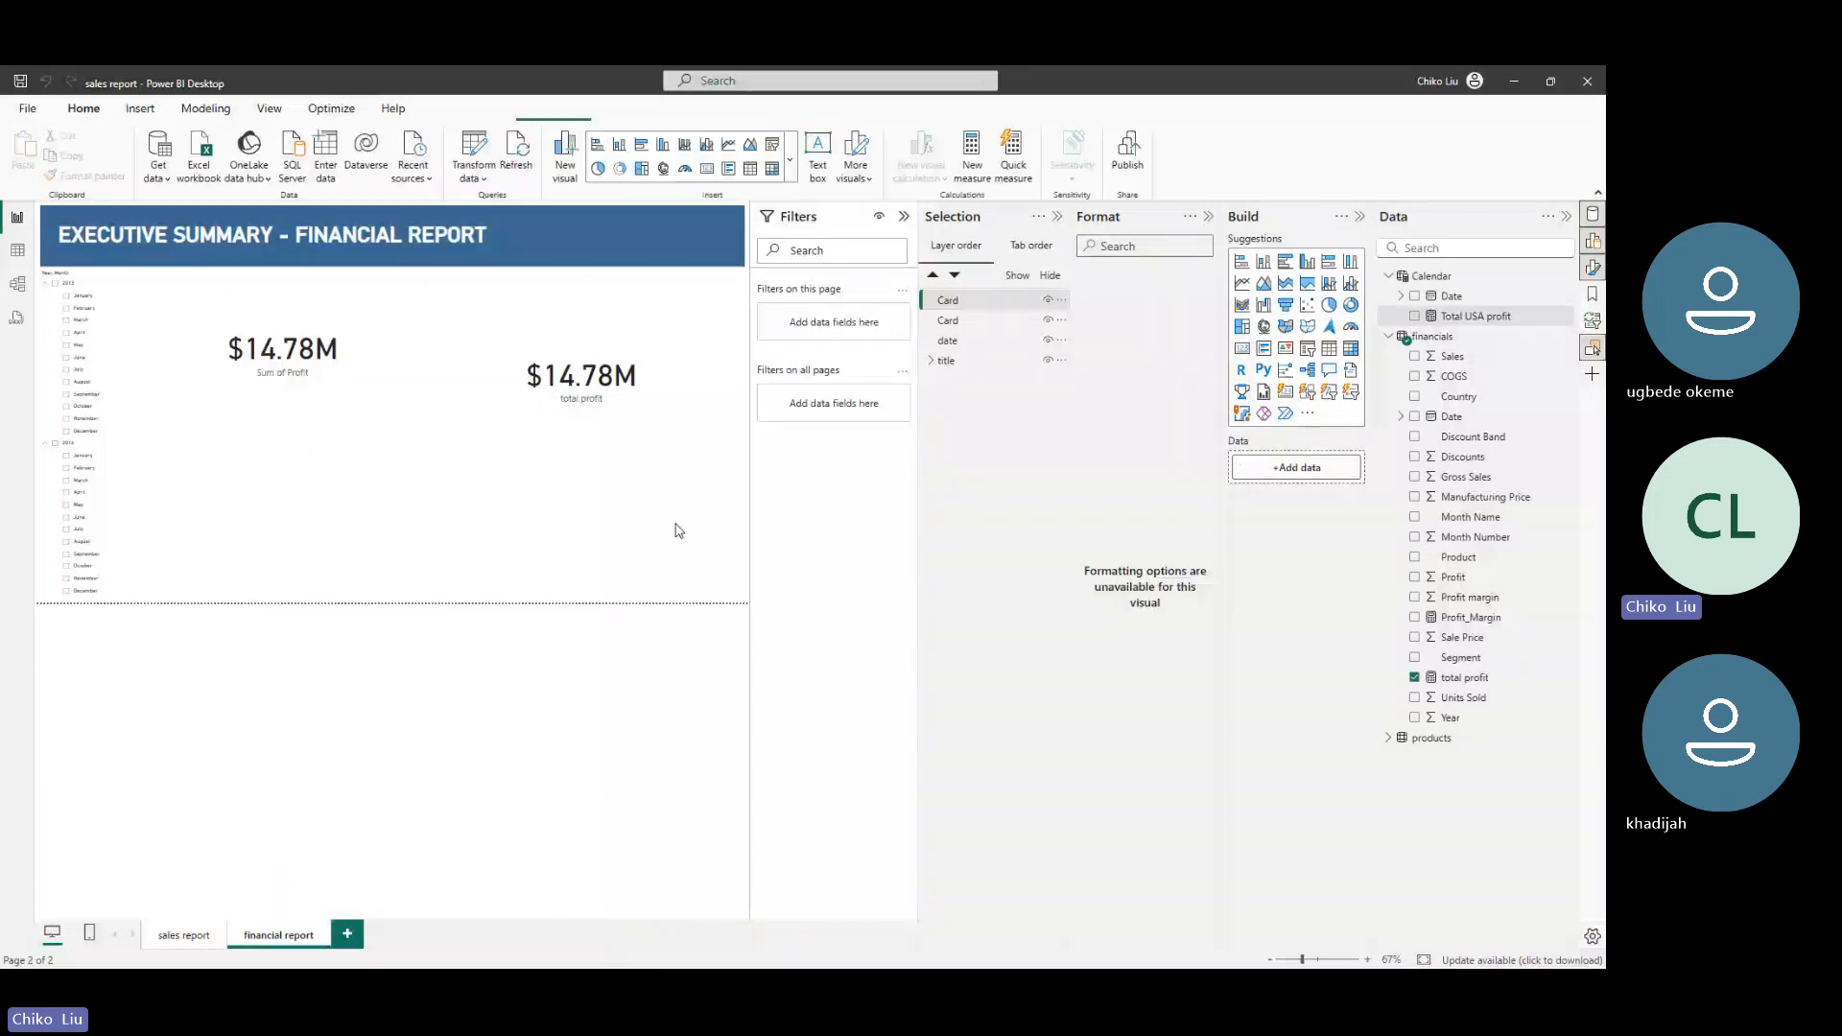
click(1414, 316)
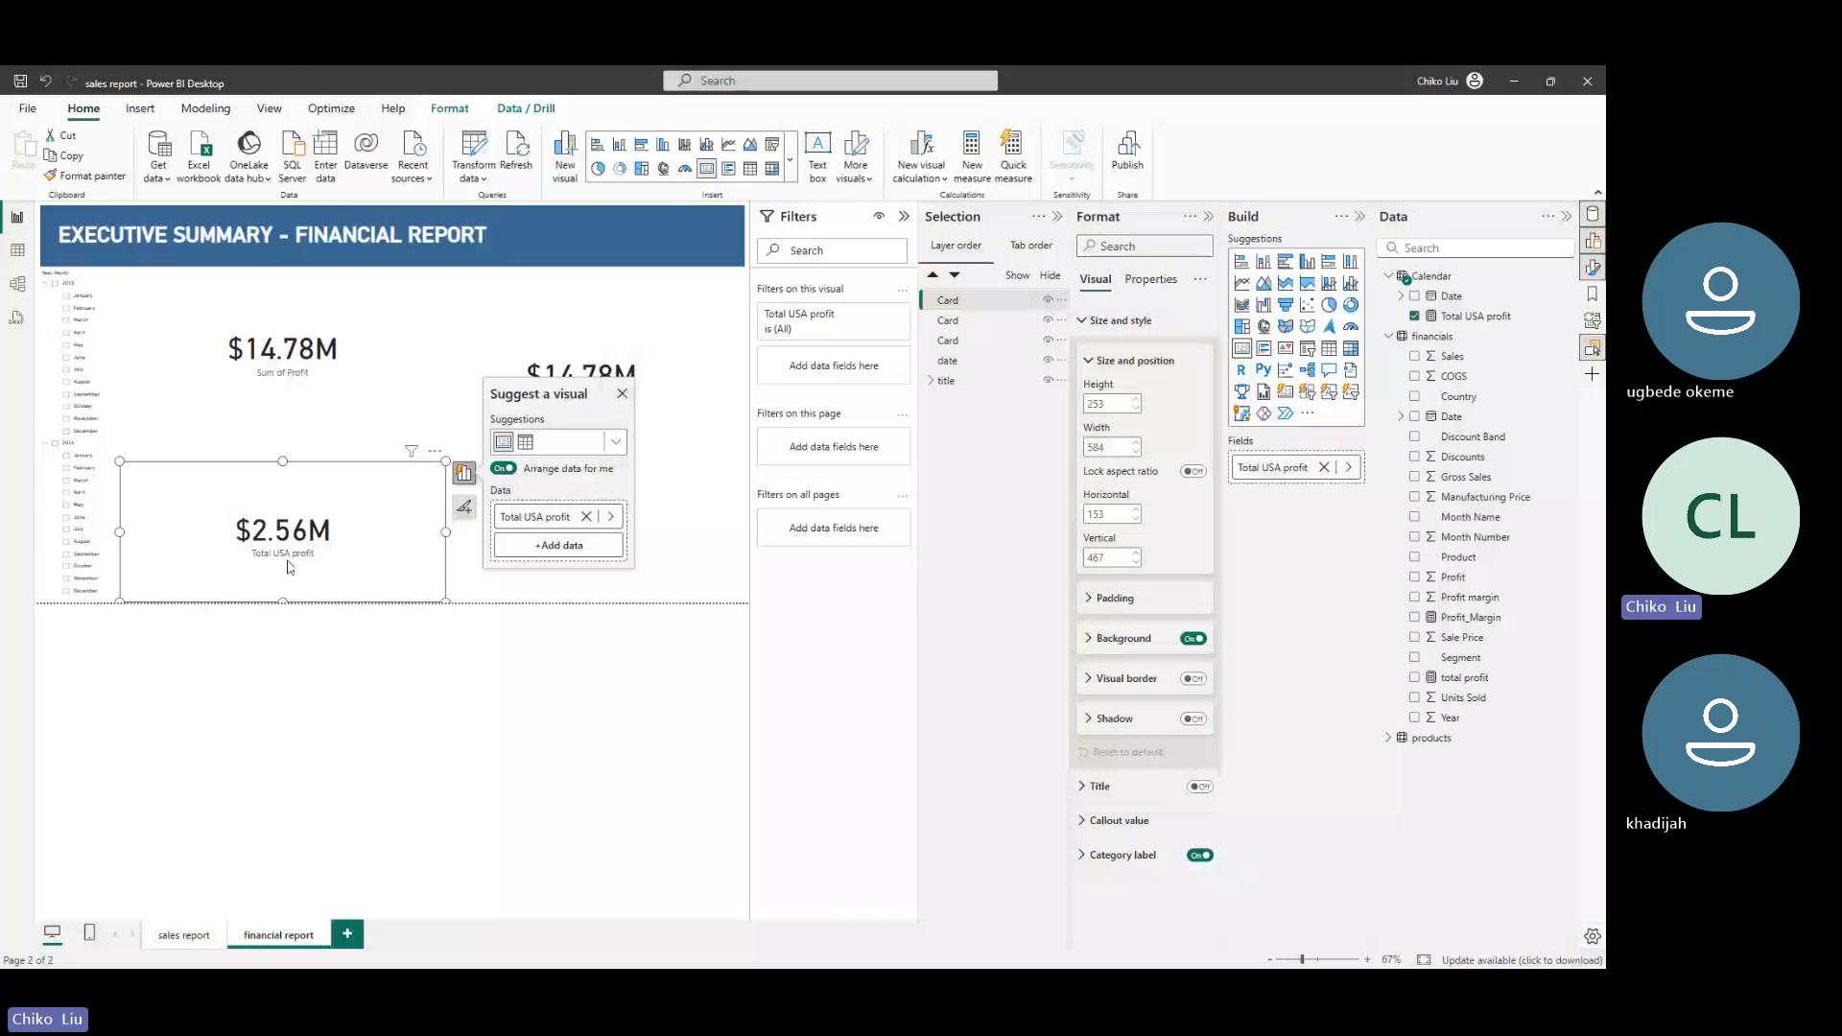
click(619, 575)
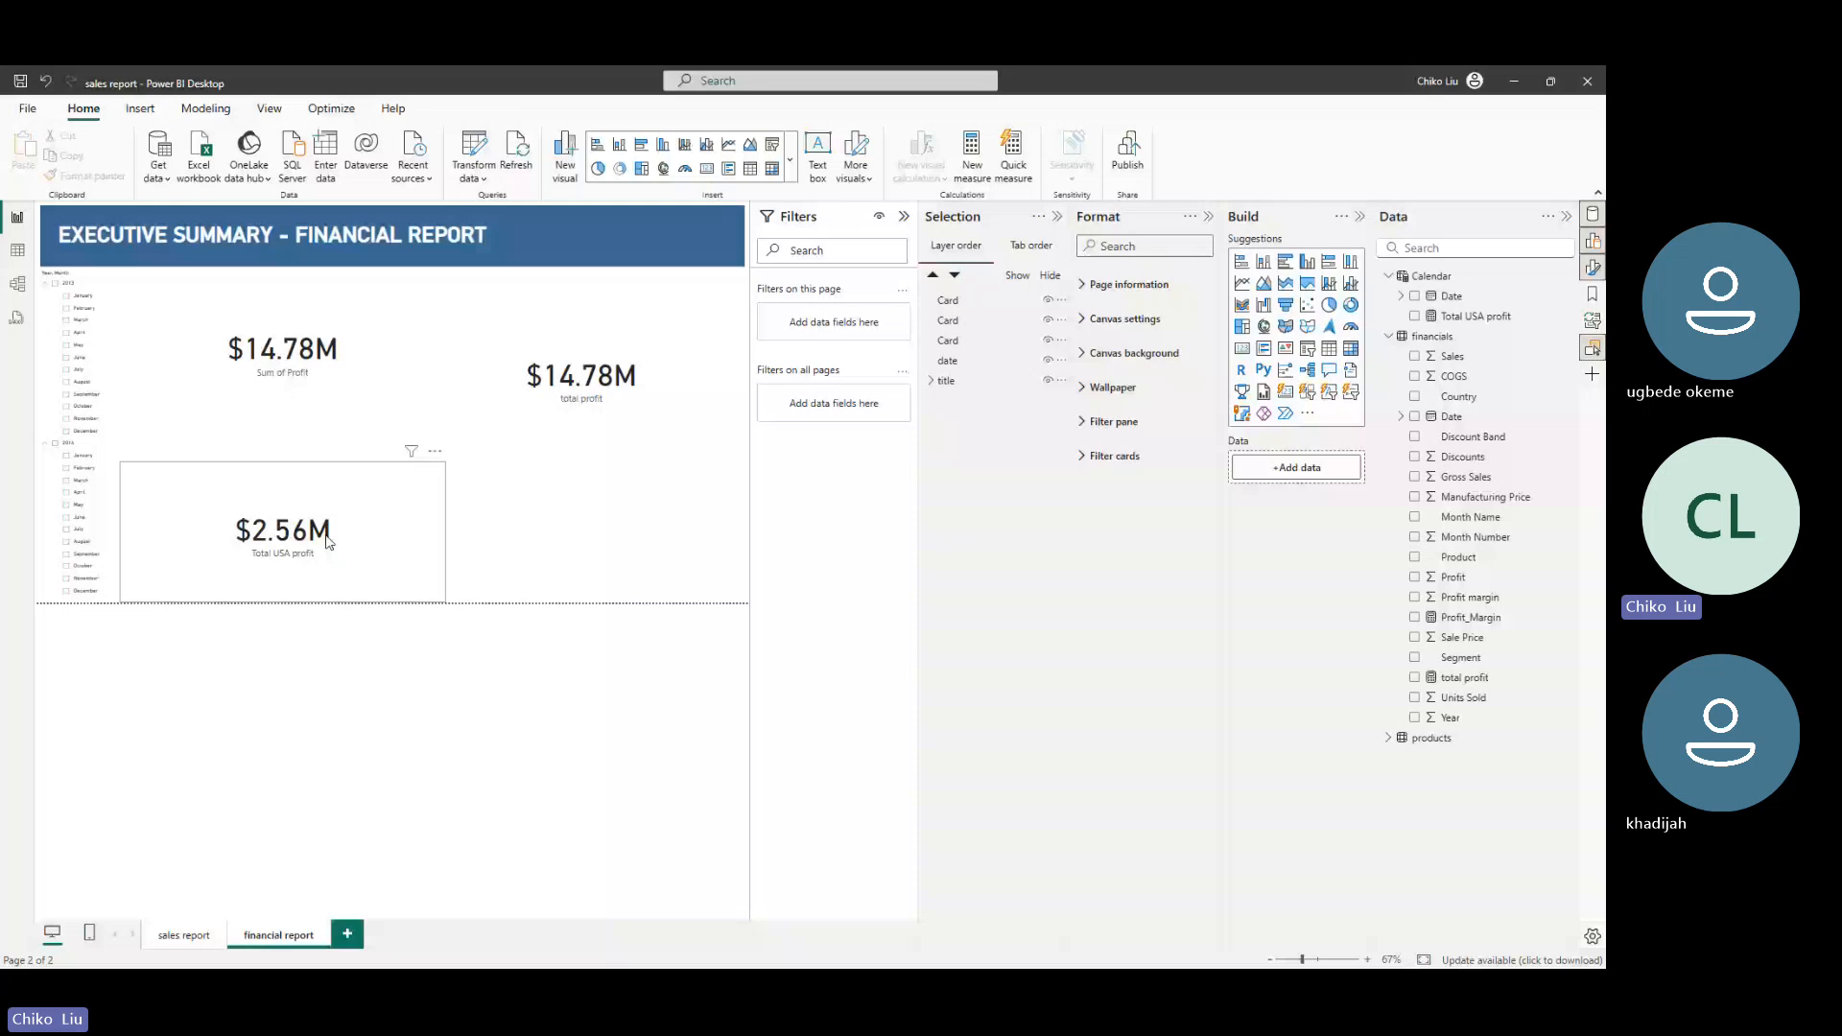
Delete the total profit, Sum of Profit and Total USA profit cards from the financial report page
click(556, 407)
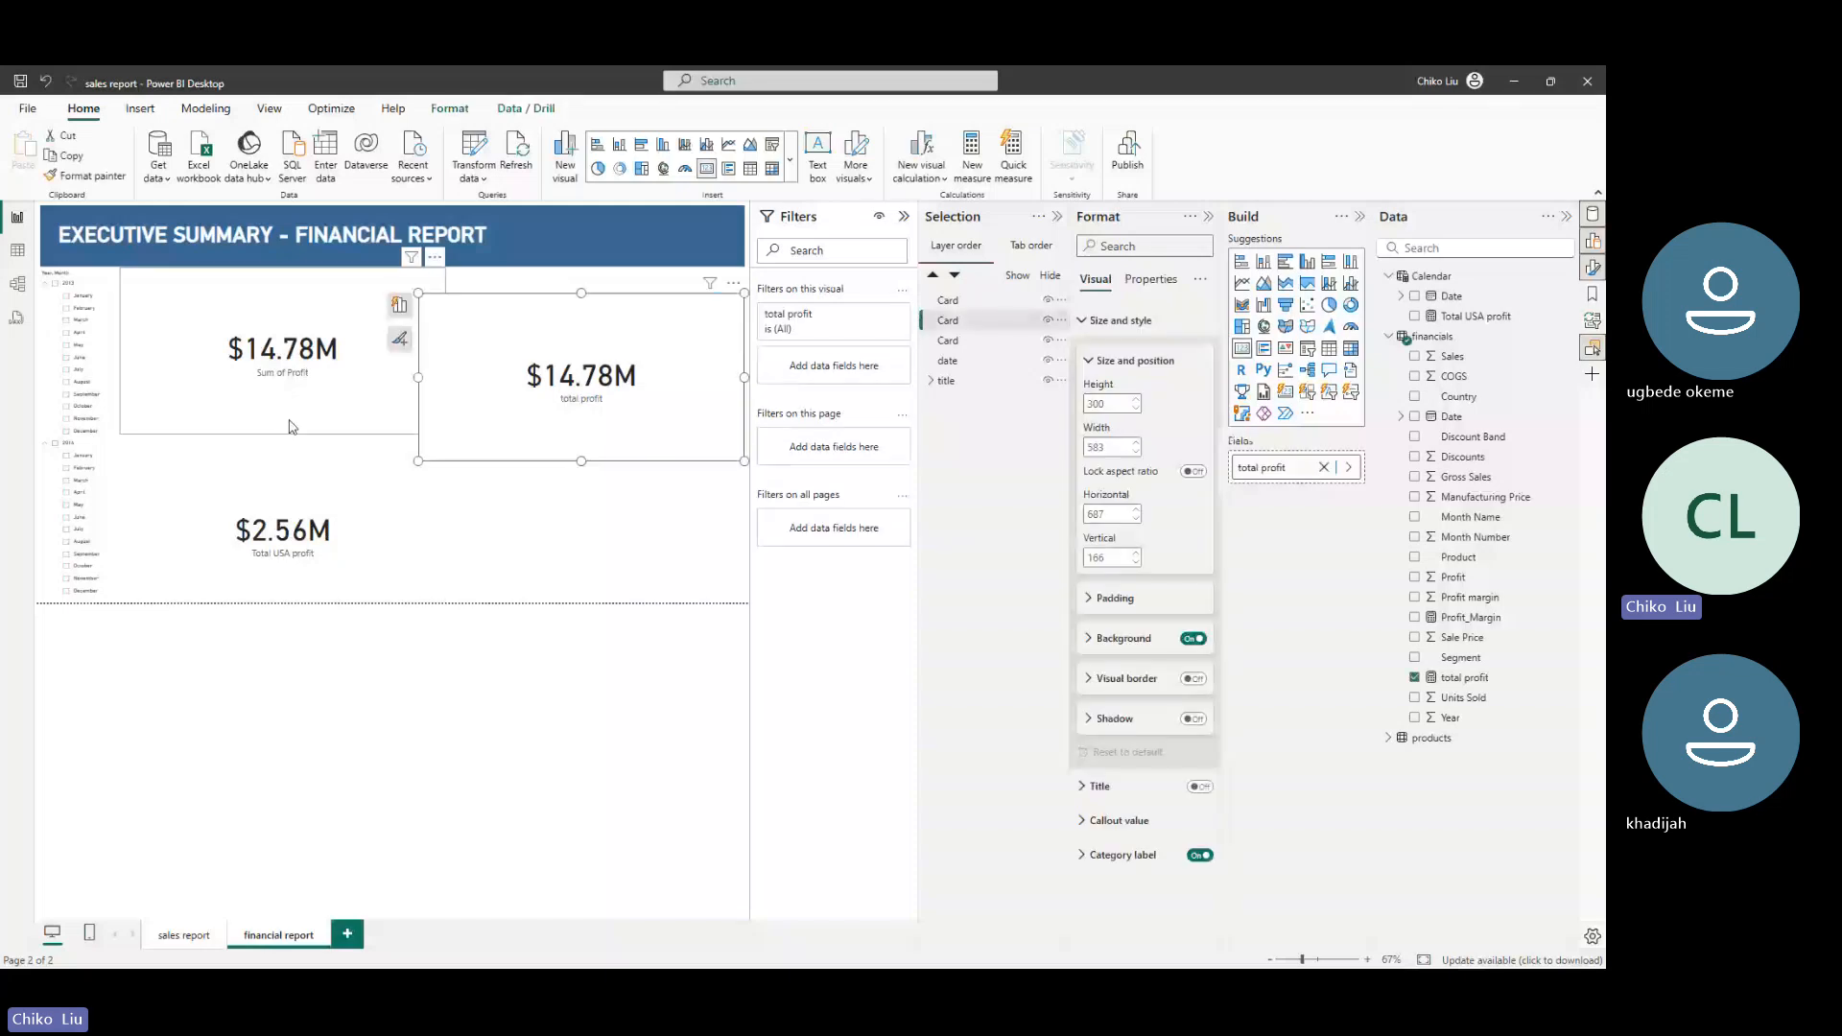
click(292, 427)
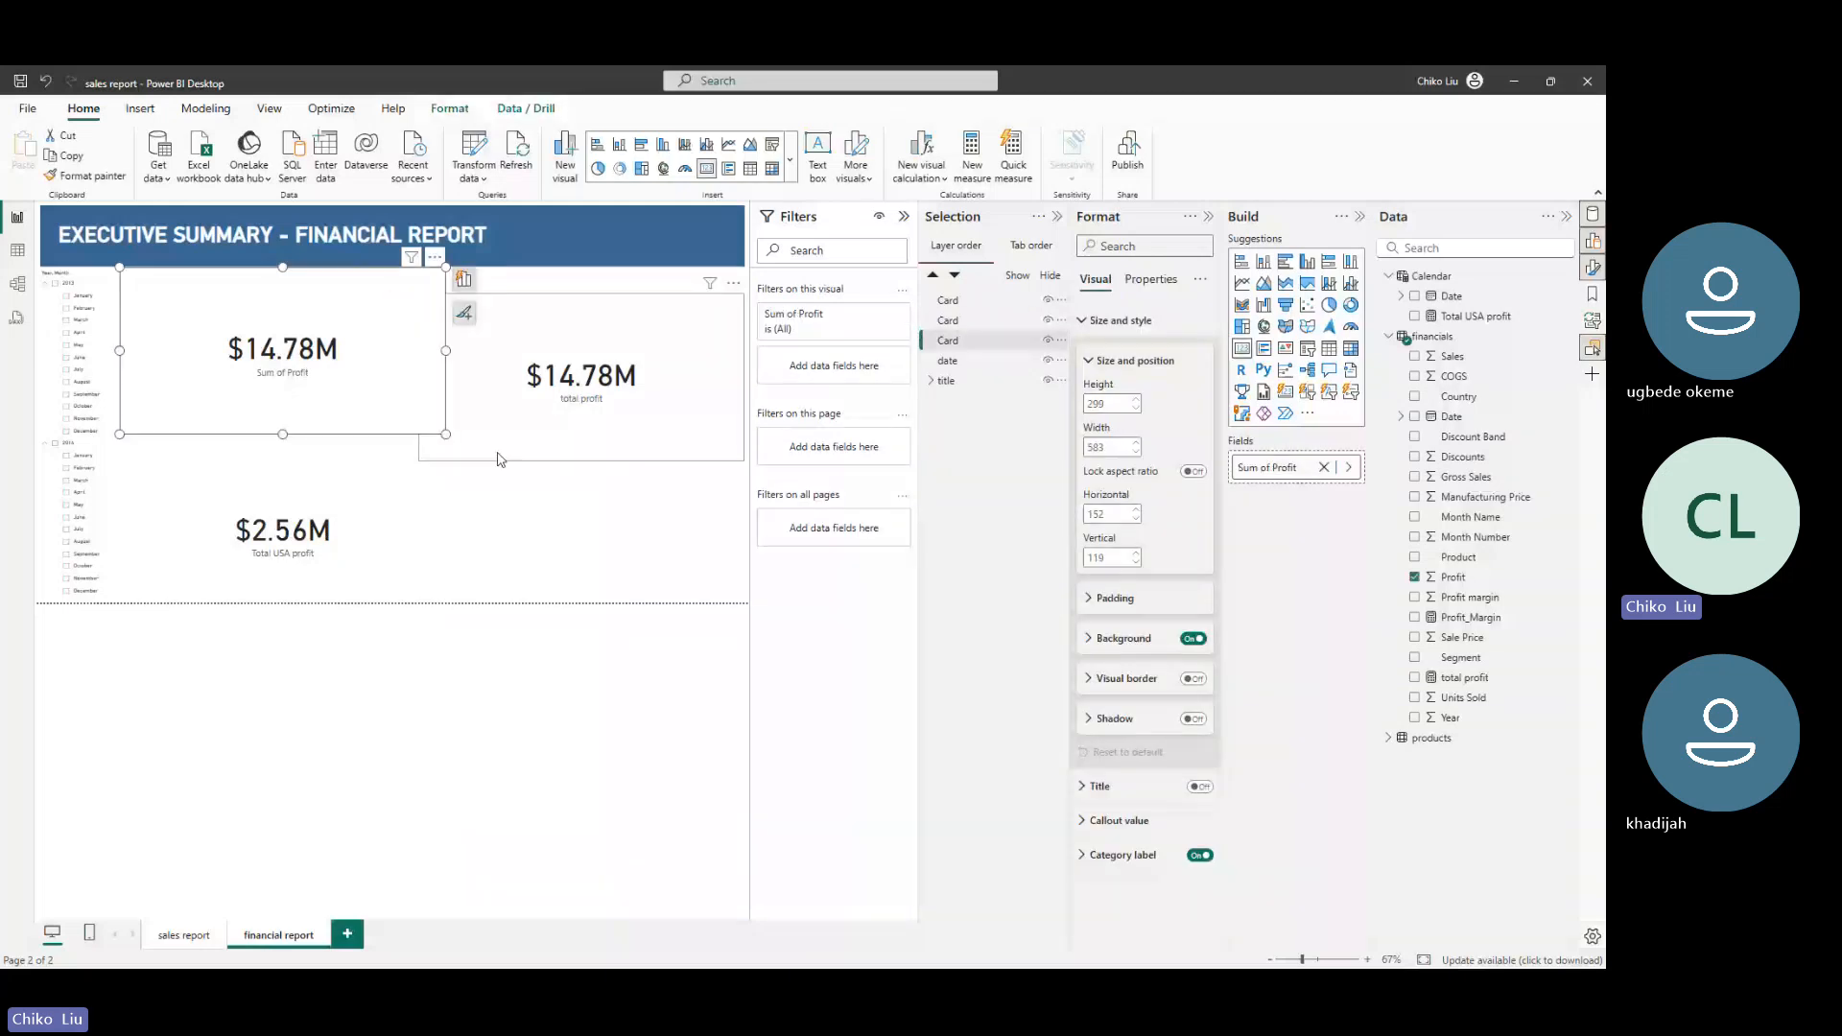
click(509, 444)
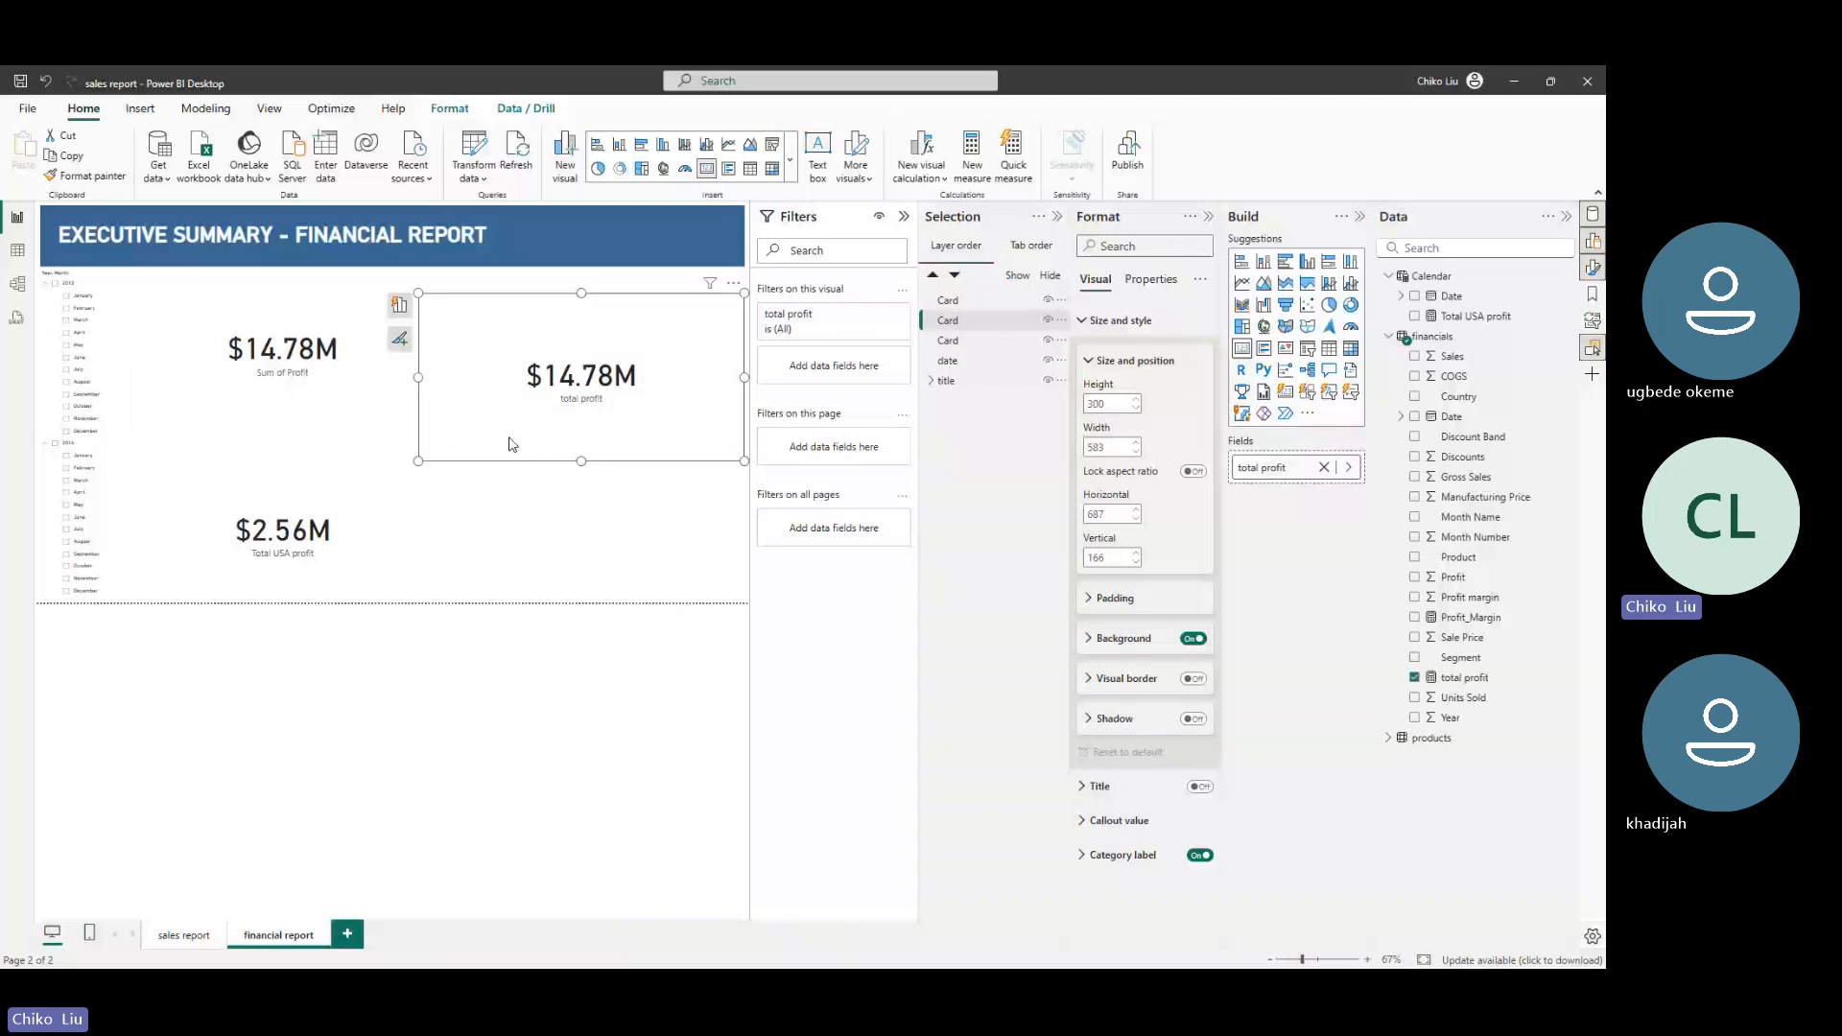
key(Delete)
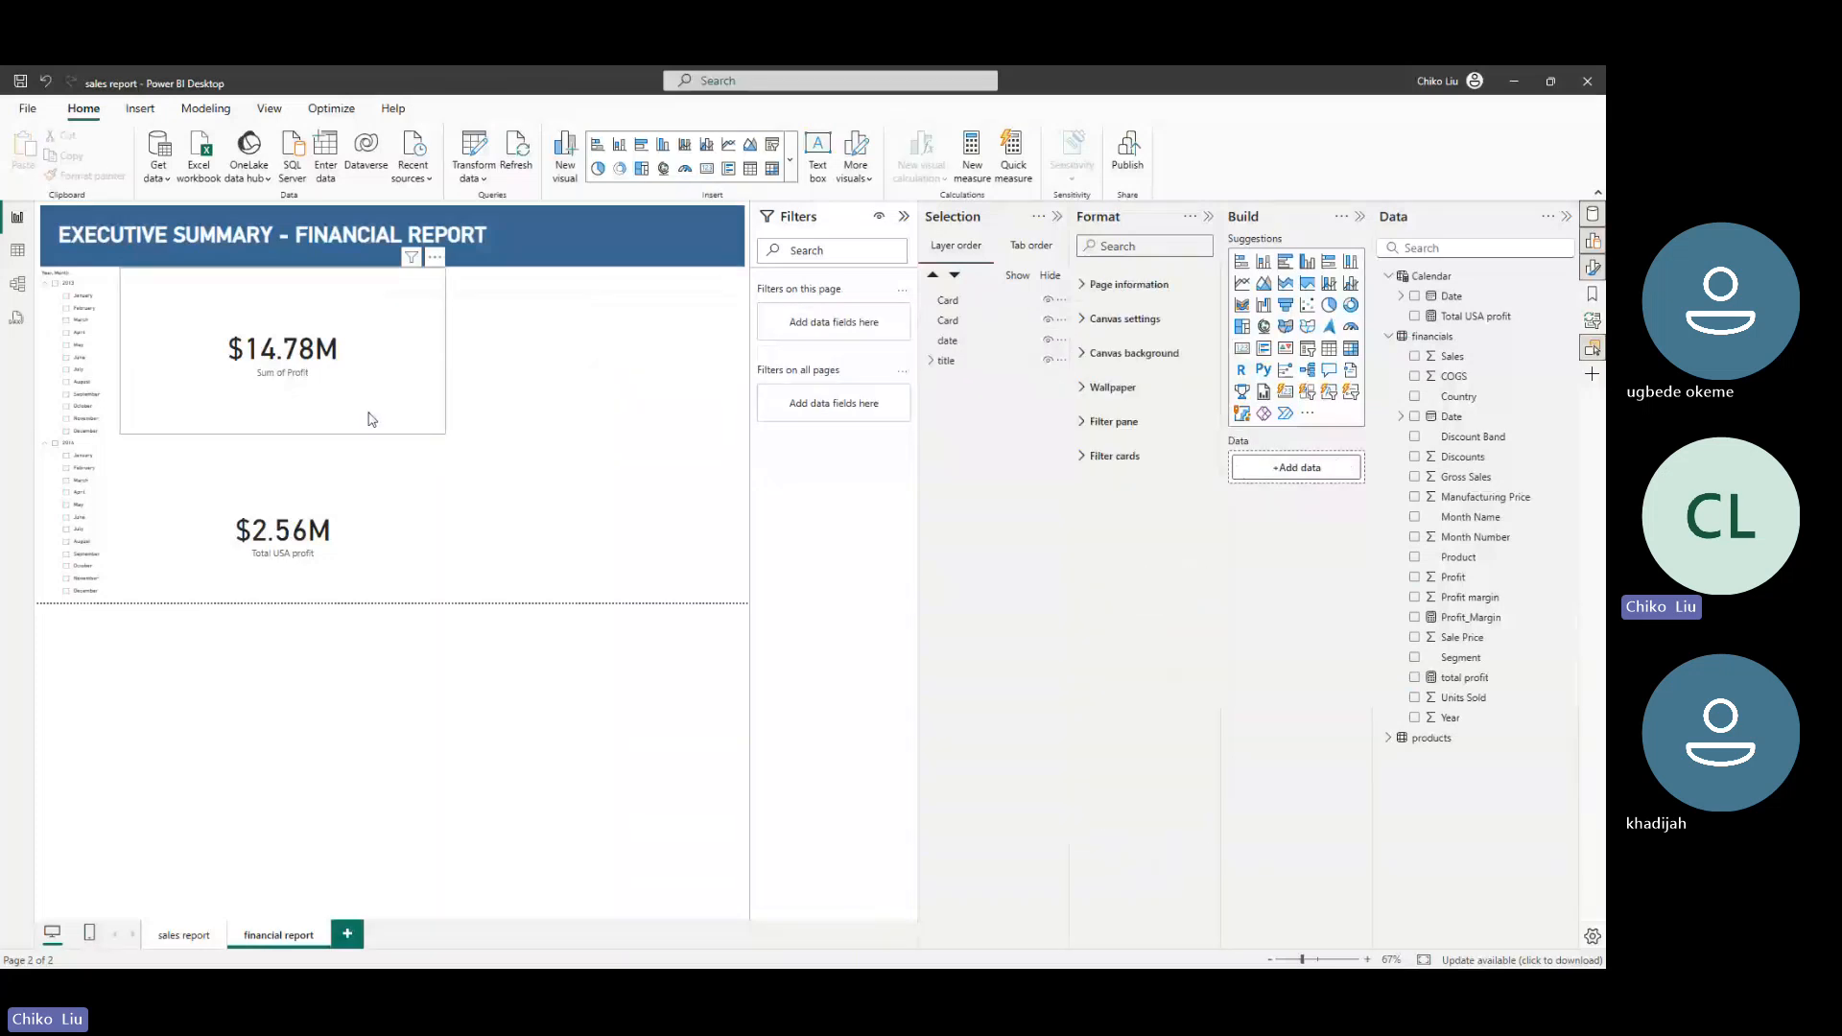
click(373, 419)
key(Delete)
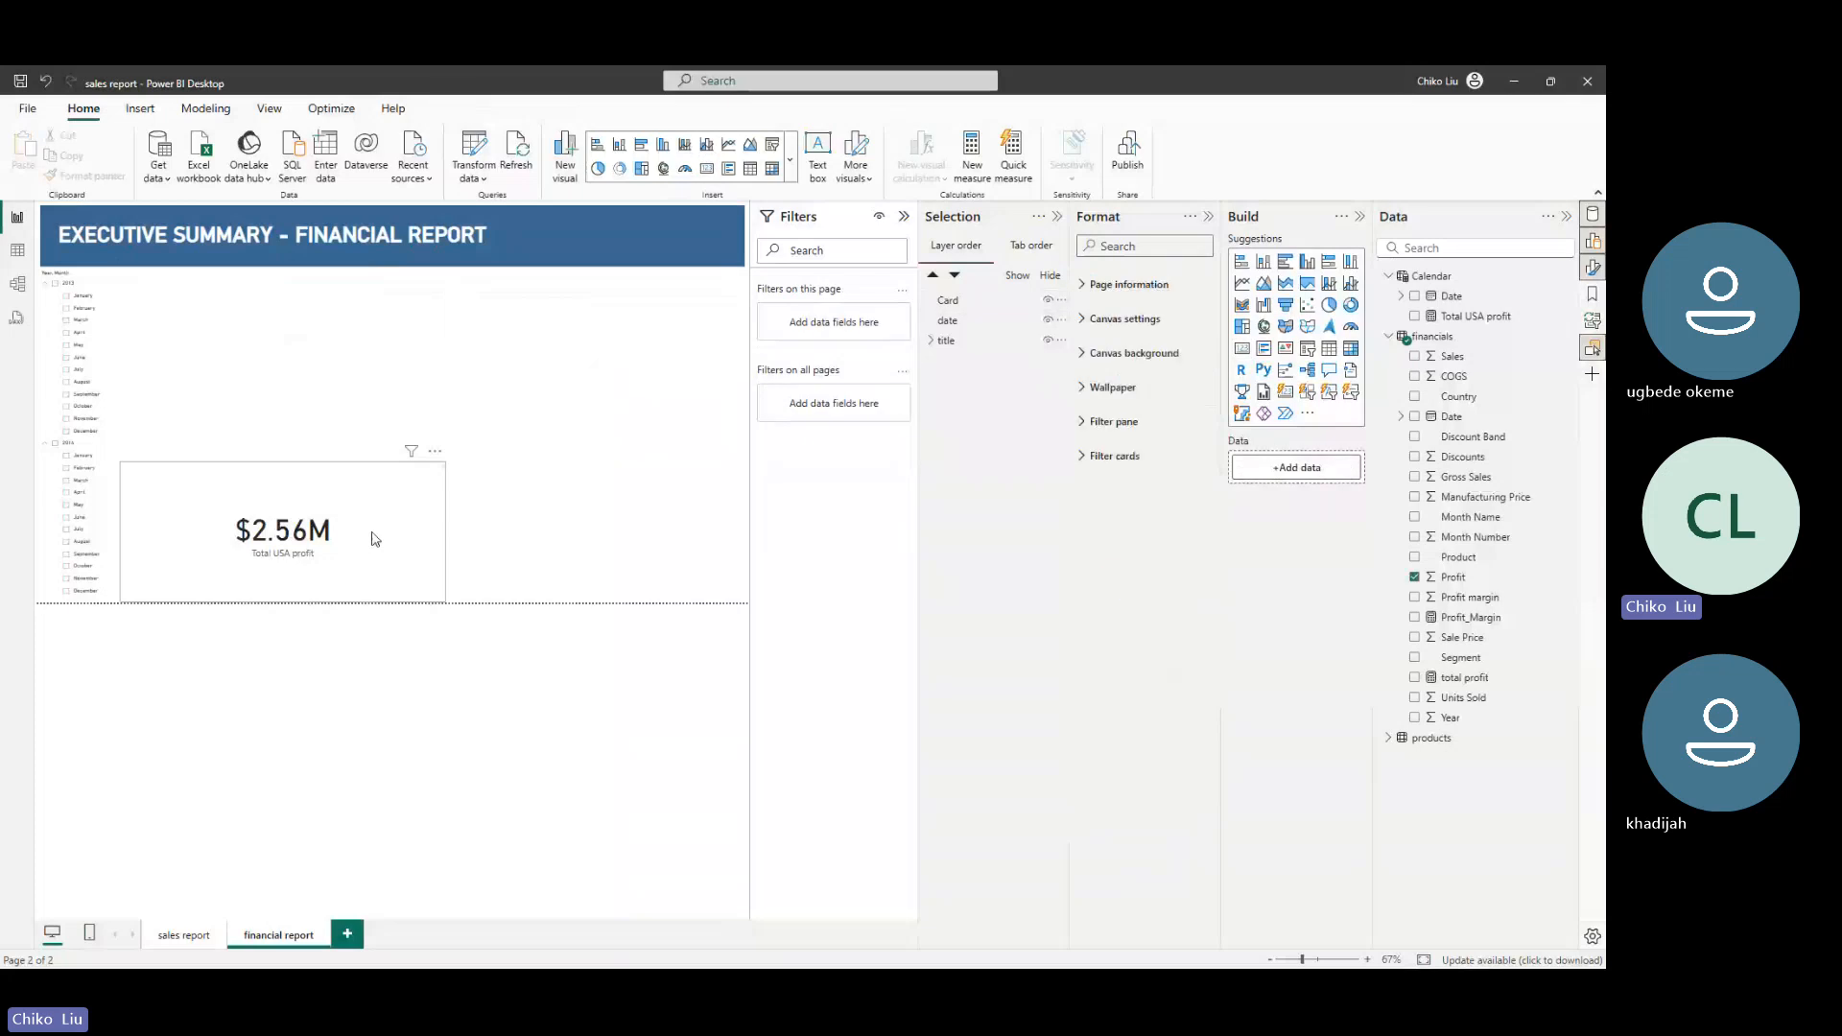
click(375, 538)
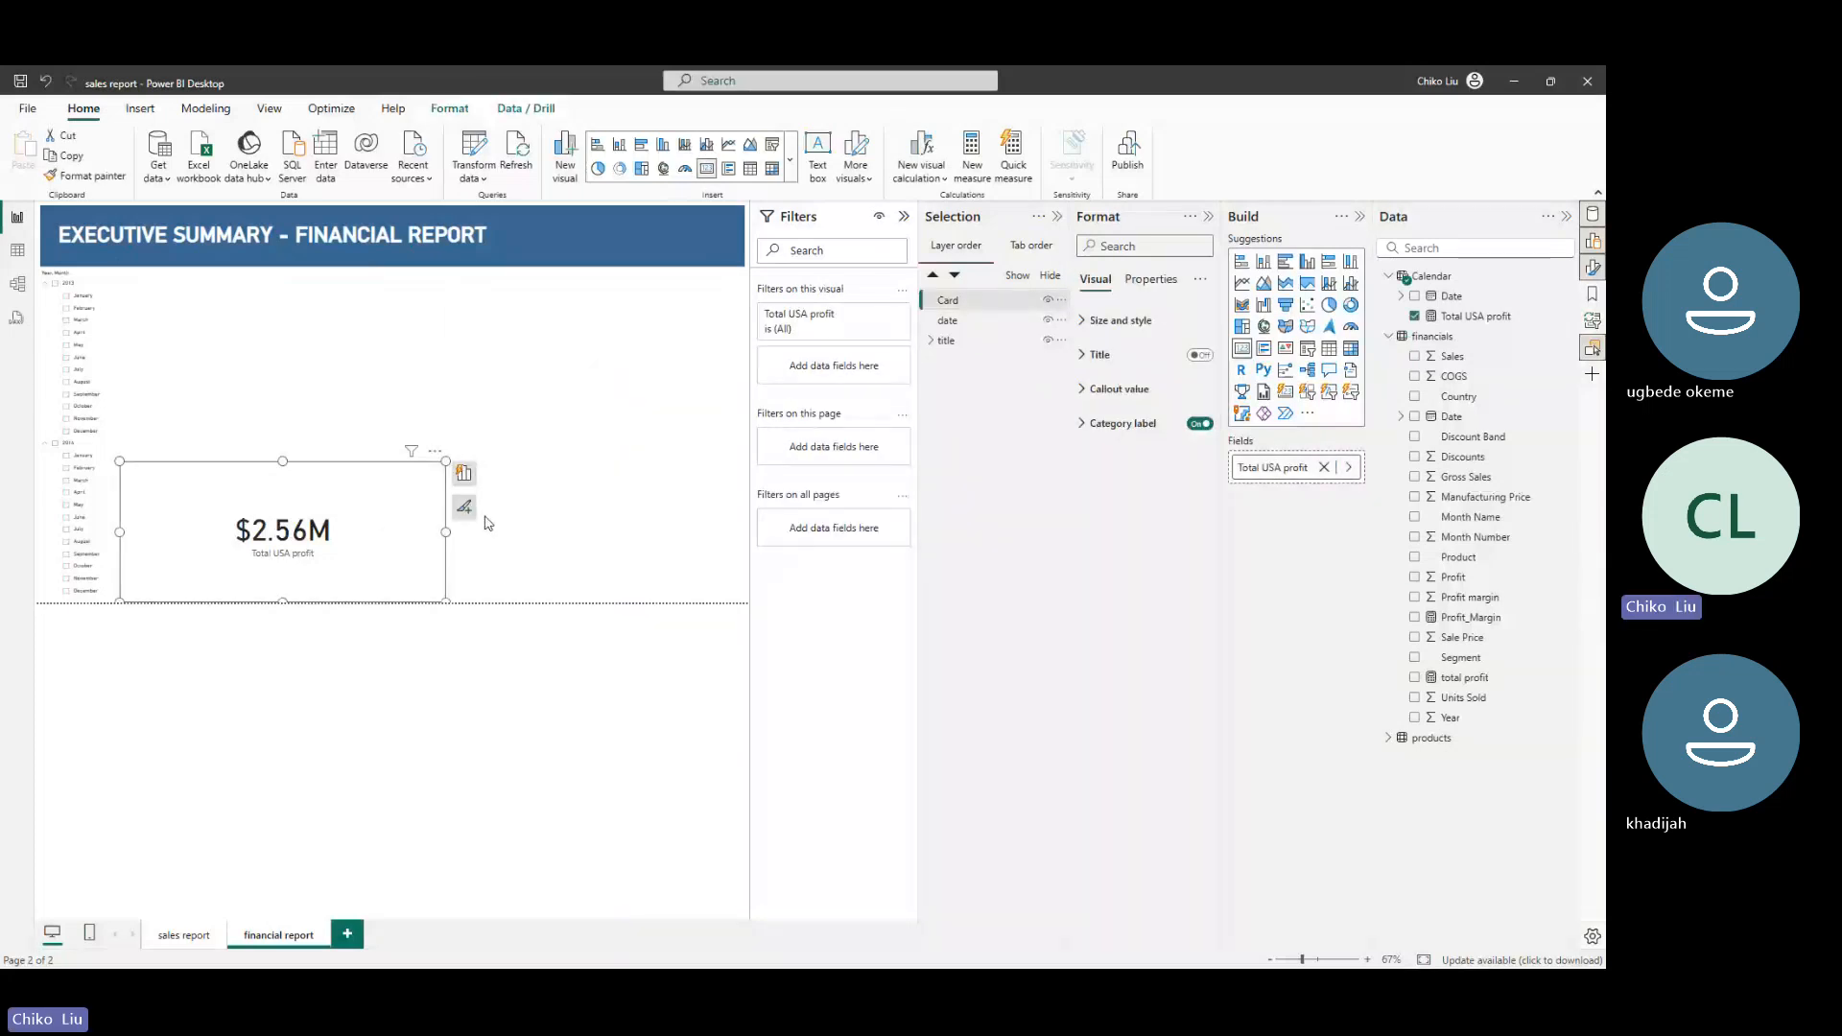
key(Delete)
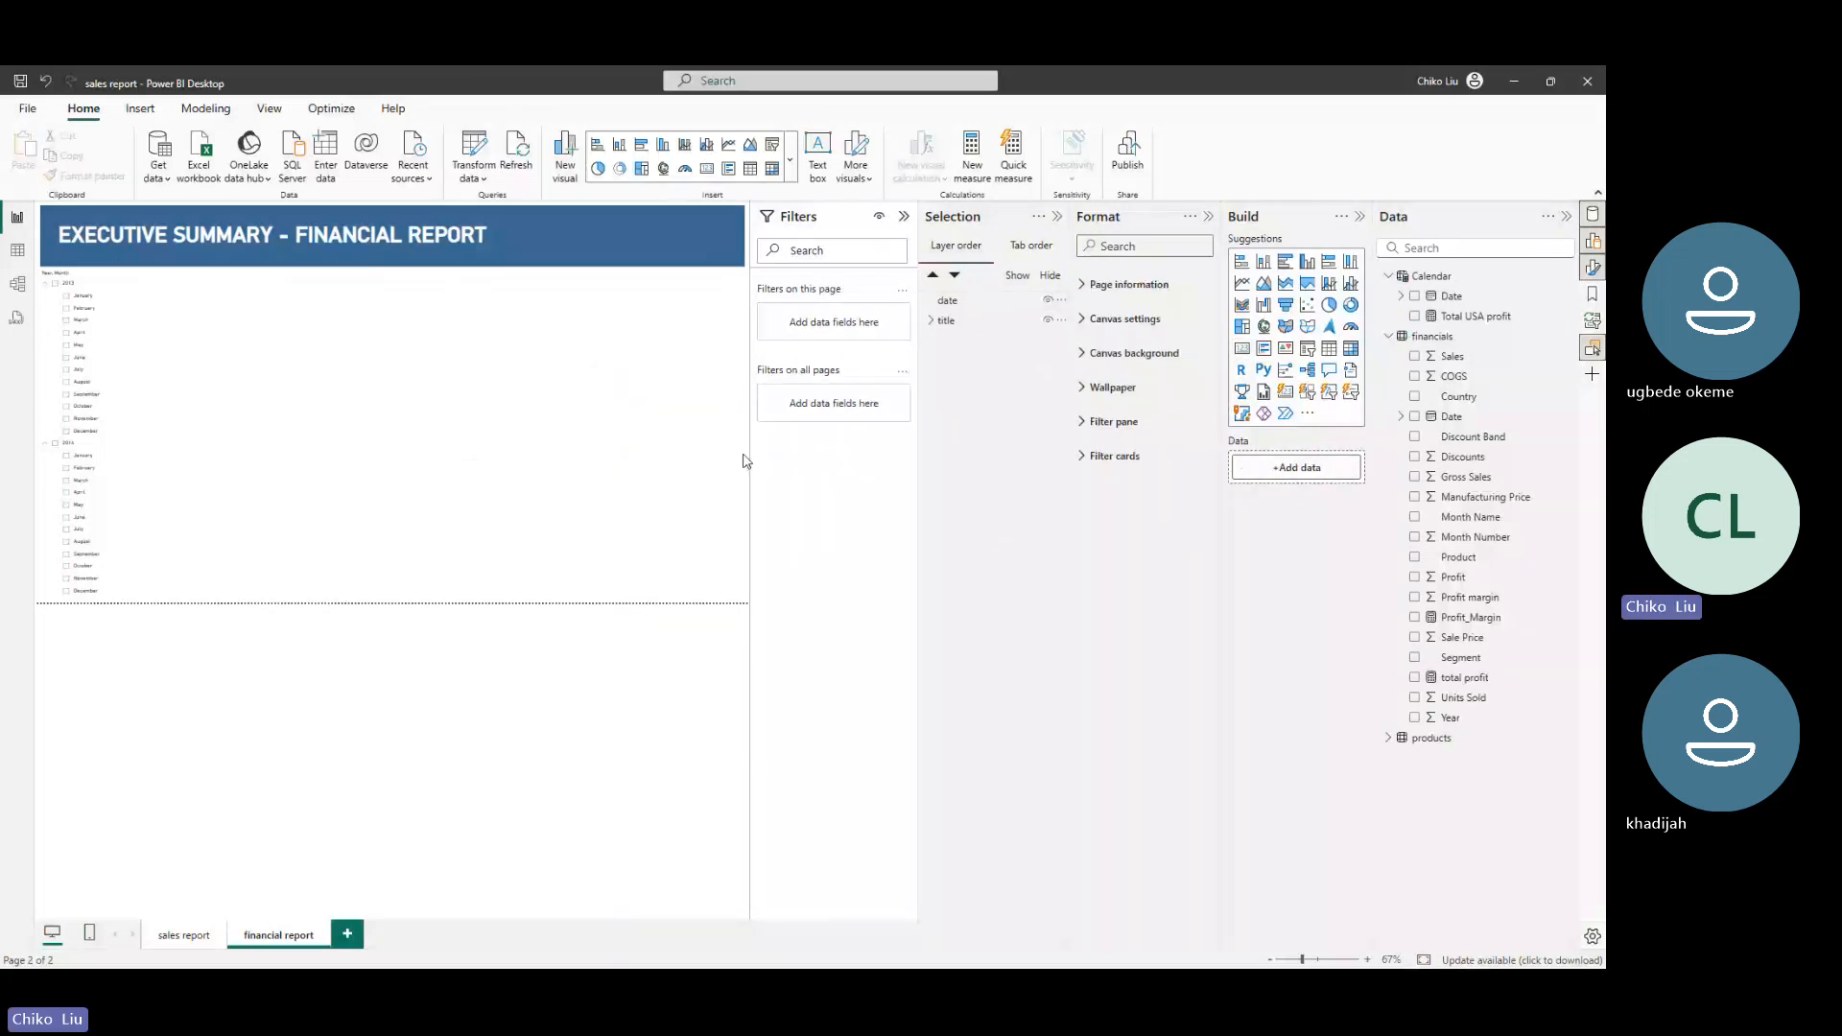
Plot total profit by the Calendar table's Date as a line chart and expand its date hierarchy to month level
click(1414, 678)
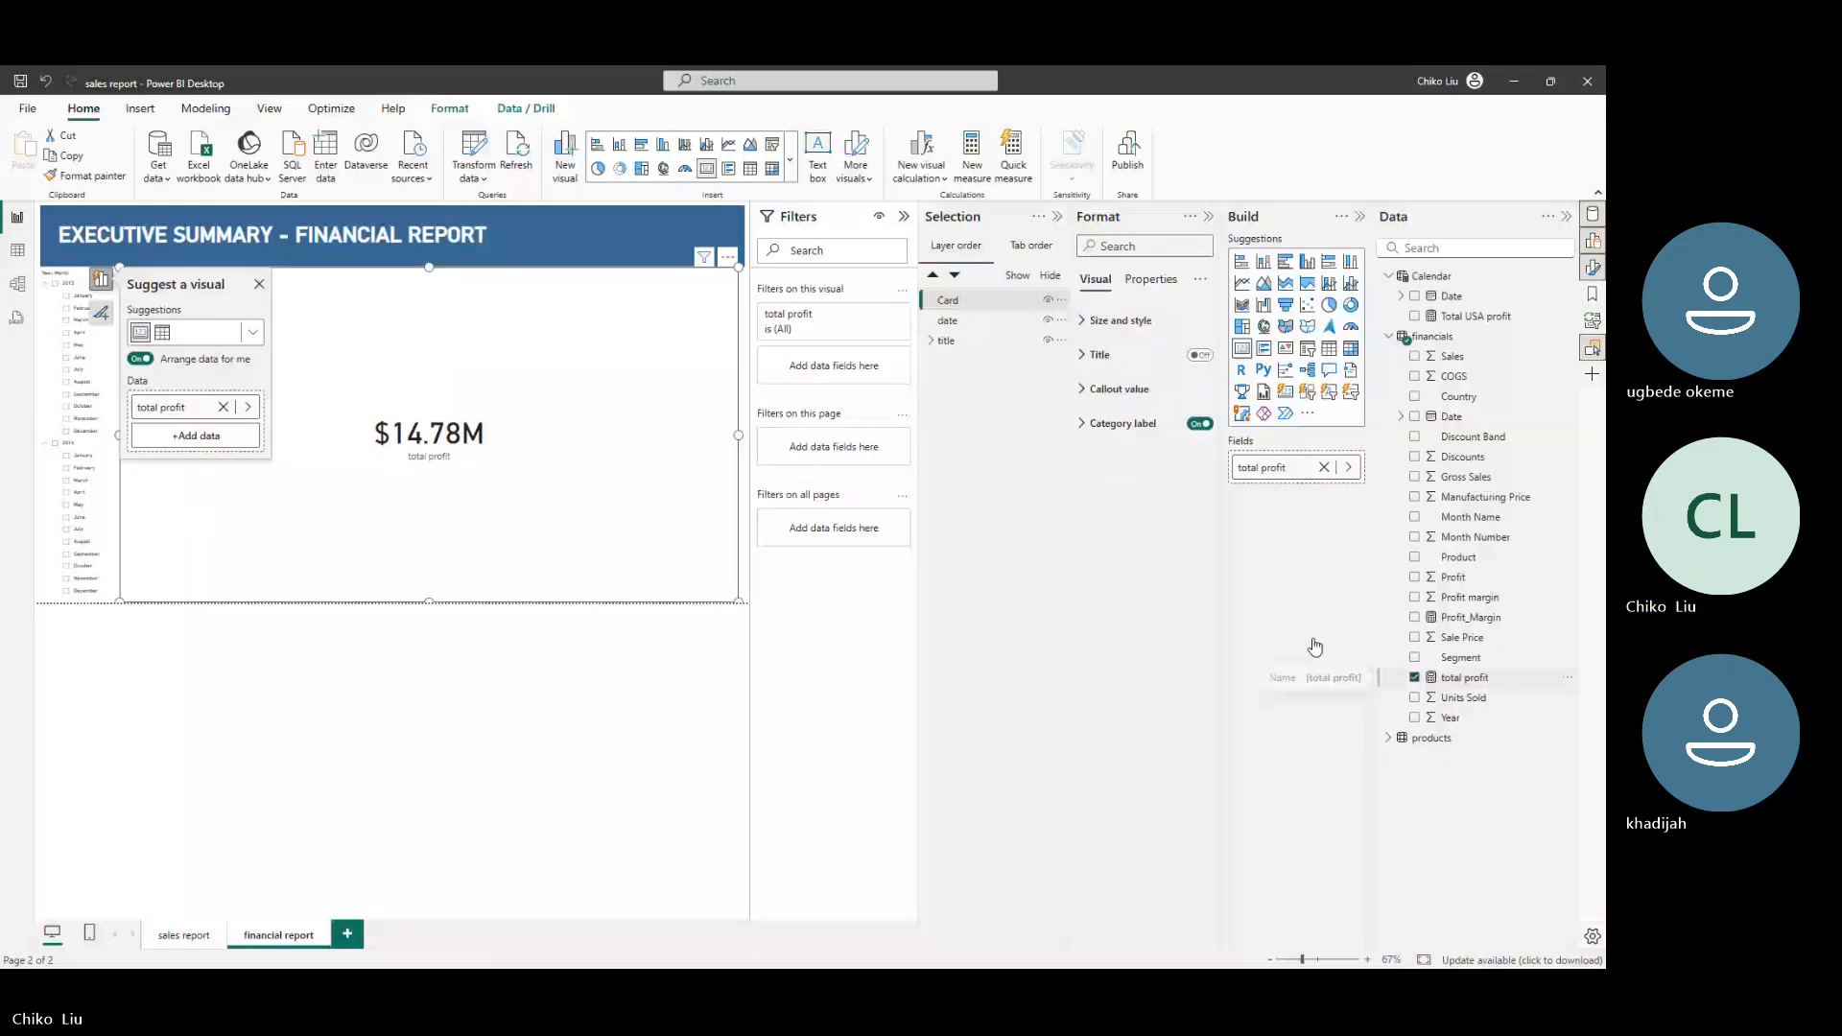
click(1414, 295)
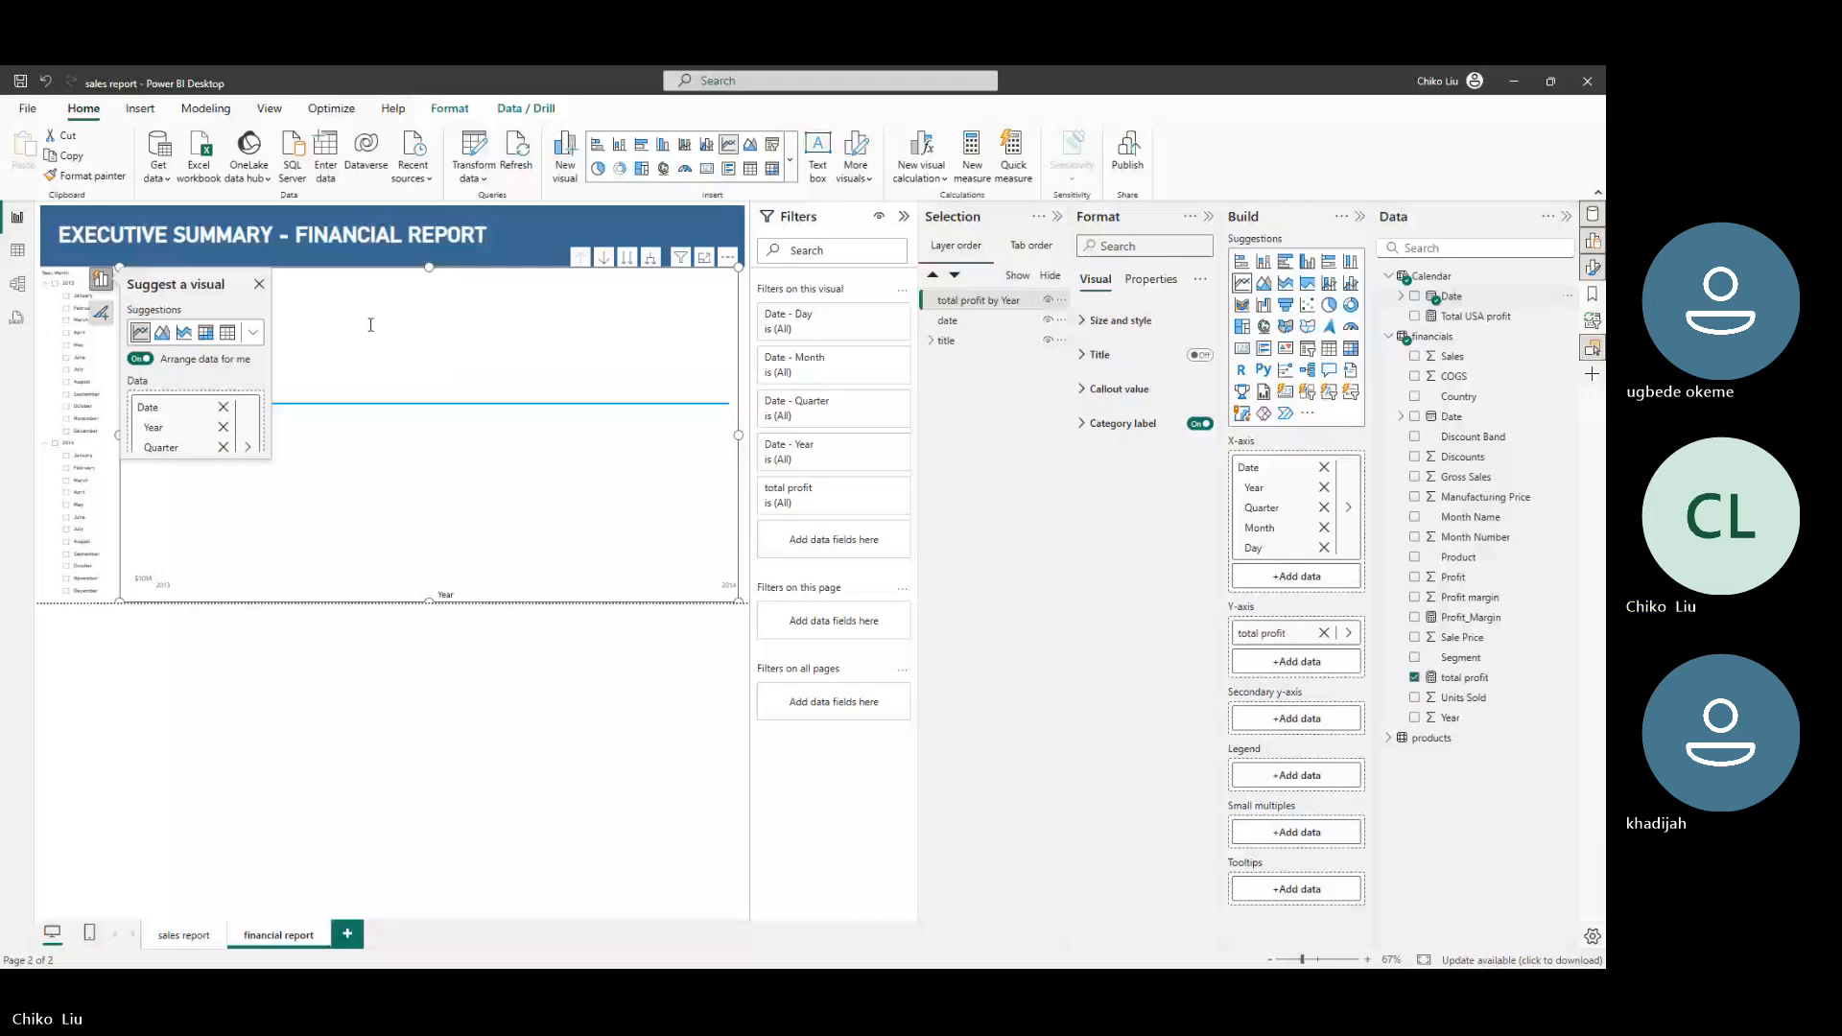
click(371, 325)
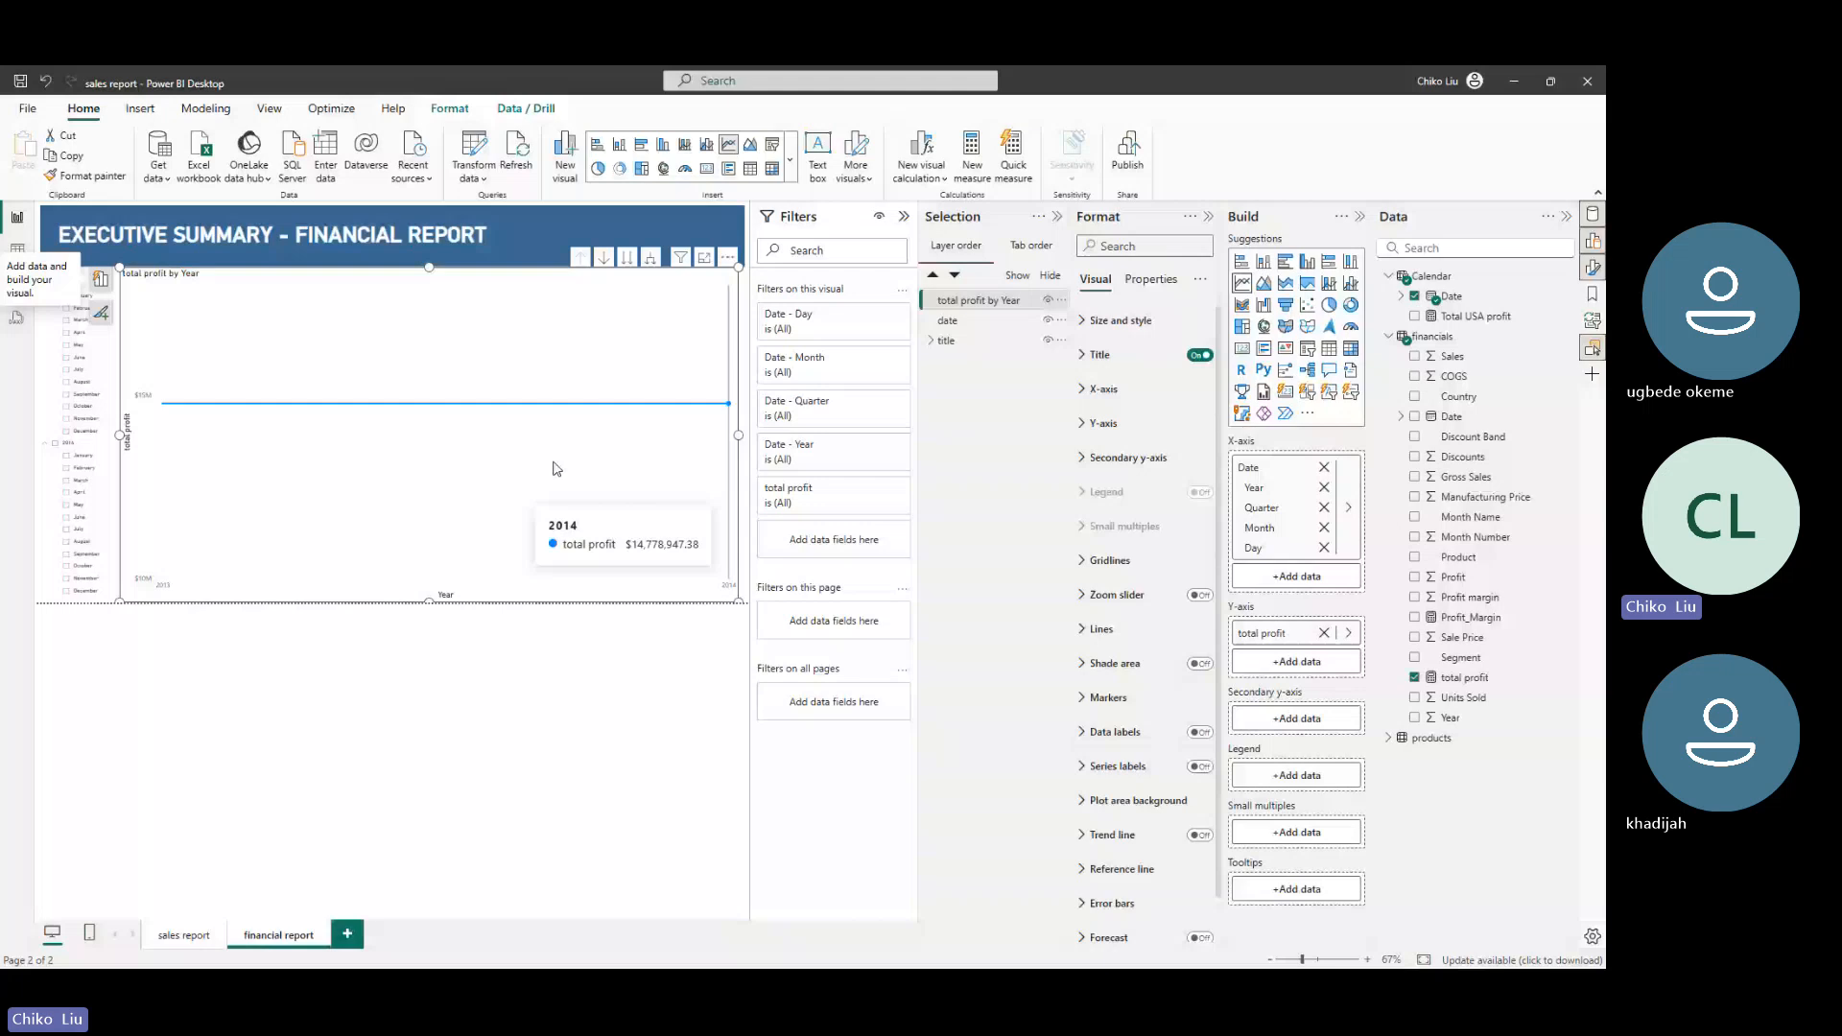
click(651, 260)
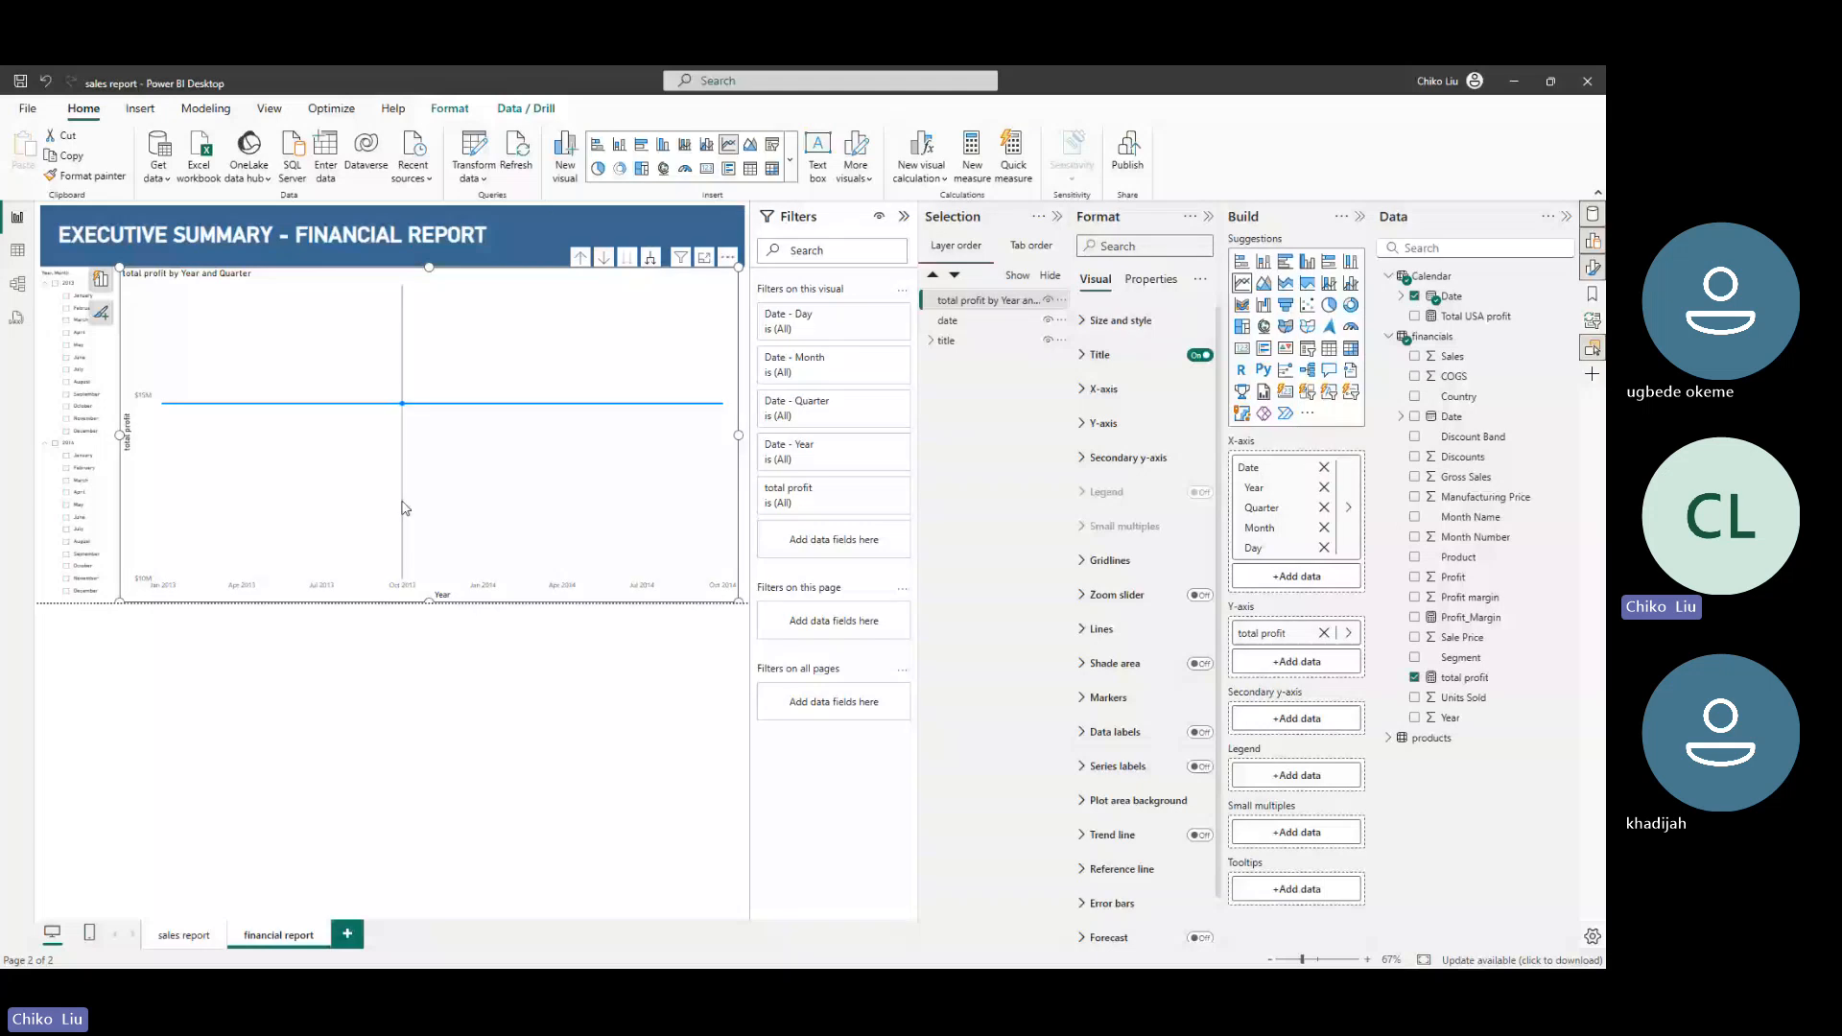
click(651, 258)
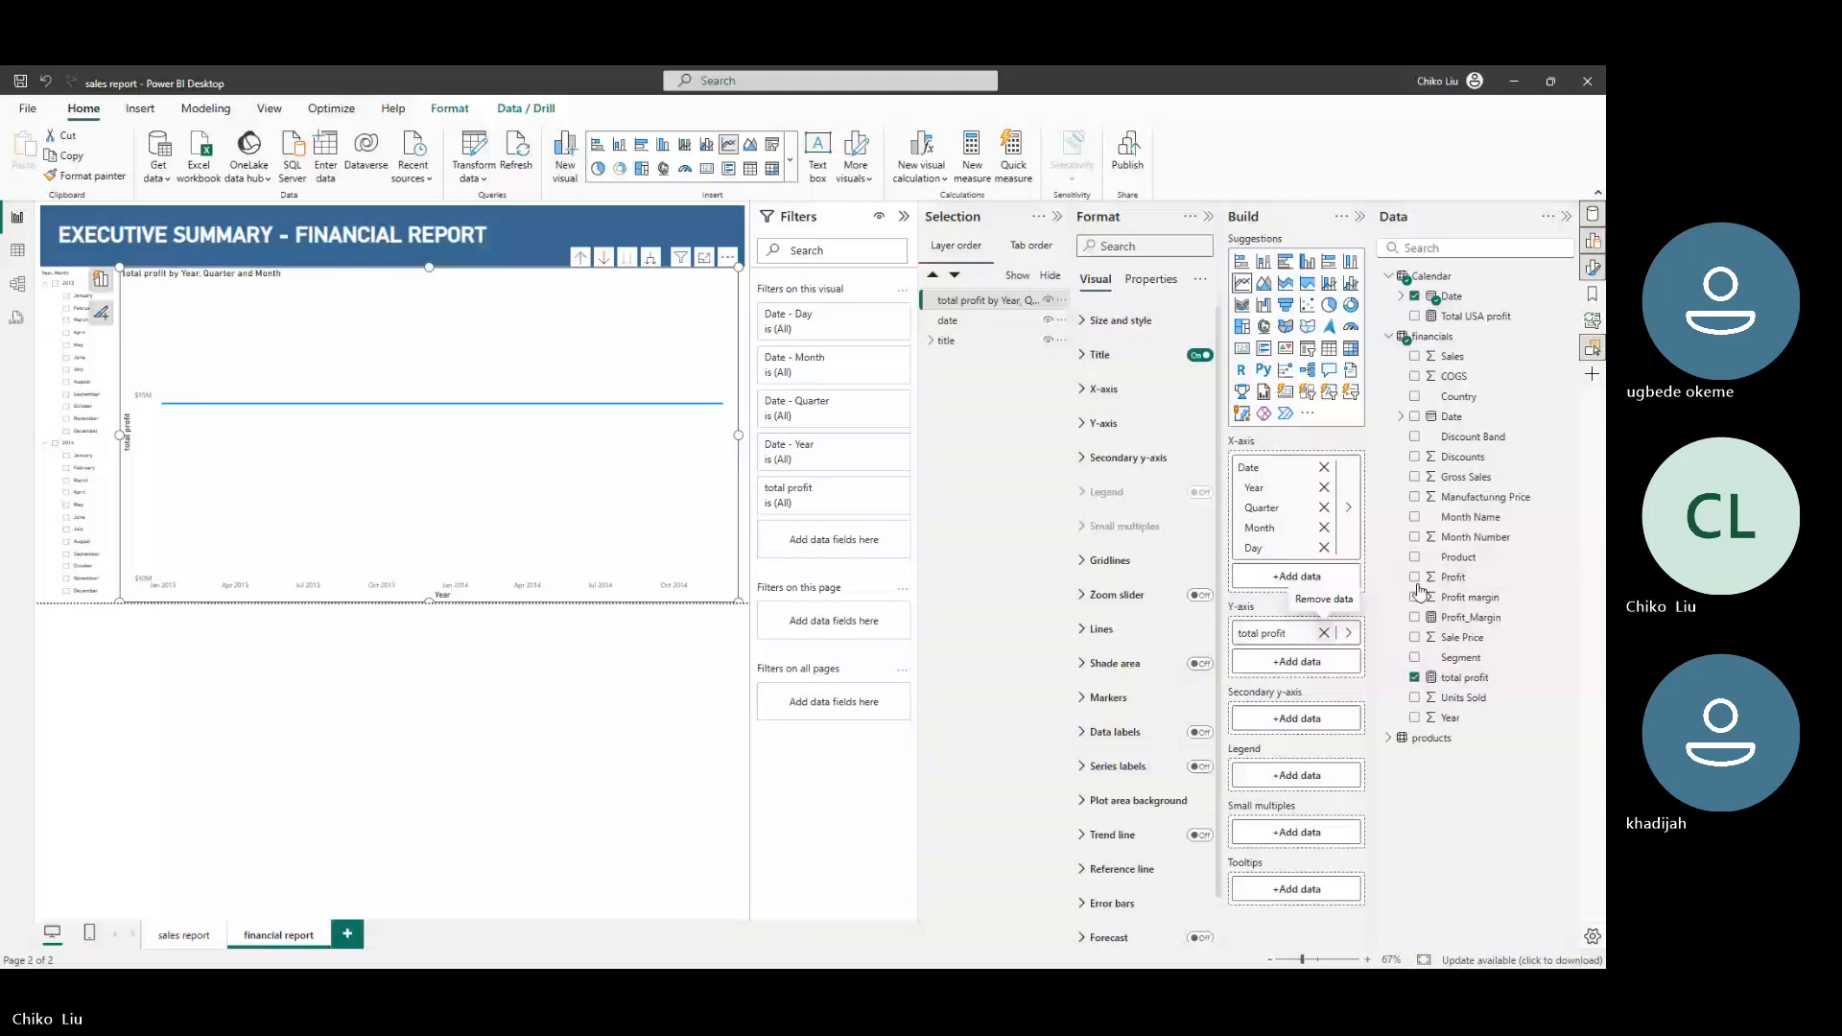
Replace total profit with the financials Profit field in the line chart and expand the date hierarchy to day level
click(1324, 633)
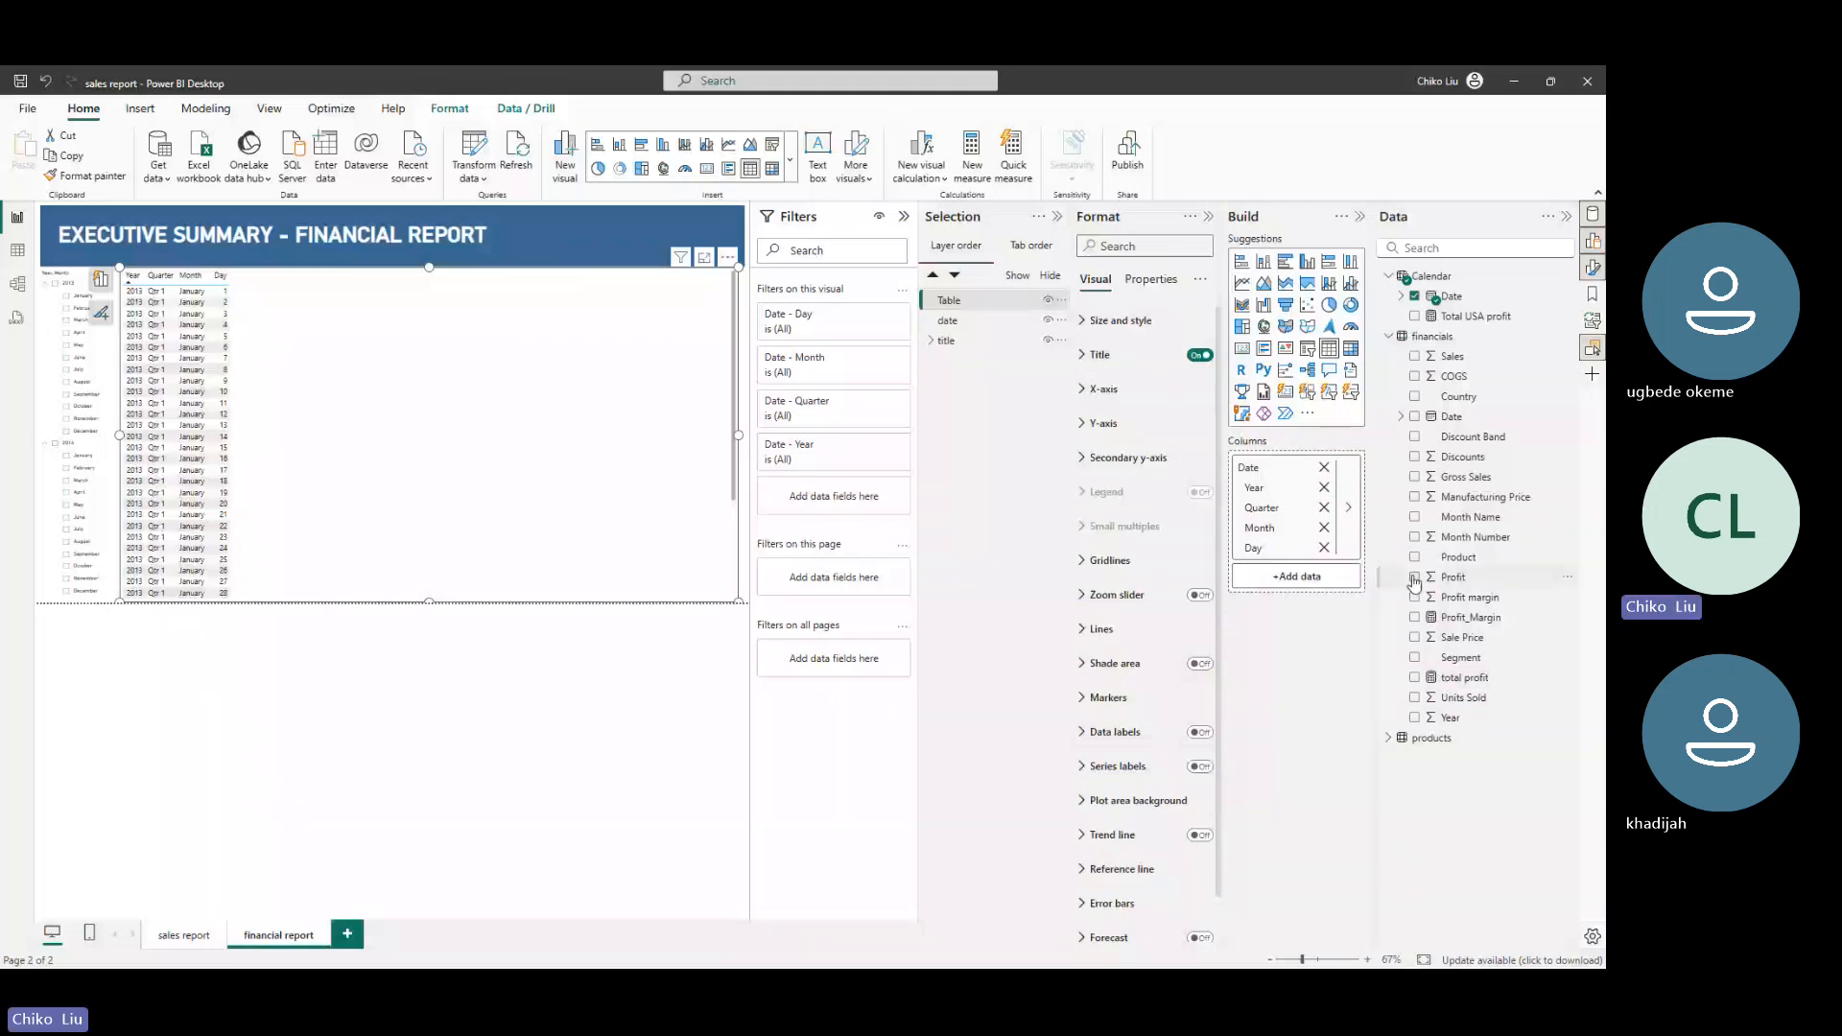
click(1414, 578)
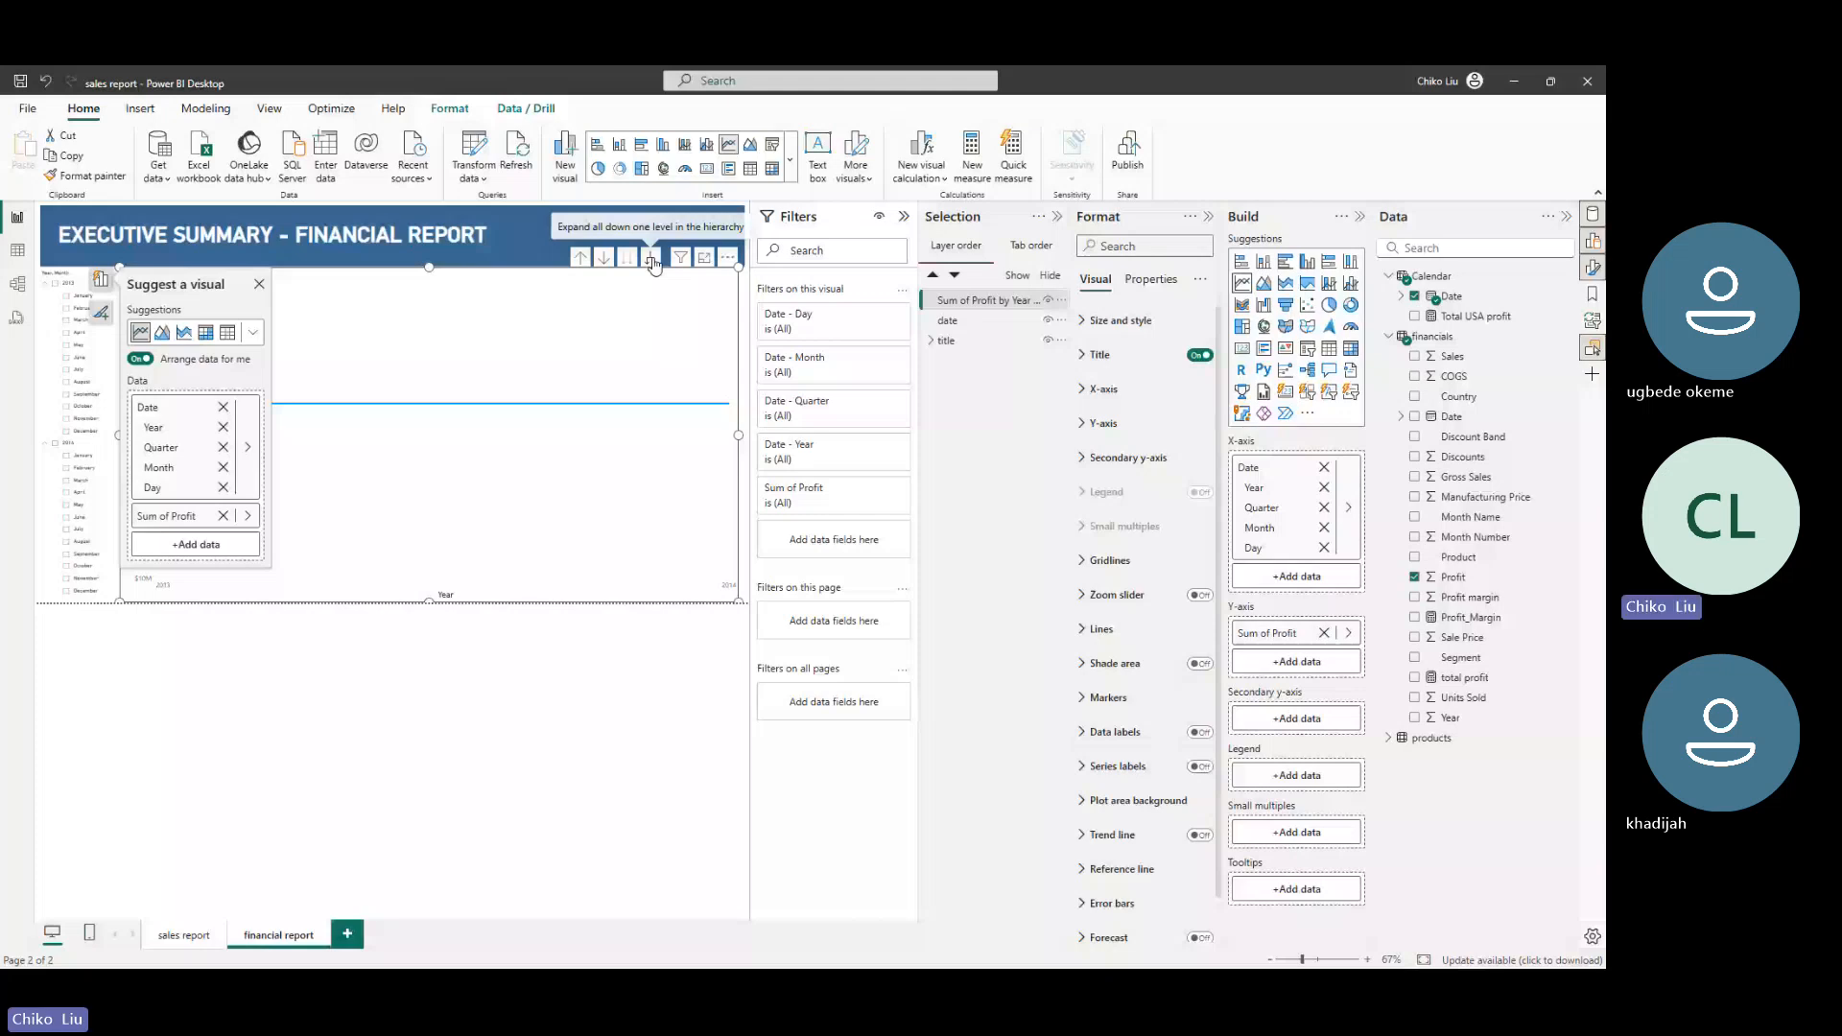
click(651, 261)
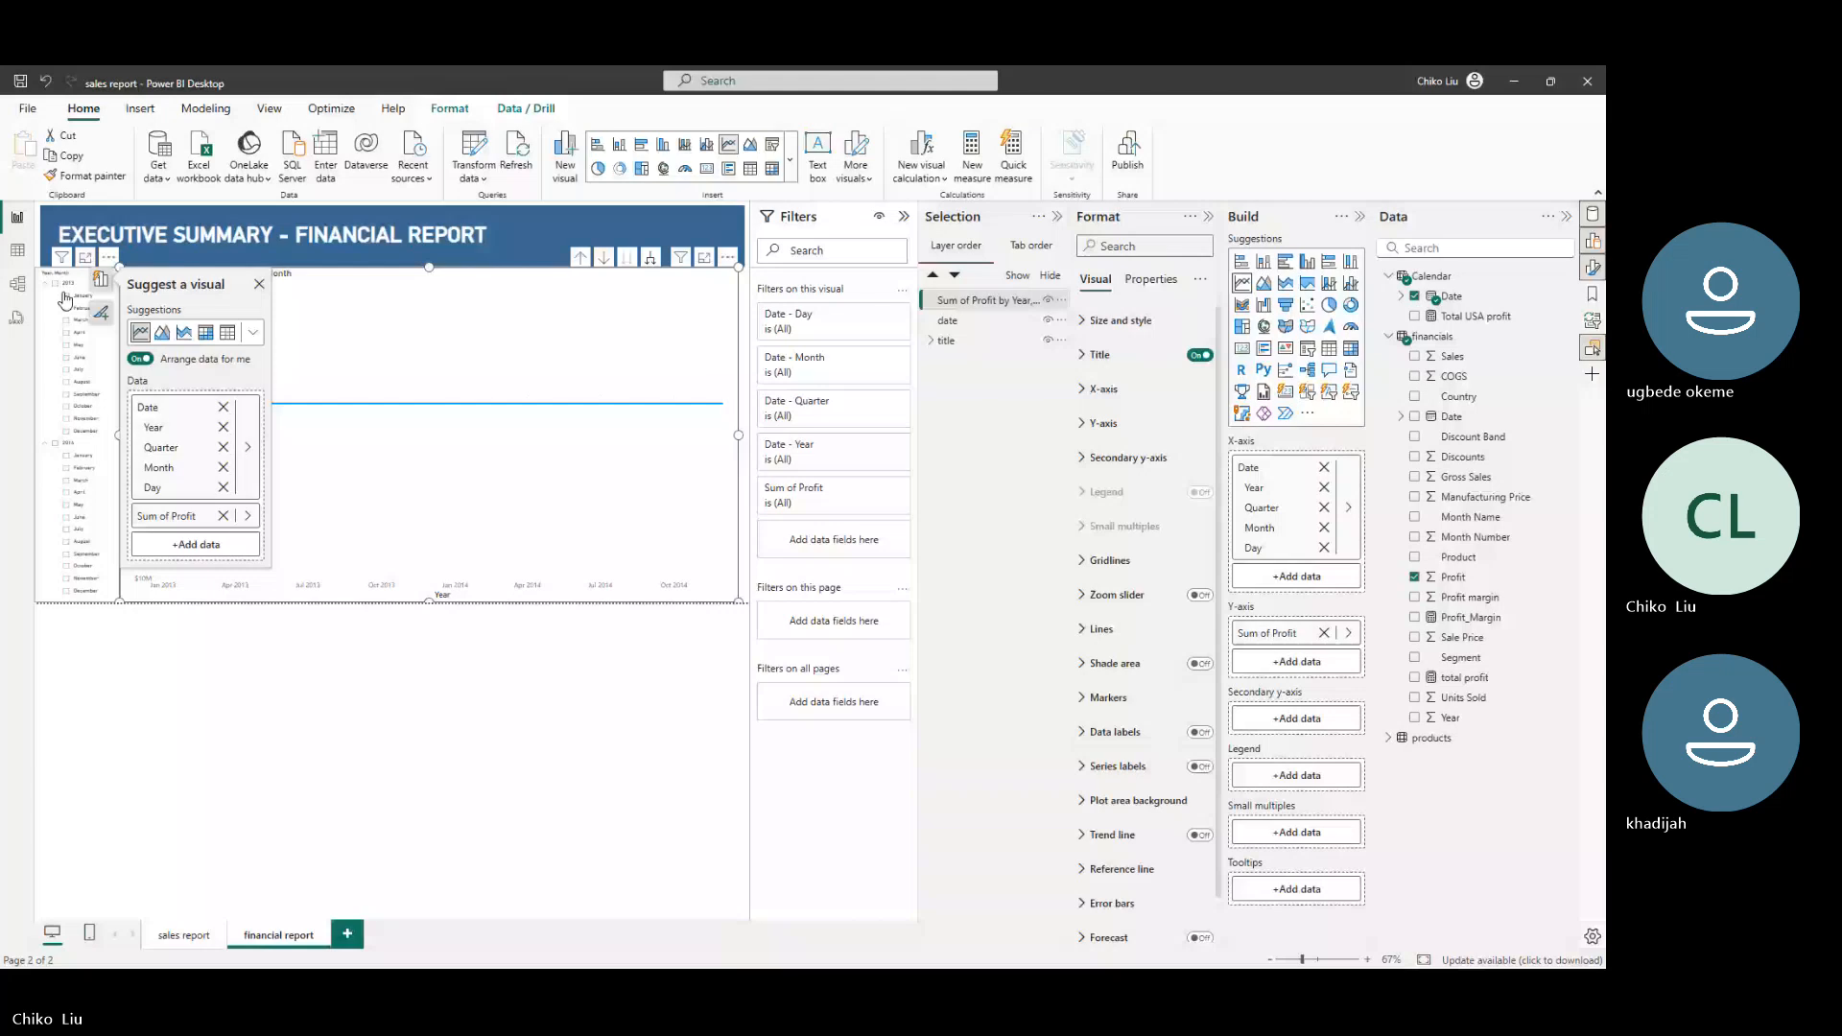
click(649, 258)
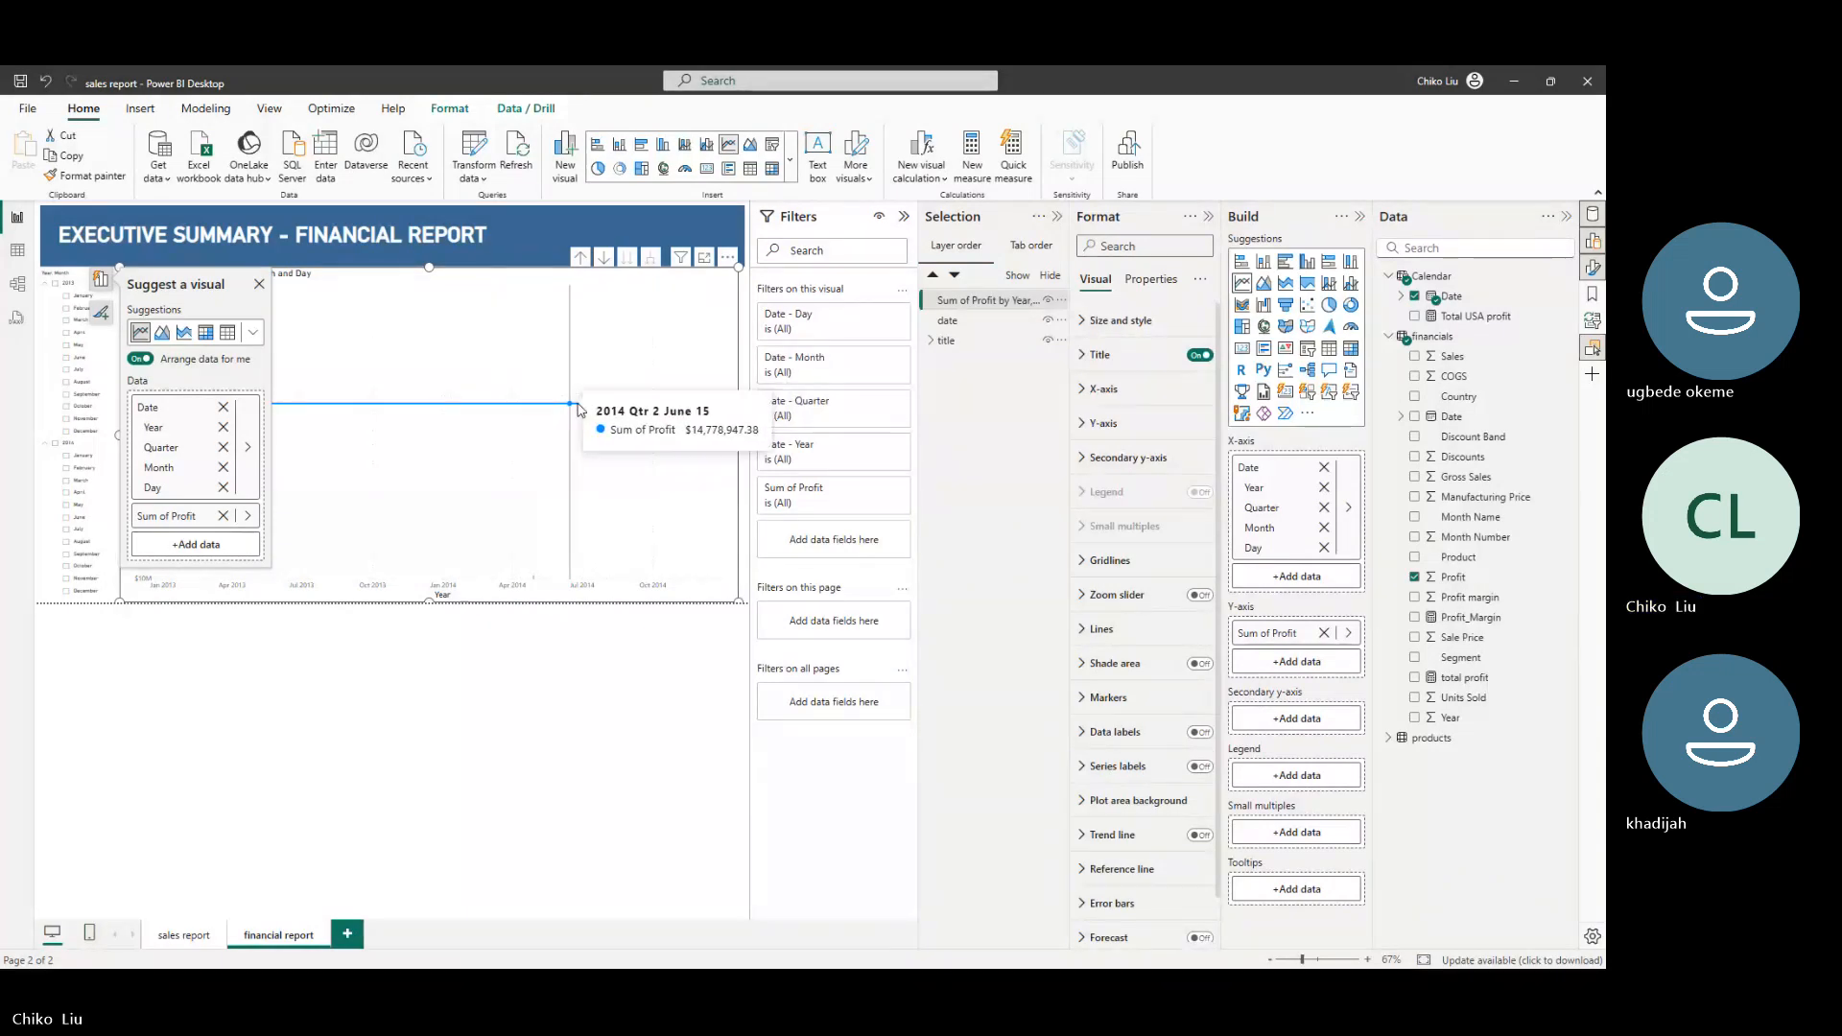
mouse_move(597, 412)
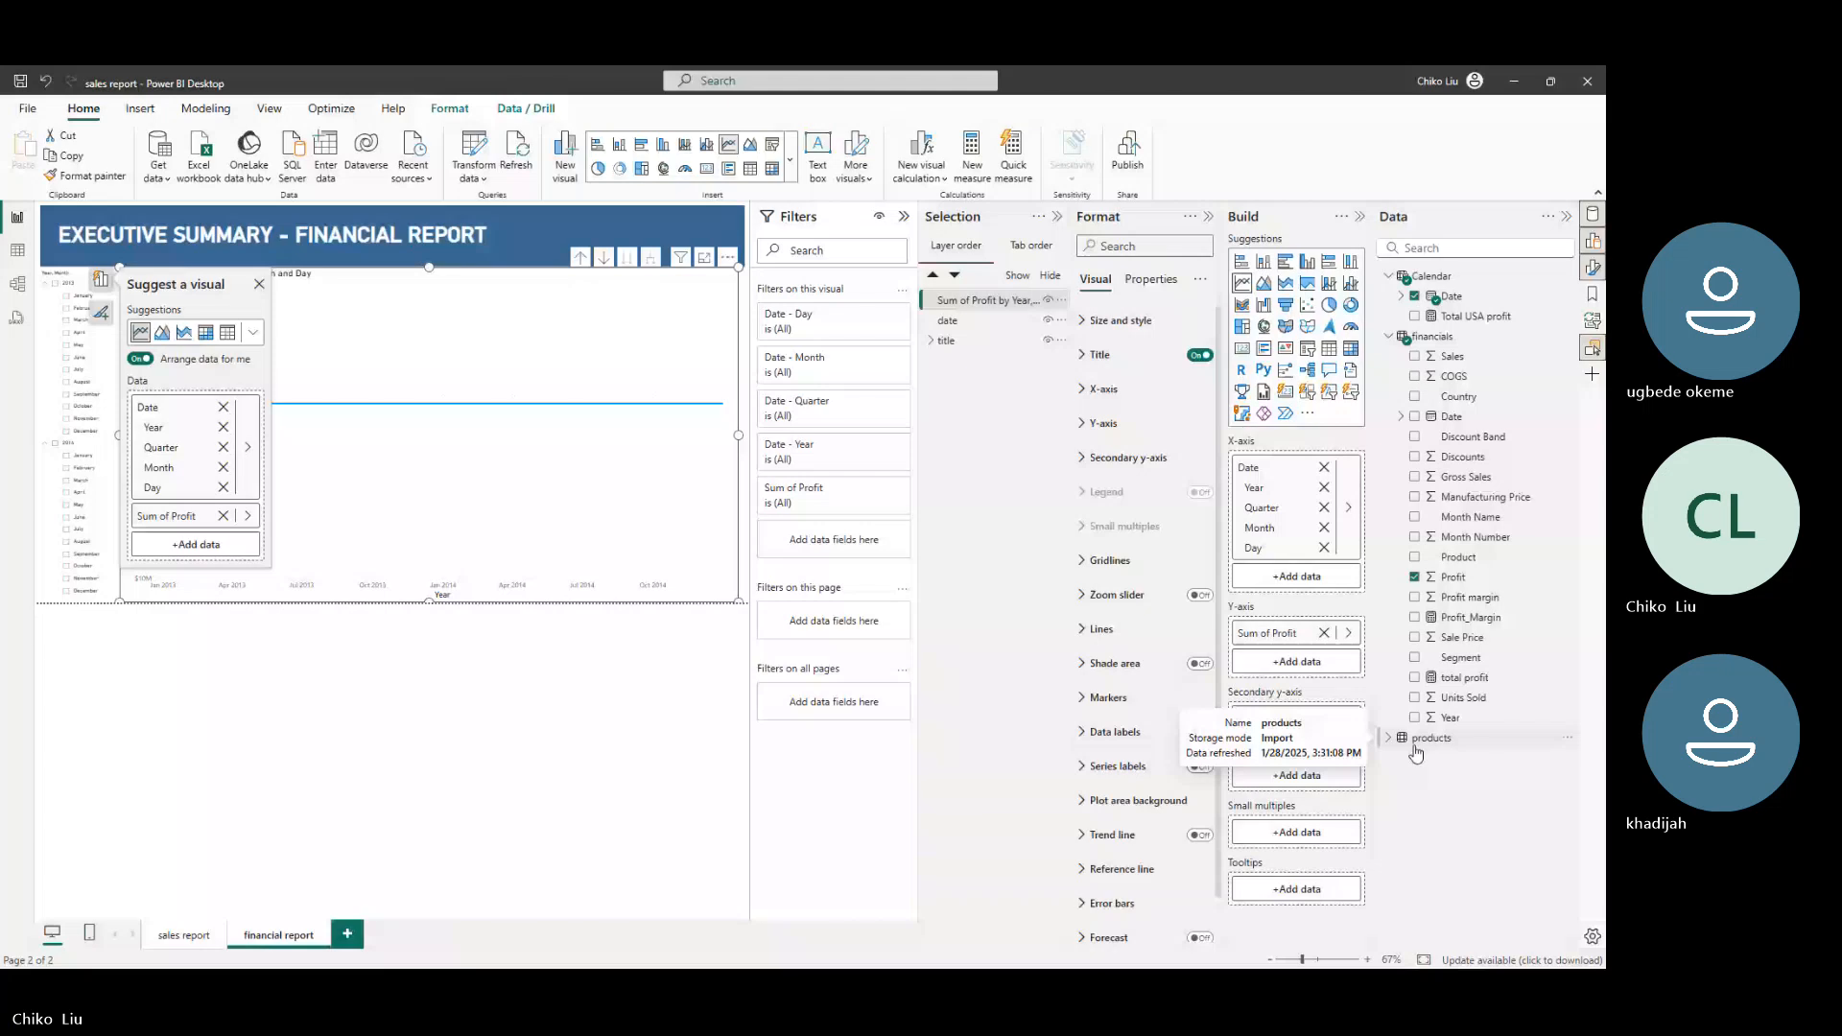
Delete the Sum of Profit line chart and insert an empty line chart beside the slicer
click(258, 284)
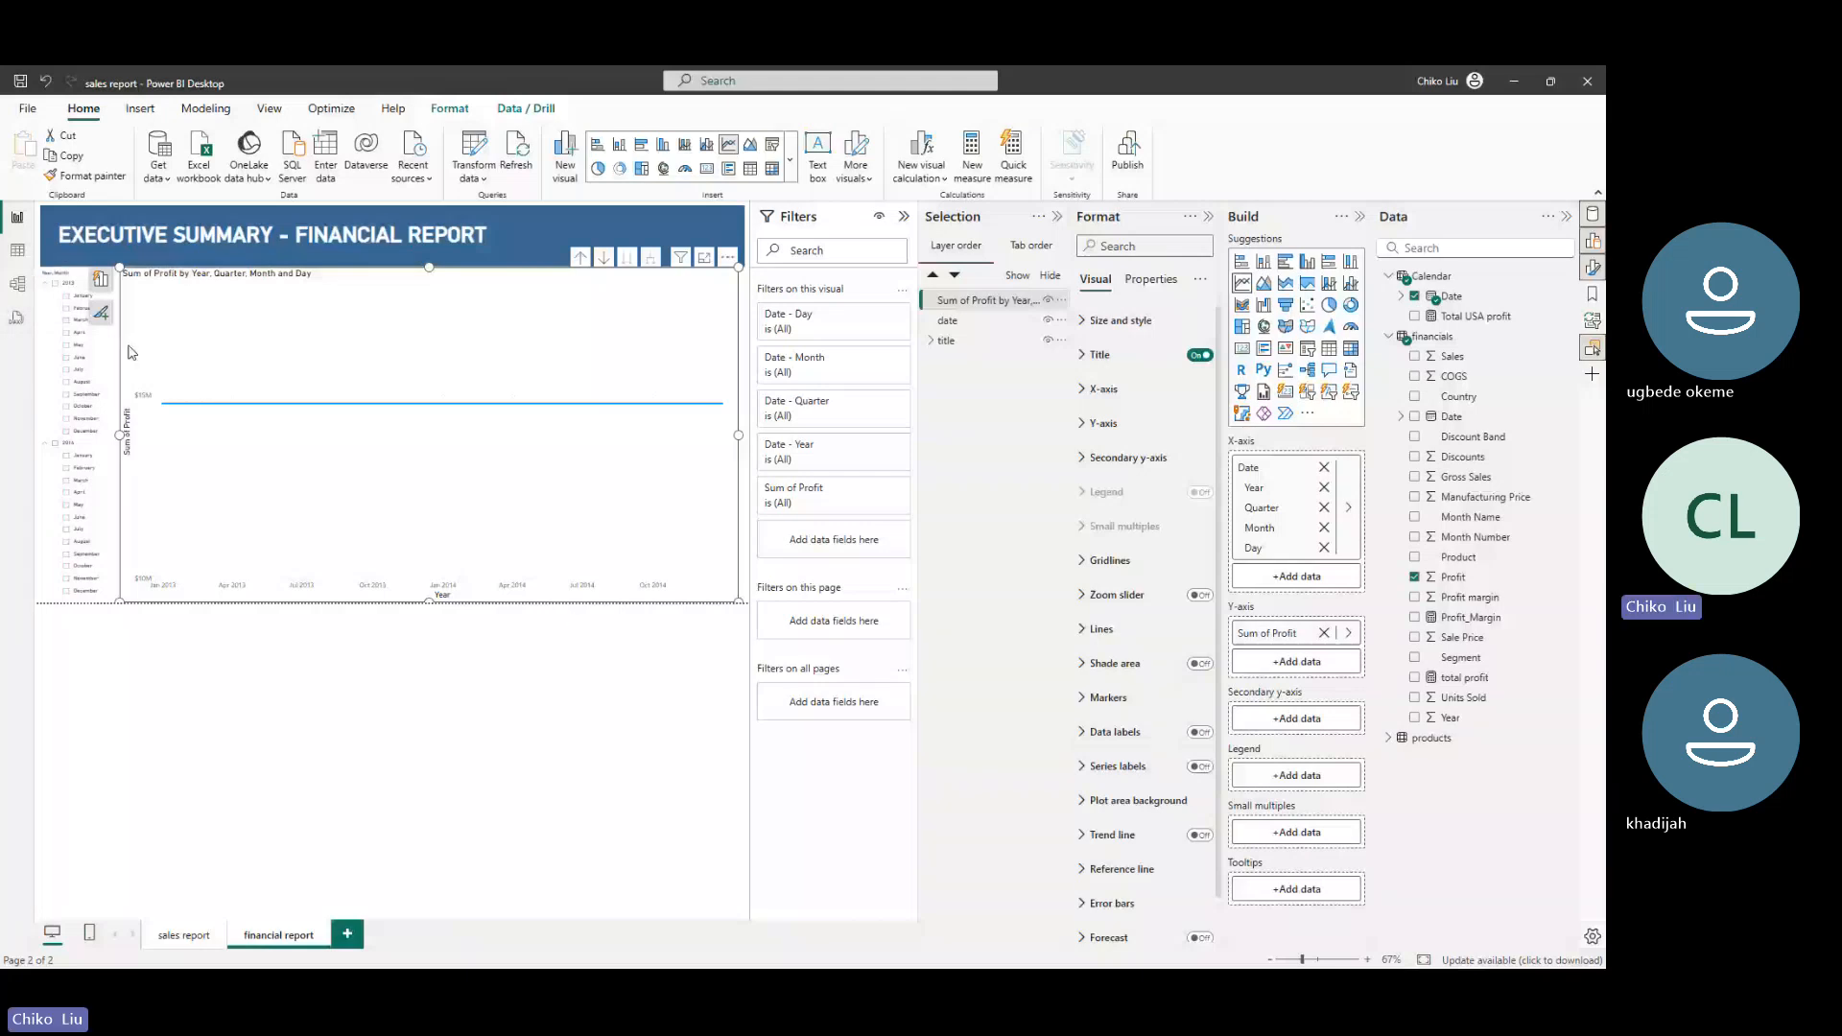
key(Delete)
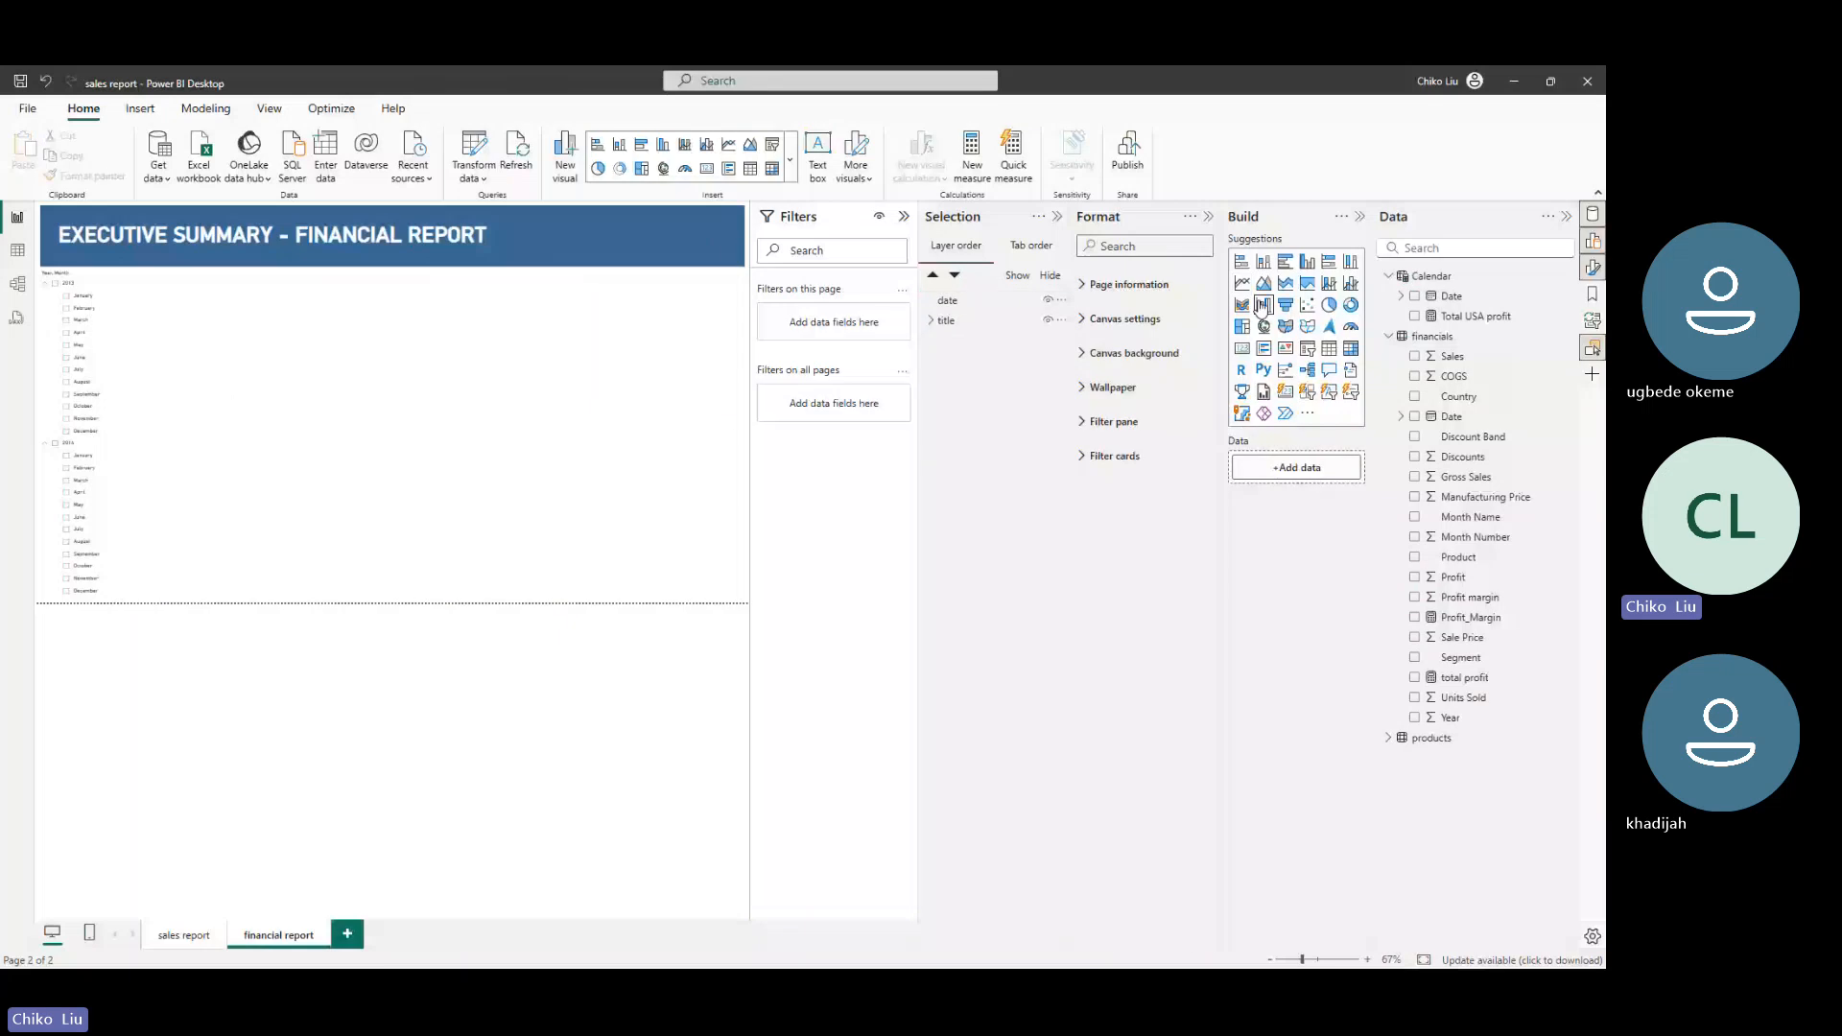
click(1242, 283)
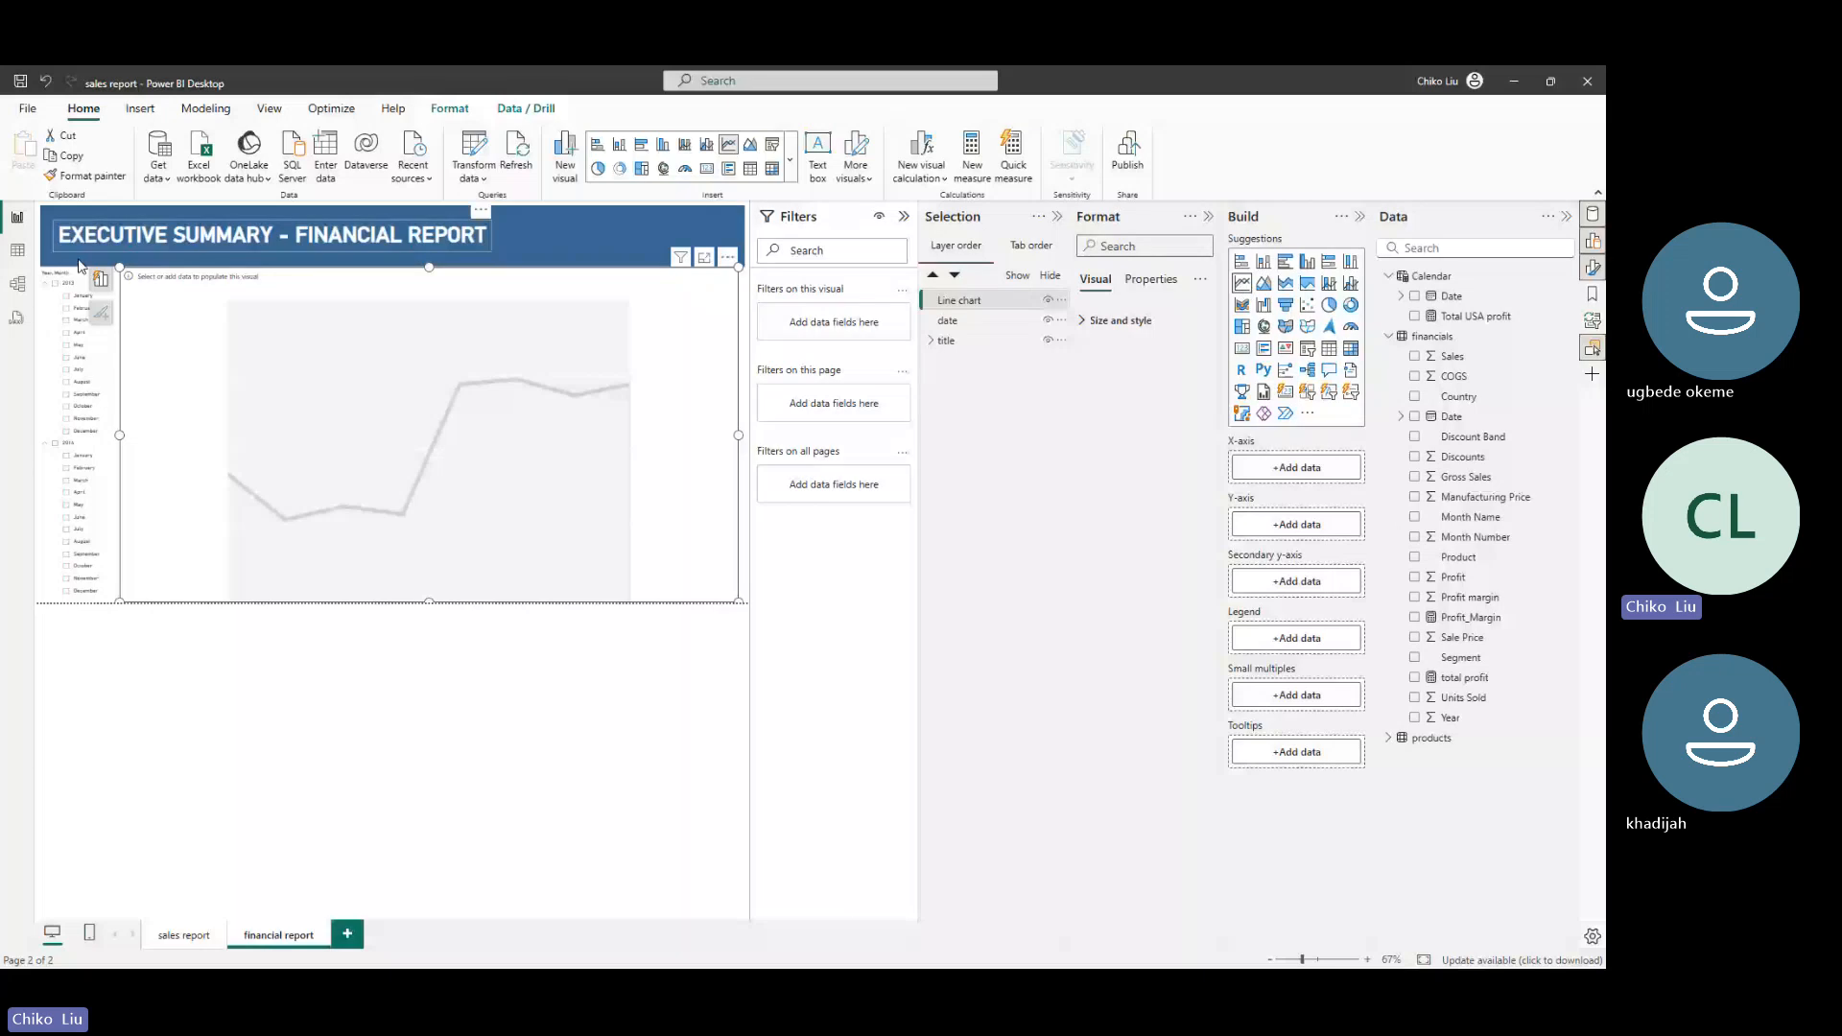
Move the Calendar table clear of the financials table in the model diagram and return to the report page
click(17, 284)
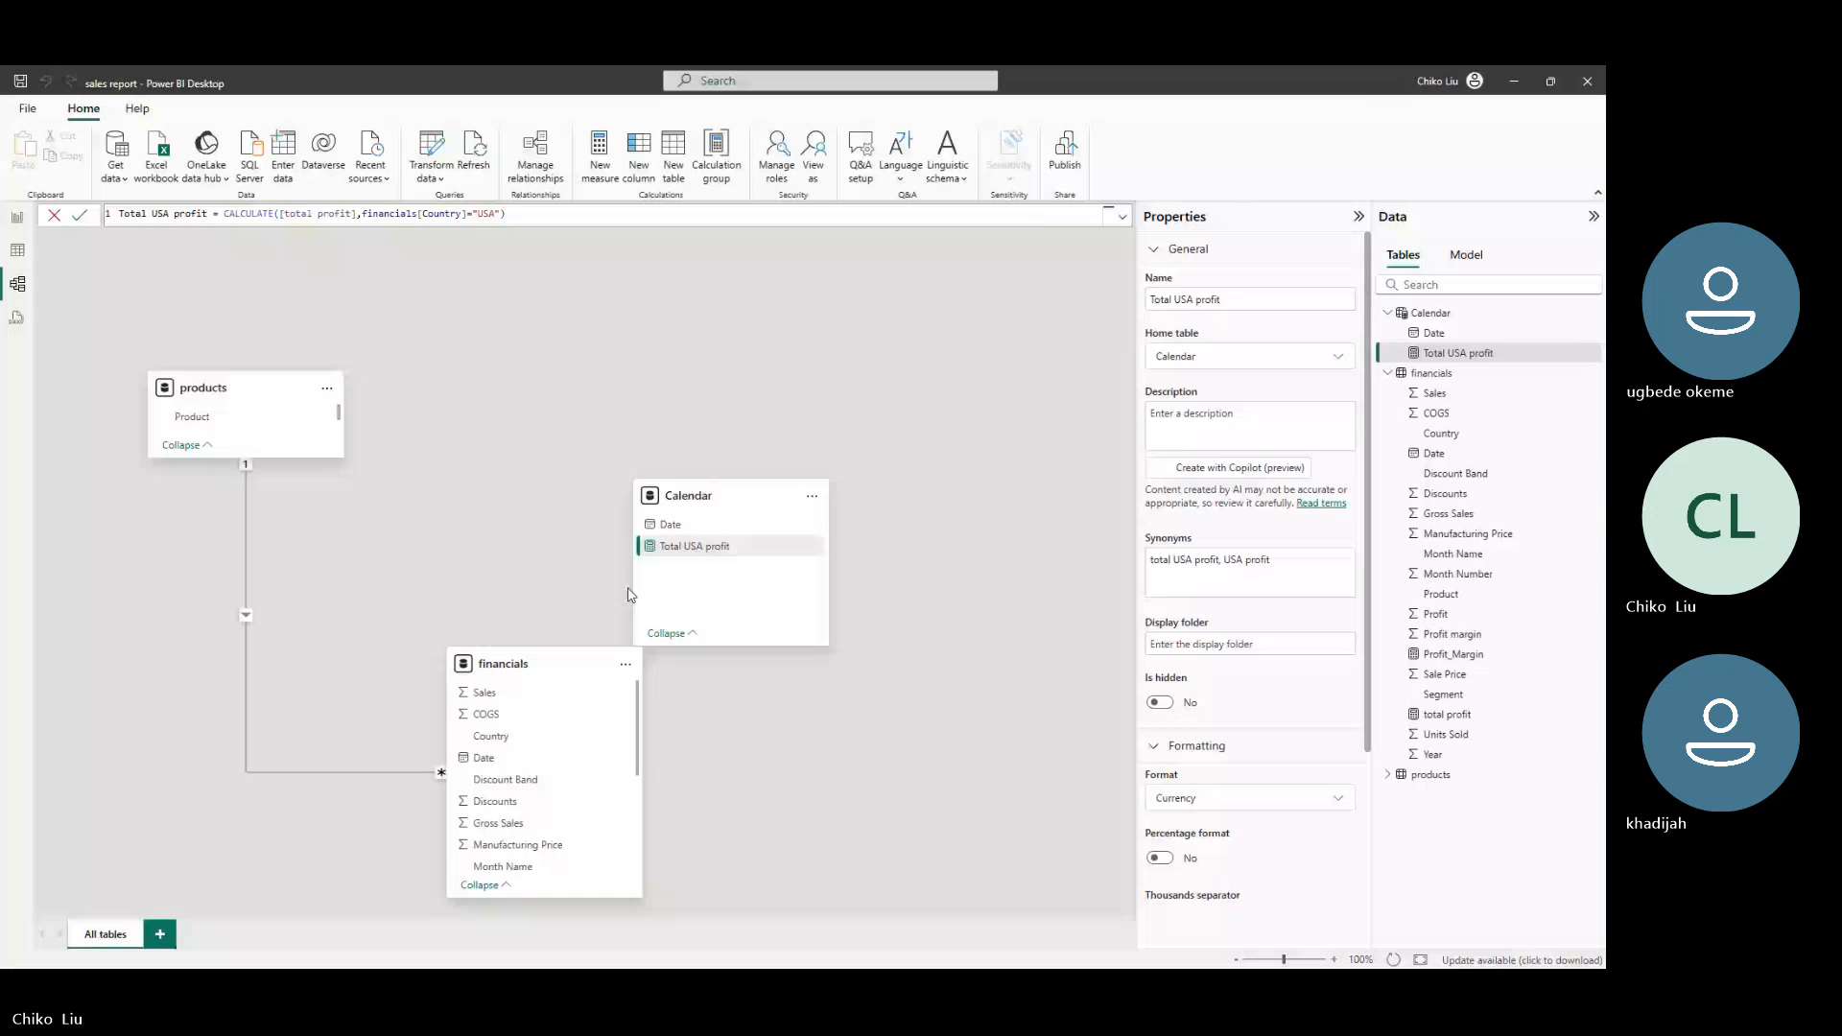
drag(713, 499, 816, 463)
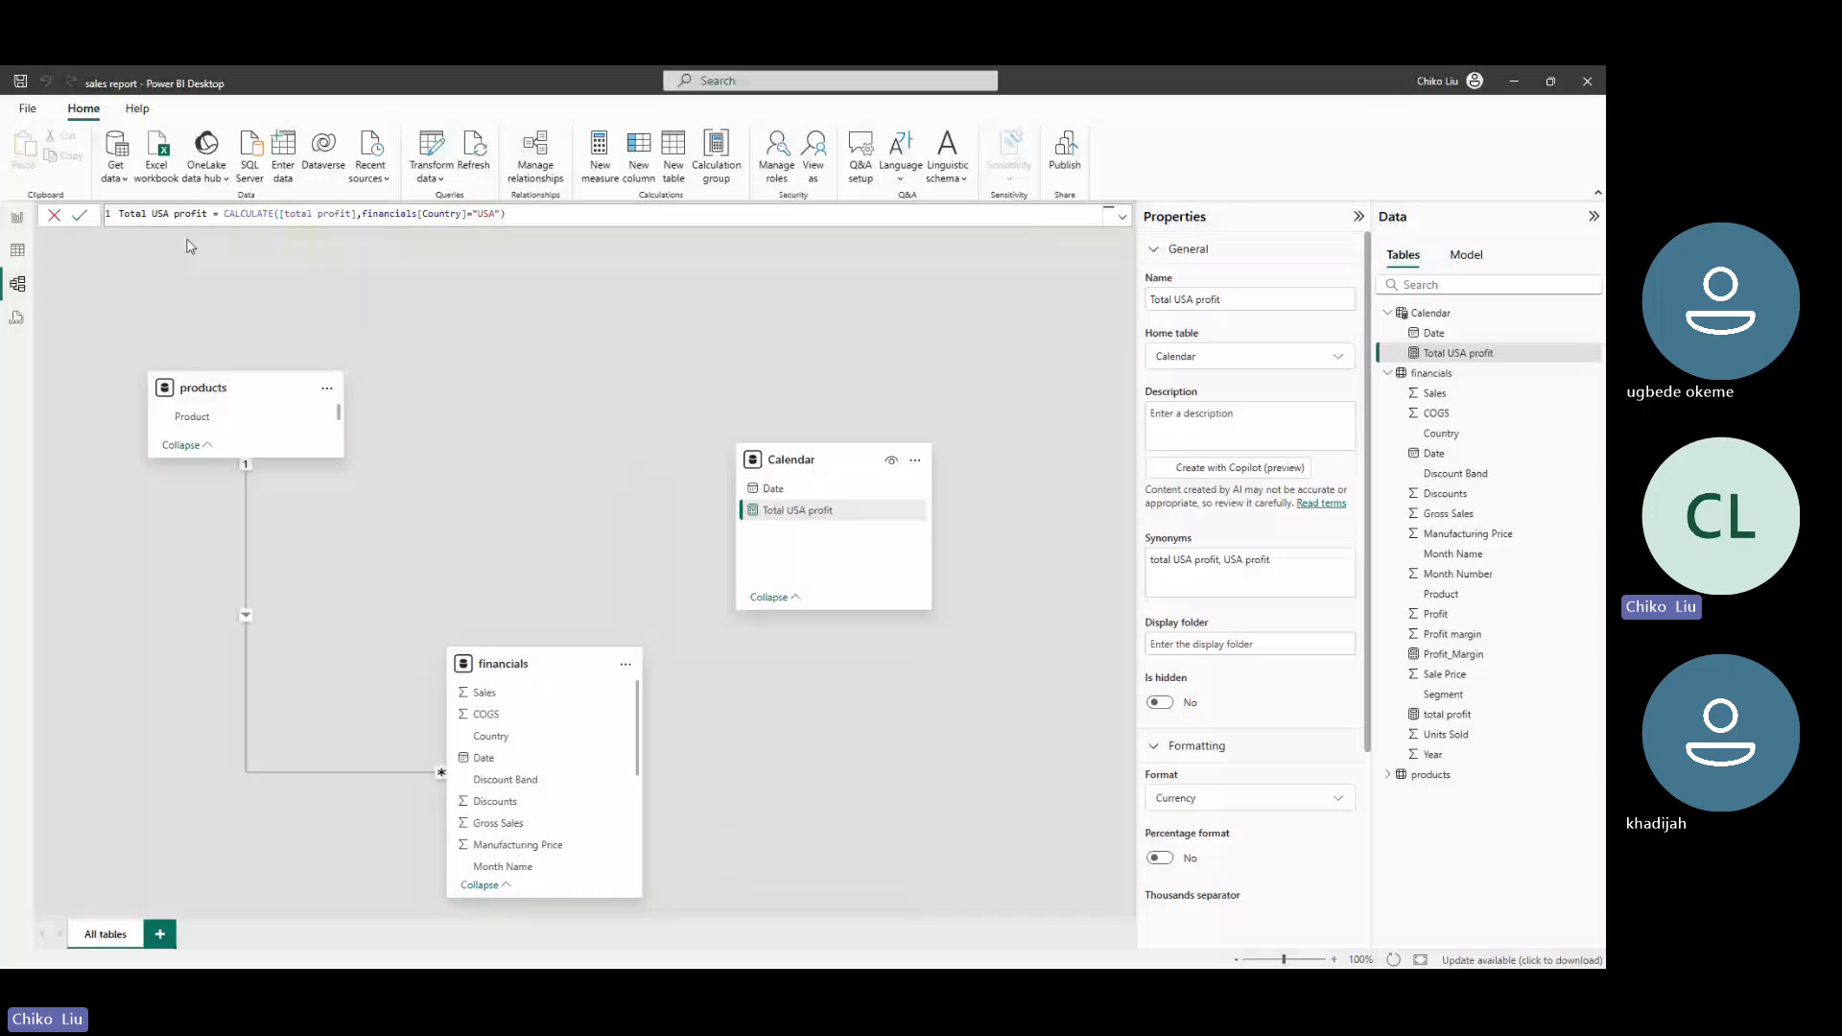
click(18, 219)
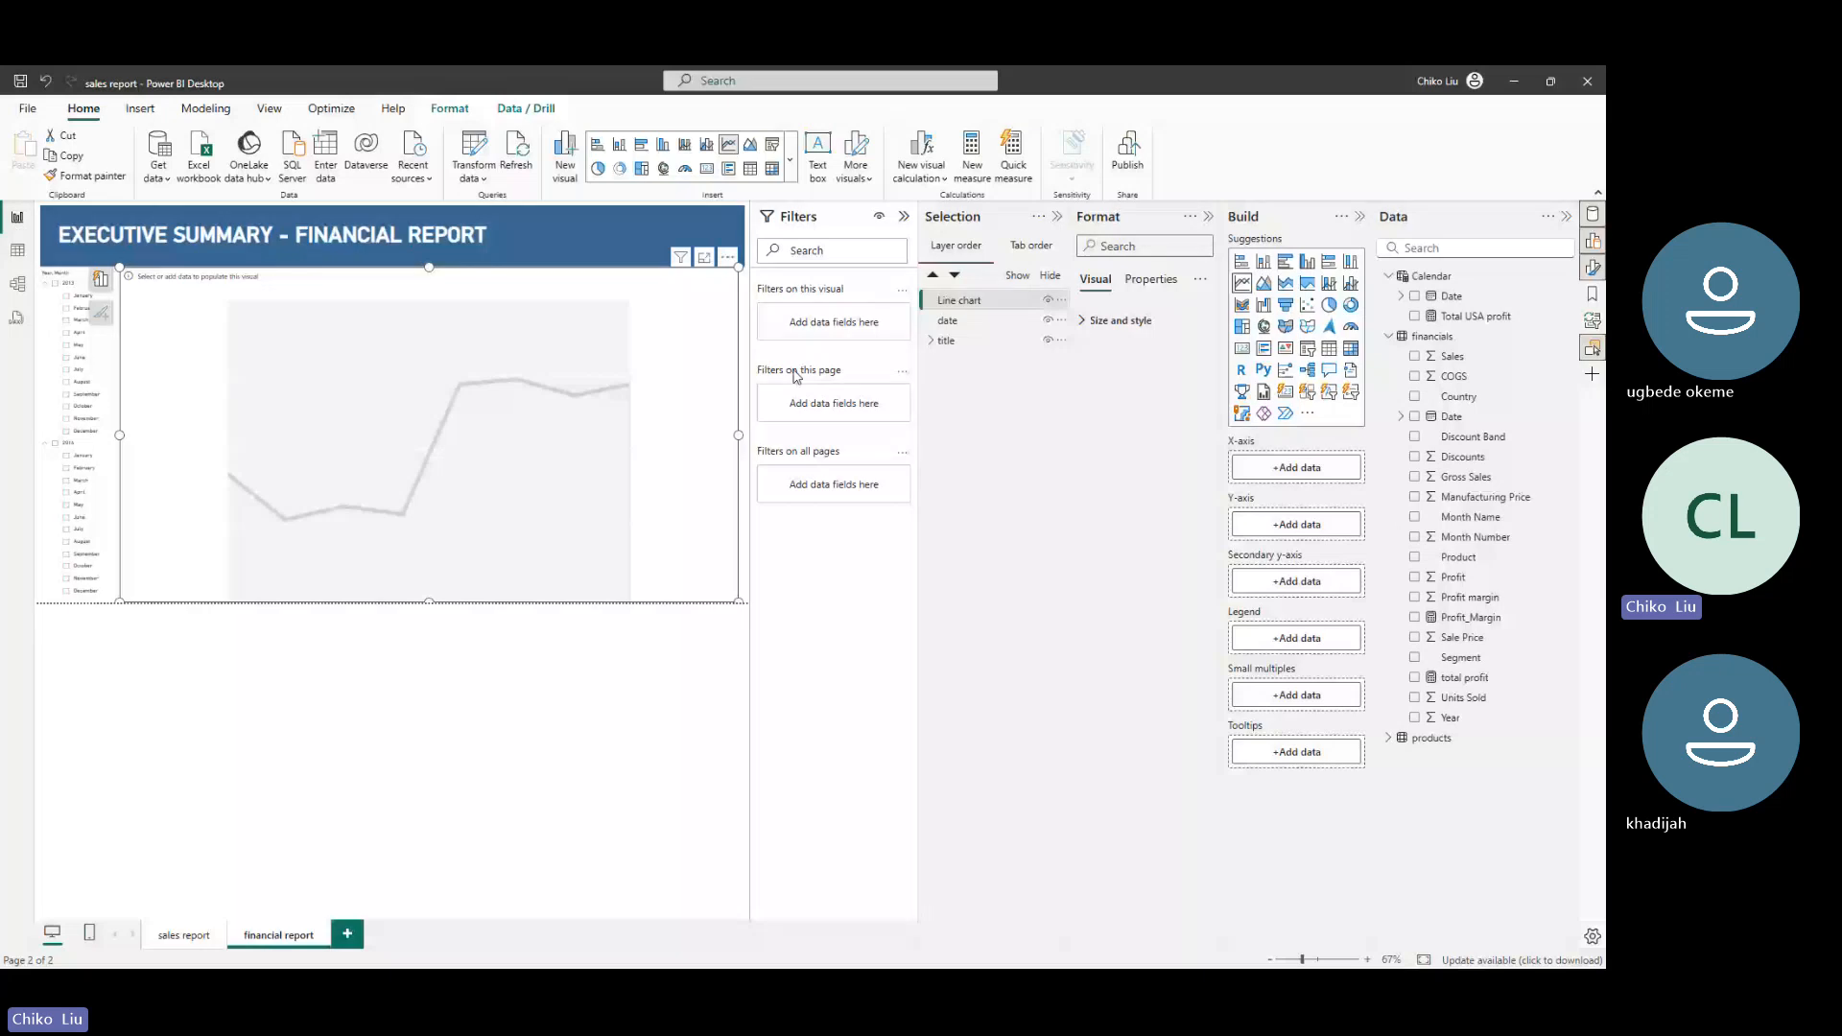
Plot the total profit measure by the Calendar table's Date in the empty line chart
click(1414, 297)
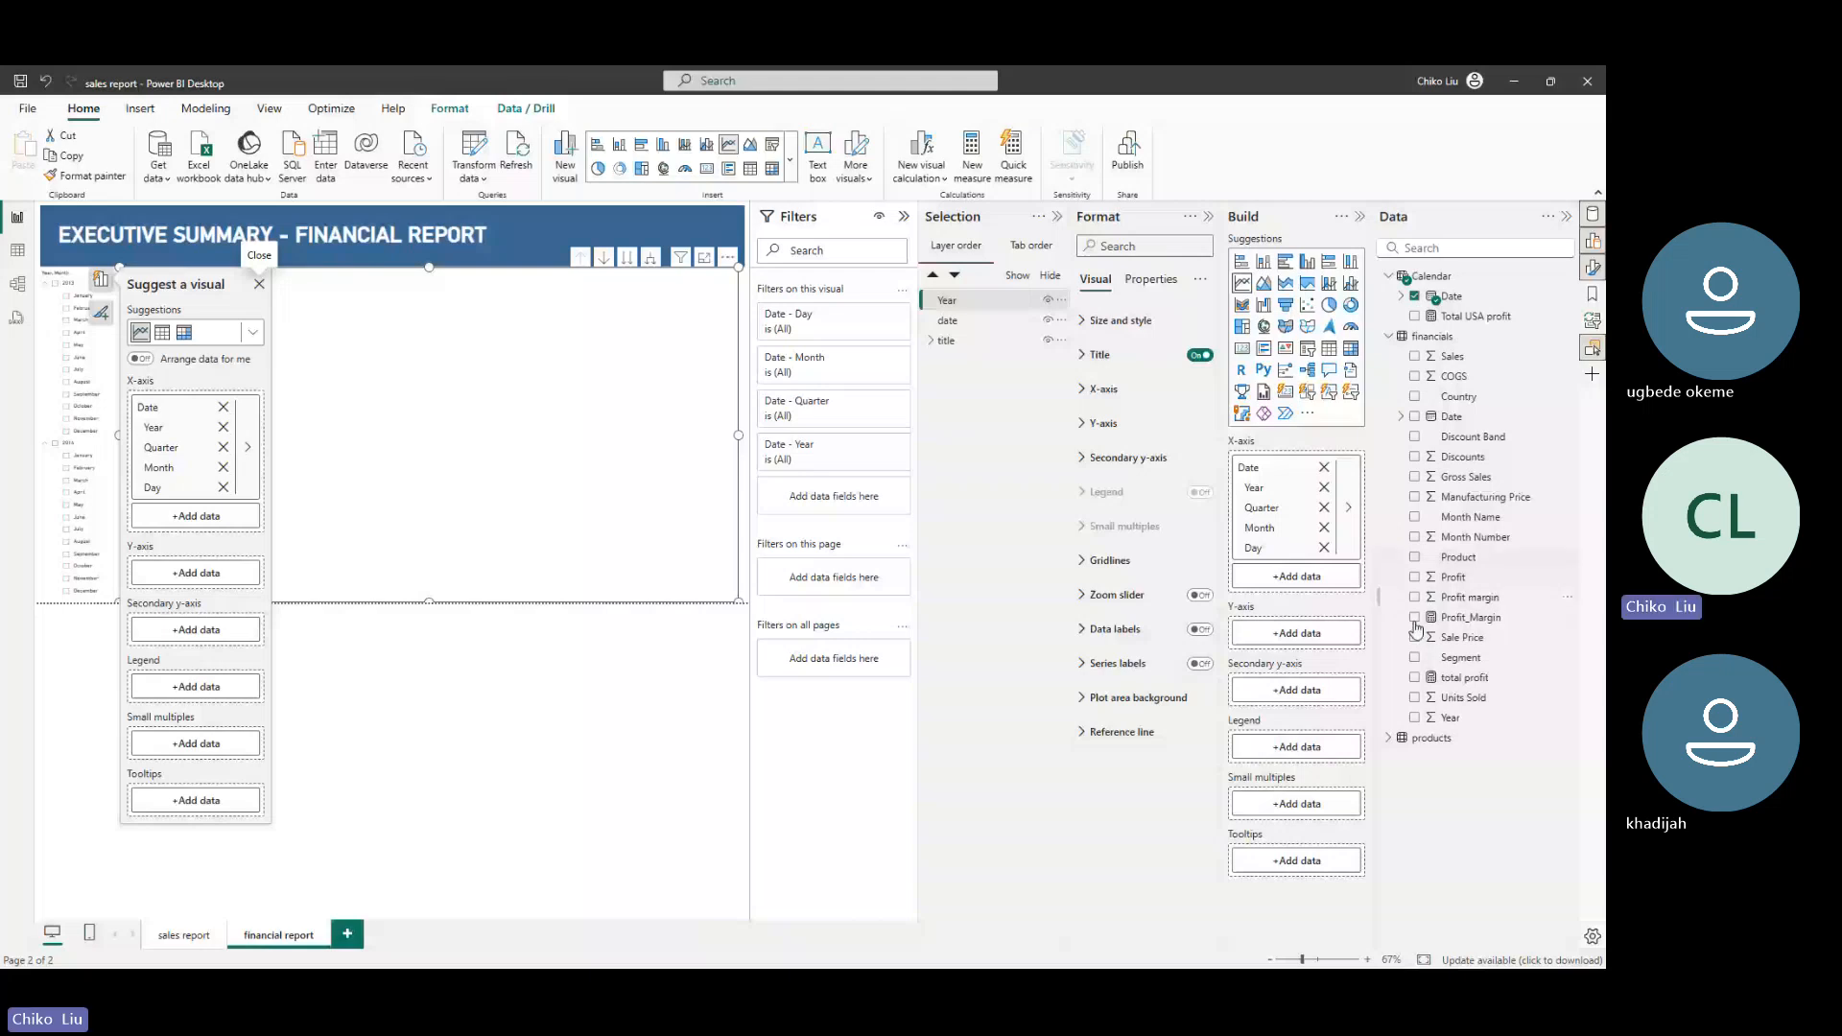
drag(1464, 677, 739, 475)
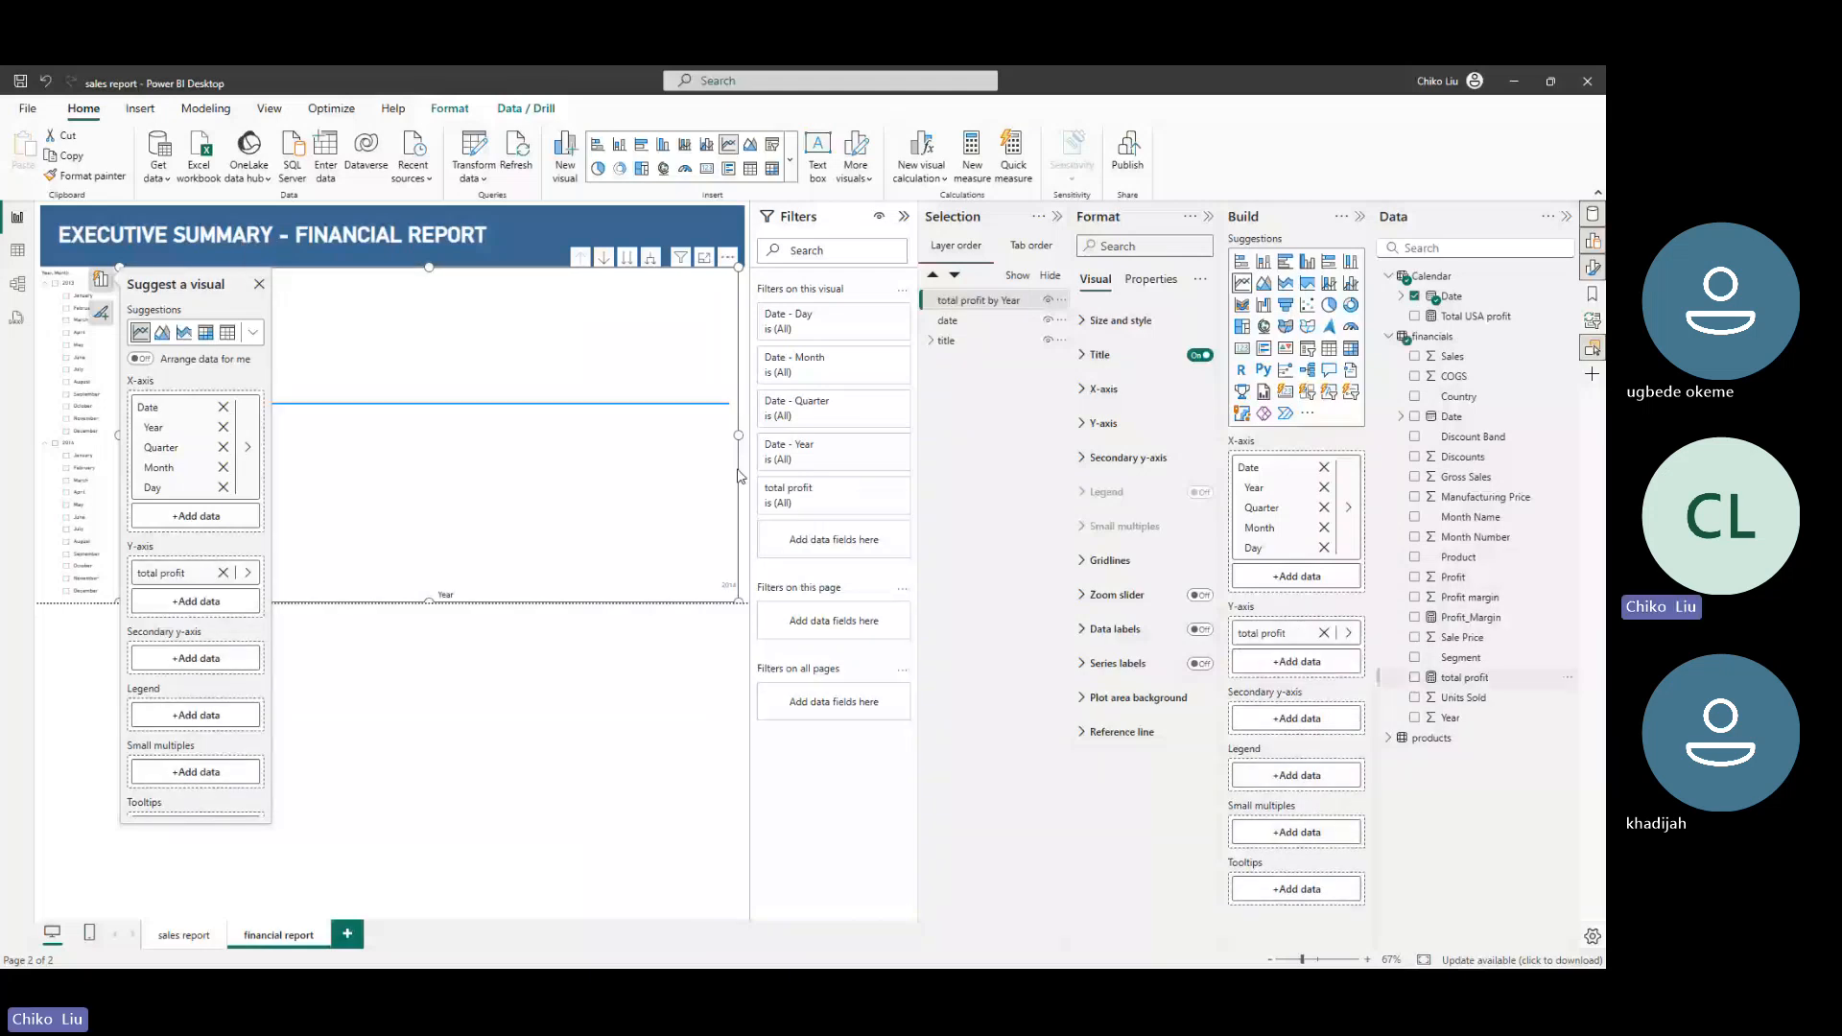
Create an active one-to-many relationship from Calendar Date to financials Date with single cross-filter direction, and return to the report page
click(17, 285)
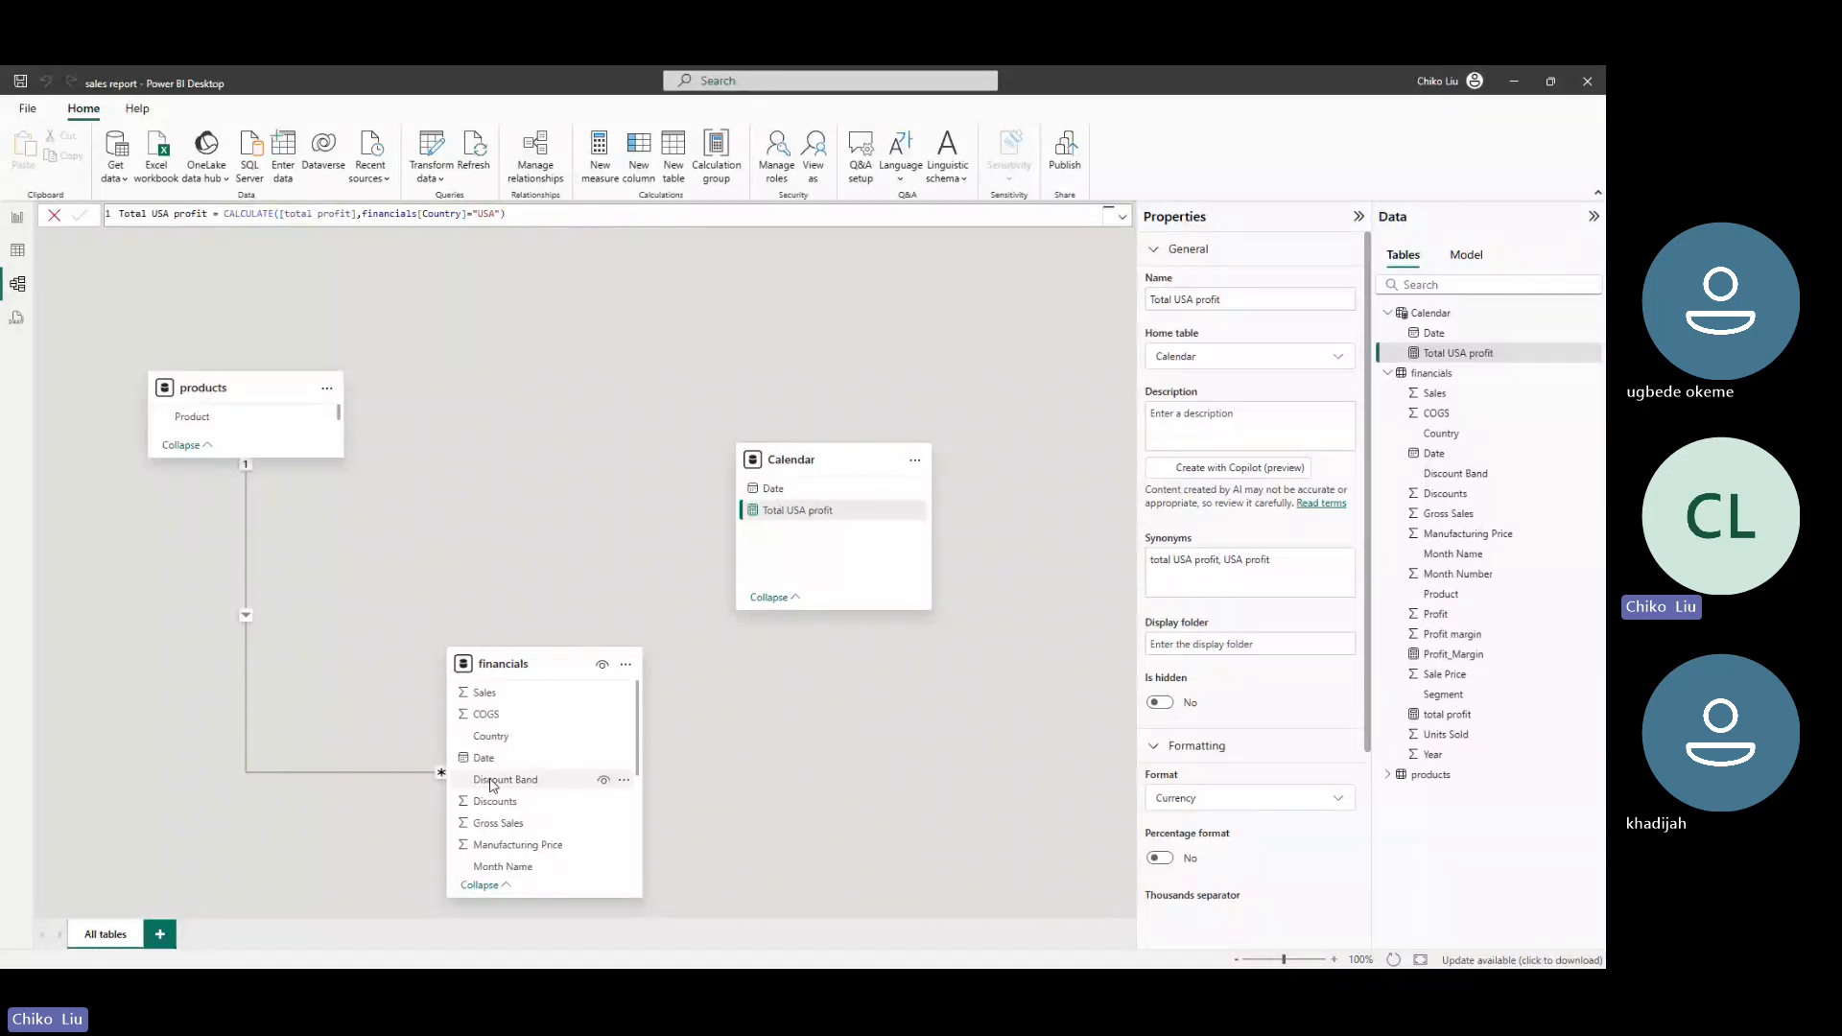
drag(777, 492, 483, 763)
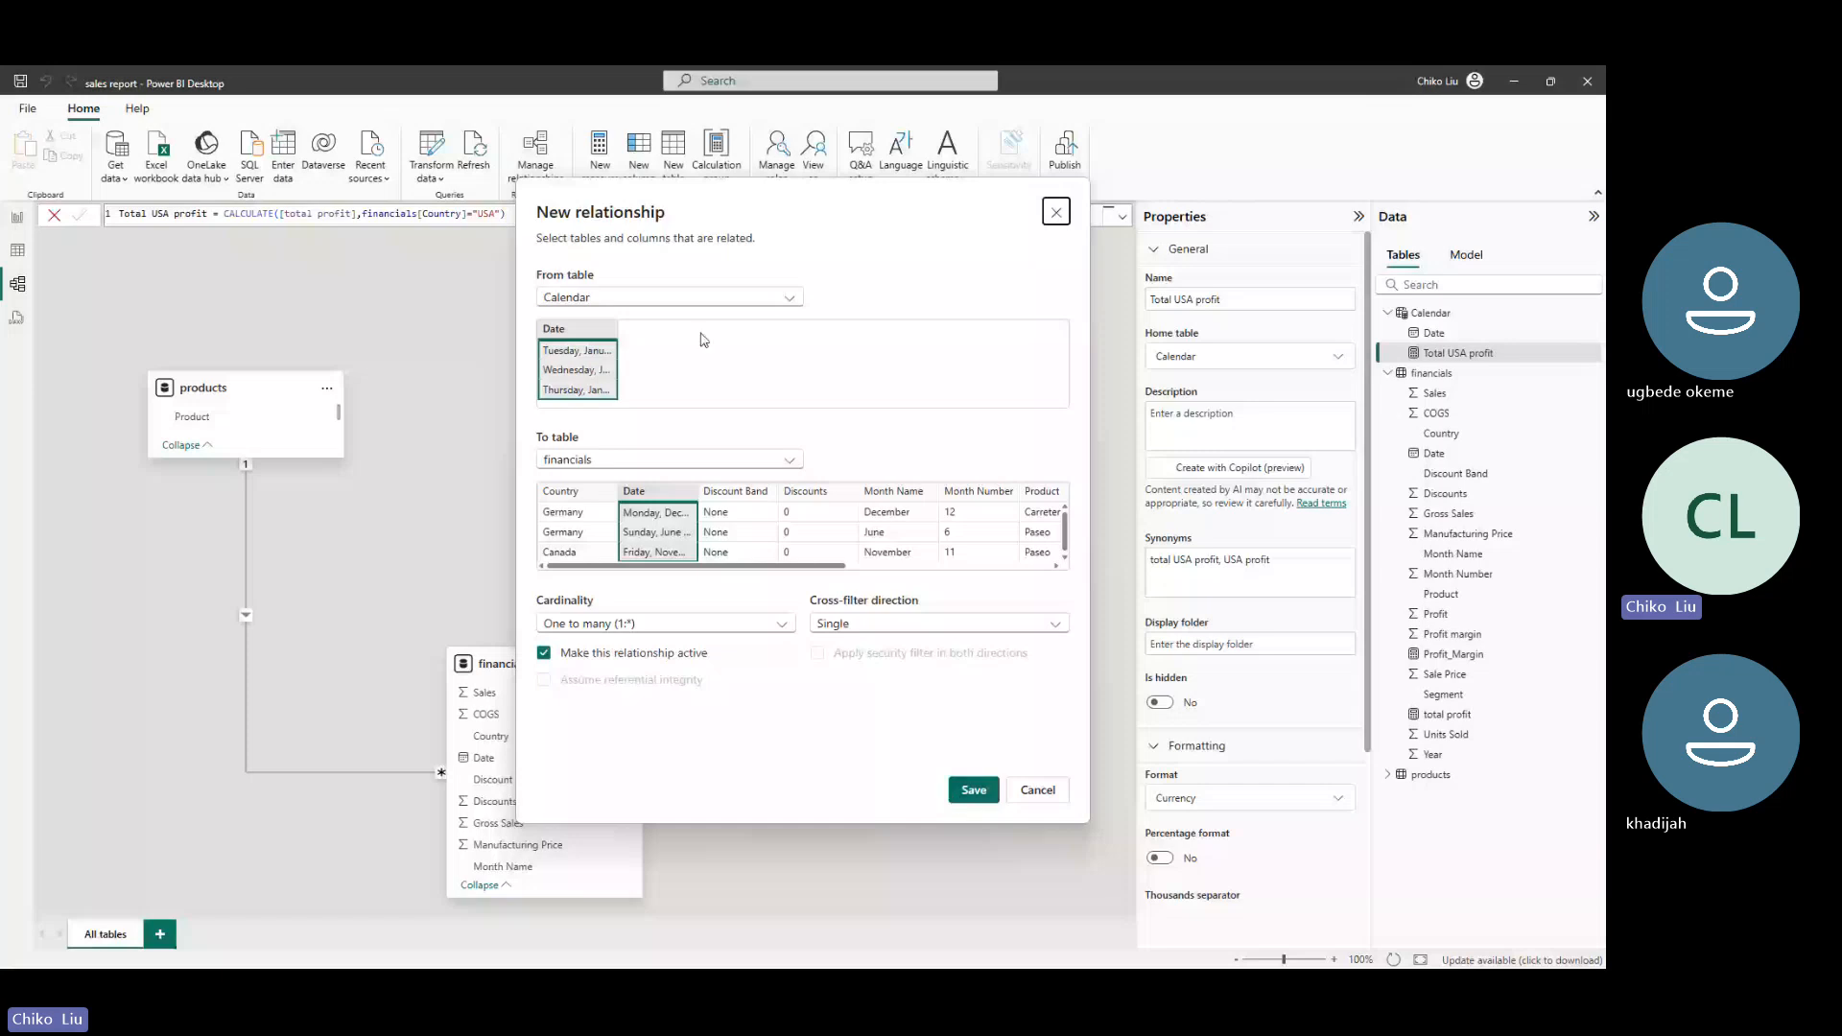
click(974, 790)
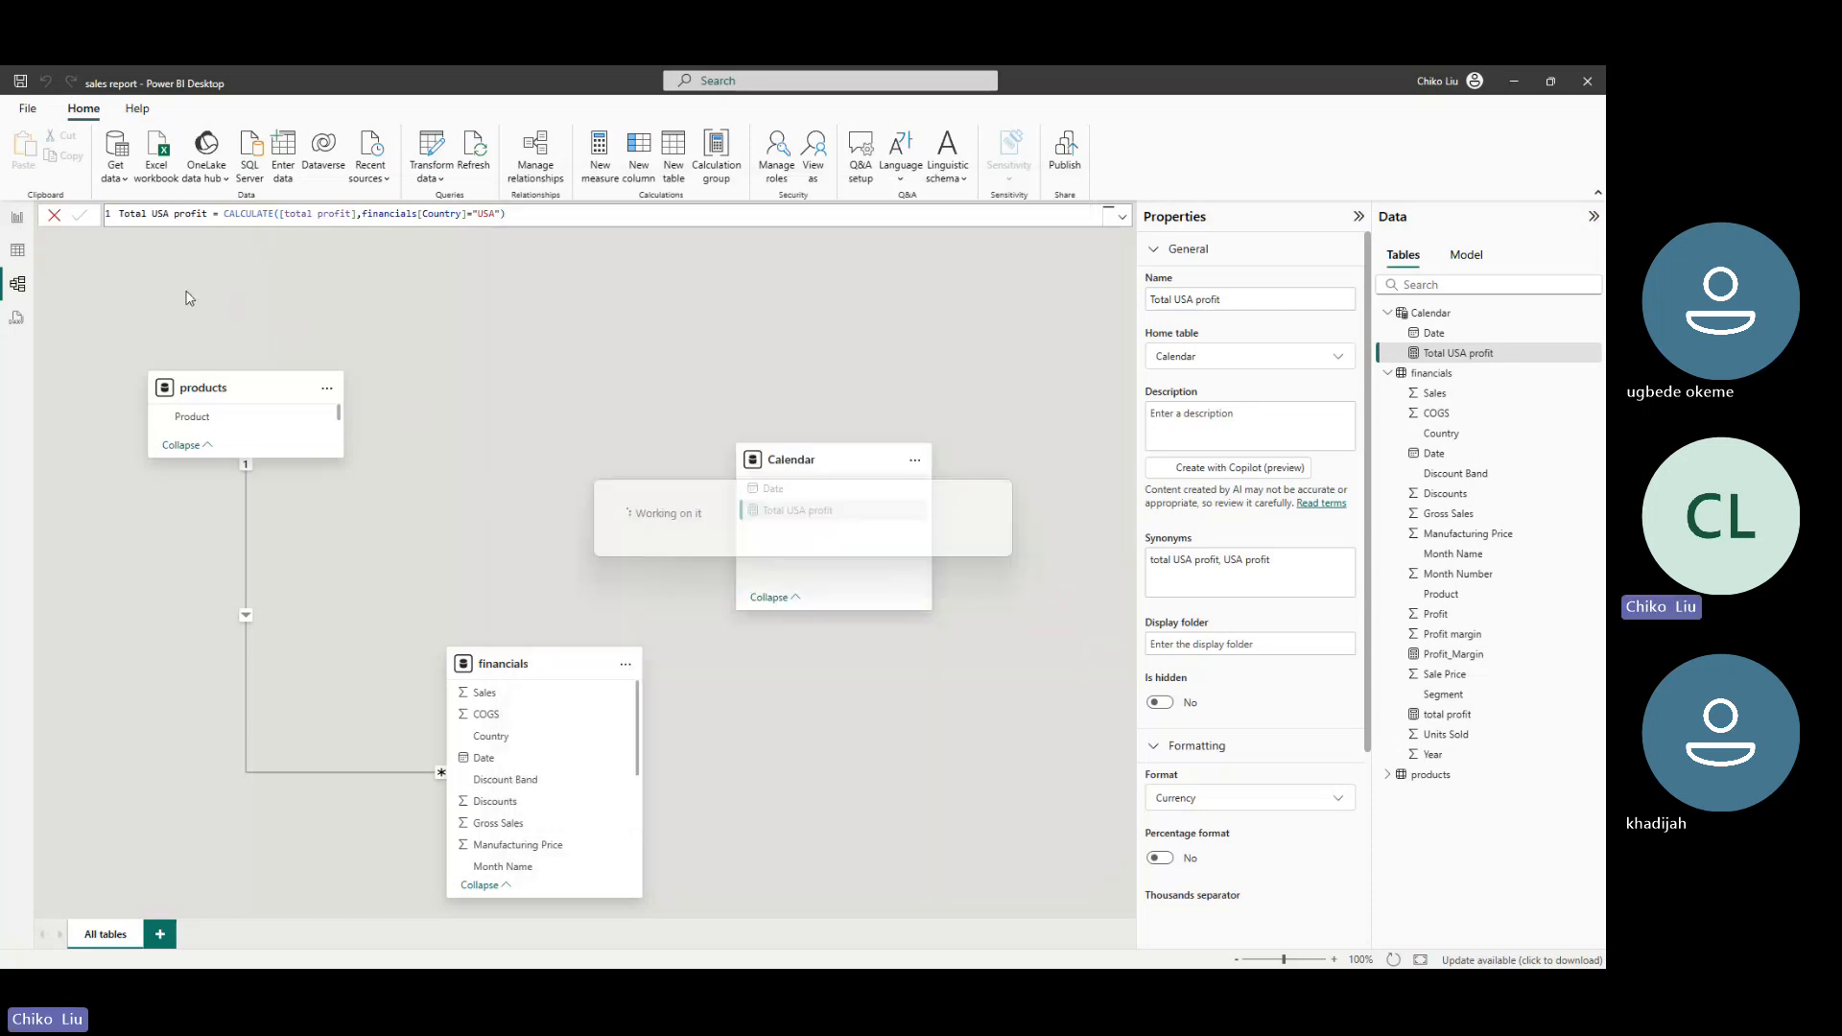
click(16, 215)
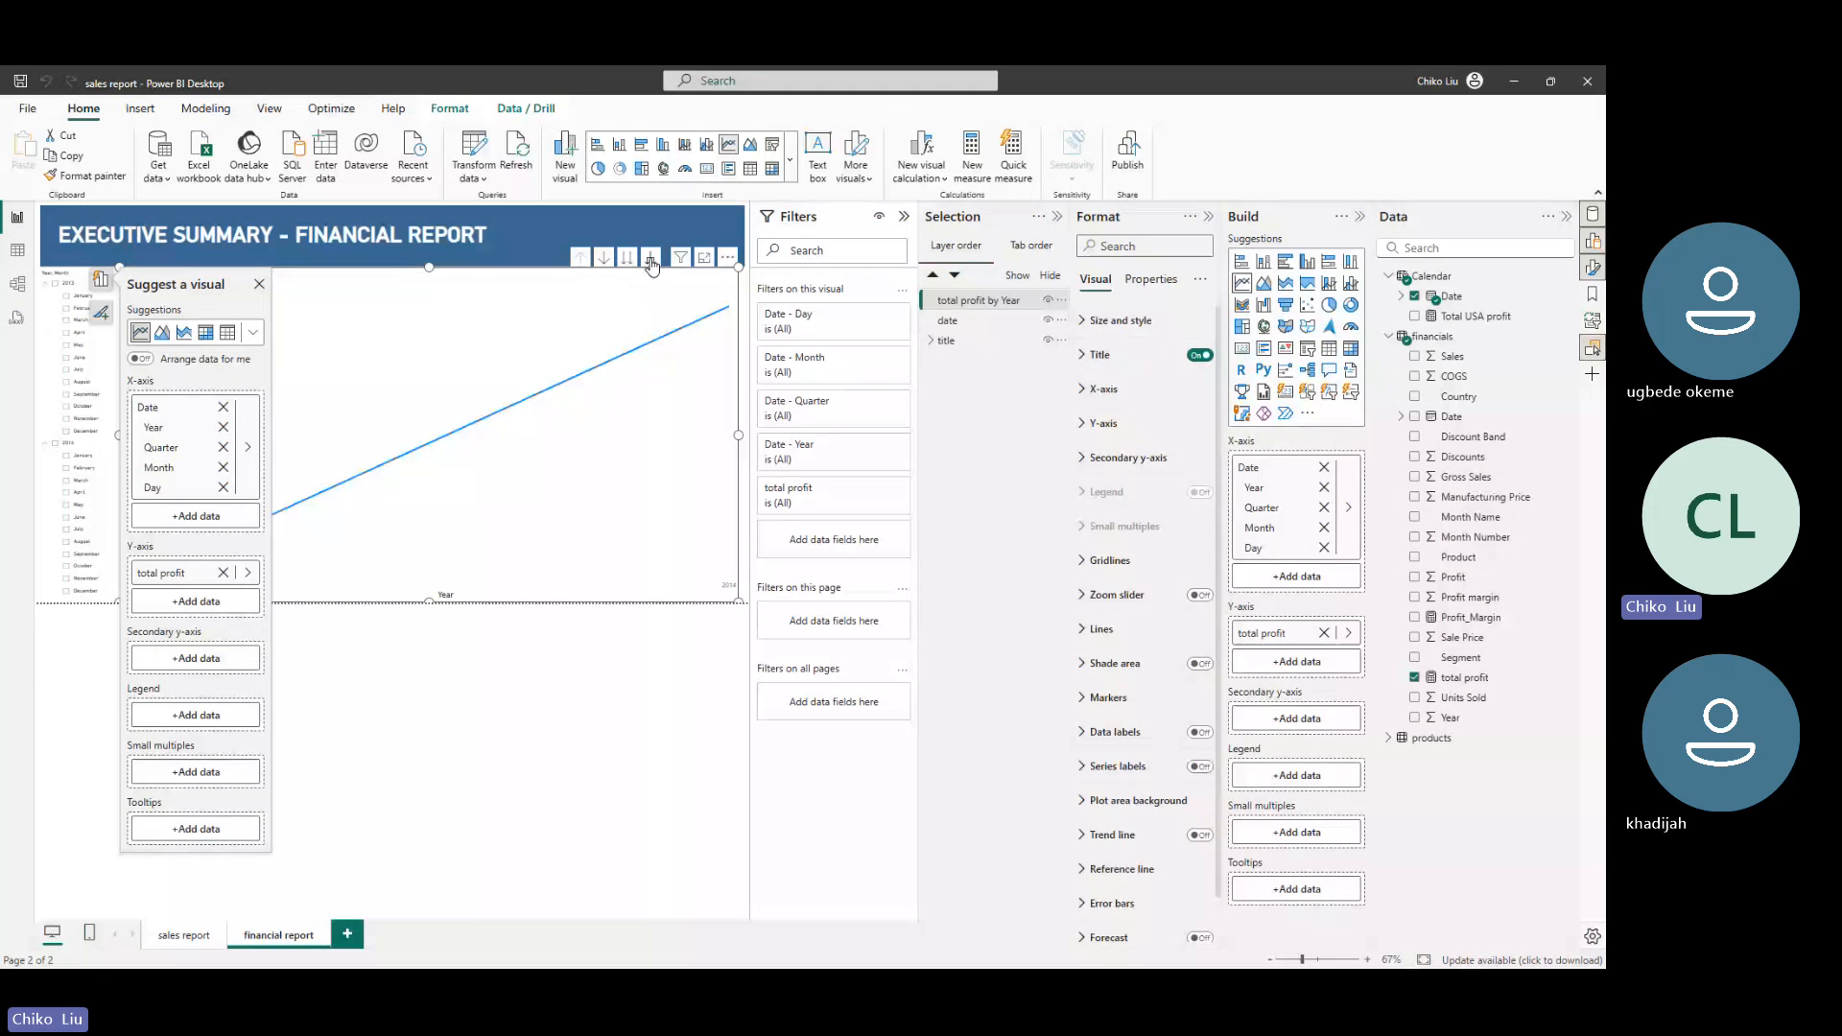
Expand the line chart's date hierarchy through all levels, and remove Day and Quarter from the X-axis
click(259, 284)
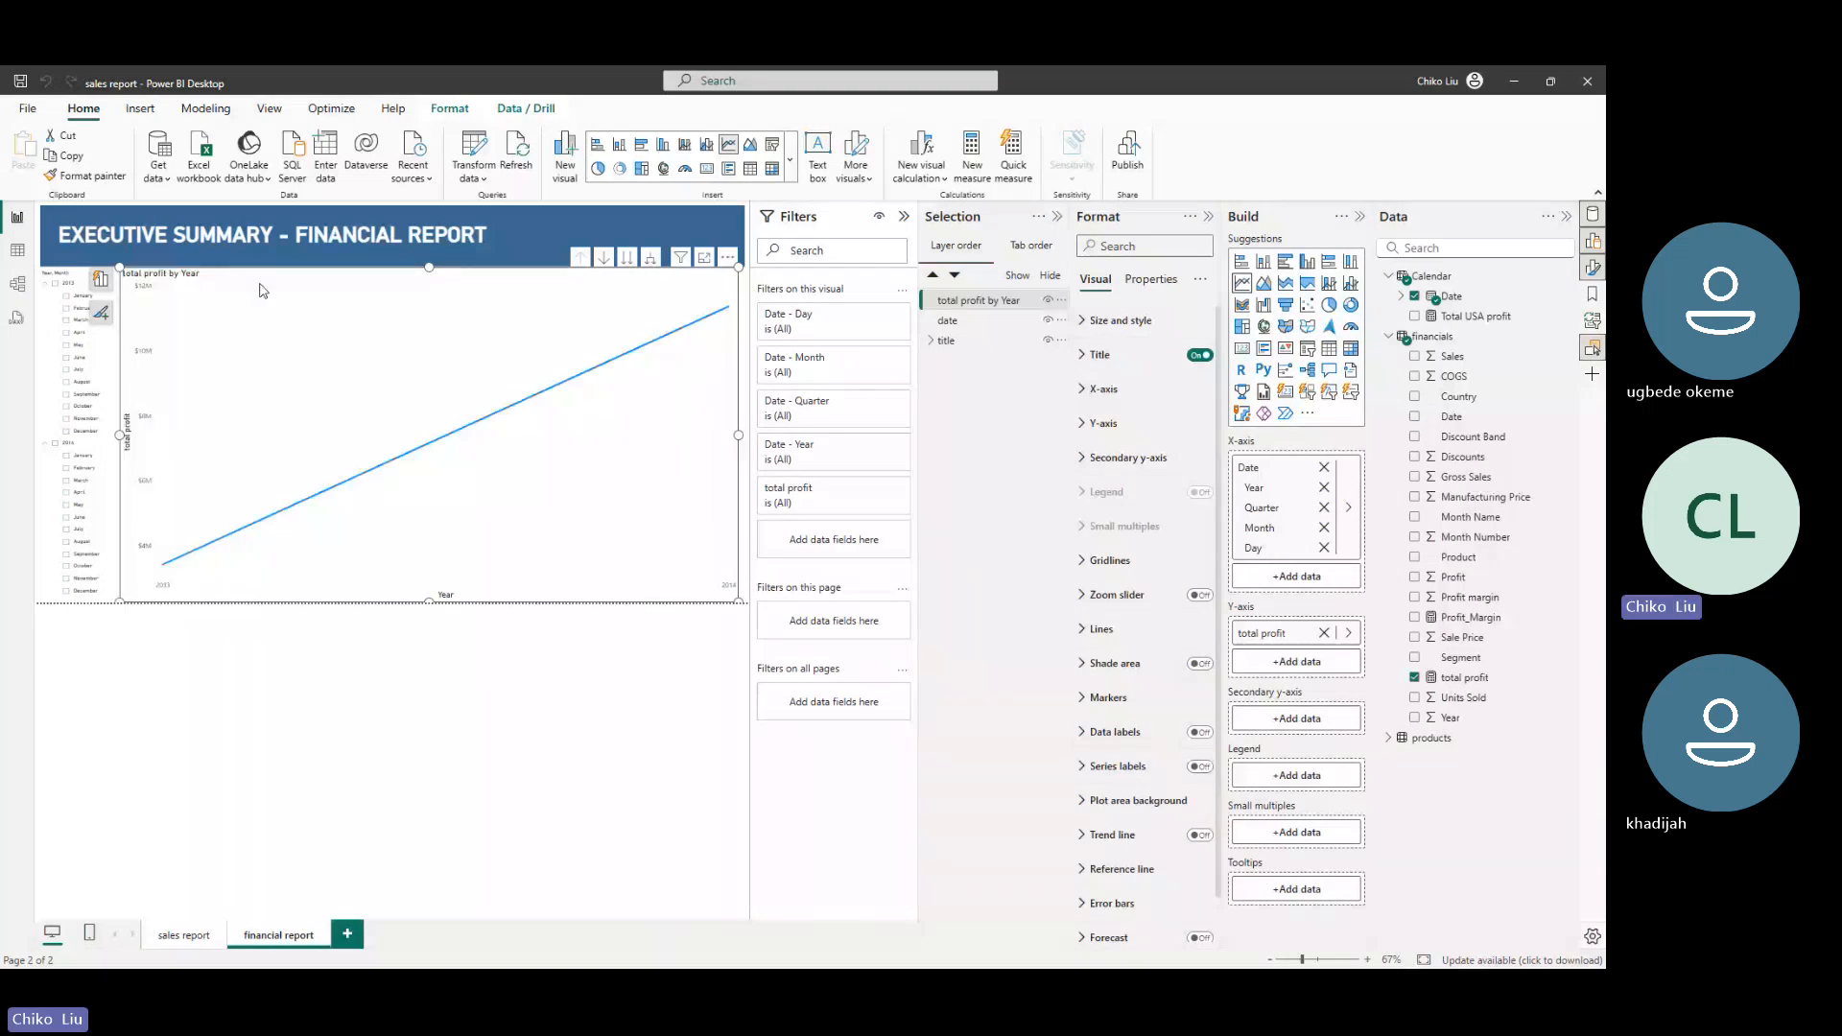
click(649, 259)
click(649, 259)
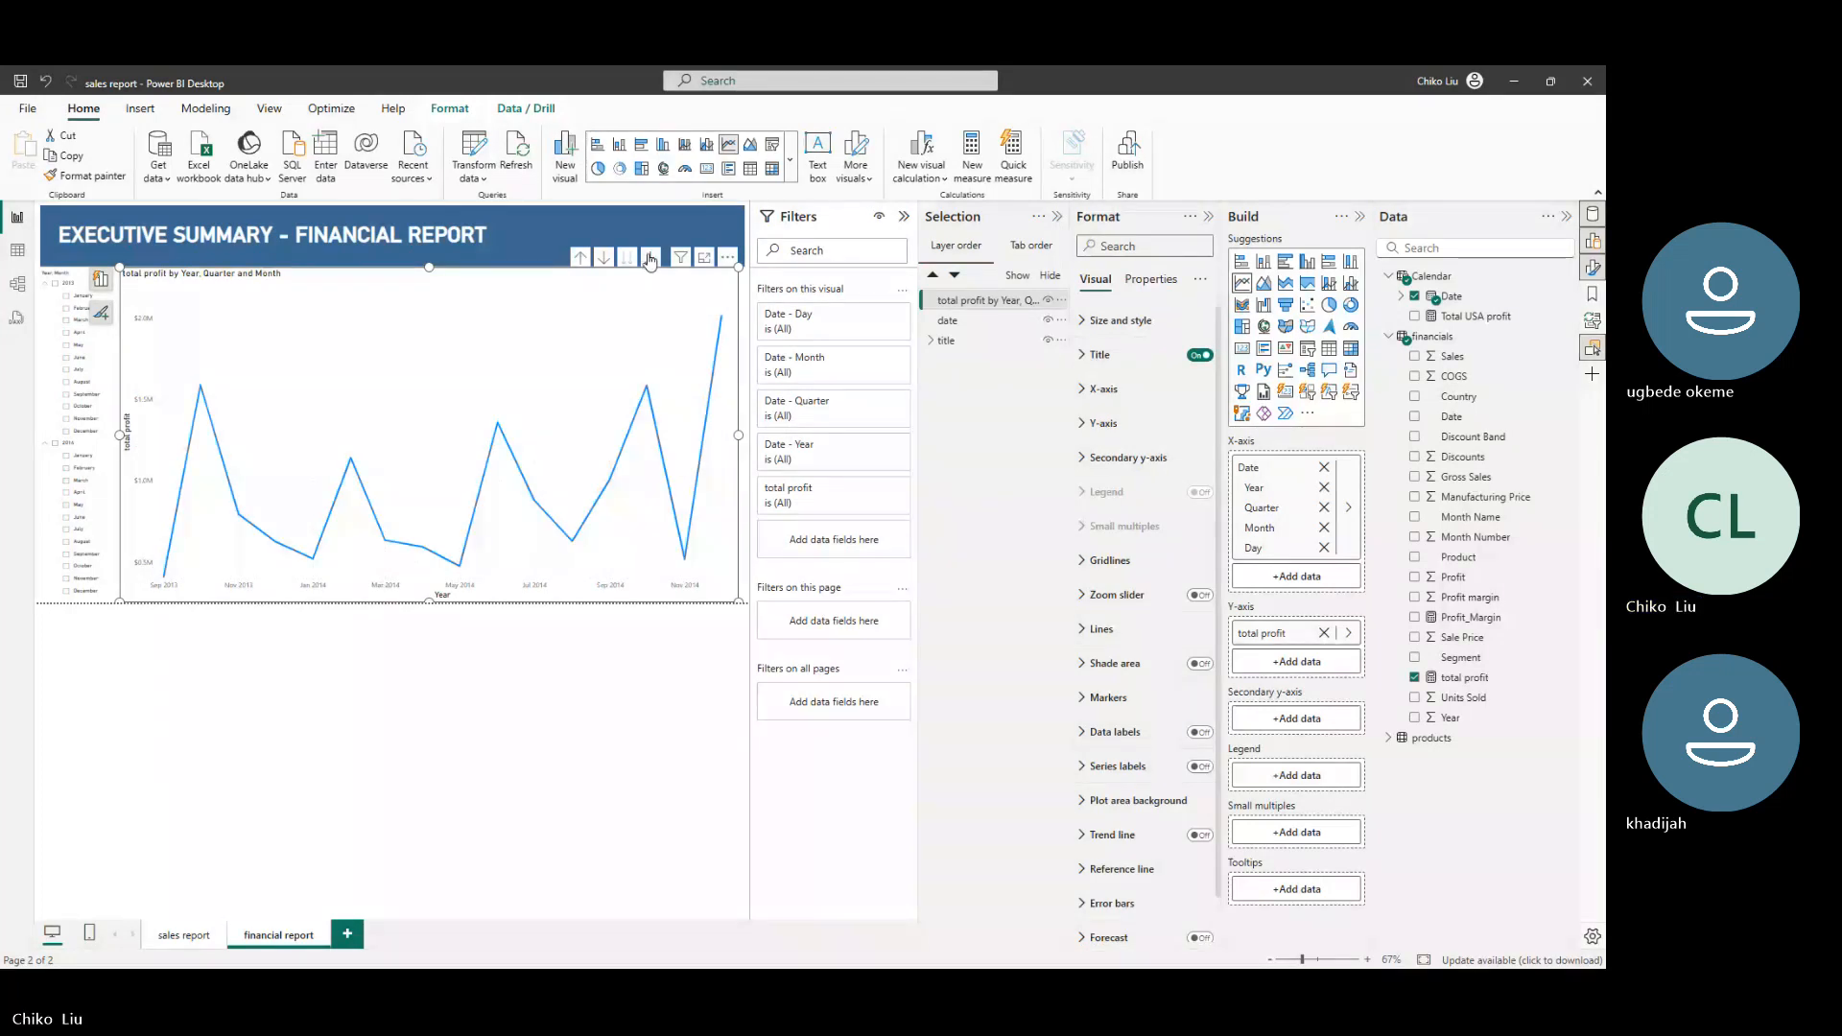
click(650, 259)
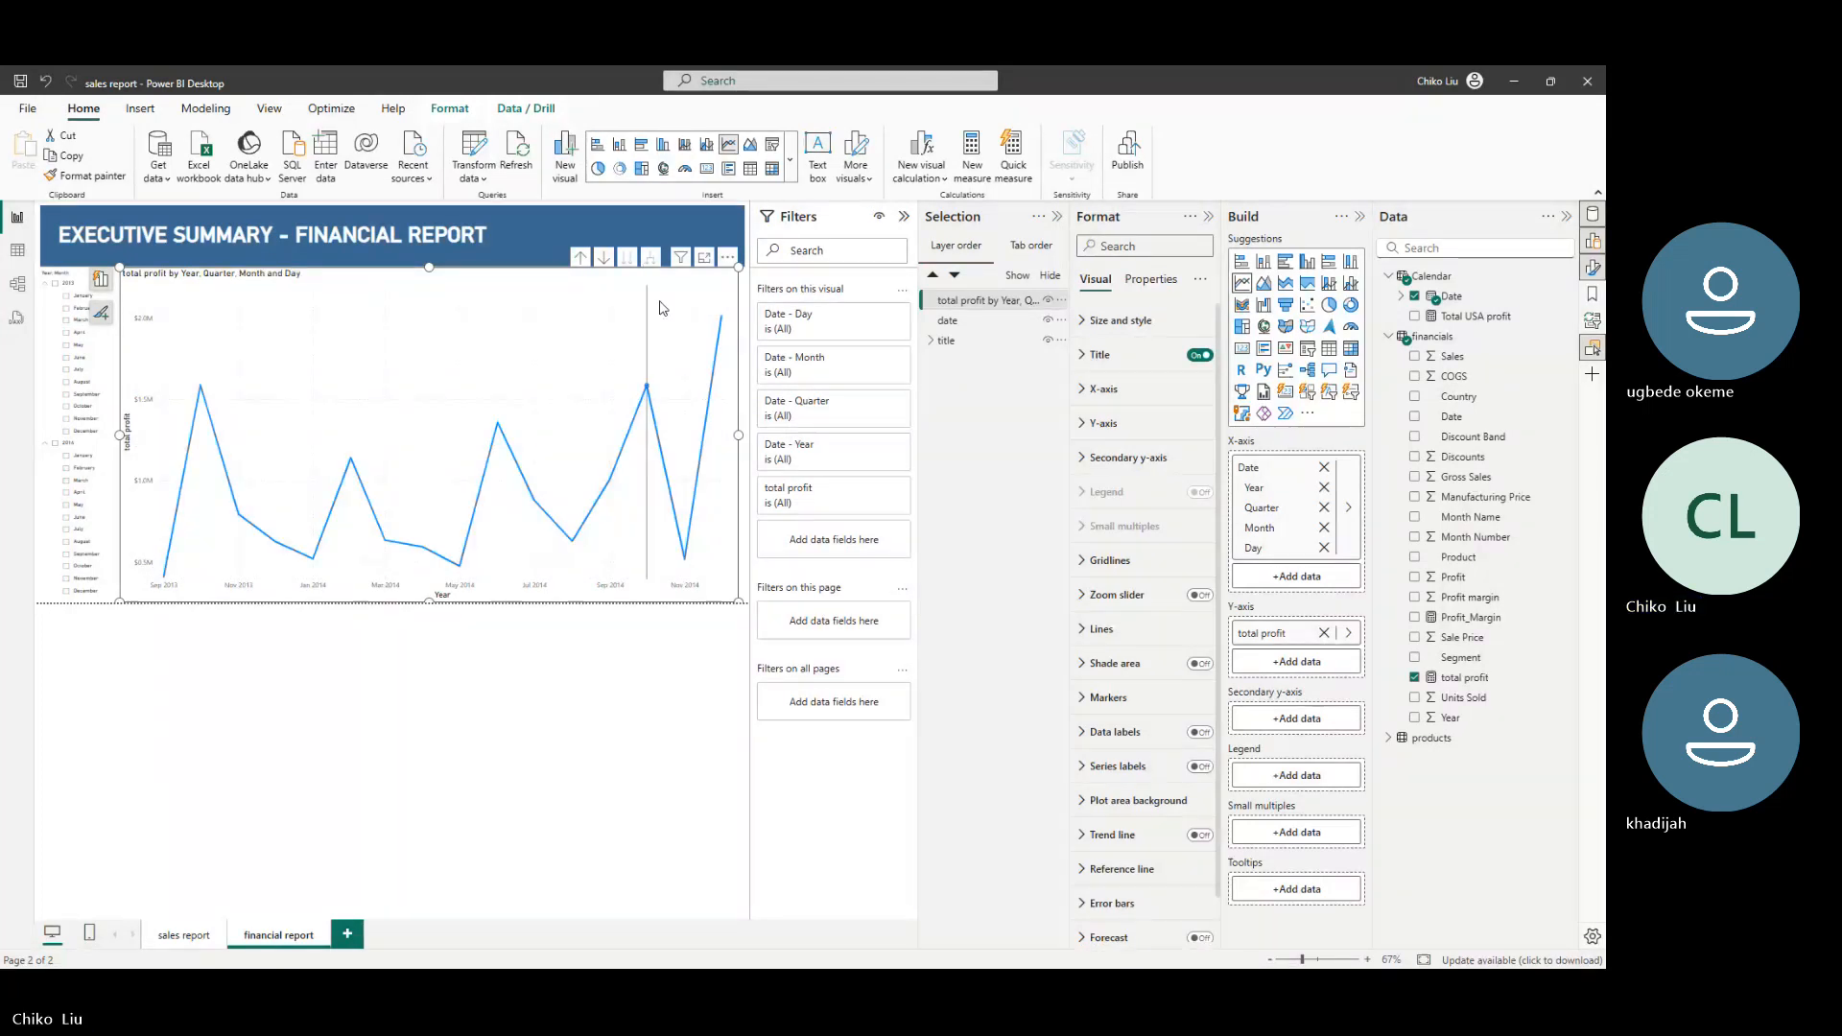
click(1325, 547)
click(1325, 507)
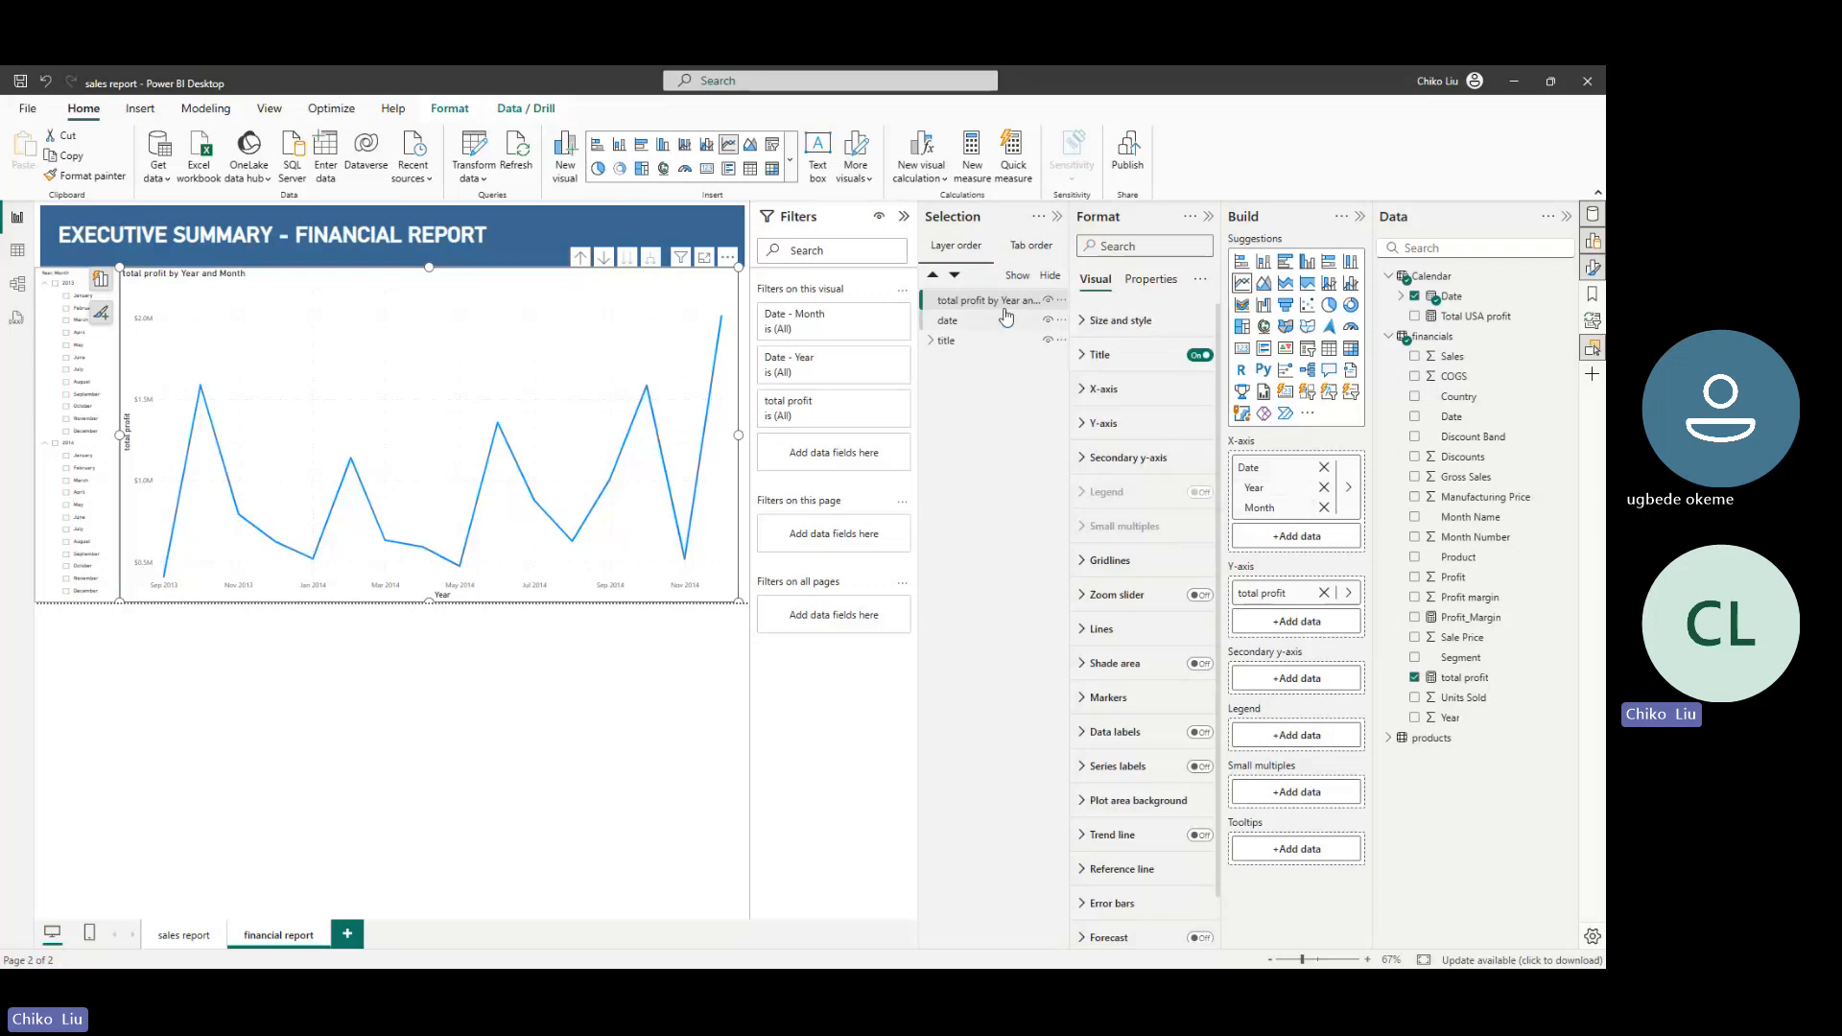
Change the line chart's title text to "Profit Trend" and center it horizontally
click(1096, 355)
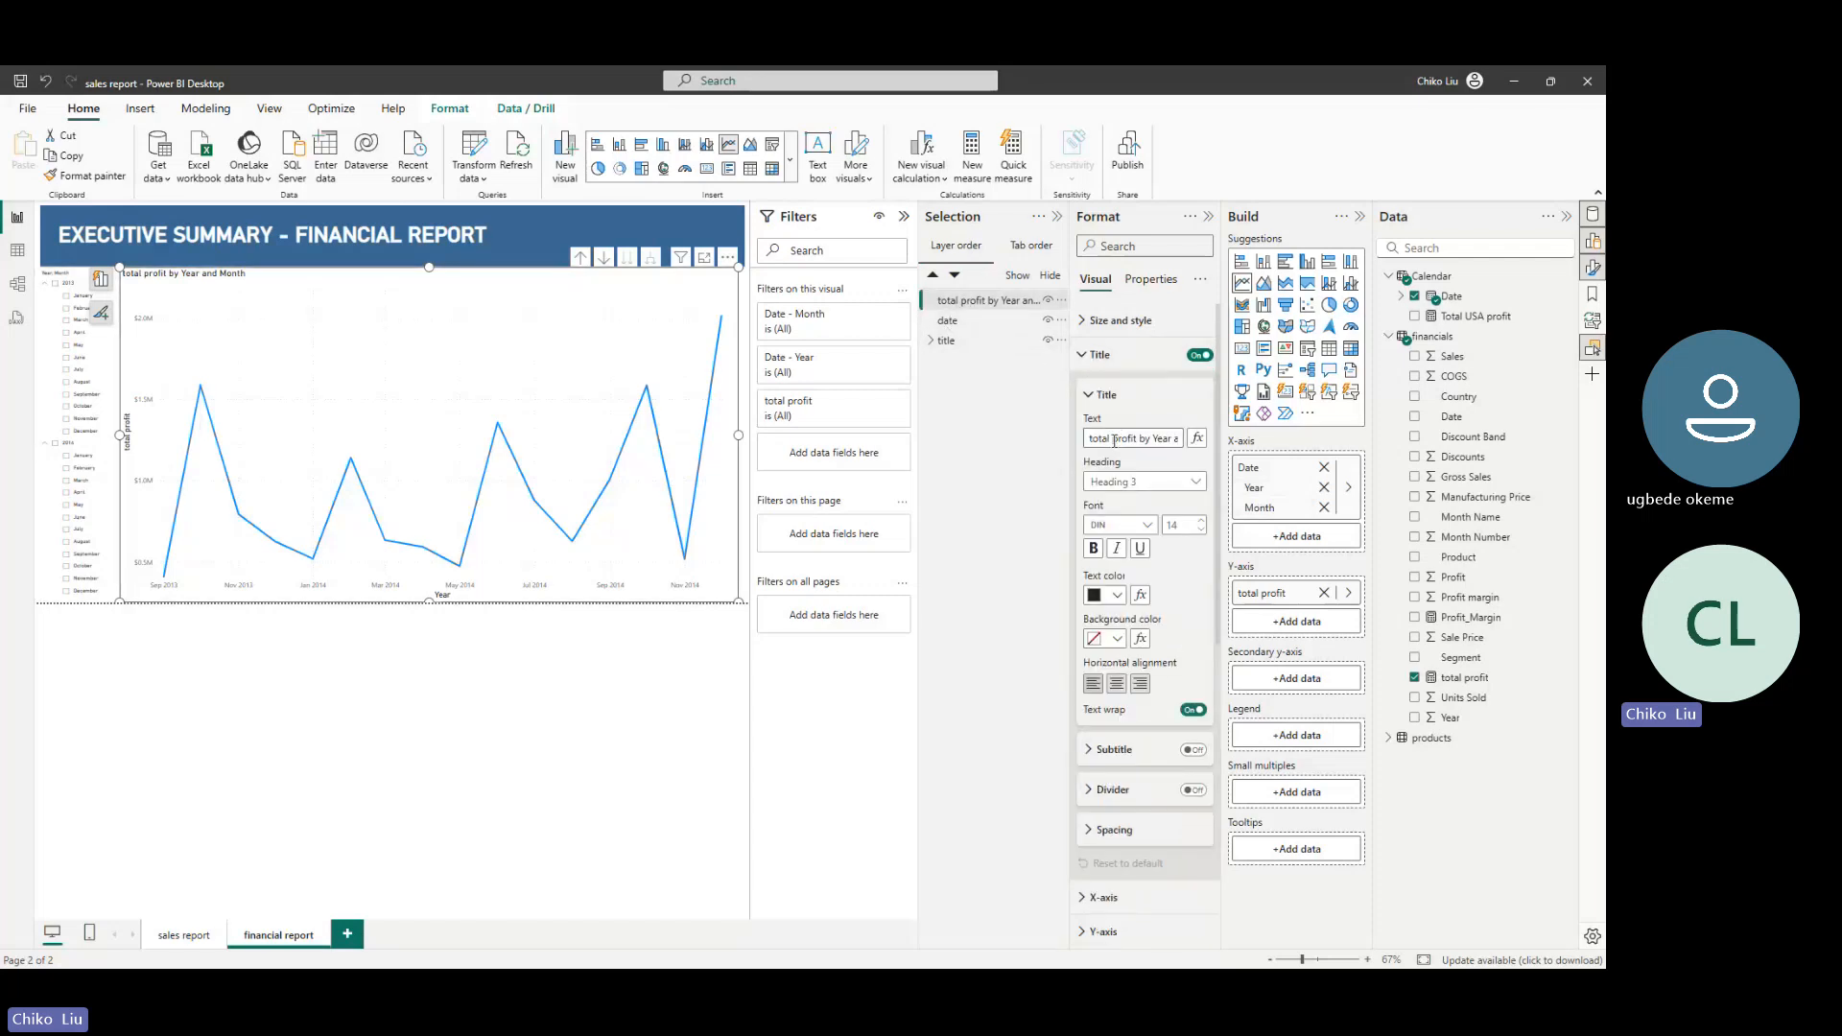
double_click(1097, 438)
key(BackSpace)
drag(1116, 438, 1238, 441)
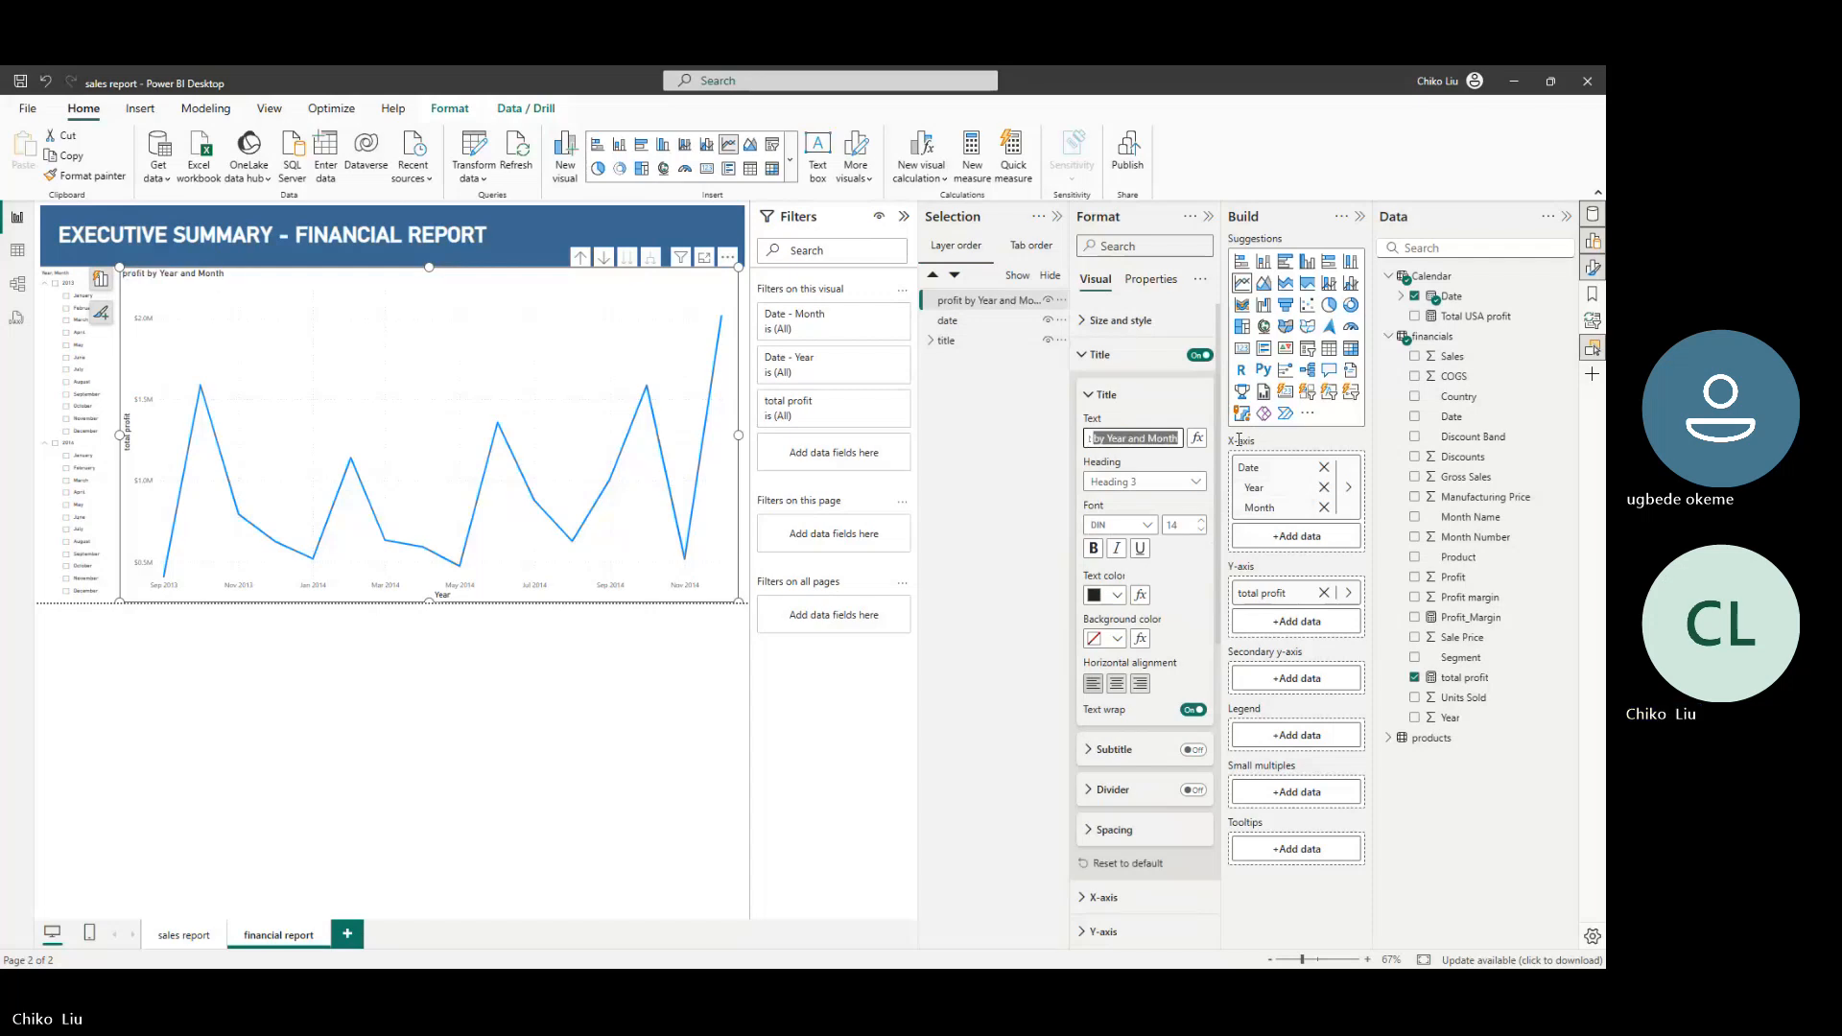
key(BackSpace)
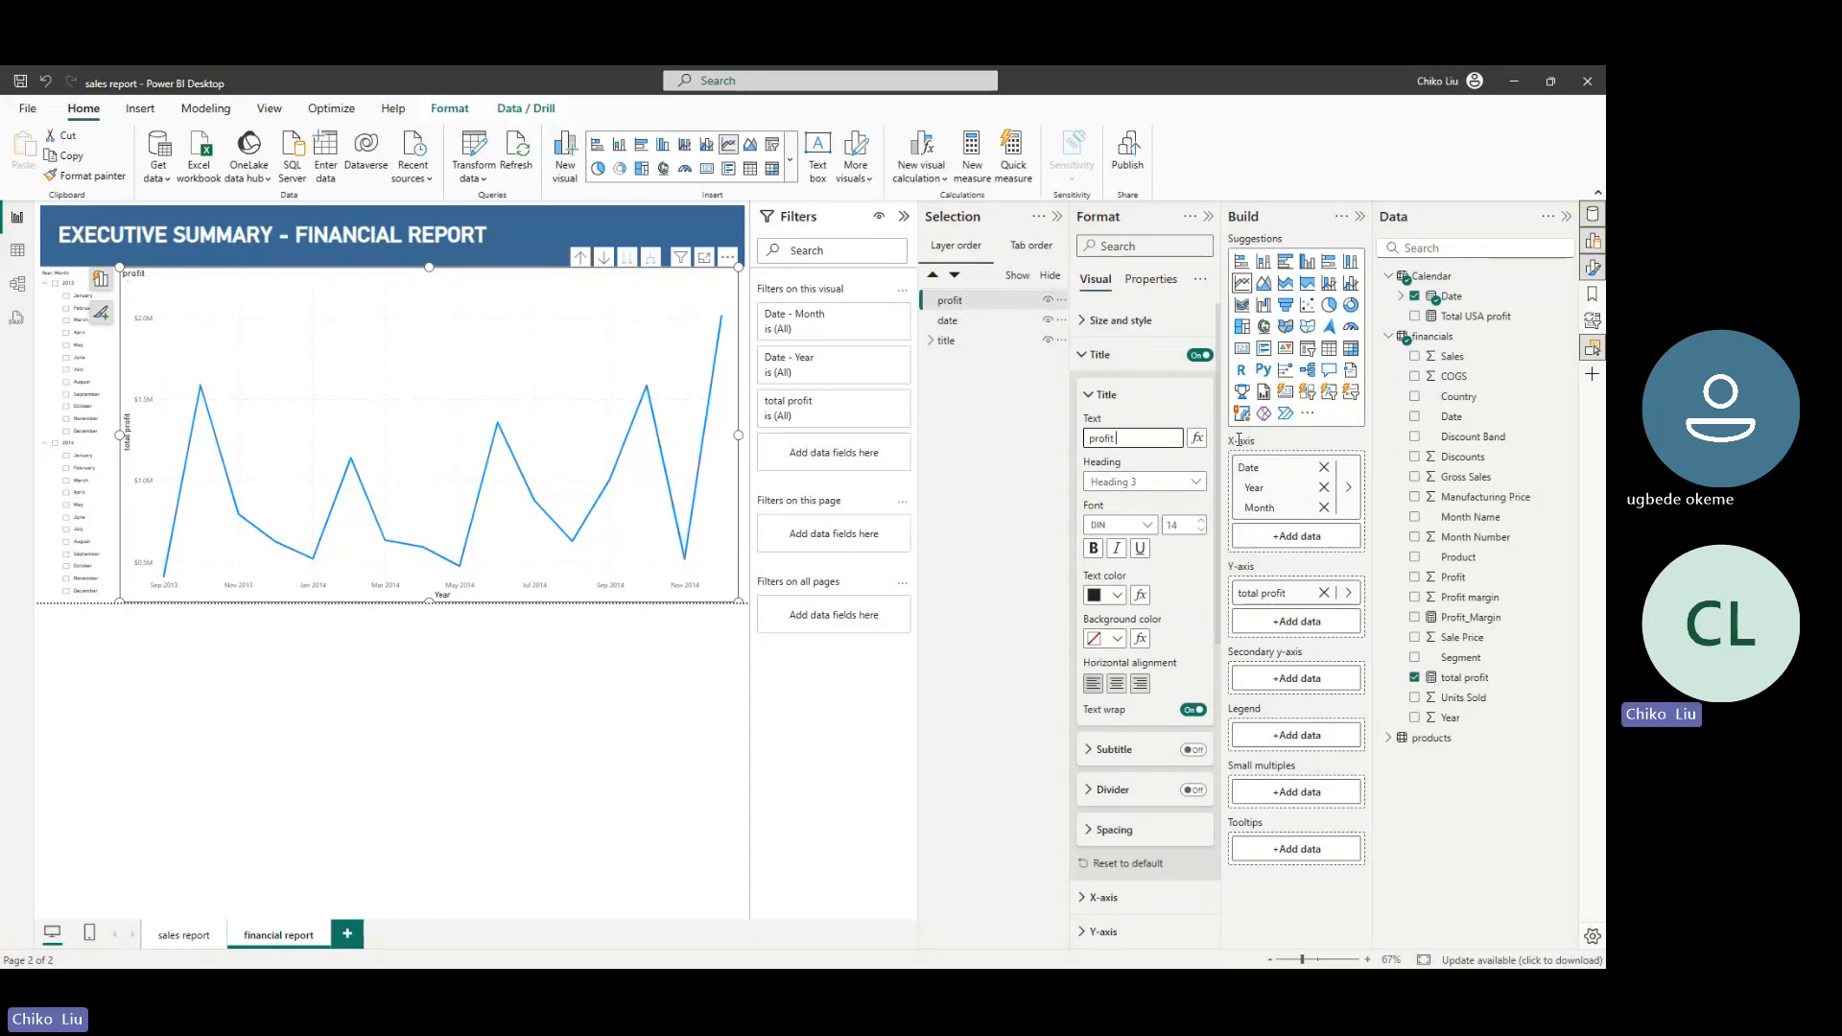
text(Tred)
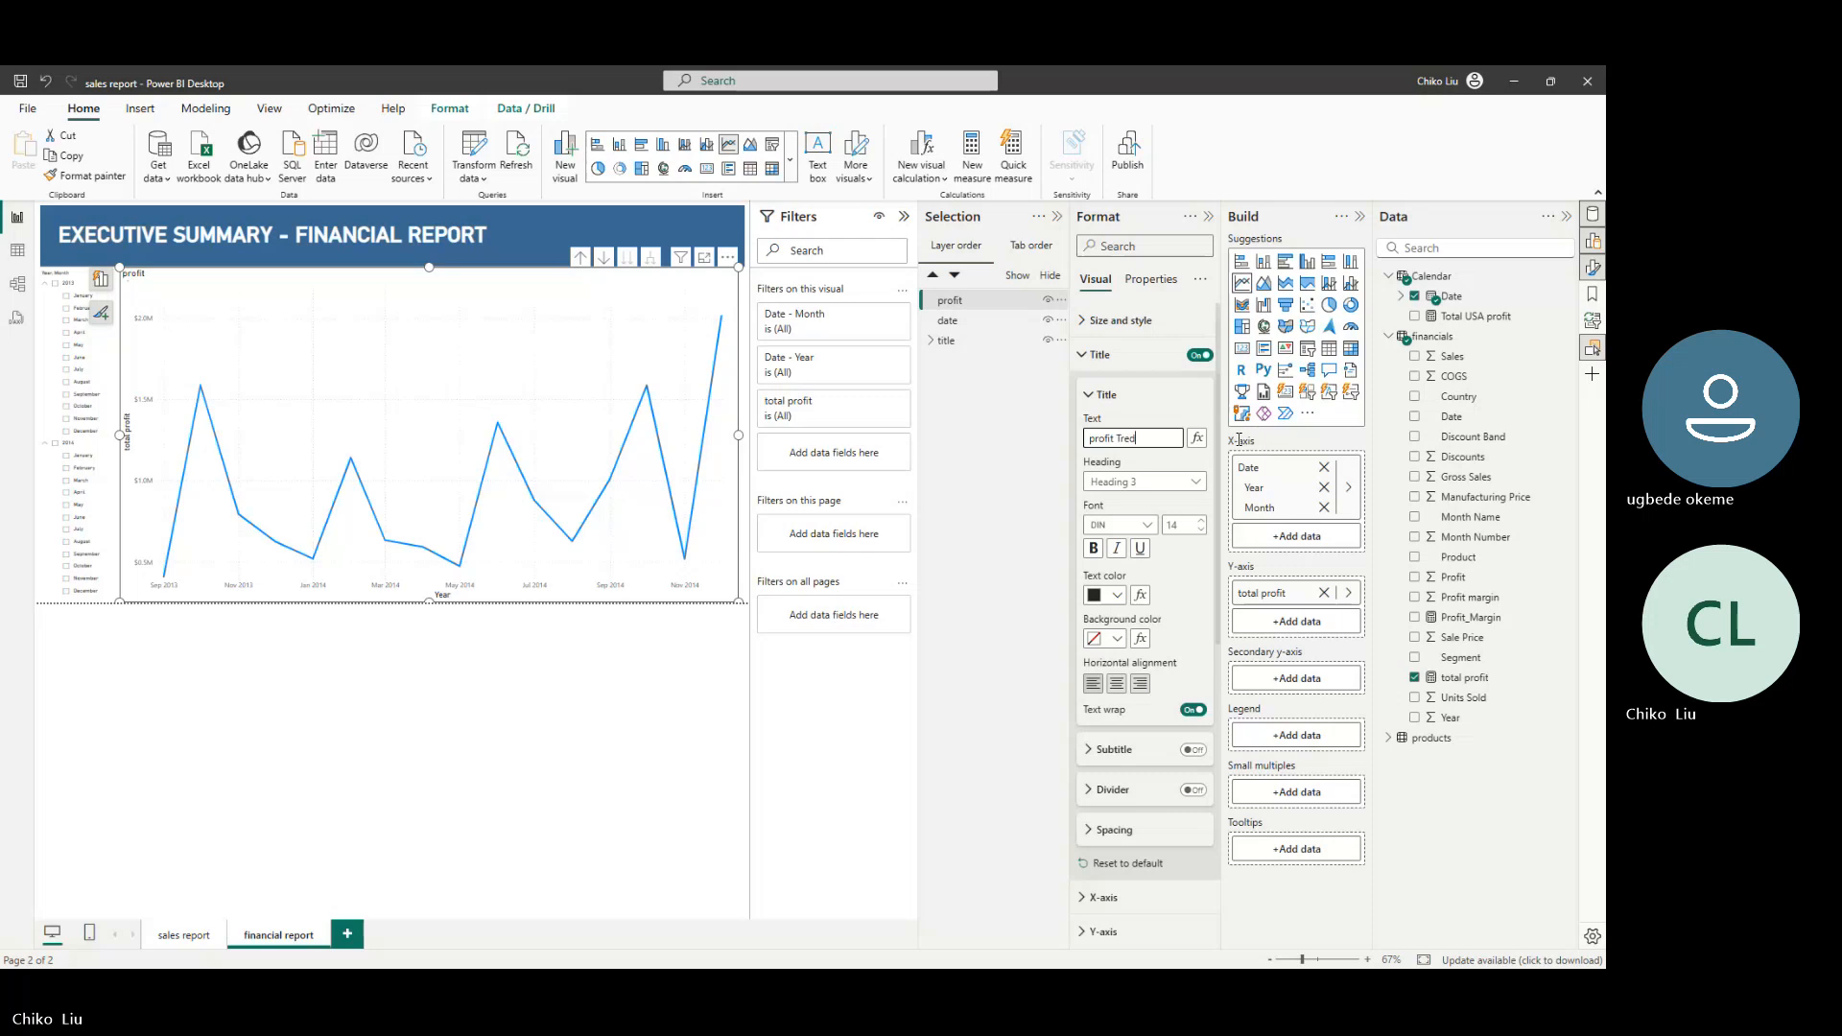
key(BackSpace)
text(nd)
click(705, 662)
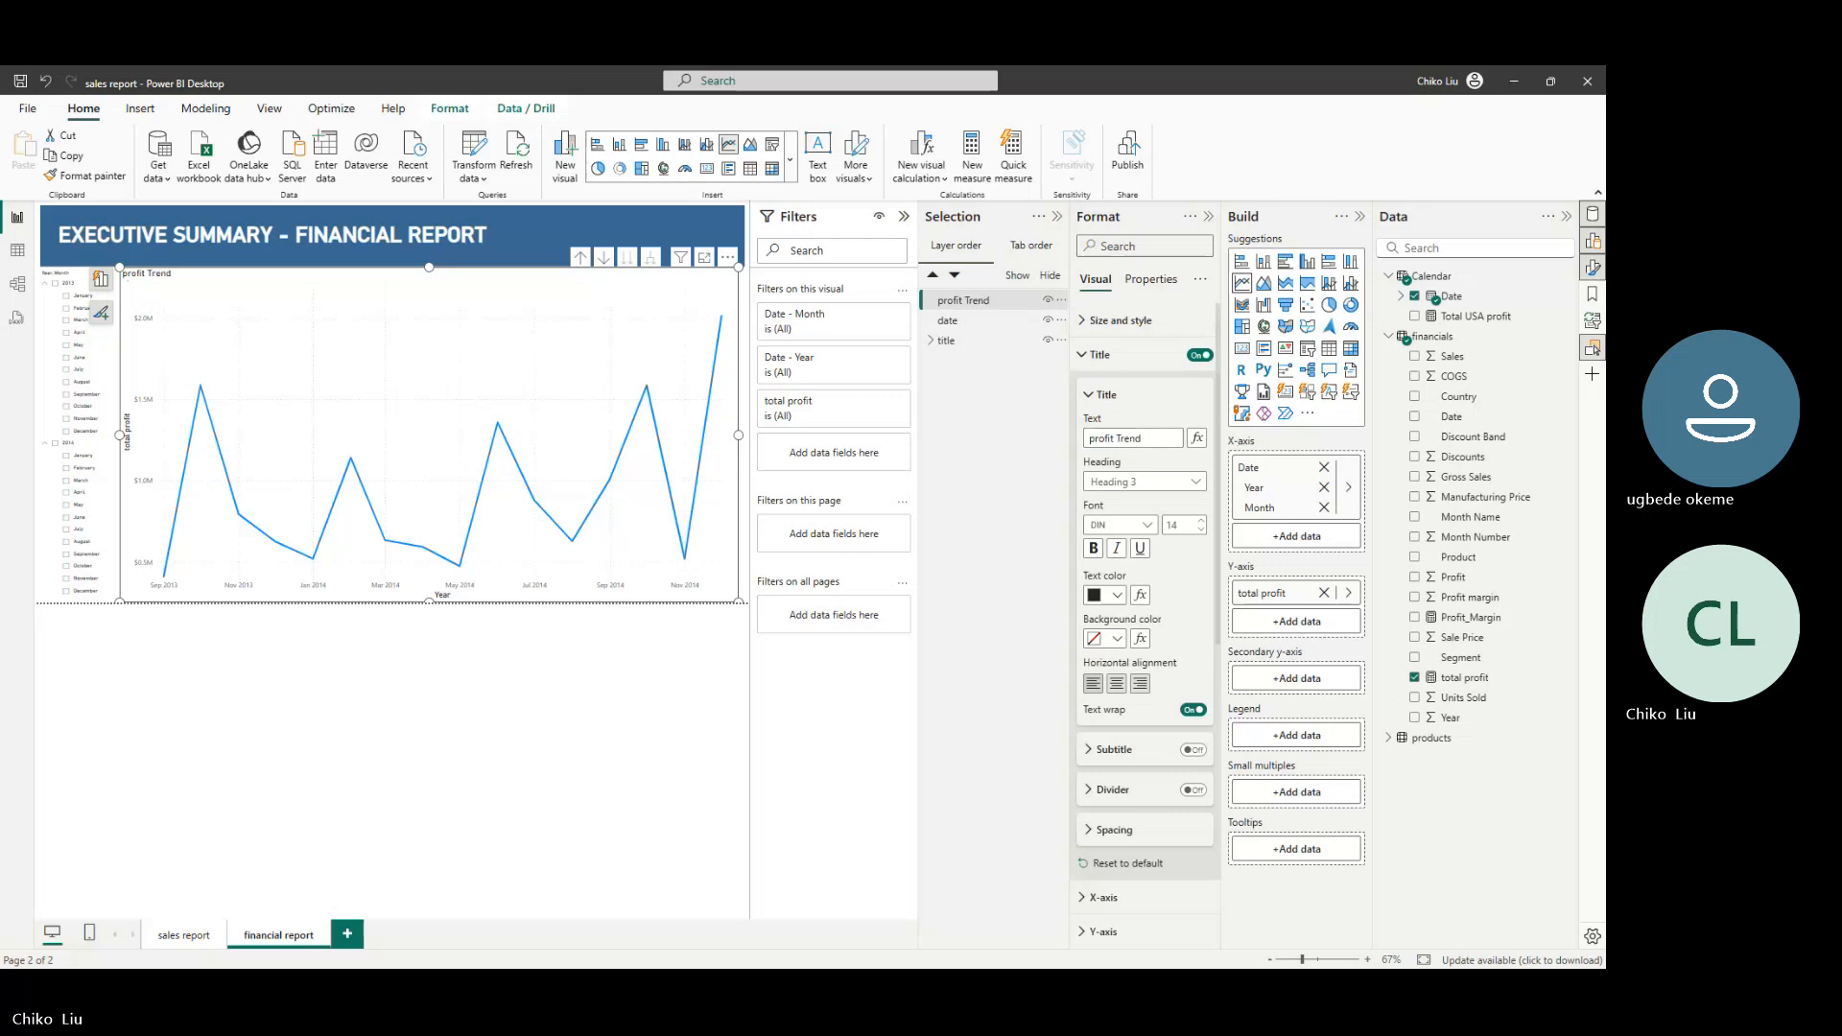
click(1091, 437)
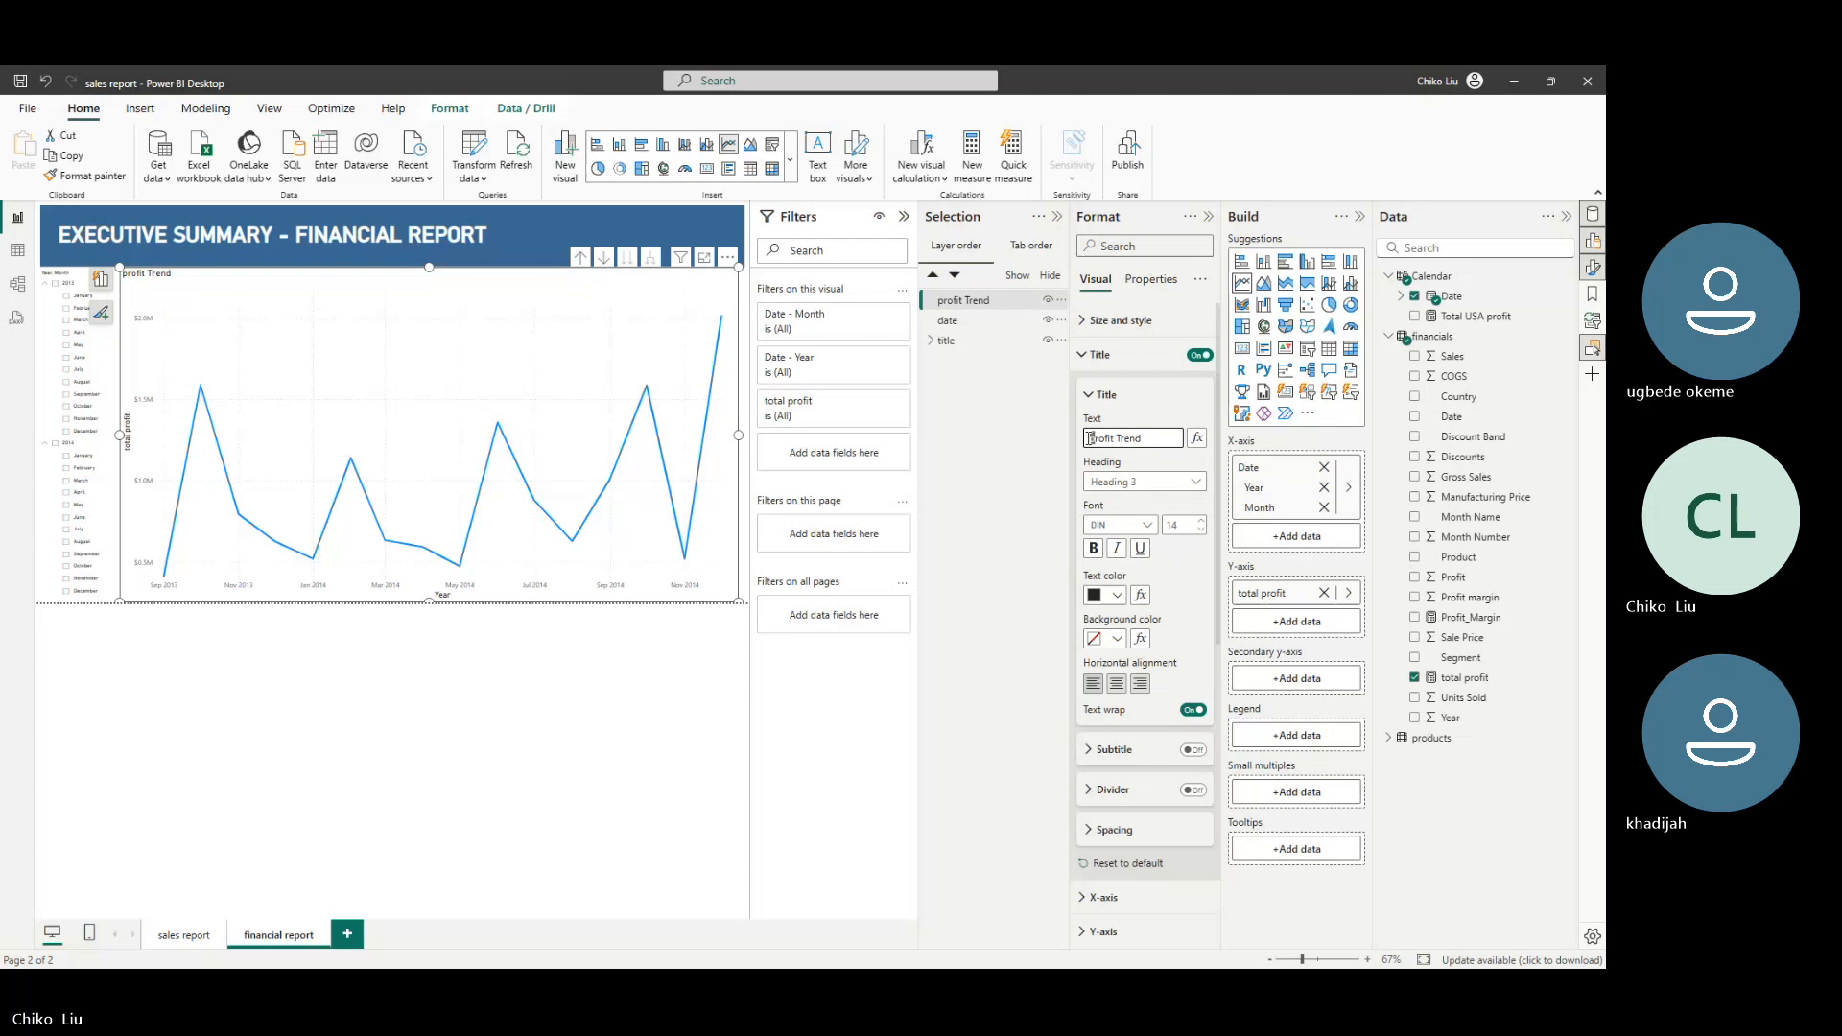
key(Delete)
text(P)
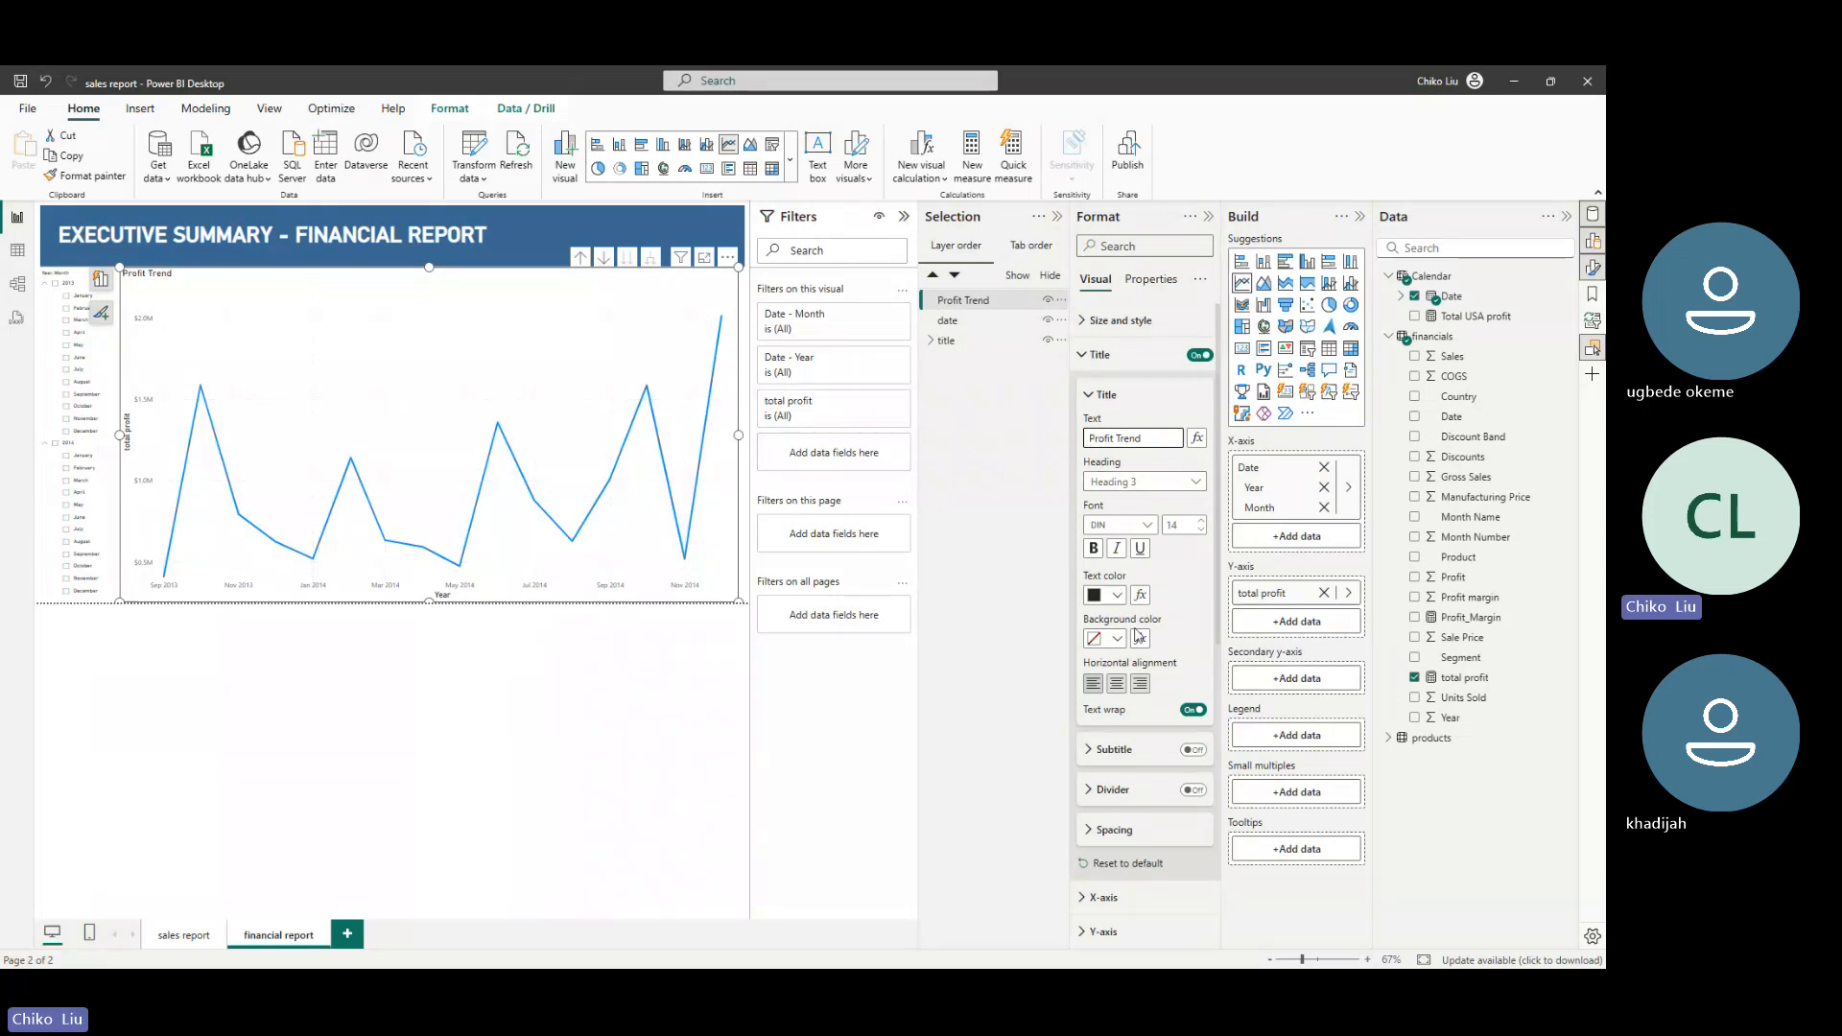
click(1115, 684)
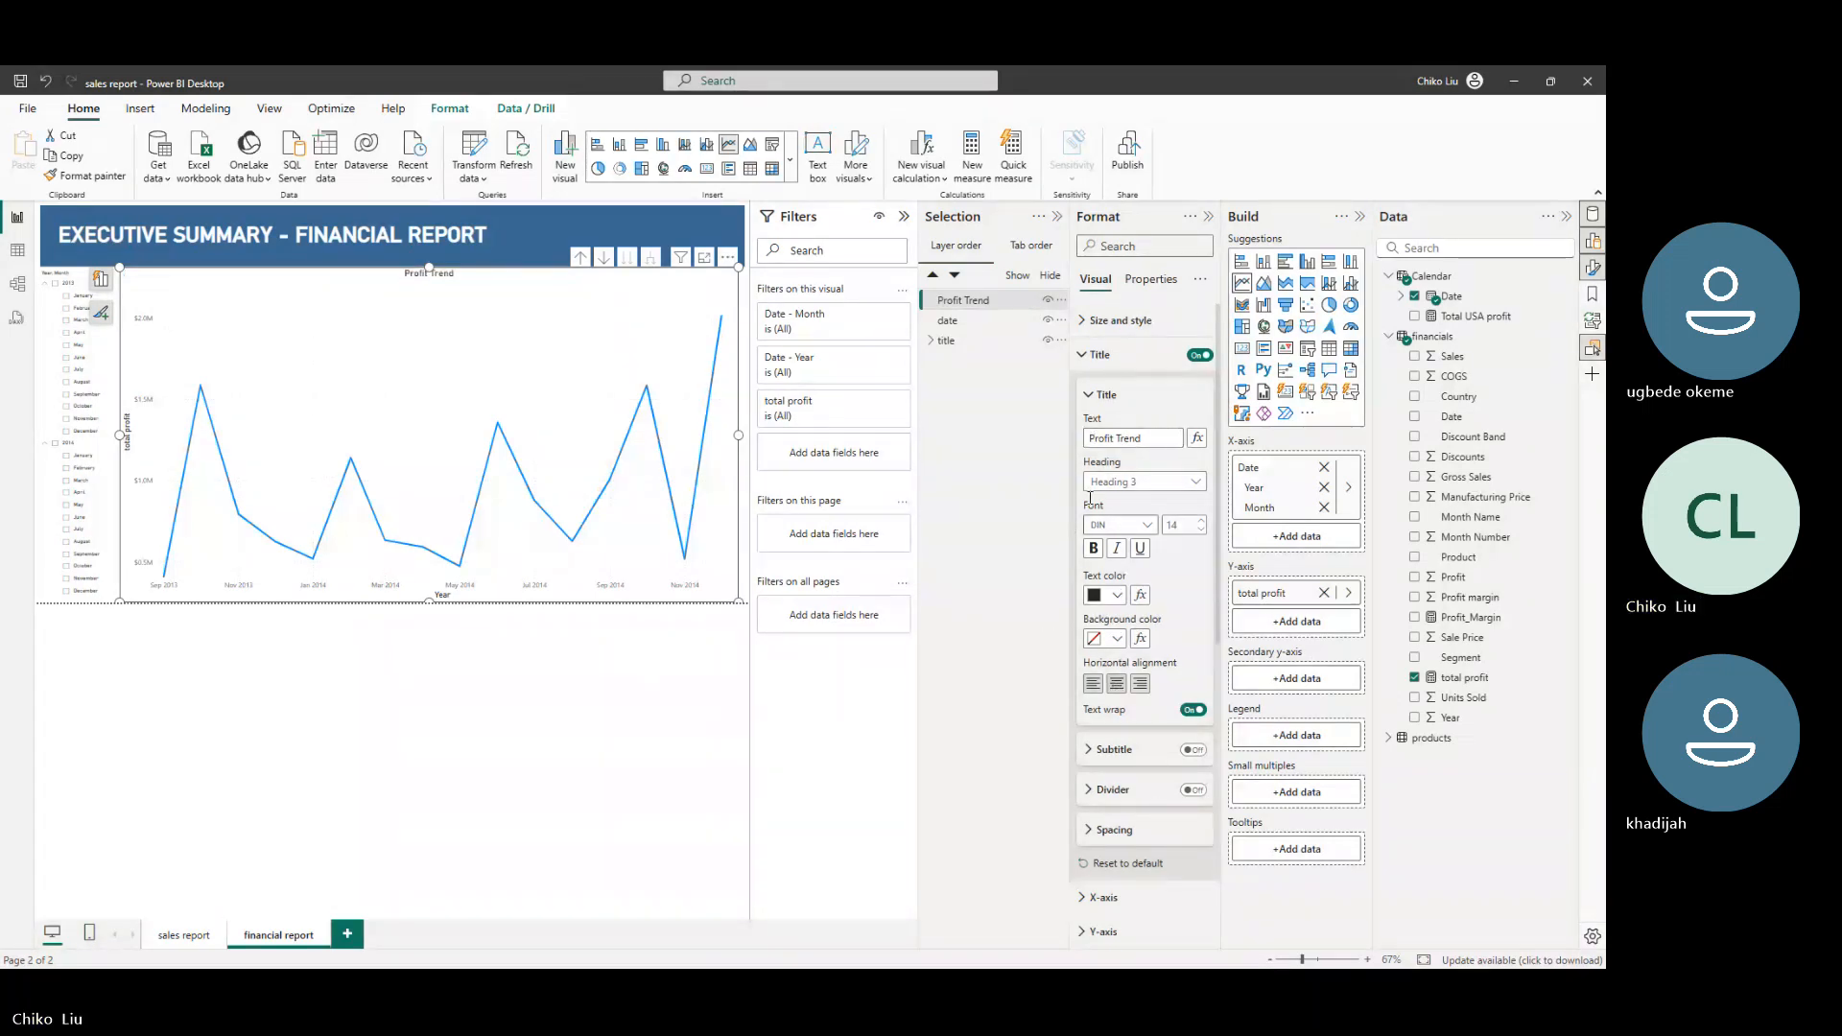
Turn off the Profit Trend chart's X-axis title and its Y-axis title and values, and review the gridline settings
click(1083, 356)
click(1101, 388)
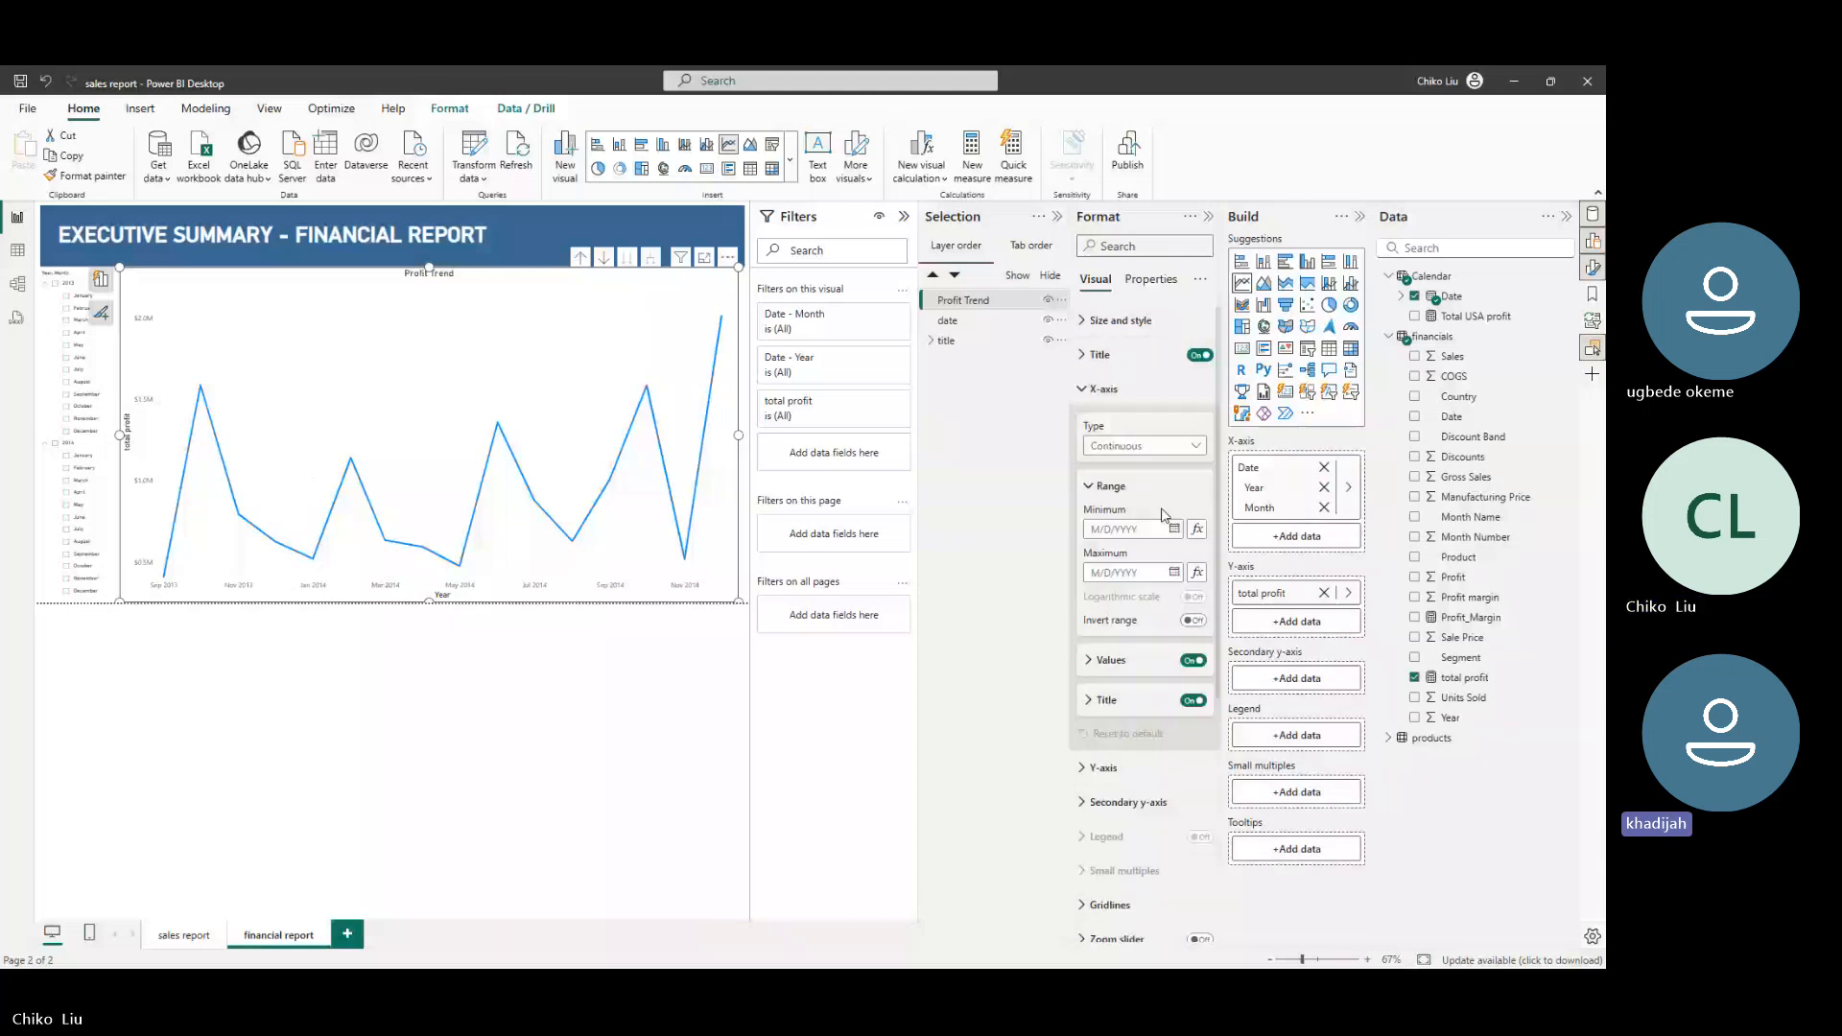
click(1193, 700)
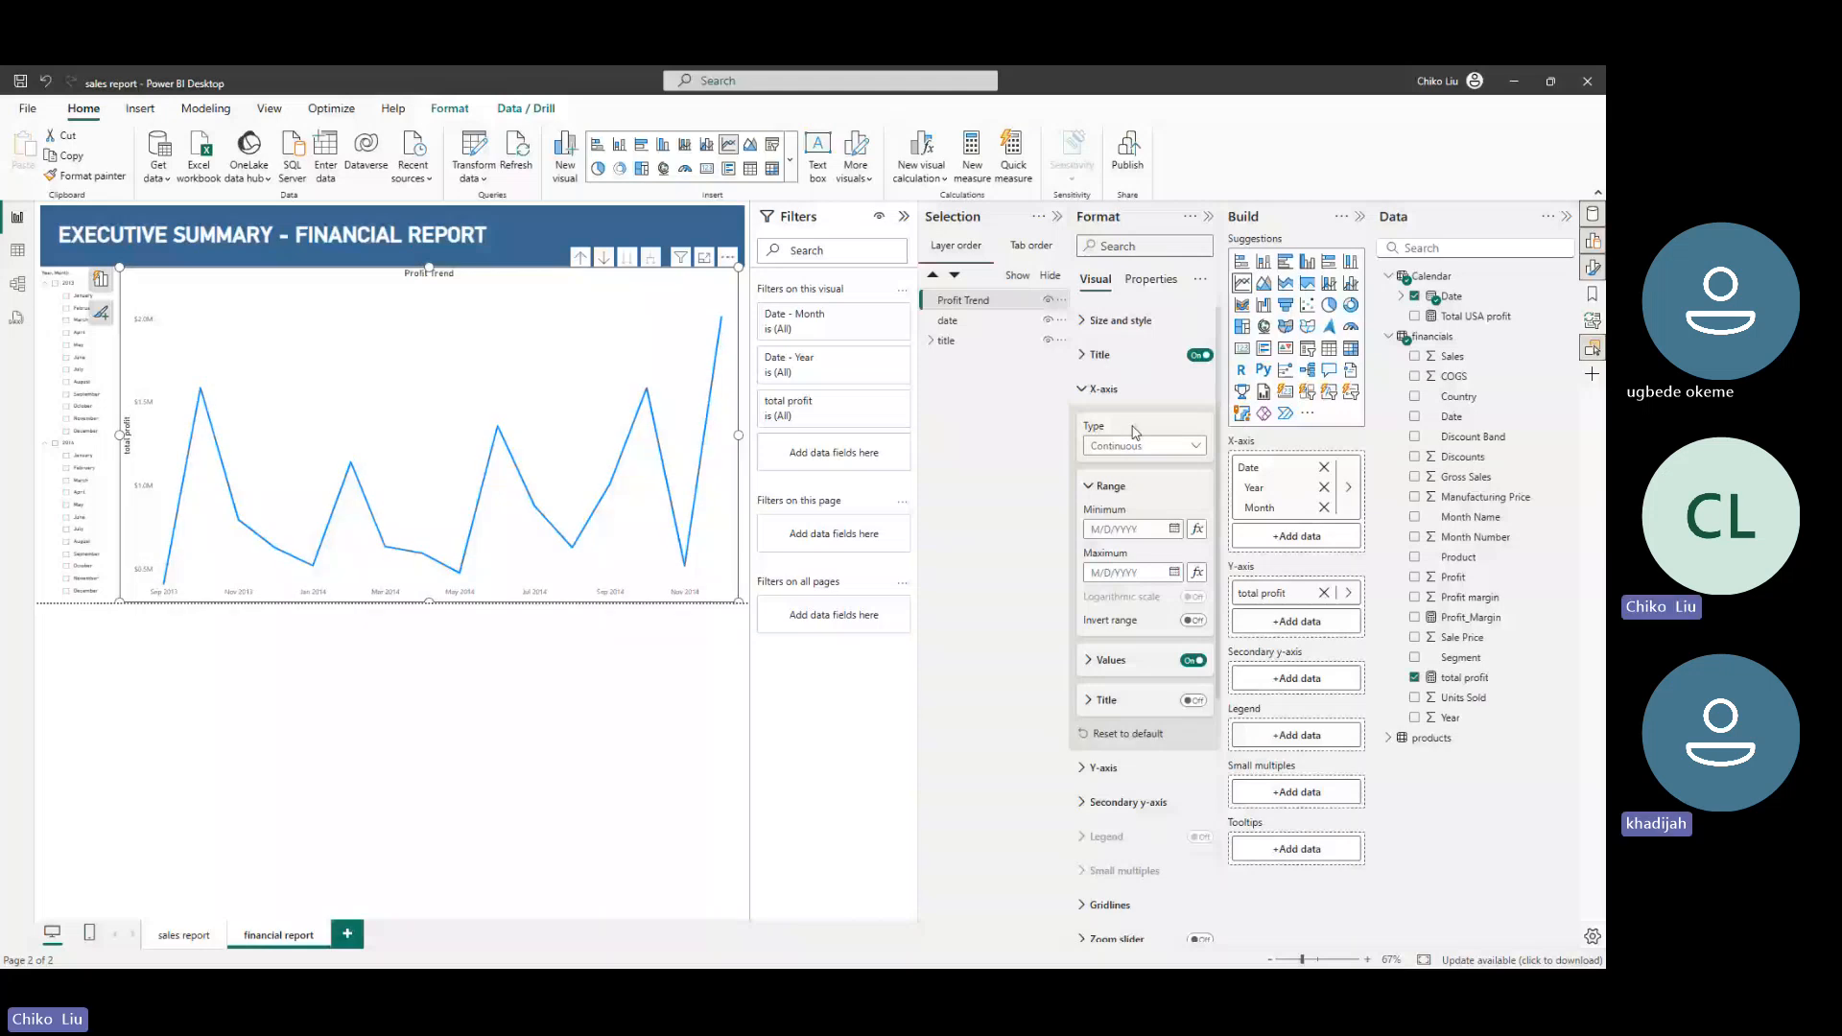
click(1095, 388)
click(1094, 426)
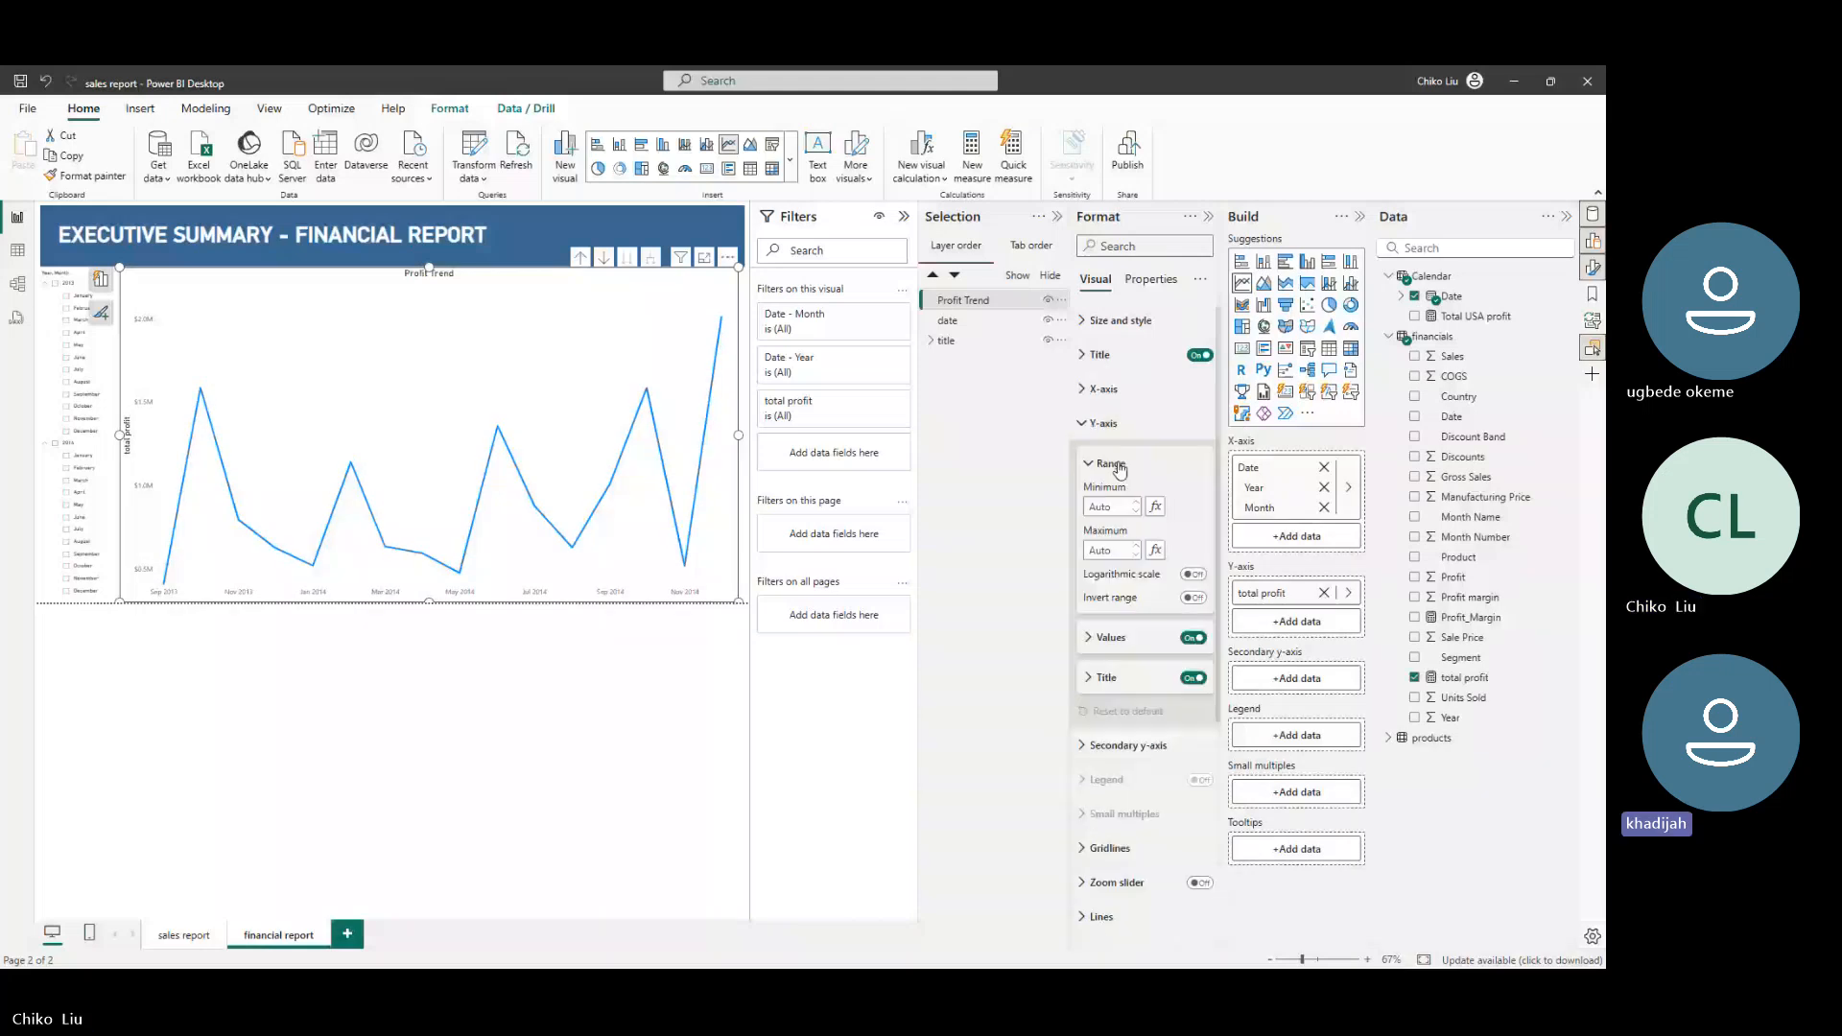
click(1194, 679)
click(1194, 639)
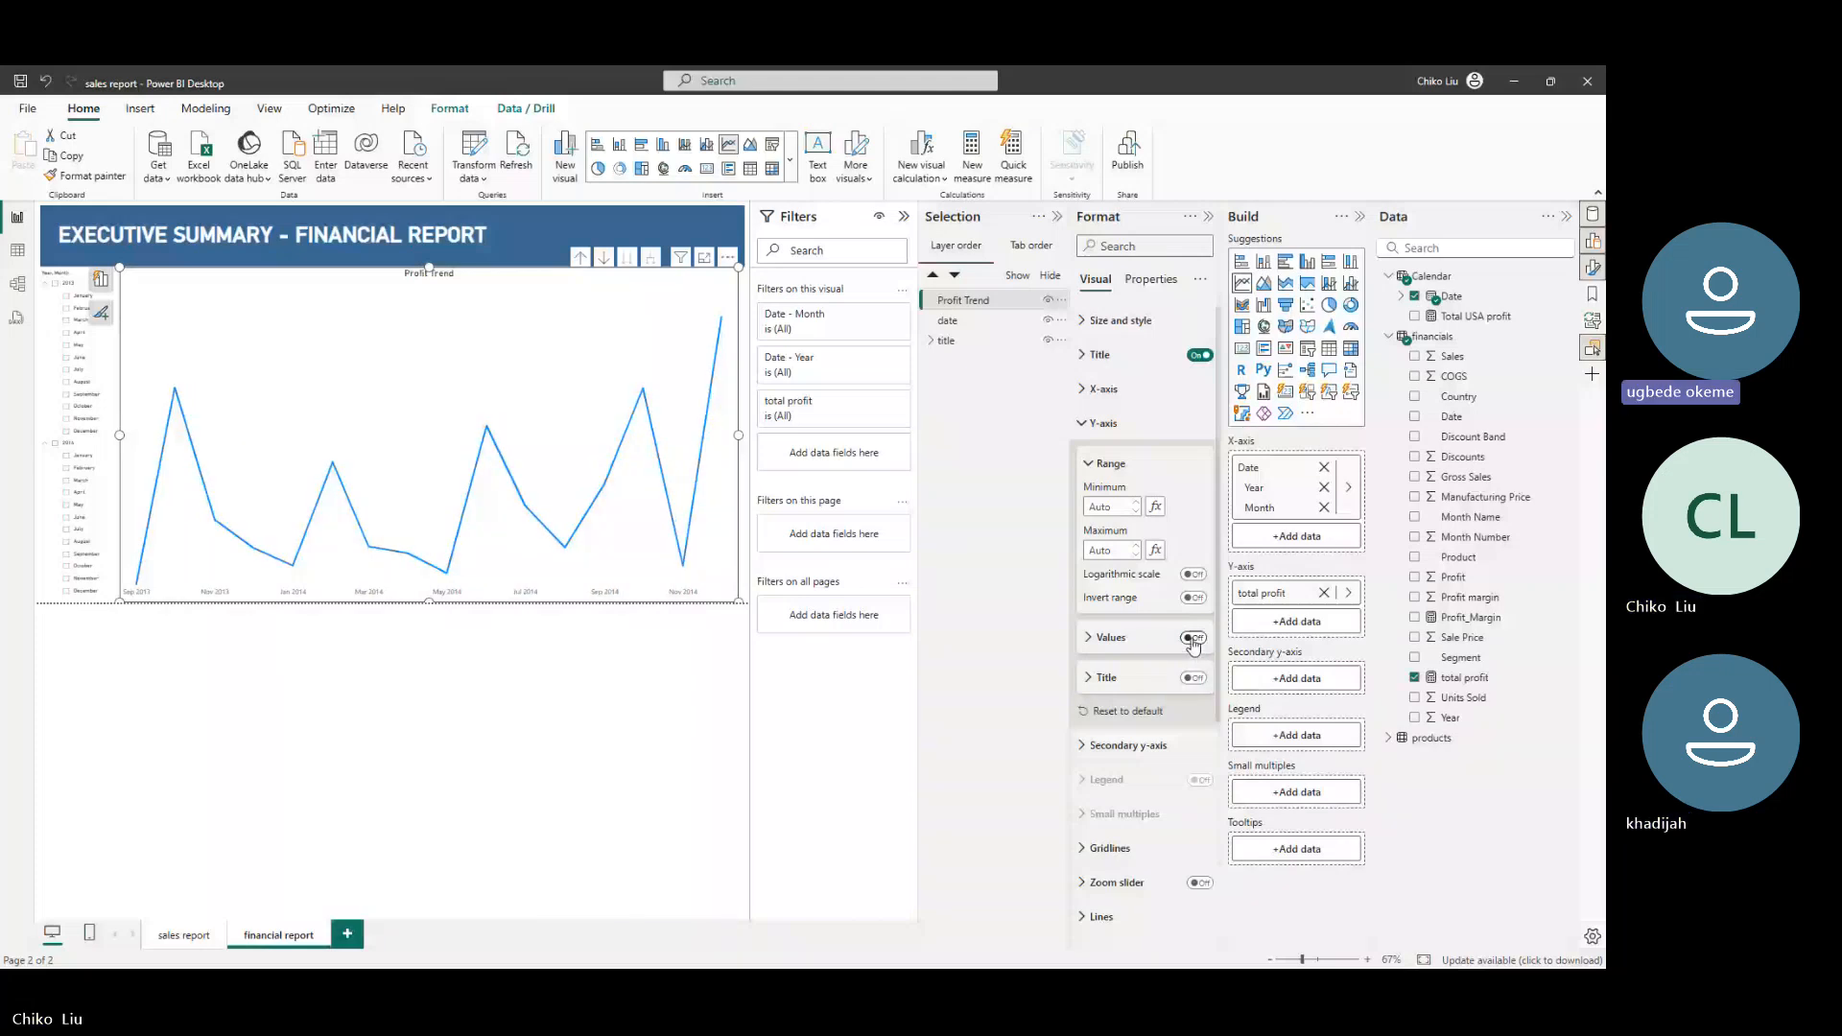
click(1101, 423)
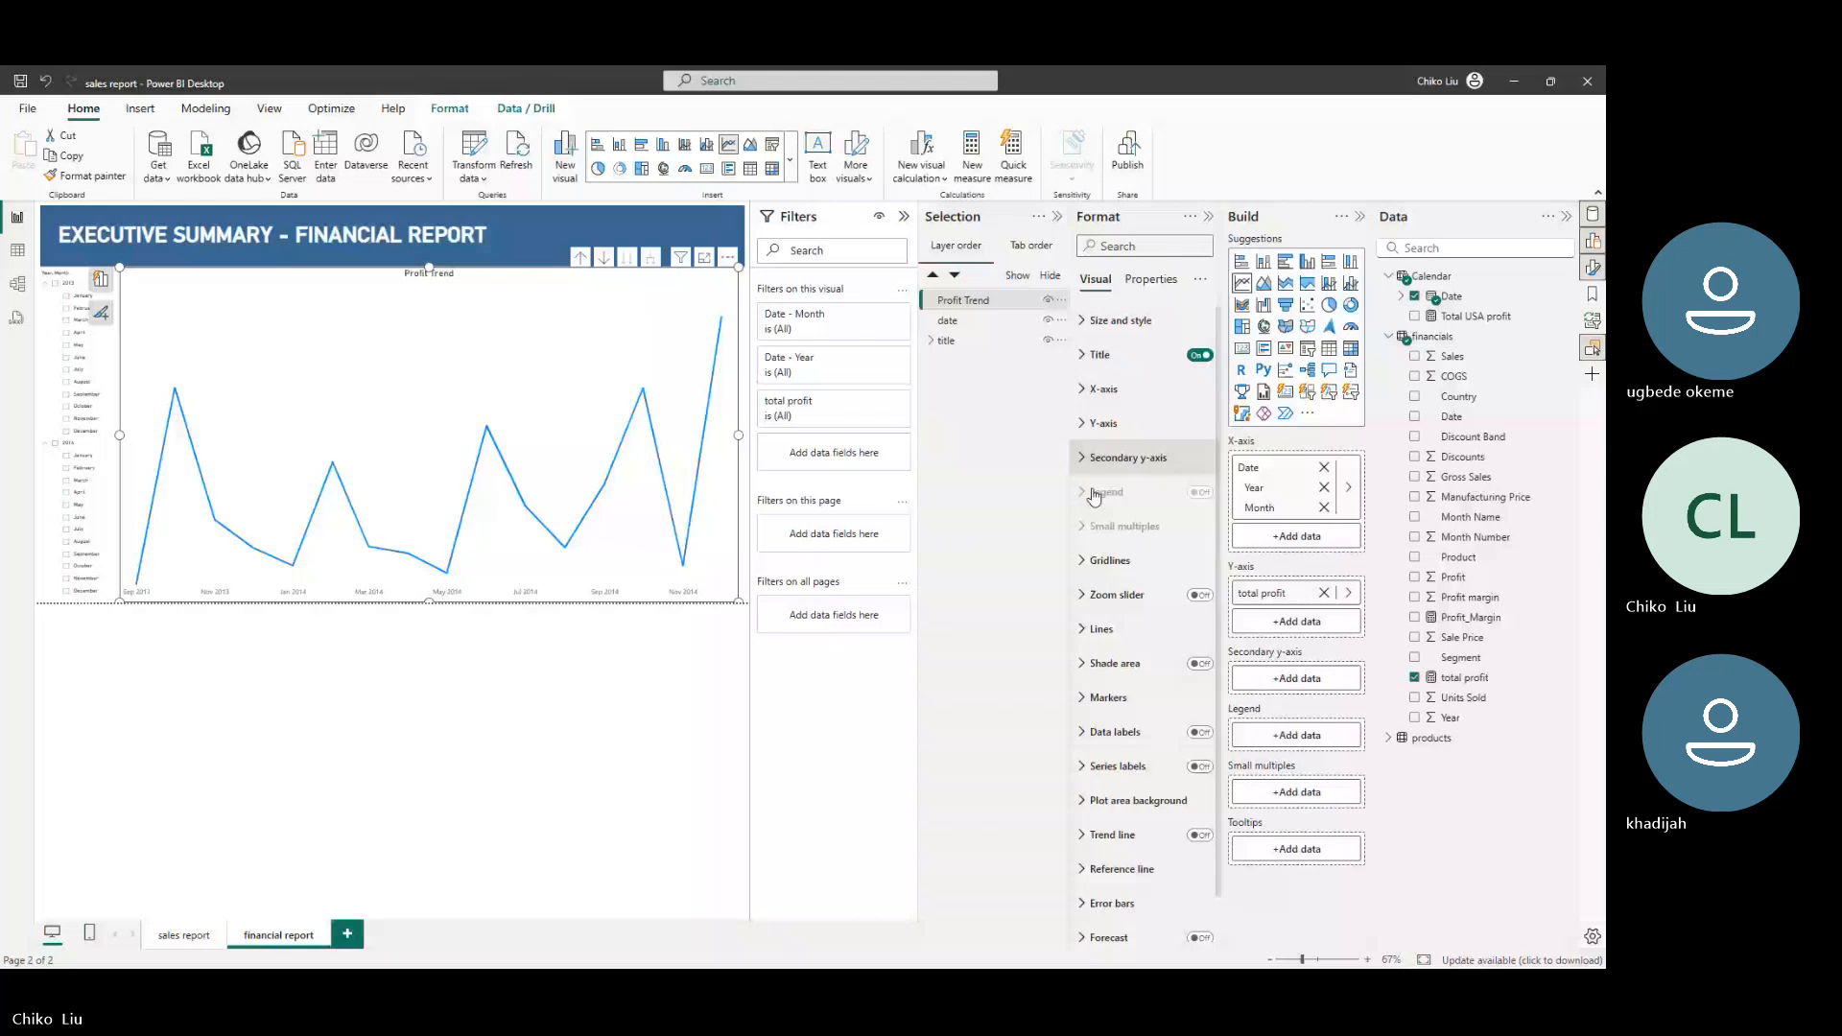
click(1109, 561)
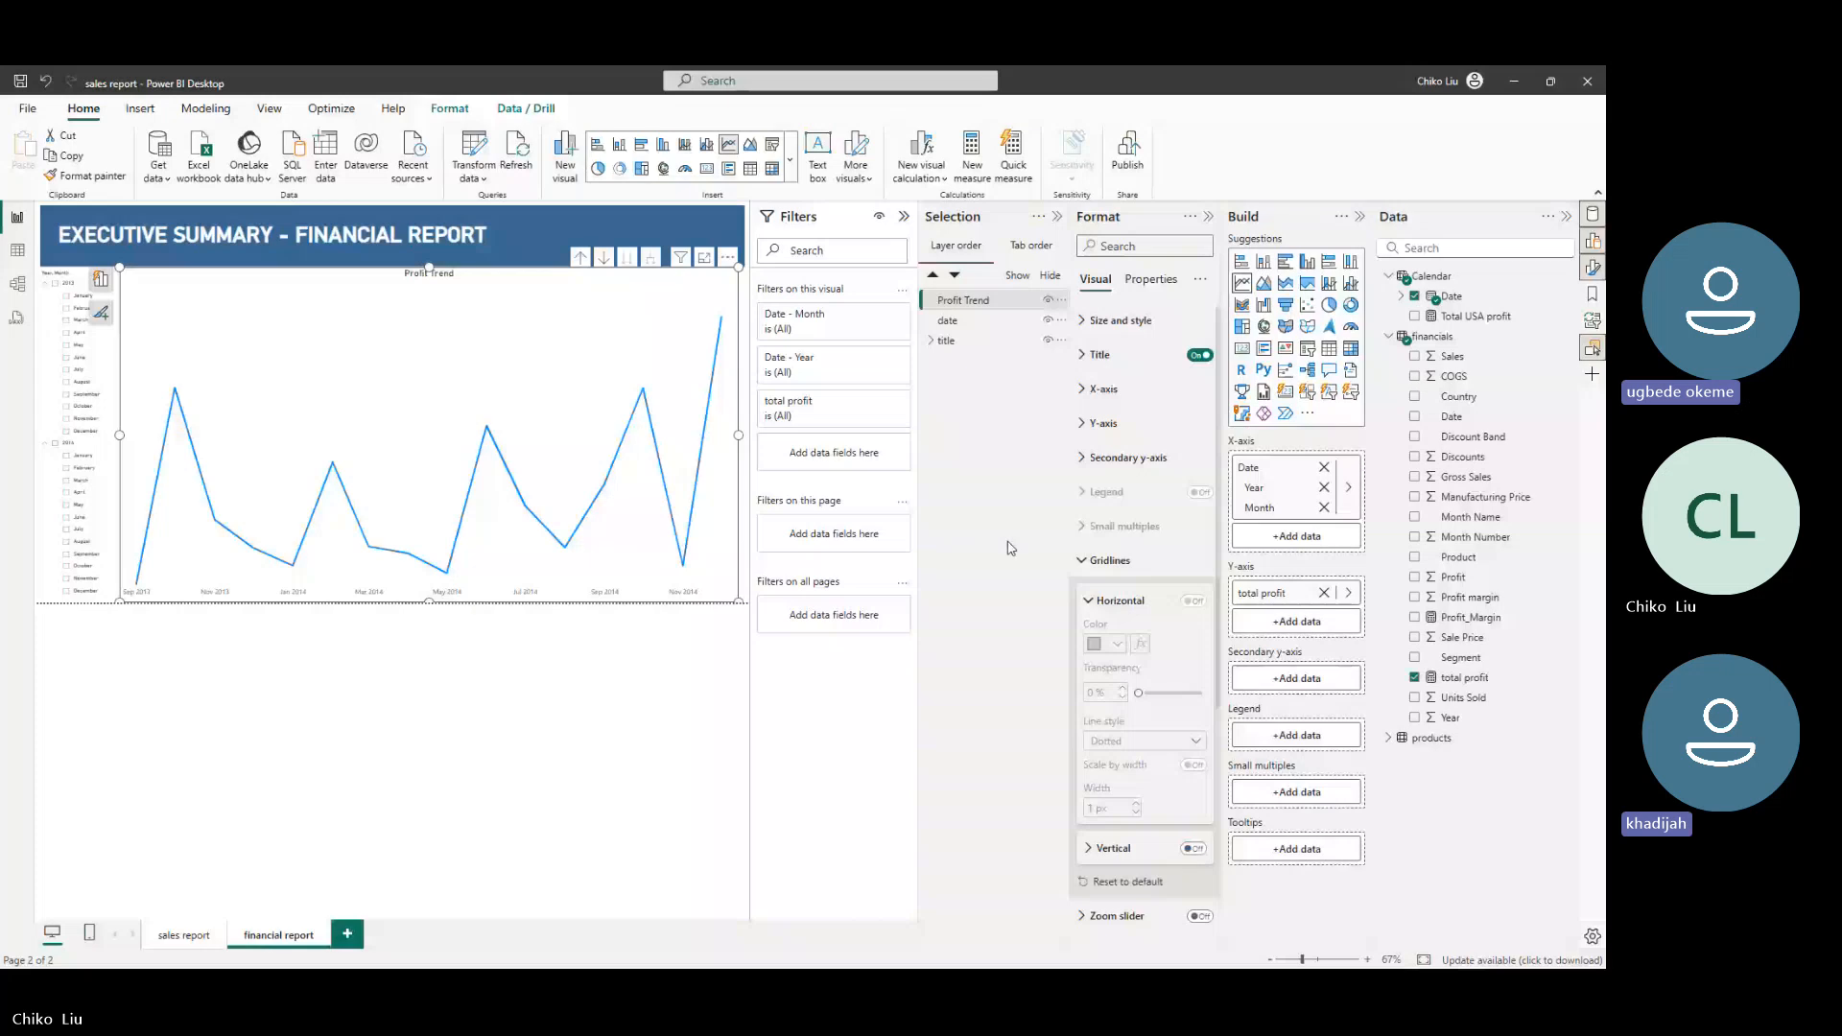
click(1110, 560)
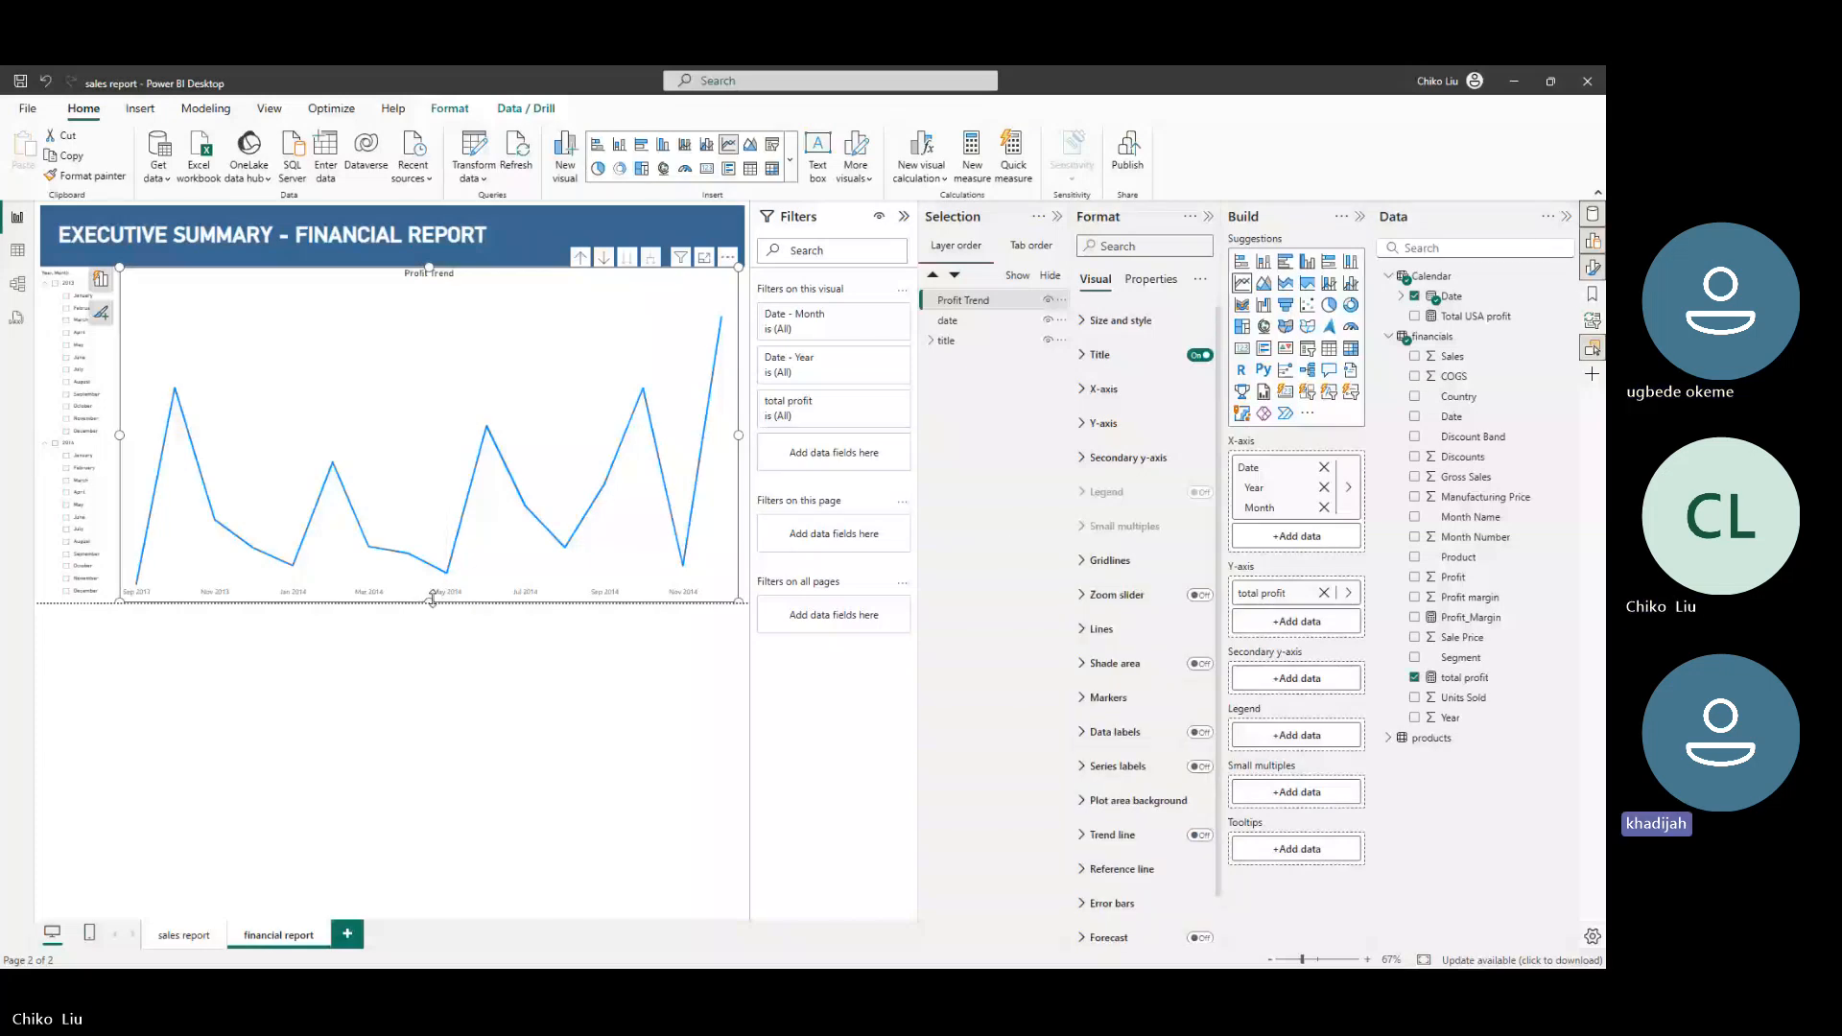
Shrink the Profit Trend chart to about half its height and half its width, keeping it beside the slicer
drag(429, 602, 431, 435)
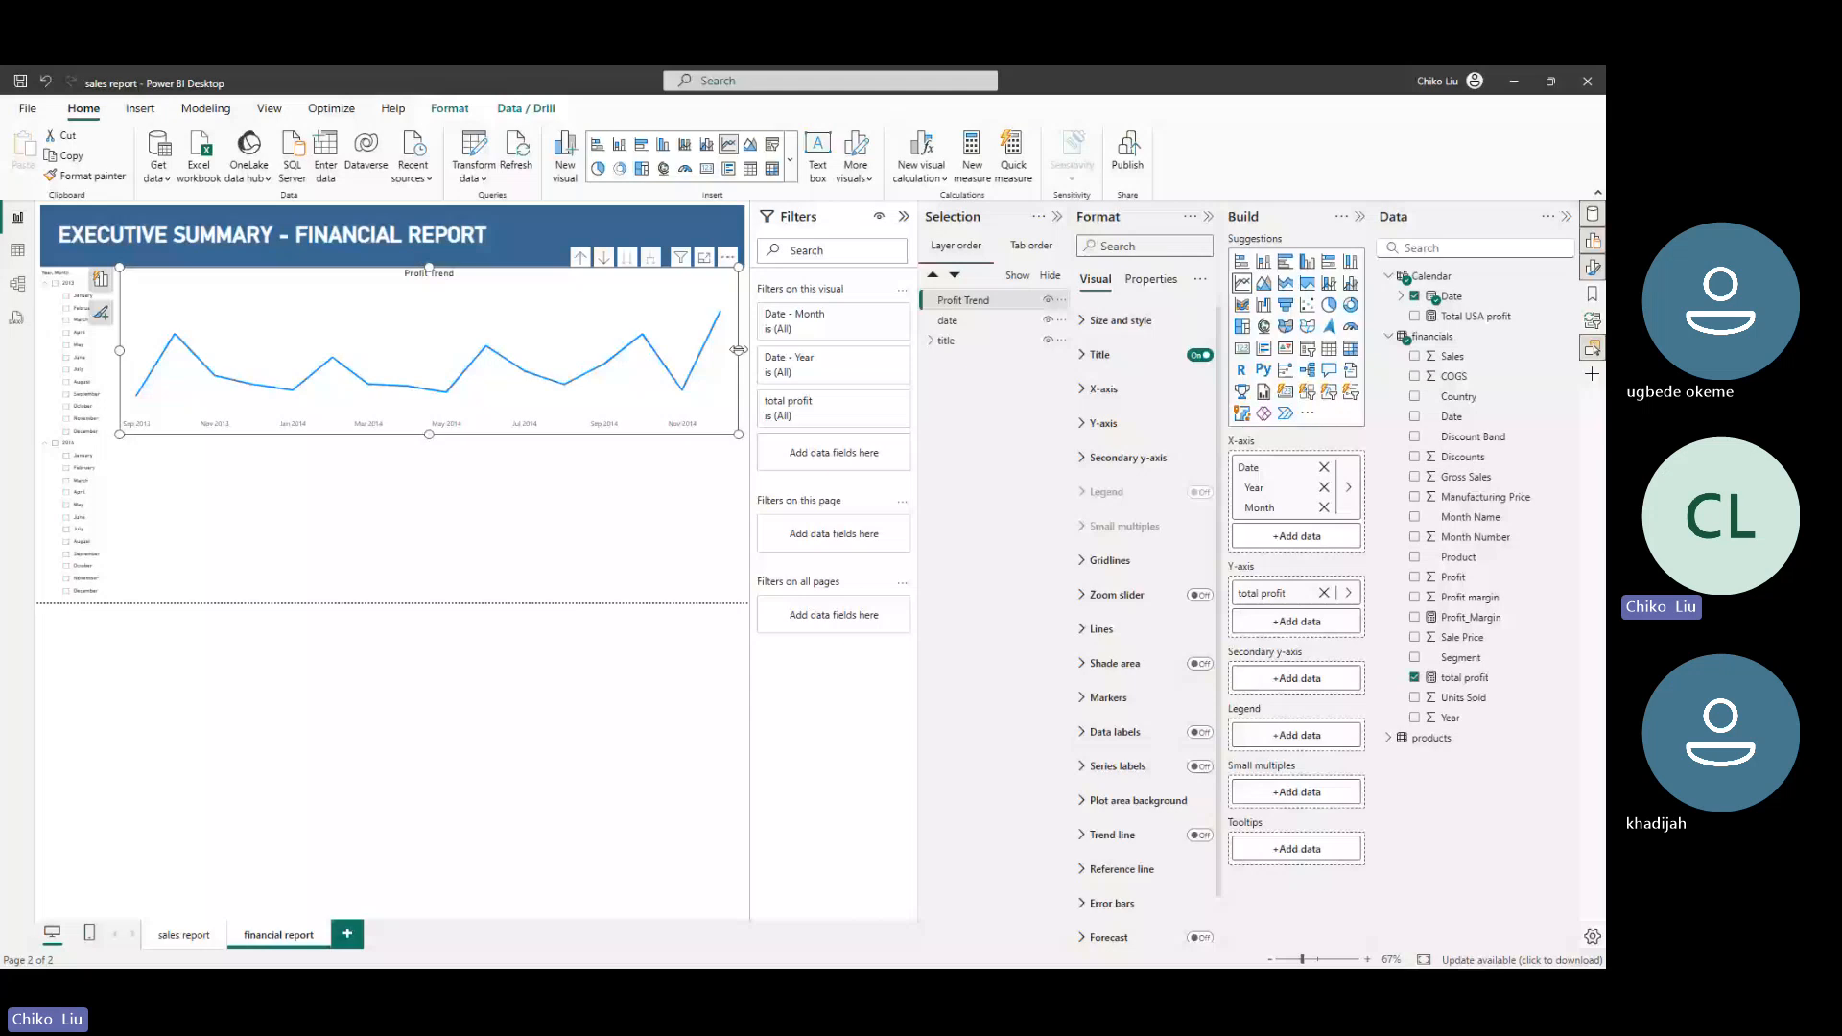
drag(738, 351, 437, 347)
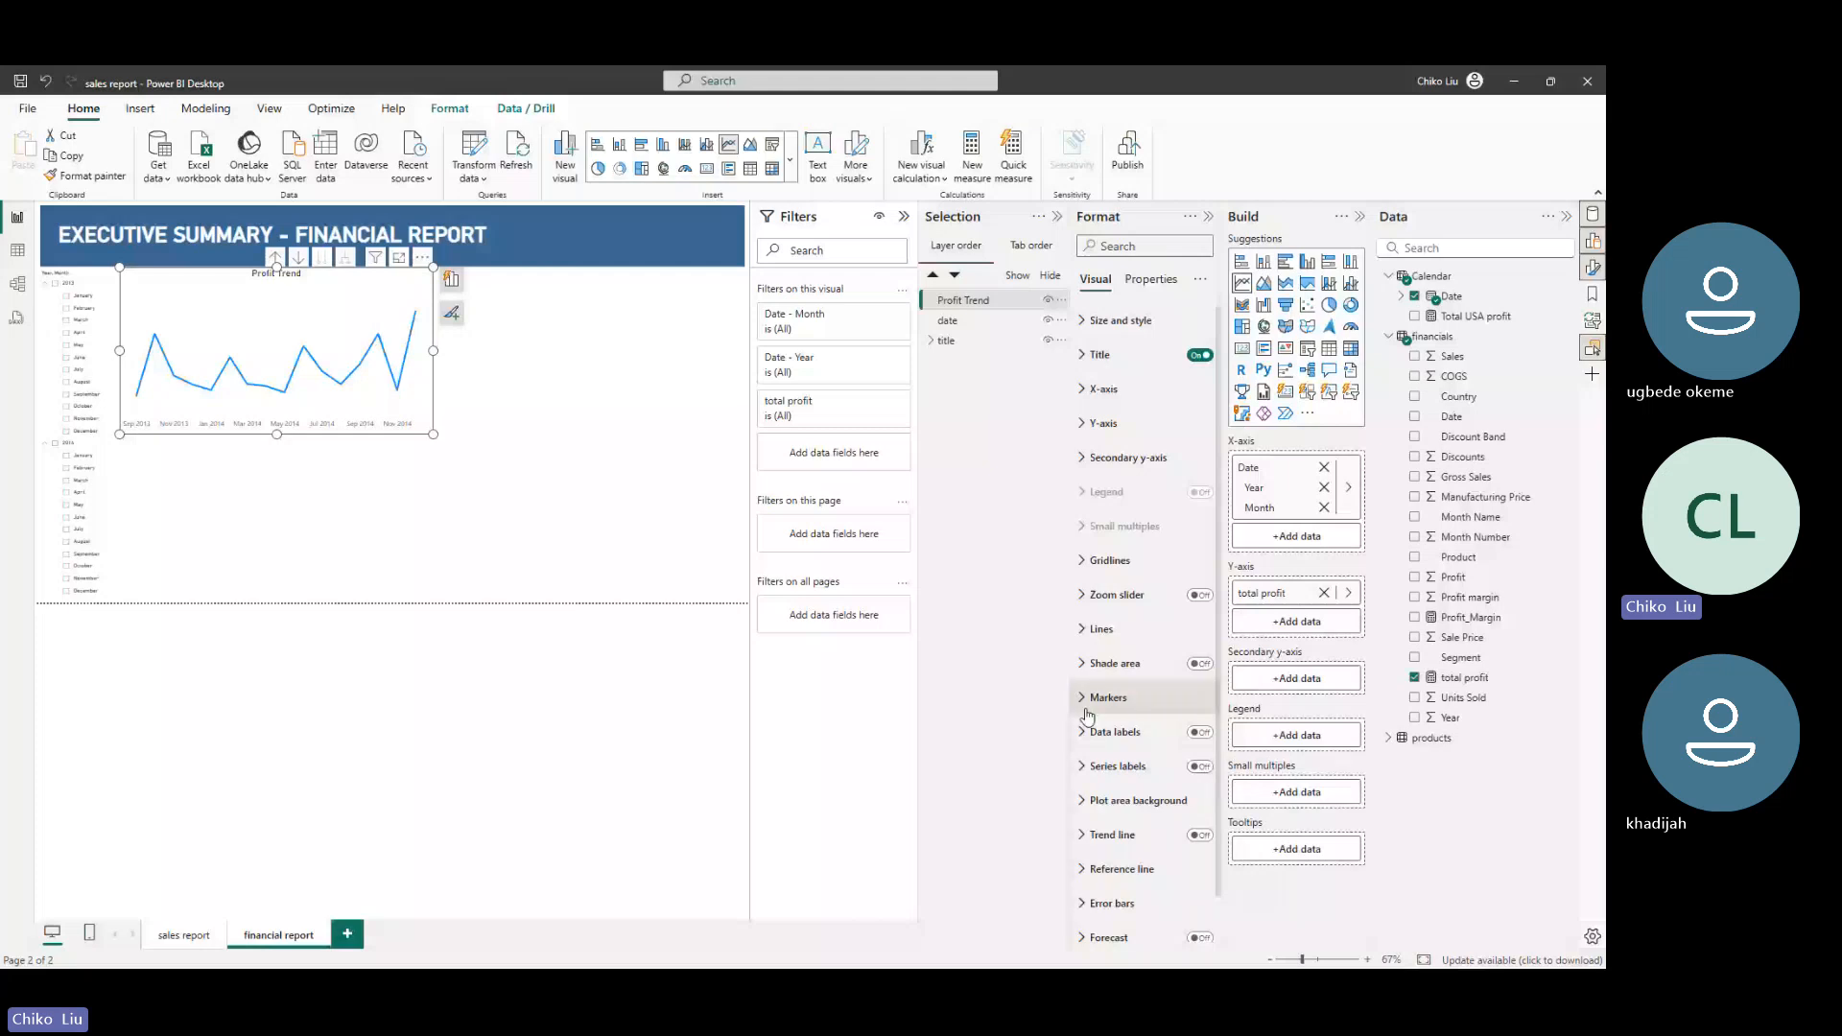
Turn on data labels for the Profit Trend chart and set their value font to DIN and color to black
click(1198, 732)
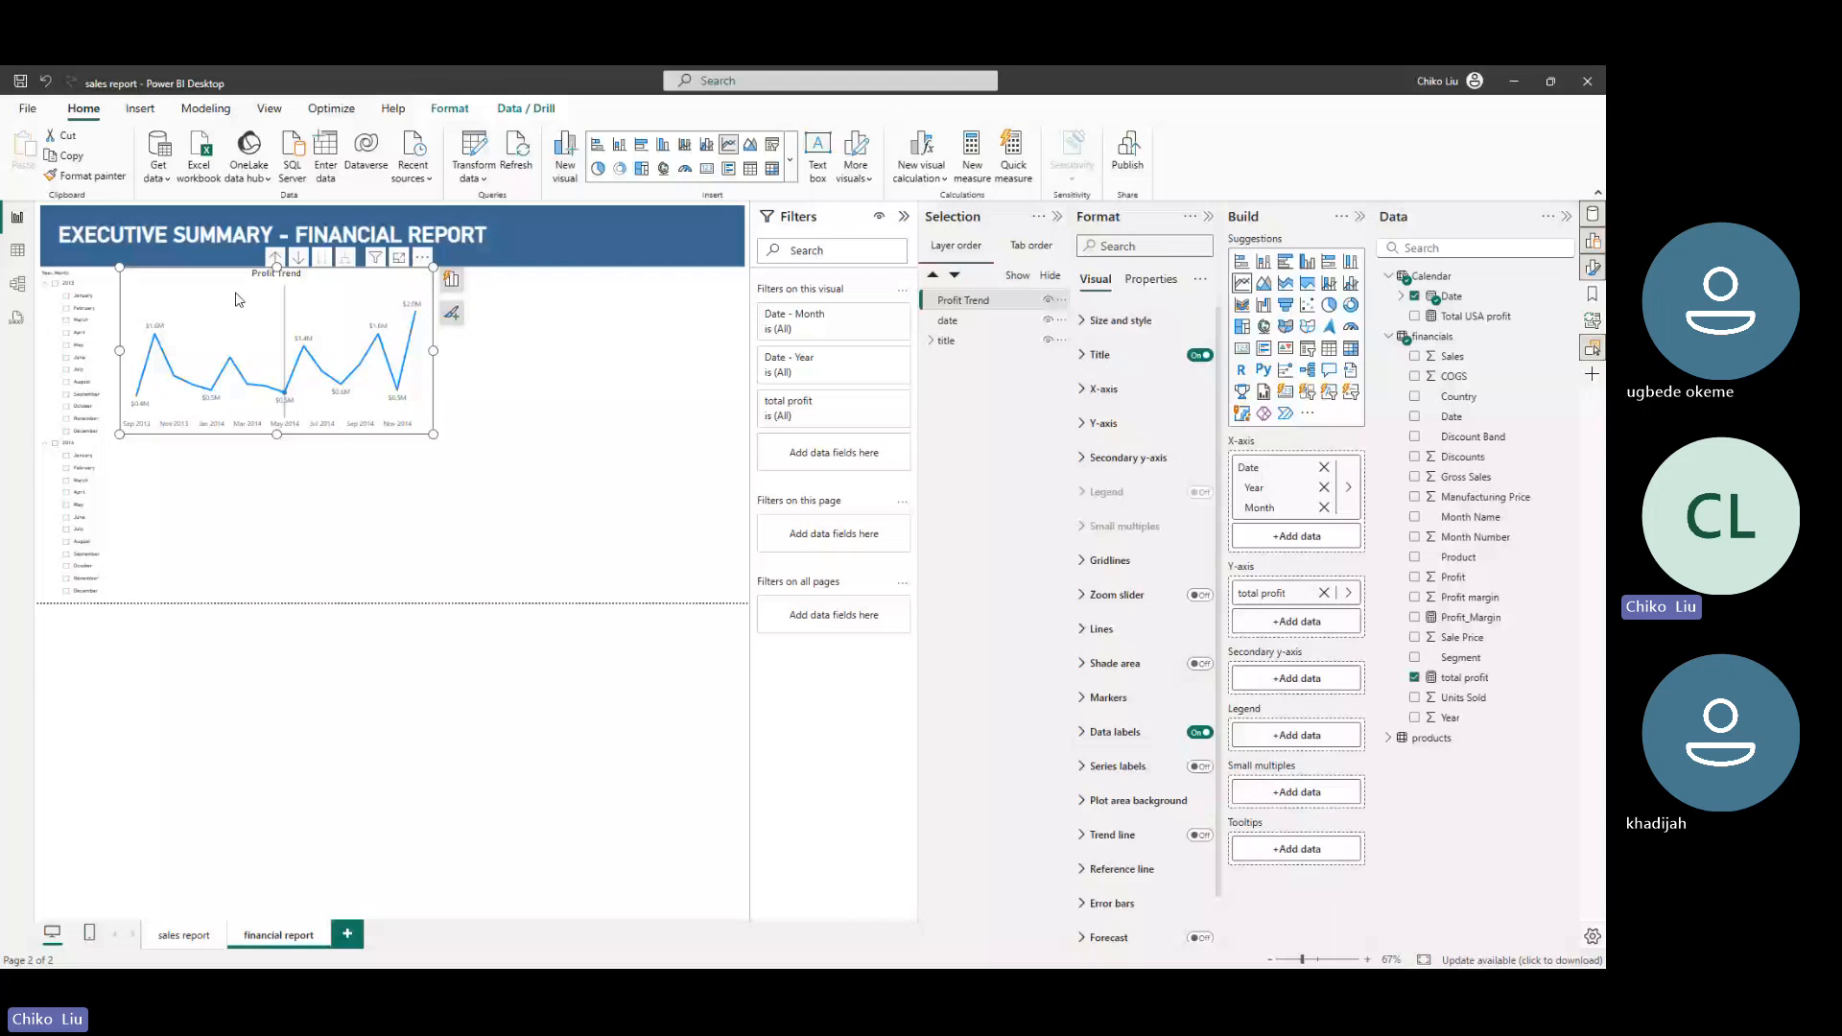
click(1113, 732)
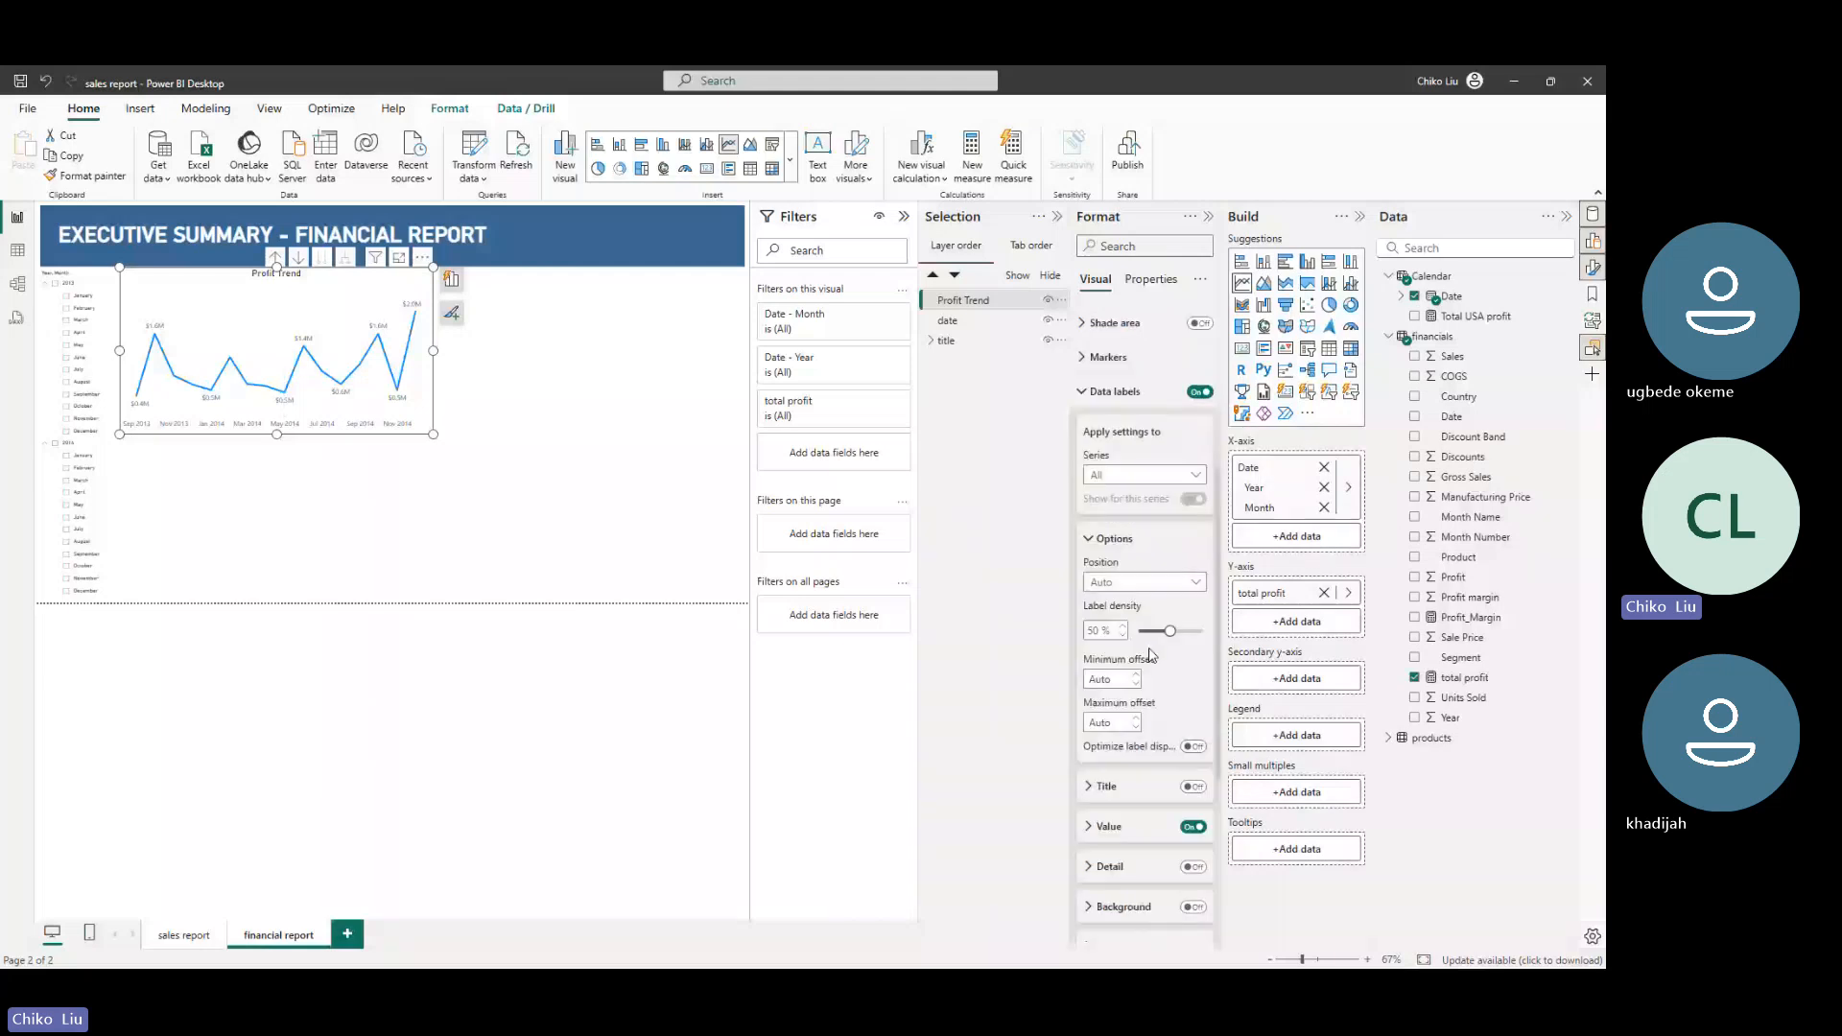
click(1120, 597)
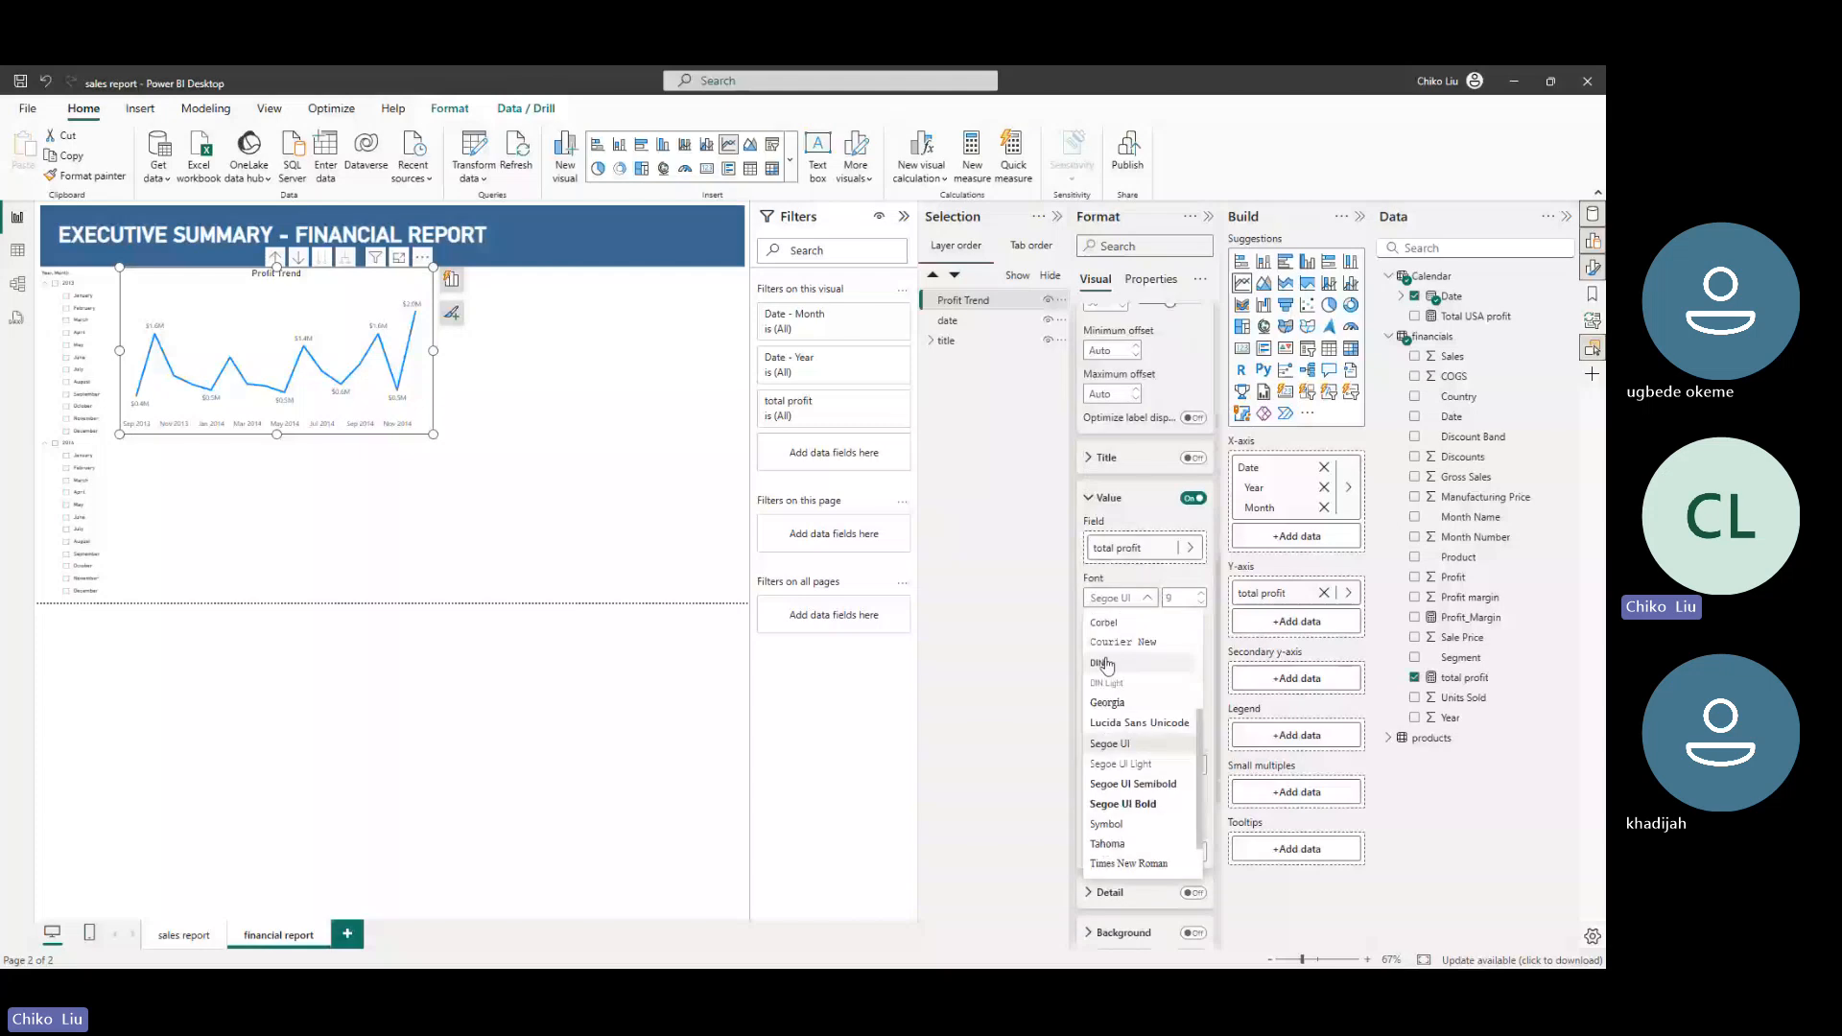
click(1106, 664)
click(1106, 667)
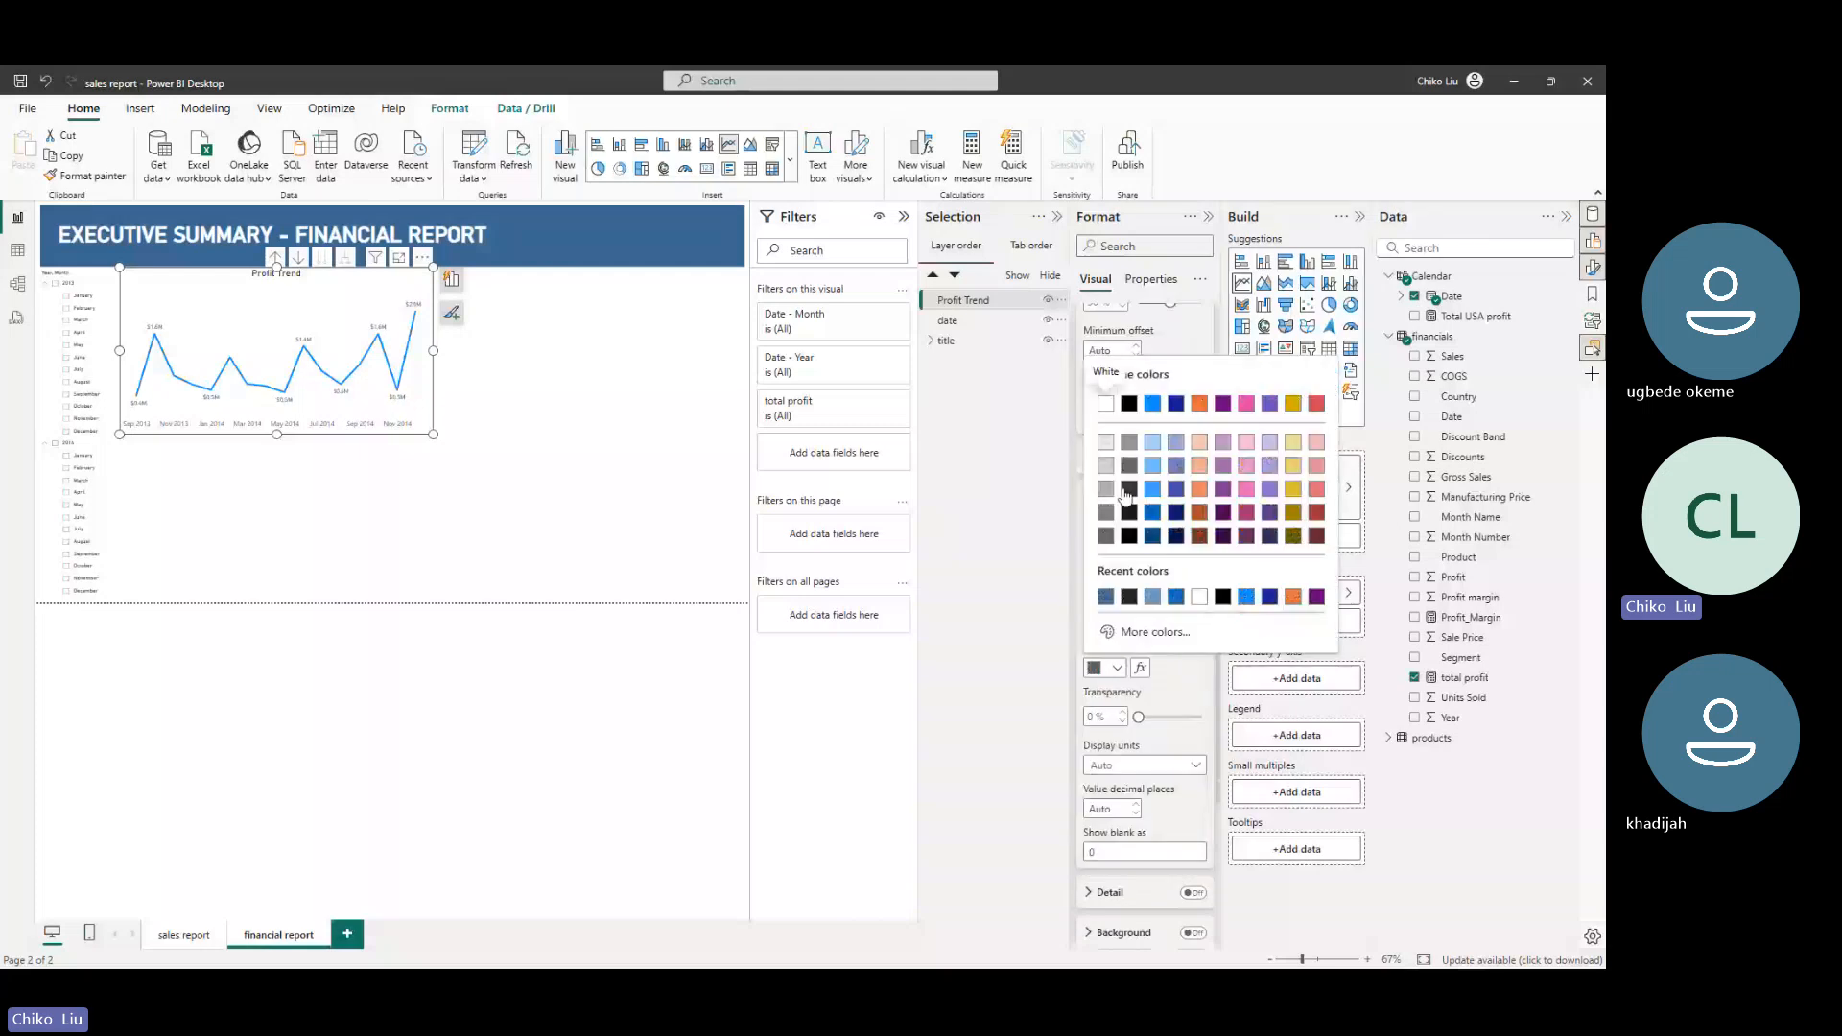
click(1130, 406)
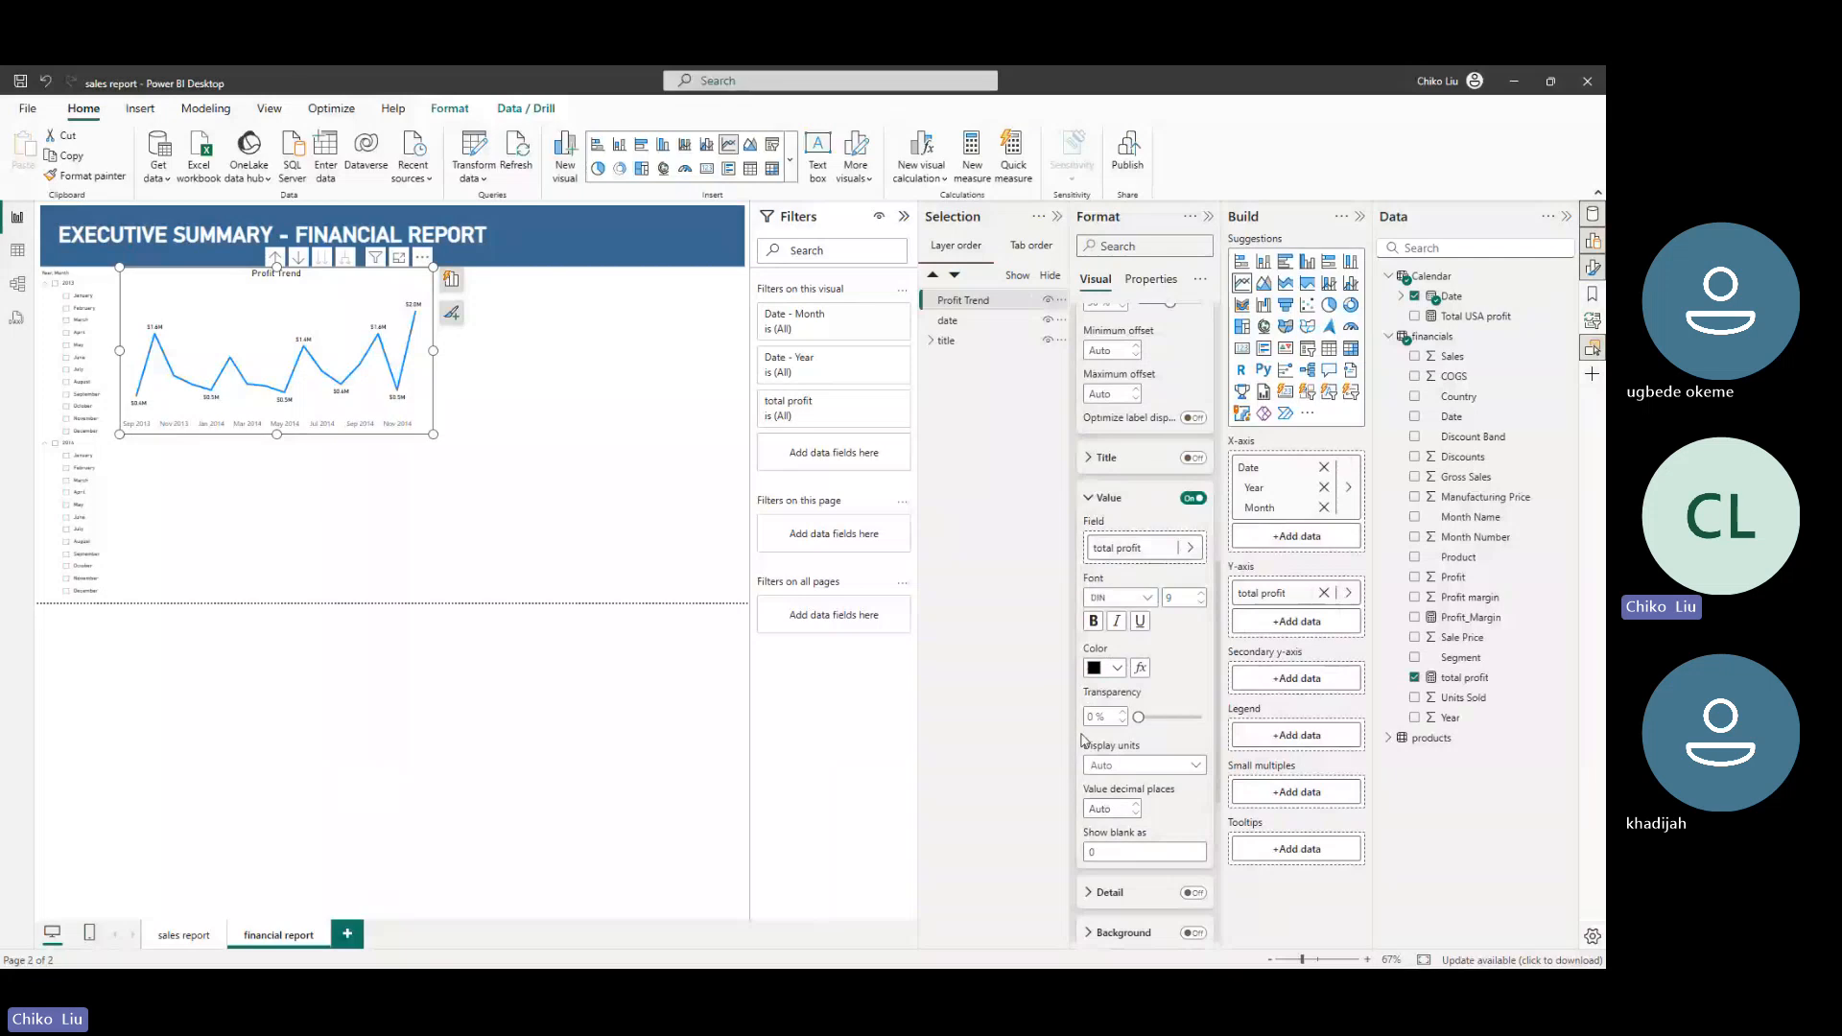
click(1118, 668)
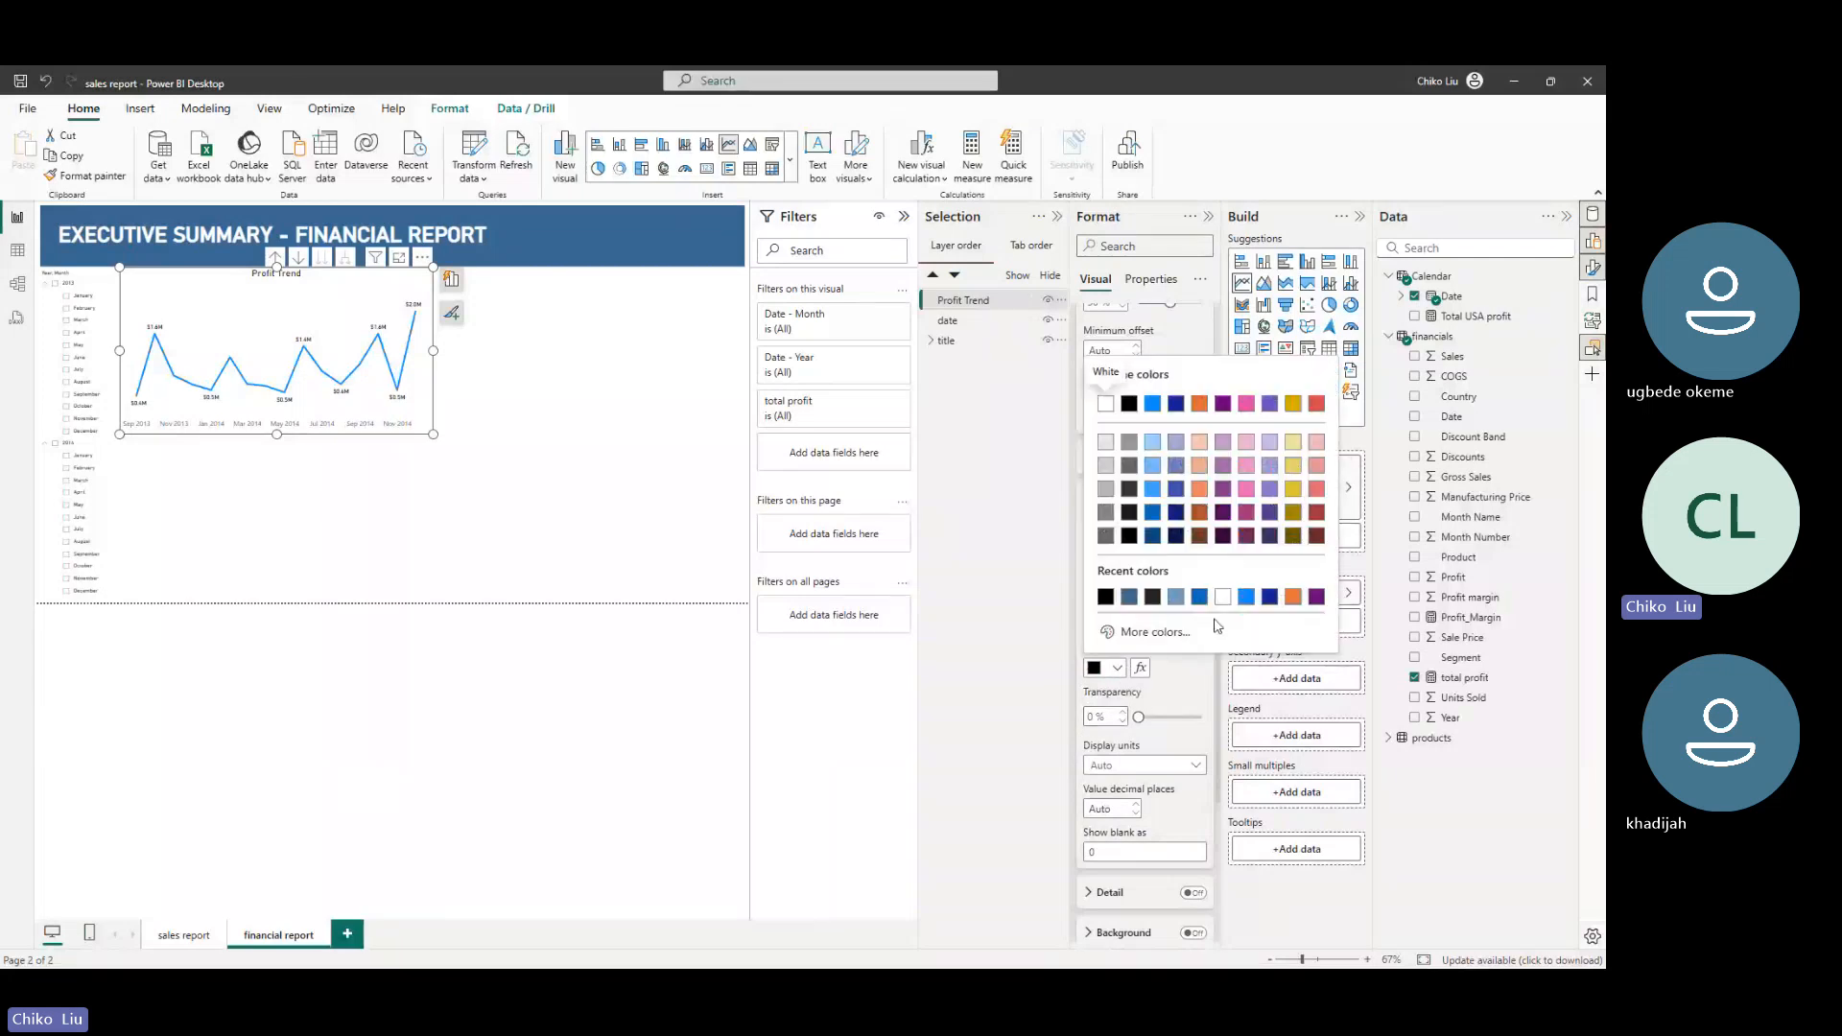
Set the data label value color of the Profit Trend chart to #FF0000
click(1152, 628)
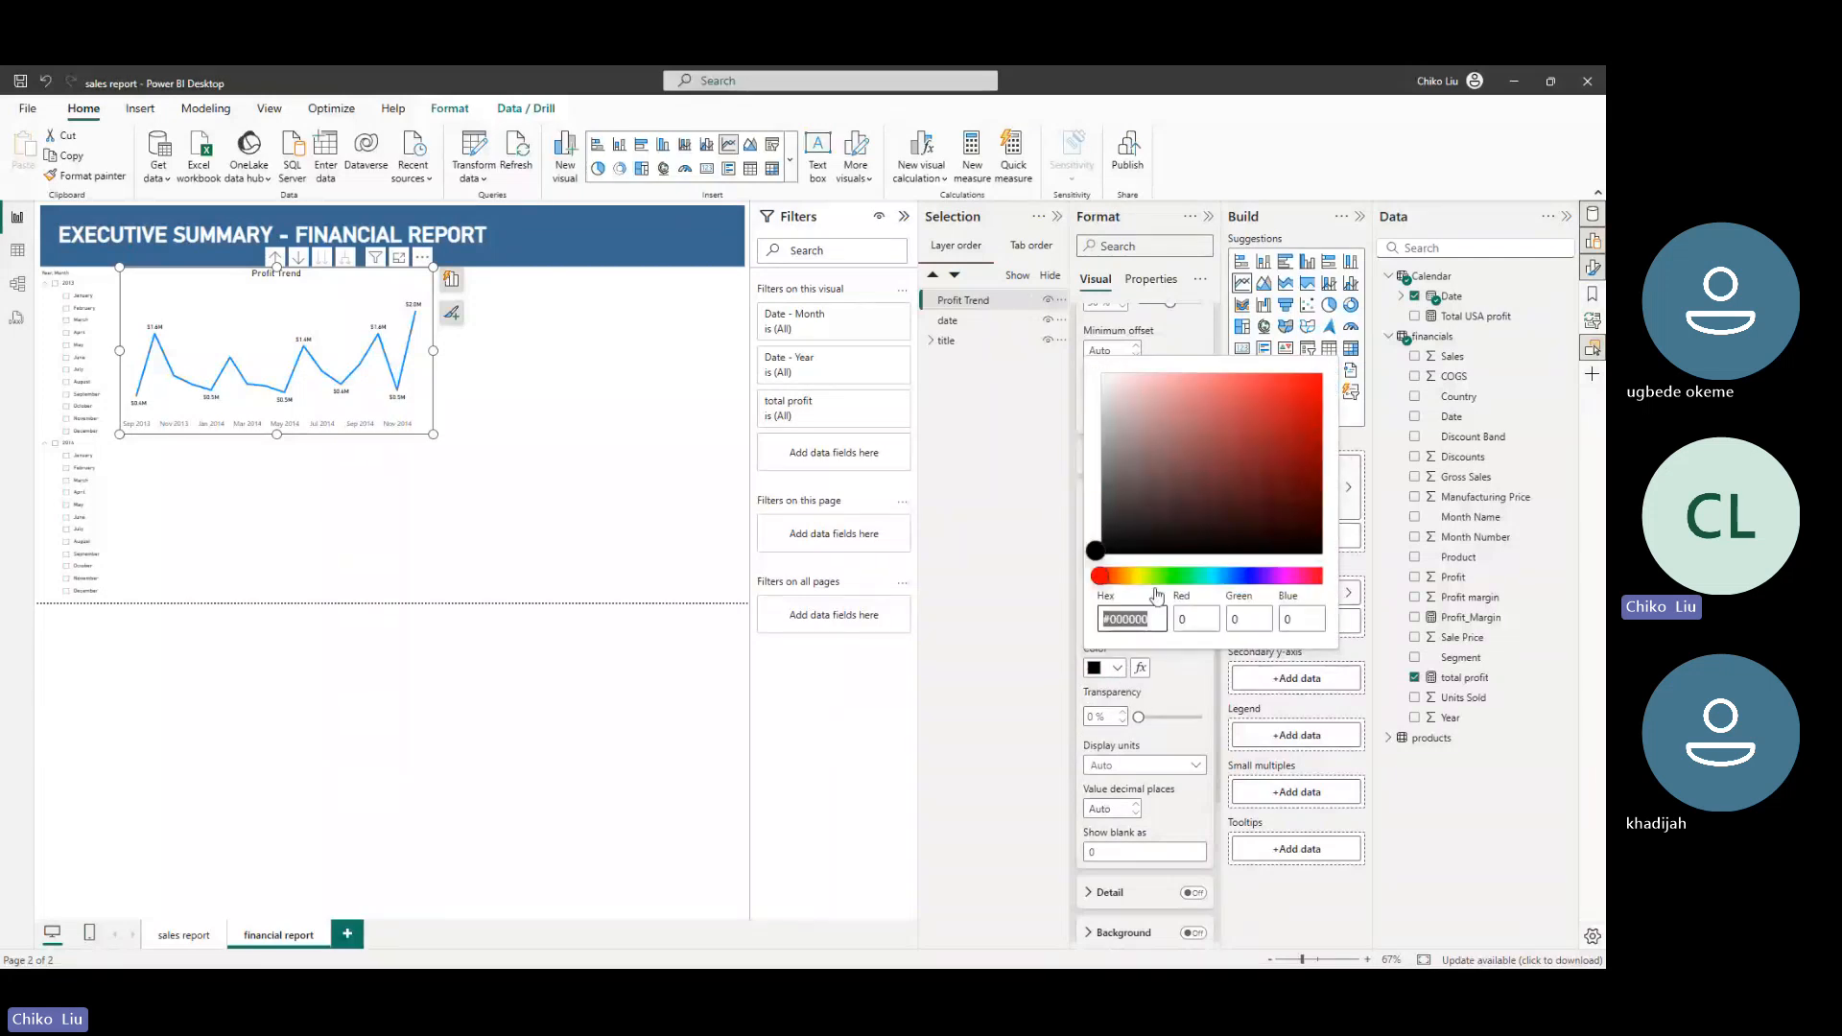
text(#FF0000)
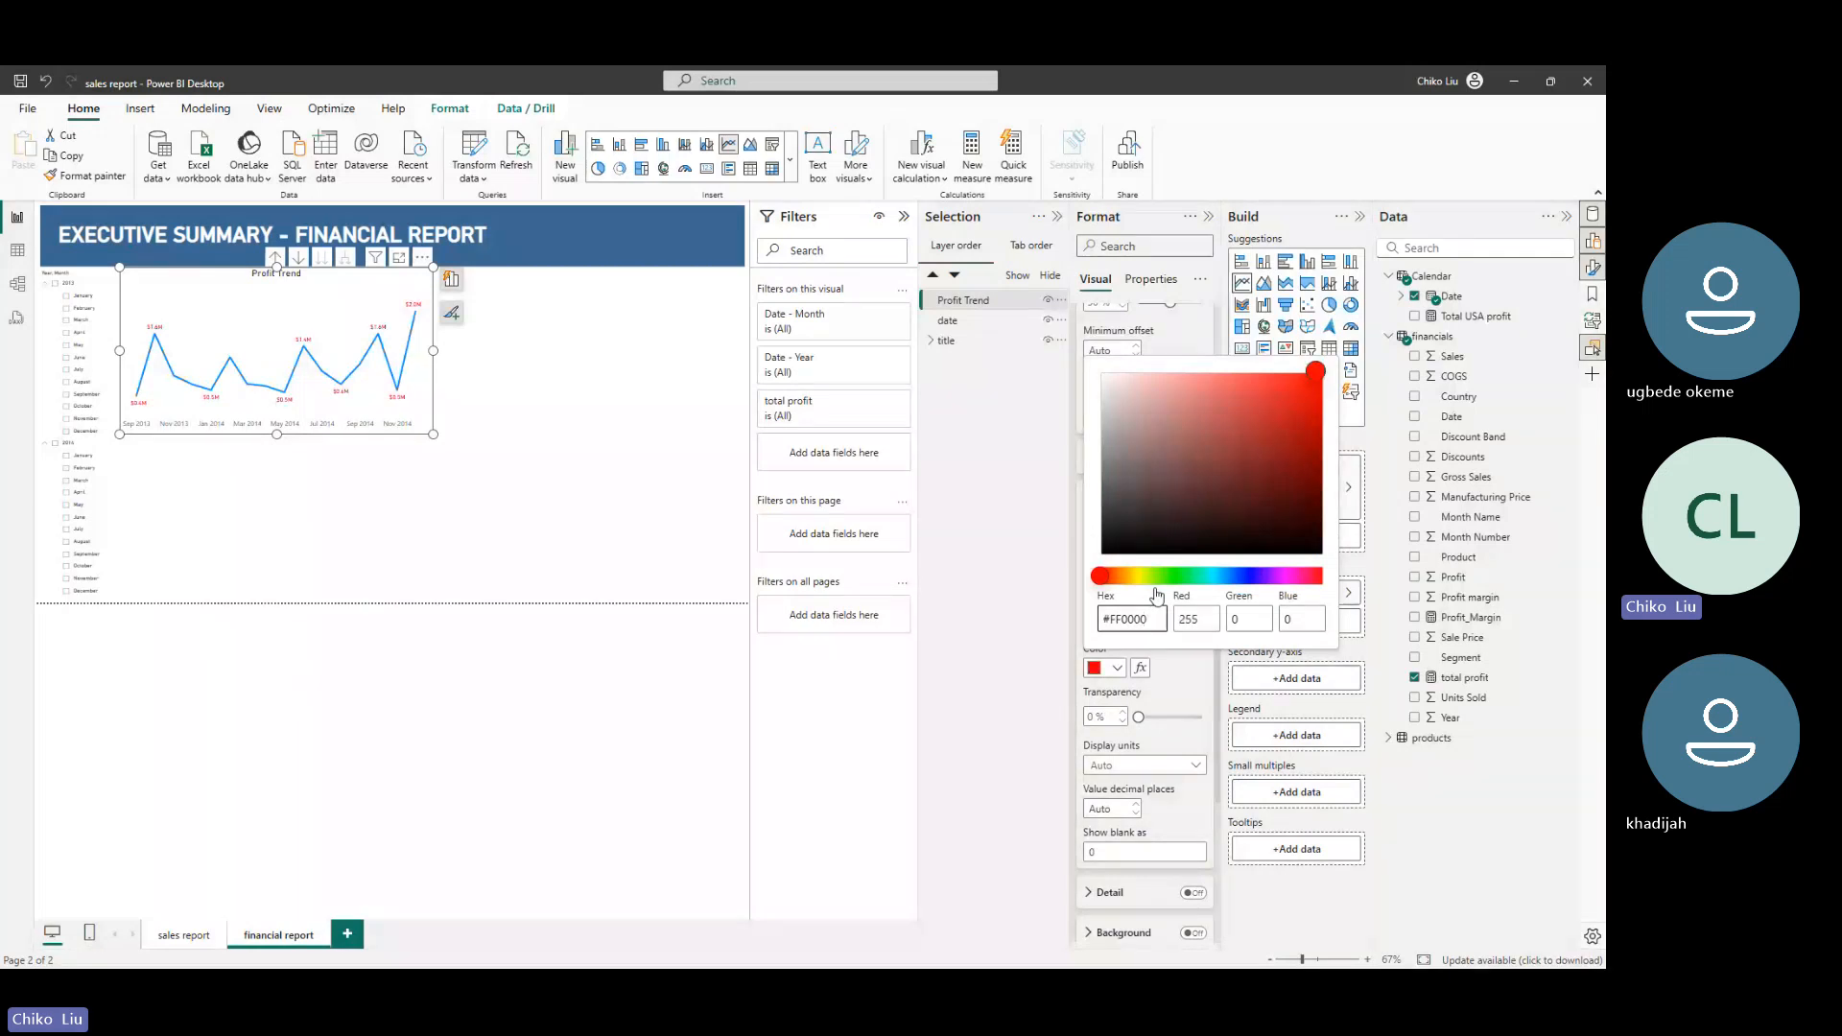
key(Tab)
key(Escape)
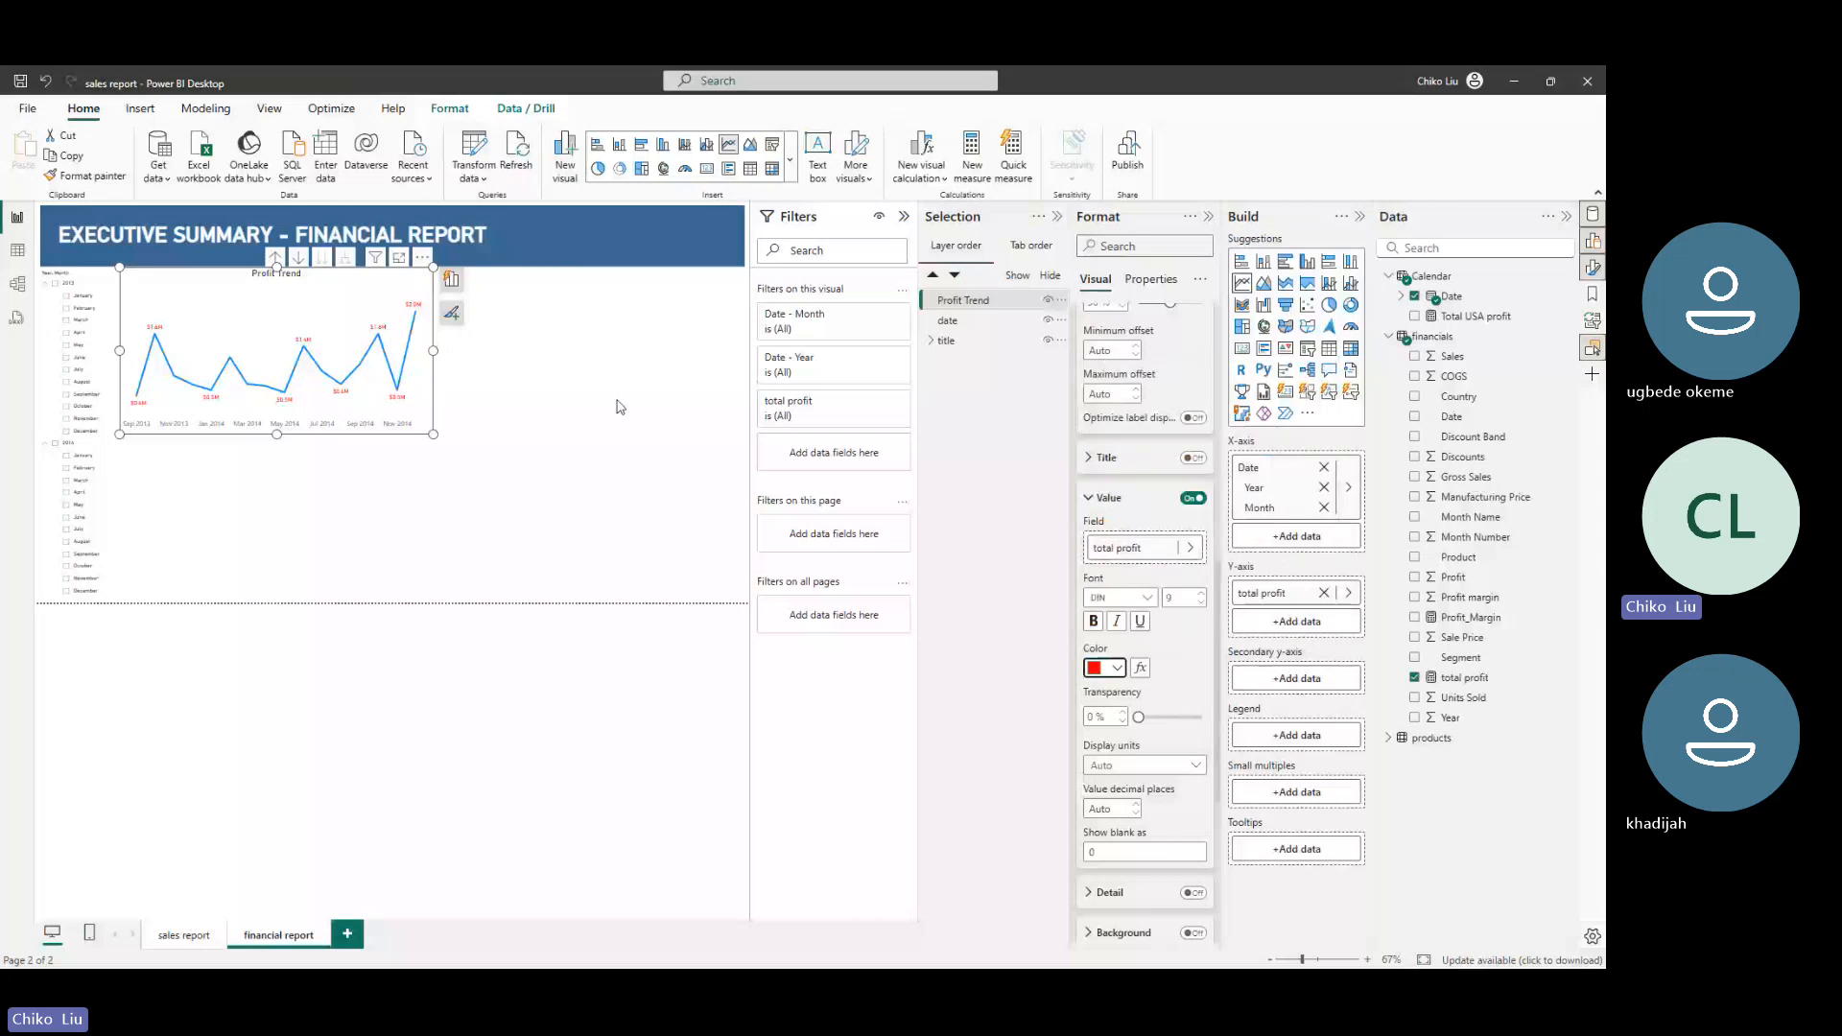
click(1091, 500)
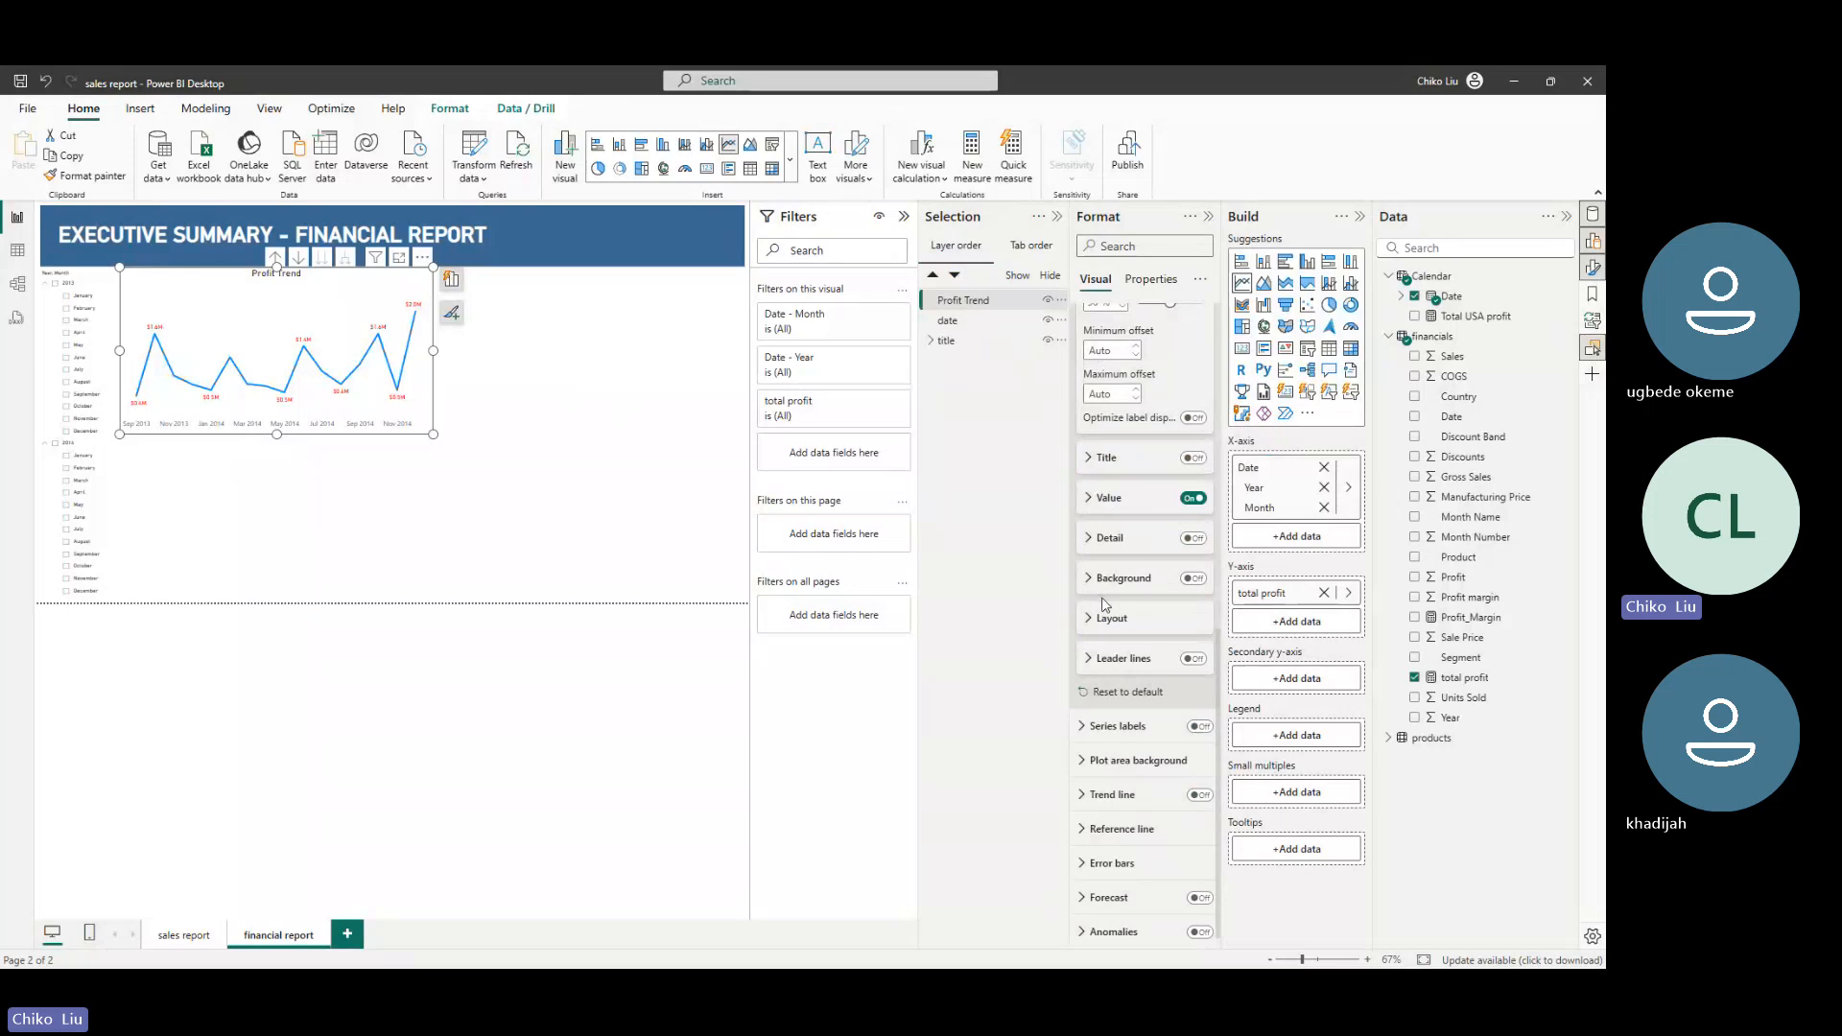
scroll(1113, 445, up, 3)
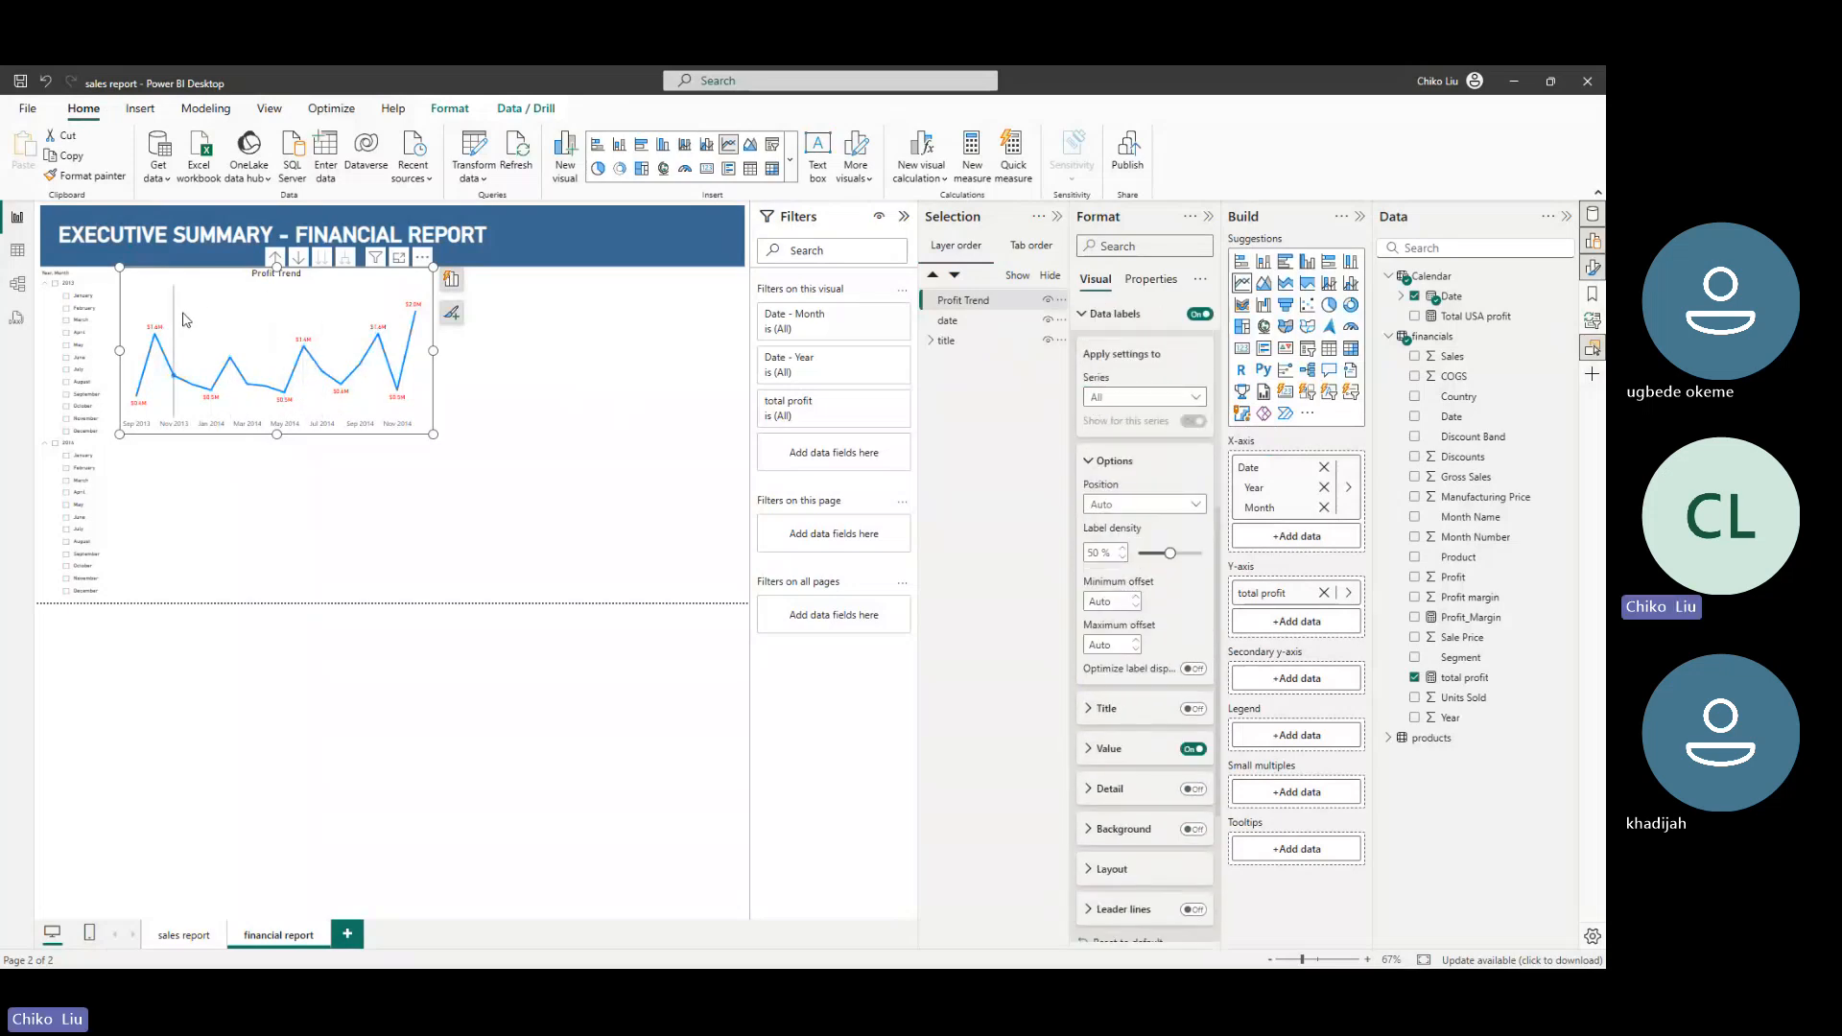
click(1080, 315)
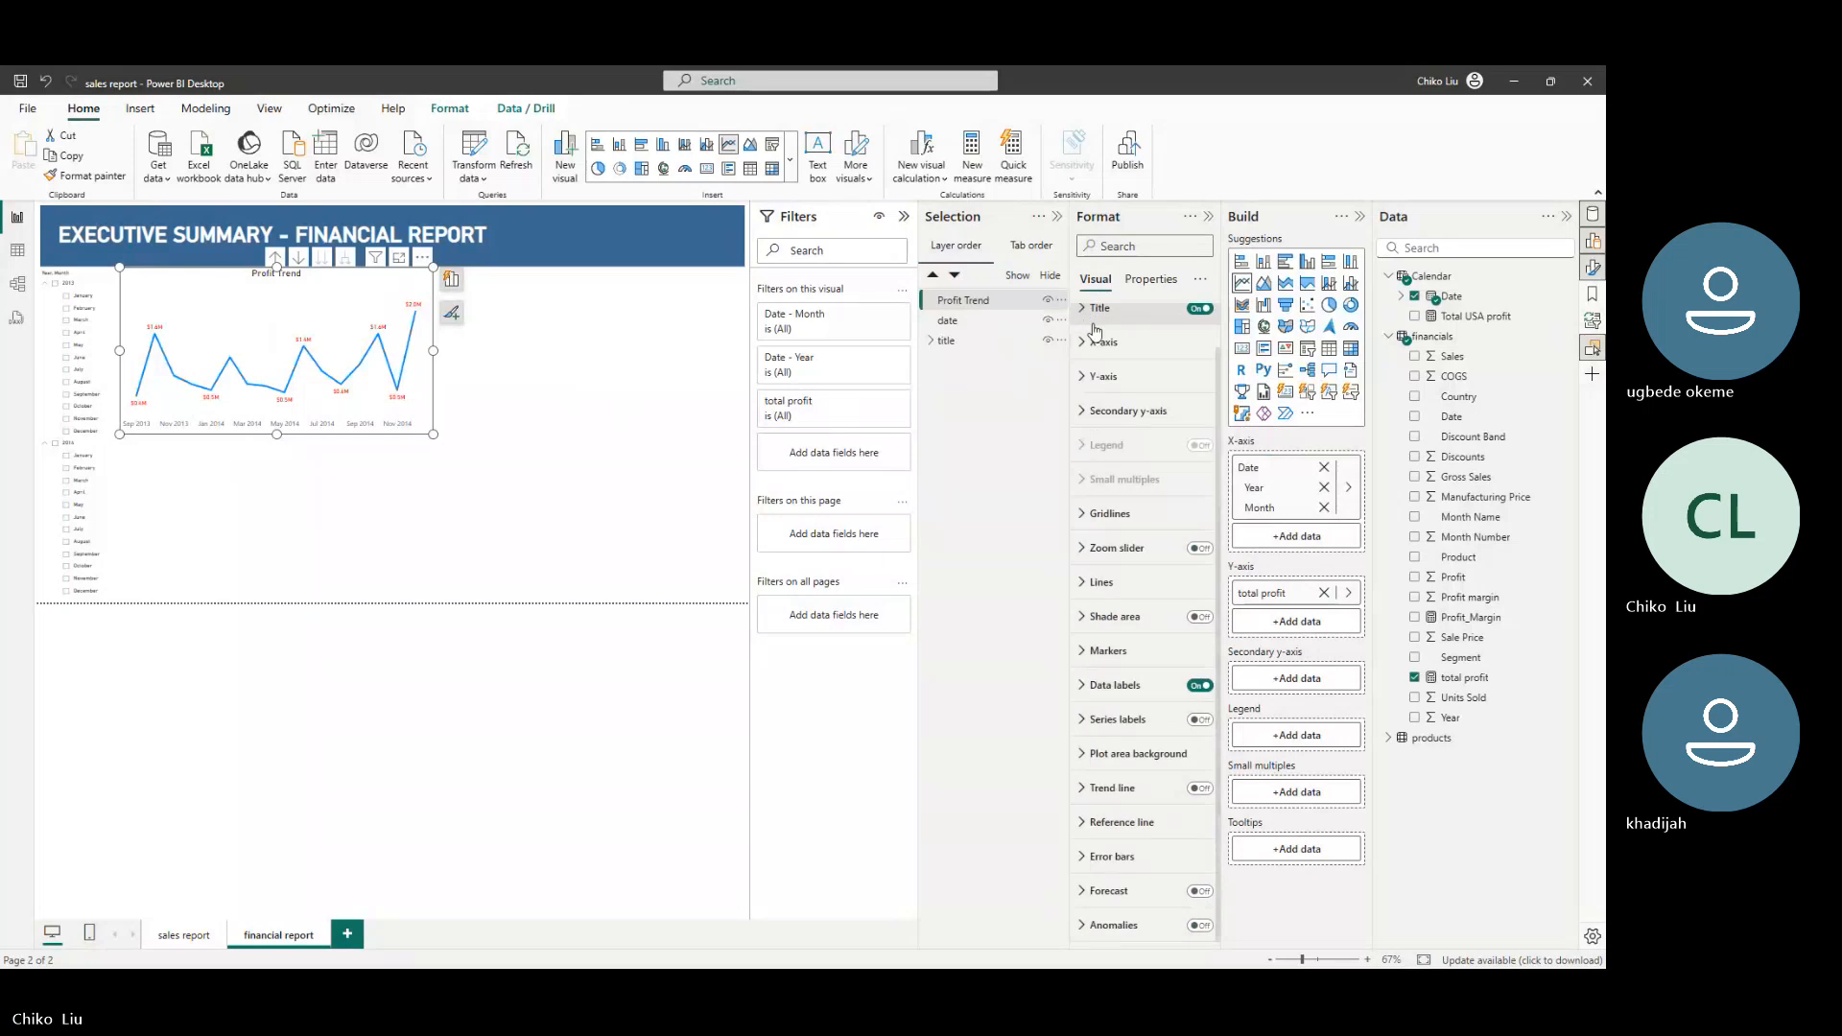
Show markers for all categories on the Profit Trend line
click(1108, 651)
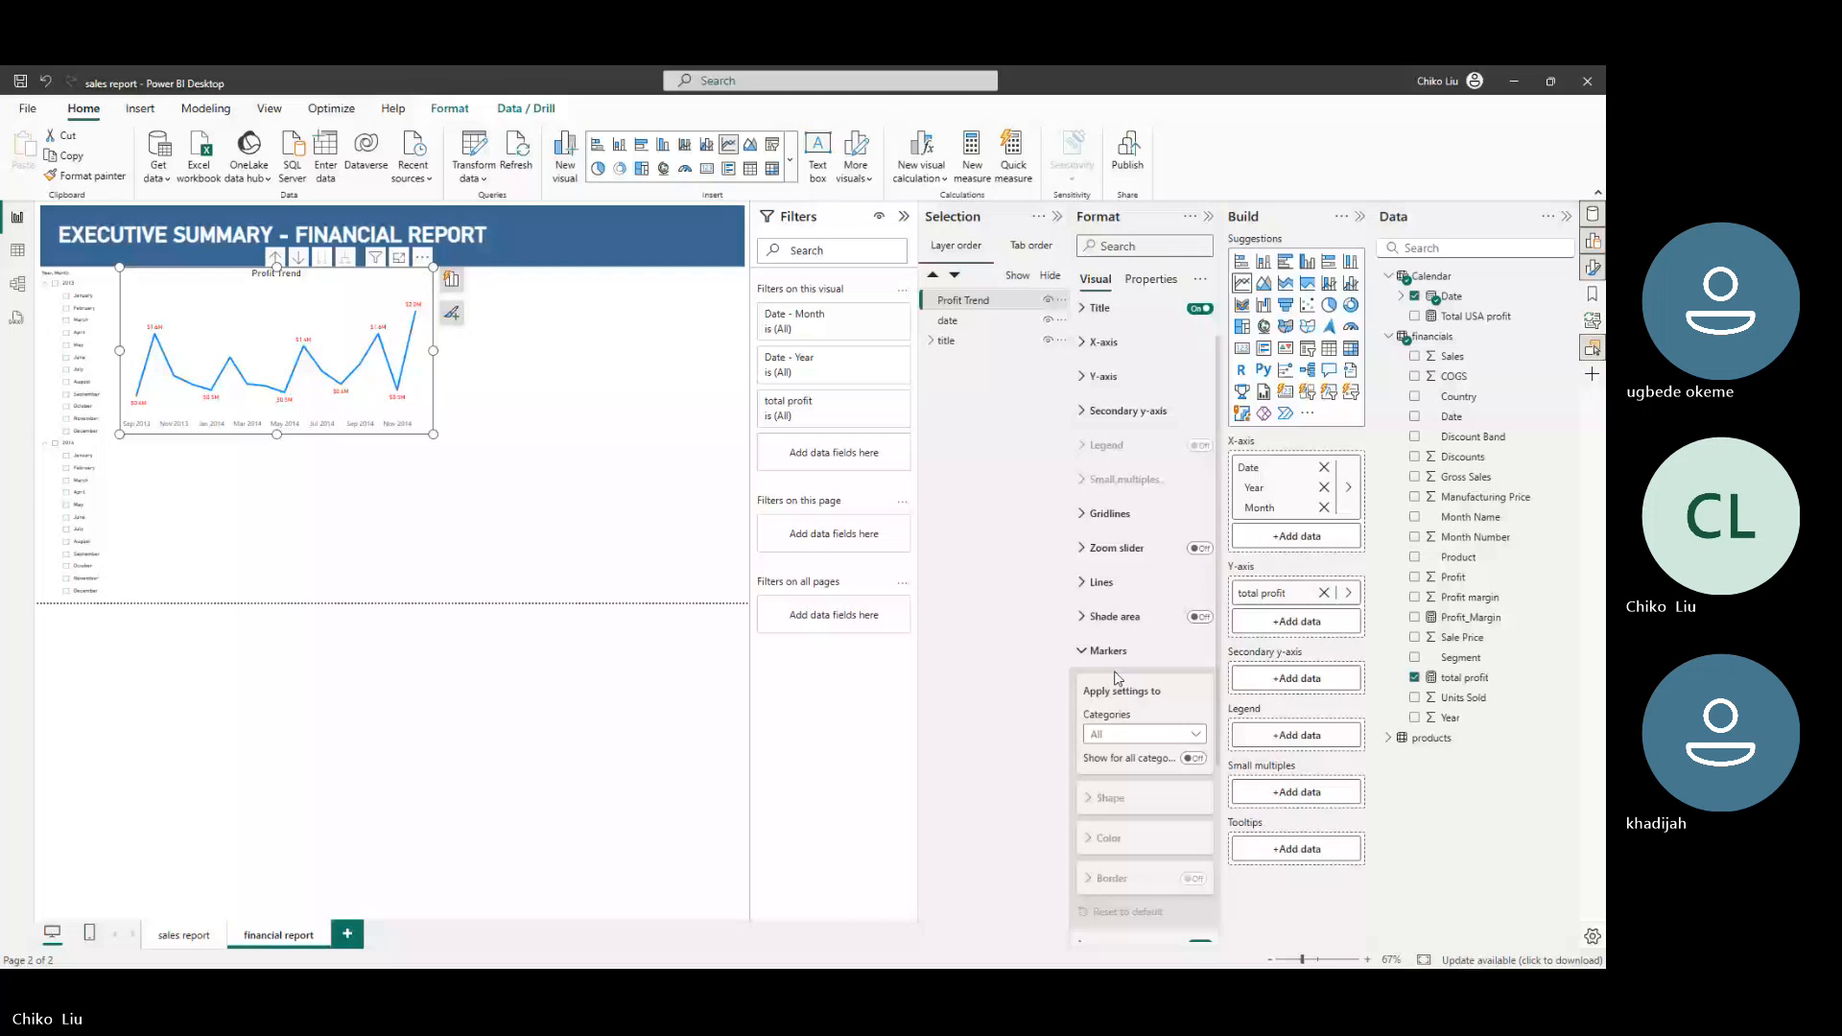
scroll(1116, 678, down, 3)
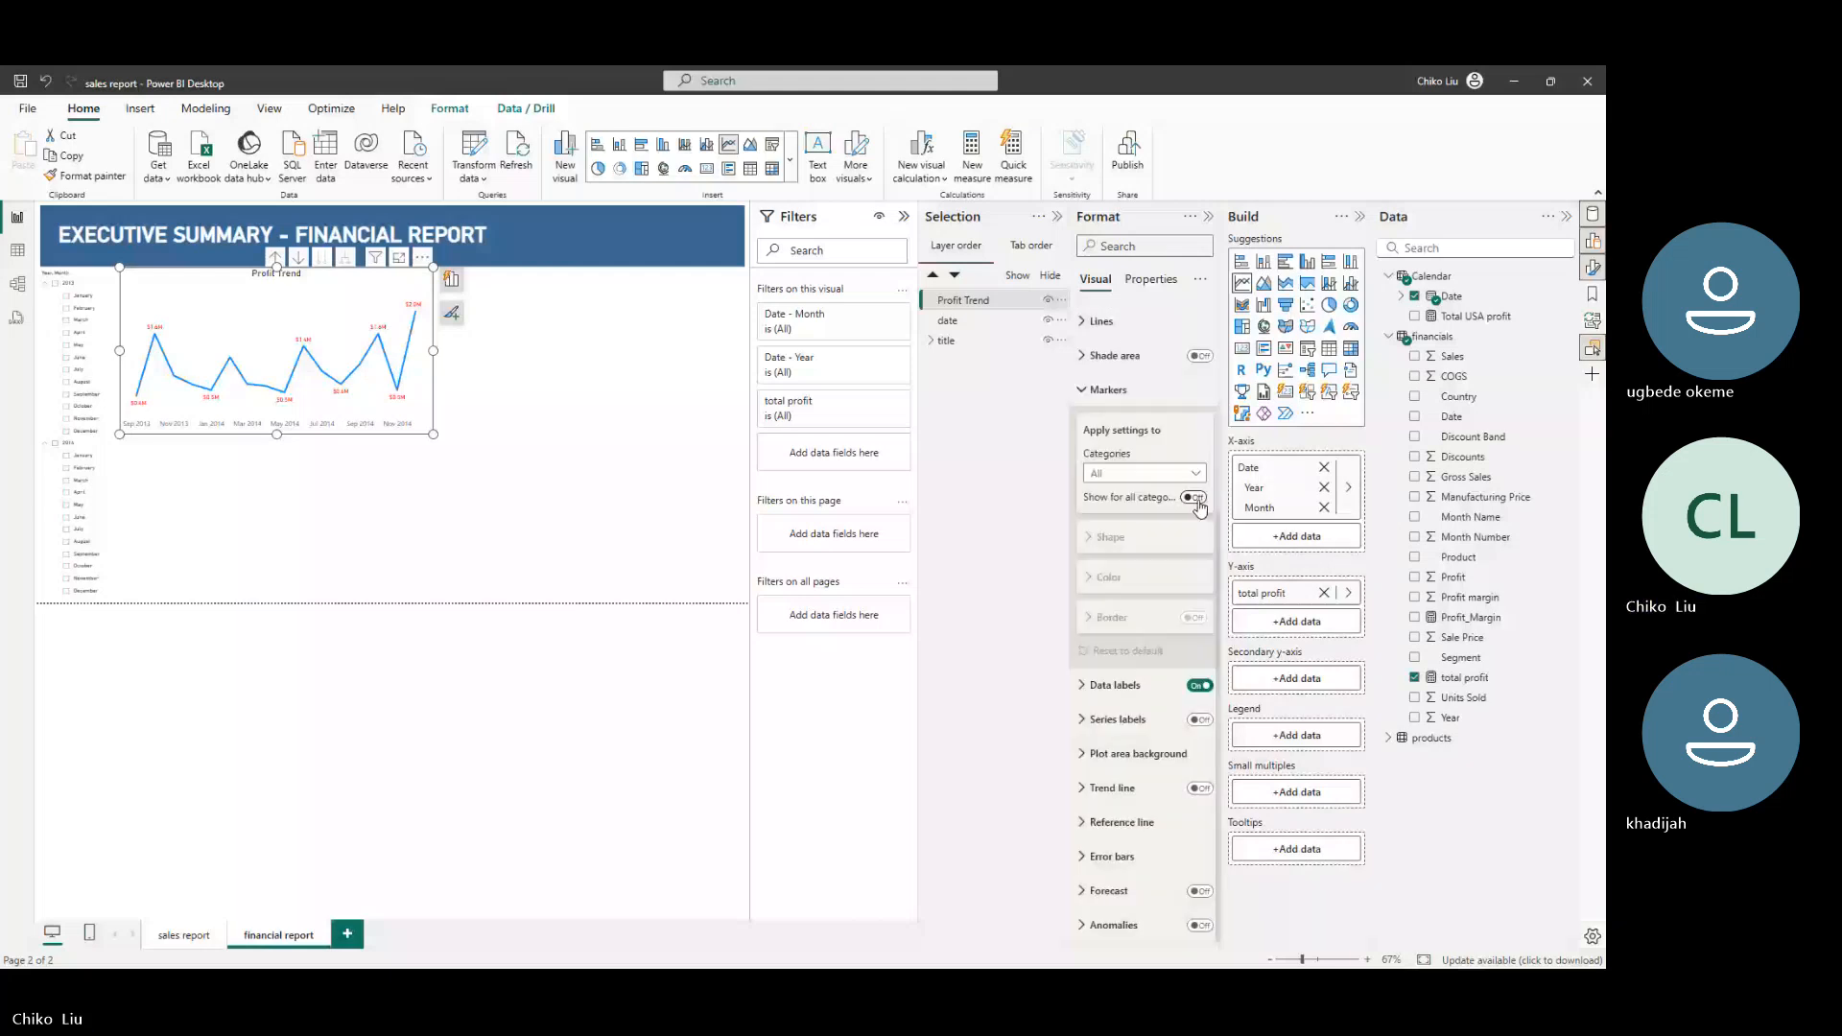
click(1194, 498)
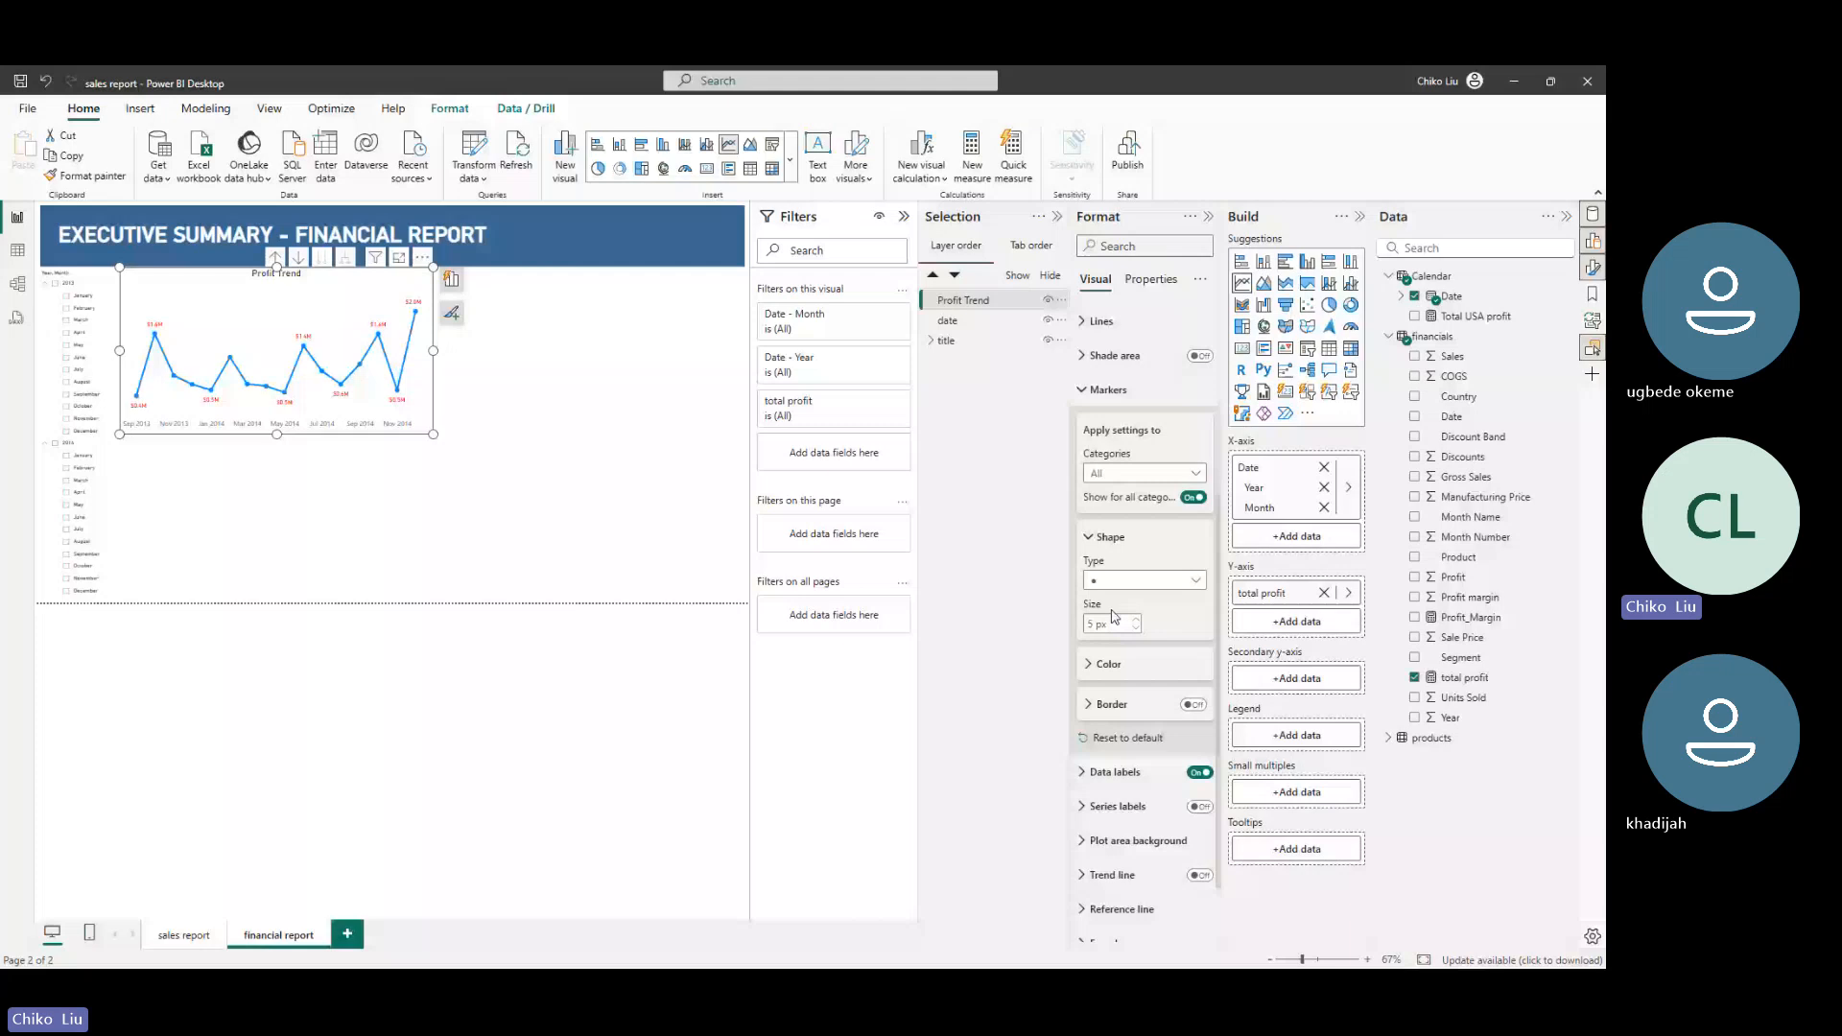
click(1089, 388)
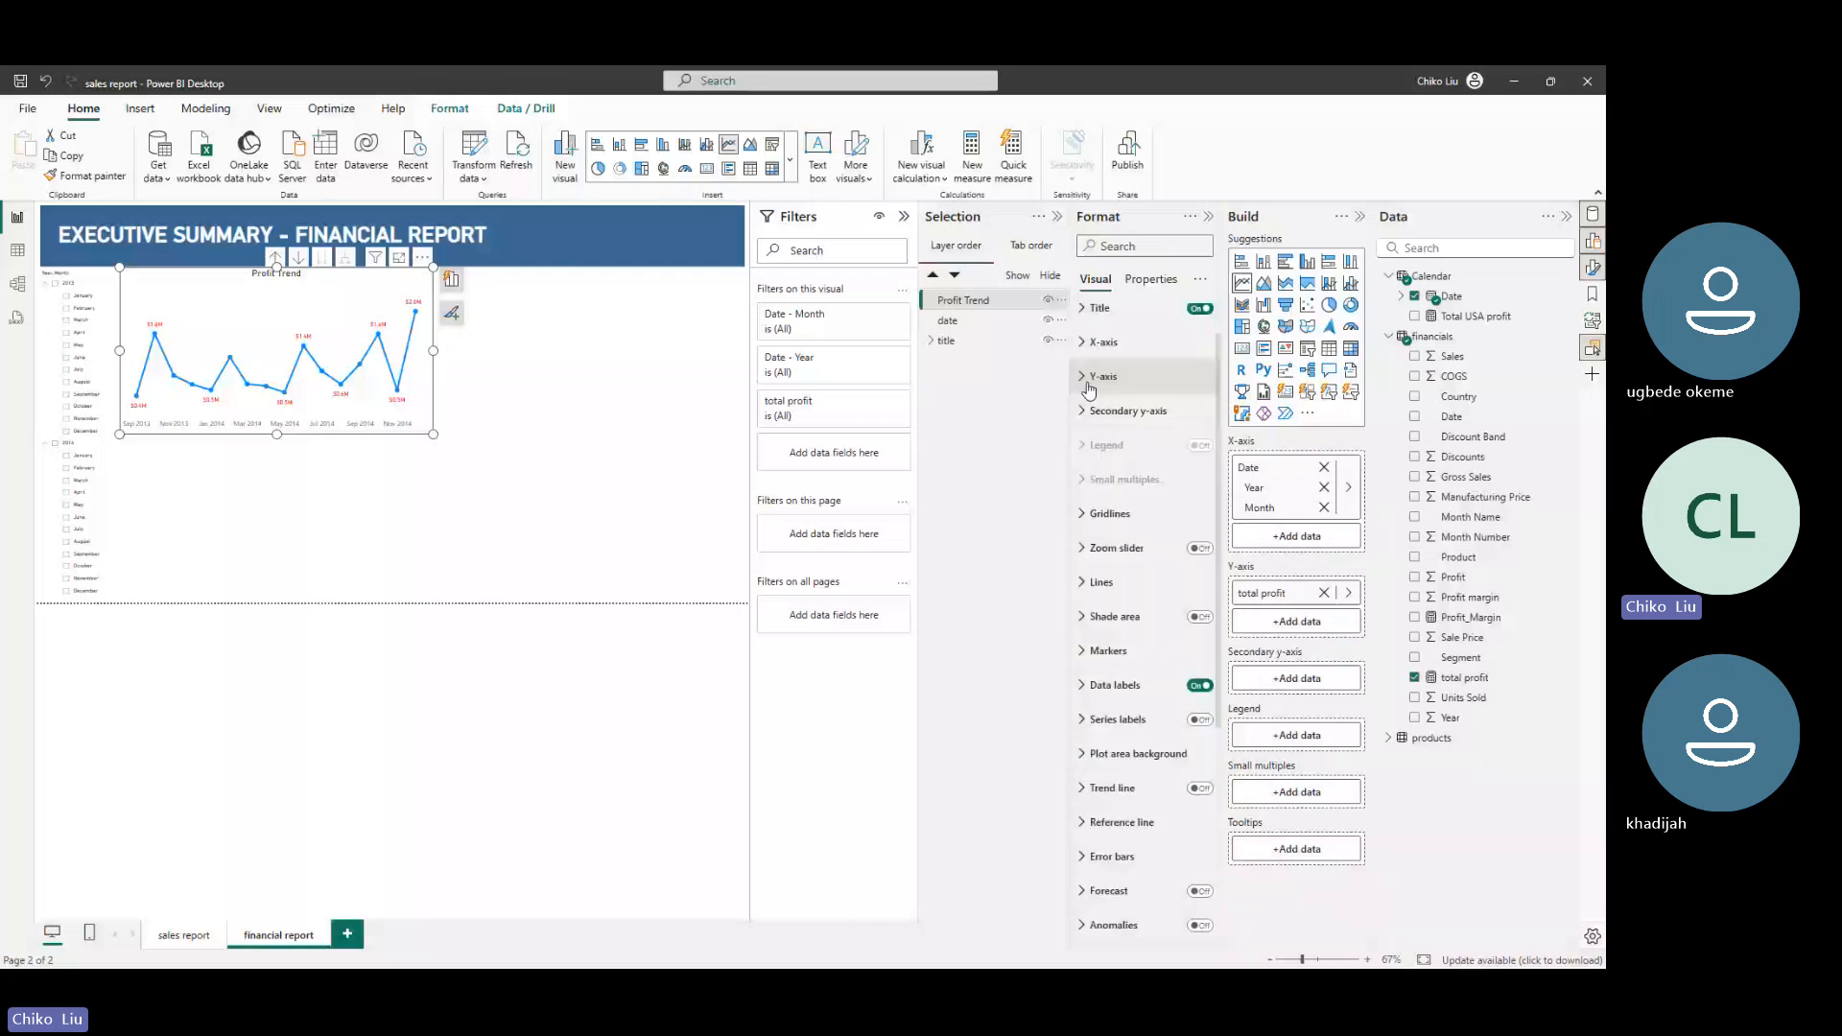
Change the Profit Trend line to Smooth interpolation with the Cardinal smooth type and a tension of 9%
click(1103, 581)
scroll(1105, 577, down, 1)
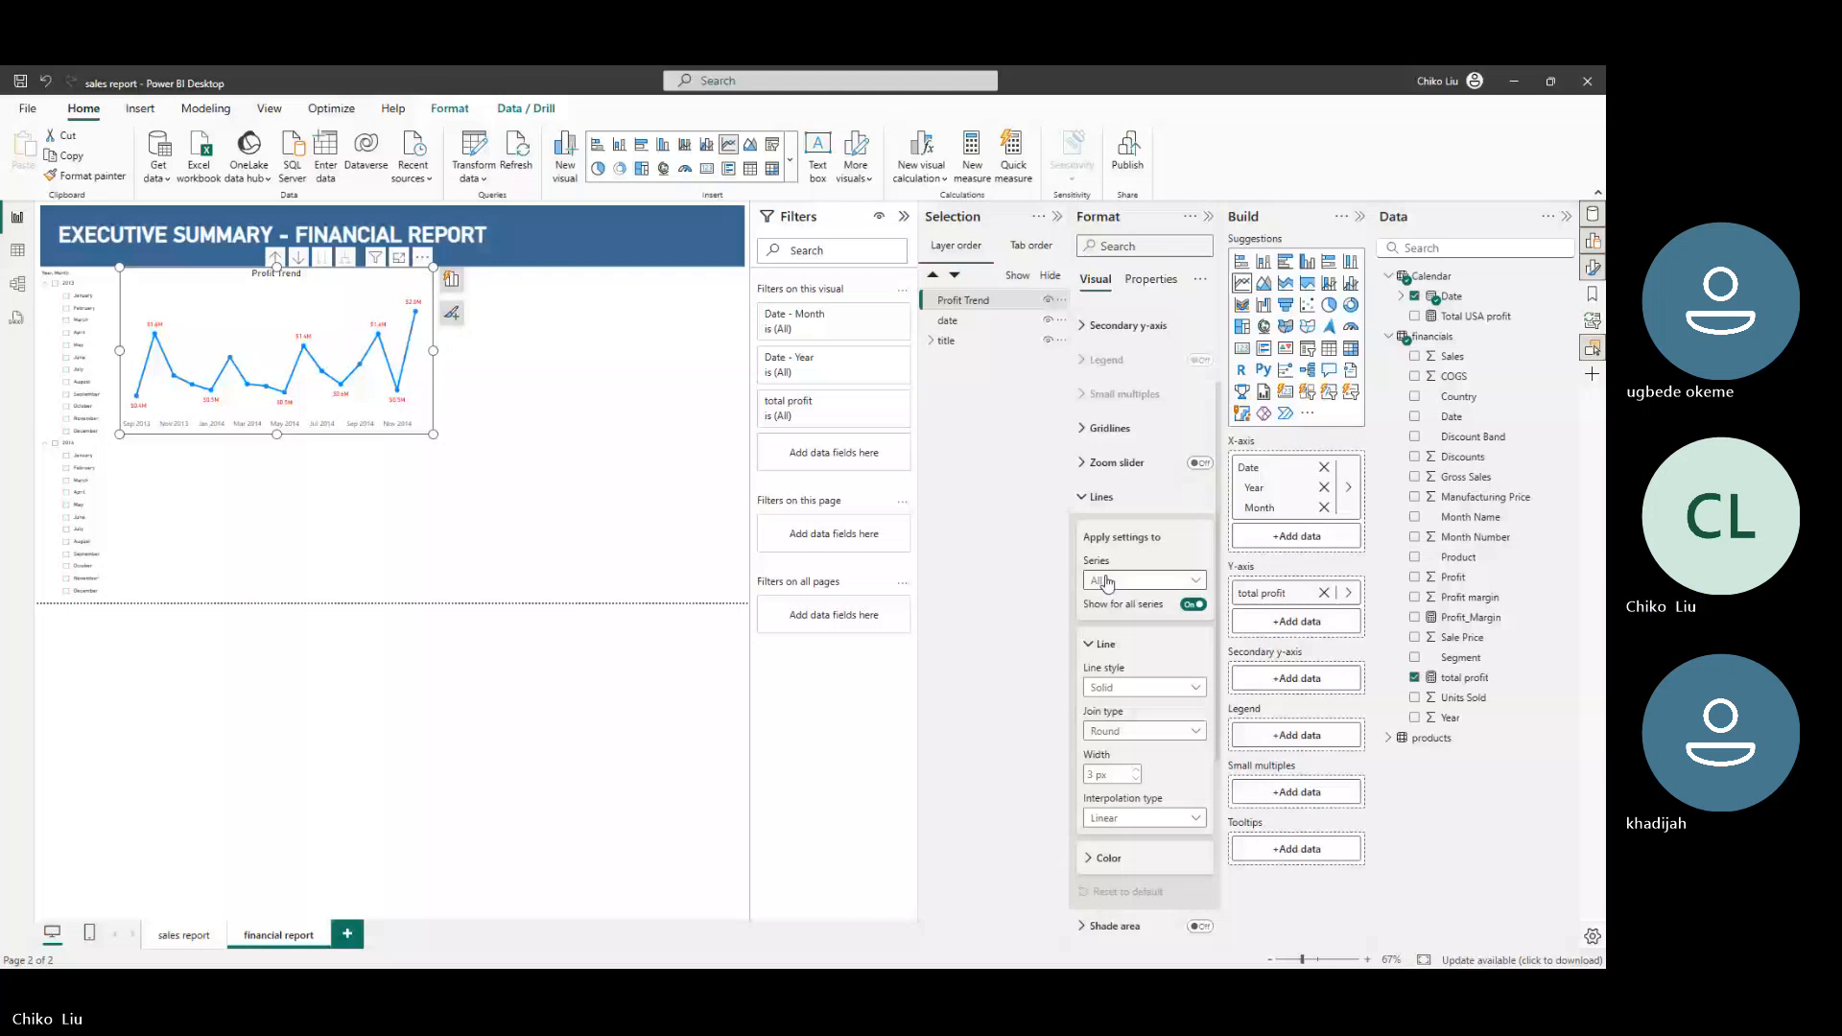
scroll(1105, 581, down, 3)
click(1166, 519)
click(1159, 553)
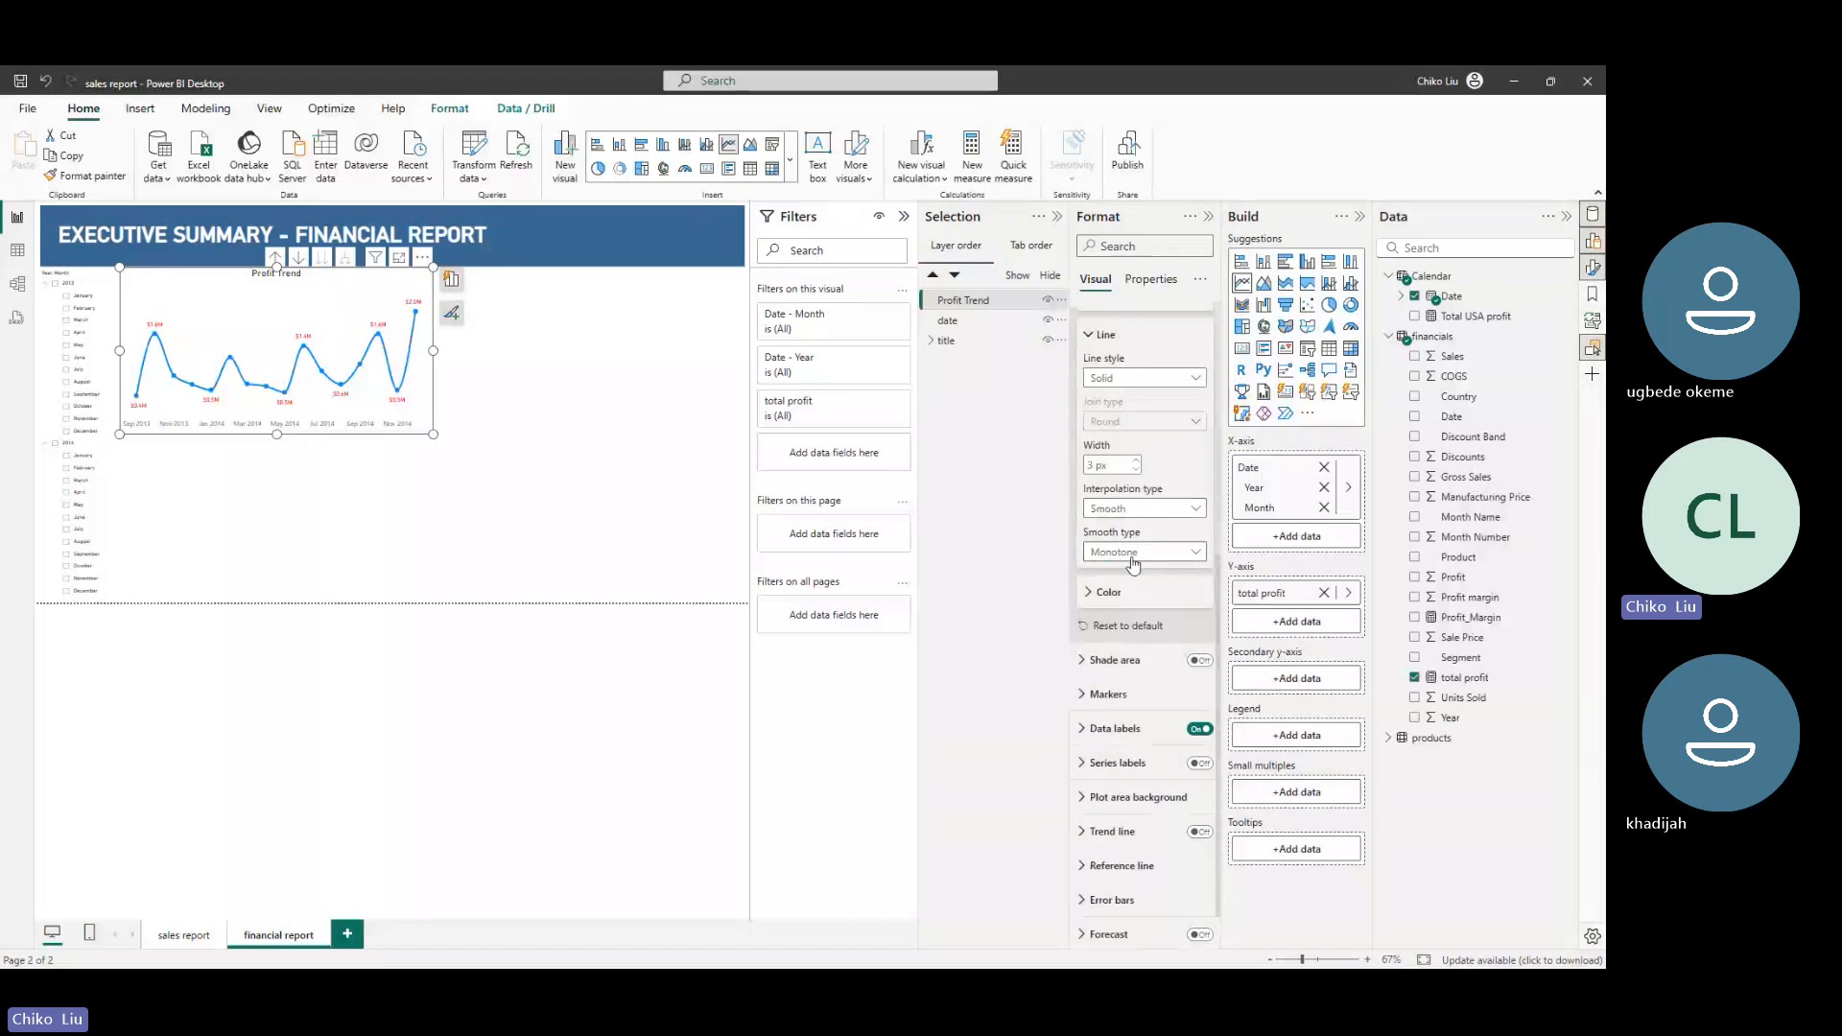
click(1133, 609)
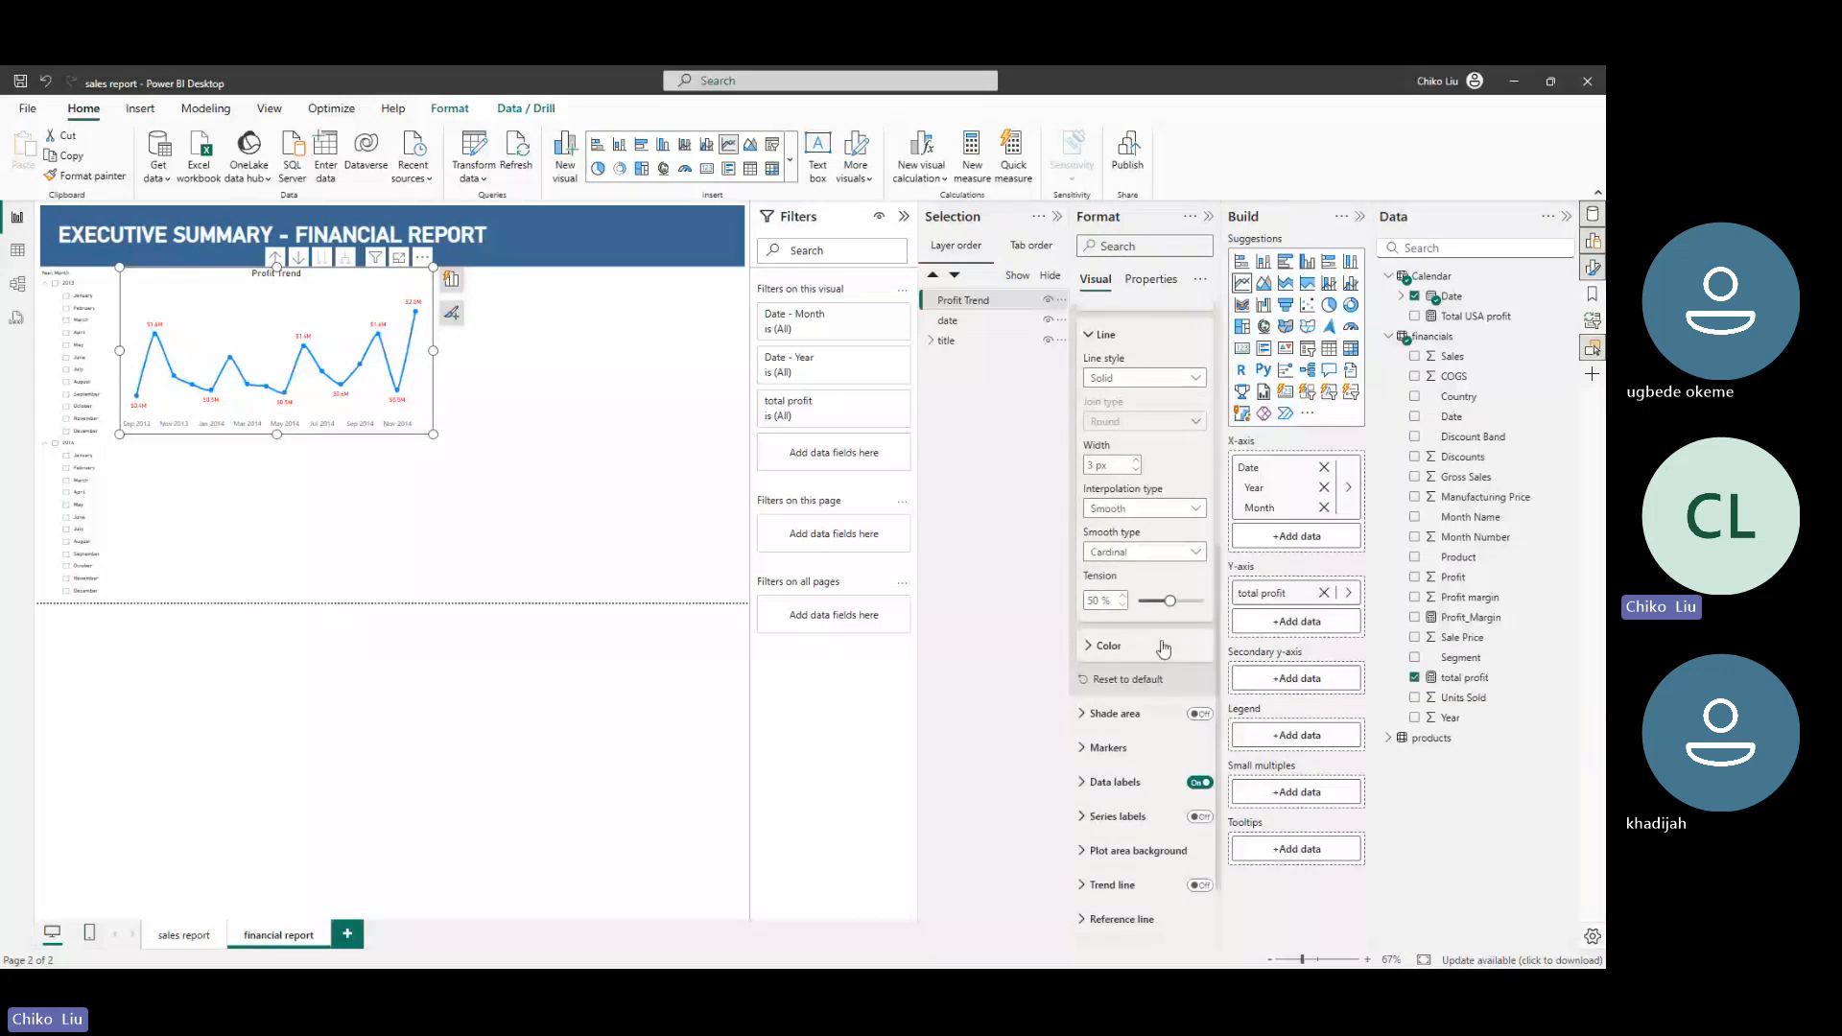
drag(1169, 601, 1144, 602)
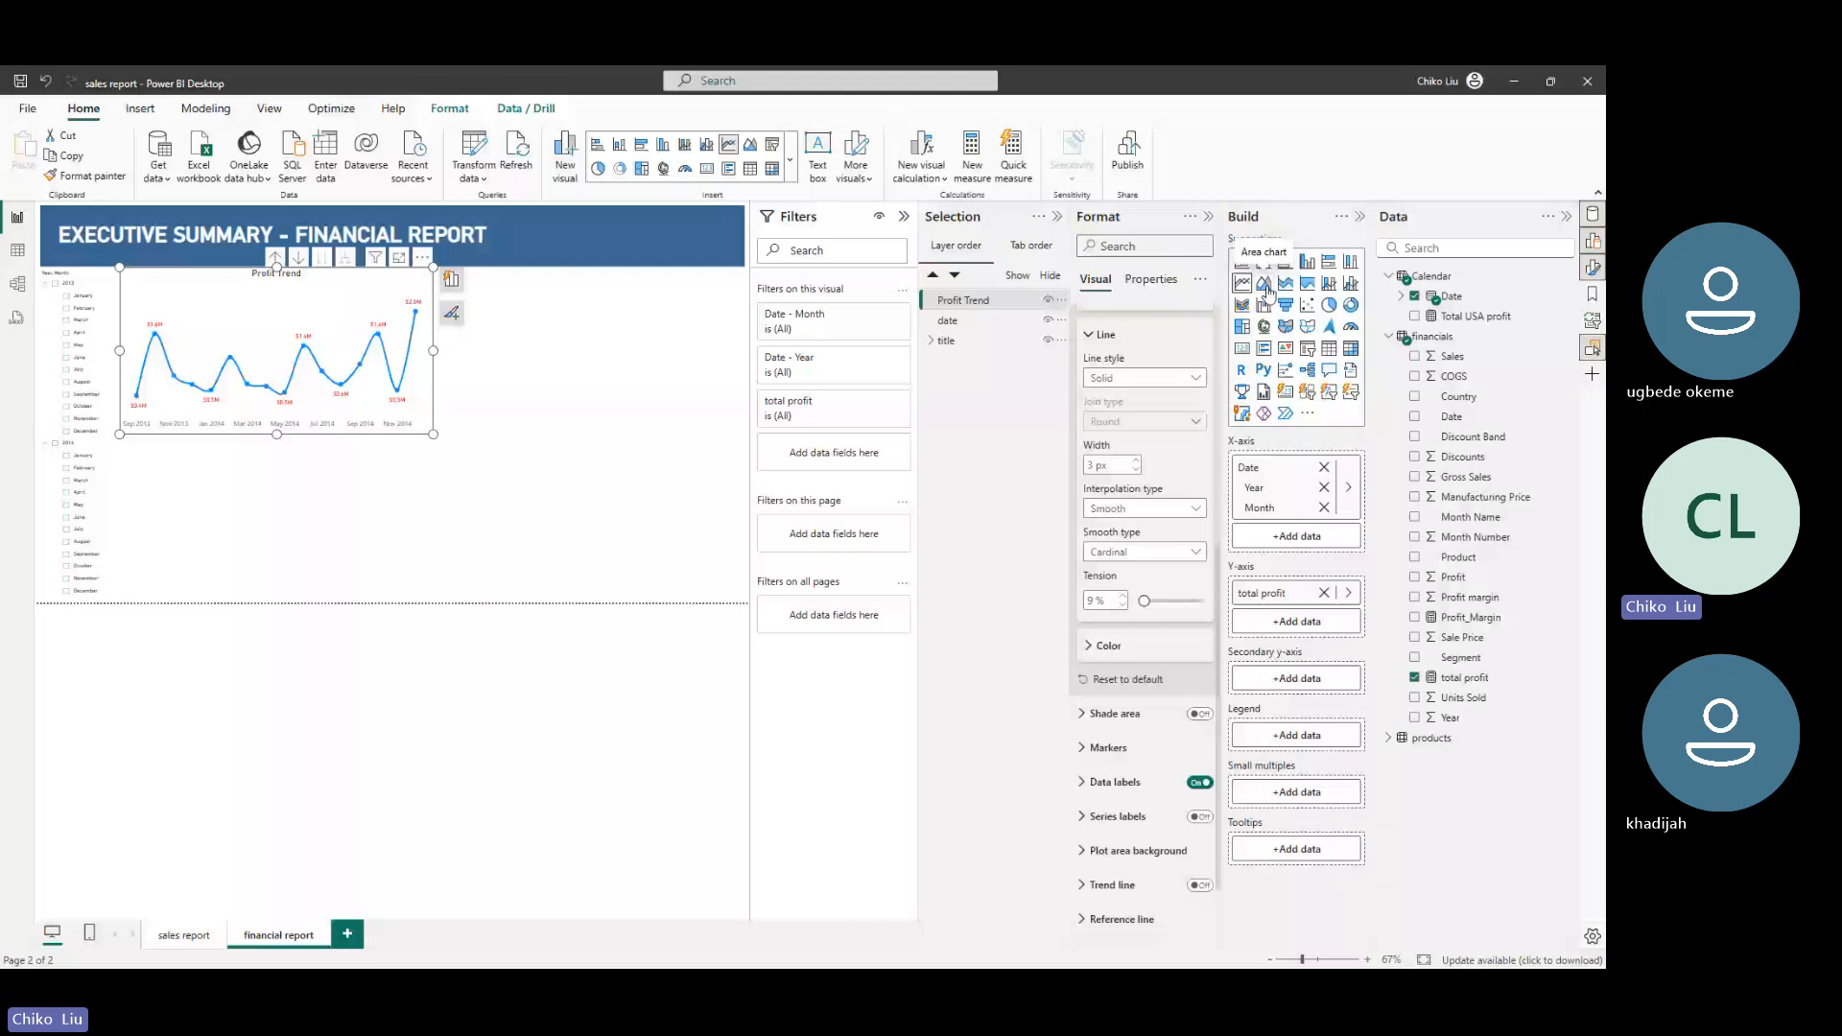
Convert the Profit Trend line chart to an area chart and check the tooltips of its data points
click(1265, 284)
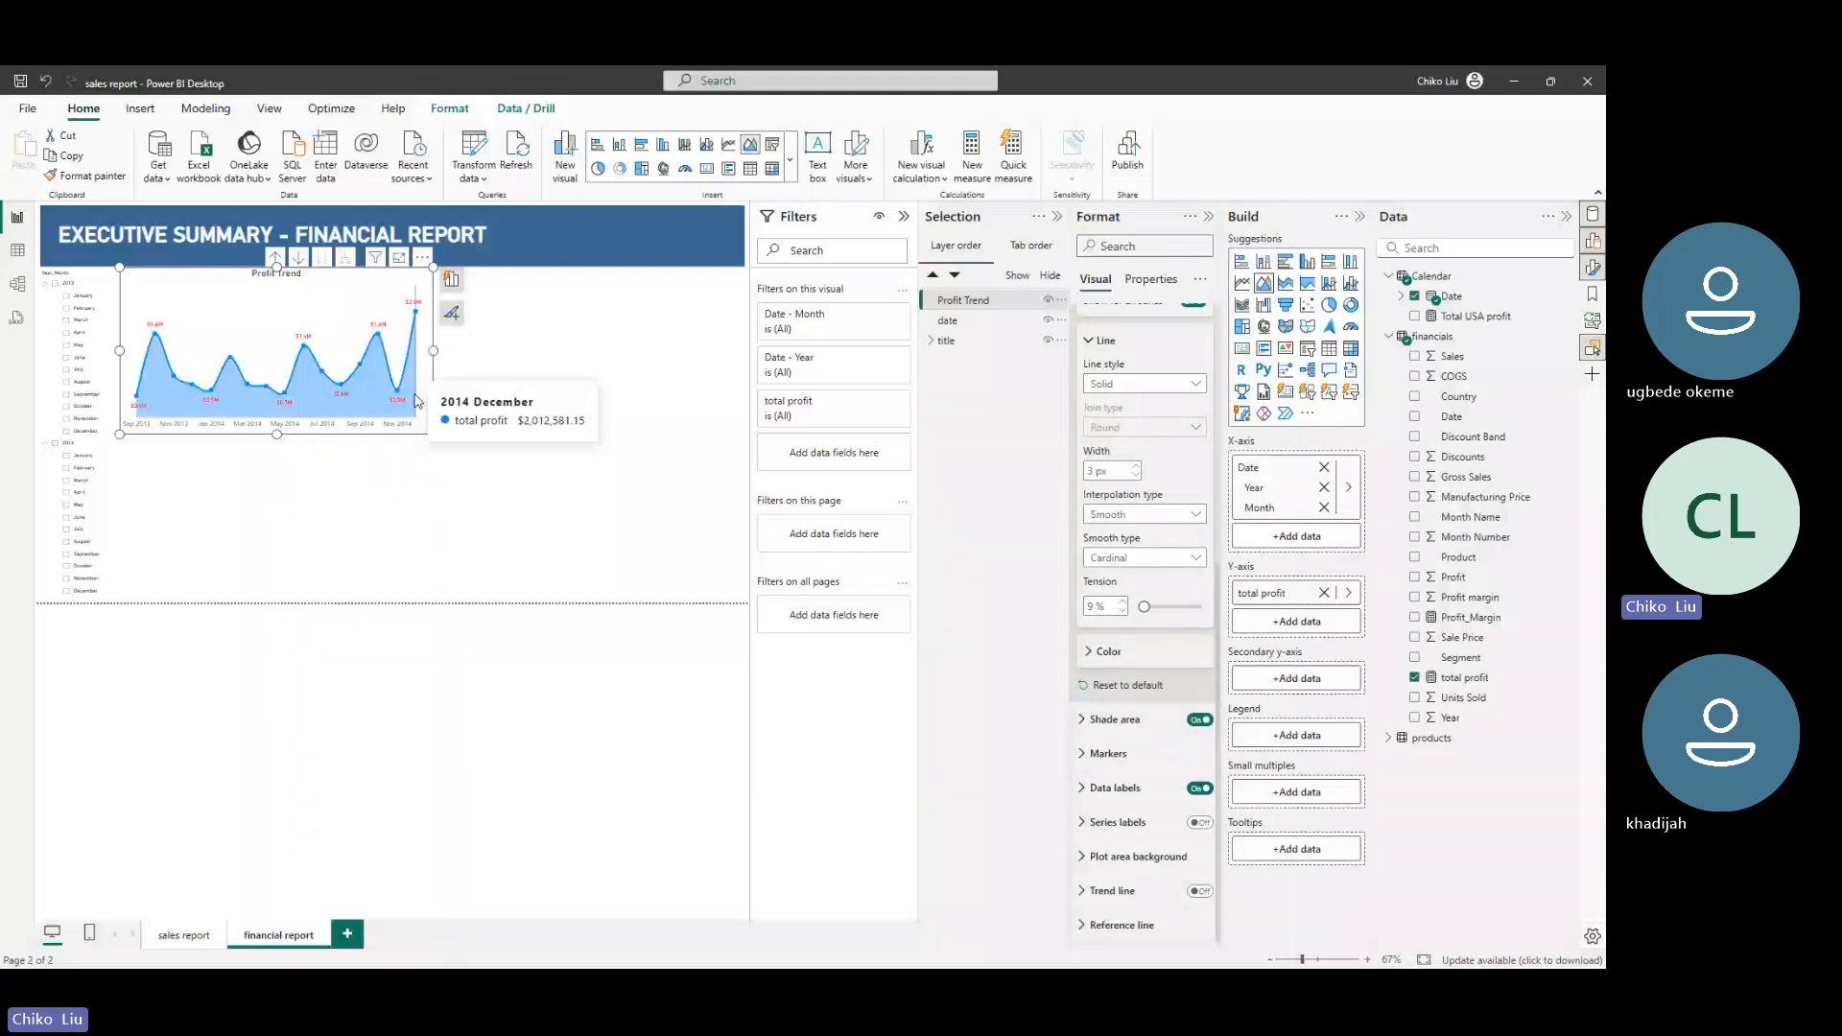
mouse_move(346, 394)
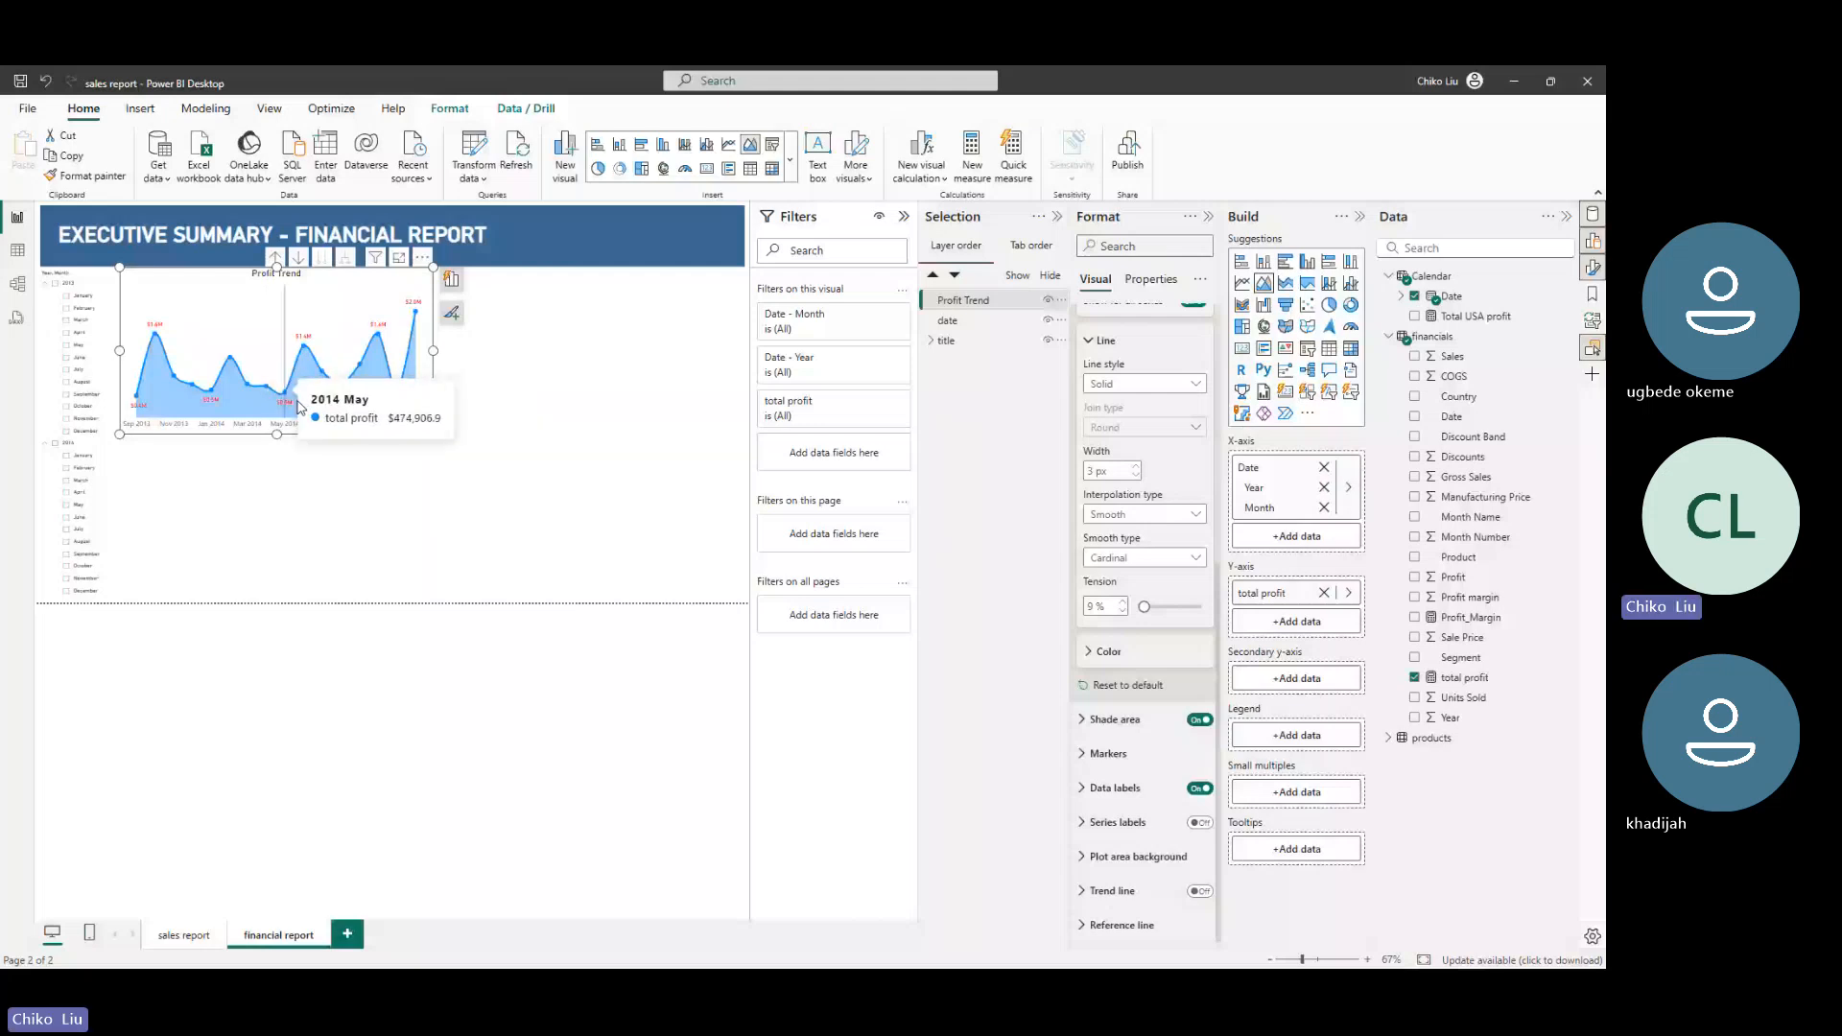
mouse_move(238, 365)
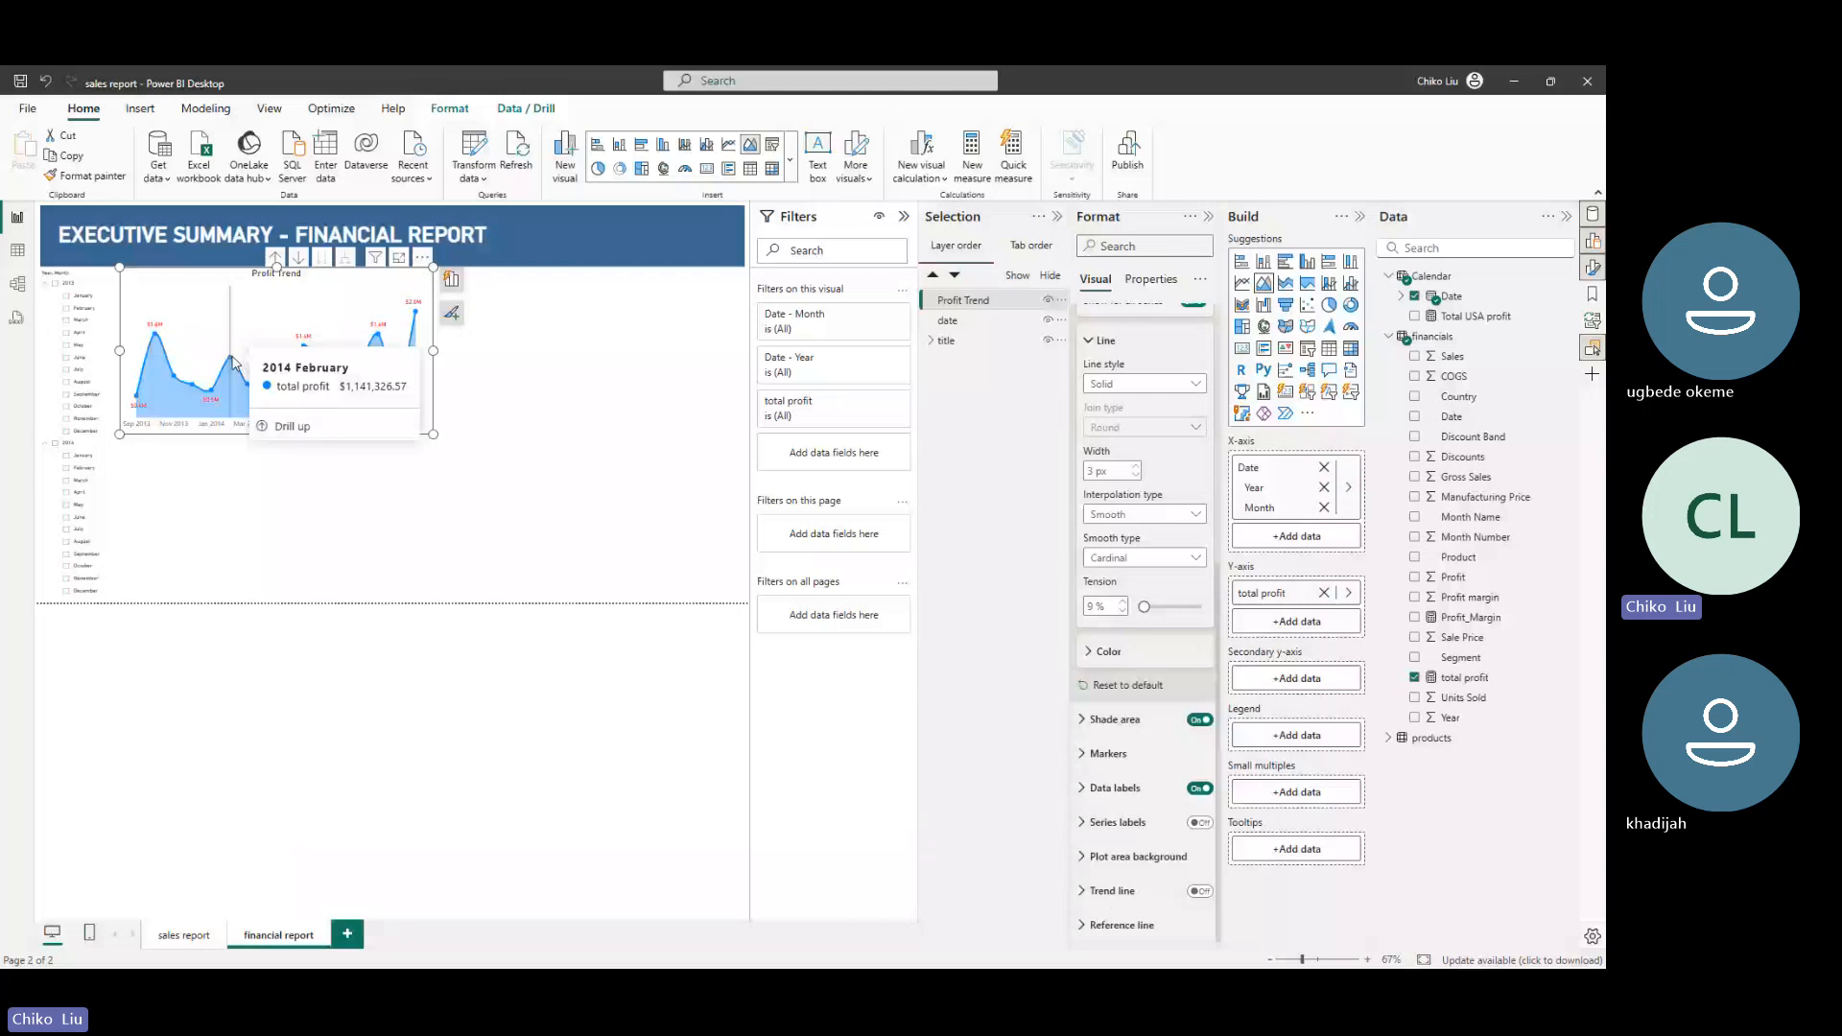
Give the Profit Trend chart's tooltips a light grey background with 28% transparency
click(1143, 293)
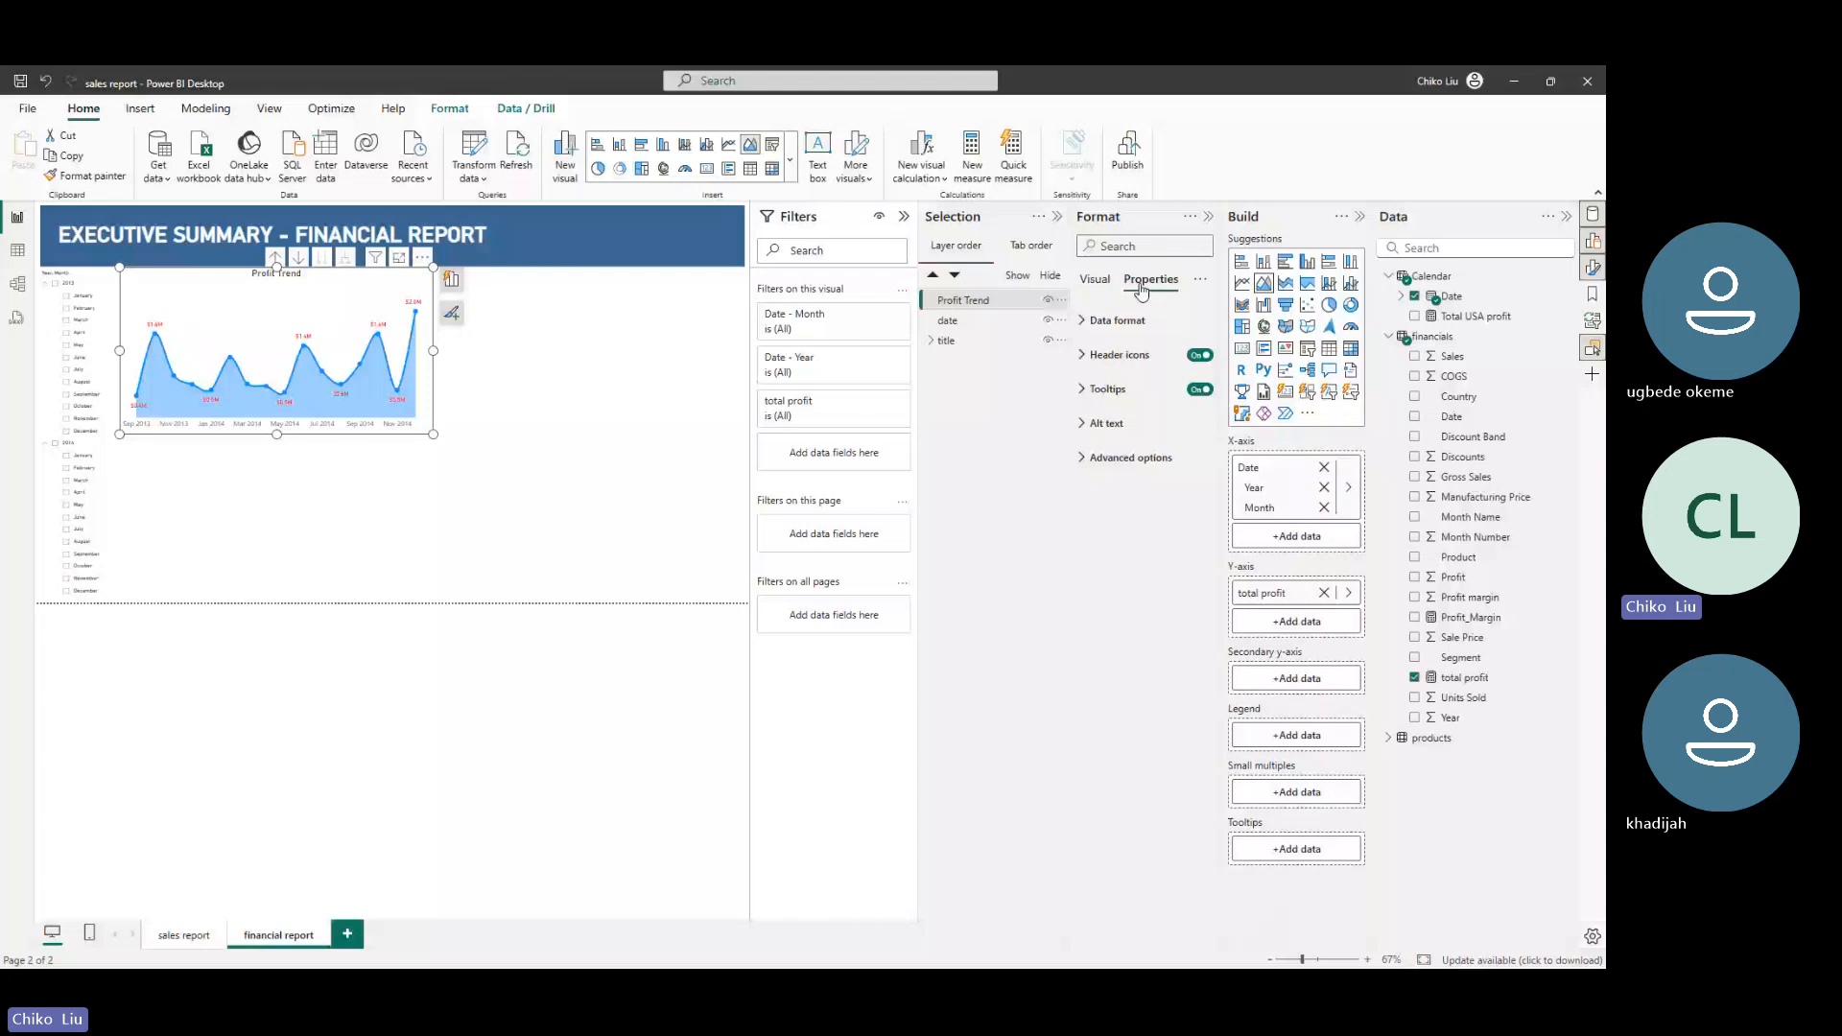
click(1102, 393)
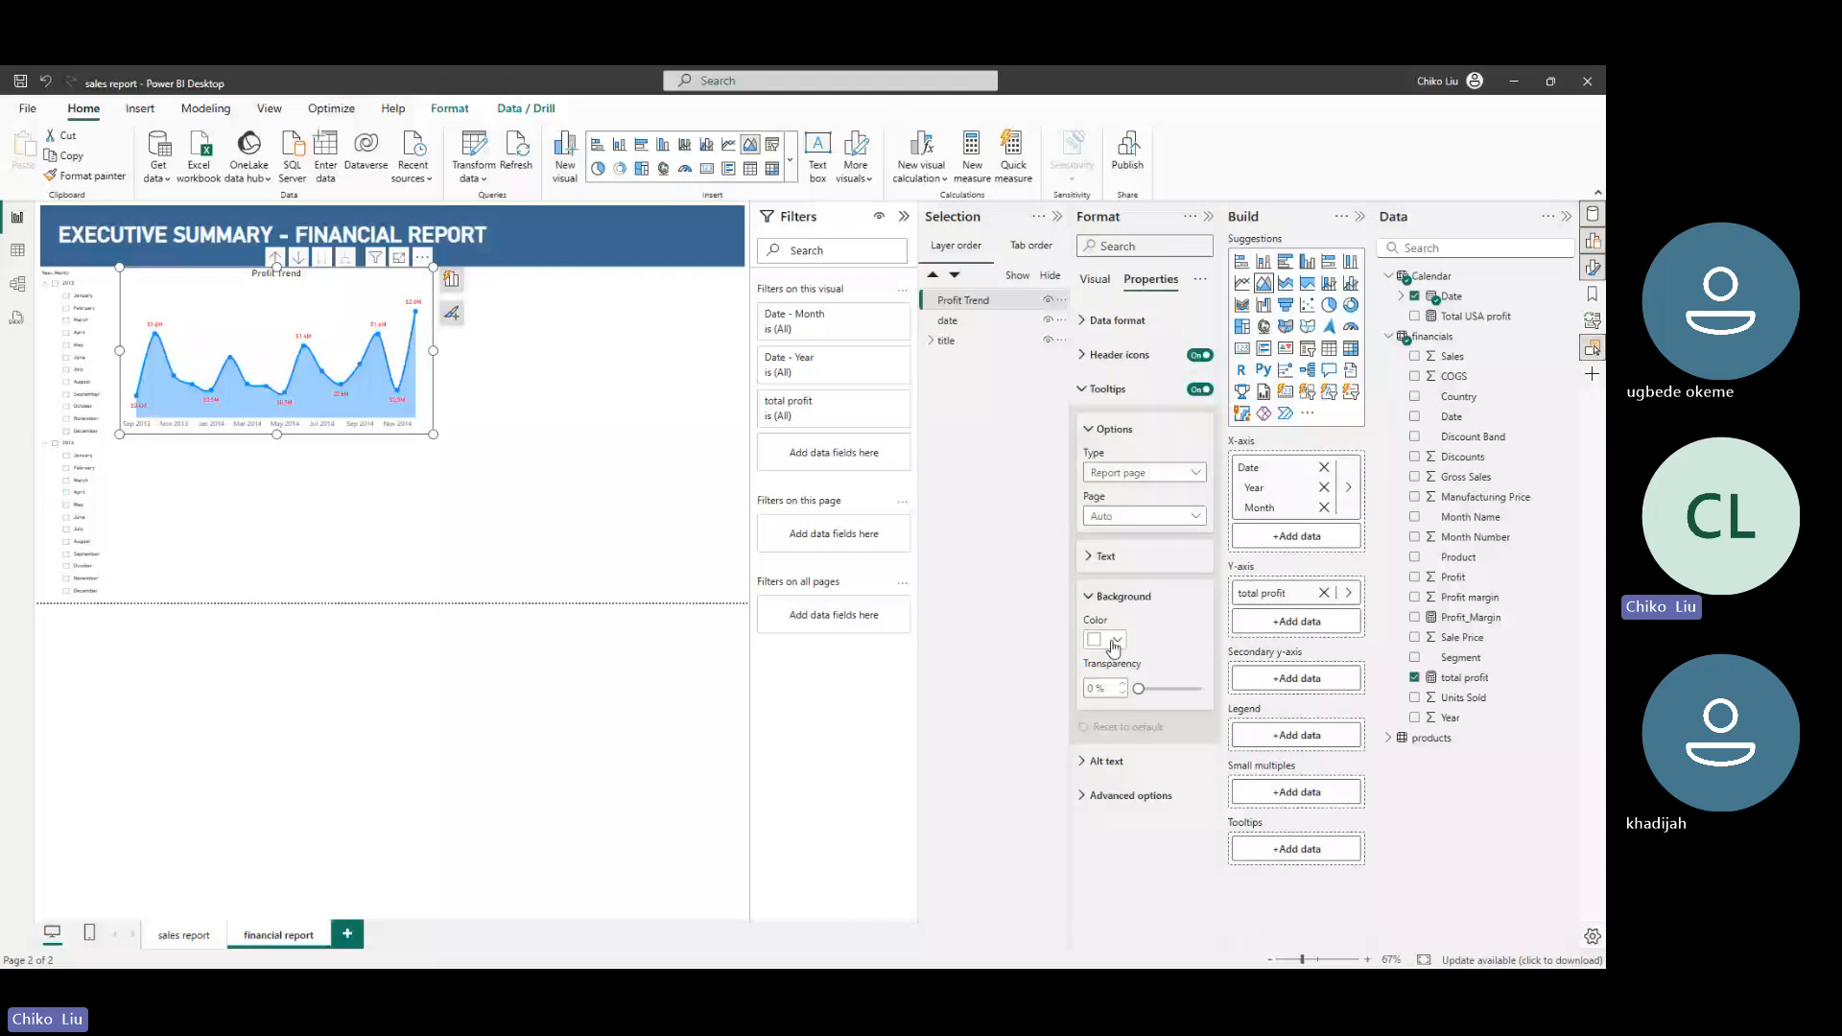
click(1115, 641)
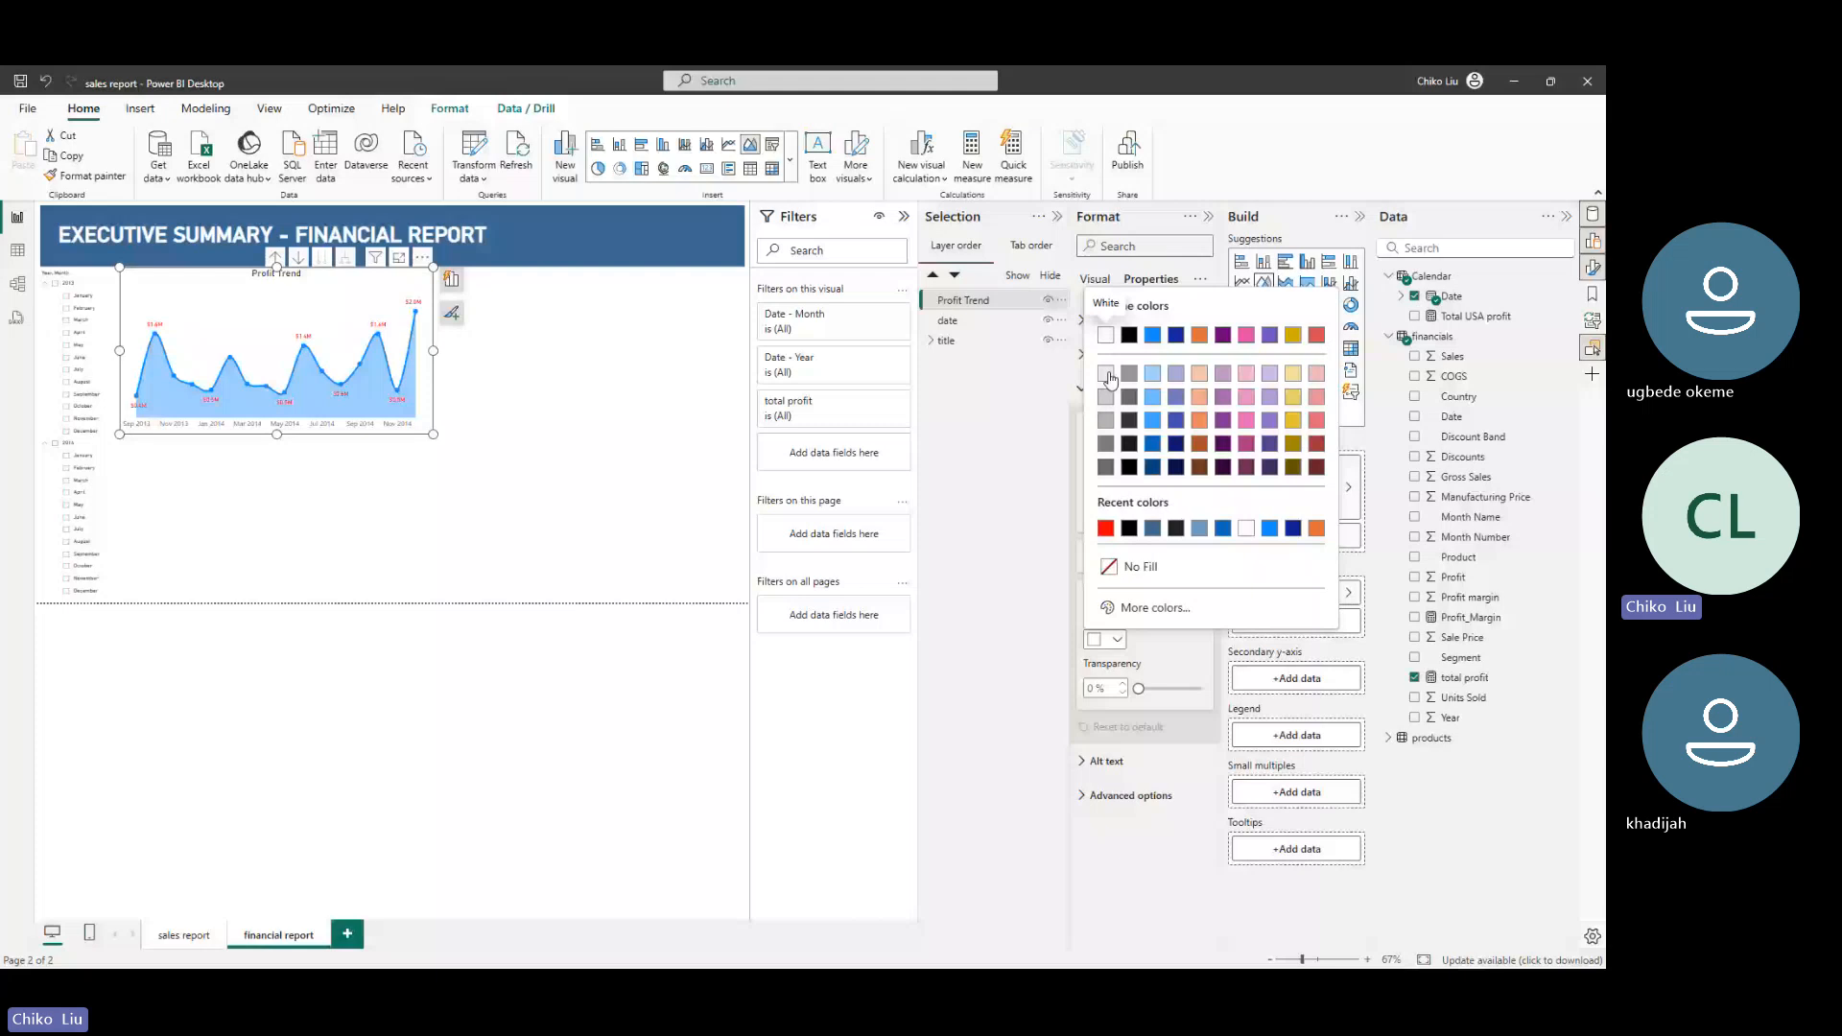
click(1107, 374)
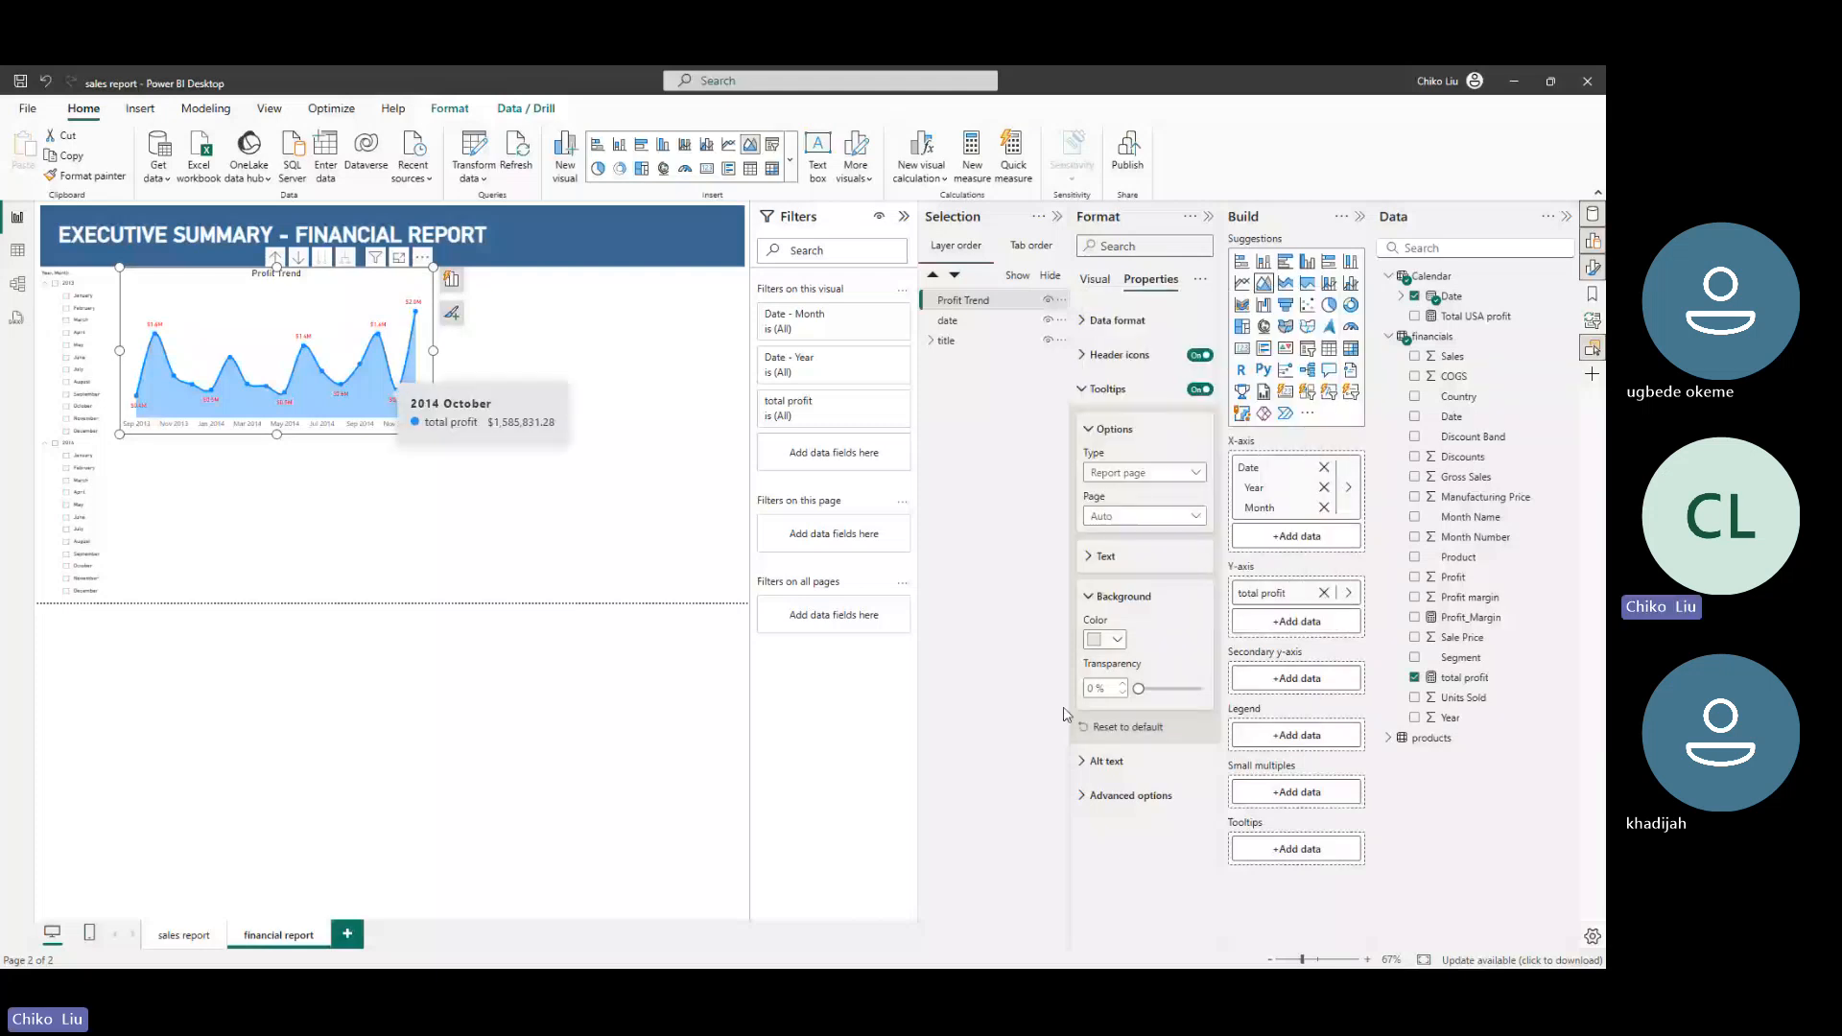
drag(1138, 689, 1156, 689)
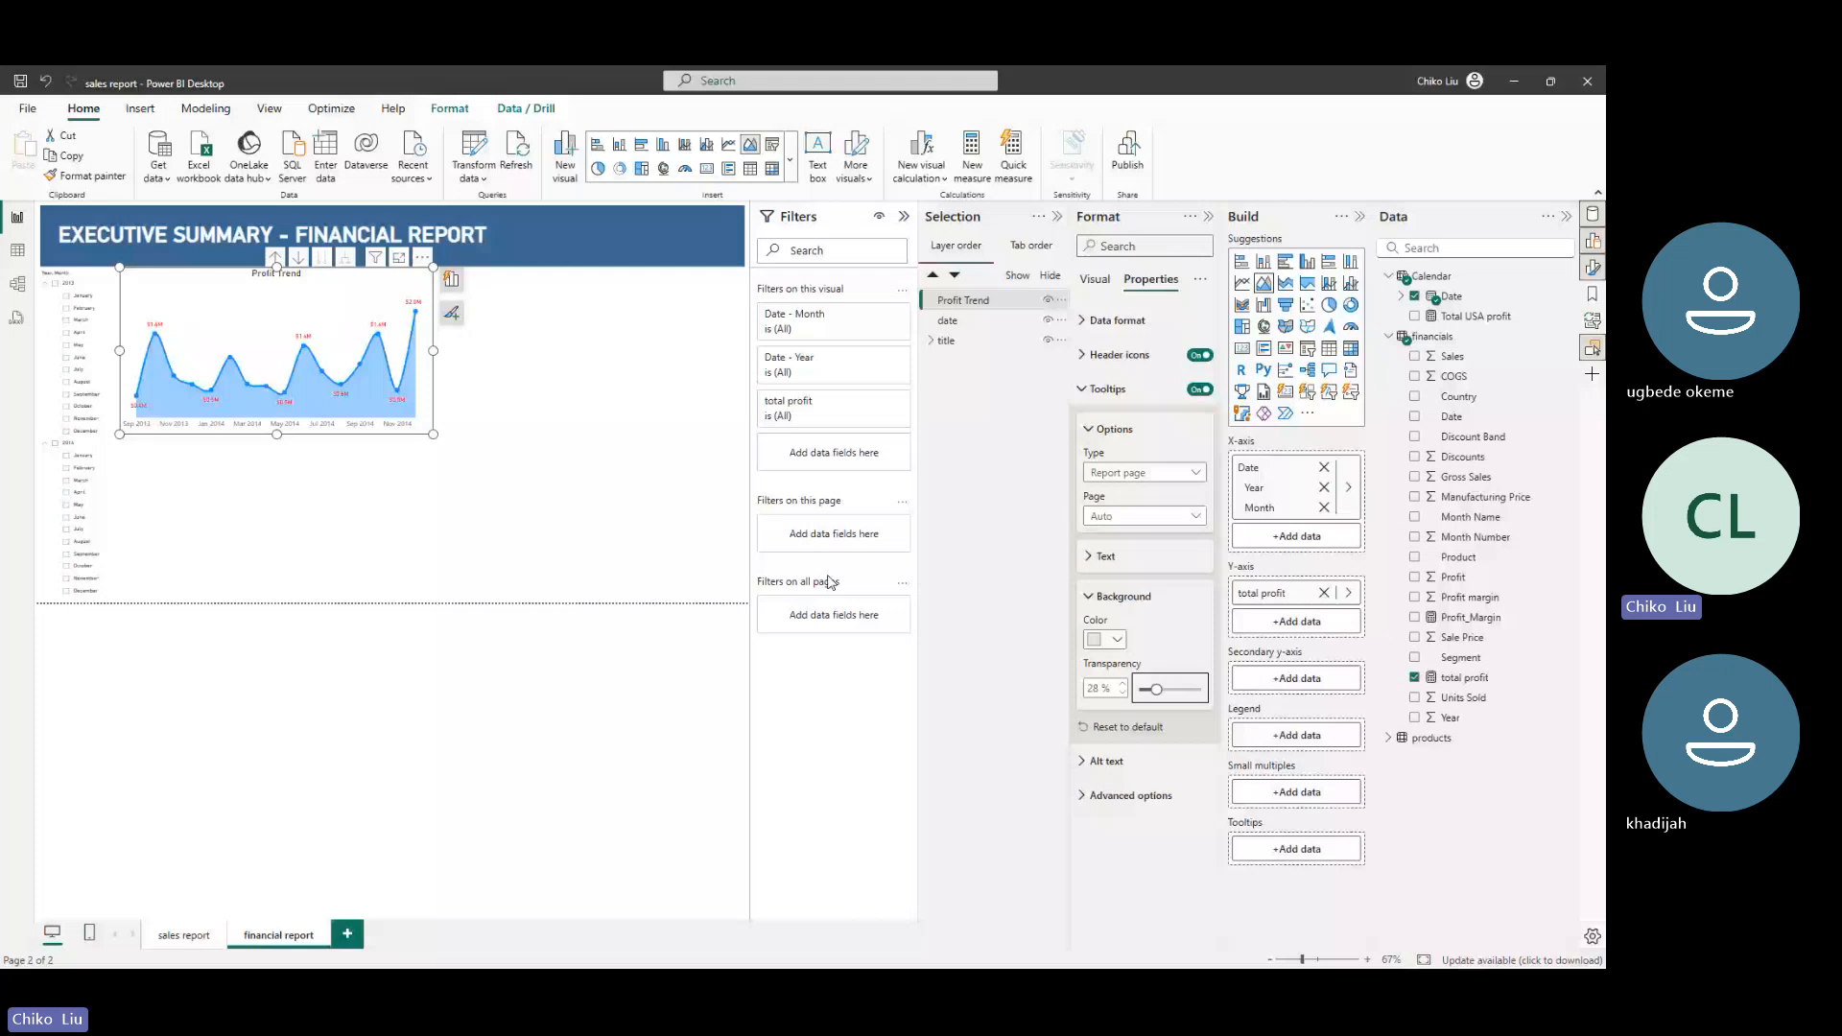
mouse_move(376, 338)
click(1088, 599)
Set the value color of the Profit Trend chart's tooltip text to the recently used red
click(1088, 557)
click(1151, 601)
click(1102, 668)
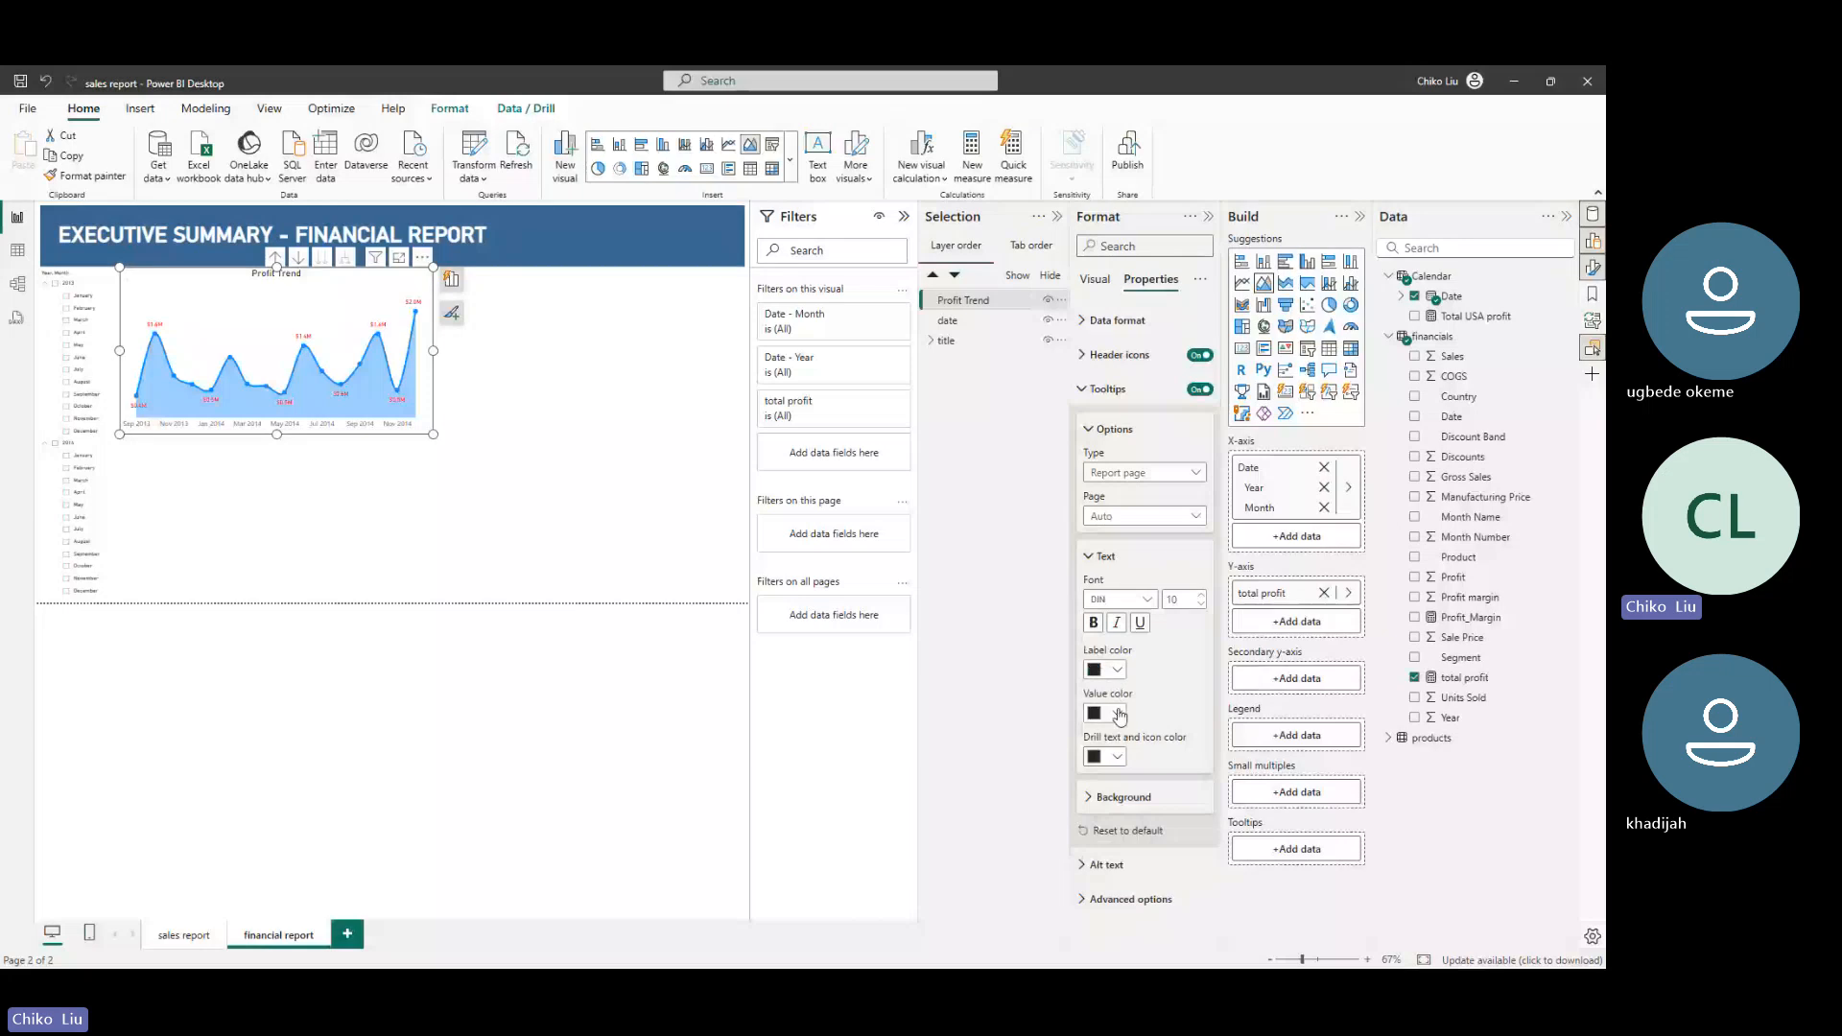
click(1118, 714)
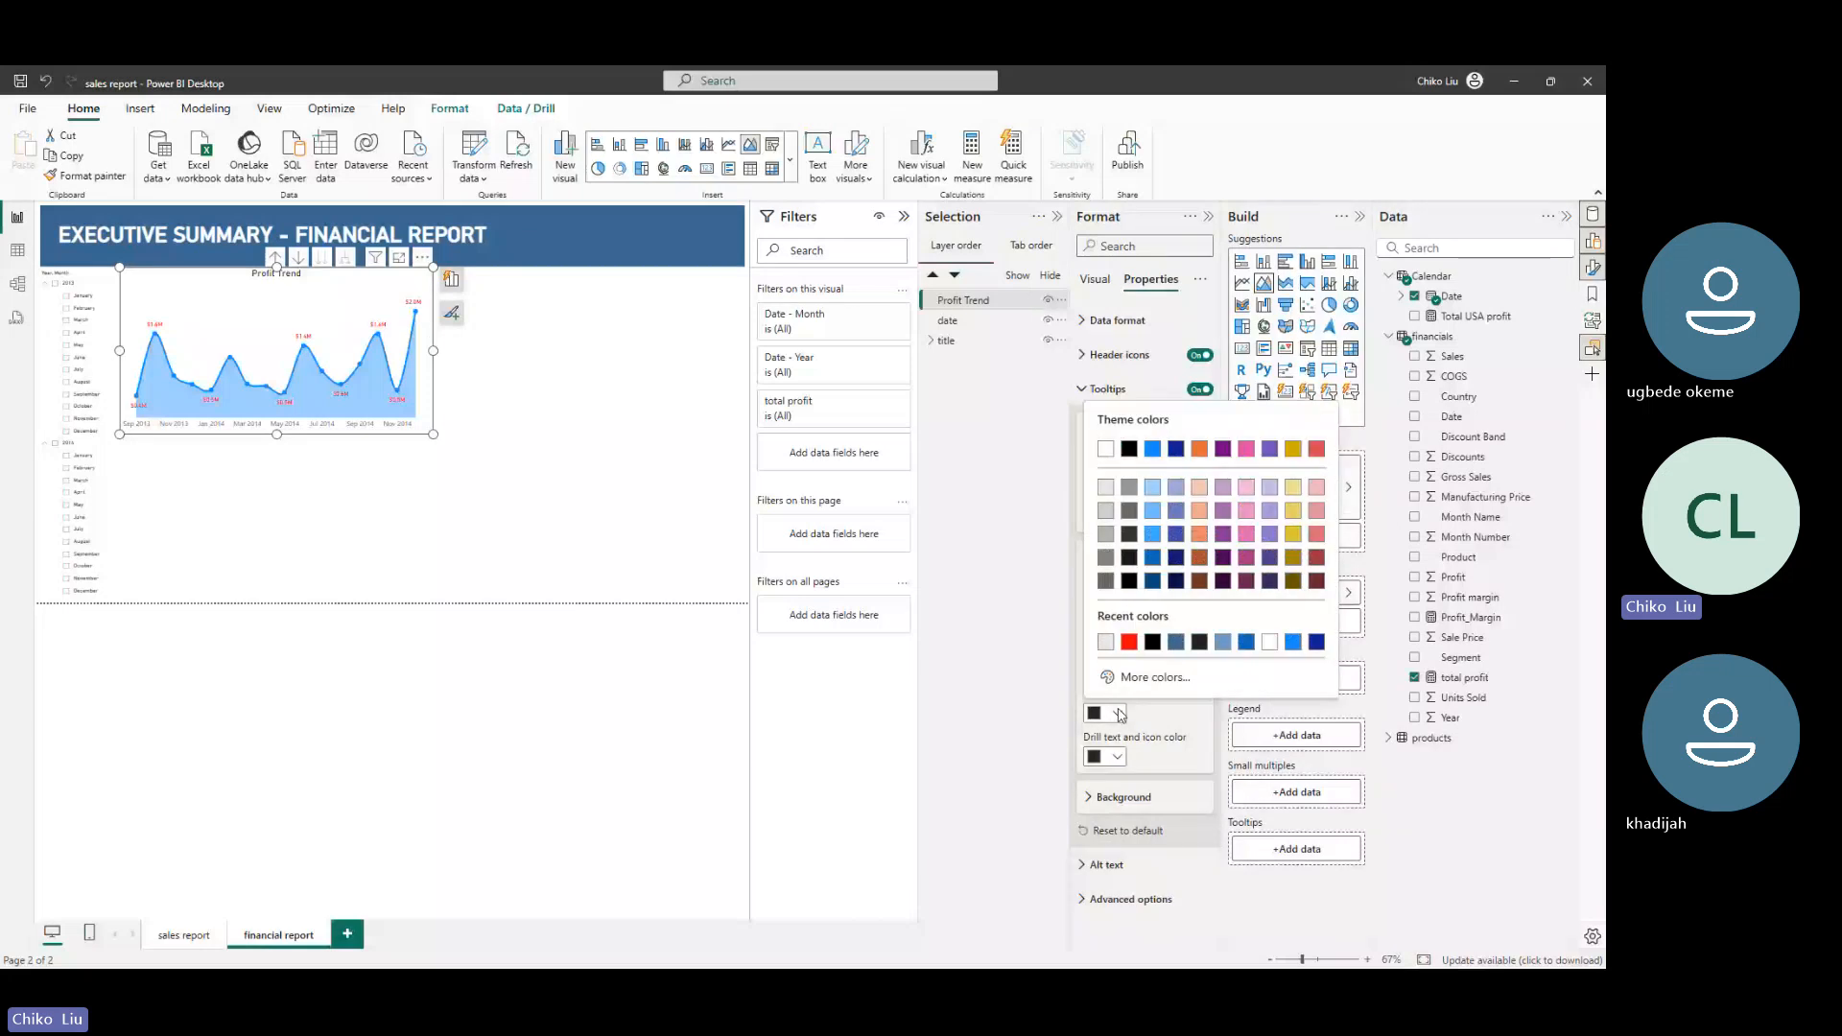
click(1129, 641)
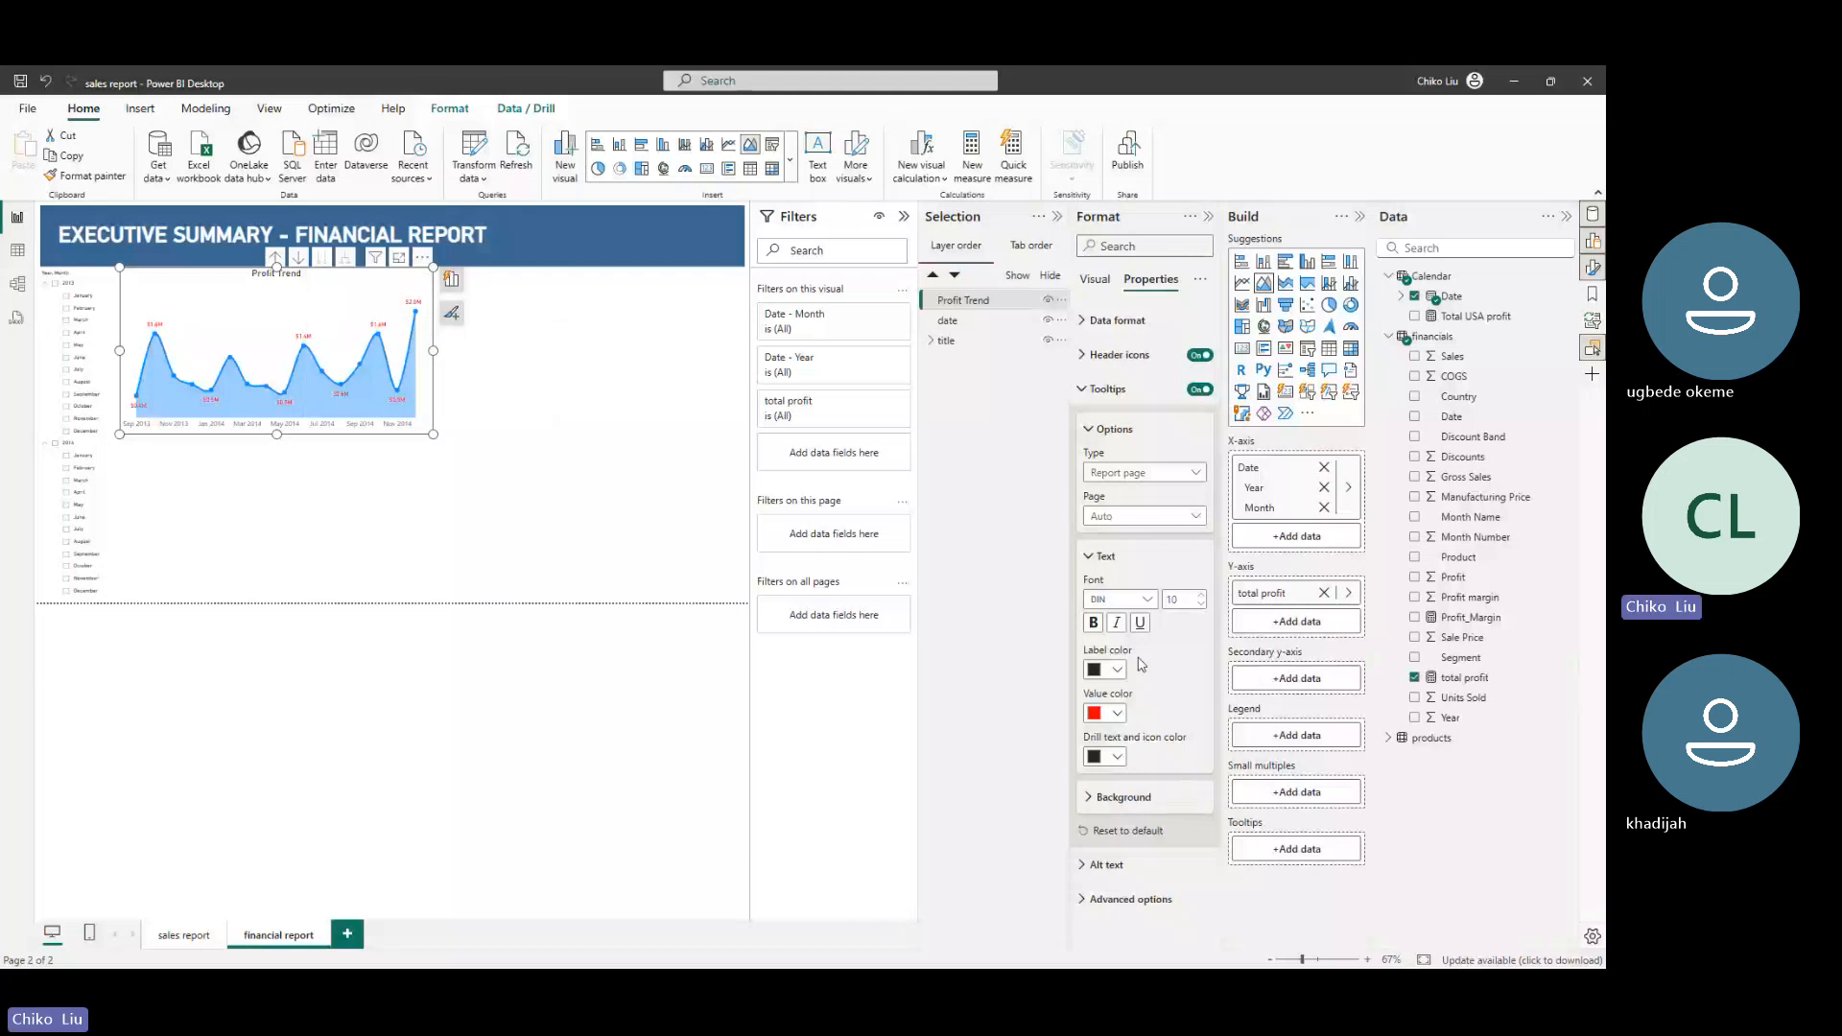
click(1088, 430)
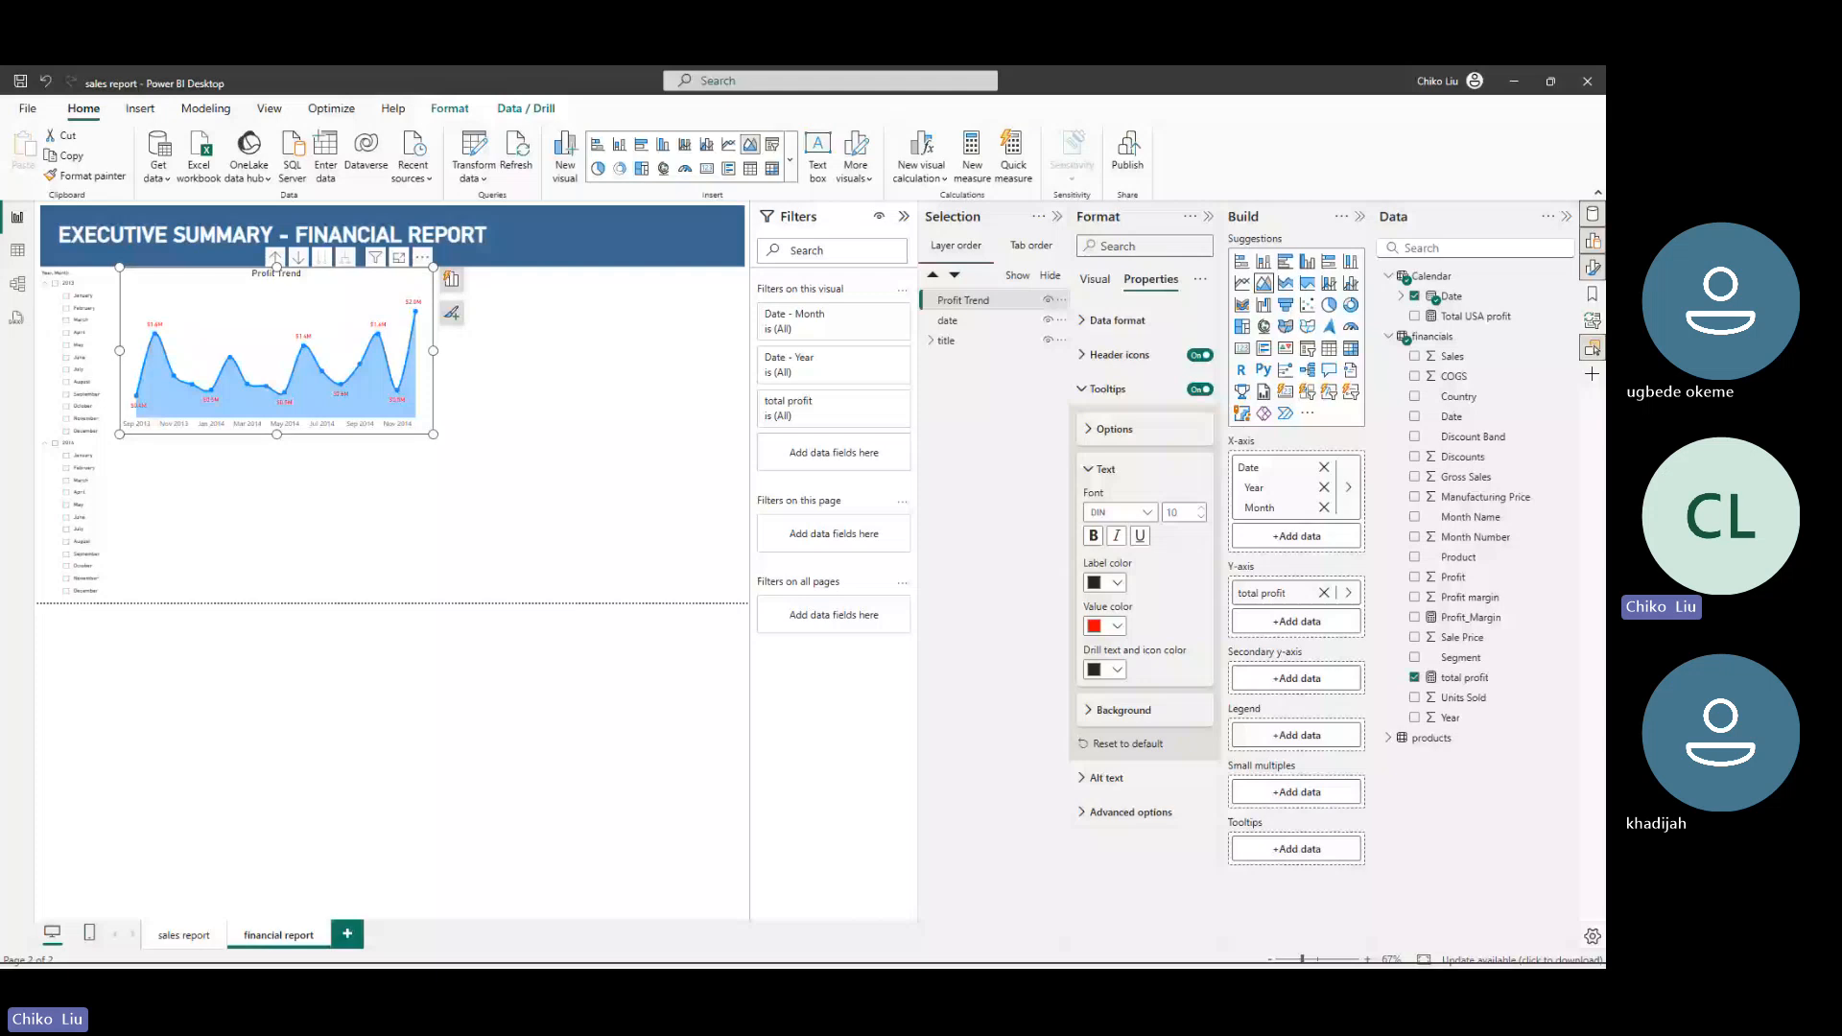
Consult the example finance report in the lab 3 PDF and add a map visual showing total profit by Country on the financial report page
click(747, 950)
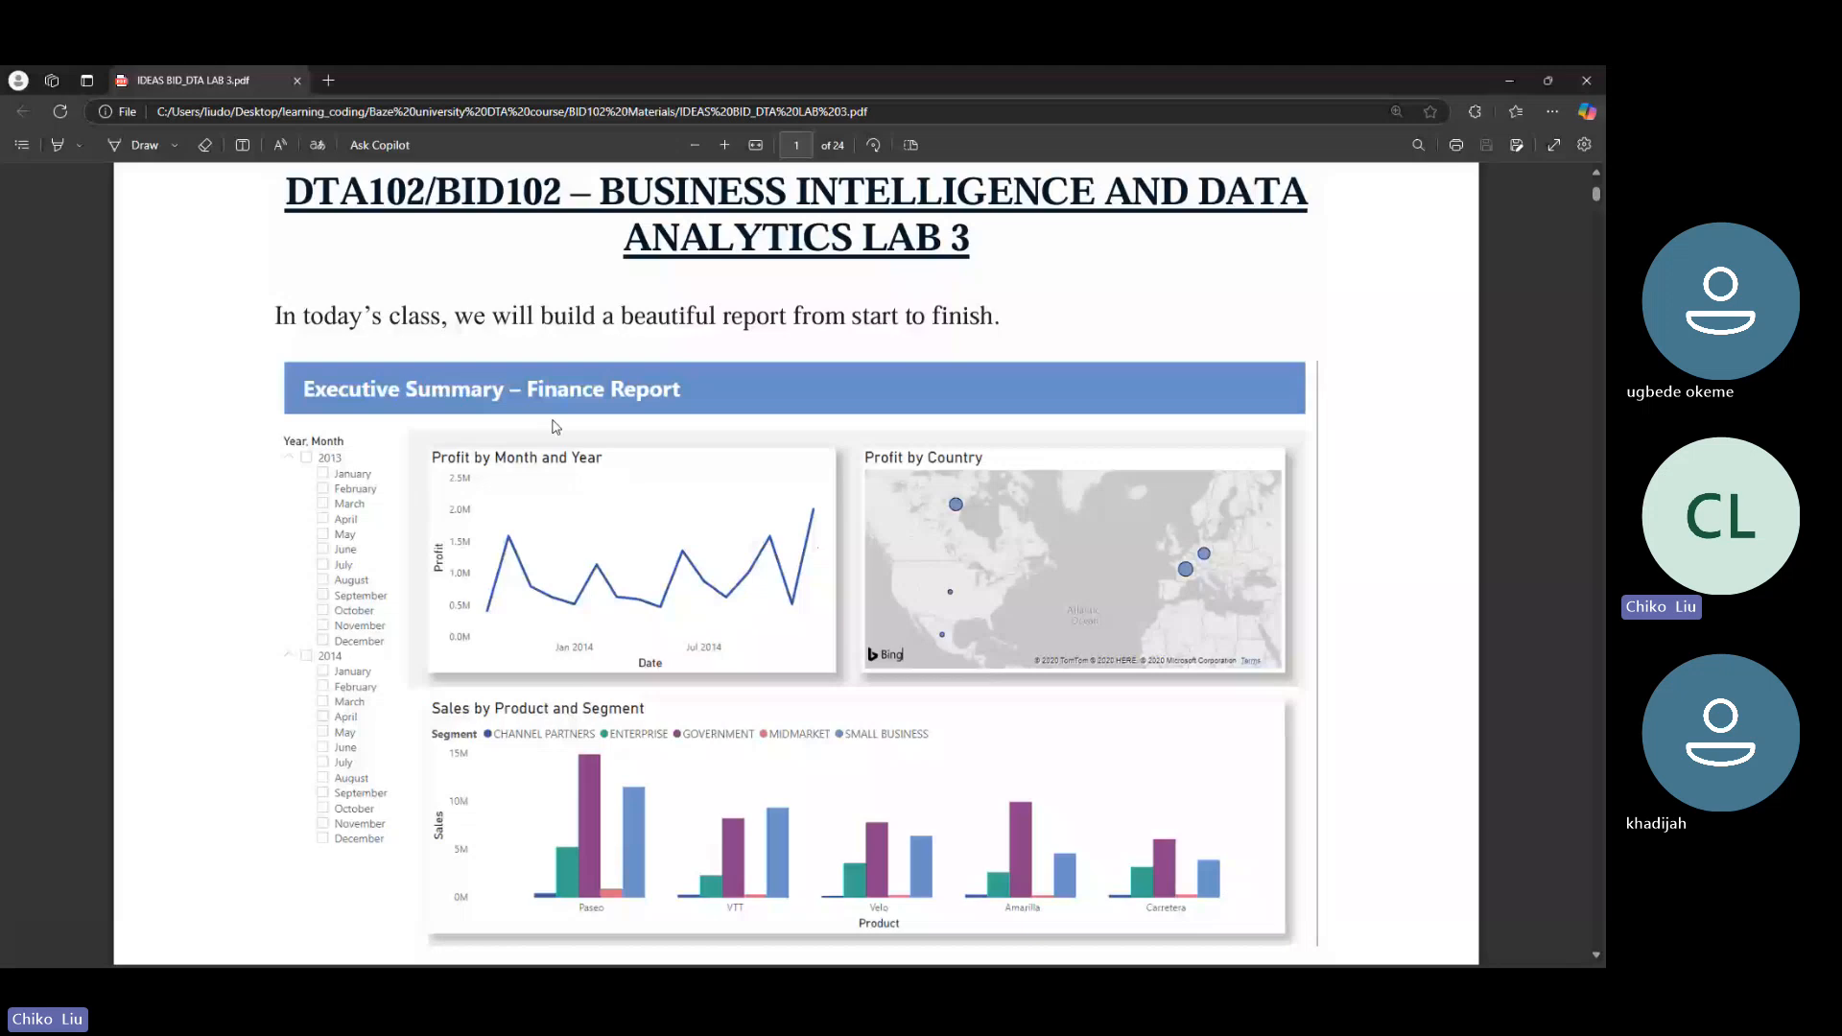
key(alt+Tab)
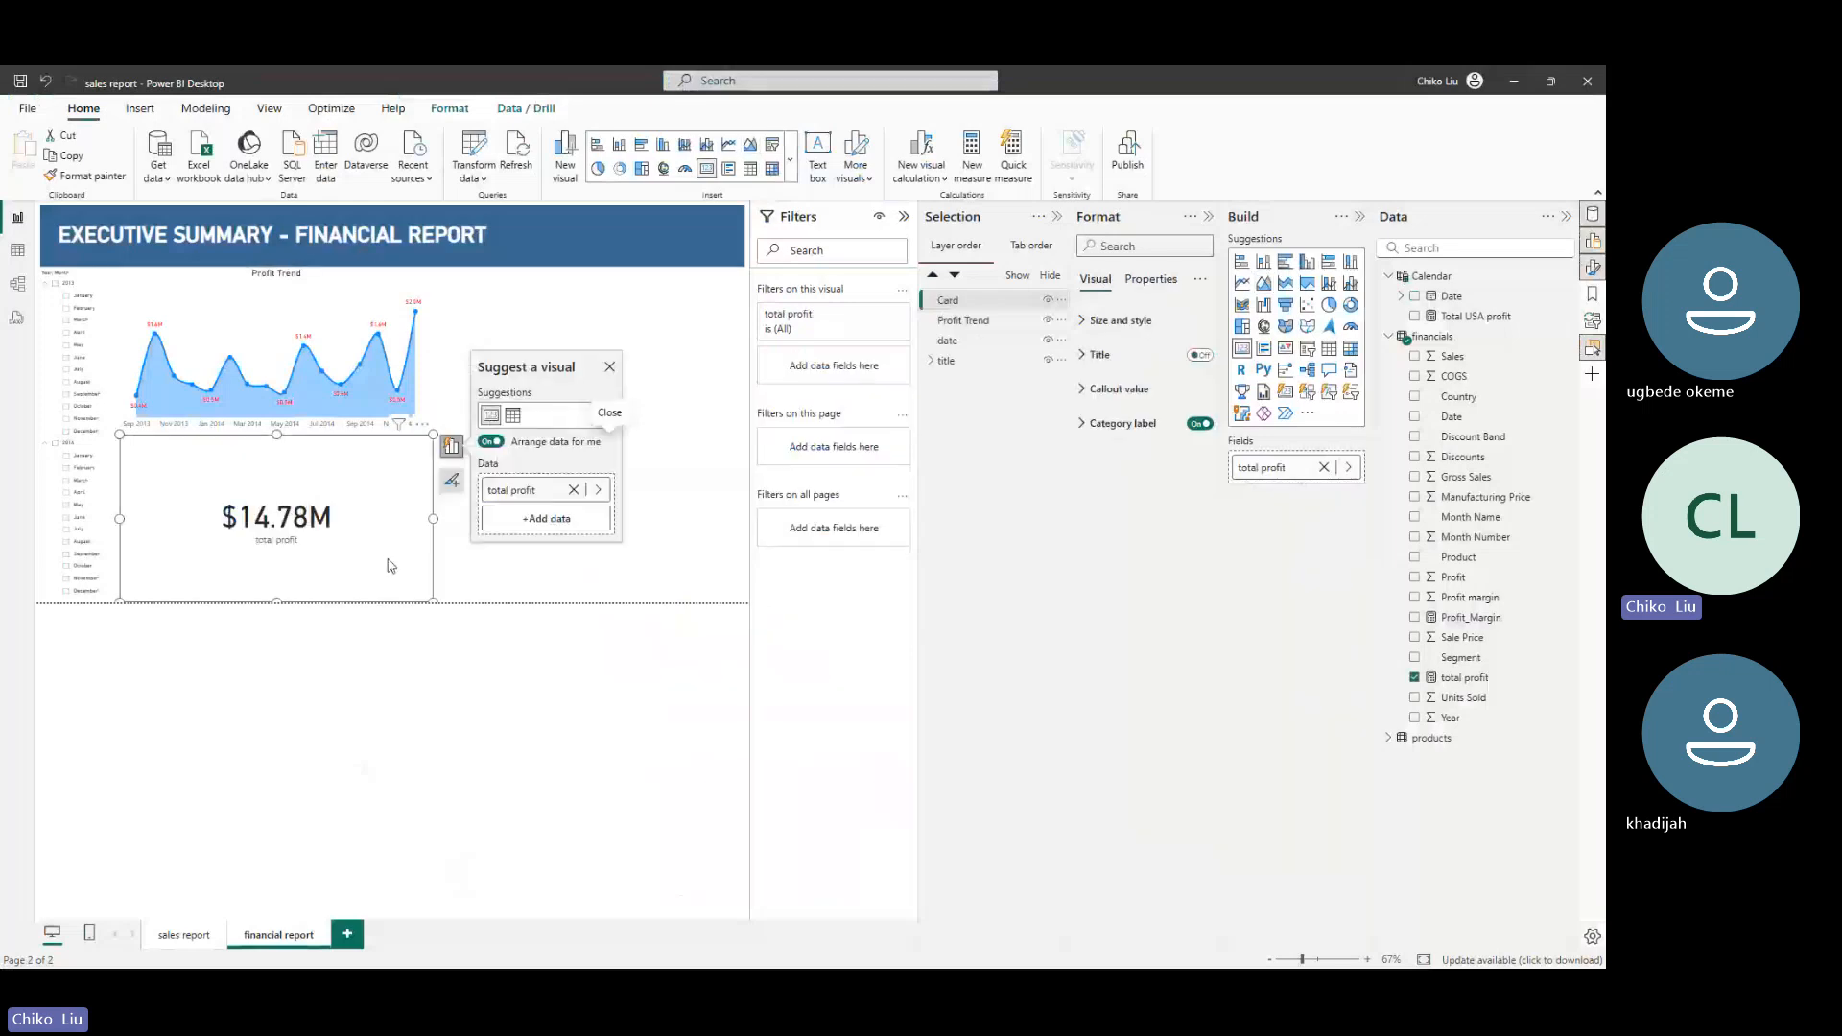
click(1415, 397)
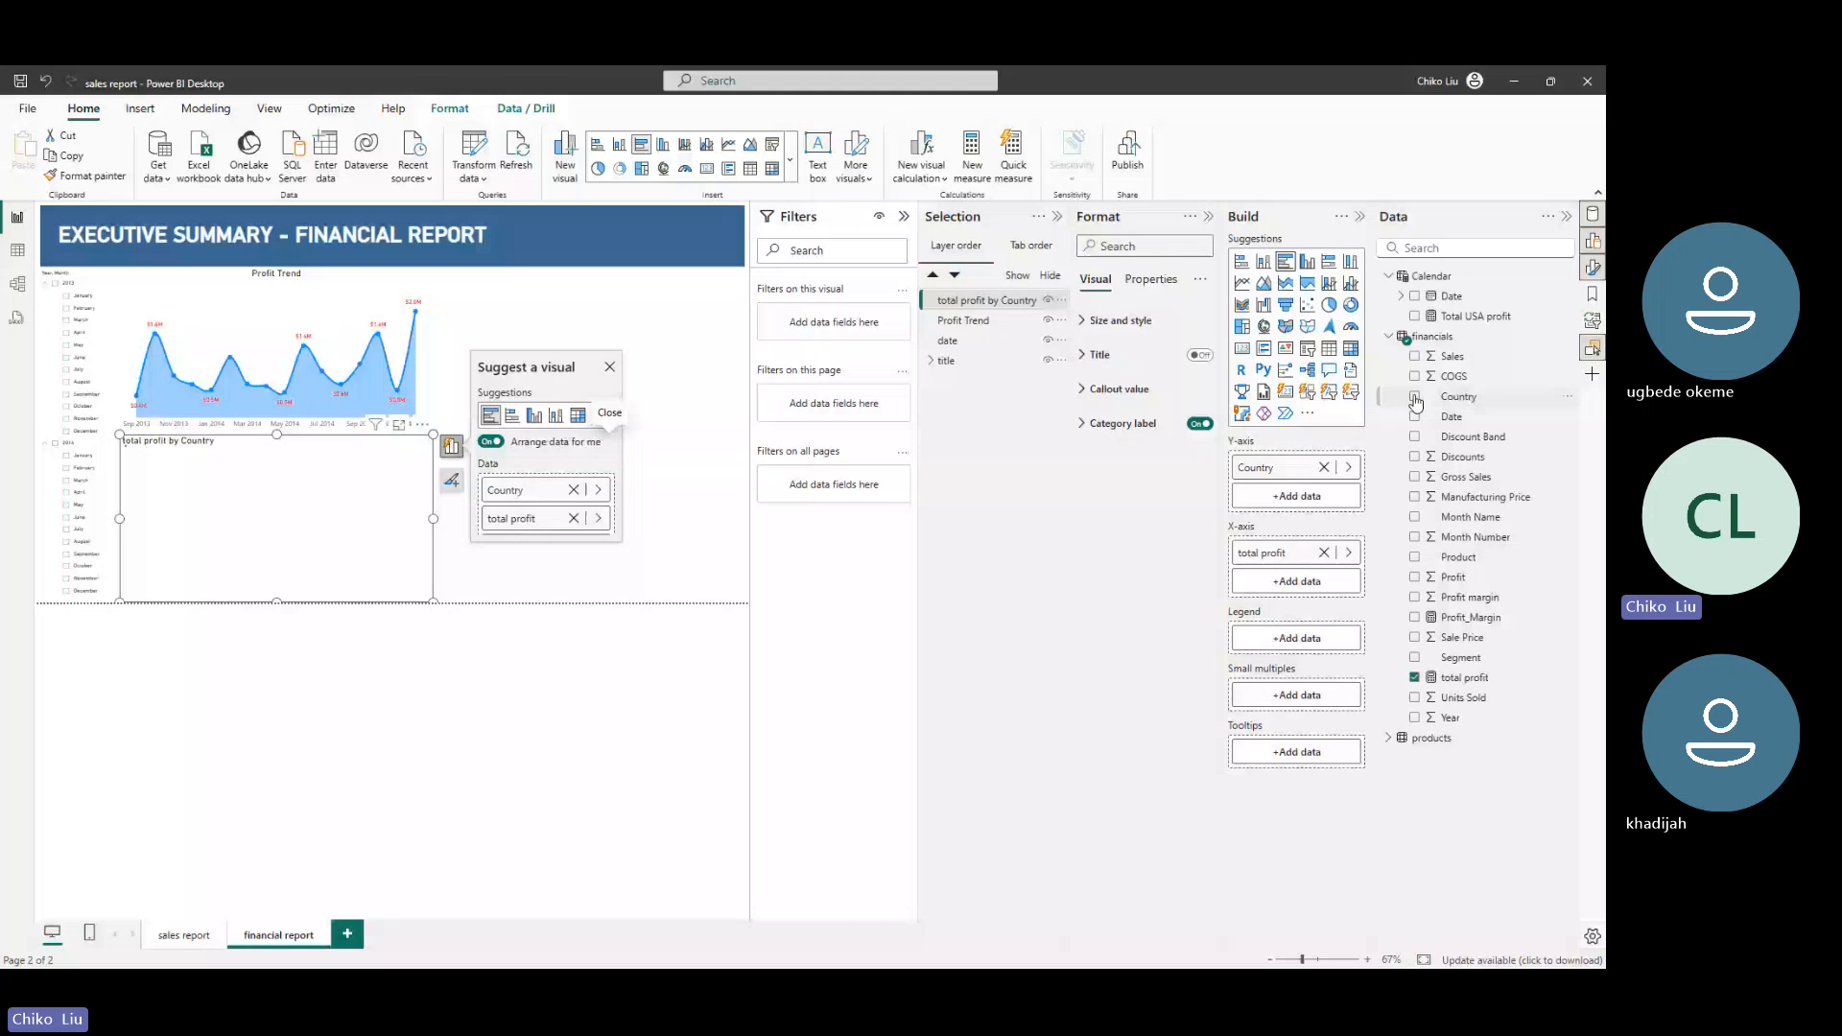
click(1266, 328)
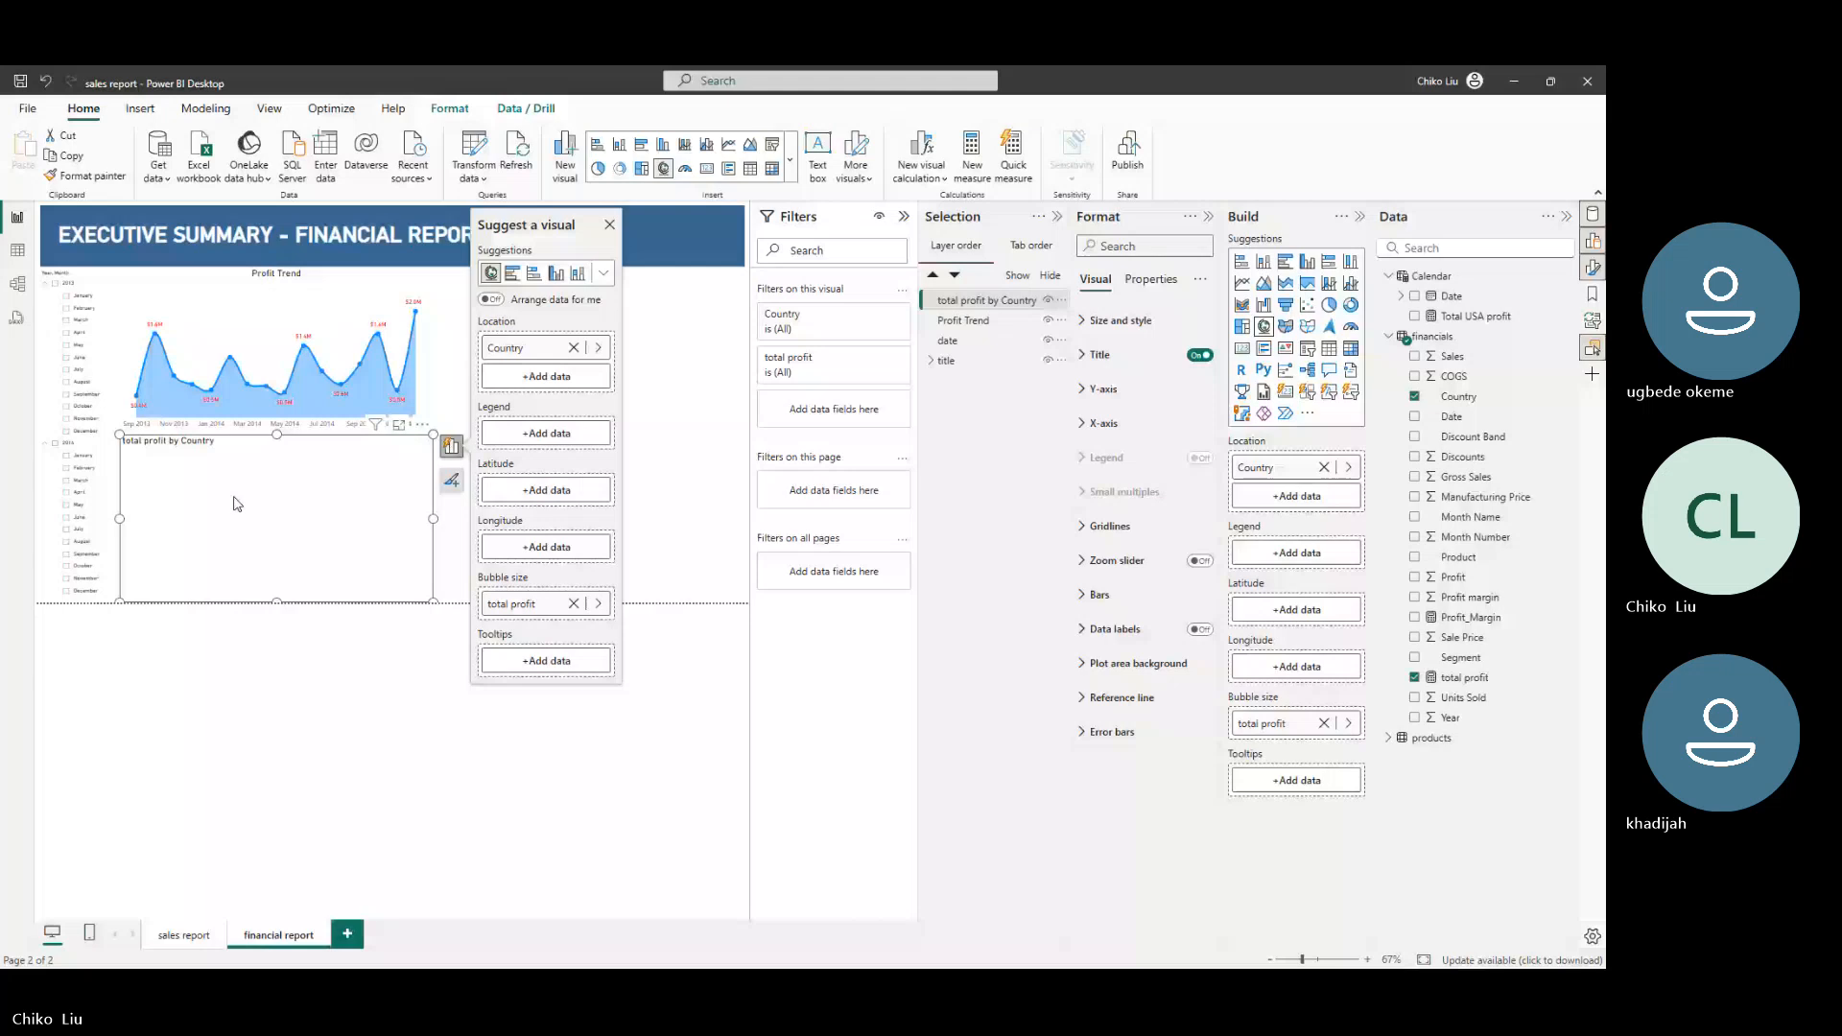
Move the total profit by Country map beside the Profit Trend chart under the title banner and narrow it slightly to fit the page
drag(309, 528, 276, 472)
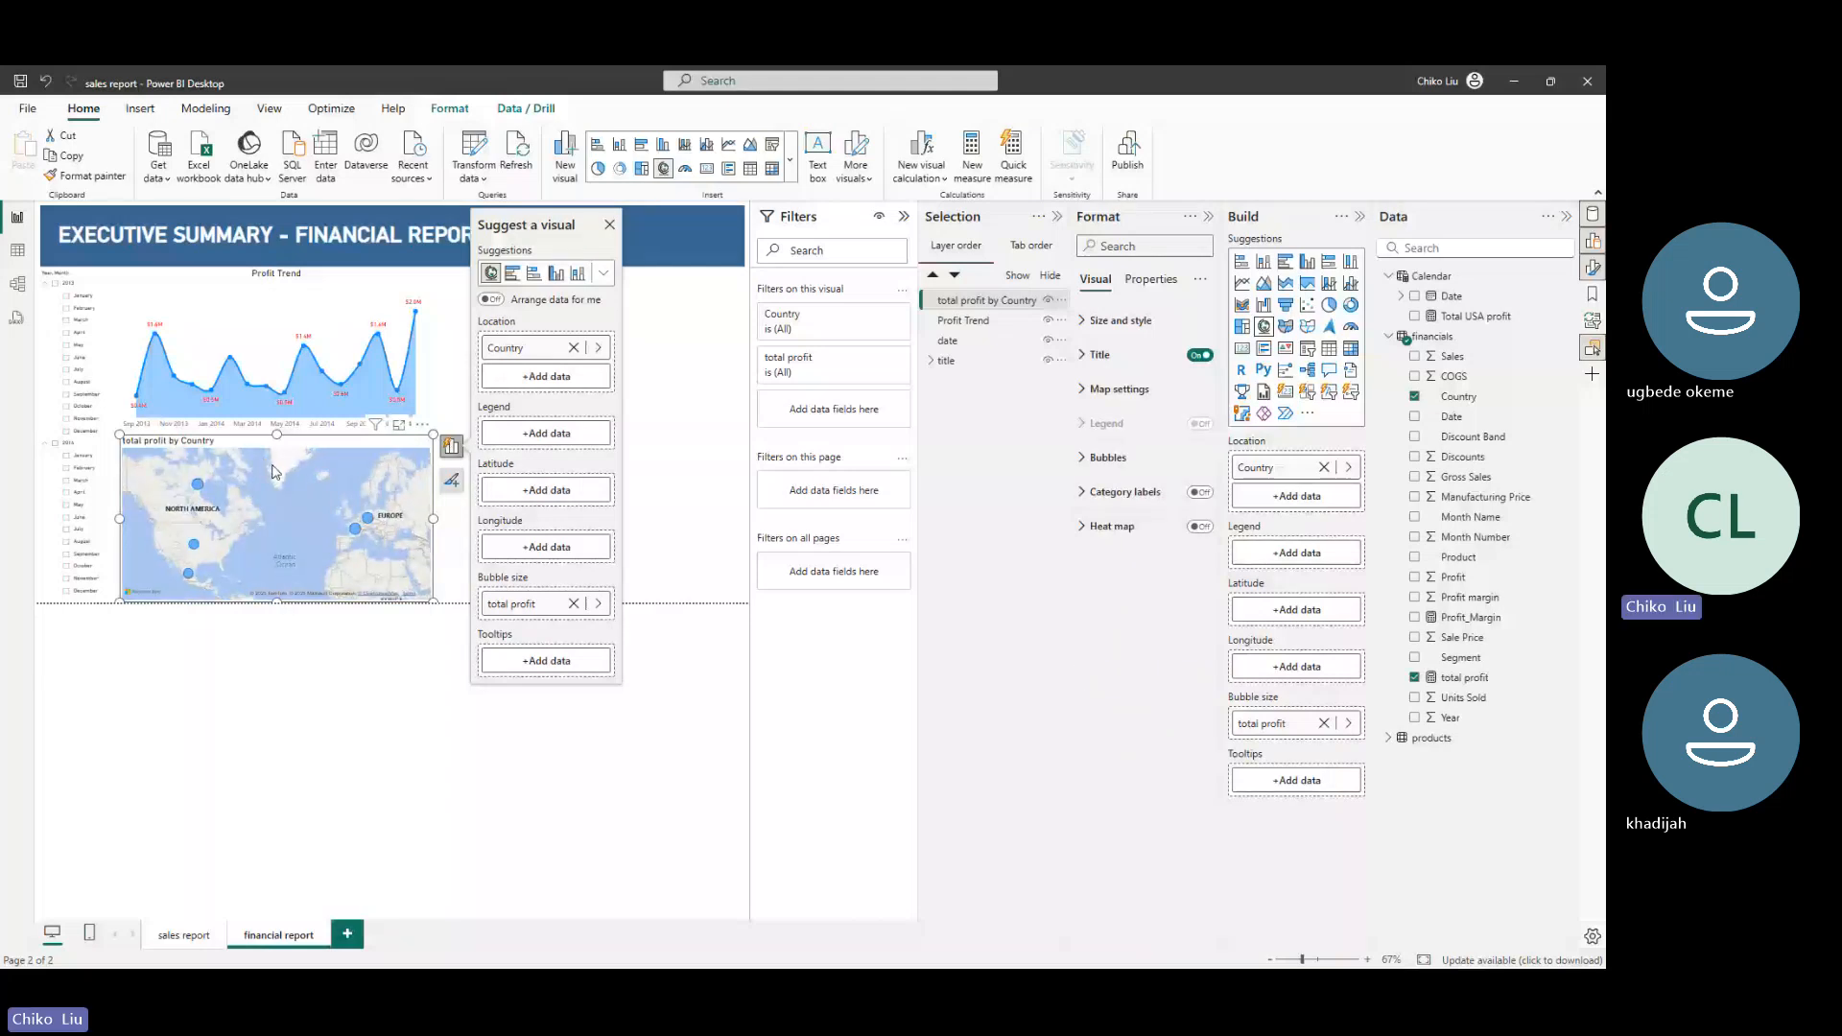
scroll(274, 472, down, 2)
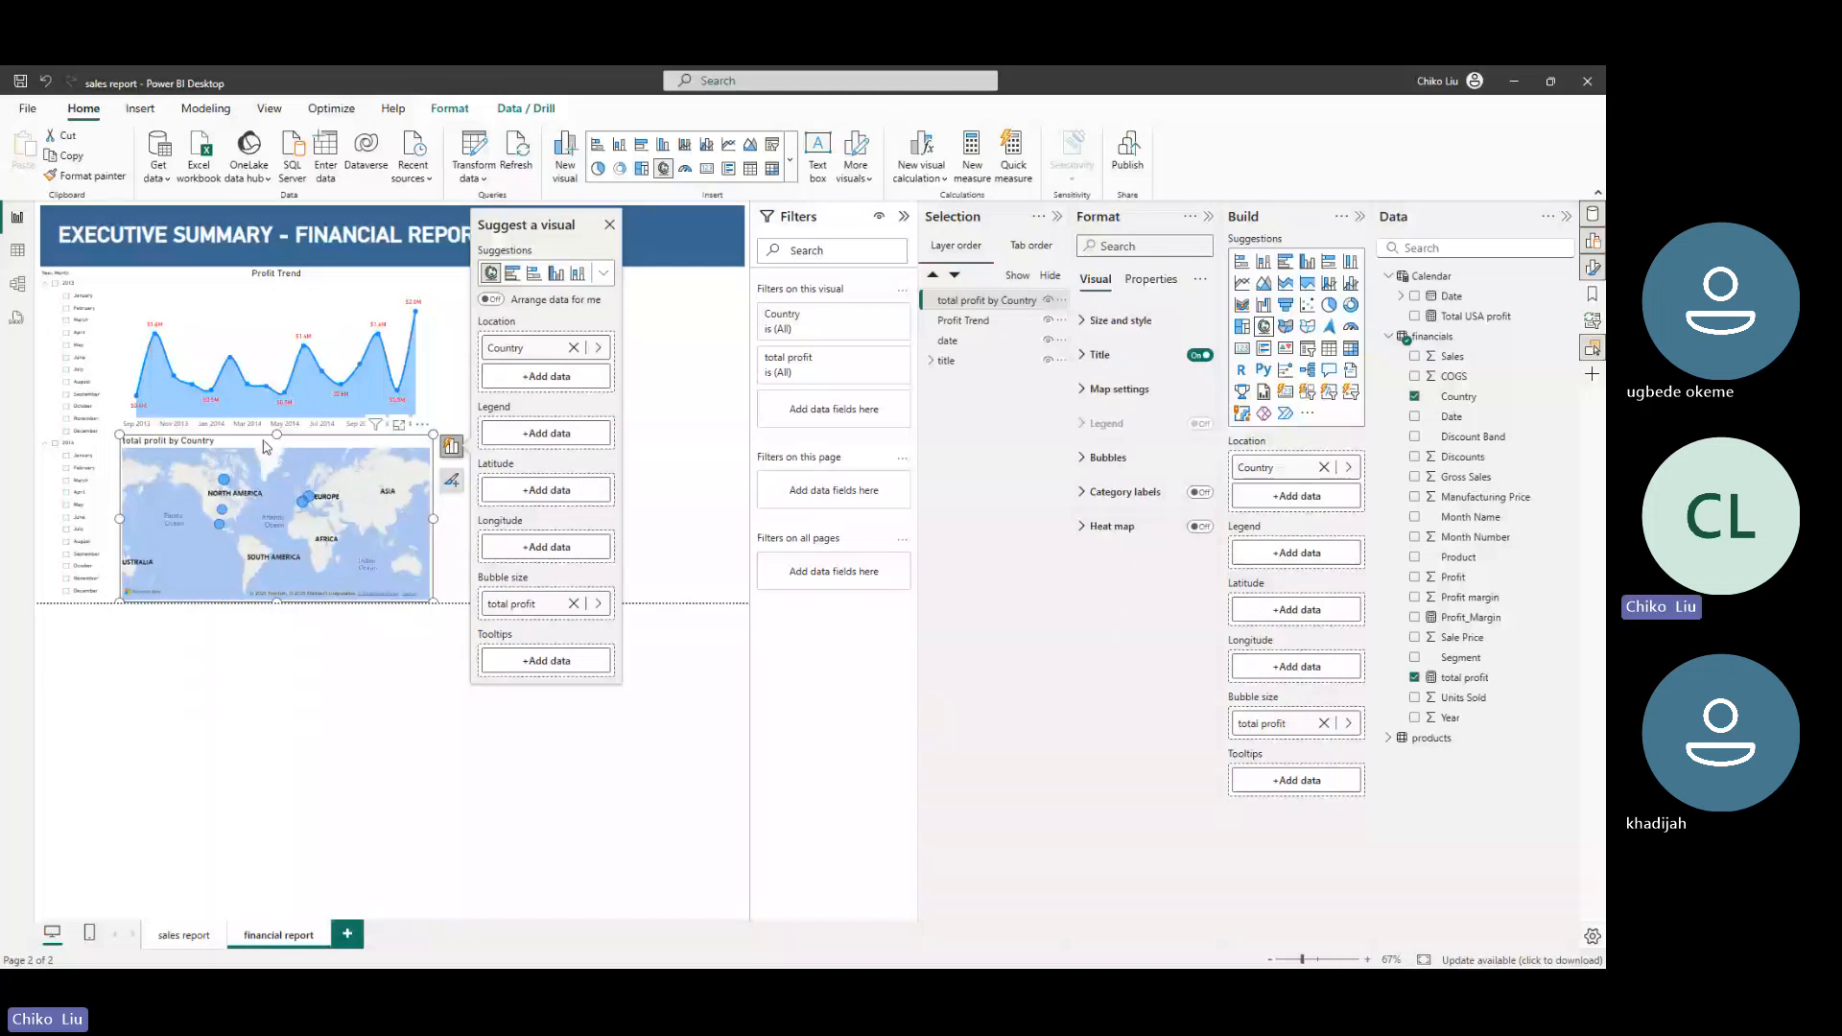
drag(261, 441, 617, 284)
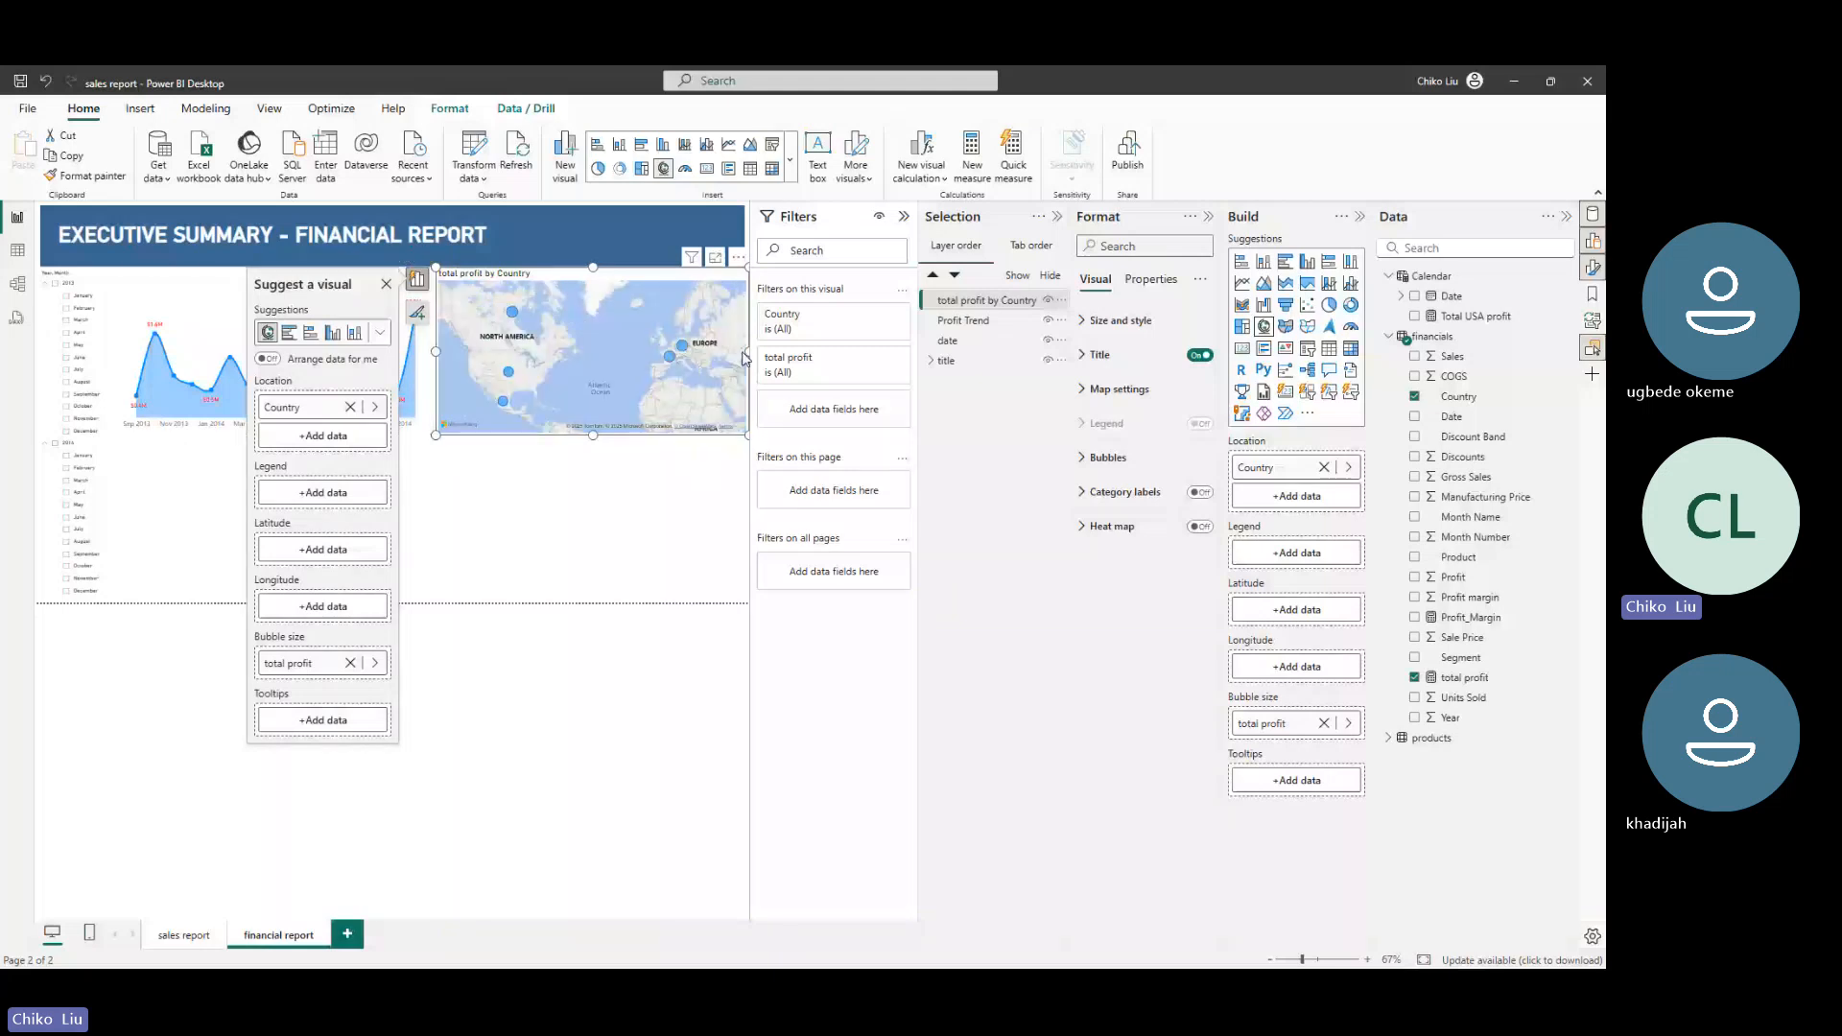
drag(744, 357, 741, 353)
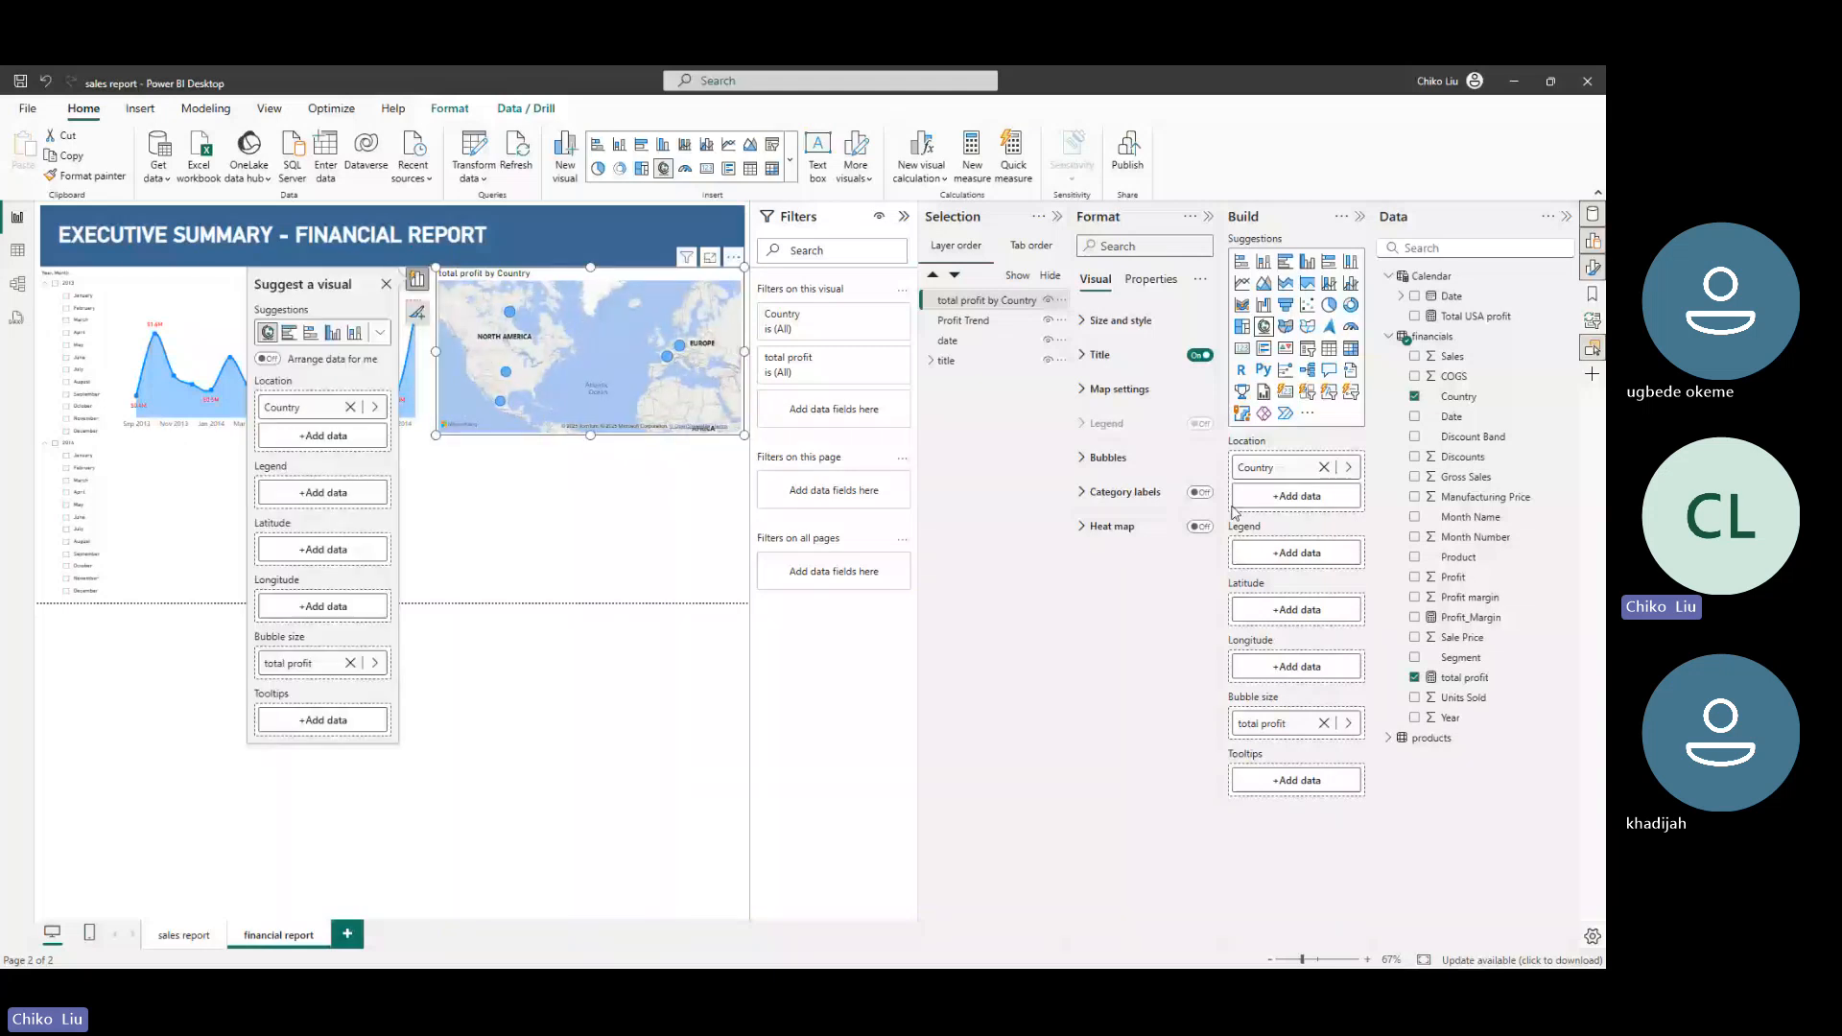
Try the Dark and Aerial map styles on the total profit by Country map
click(1113, 390)
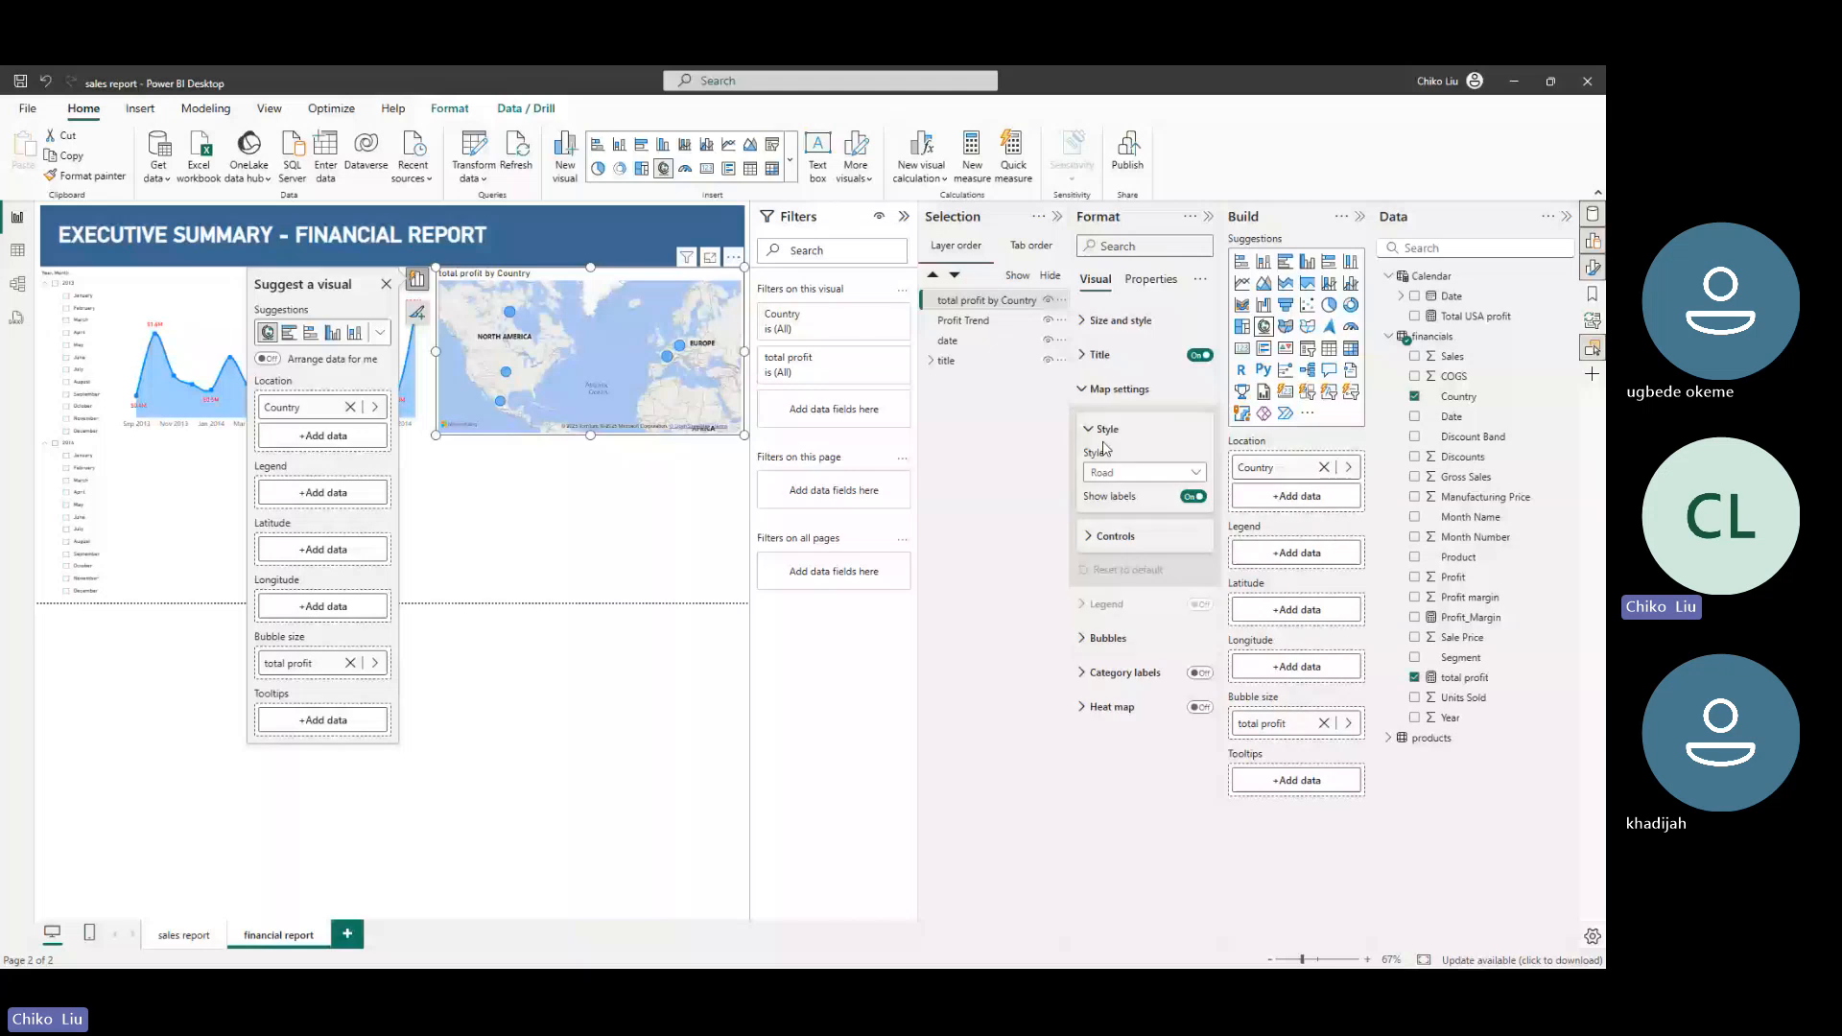
click(1123, 524)
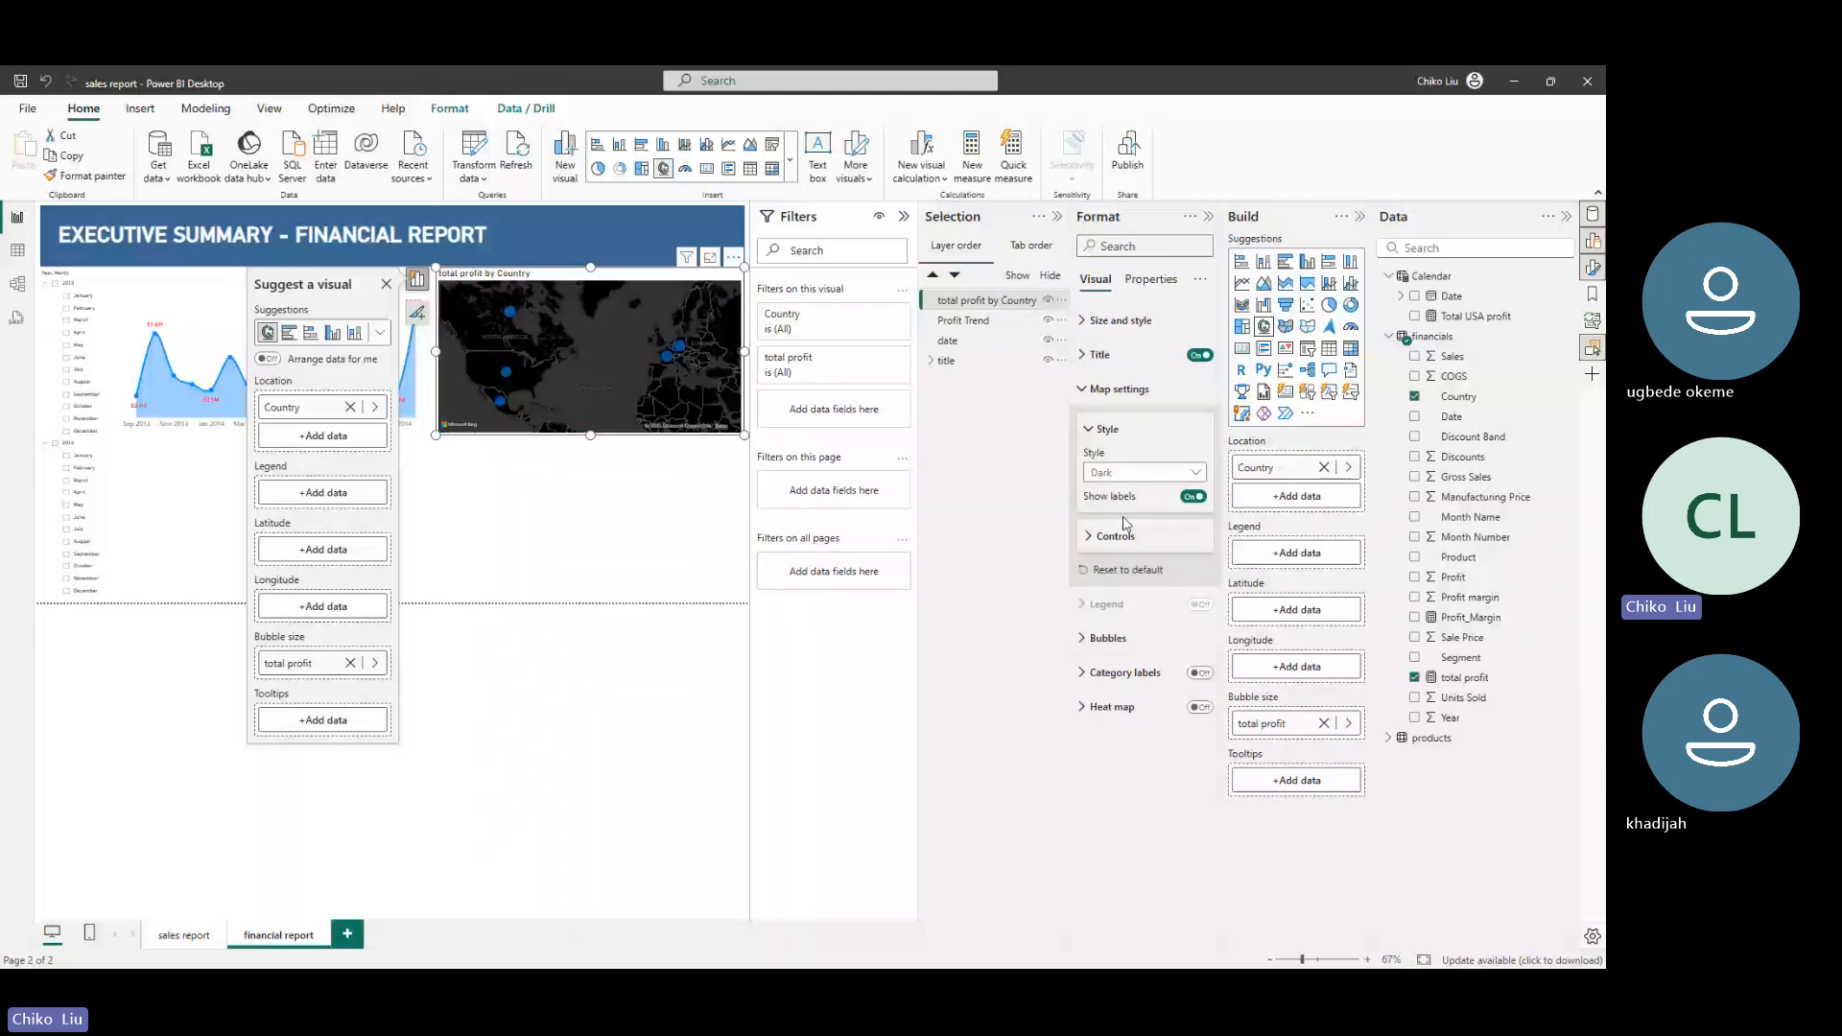
click(1124, 472)
click(1115, 495)
Set the total profit by Country map's style to Light and compare it with the example map in the lab 3 PDF
click(1124, 474)
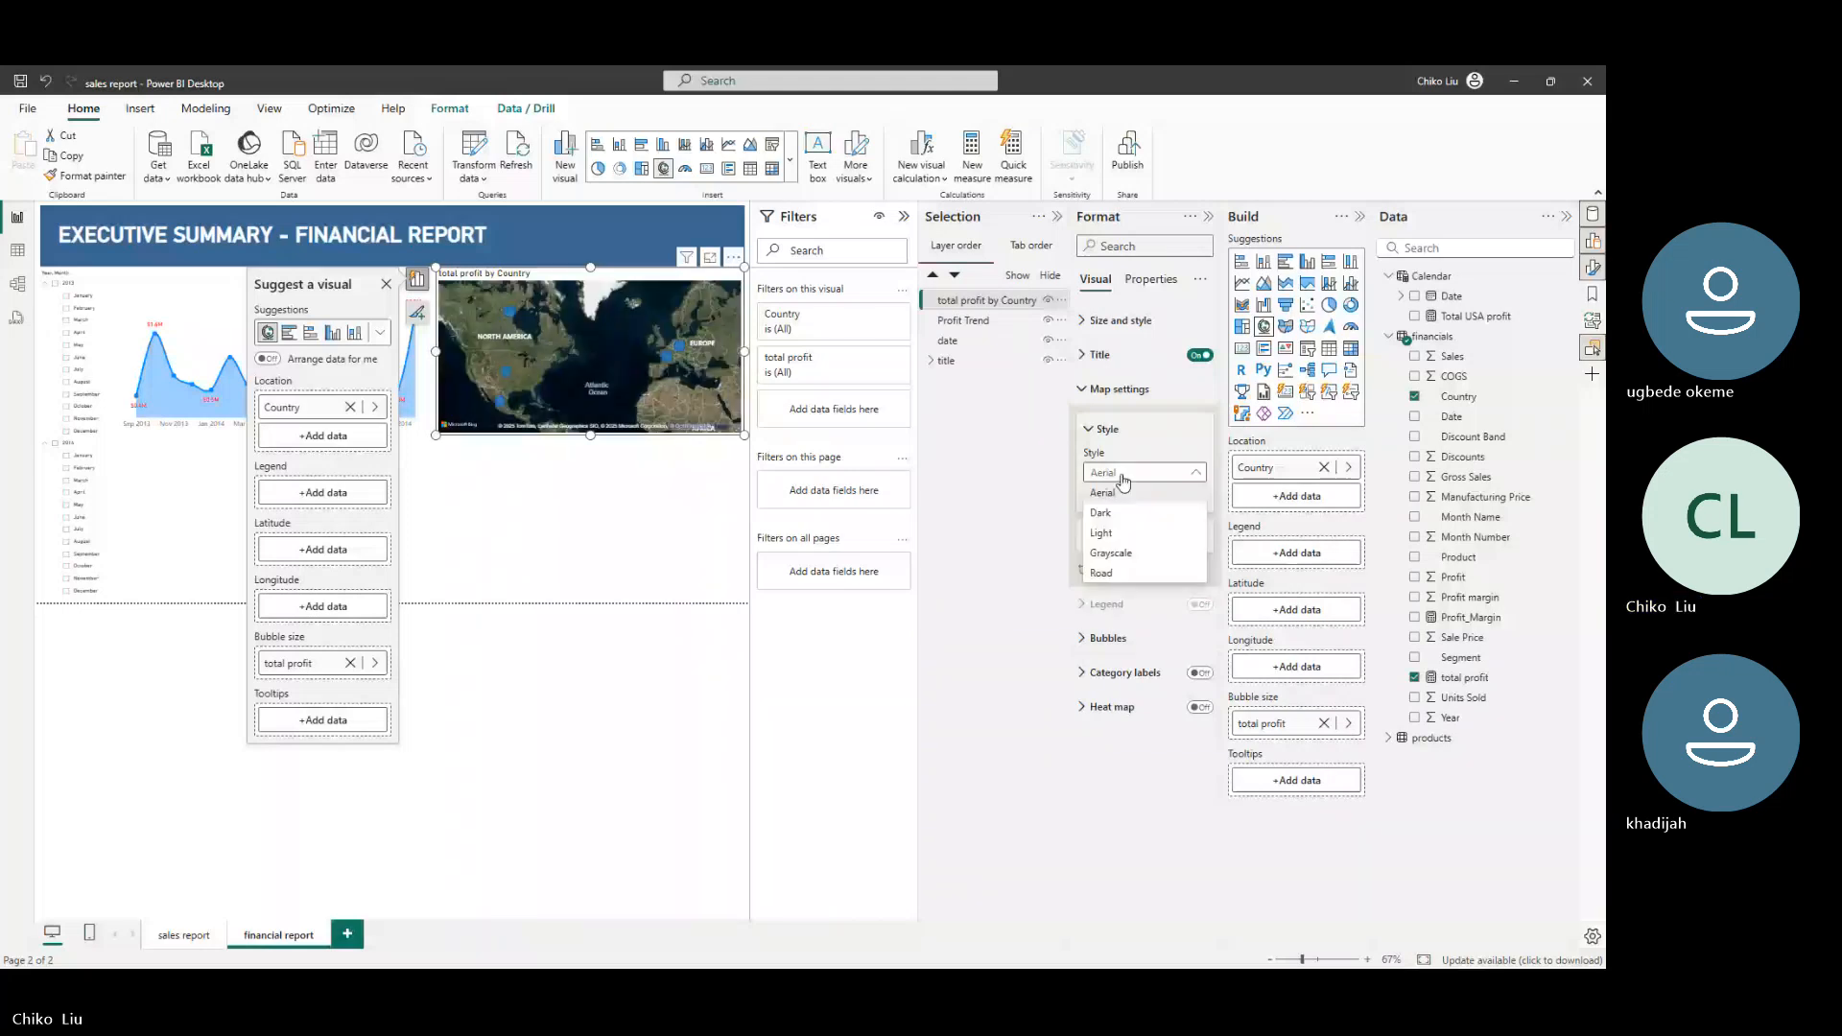
click(1121, 539)
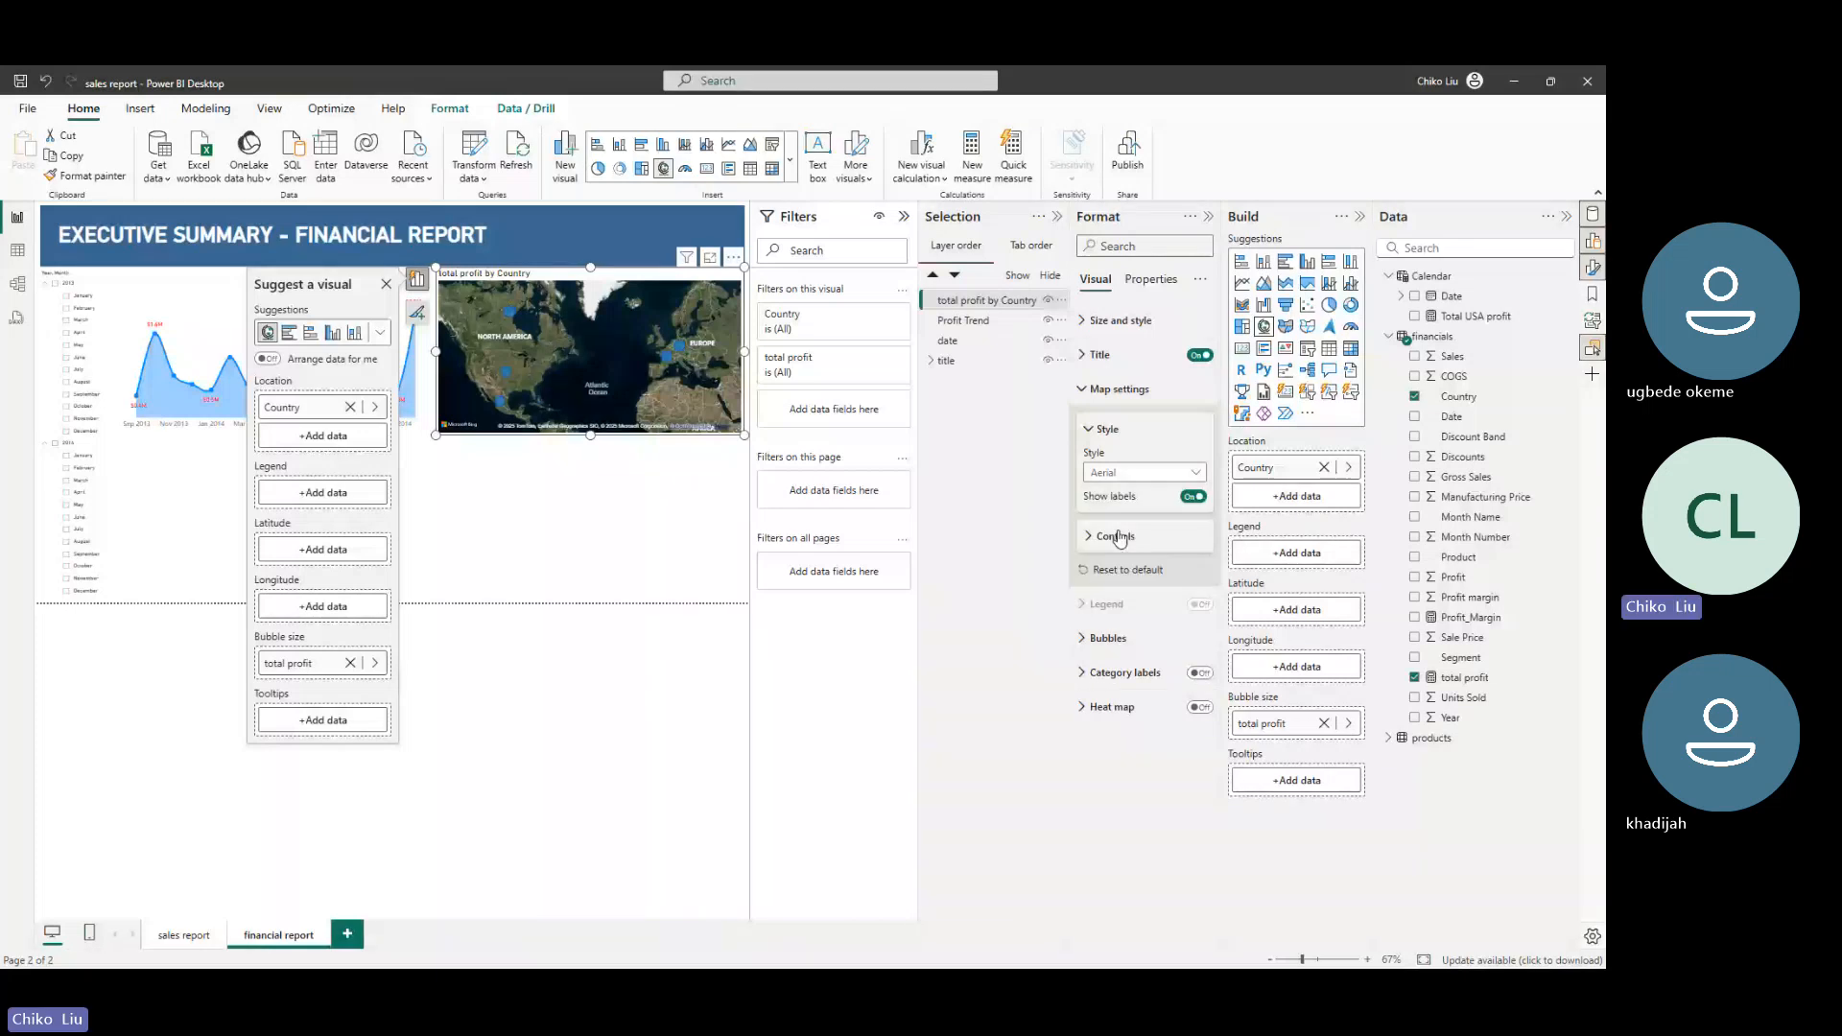
mouse_move(724, 945)
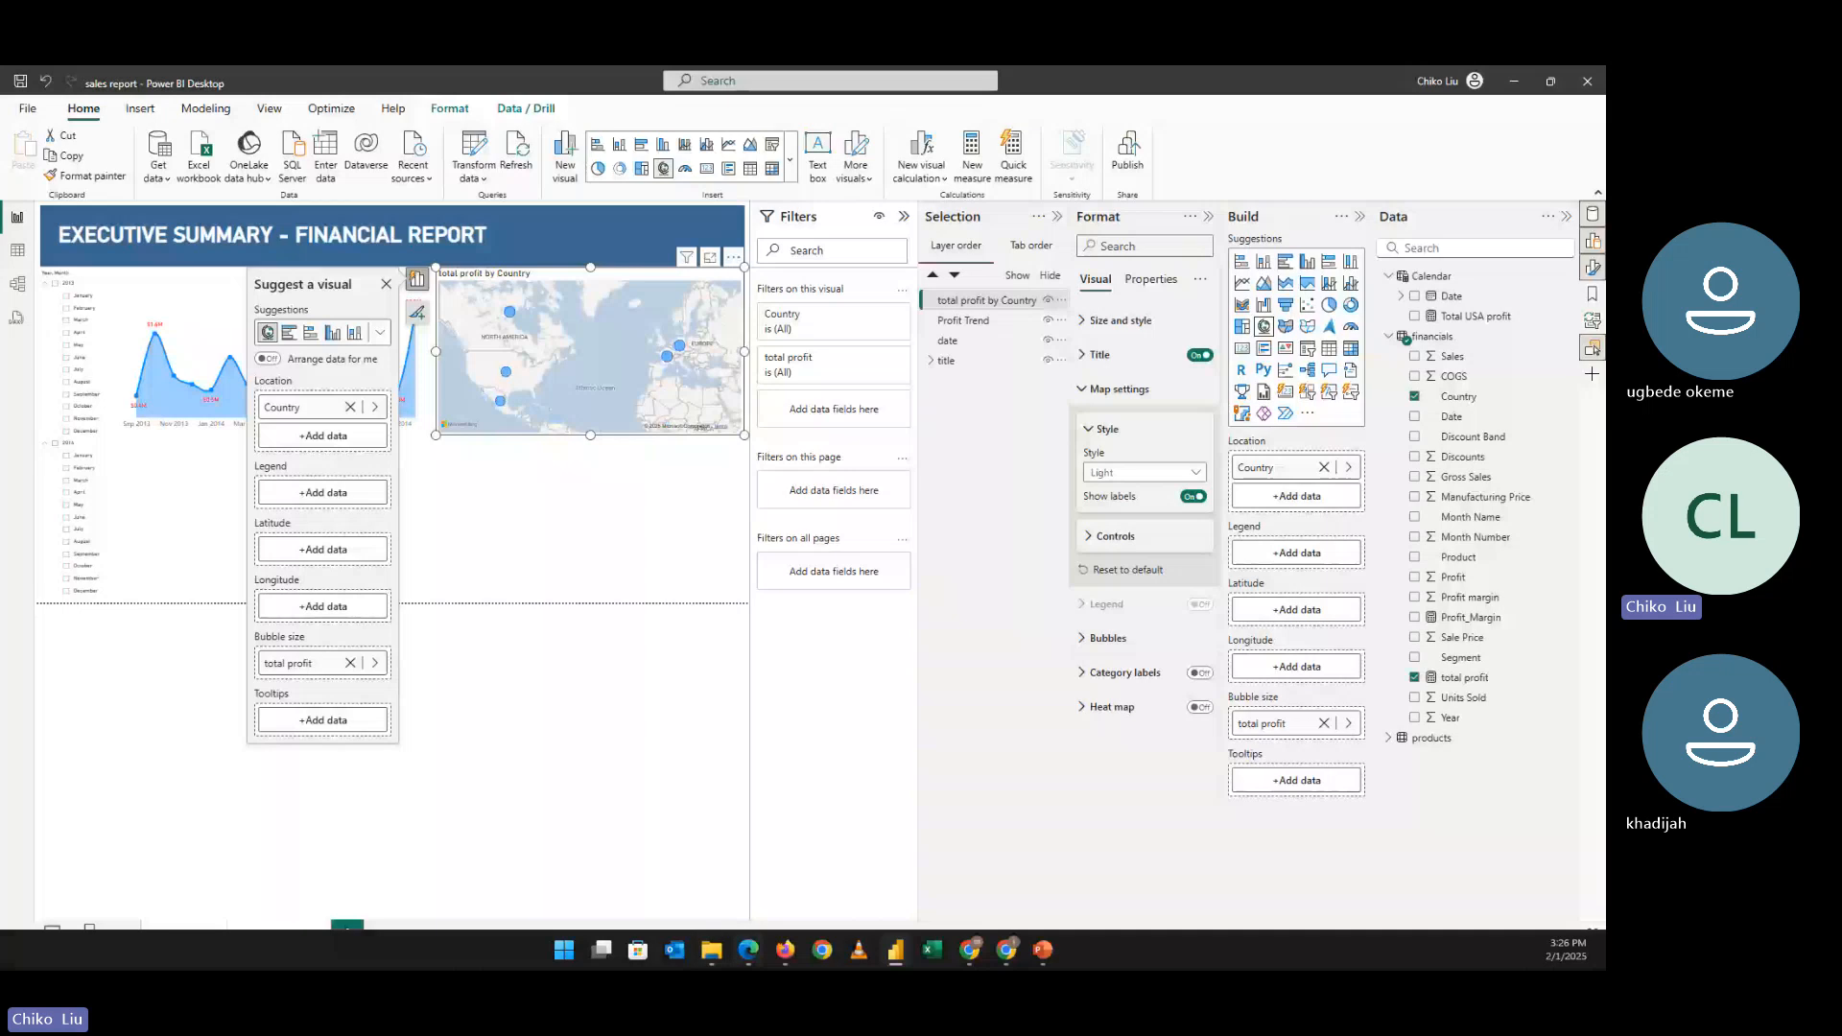
click(749, 962)
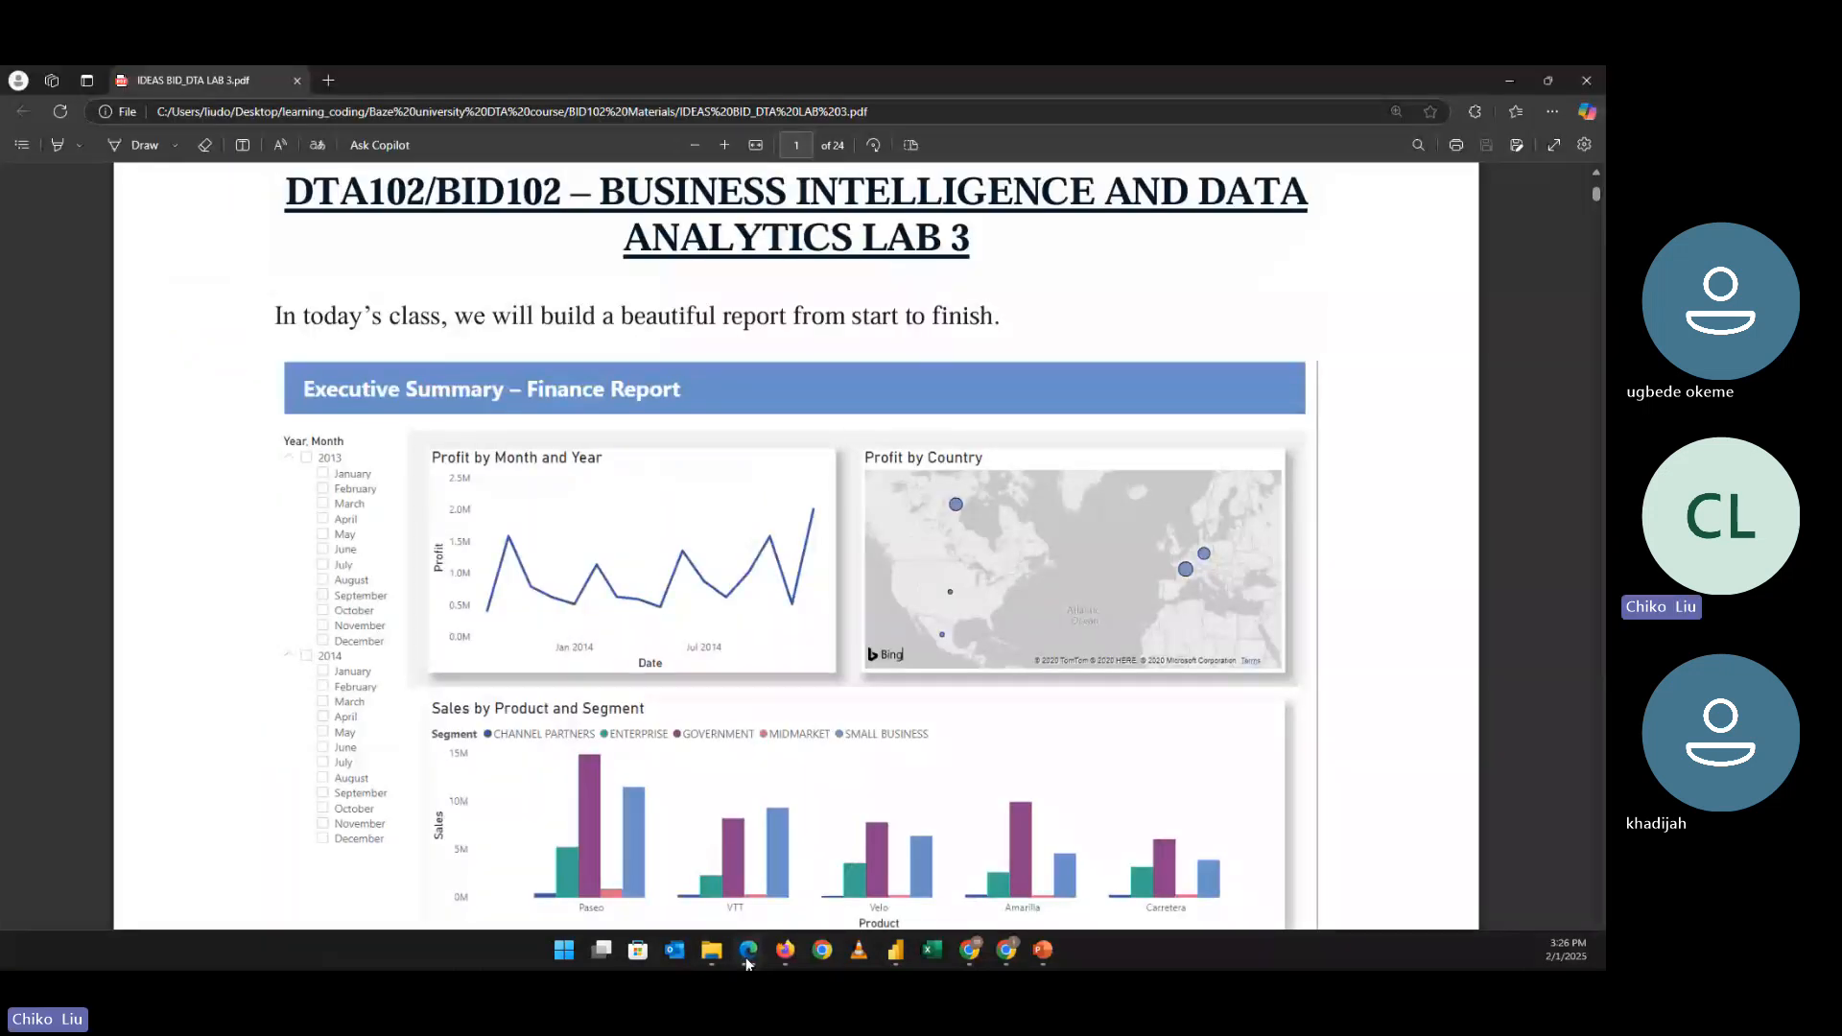
click(748, 961)
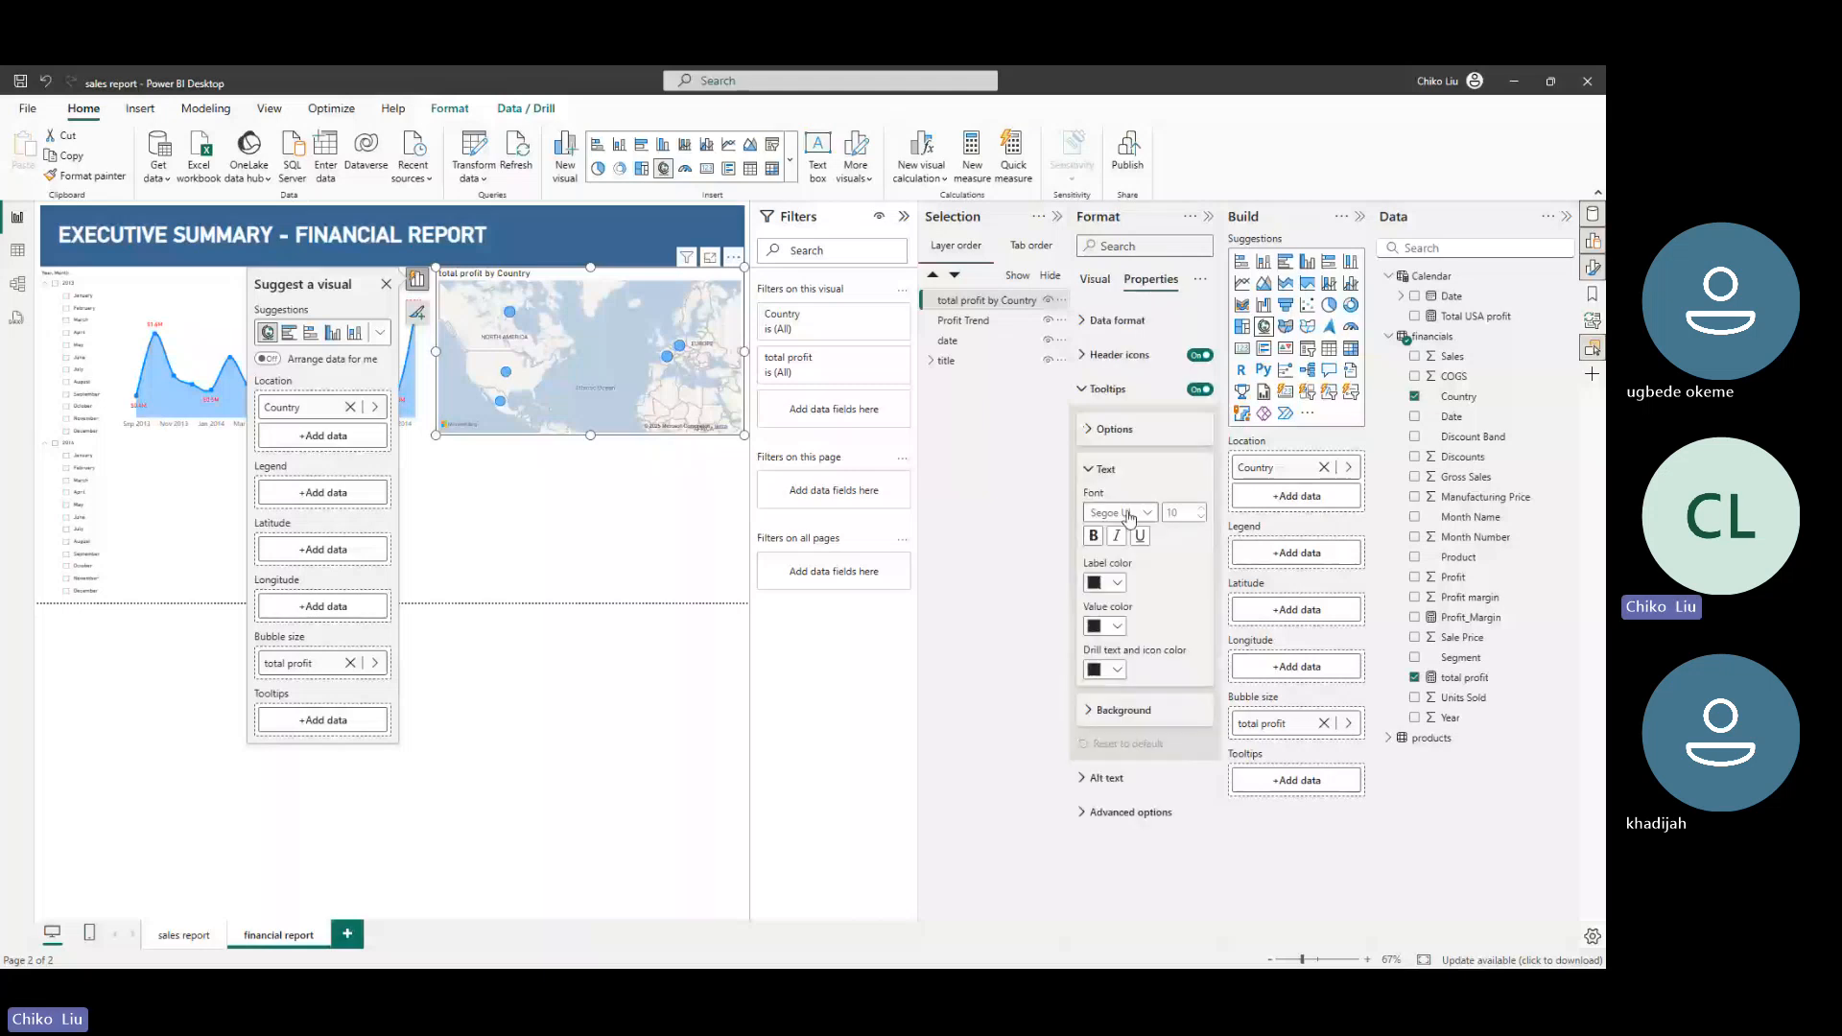
Set the map's tooltip text font to DIN and its value color to the recently used red
click(1133, 514)
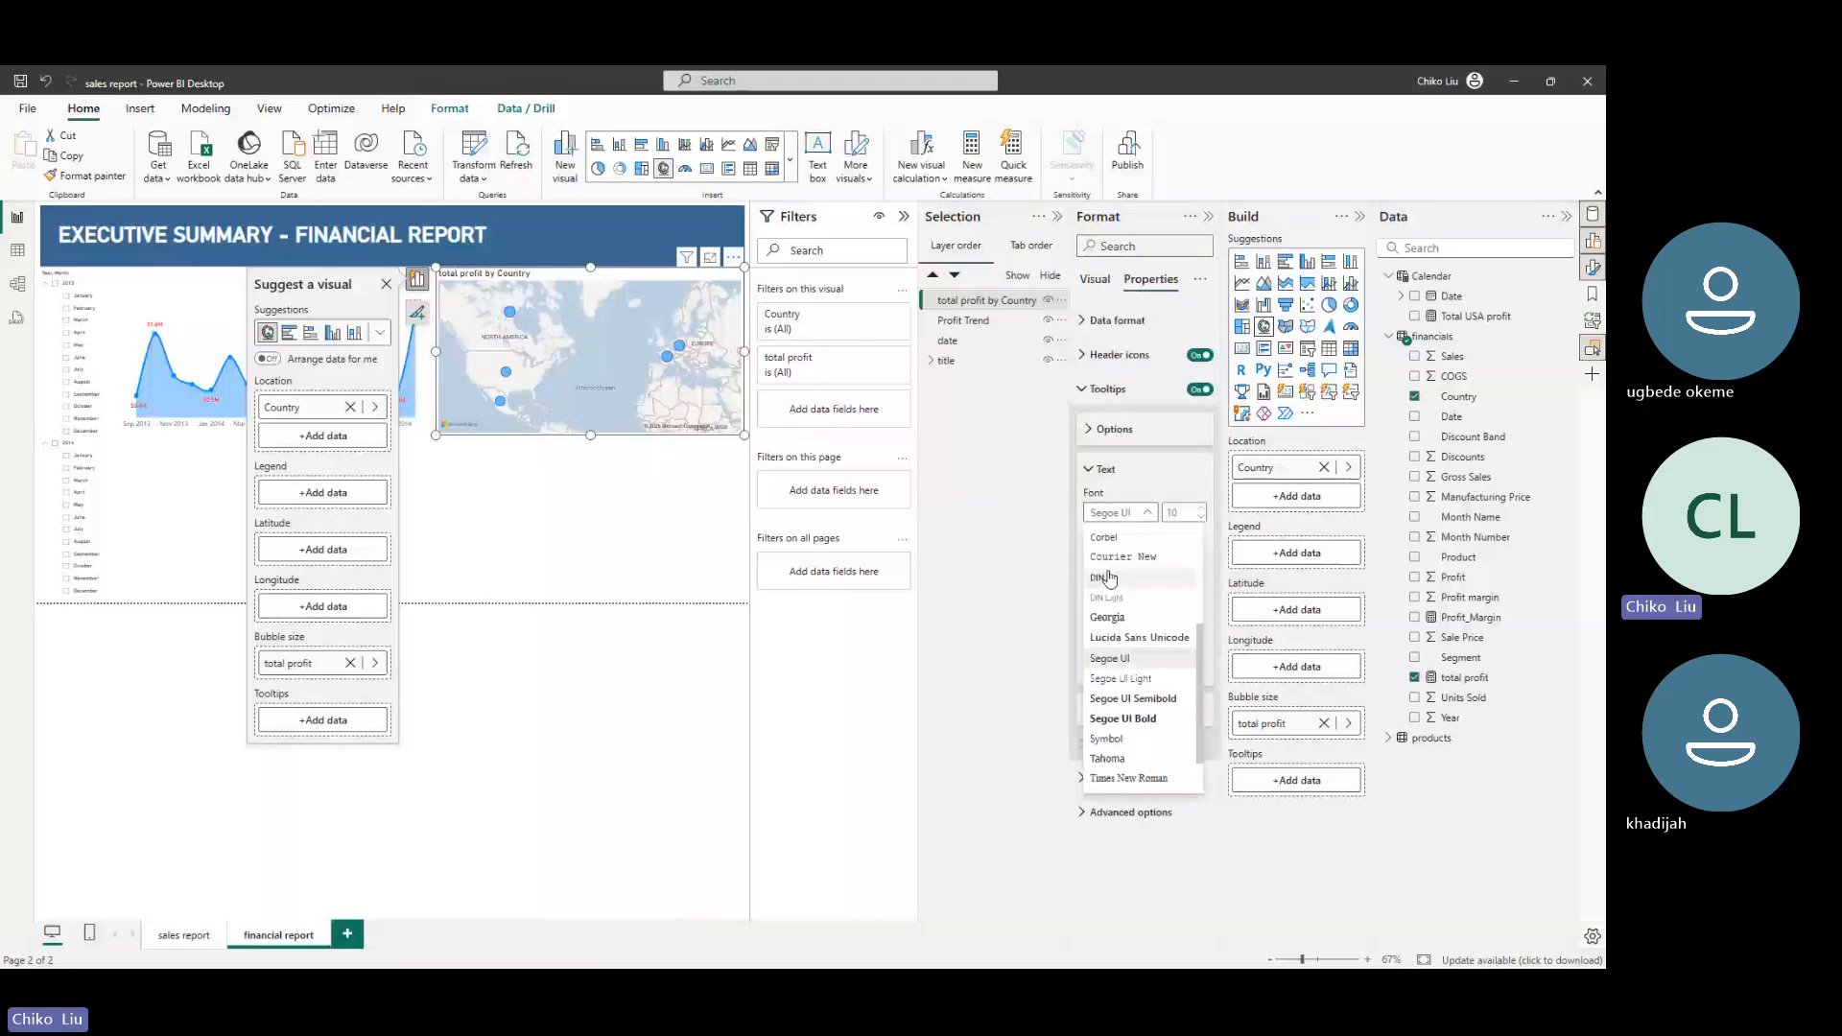
click(1107, 576)
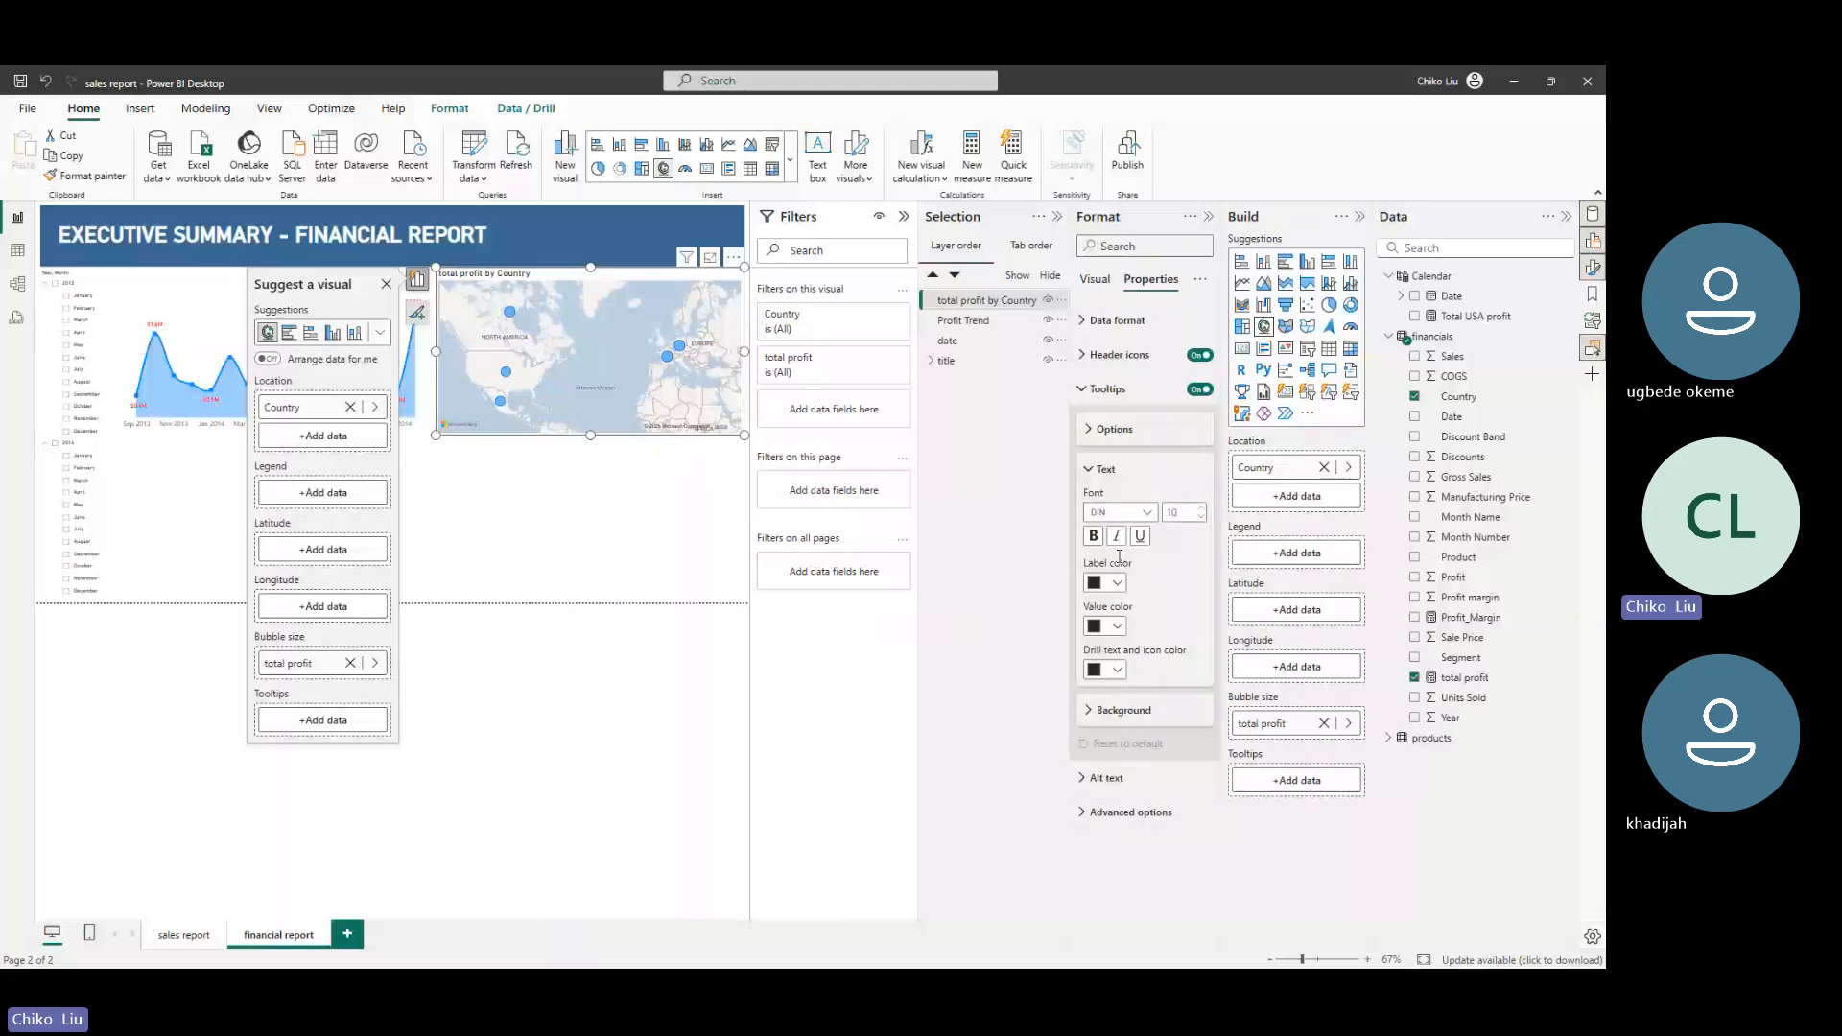
click(1116, 629)
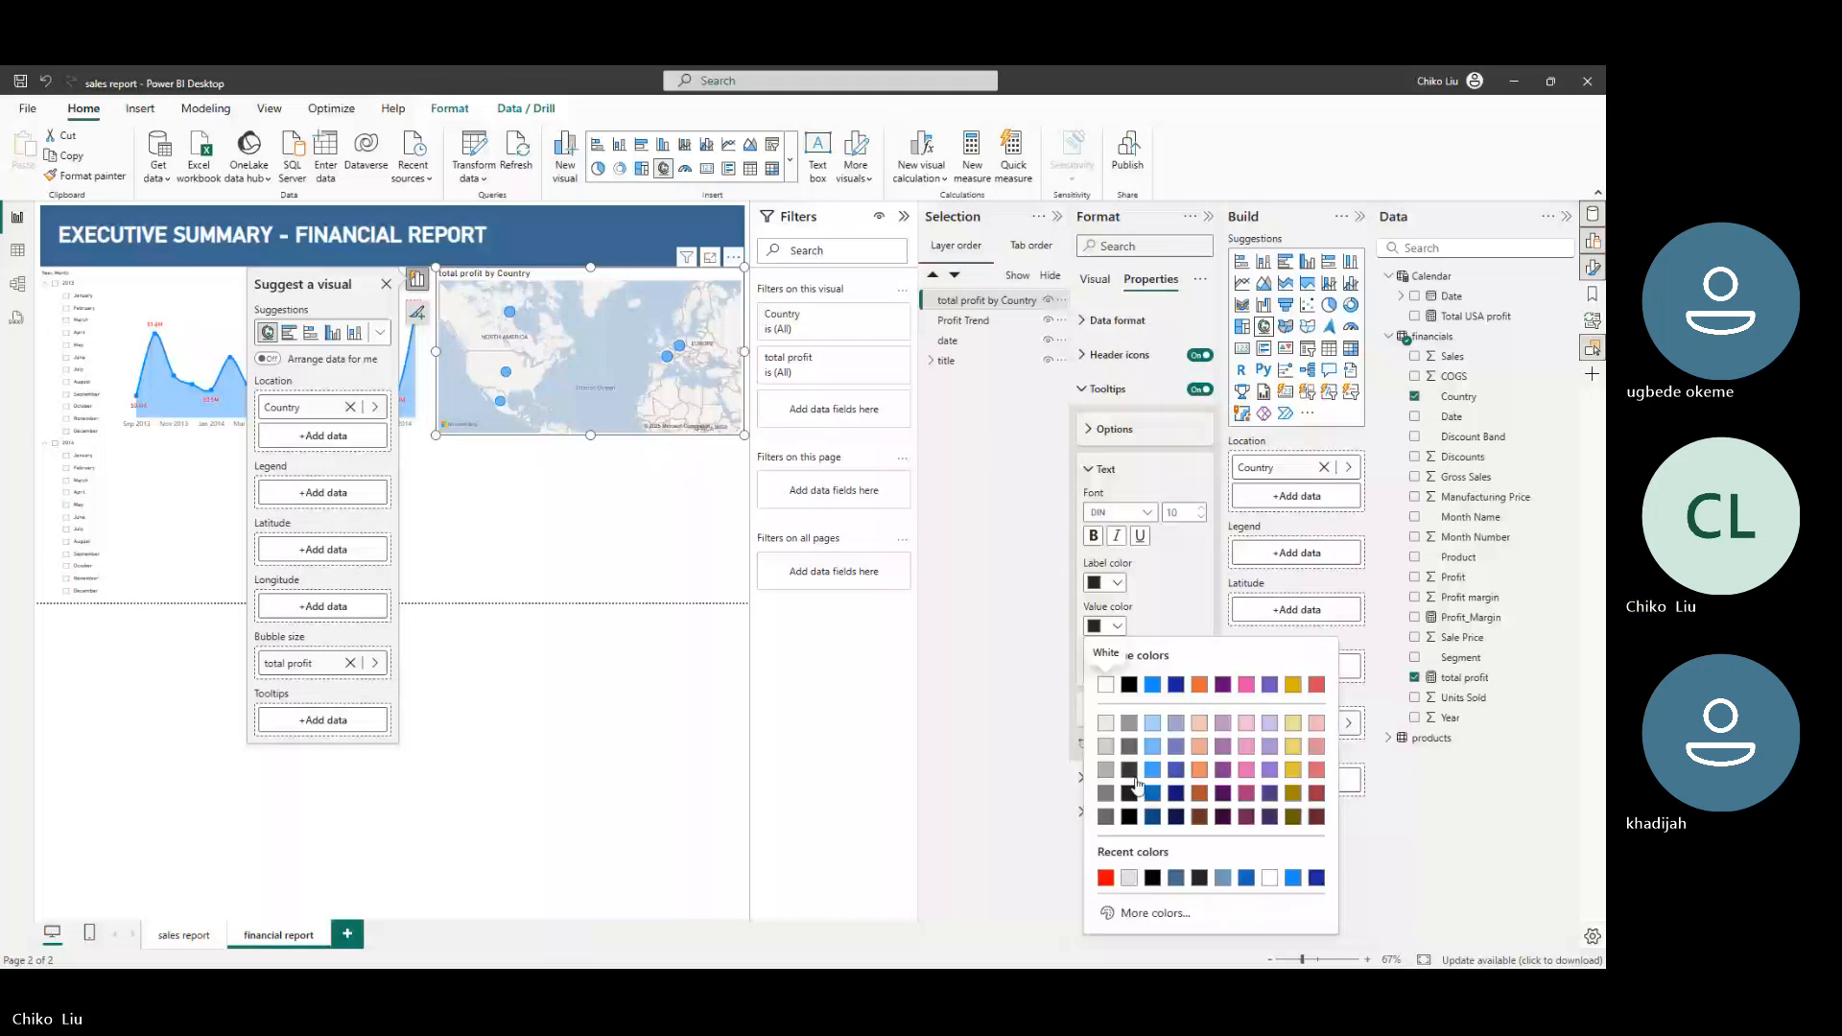
click(1105, 878)
Give the map's tooltips a light grey background with 16% transparency and check the tooltip on the France bubble
click(1092, 469)
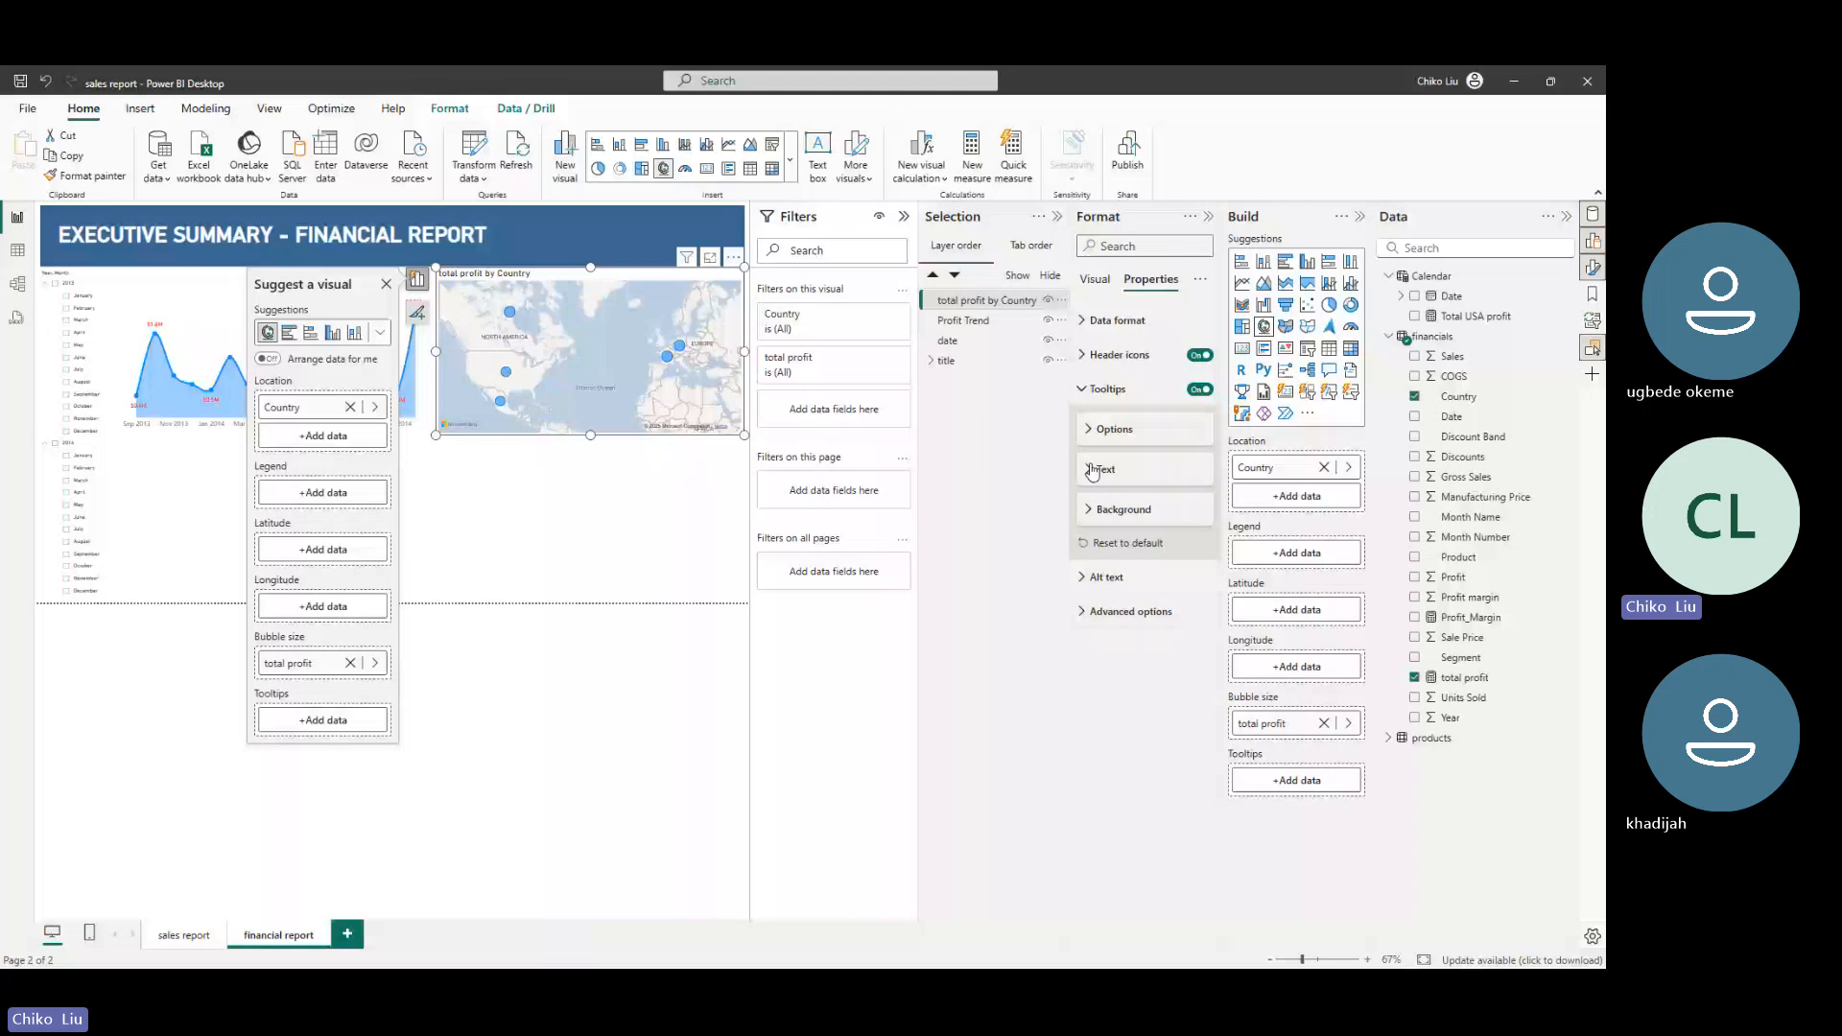
click(1118, 510)
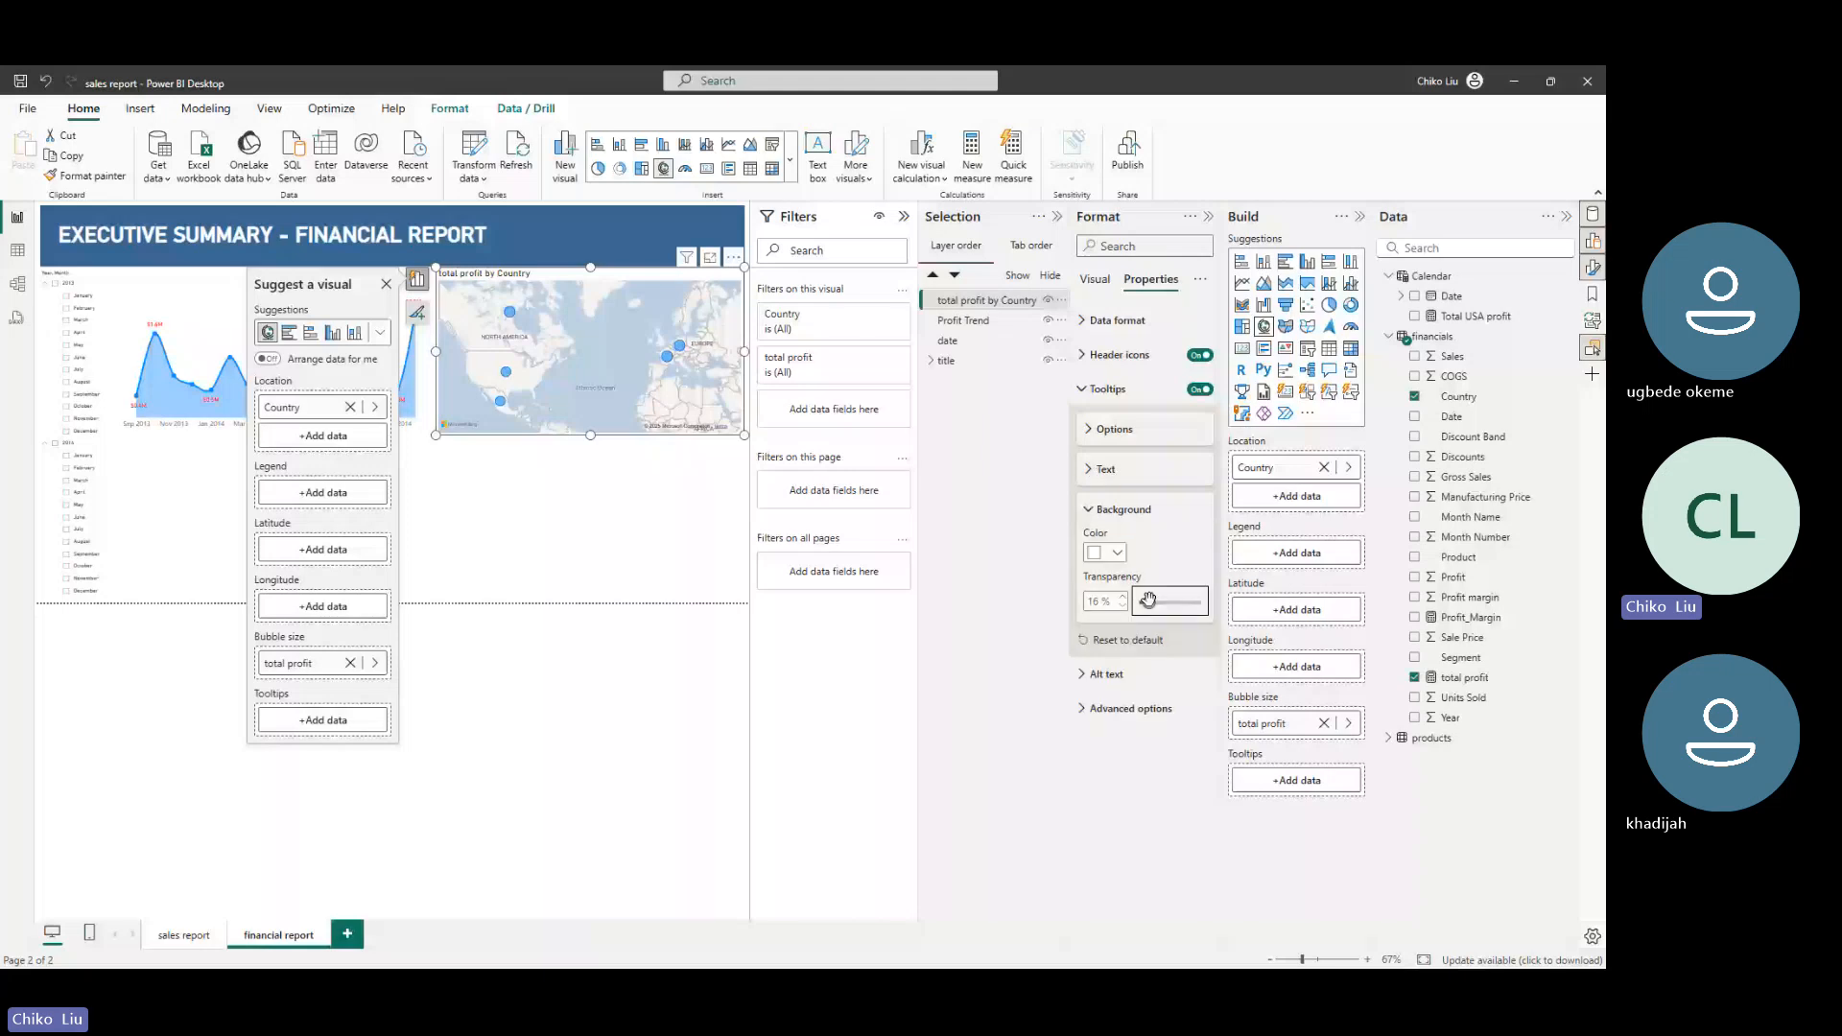
mouse_move(687, 354)
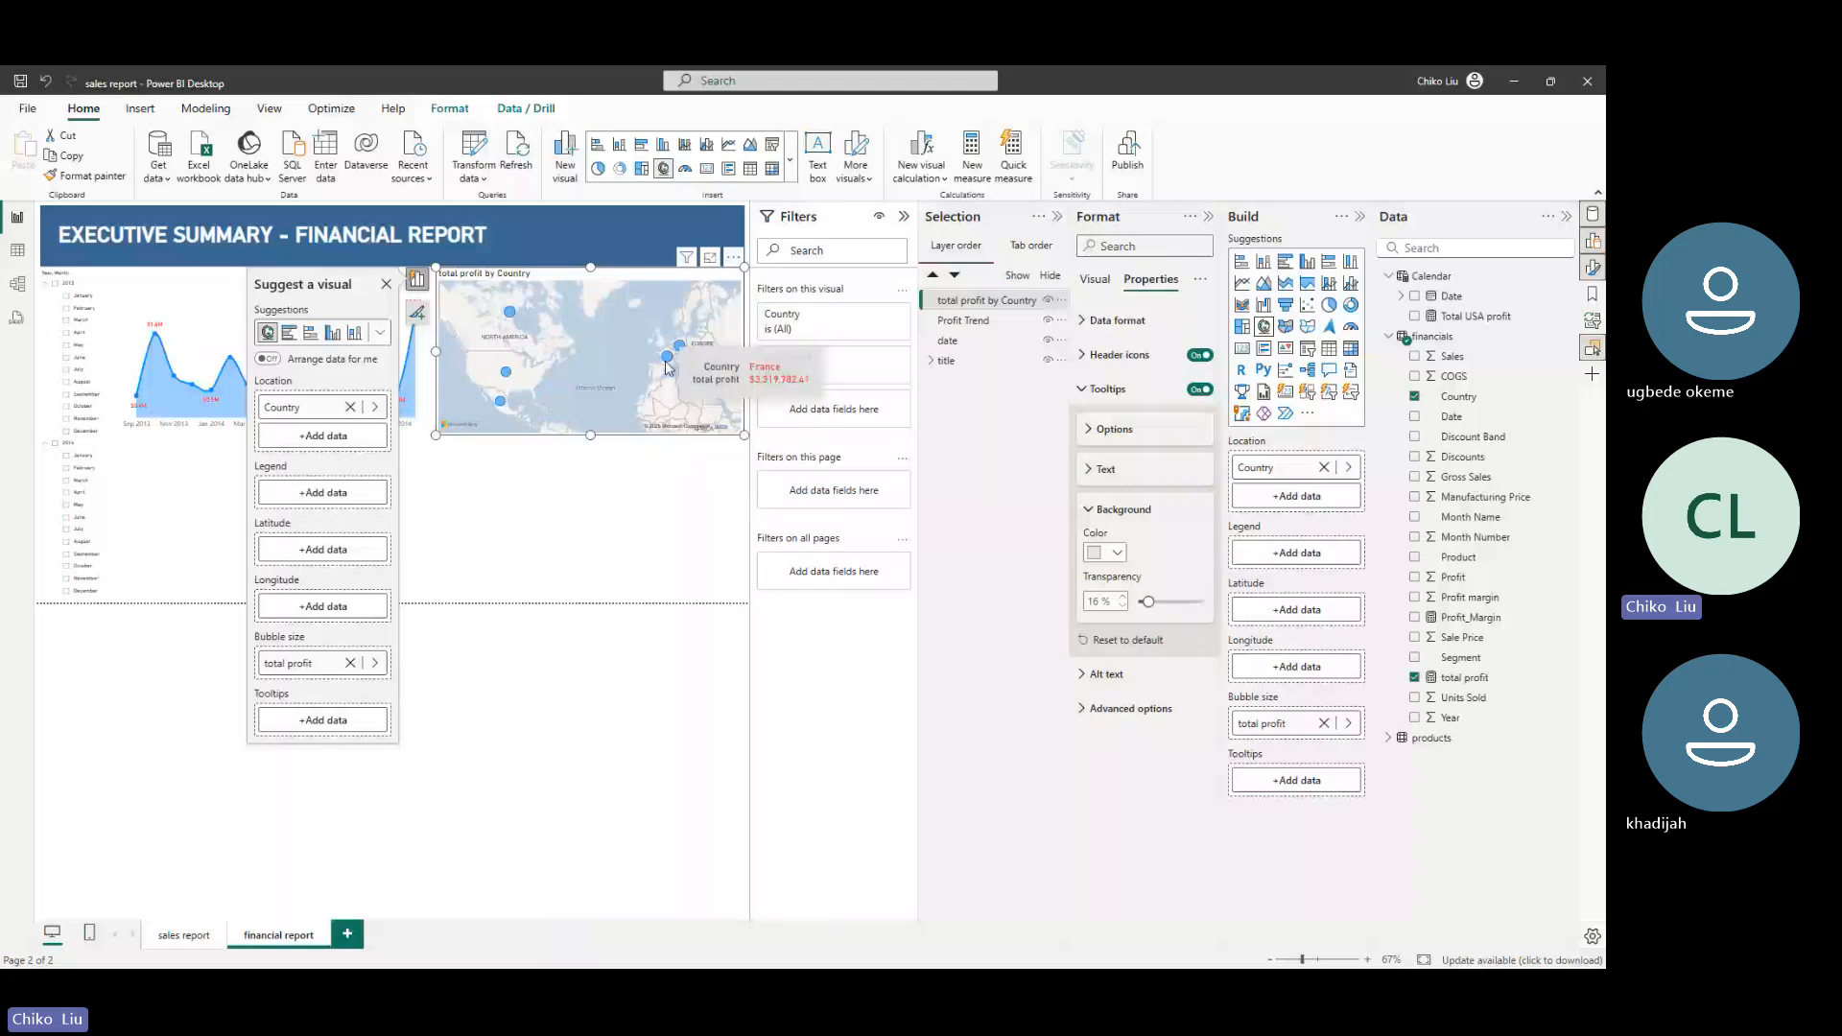
Try different bubble sizes on the map, including 12 and 0
click(1095, 278)
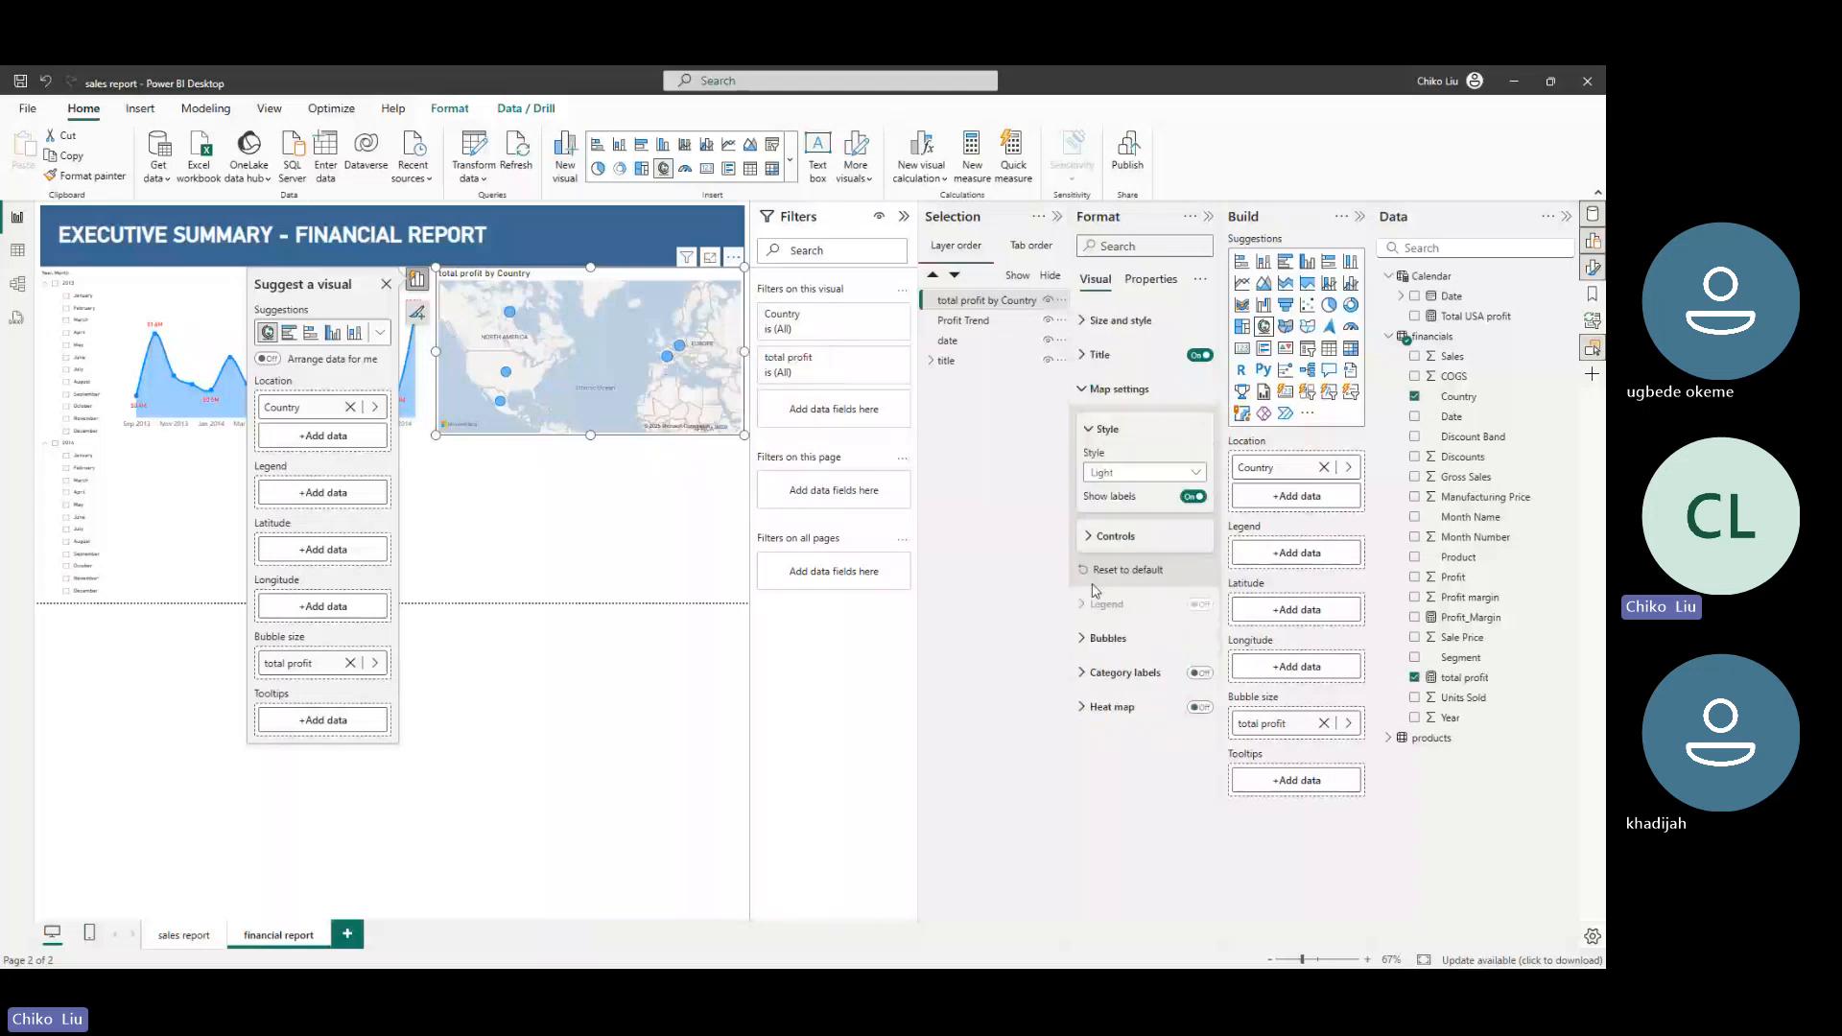
click(1110, 643)
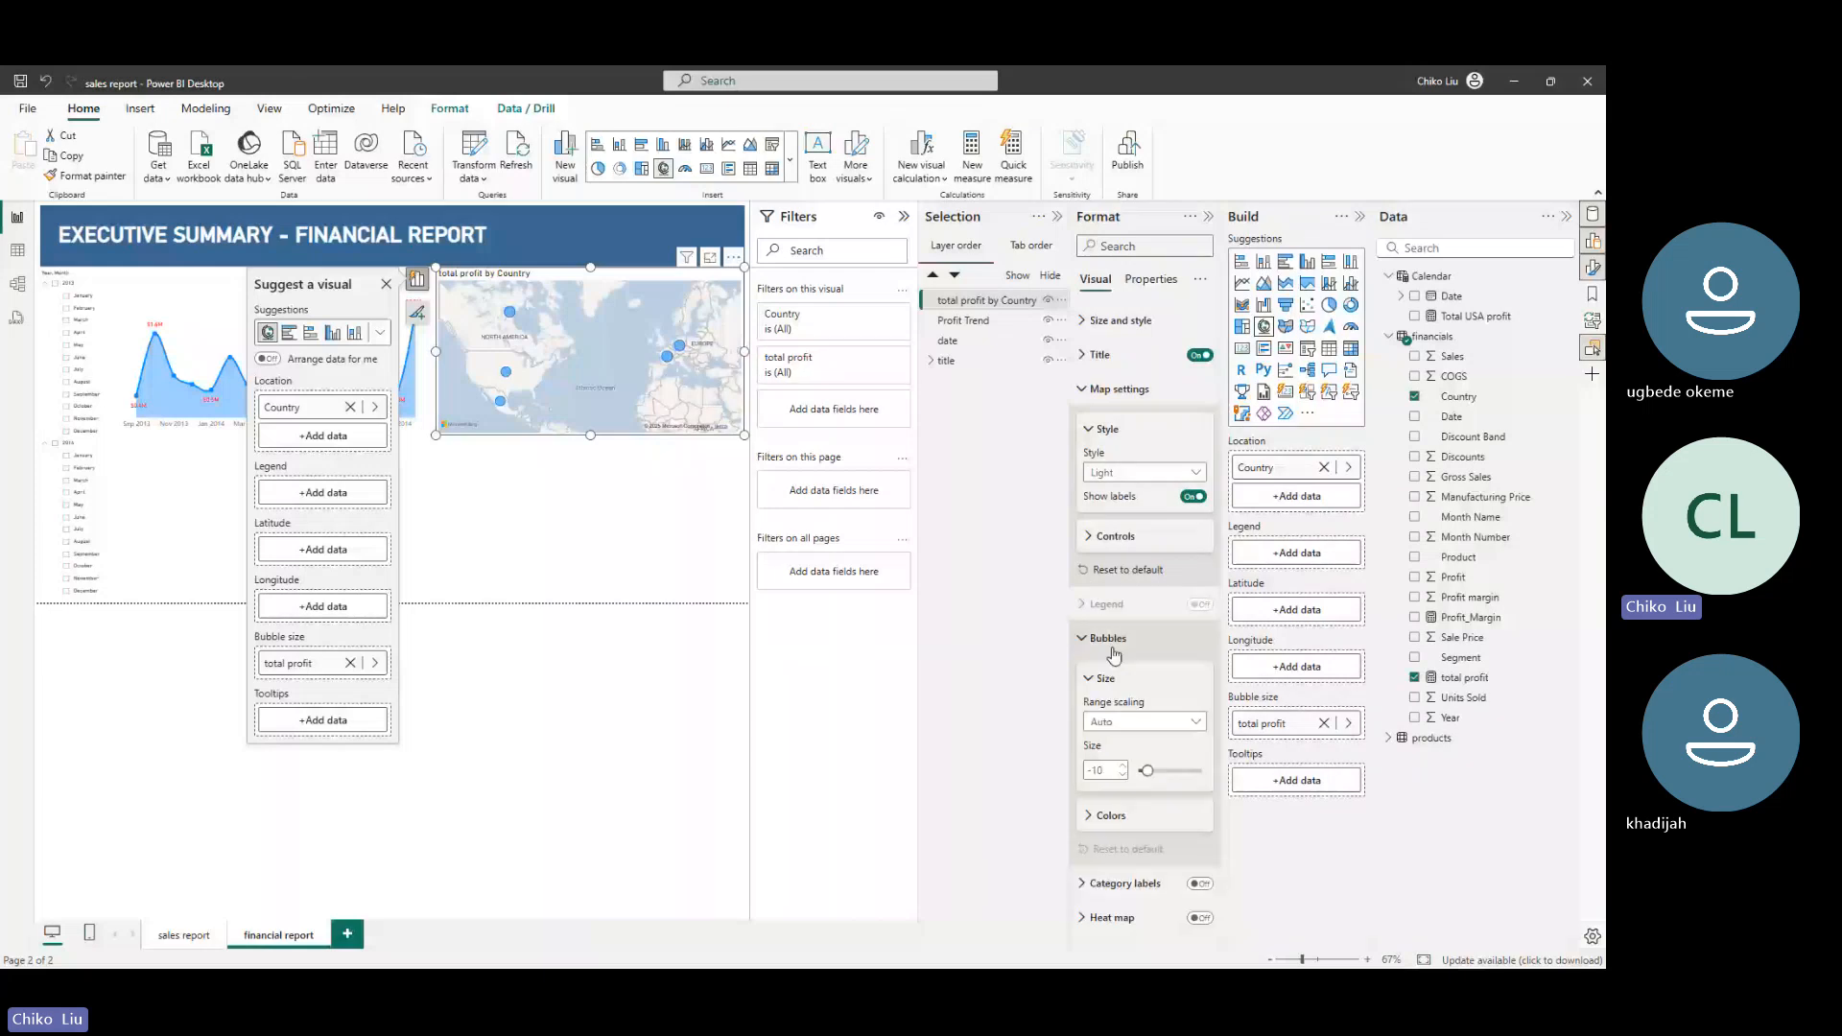
click(1143, 771)
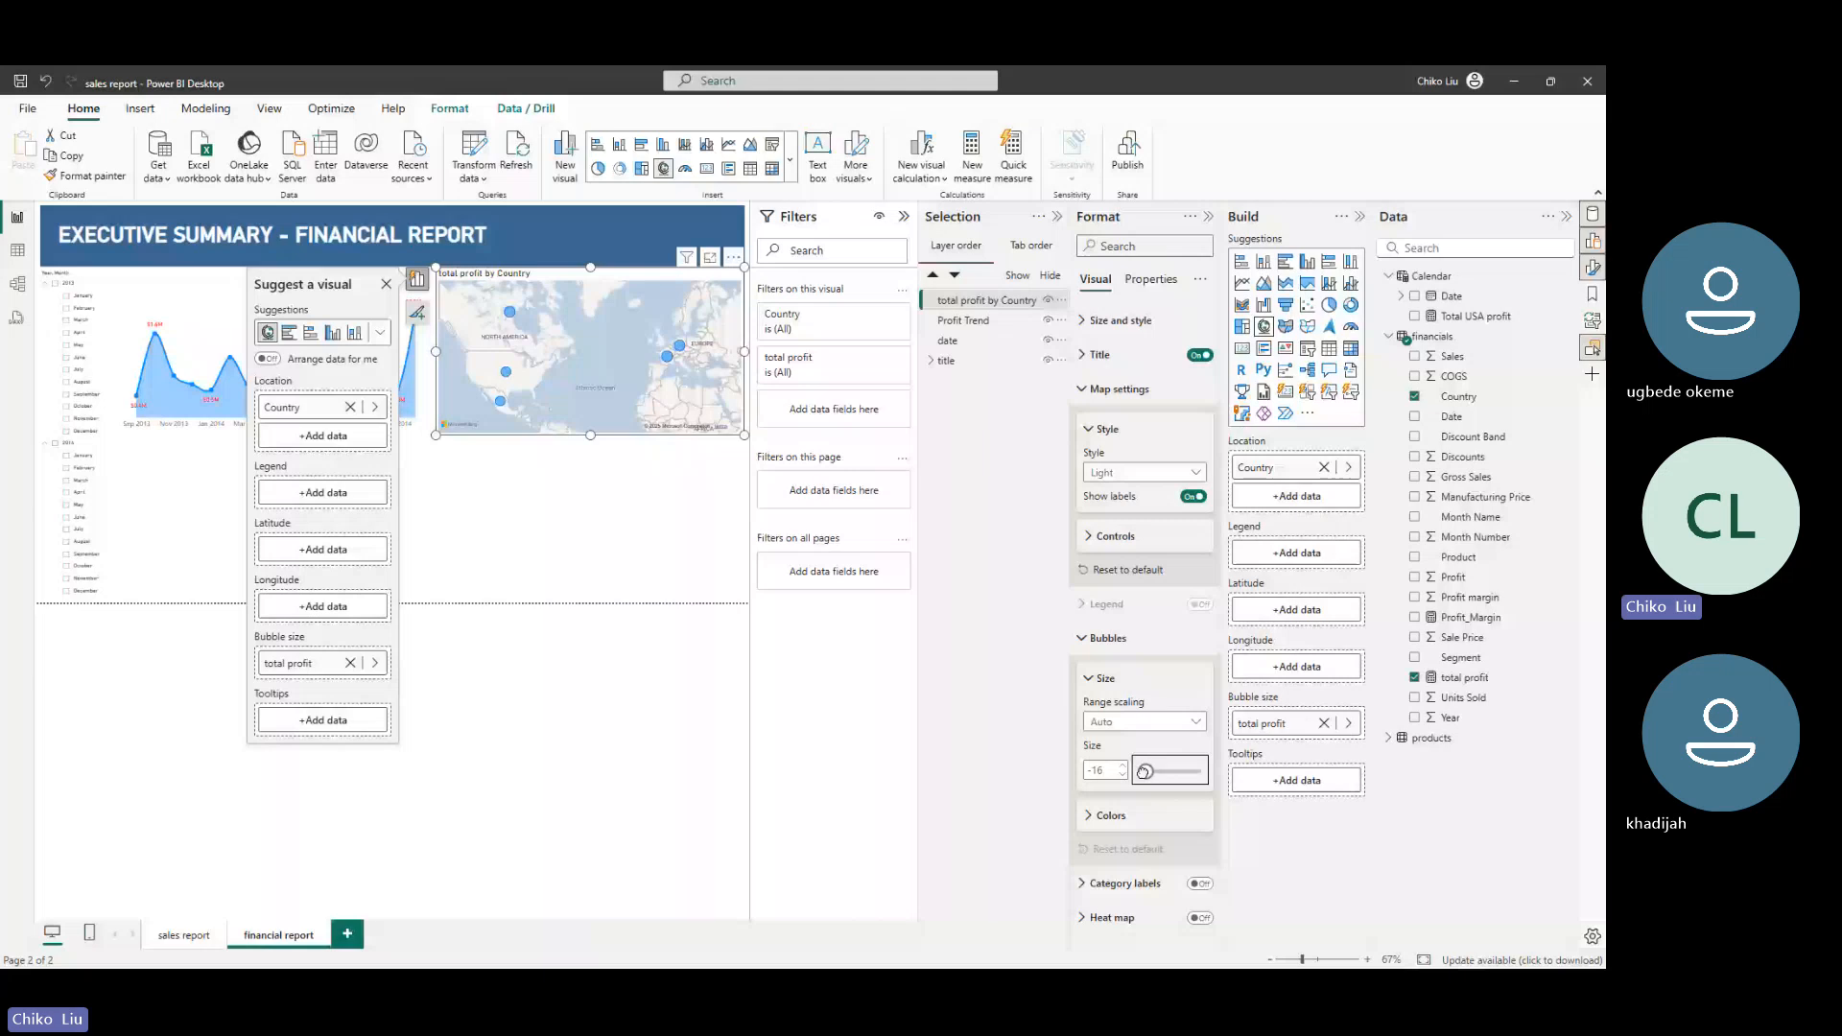
drag(1143, 771, 1159, 771)
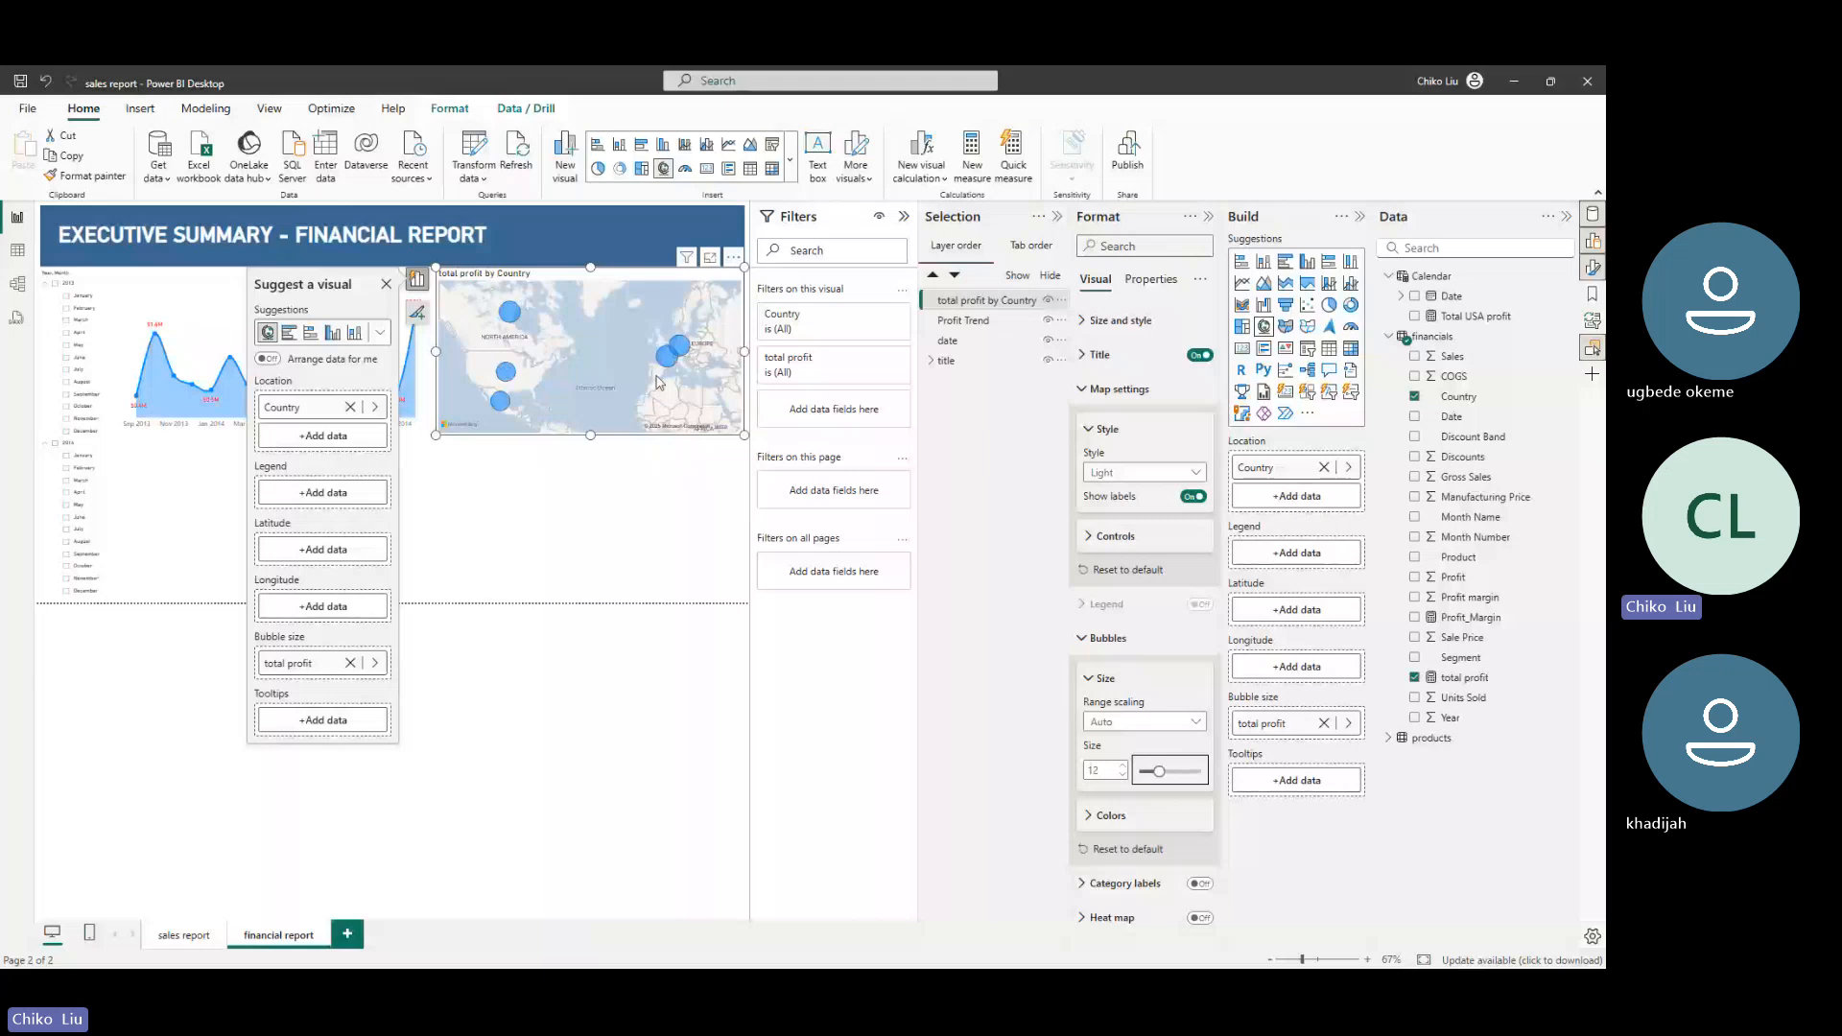
click(1154, 771)
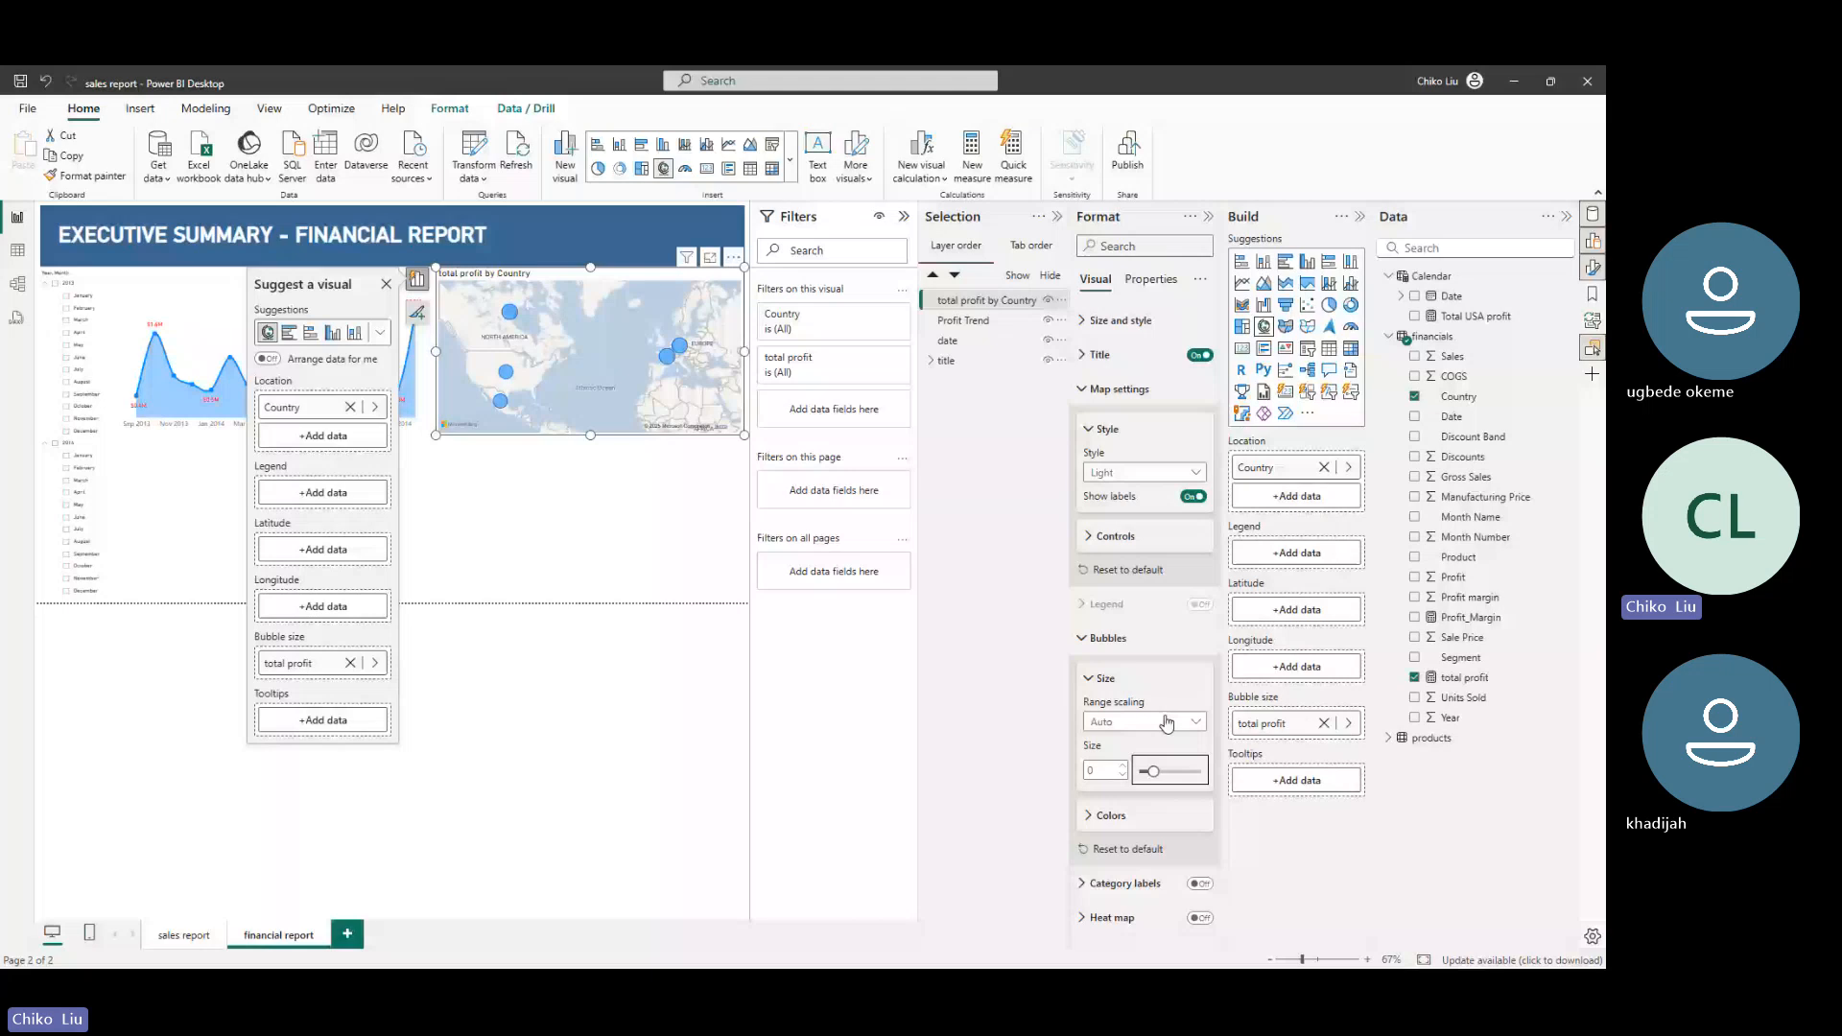
Set the map bubbles' range scaling to Data range and their size to 24
click(1167, 722)
click(1142, 743)
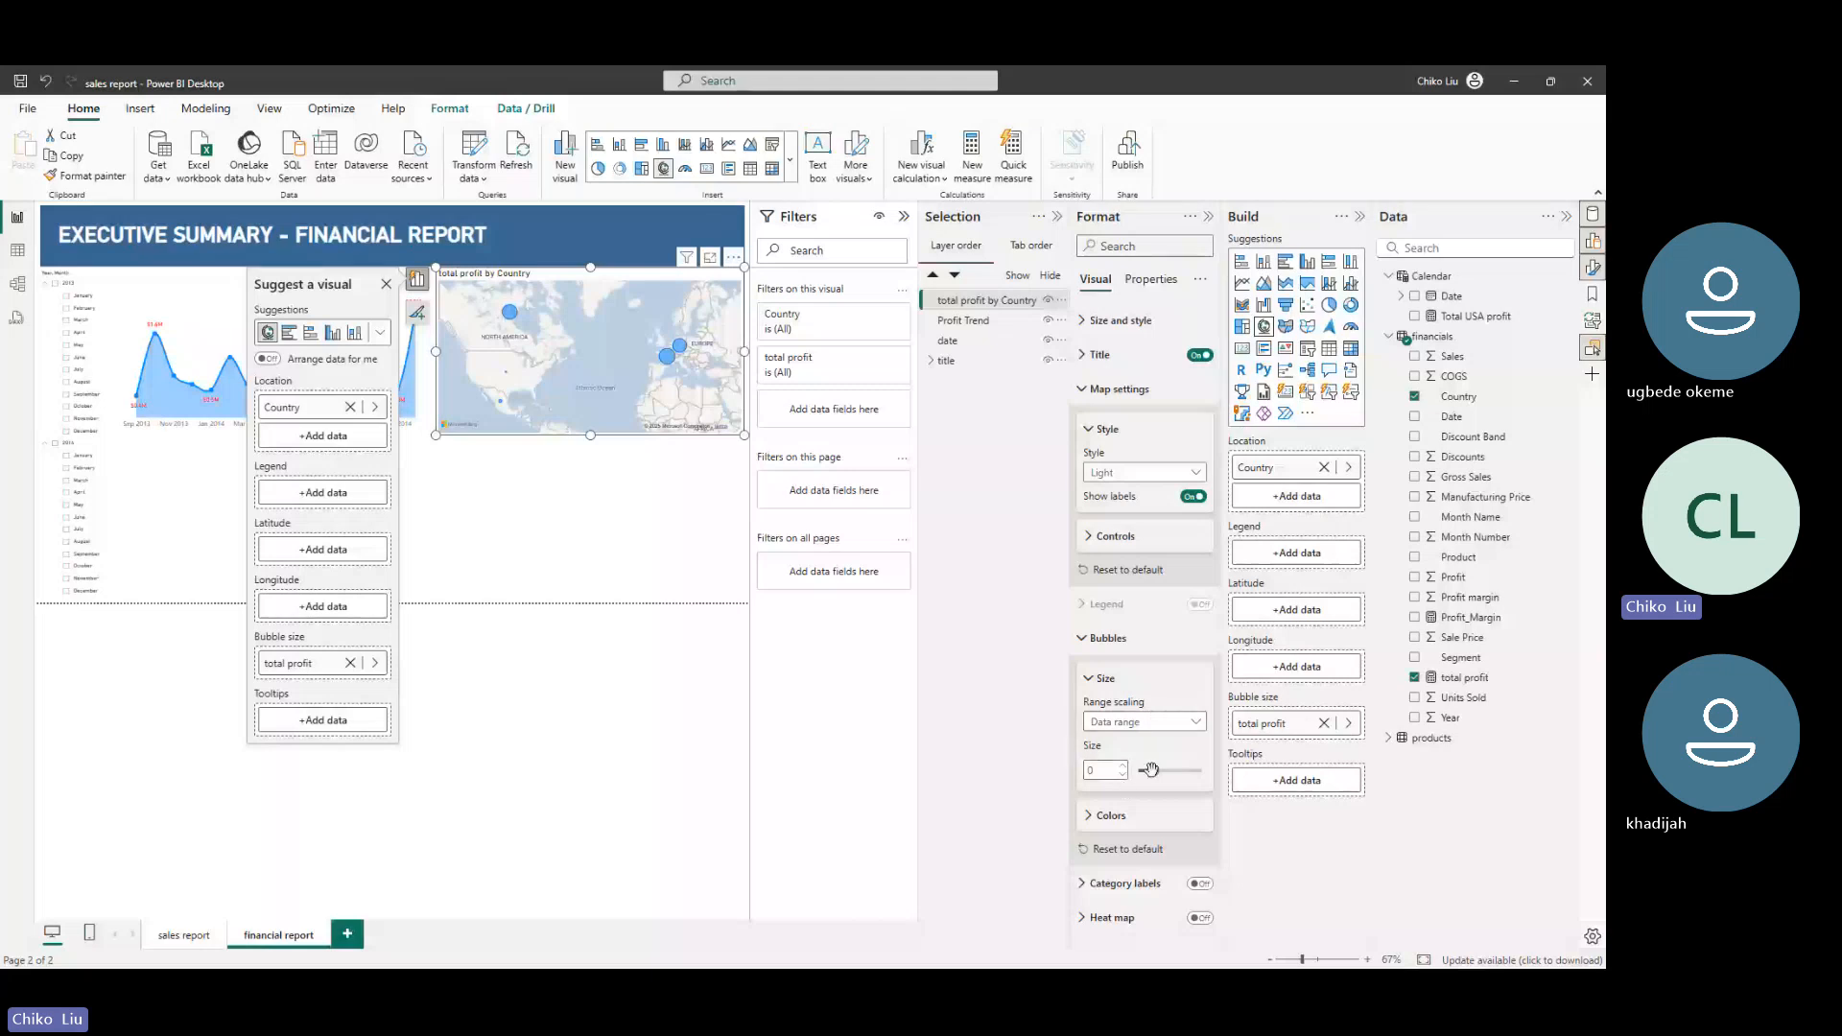
click(1164, 769)
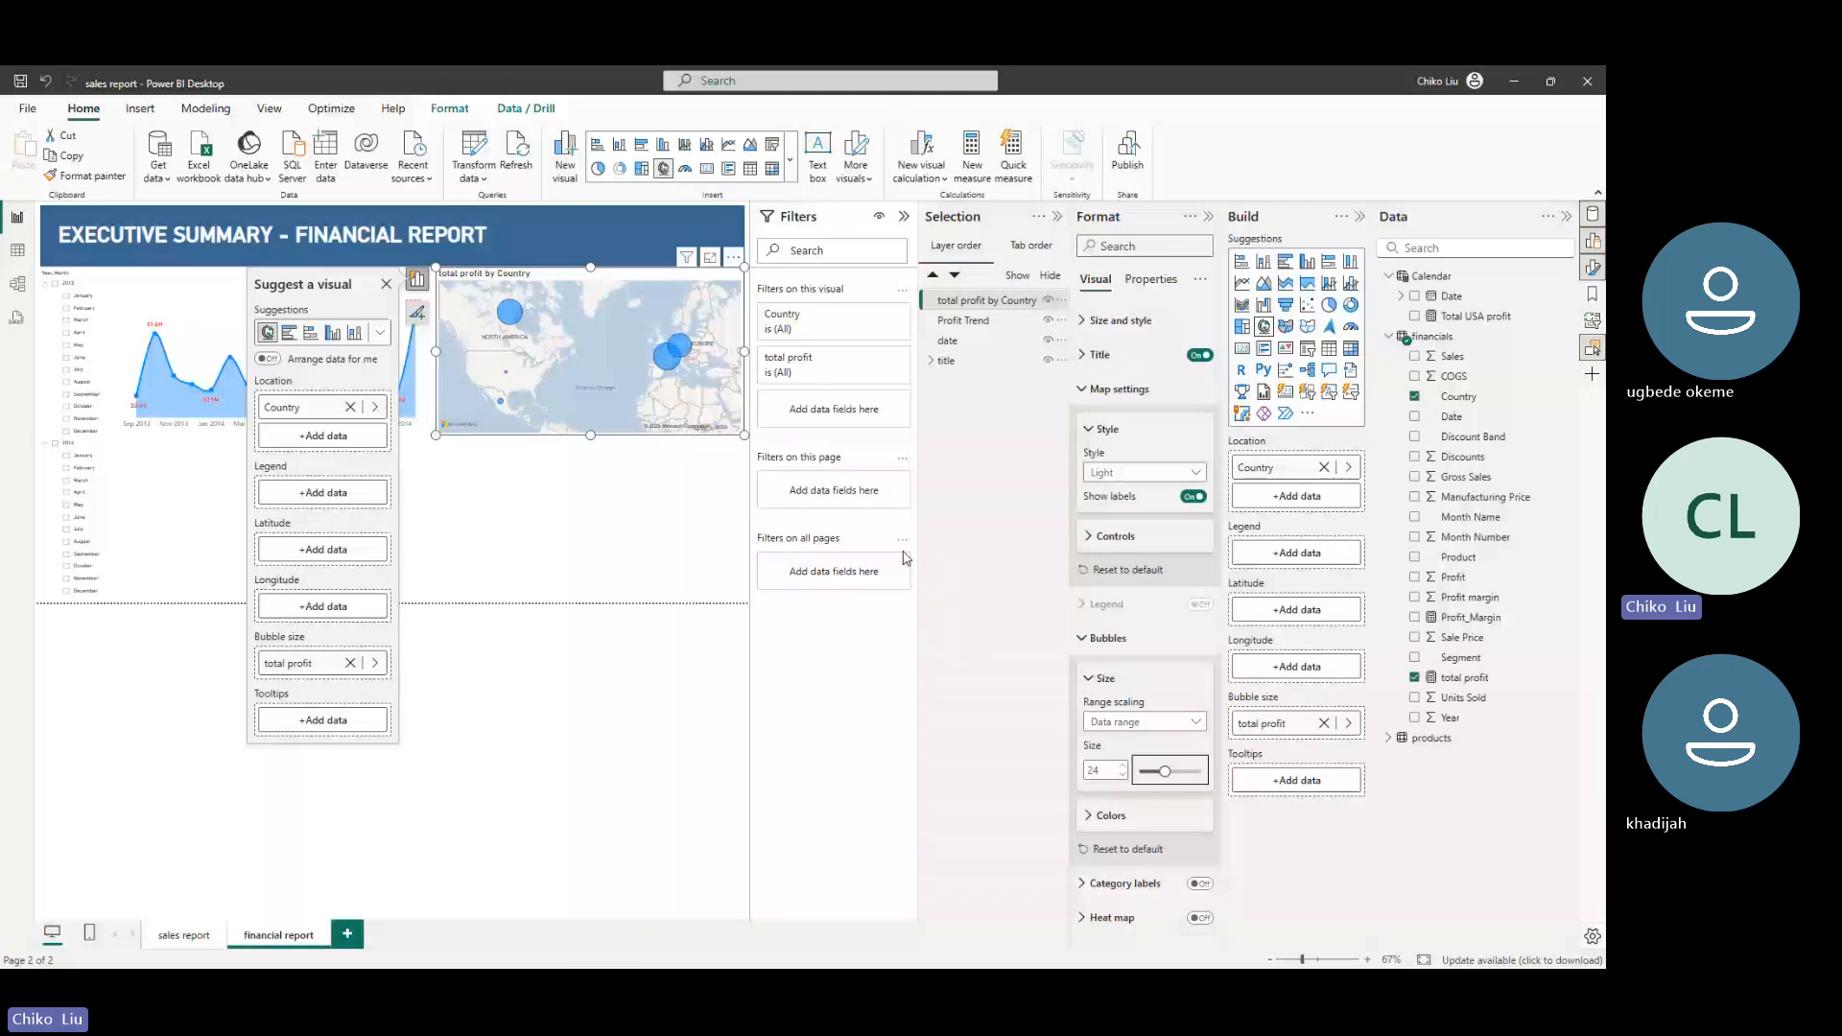
Try Magnitude range scaling on the map bubbles and return them to Data range
click(1132, 724)
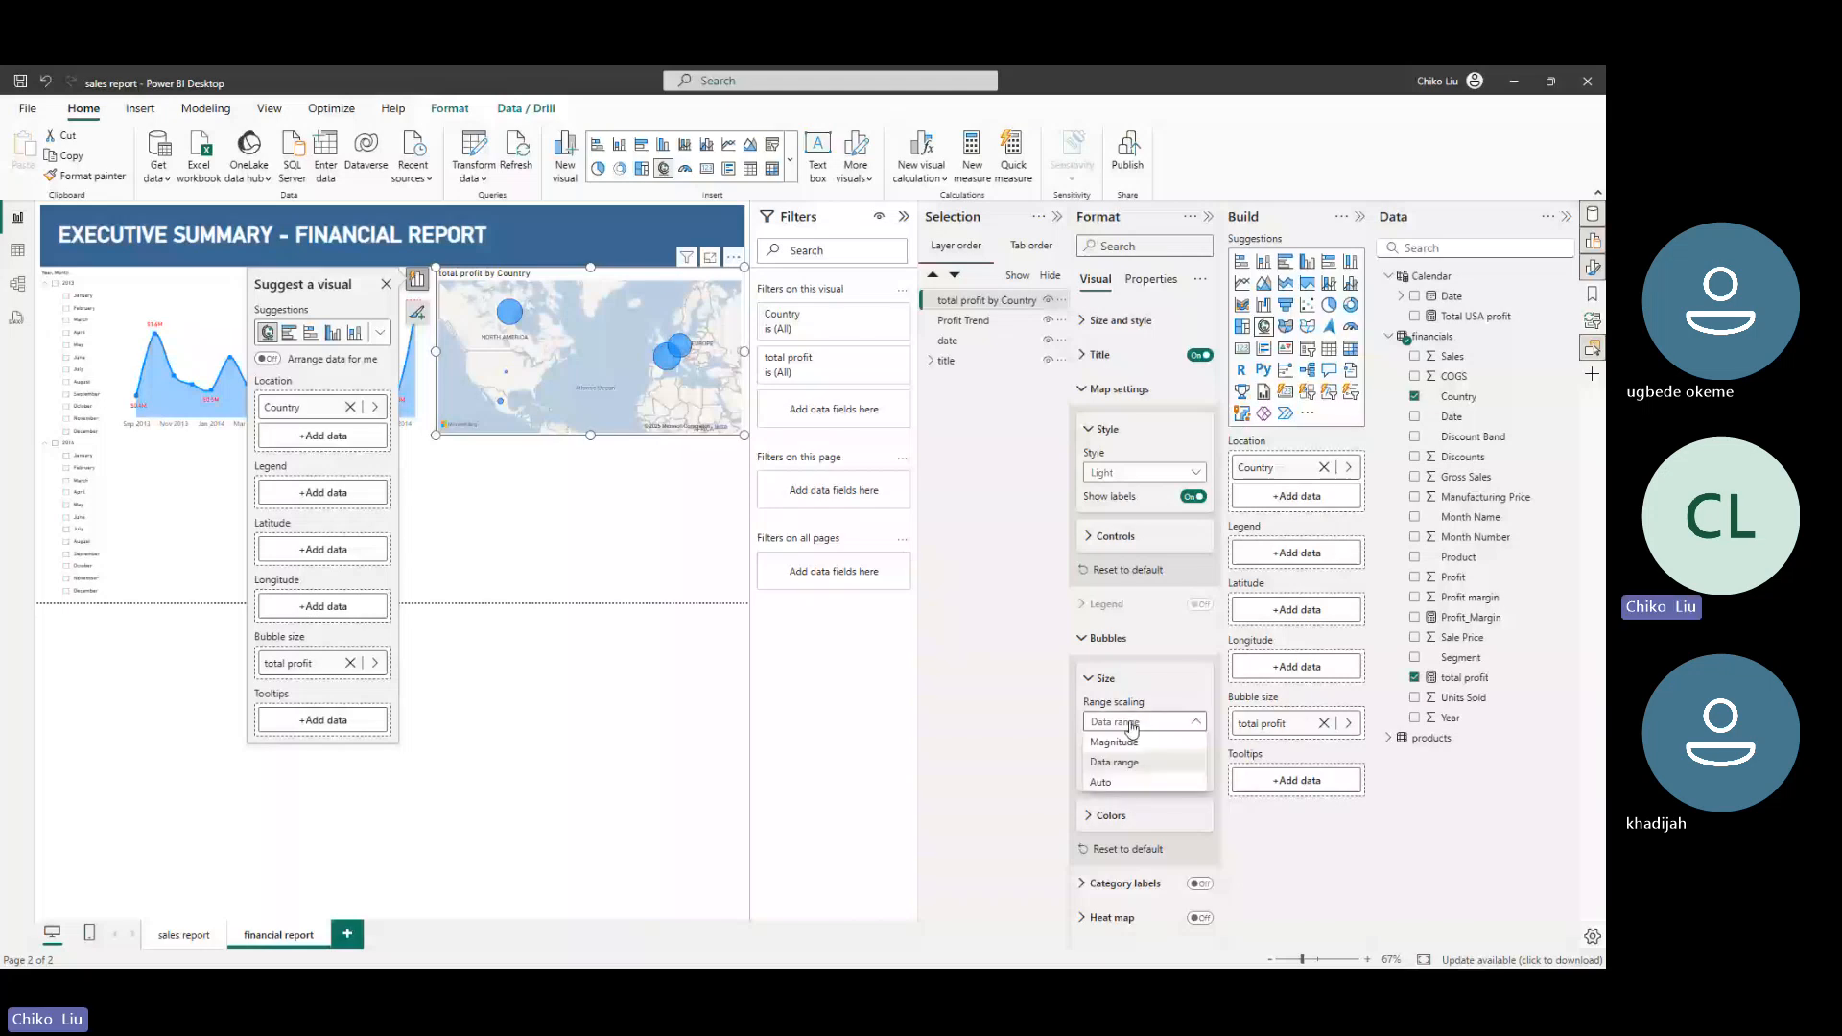
click(1152, 741)
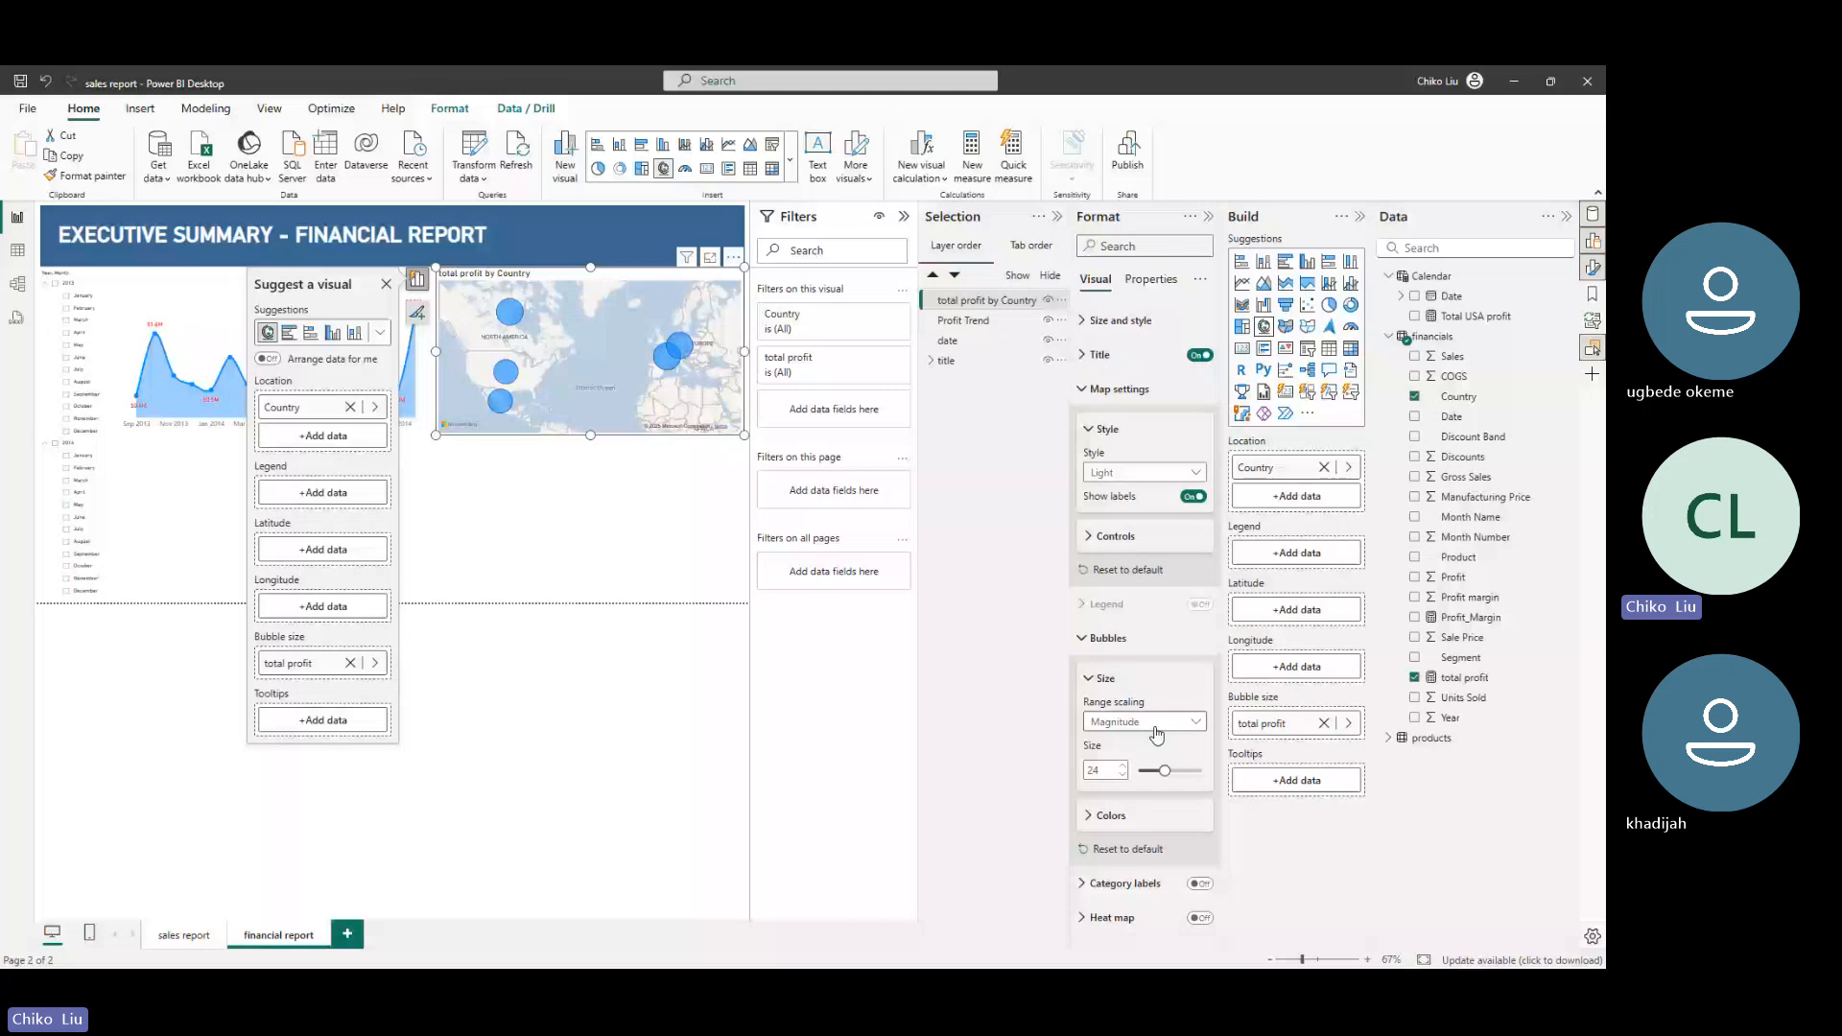
click(1156, 734)
click(1115, 763)
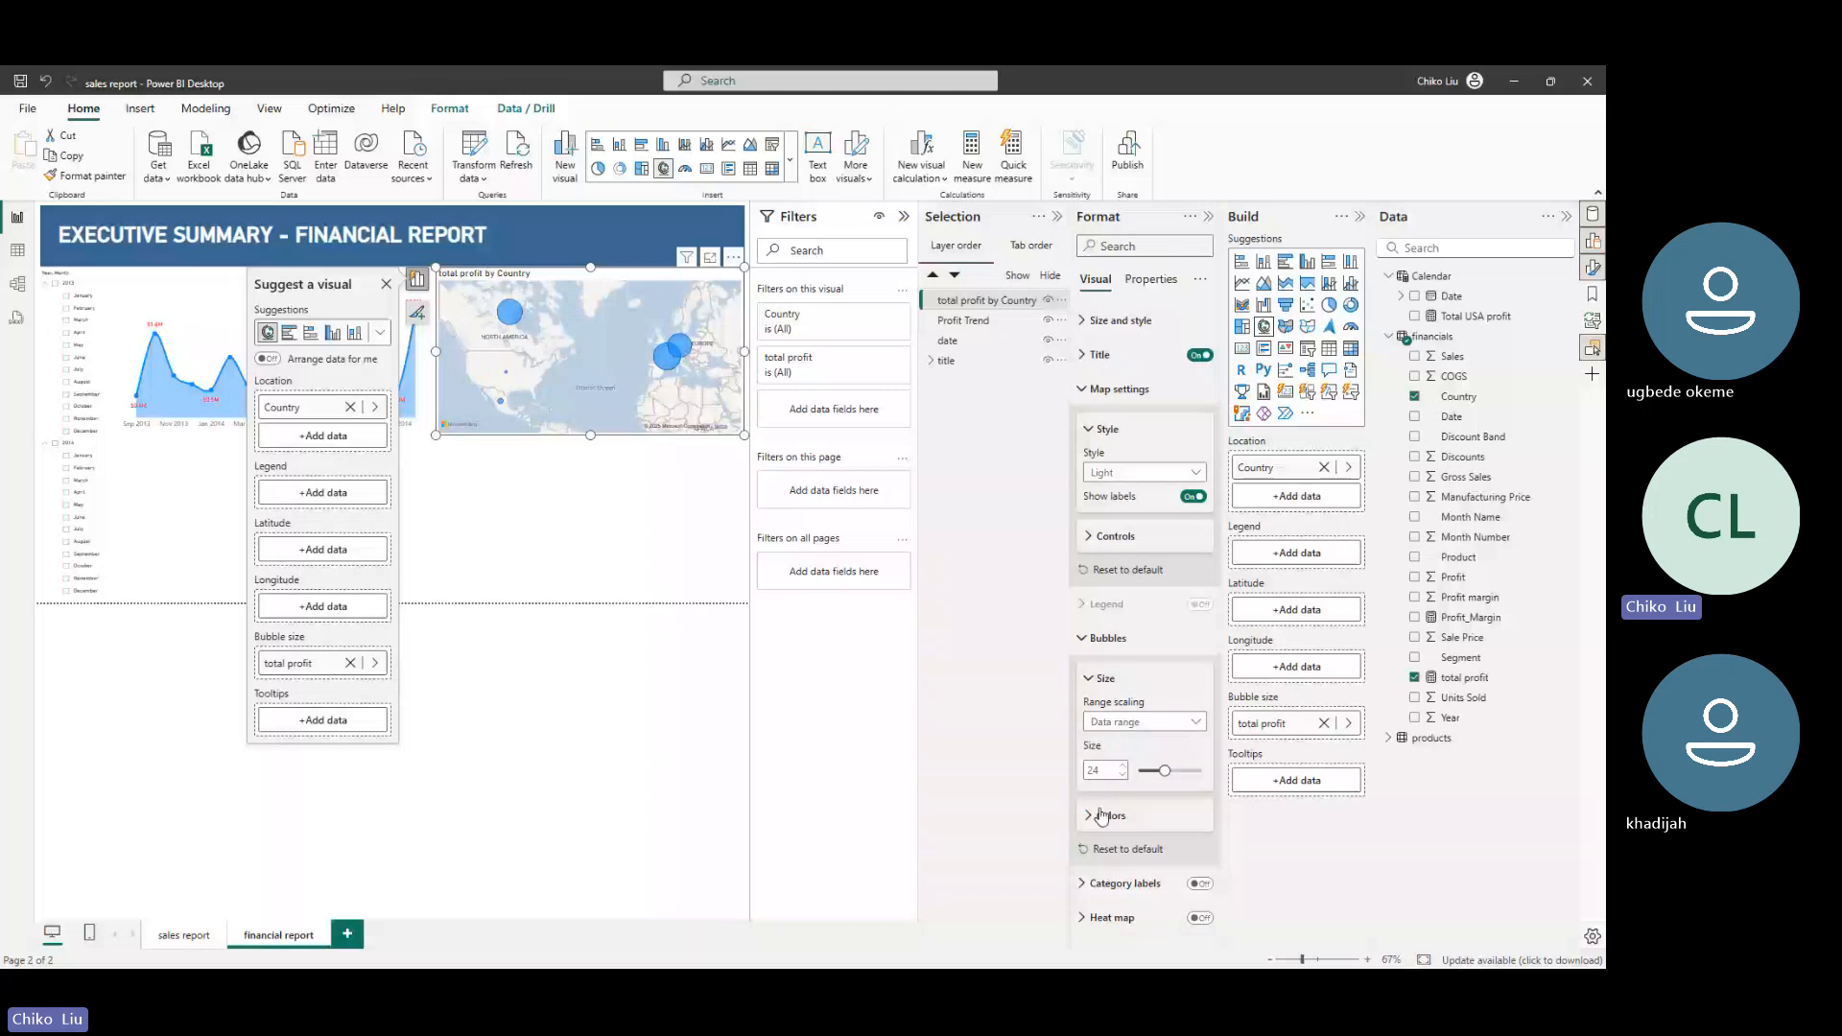
Set the default color of the map bubbles to a medium orange theme shade
click(1103, 815)
click(1112, 802)
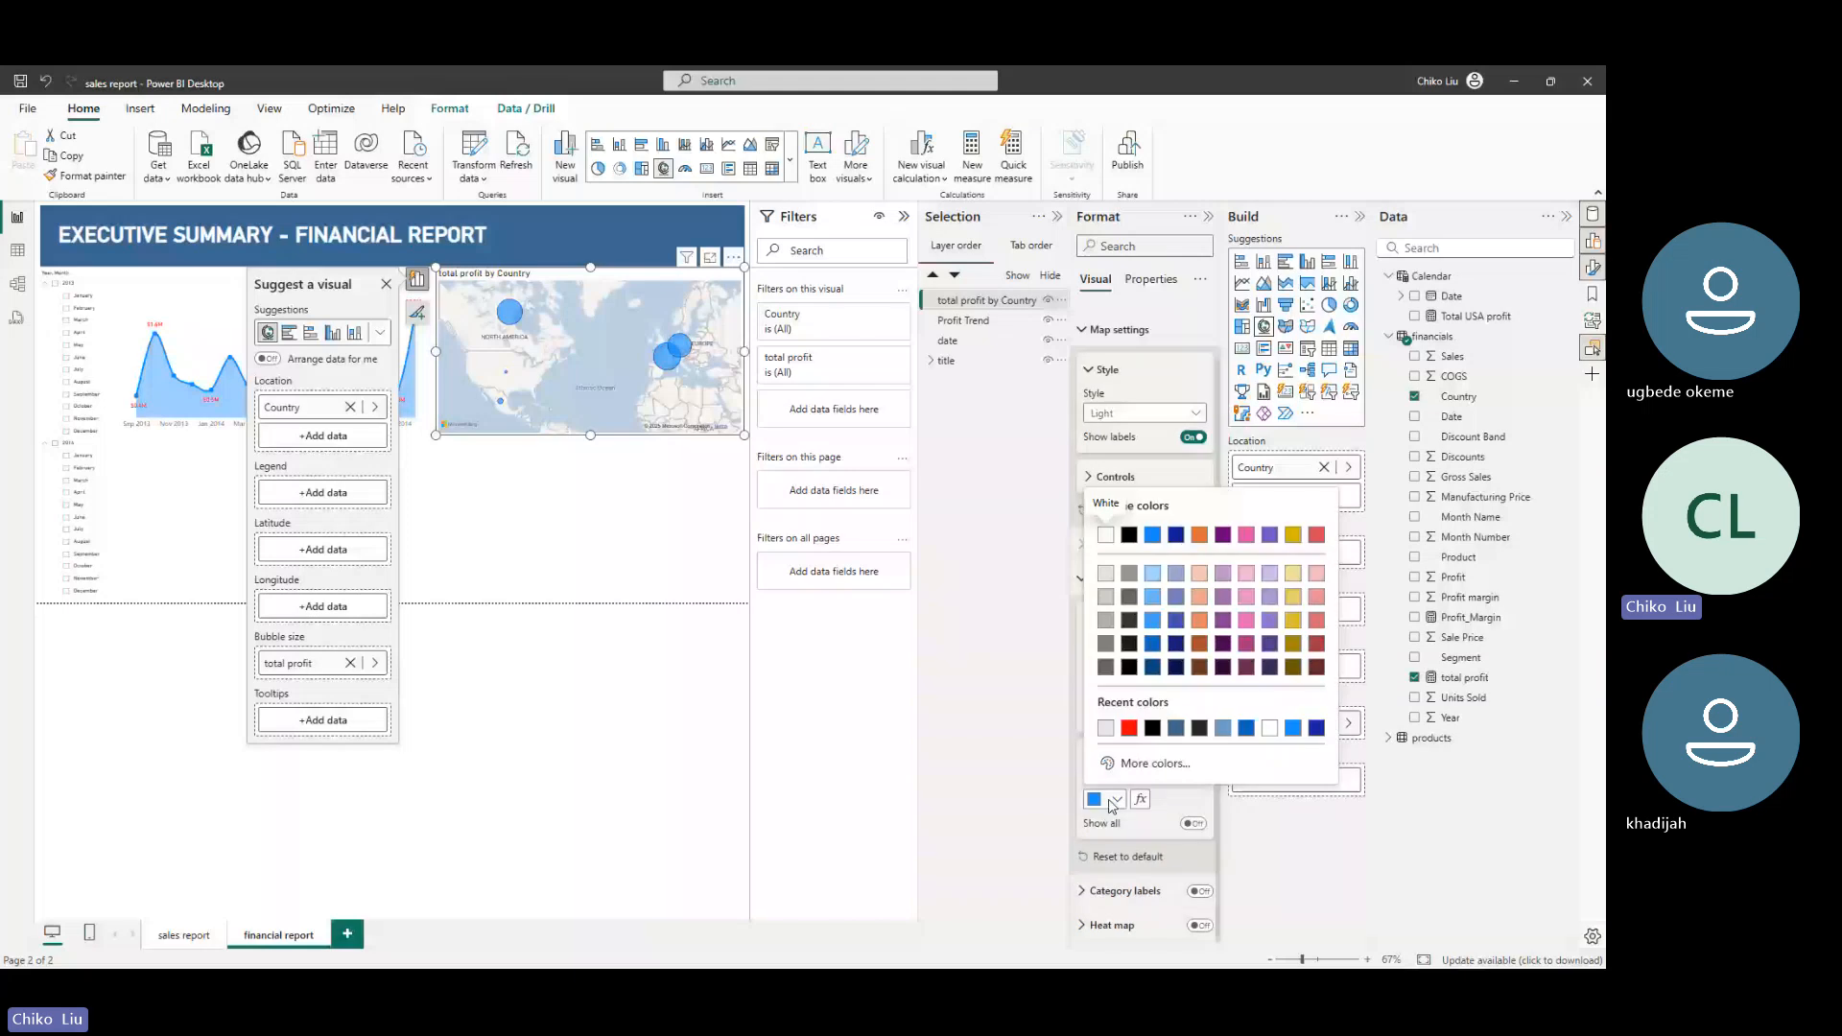
click(1129, 728)
click(1116, 800)
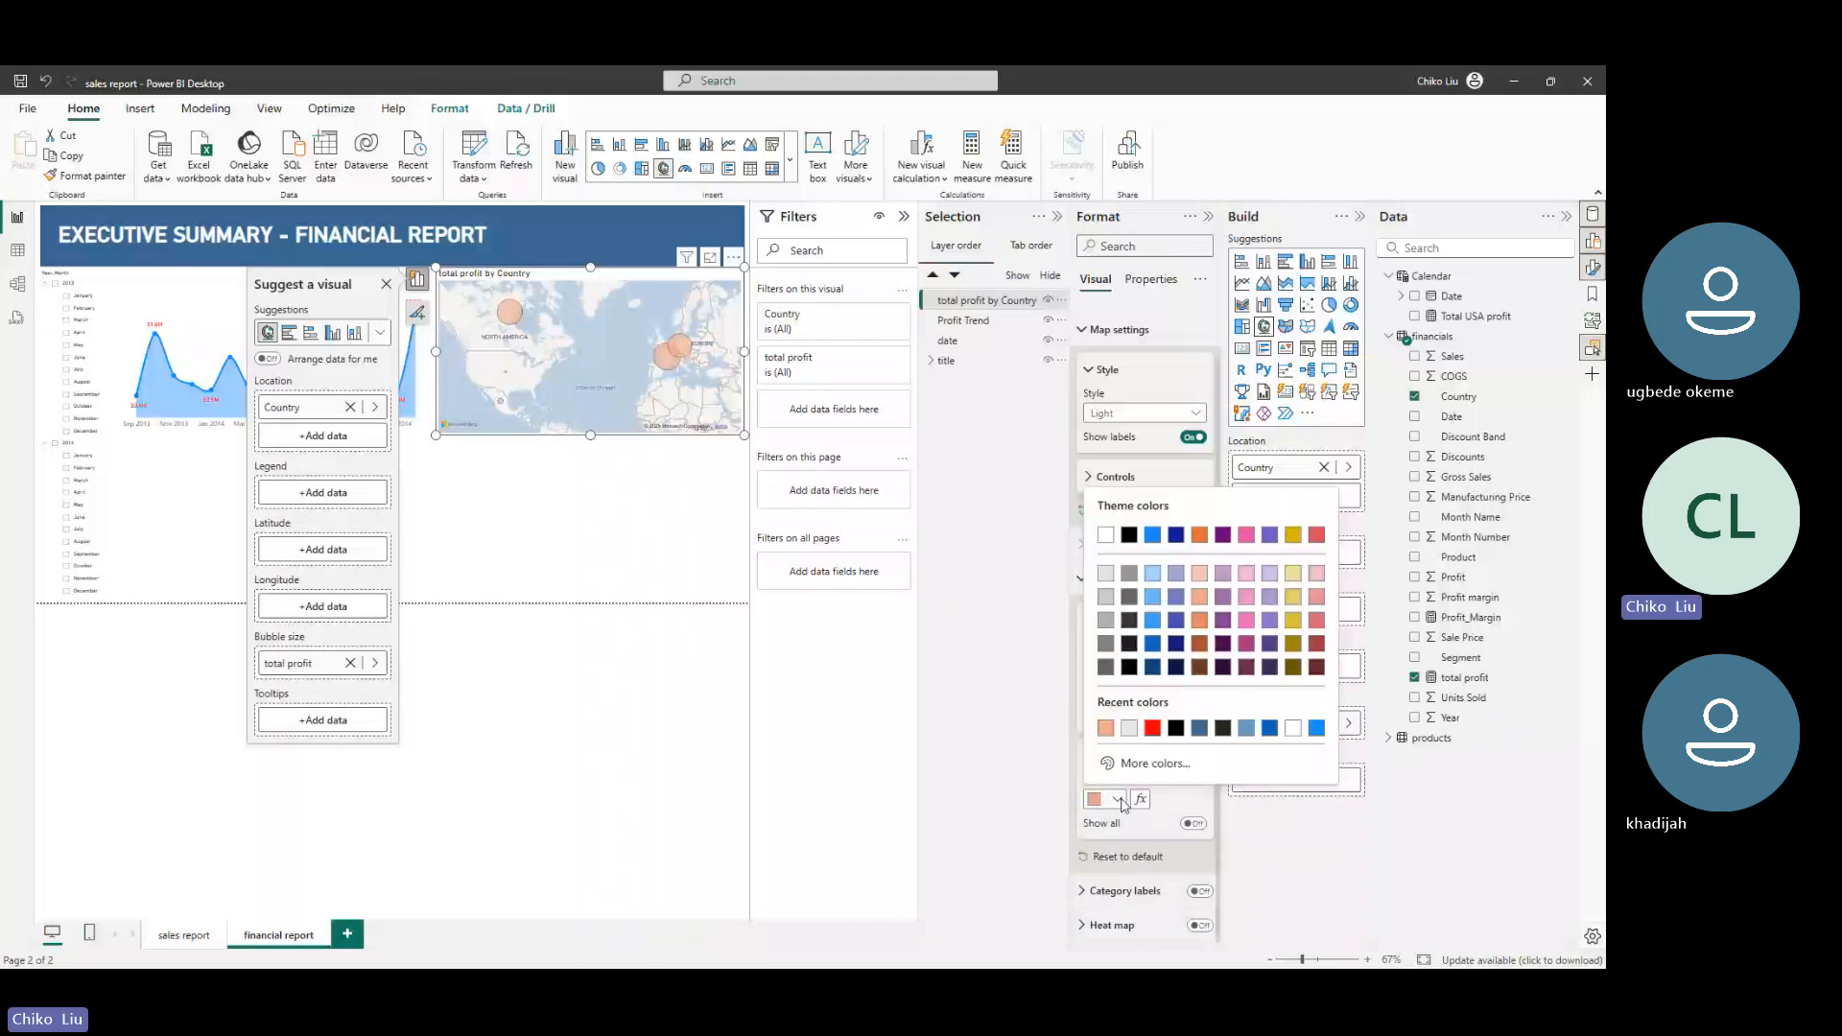
click(1199, 620)
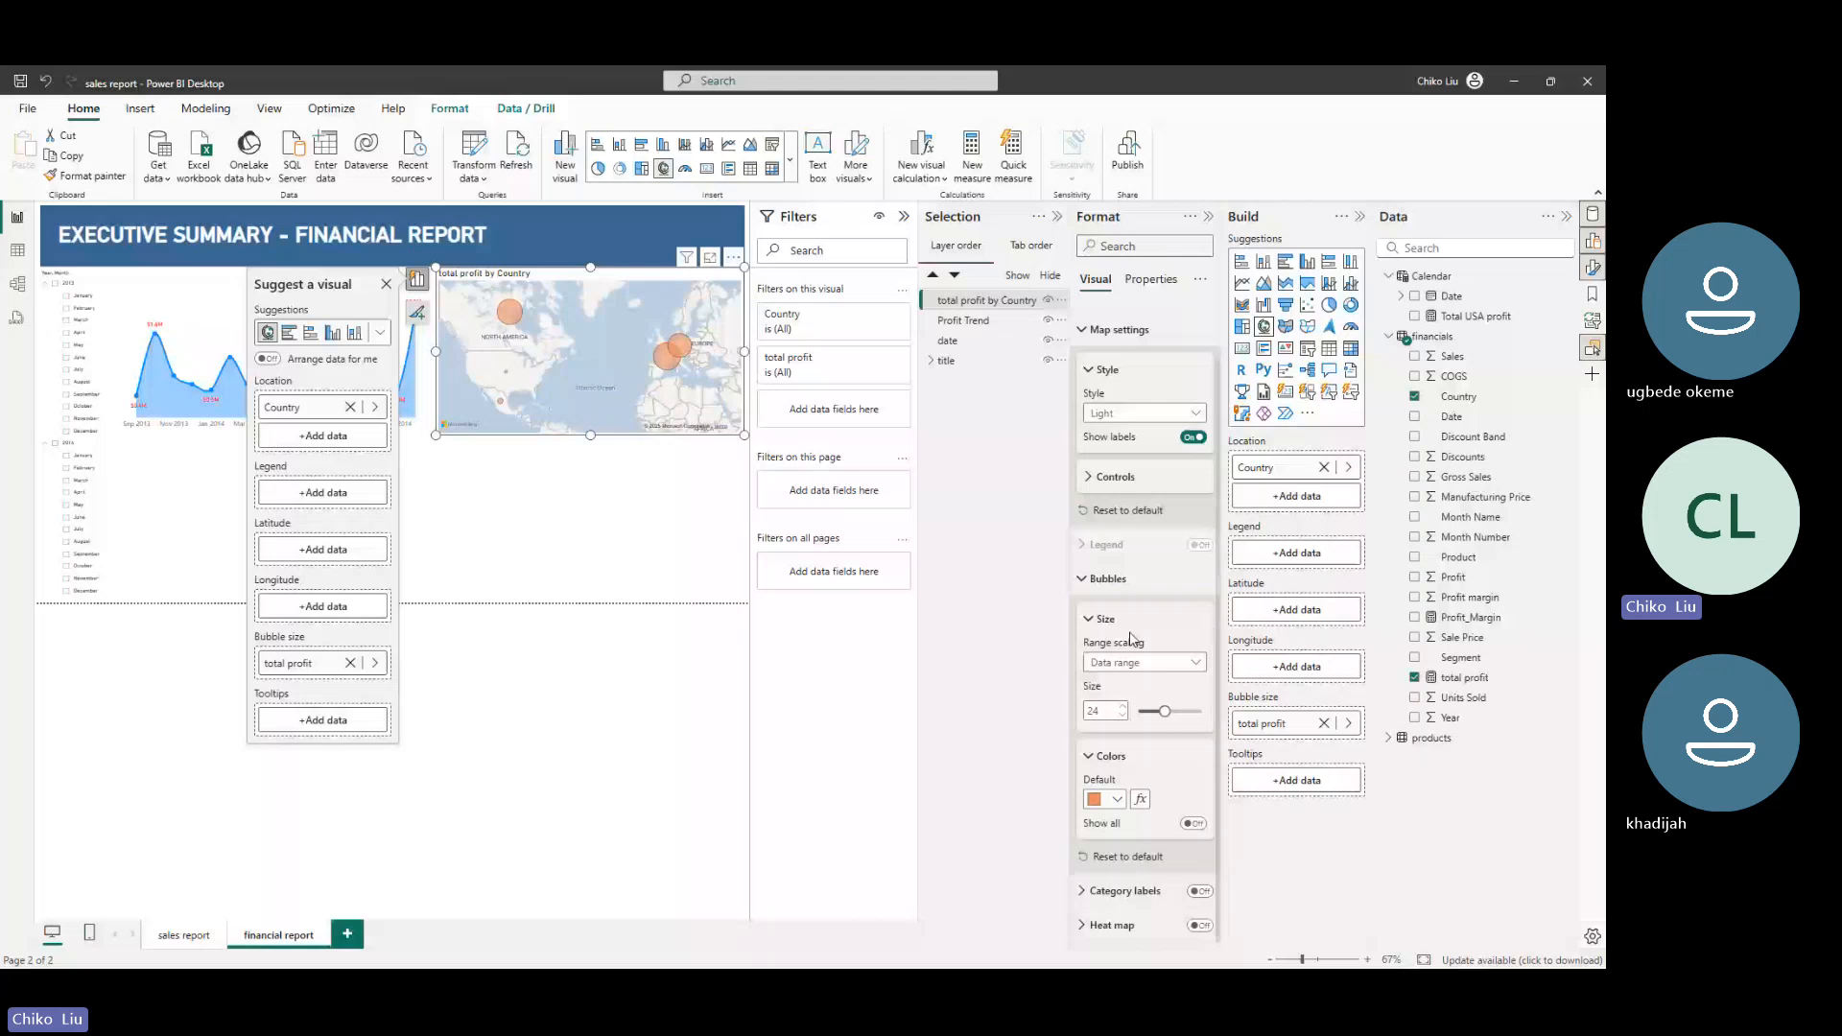
Change the map's title text to Profit by Country, center it and make it bold
click(1091, 371)
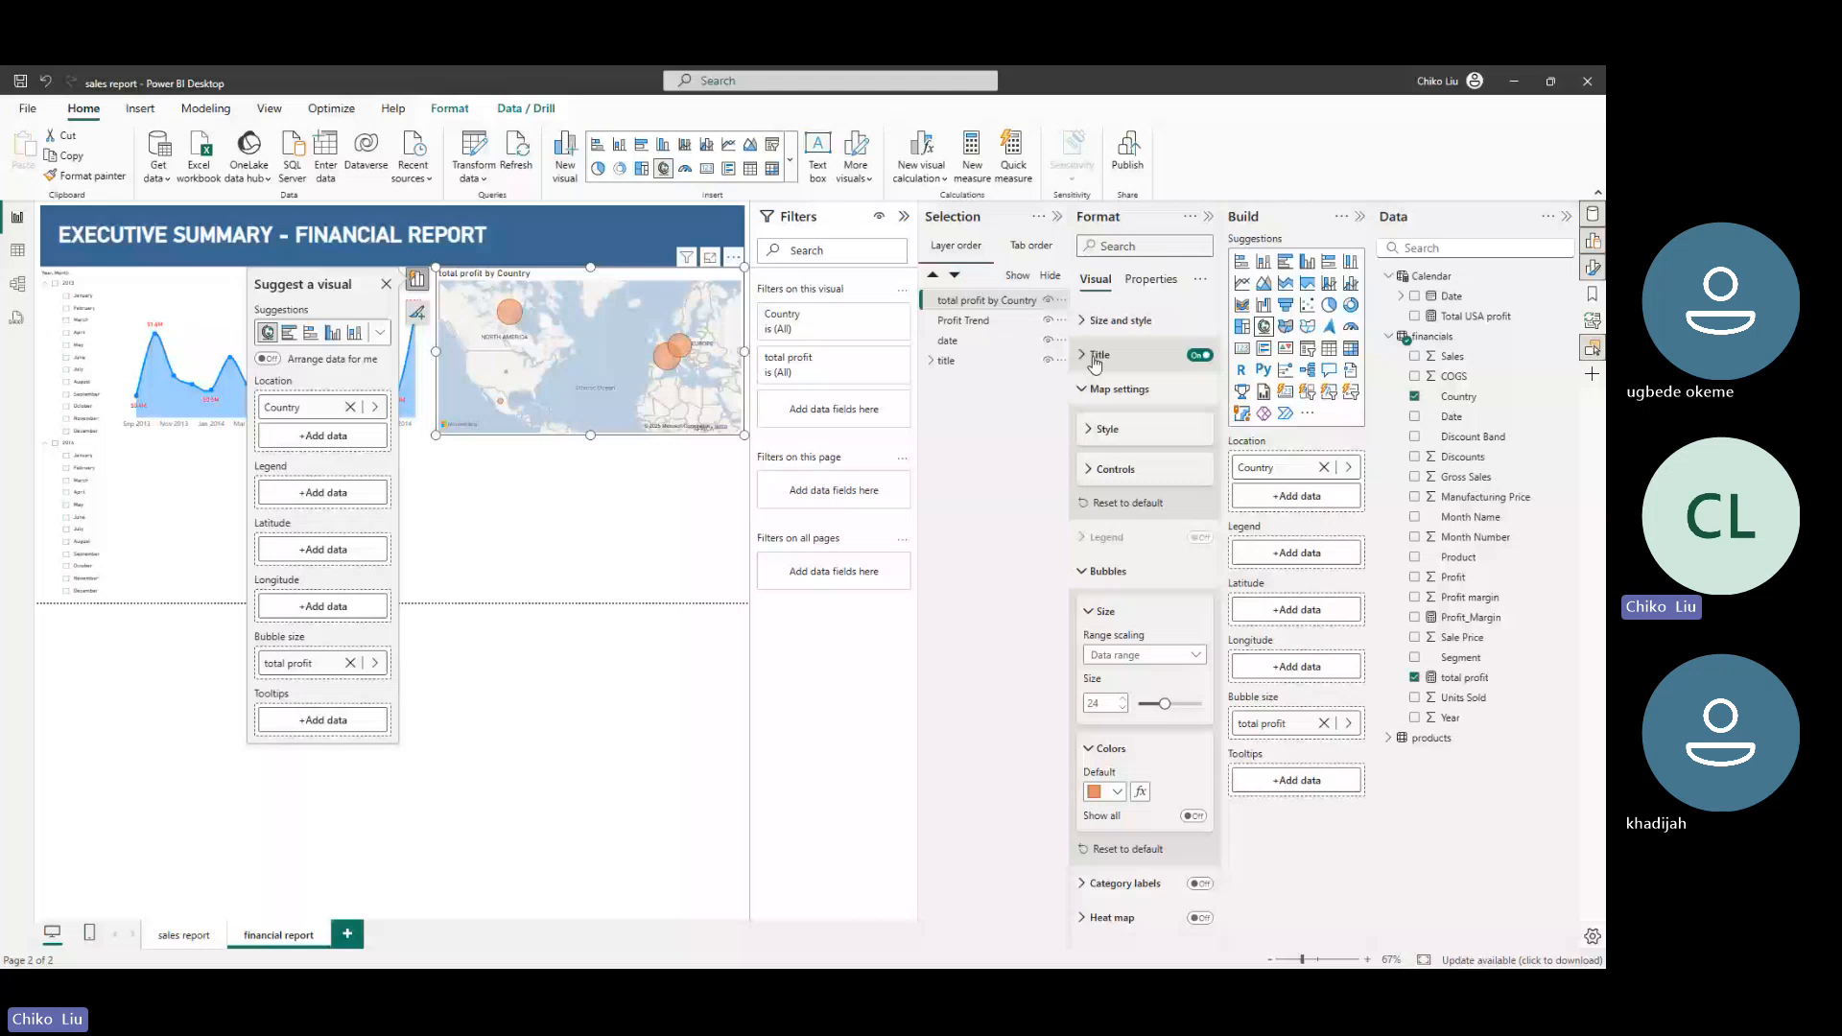
click(1093, 357)
double_click(1111, 440)
drag(1117, 441, 1101, 440)
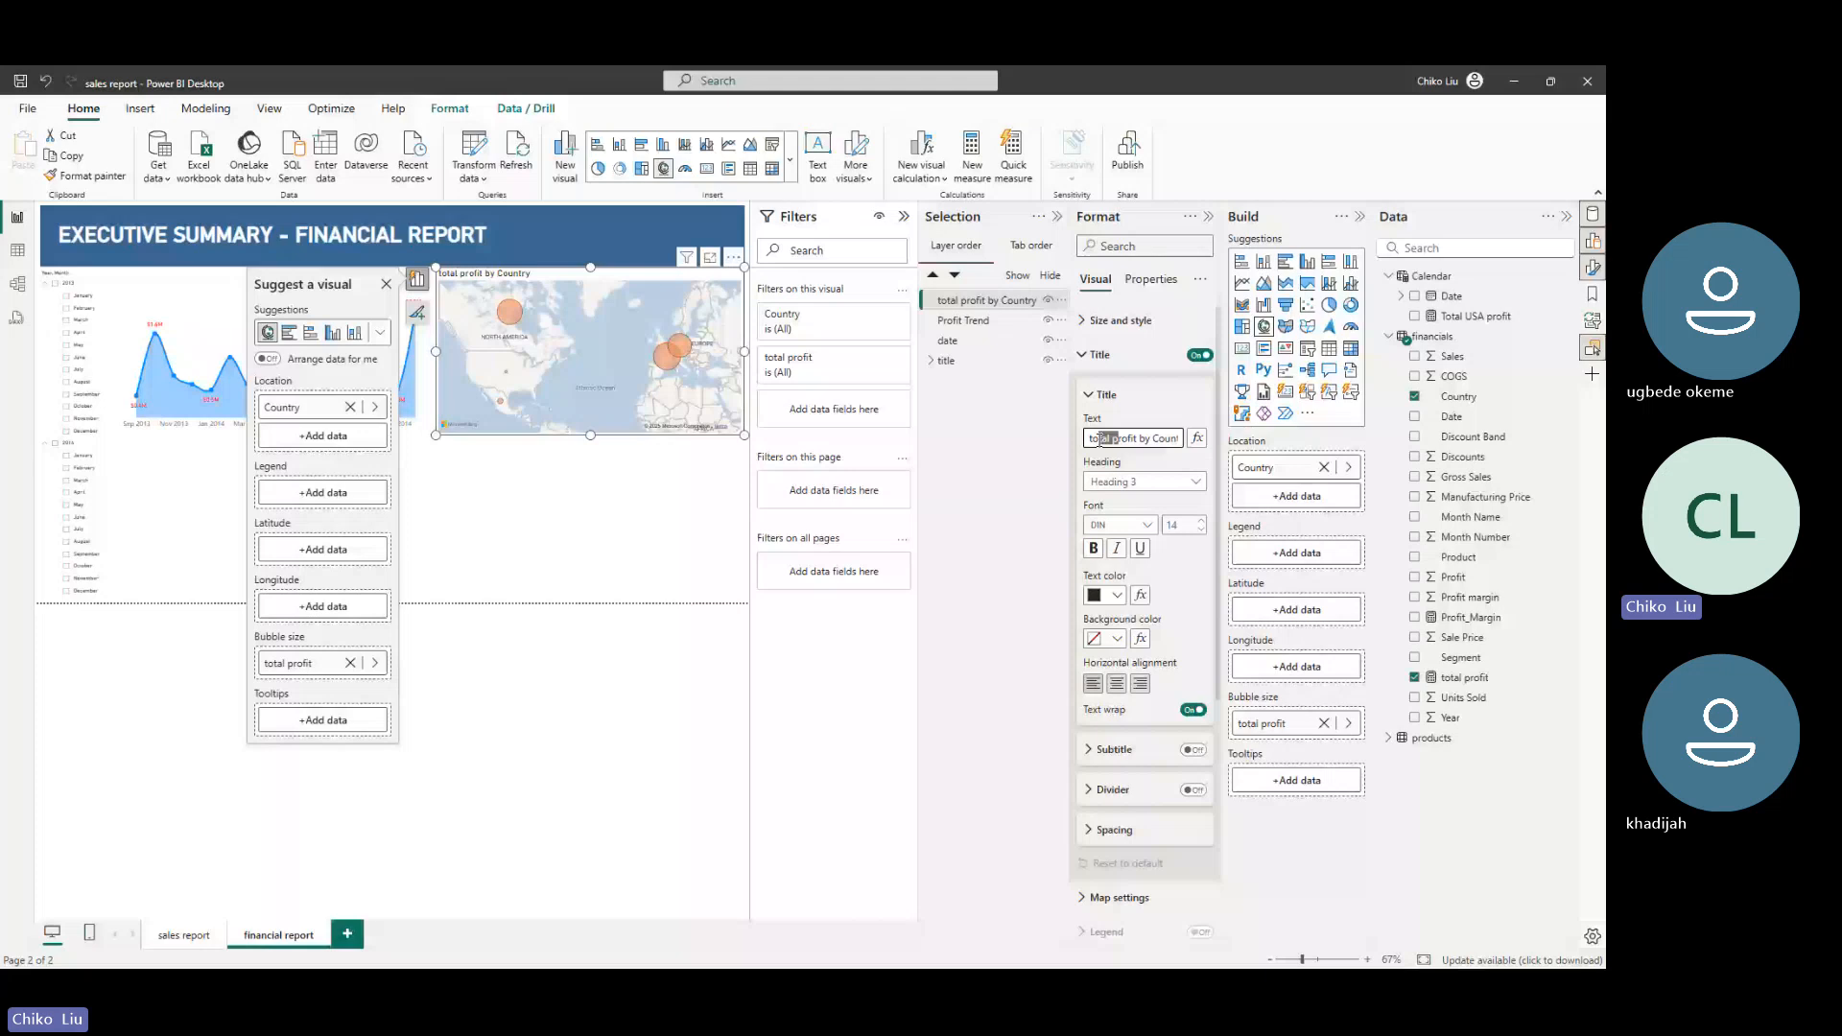
text(P)
click(1116, 683)
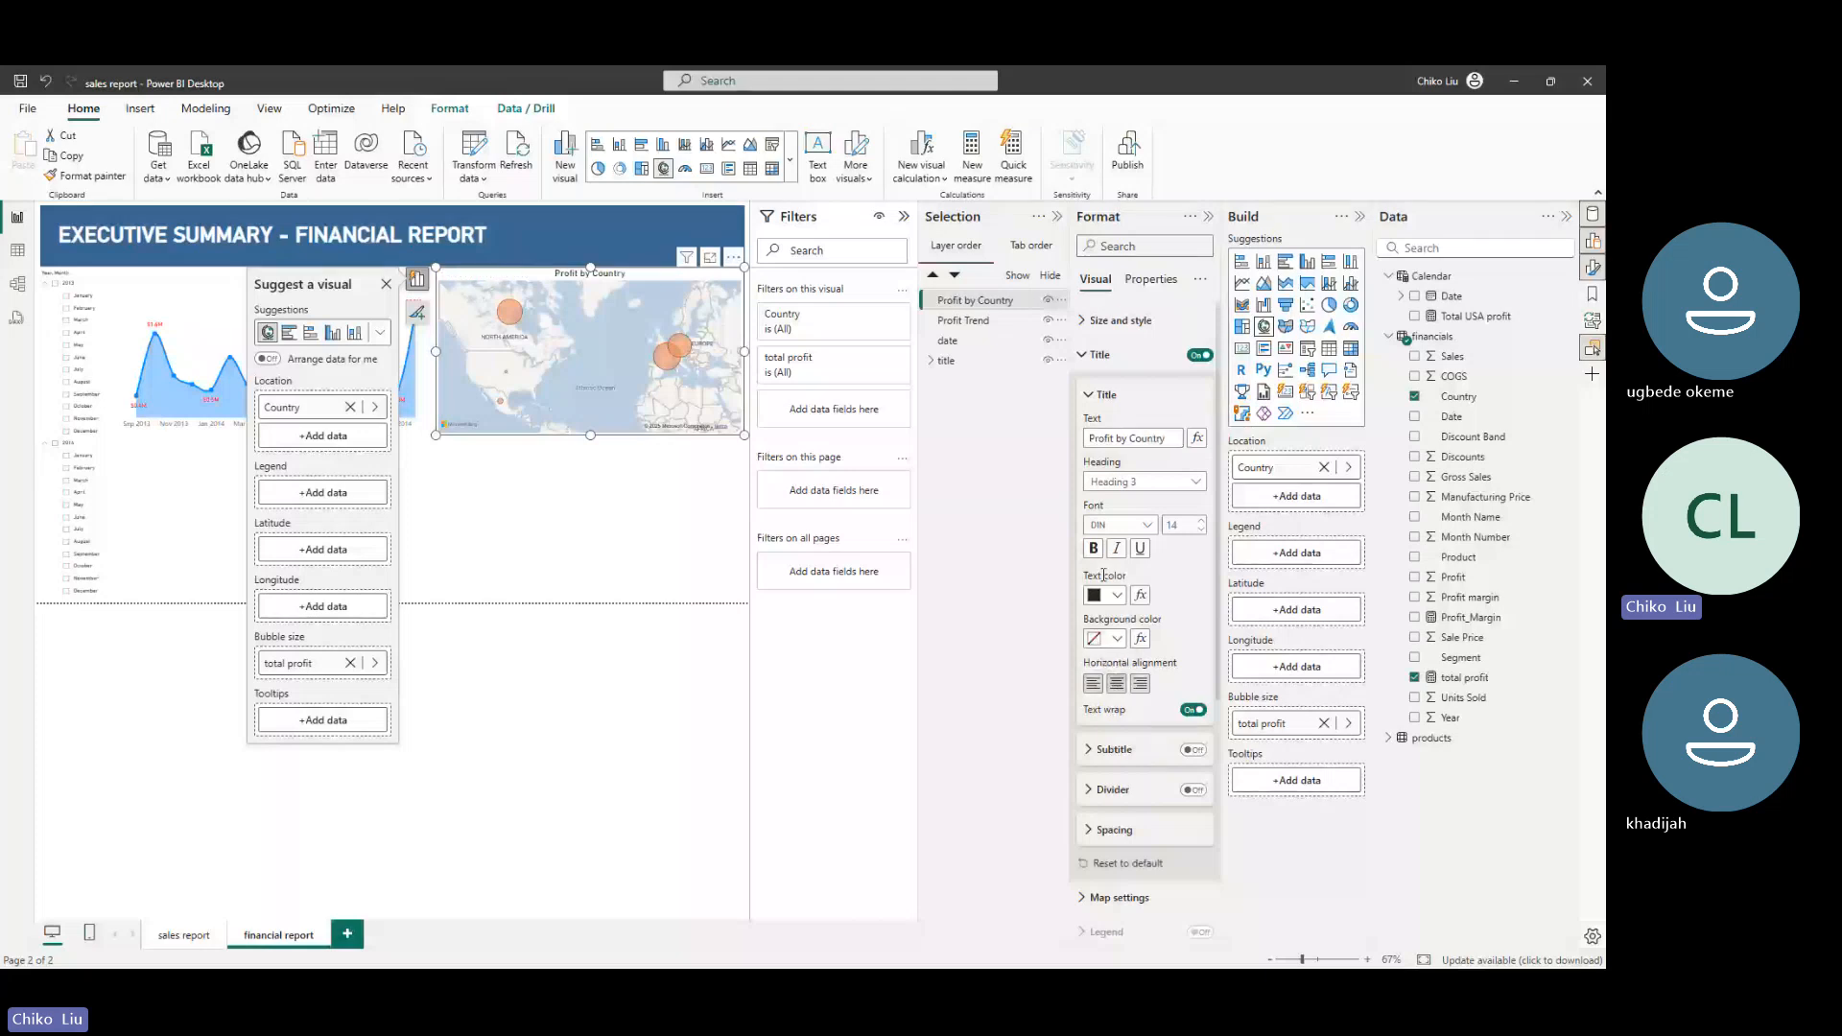
click(571, 477)
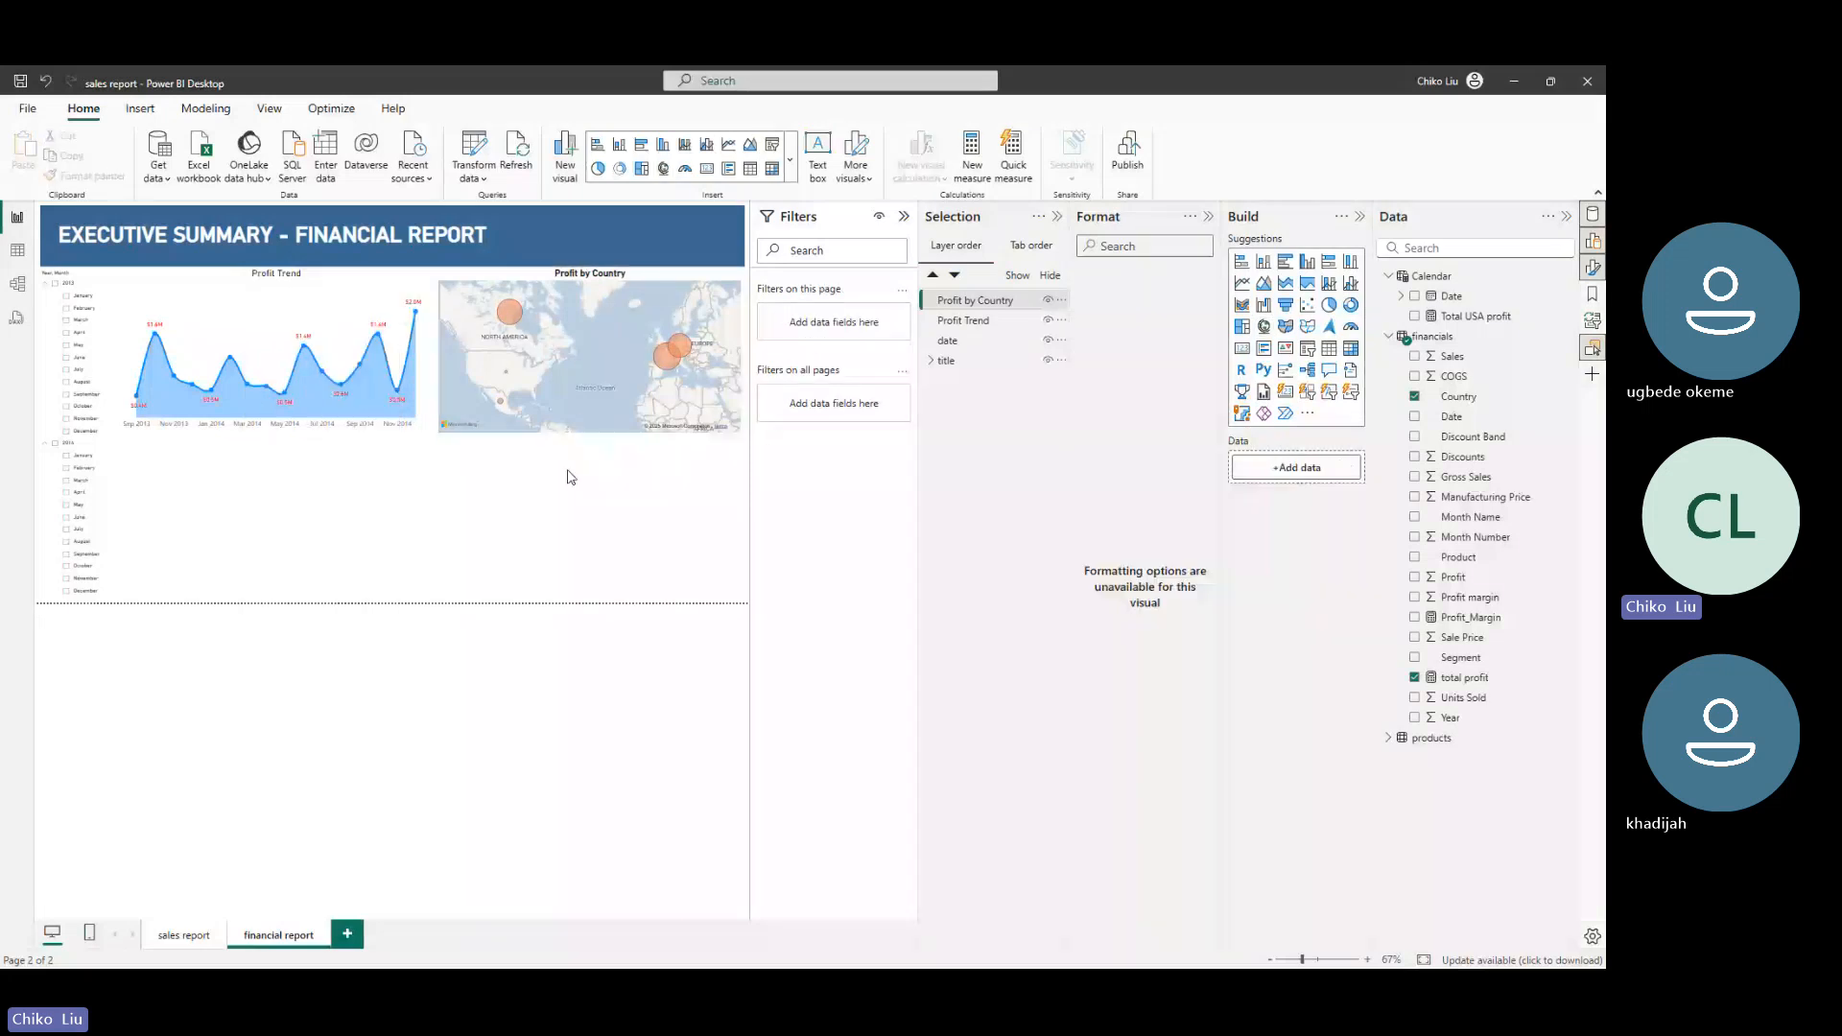
Make the title of the Profit Trend chart bold to match the map's title
click(384, 303)
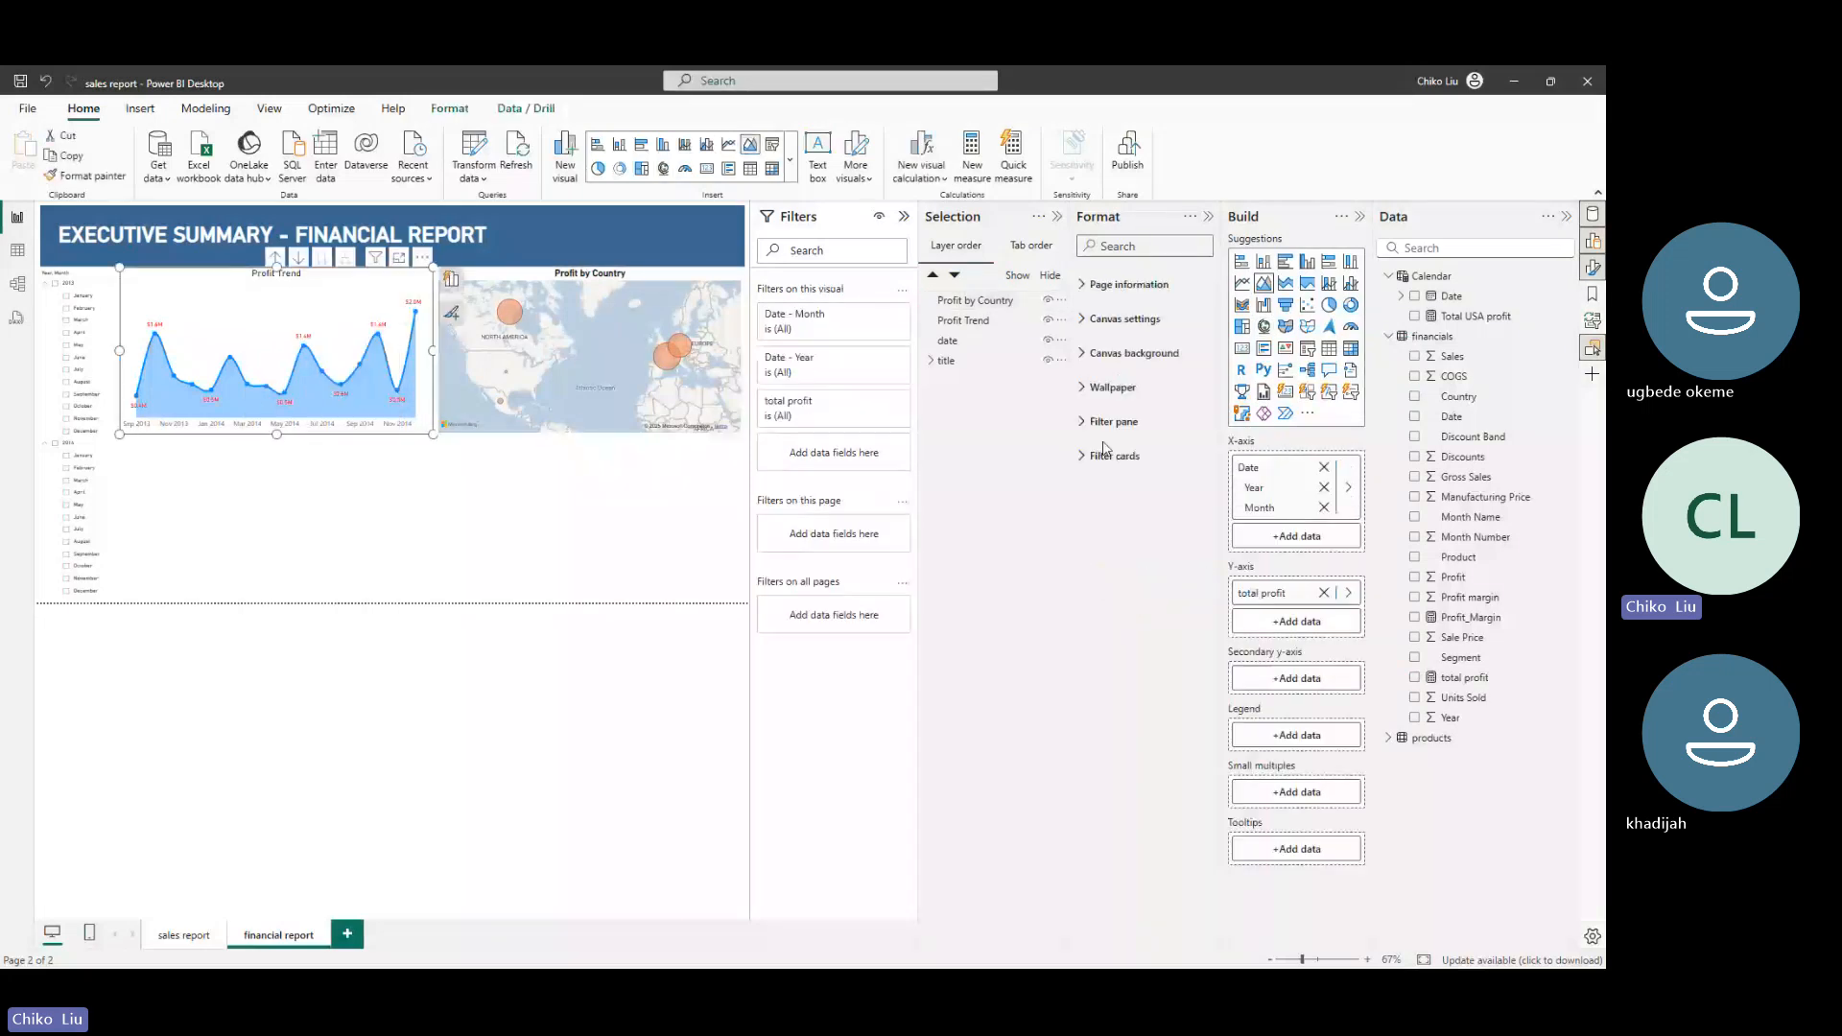
click(1093, 548)
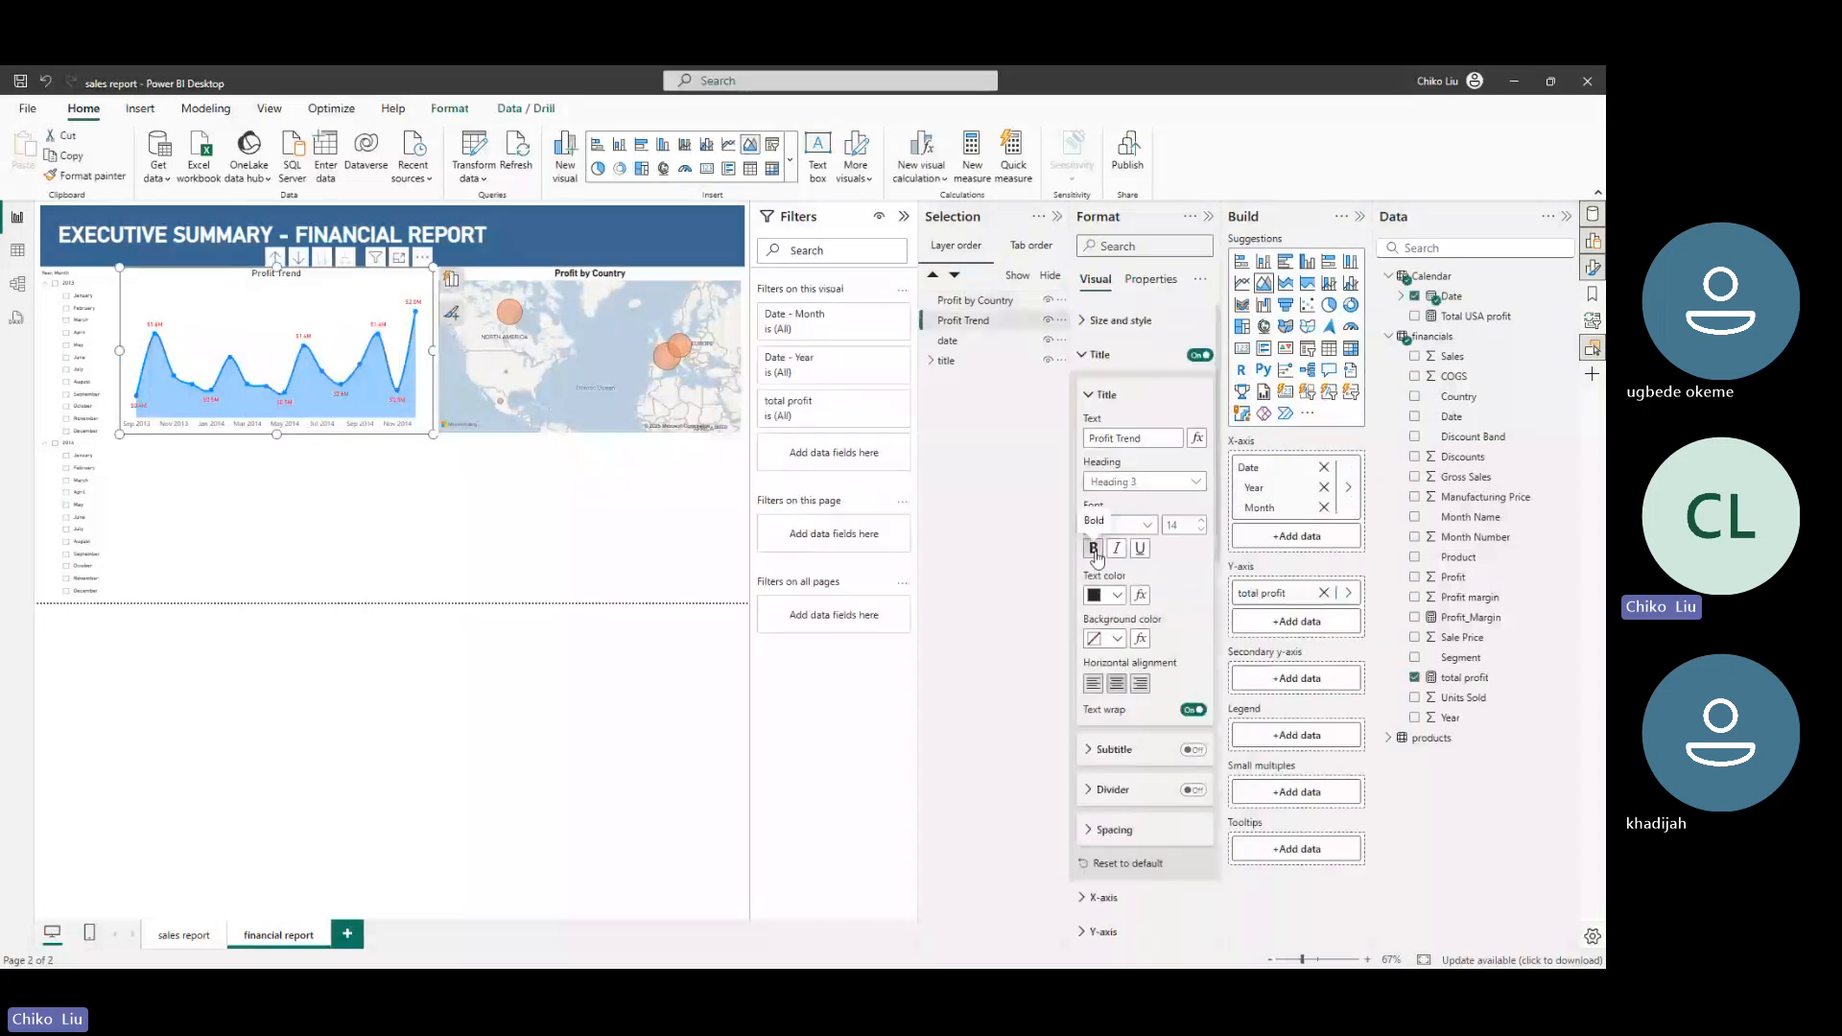
click(697, 539)
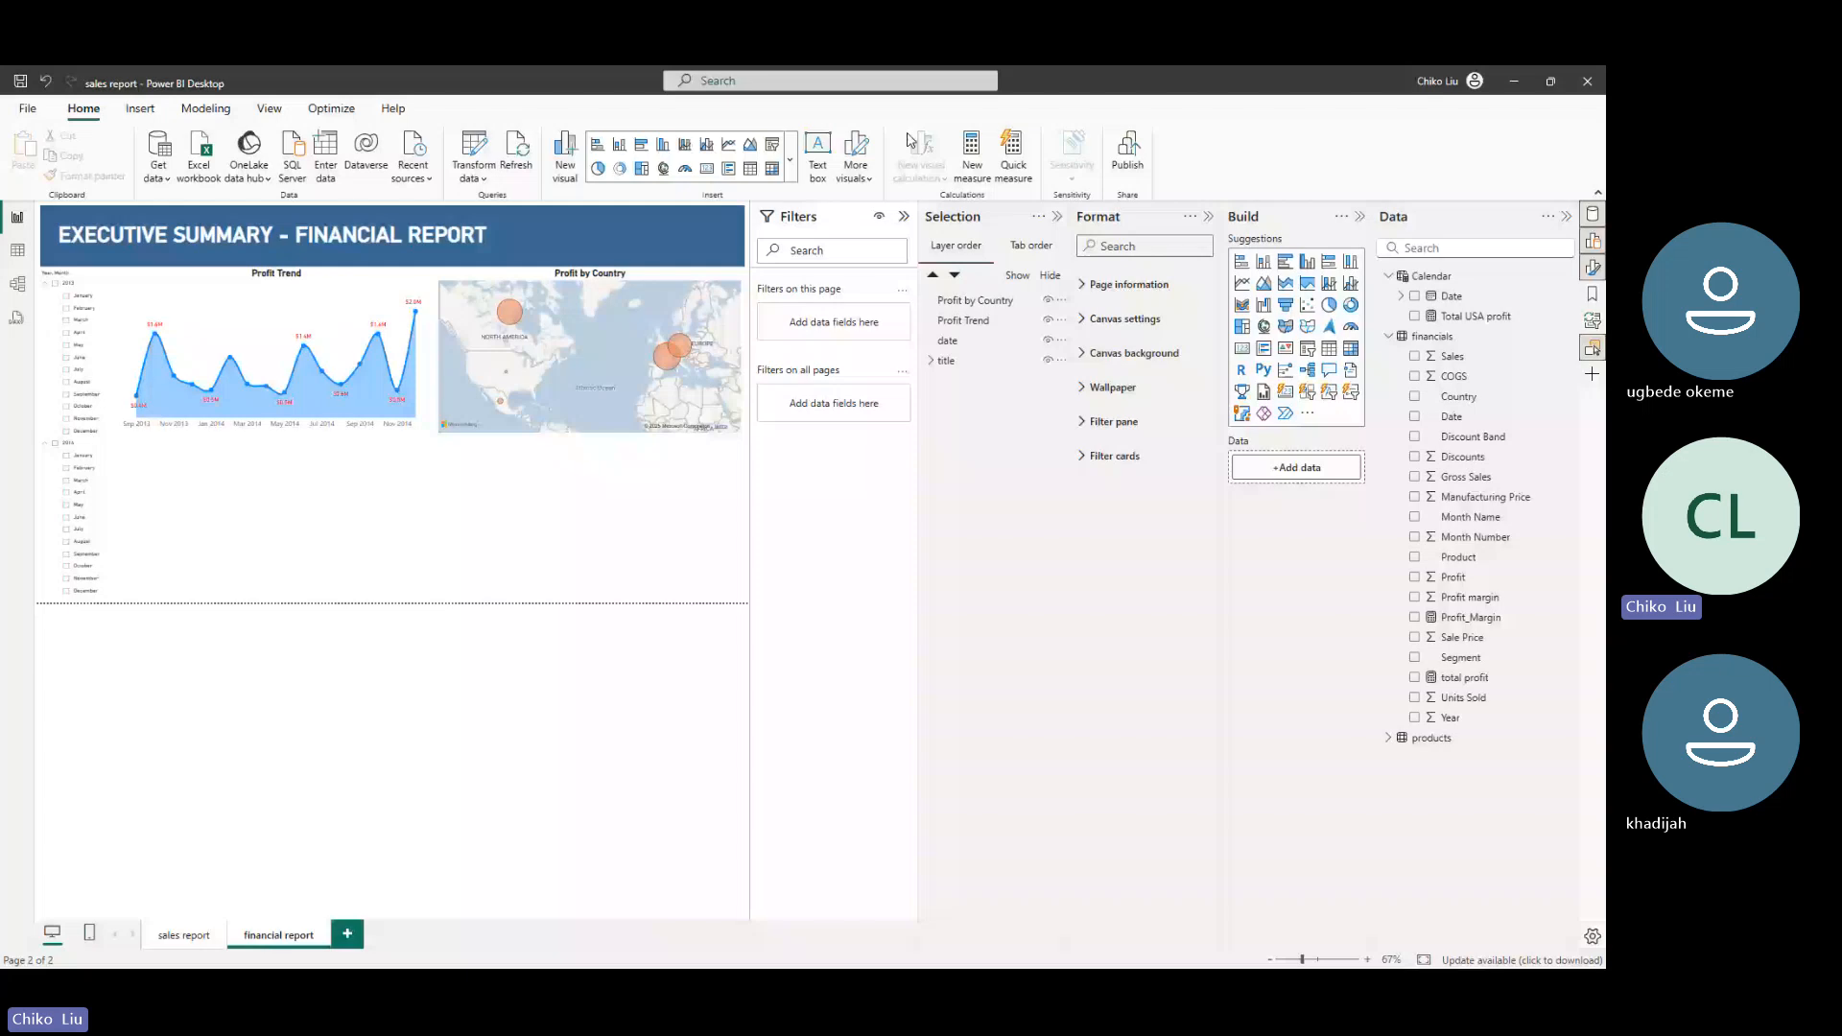
Build a clustered column chart of Sales by Segment with Product as legend, and widen it to the page's edge below the map
click(1415, 359)
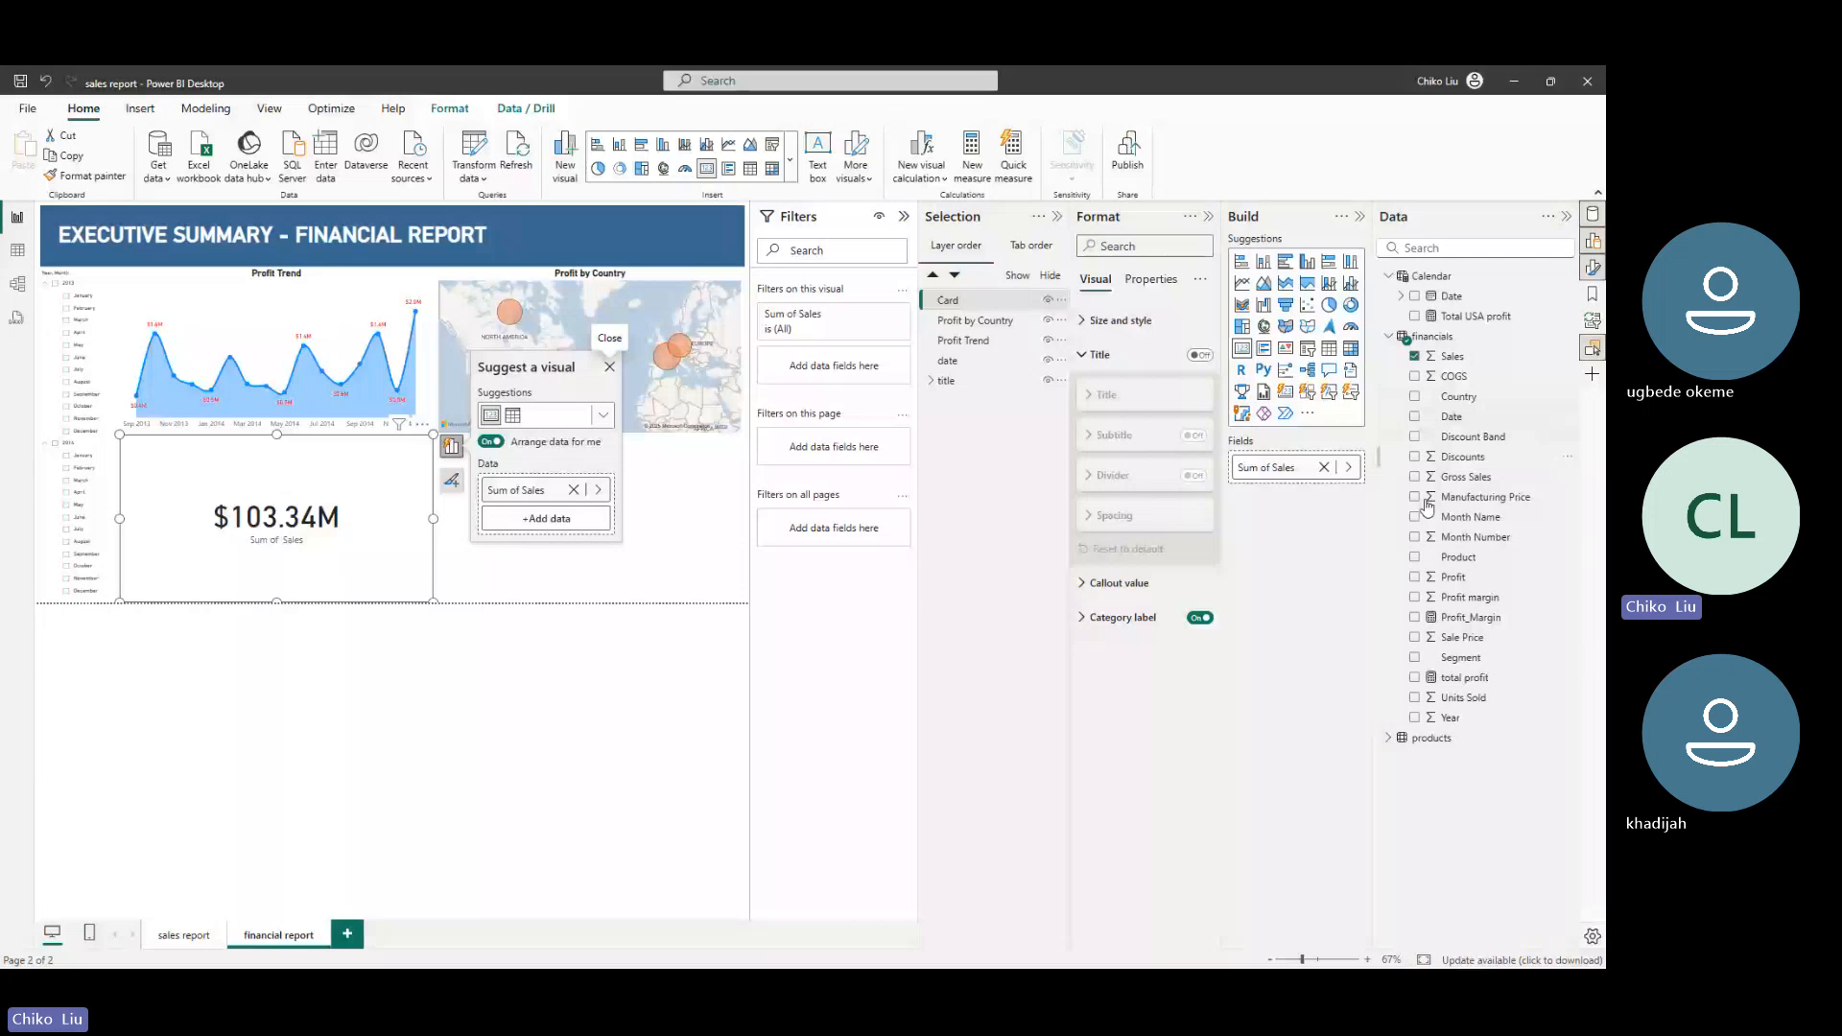
click(1415, 658)
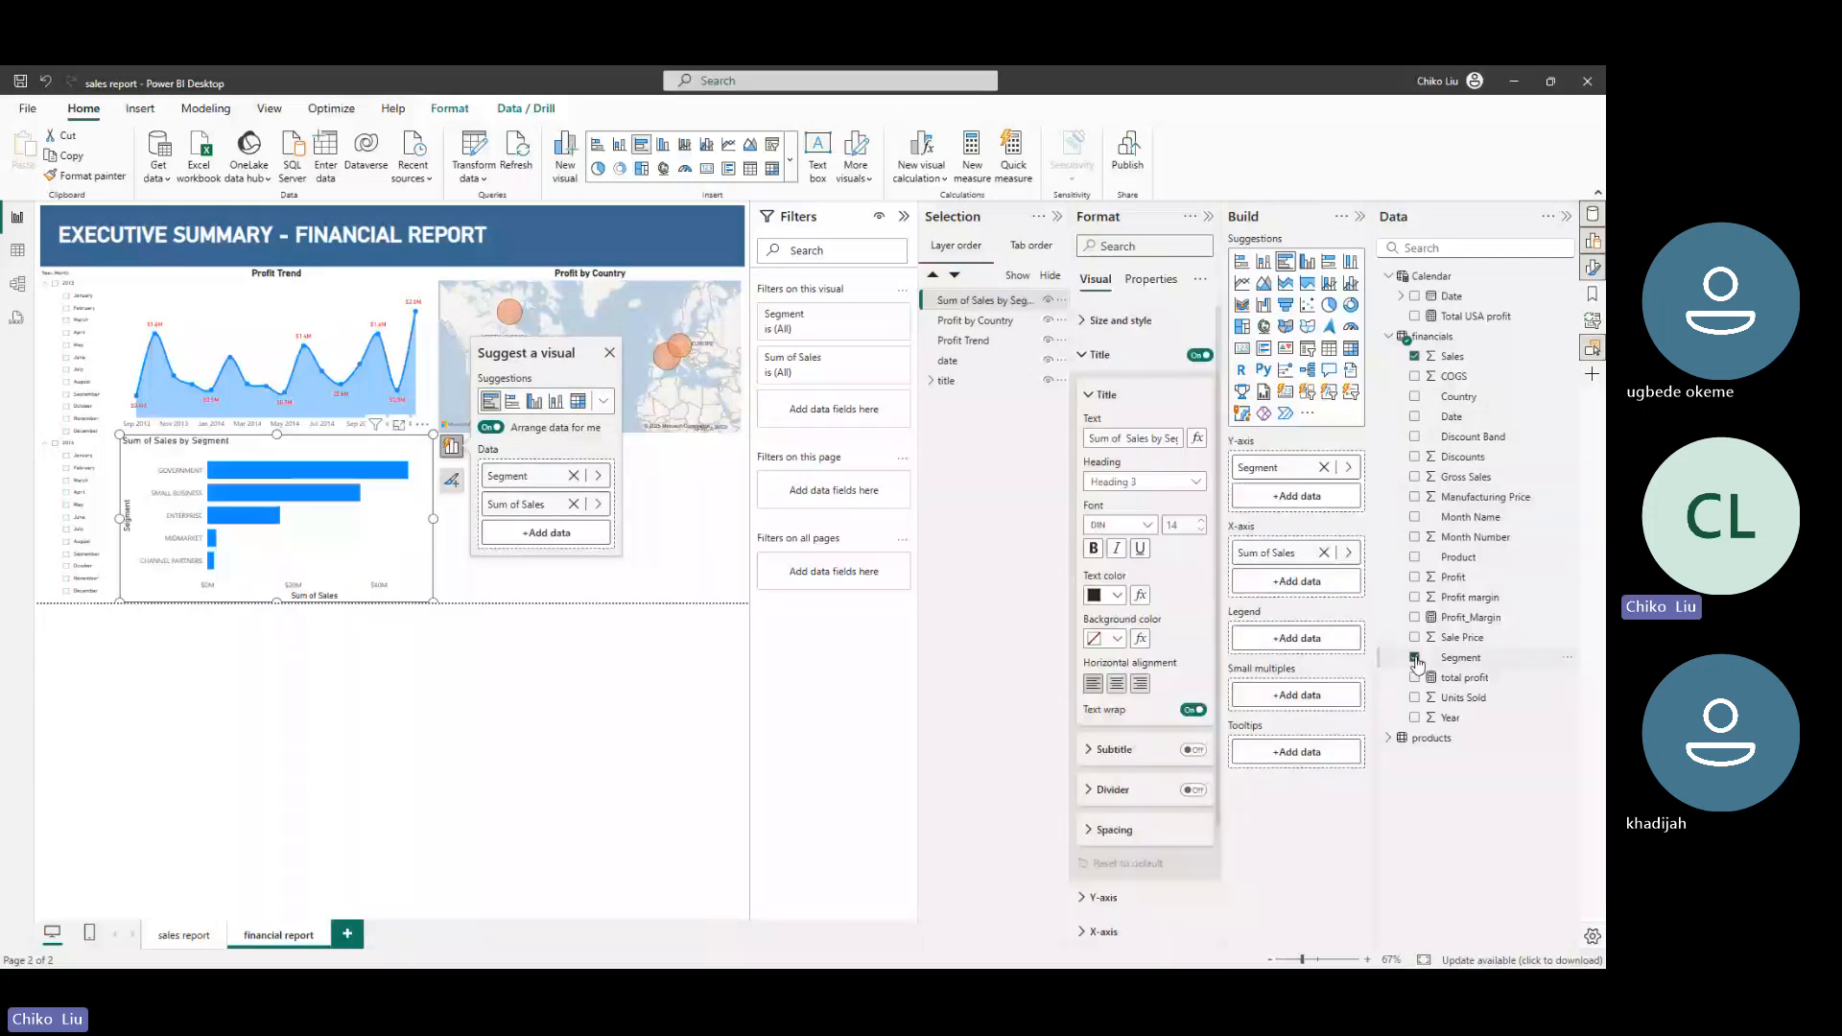
click(1415, 558)
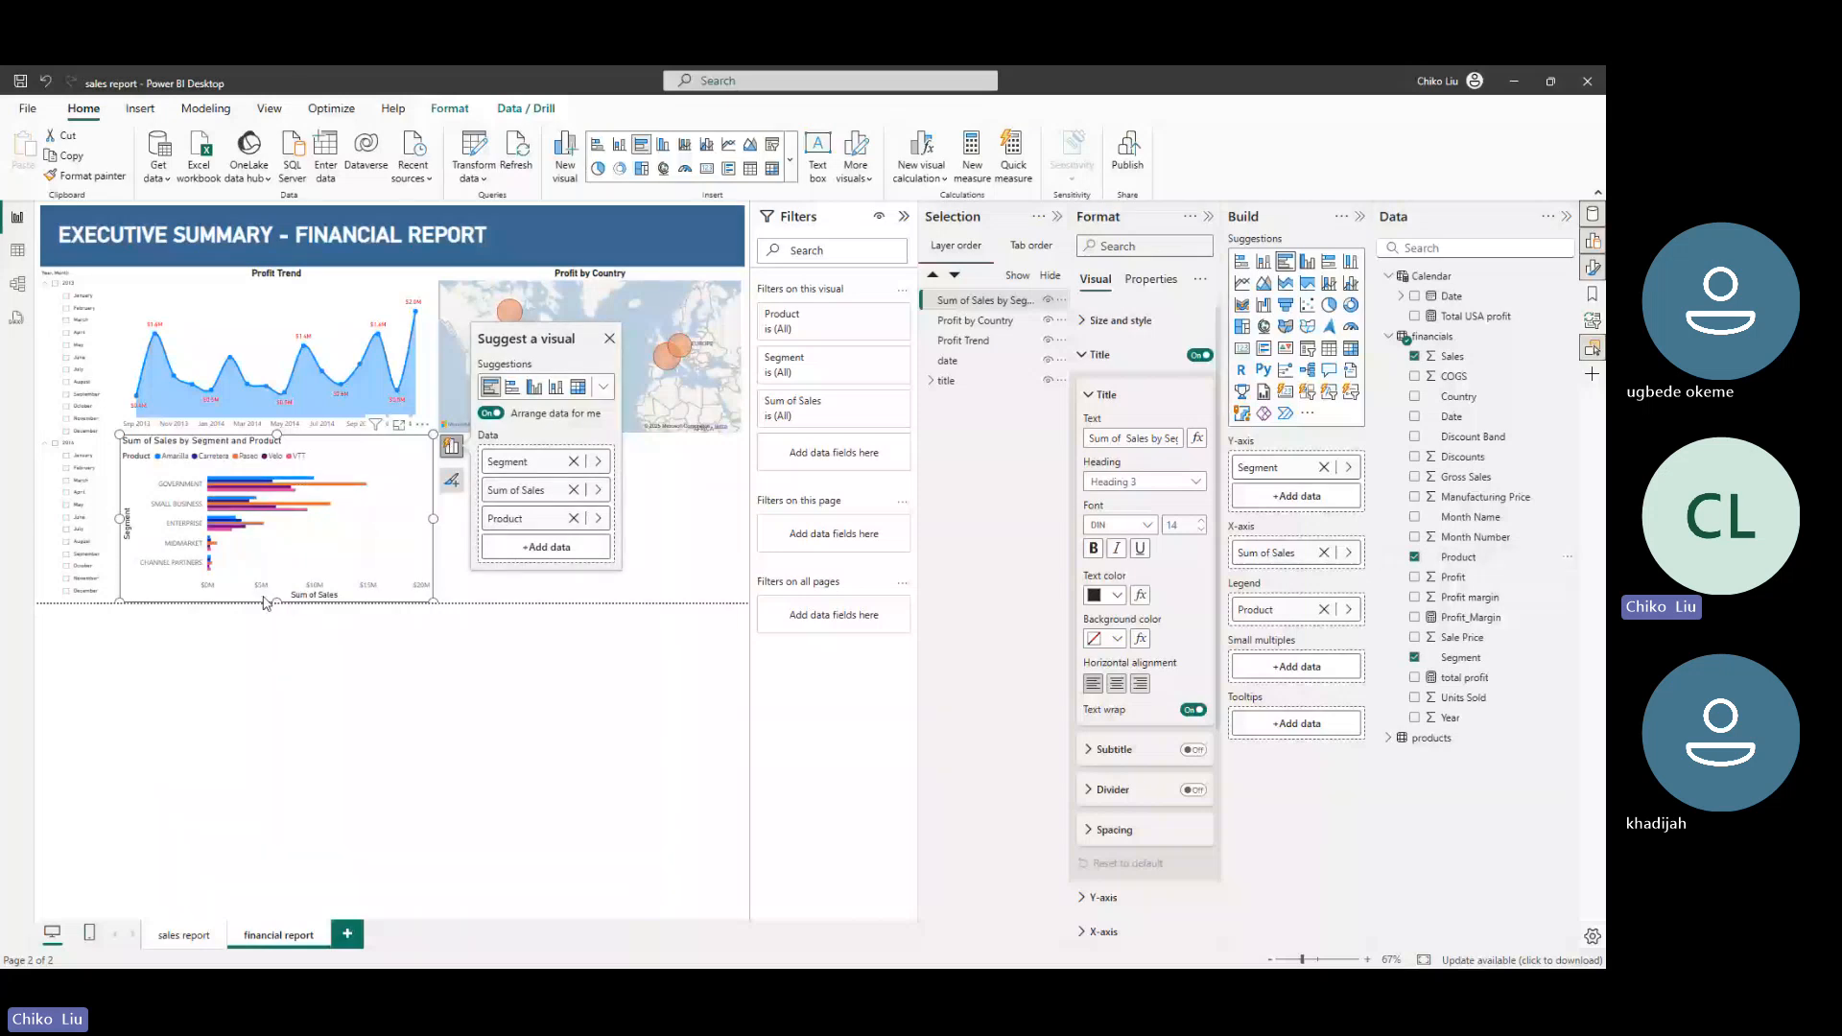
click(1310, 266)
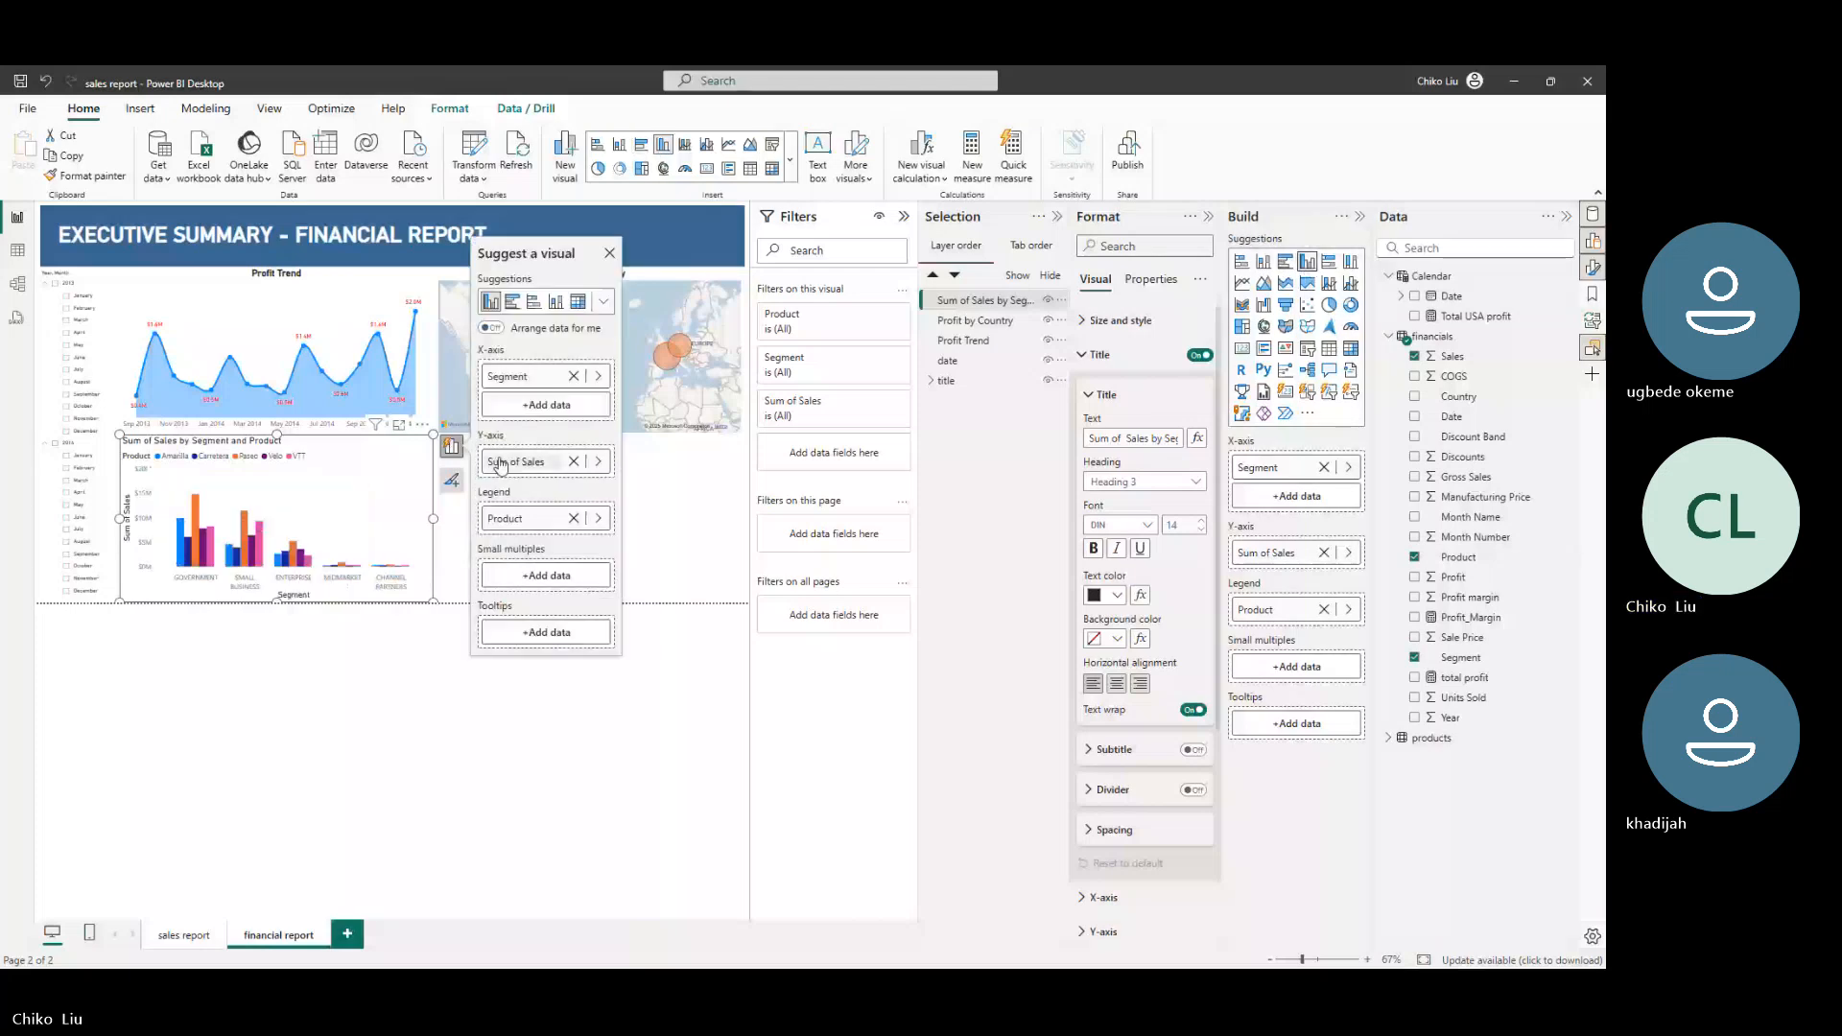
drag(436, 520, 747, 511)
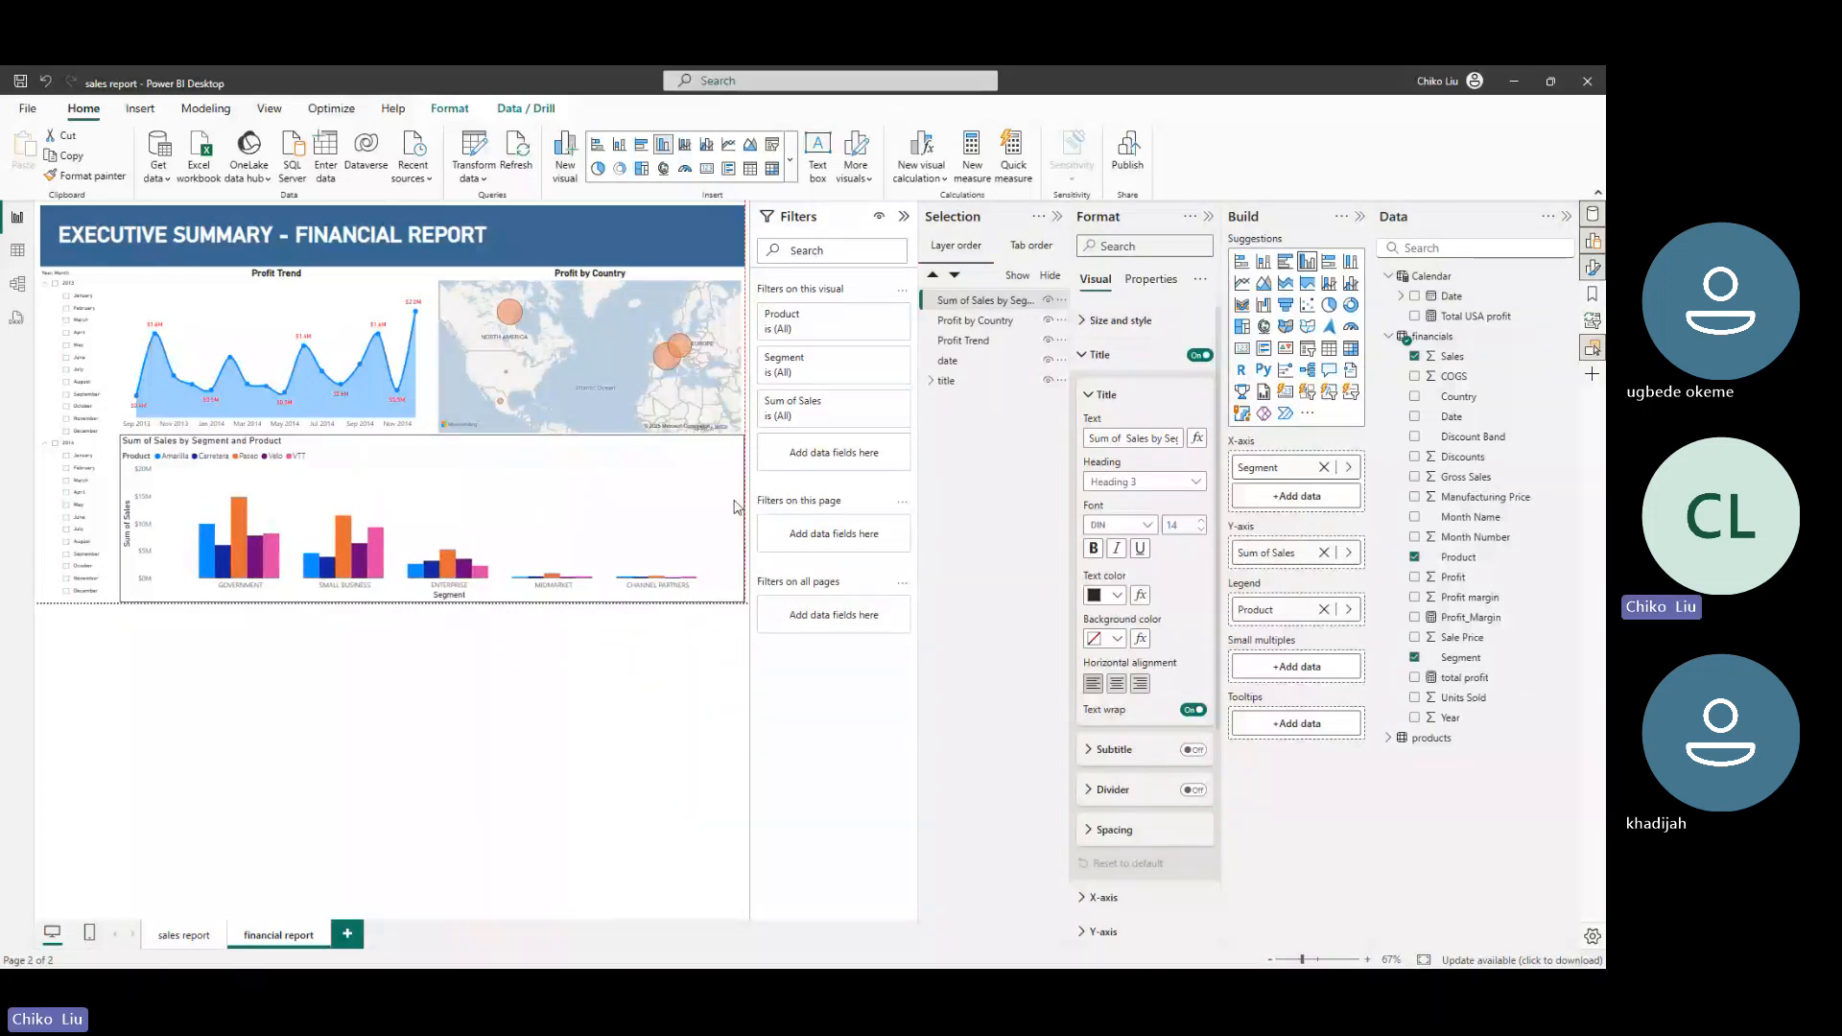
mouse_move(523, 964)
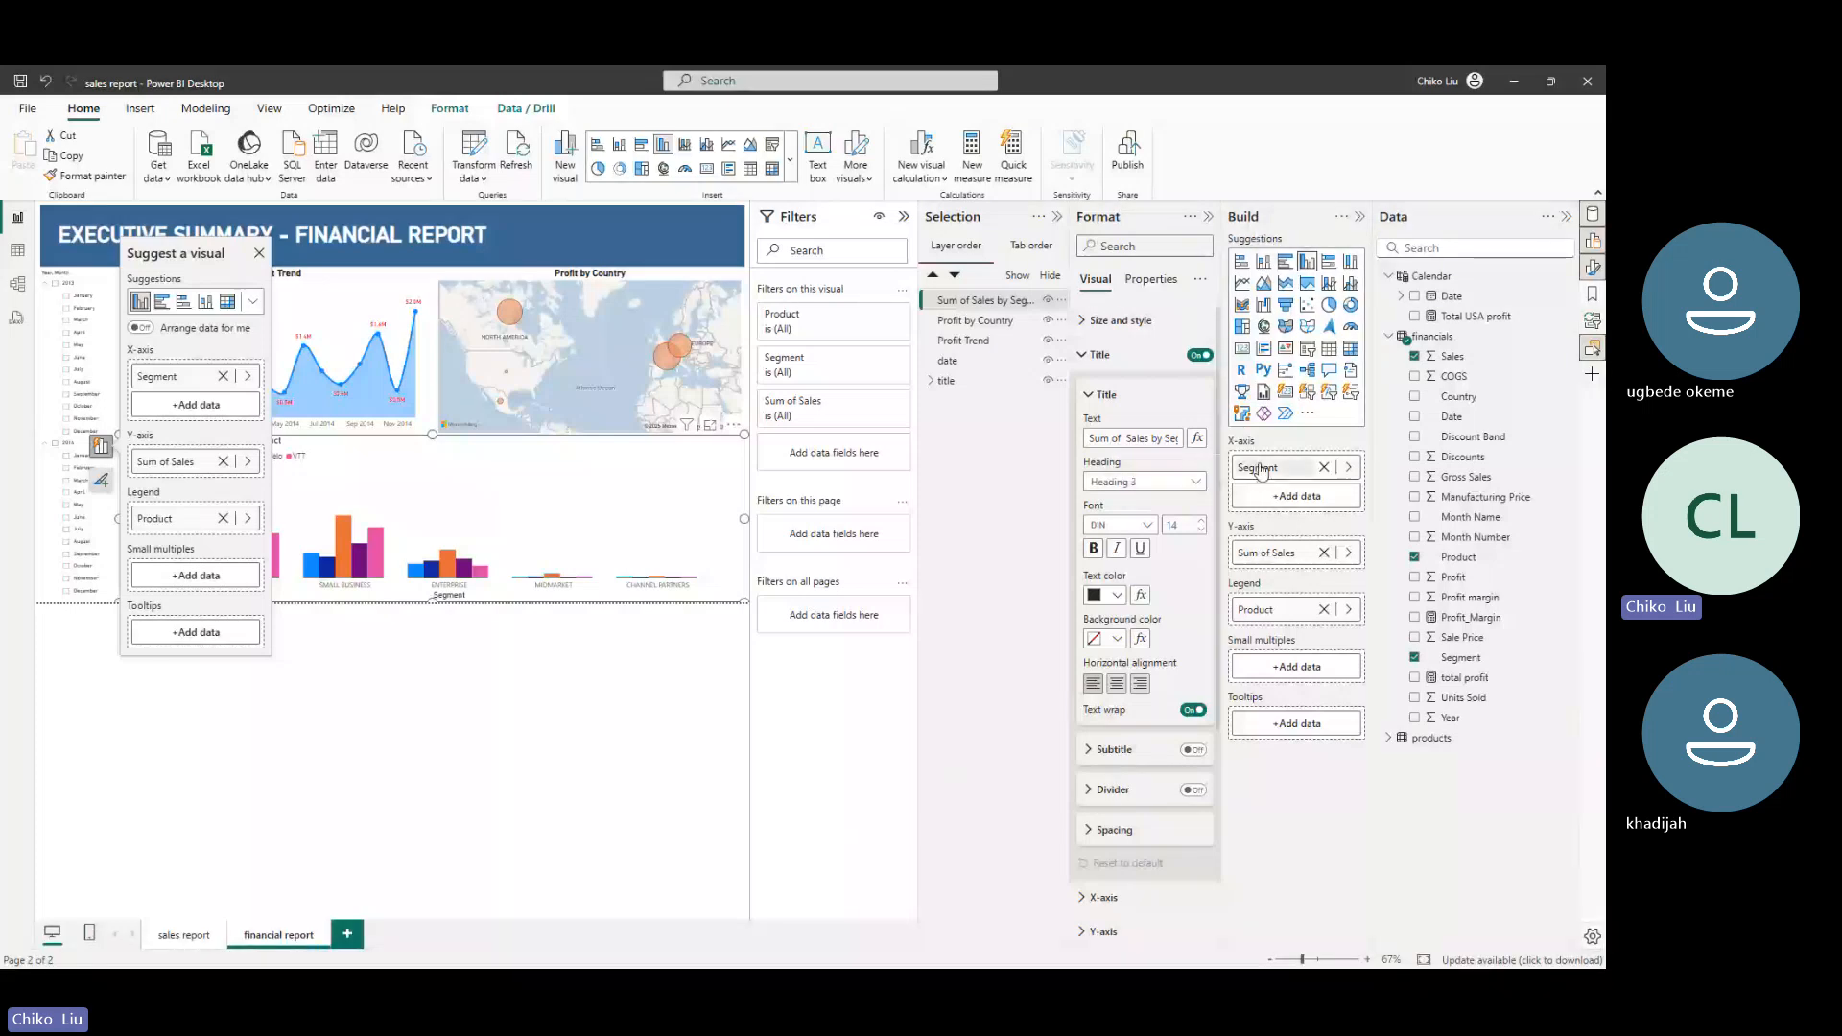
Swap the chart's fields so that Product is on the X-axis and Segment is the legend
drag(1264, 617, 1266, 472)
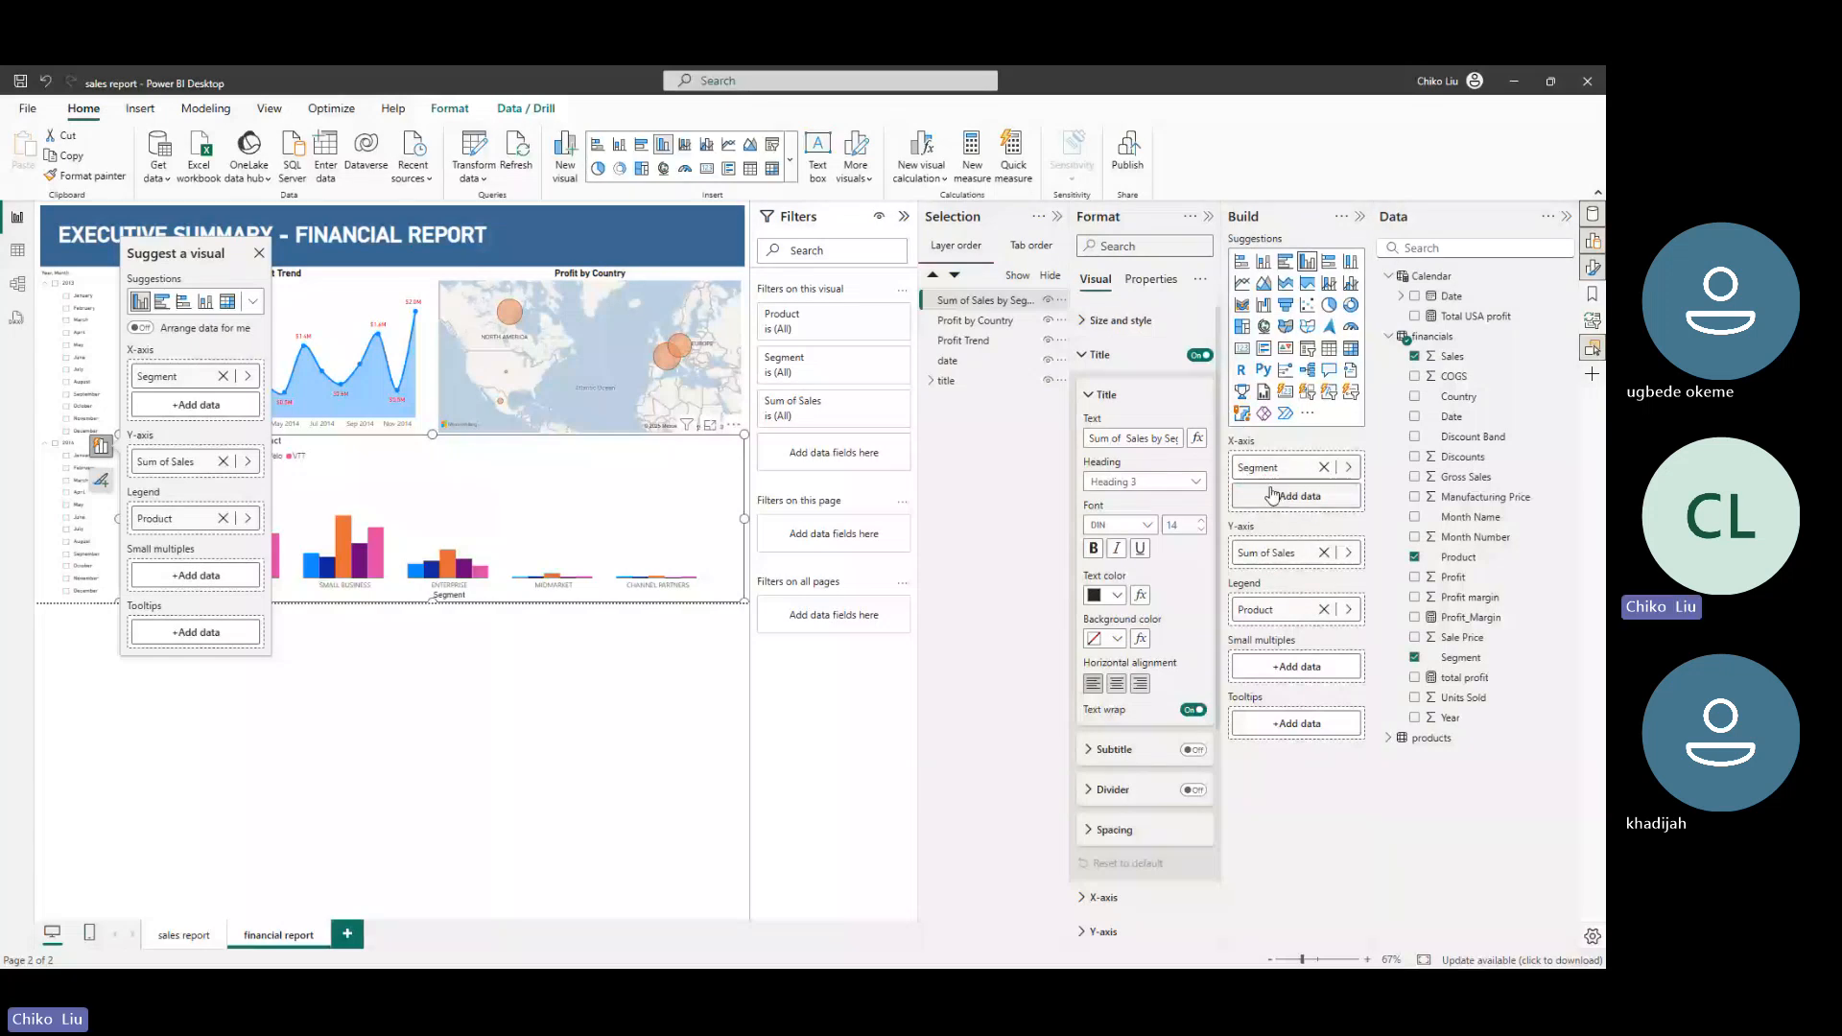
click(1324, 468)
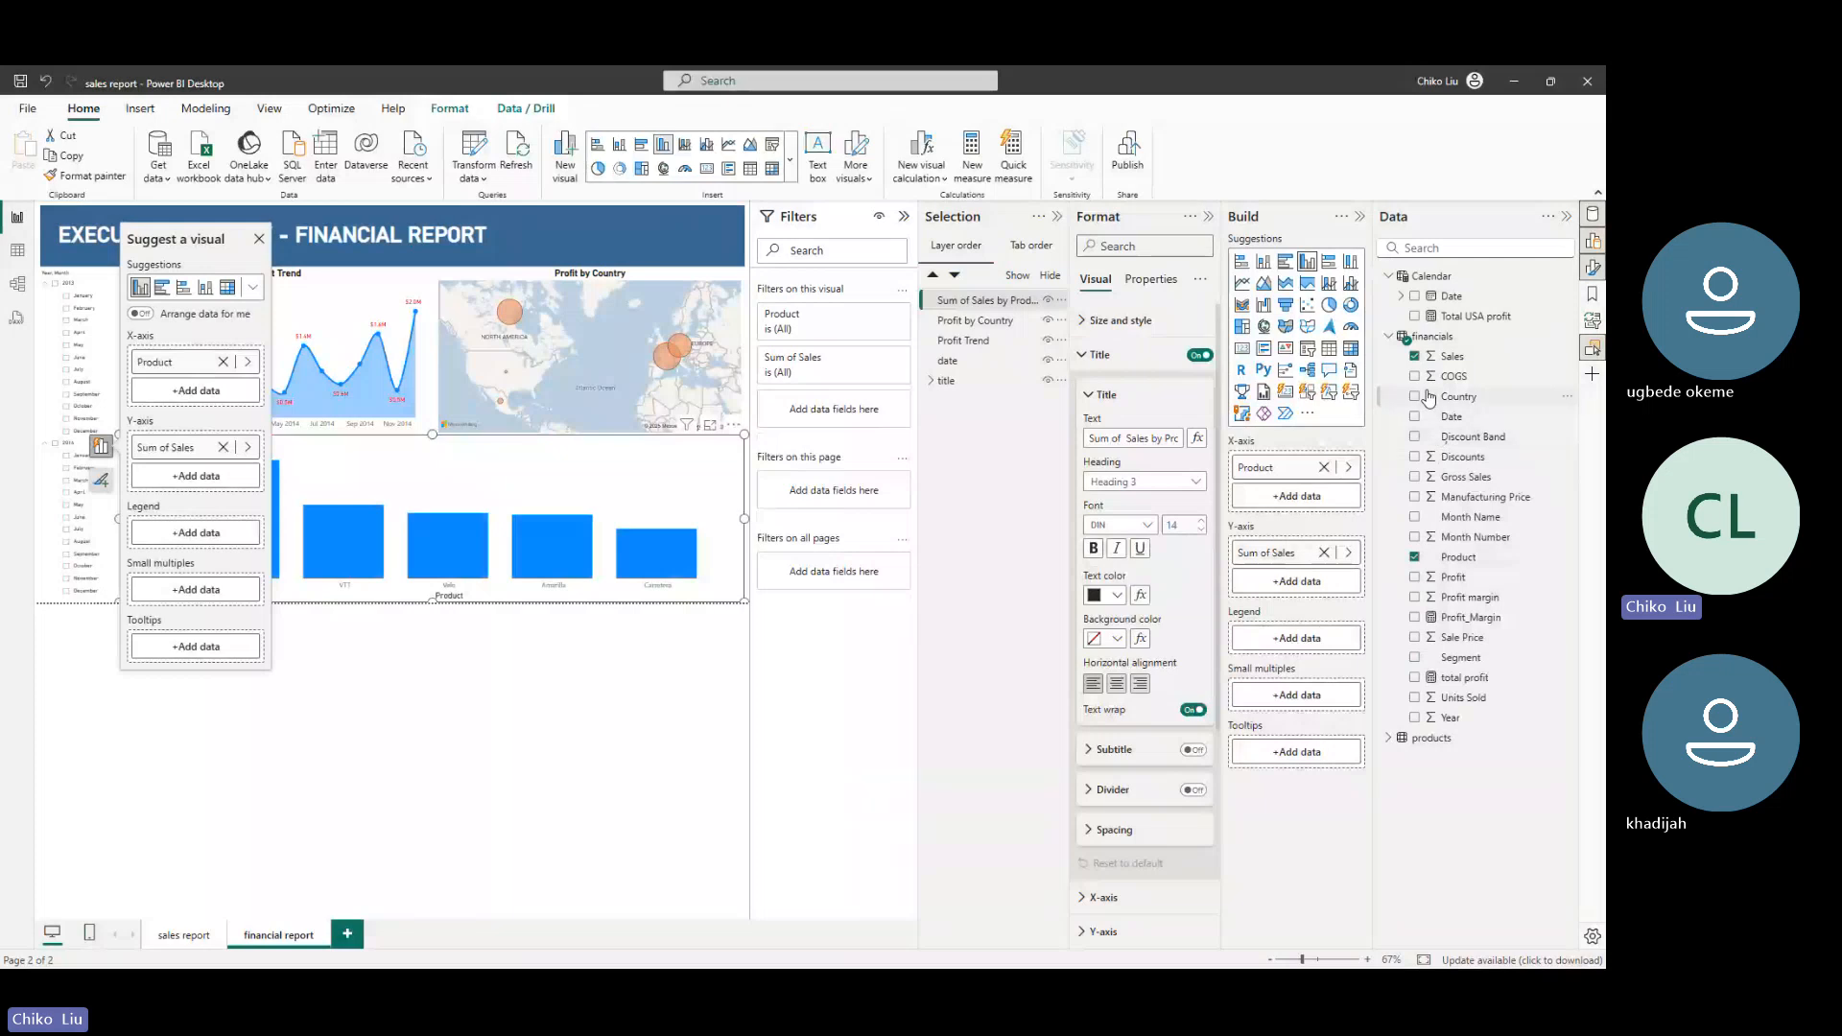
click(1414, 658)
click(372, 613)
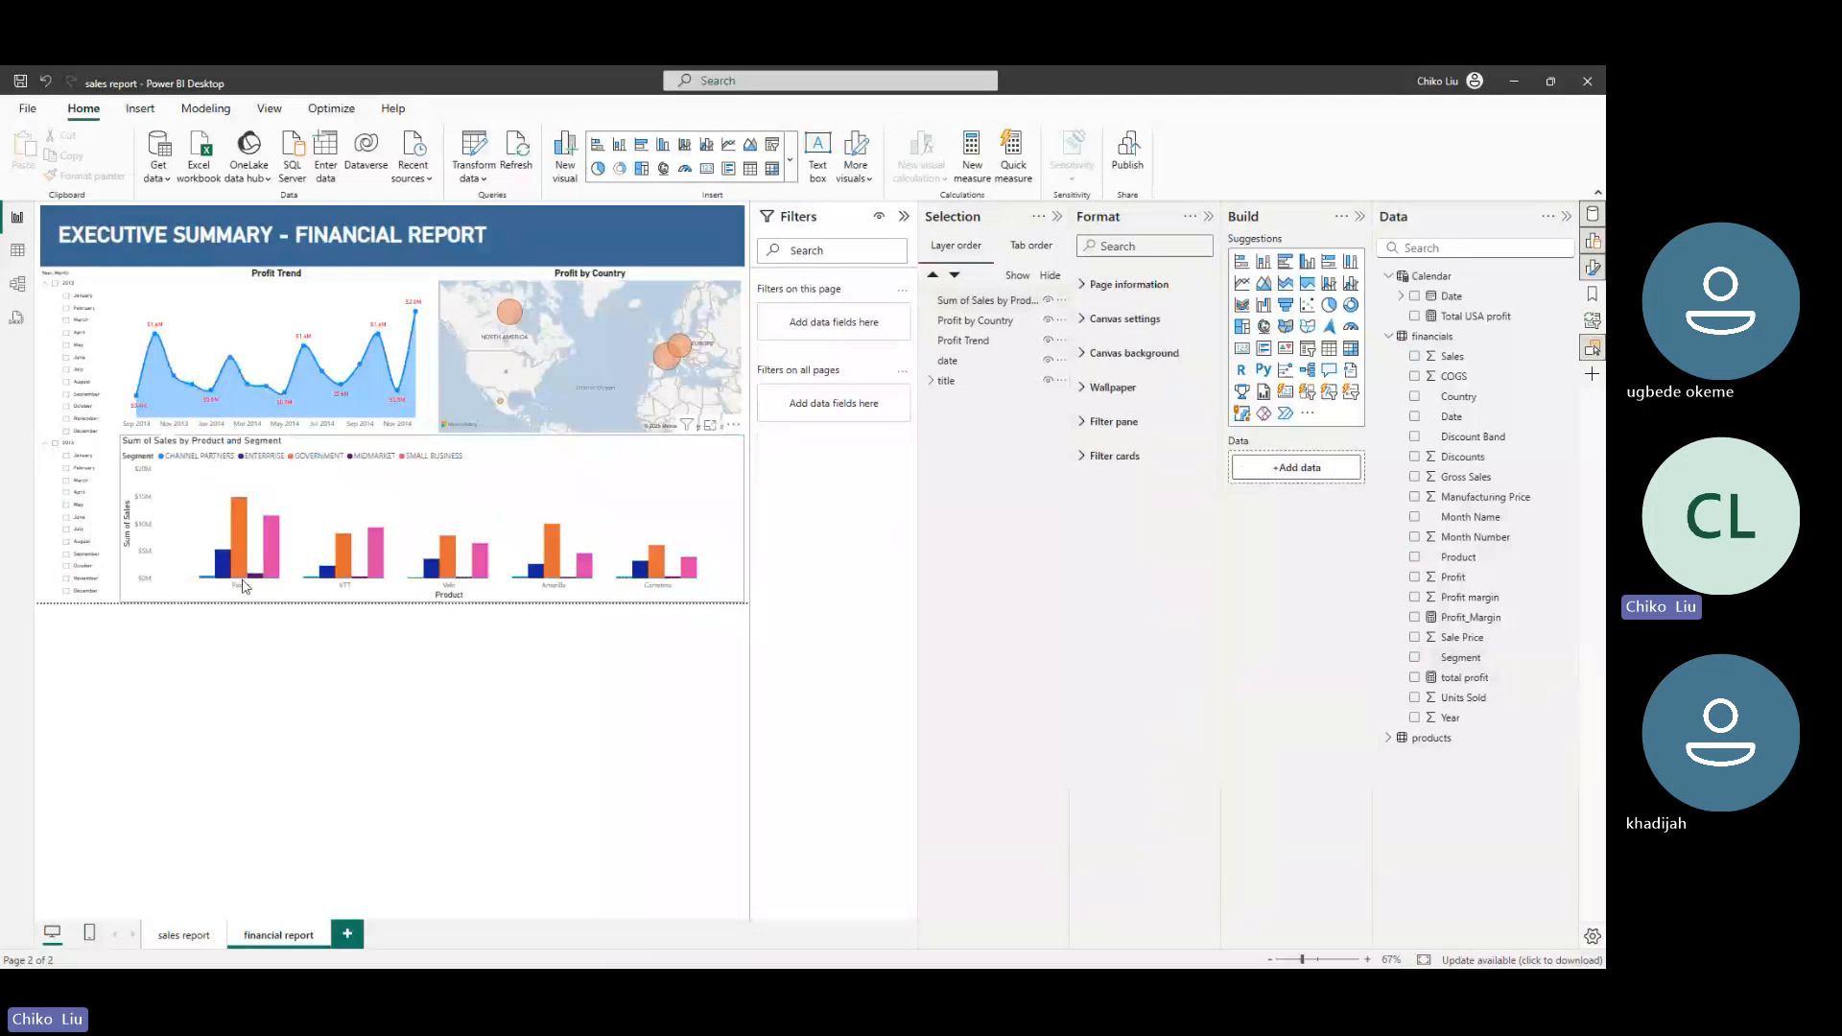
click(376, 599)
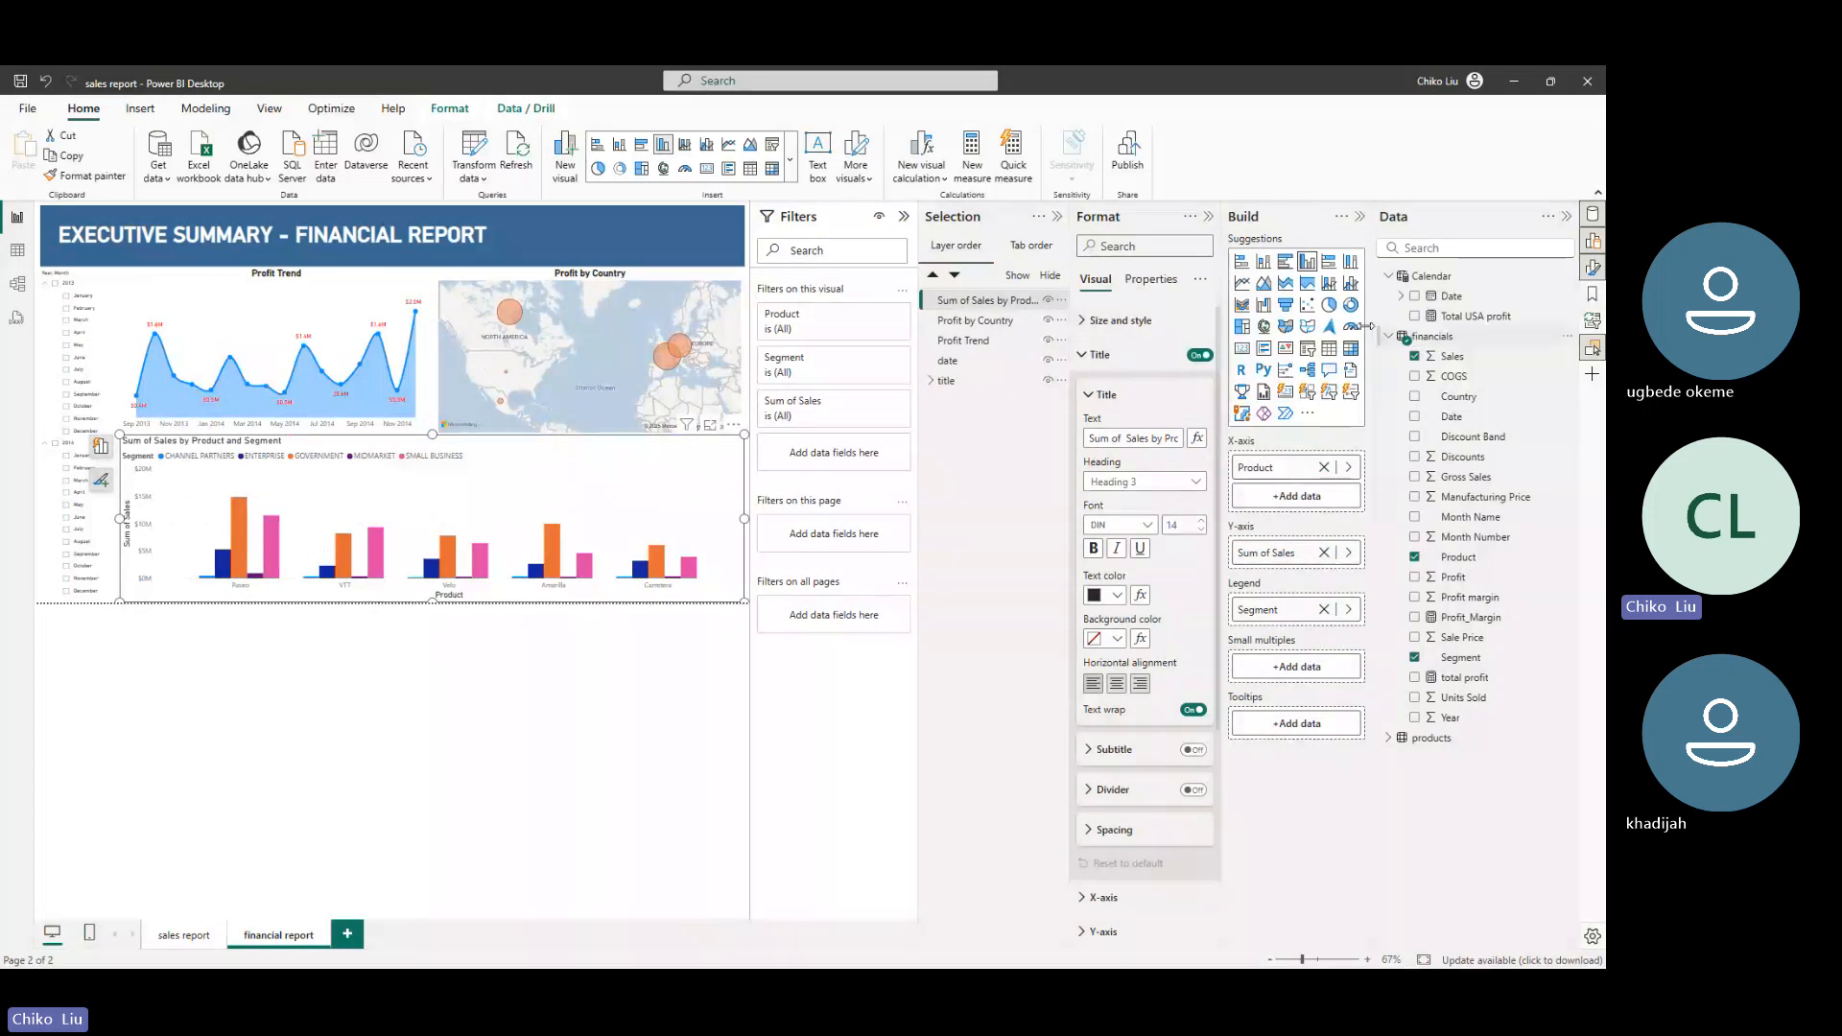
Format the column chart's X-axis values in DIN font, black and bold
click(1093, 354)
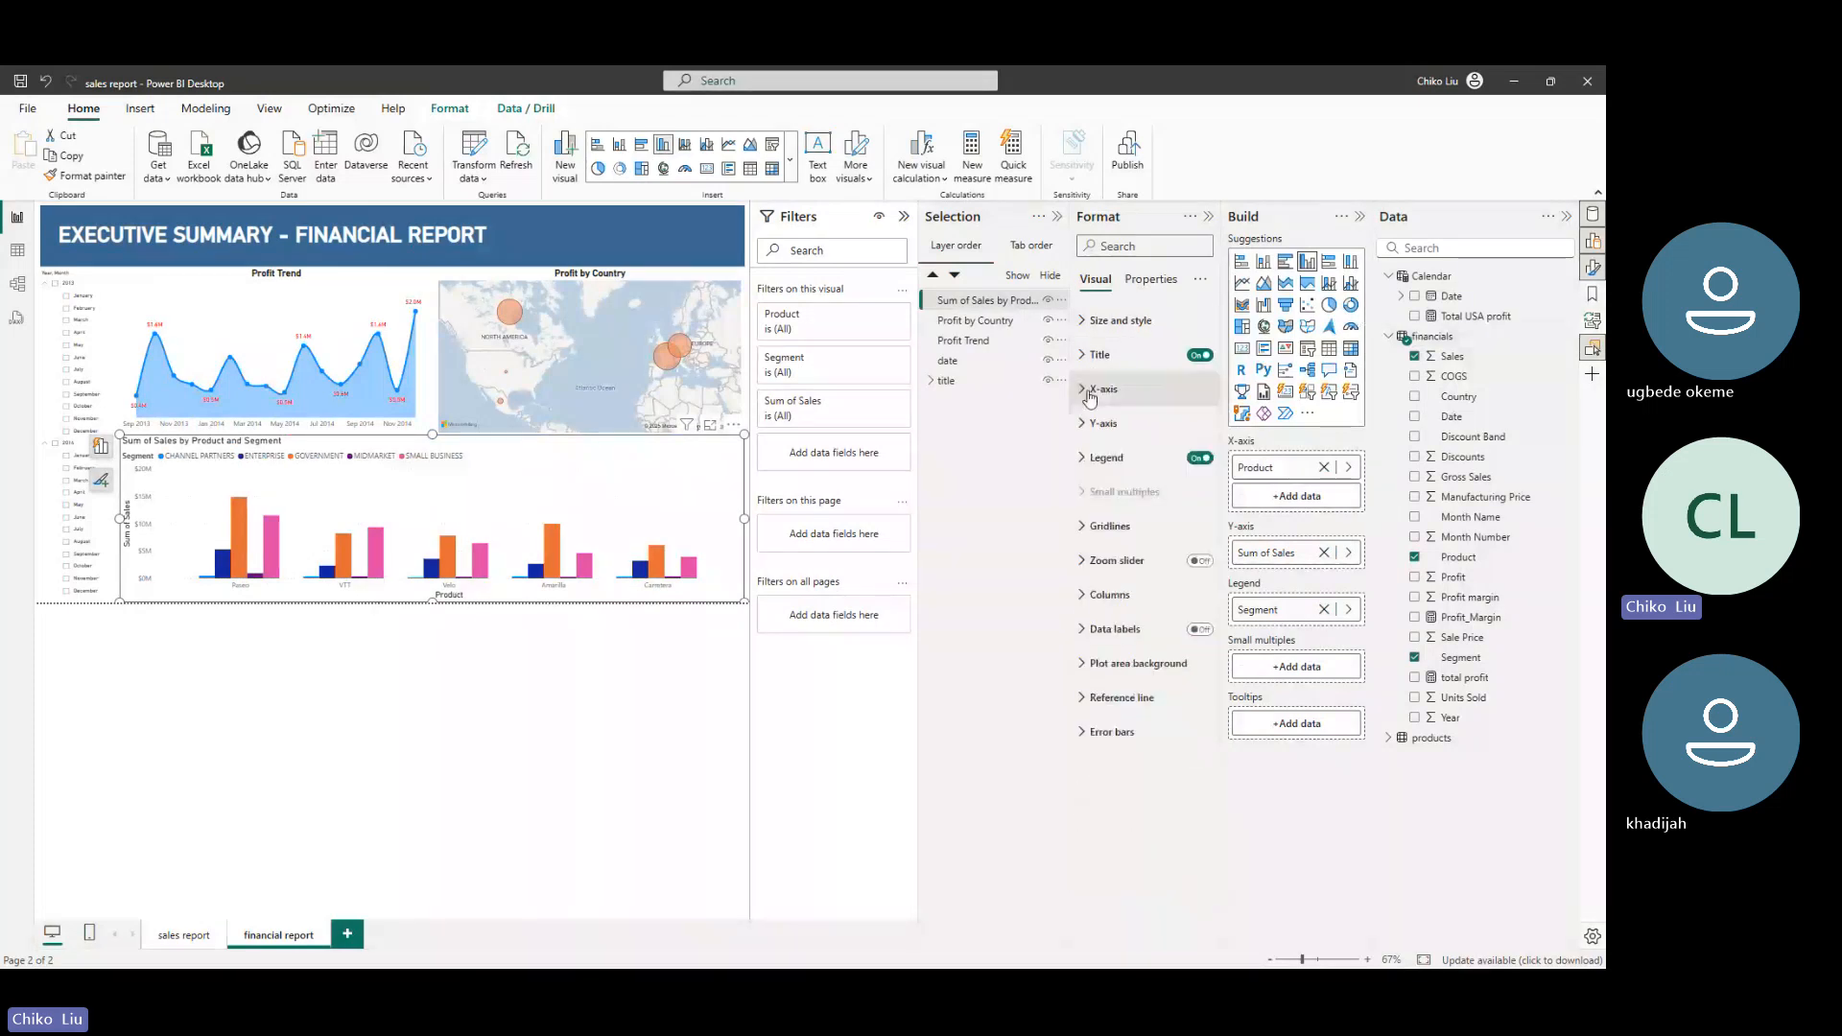
click(1090, 392)
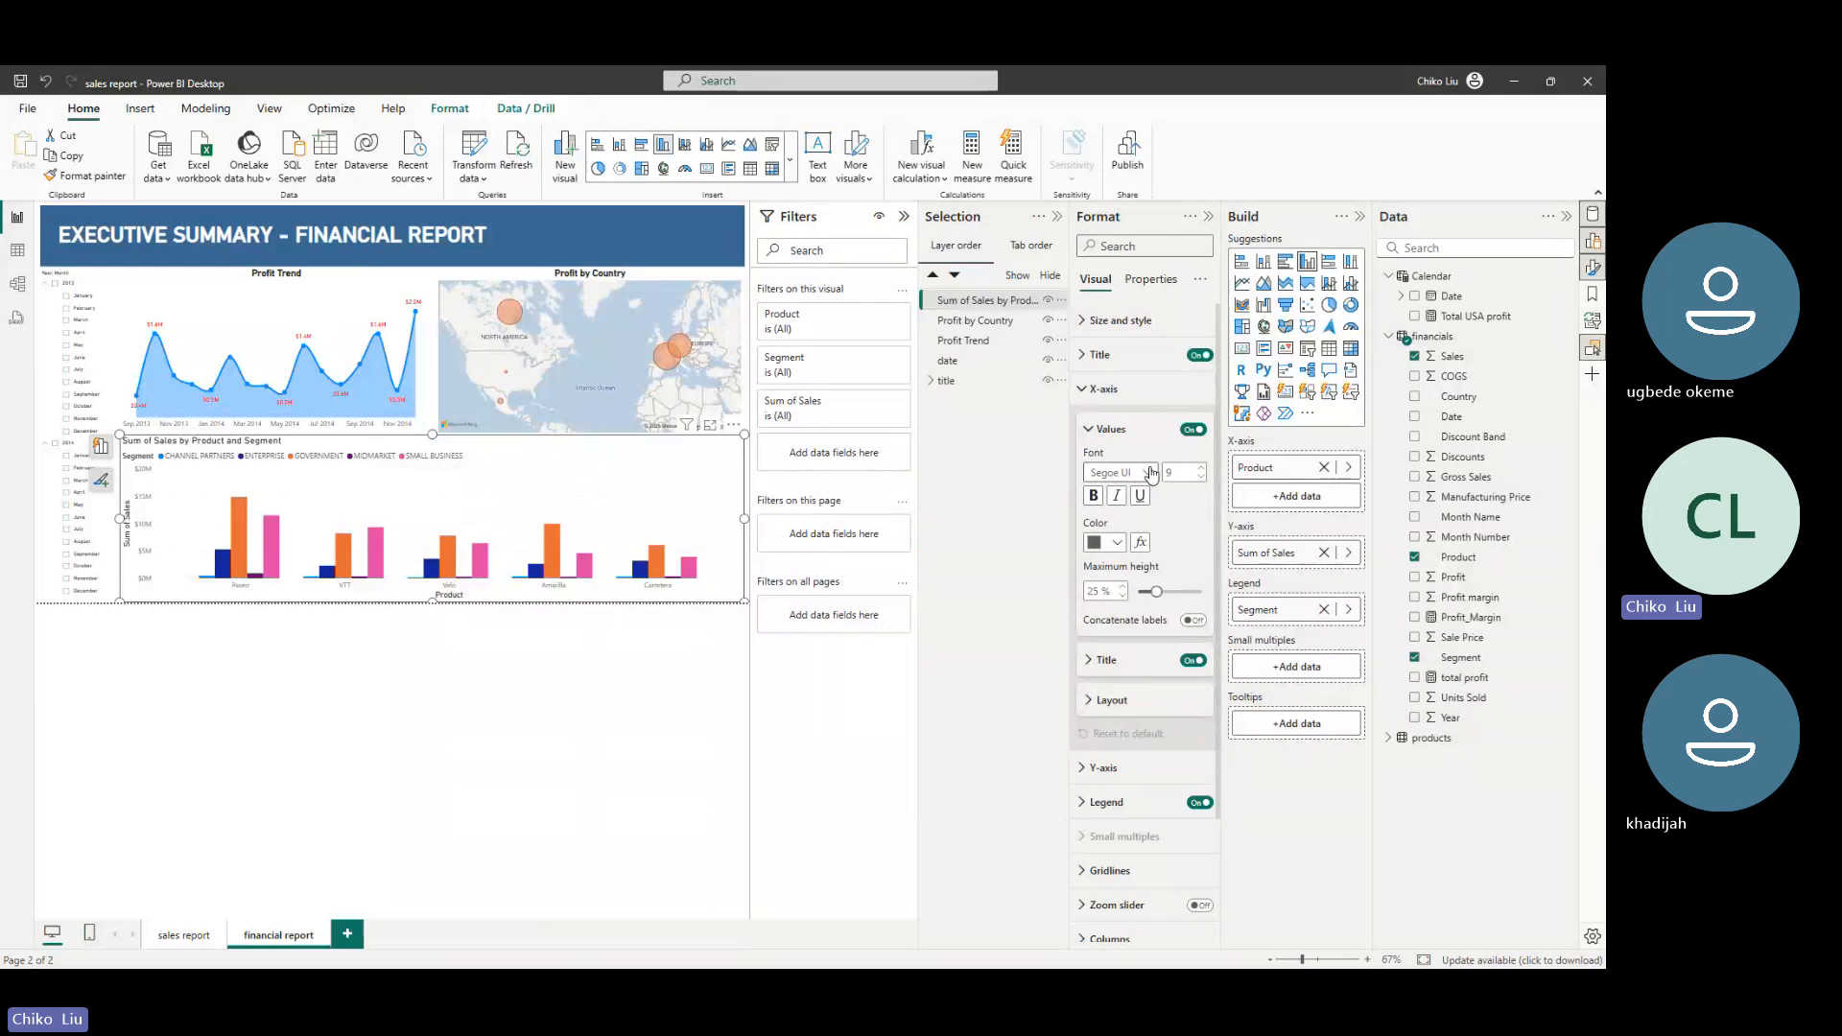
click(1151, 472)
click(1111, 531)
click(1105, 542)
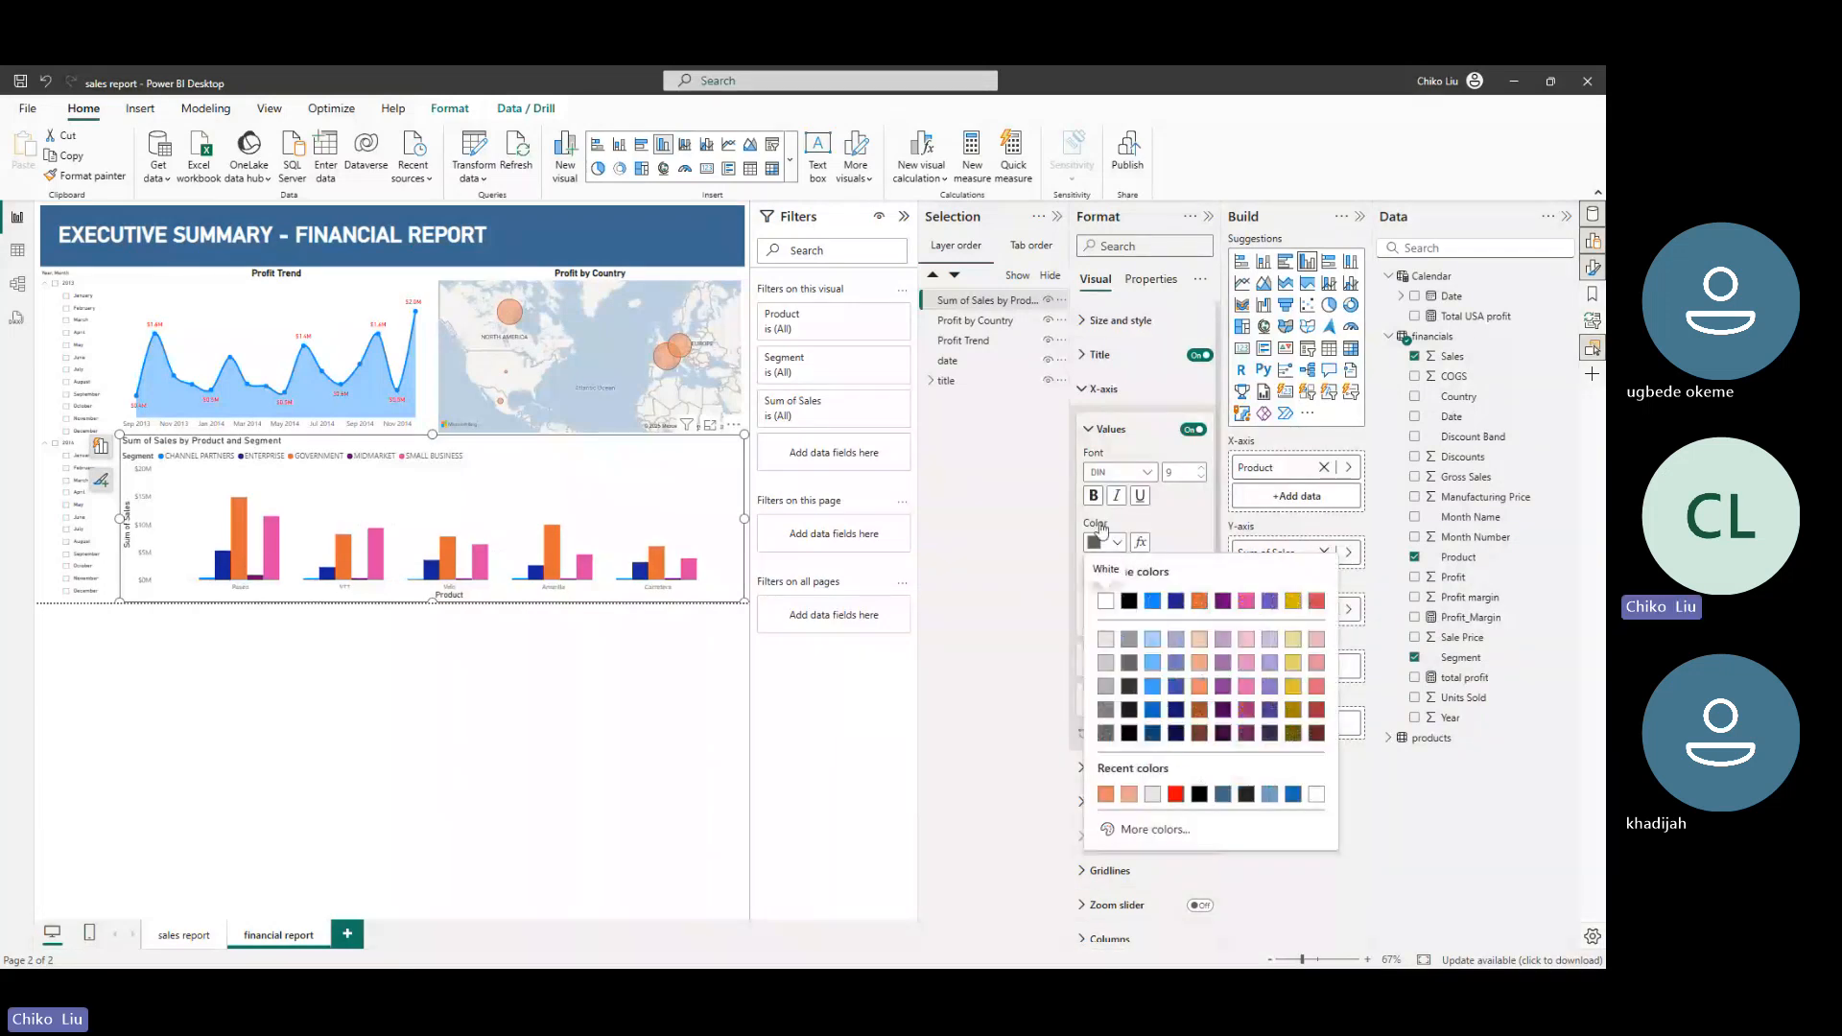
click(1130, 600)
click(1095, 496)
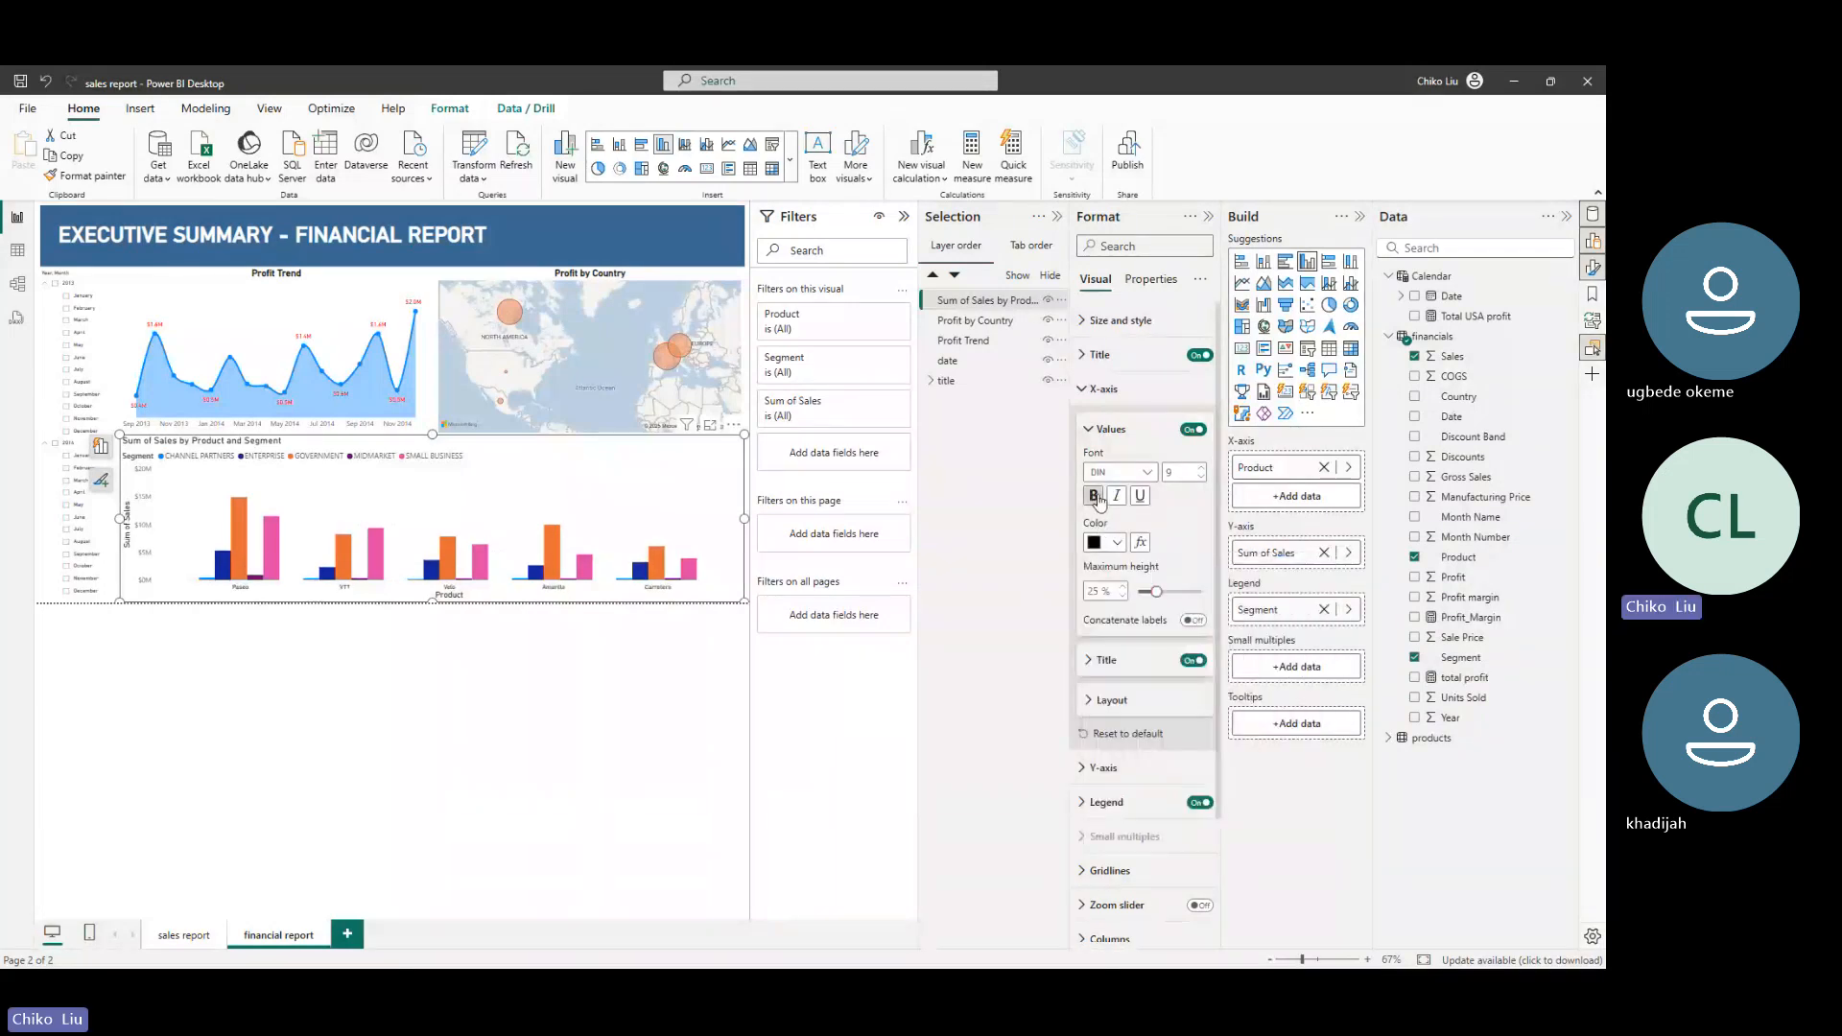
Turn off the column chart's X-axis title and set its X-axis values to font size 11
click(1099, 432)
click(1191, 470)
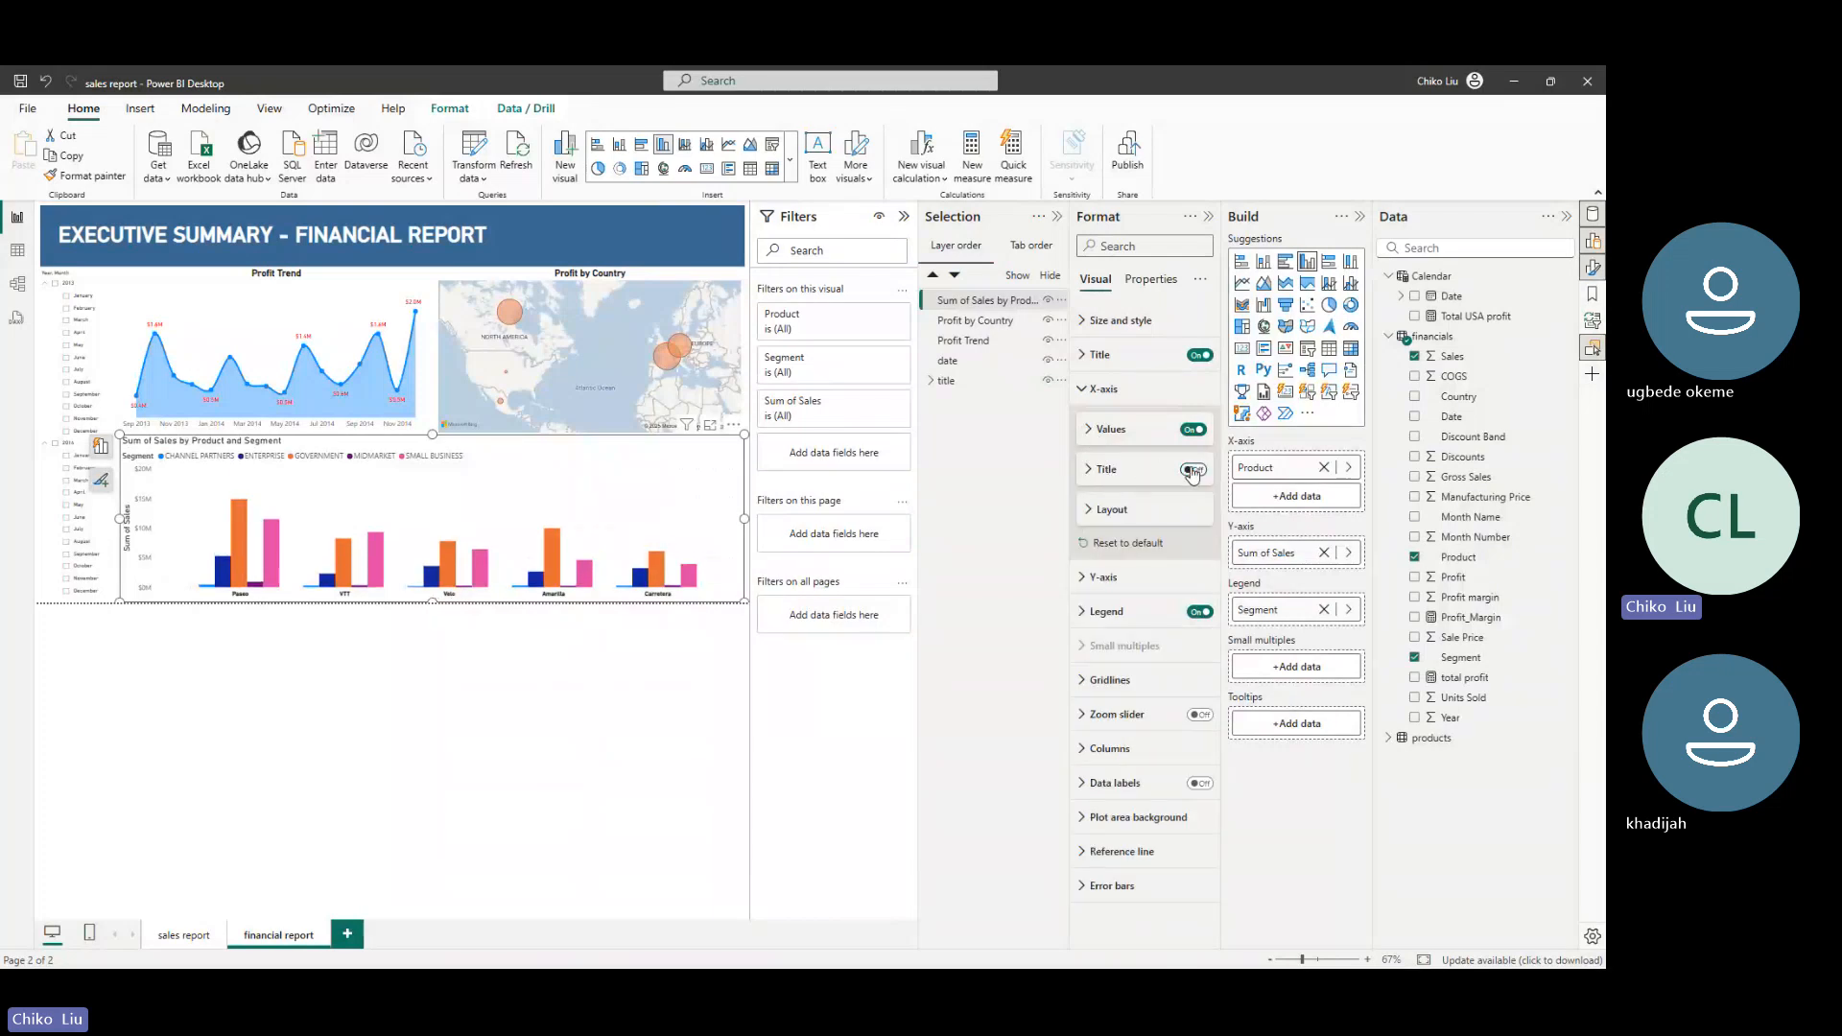
click(1100, 432)
click(1201, 467)
click(1201, 466)
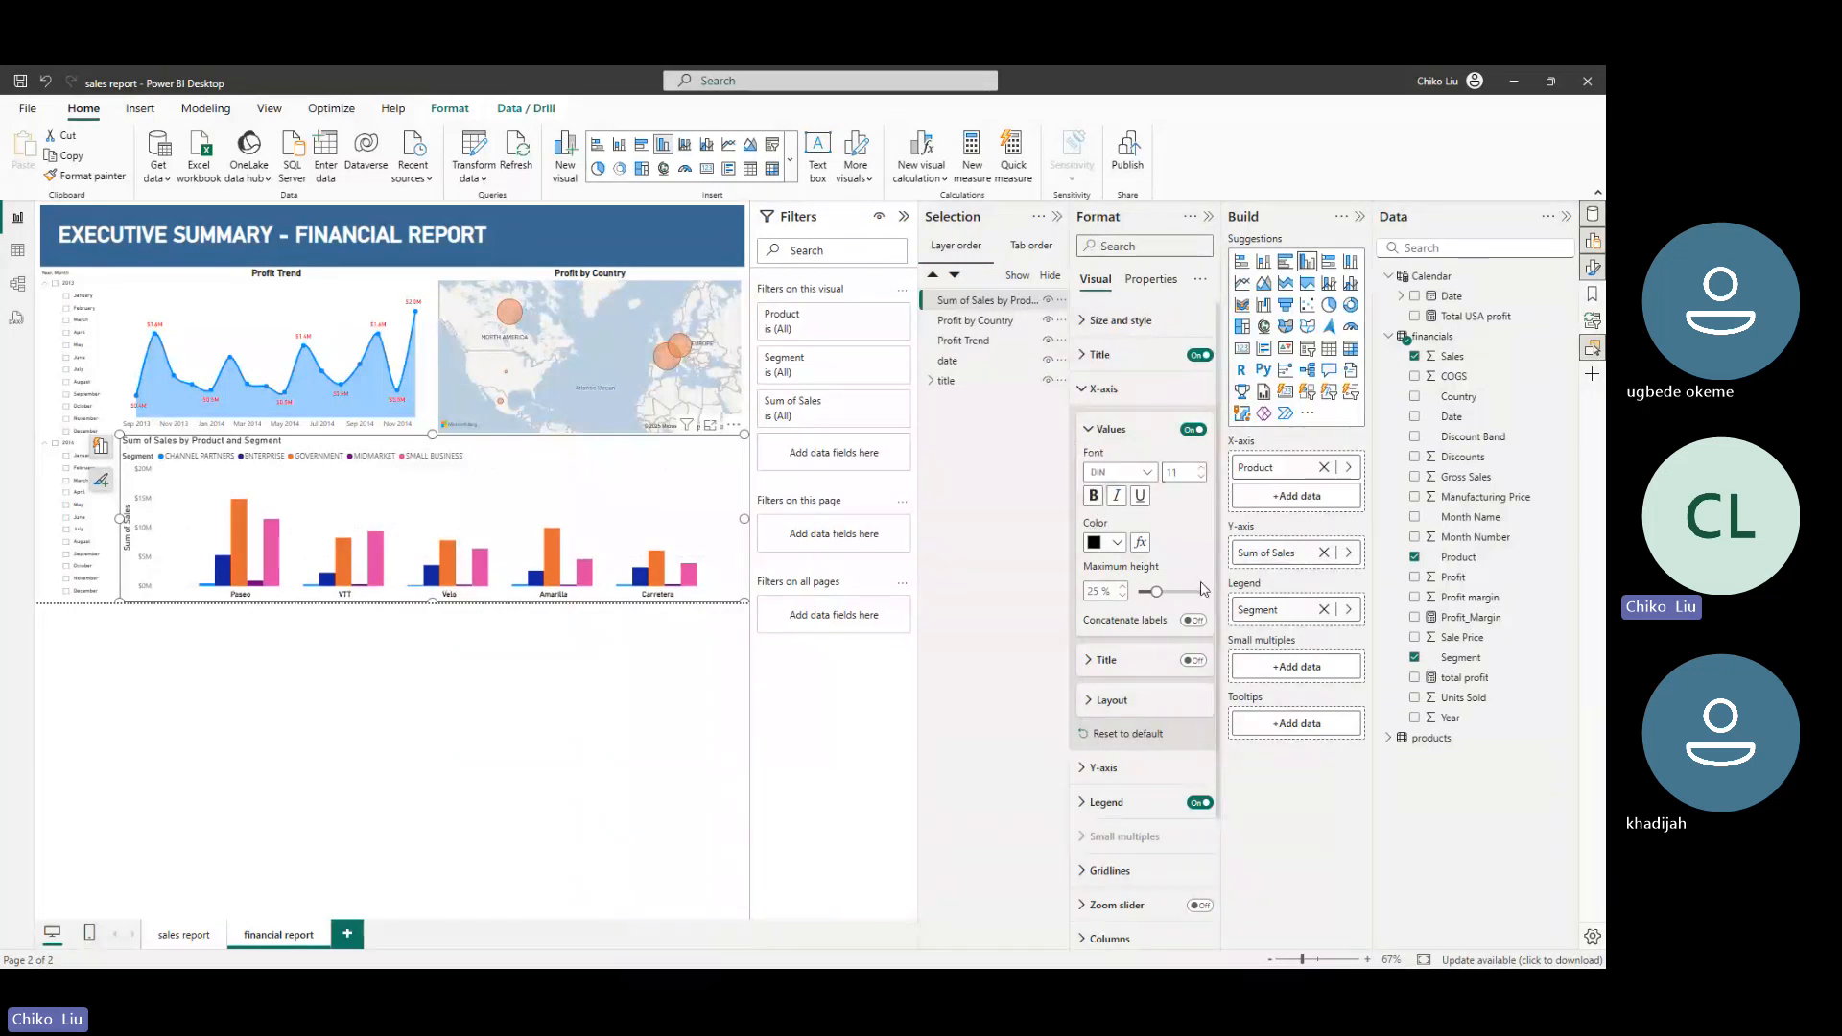
click(1086, 391)
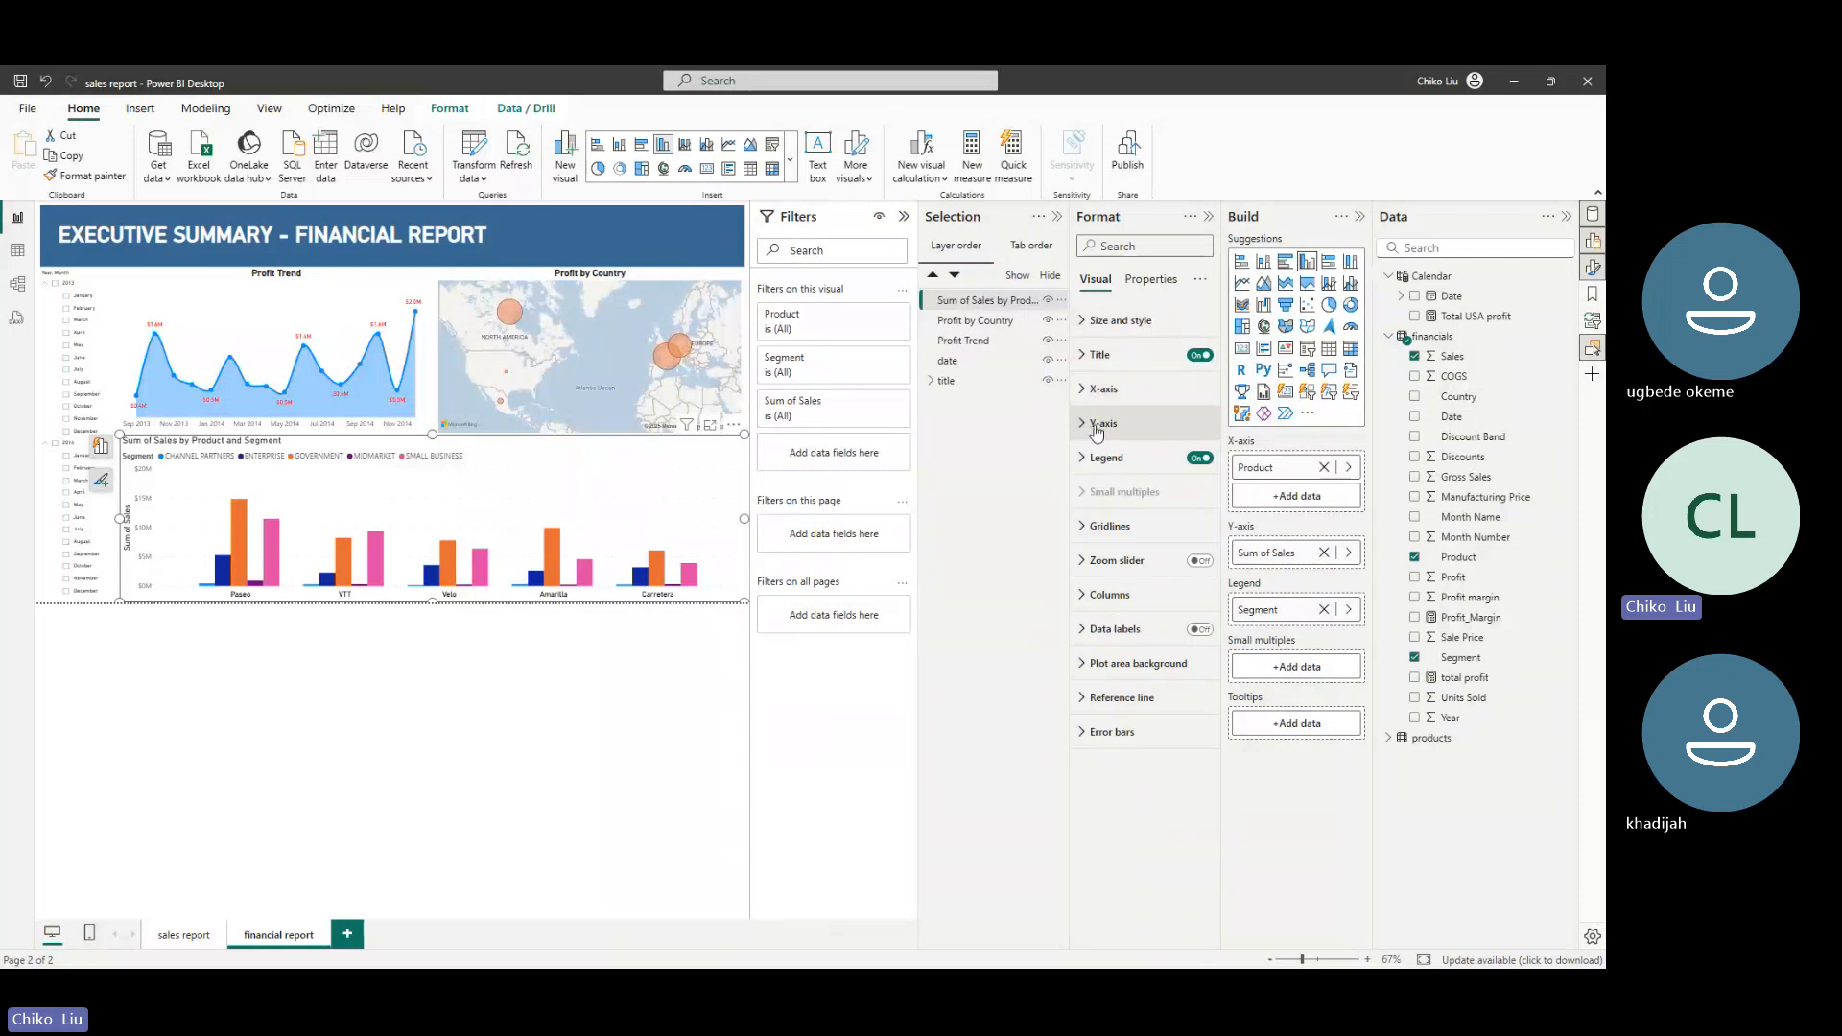
Turn off both the title and the values of the column chart's Y-axis
click(1086, 427)
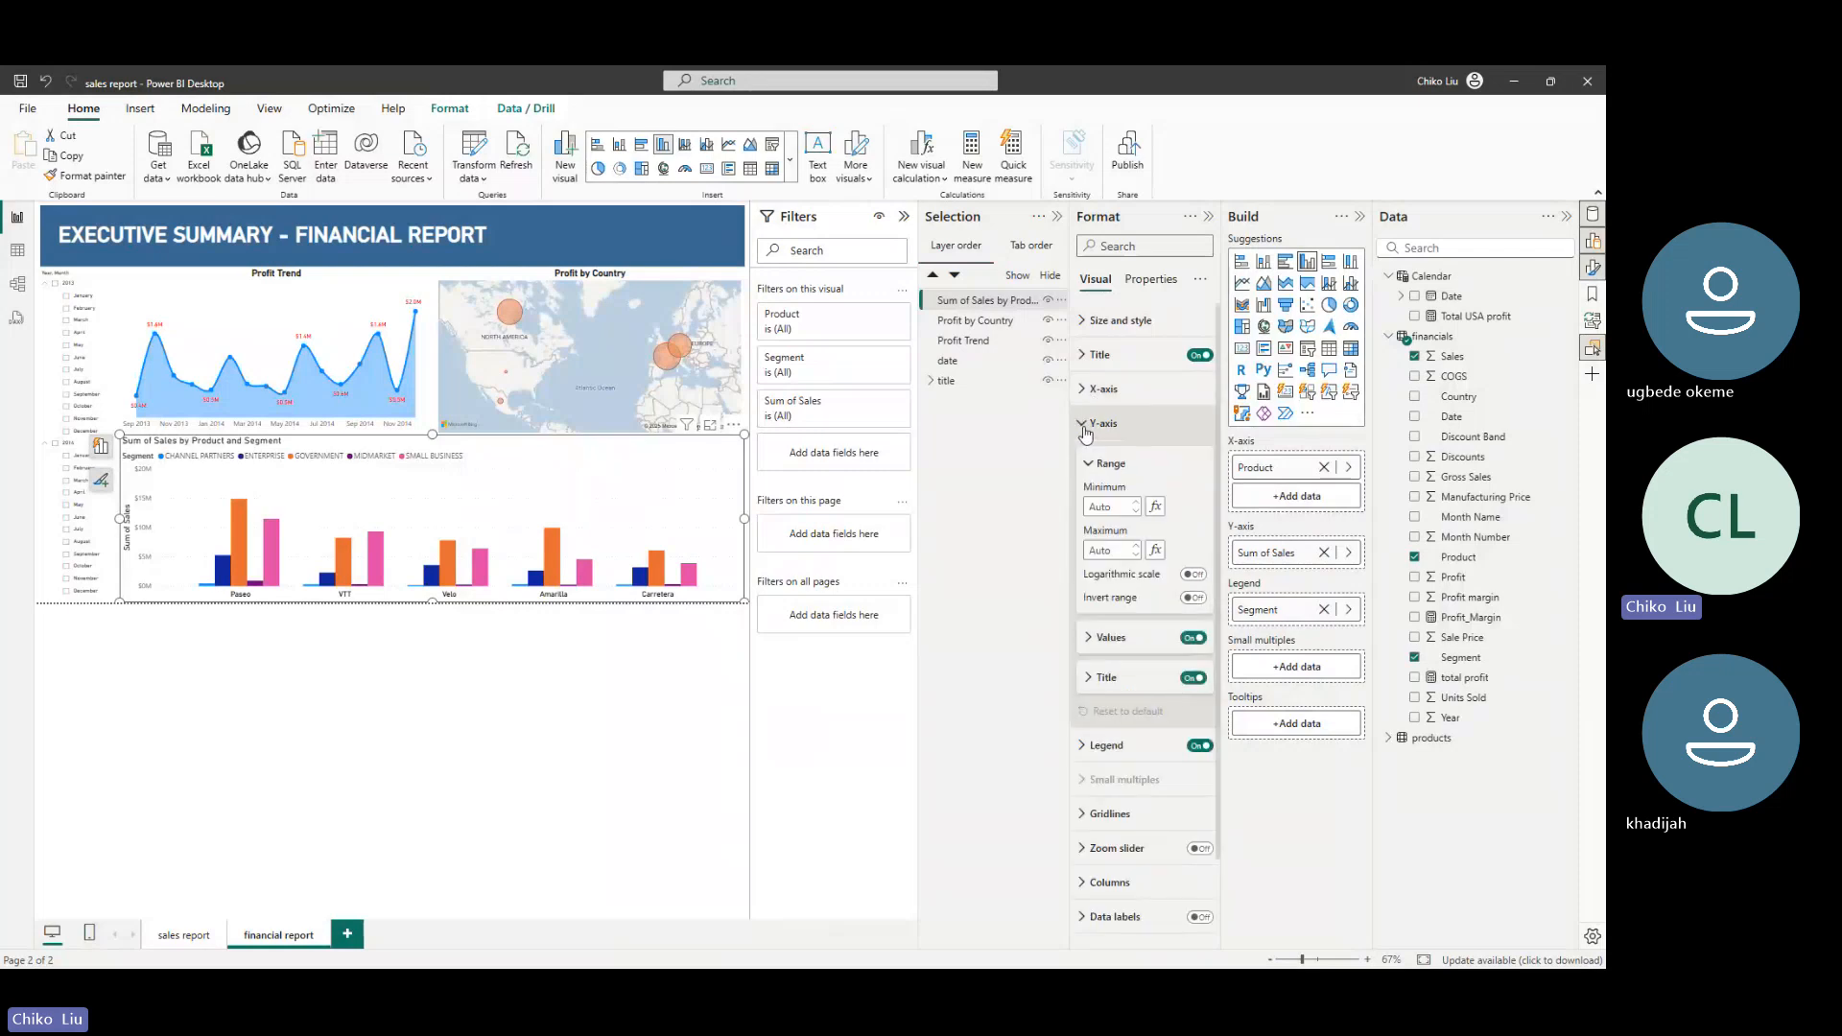
click(1193, 678)
click(1193, 638)
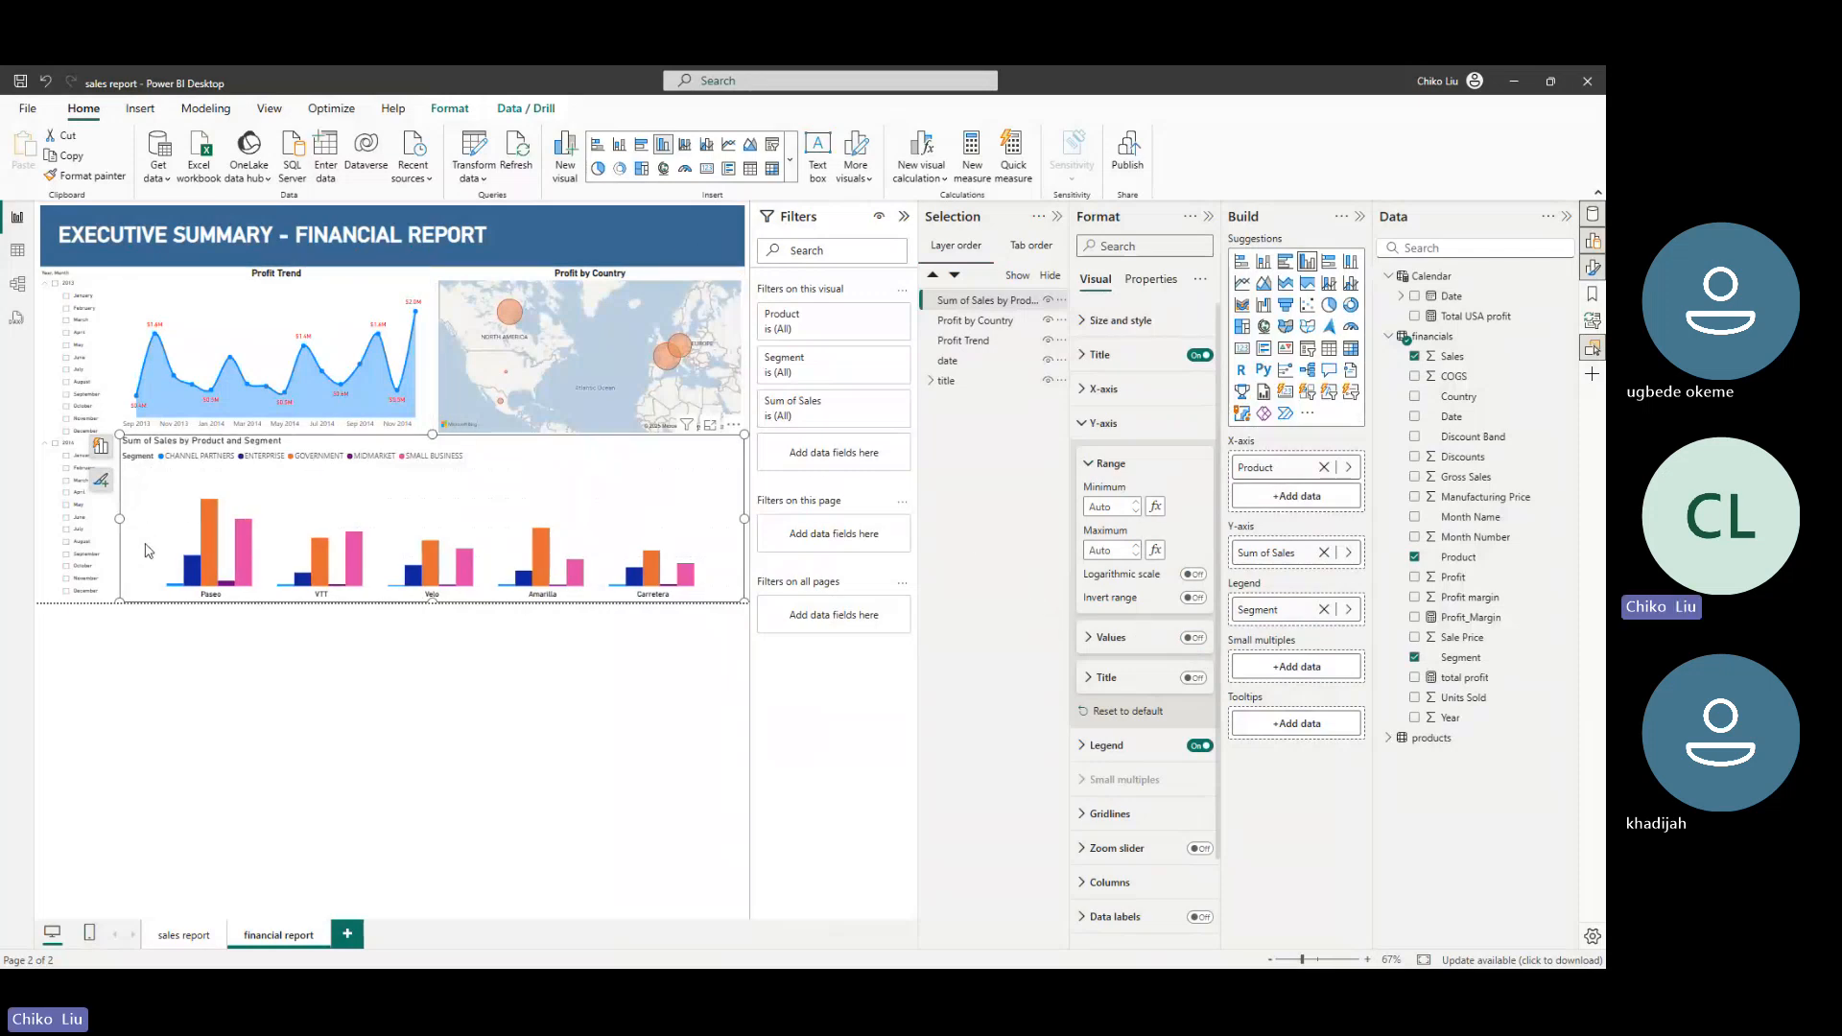
click(1081, 424)
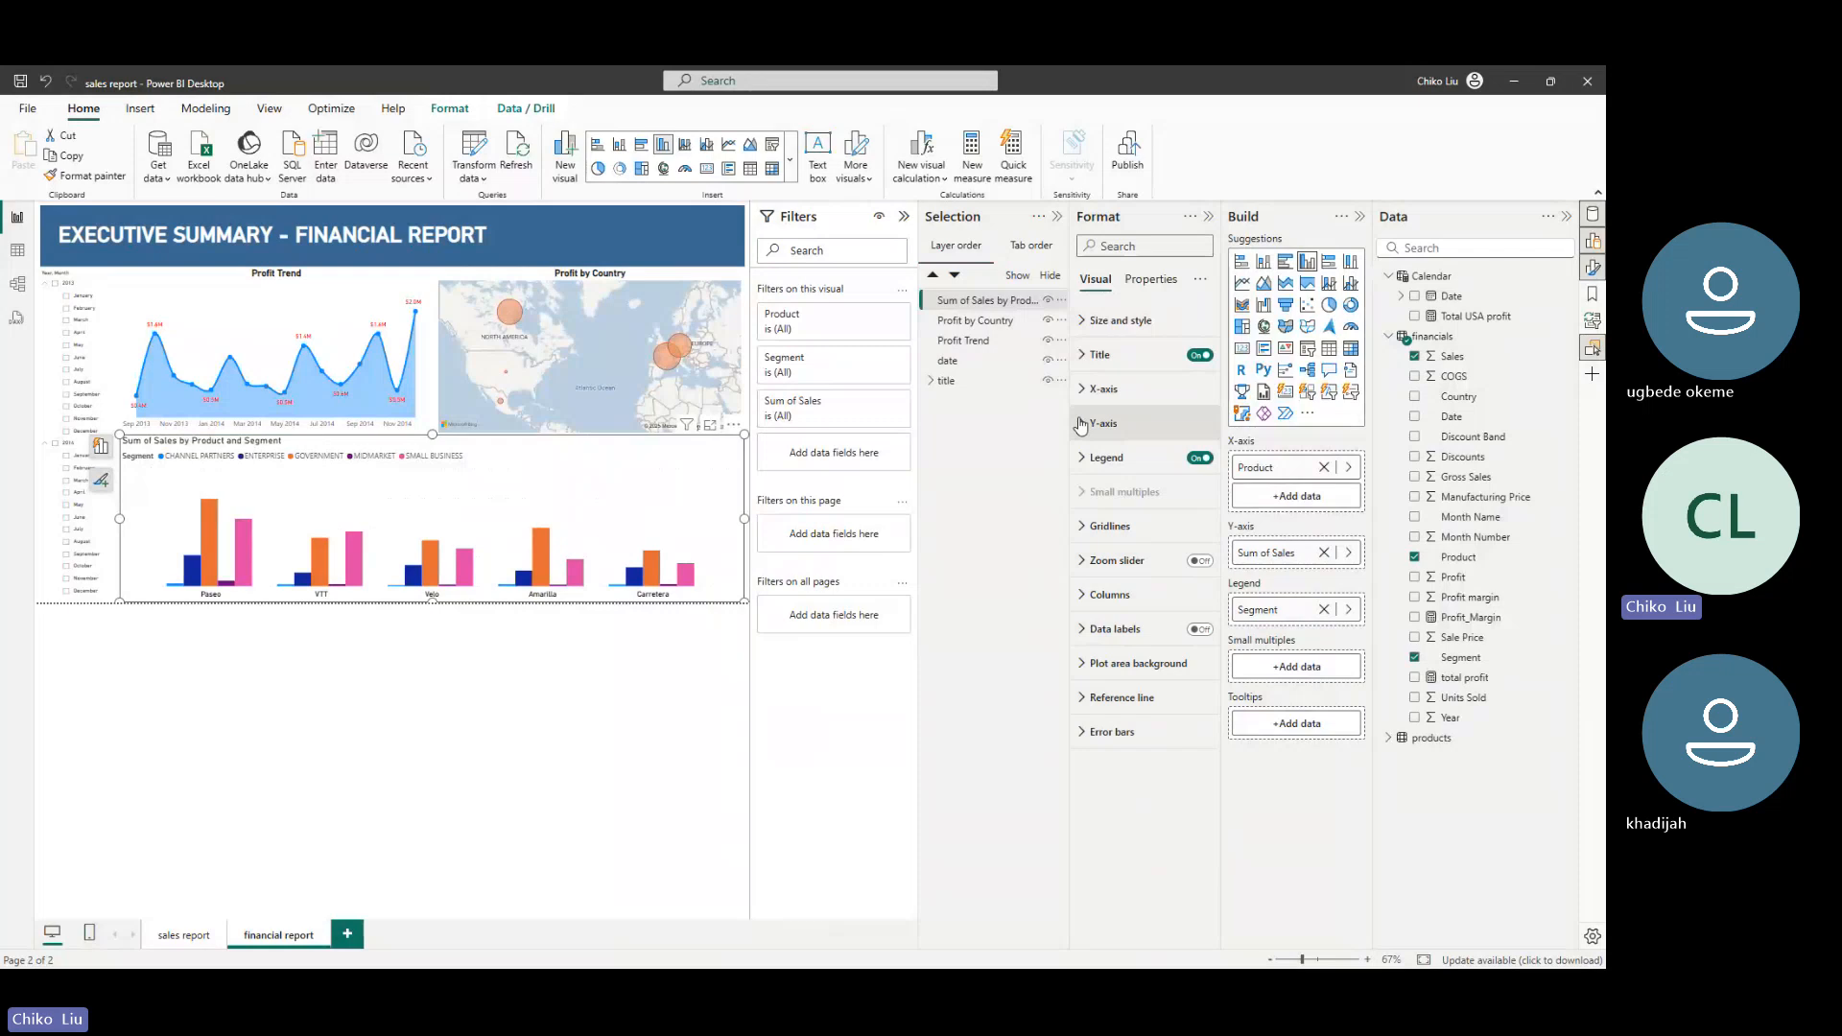
Turn on data labels for the column chart and set their values to black DIN font
click(1201, 631)
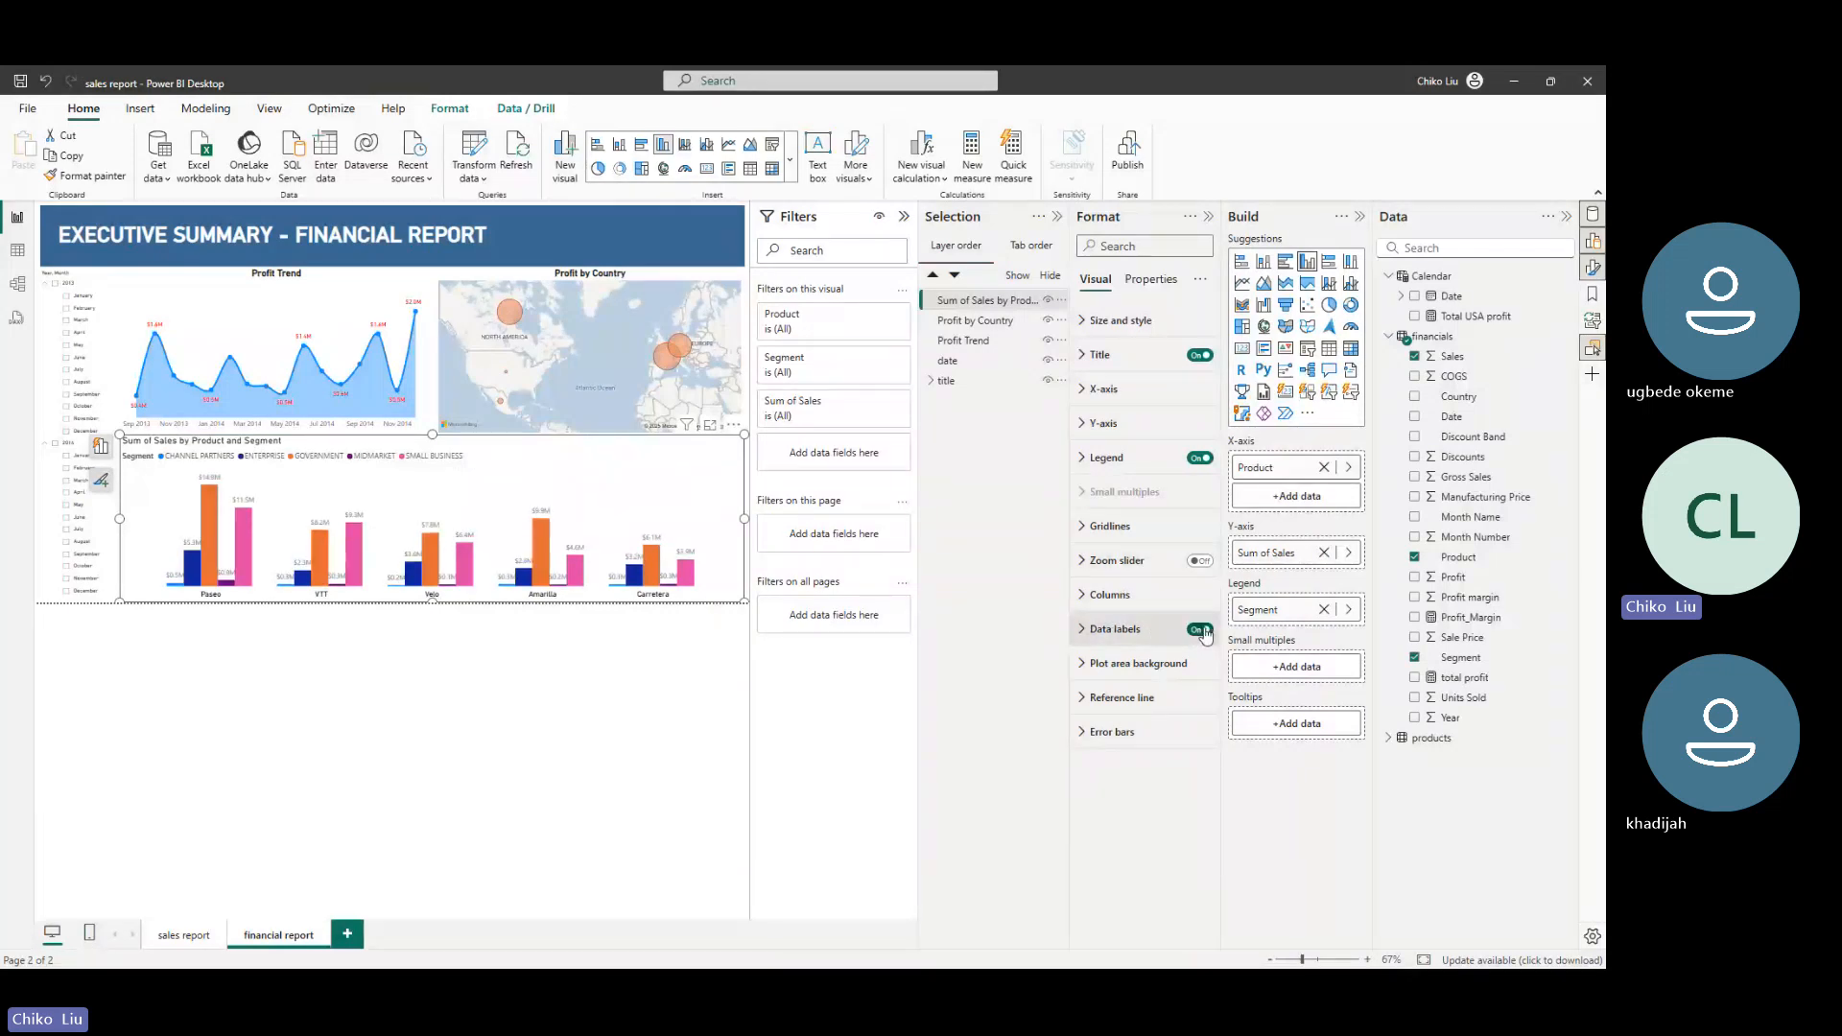
click(1097, 632)
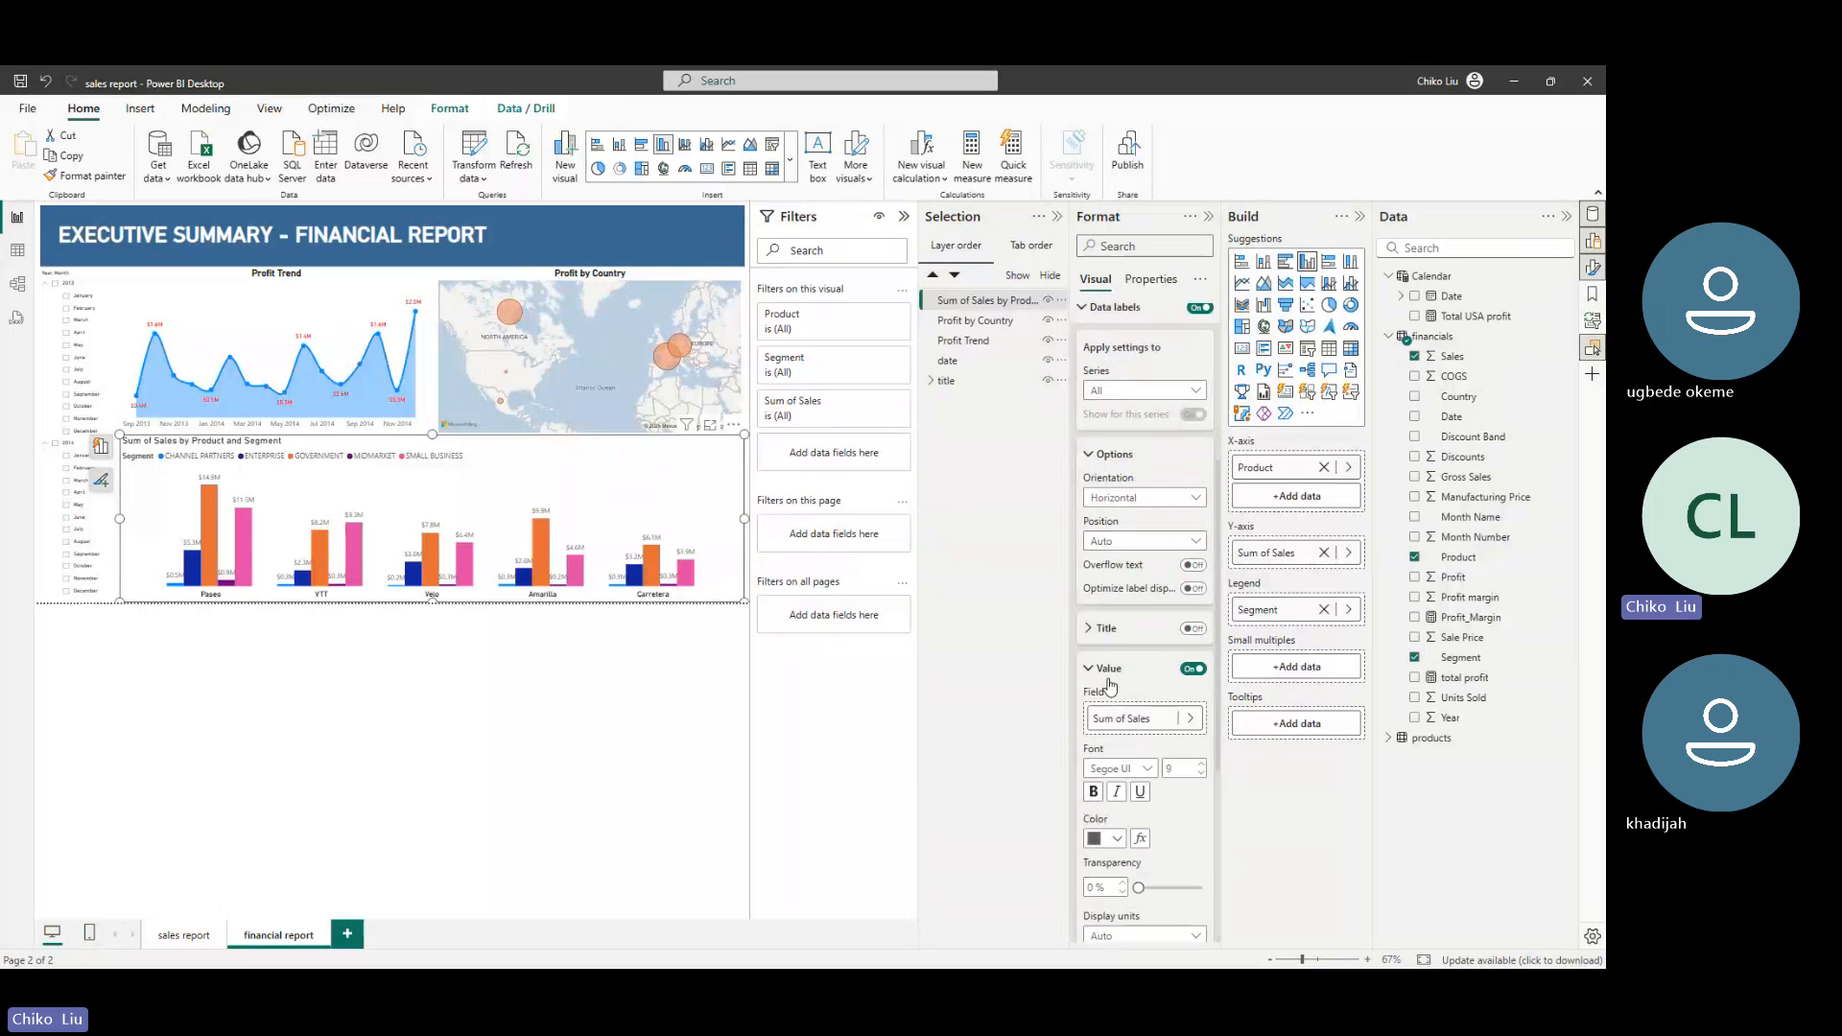
click(1118, 769)
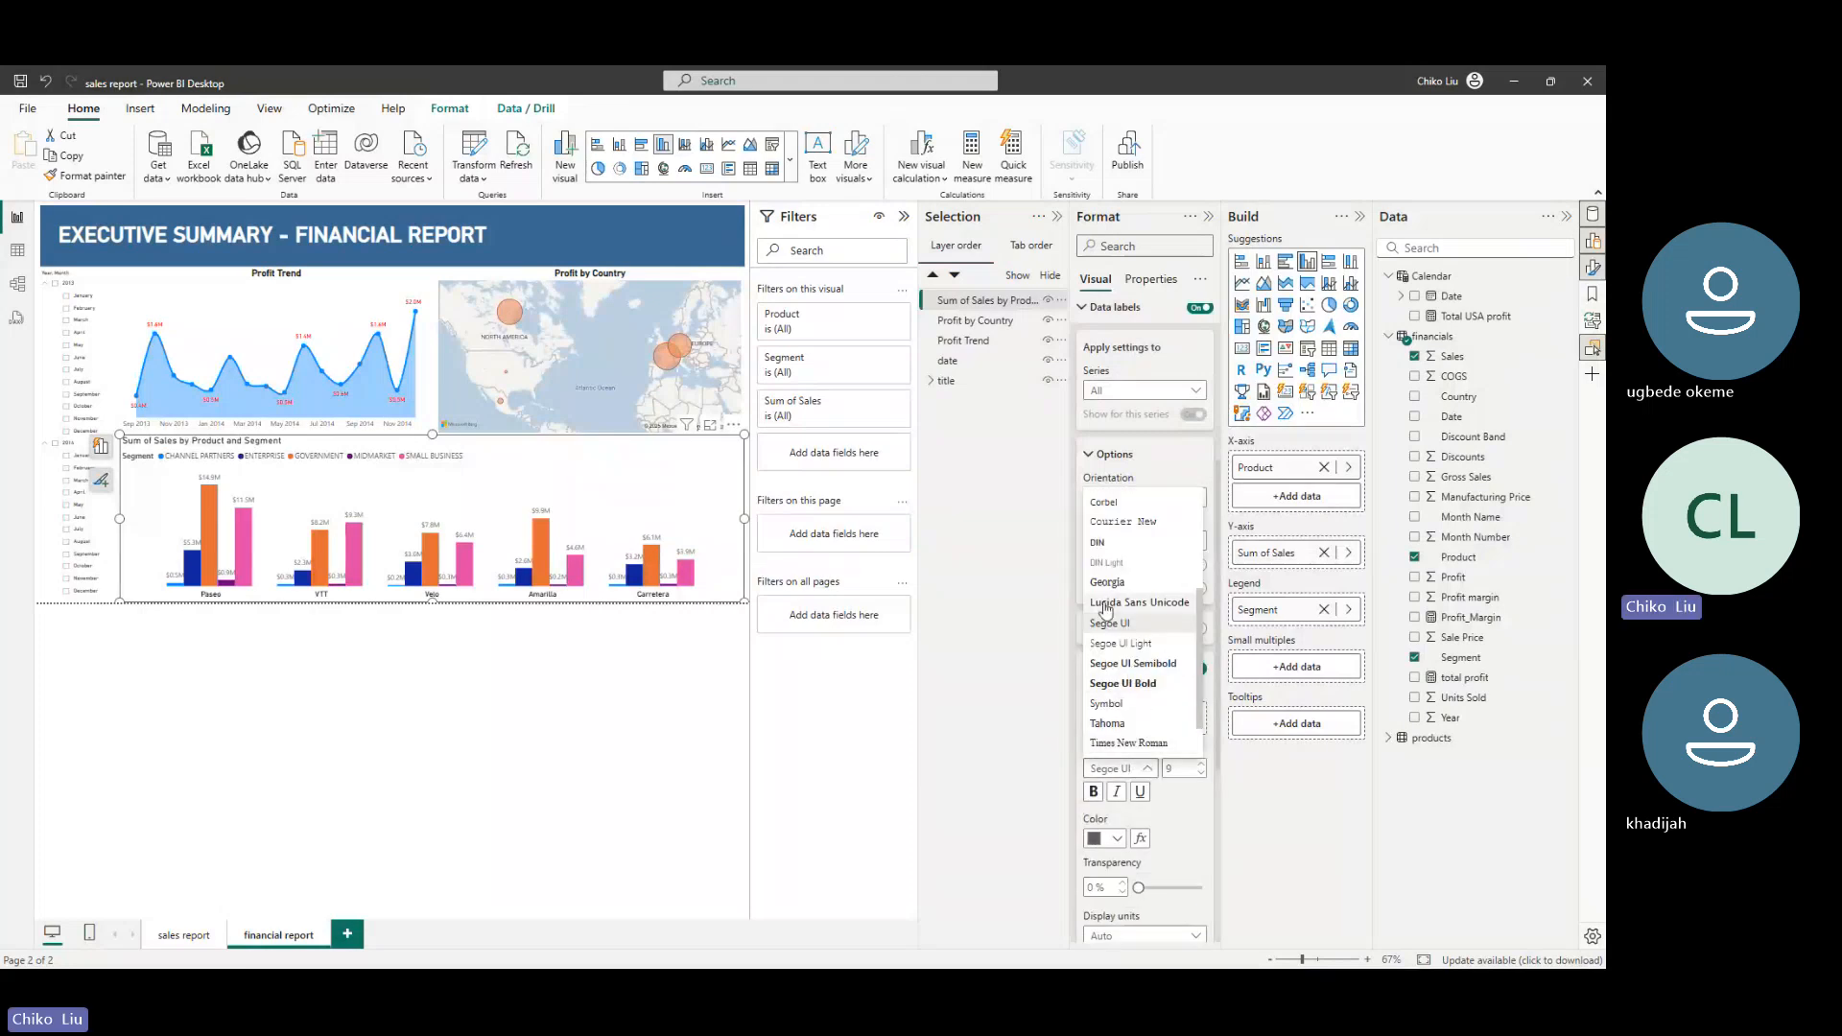
click(1111, 543)
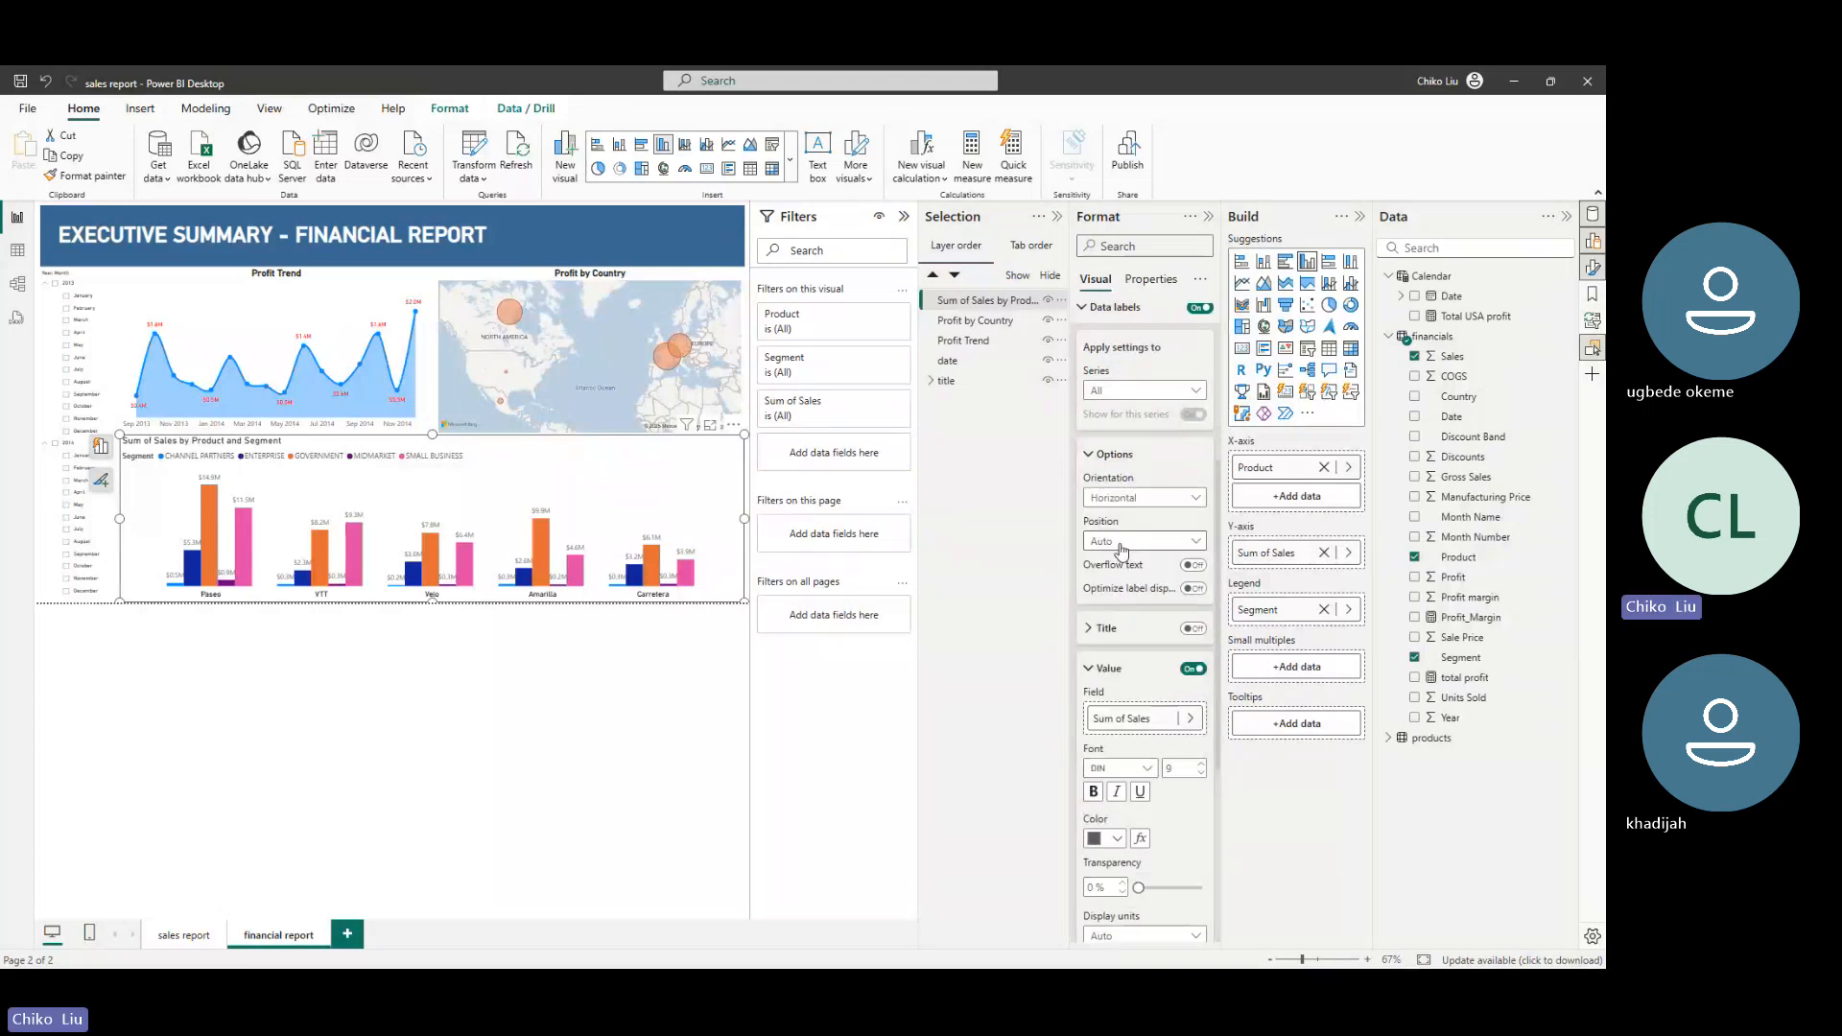
click(1117, 838)
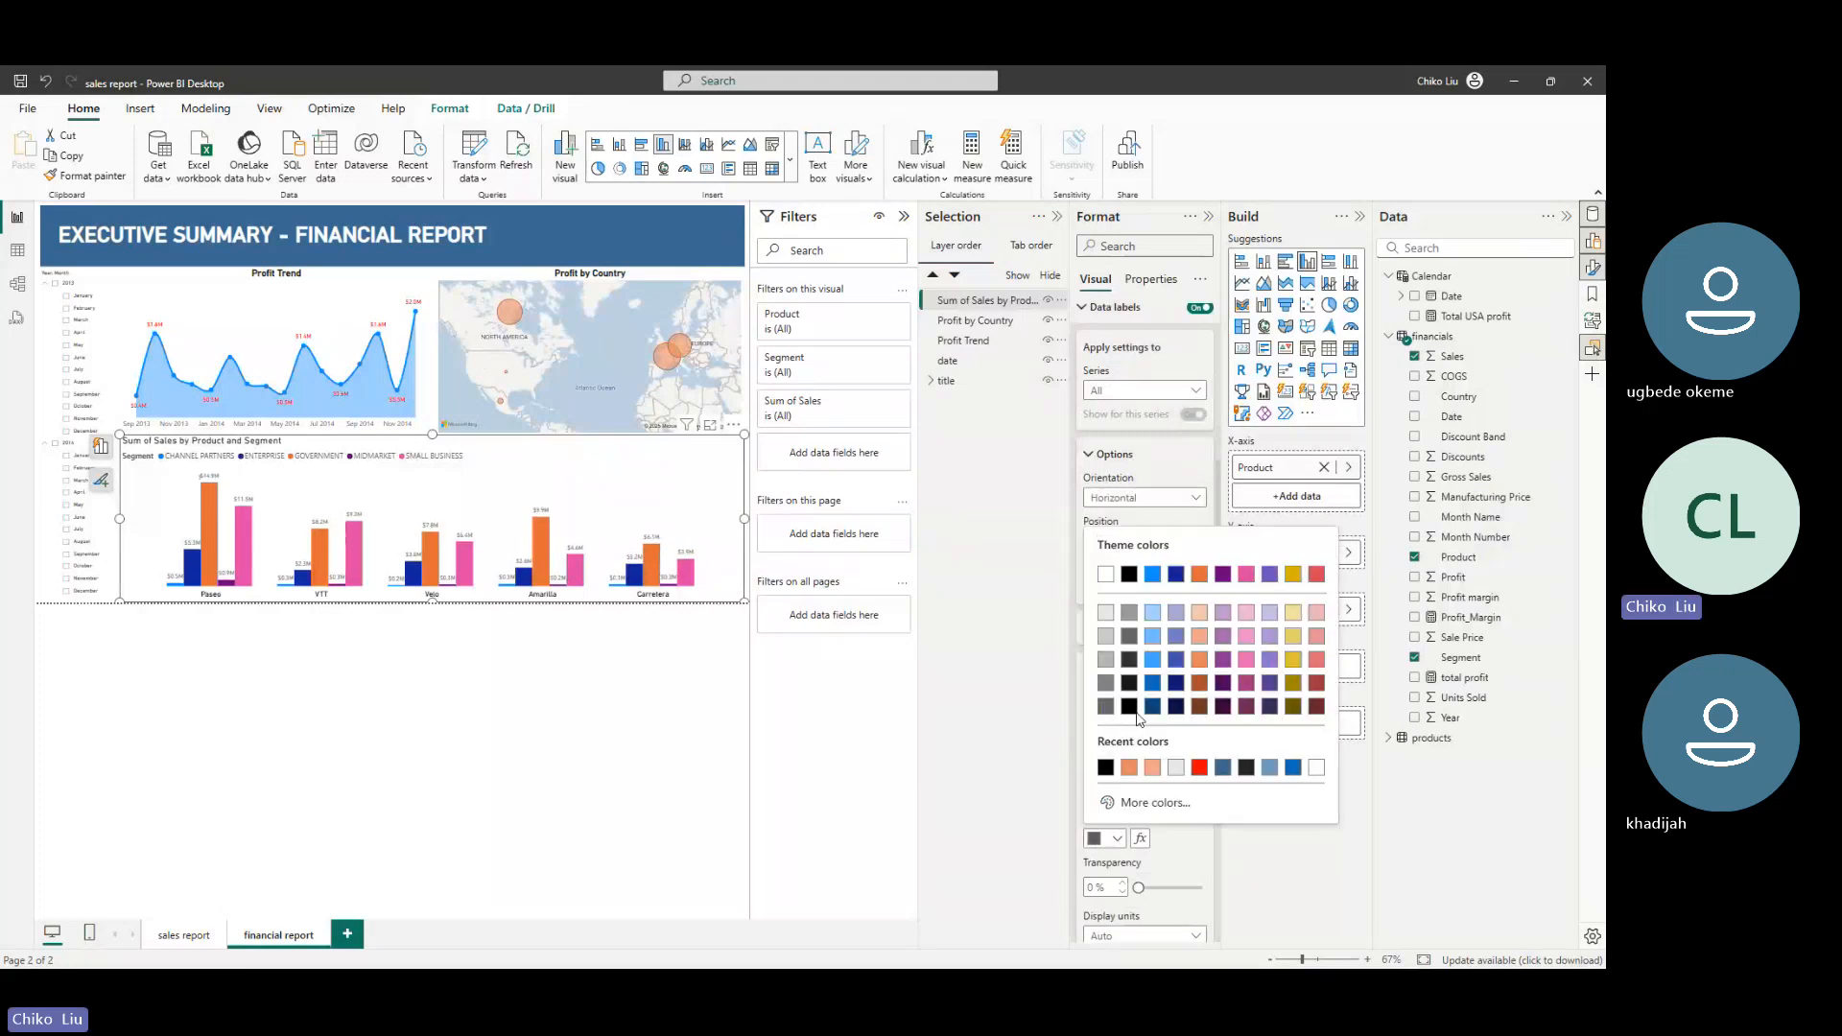
click(1129, 574)
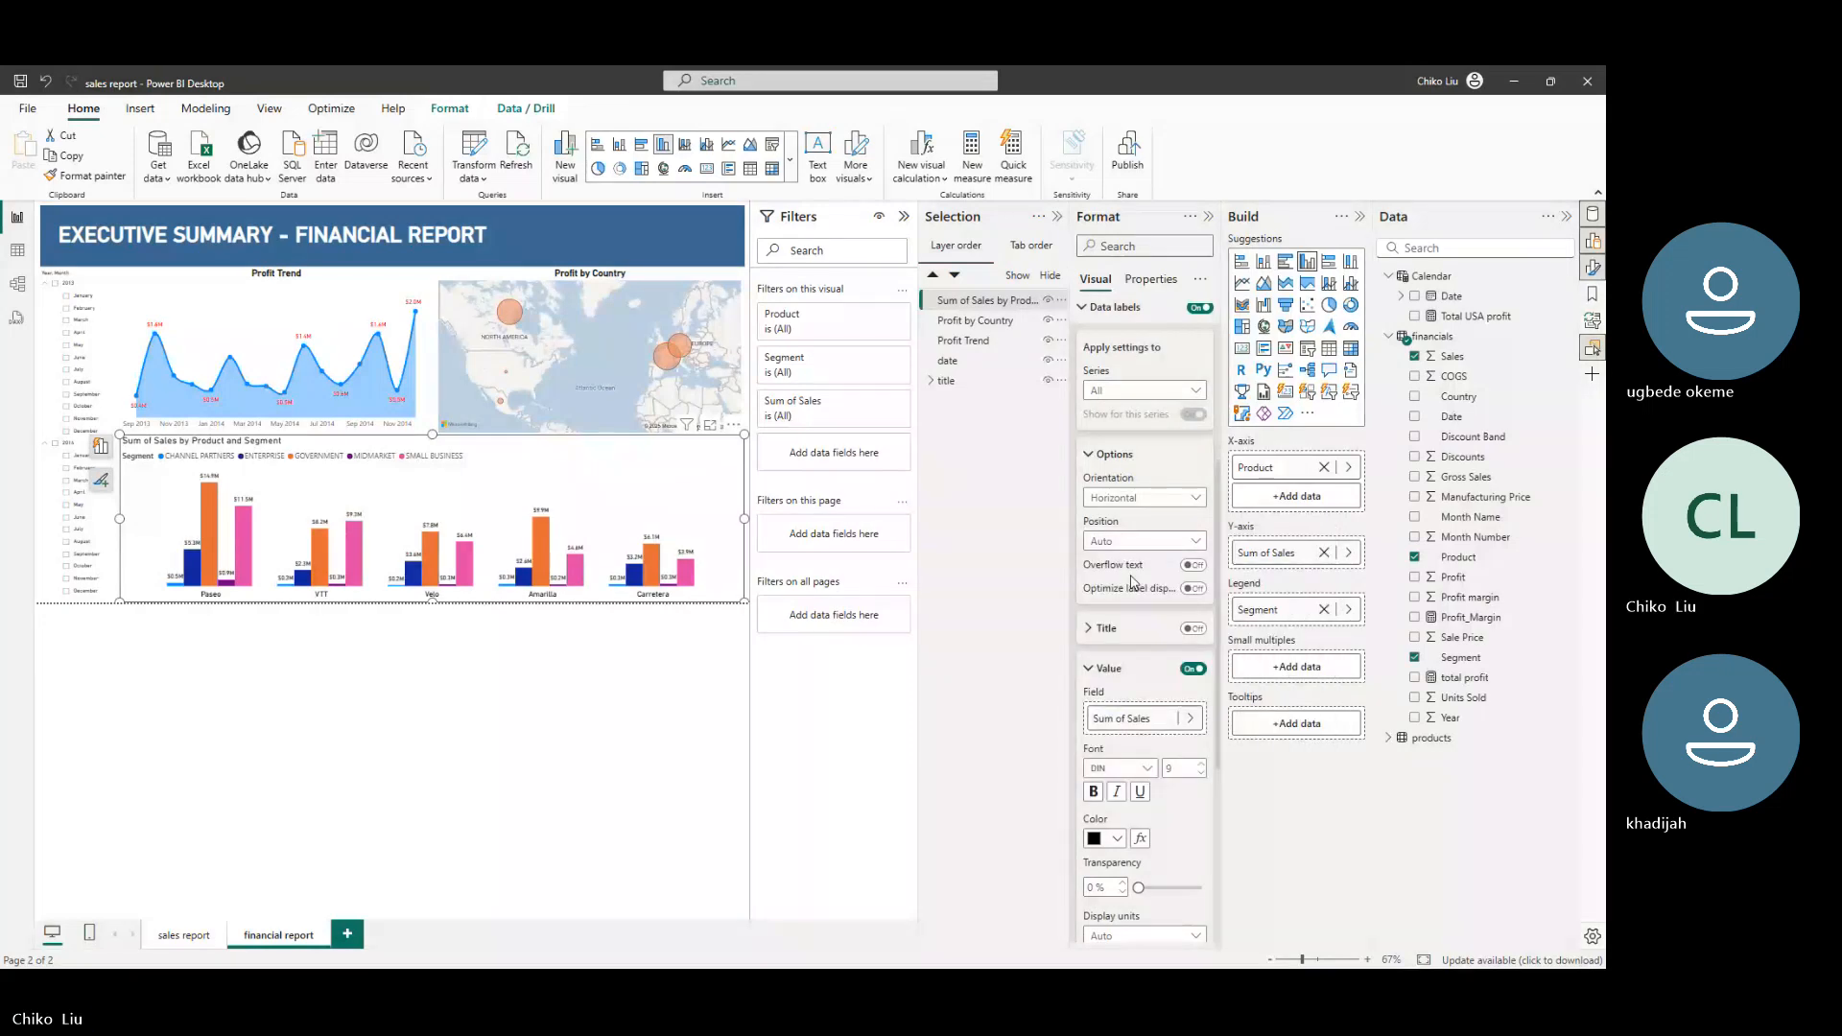
Close the Selection pane to enlarge the report canvas, and collapse and reopen the Format pane
click(1057, 218)
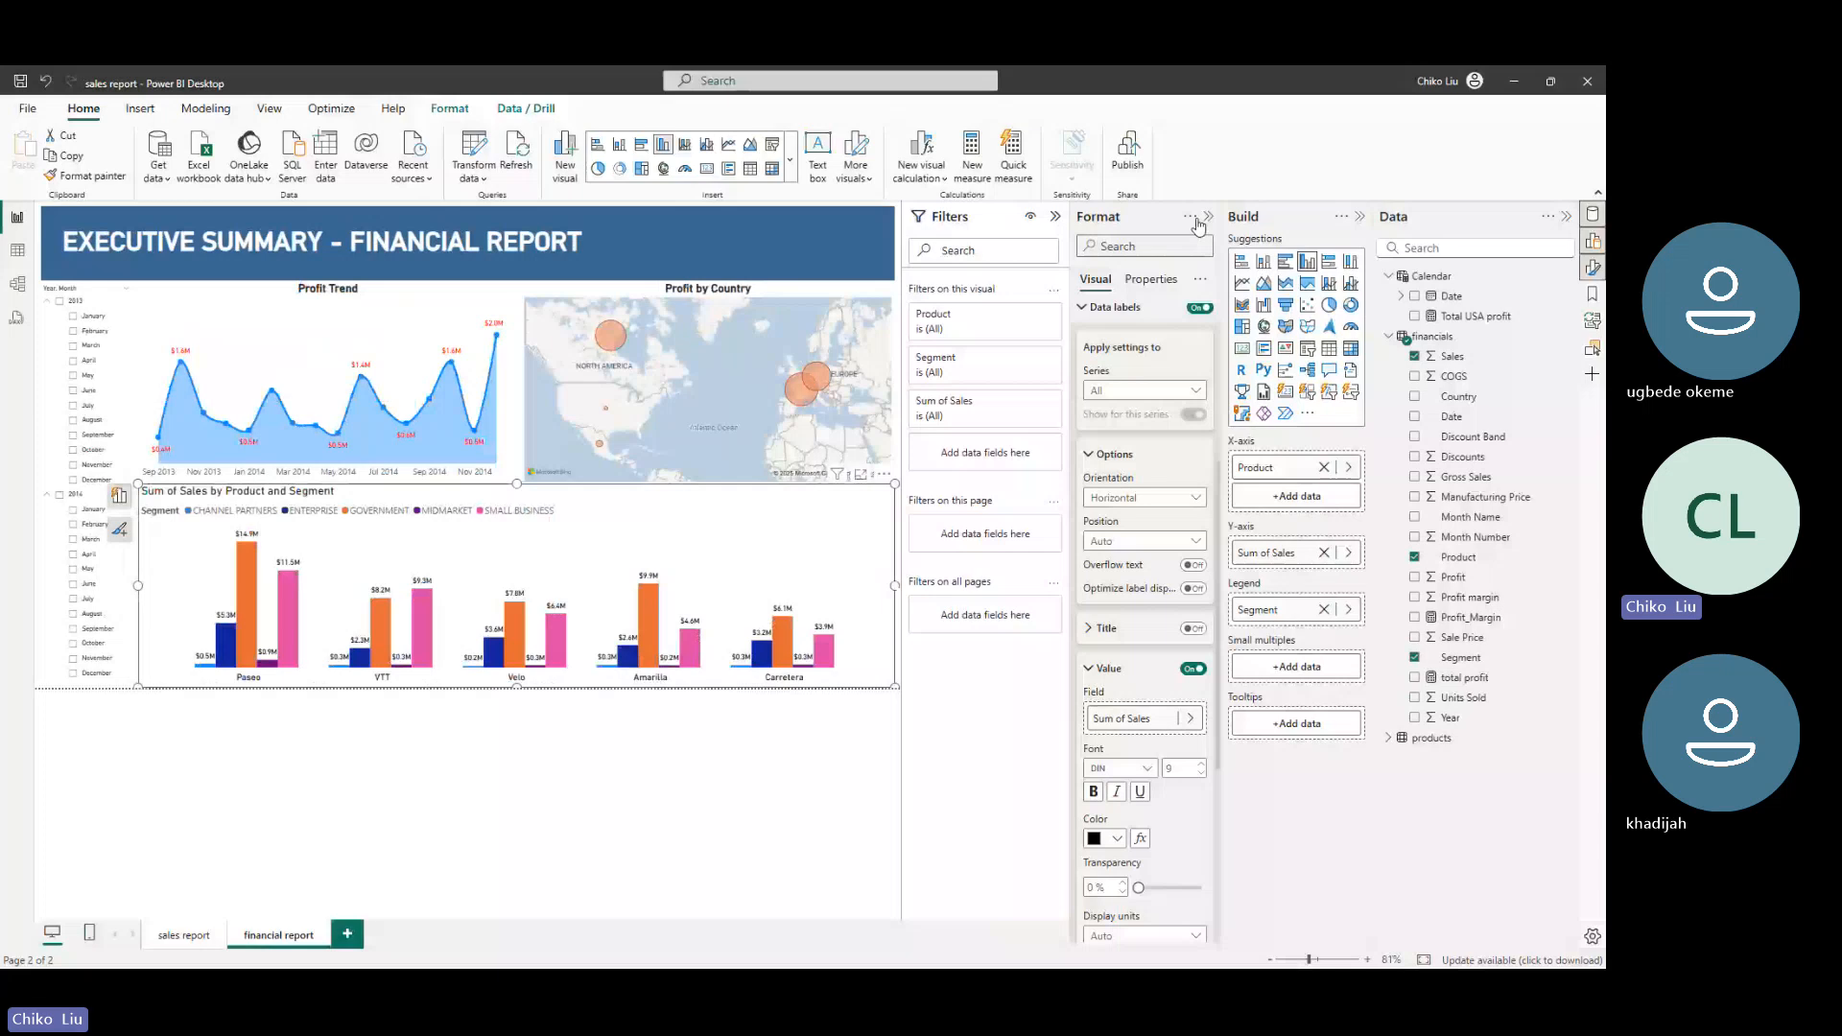
click(1206, 218)
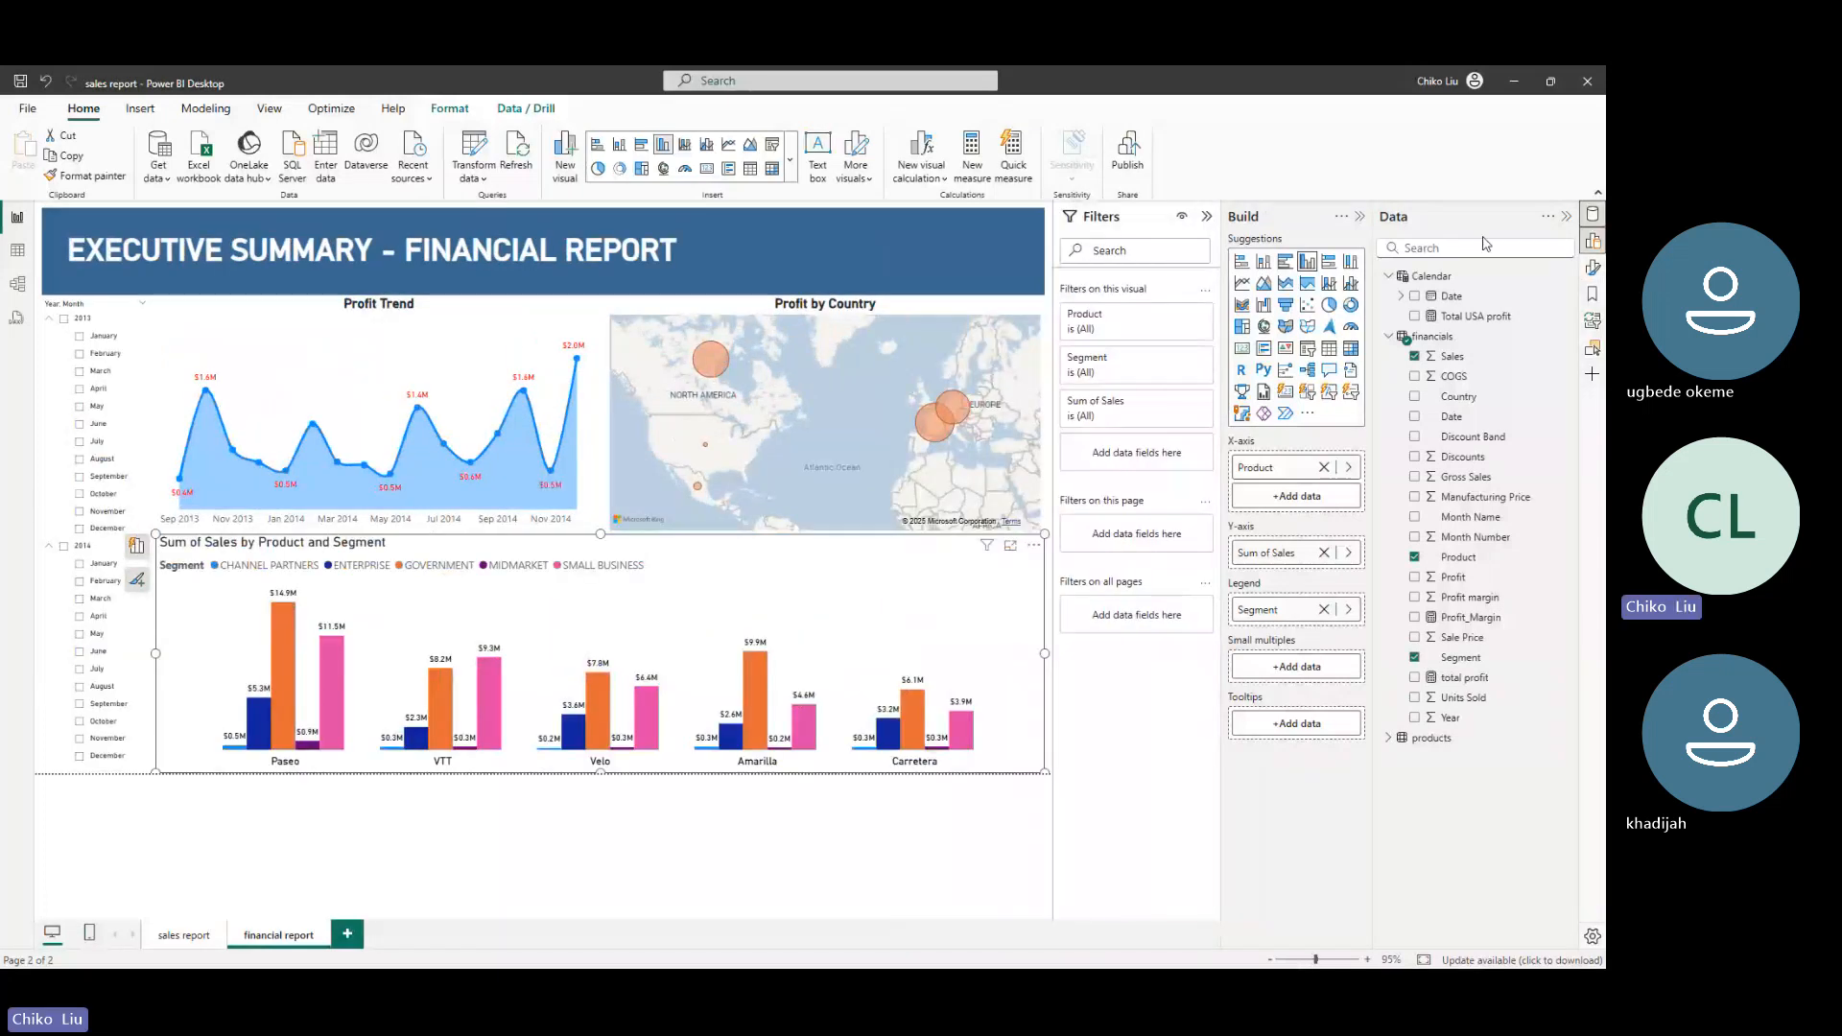
click(1592, 271)
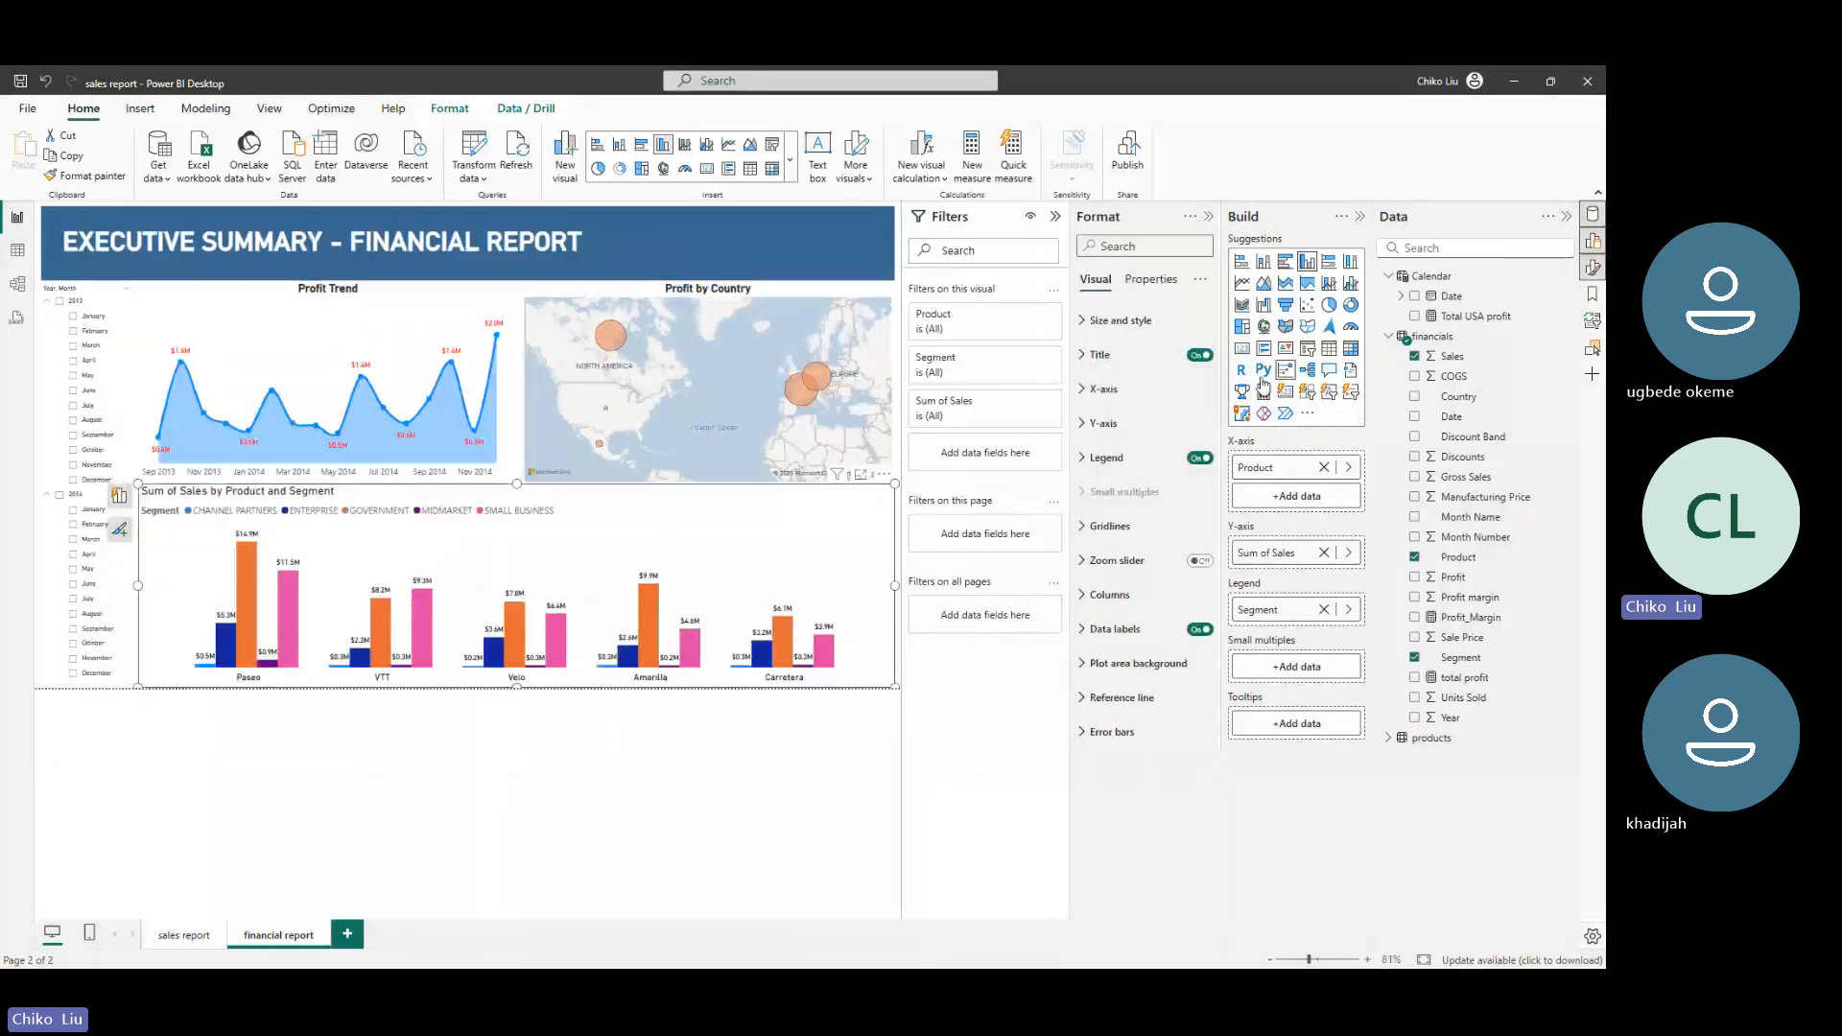
Make the column chart's data label values italic, trying red before setting their color to the darkest gold theme shade
click(1113, 630)
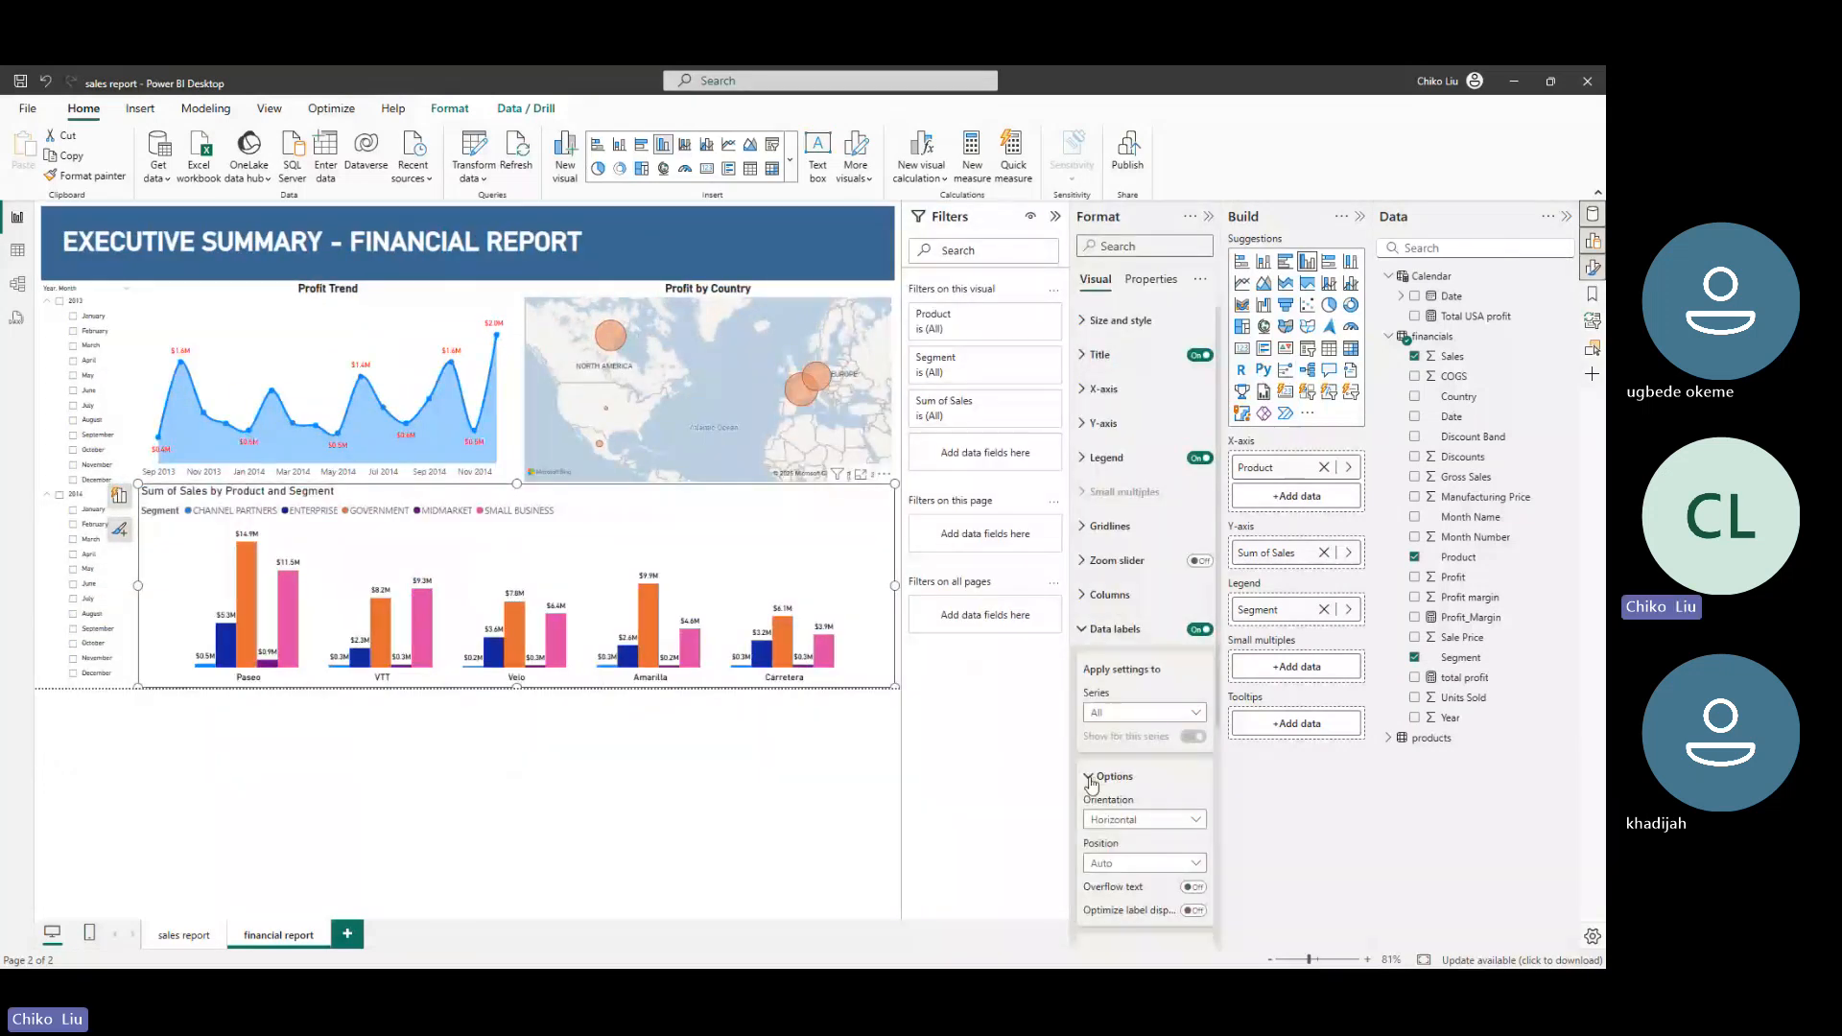
scroll(1090, 784, down, 5)
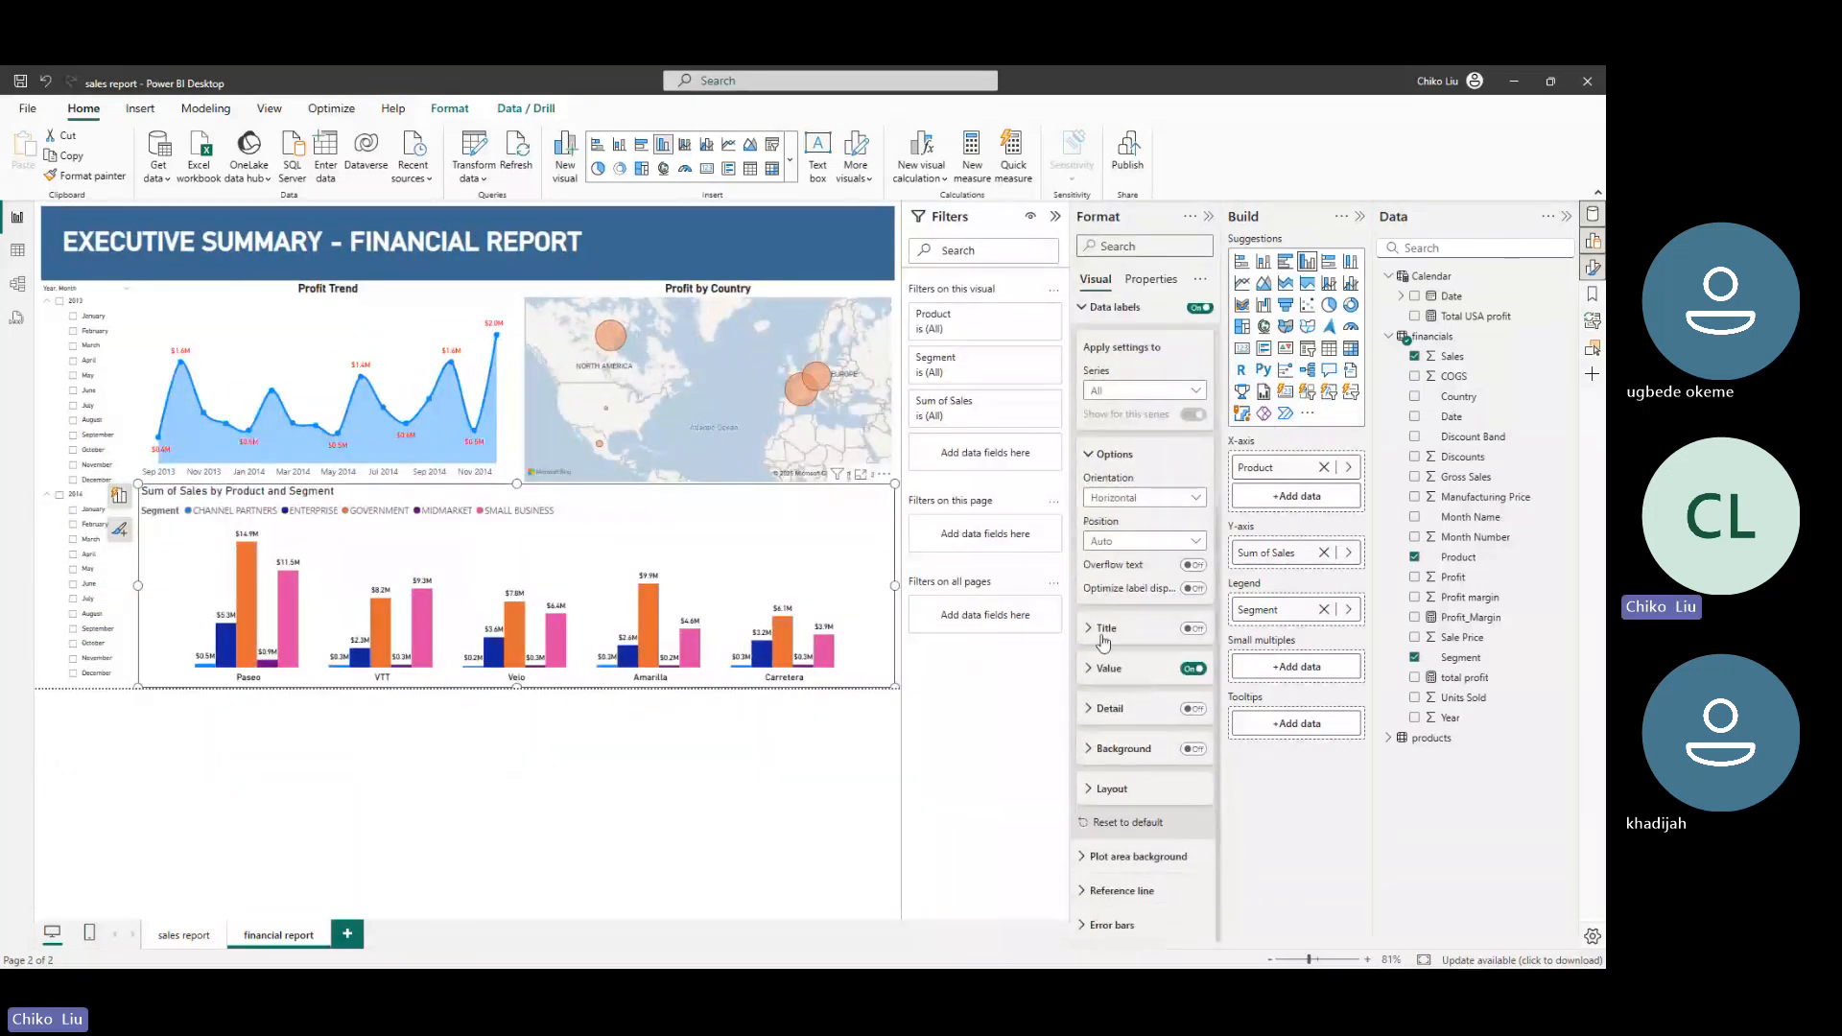
click(1091, 677)
scroll(1118, 715, down, 5)
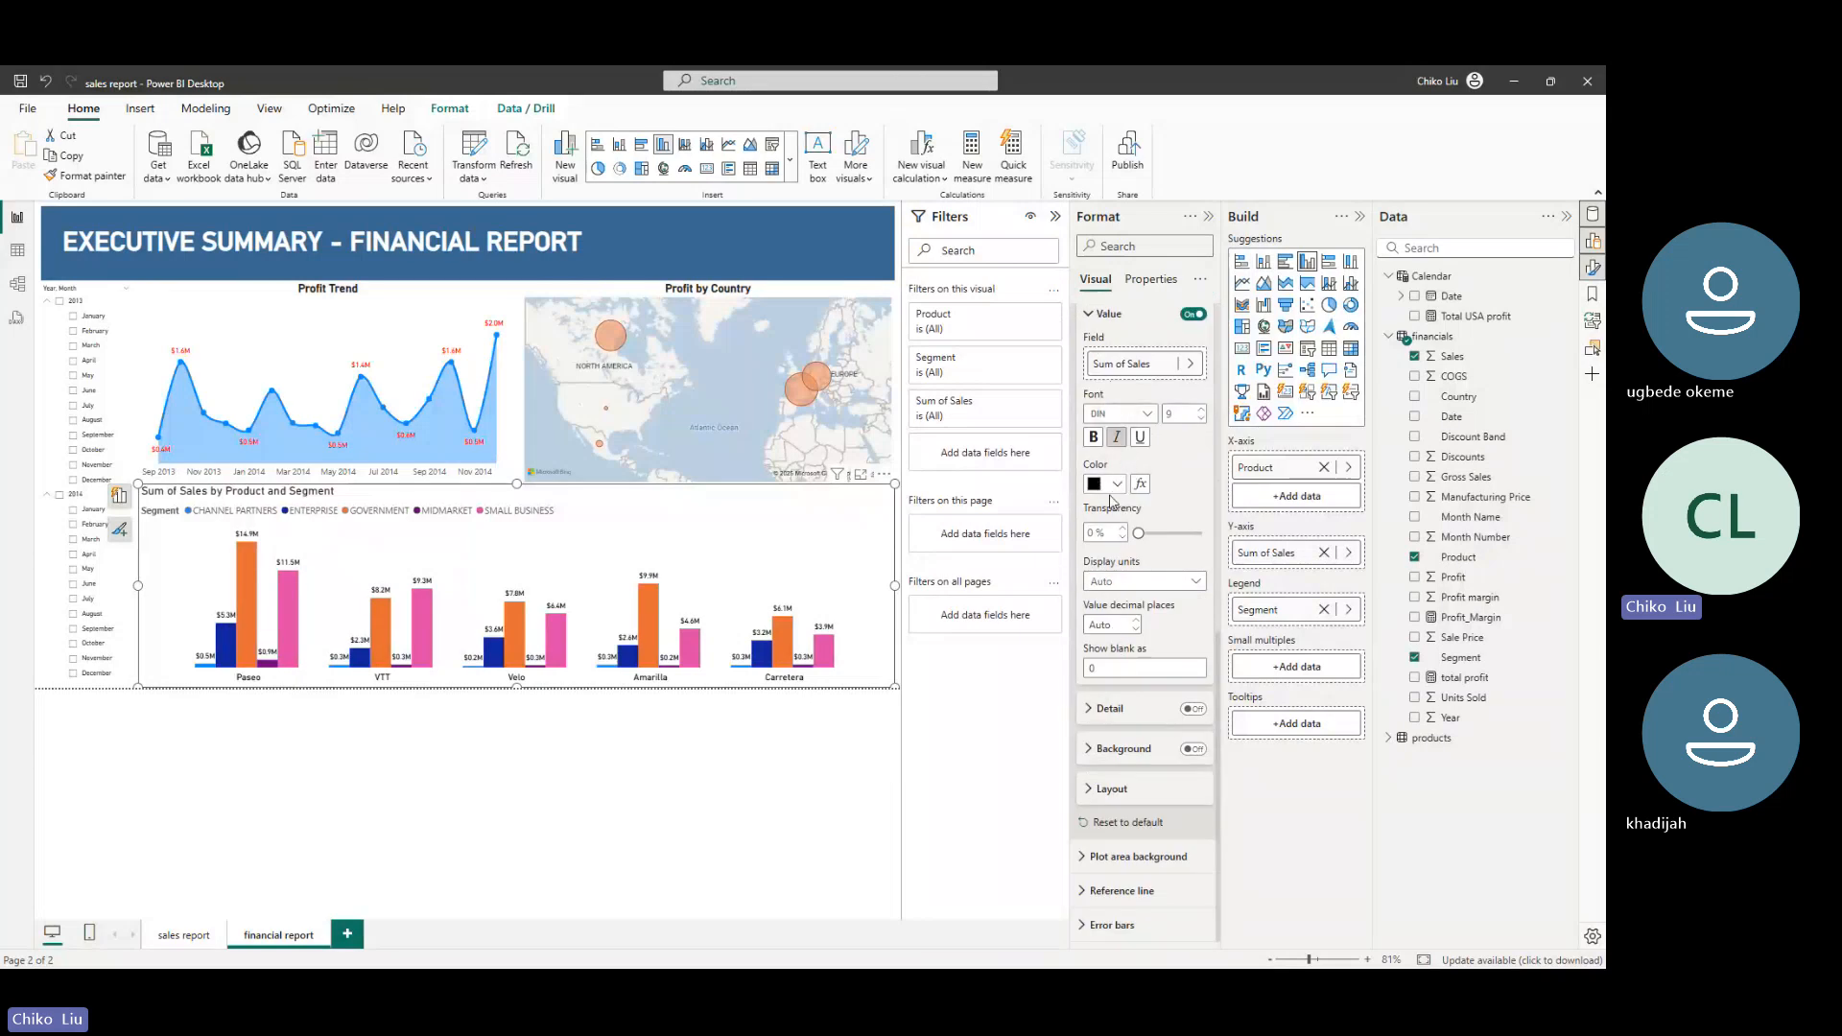
click(1116, 484)
click(1200, 735)
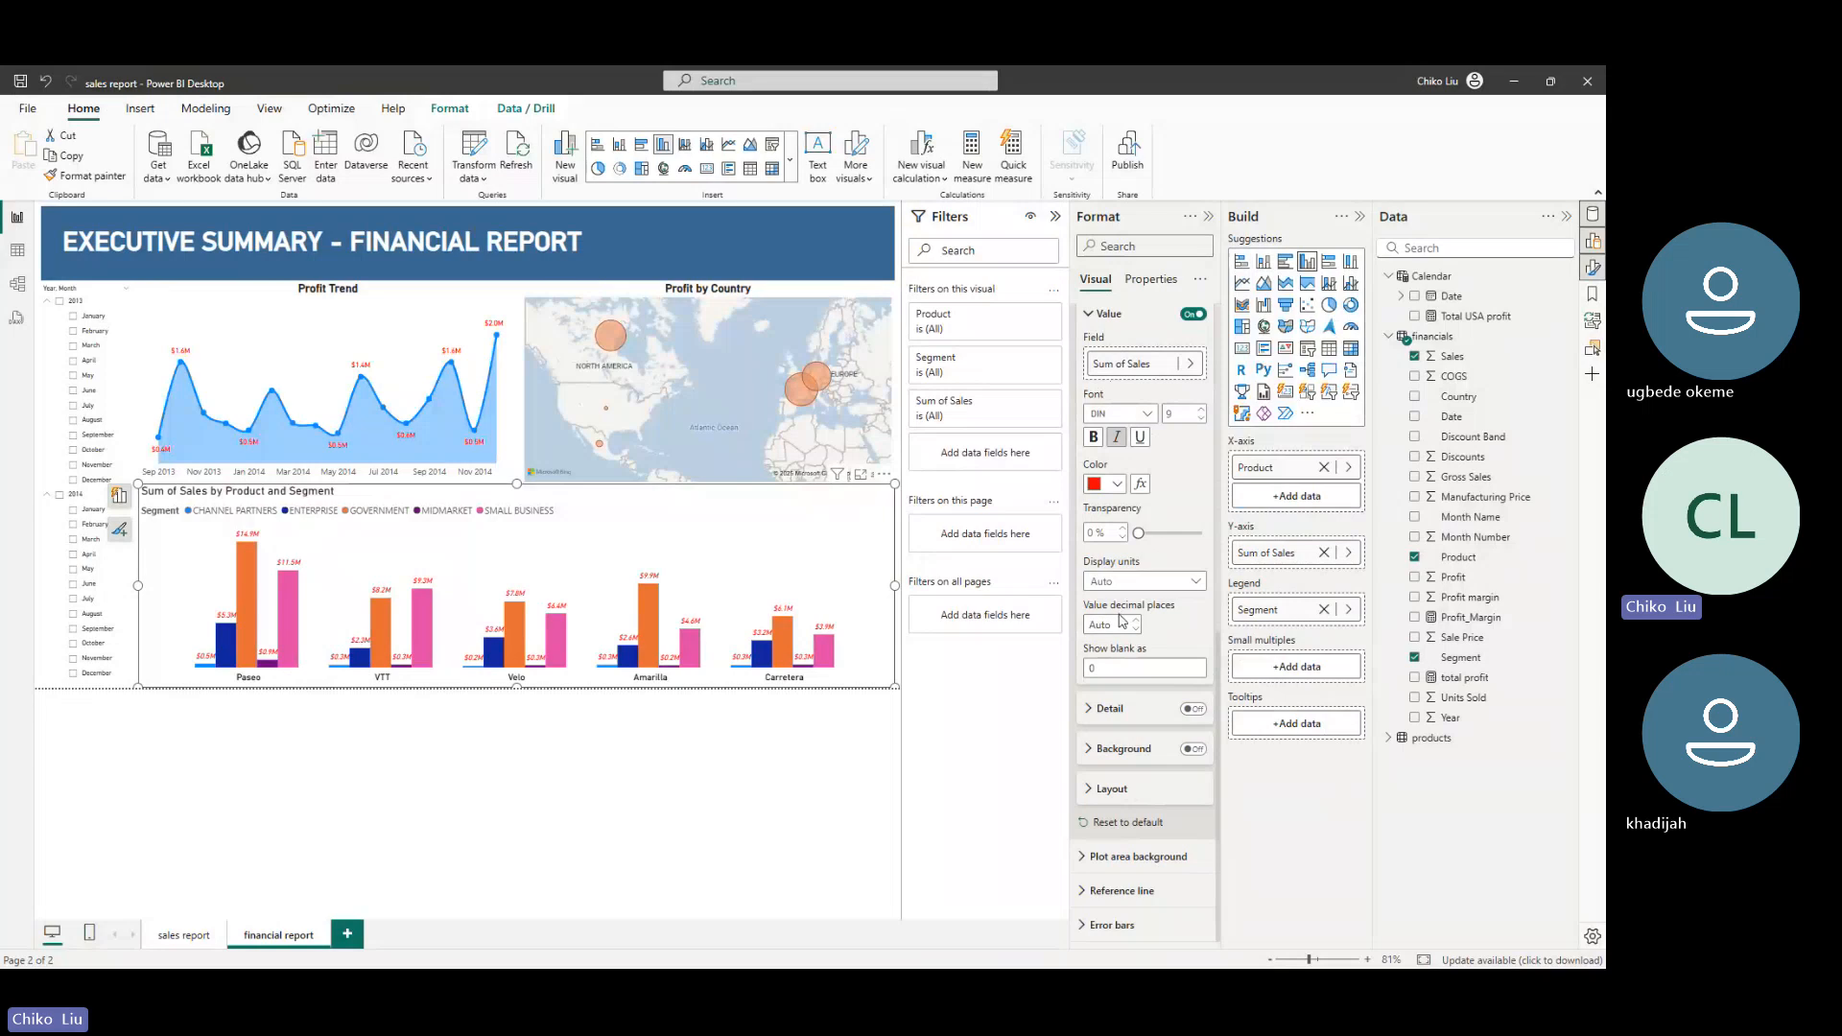
click(1116, 484)
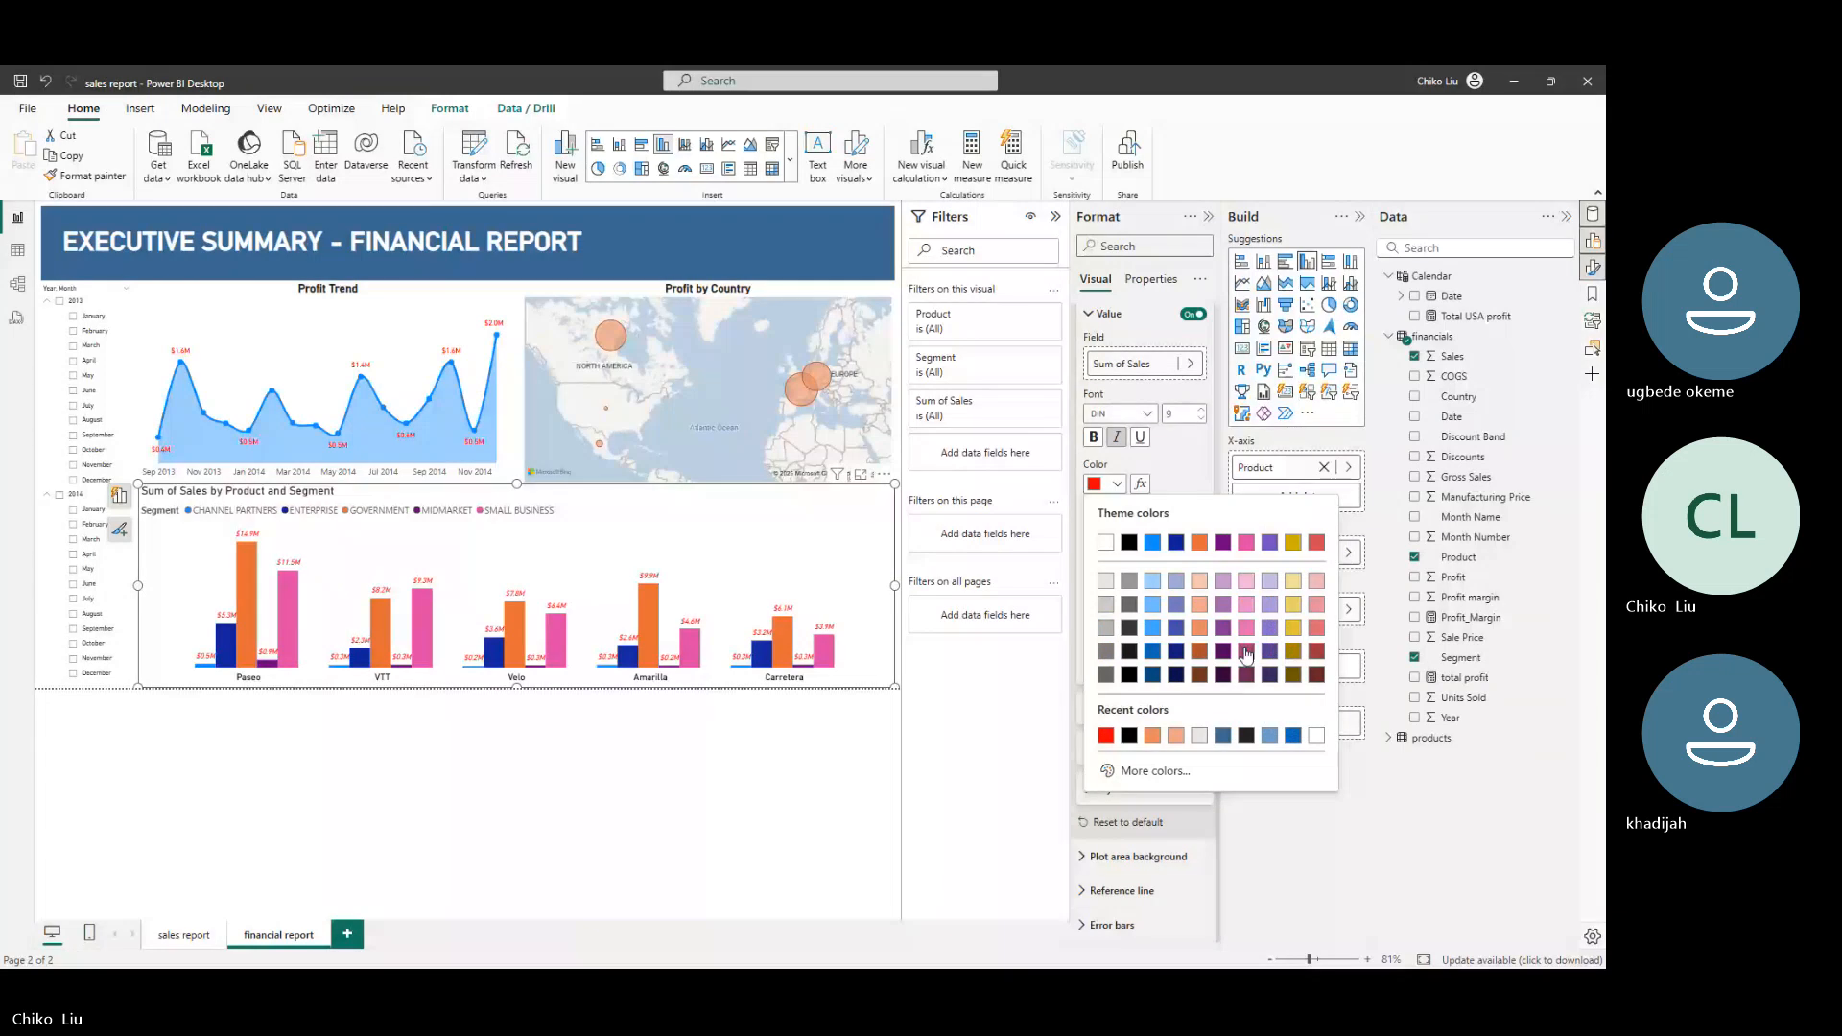
click(1294, 675)
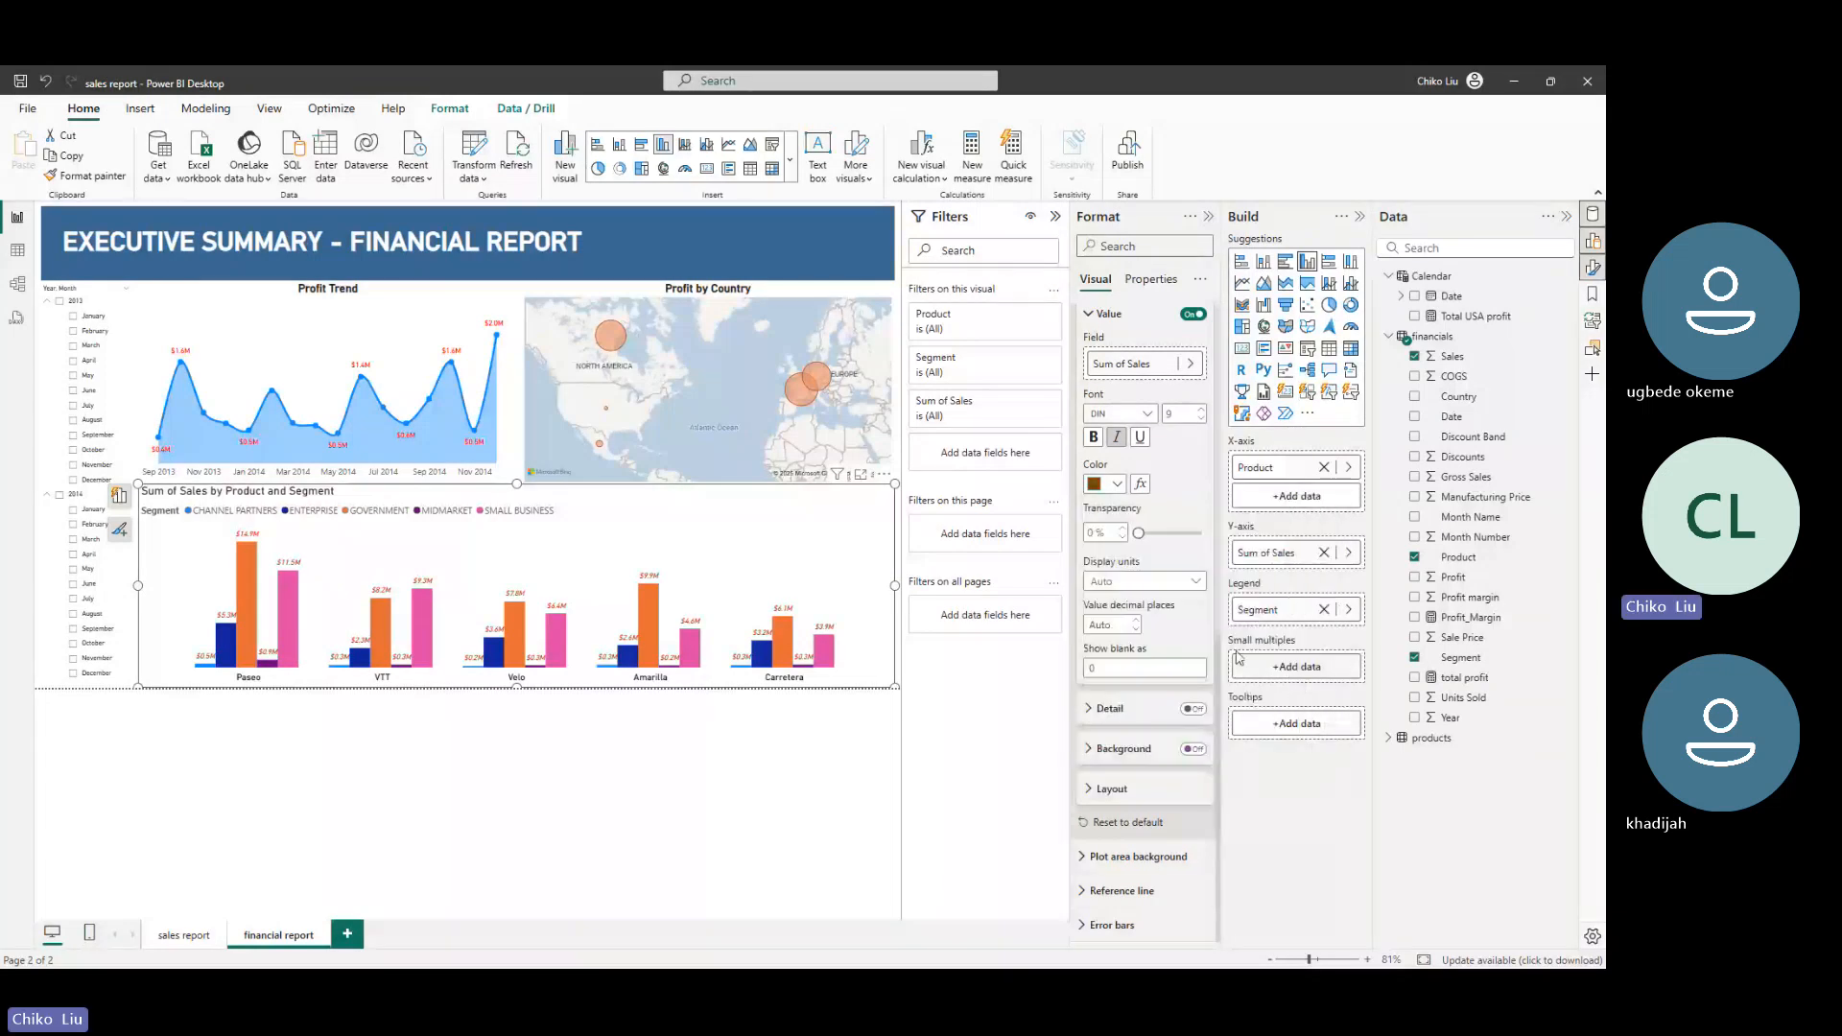
Set the column chart's data label values to black
click(1115, 483)
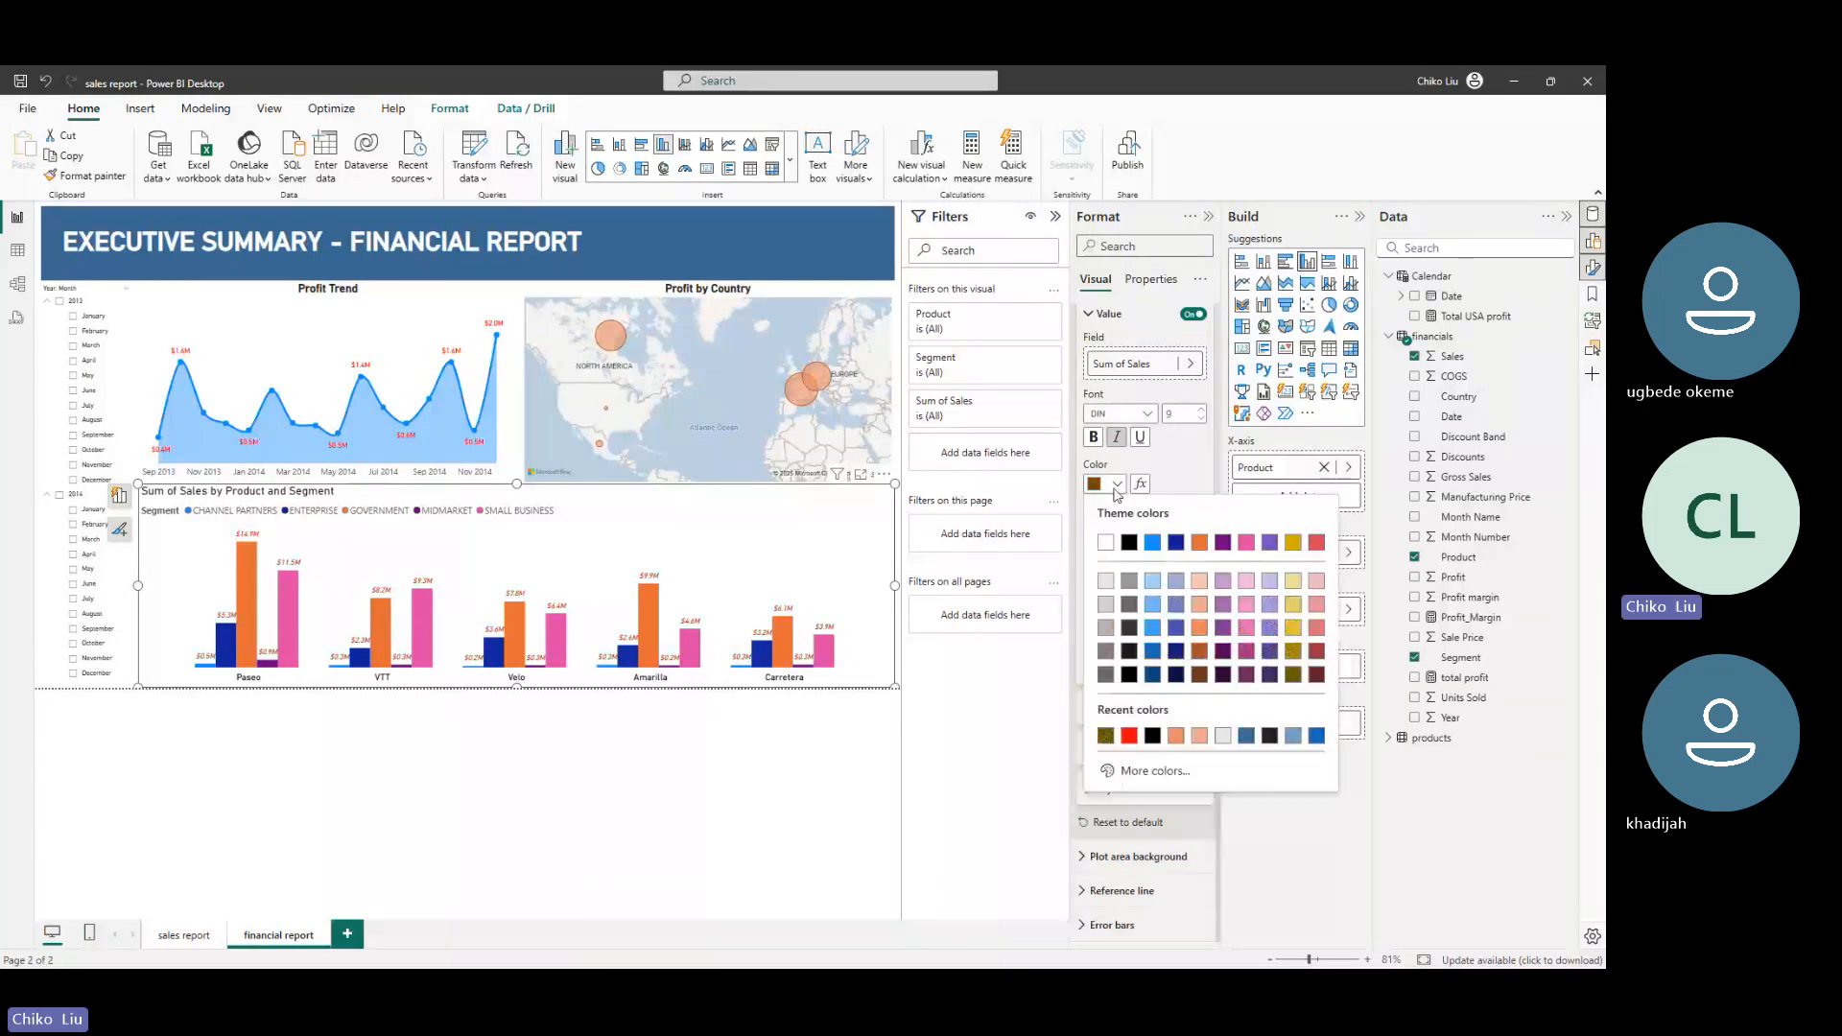
click(1130, 544)
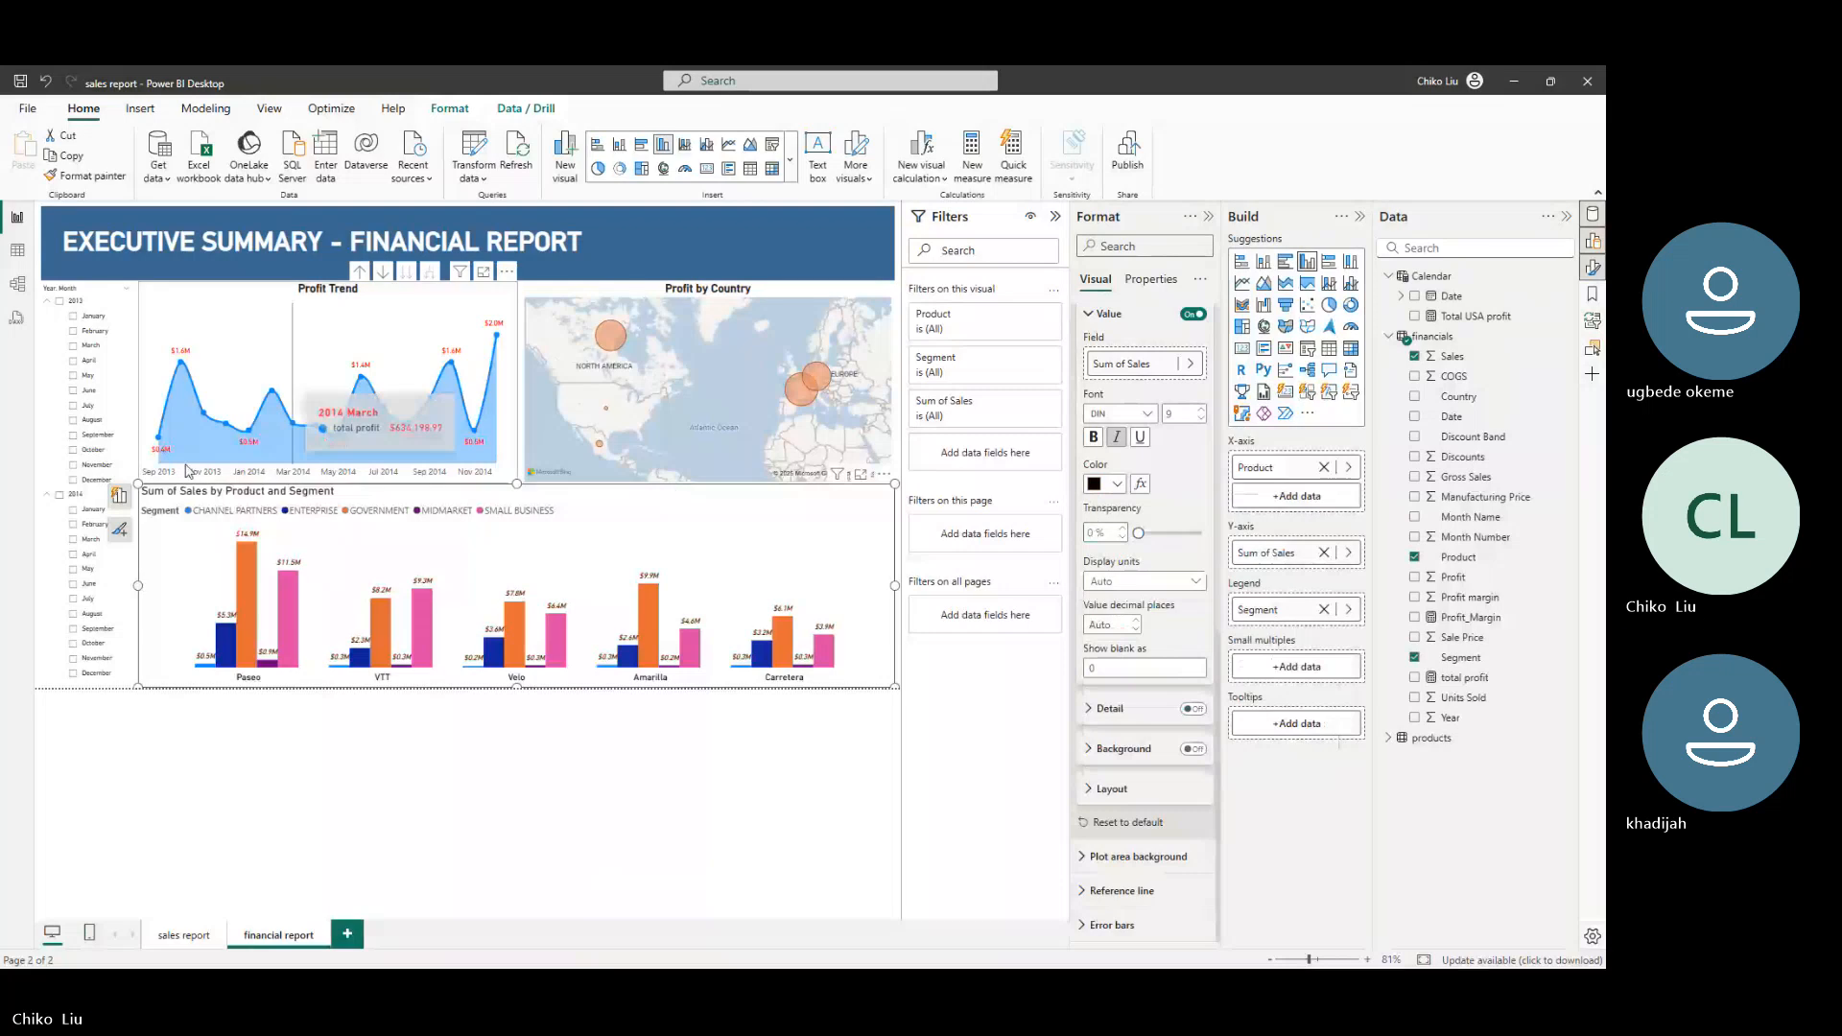
Check the map's and Profit Trend chart's tooltip transparency, and give the column chart's tooltip a light gray background with 16% transparency
click(1134, 283)
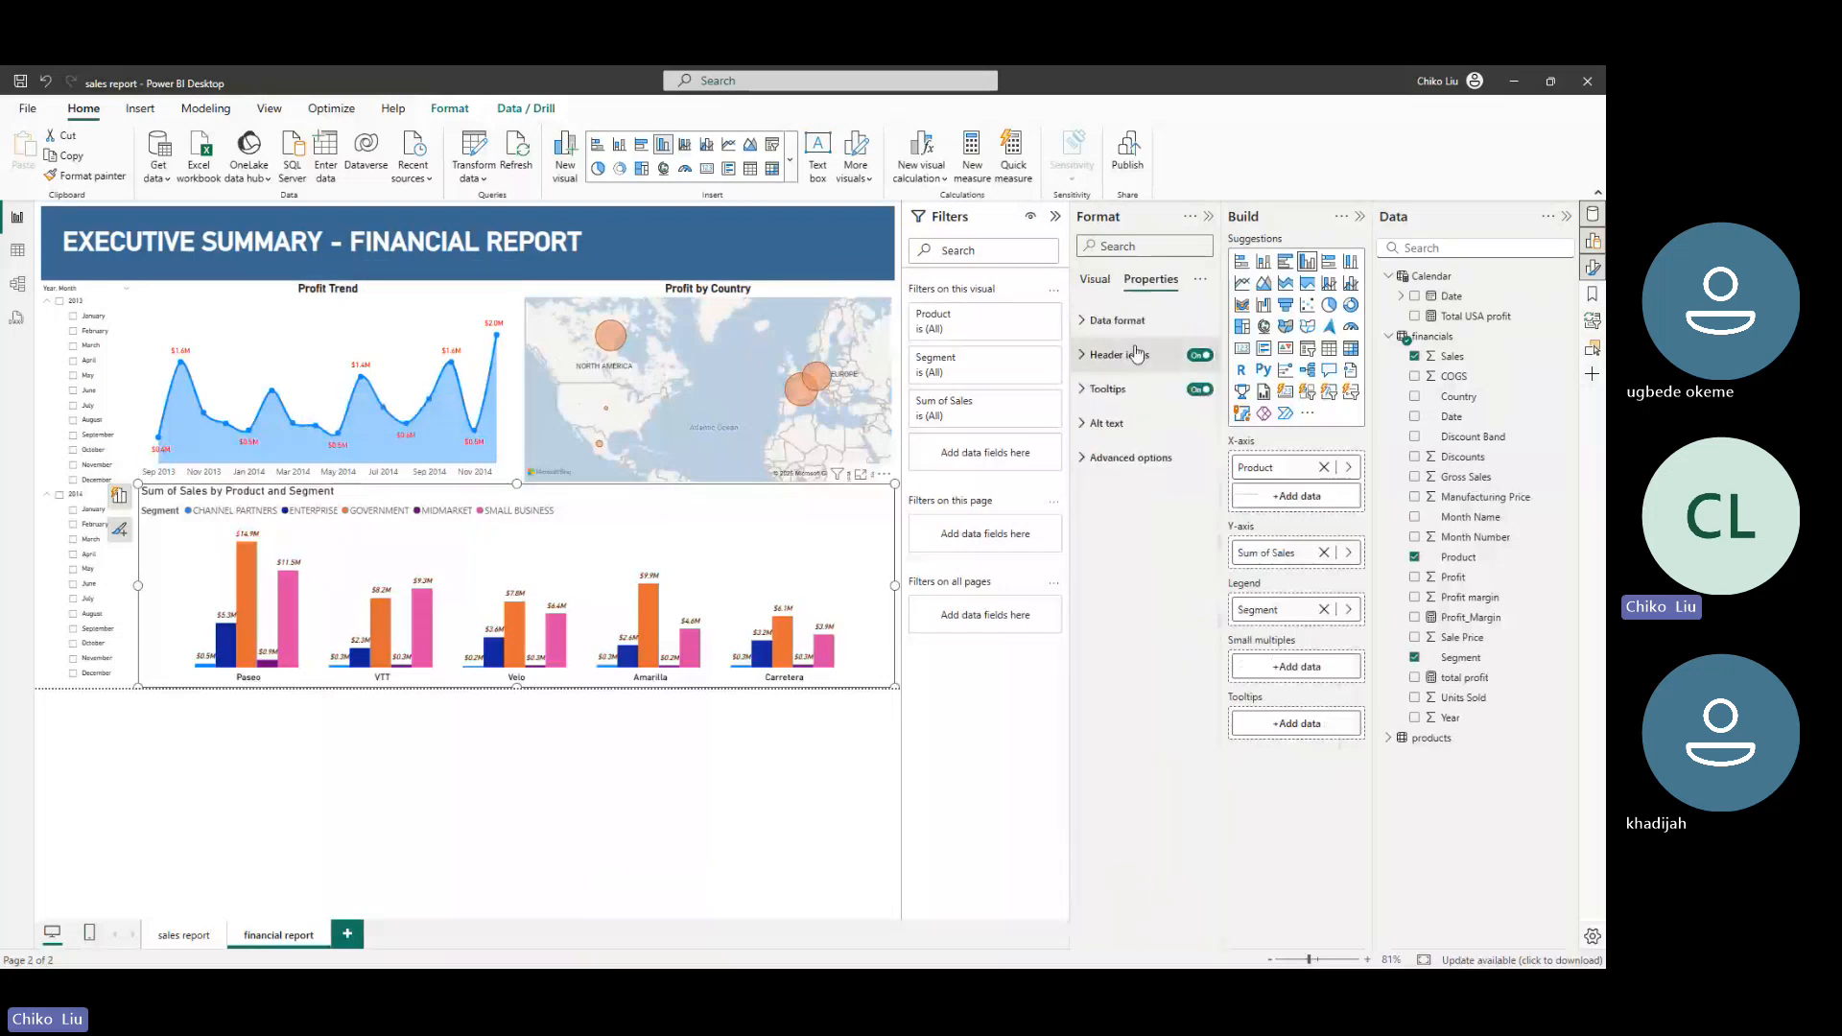
click(1094, 414)
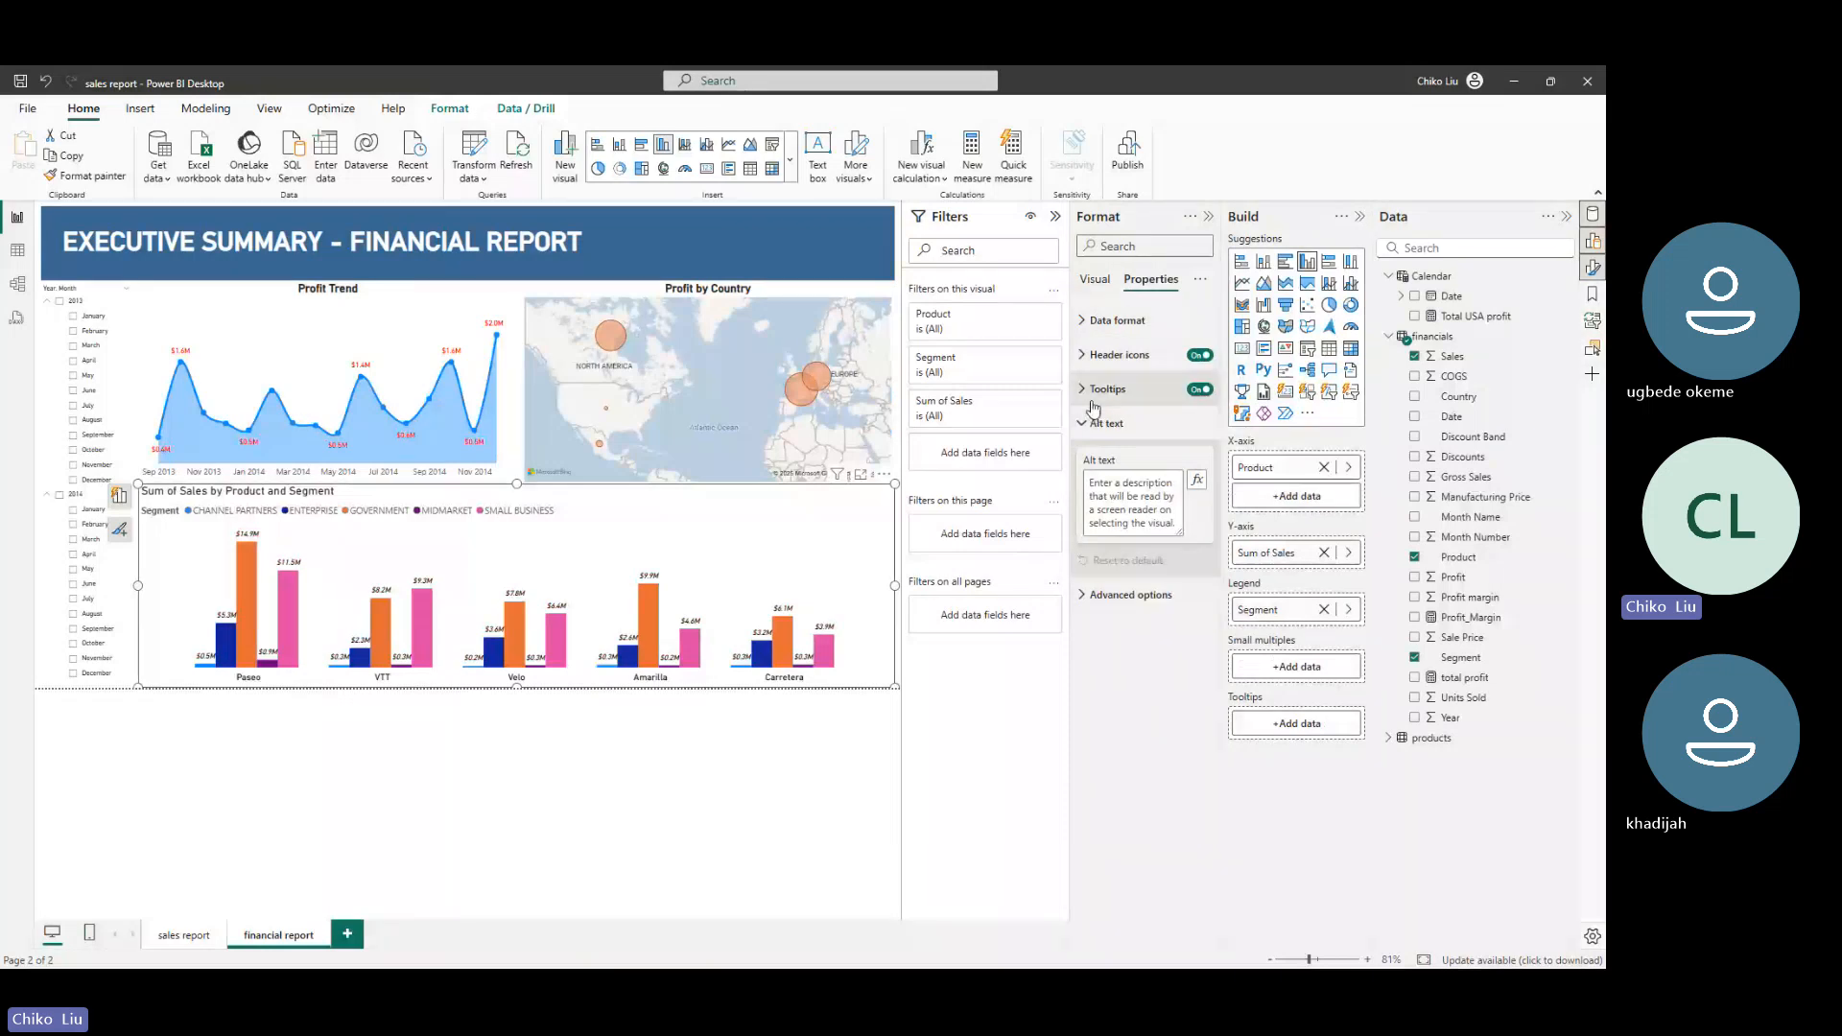
click(1103, 388)
click(1098, 597)
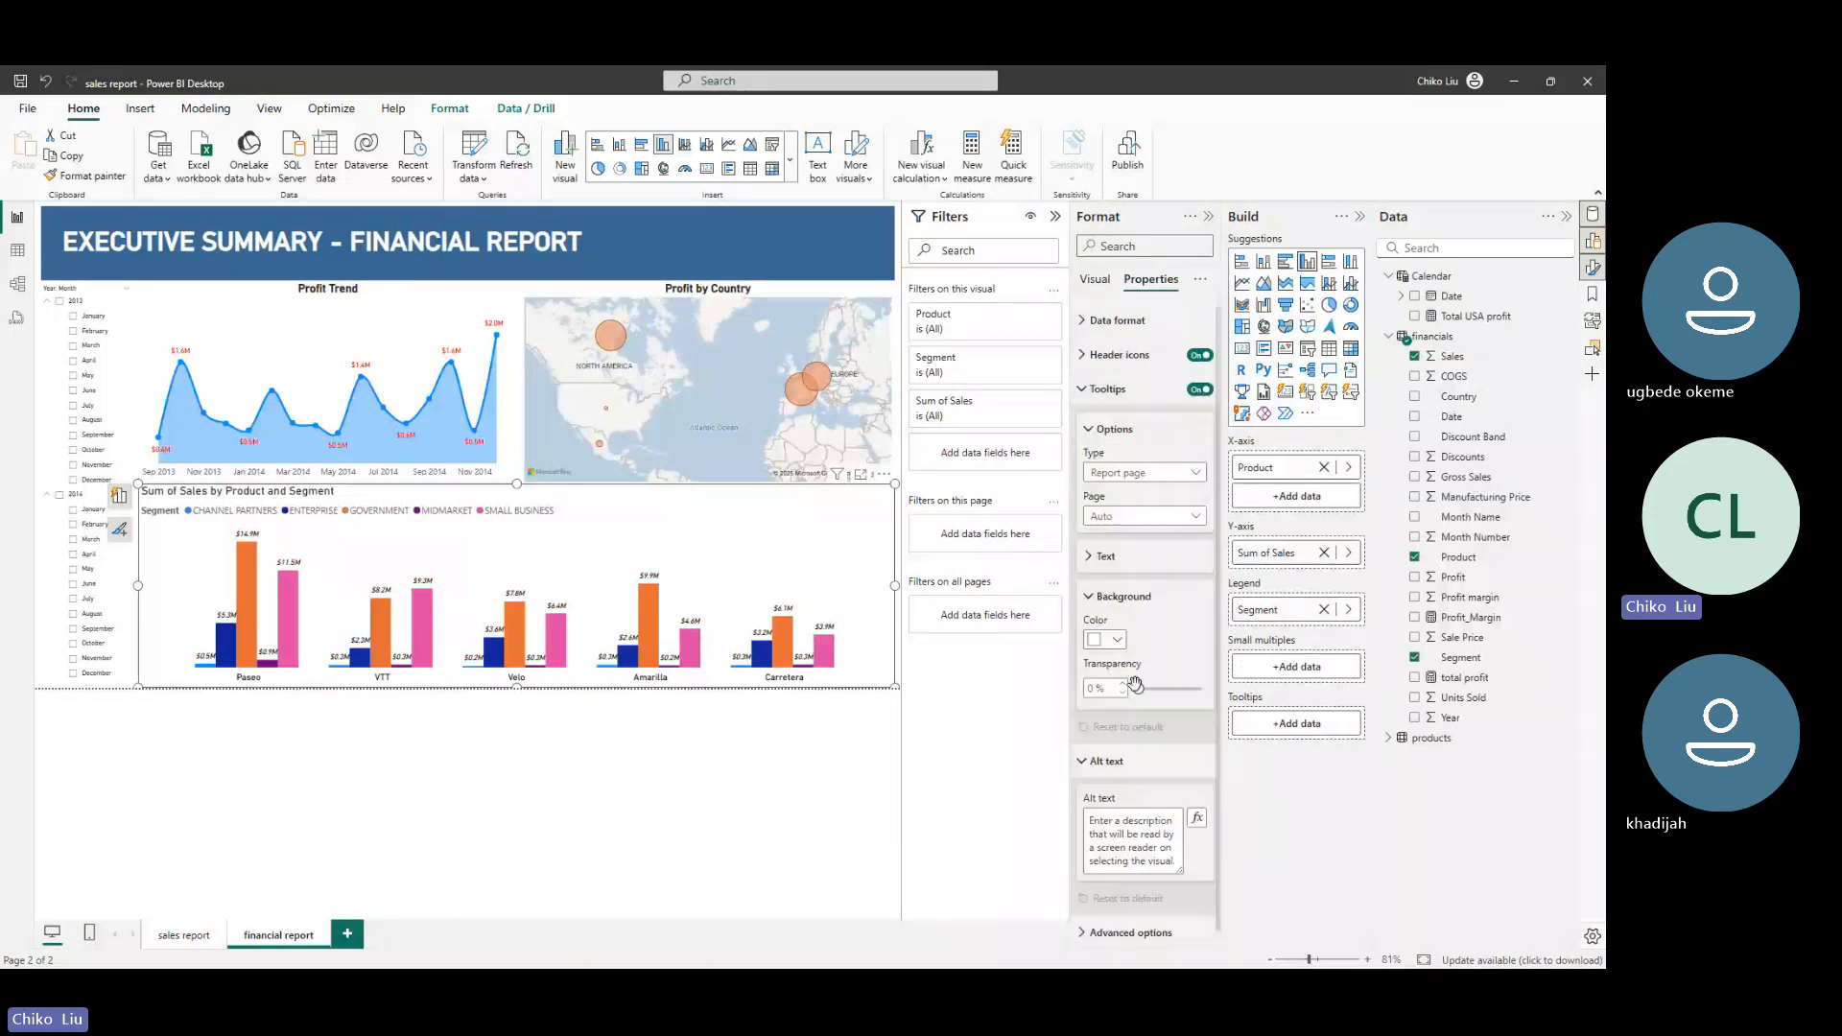
drag(1135, 684, 1153, 690)
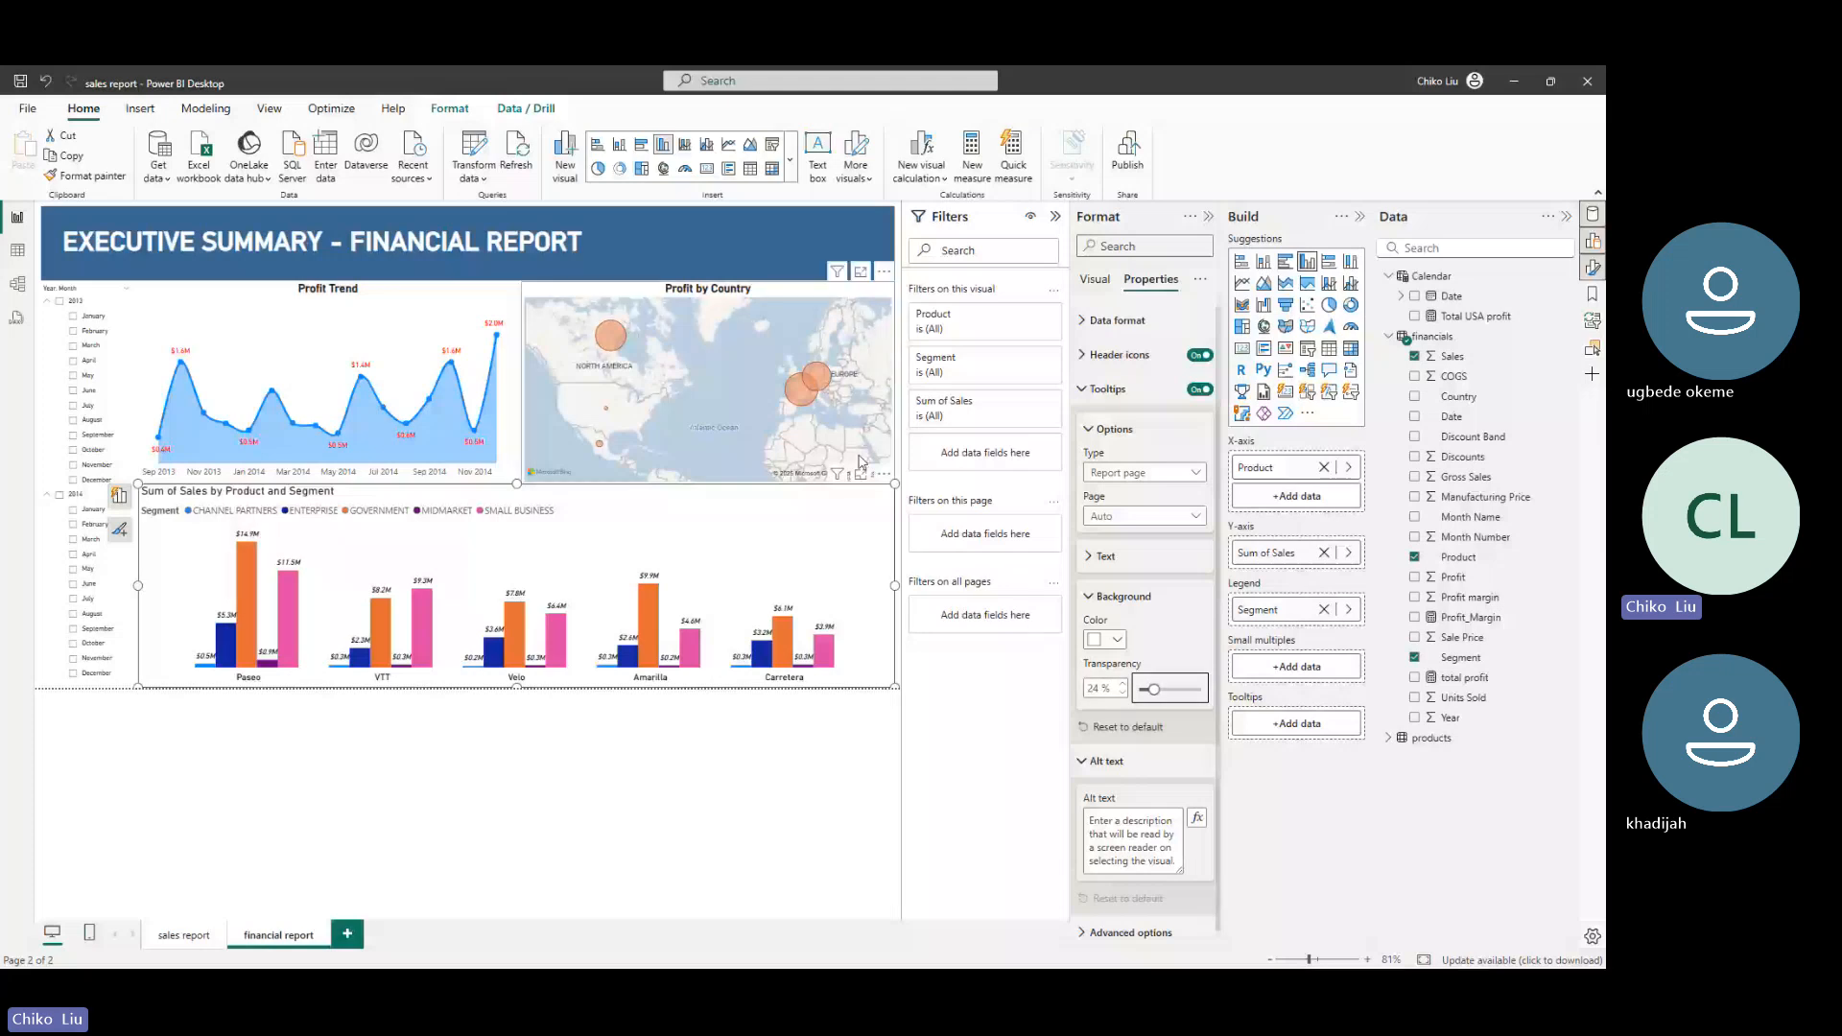
click(860, 461)
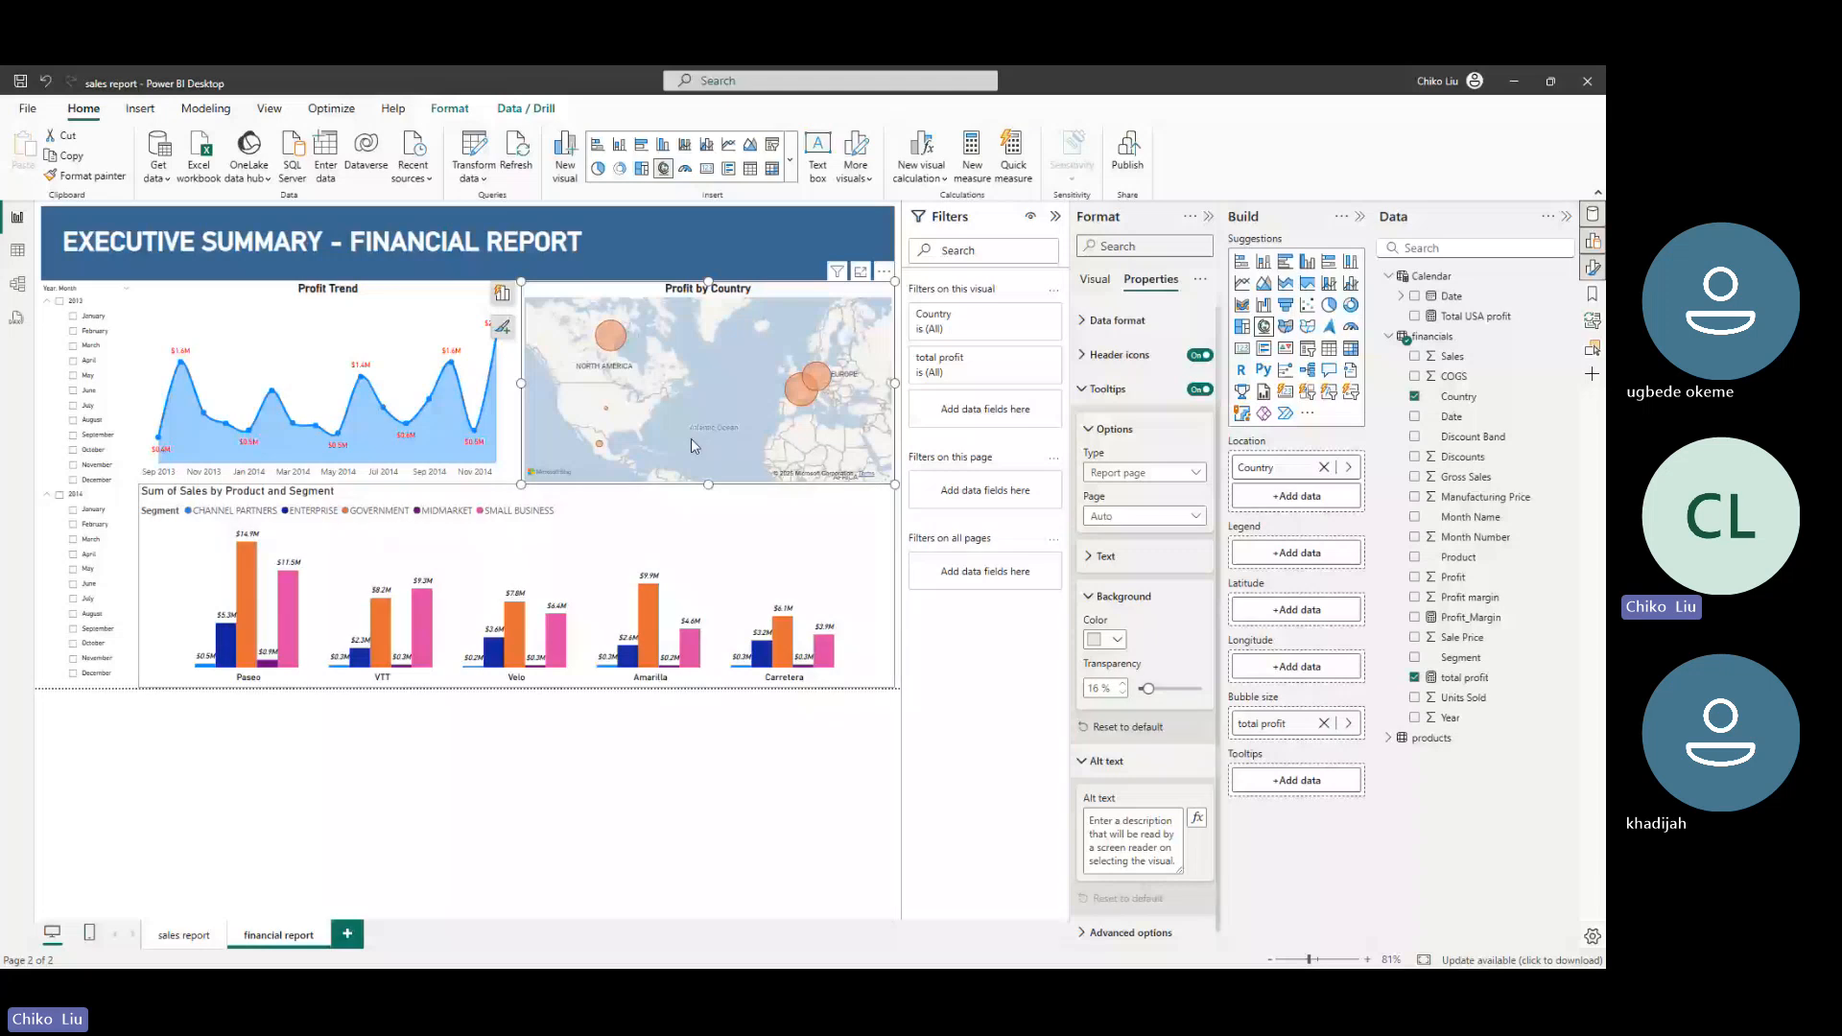
click(508, 413)
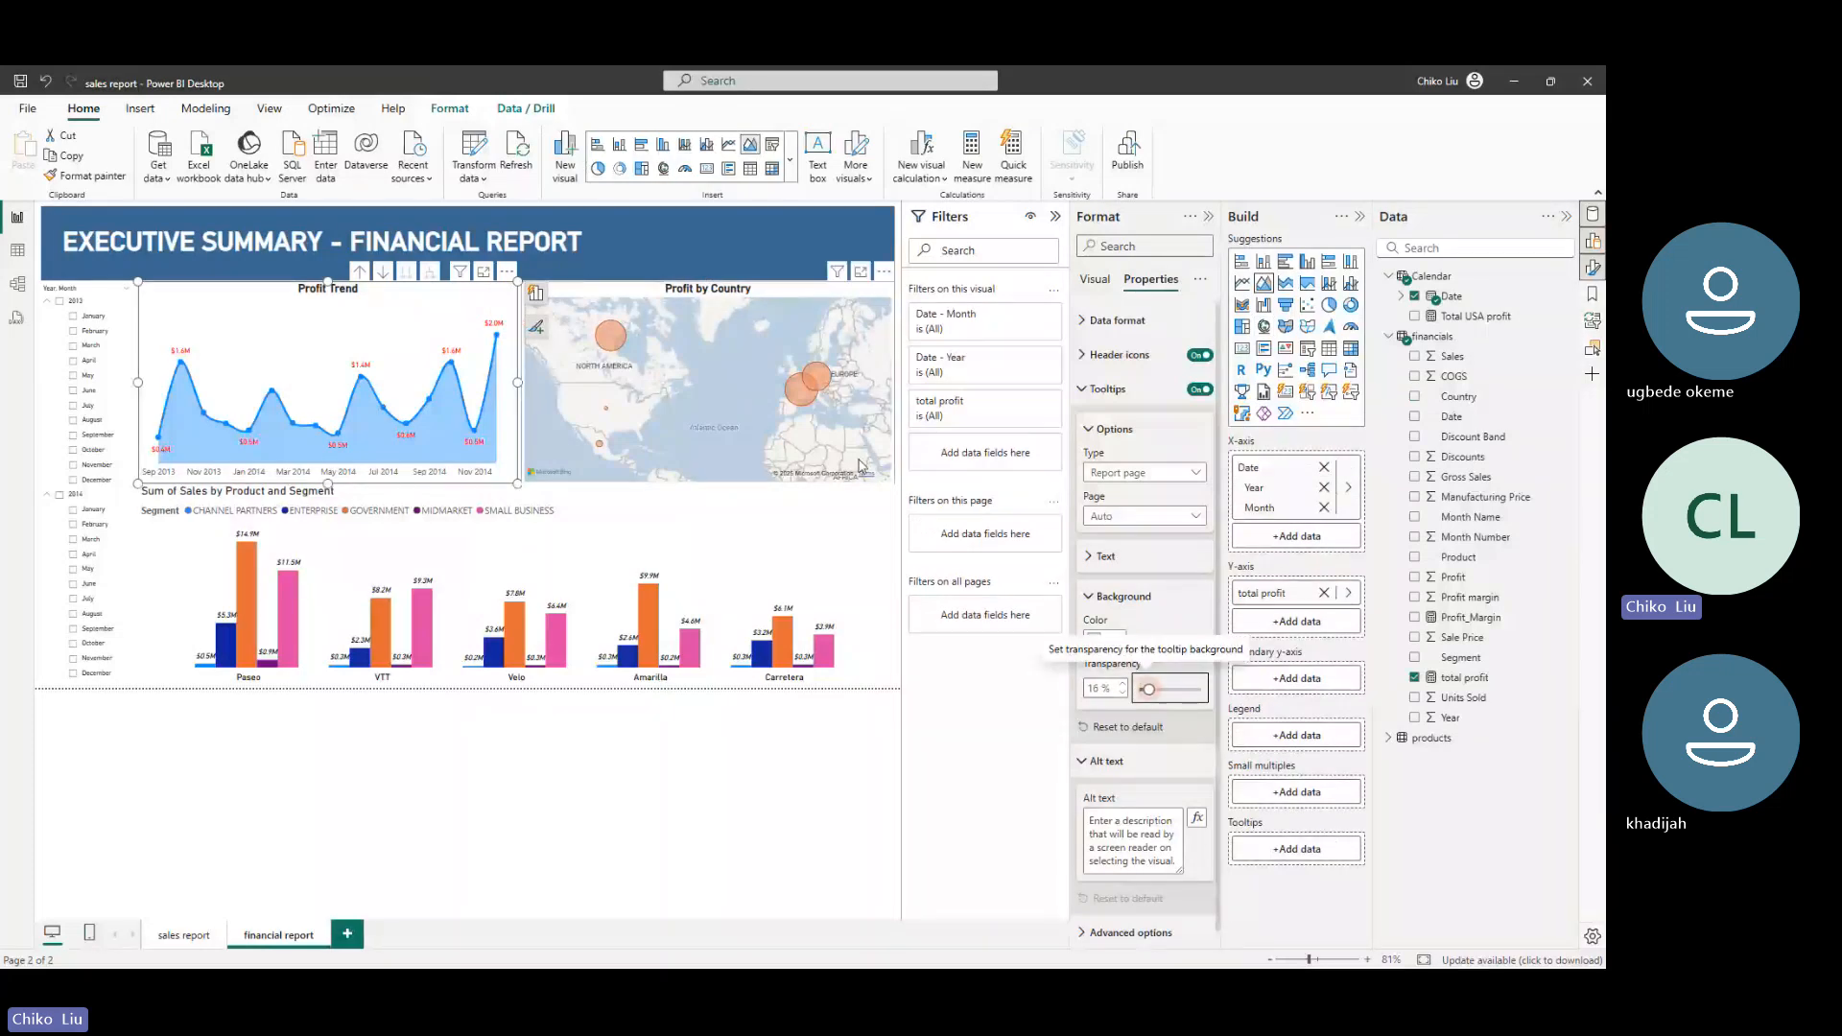
click(849, 580)
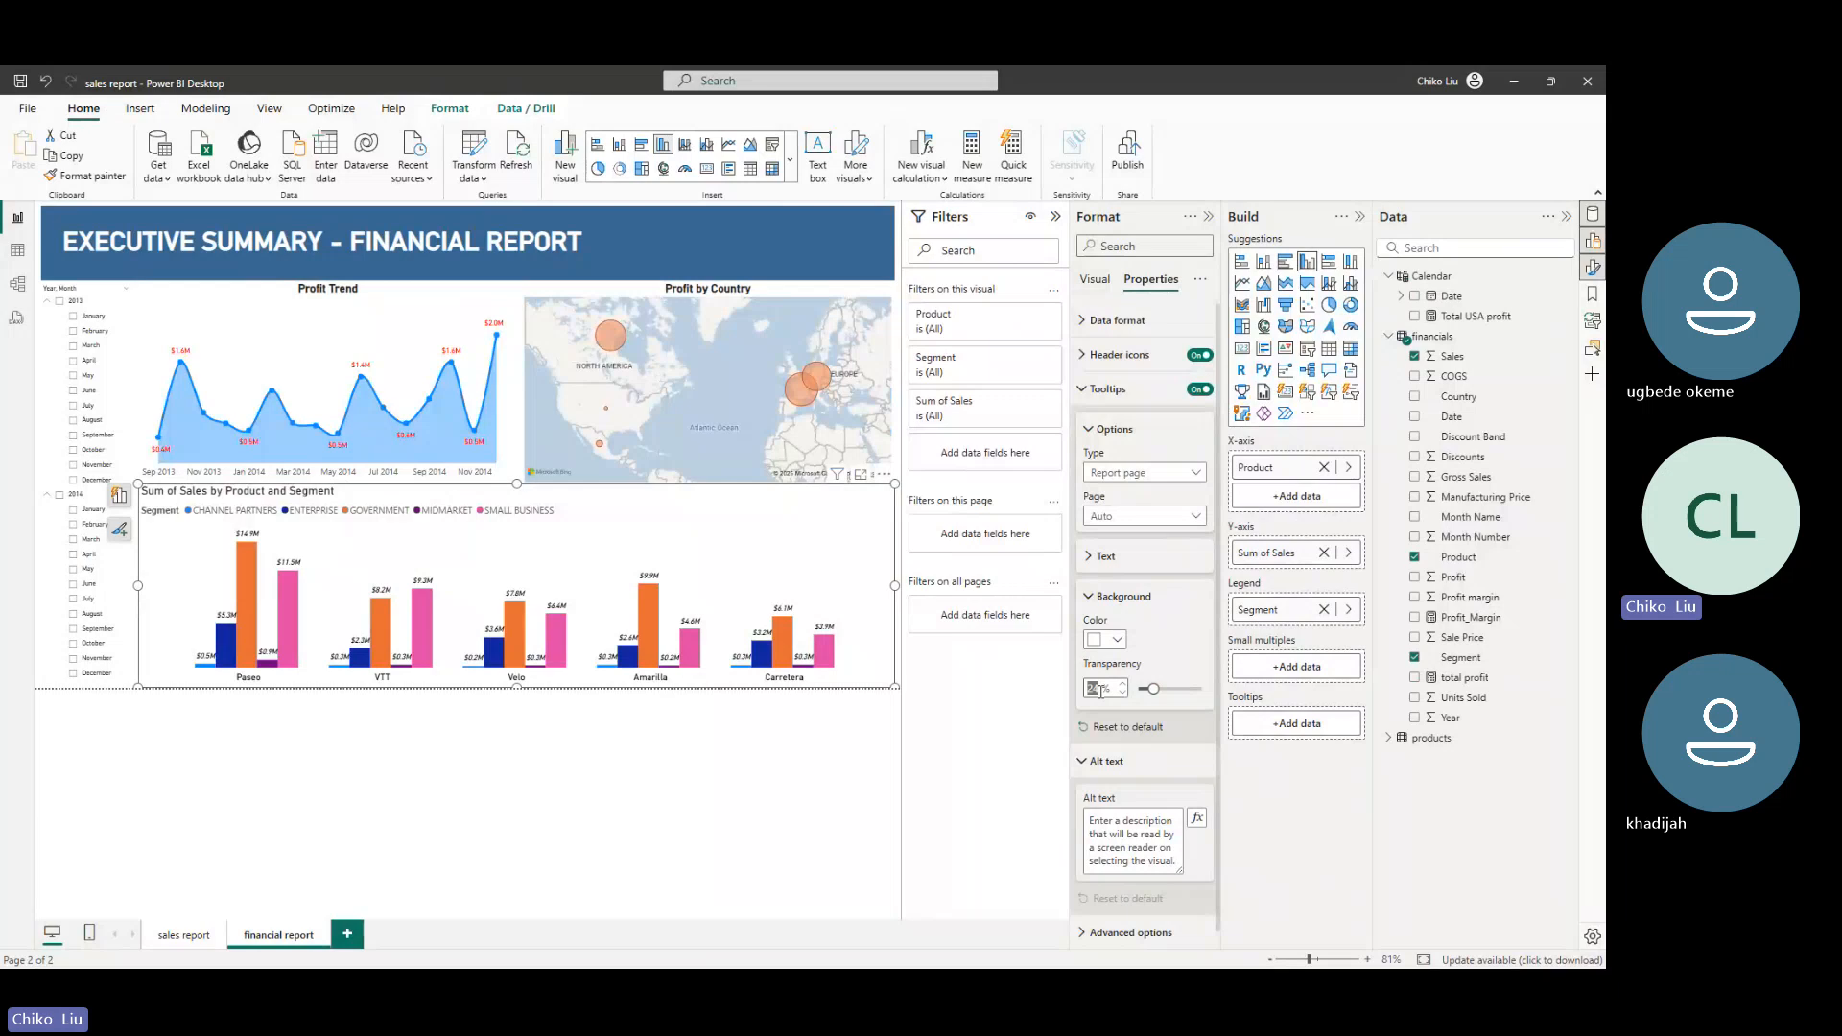
text(16)
click(1110, 640)
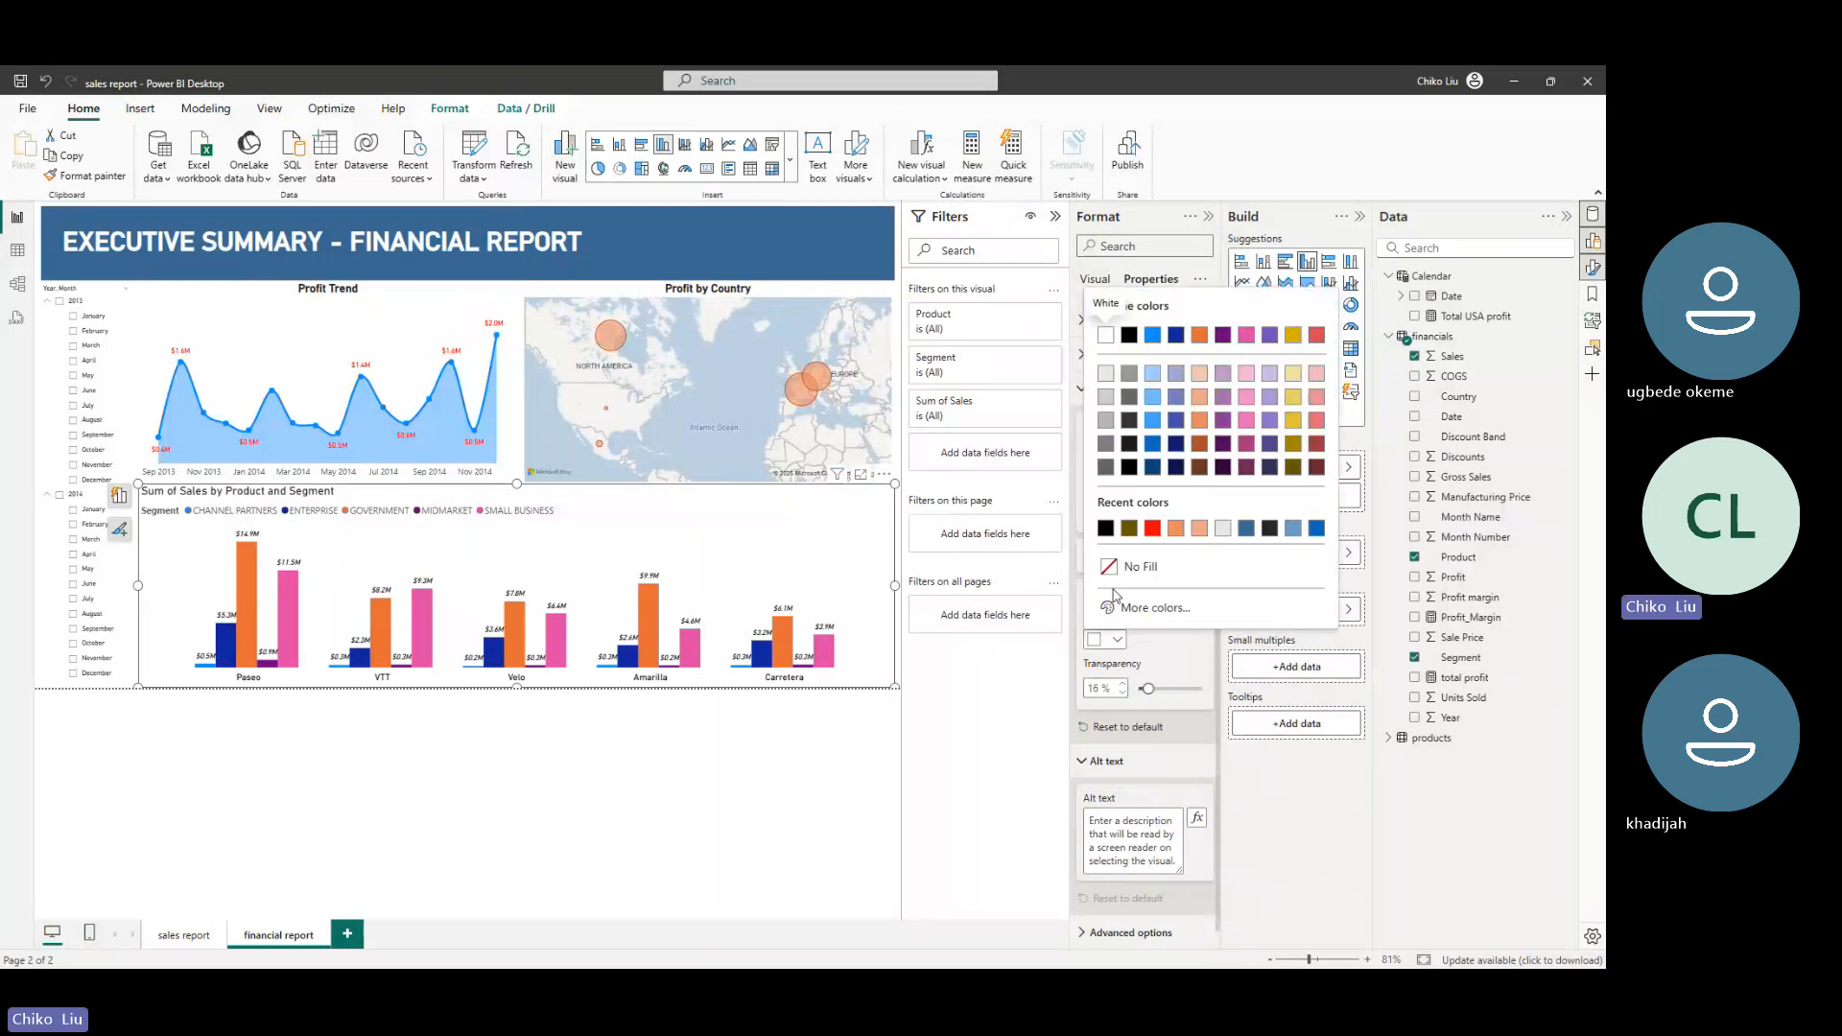
click(1101, 396)
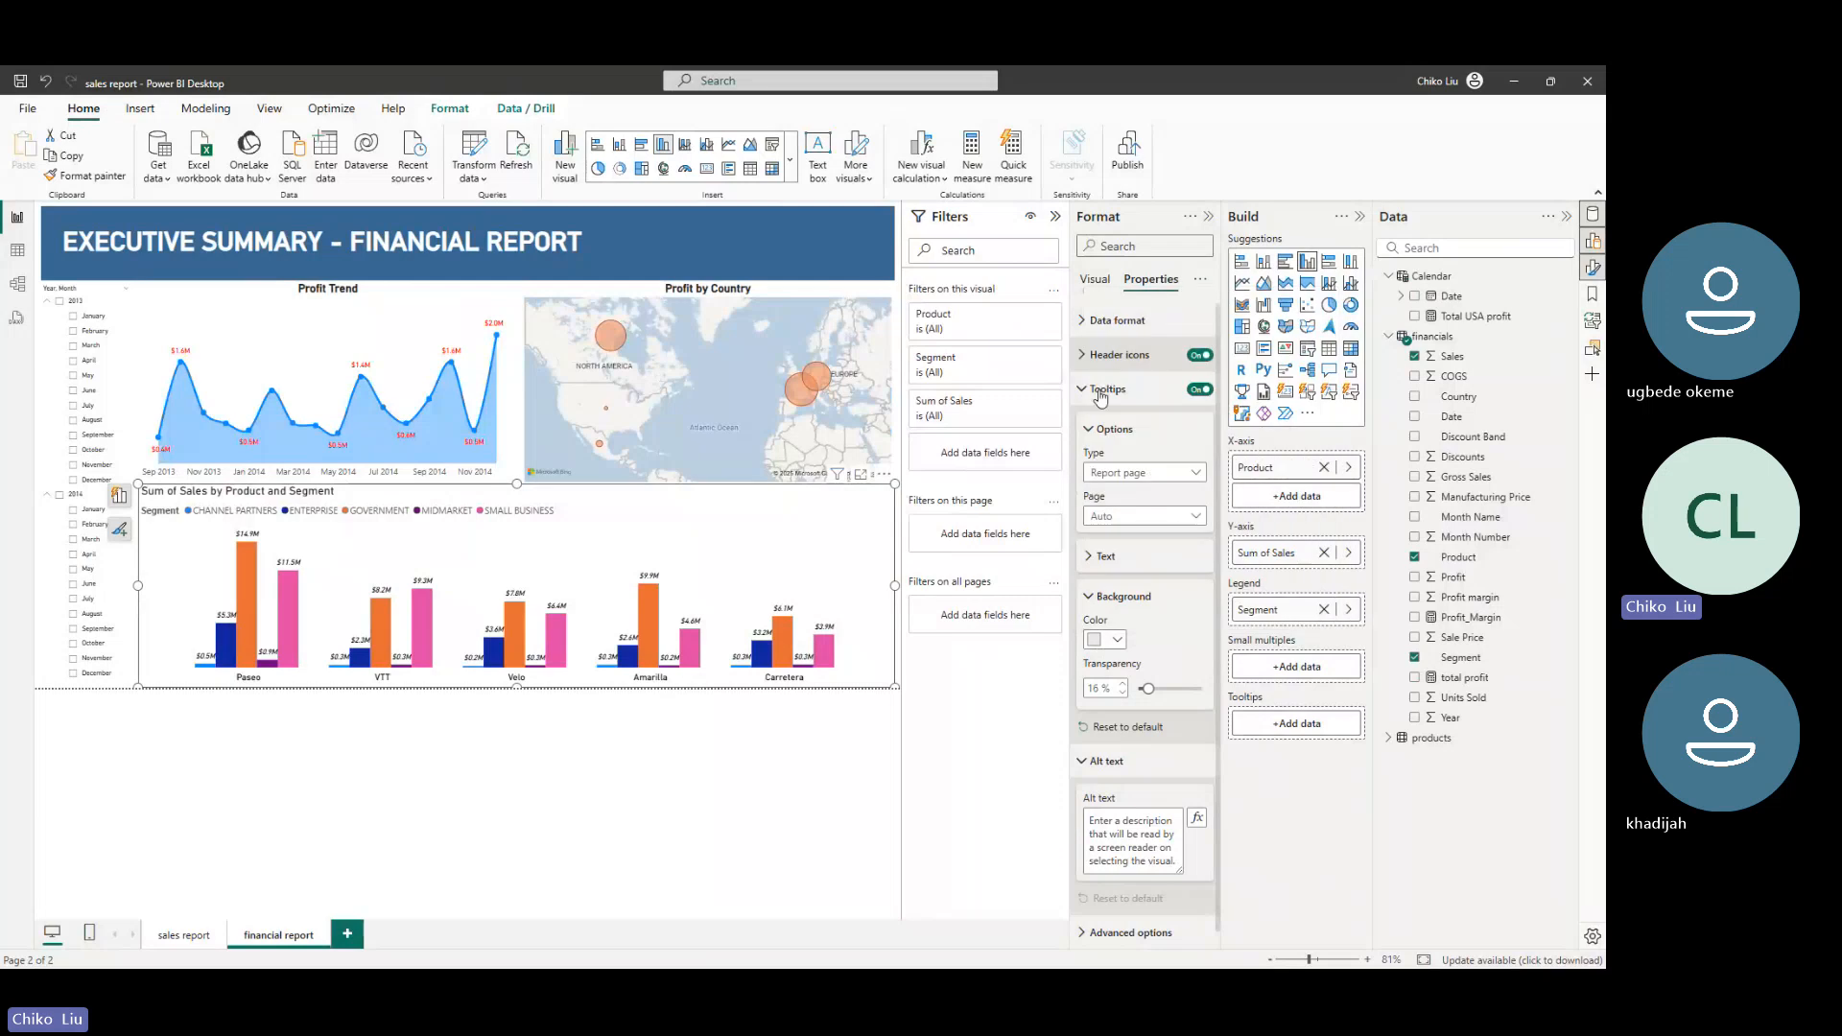
Set the column chart's tooltip text to DIN font with red values and preview the tooltip on the columns
click(1096, 557)
click(1111, 601)
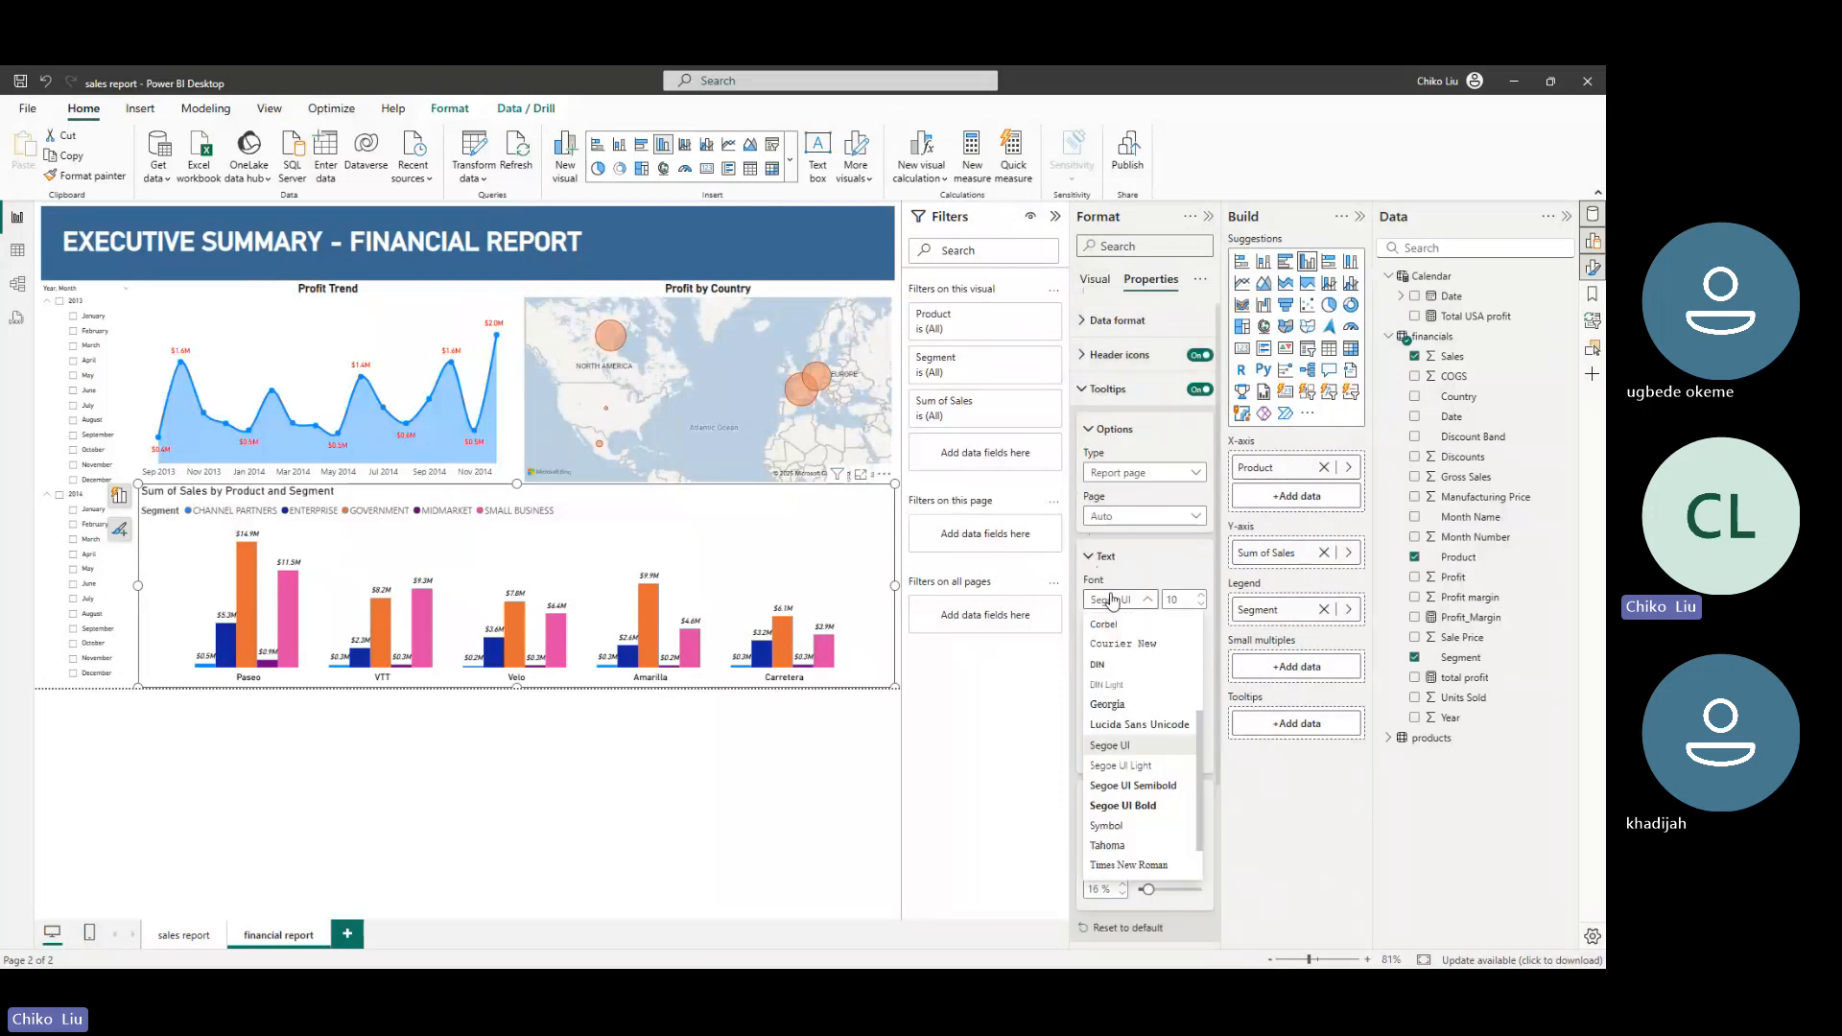
click(1110, 664)
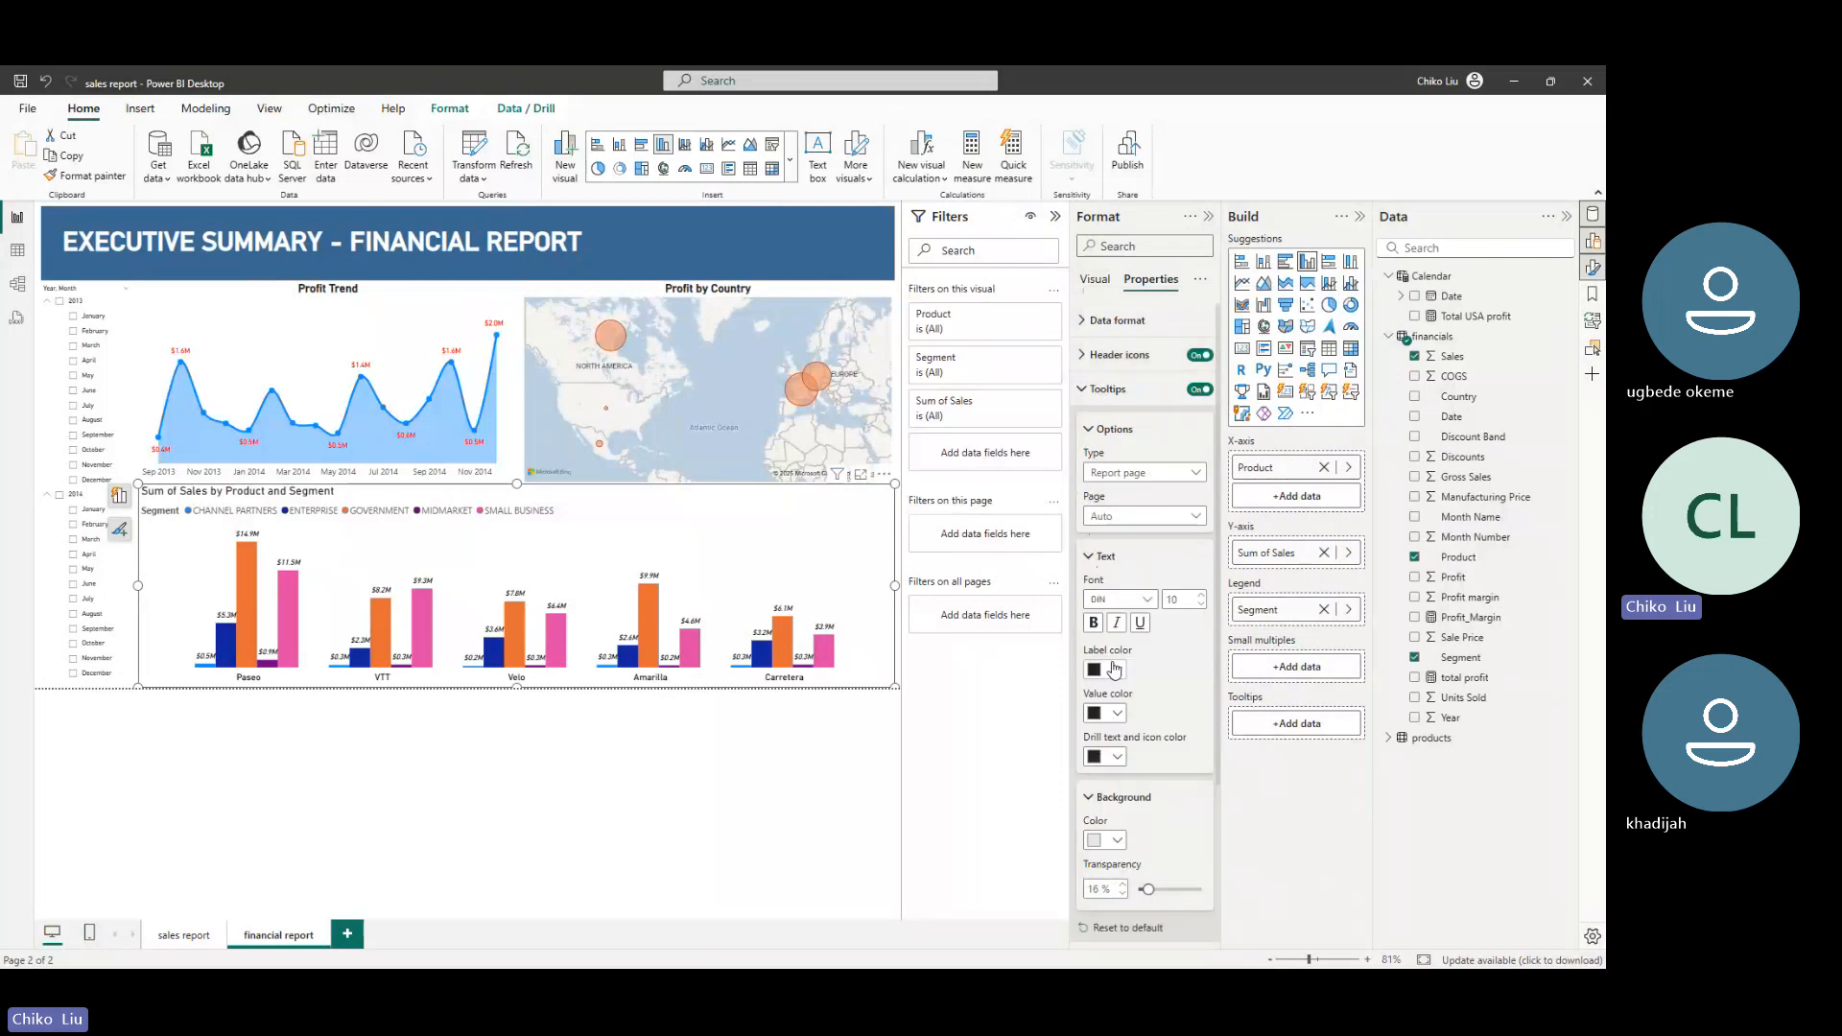
click(1112, 715)
click(1169, 649)
mouse_move(791, 630)
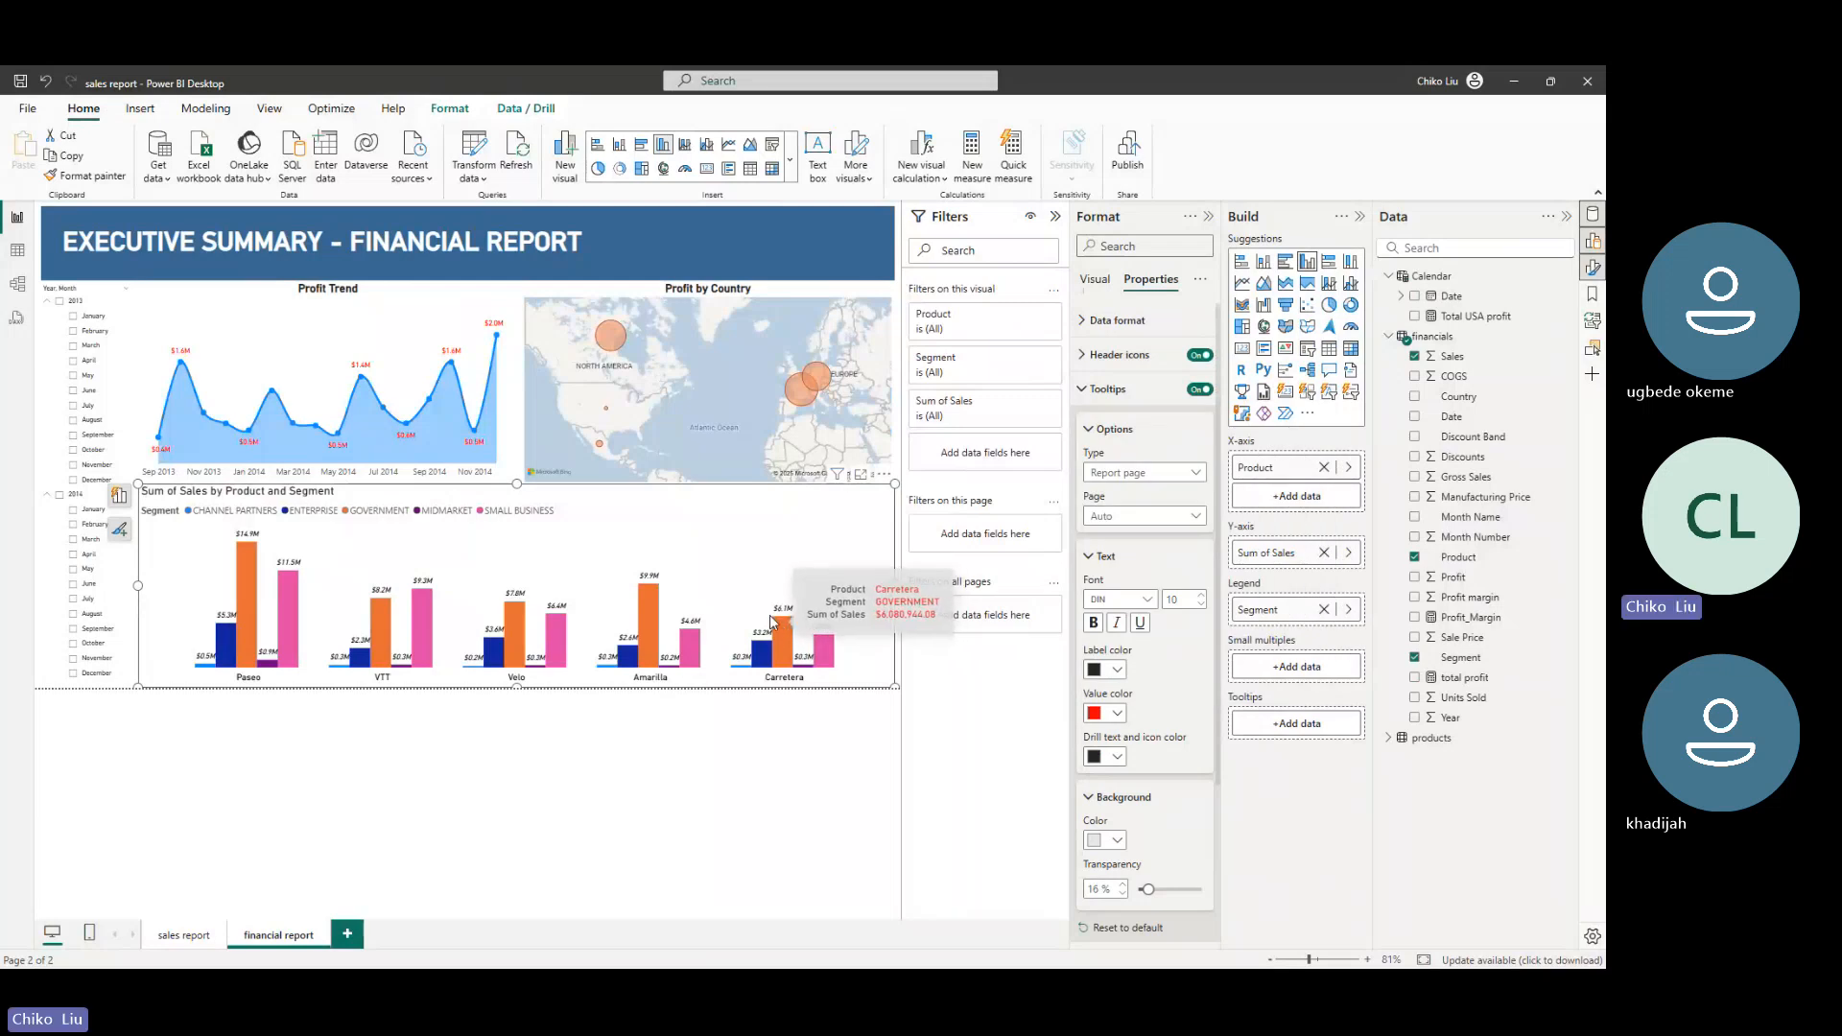
mouse_move(650, 595)
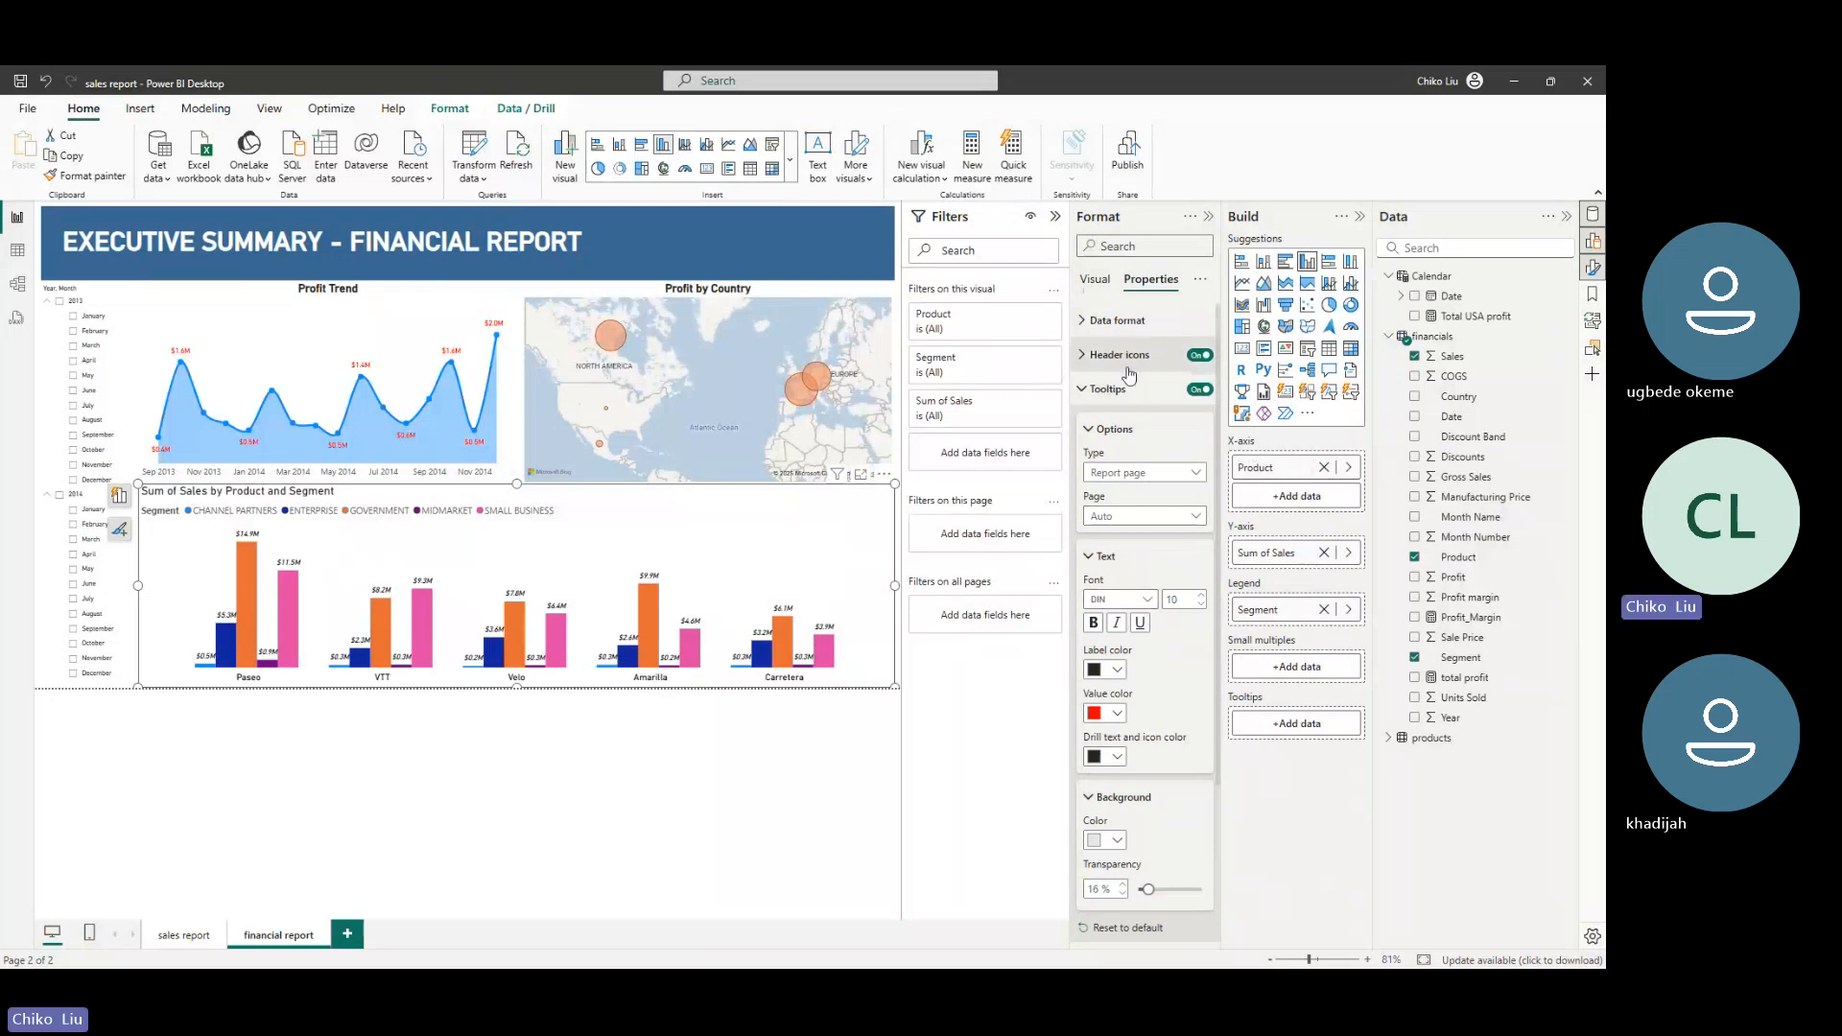
Rename the column chart's title to "Sales by Product and Segment", centered and bold
click(1106, 388)
click(1100, 285)
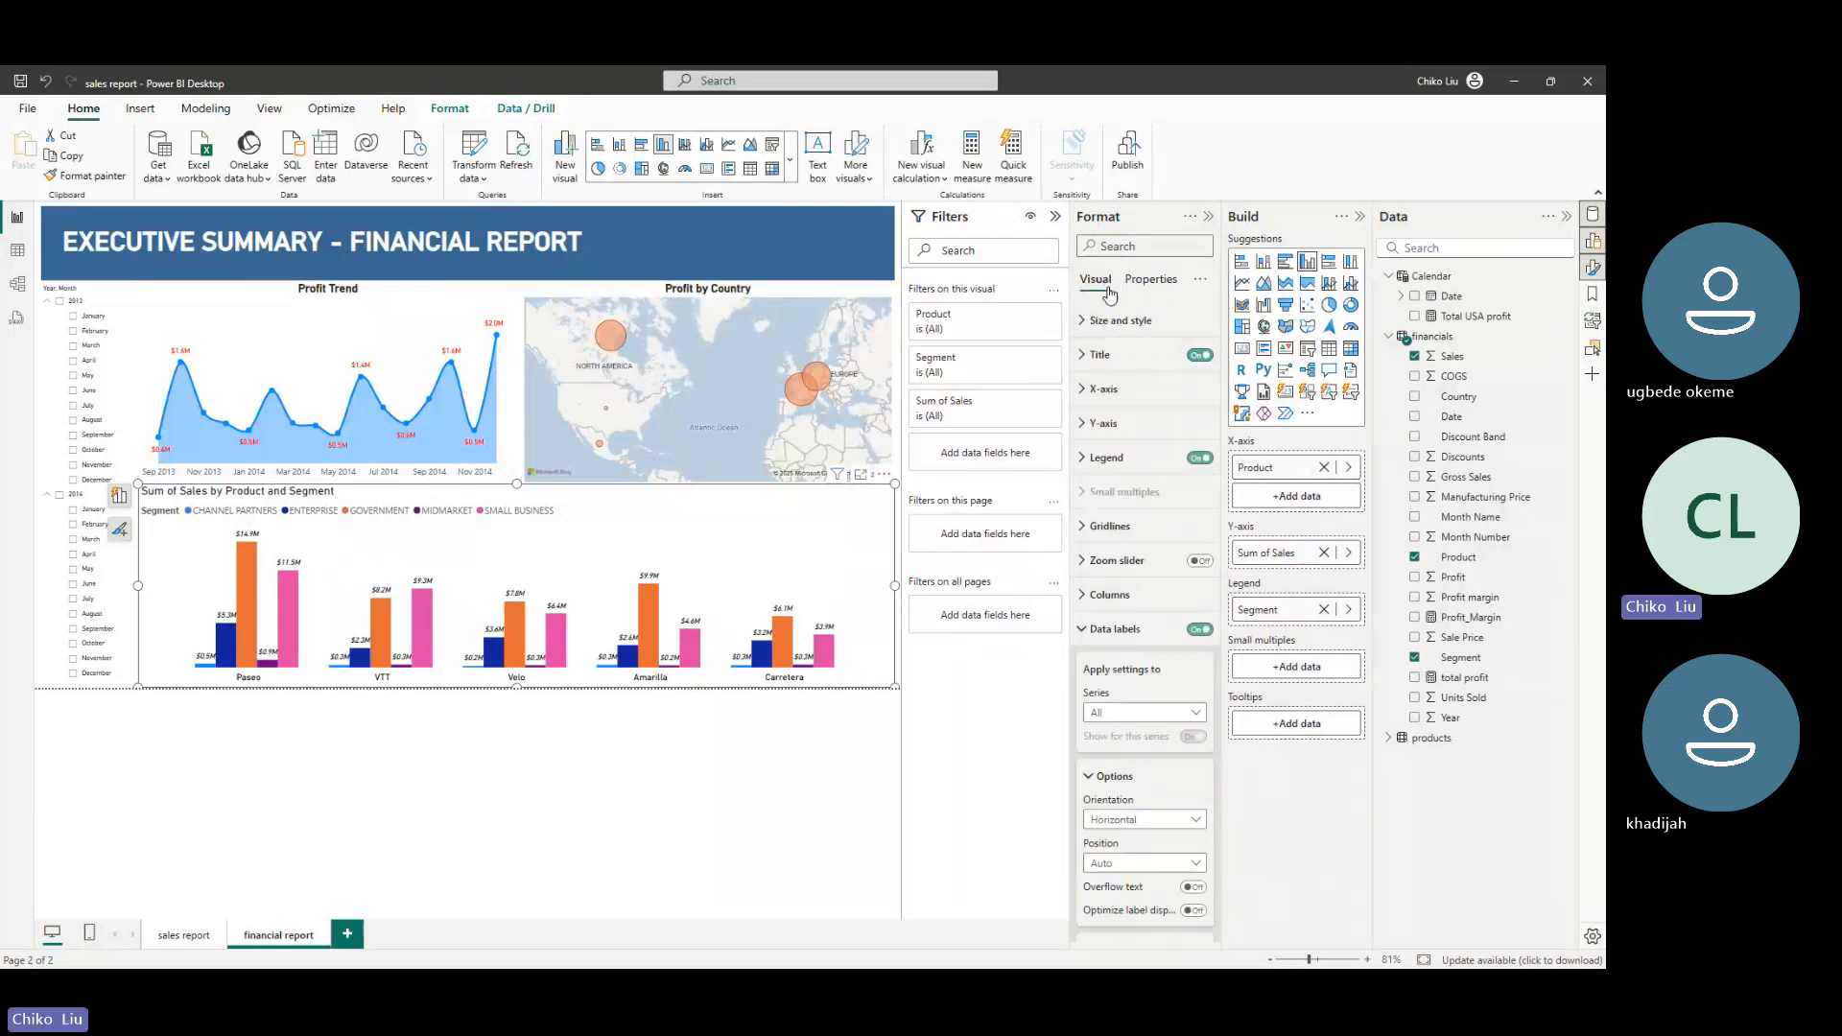
click(1100, 357)
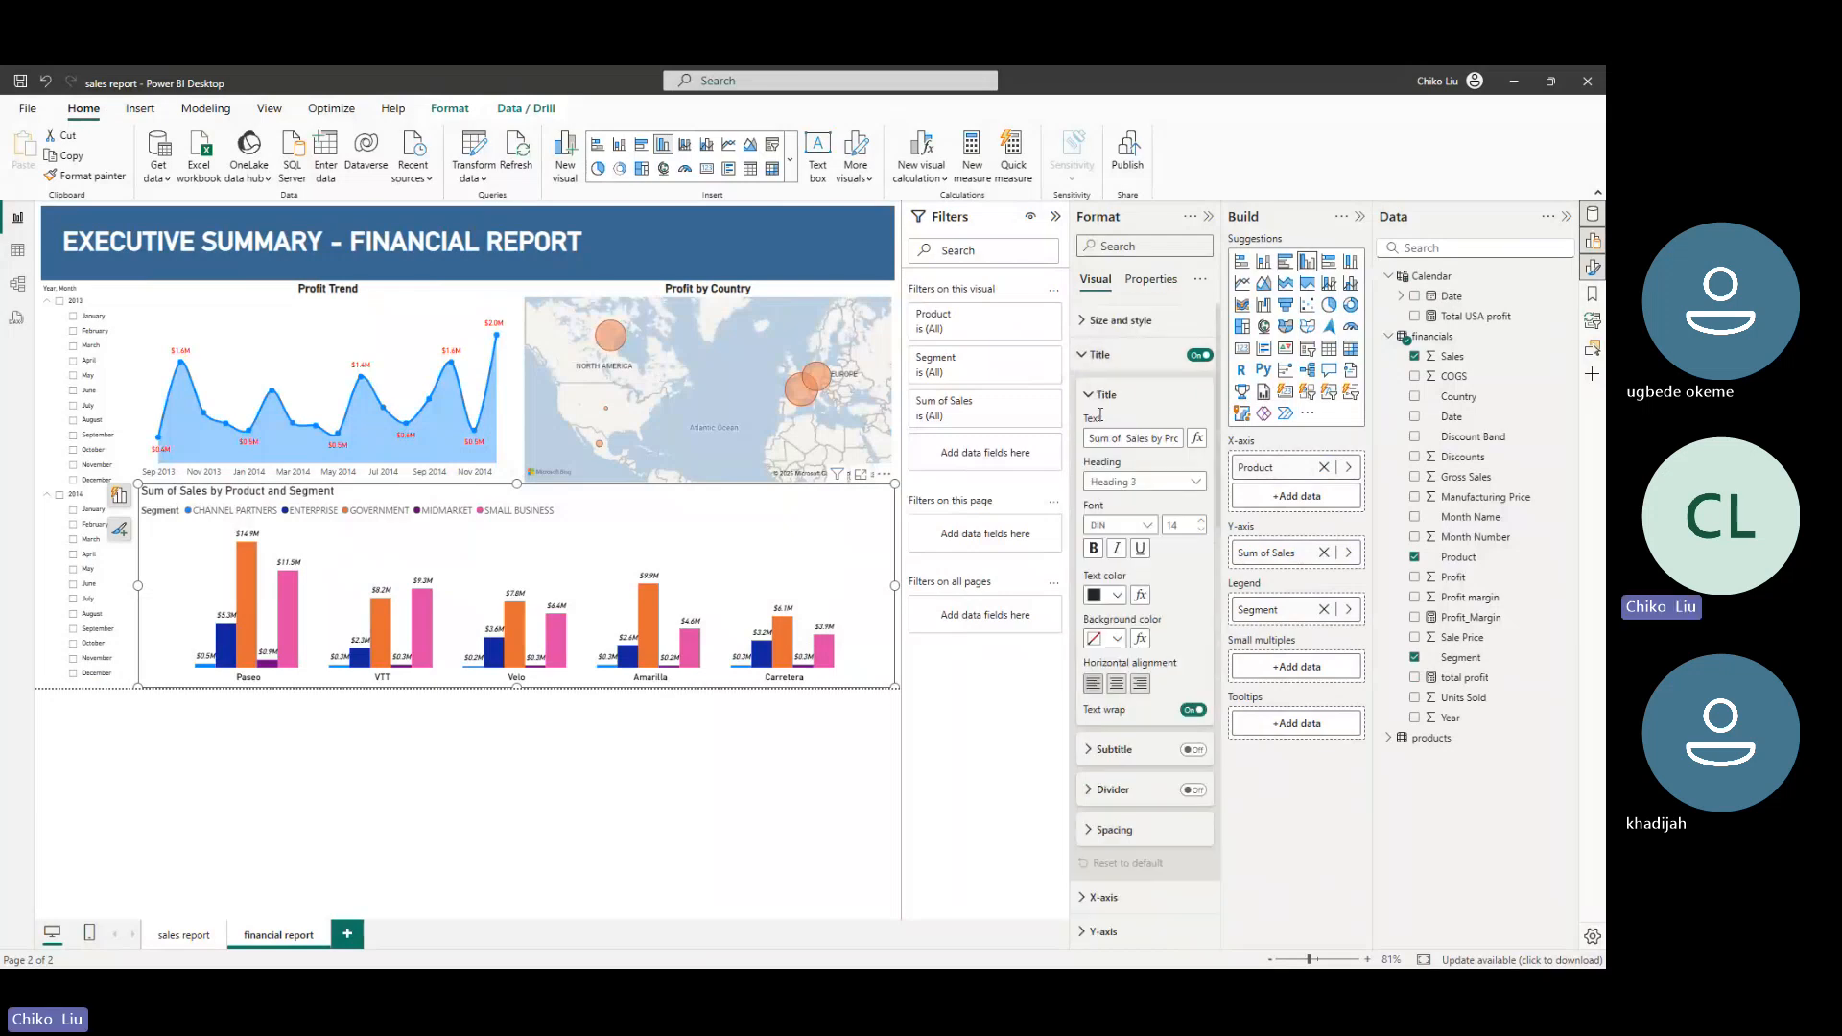
drag(1125, 438, 1046, 447)
key(BackSpace)
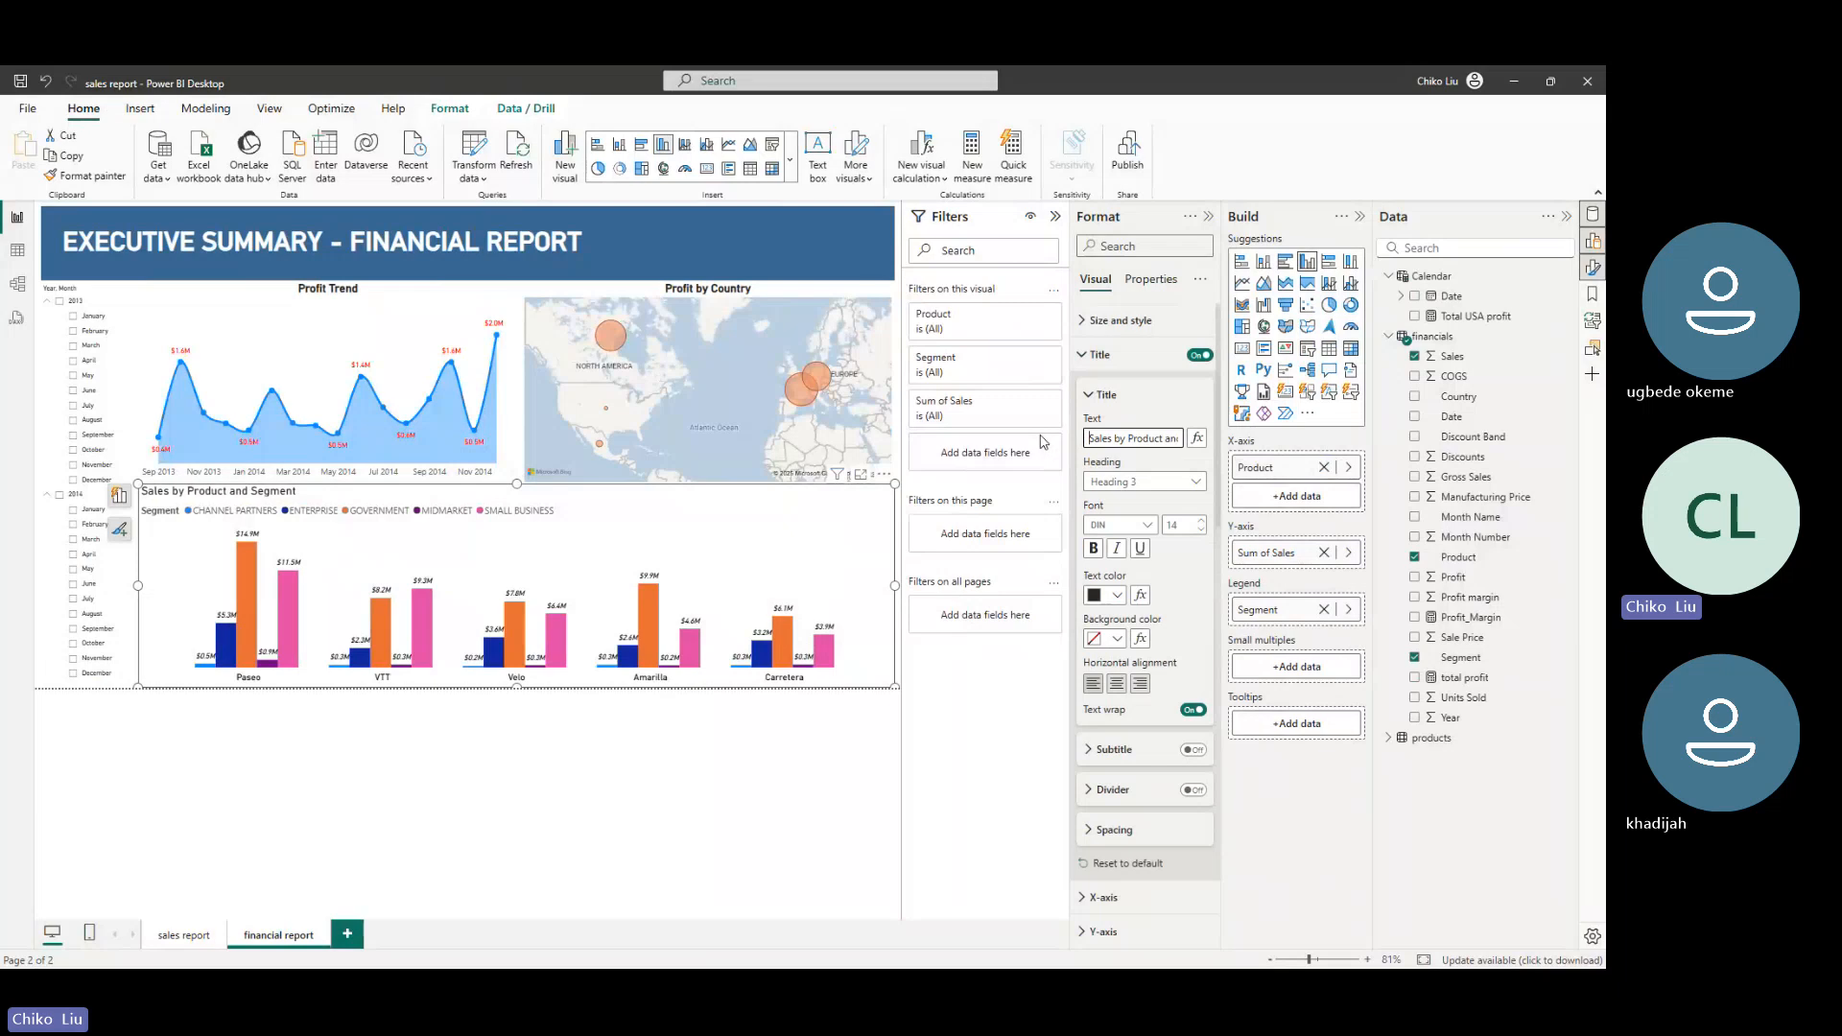
click(1116, 687)
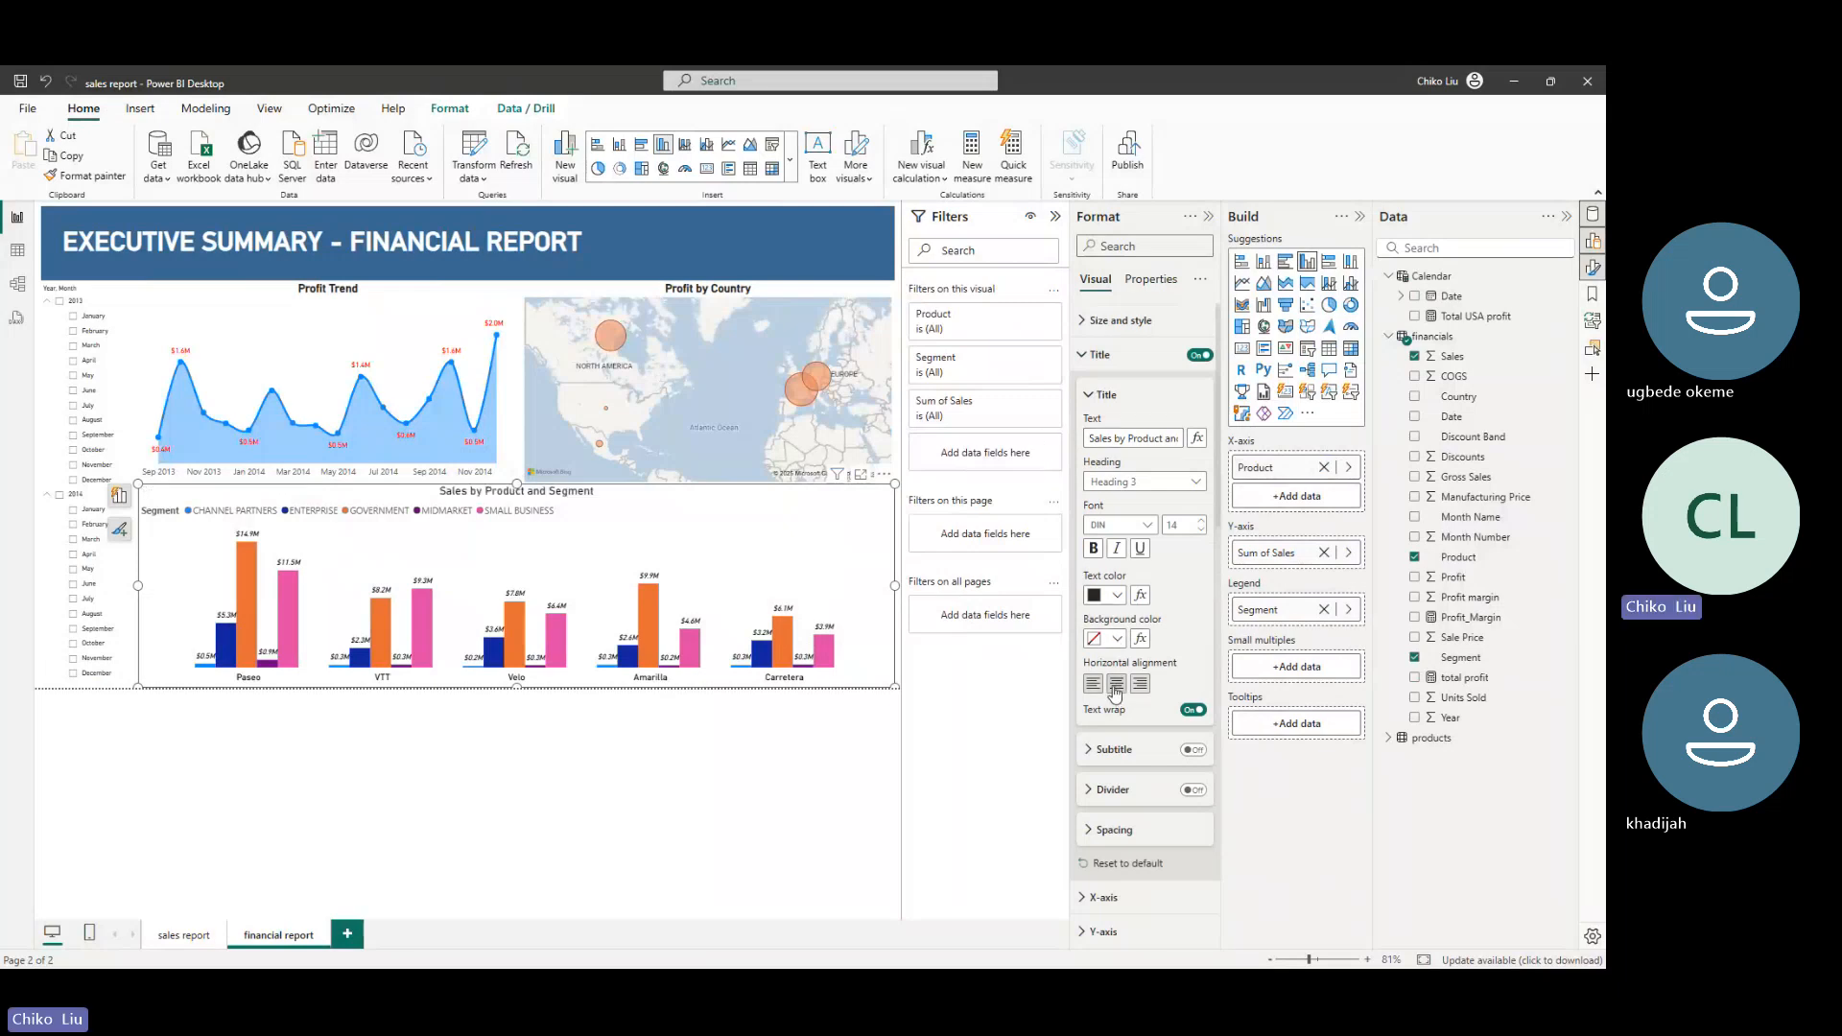
click(1095, 551)
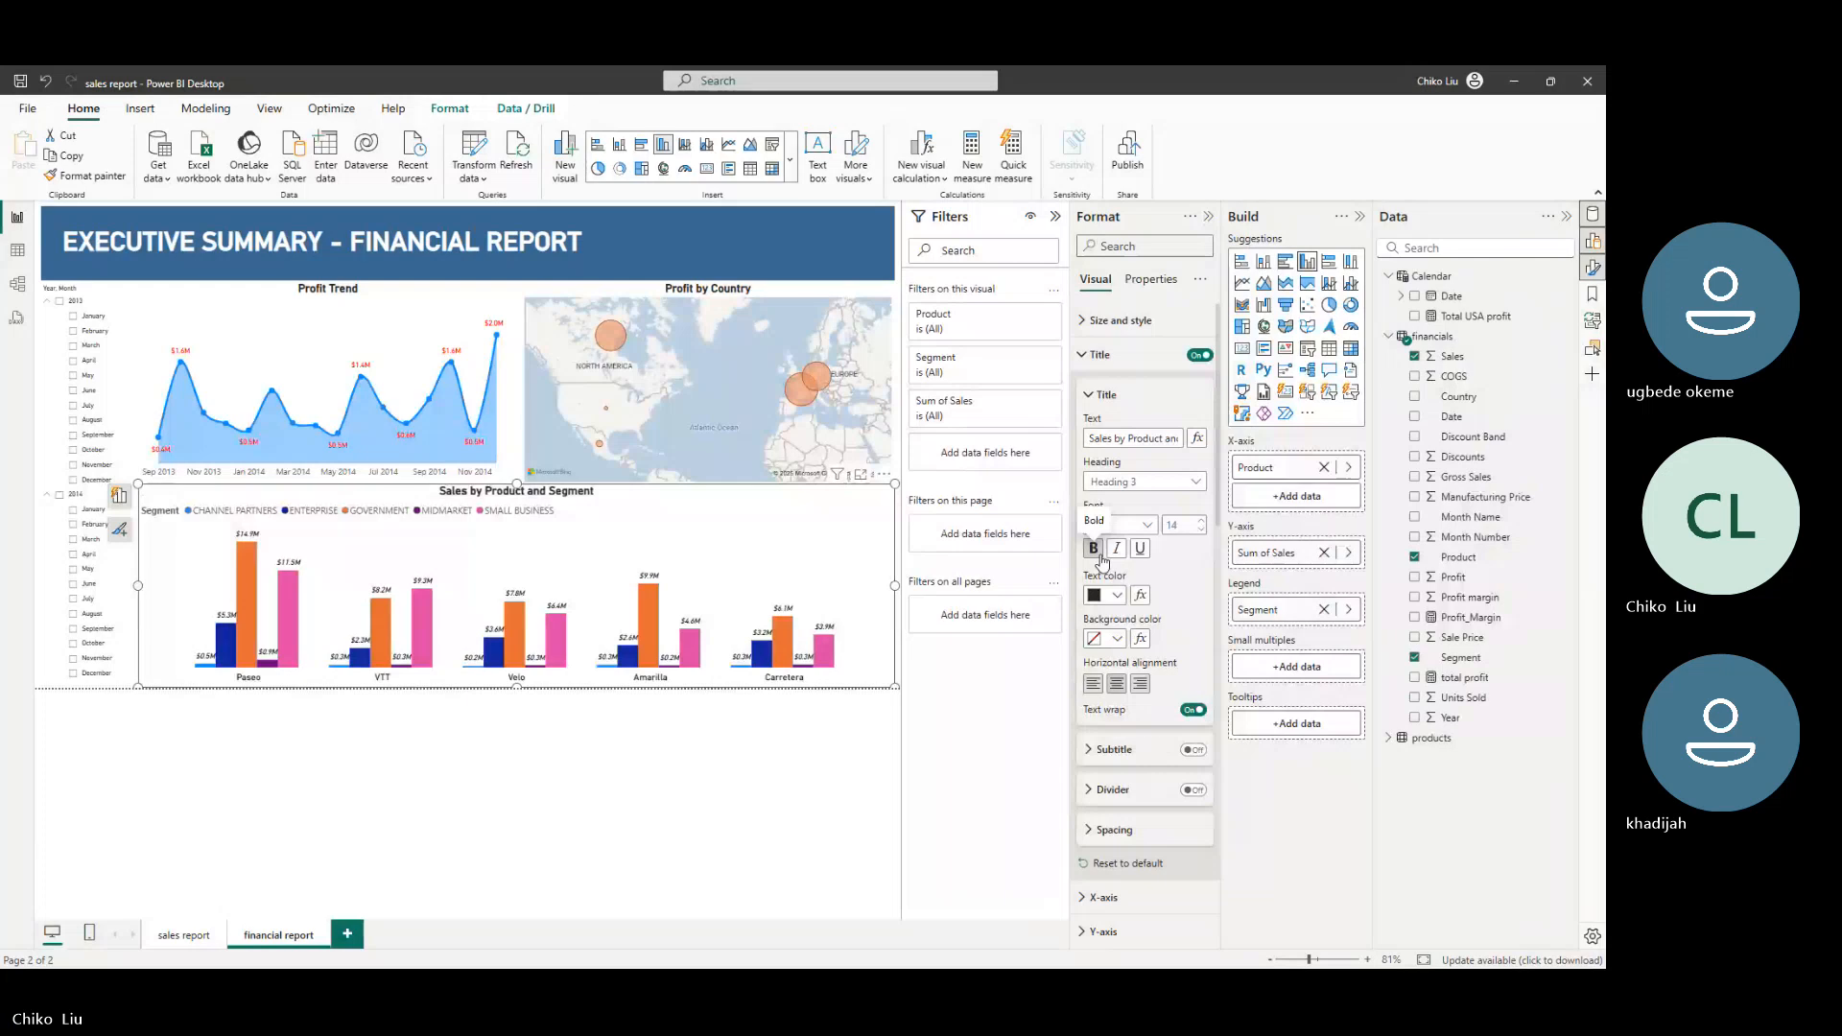
Turn off the title of the column chart's legend
click(1089, 356)
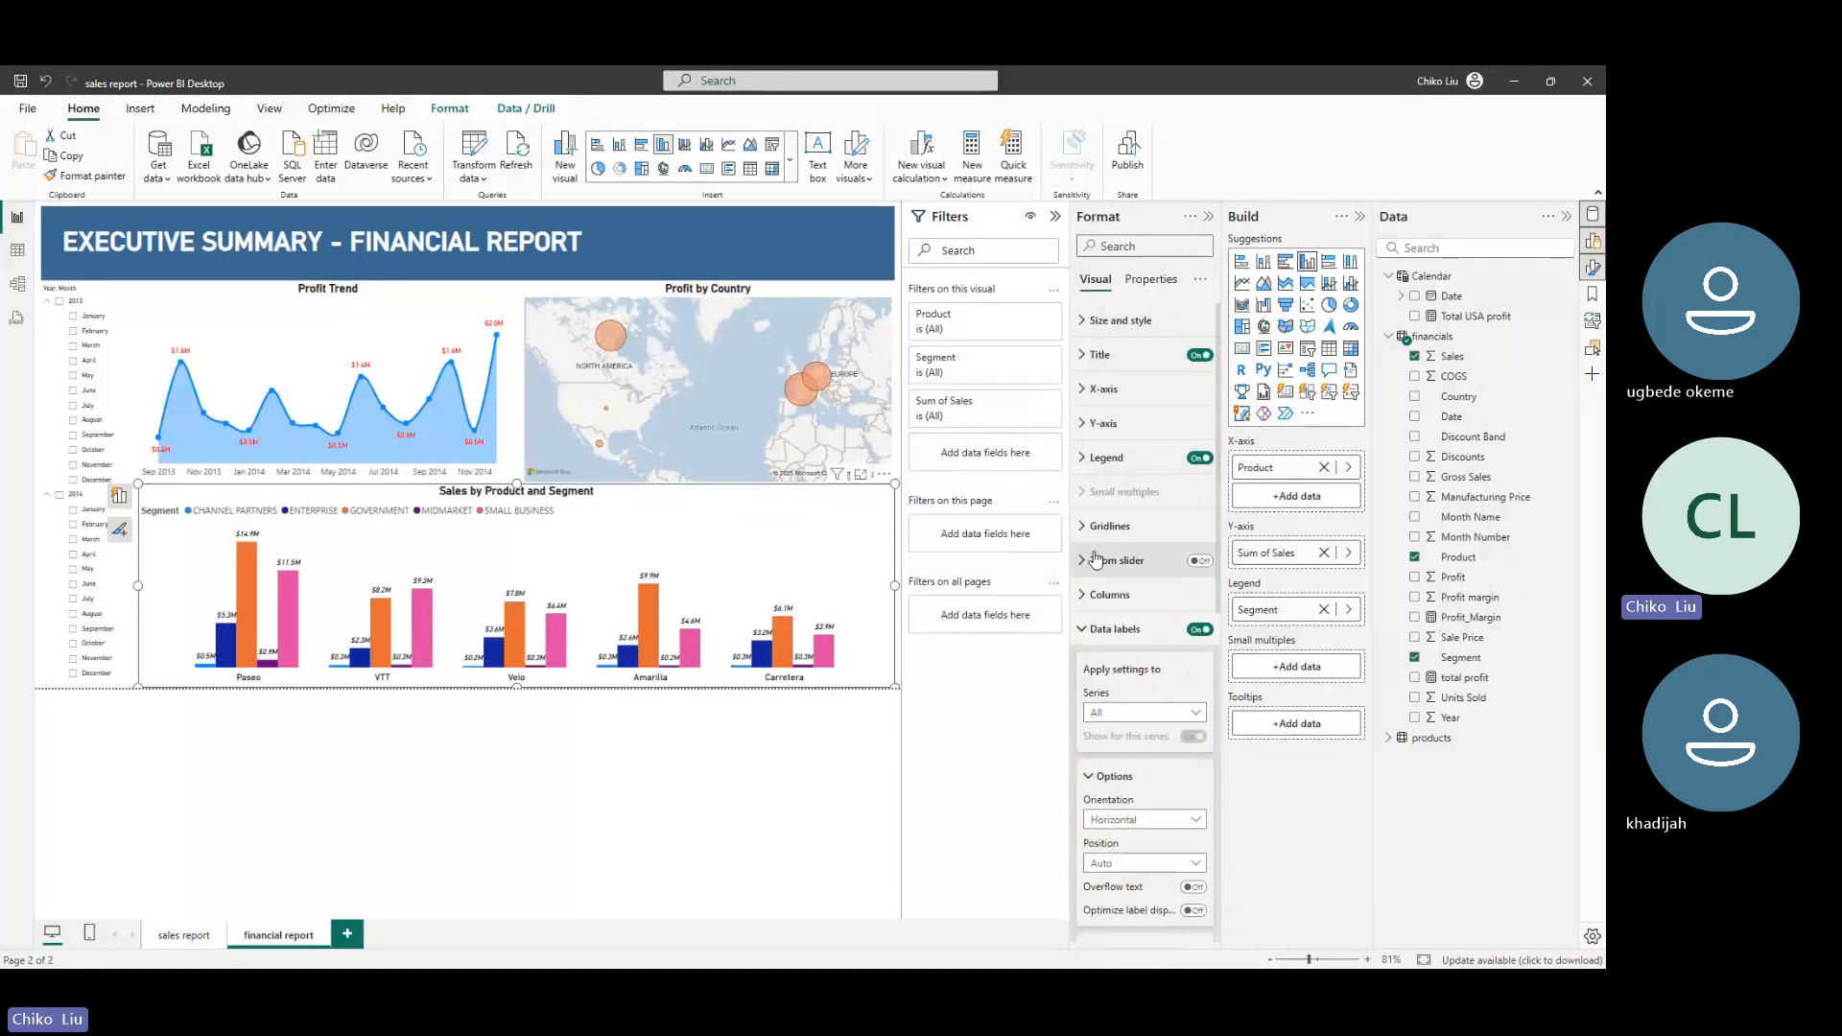
click(1086, 629)
click(1088, 458)
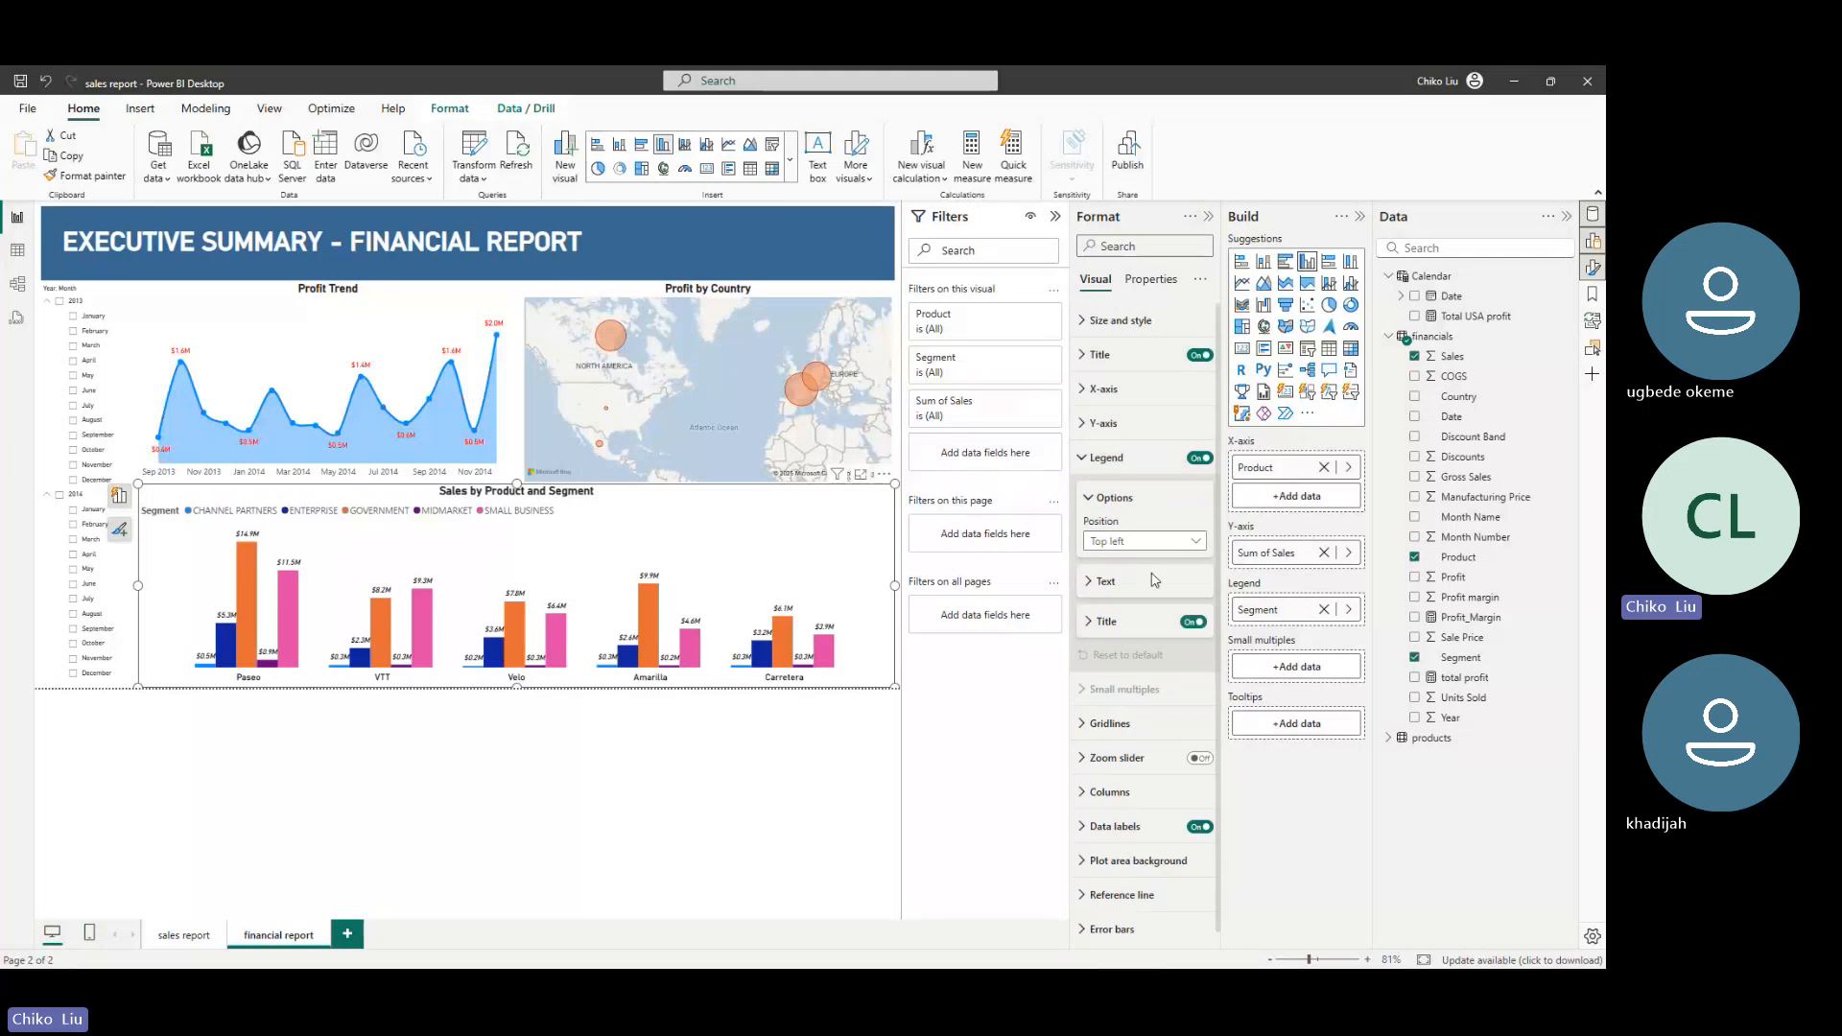
click(1194, 624)
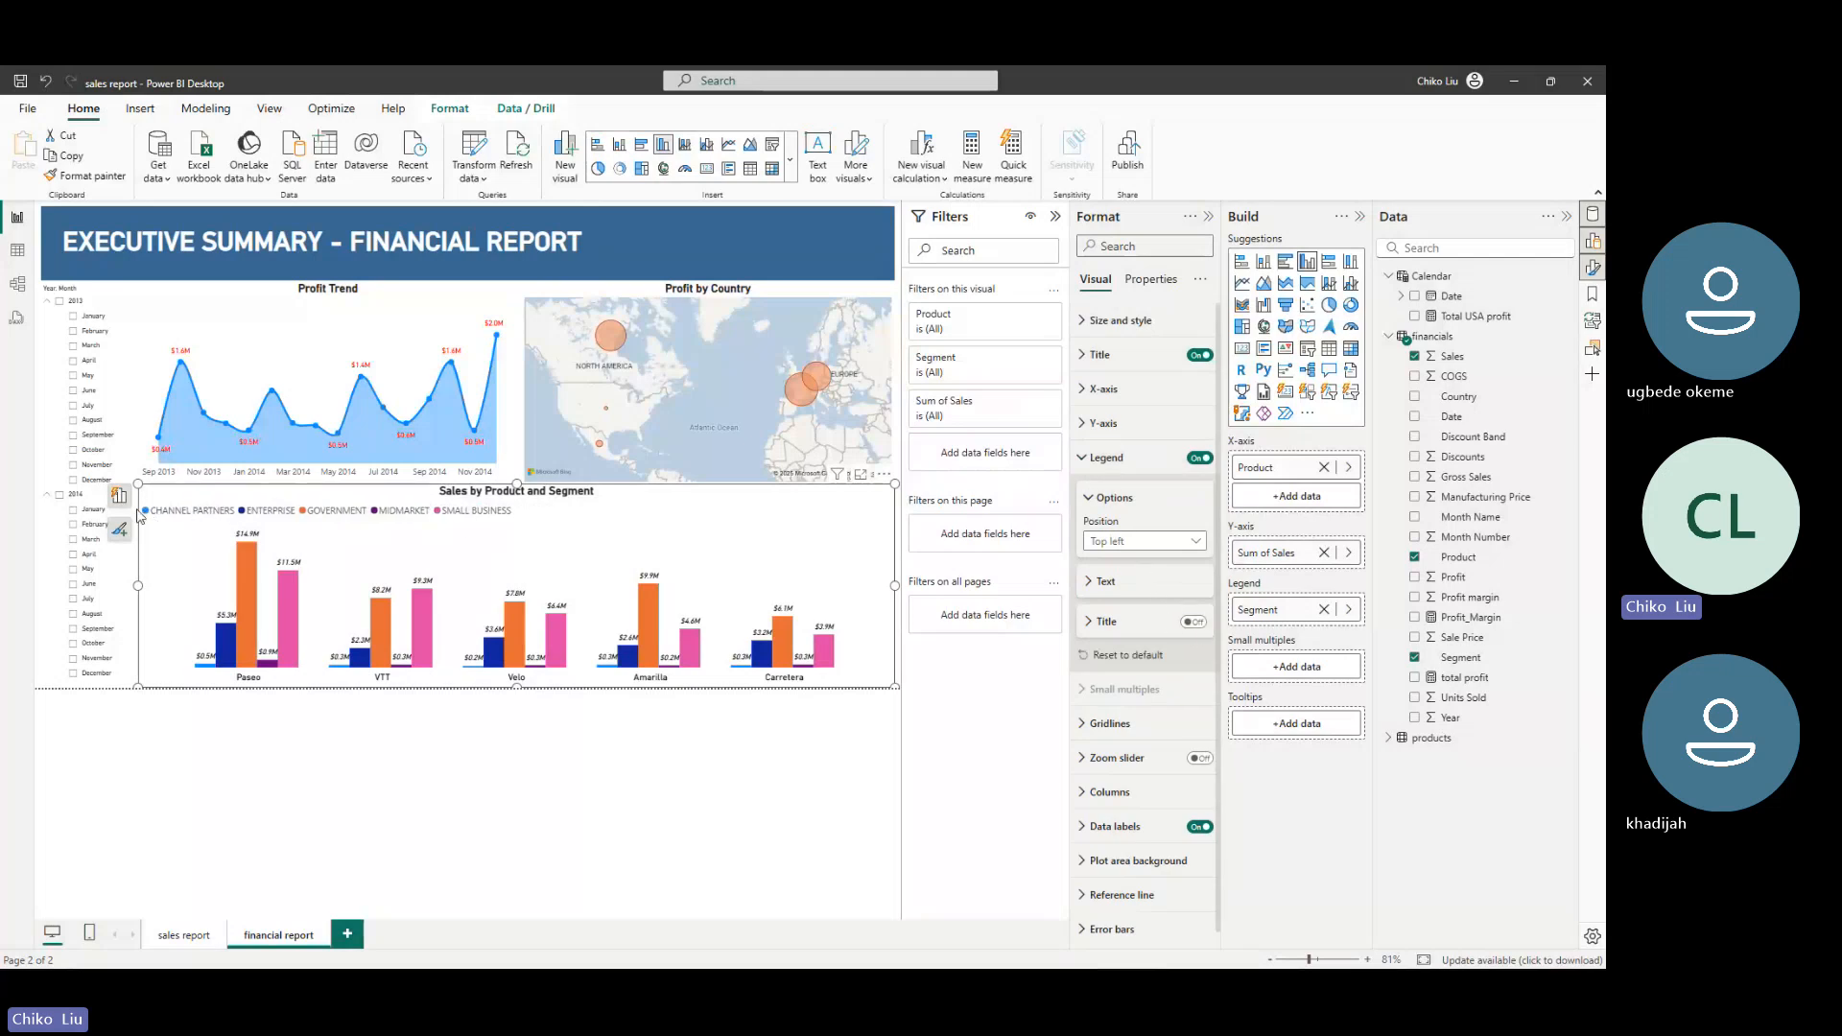
click(1093, 458)
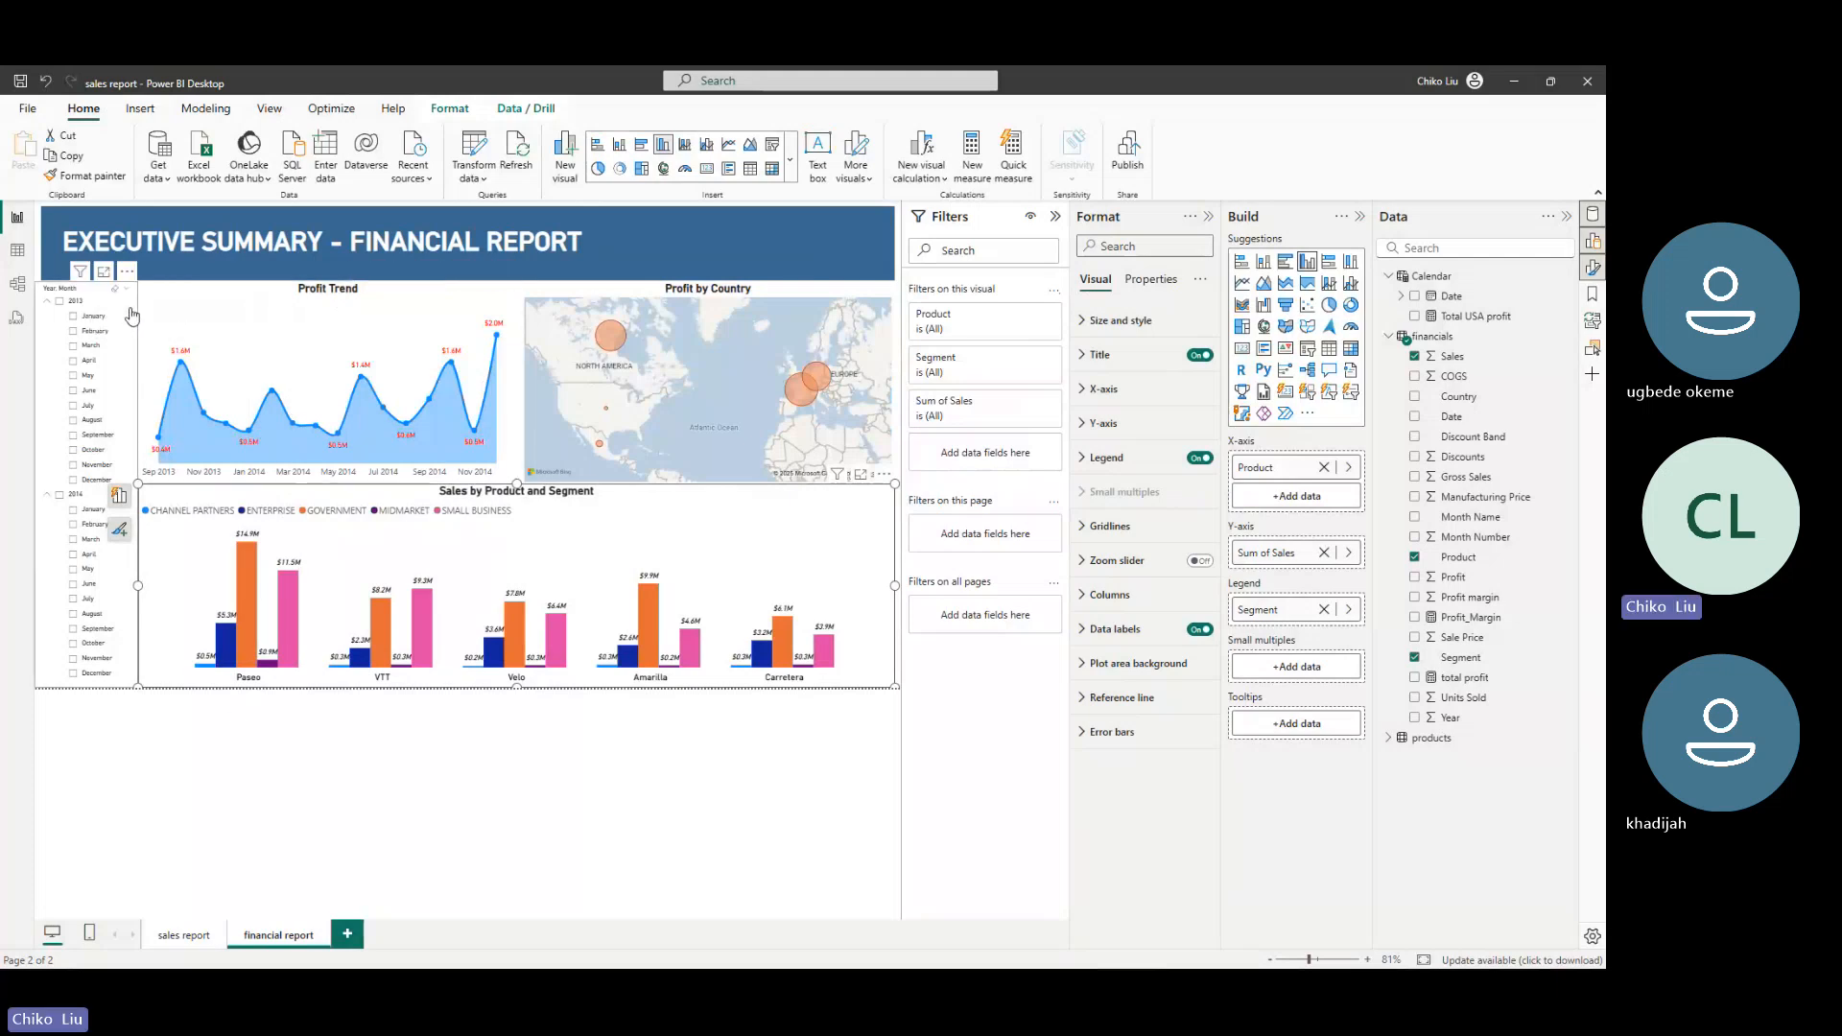
Test the Year, Month slicer by filtering the page to 2013 and 2014 in turn, clearing each selection
click(60, 302)
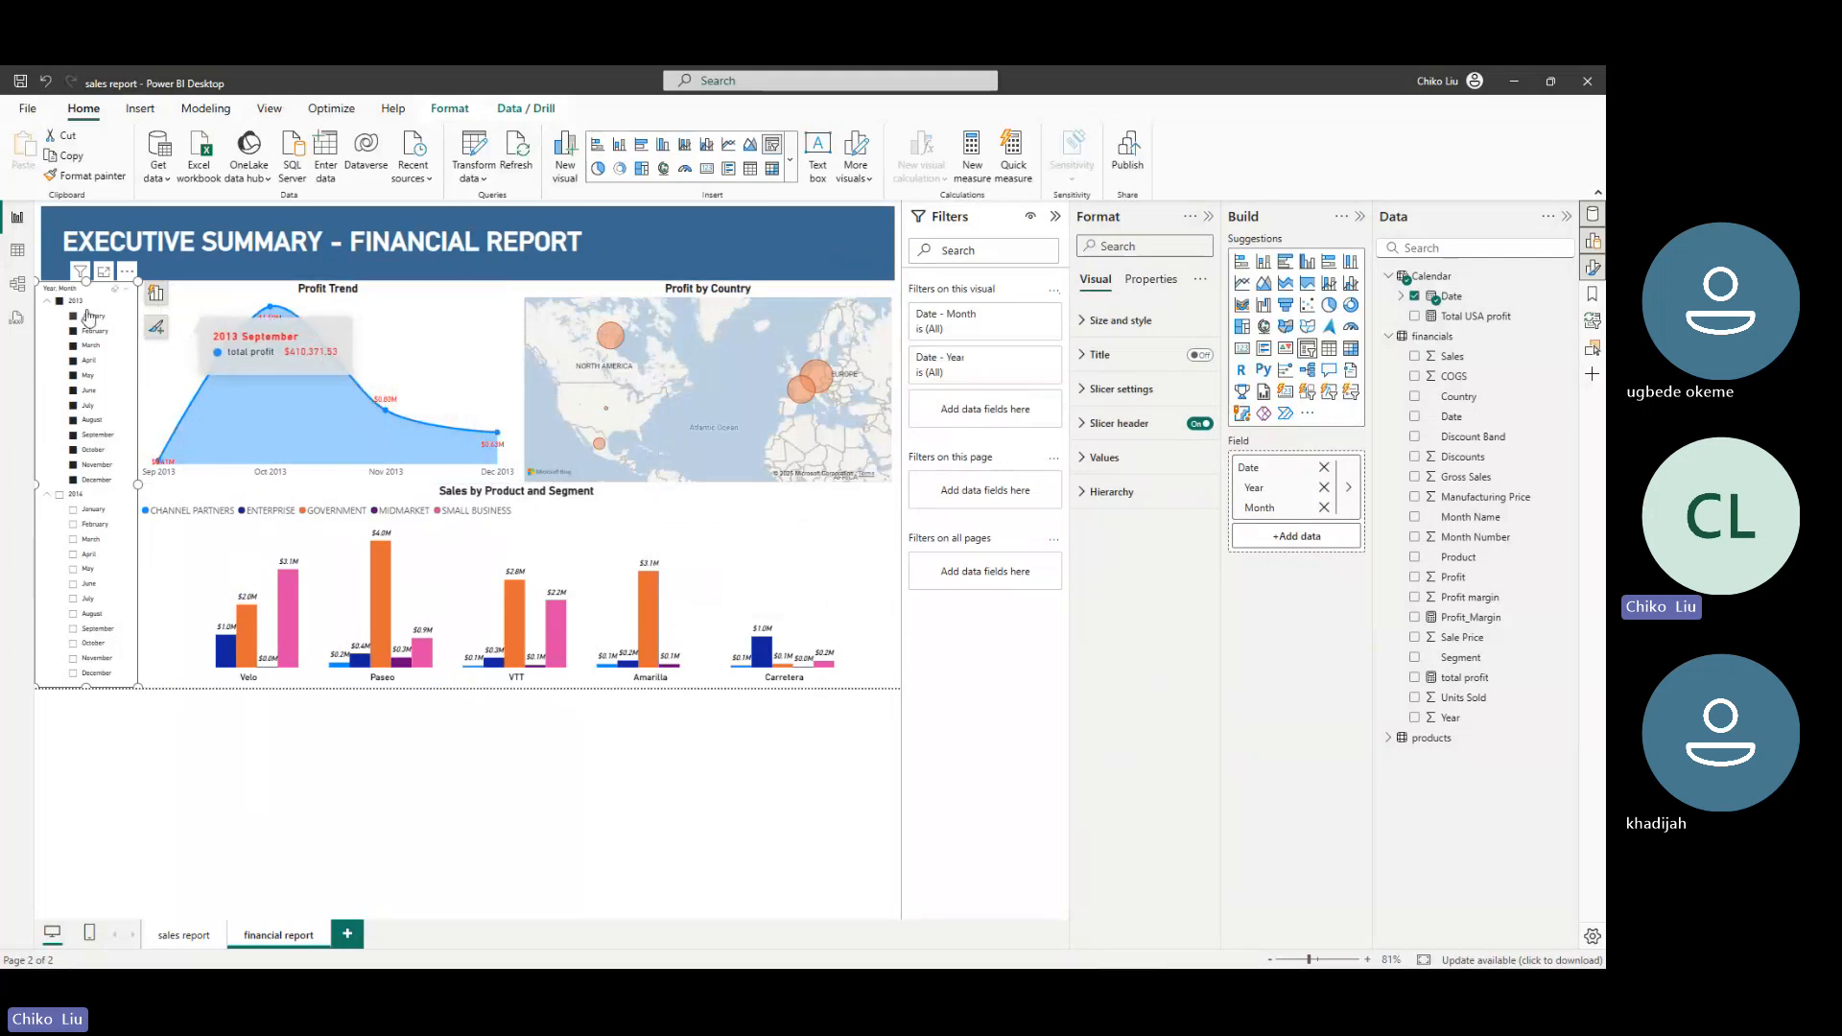
click(60, 301)
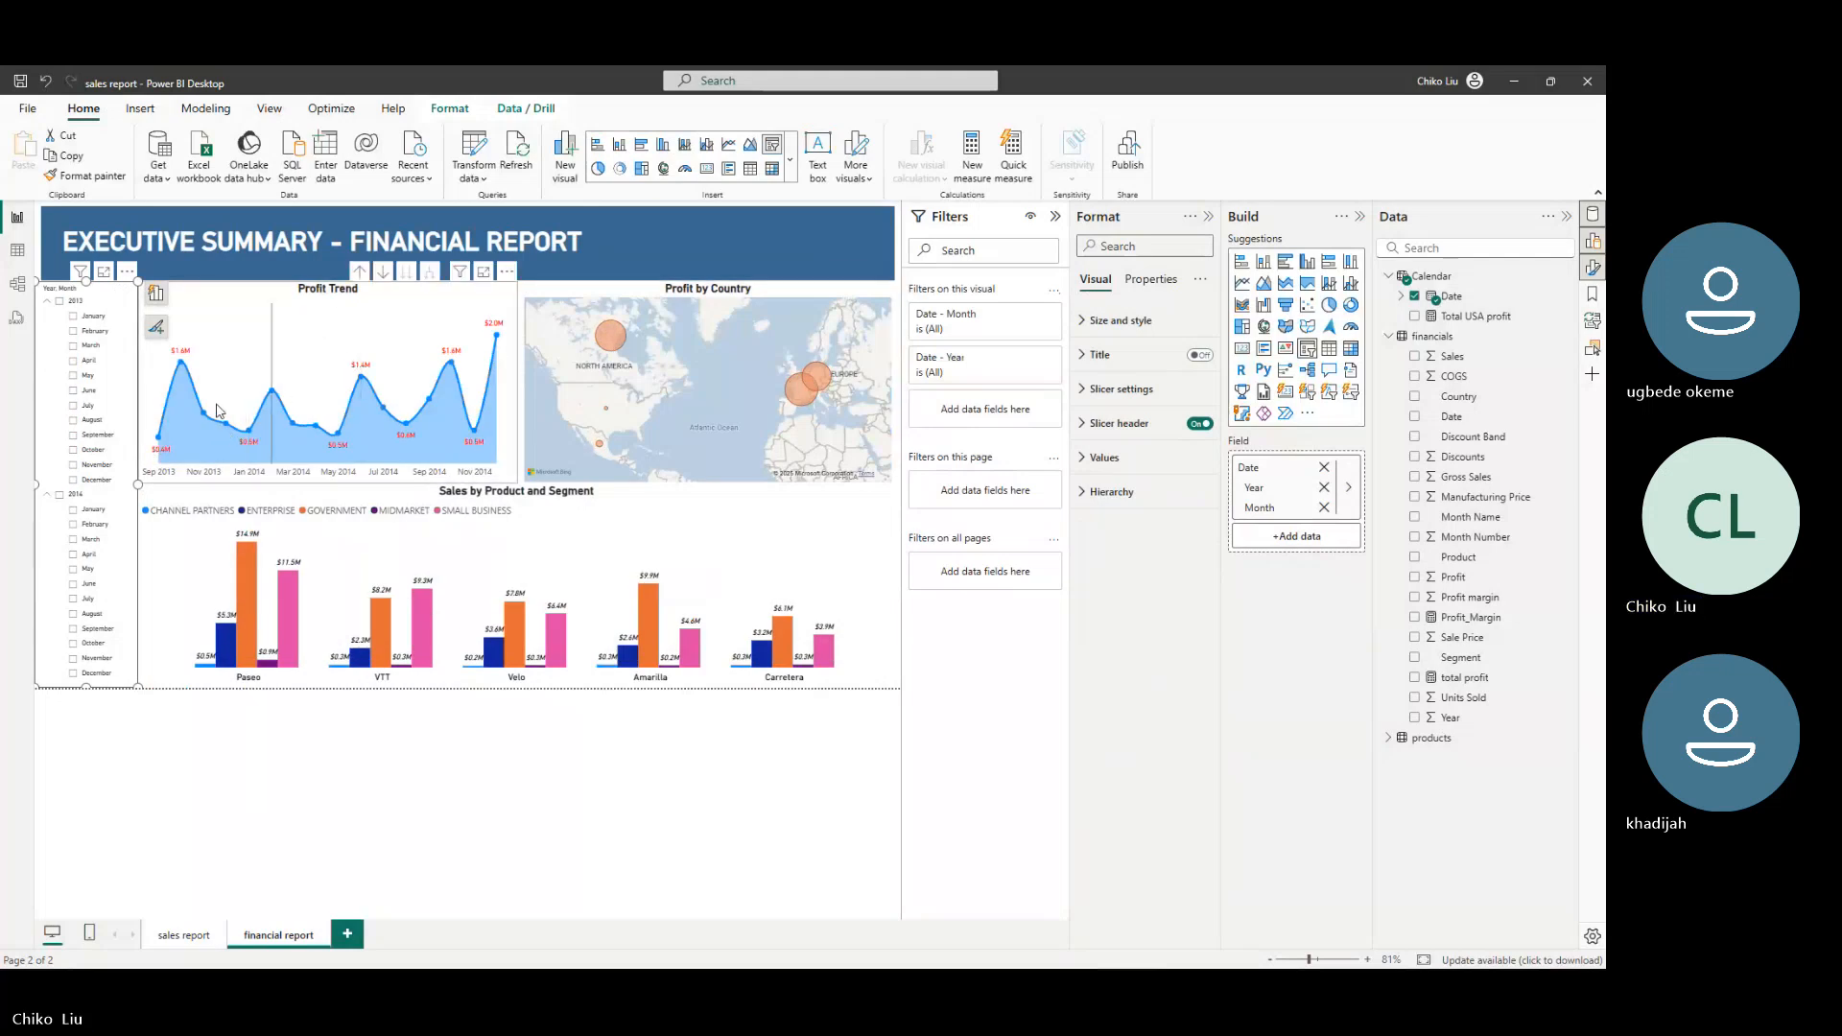
click(59, 495)
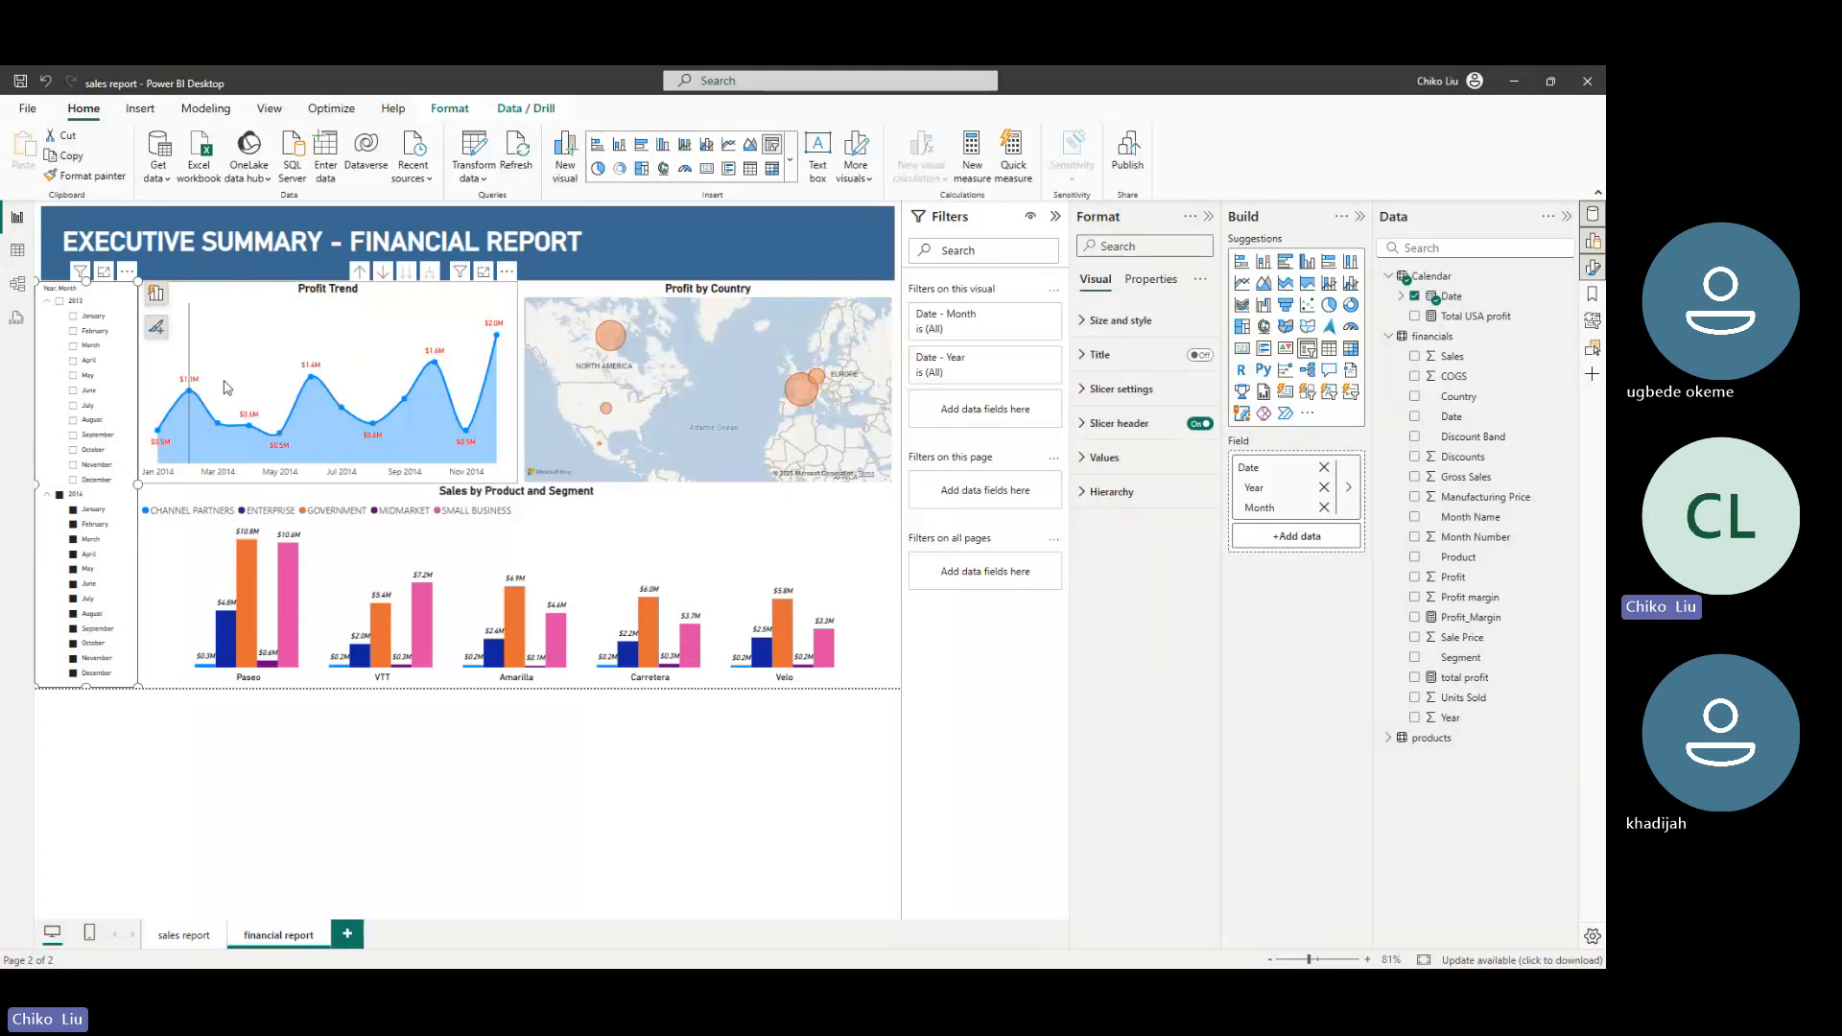
click(59, 495)
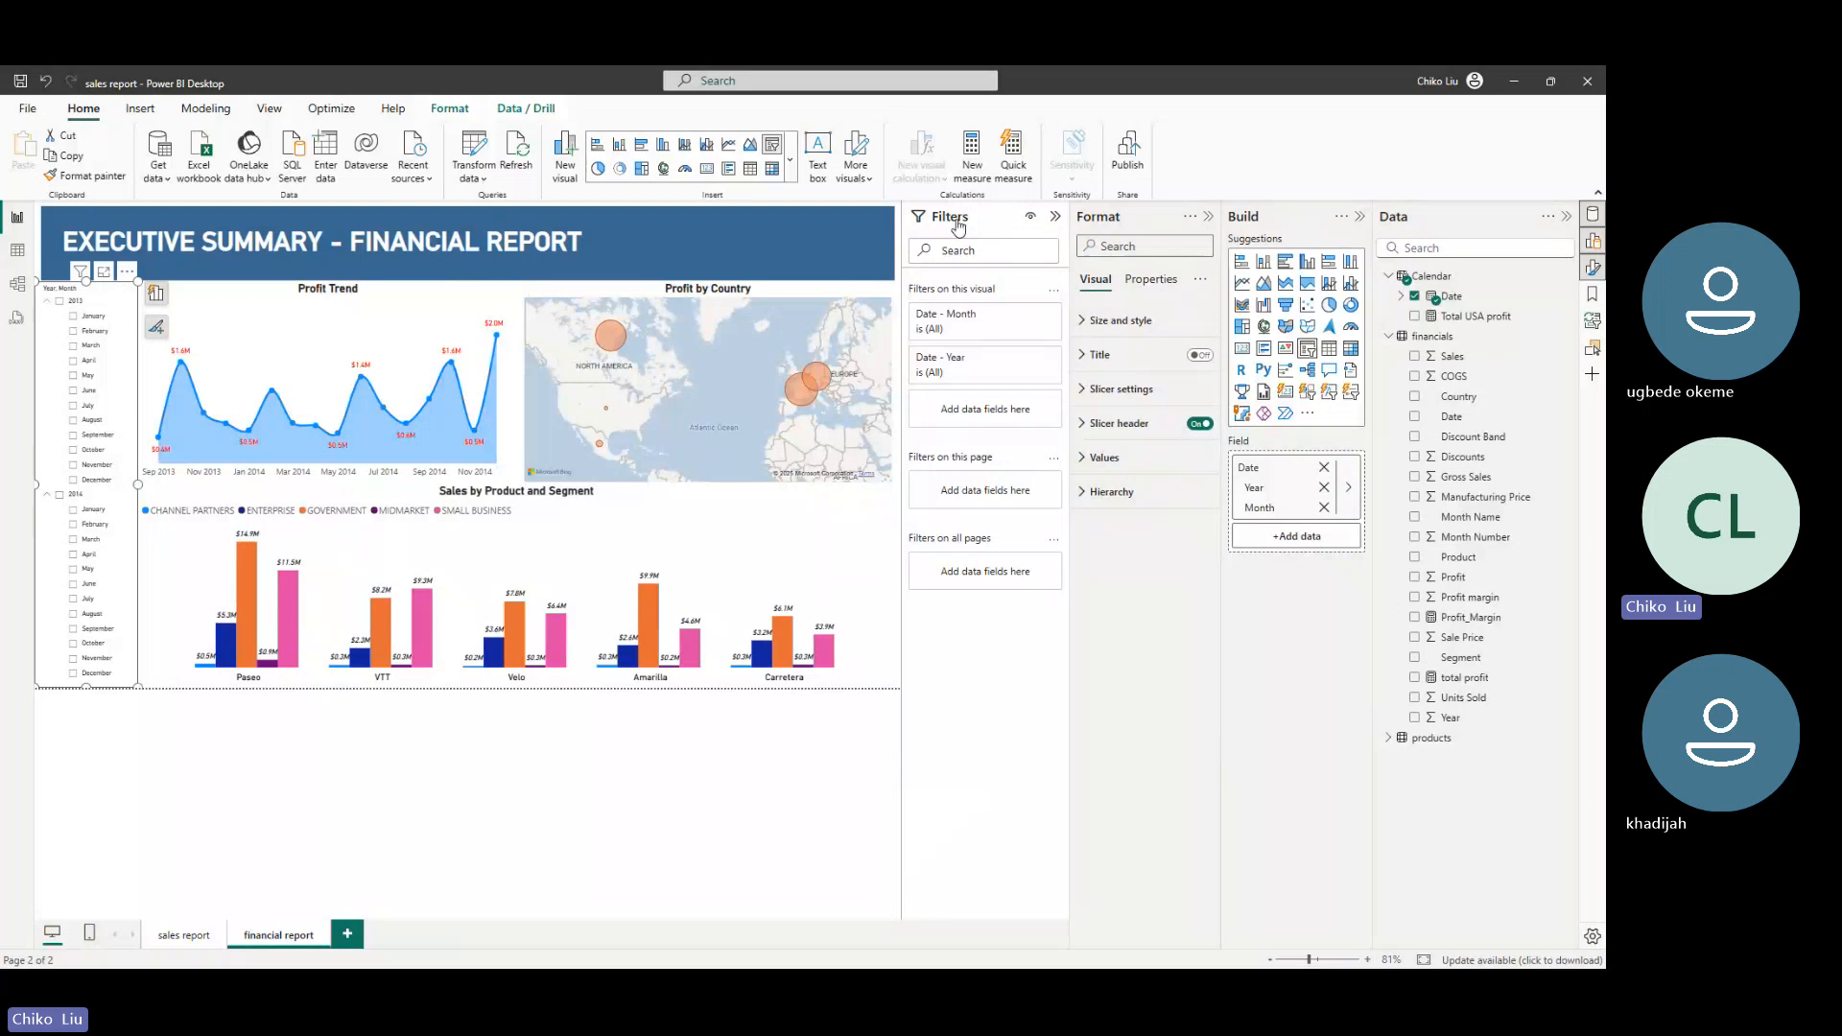
Try adding a Clear all slicers button over the Profit by Country map
click(140, 108)
click(773, 169)
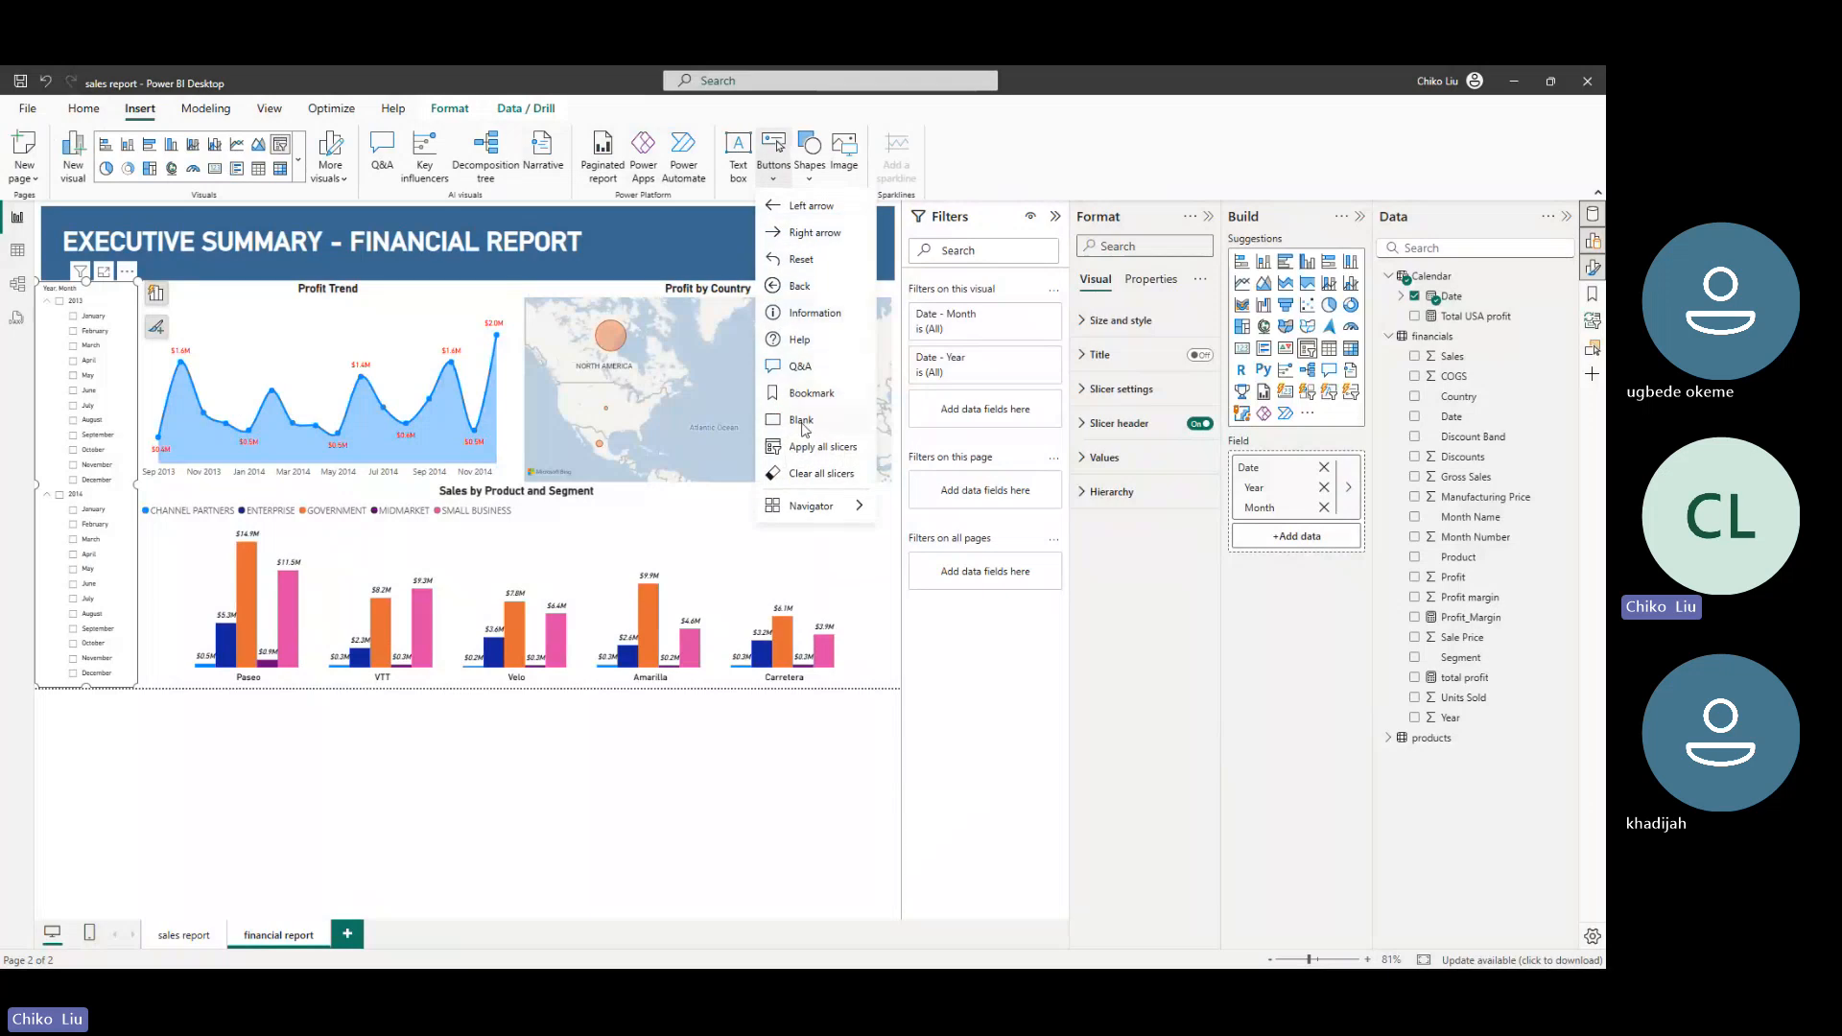
click(835, 475)
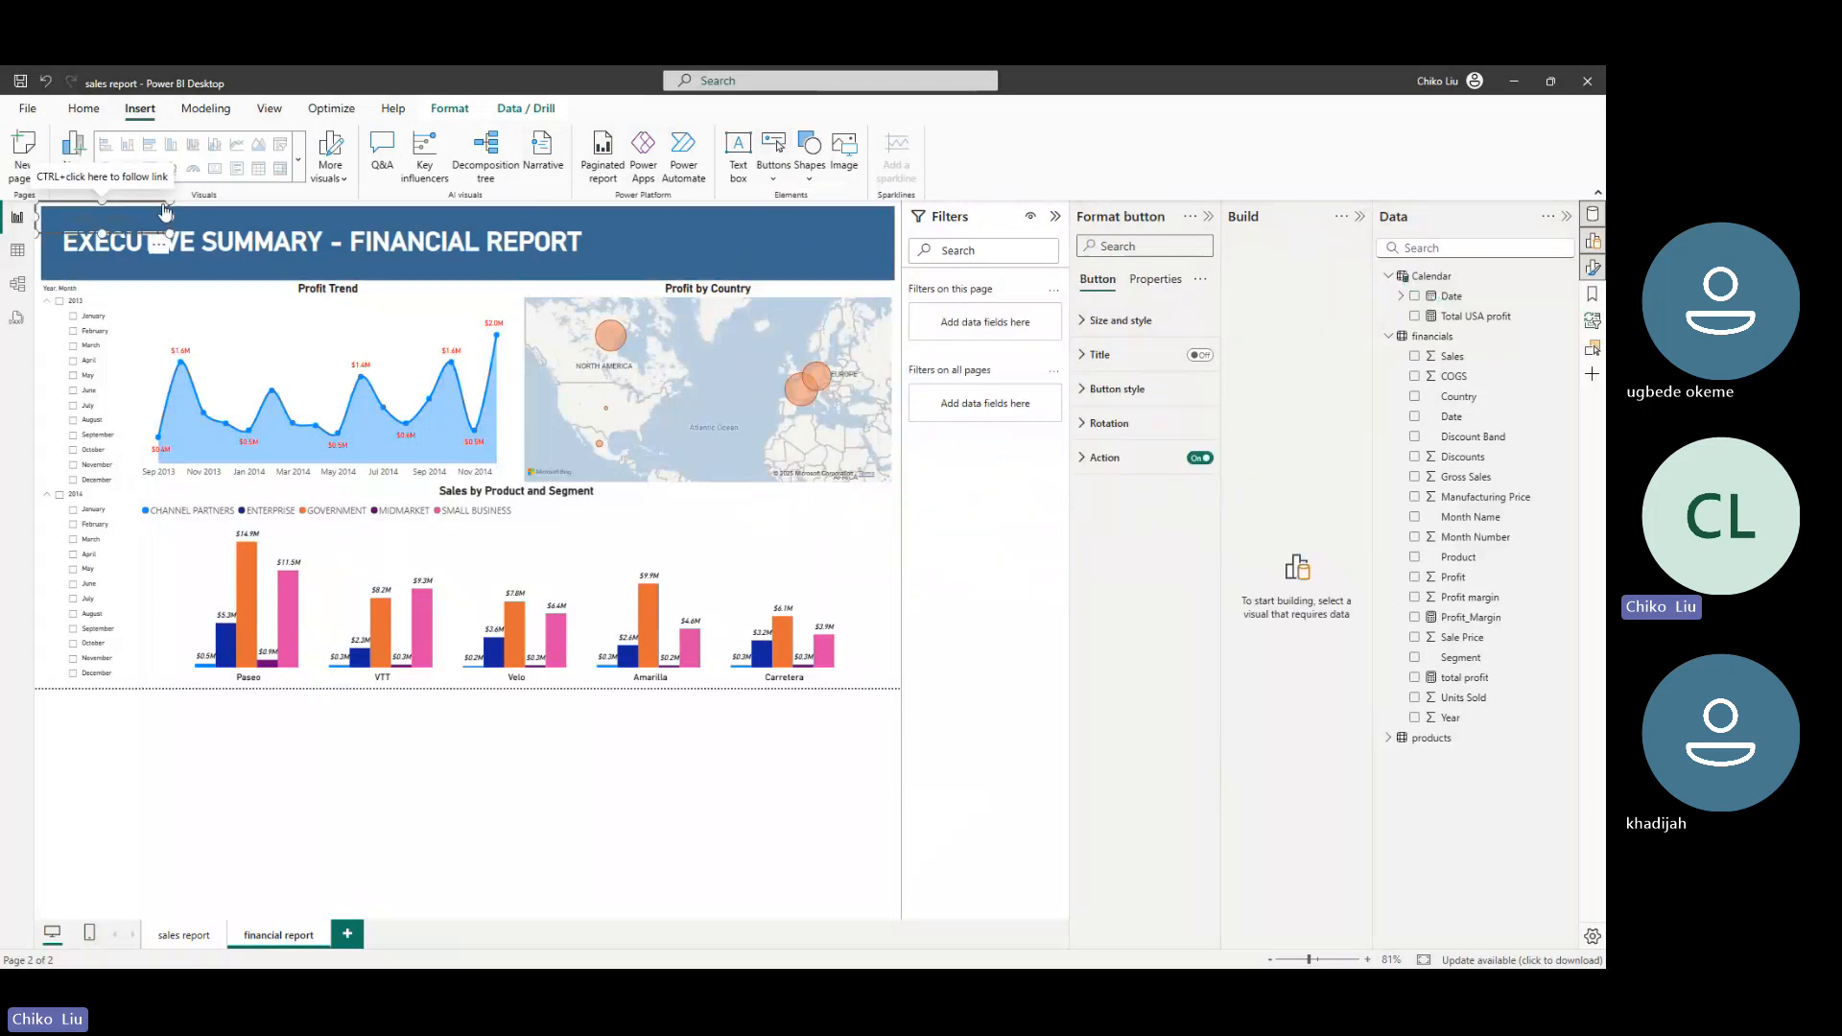
drag(165, 209, 761, 395)
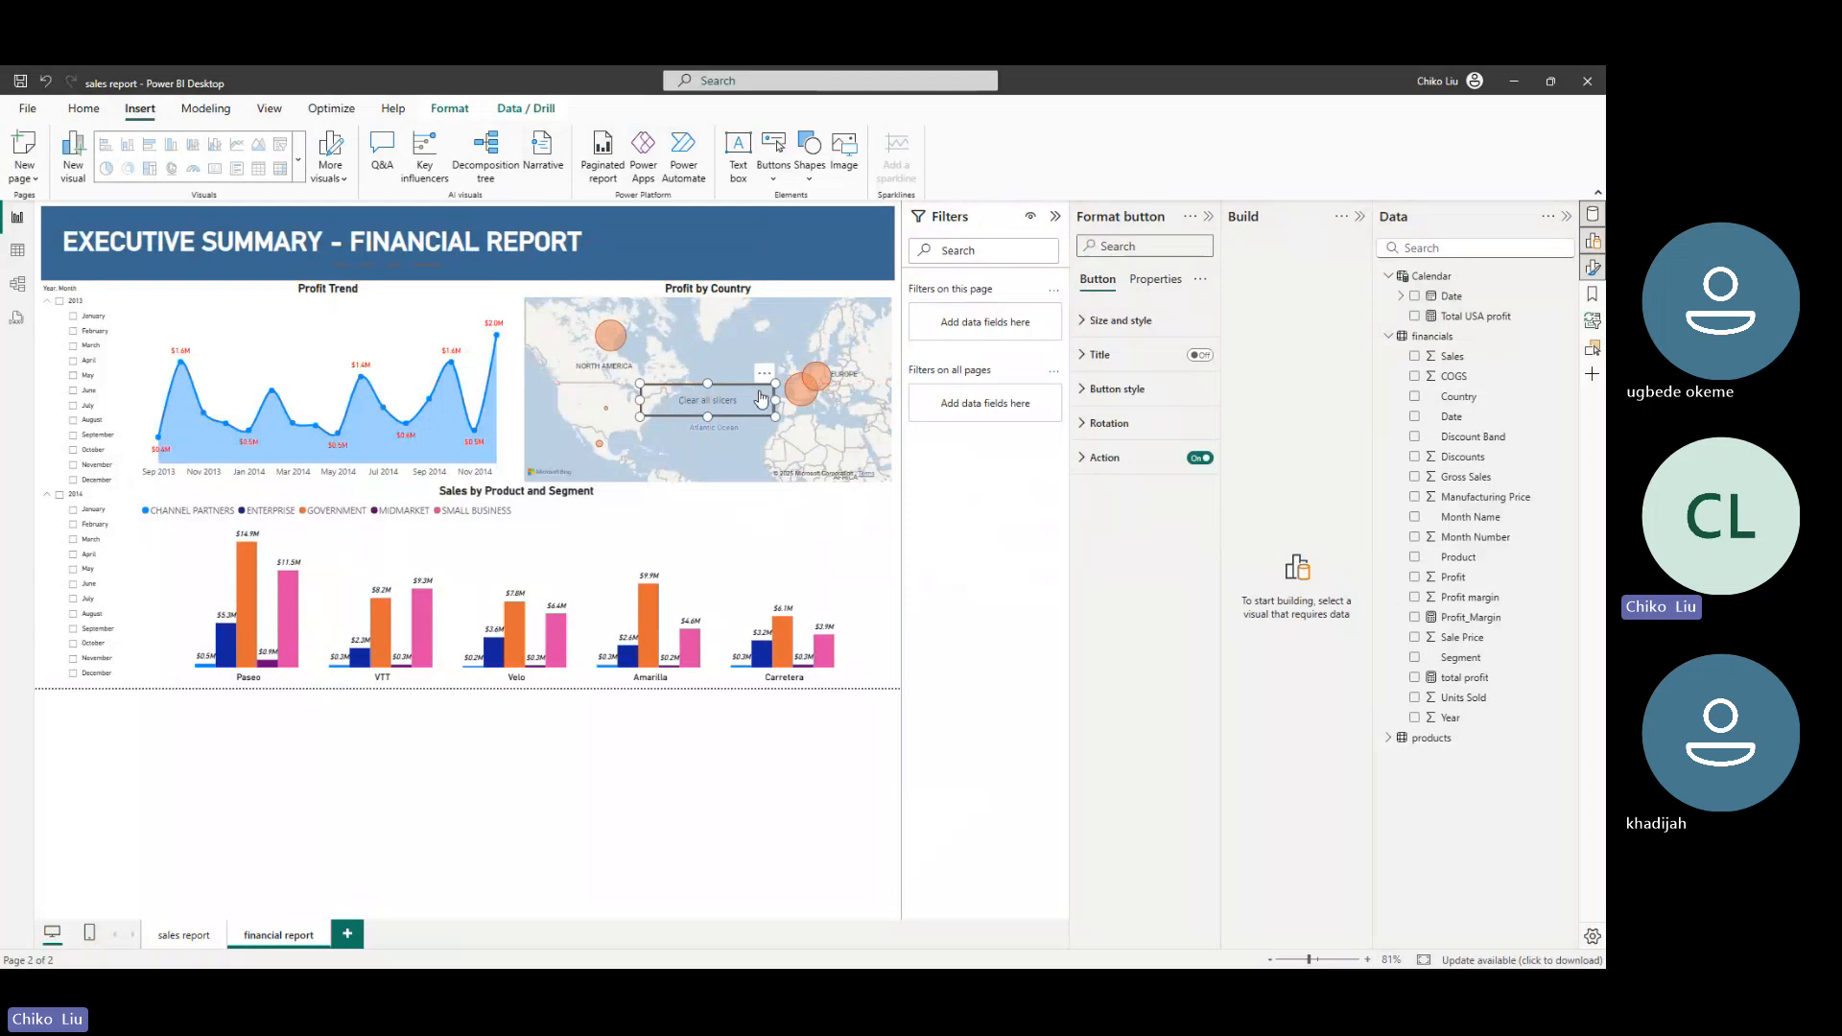
click(398, 744)
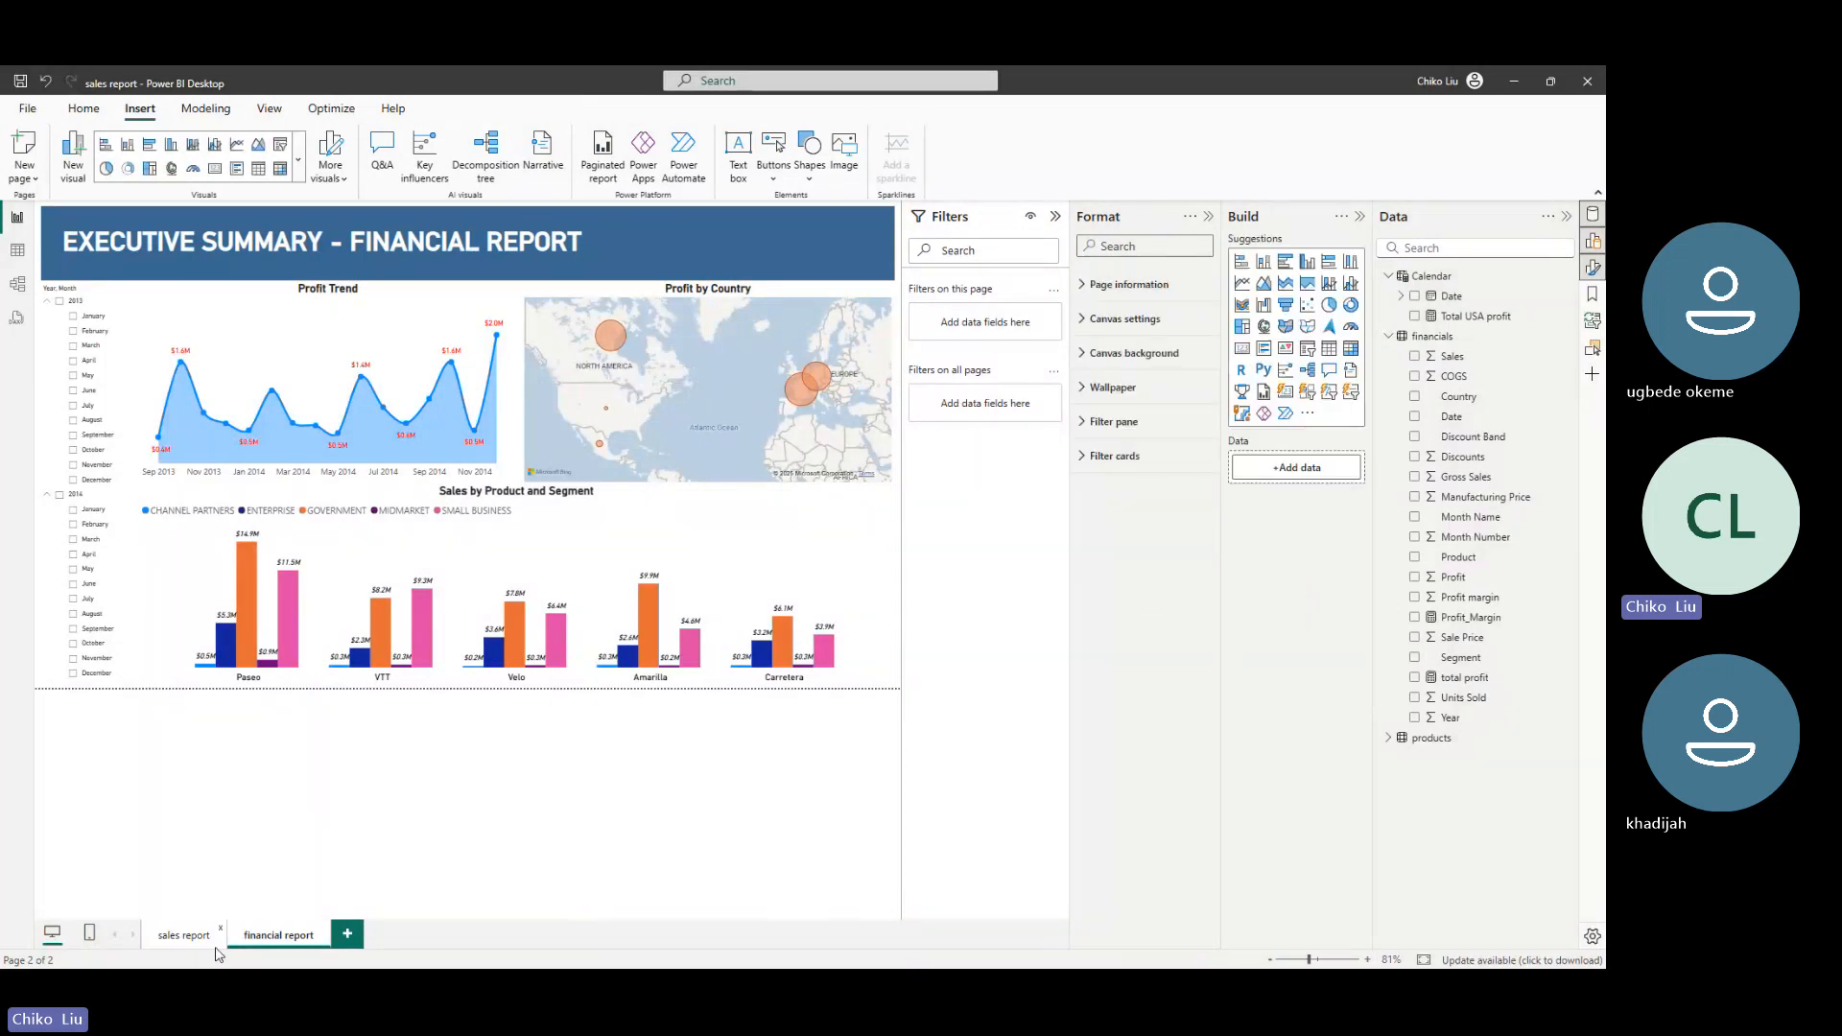
Check the reset button on the sales report page and return to the financial report page
click(190, 936)
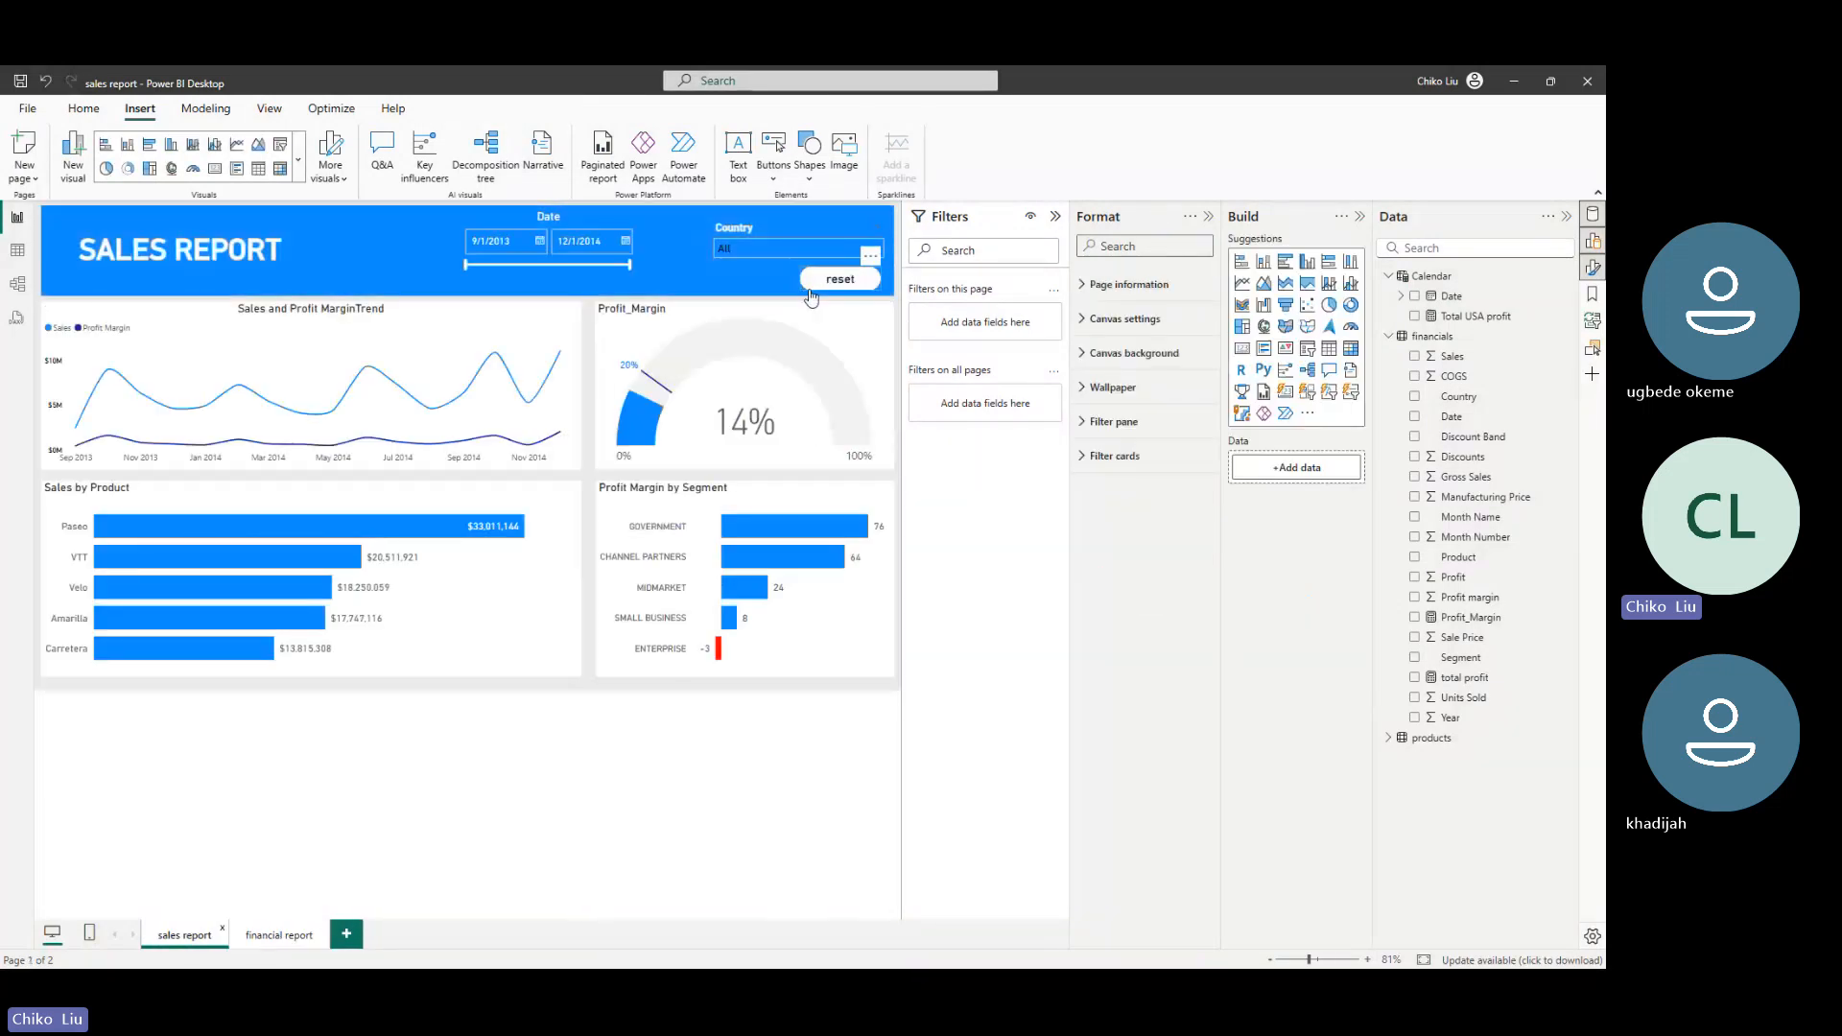
click(811, 296)
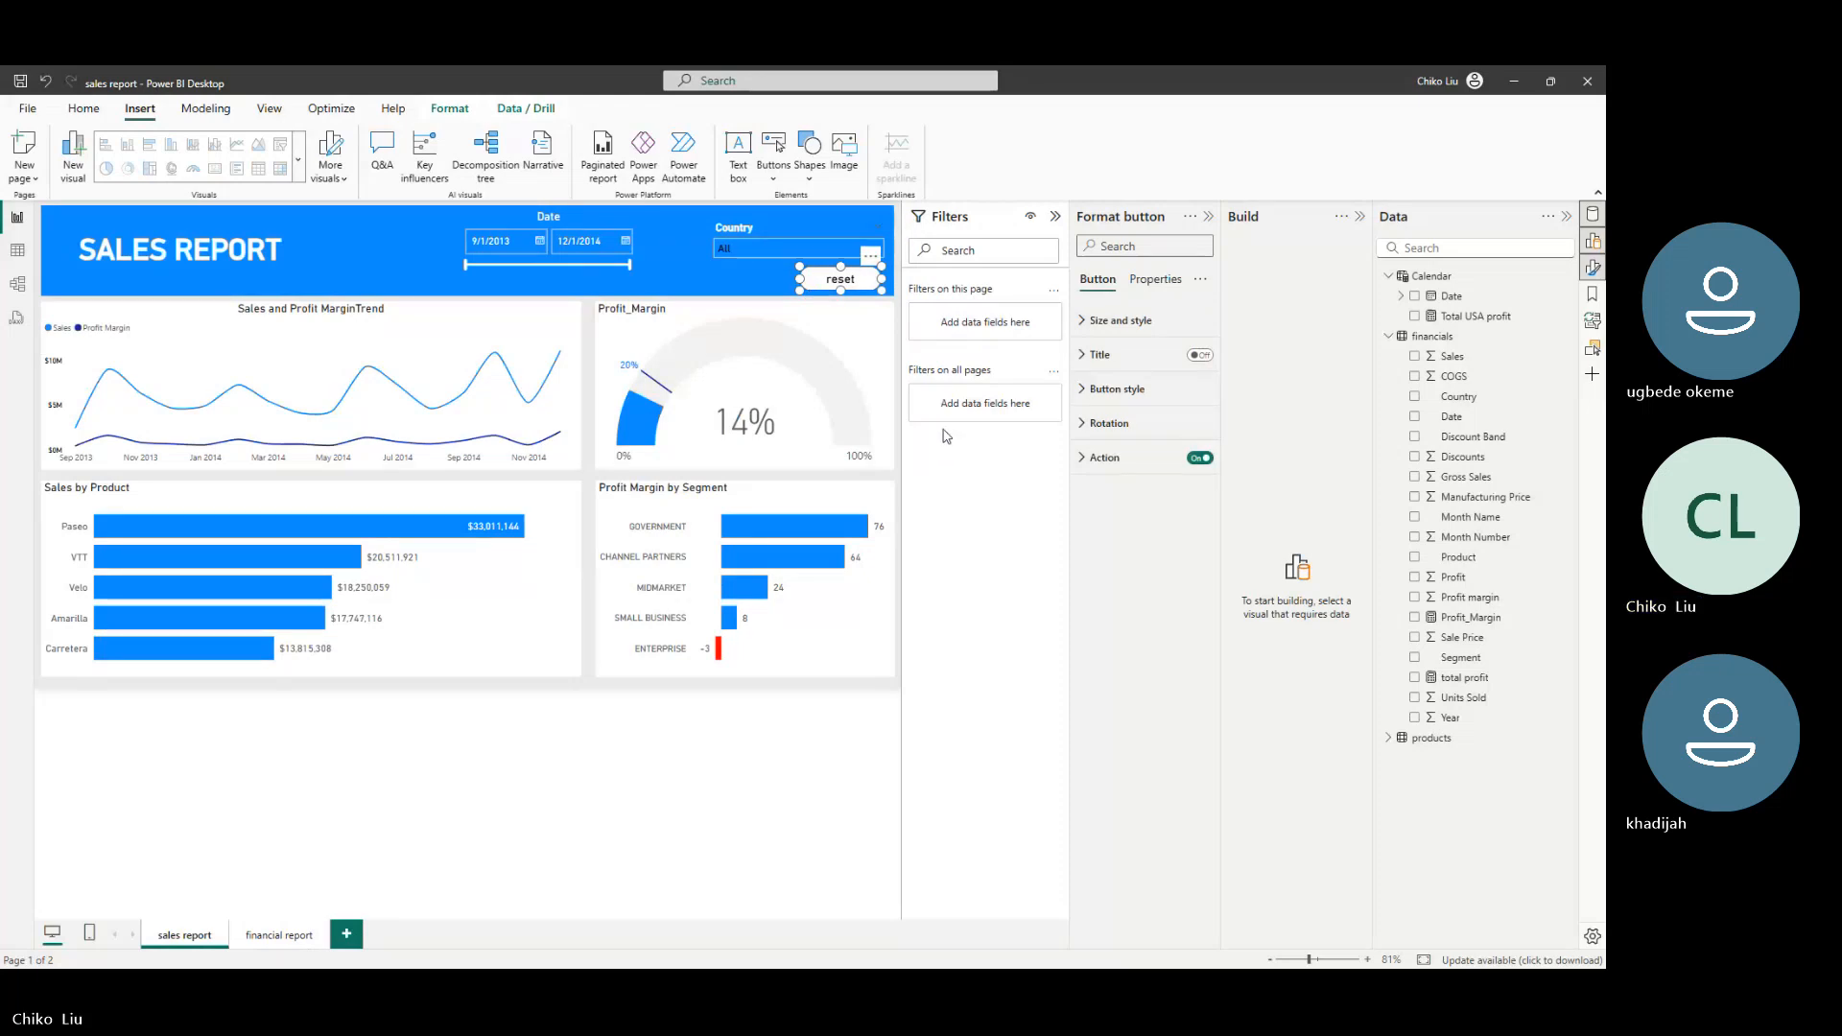
click(281, 936)
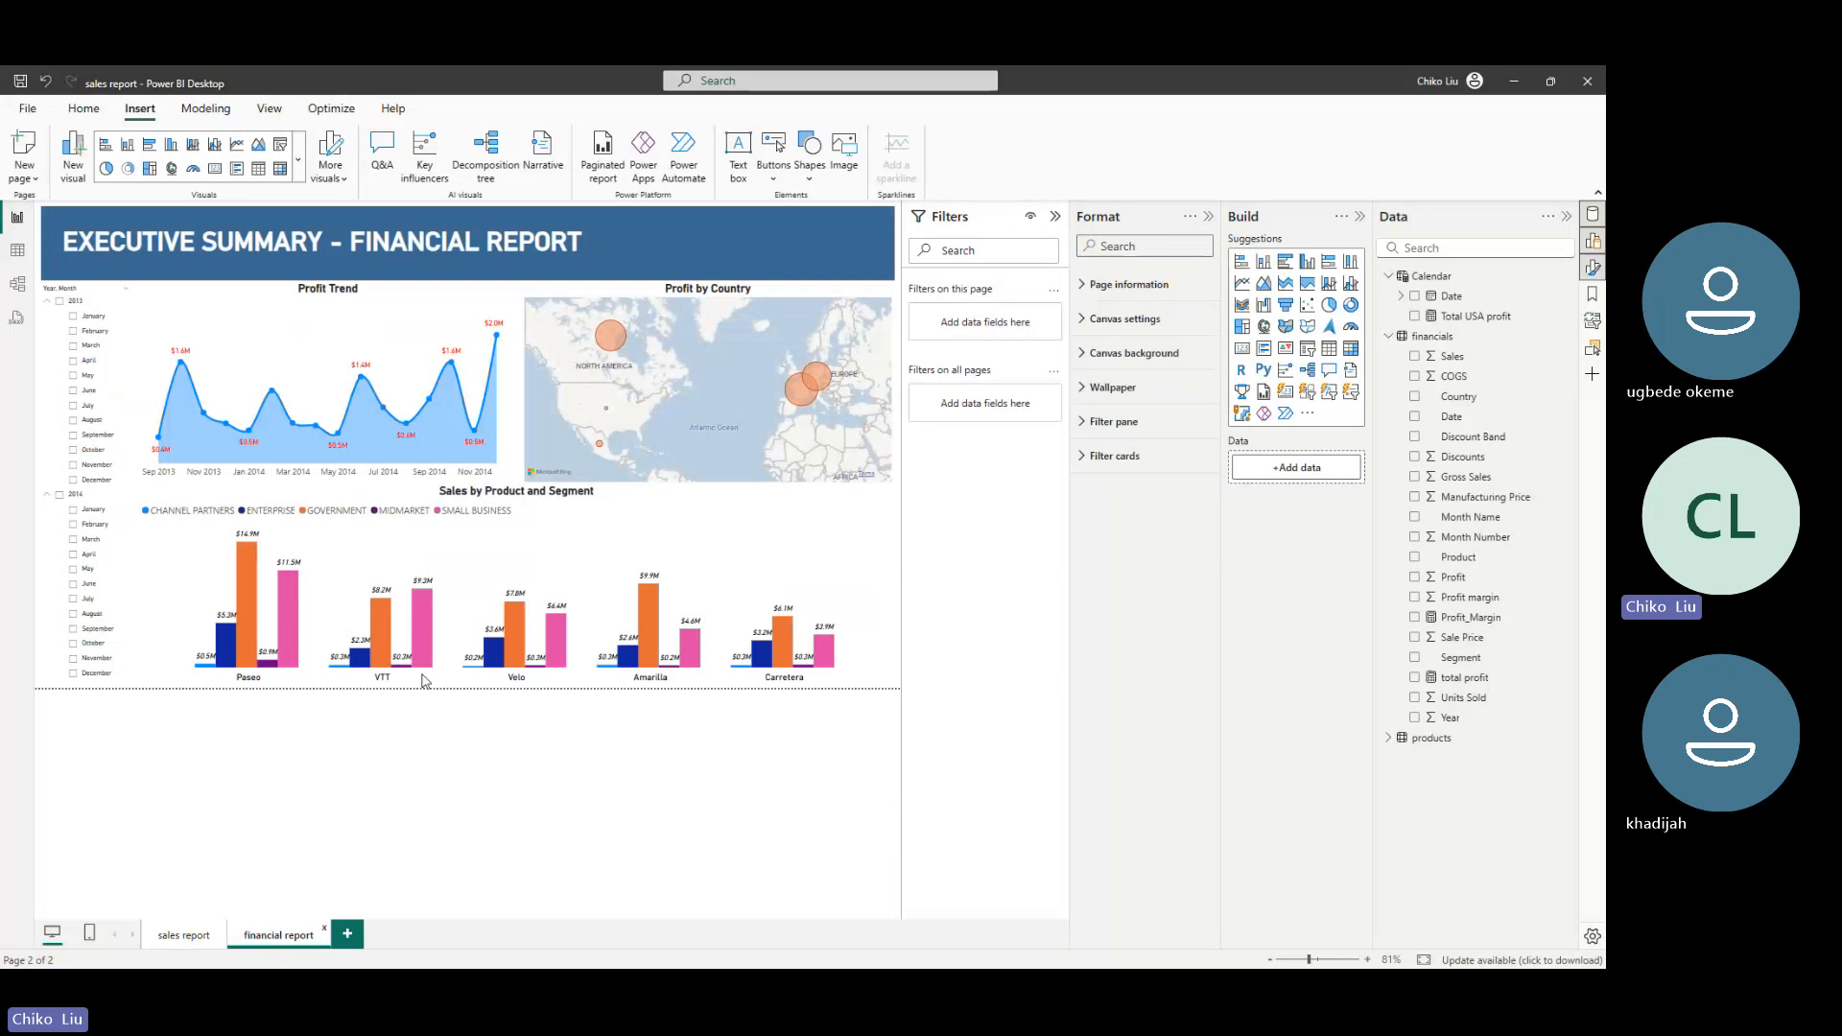
Place the copied reset button inside the blue header banner above the map and test it by filtering to 2013 and resetting
click(827, 284)
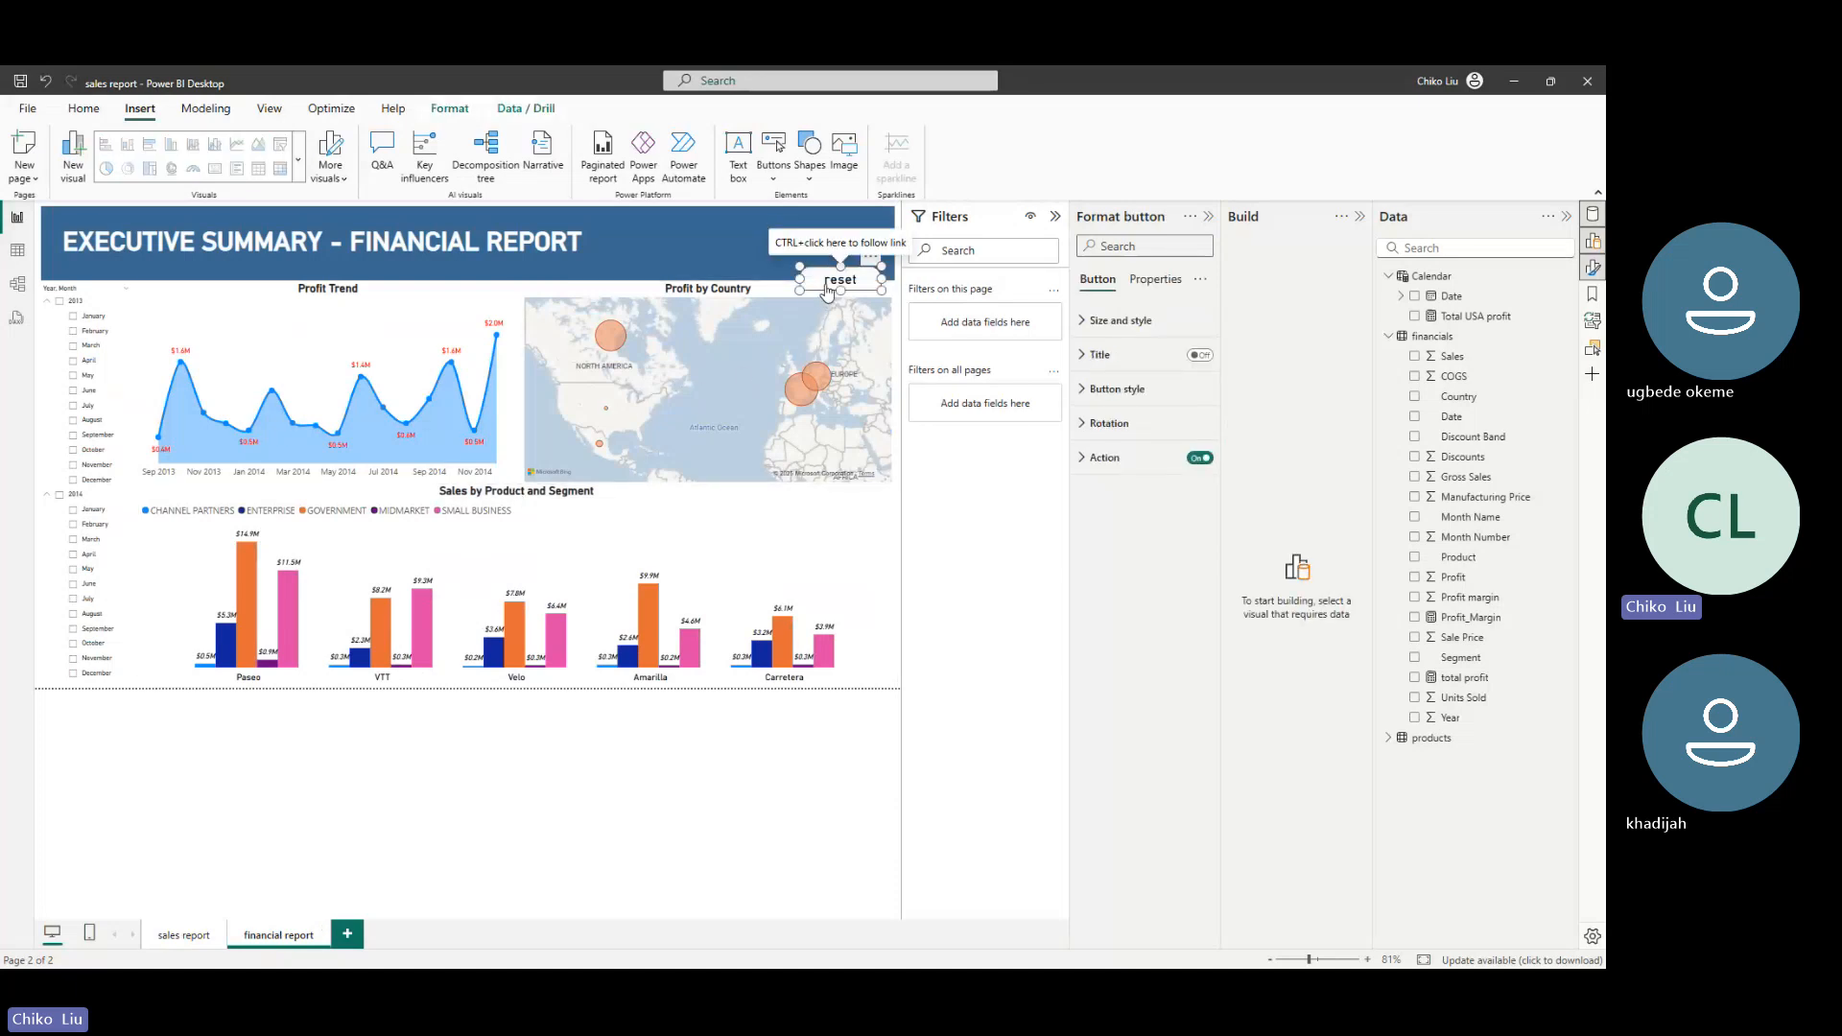
drag(827, 288, 830, 271)
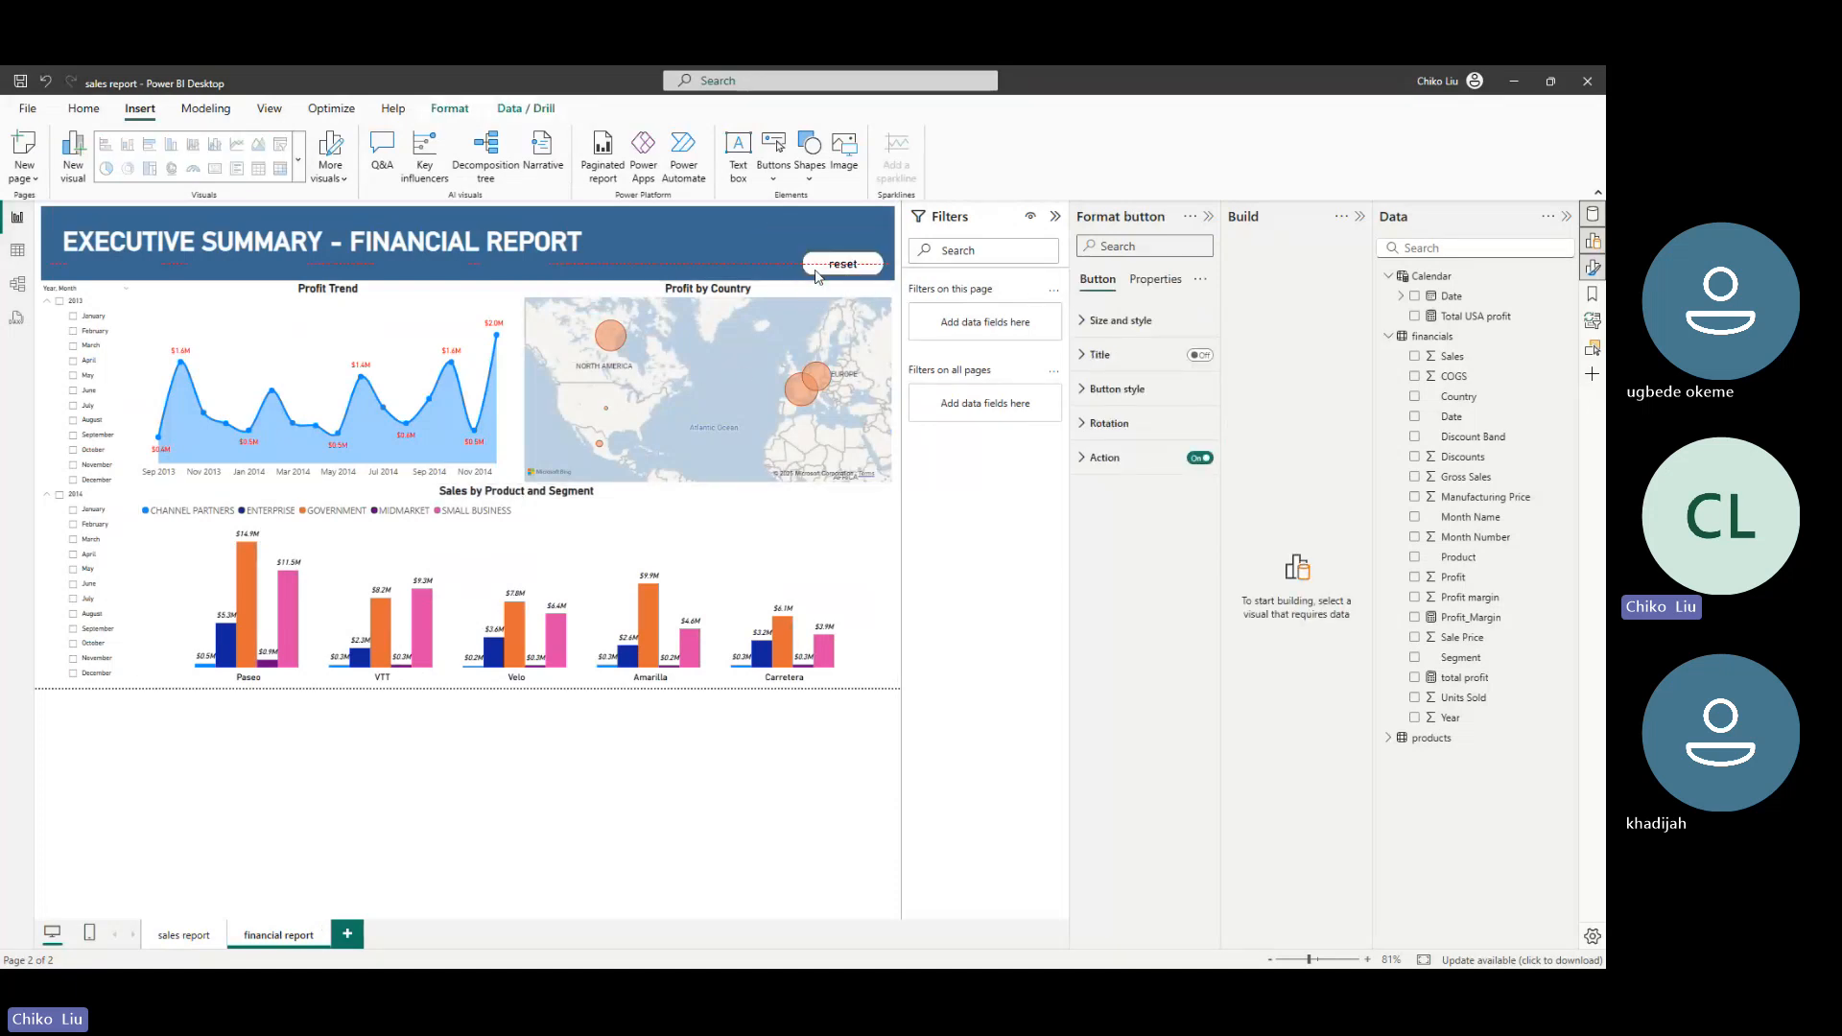
click(60, 305)
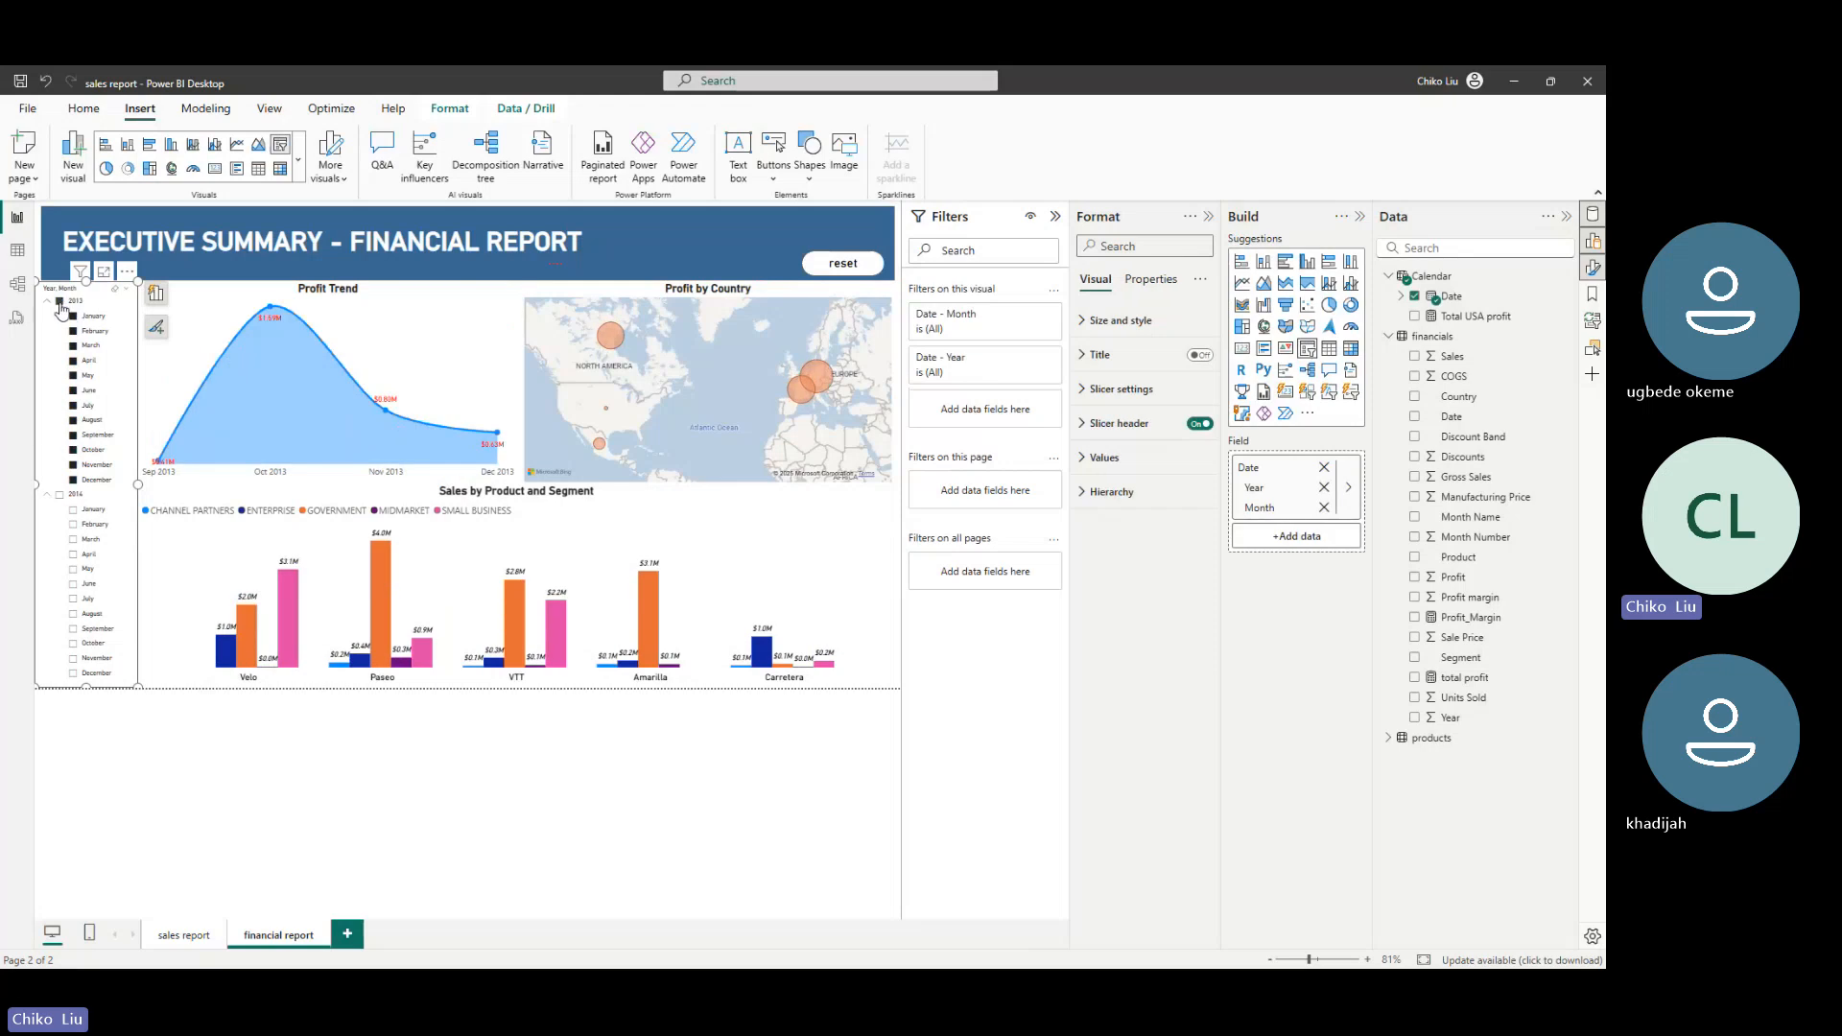
ctrl+click(840, 265)
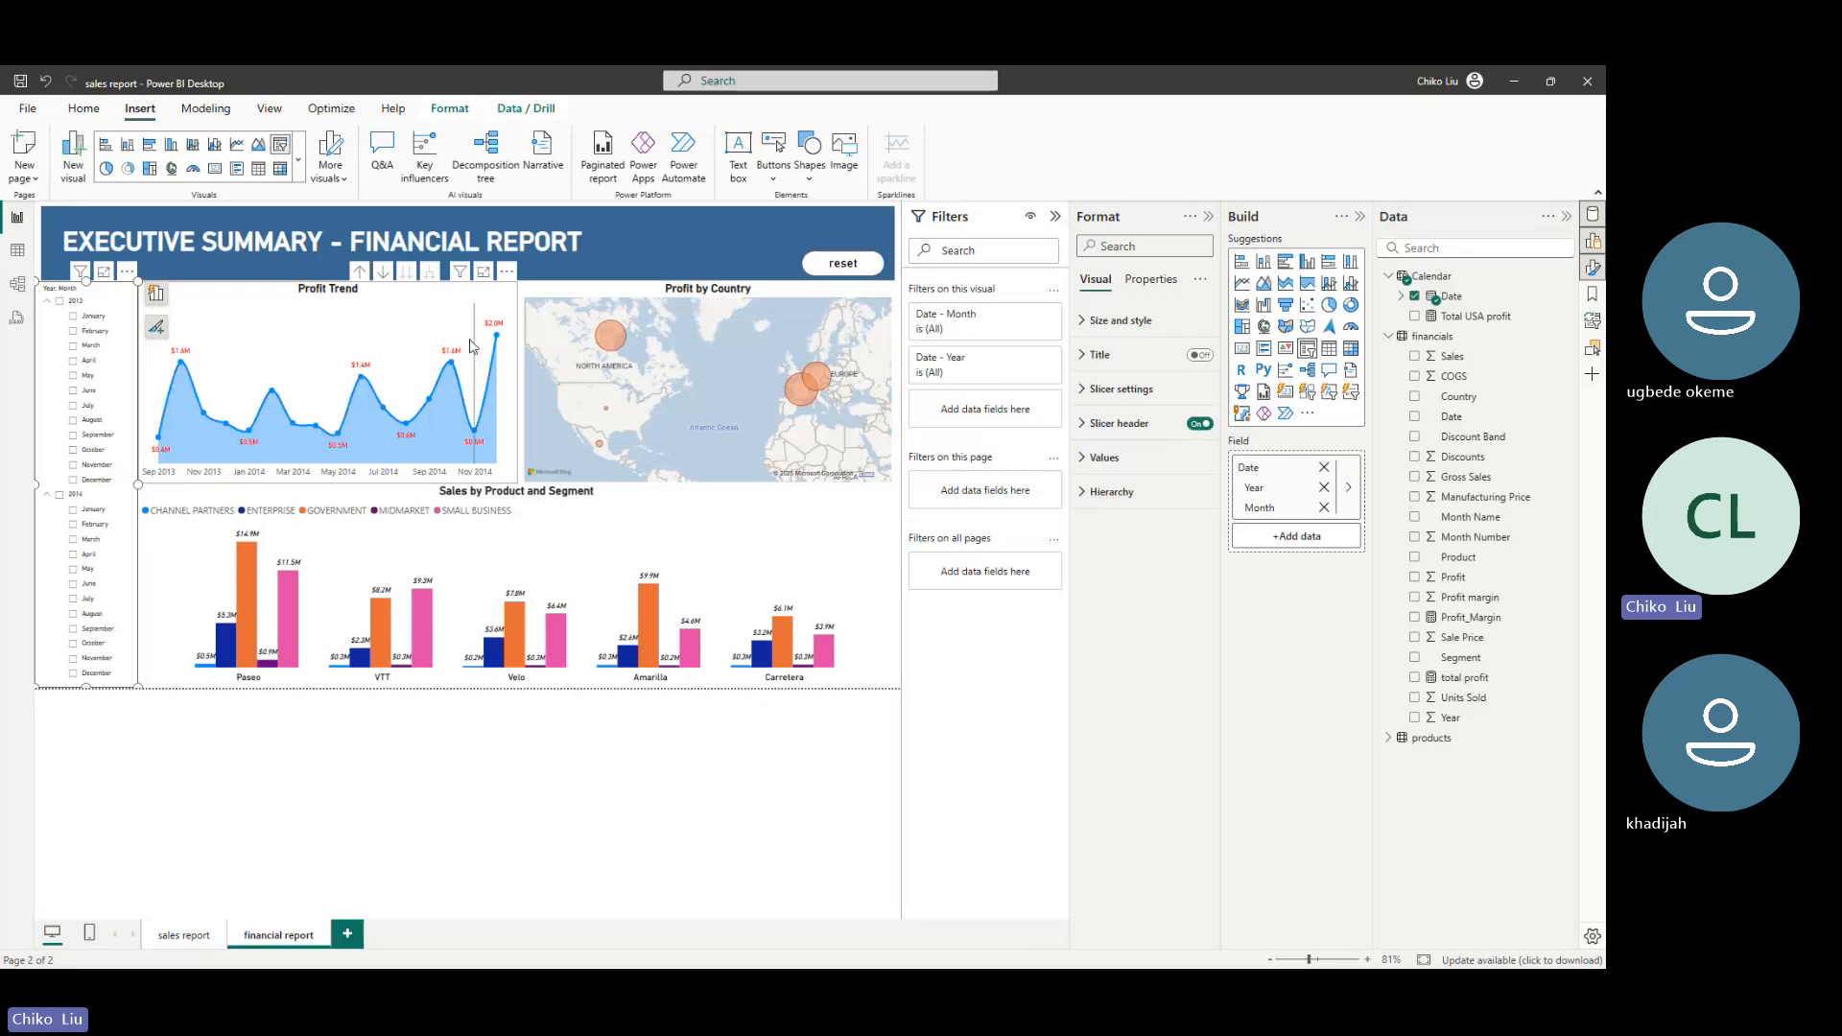
Test cross-filtering from the Profit by Country map by selecting its North American and European country bubbles one at a time
click(610, 339)
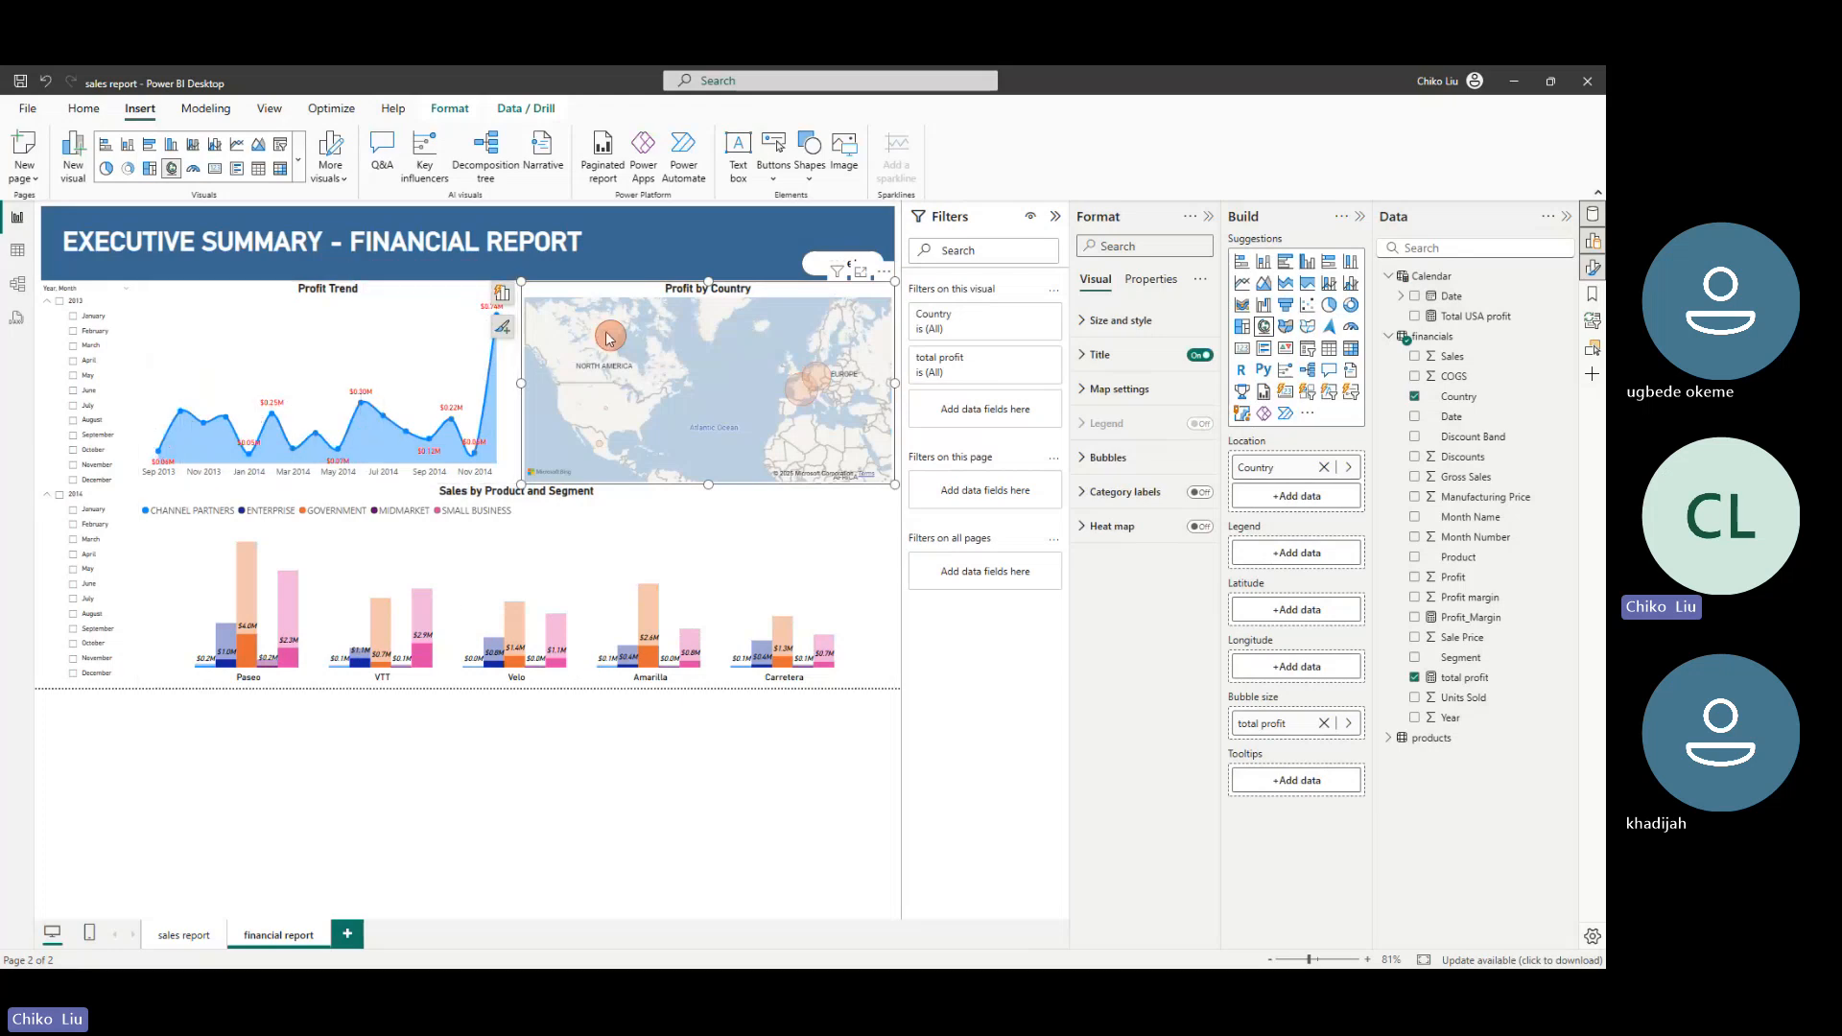
click(823, 275)
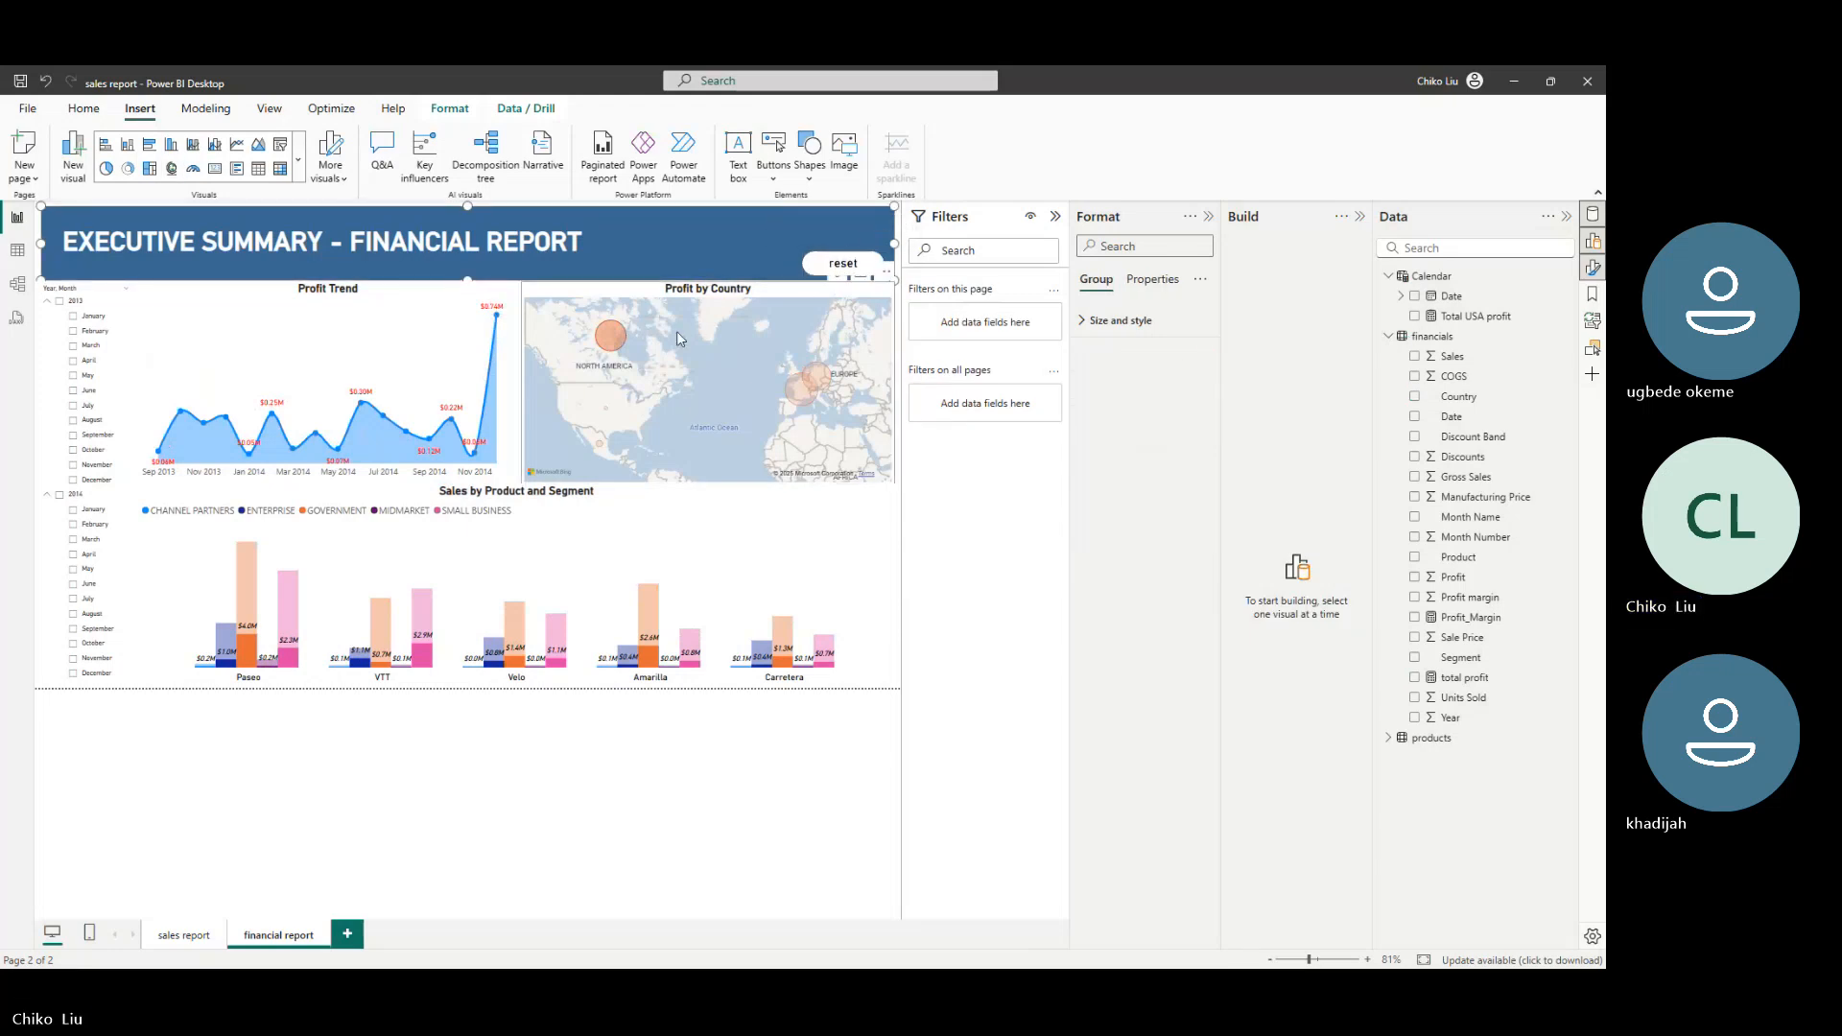
click(614, 342)
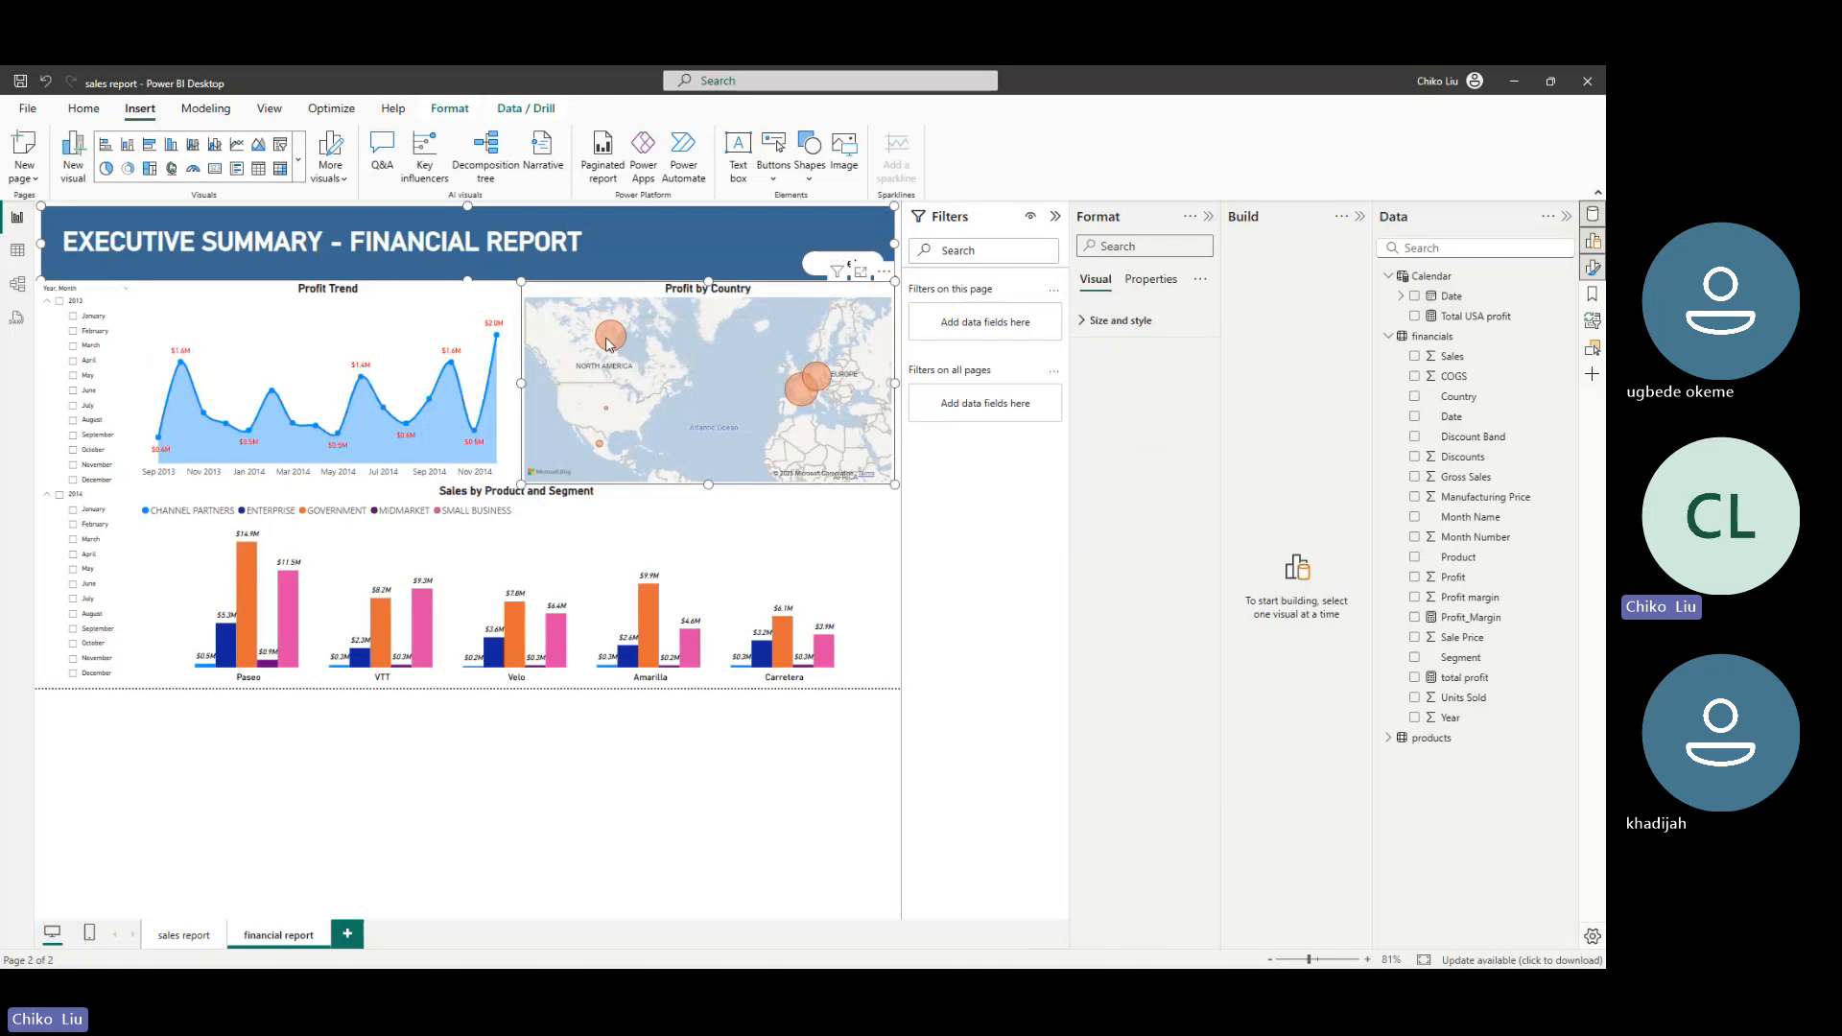
click(607, 338)
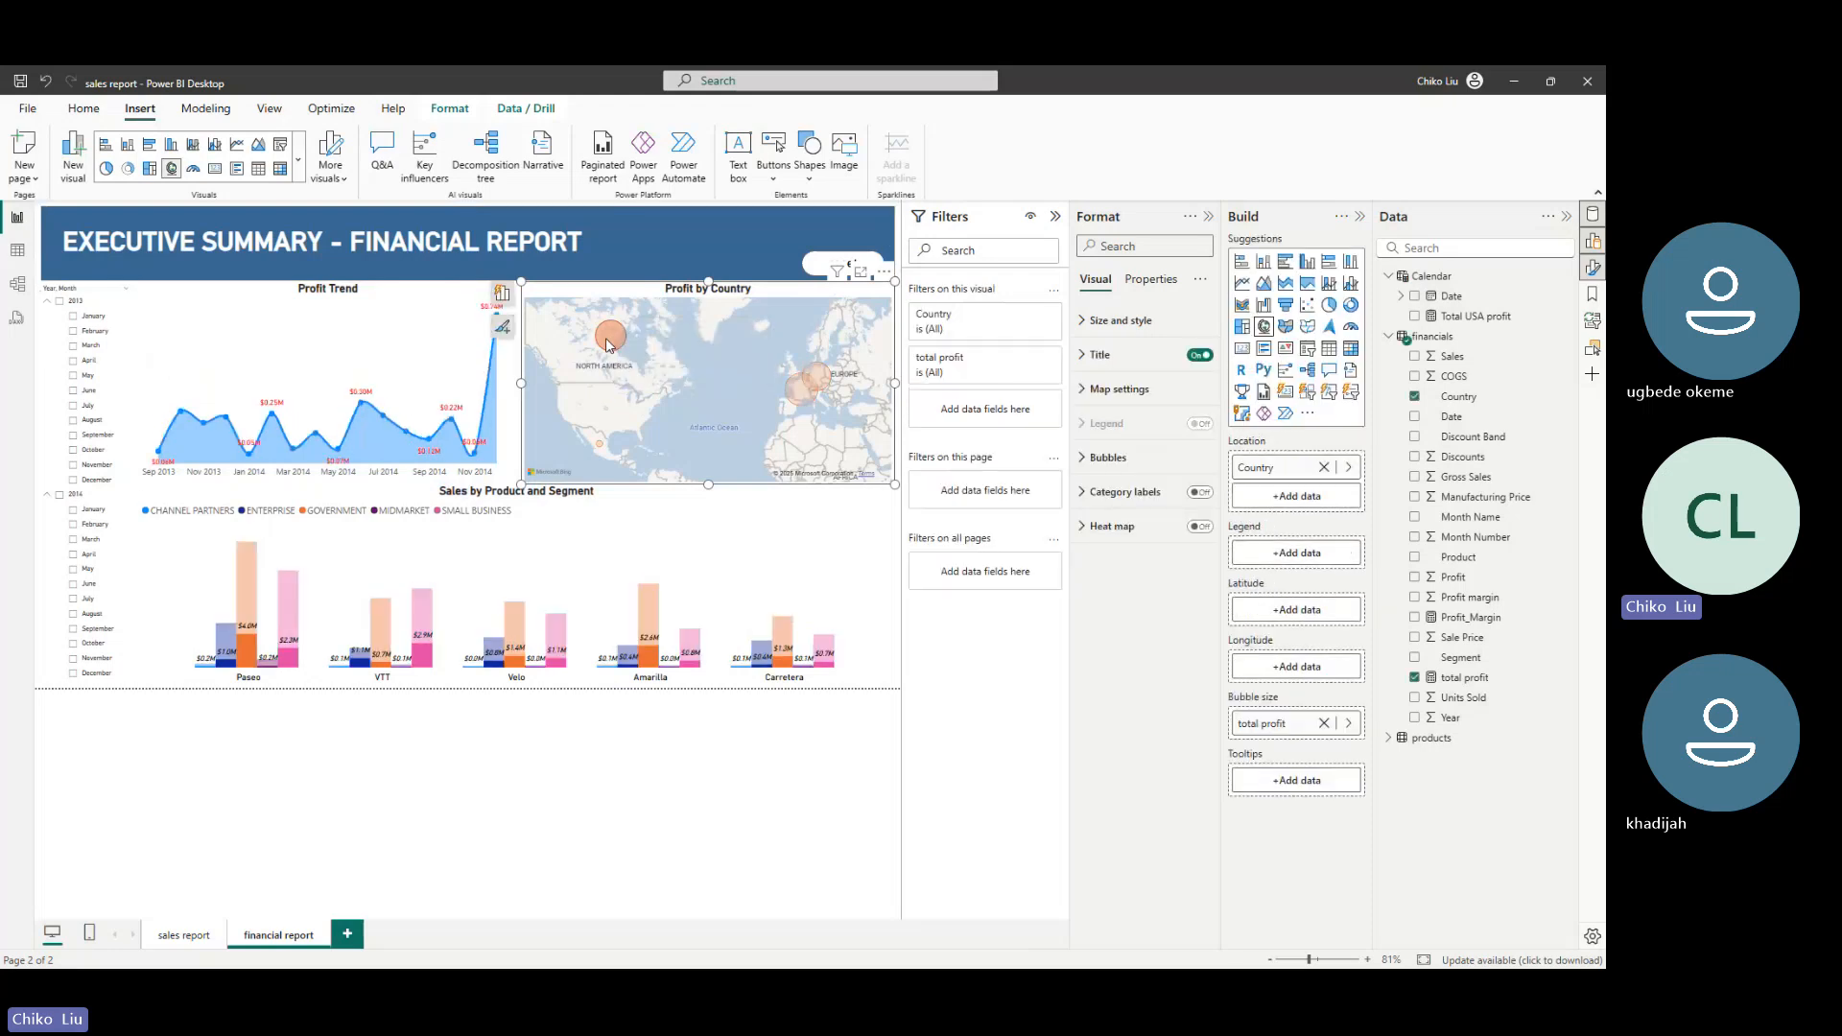
click(606, 338)
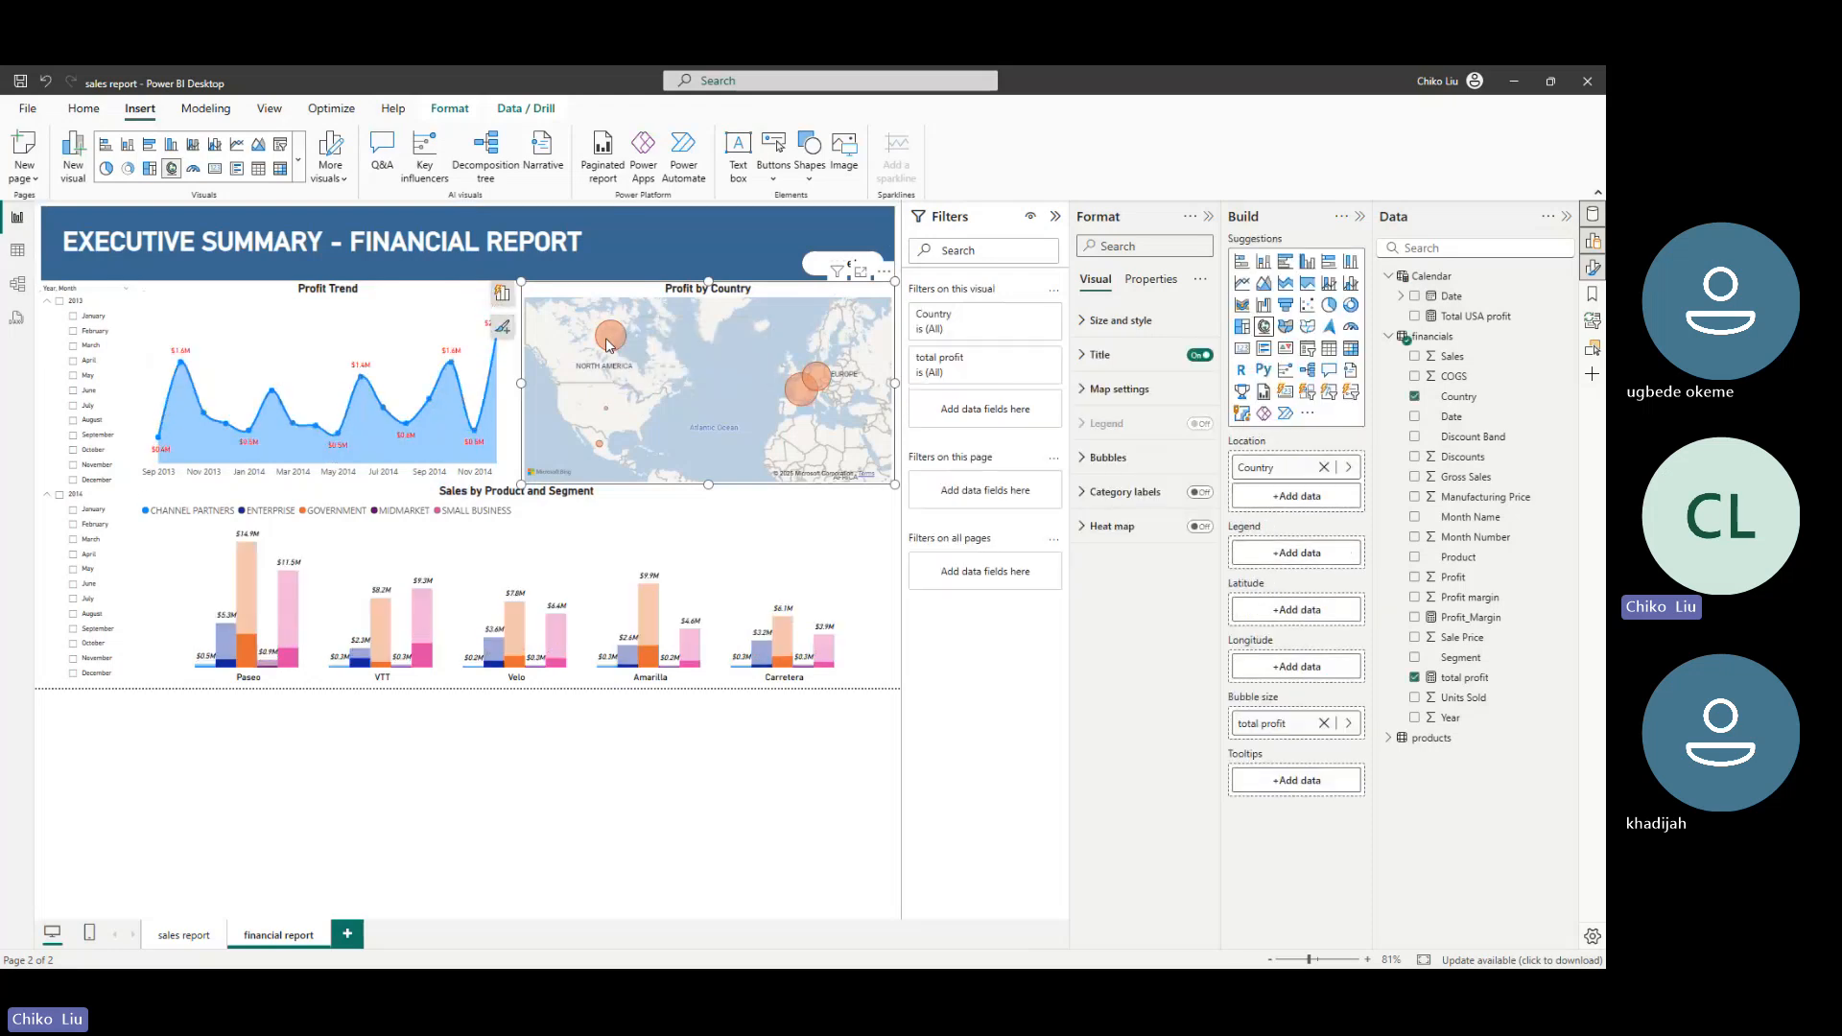
click(827, 376)
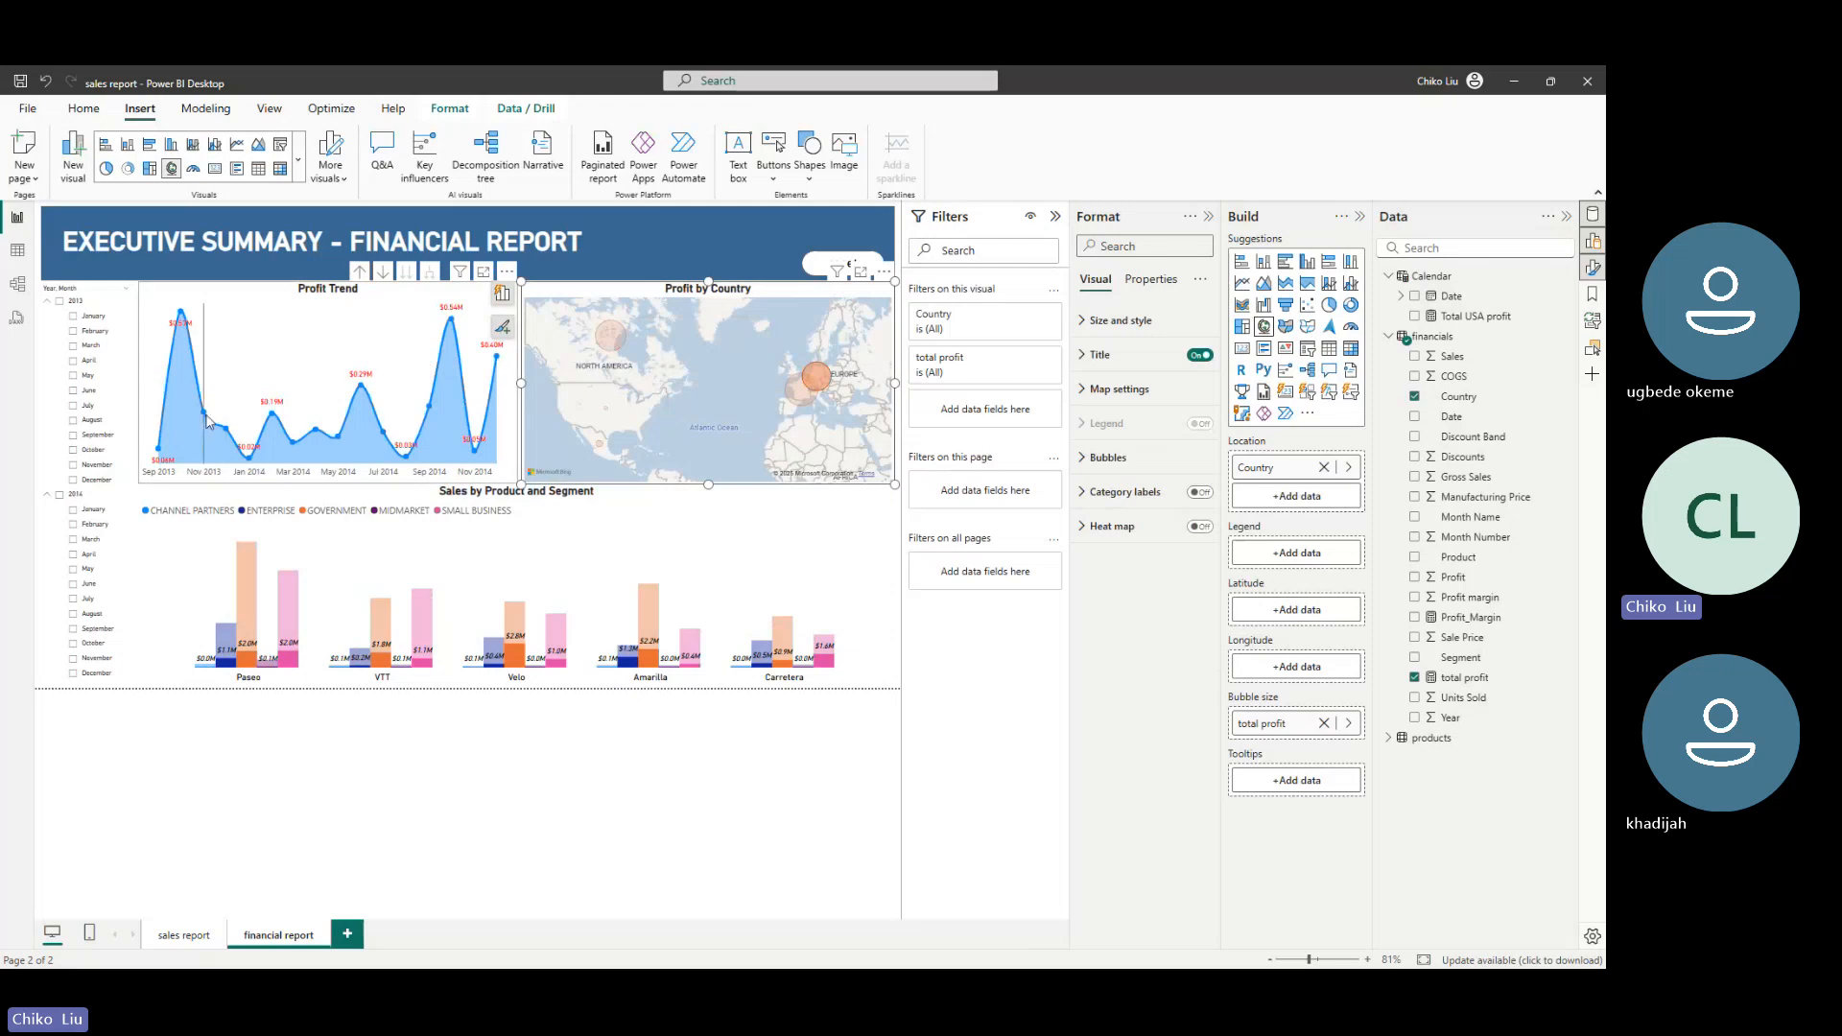
click(799, 399)
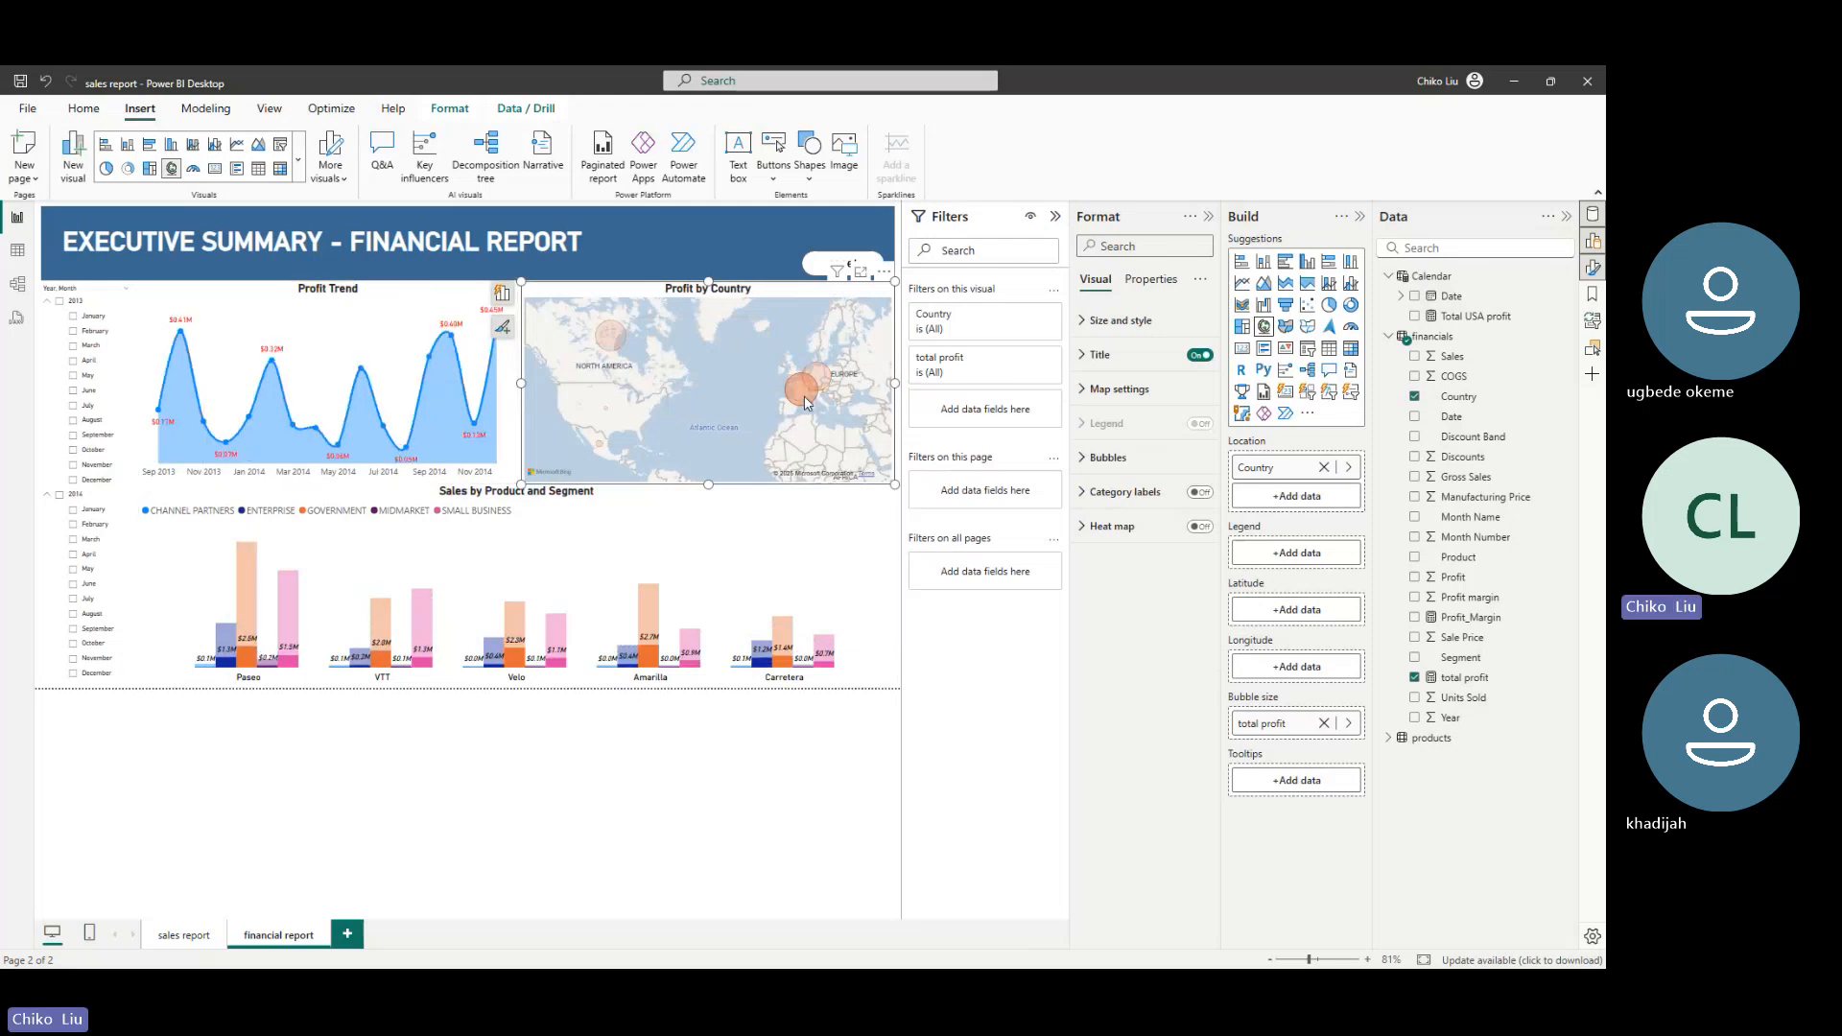
mouse_move(805, 403)
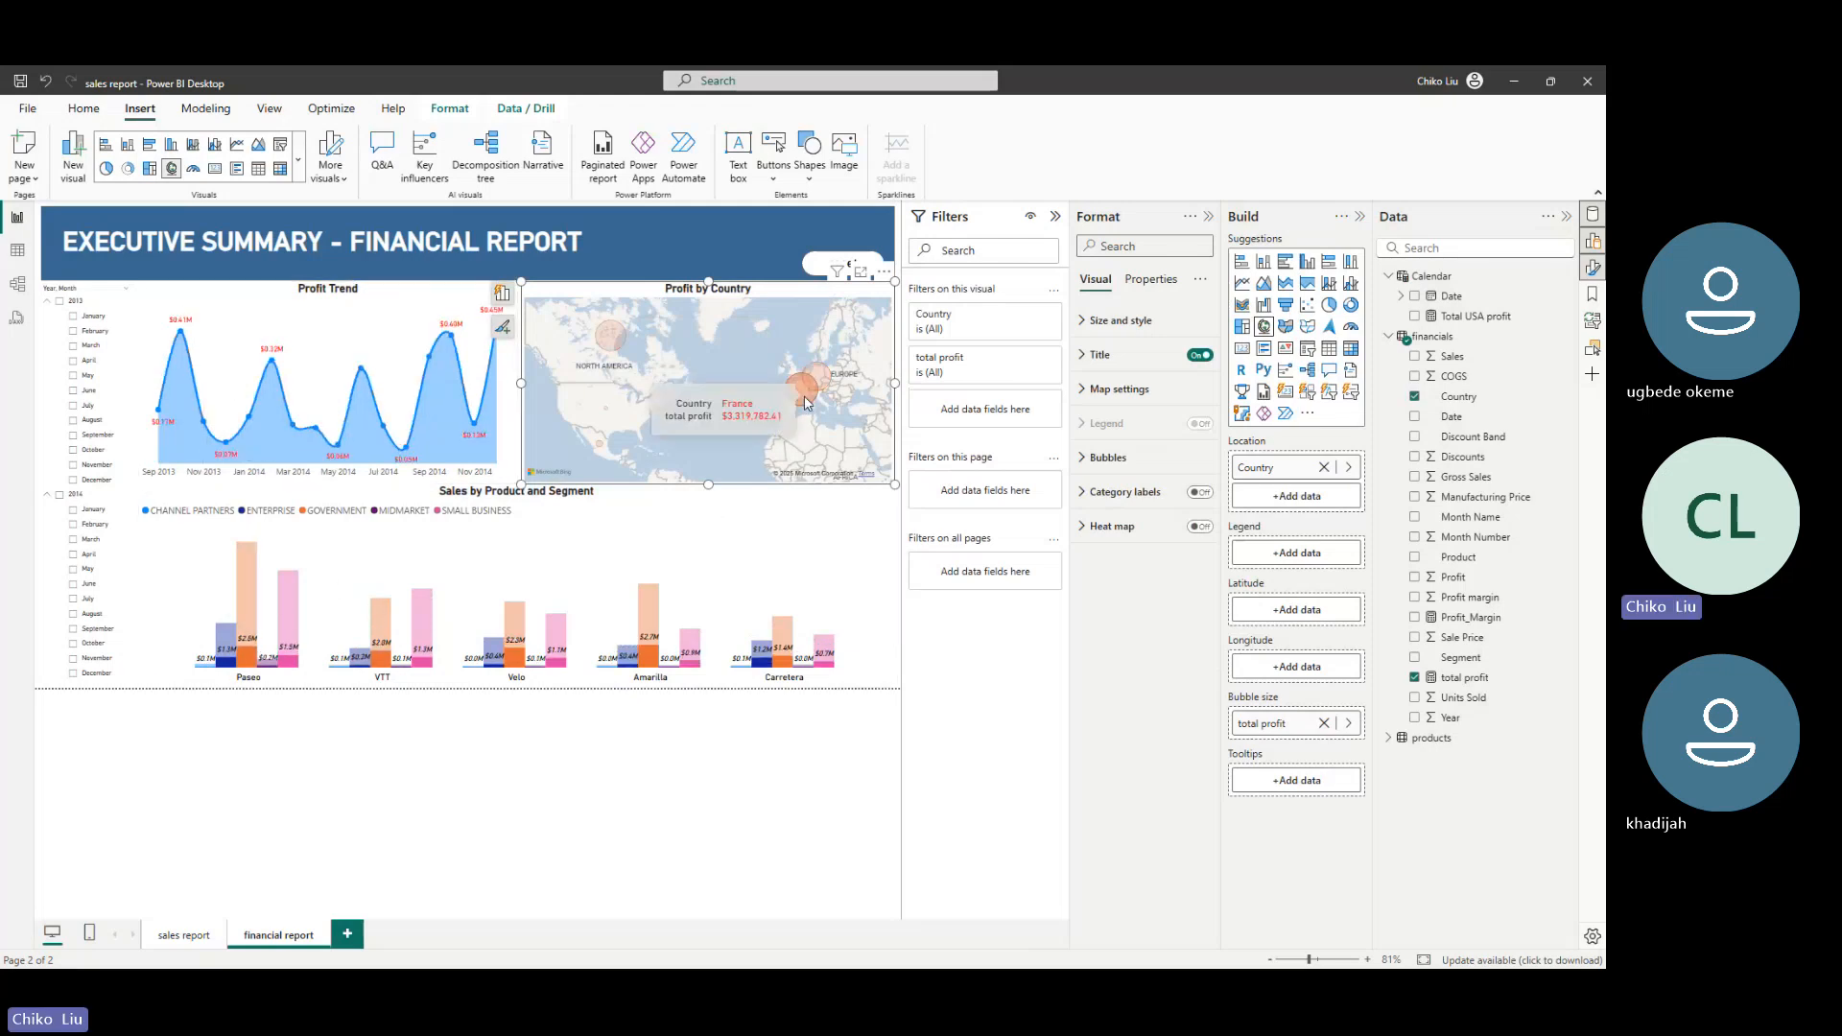
click(602, 452)
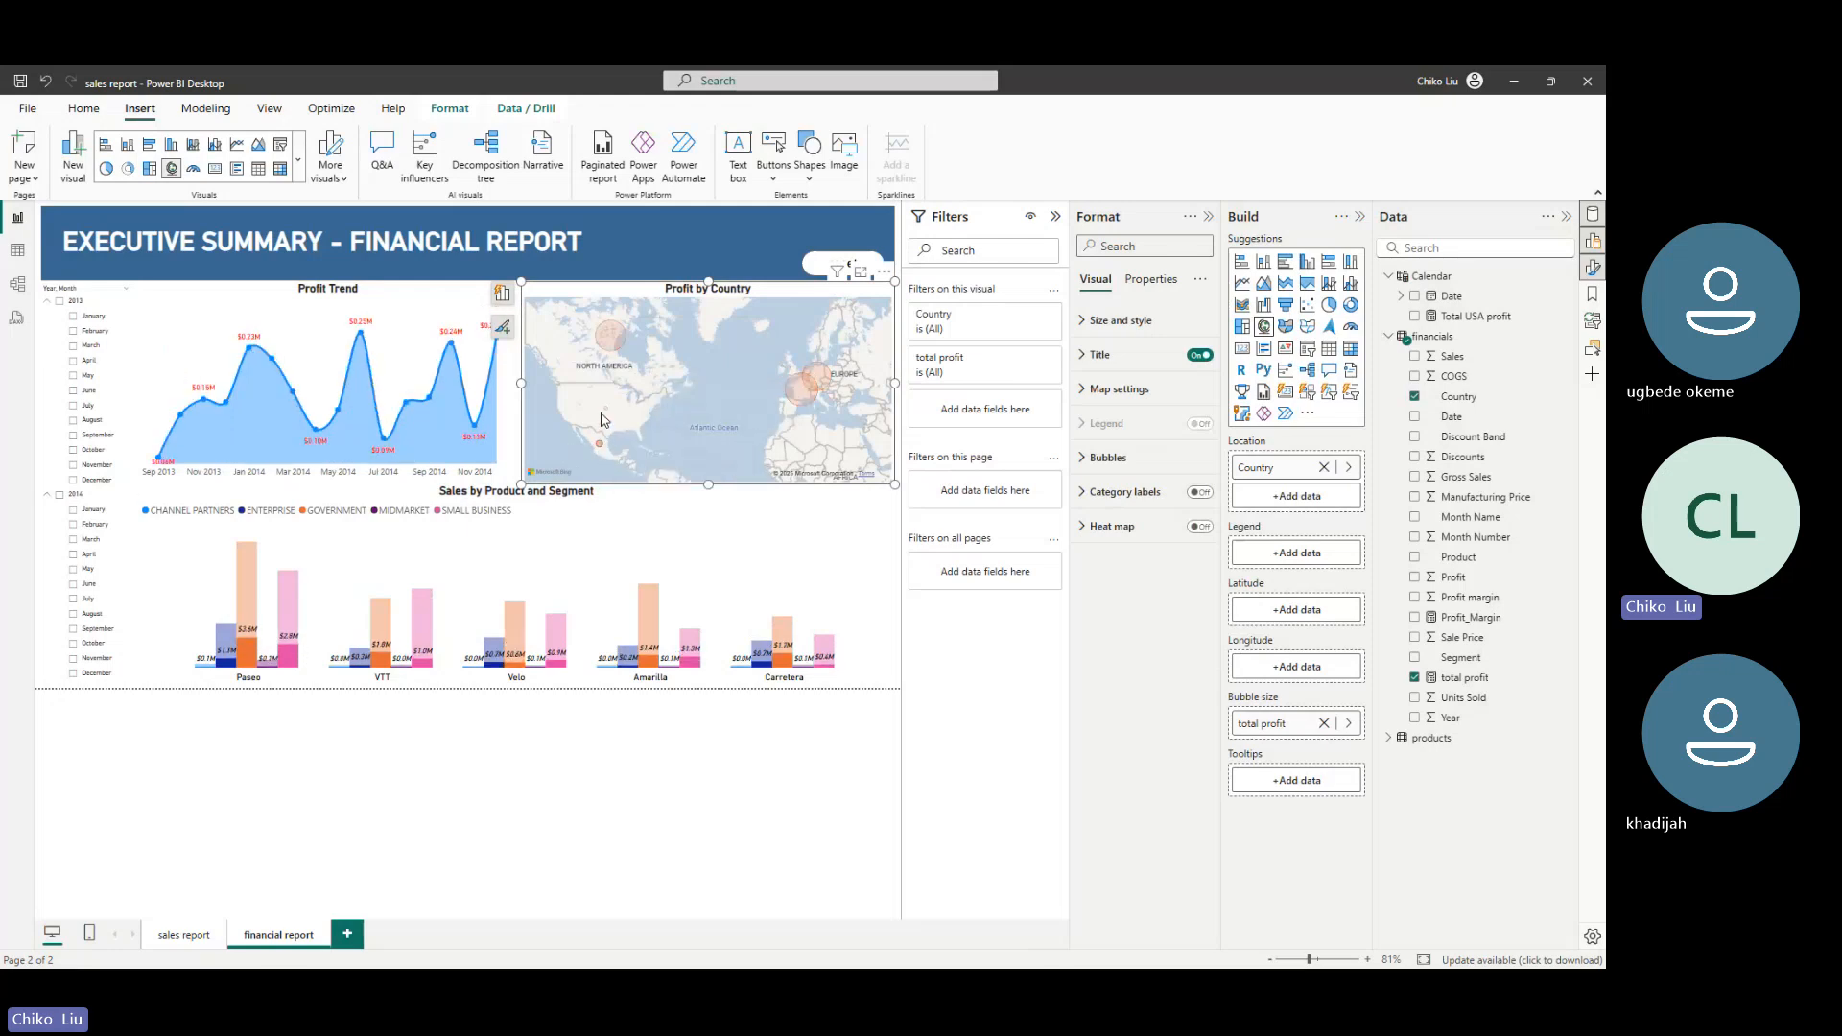
click(606, 414)
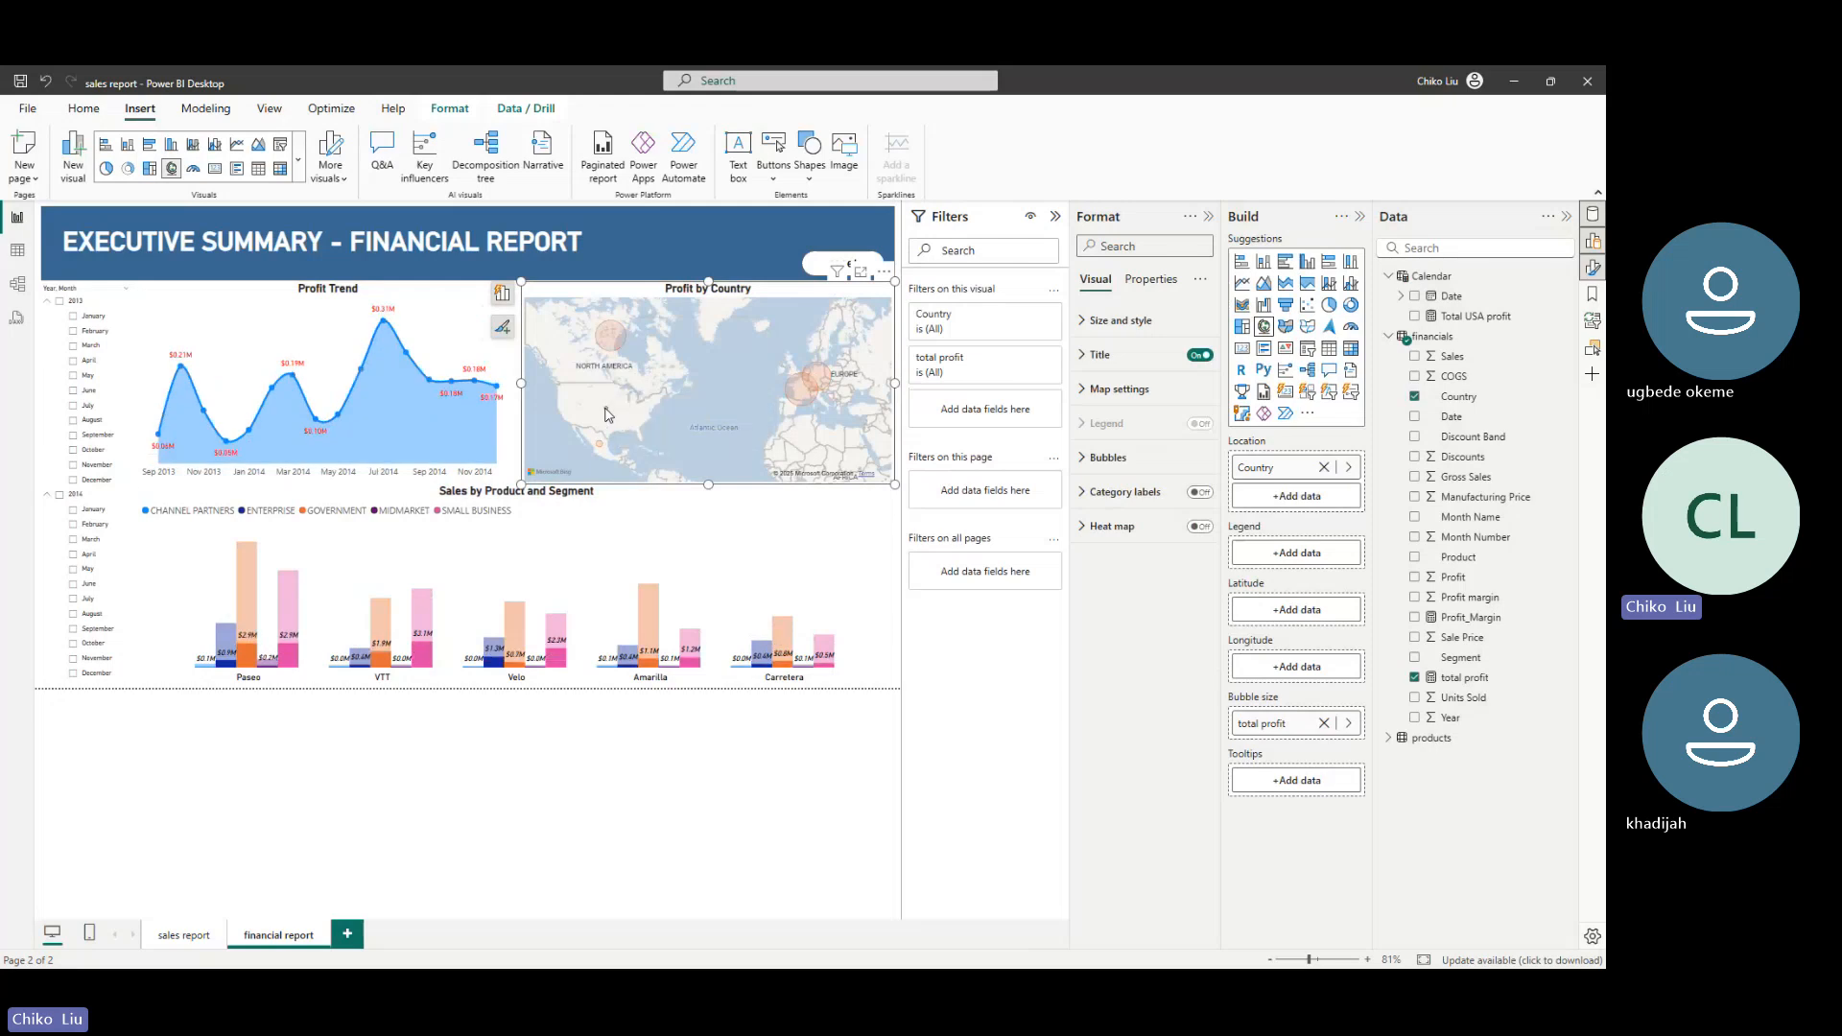
Publish the sales report to My workspace, saving the changes first
key(ctrl+a)
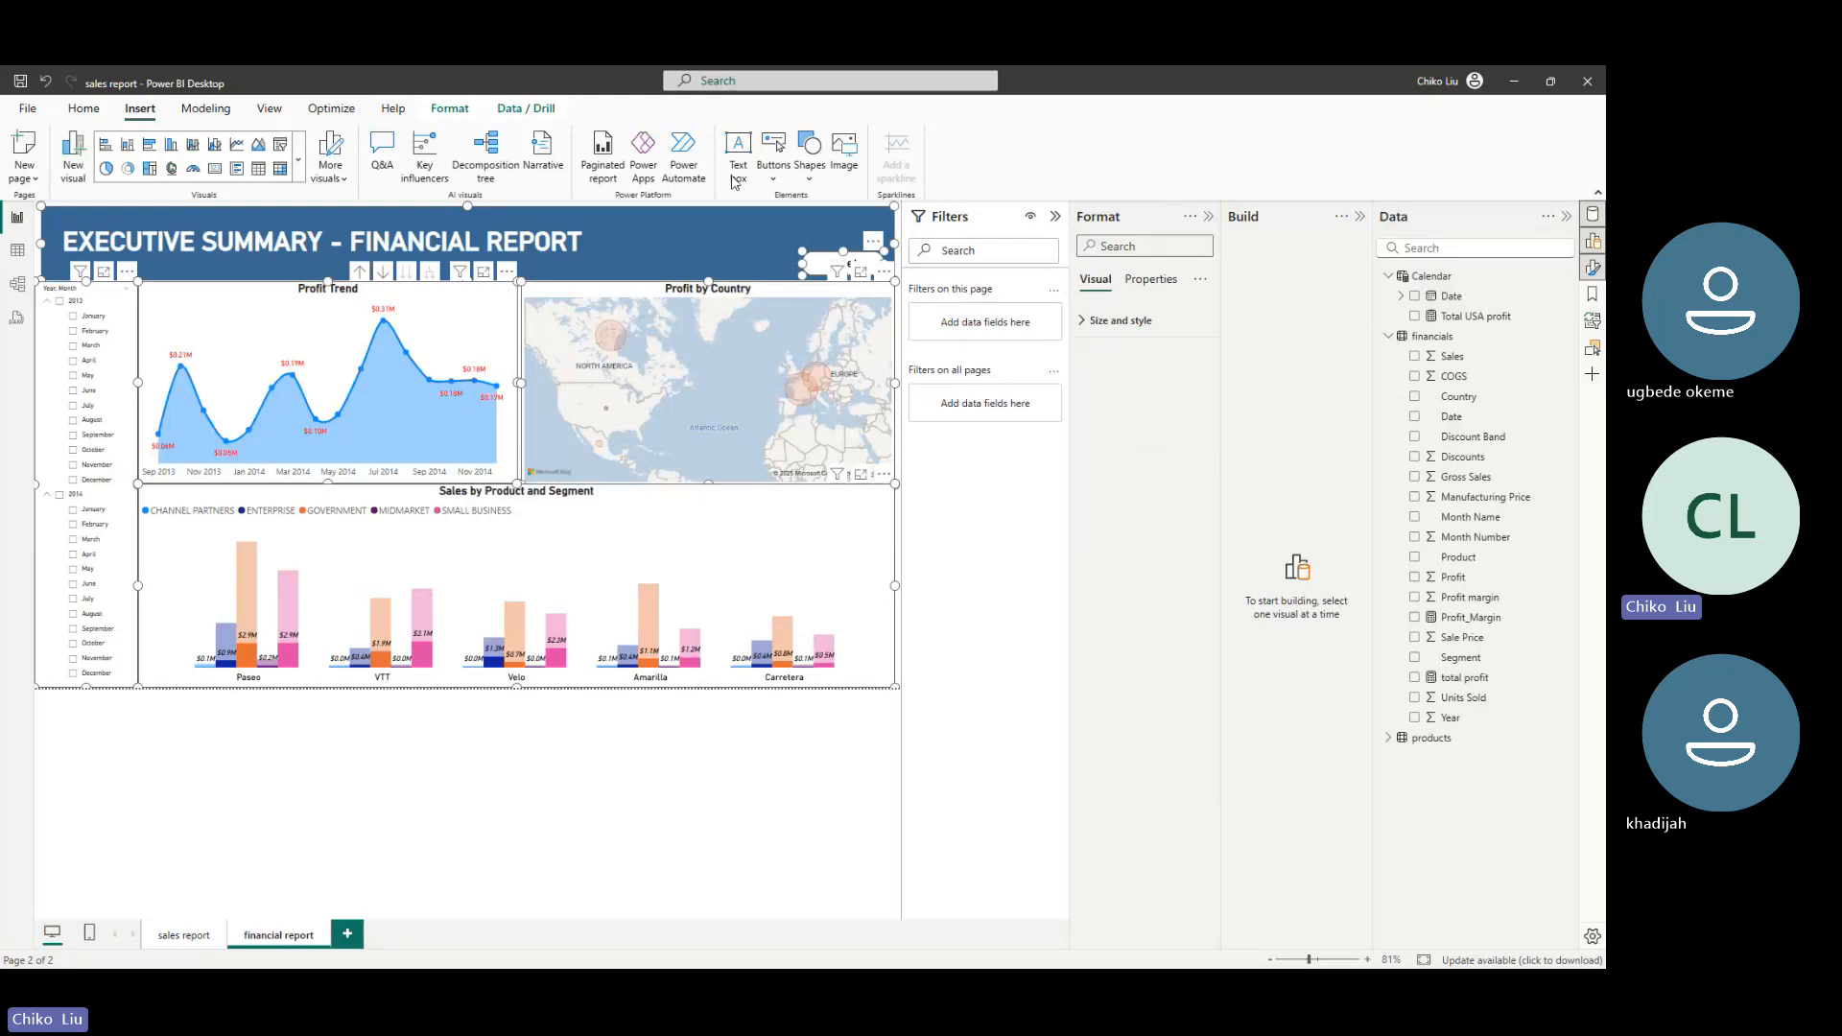
click(84, 109)
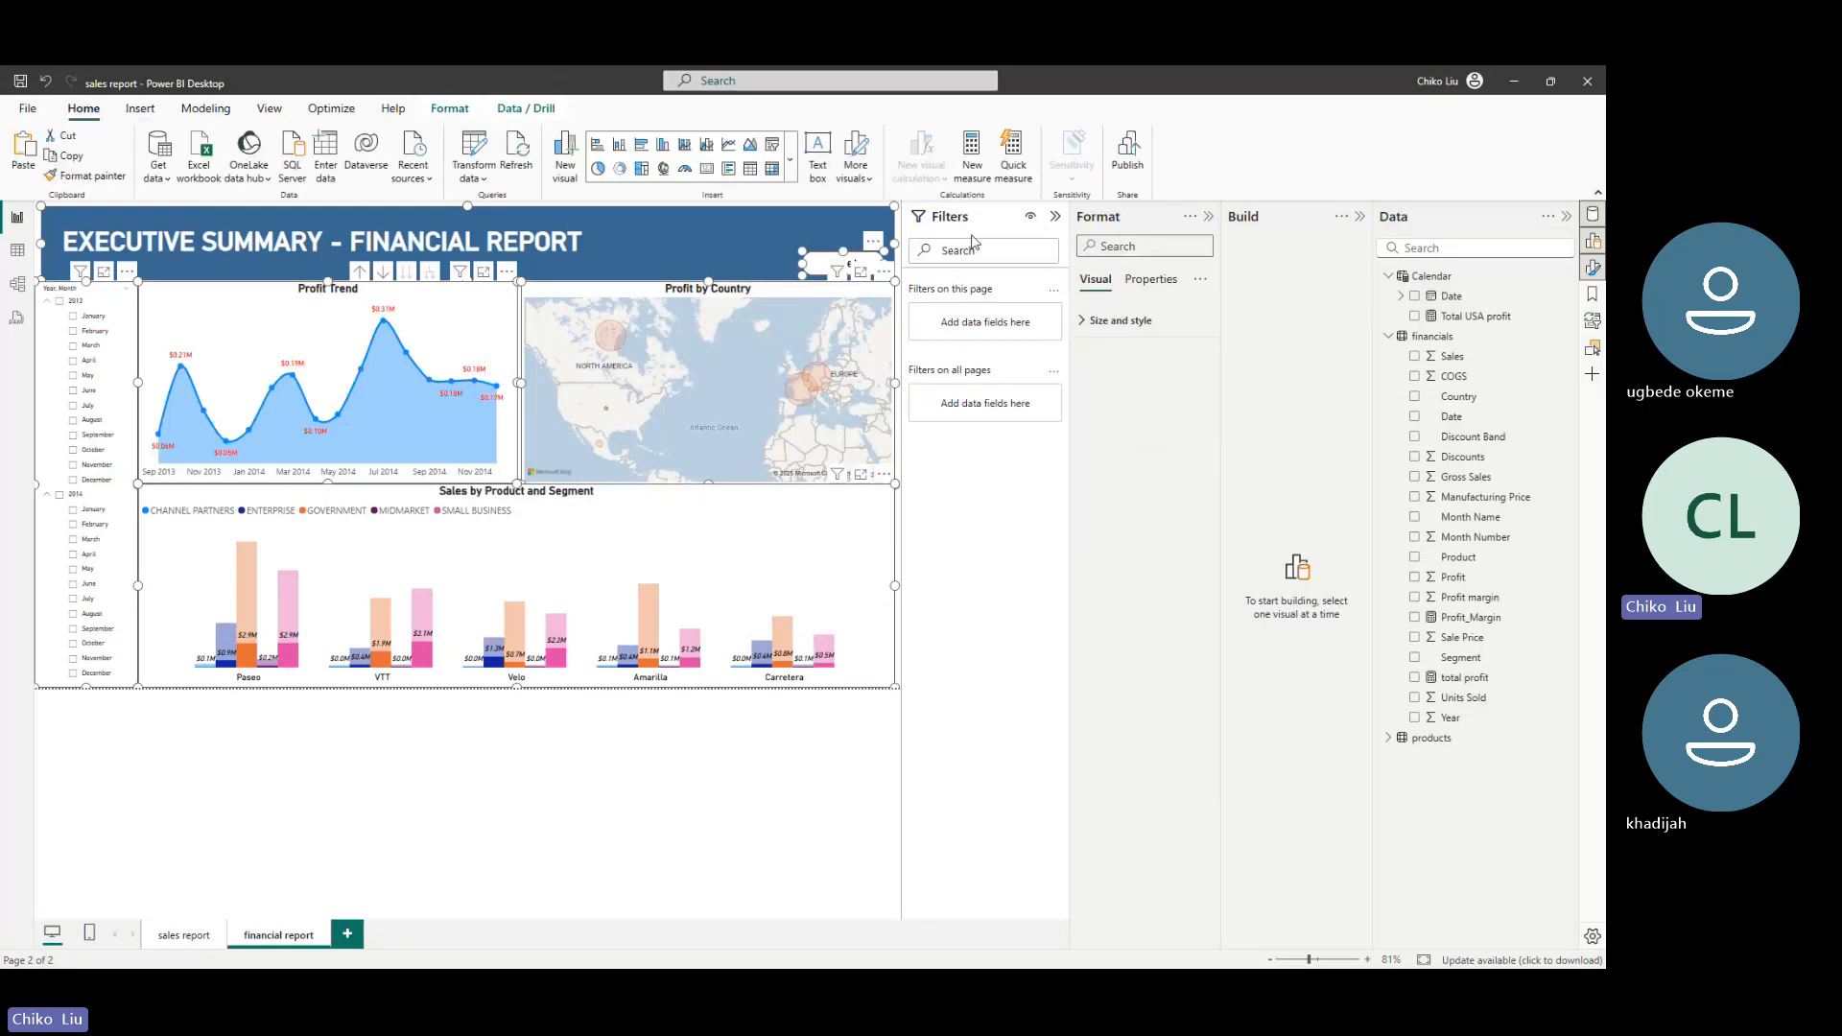
click(1114, 161)
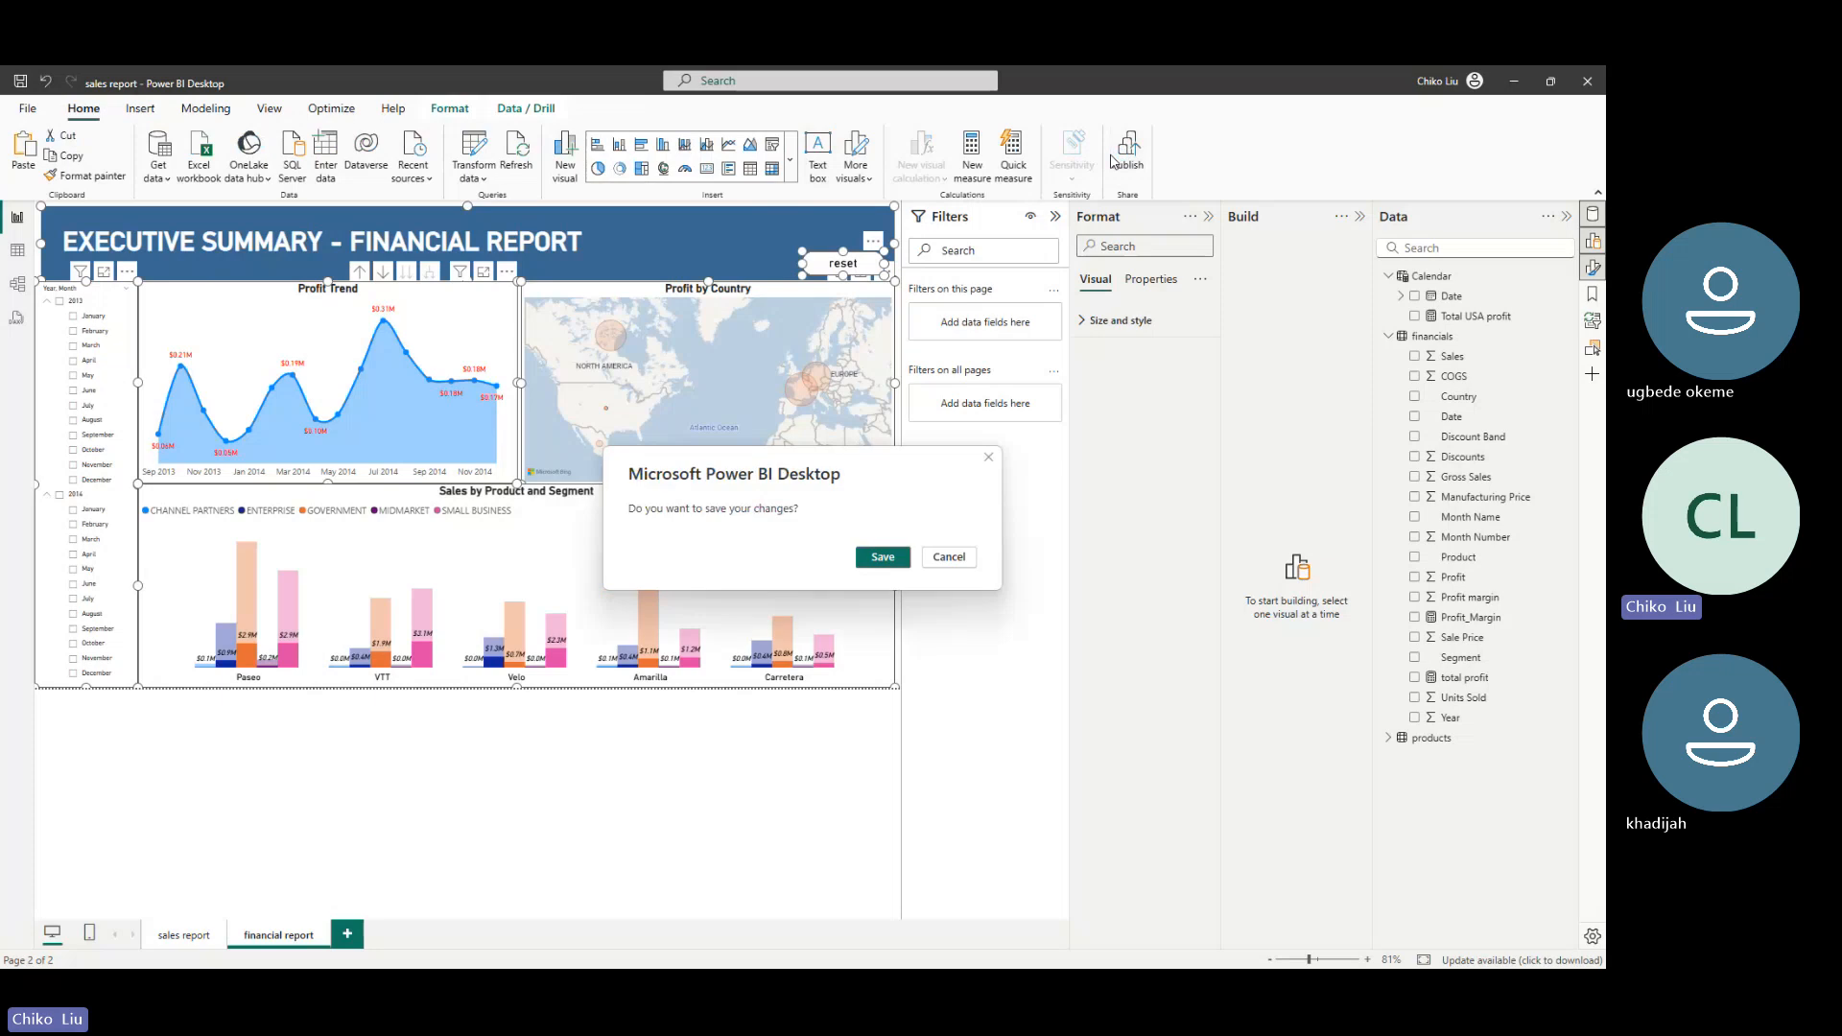
click(883, 558)
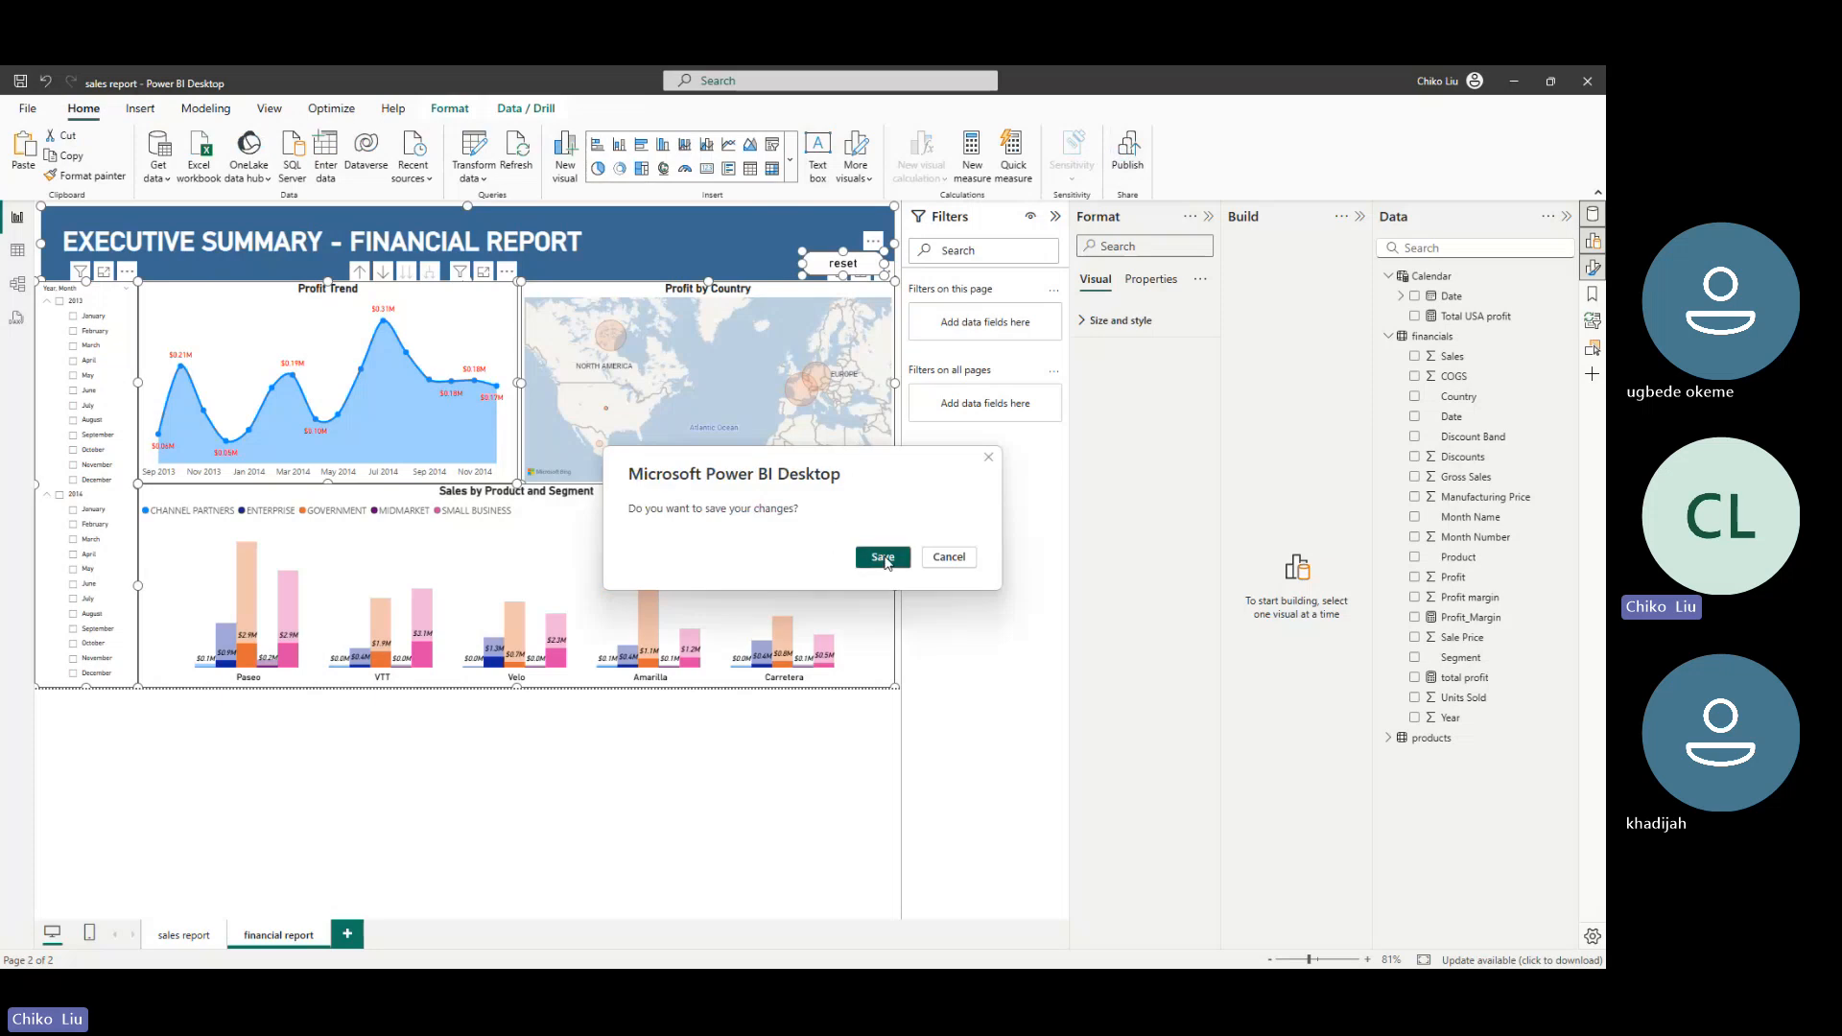
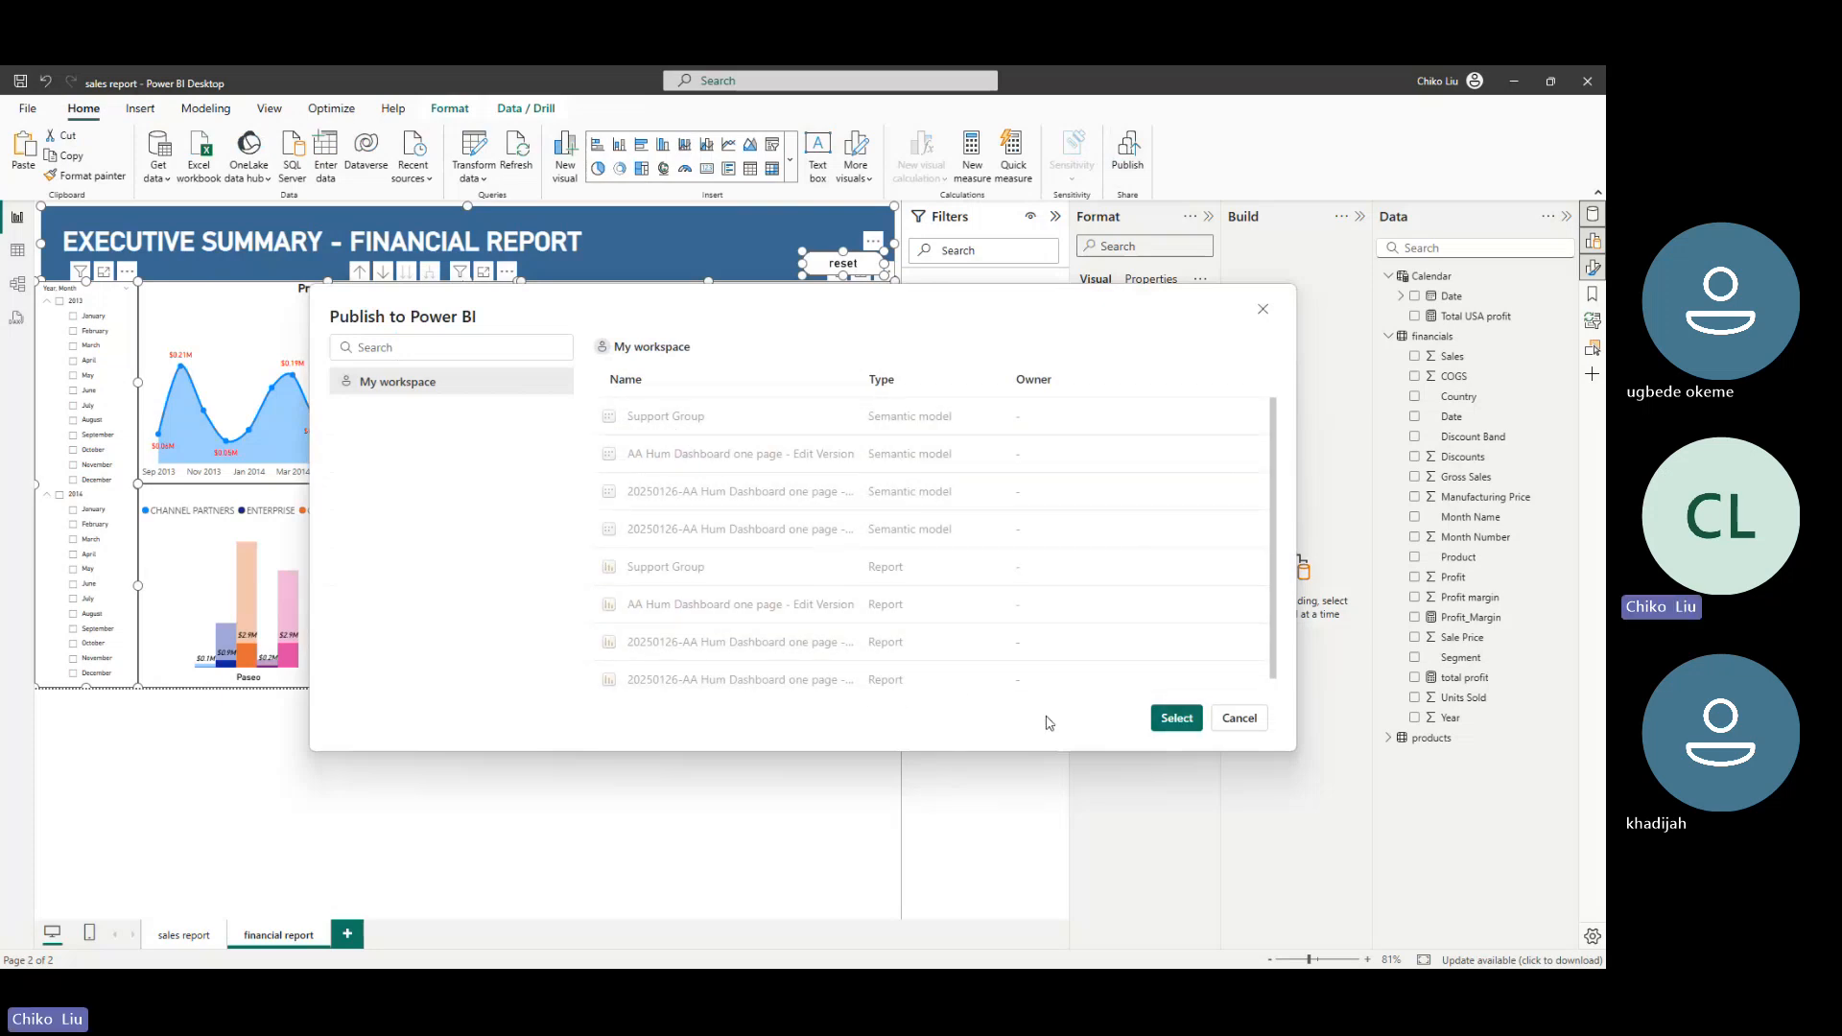
click(1177, 719)
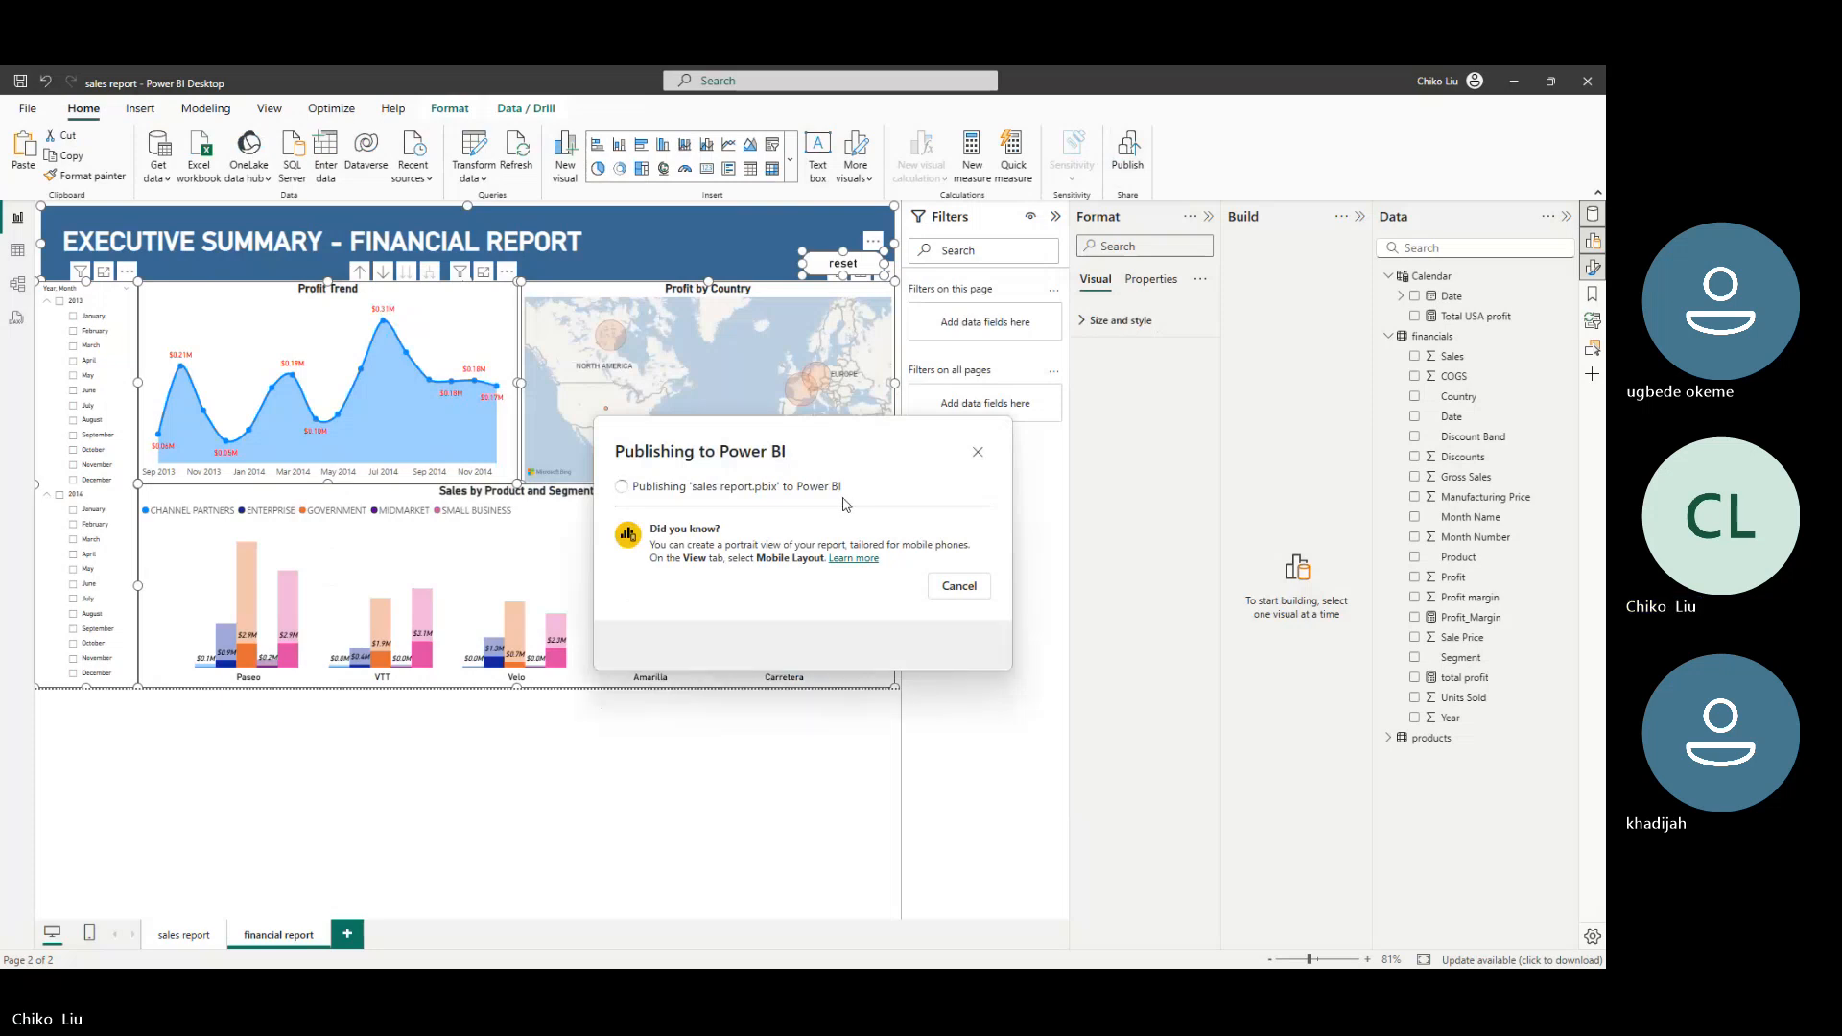
click(967, 636)
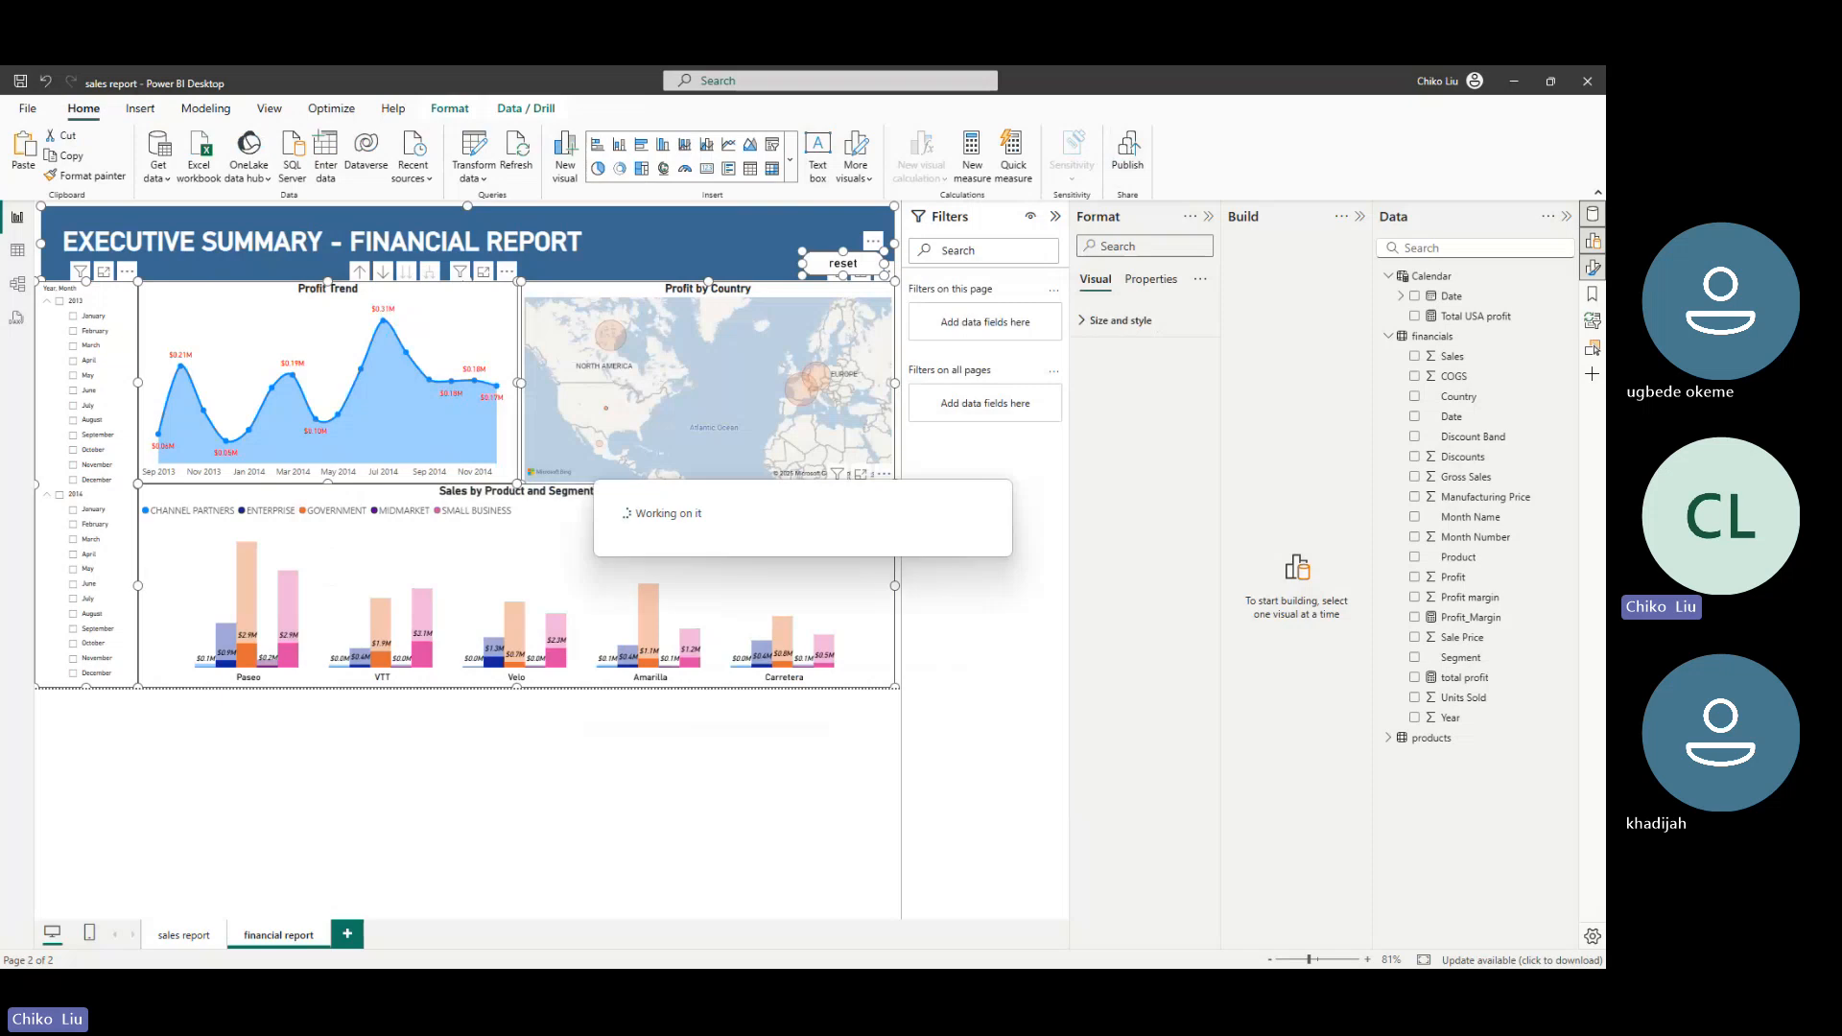
Switch to the web browser, maximize it and open the Microsoft Fabric site in place of the Glassdoor page
drag(0, 228, 1046, 210)
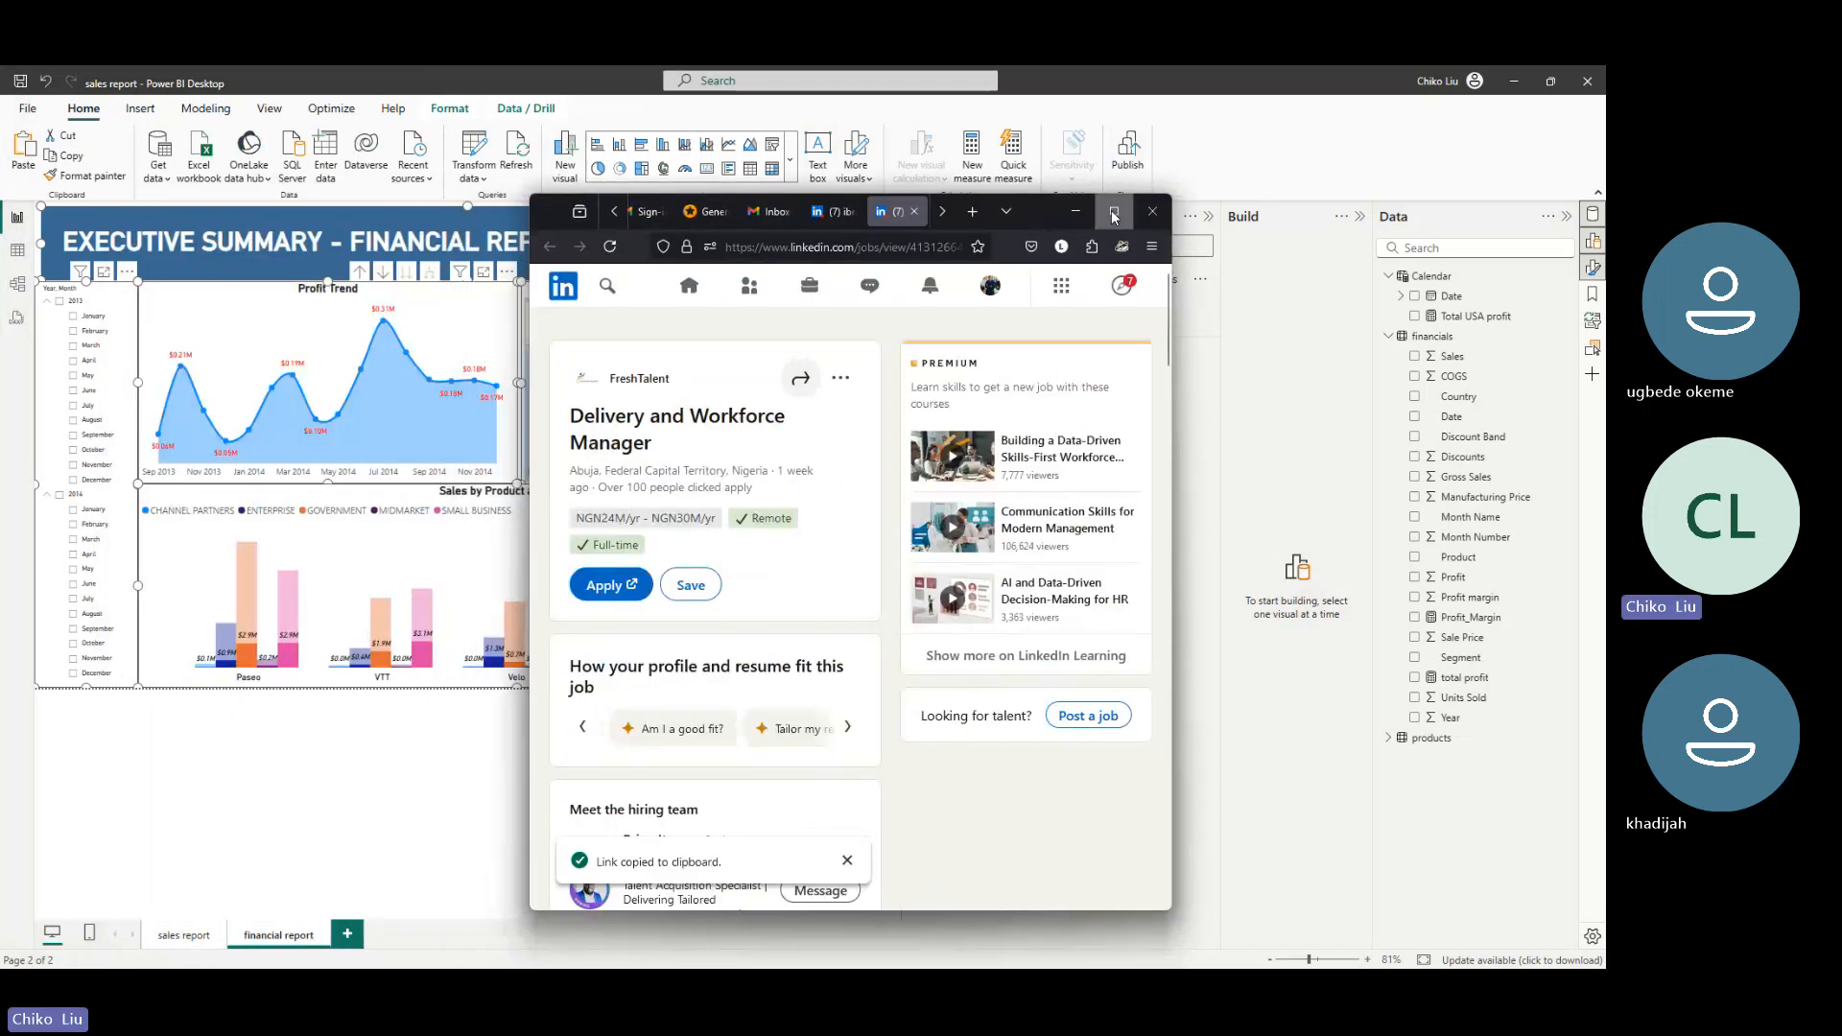
click(1112, 207)
click(1328, 85)
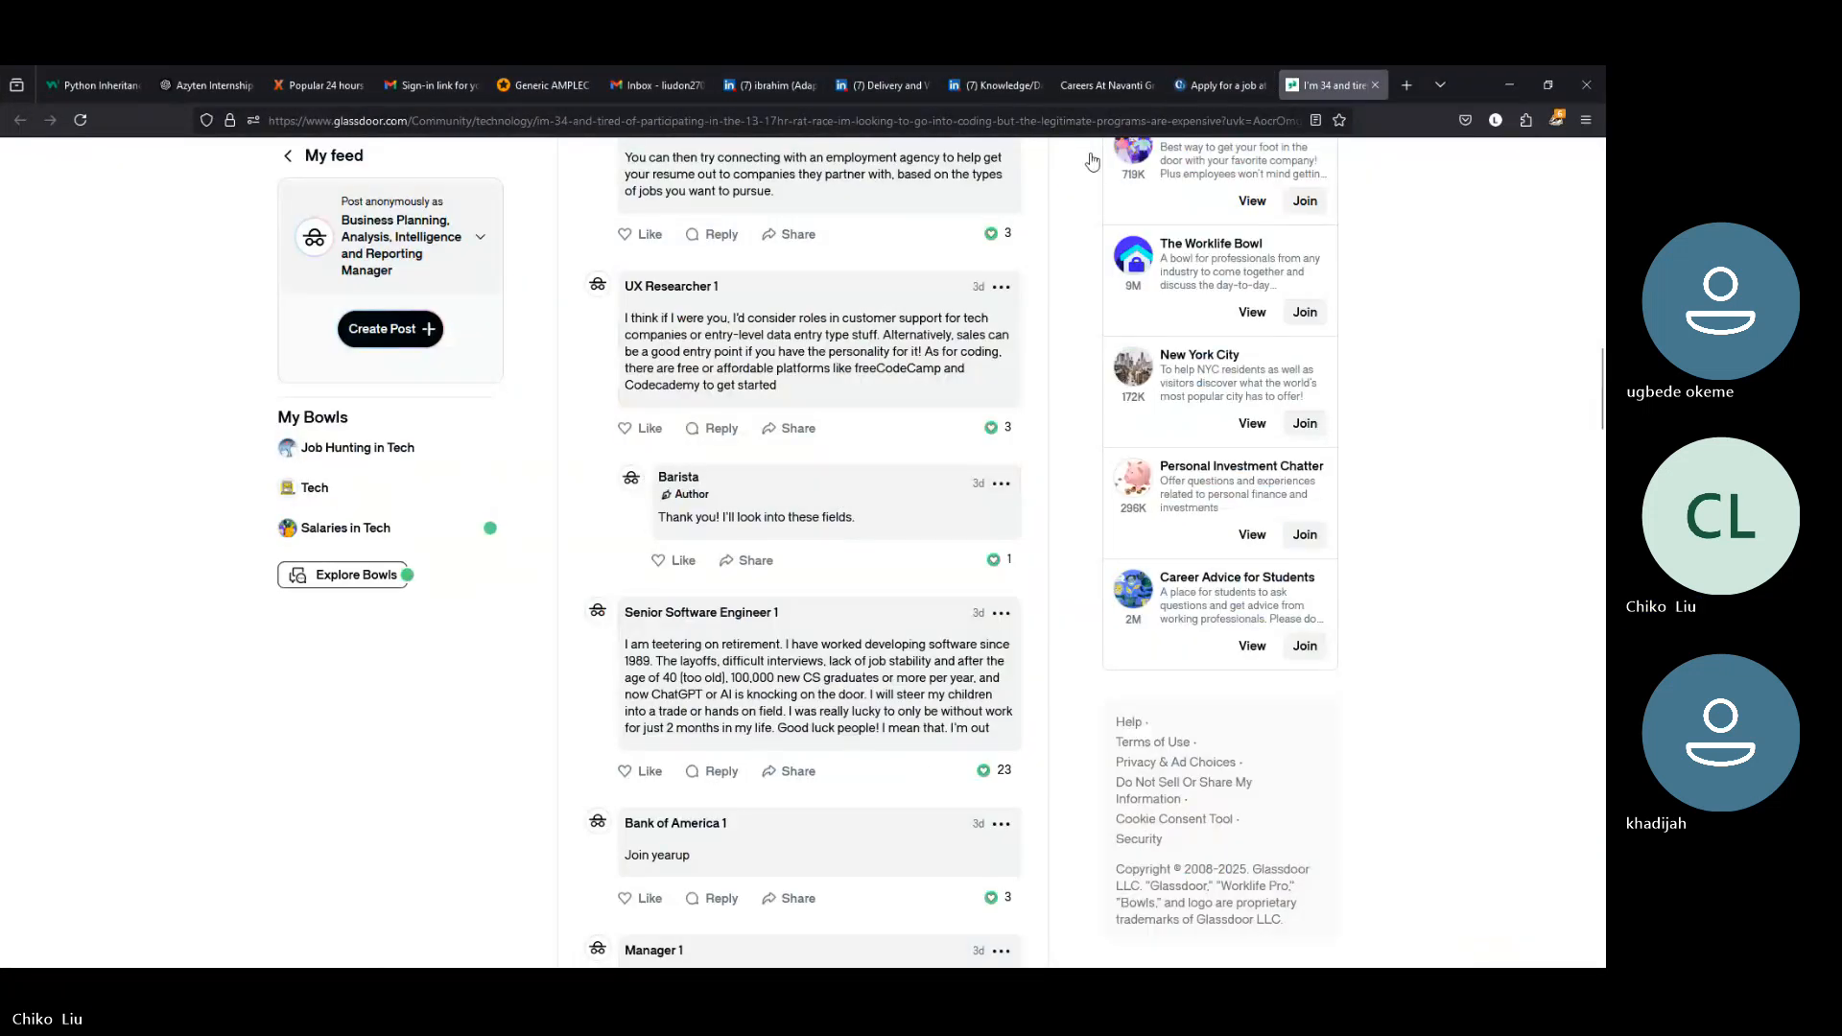
click(1022, 122)
text(fa)
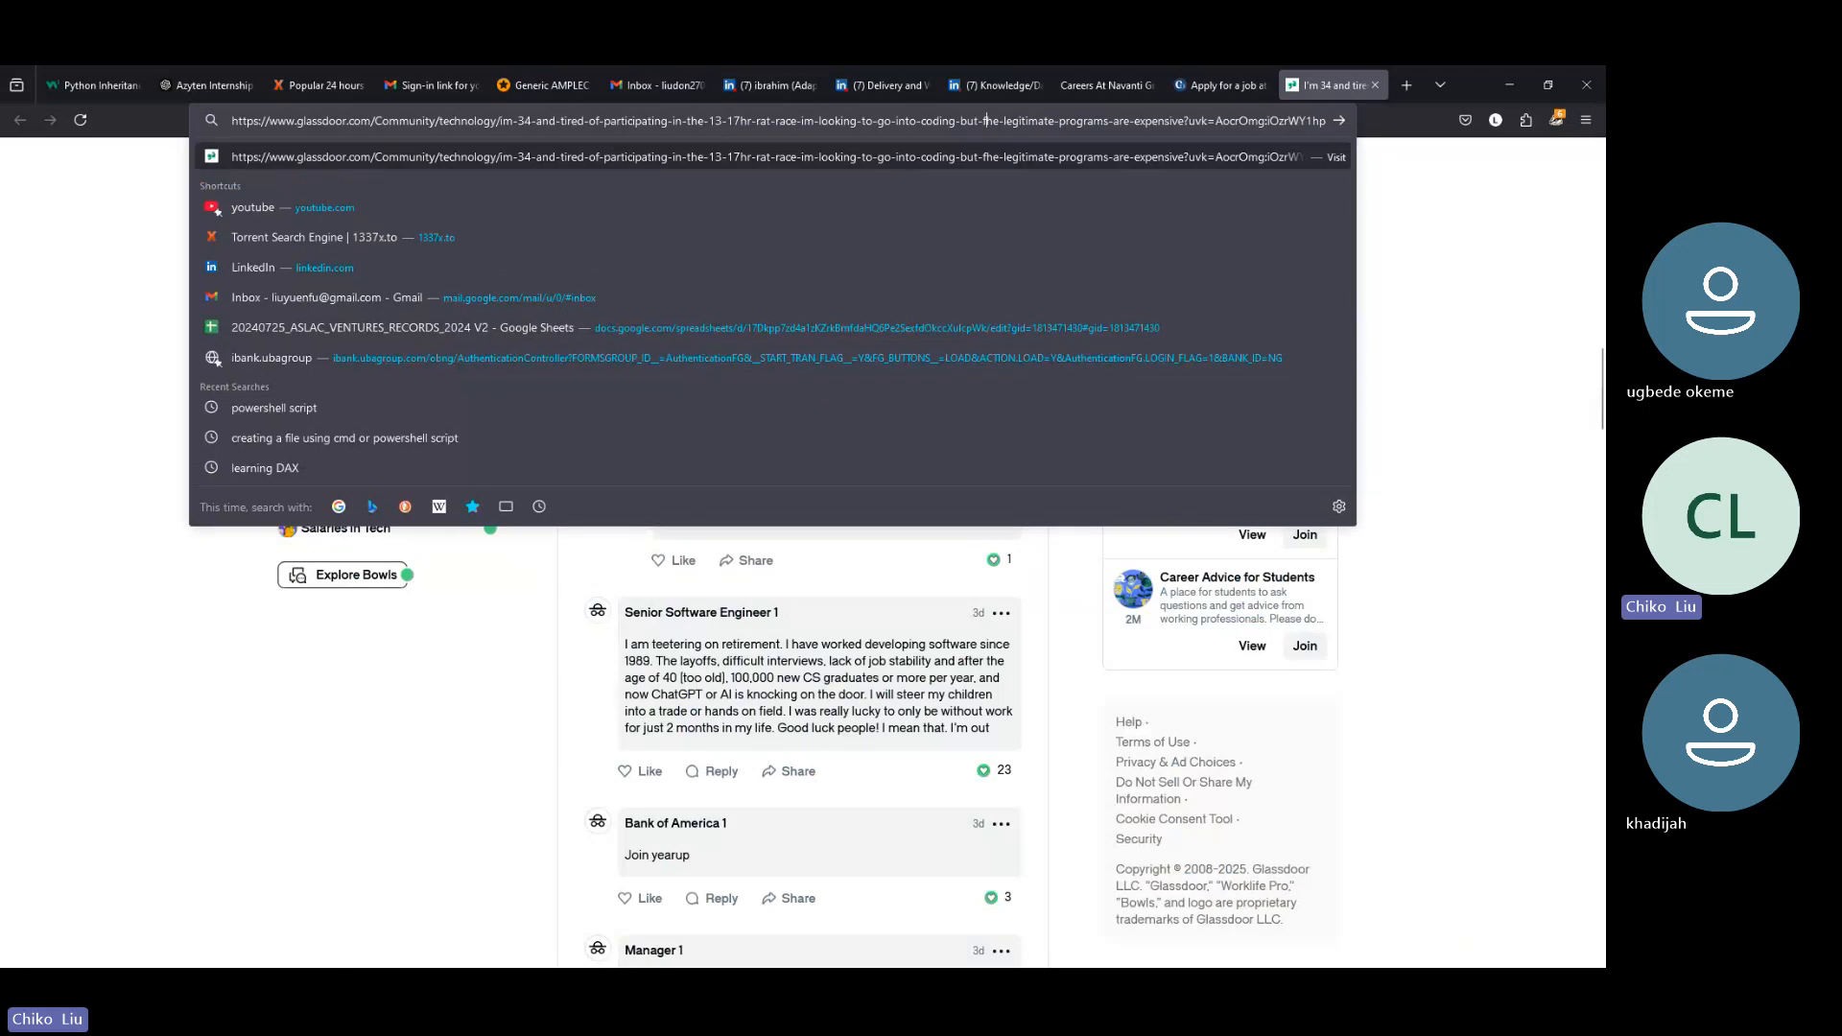
key(ctrl+a)
text(fa)
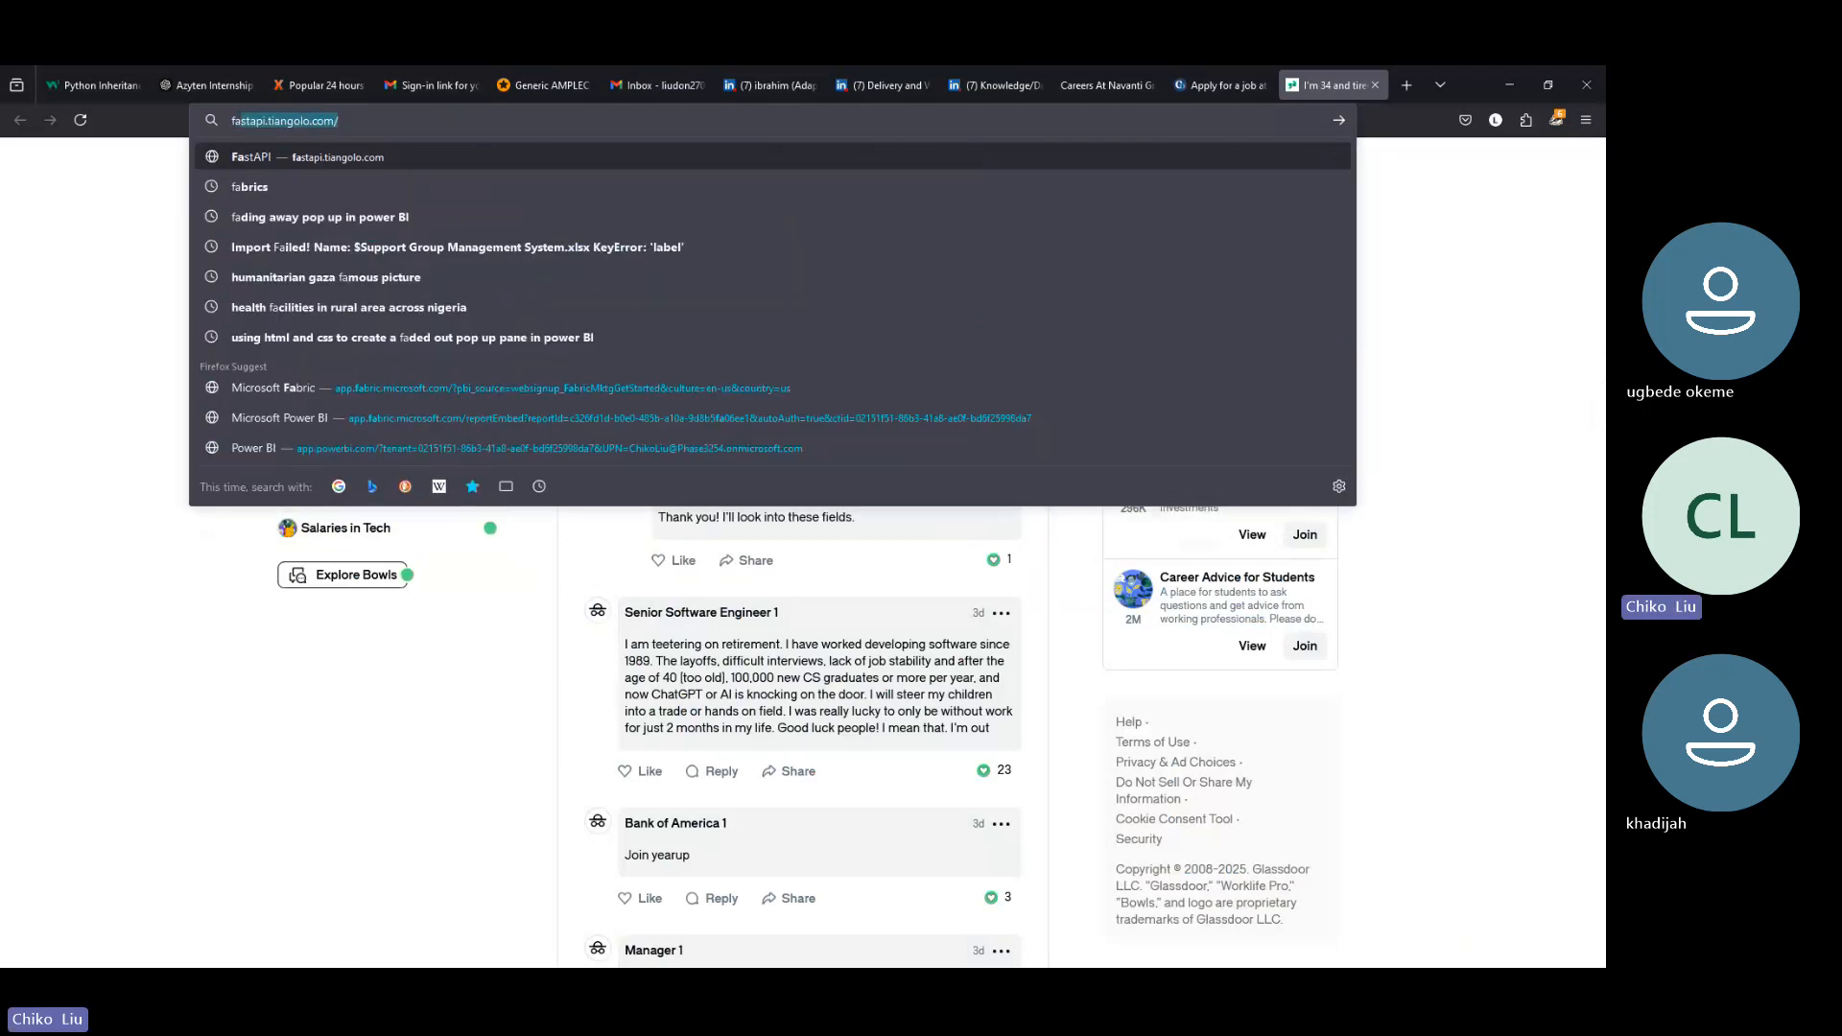
click(630, 389)
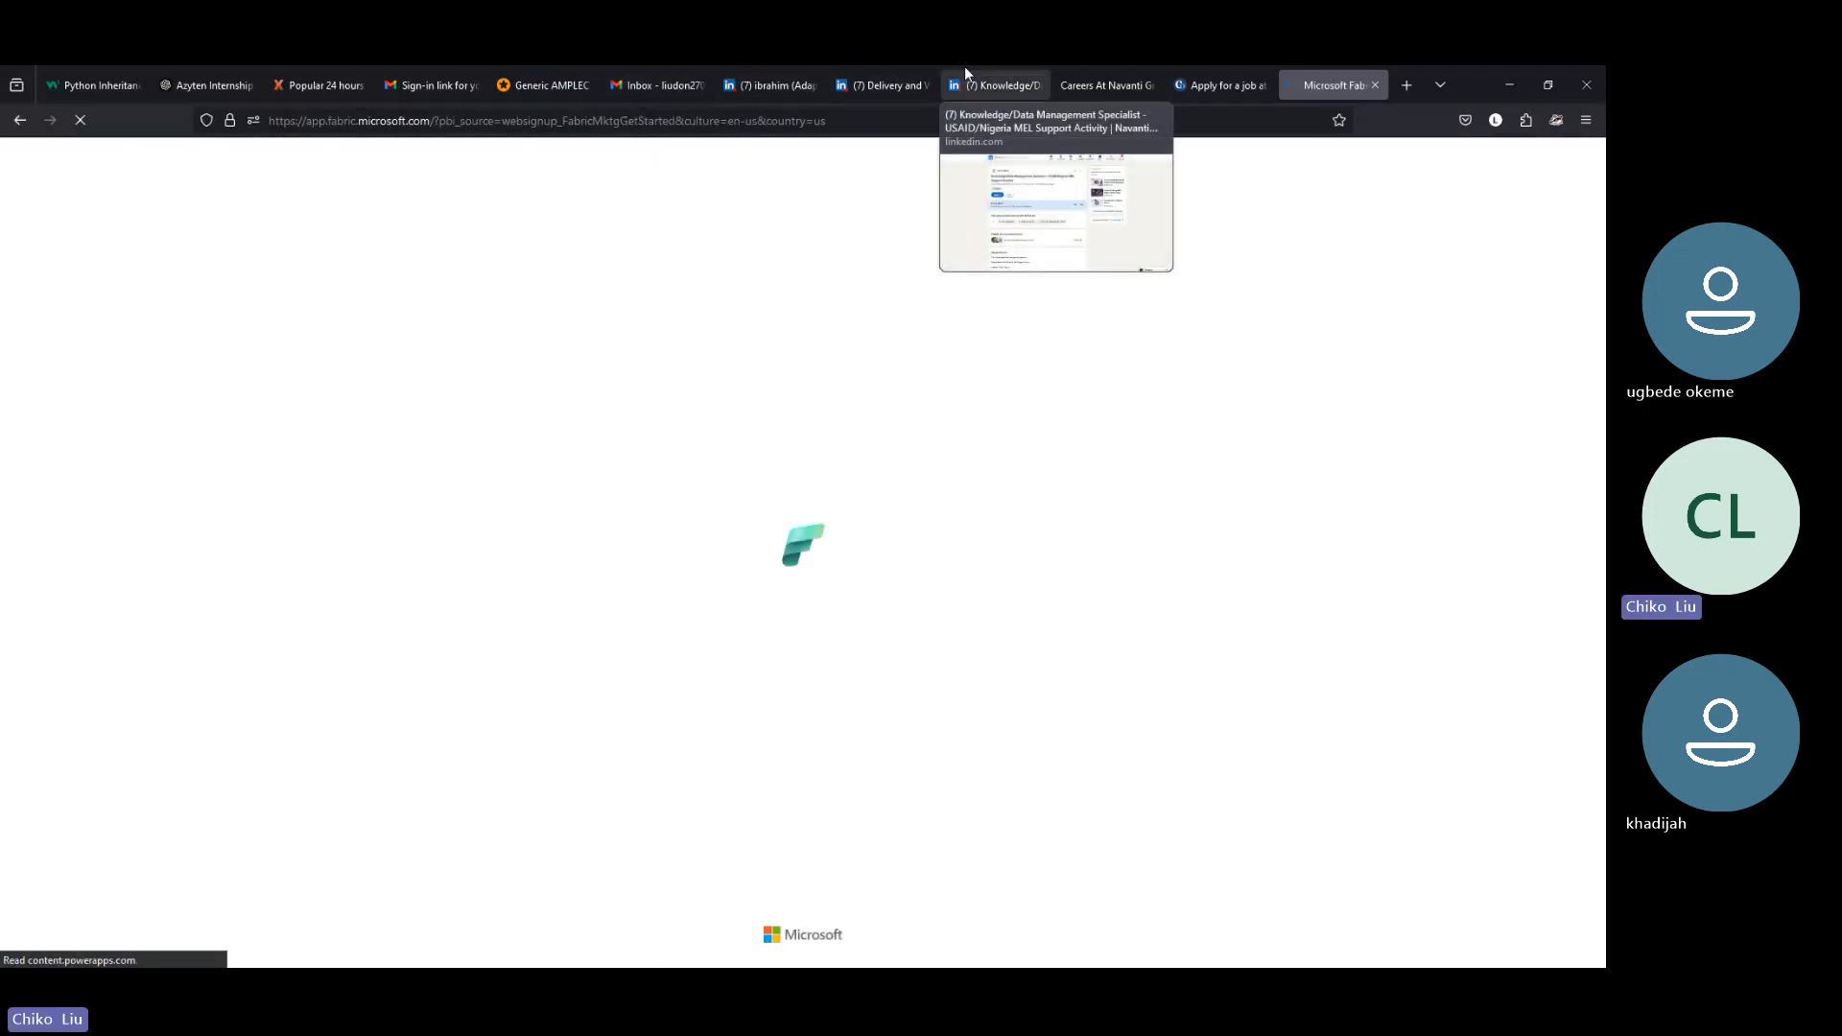
click(965, 69)
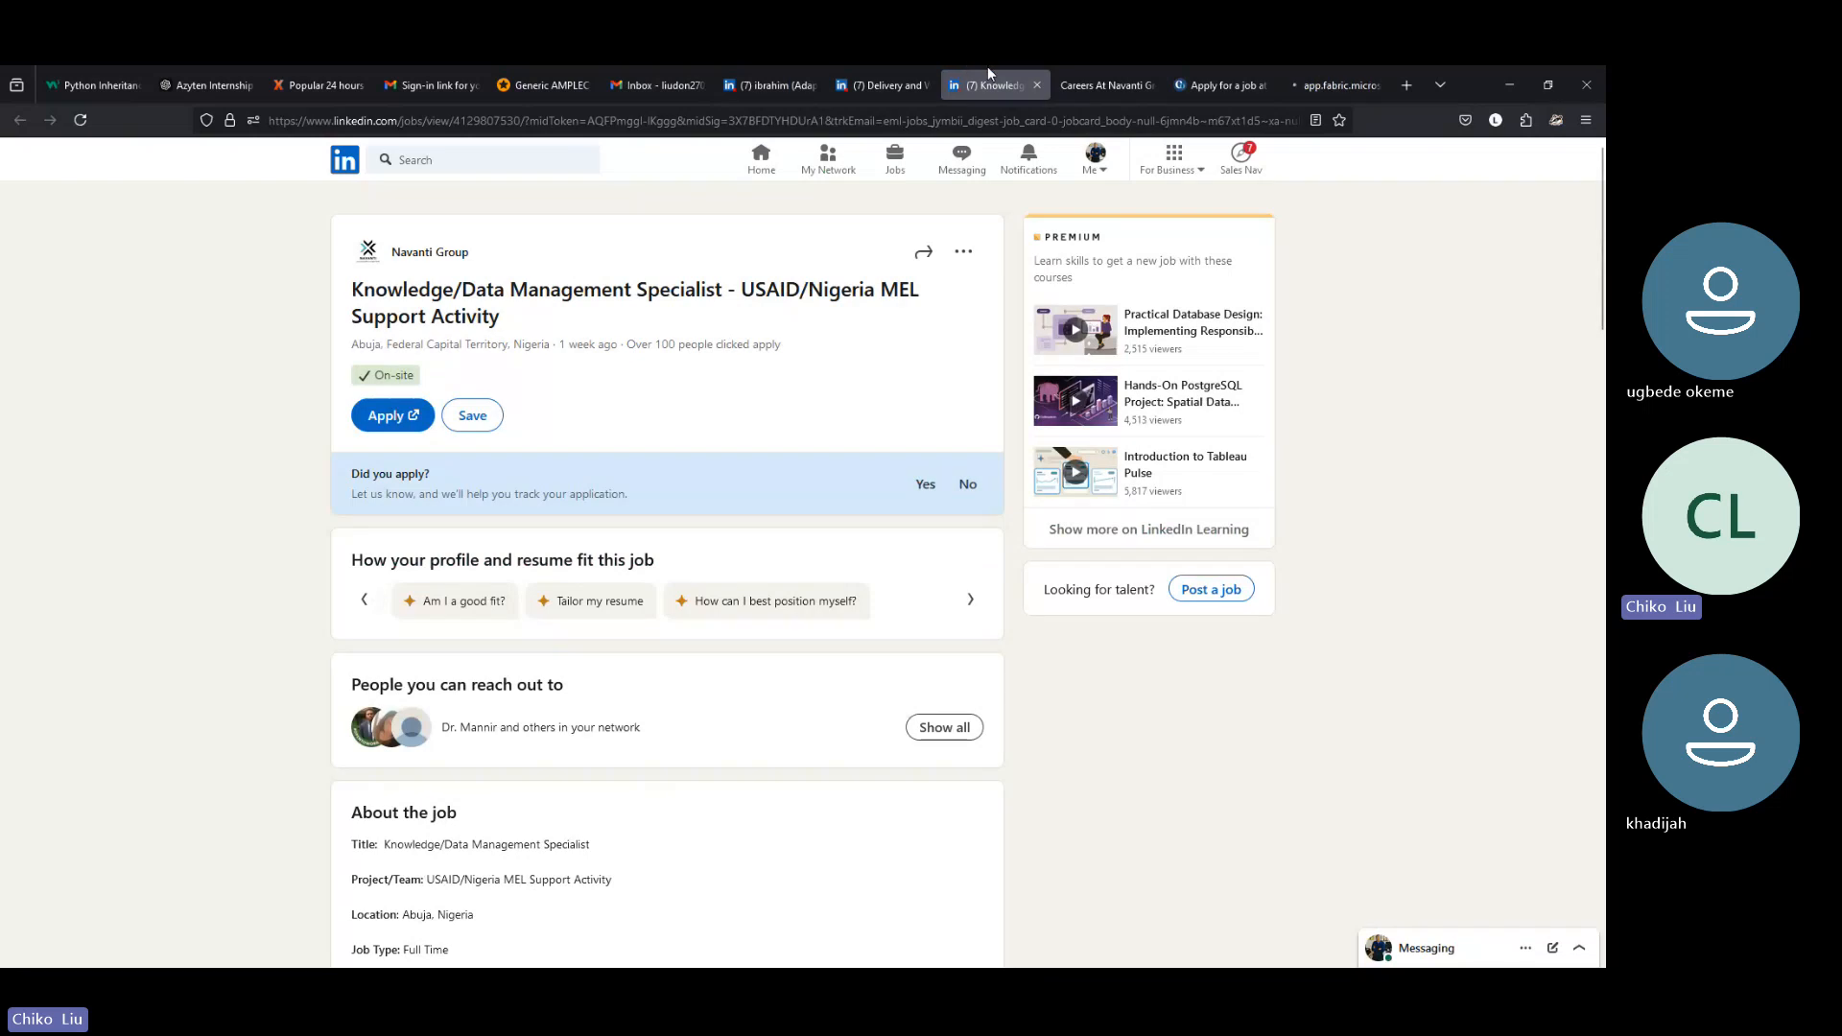
click(1353, 75)
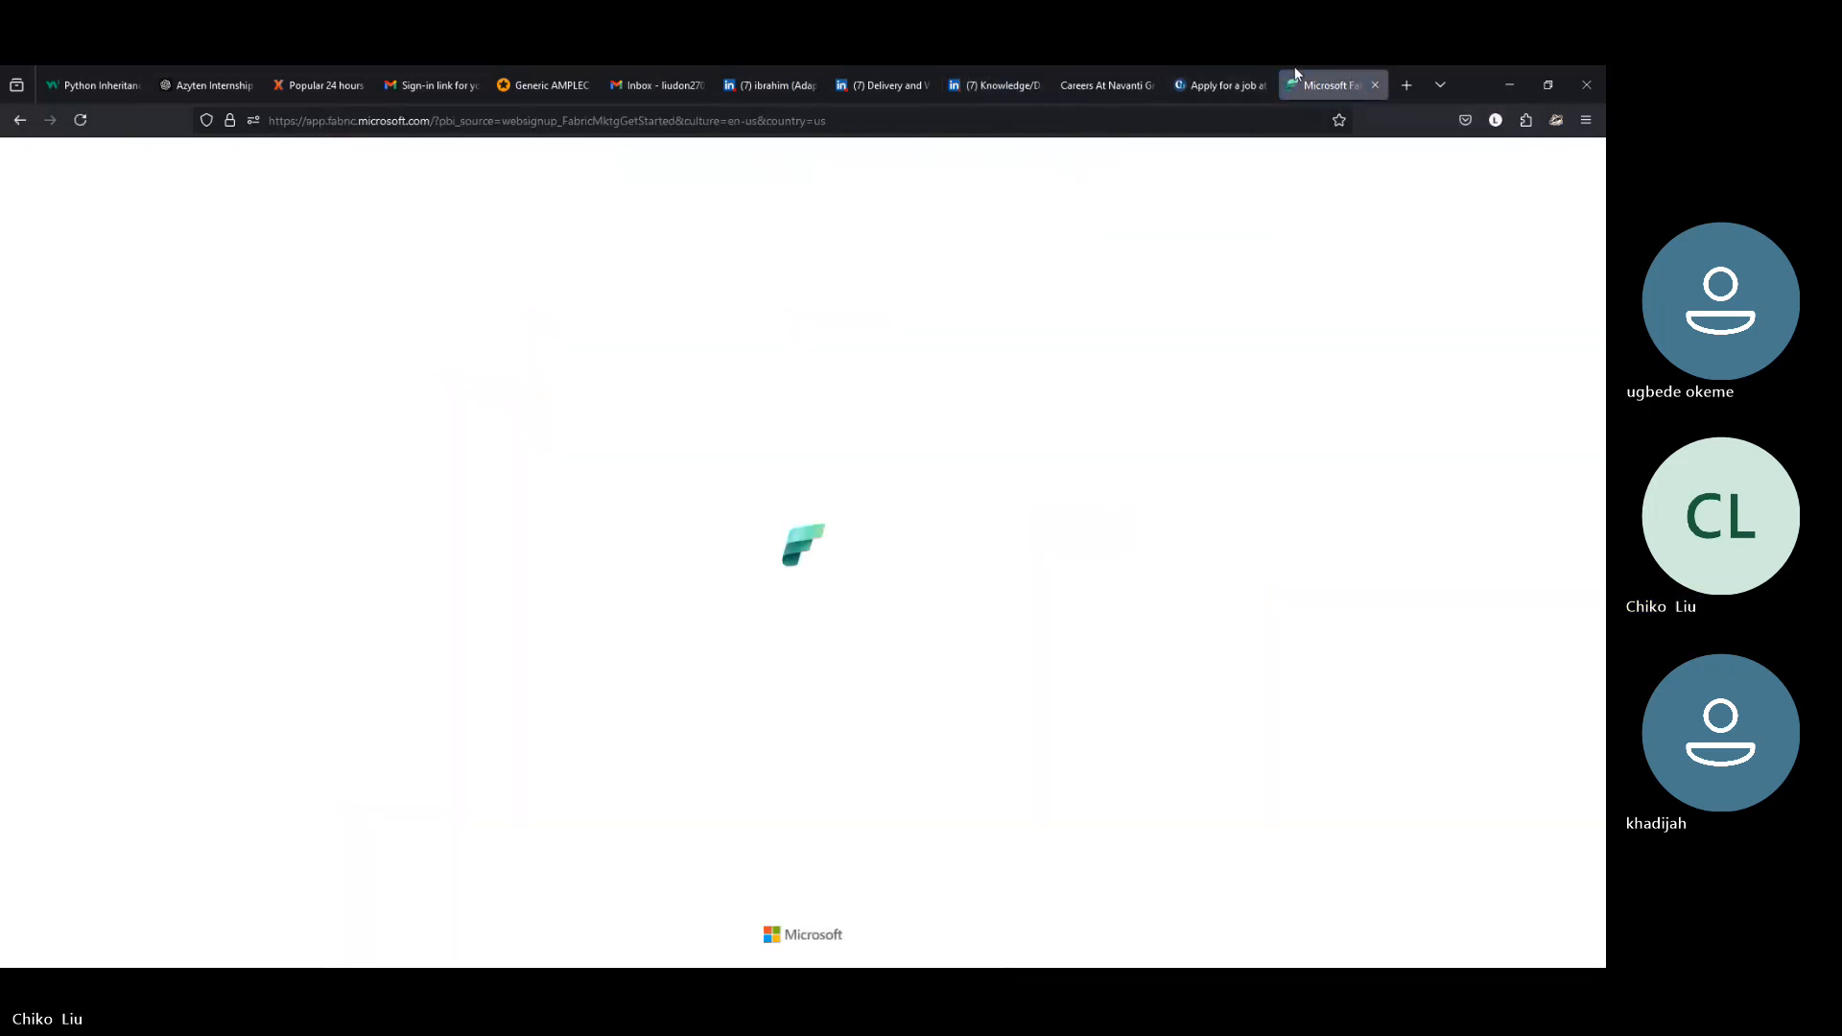
Open the published sales report from My workspace in Fabric
mouse_move(1173, 77)
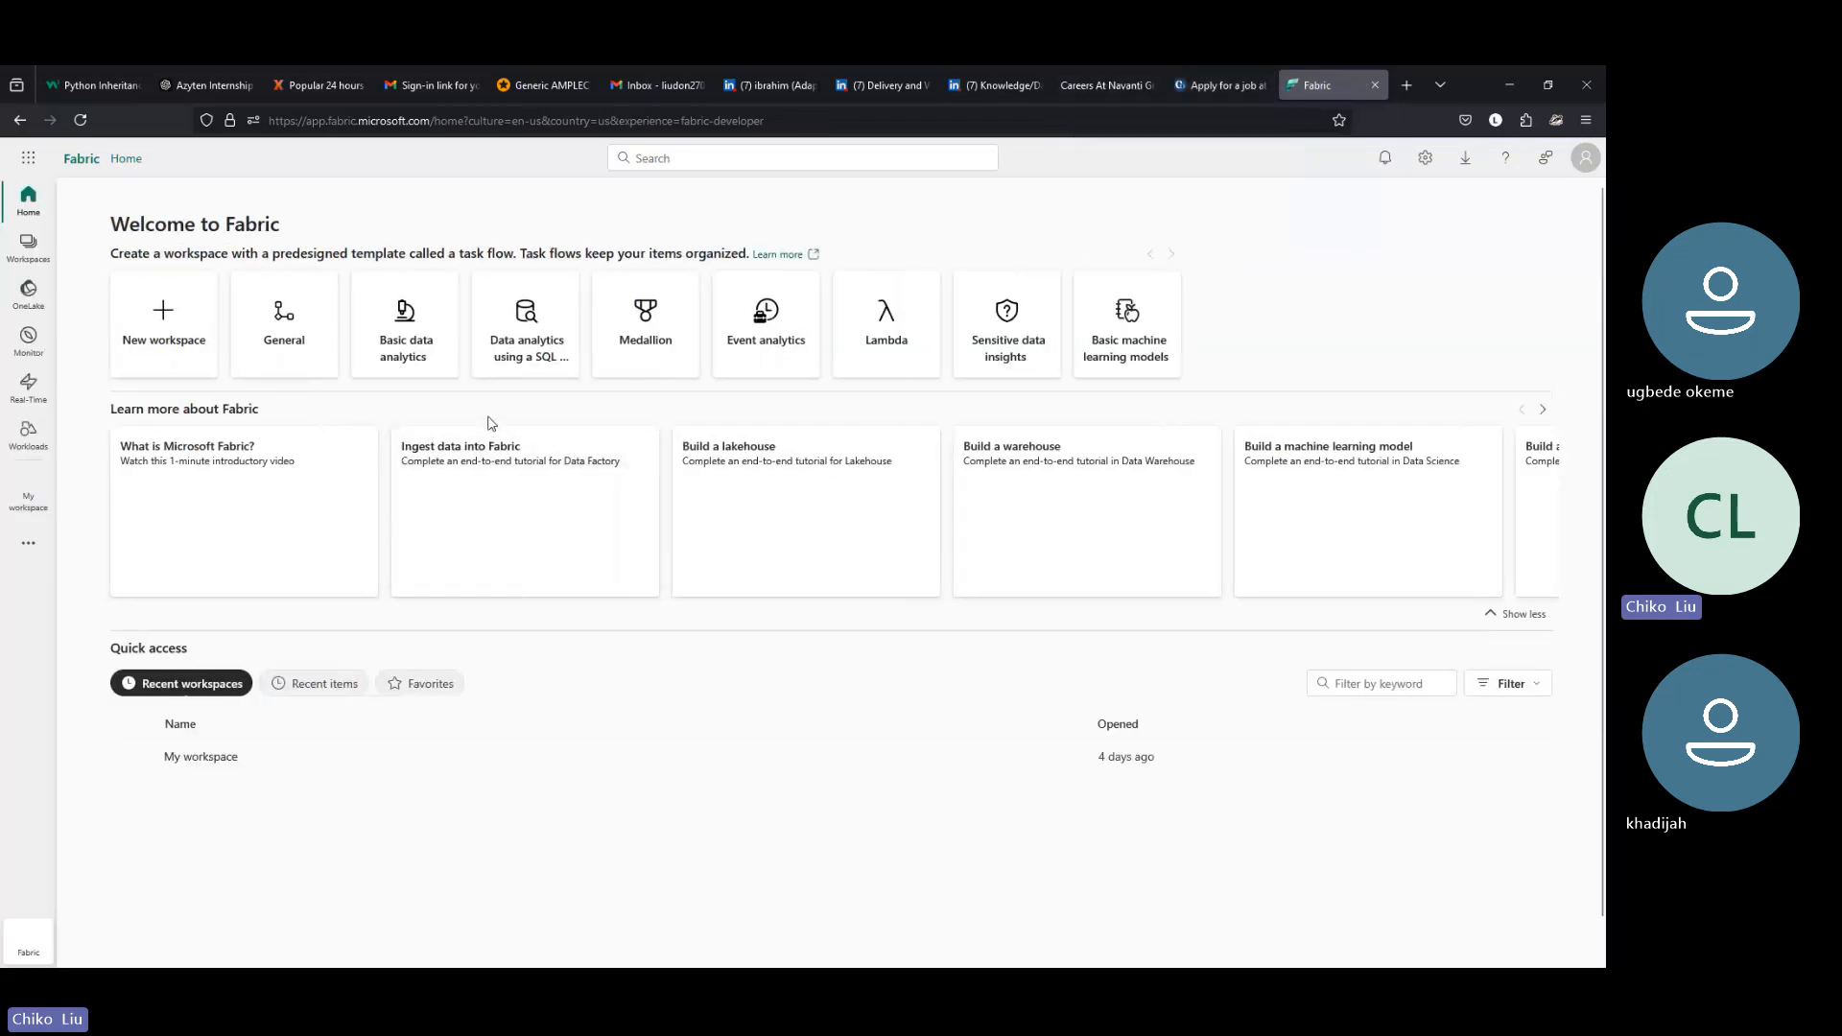
scroll(476, 411, down, 1)
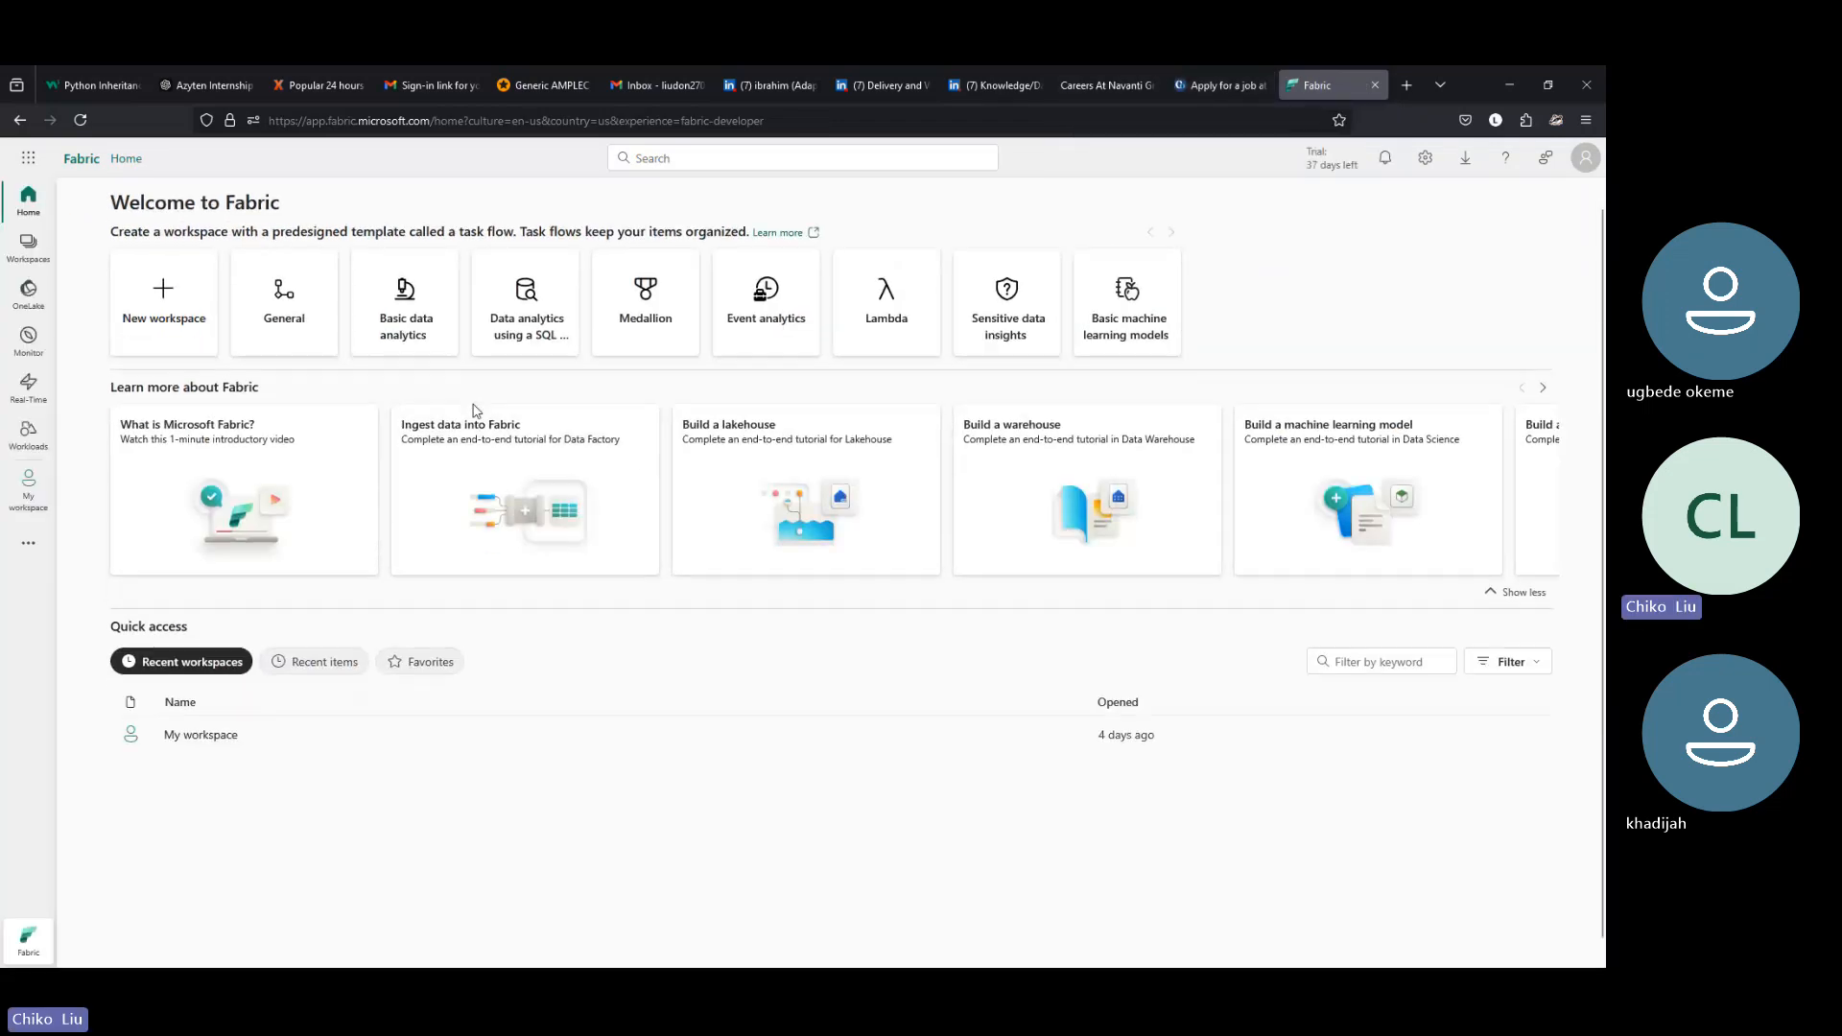
click(35, 501)
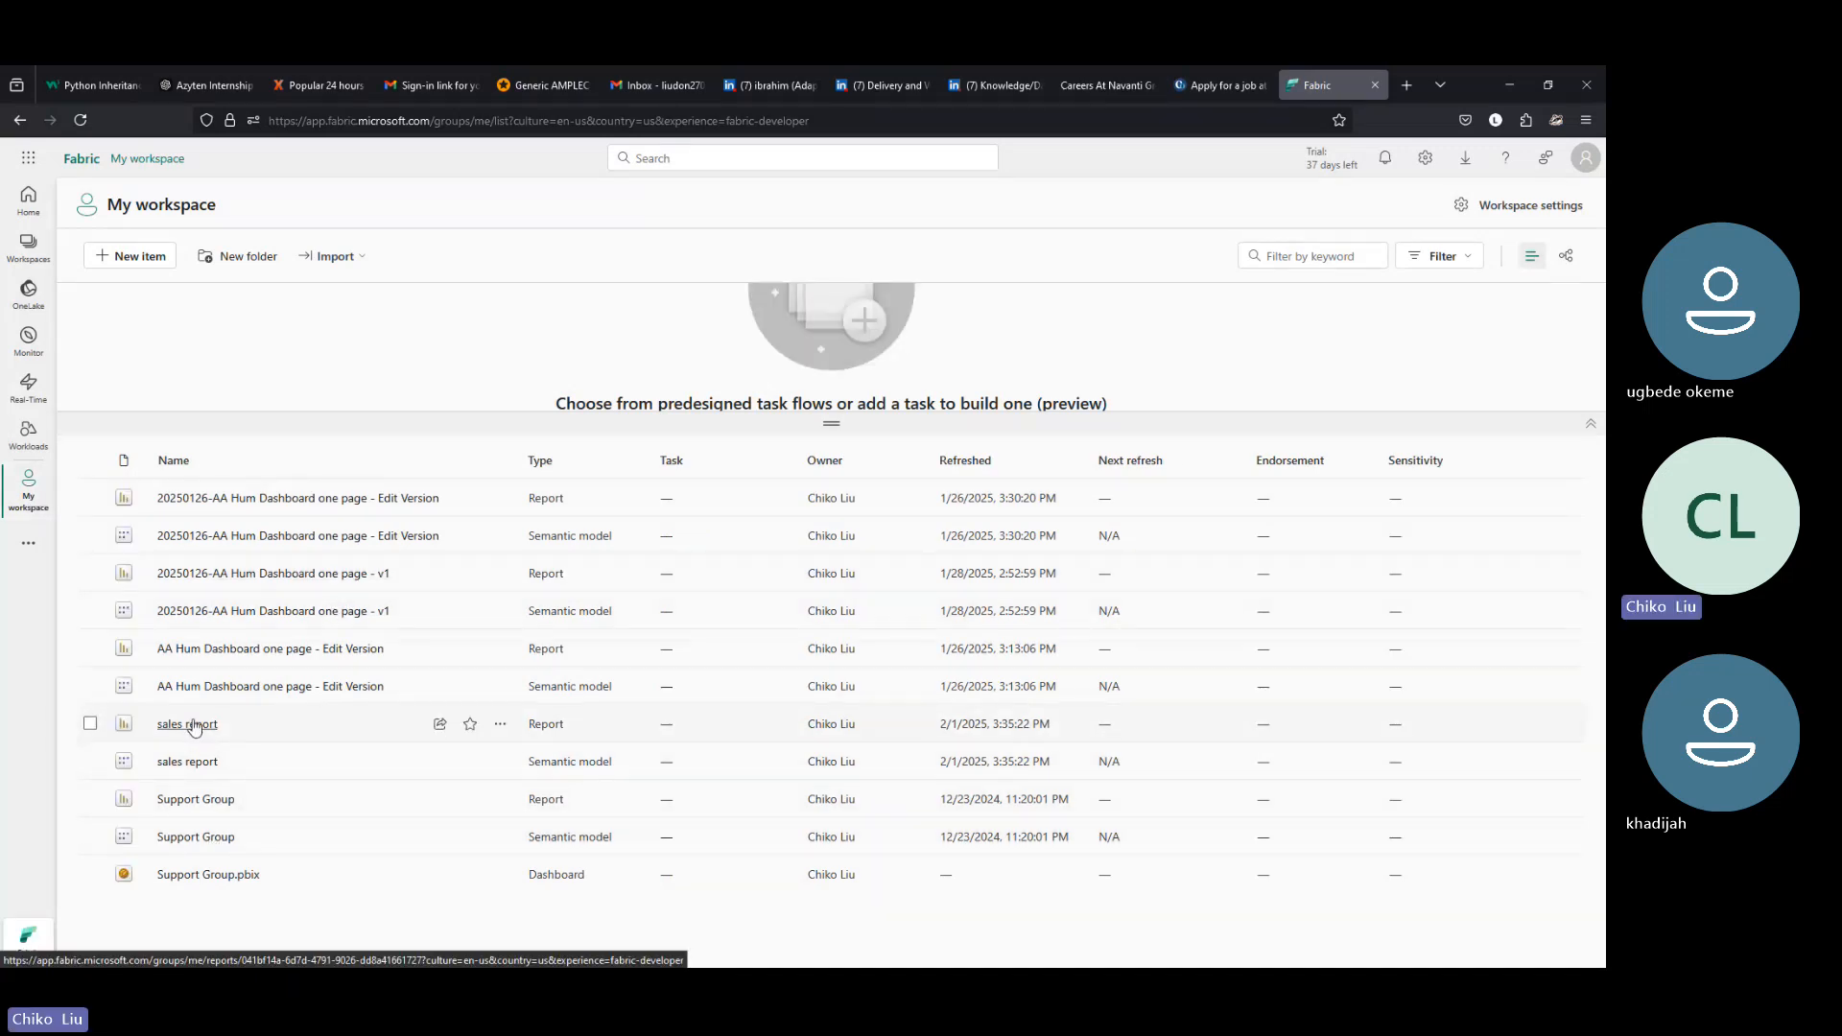
click(194, 725)
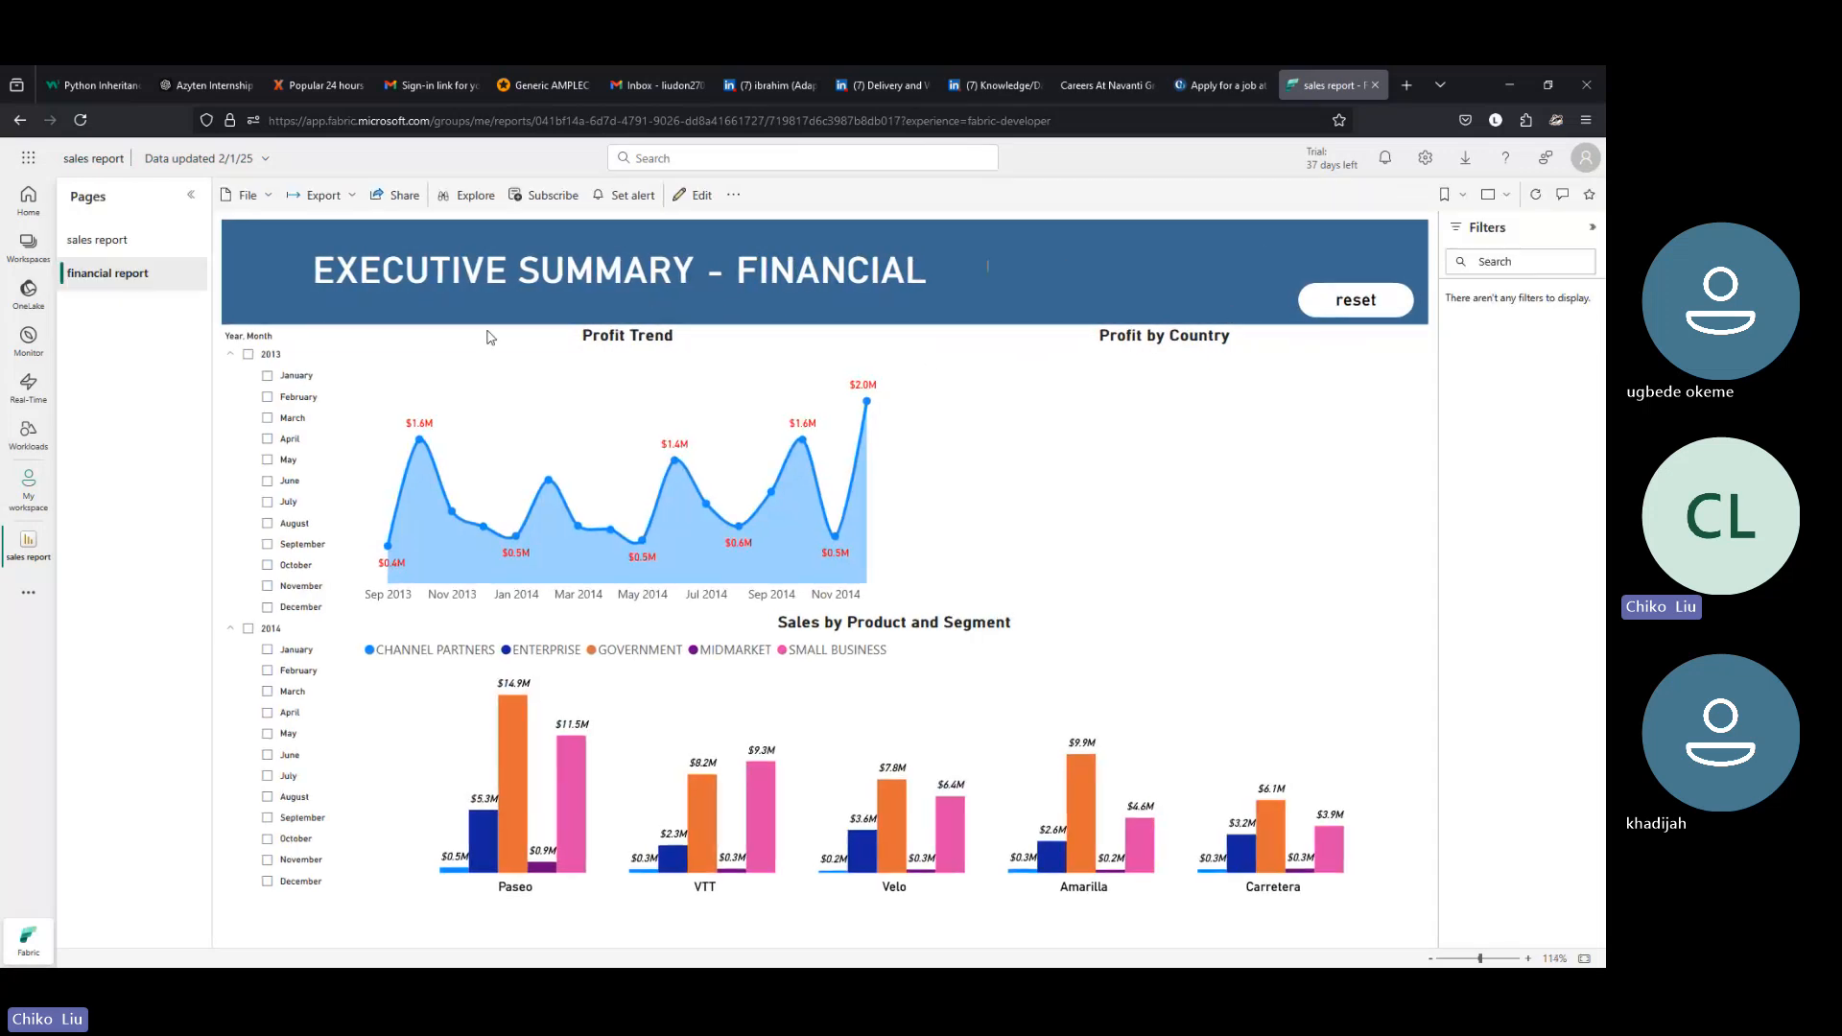
Test the published financial report page by filtering to 2013, resetting it, and cross-filtering by Canada on the map
click(249, 355)
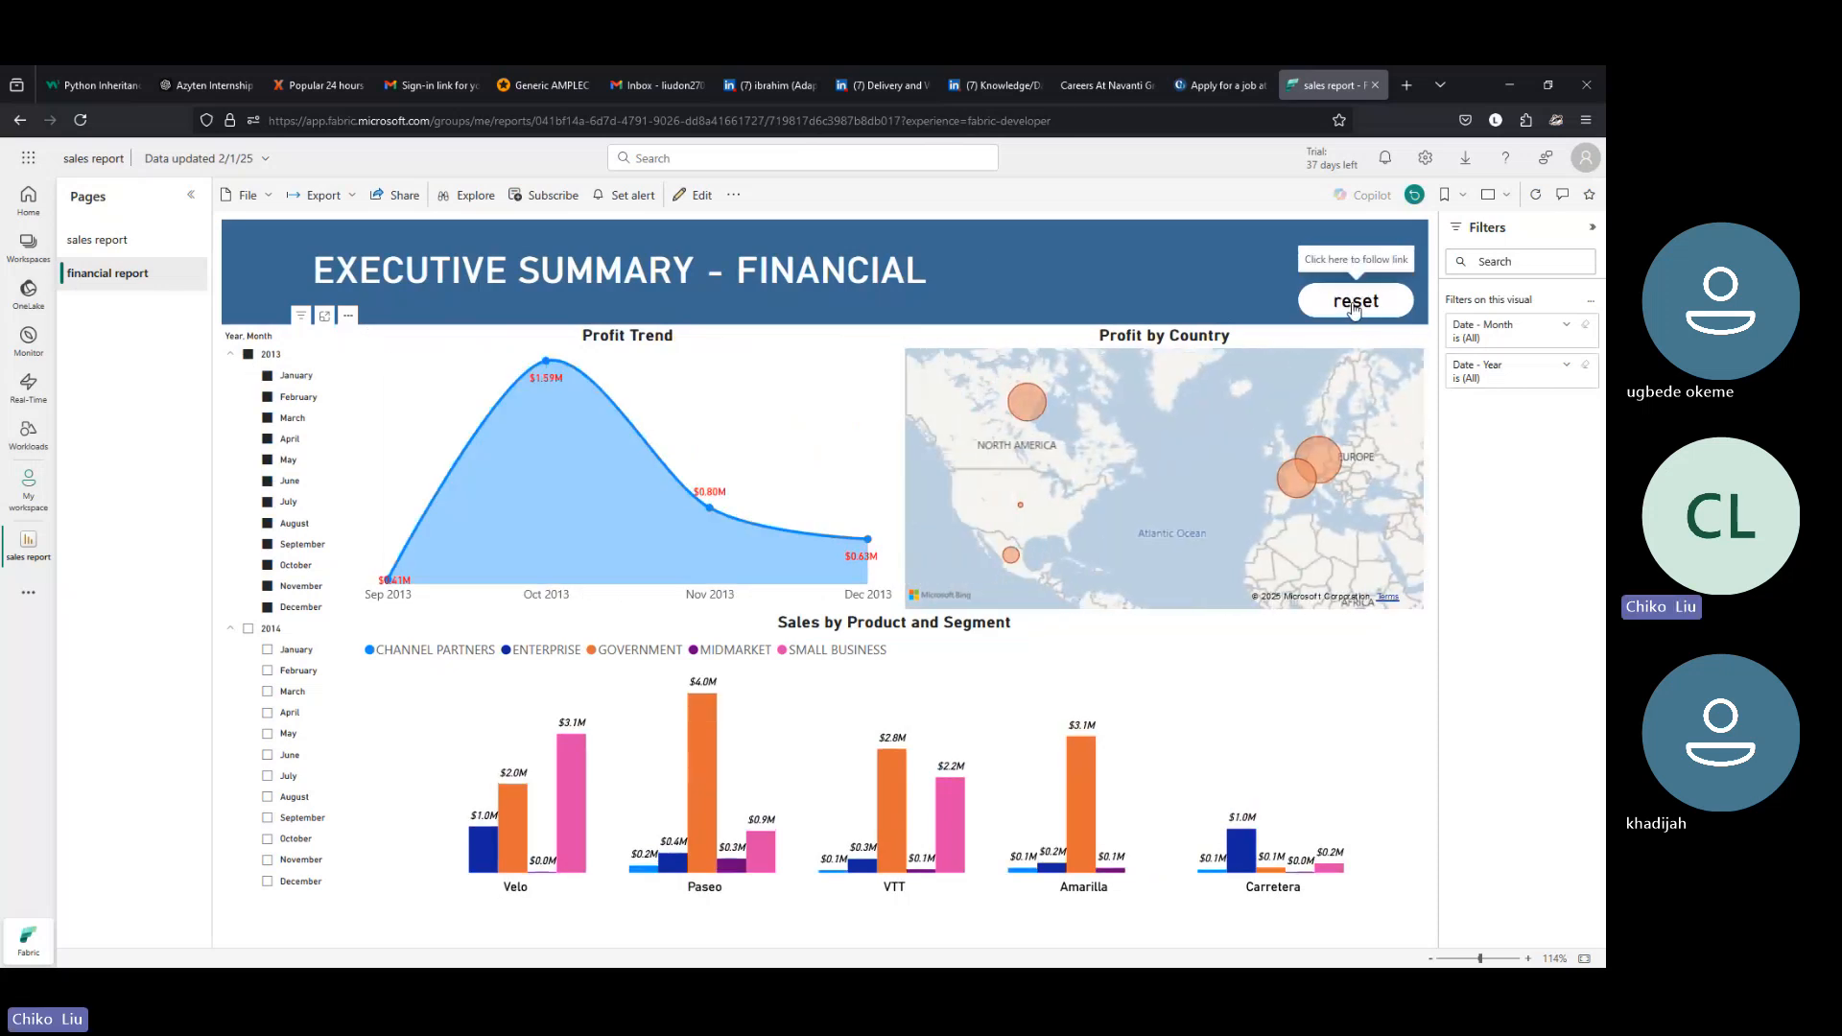
click(1355, 303)
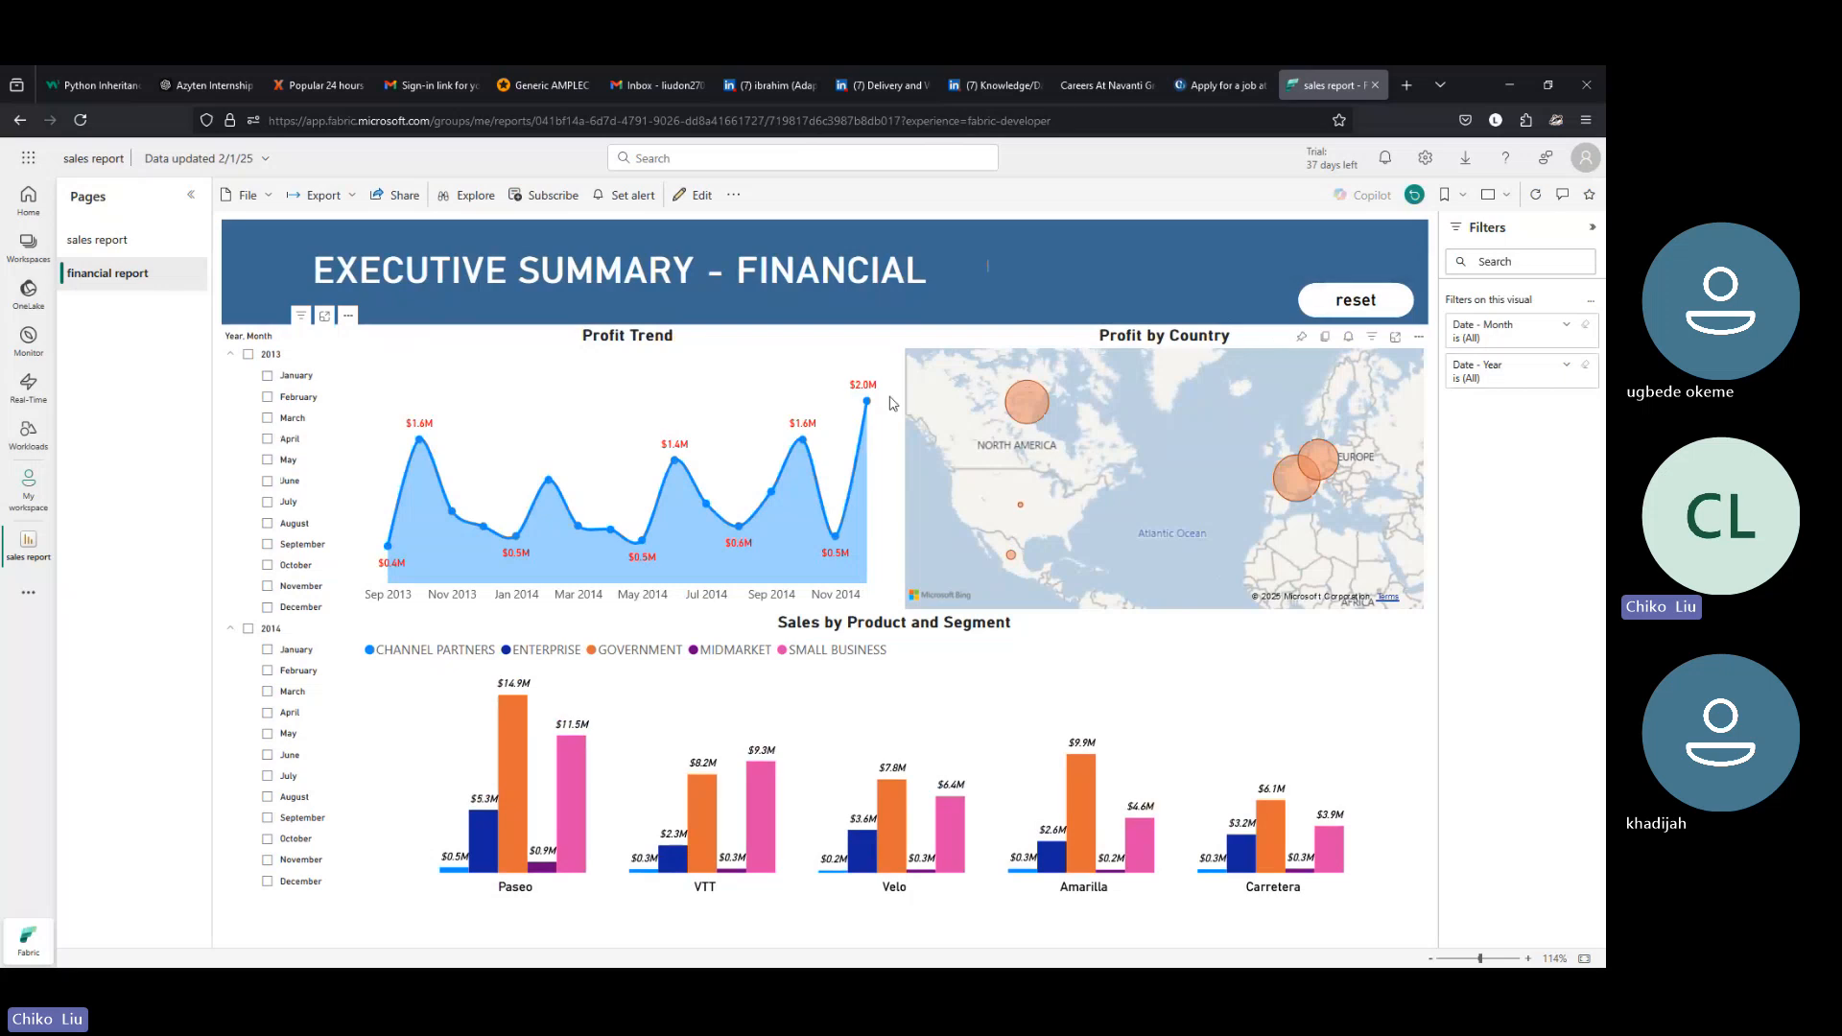
click(1027, 414)
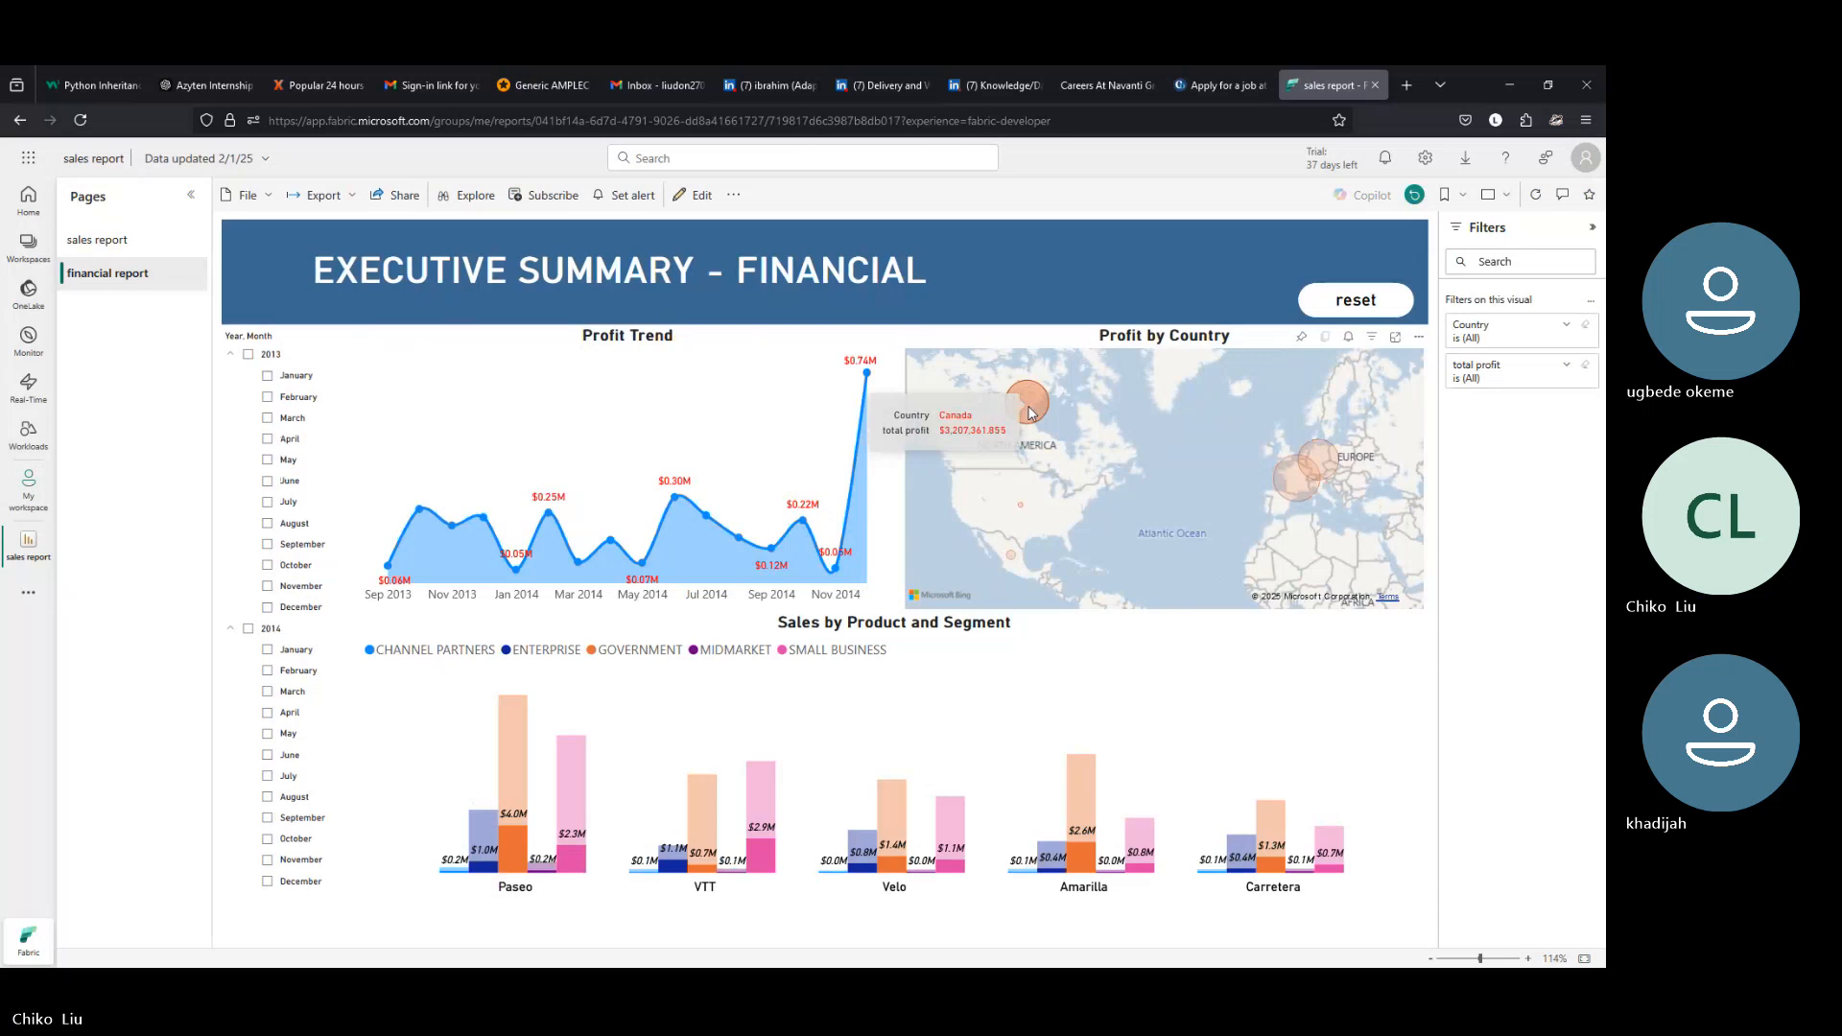
Clear the Canada selection on the map, generate a public Publish to web link for the report and copy it
click(1029, 413)
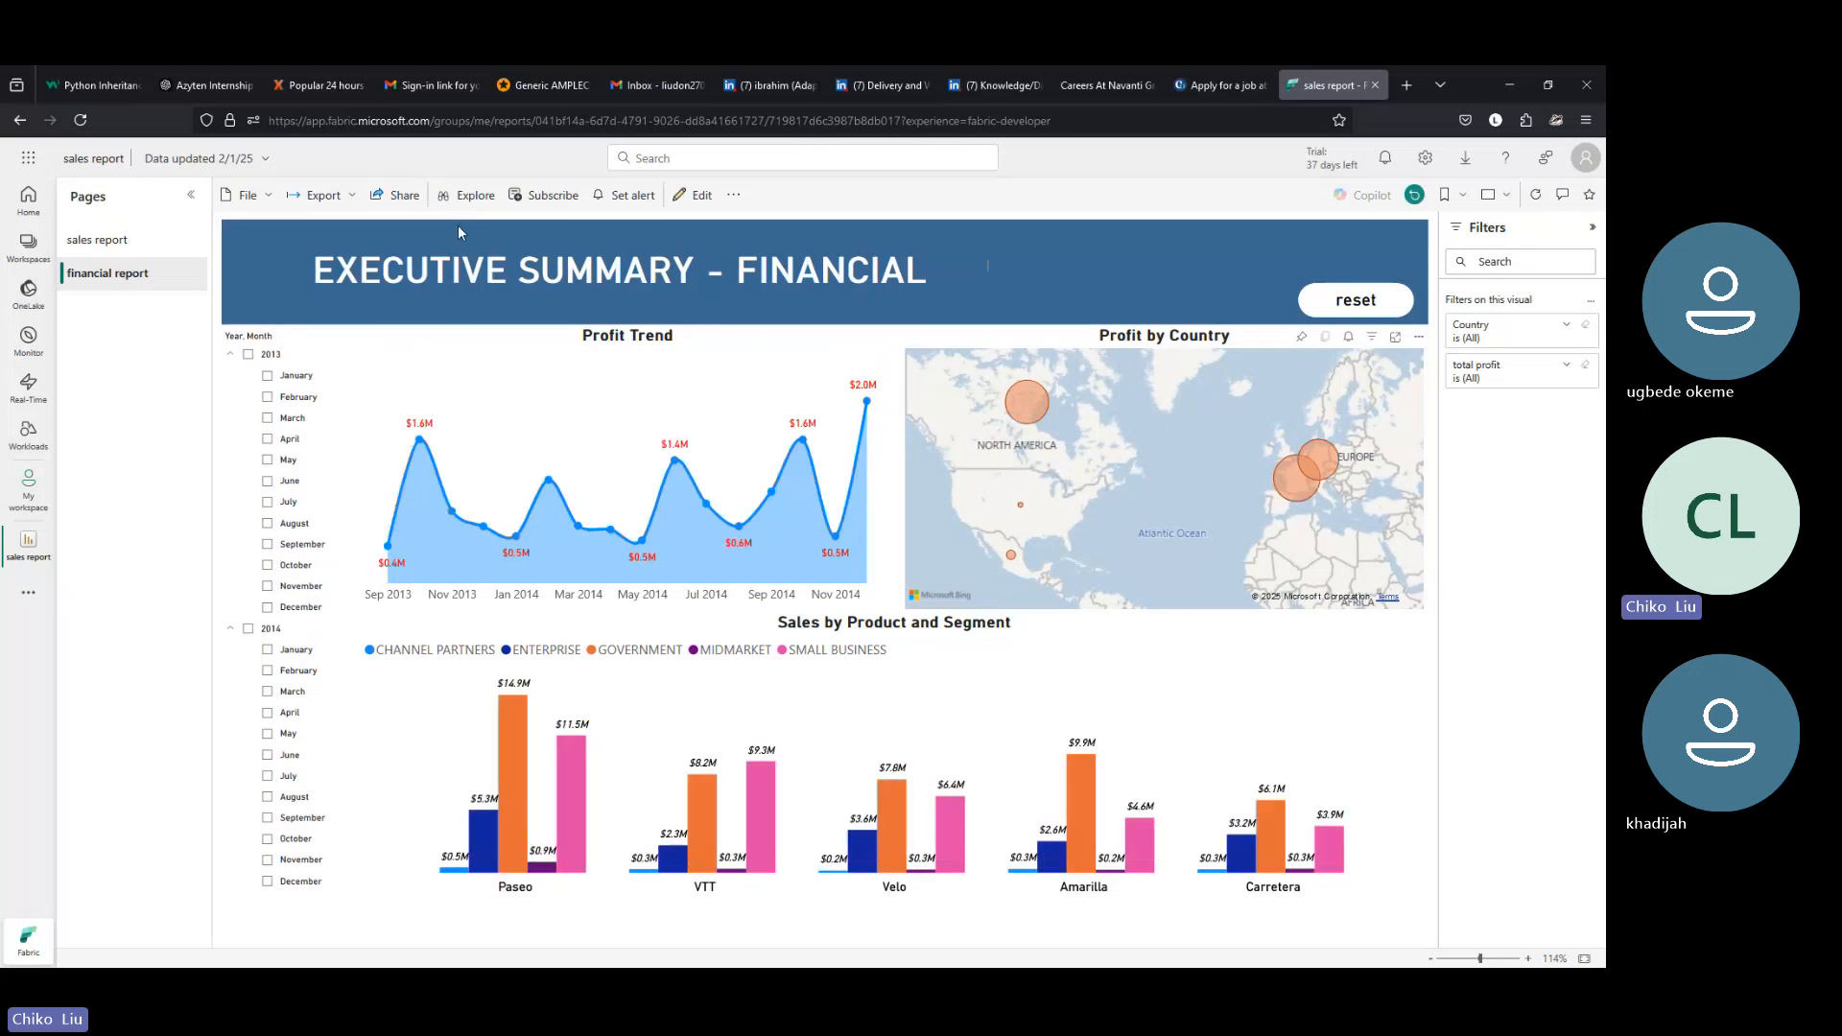
click(268, 197)
mouse_move(317, 351)
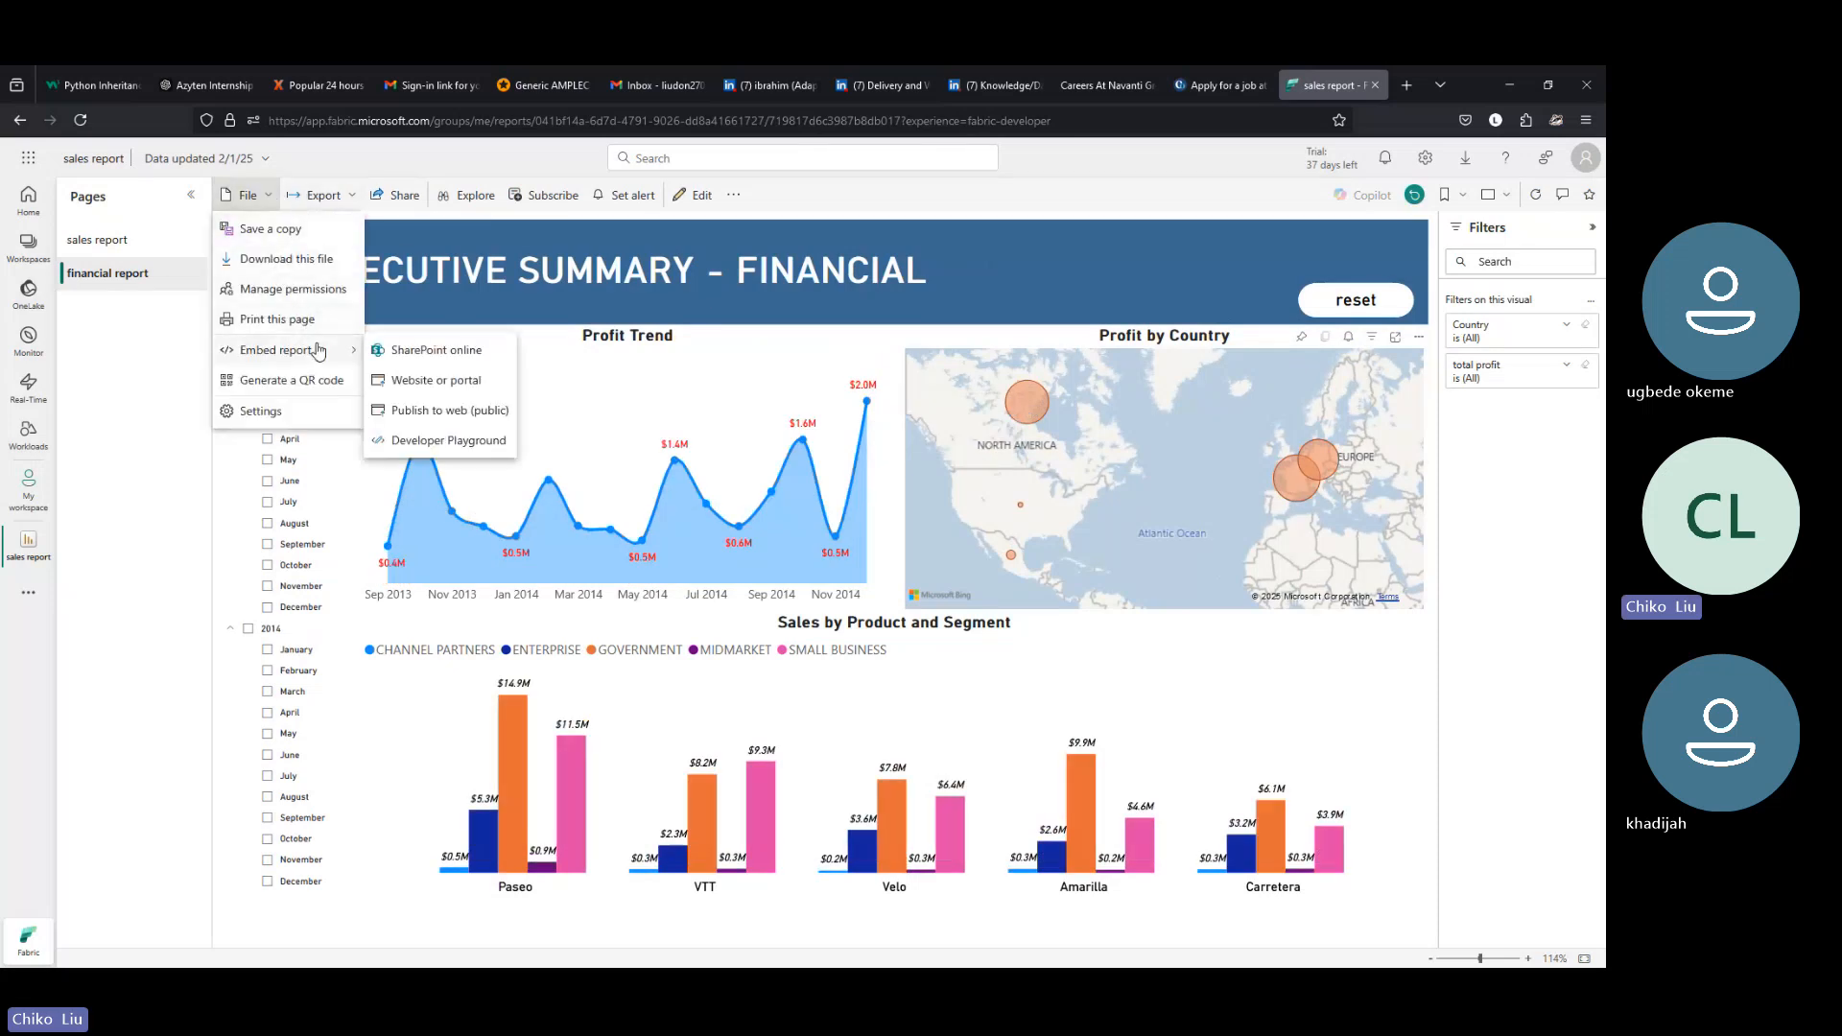
click(446, 407)
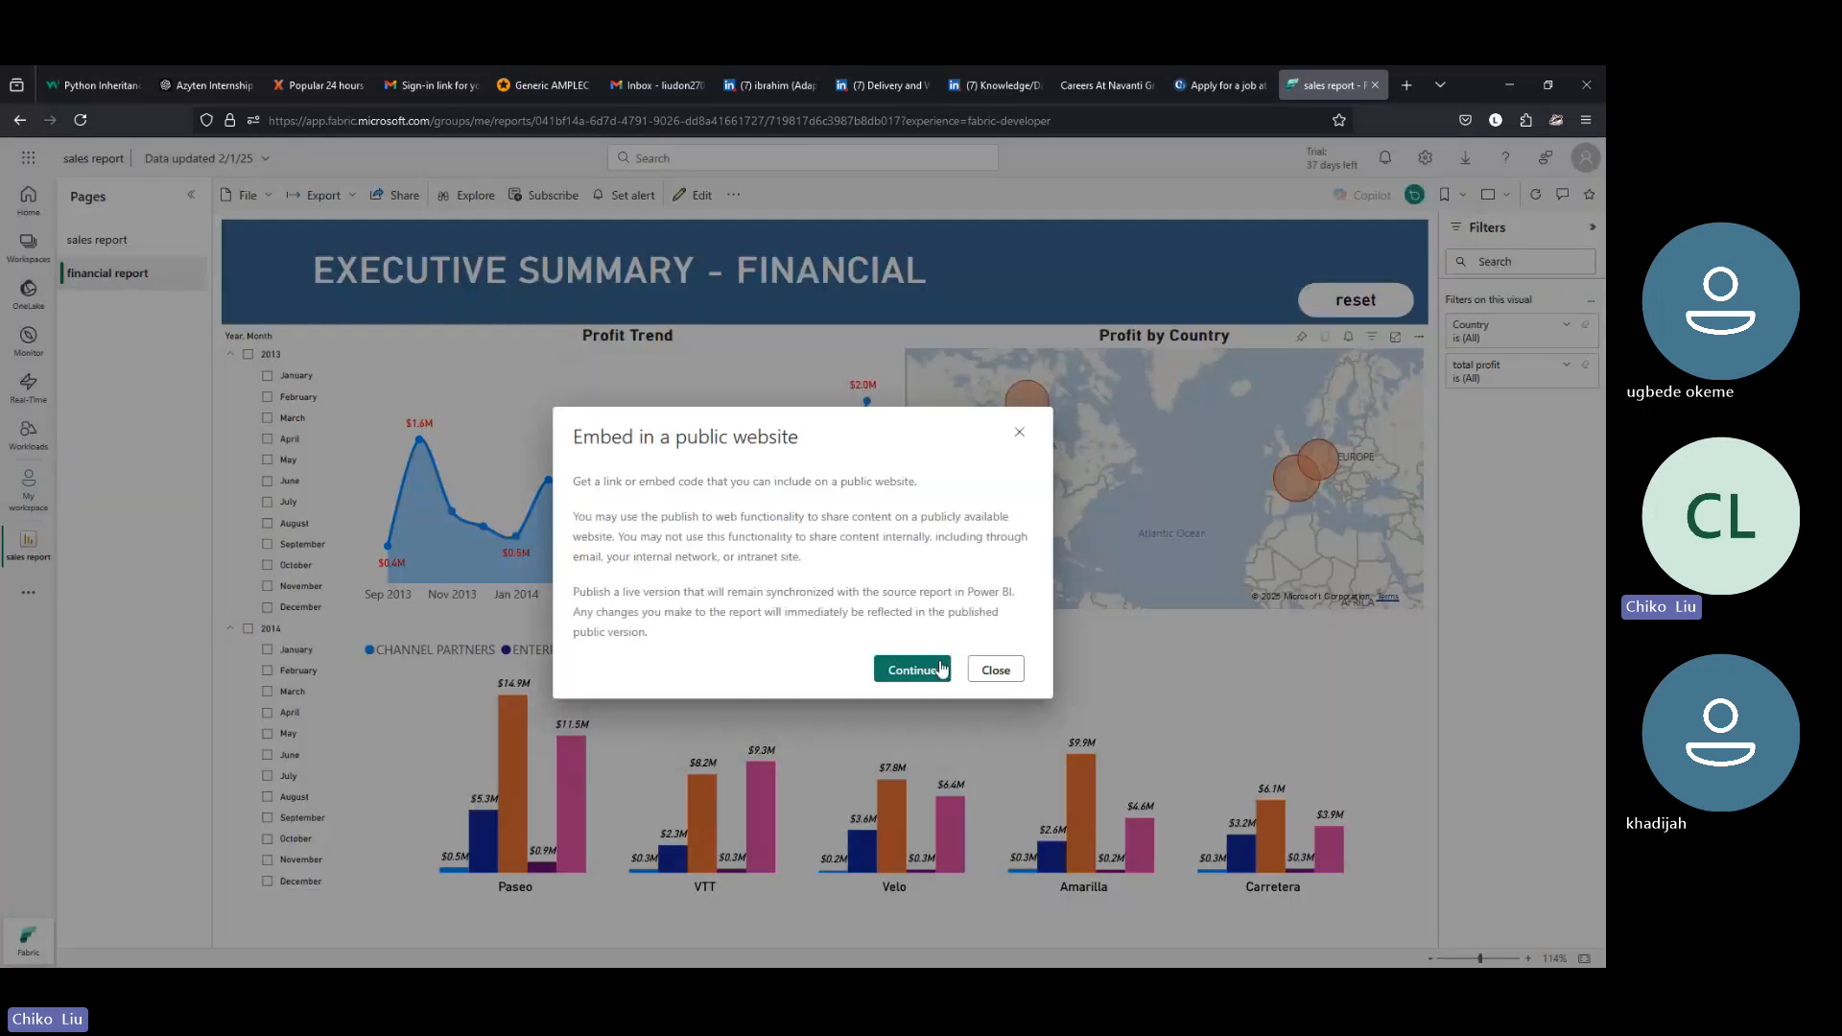
click(916, 706)
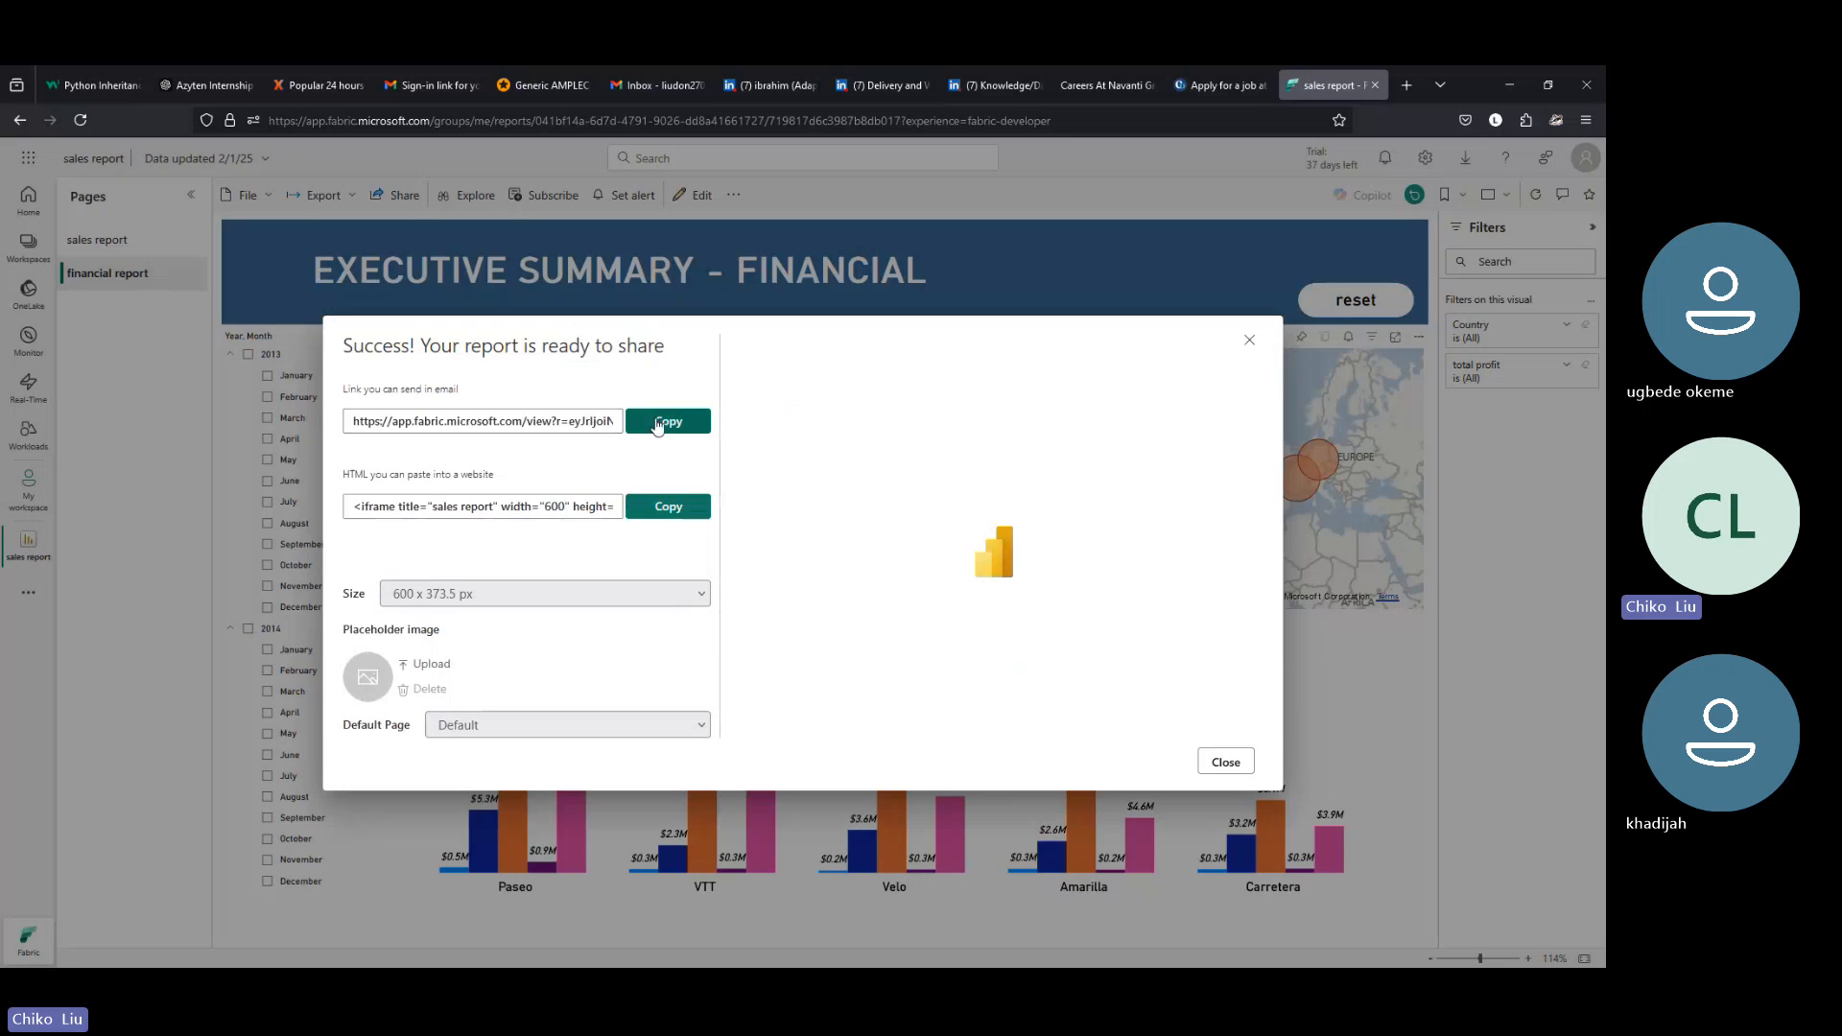
click(657, 426)
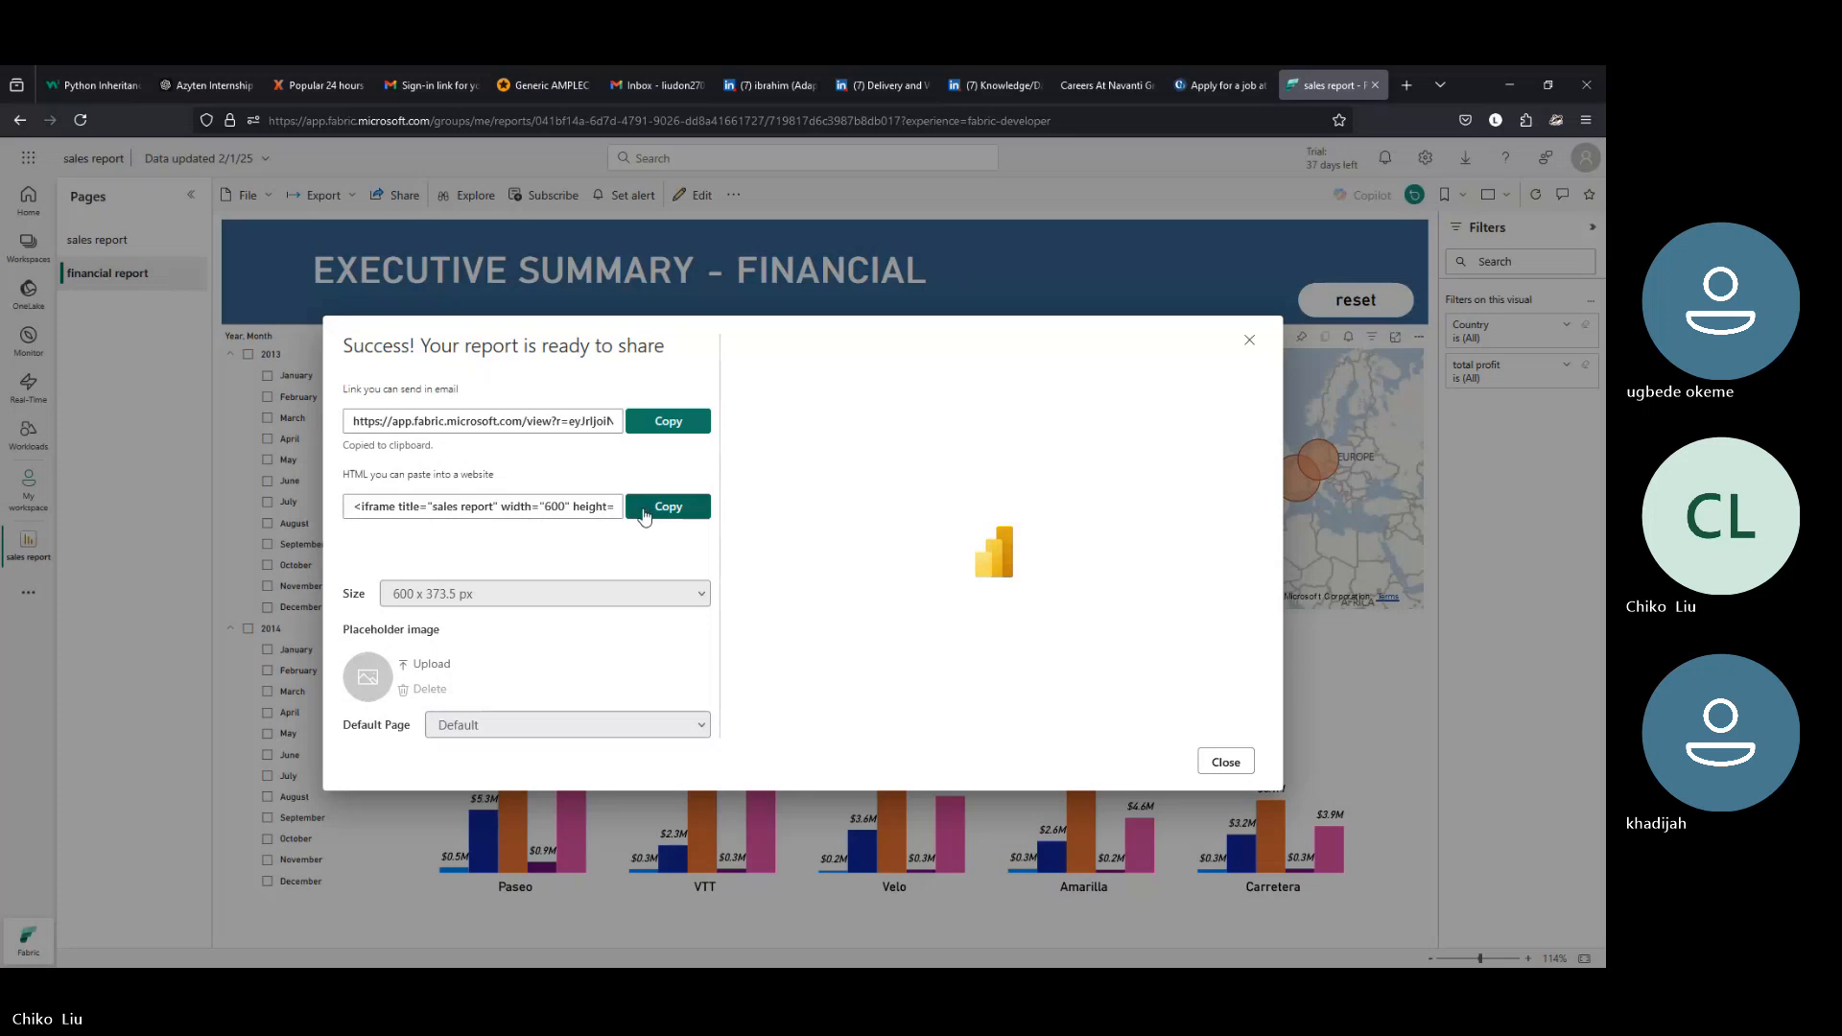
Open the copied public link in a new browser tab and check the title of the financial page
click(1418, 85)
click(1286, 119)
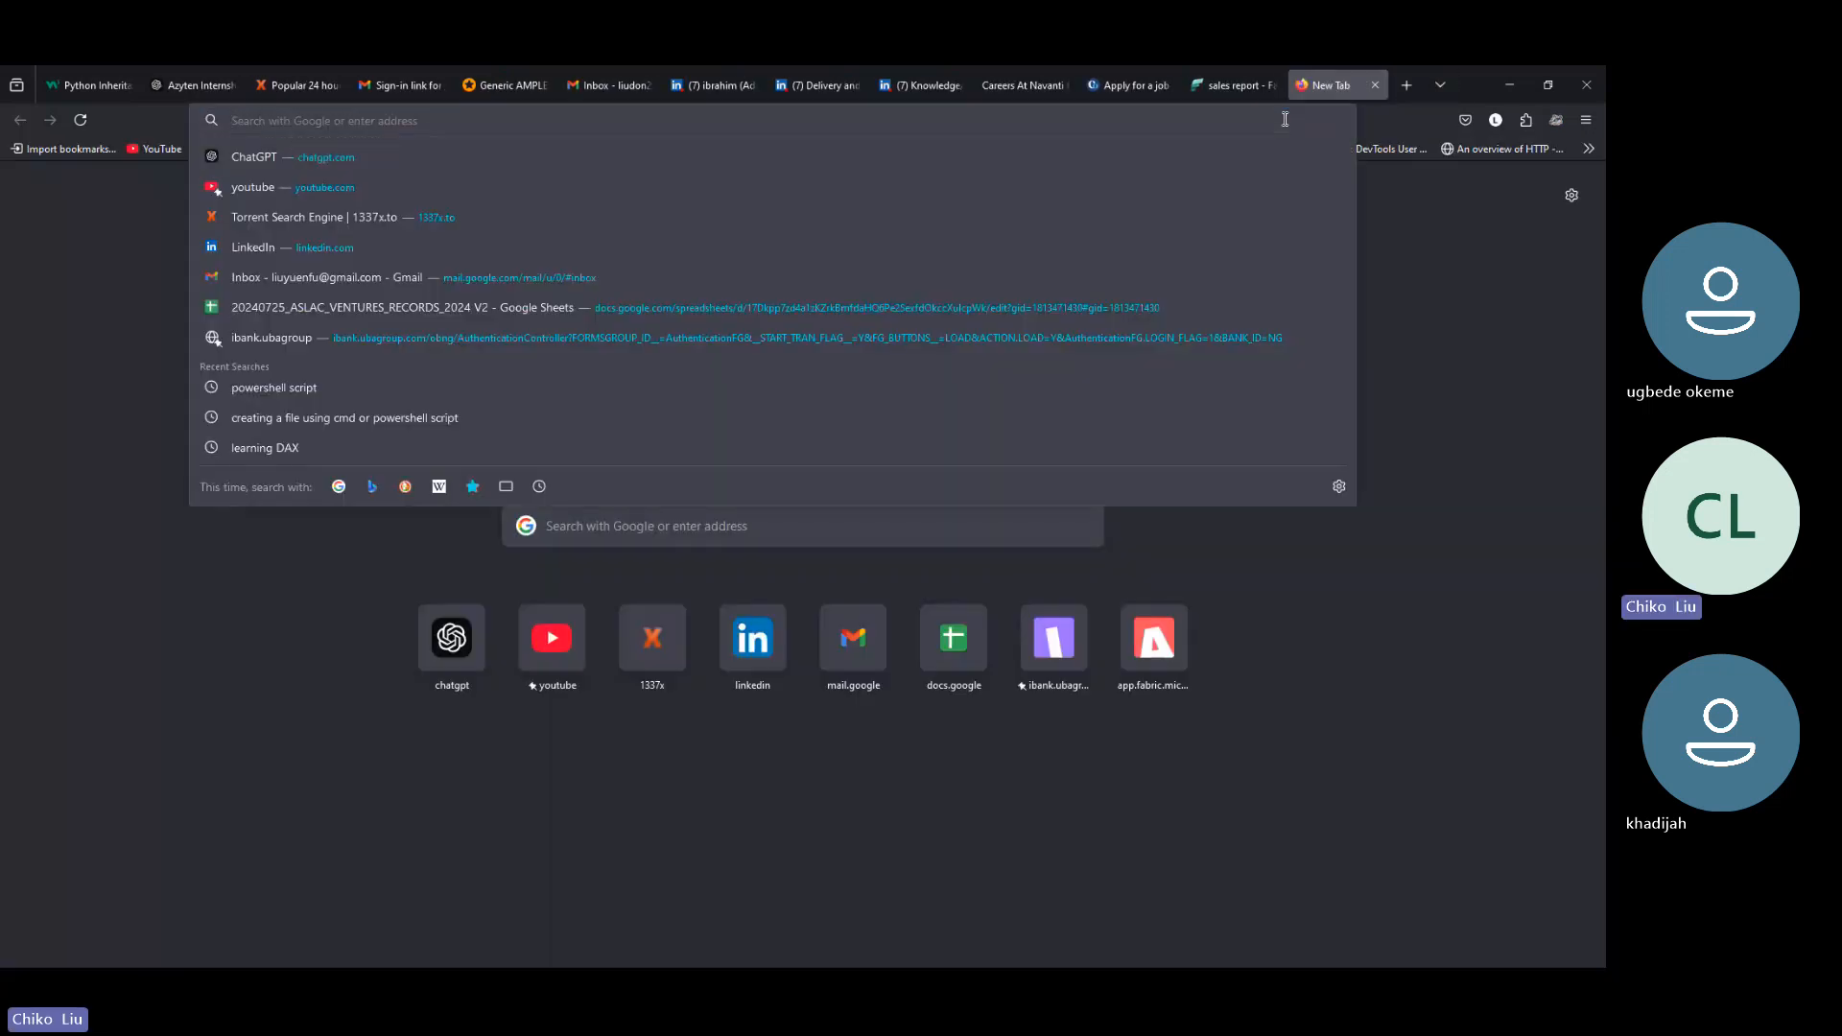
key(ctrl+v)
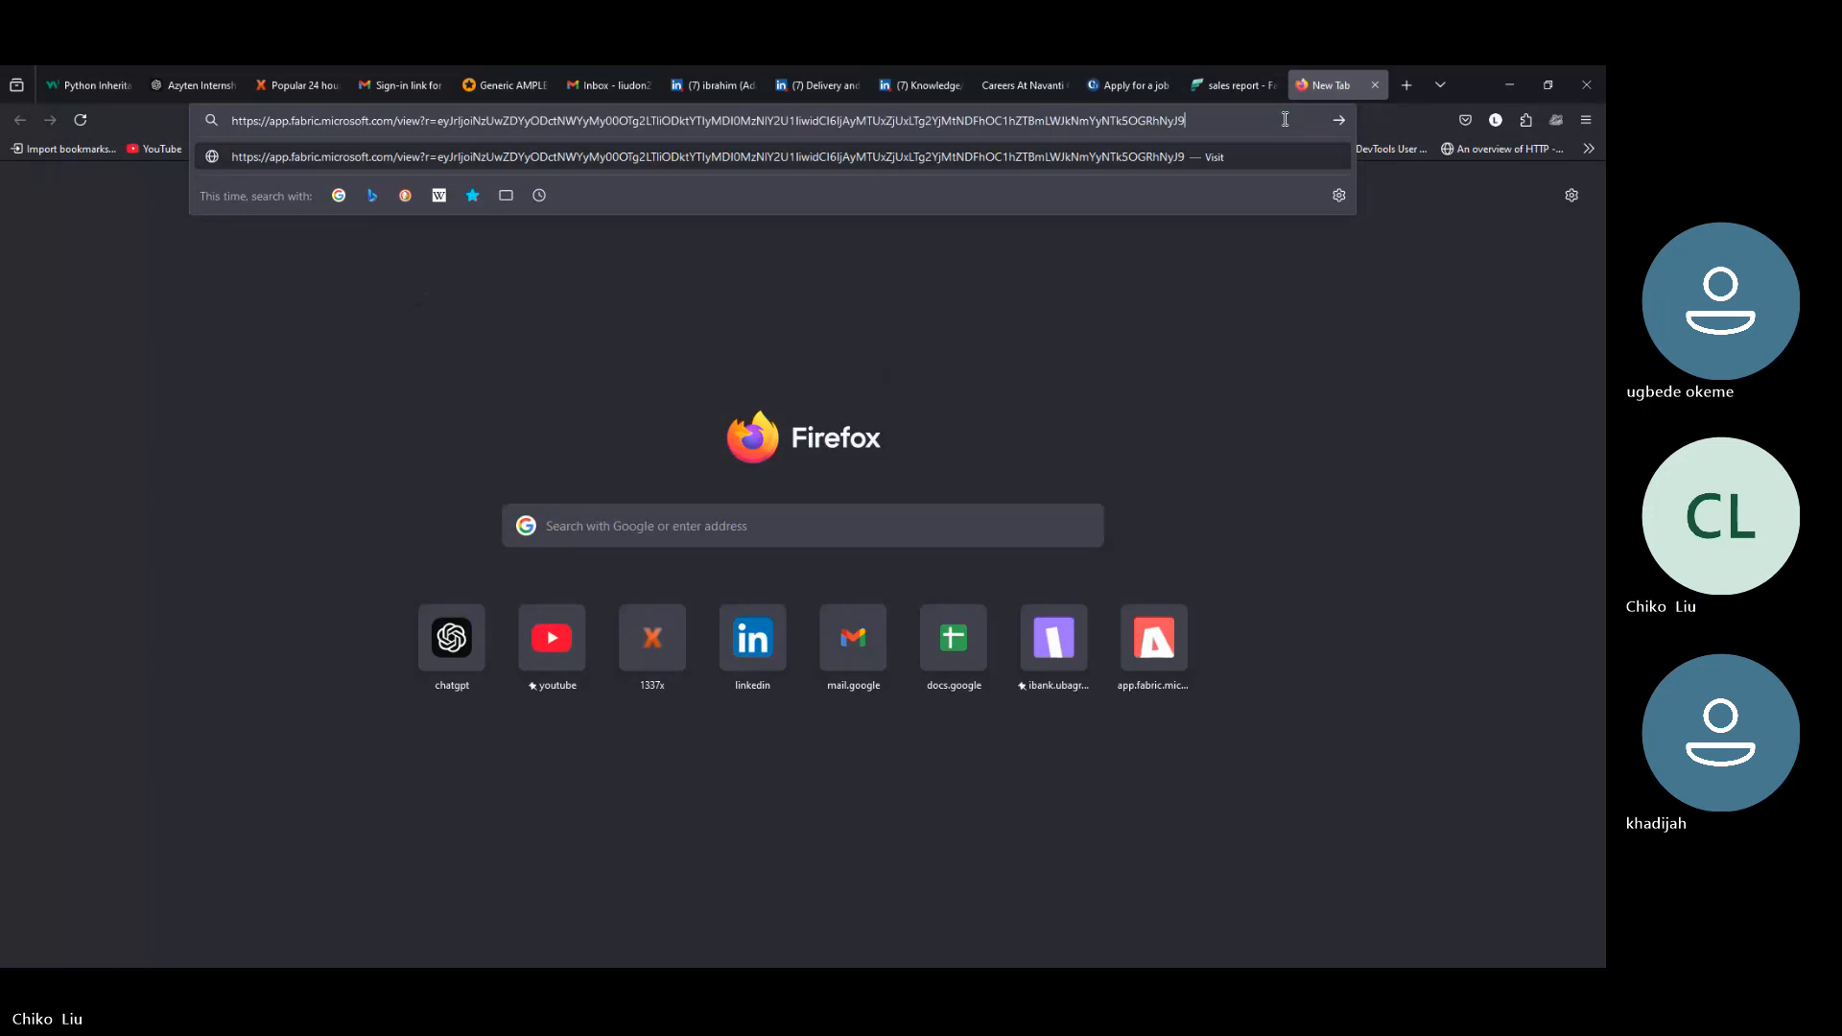
key(Return)
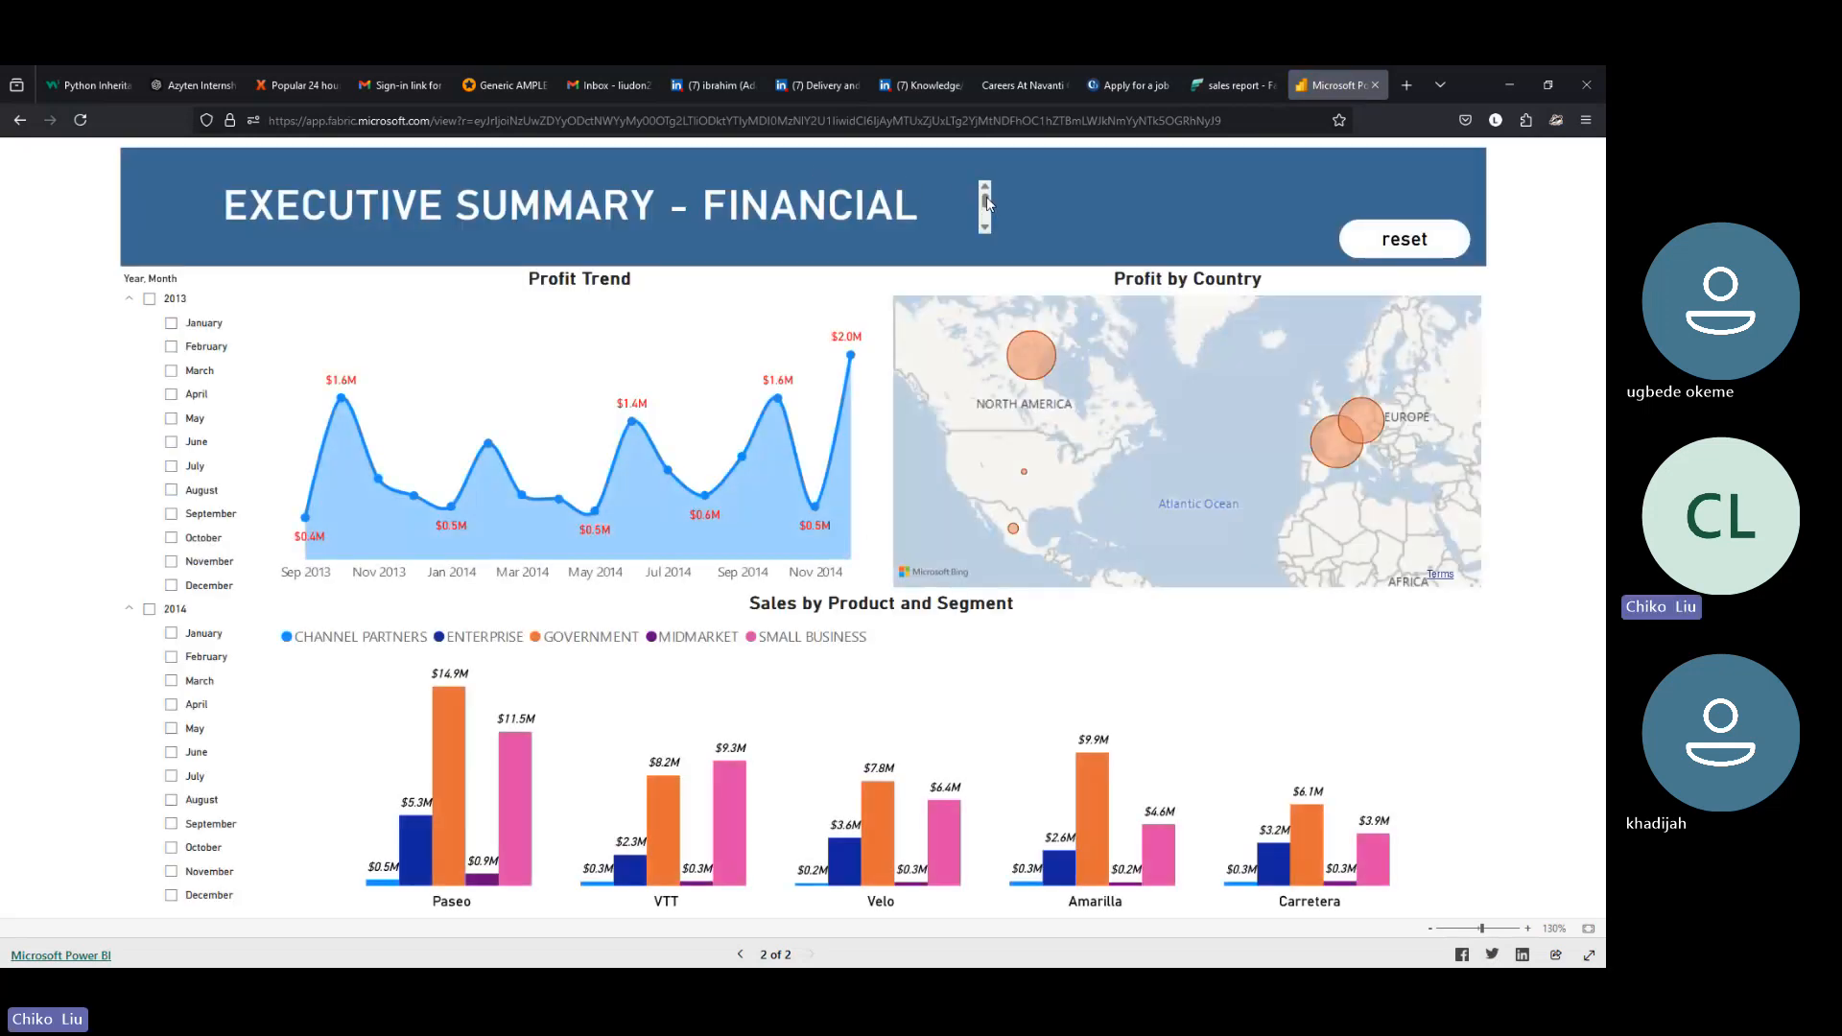
mouse_move(987, 202)
mouse_down()
mouse_move(988, 223)
mouse_move(988, 201)
mouse_up()
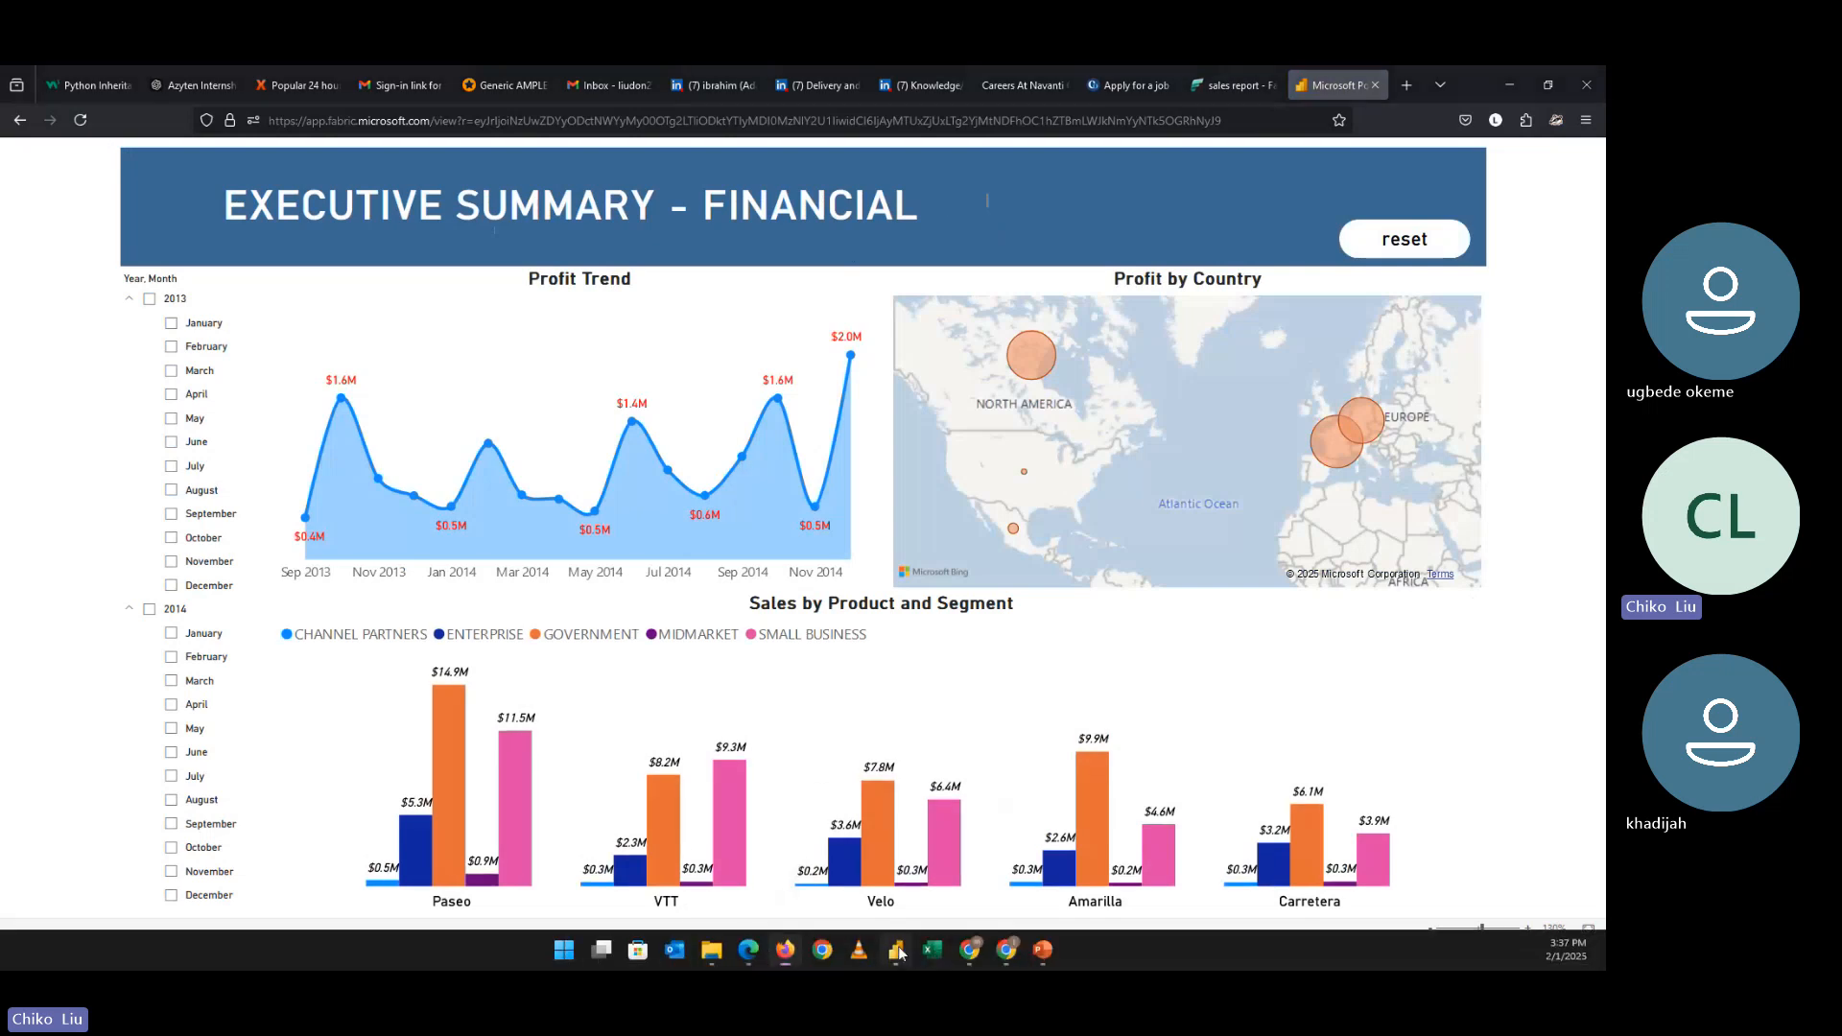
Switch to Power BI Desktop, widen the Executive Summary title text box and left-align its text
click(897, 951)
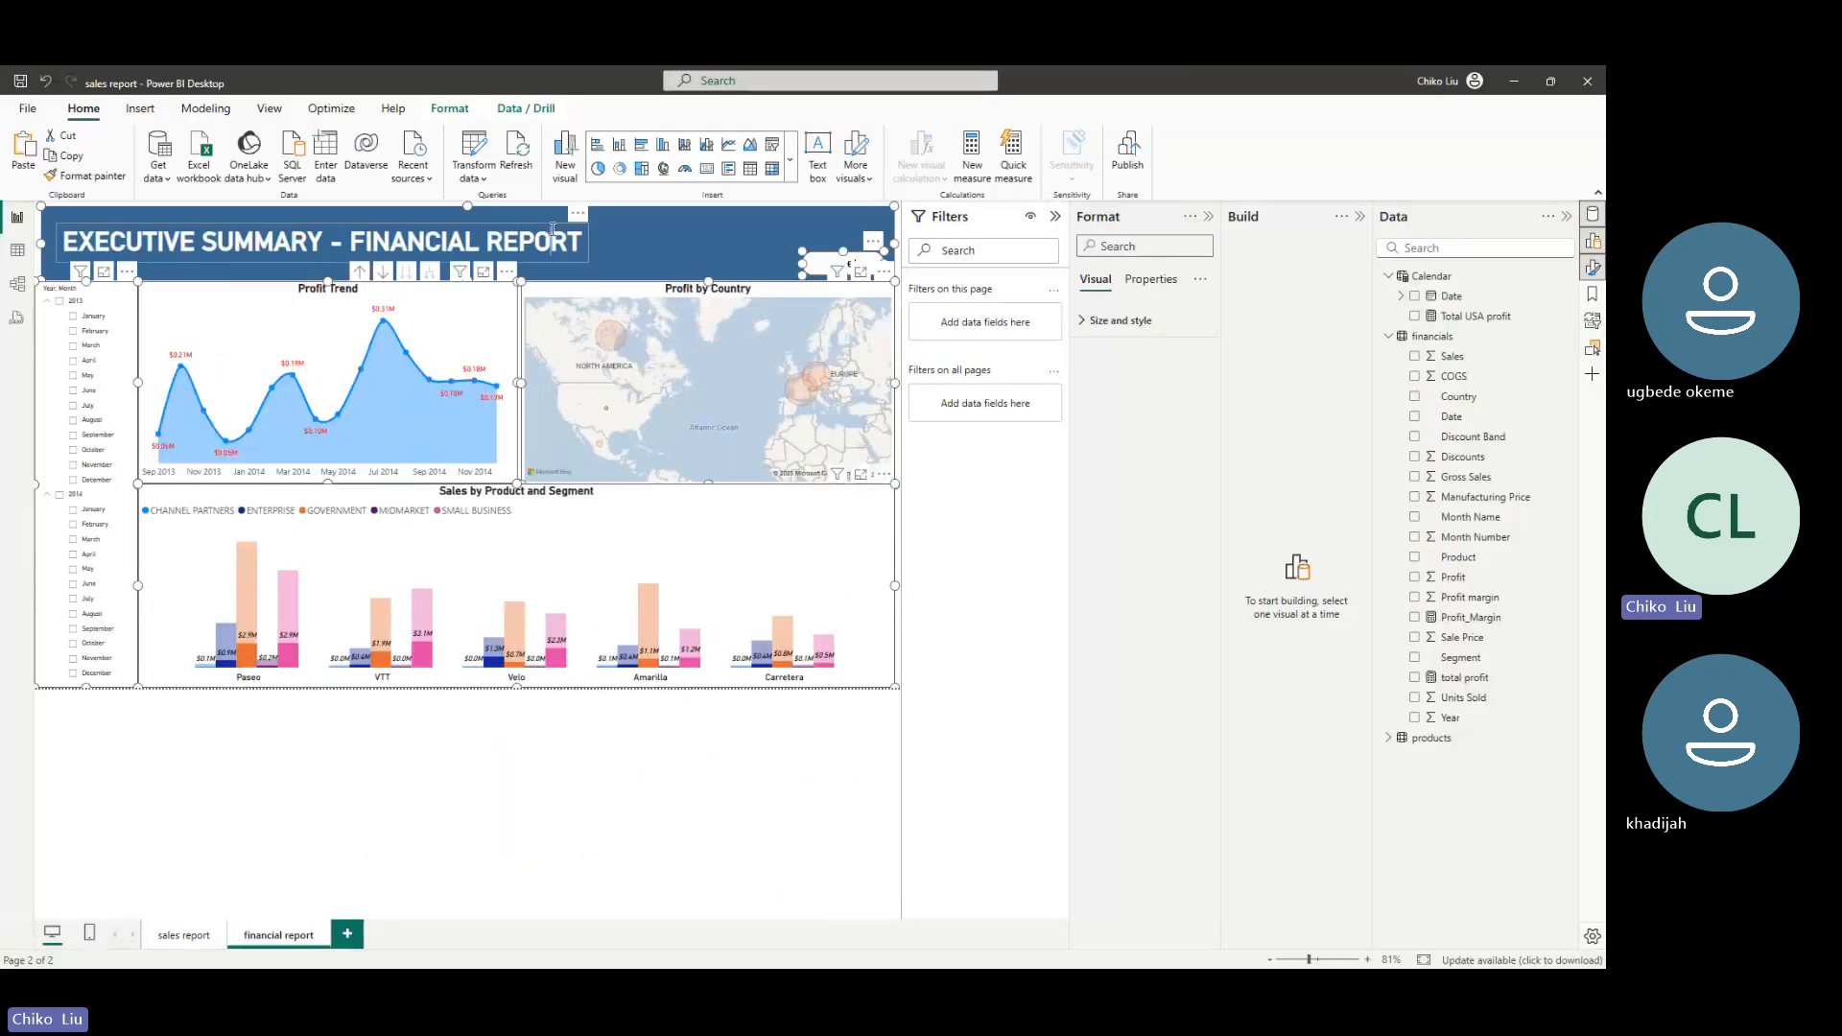
click(583, 244)
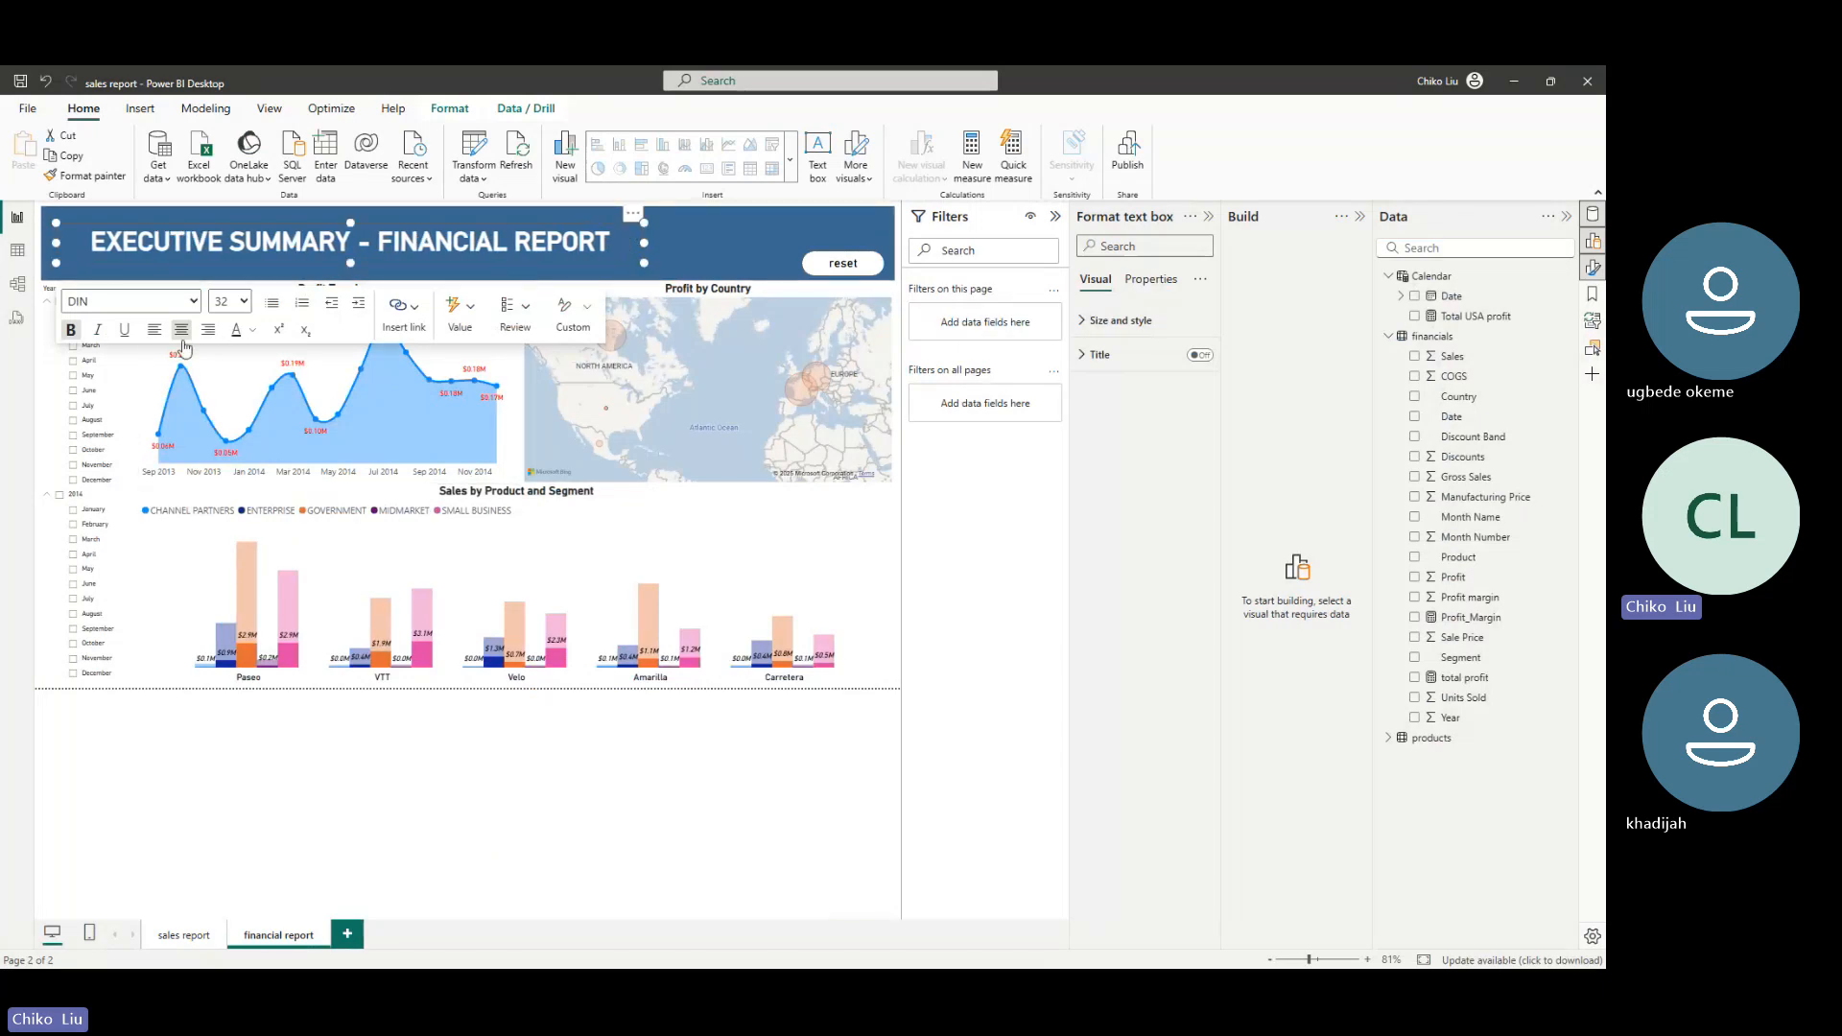
click(156, 332)
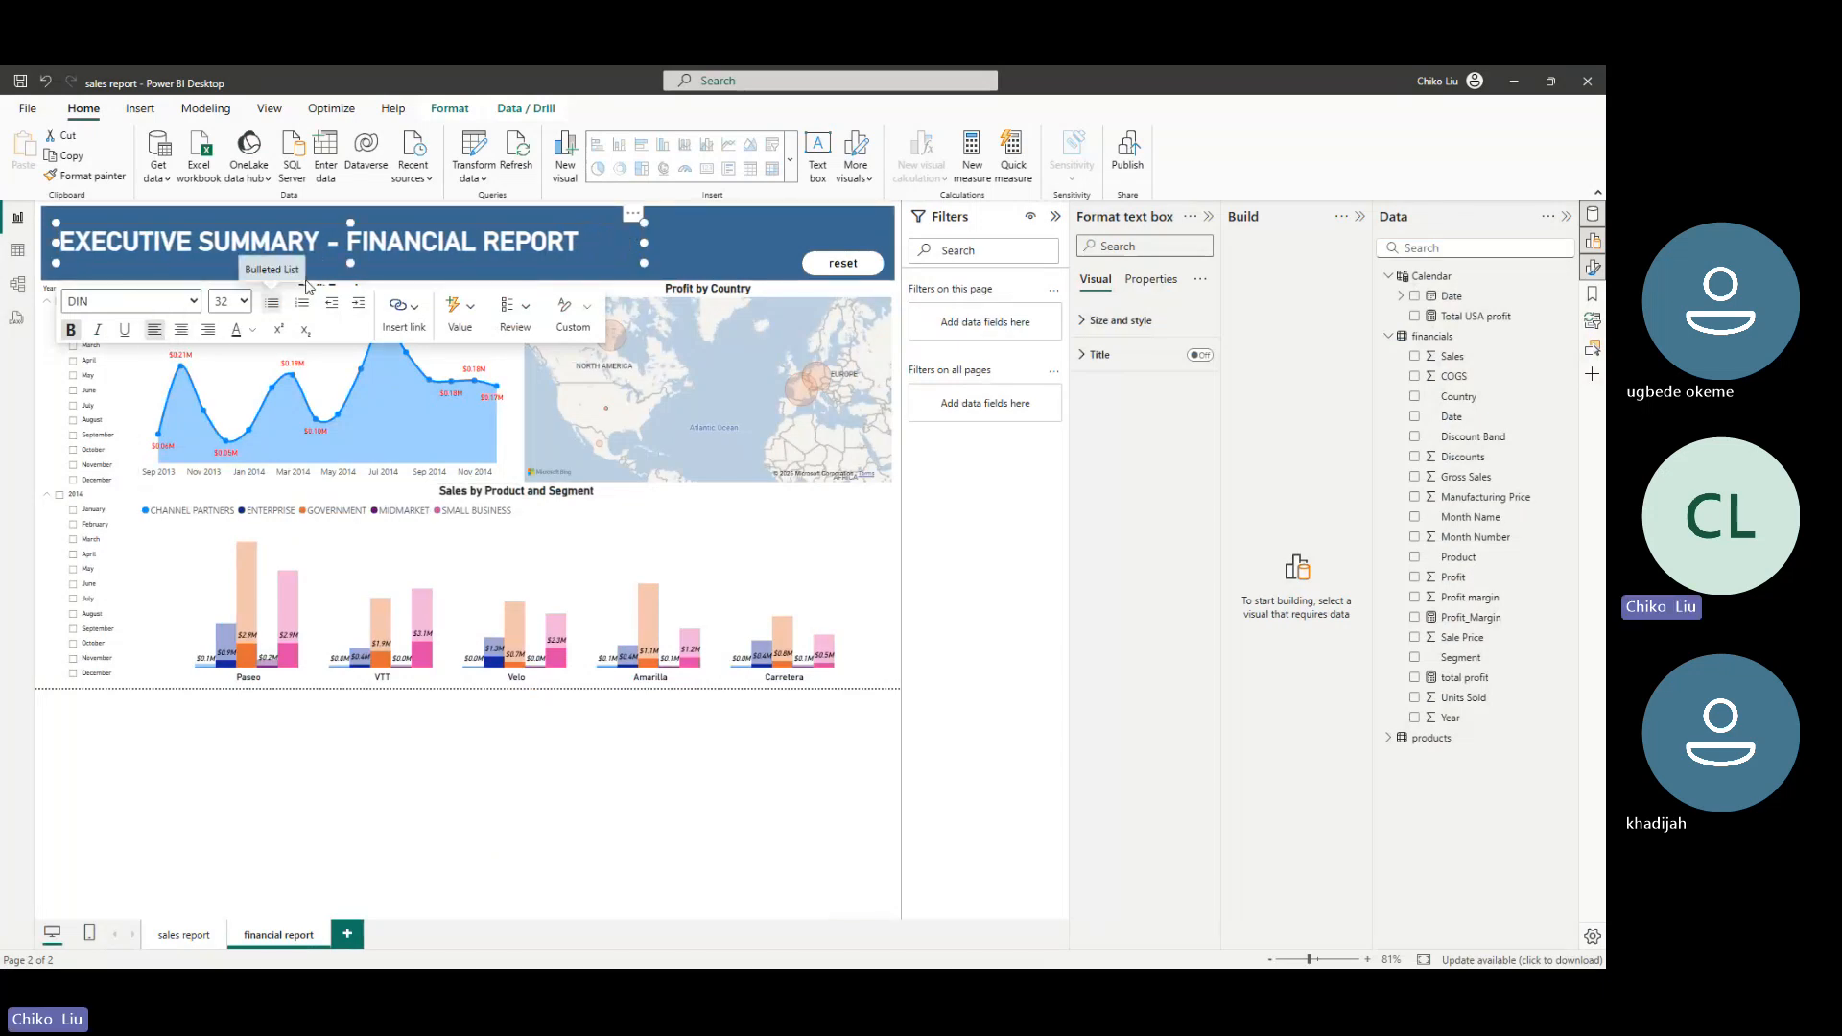
click(700, 255)
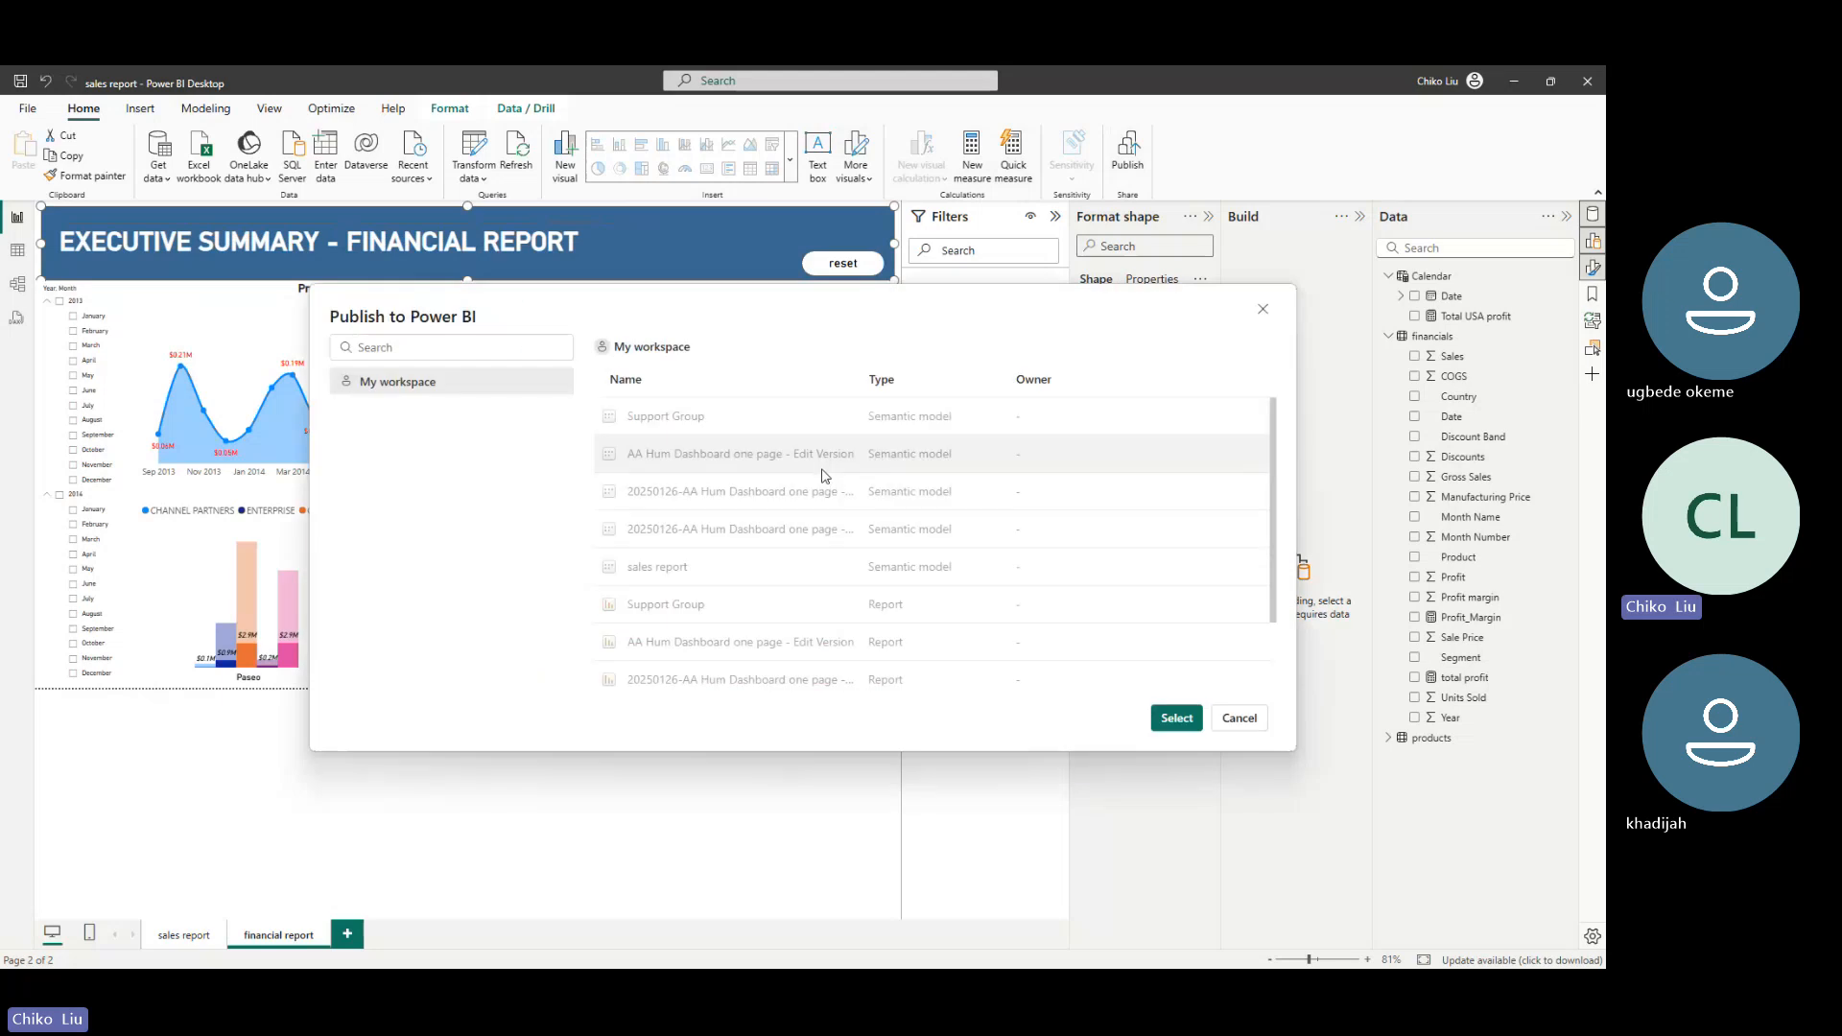
Publish the updated sales report to My workspace again and dismiss the publishing dialog
click(1177, 720)
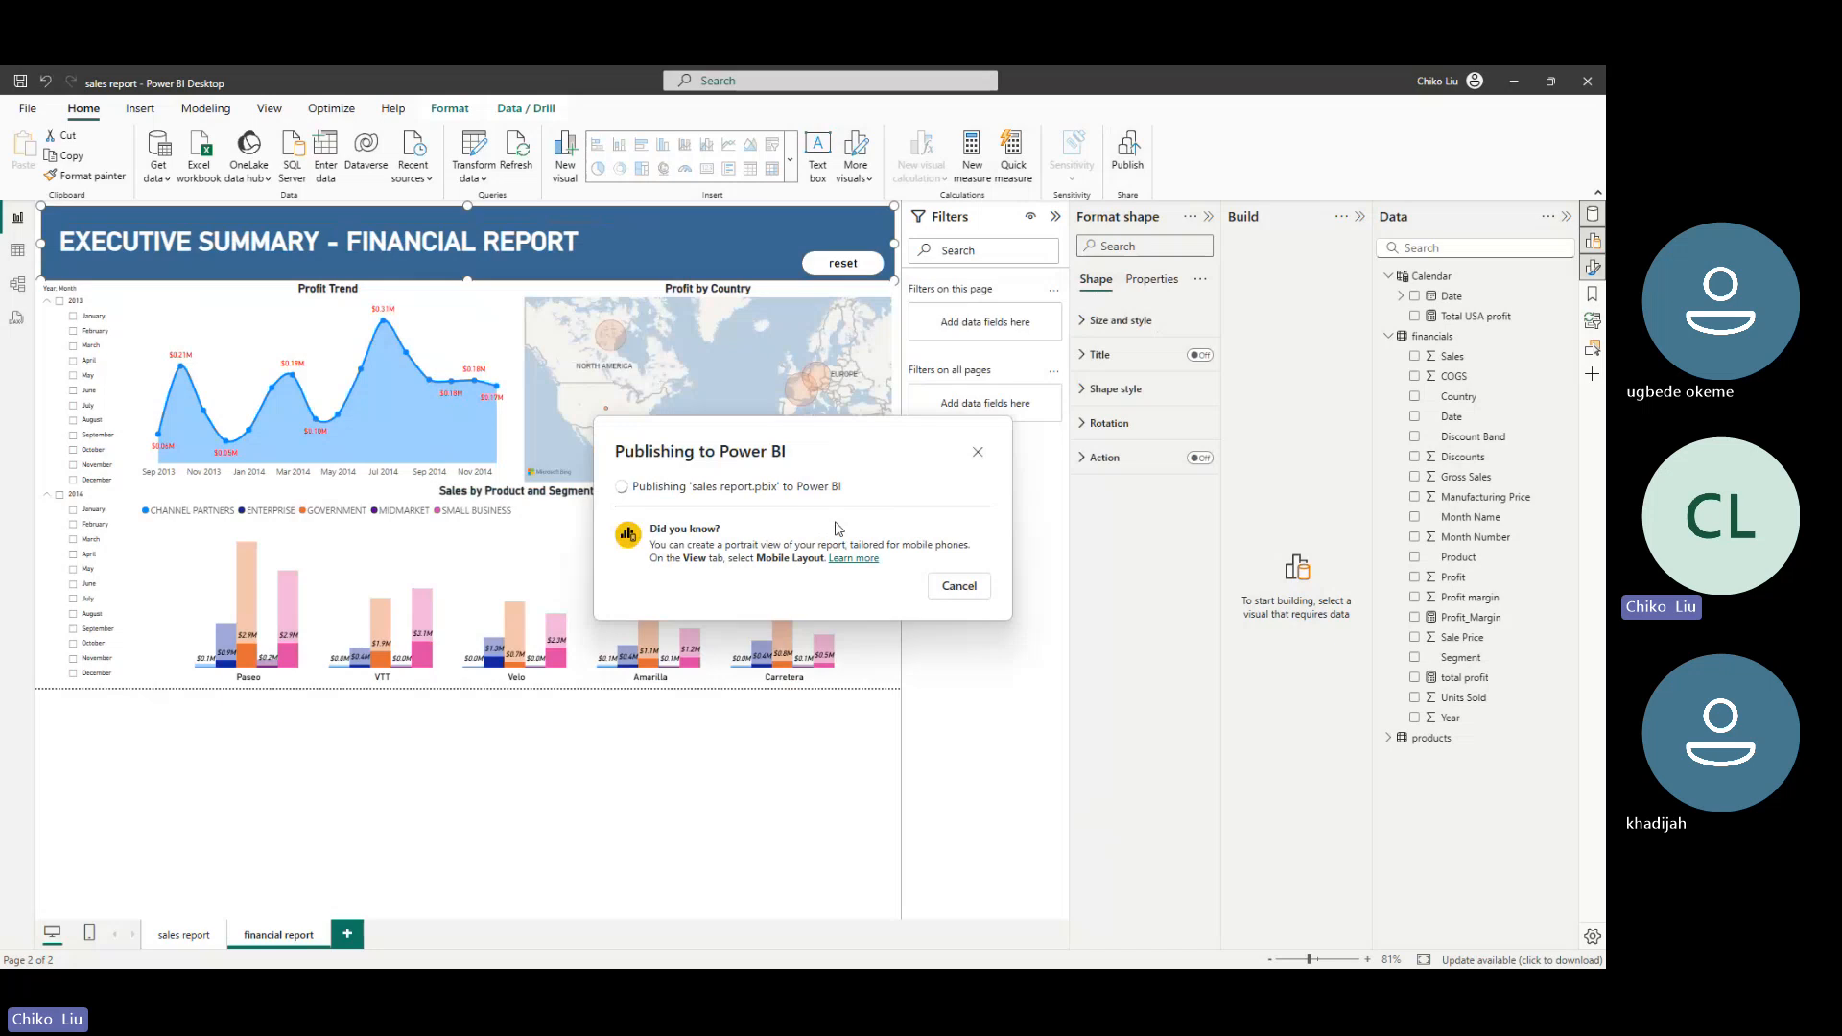
click(863, 640)
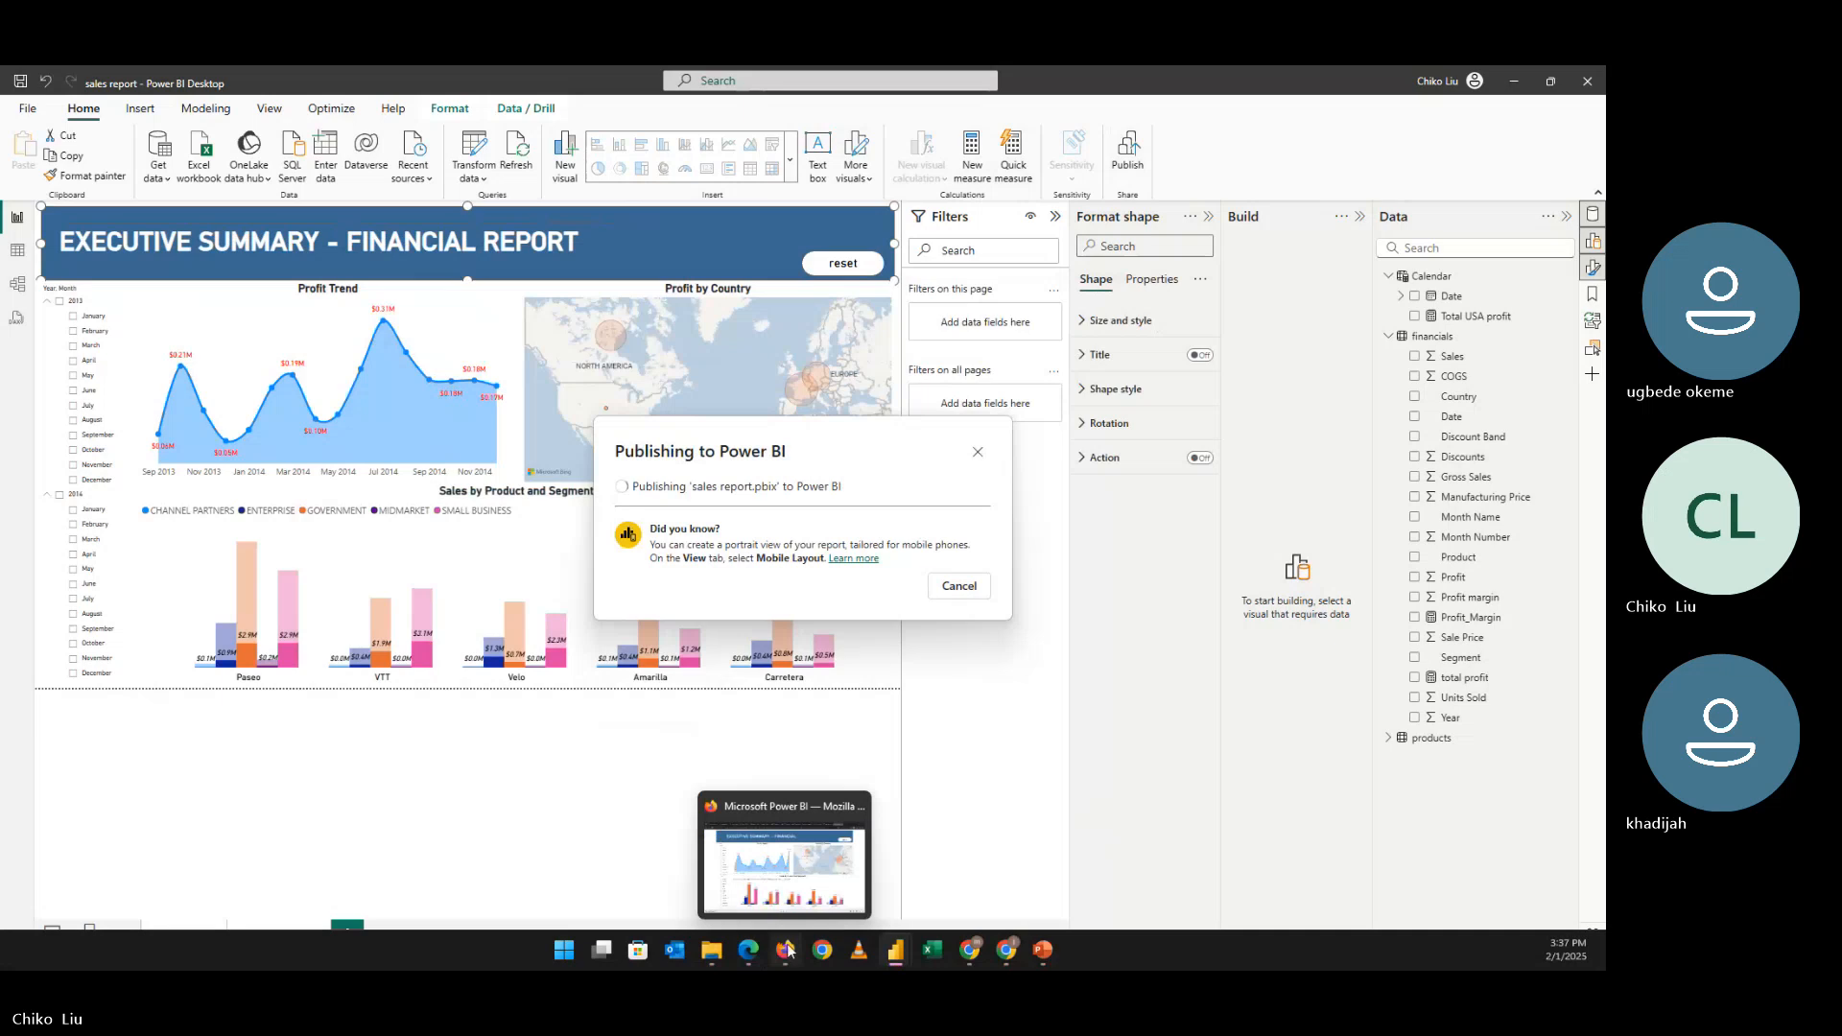
click(789, 950)
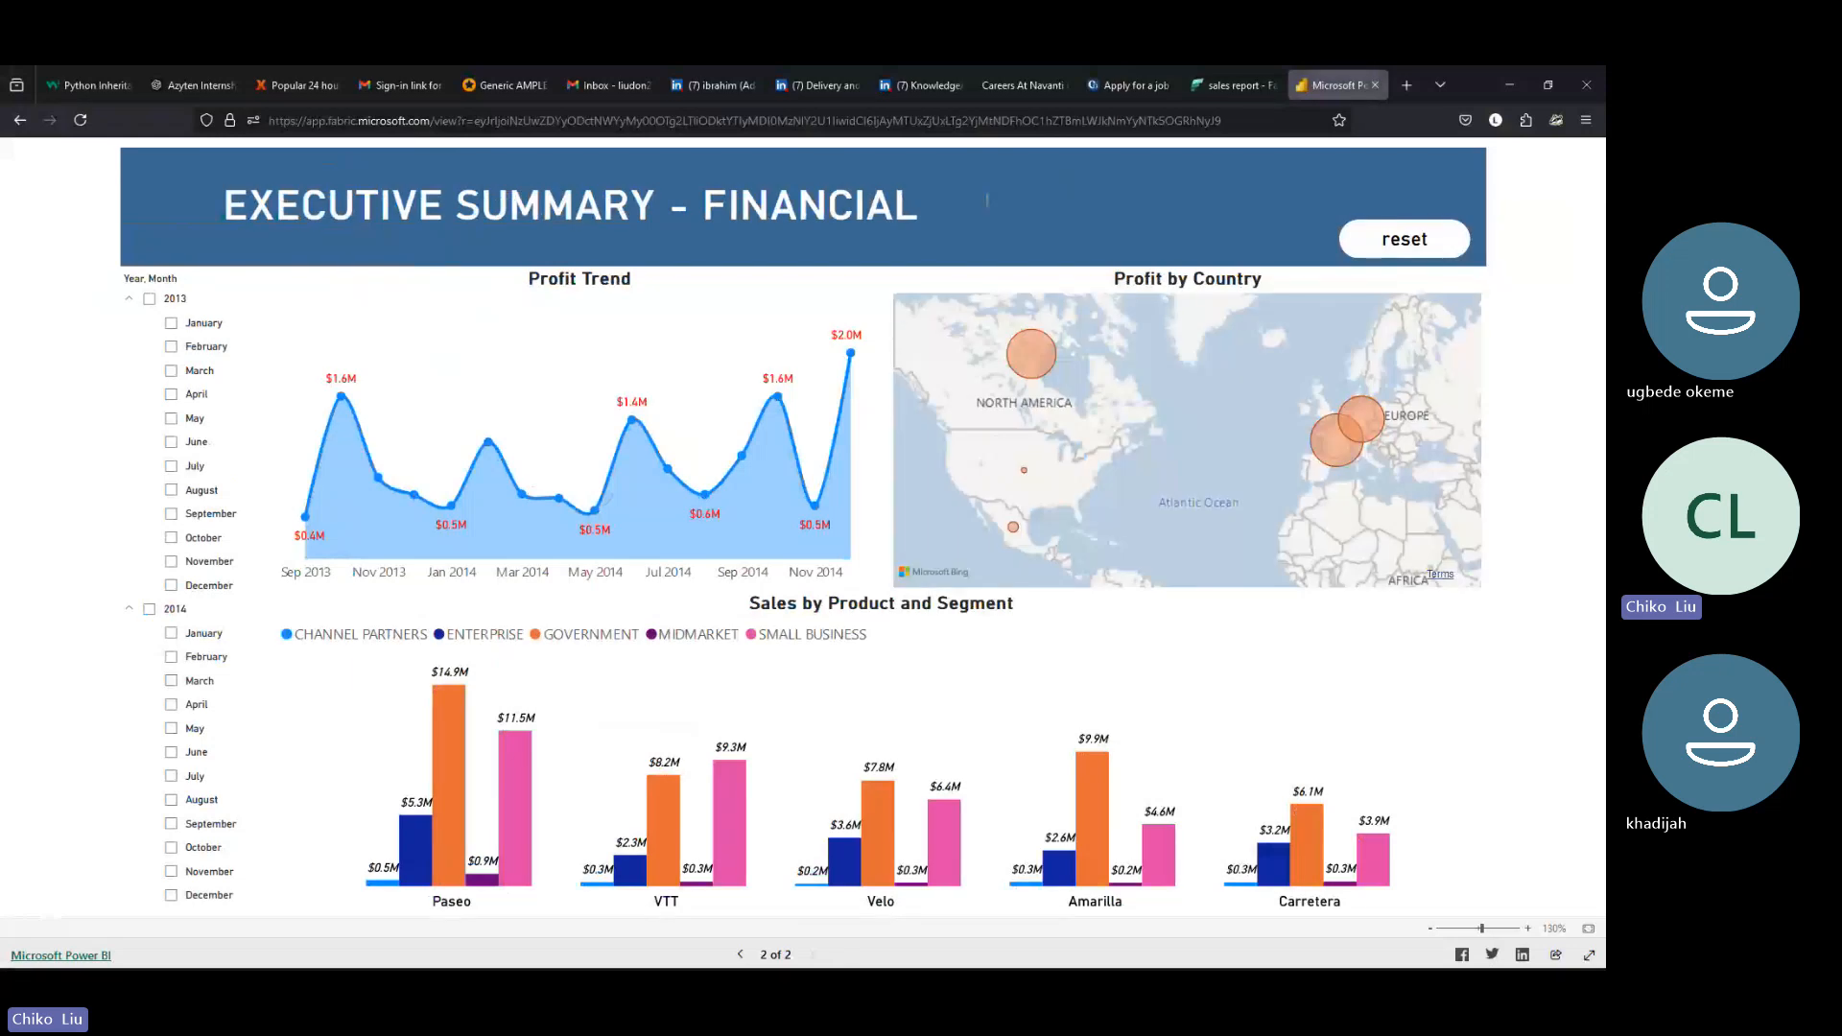
mouse_move(890, 957)
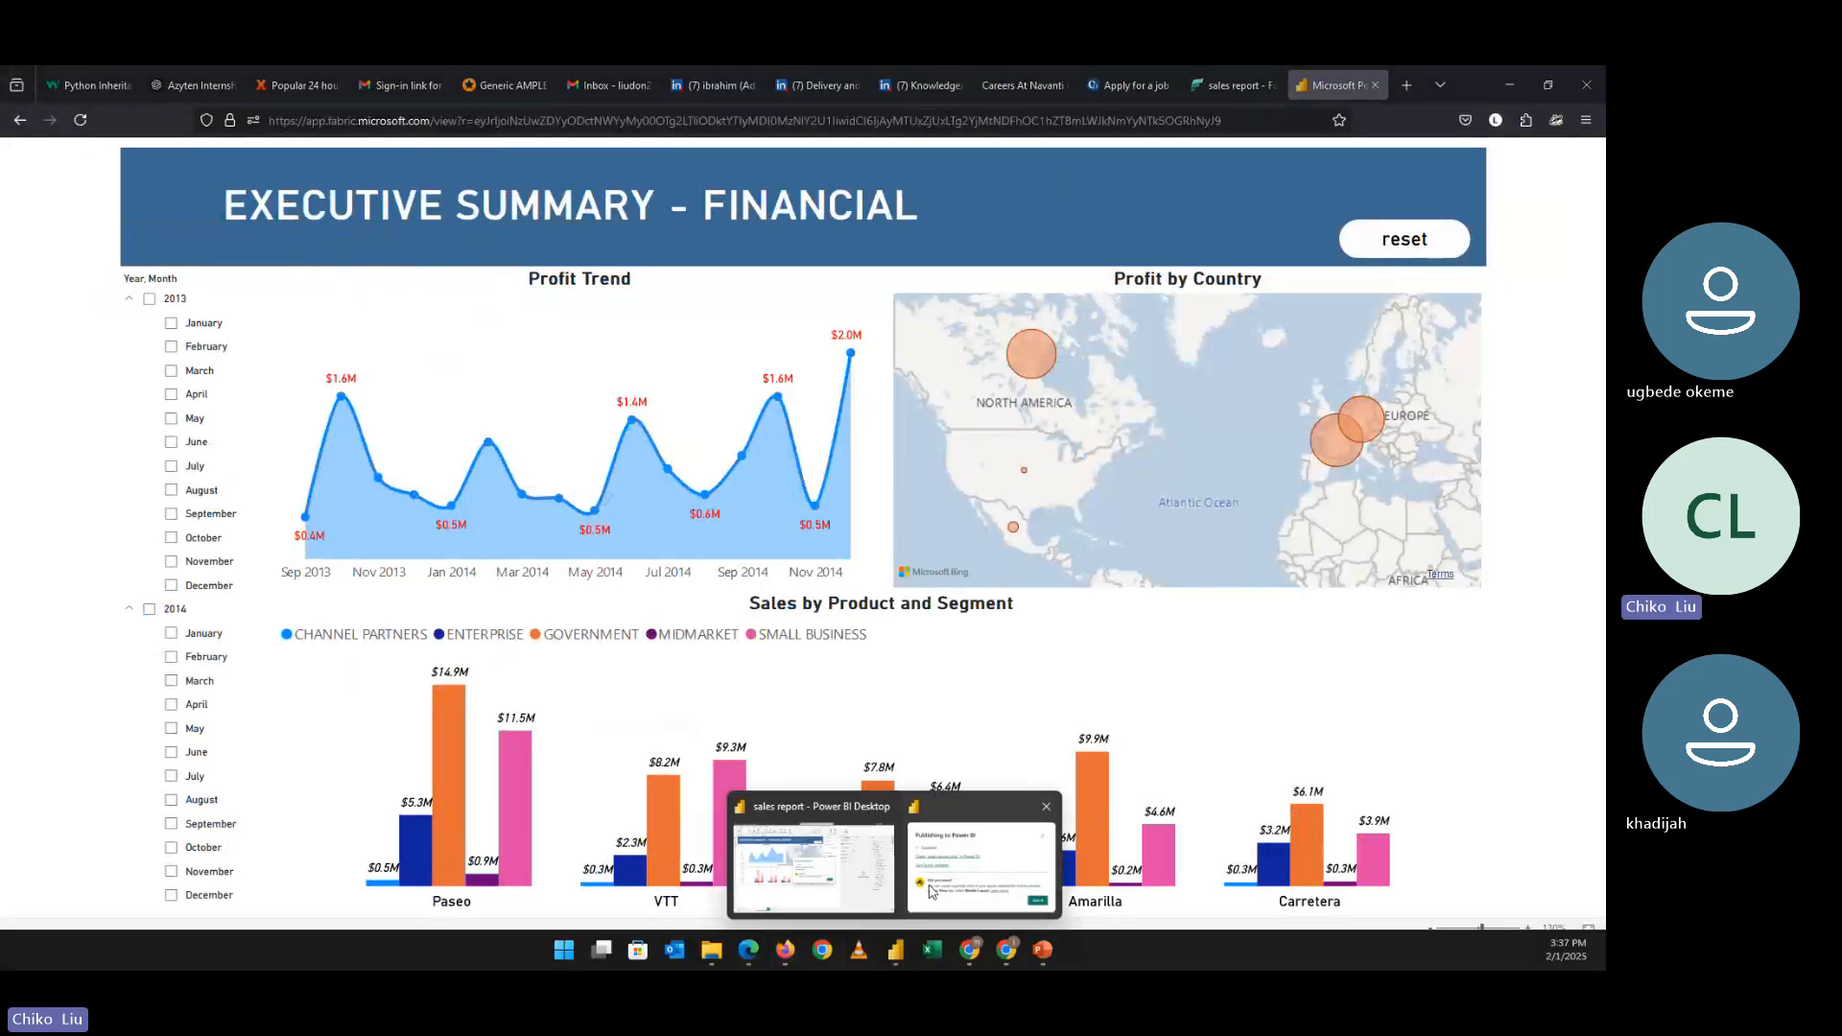
click(981, 863)
click(956, 637)
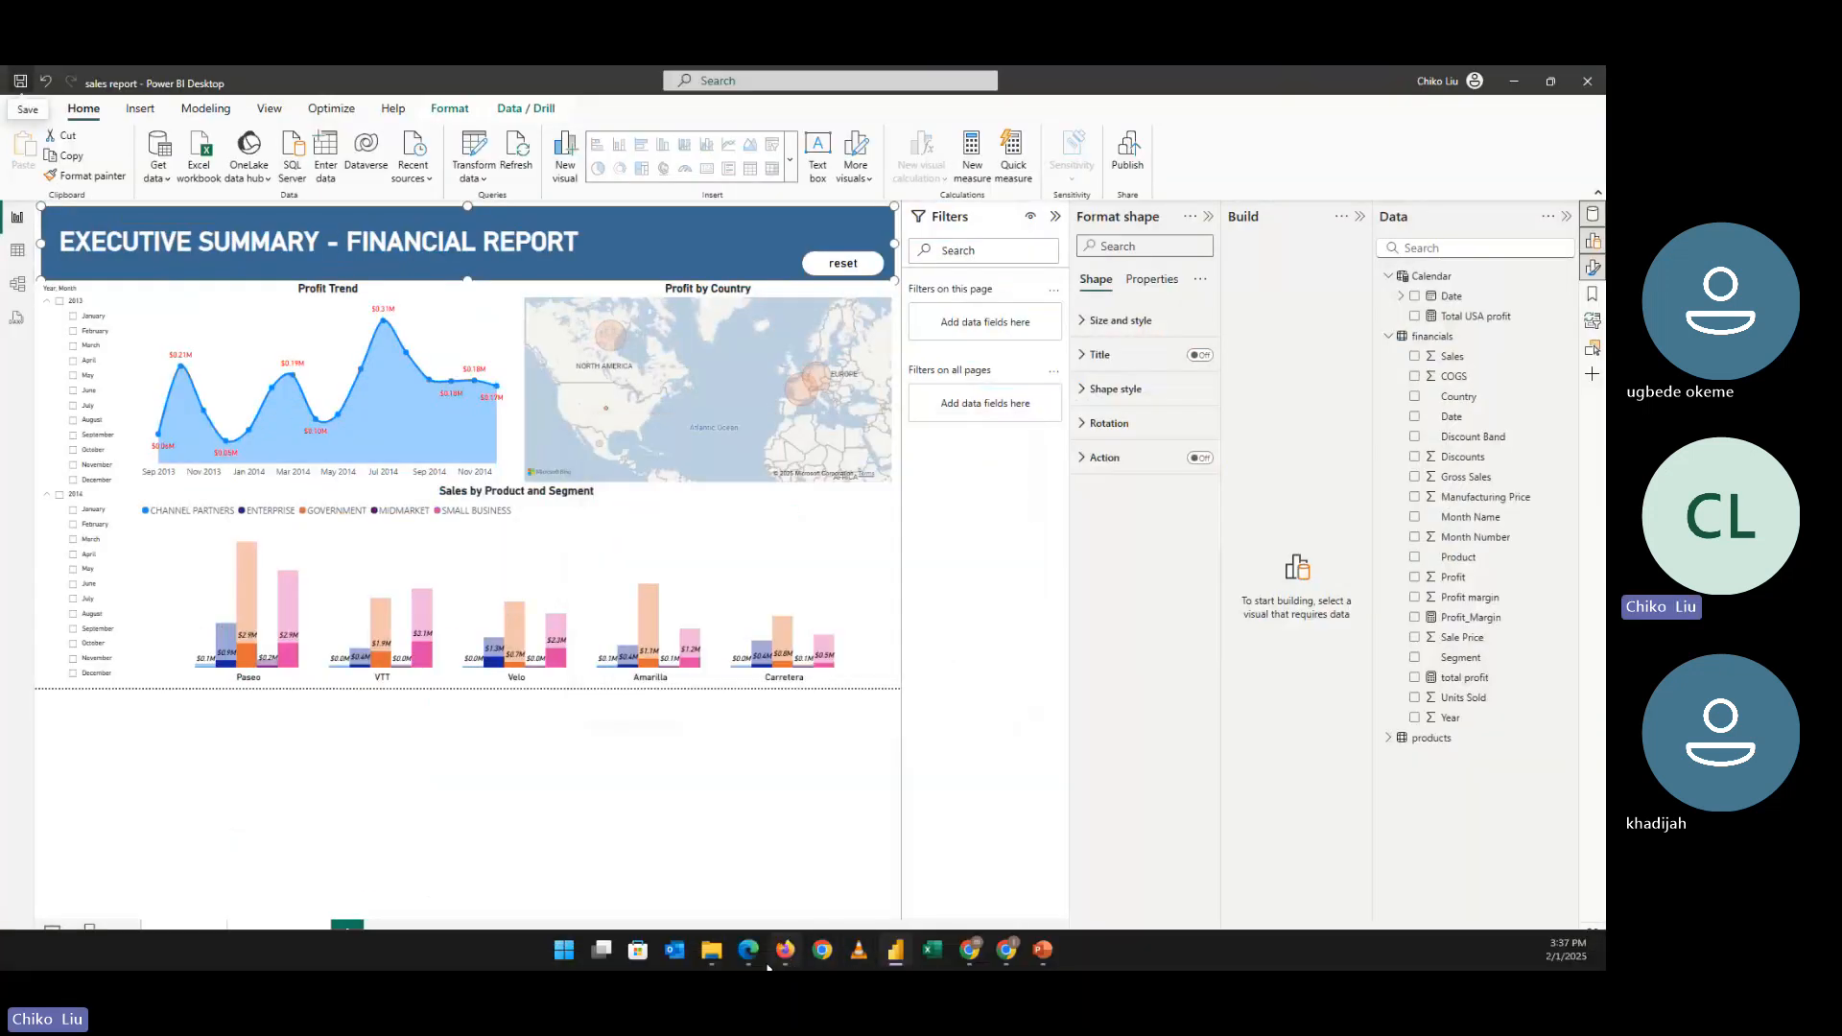
Switch to the web browser, reload the sales report in Fabric and close the public view tab
click(786, 952)
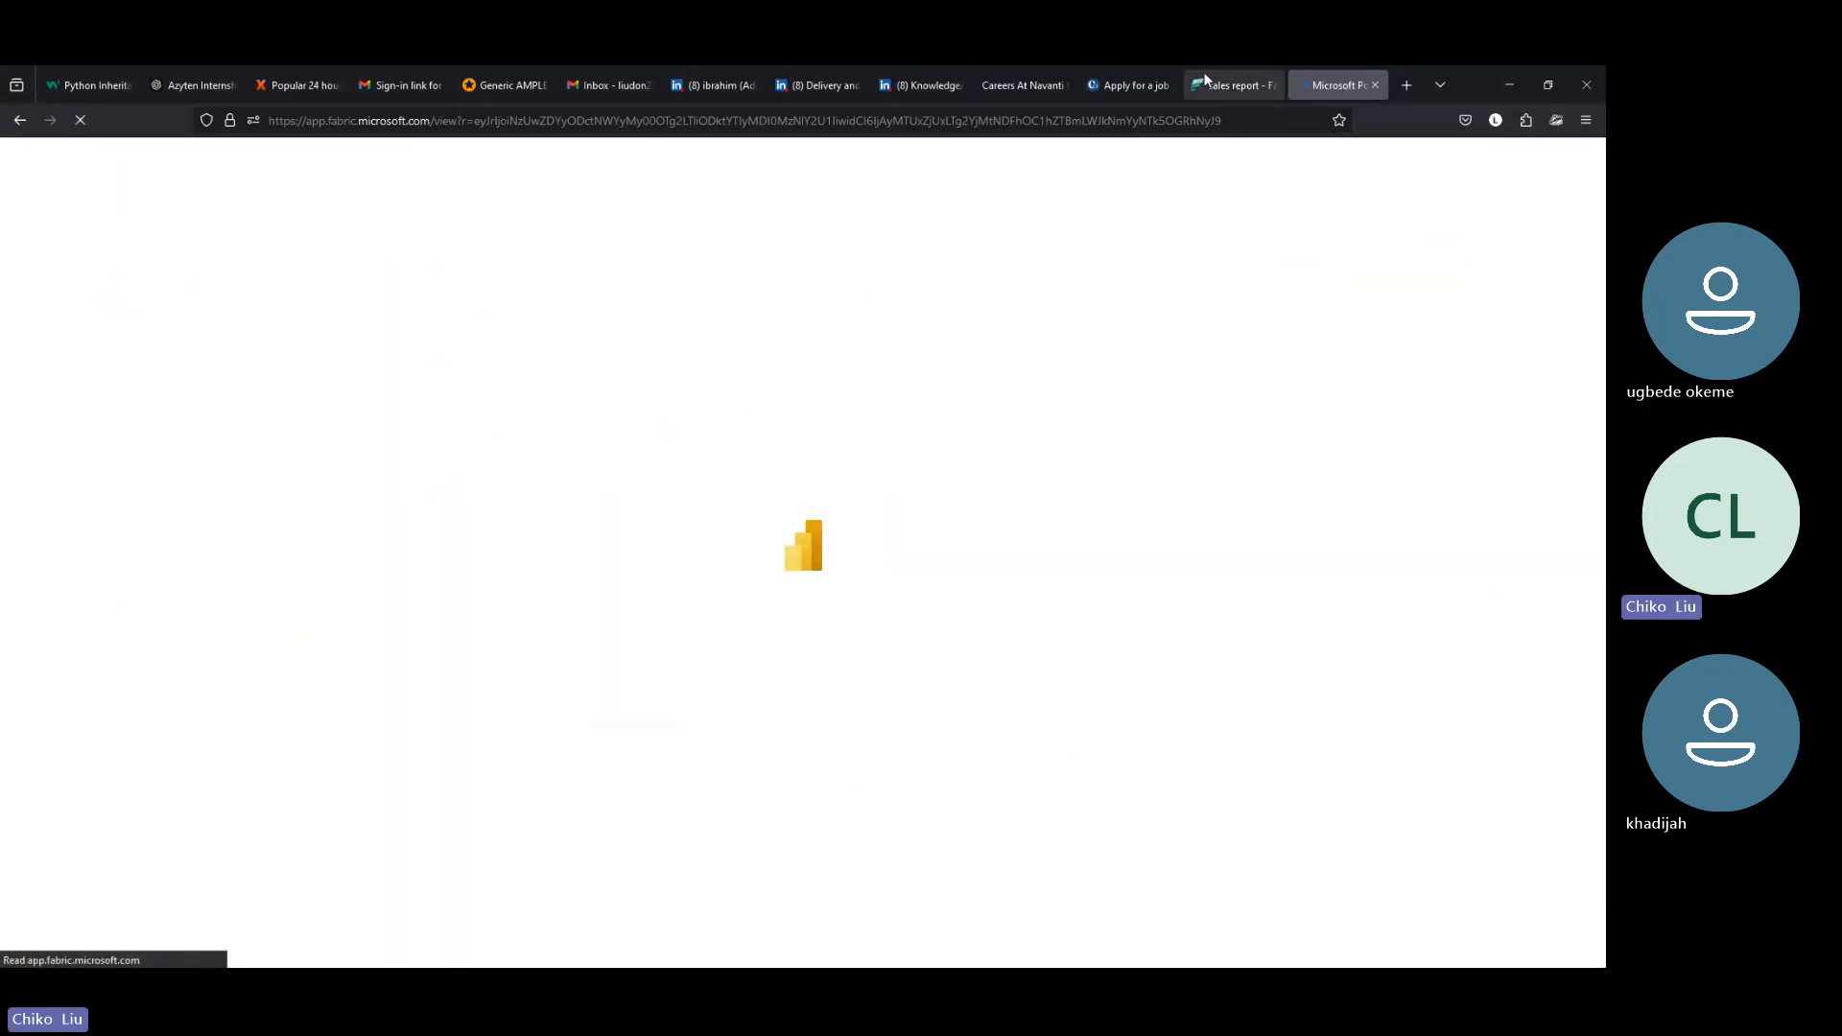
click(1206, 81)
click(1250, 344)
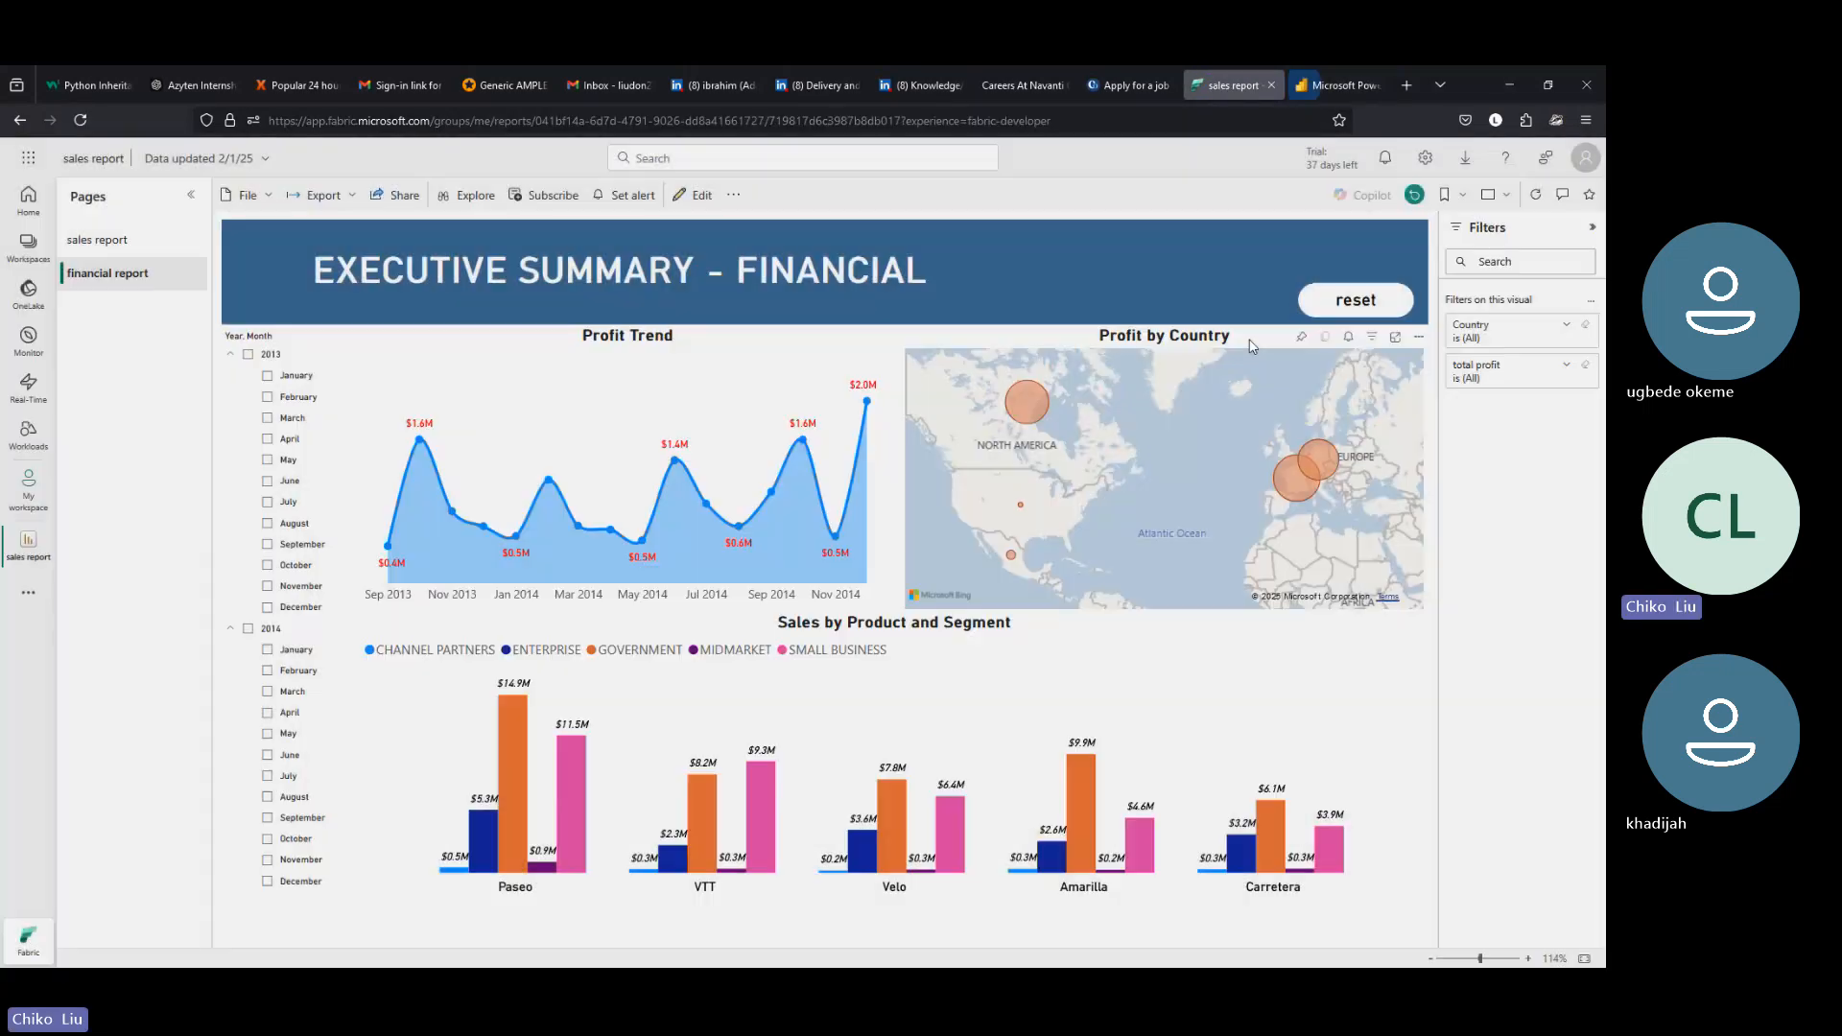
click(79, 121)
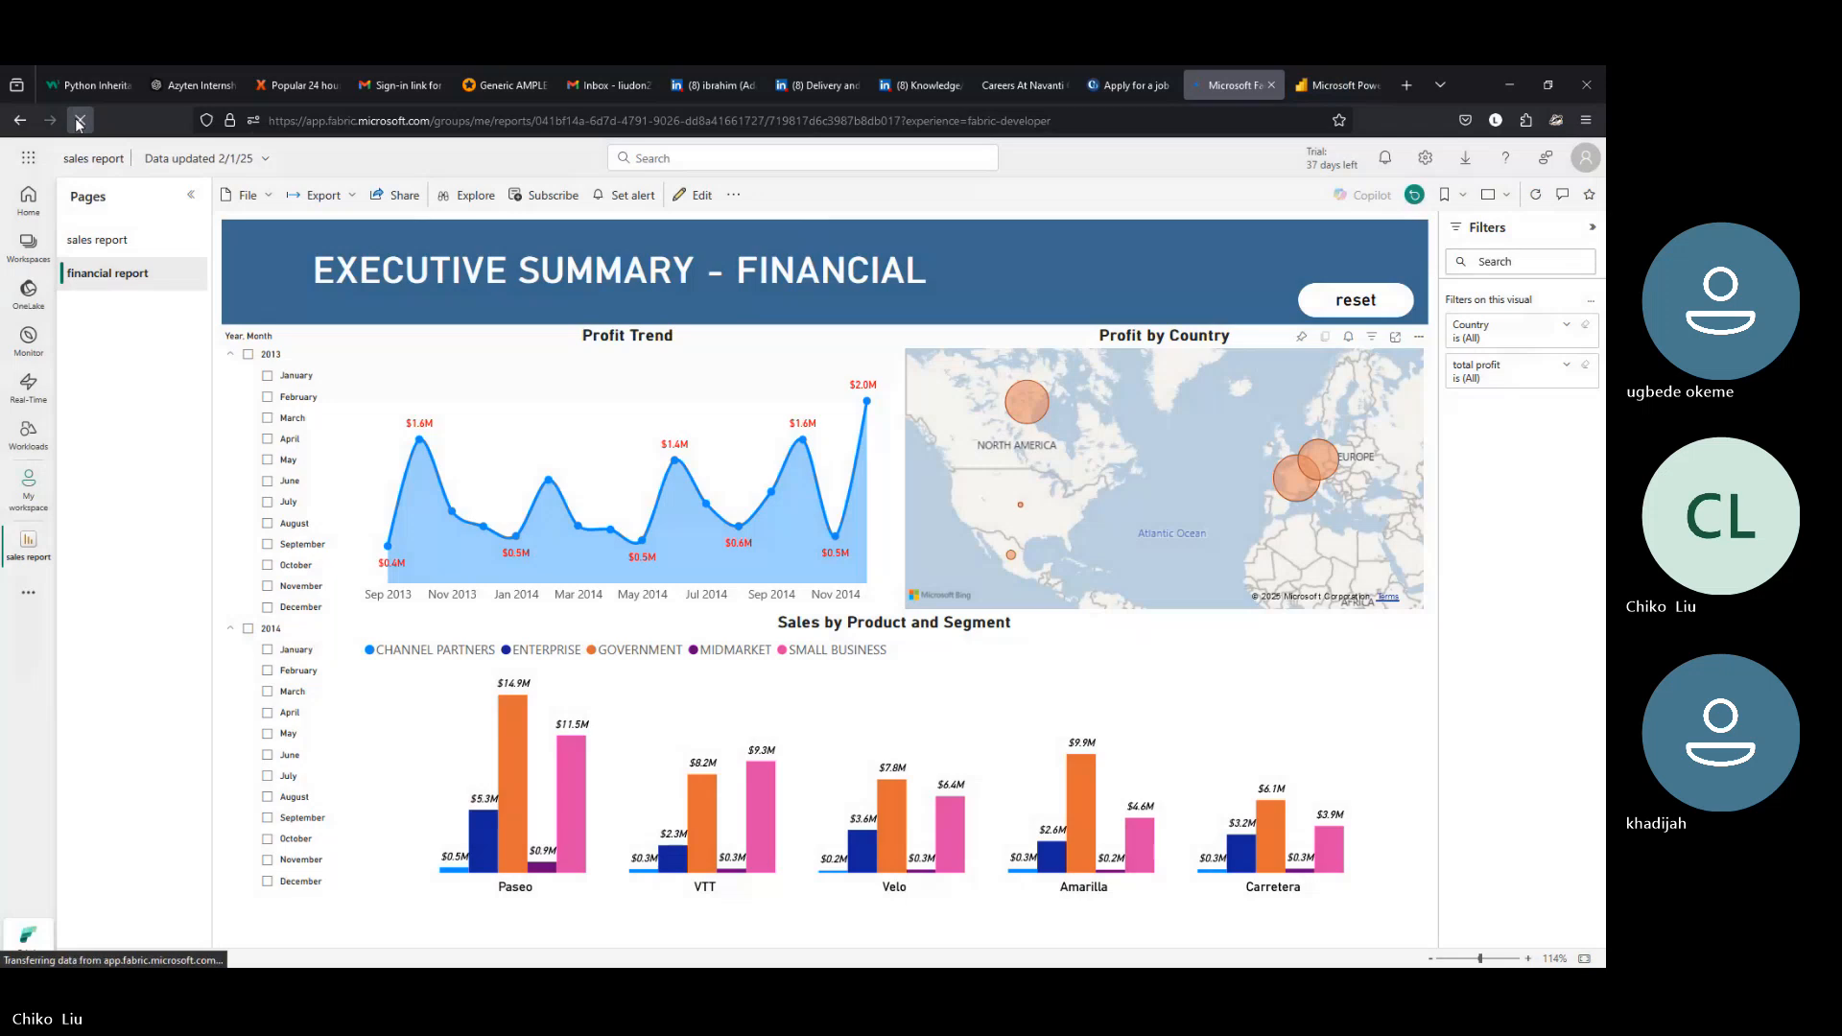
click(1353, 73)
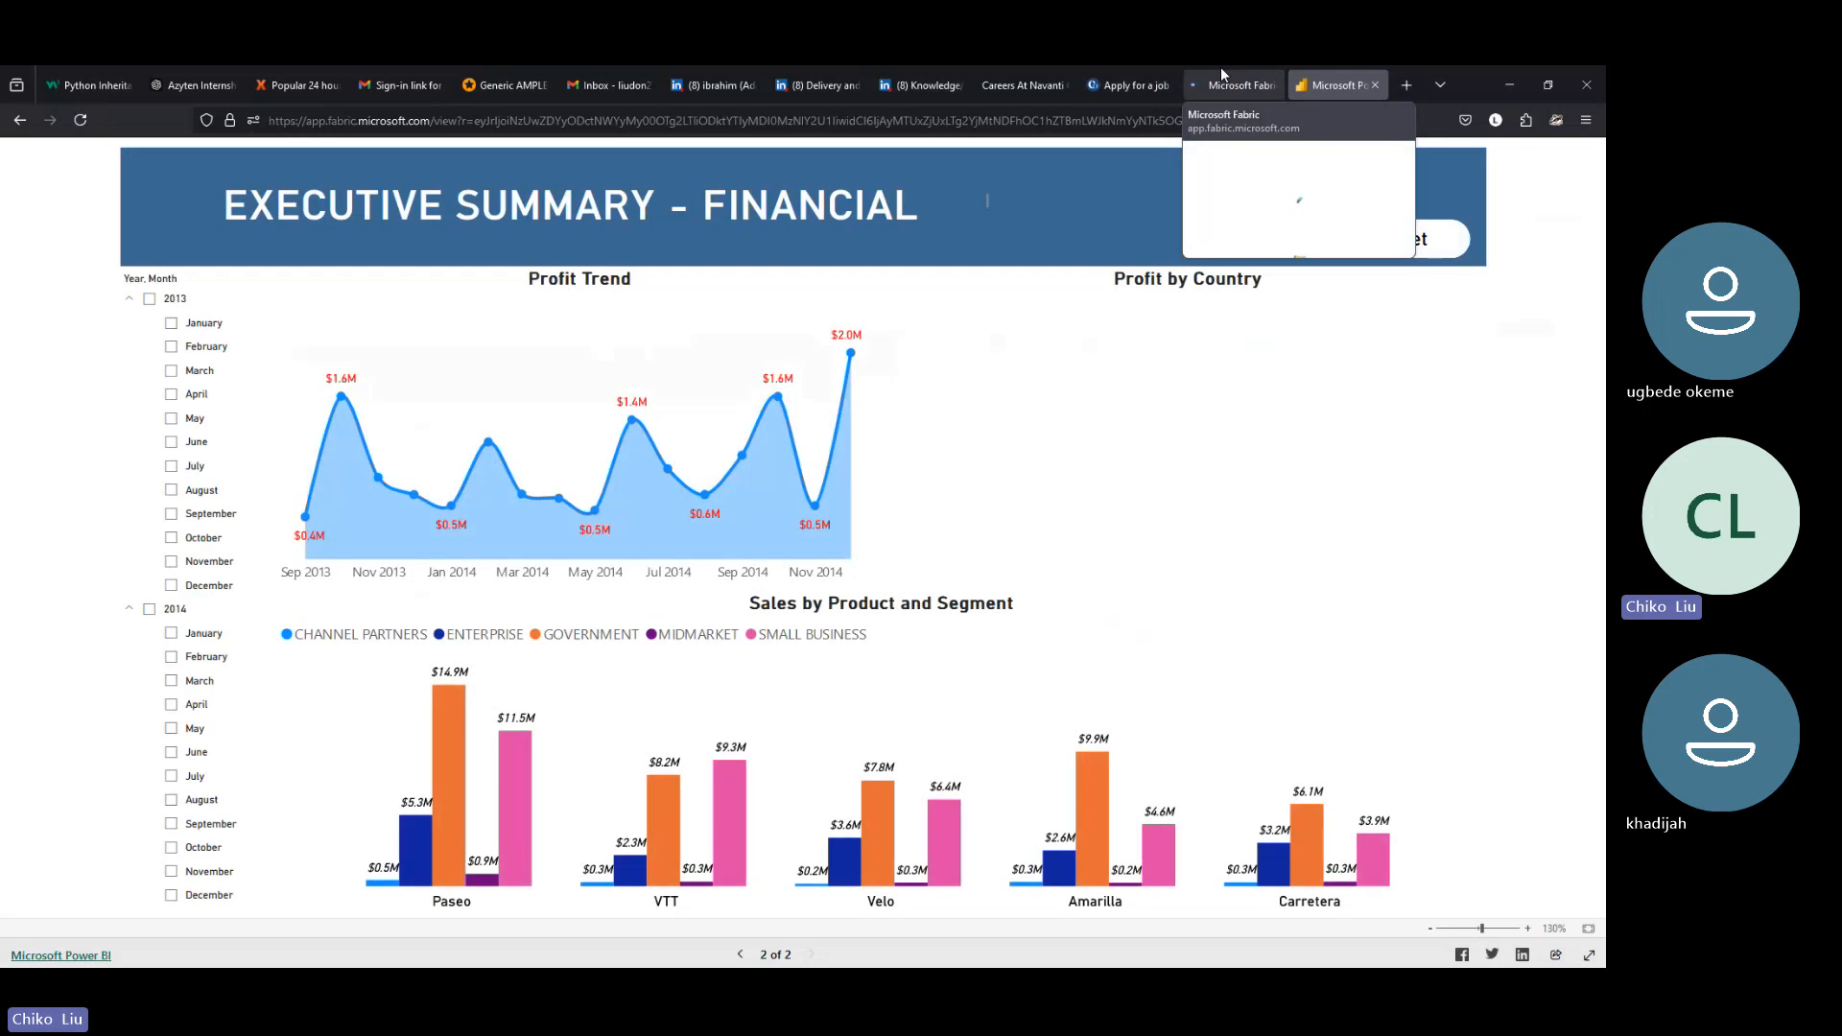
click(1222, 72)
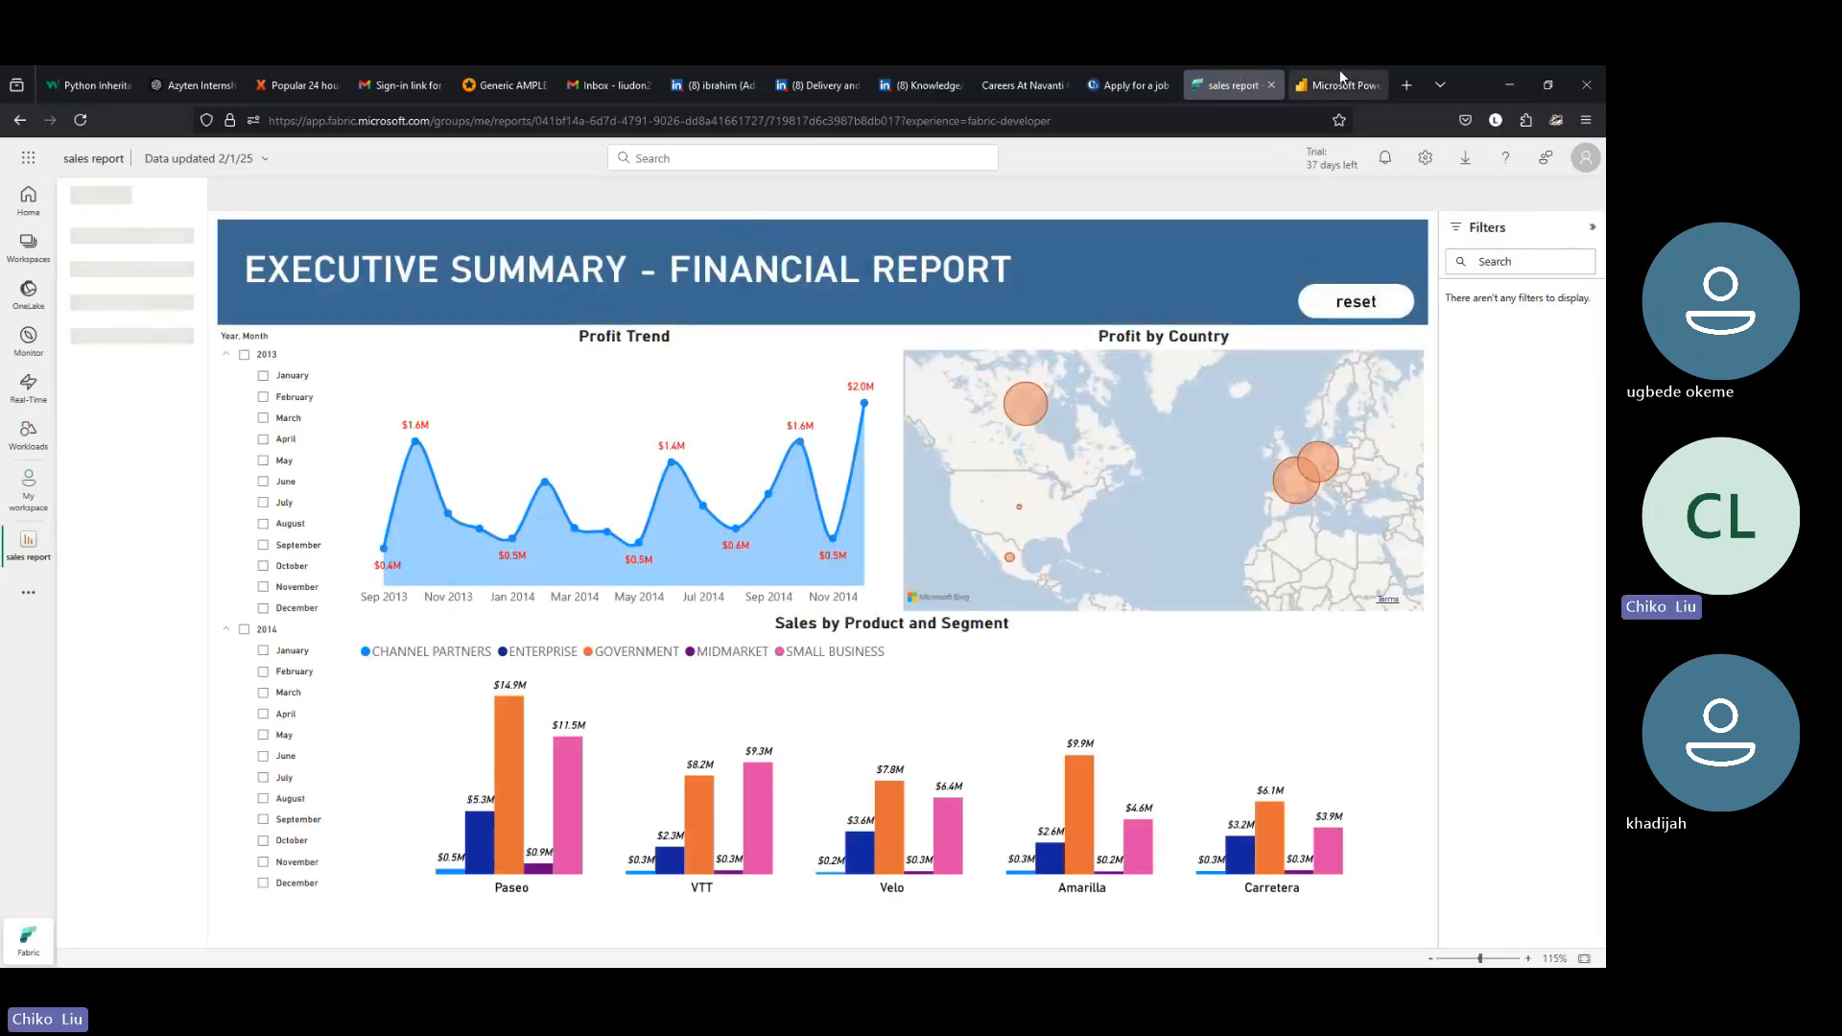
click(1359, 85)
click(1374, 86)
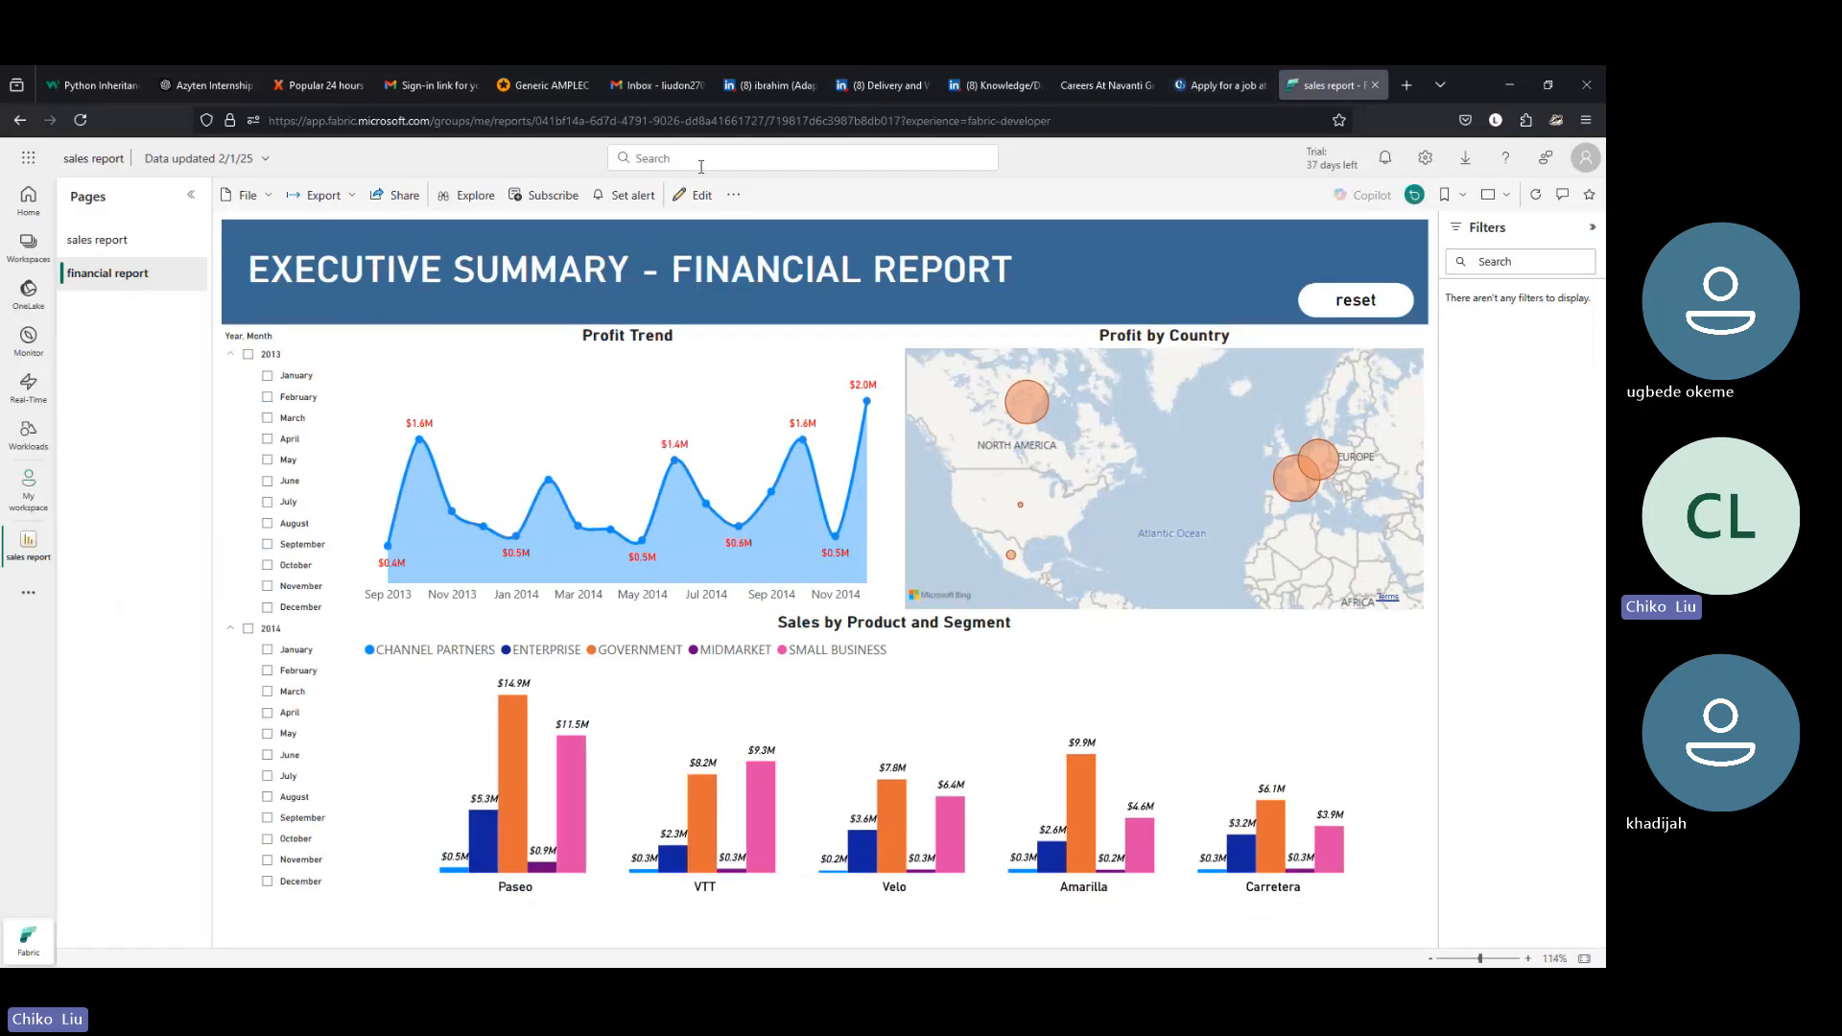
Copy the report's public link again from its Publish to web embed code and close the dialog
click(247, 195)
mouse_move(279, 350)
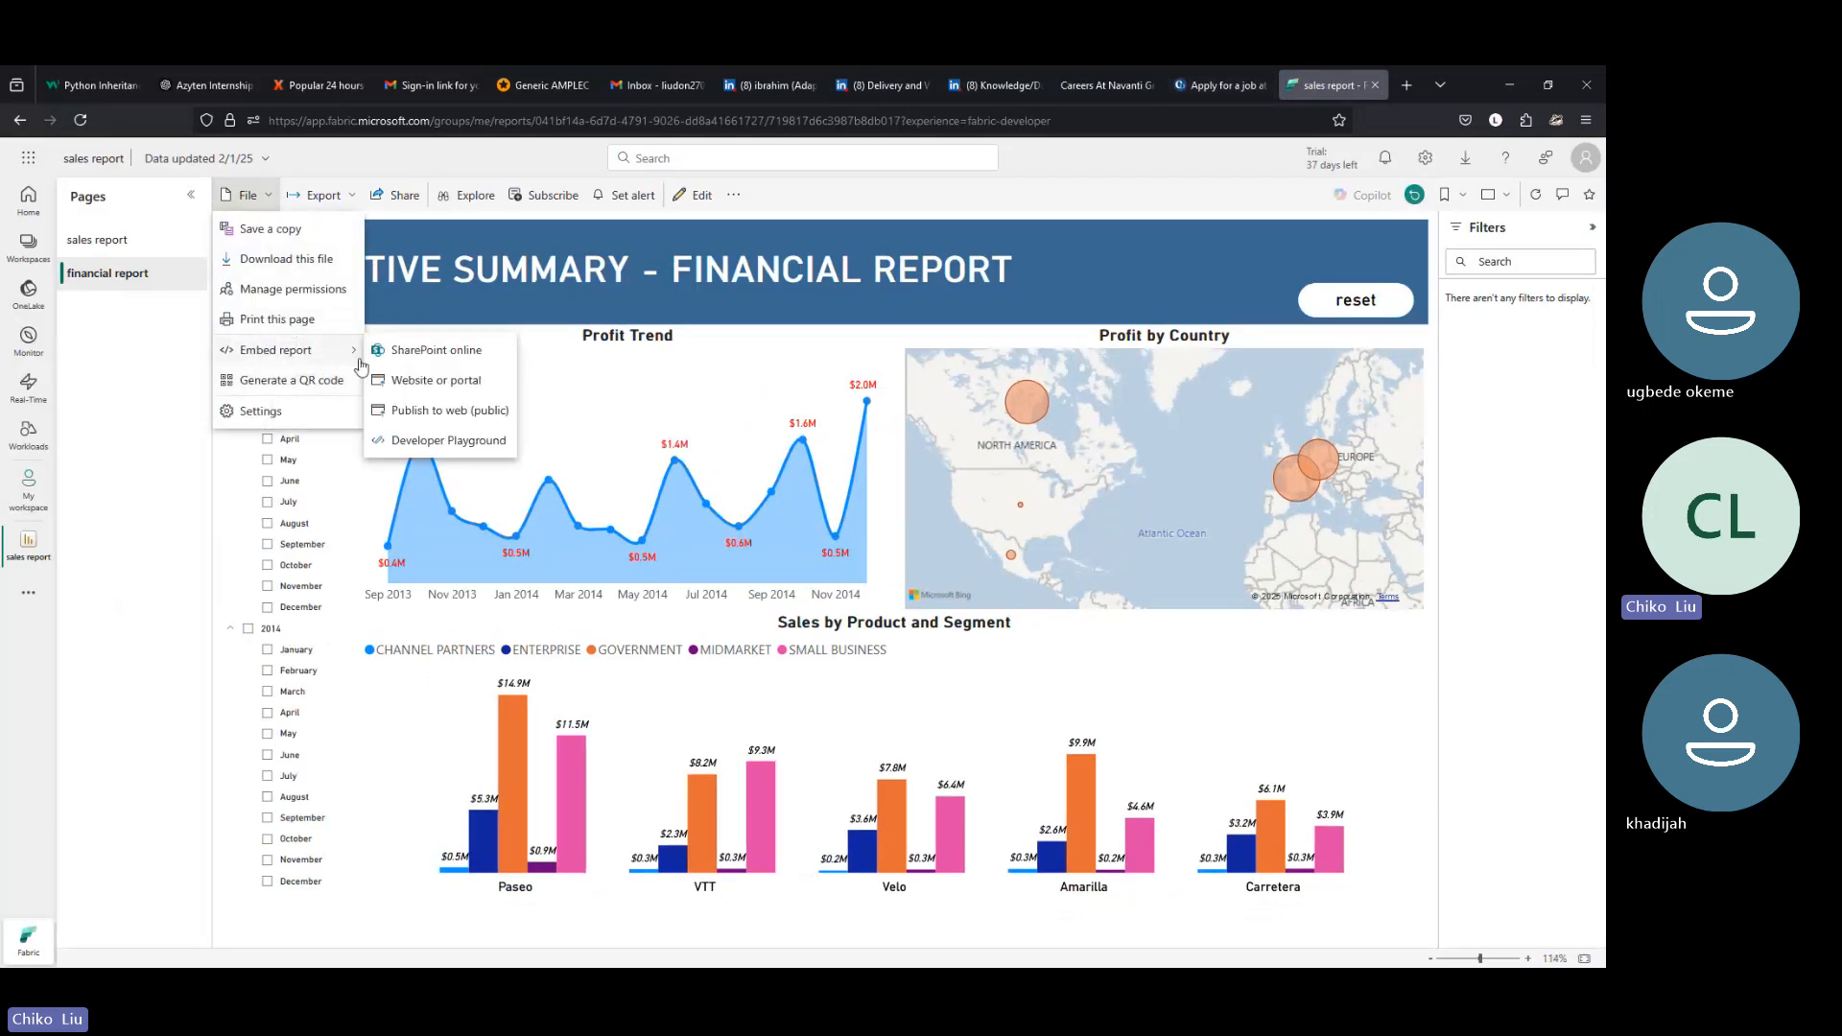
click(439, 415)
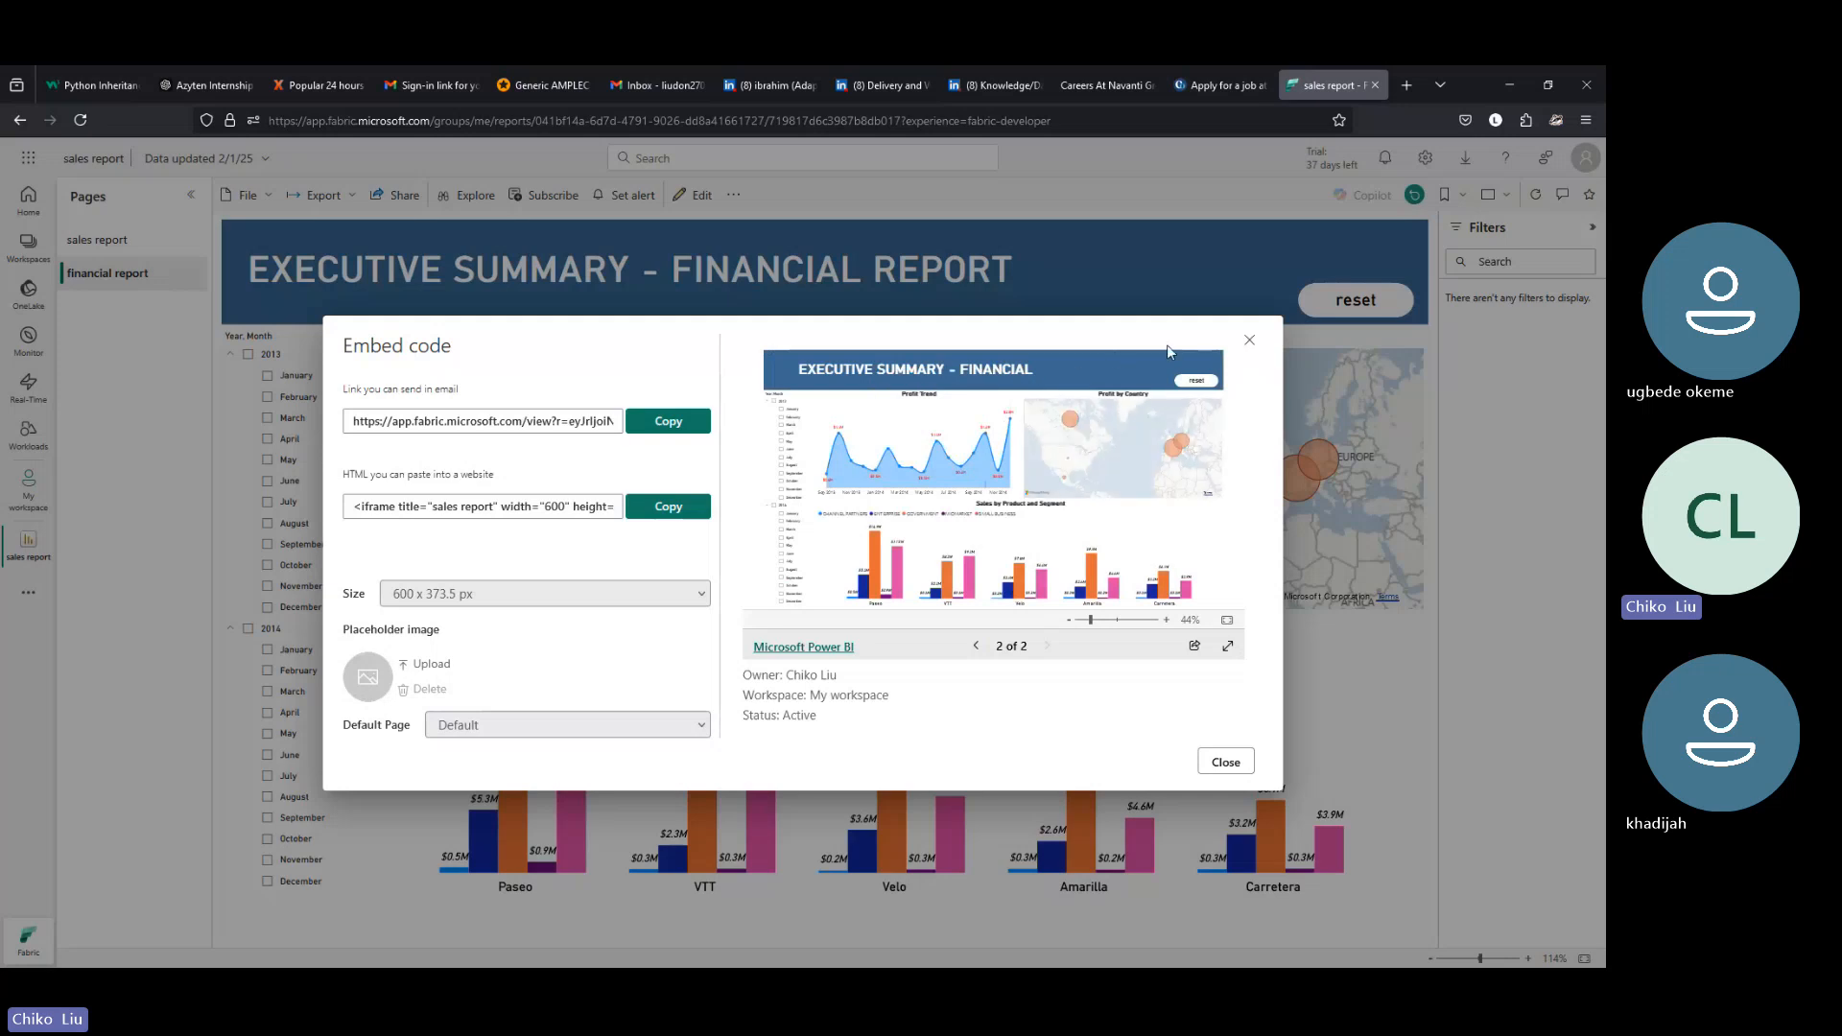
click(706, 424)
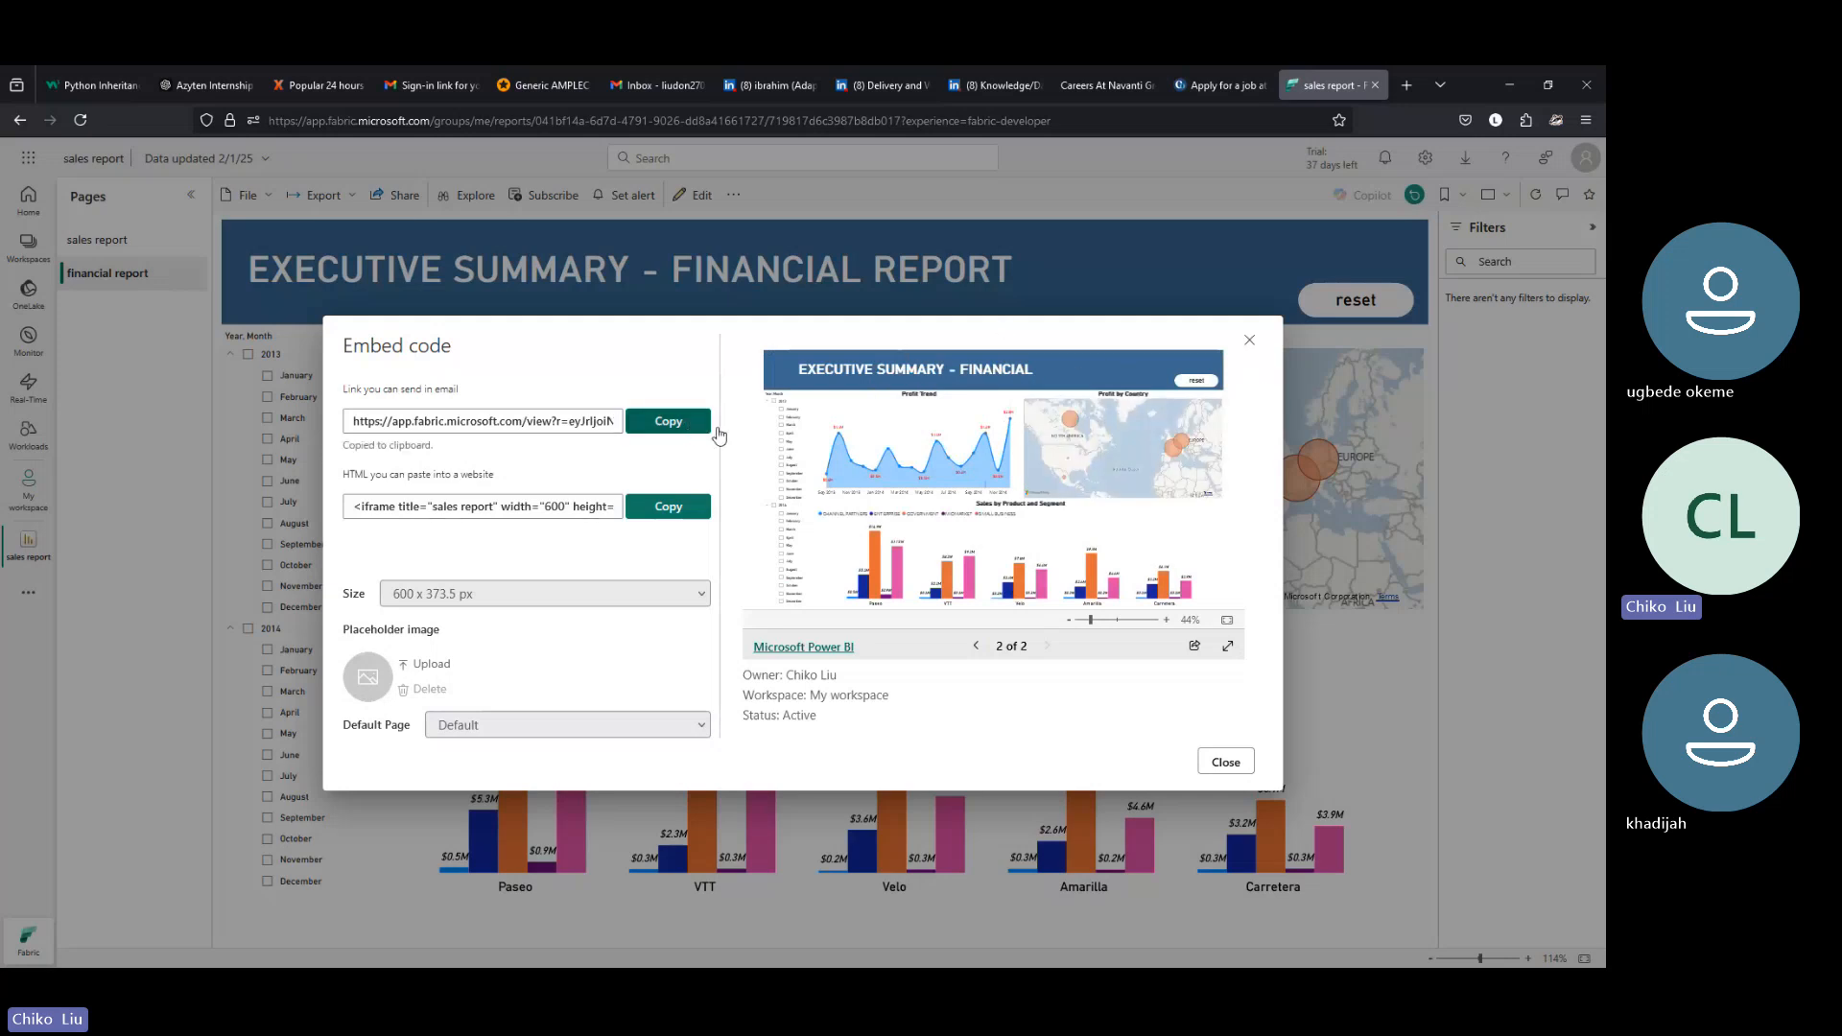
click(1249, 344)
Open the copied public link in a new tab and page between the financial and sales report pages
click(1406, 85)
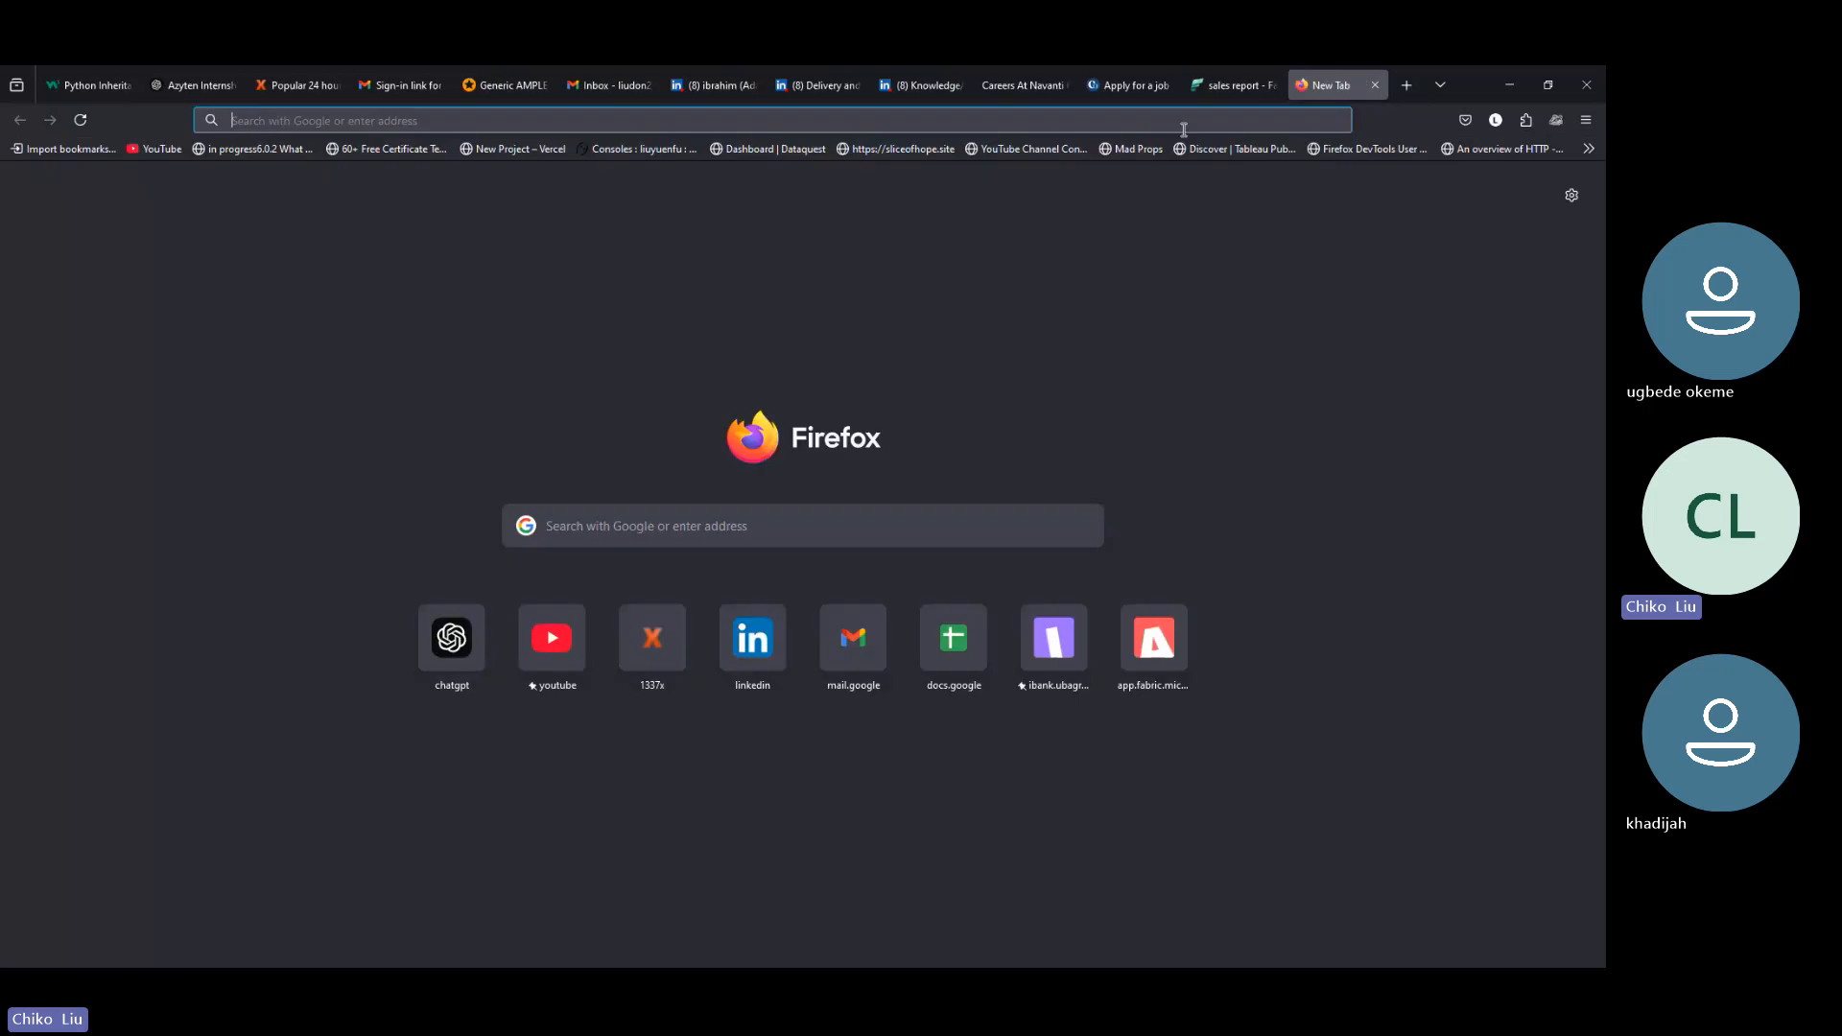
click(1171, 124)
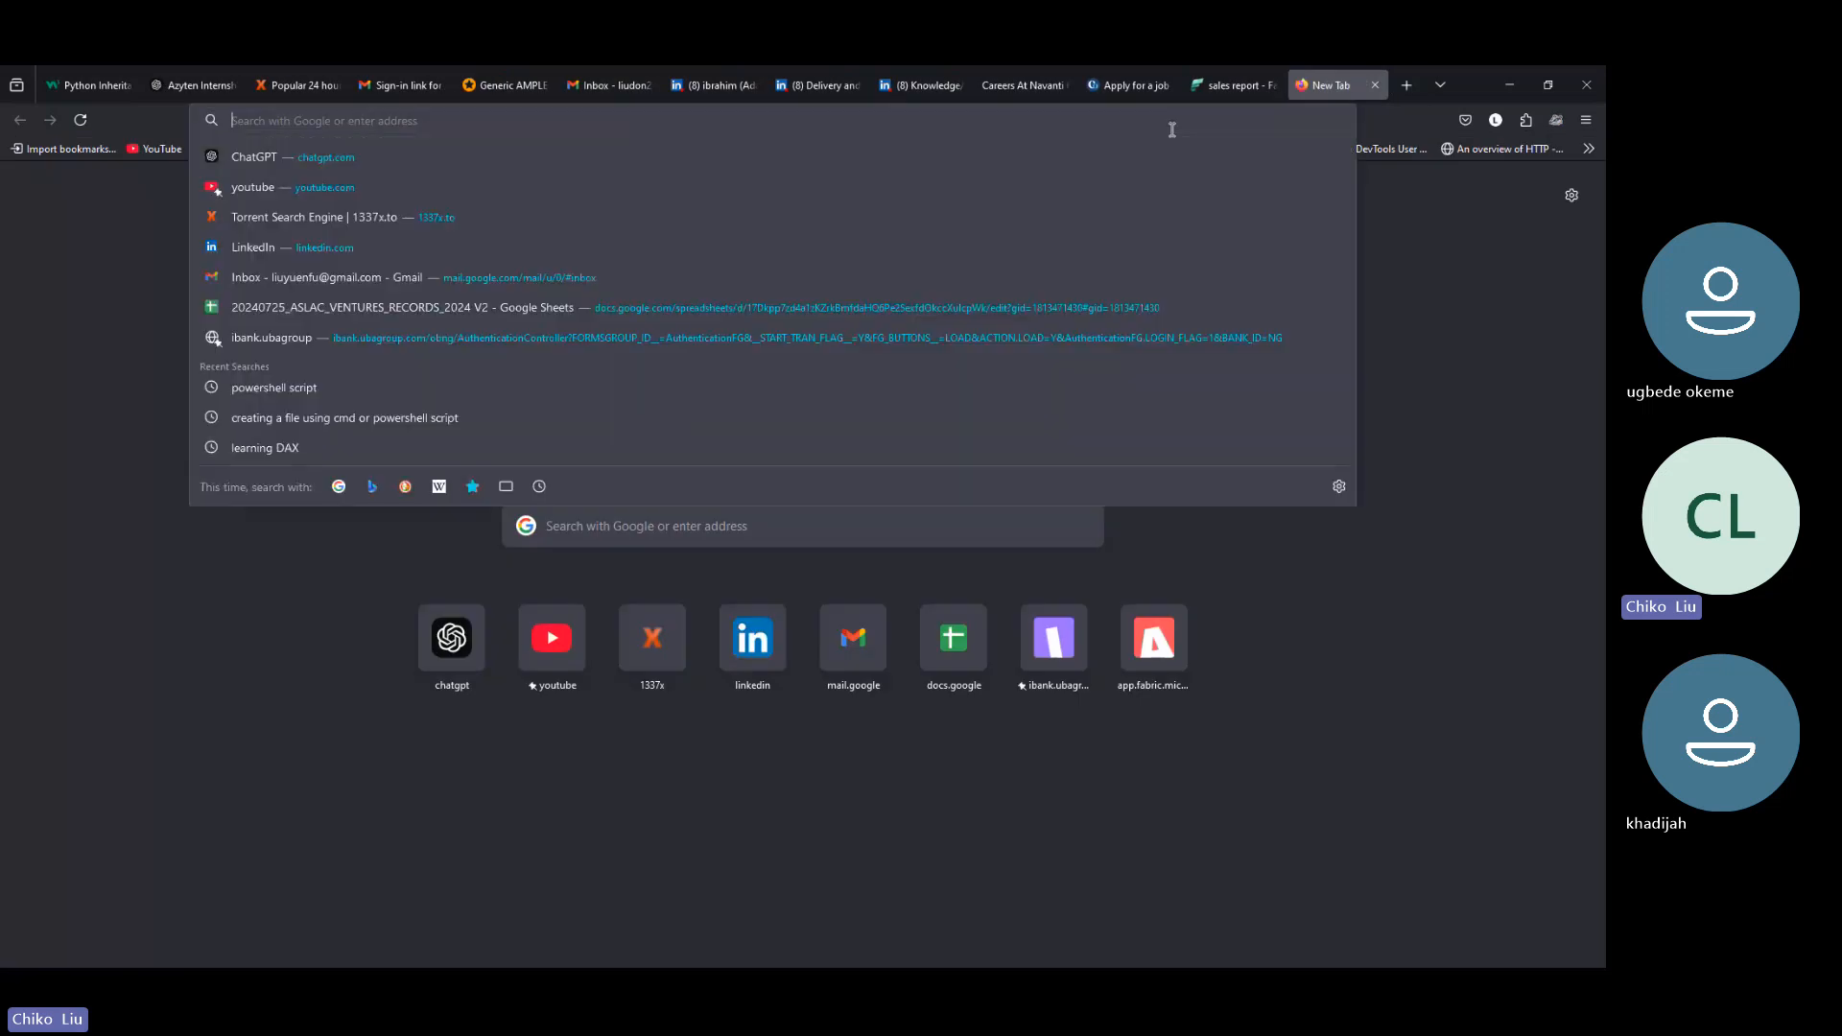
key(ctrl+v)
key(Return)
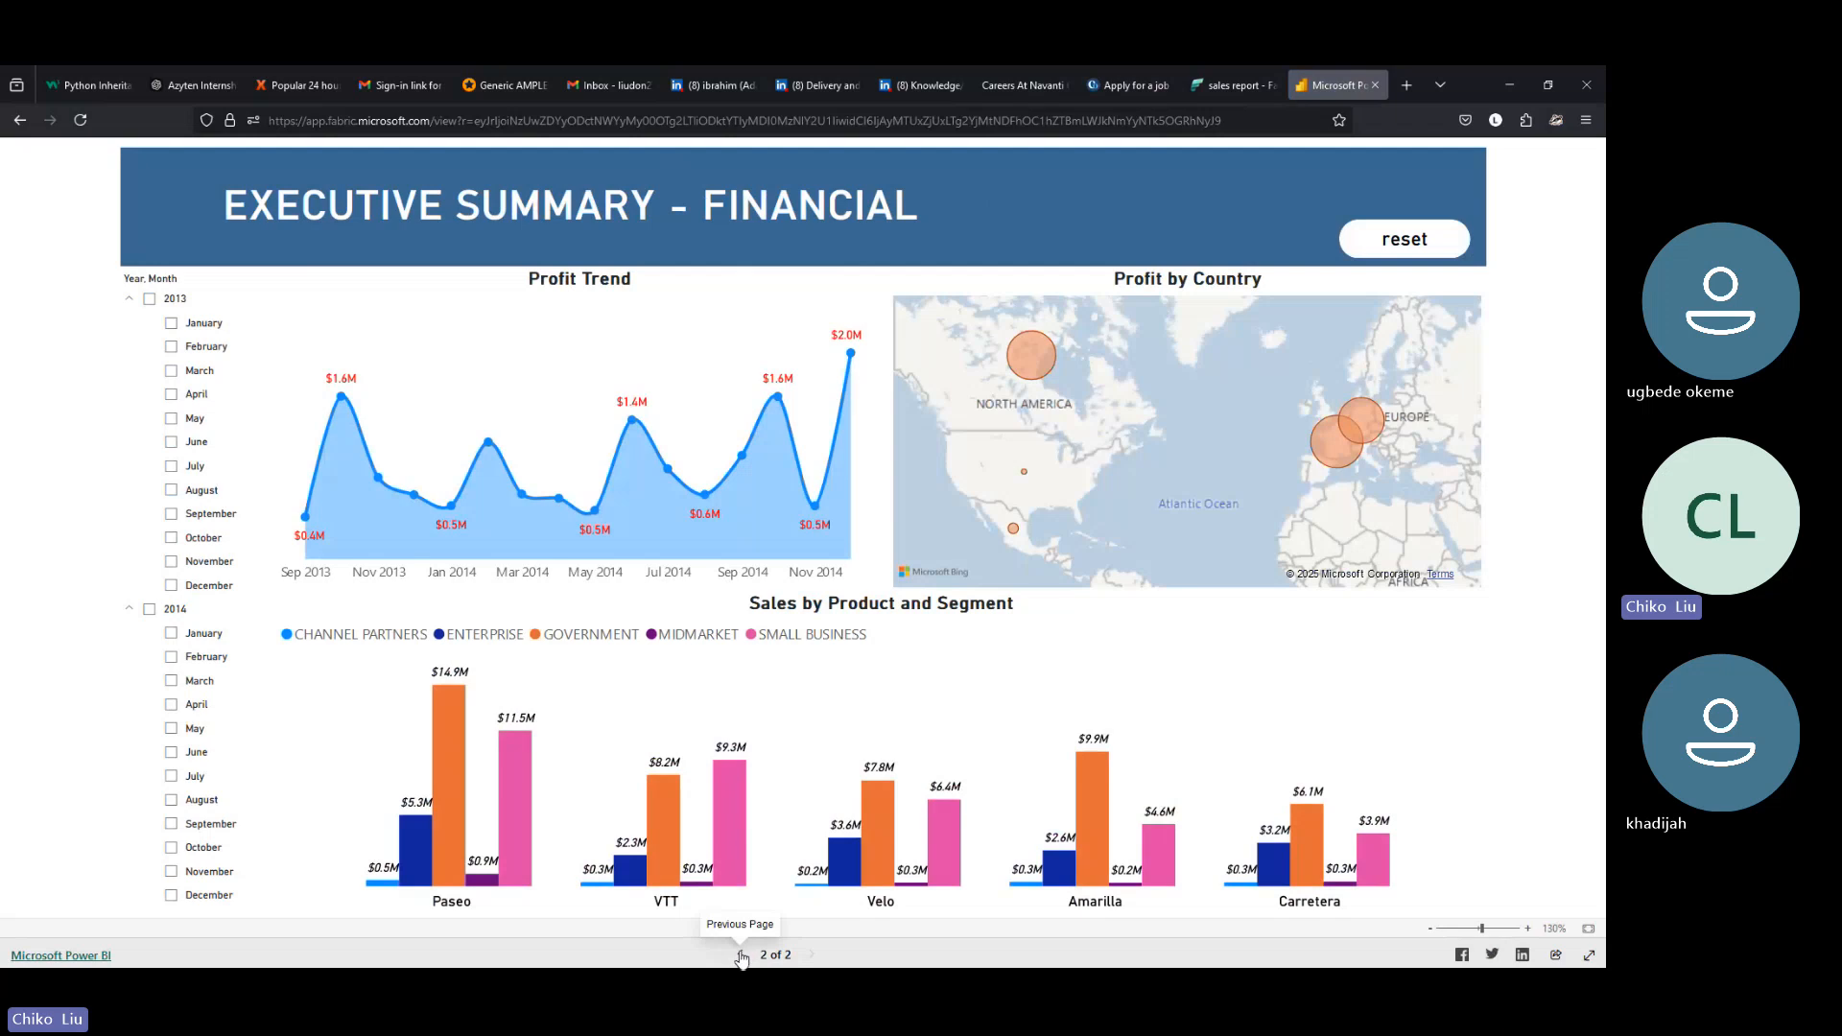
click(742, 955)
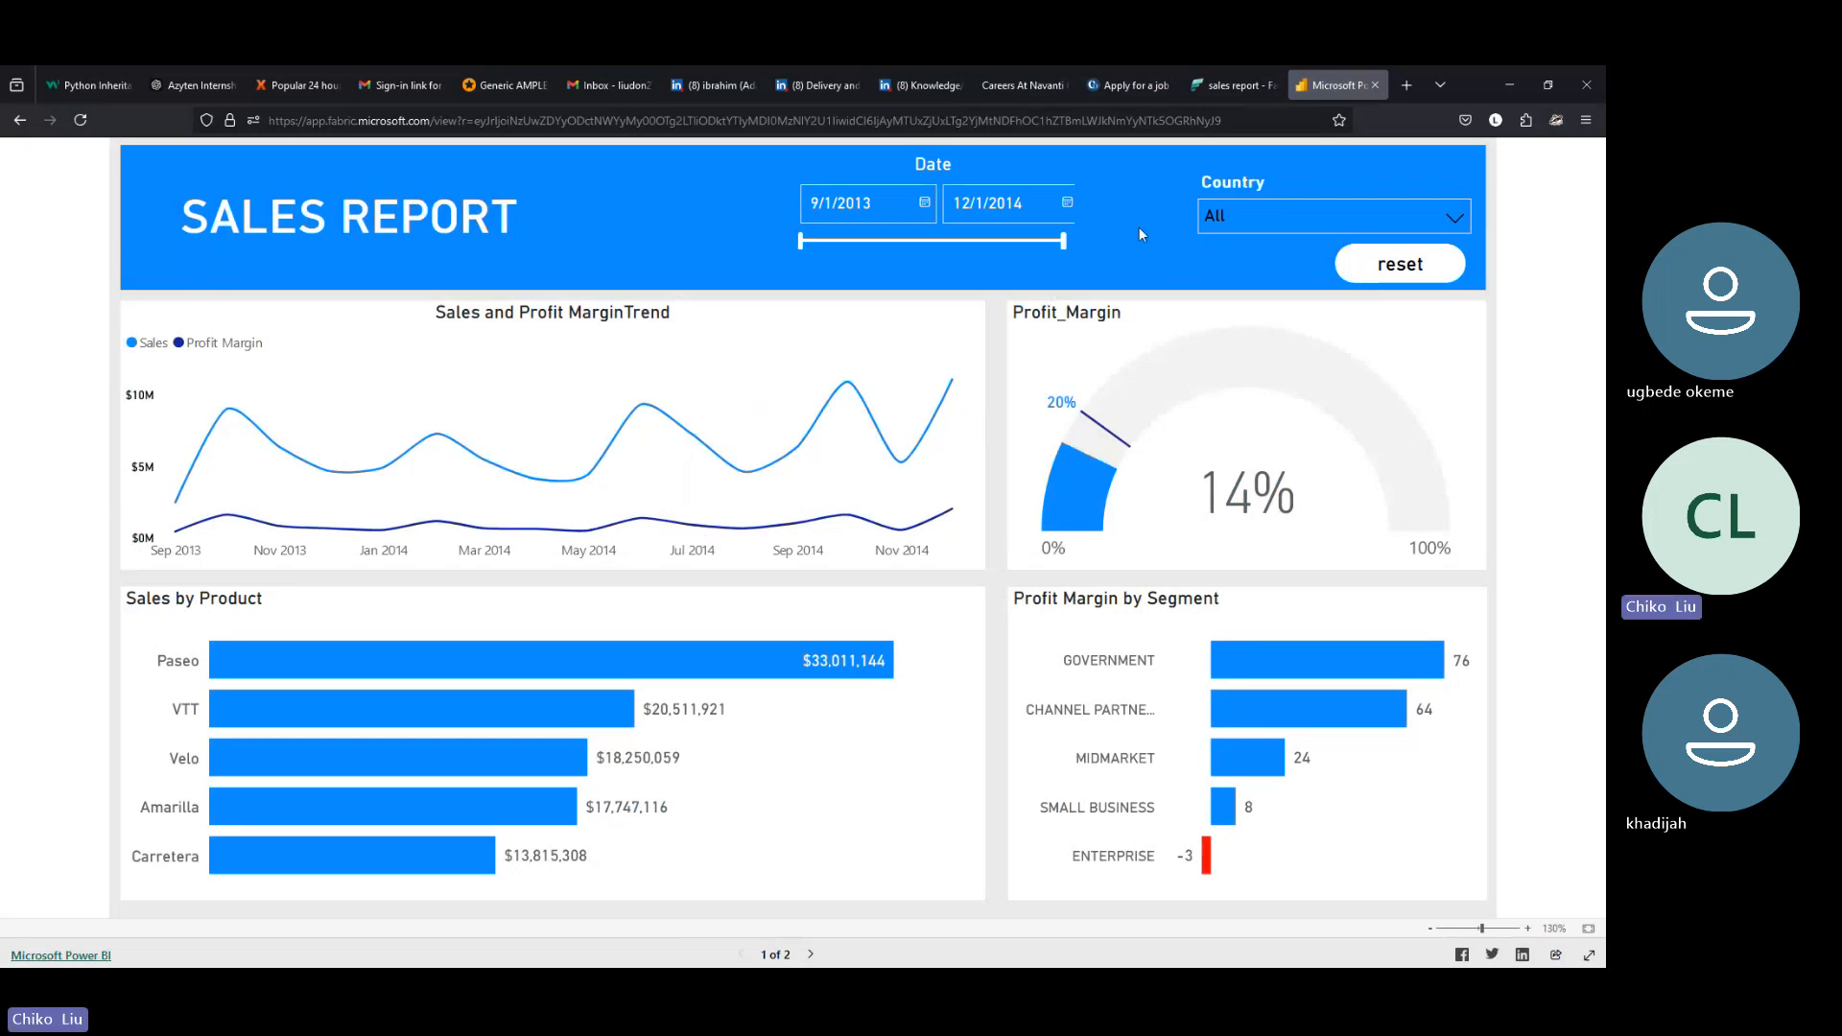
click(809, 955)
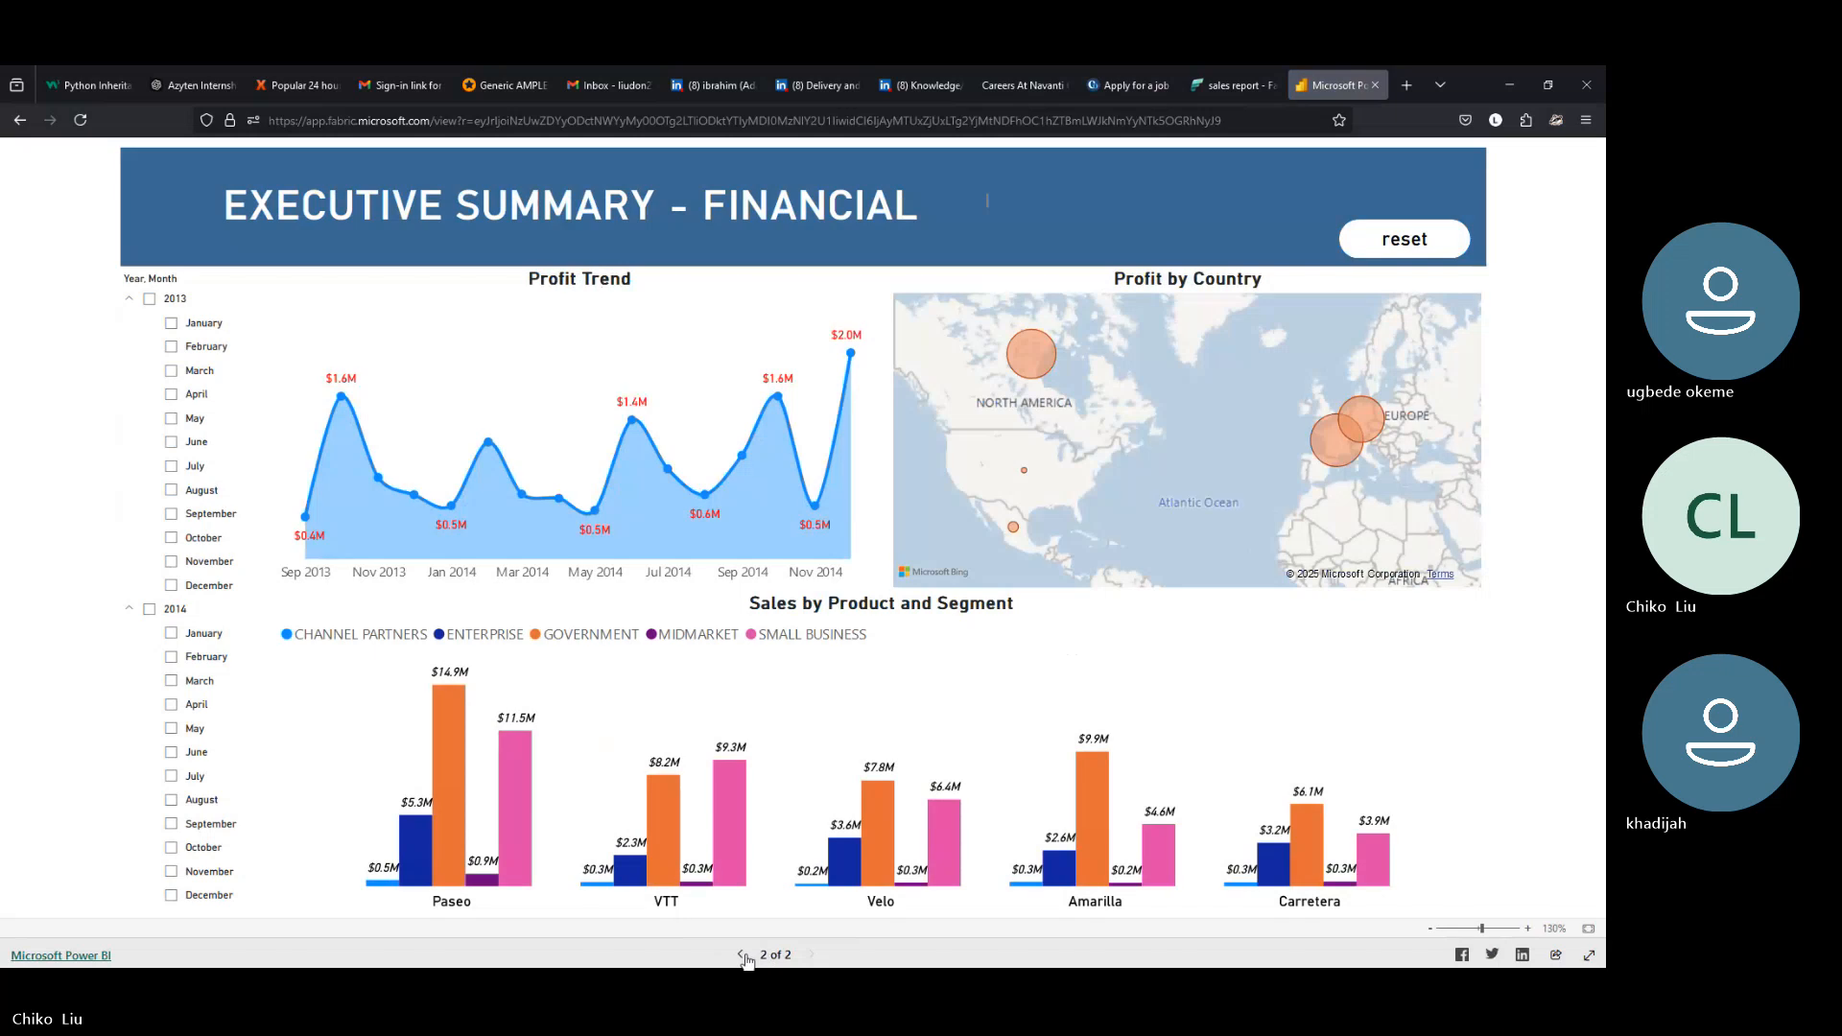
click(743, 955)
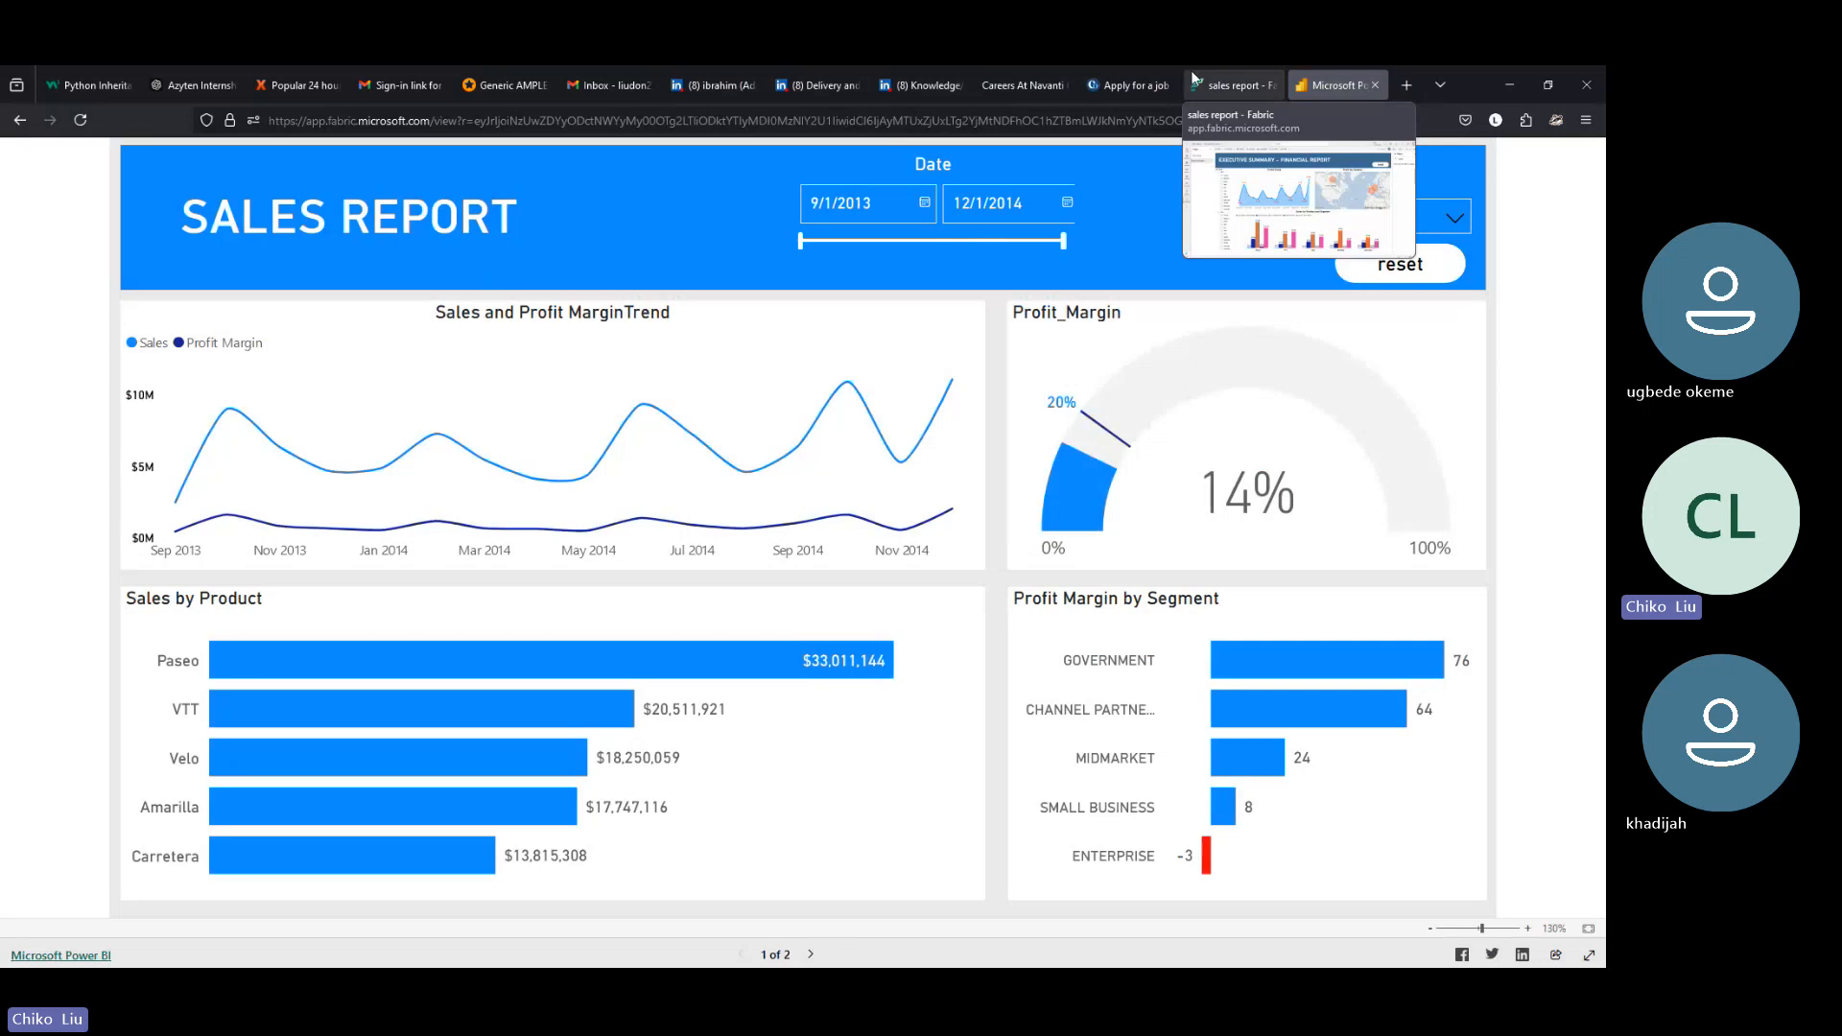
Return to Power BI Desktop and deselect the header banner shape on the financial report page
click(1519, 71)
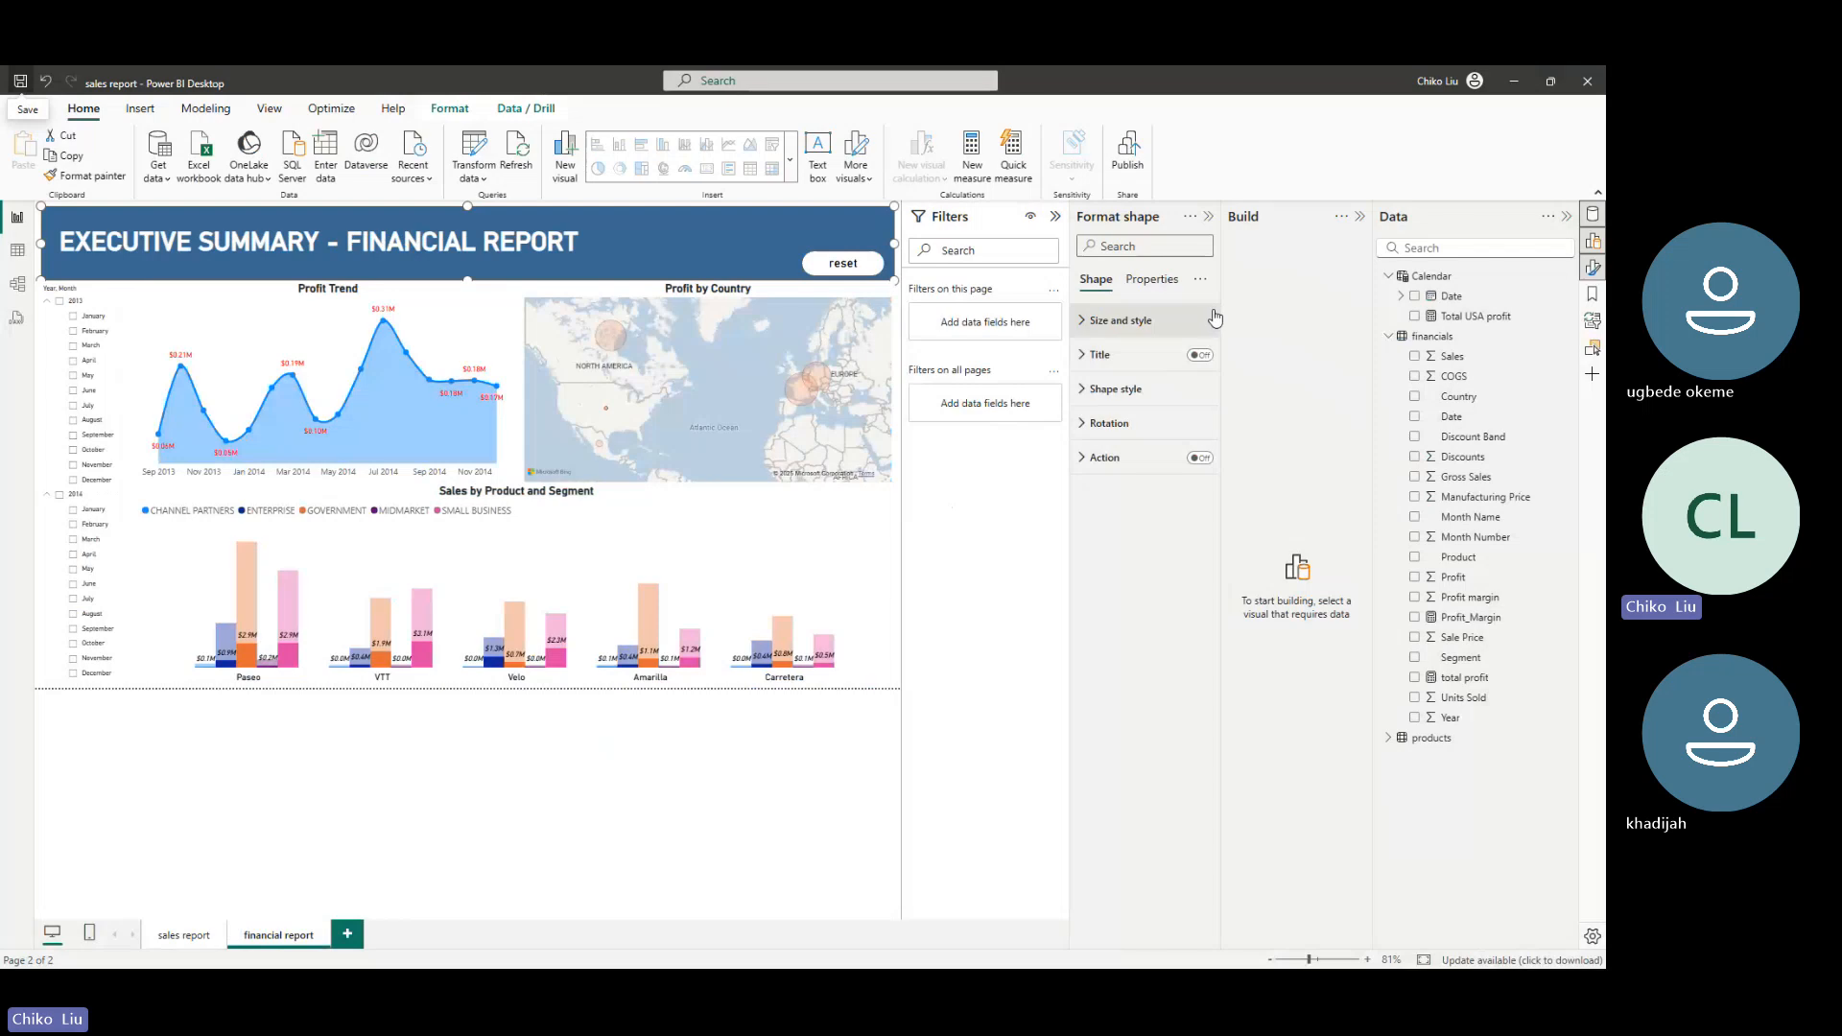
click(899, 300)
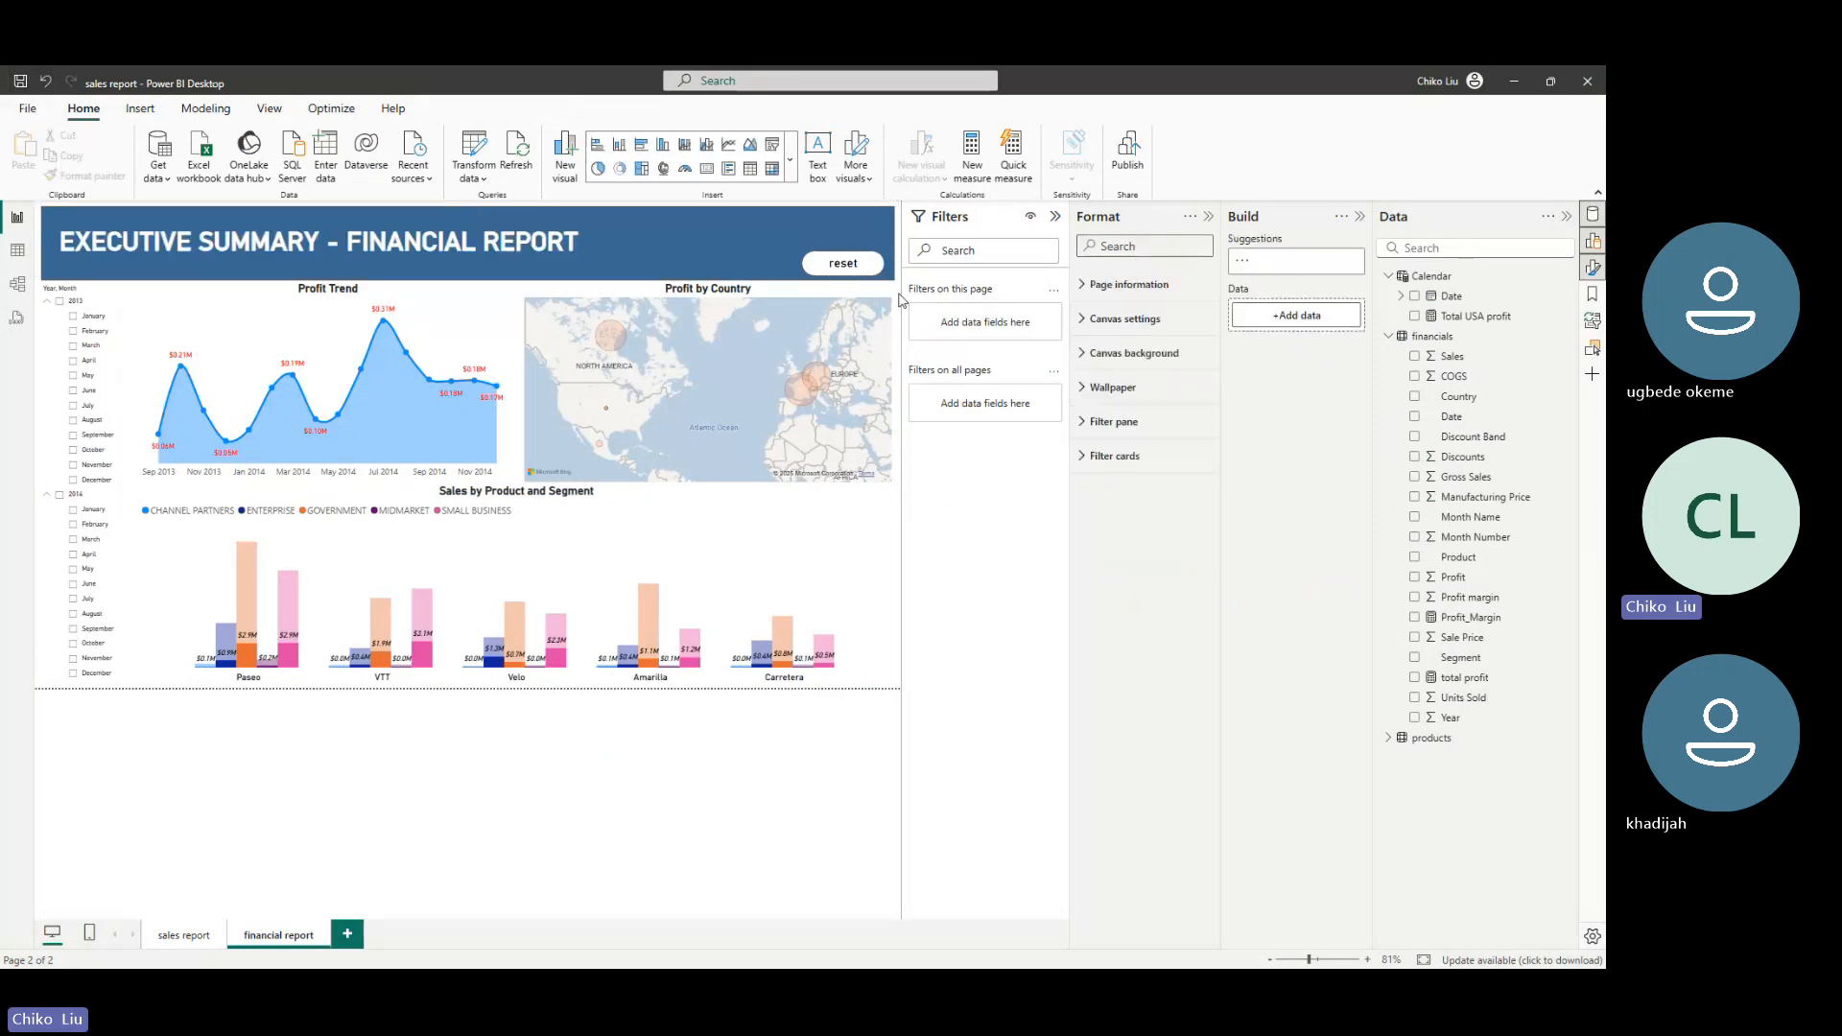
Give the financial report page a grey canvas background with 47% transparency
click(1090, 355)
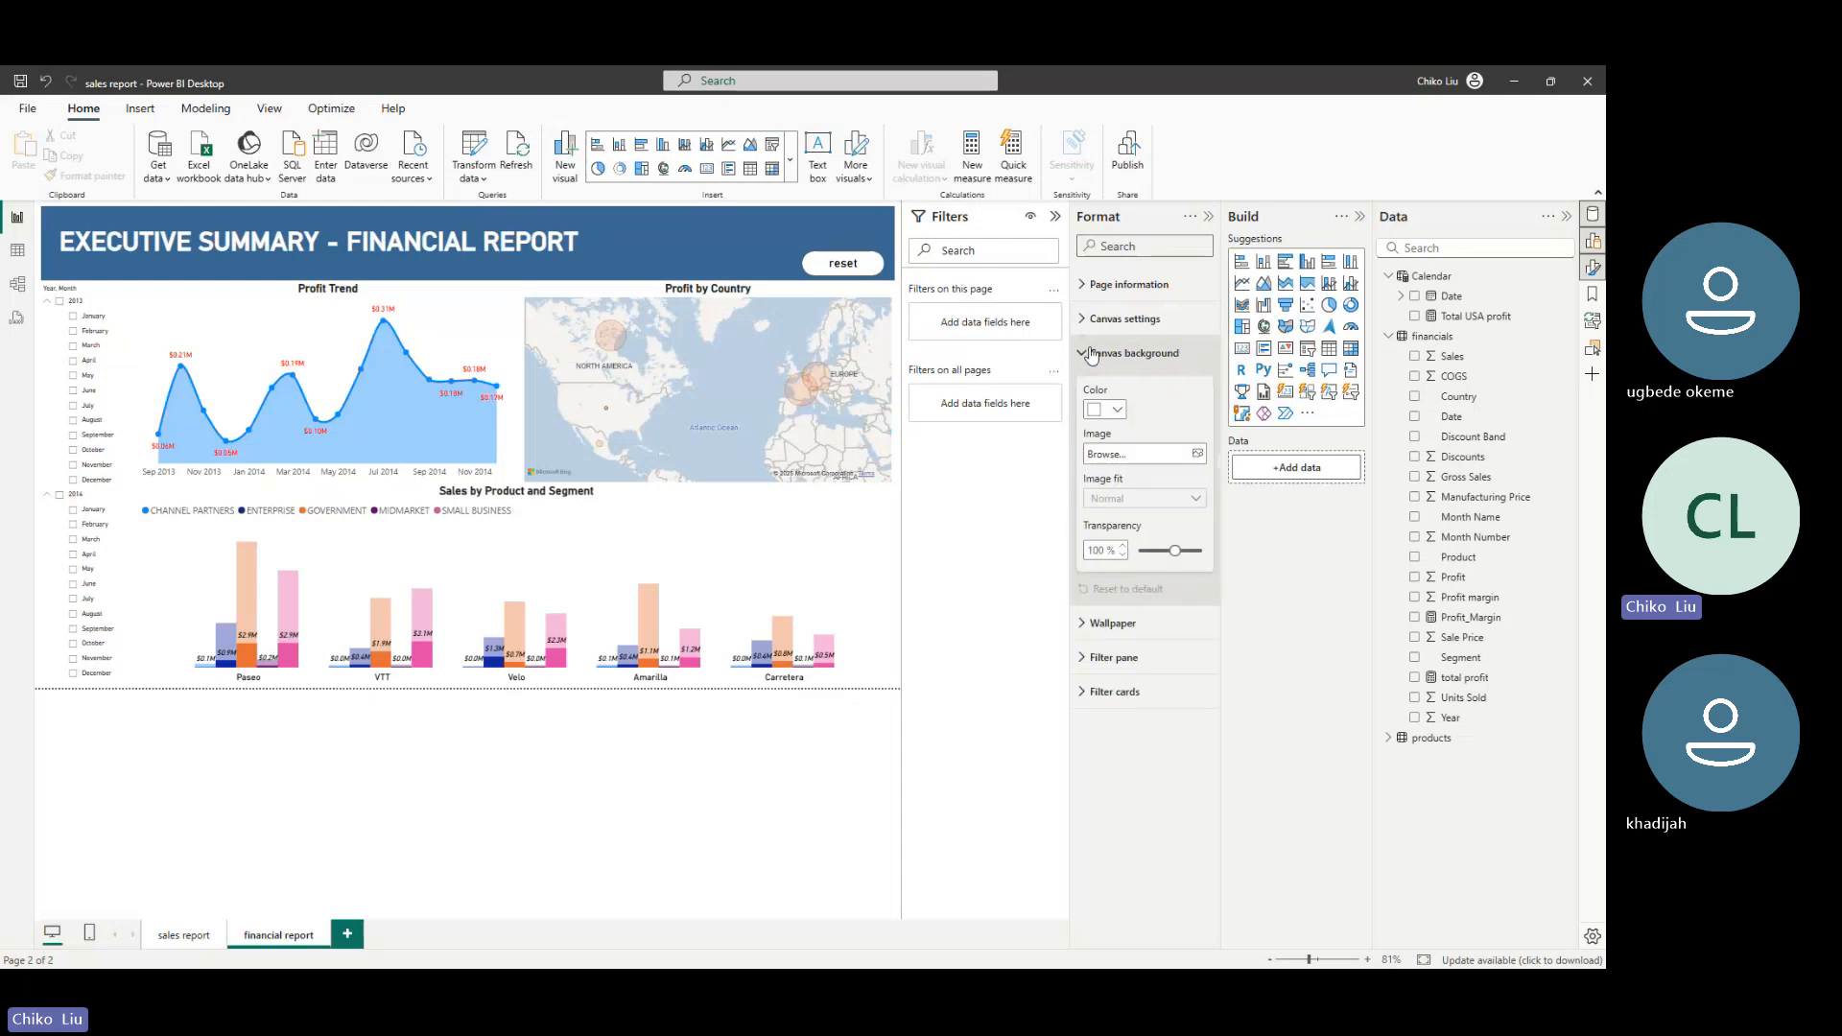
click(1118, 419)
click(1106, 527)
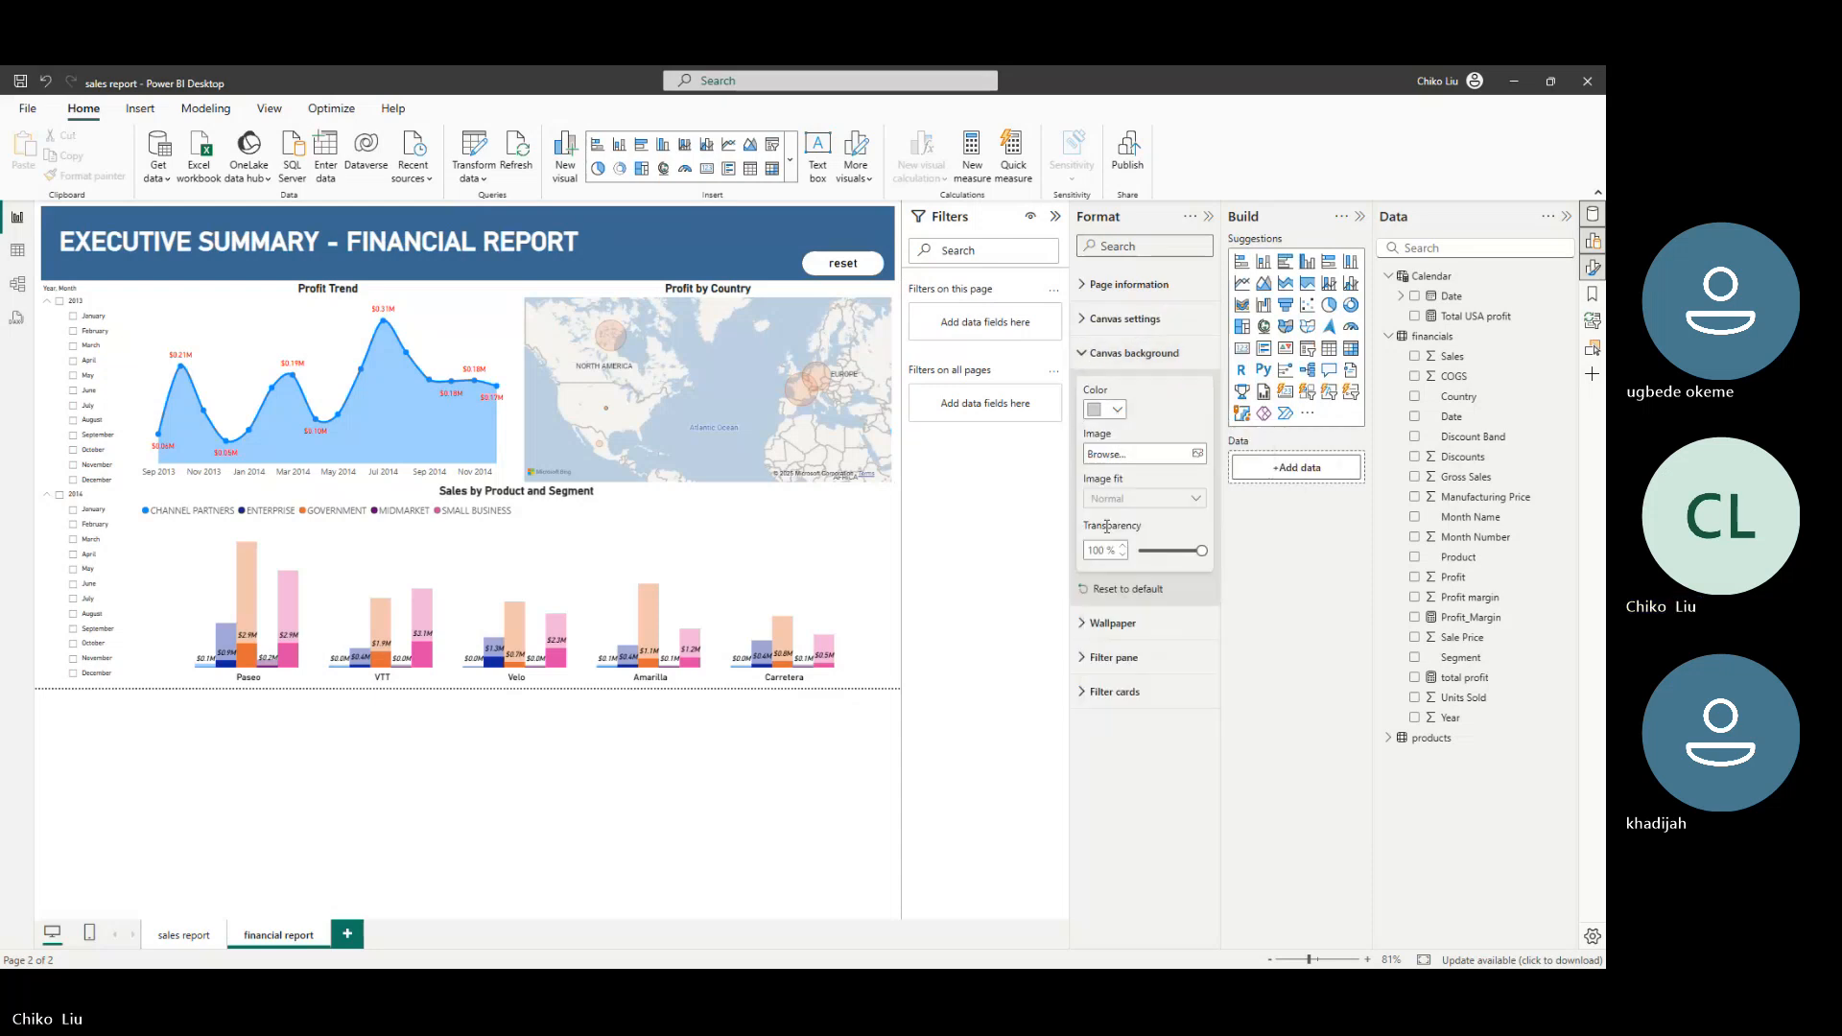
click(1169, 551)
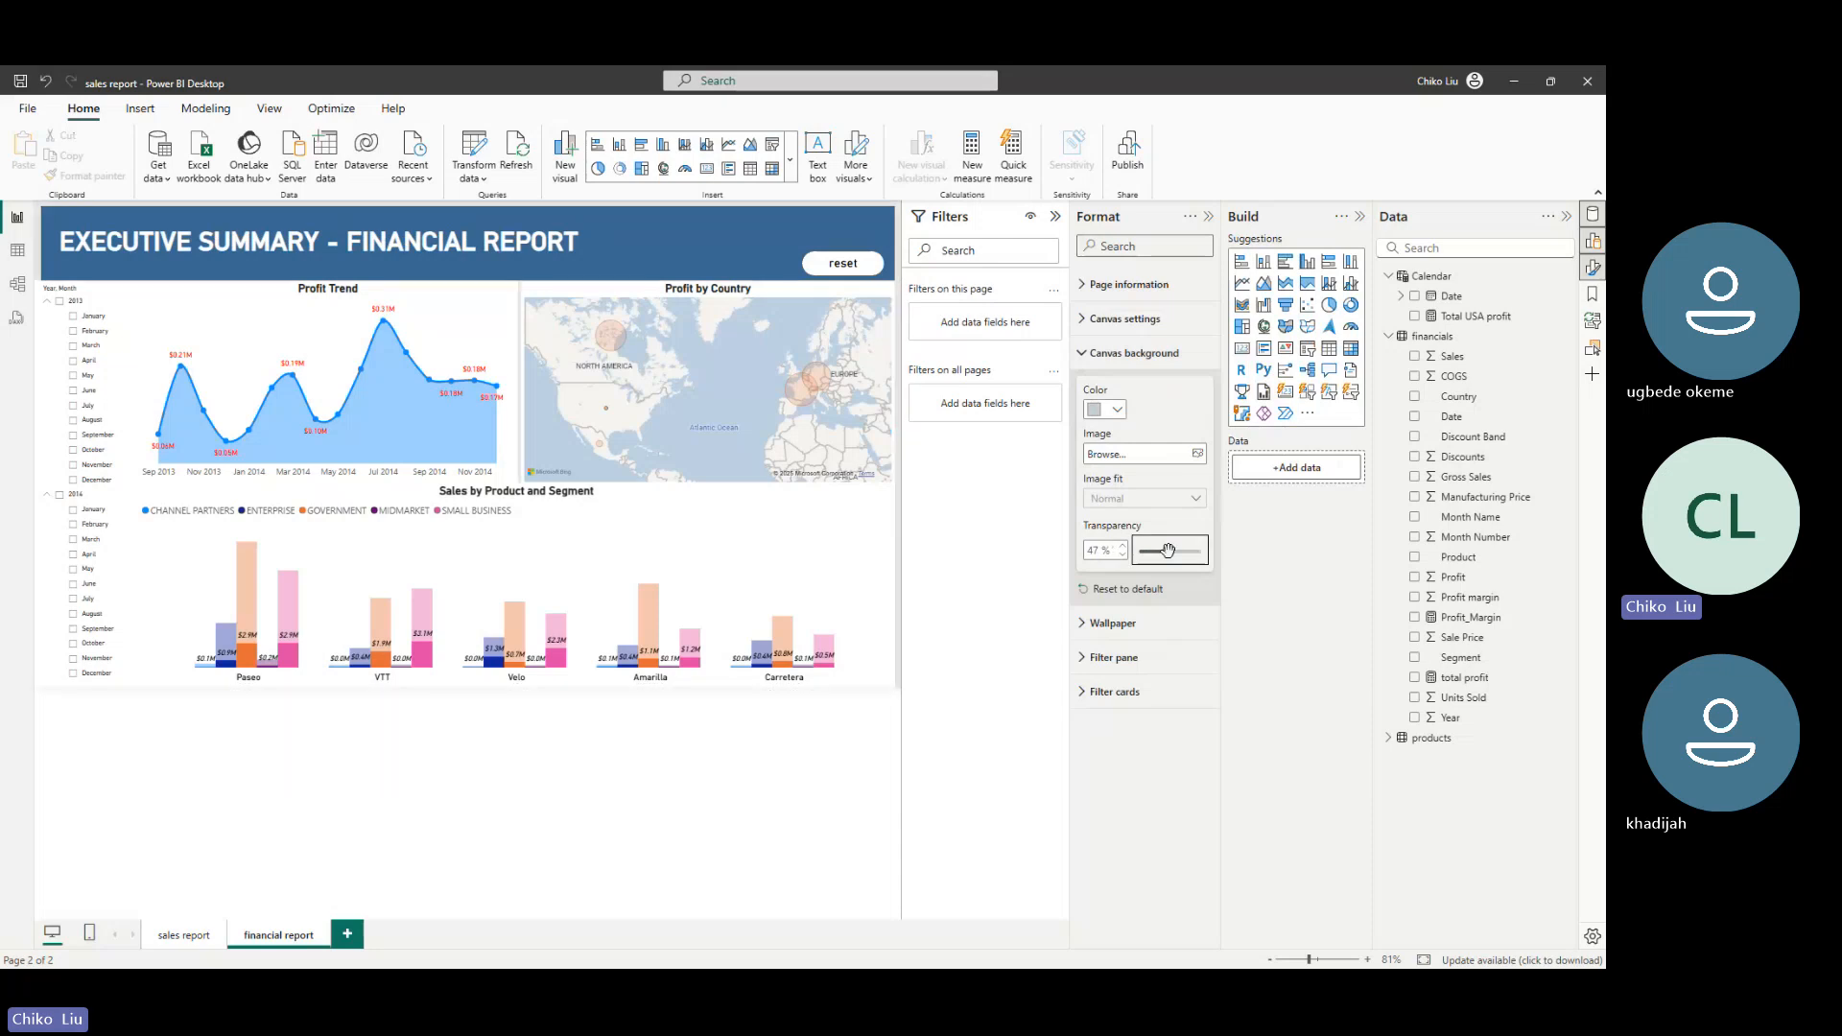
Shrink the Sales by Product and Segment chart slightly from its top, bottom and left edges to leave gaps around it
click(526, 497)
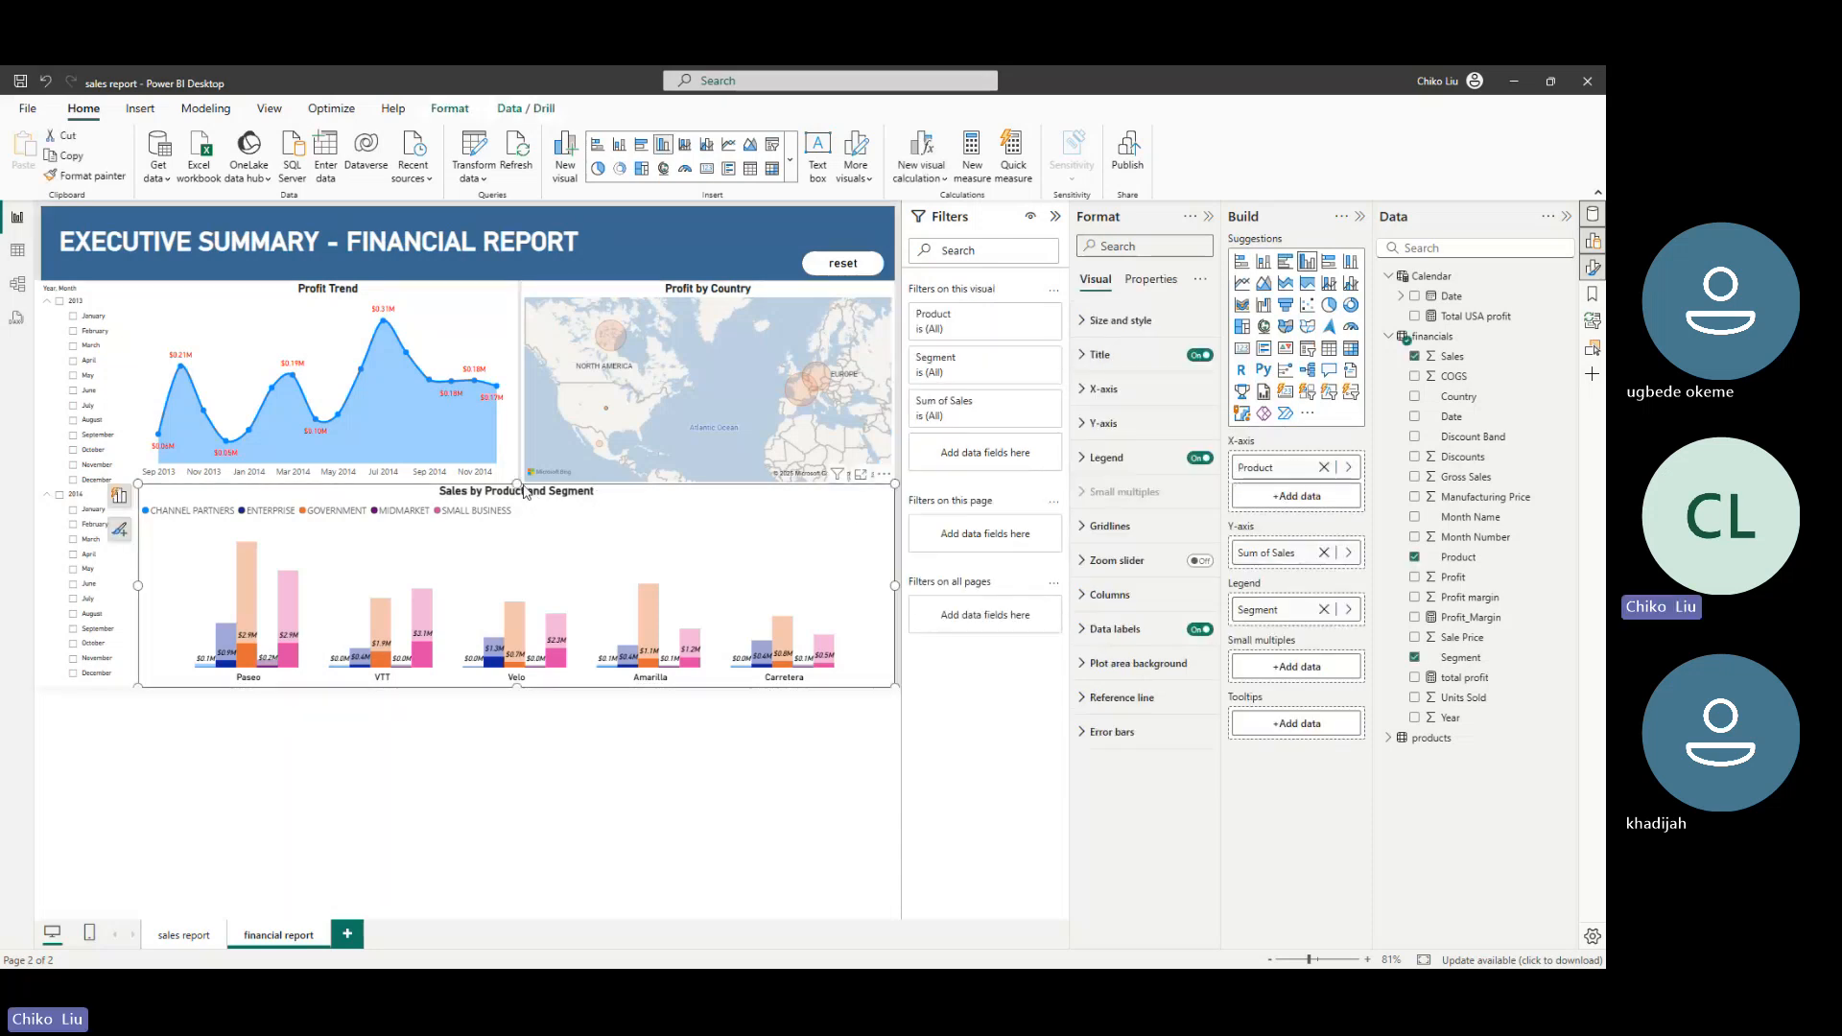
drag(519, 481, 519, 495)
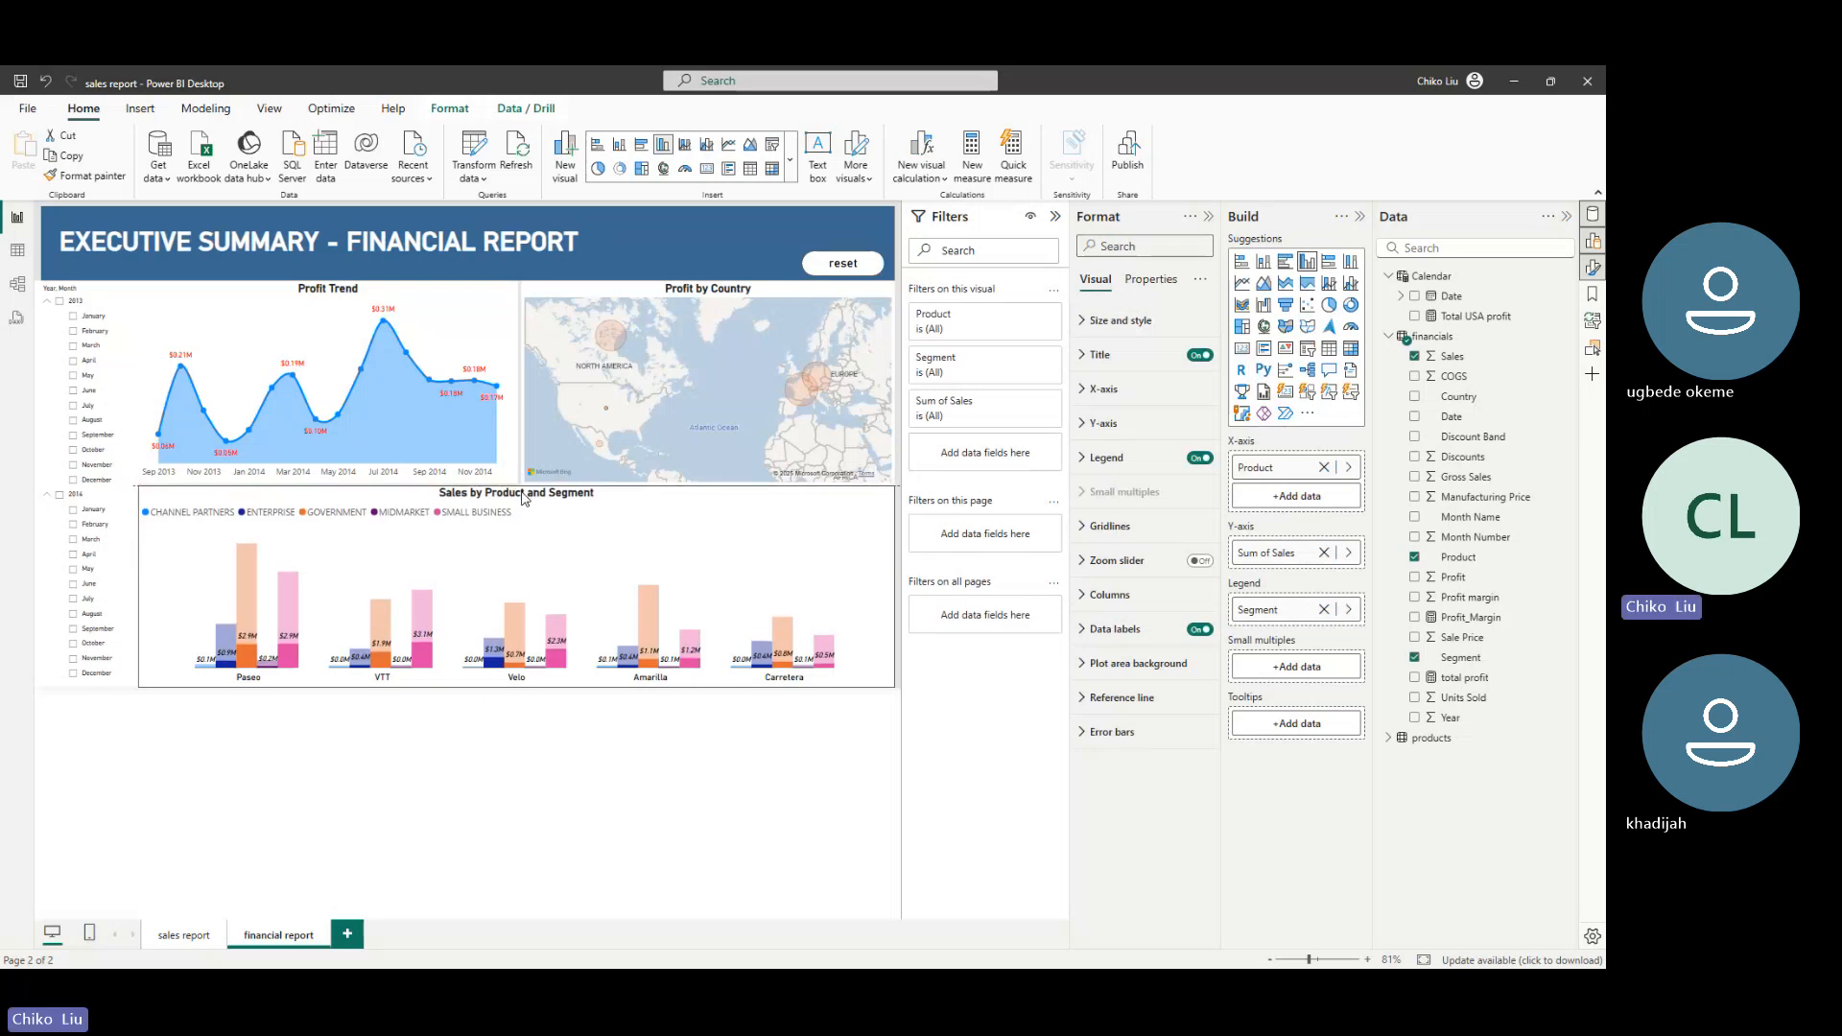
click(523, 497)
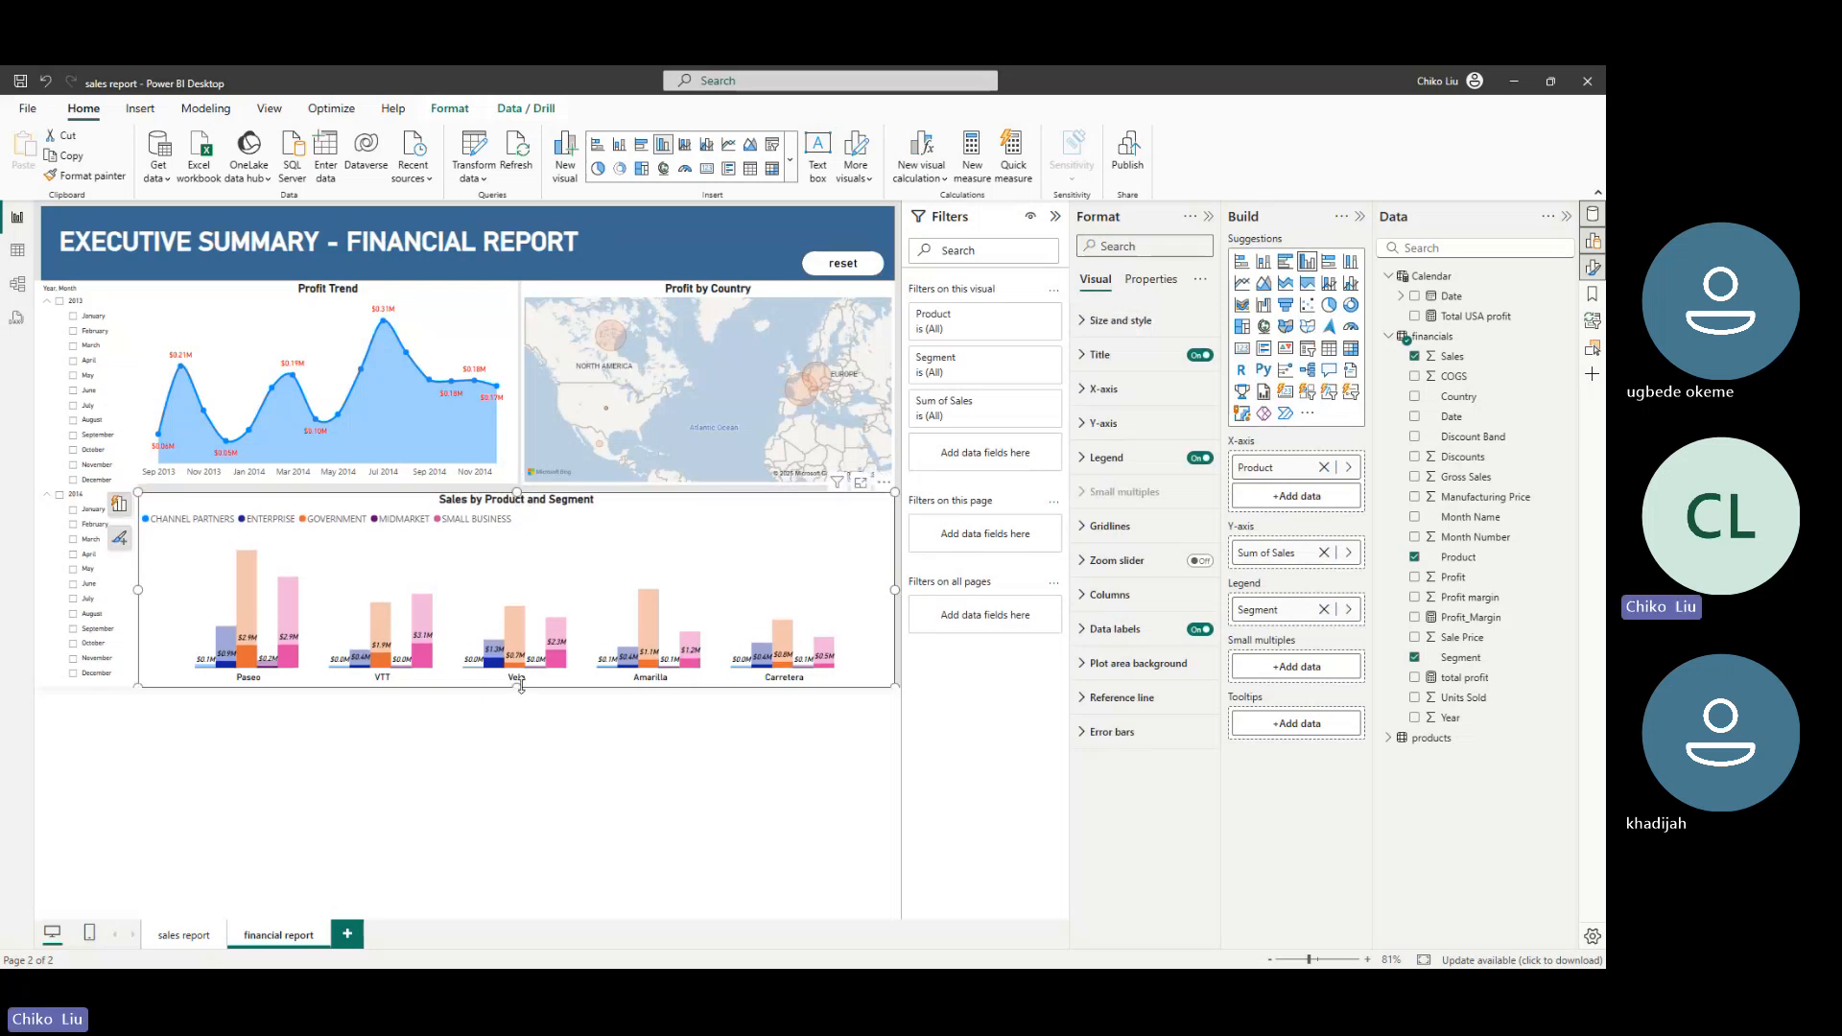
drag(521, 687, 523, 682)
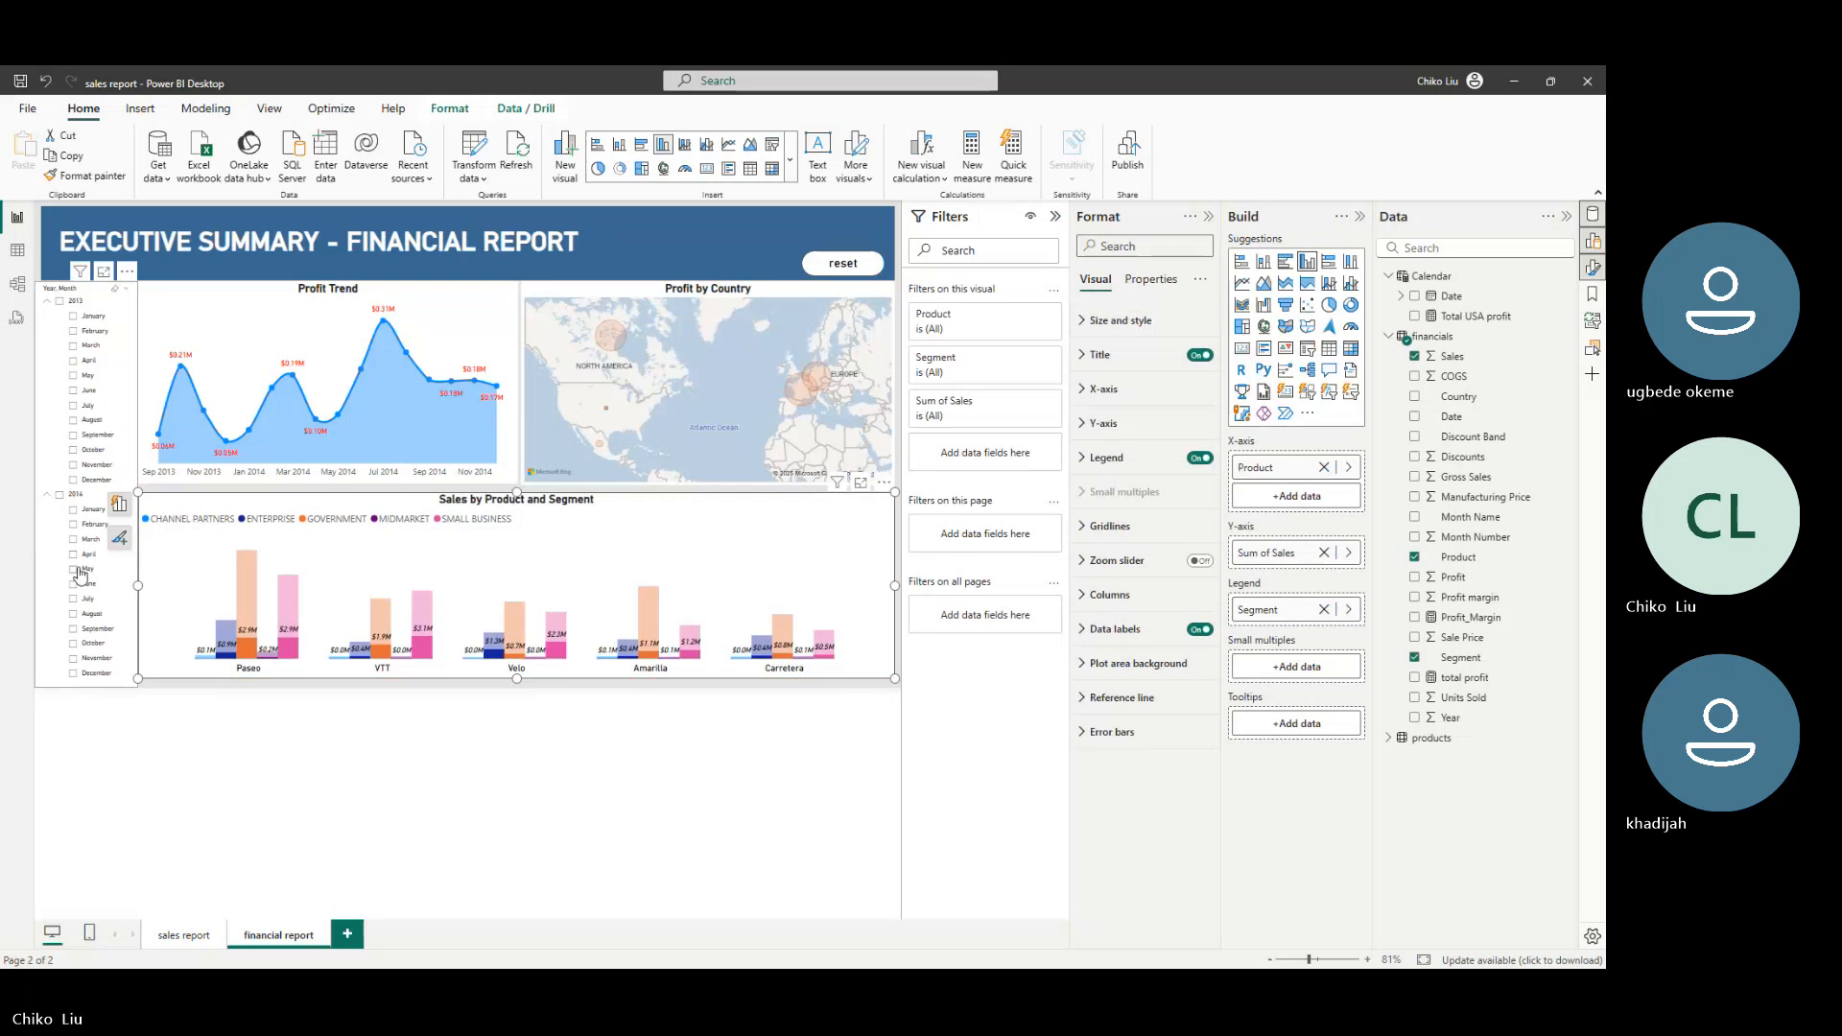
drag(137, 591, 142, 591)
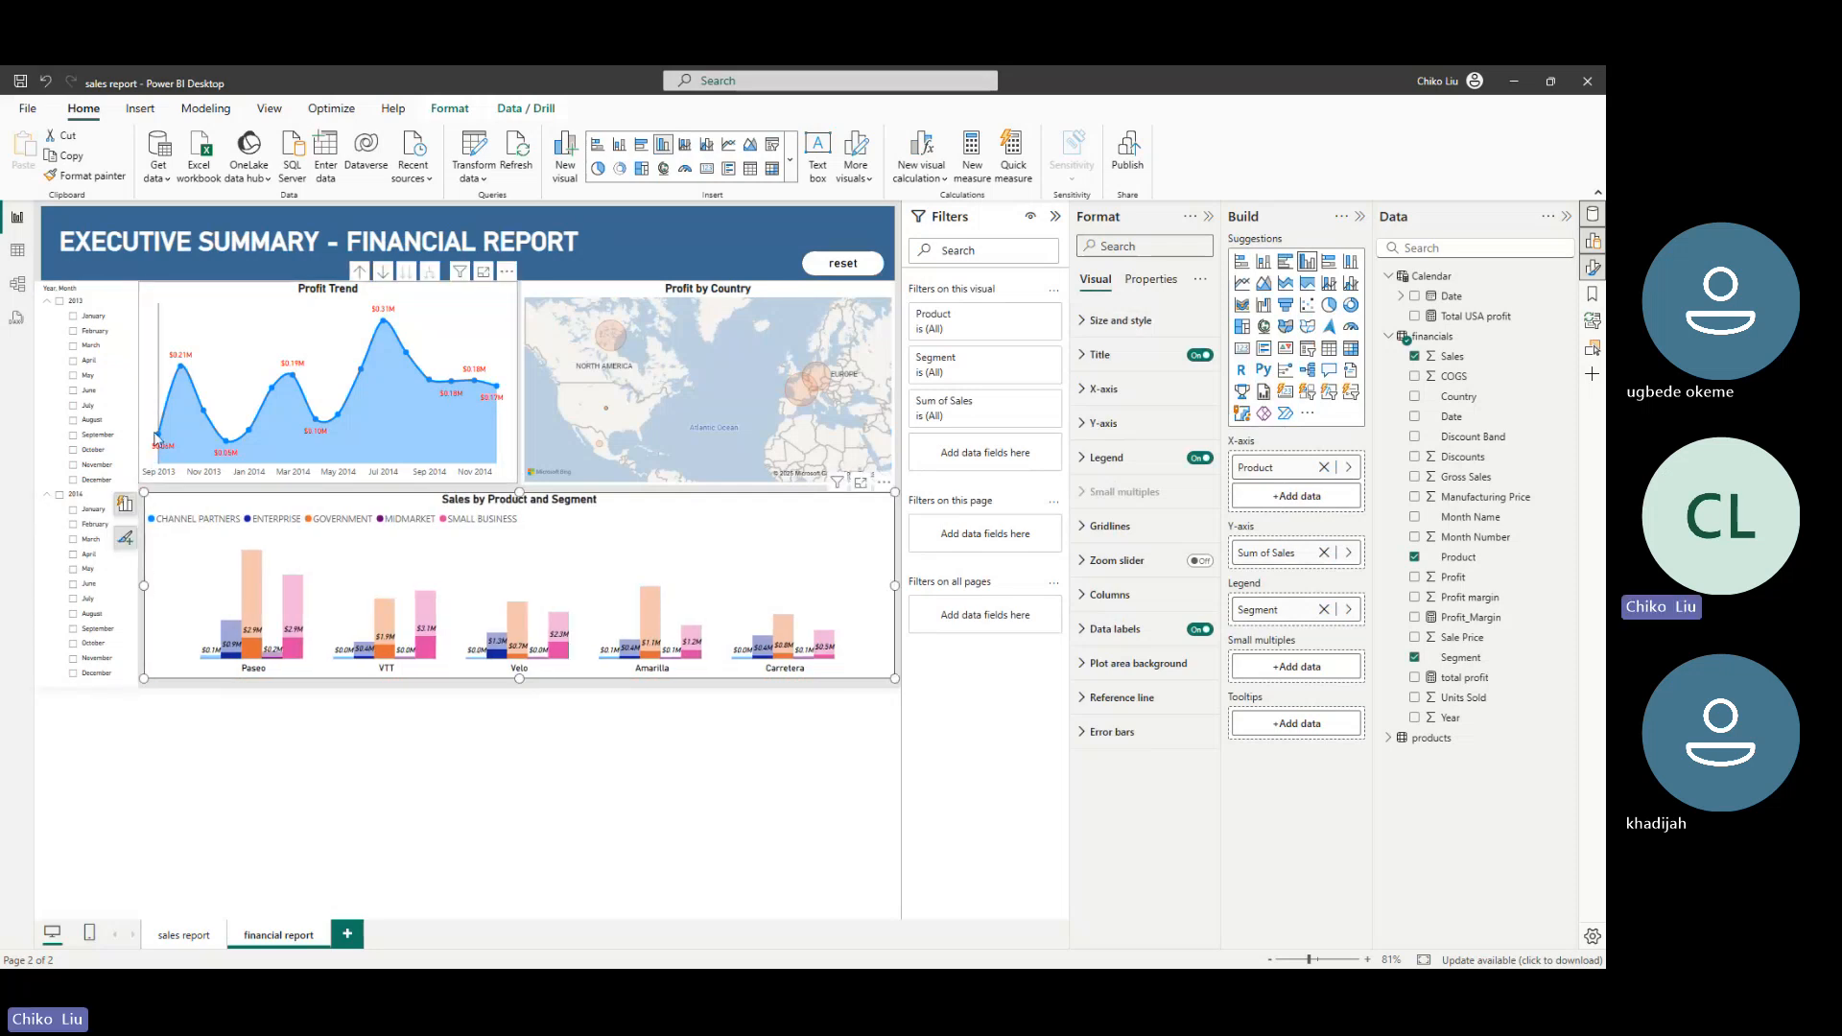
Shrink the Profit Trend chart slightly from its left and top edges, and lower the Profit by Country map's top edge to match
click(137, 380)
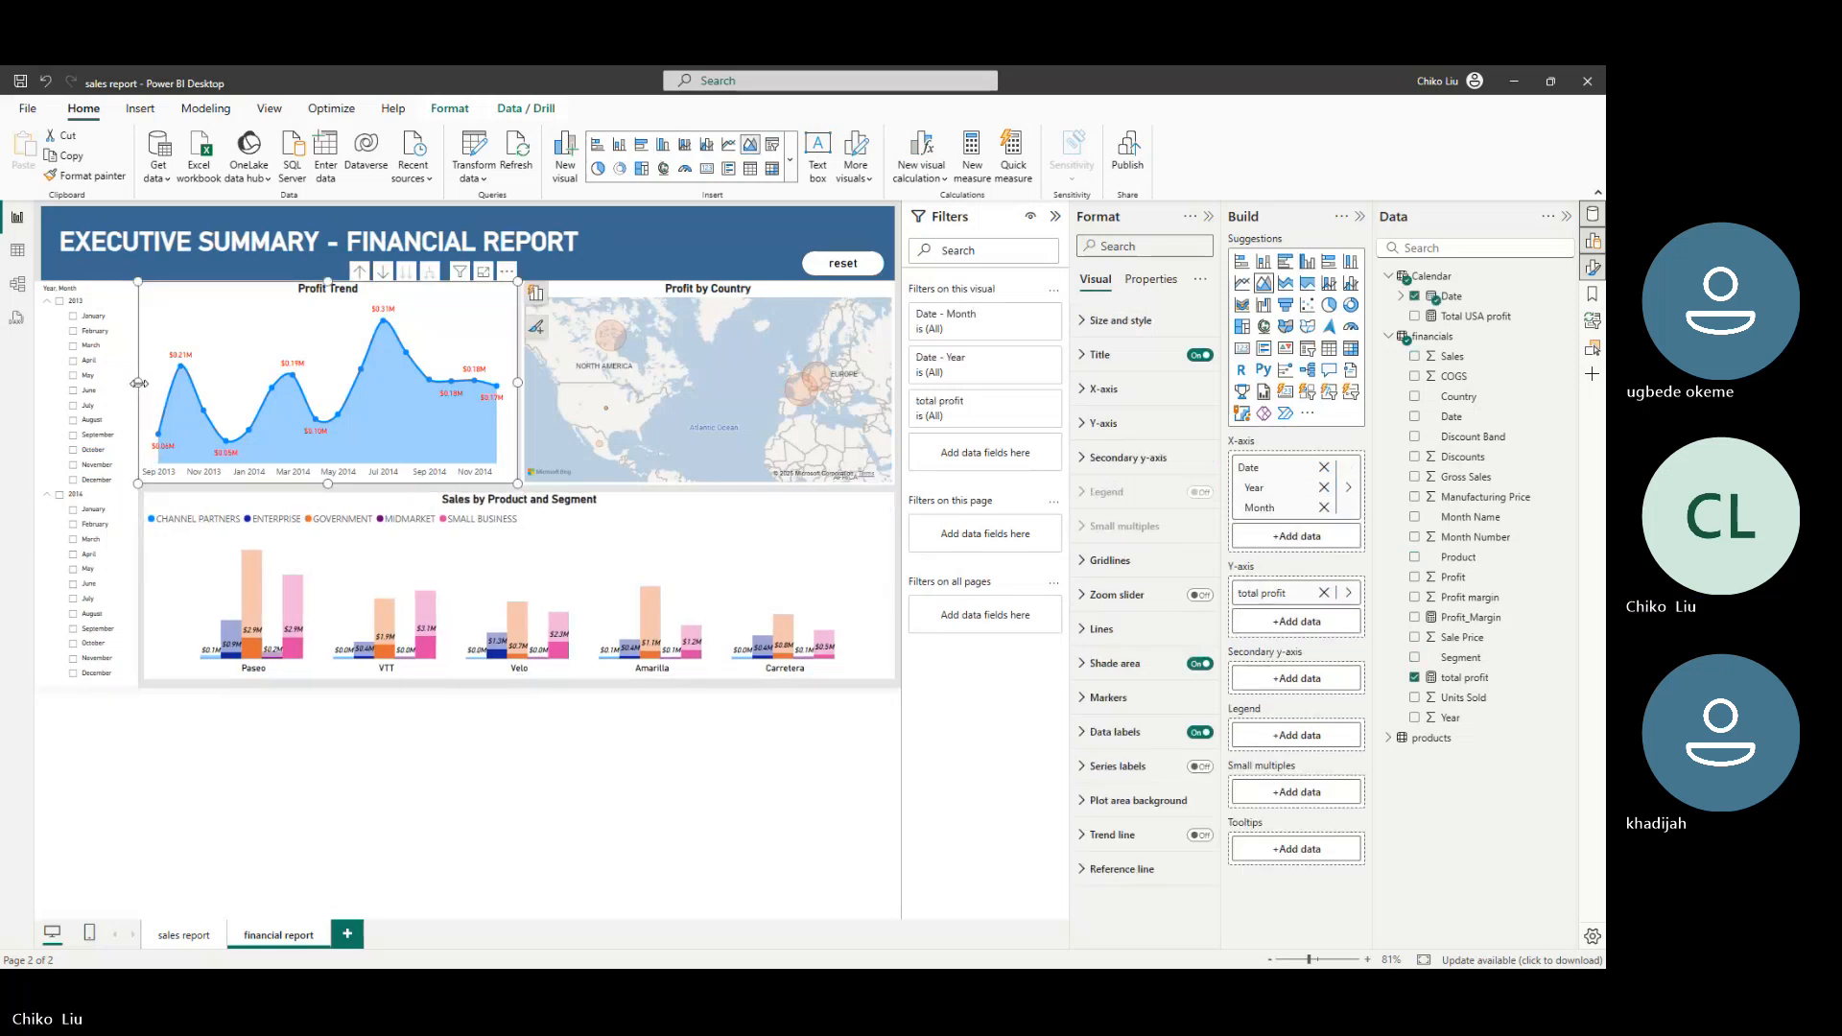
drag(141, 384, 145, 384)
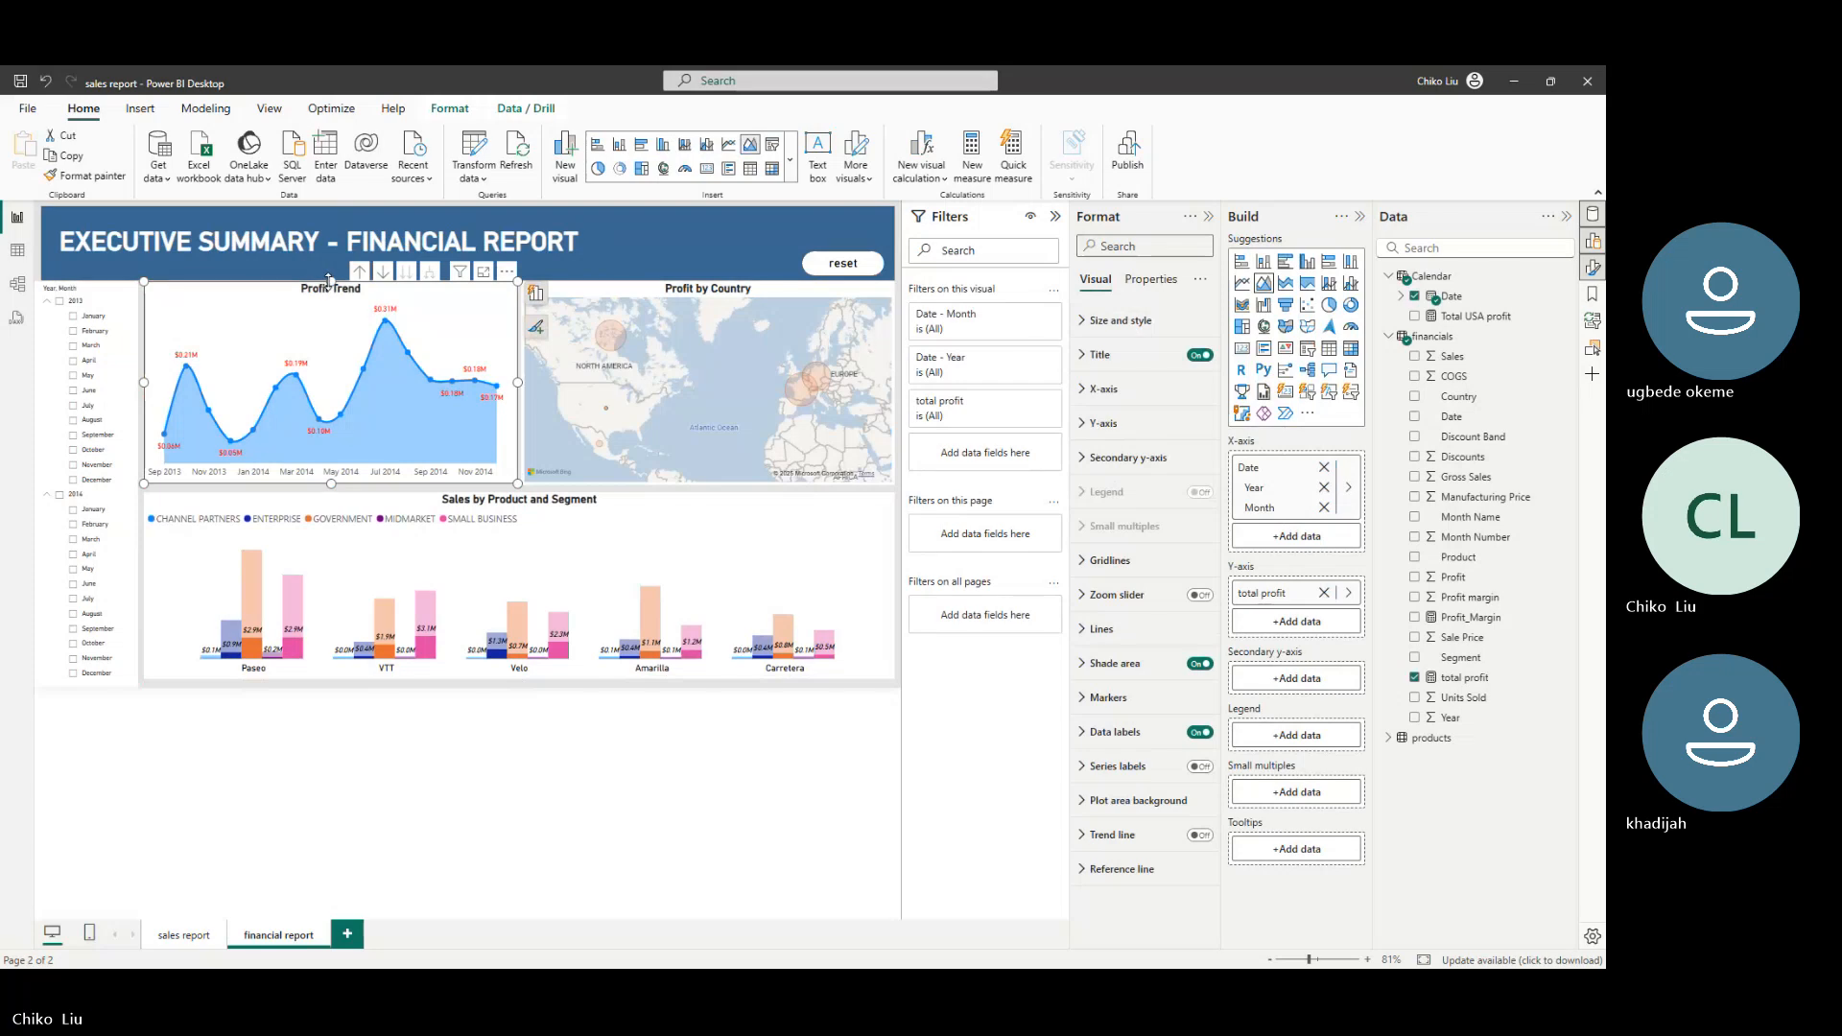
drag(330, 283, 332, 294)
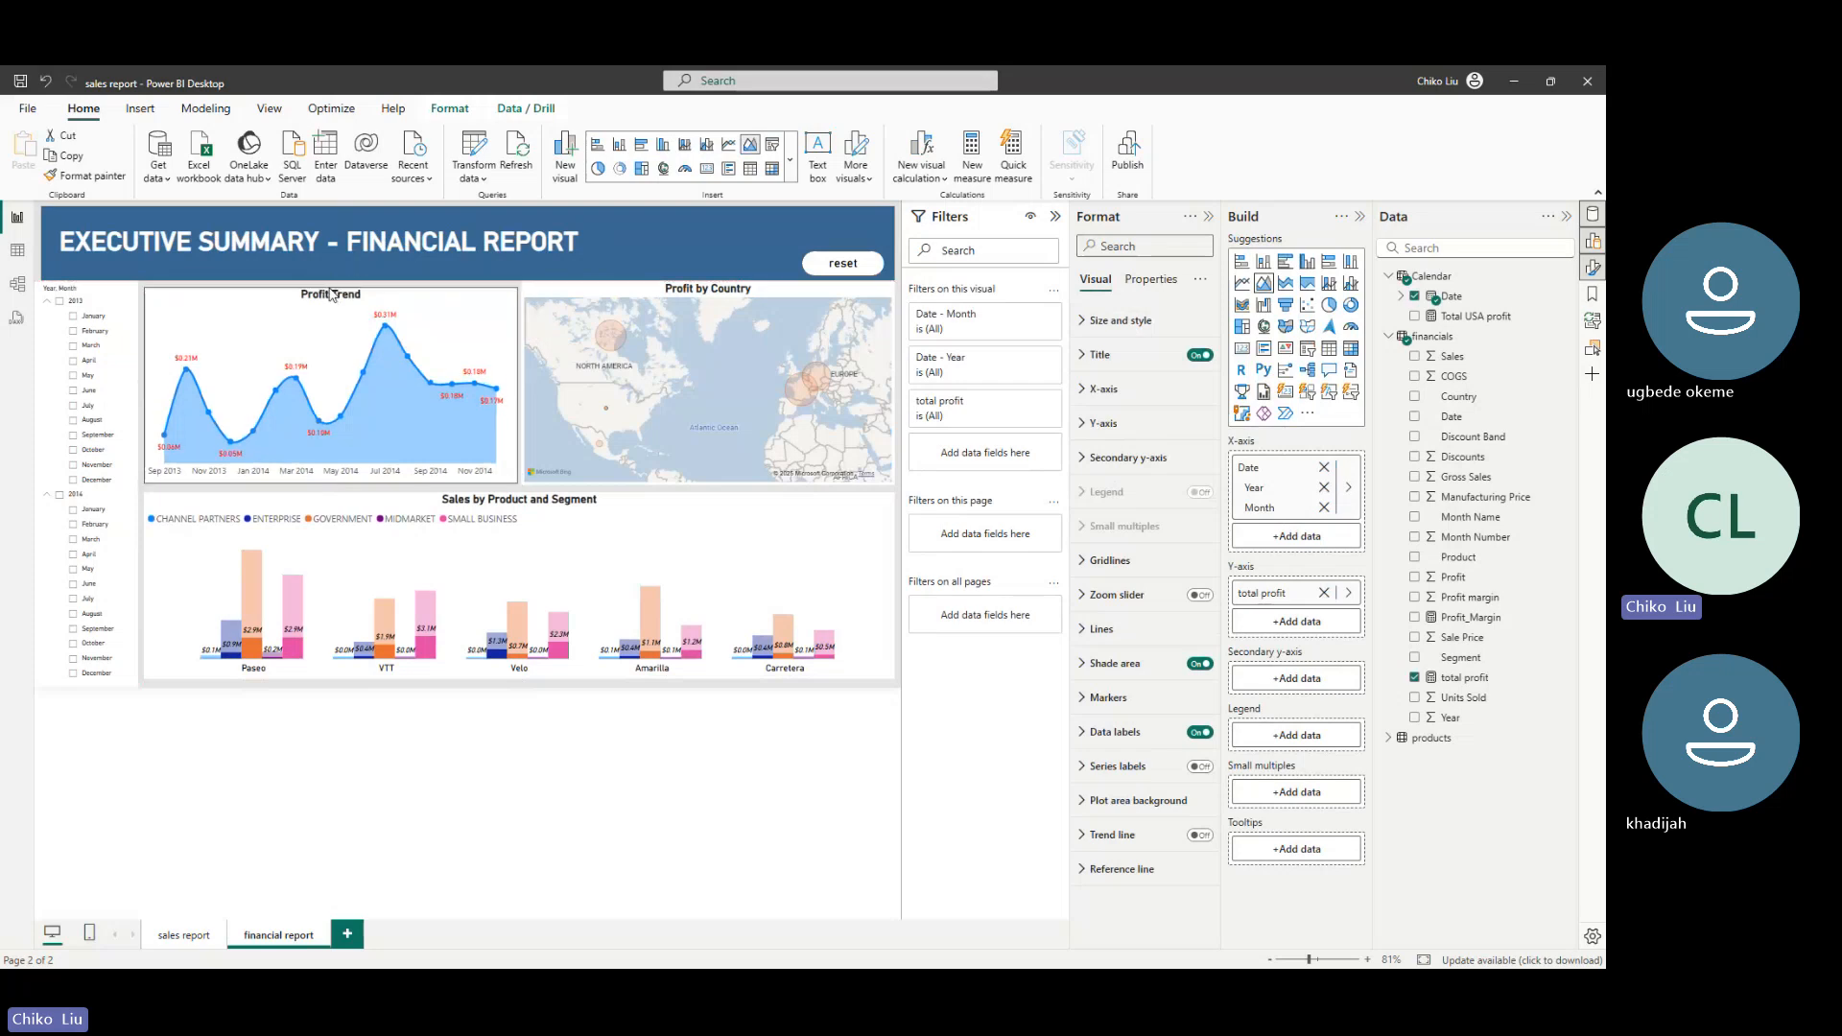
click(629, 290)
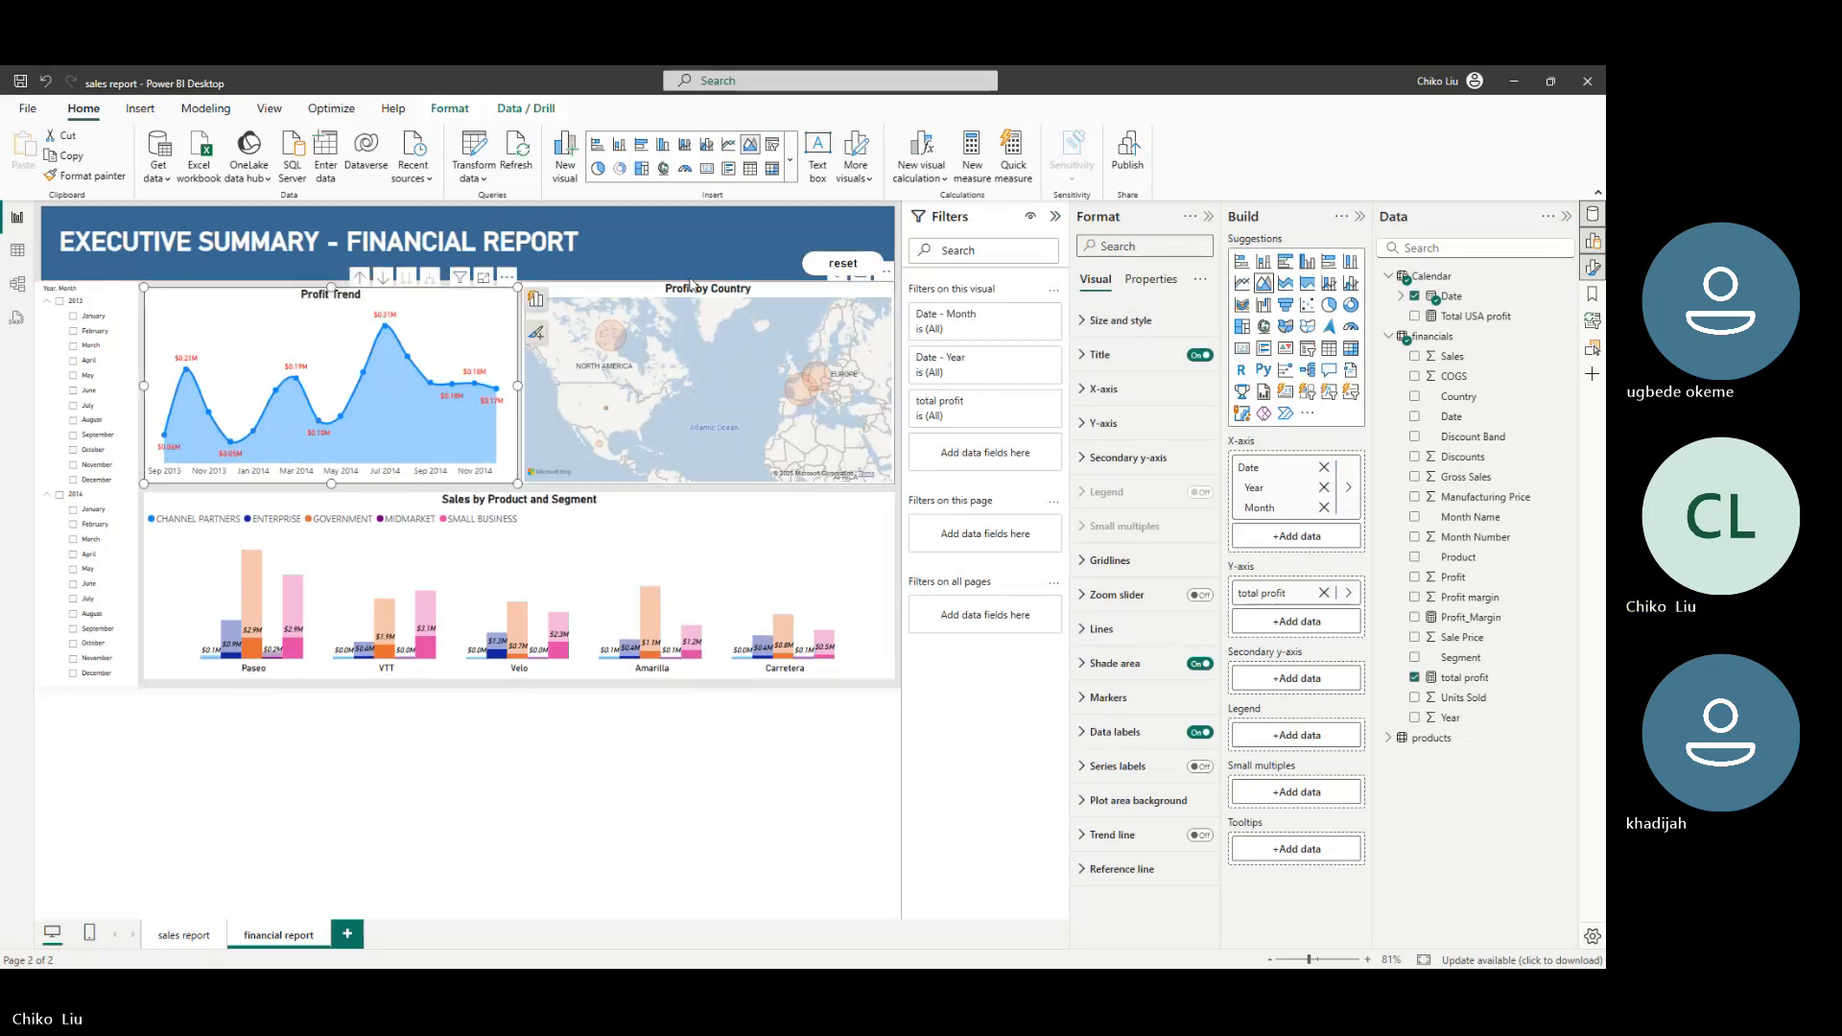
drag(707, 281, 707, 287)
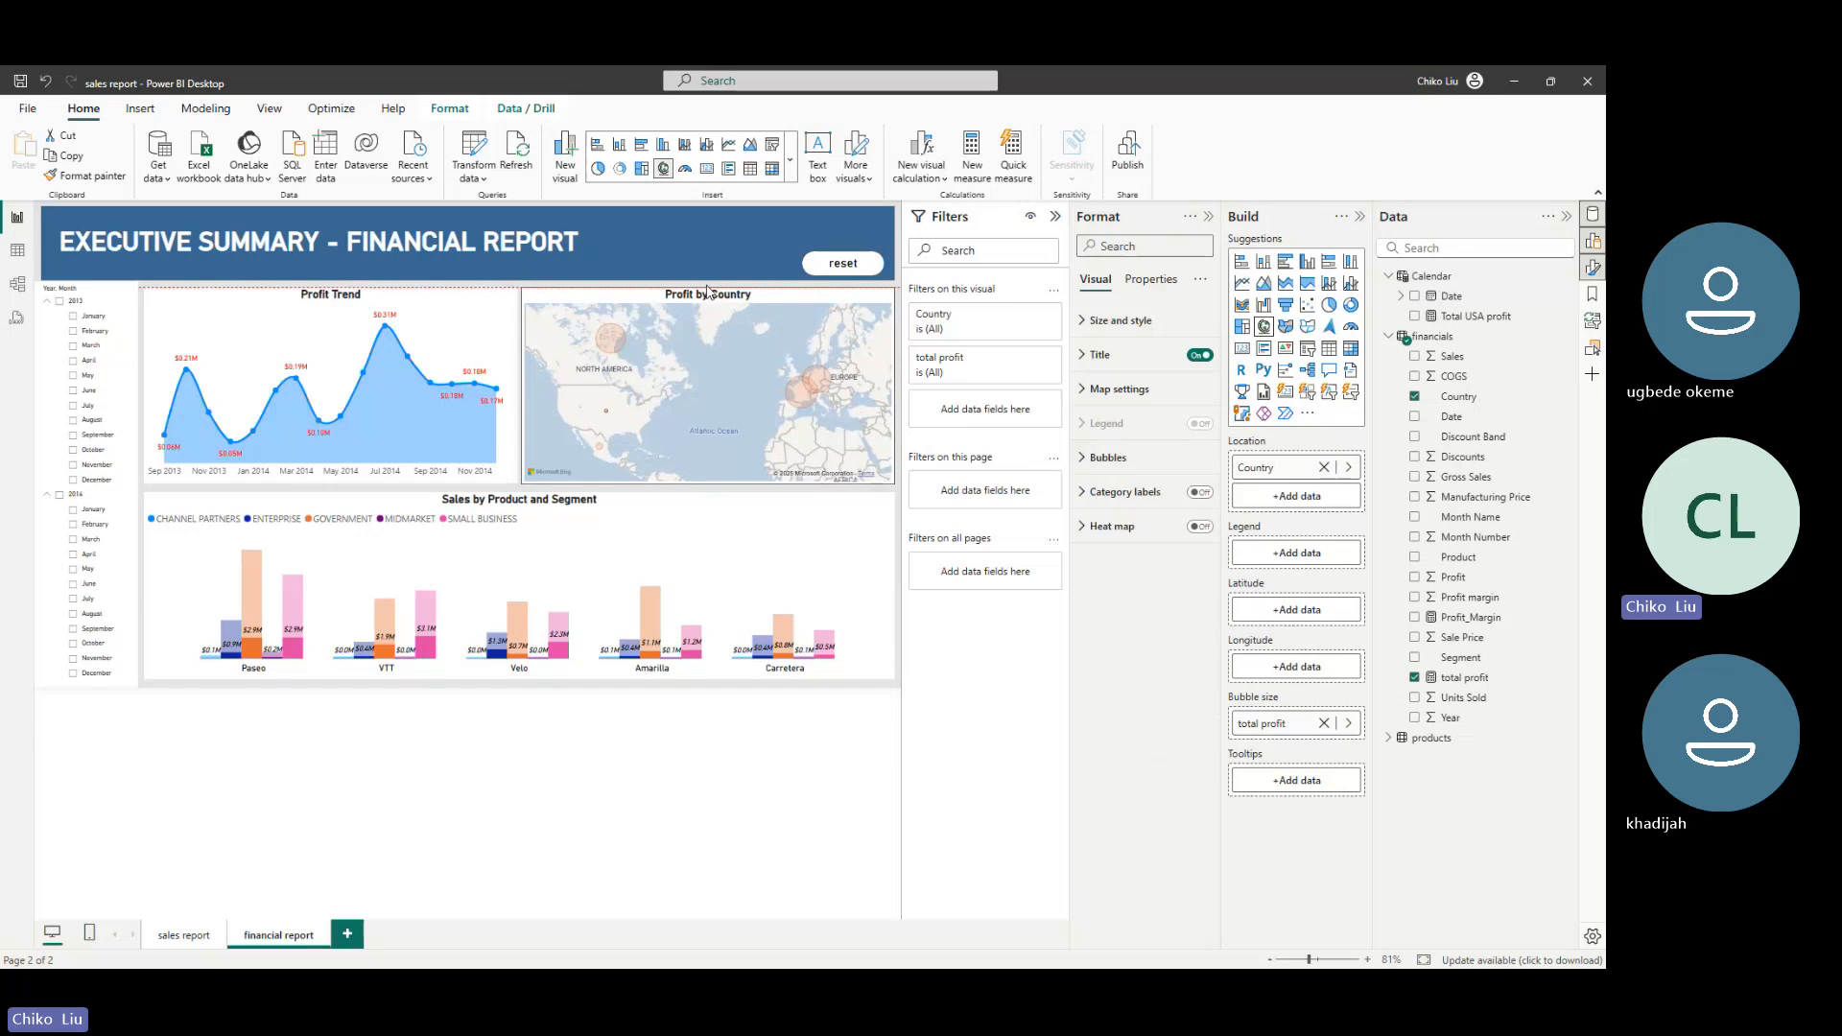
click(803, 492)
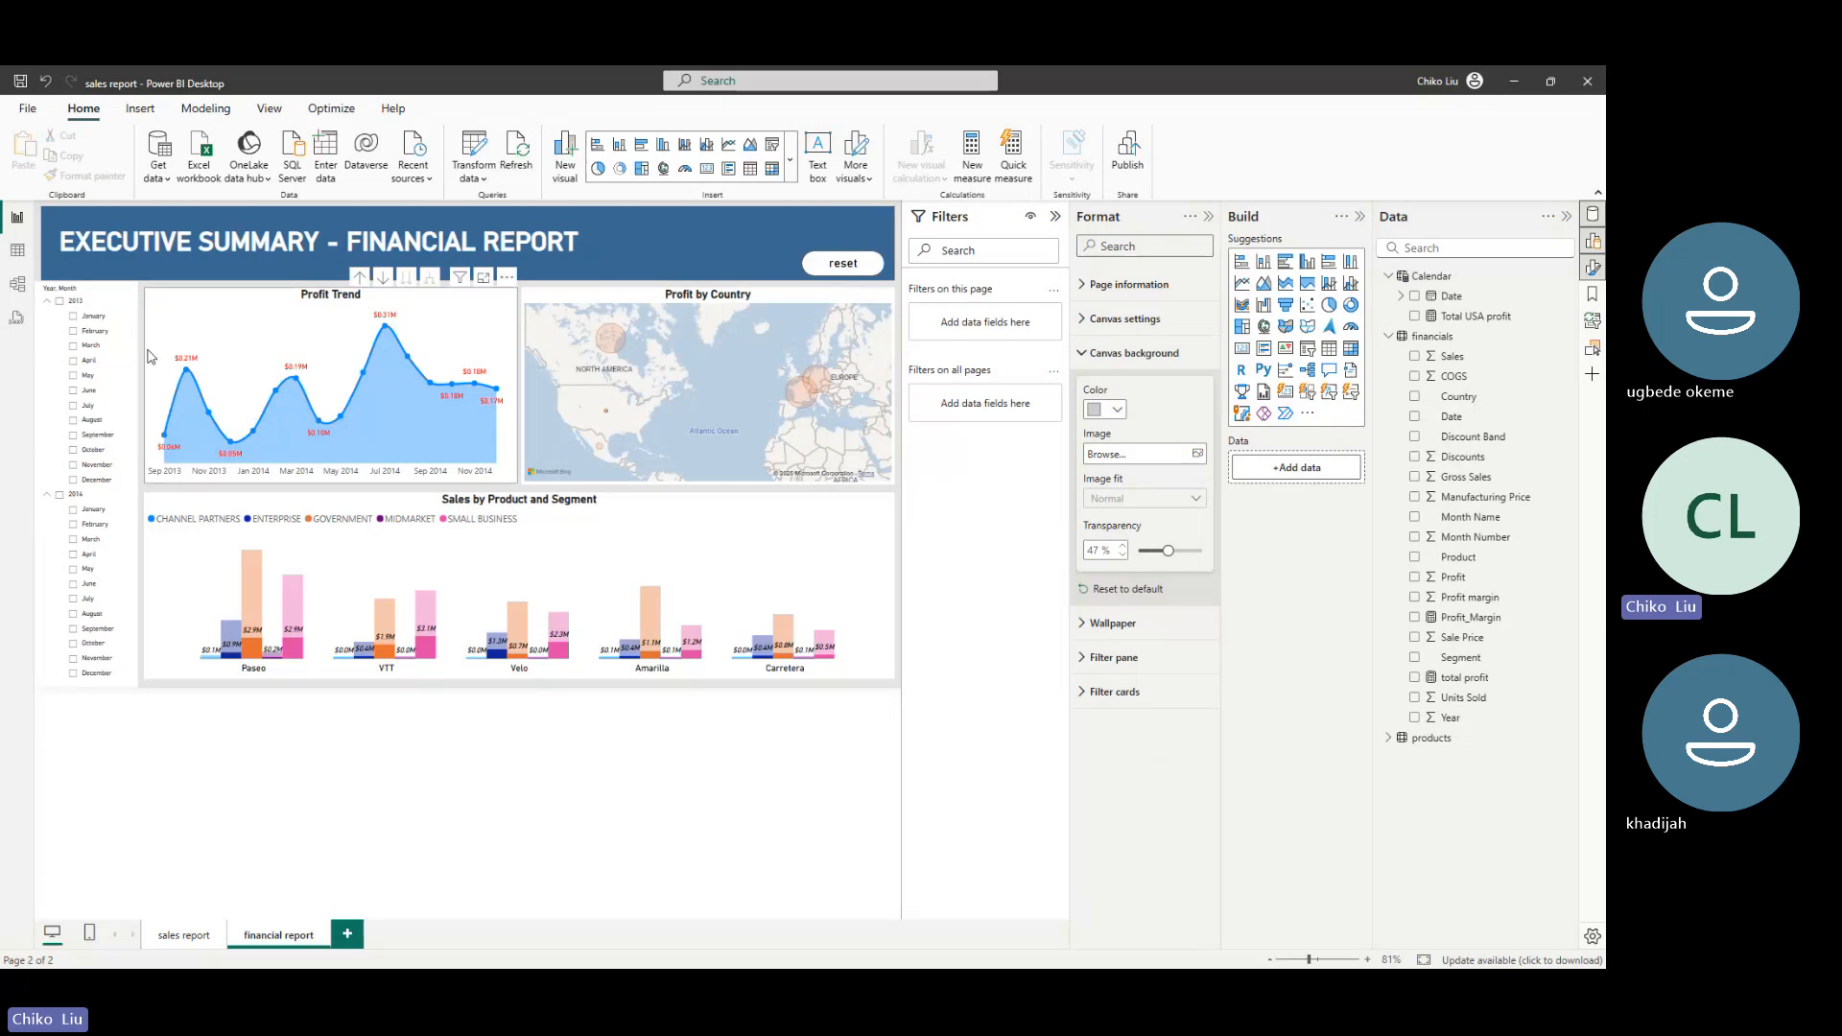
Narrow the Year, Month slicer slightly from its left edge and deselect it
click(41, 495)
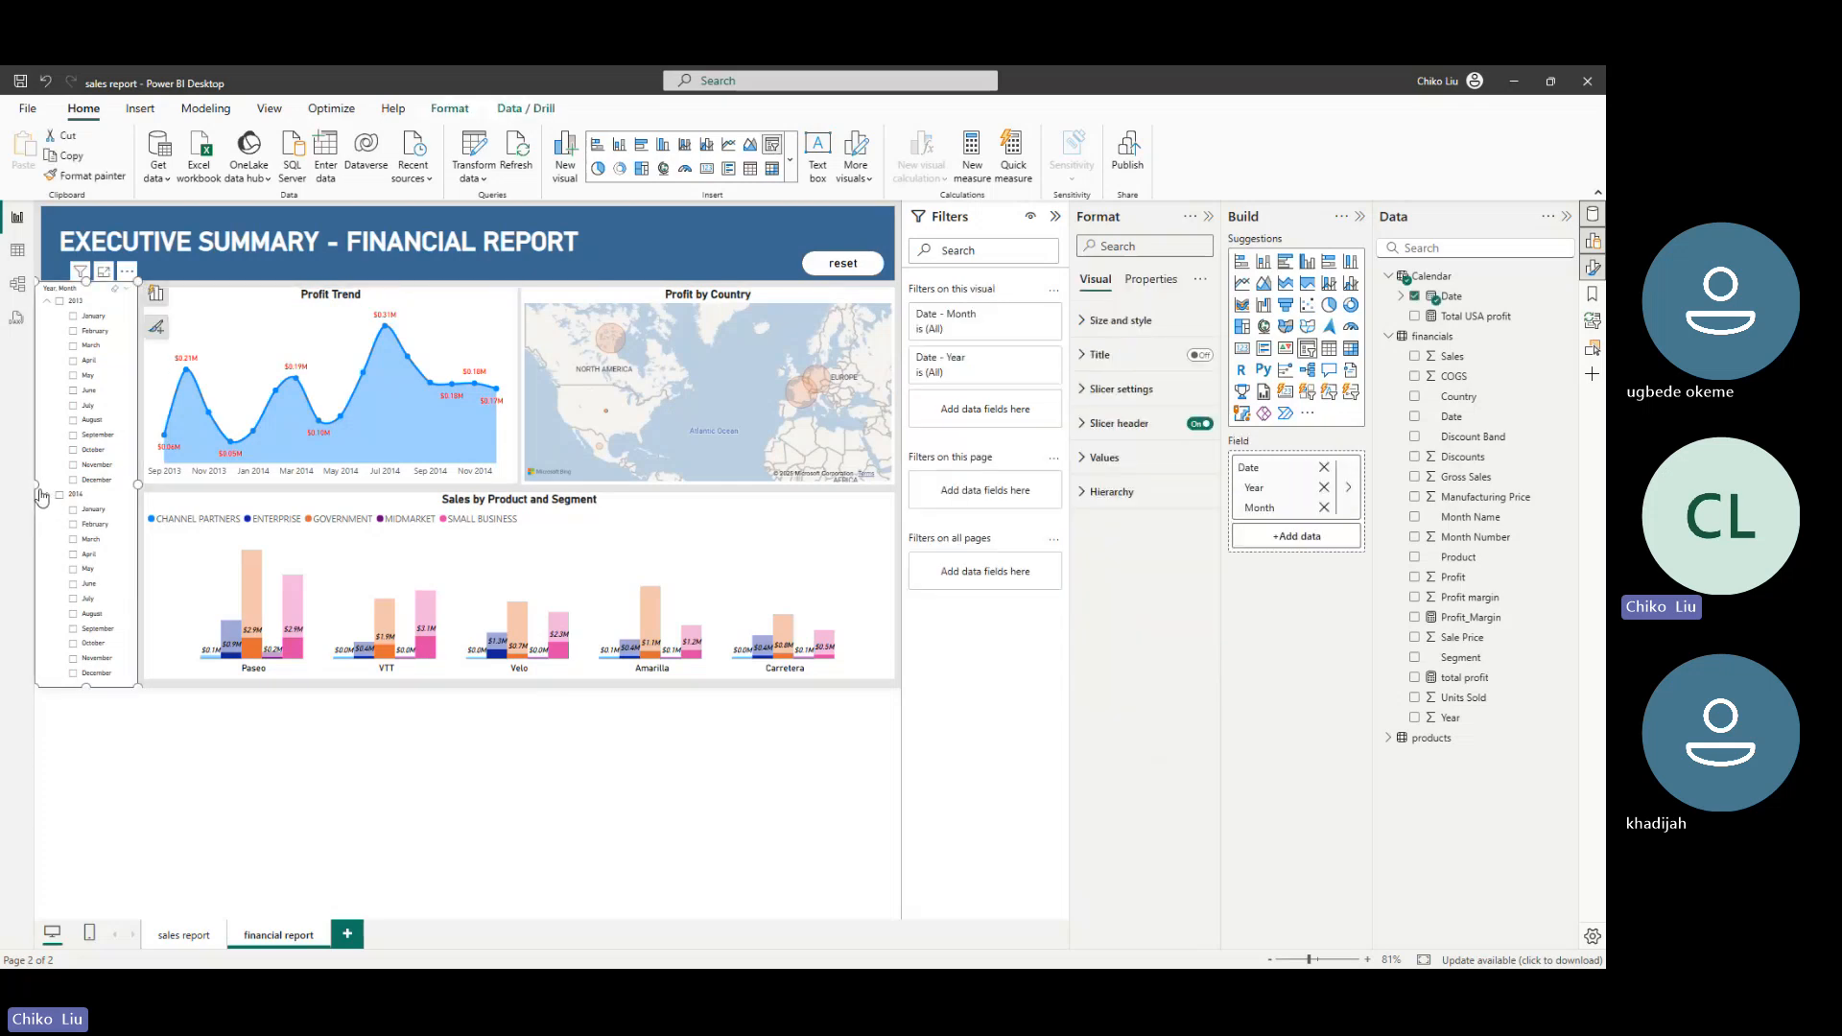
drag(38, 485, 41, 482)
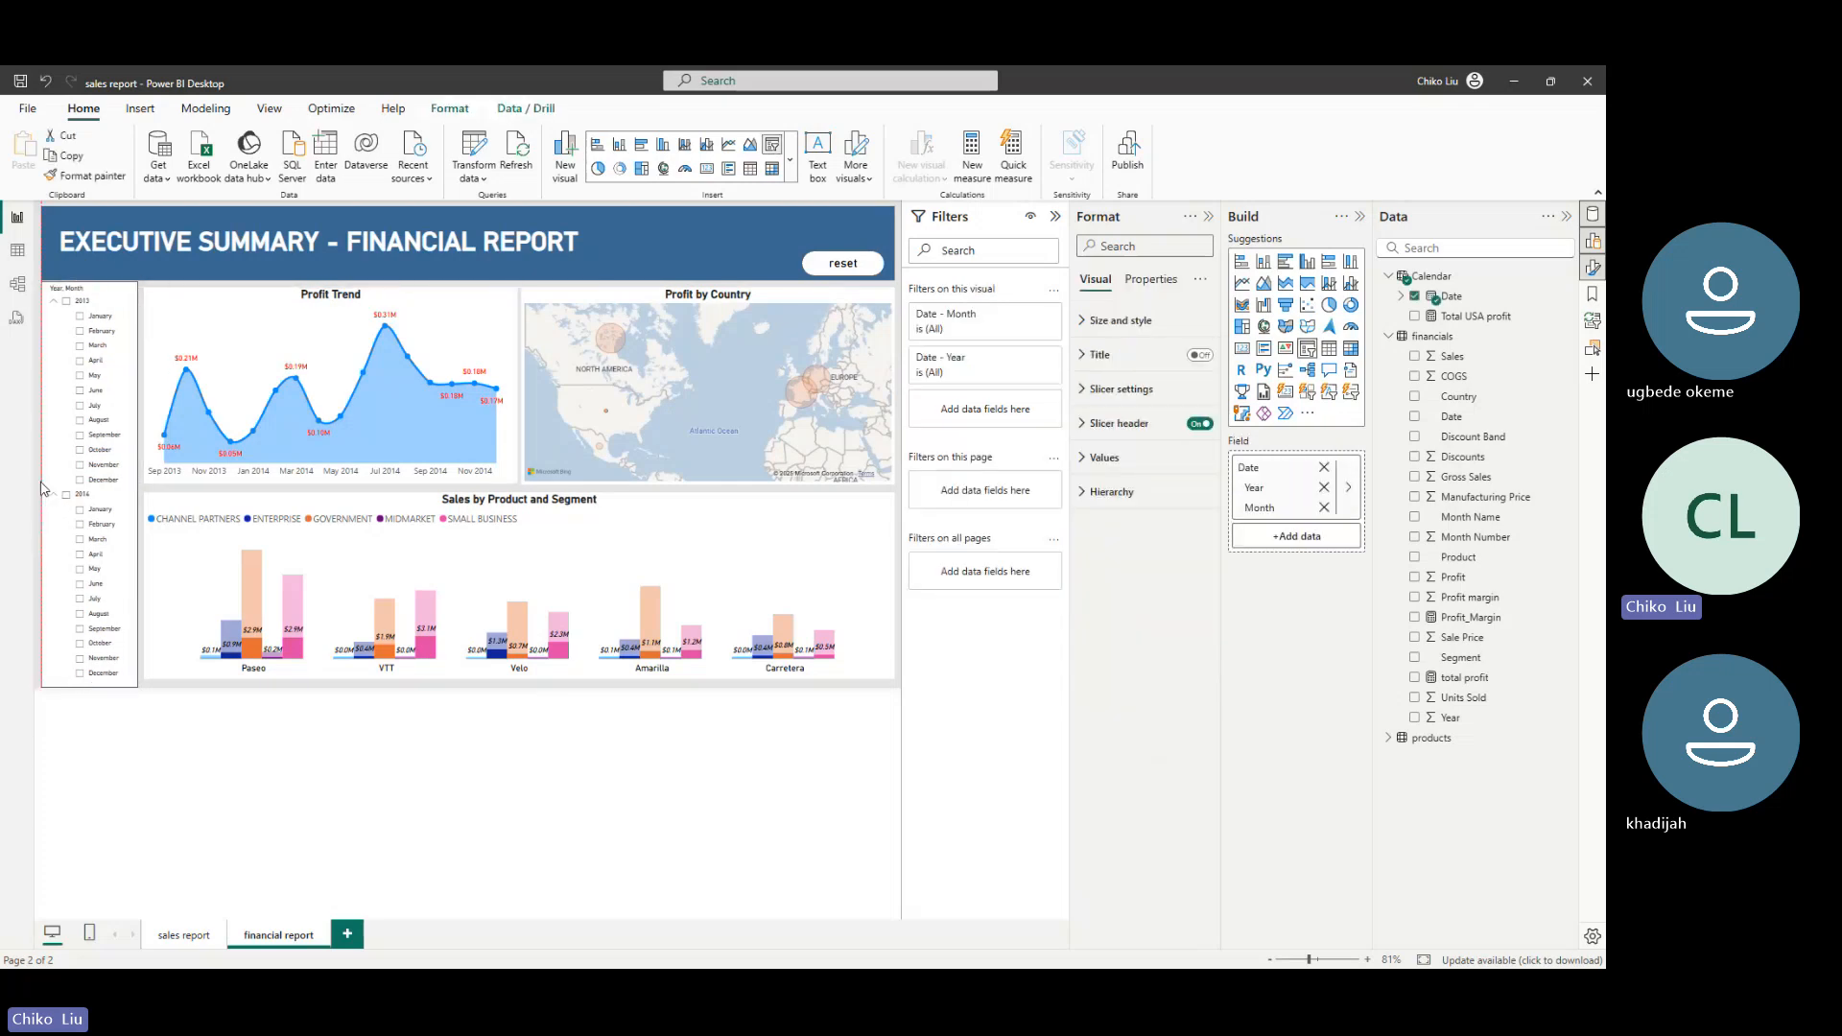
click(39, 431)
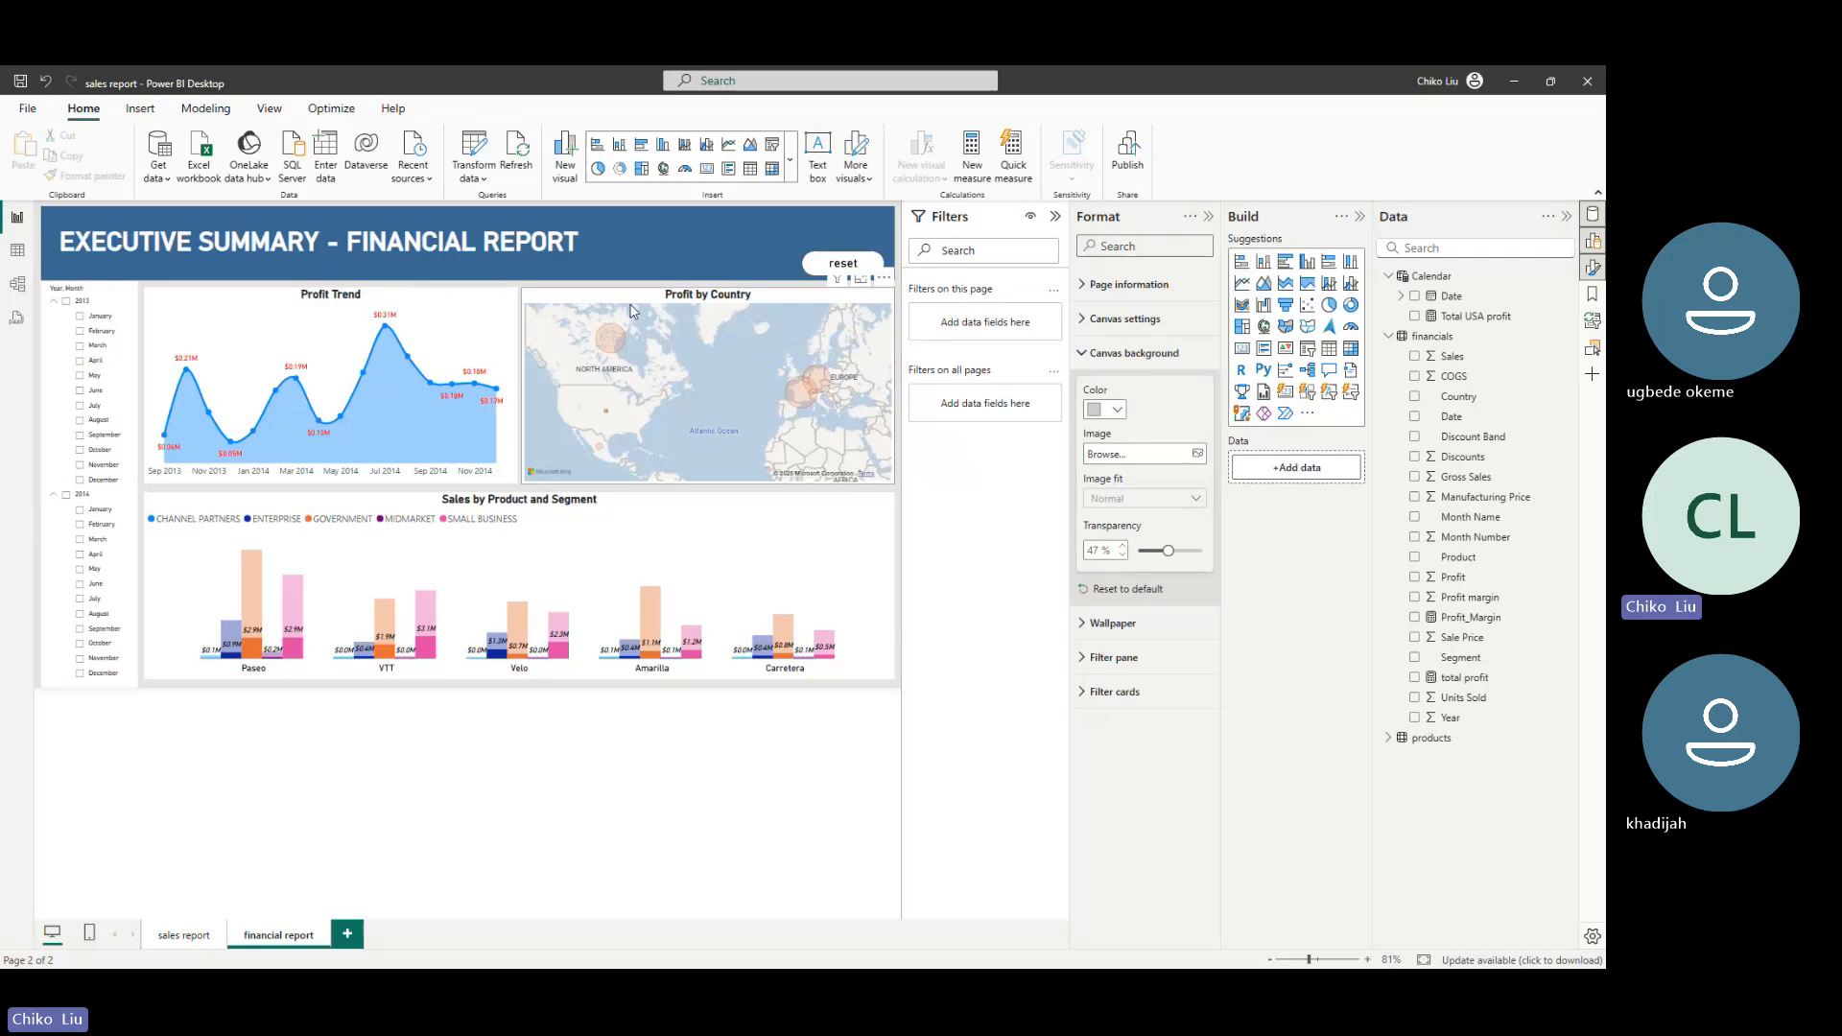
click(843, 264)
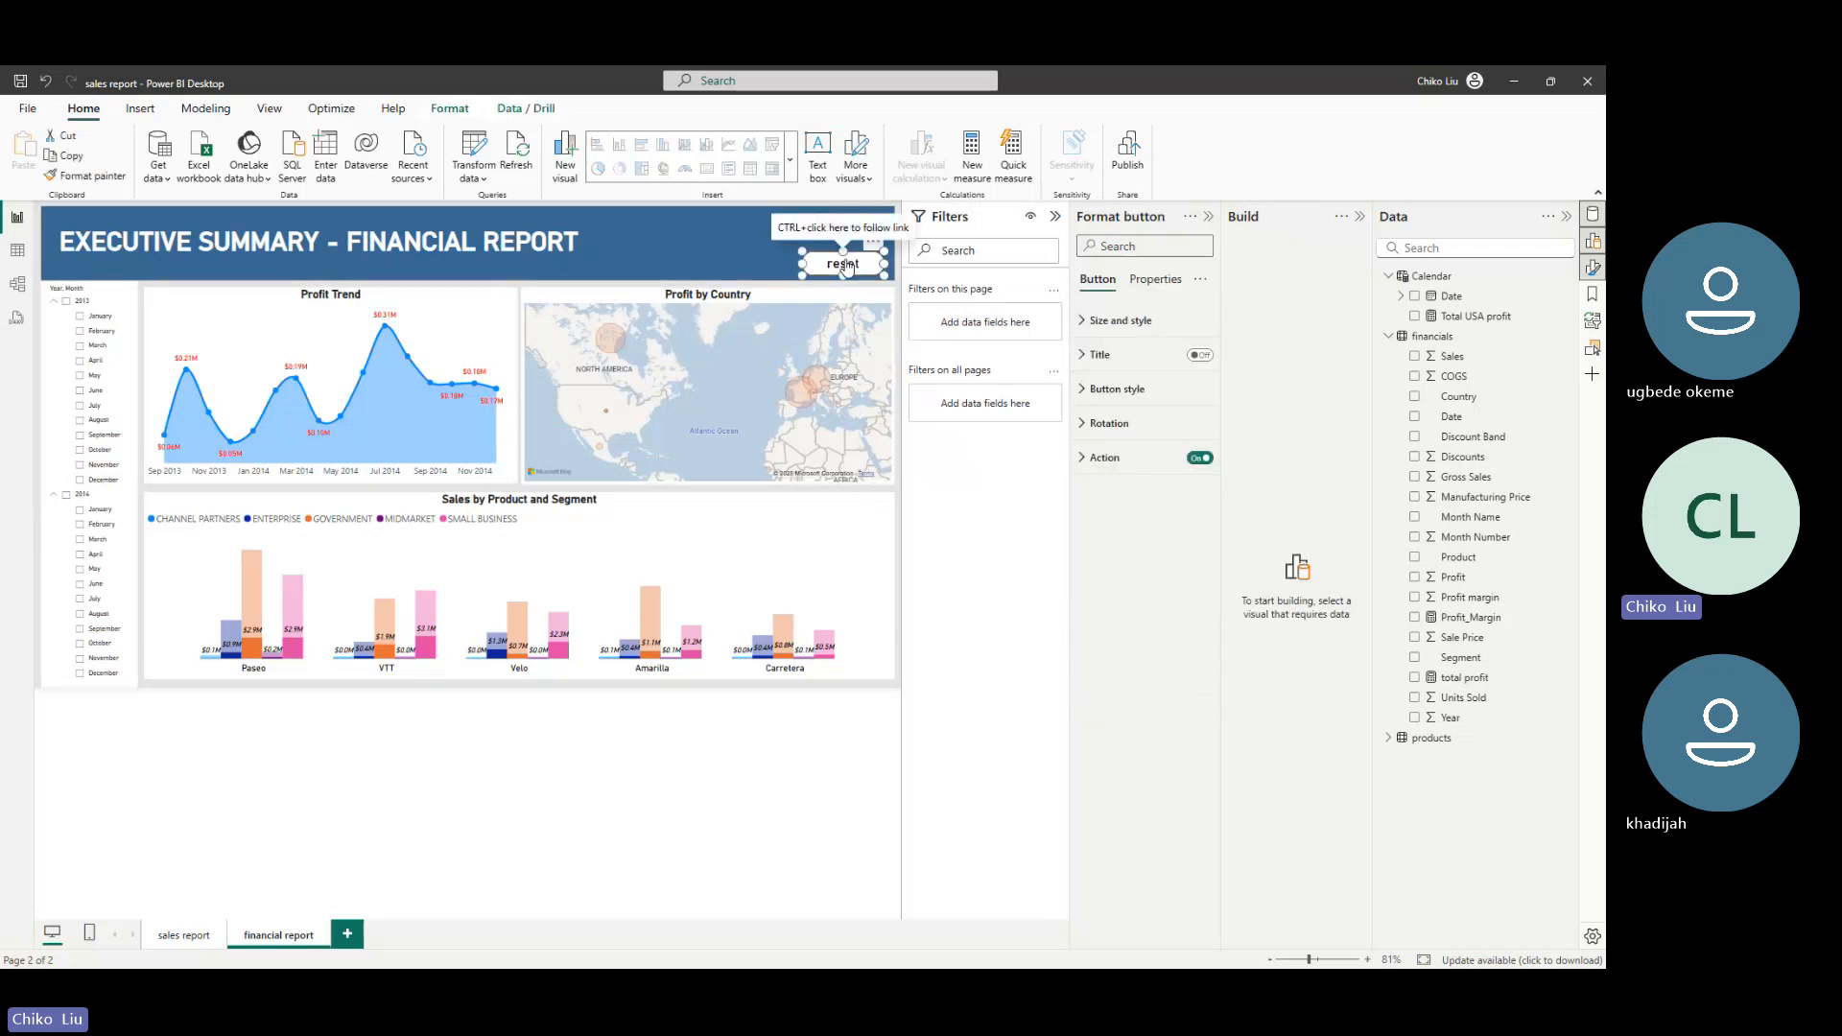
click(607, 417)
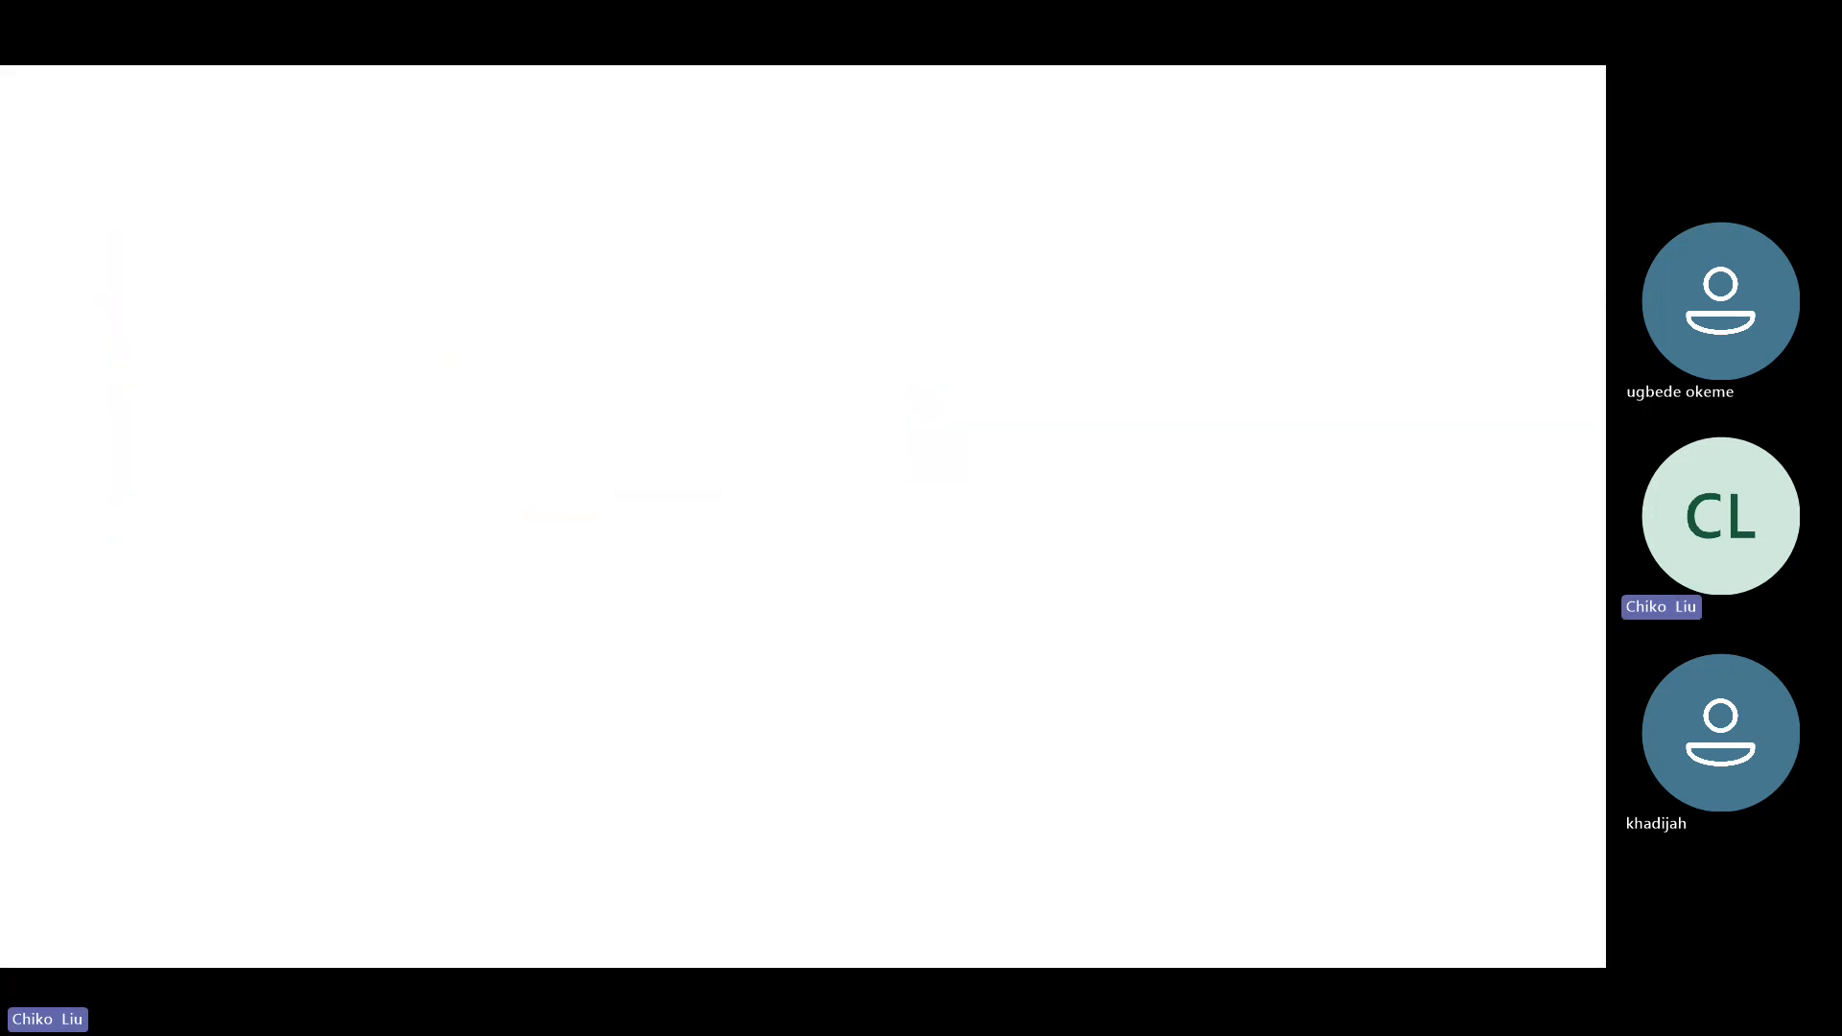
Switch to the lab guide PDF and review the executive summary questions, the sample download and the start of the data preparation
scroll(1041, 444, down, 15)
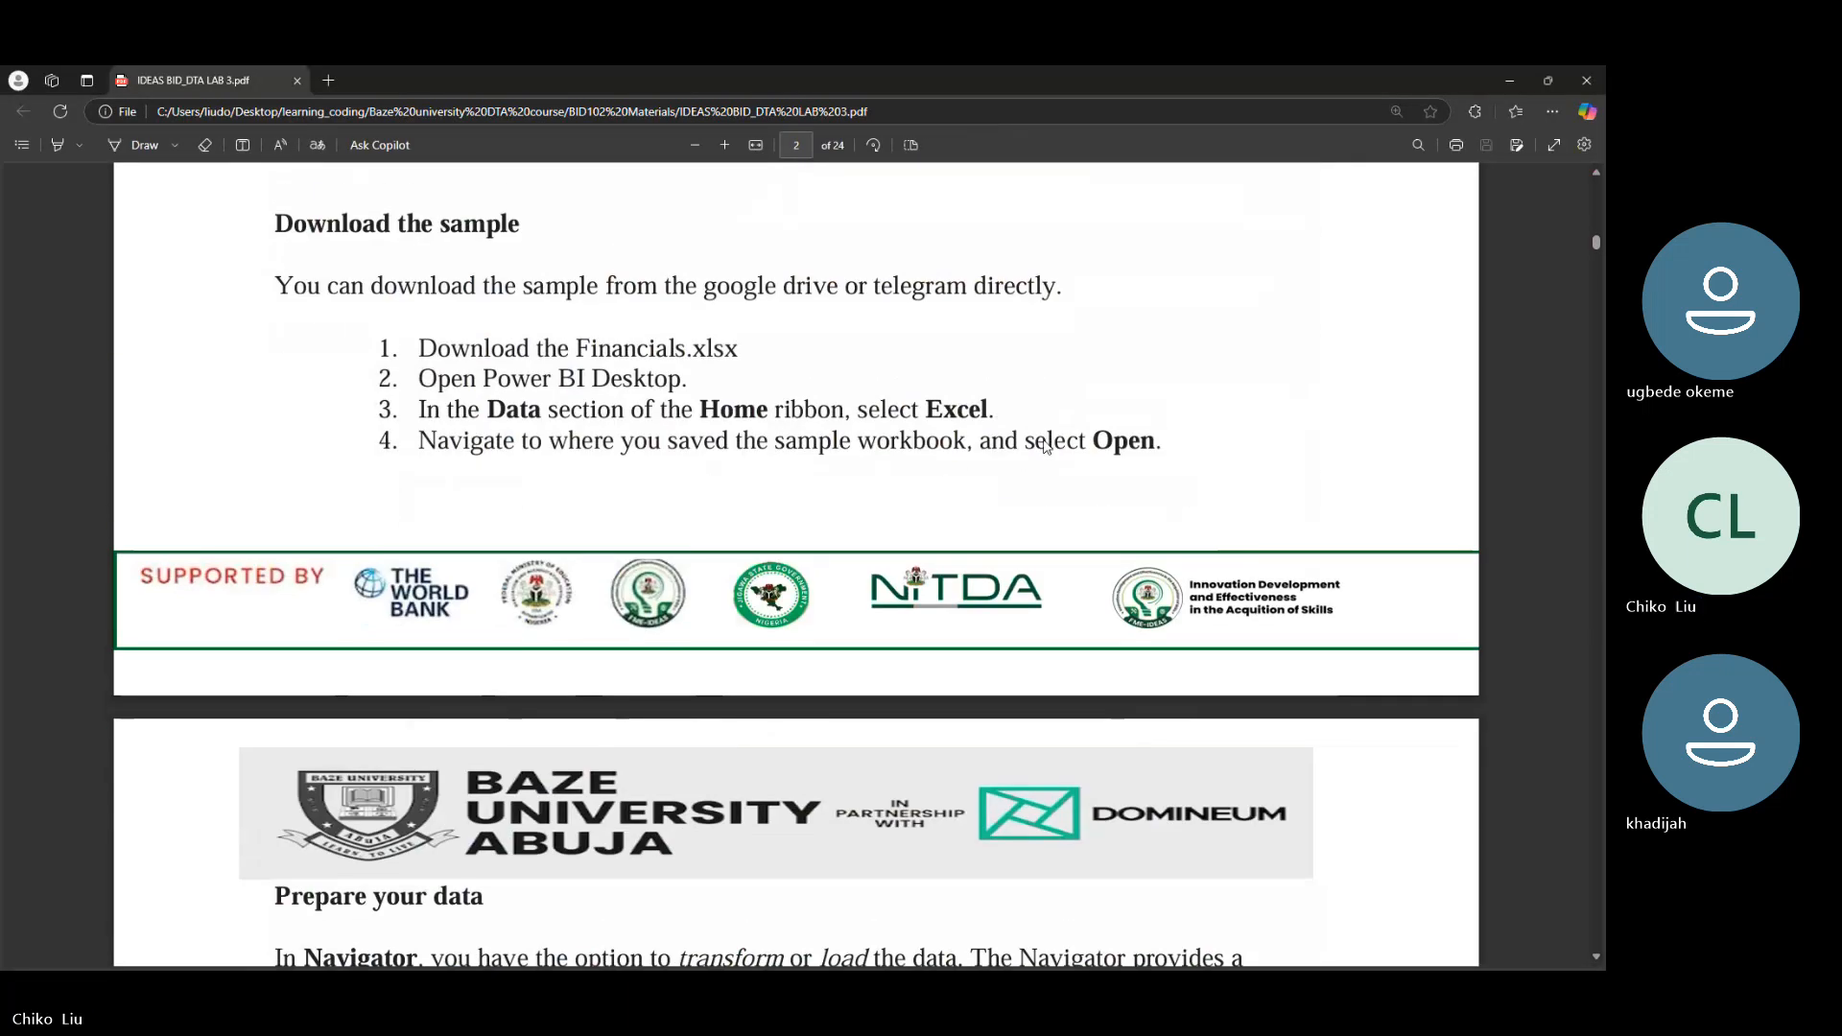
scroll(1046, 447, up, 4)
scroll(1046, 447, down, 14)
scroll(1047, 448, up, 2)
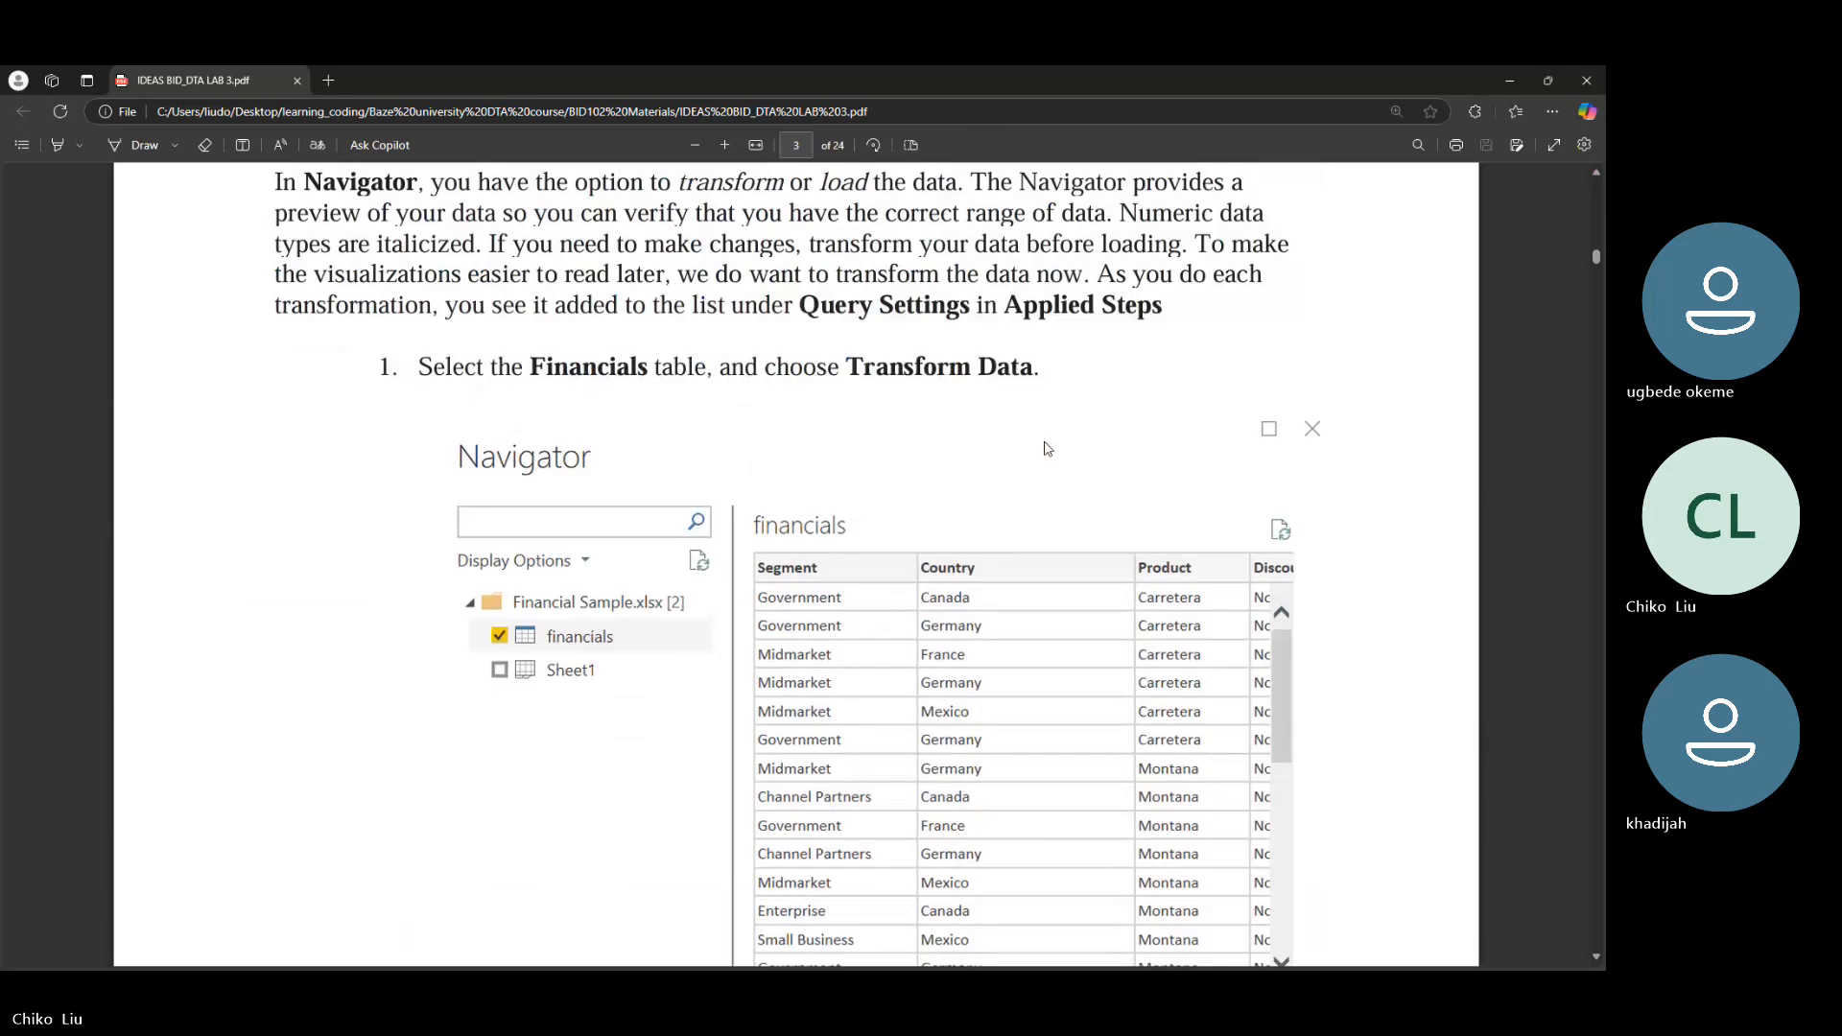
scroll(1048, 448, up, 20)
scroll(1046, 442, down, 5)
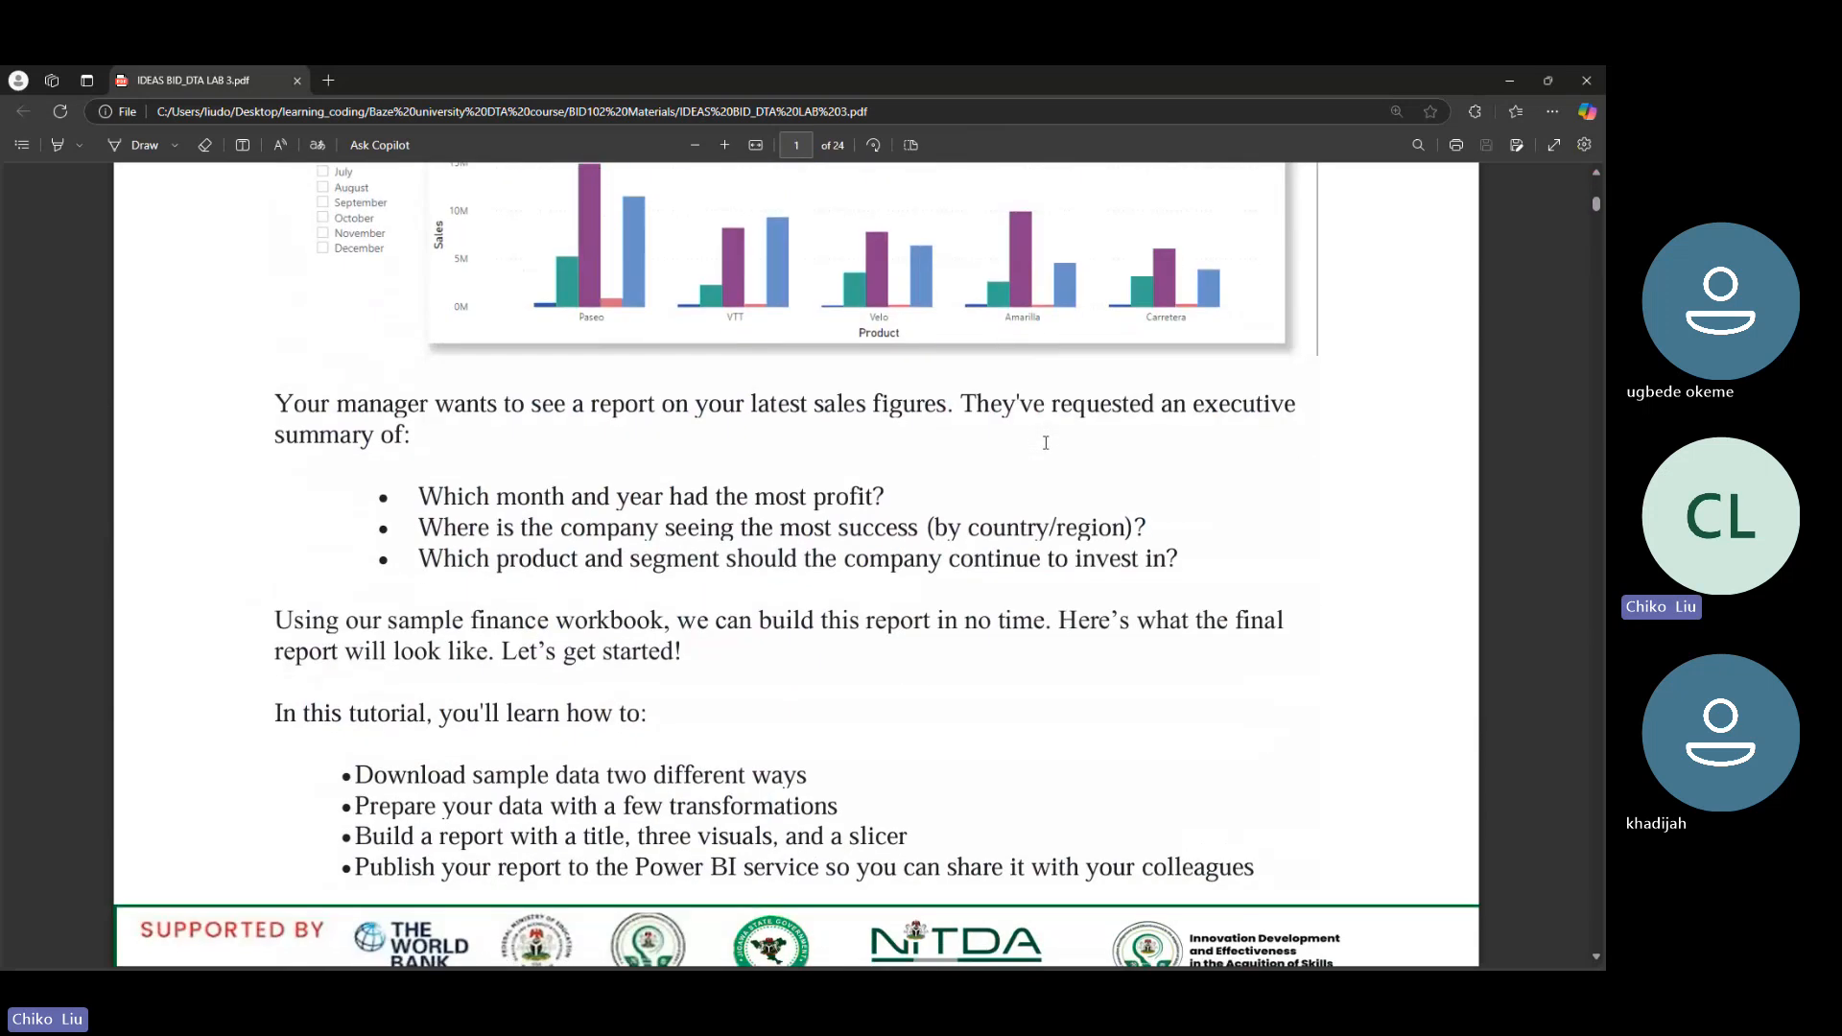
scroll(1045, 442, down, 20)
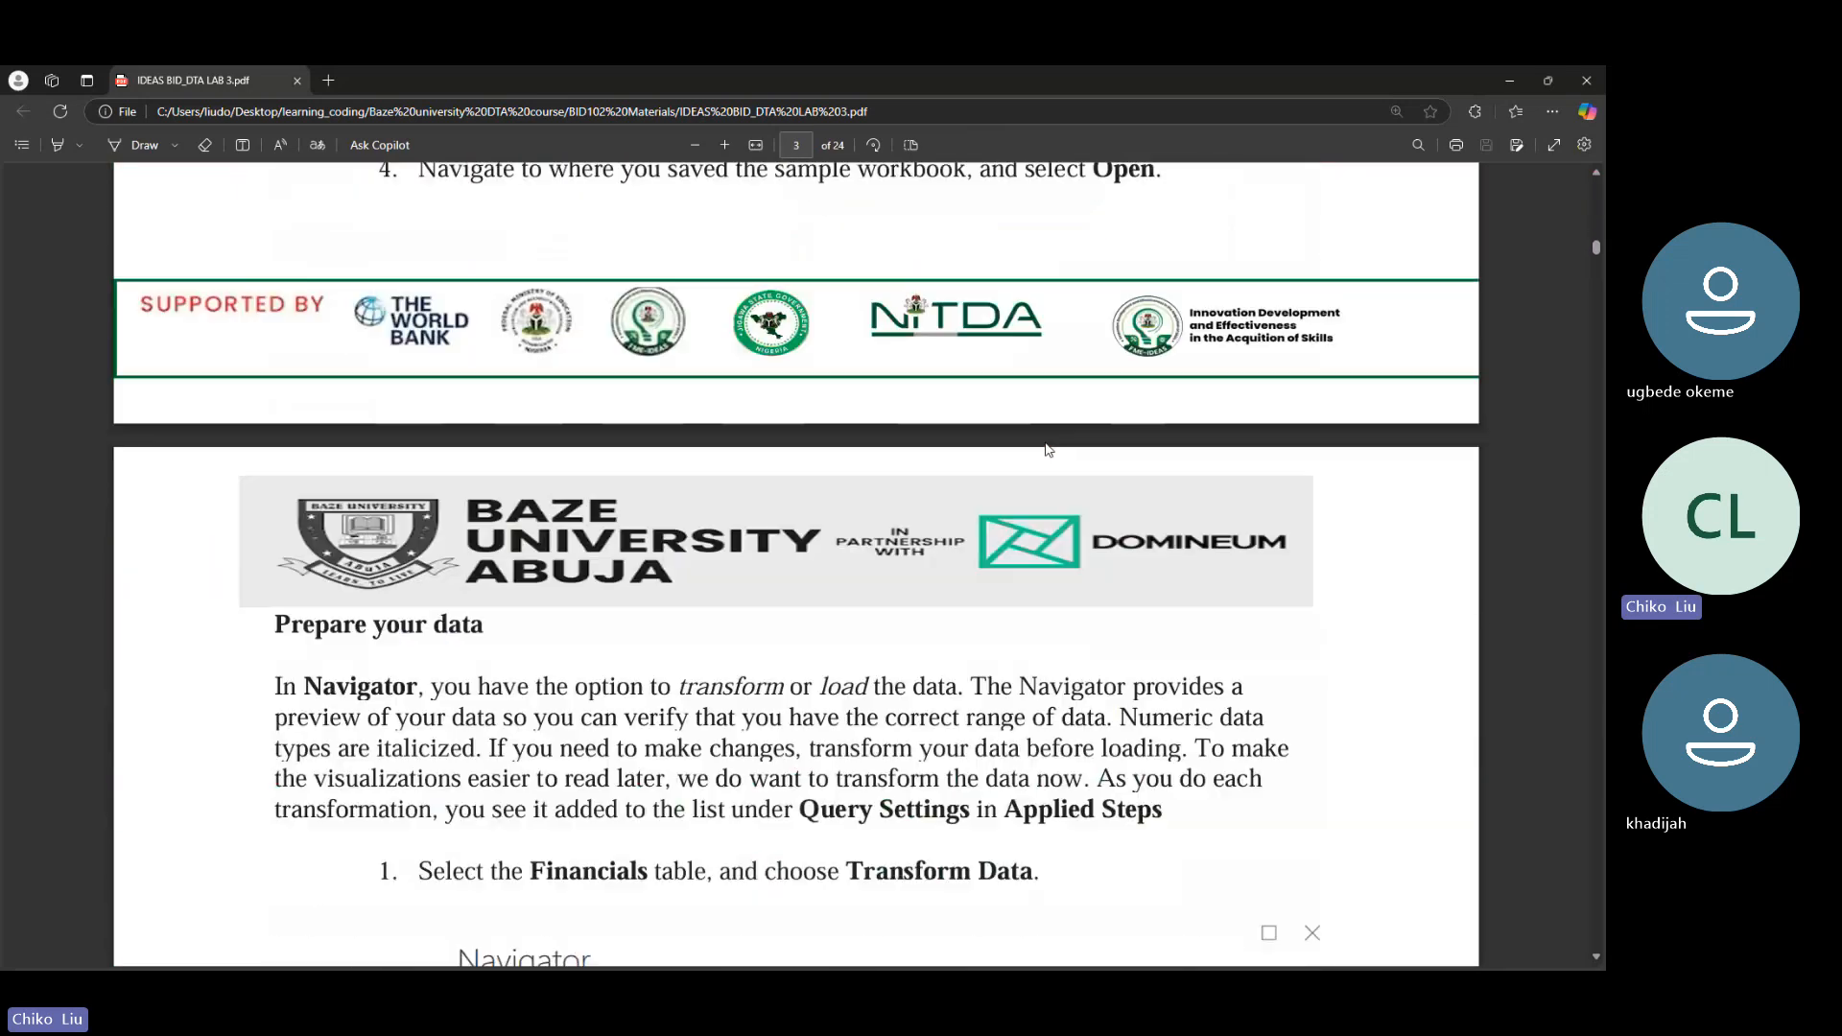
Review the lab guide's instructions from formatting the Segment column through creating a new table to the profit by date chart
scroll(1047, 449, down, 12)
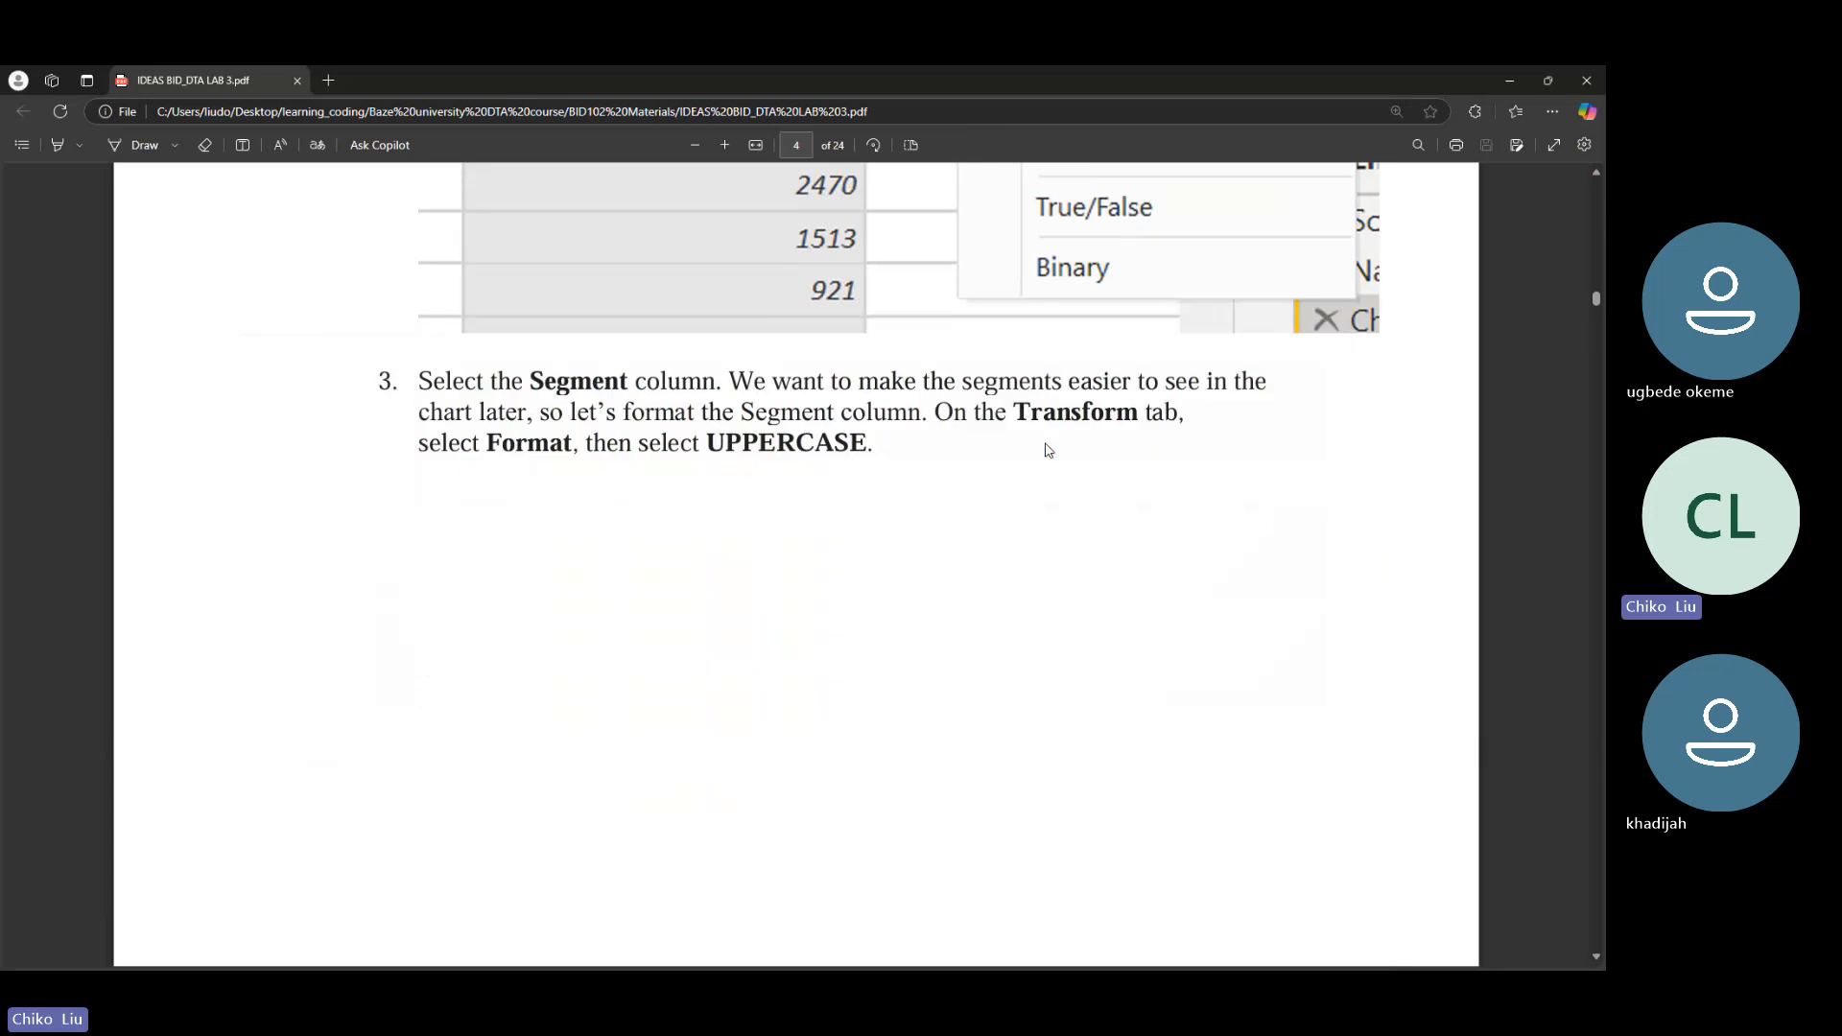
scroll(1047, 448, down, 20)
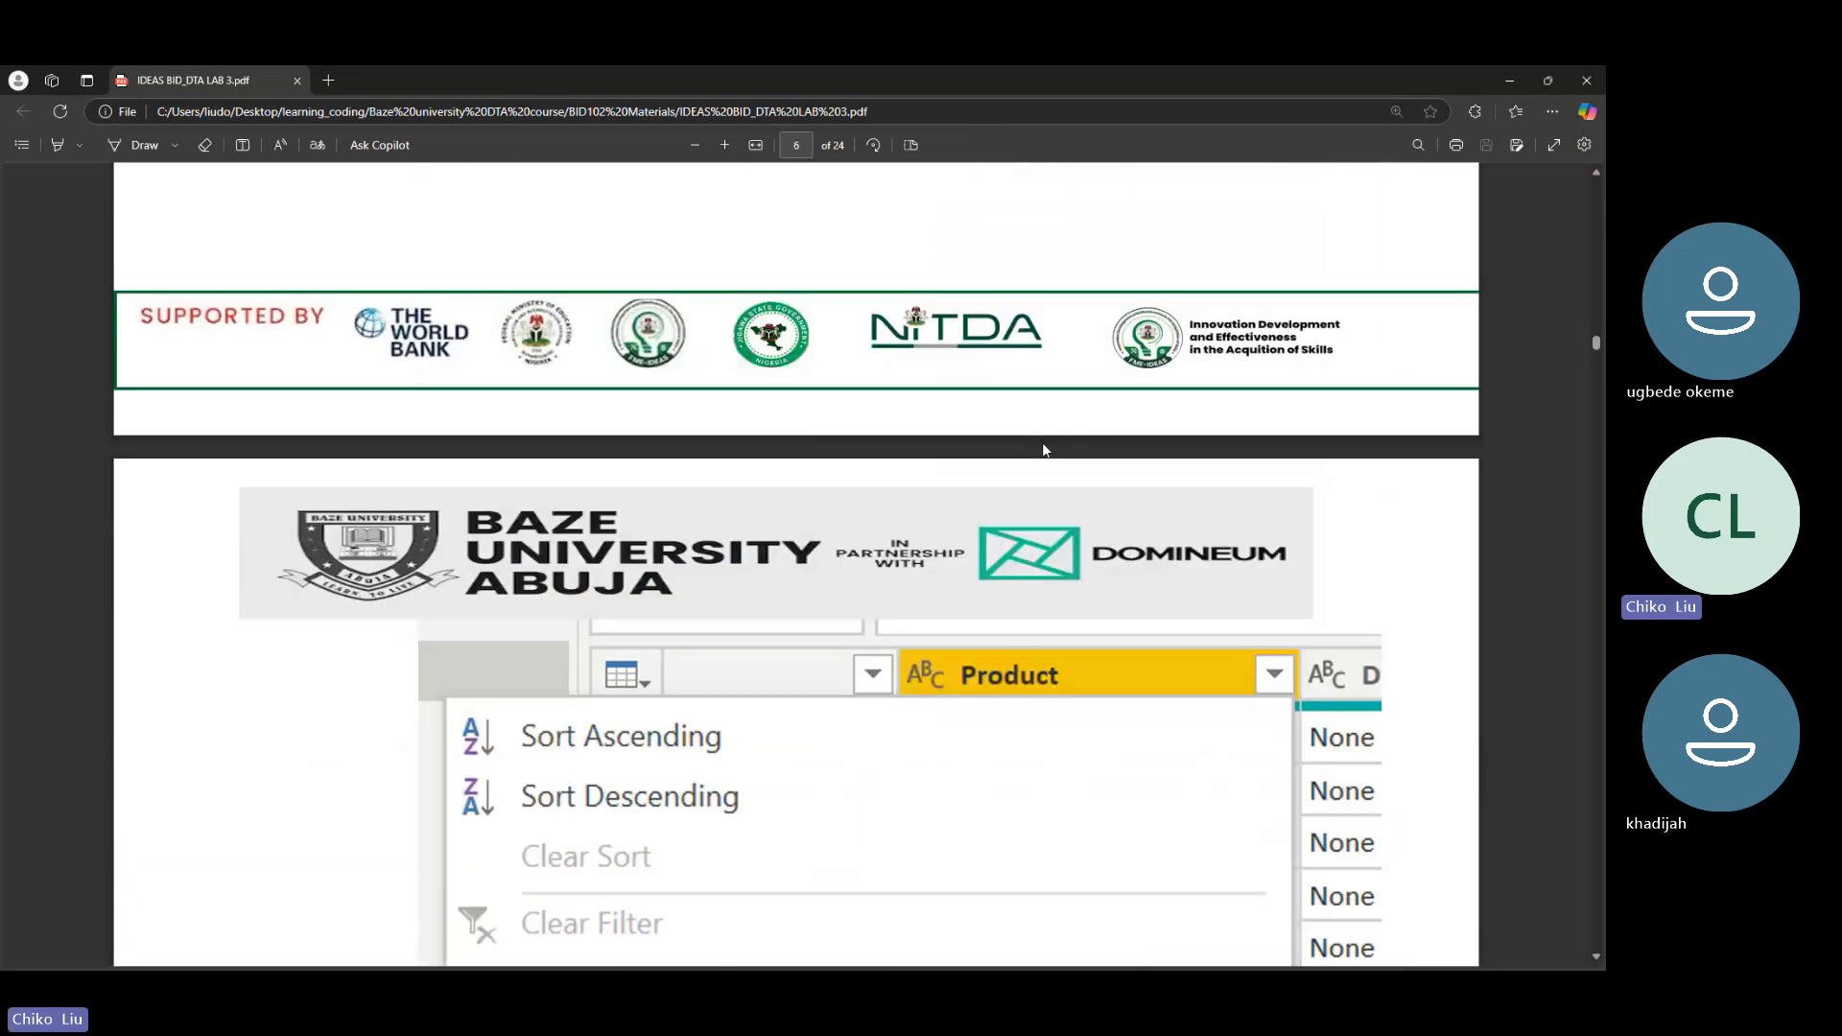
scroll(1046, 450, down, 15)
scroll(1046, 451, down, 20)
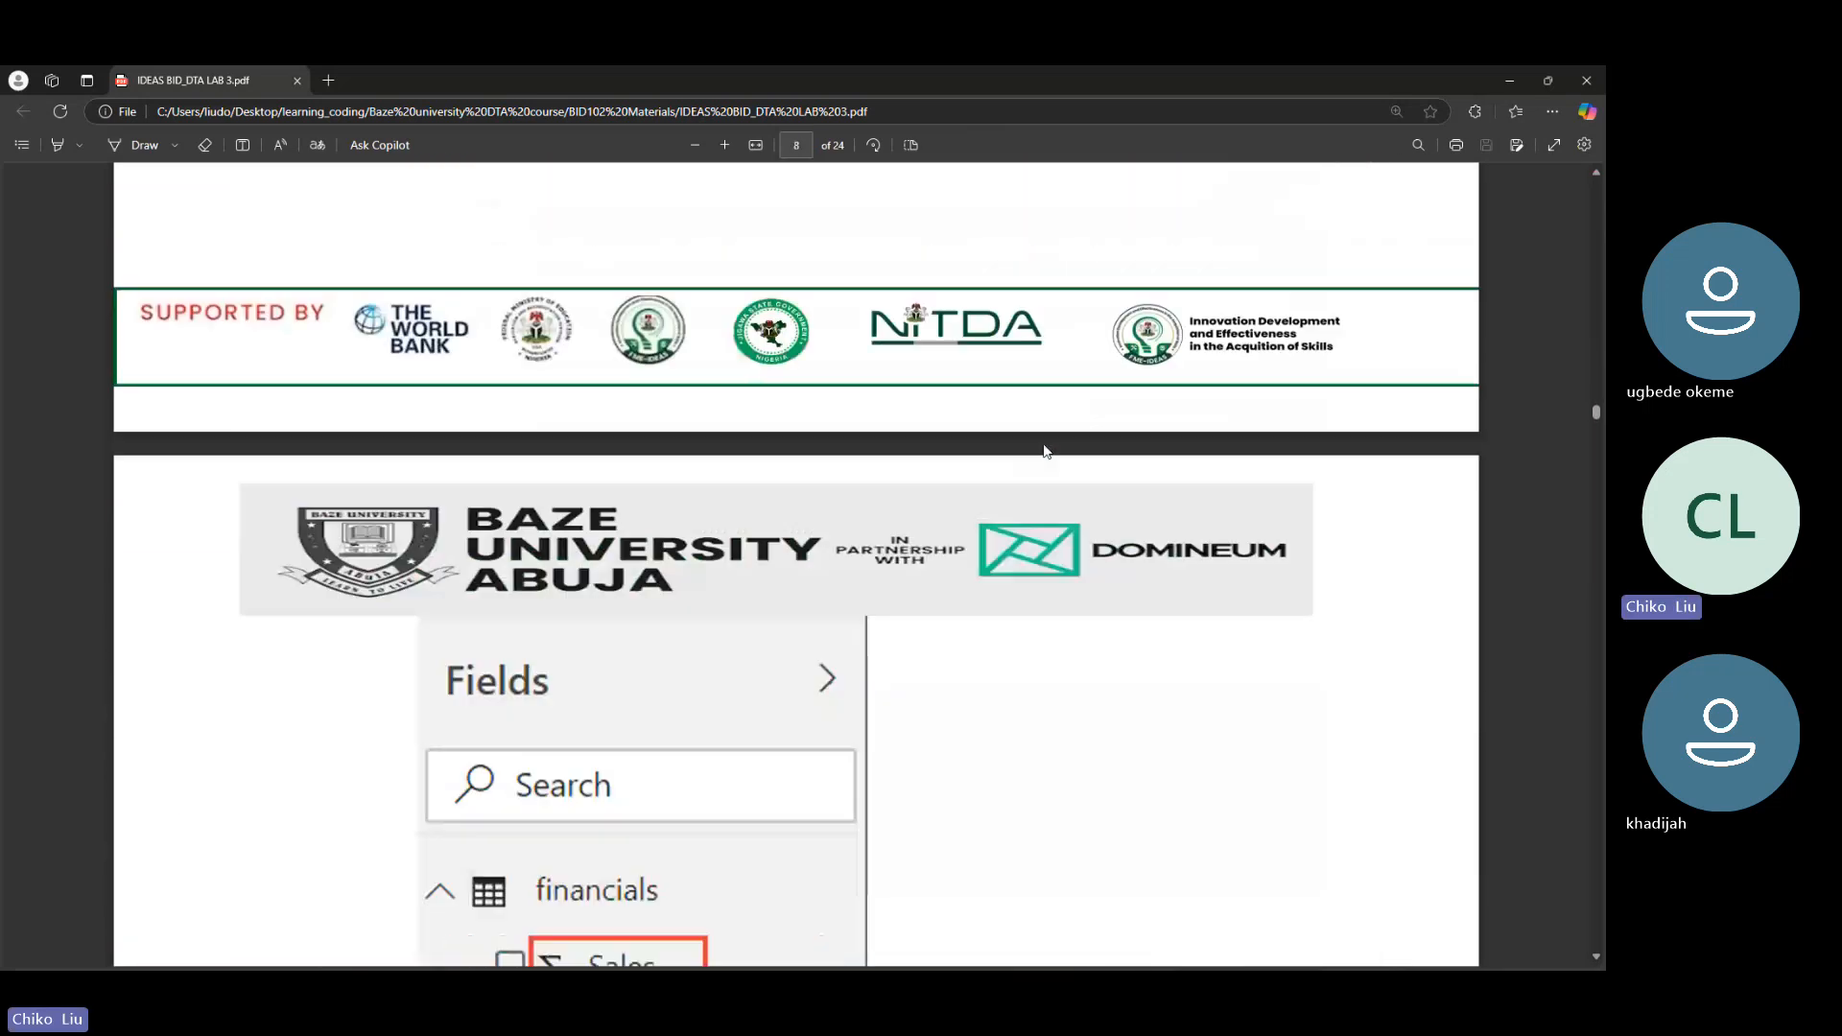
scroll(1046, 451, down, 20)
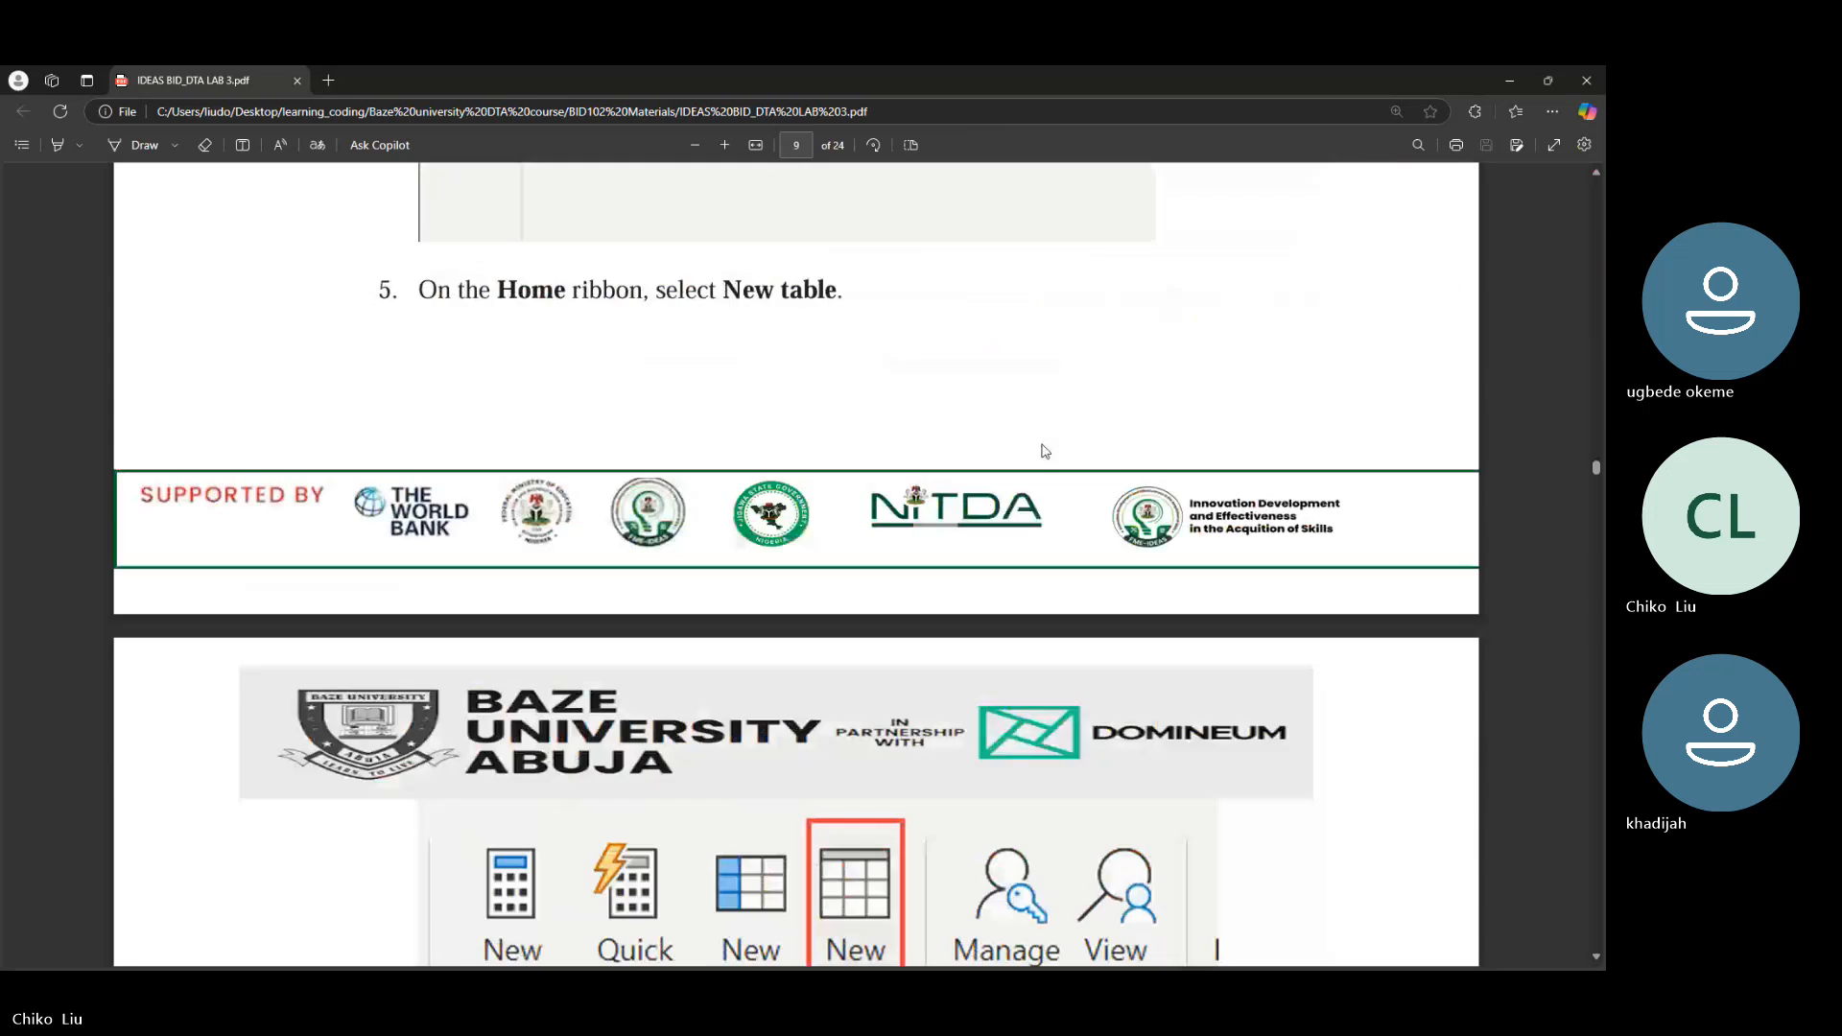
scroll(1046, 451, down, 20)
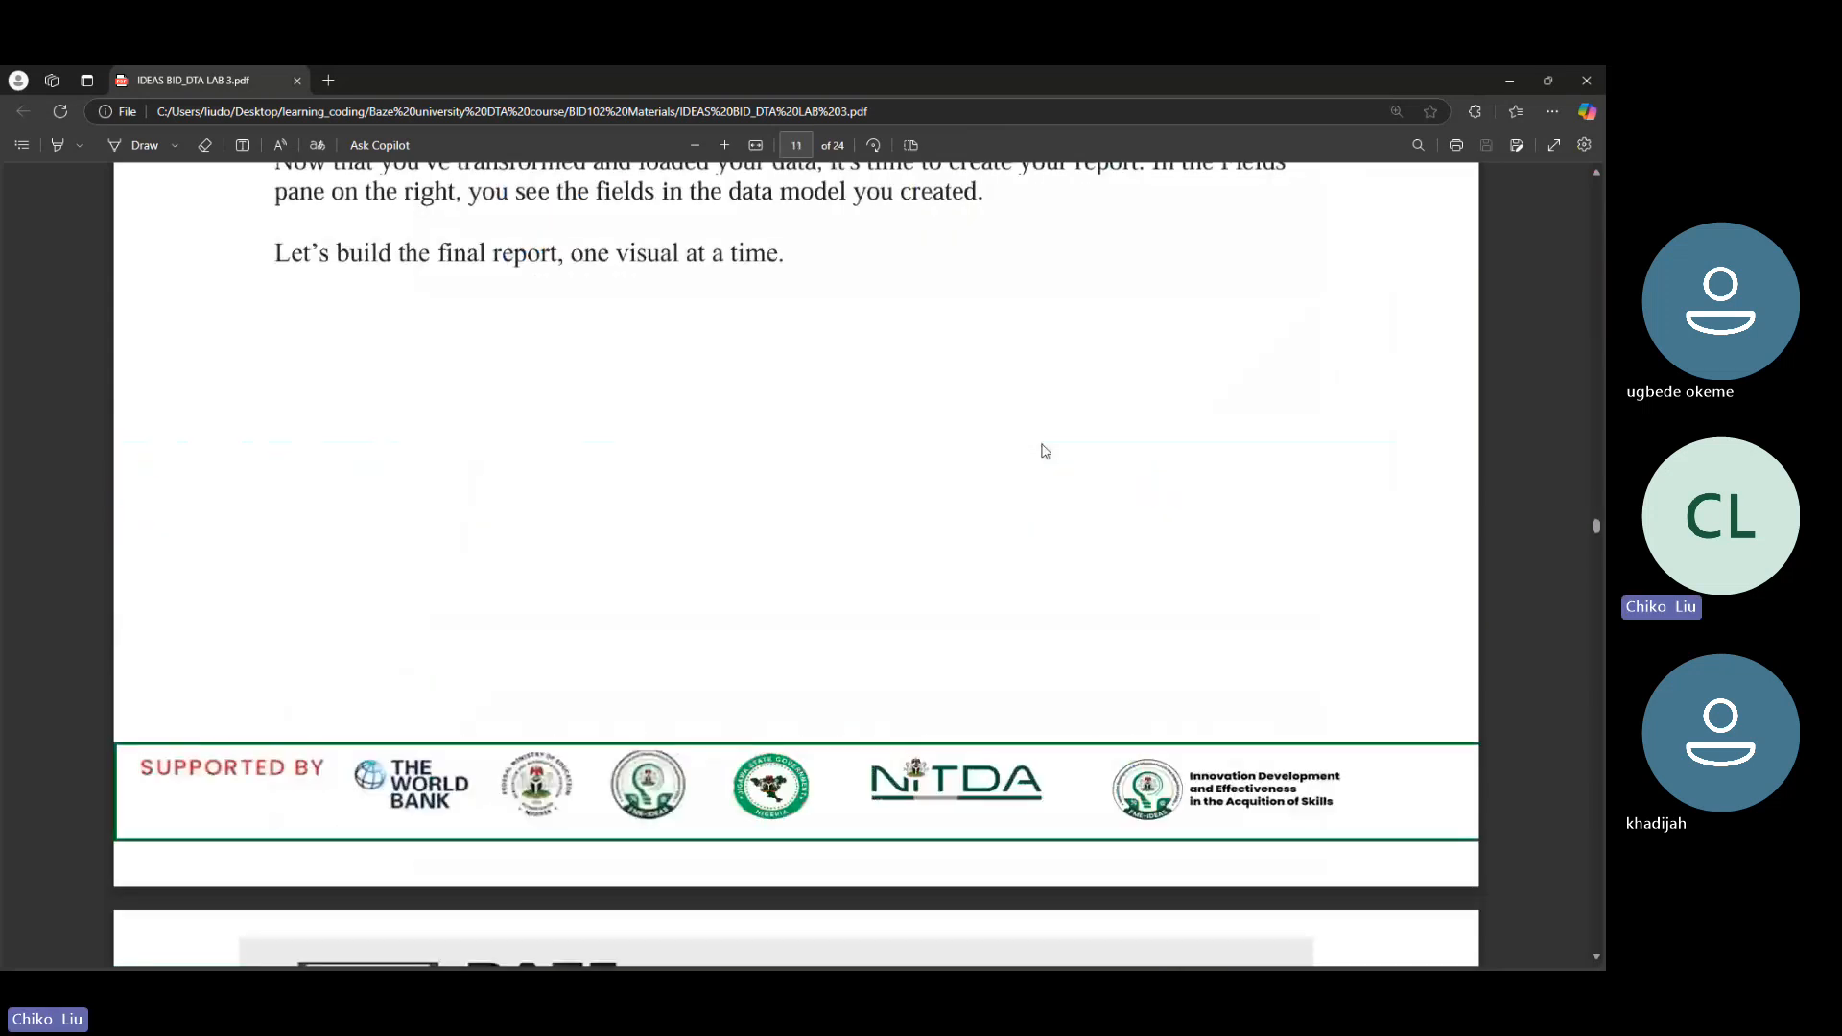
scroll(1046, 451, down, 20)
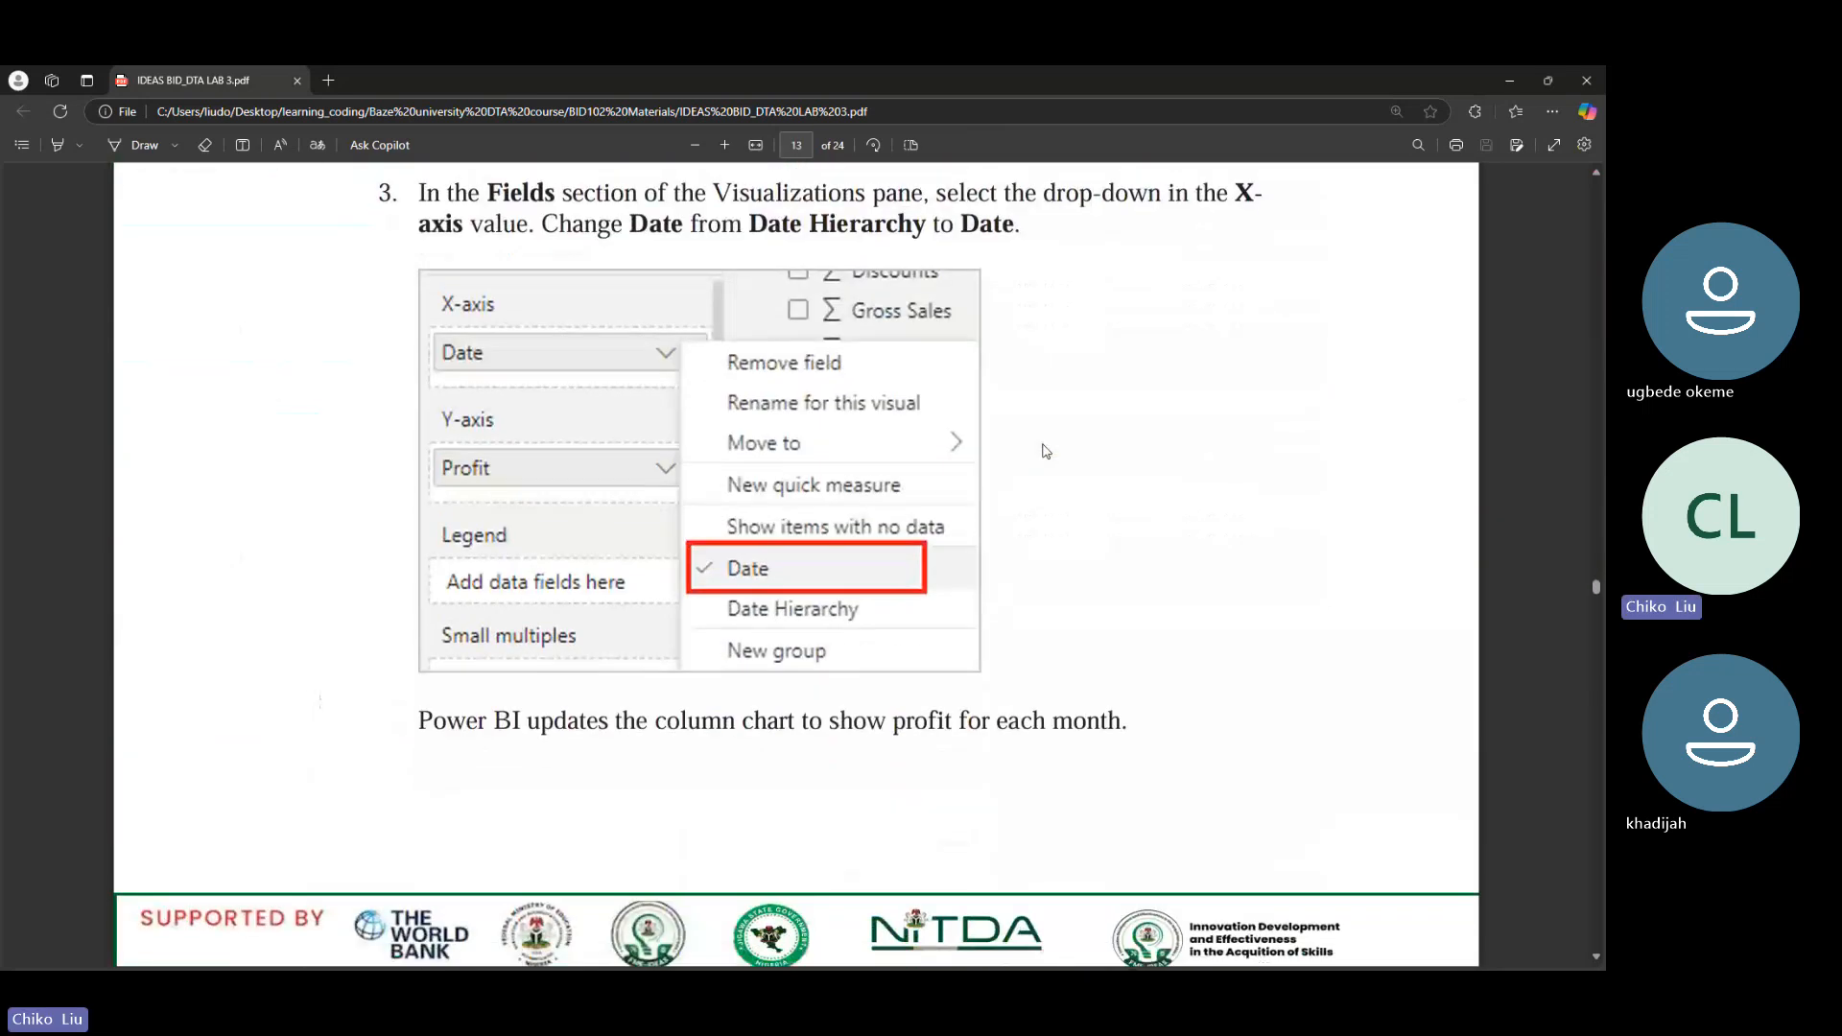
Review the lab guide's instructions for the Profit by Country map, the Sales by Product and Segment chart, and the Year and Month slicer
scroll(1046, 451, down, 15)
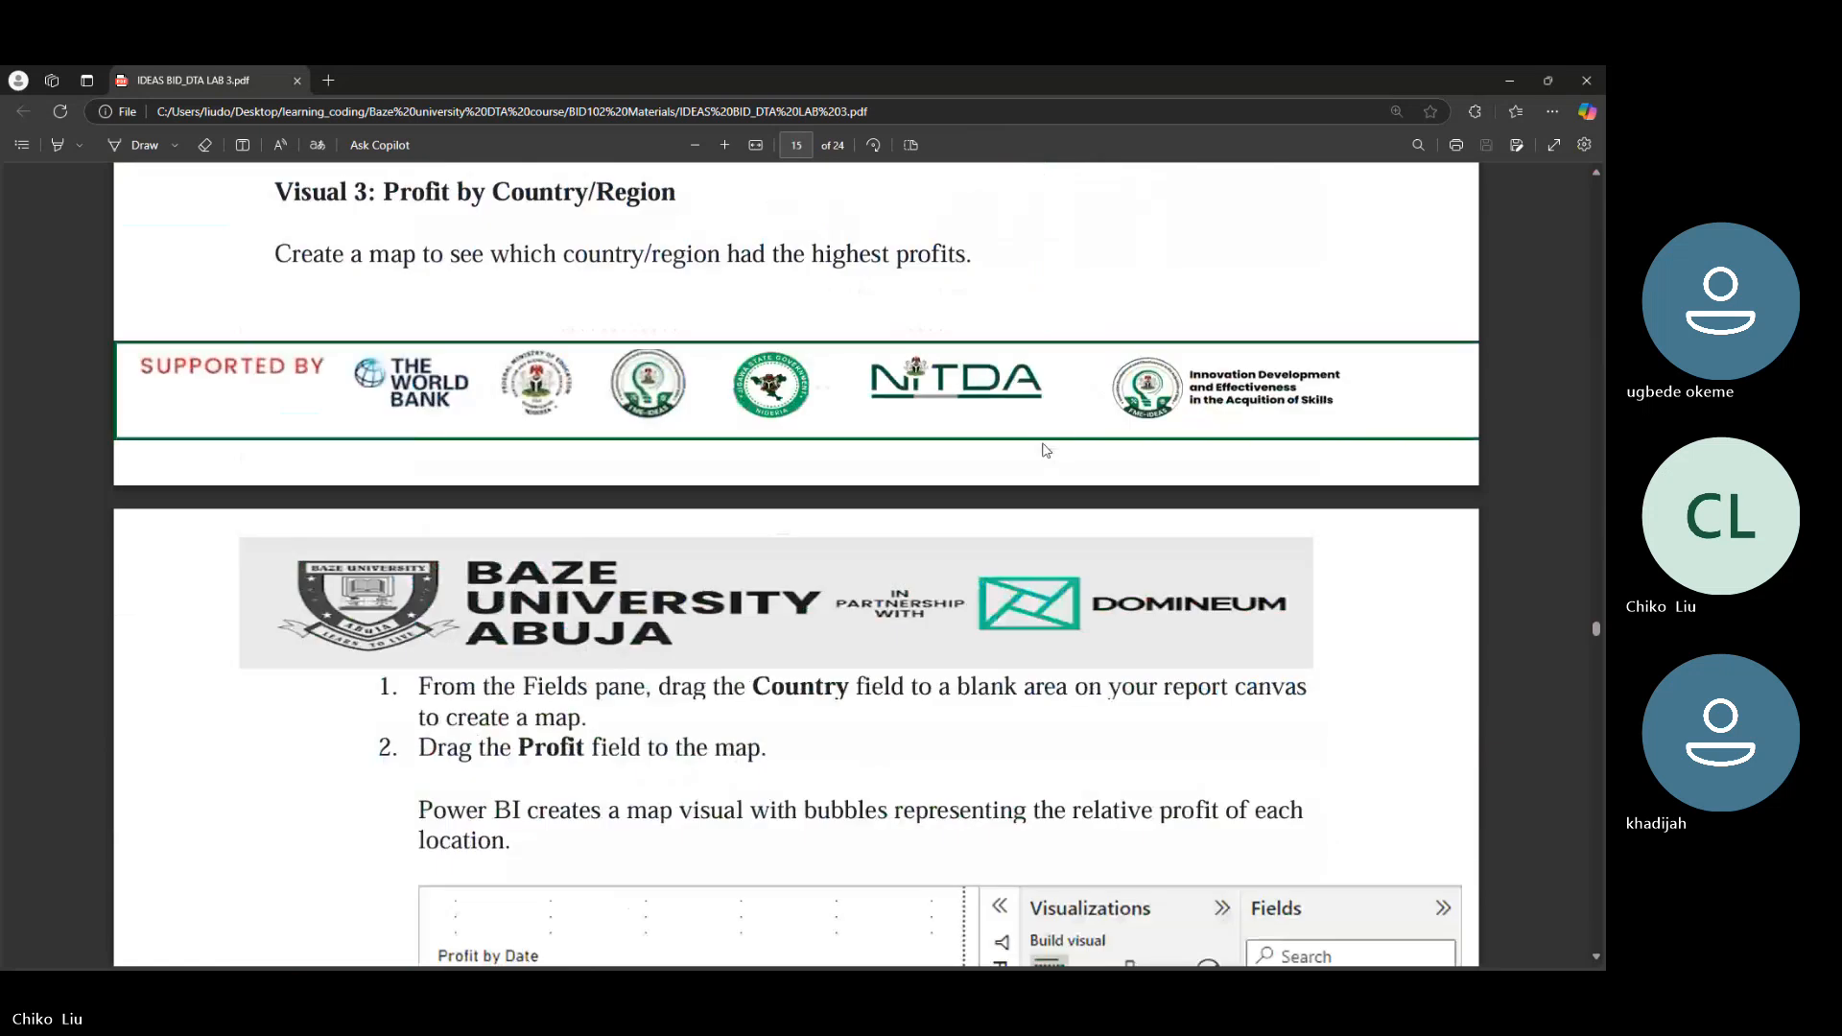
scroll(1046, 451, down, 15)
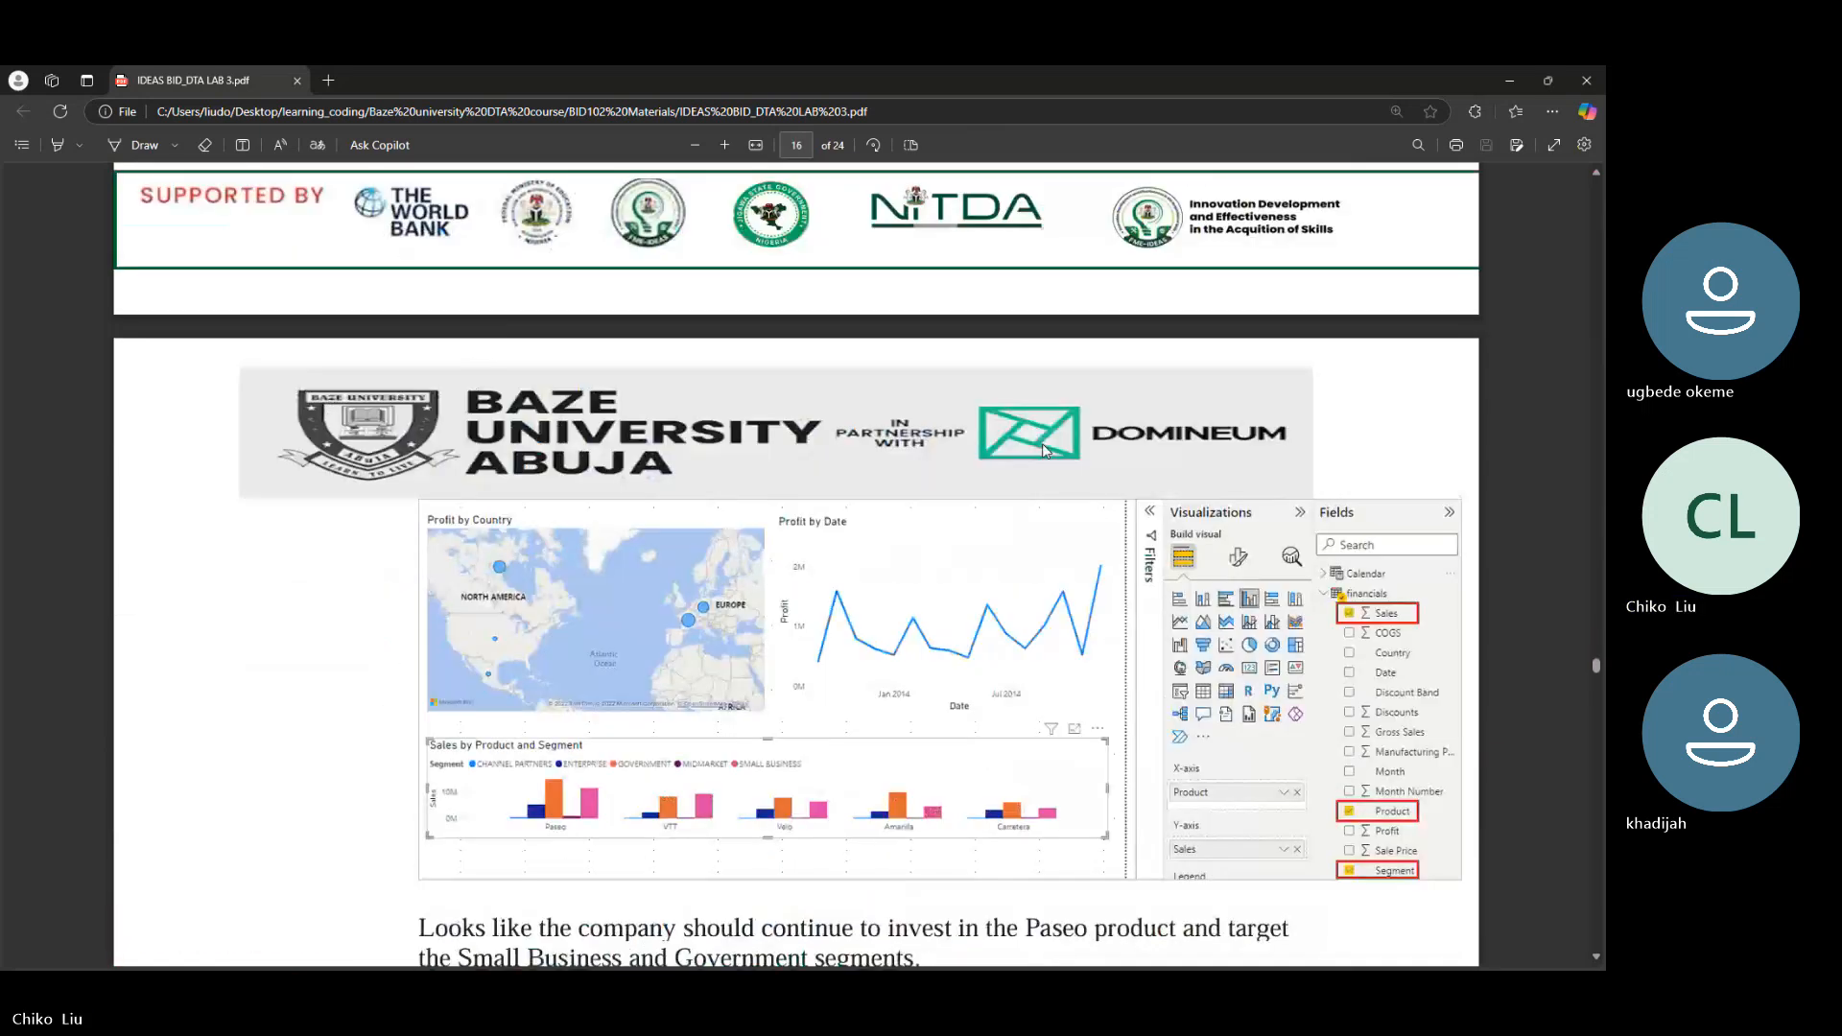
scroll(1046, 451, up, 8)
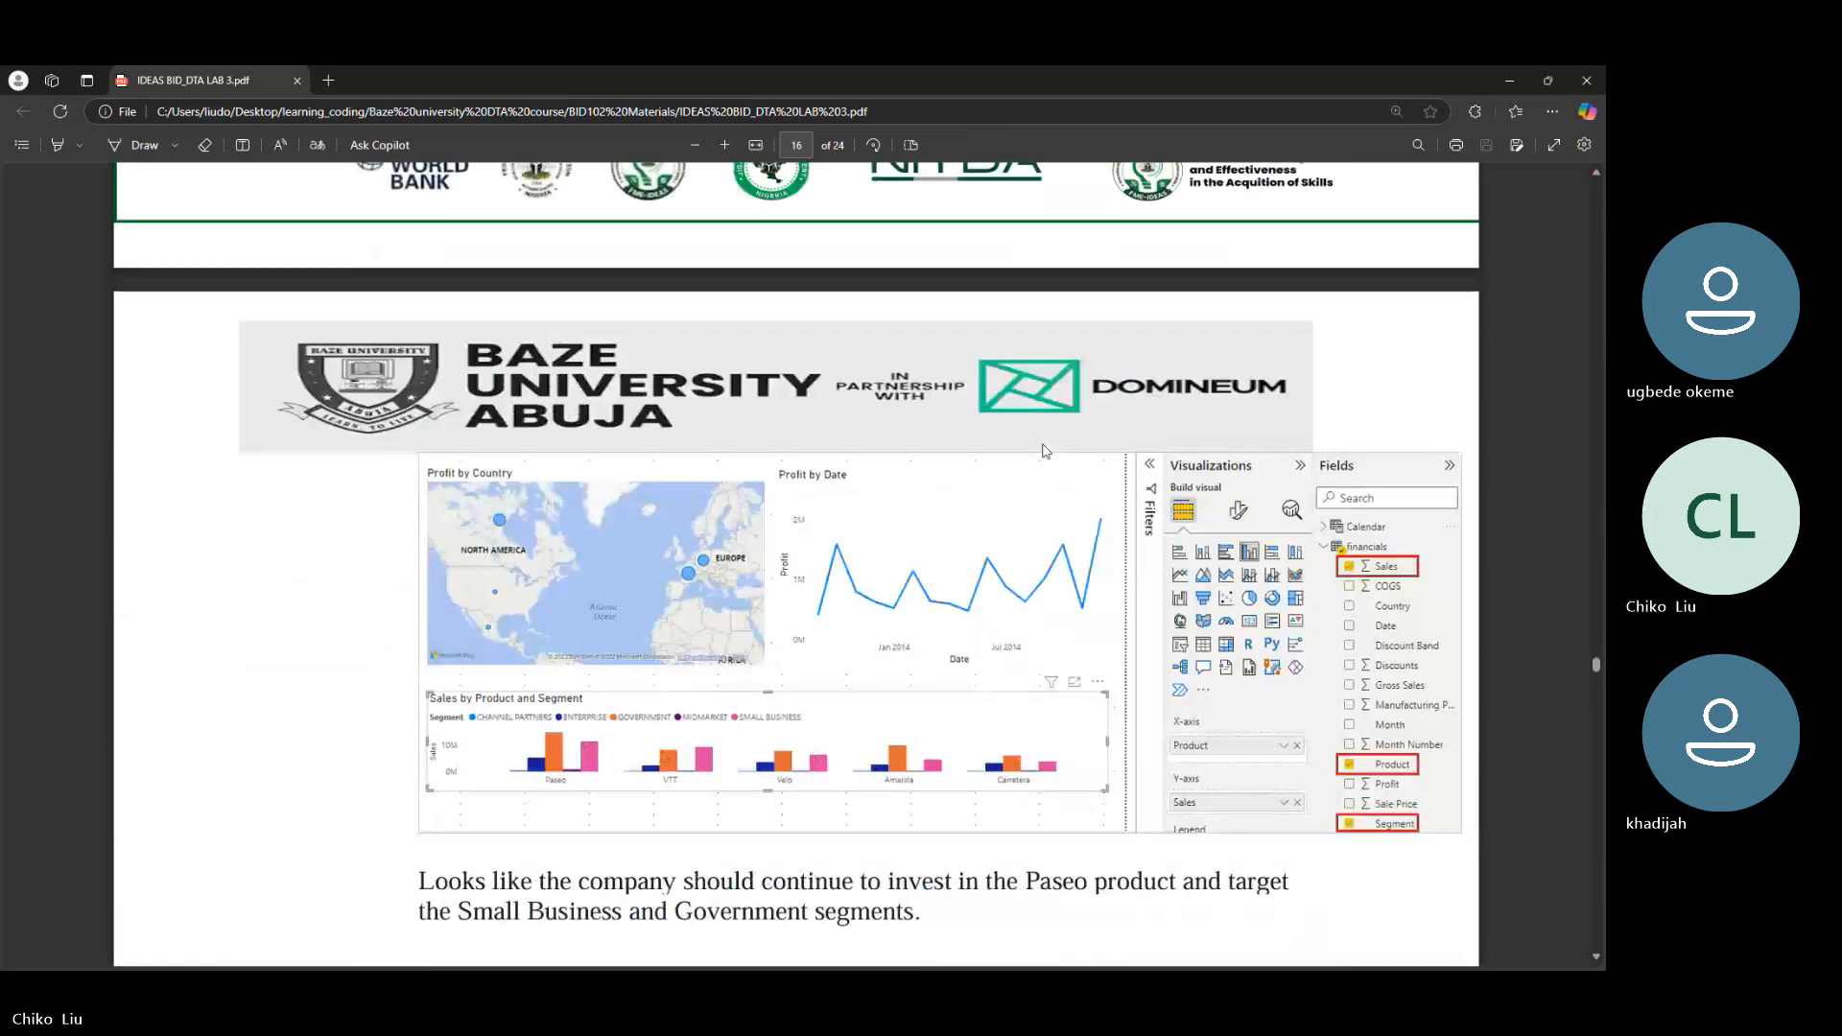
scroll(1046, 451, down, 15)
scroll(1045, 472, down, 15)
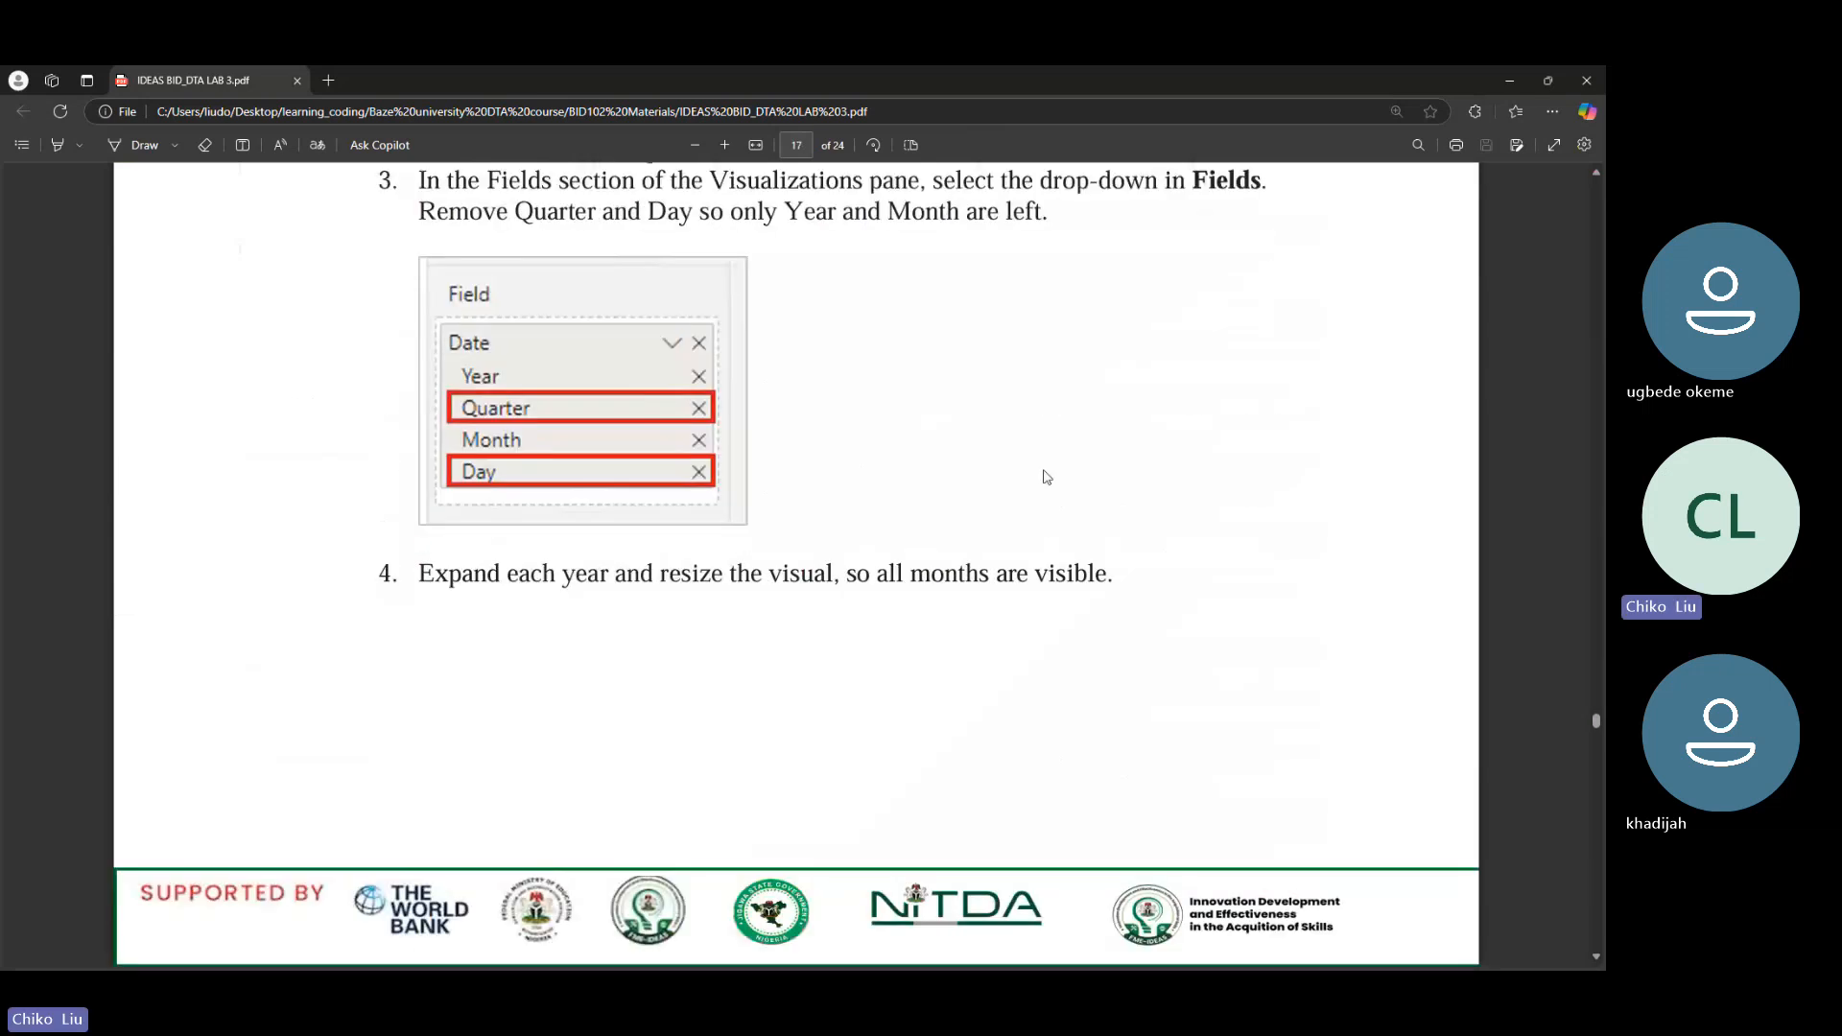
scroll(1046, 483, up, 5)
scroll(1046, 483, up, 10)
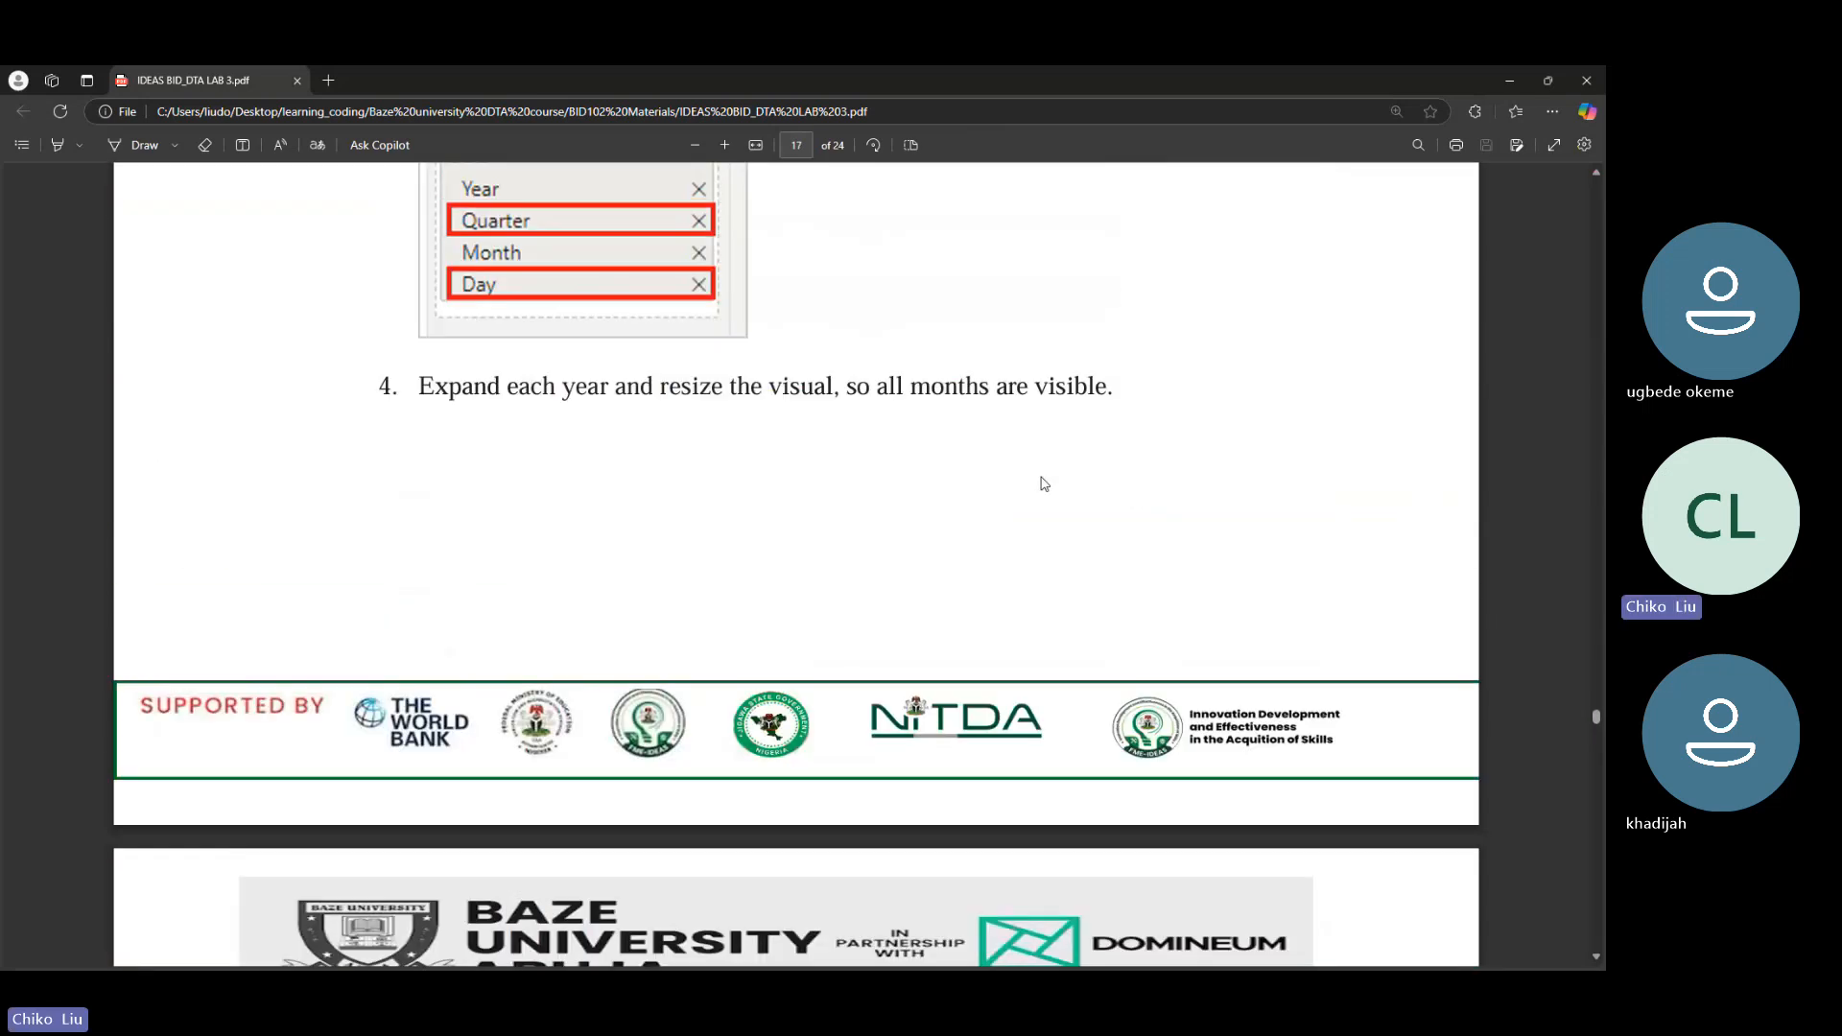
scroll(1042, 476, down, 3)
scroll(1041, 476, down, 1)
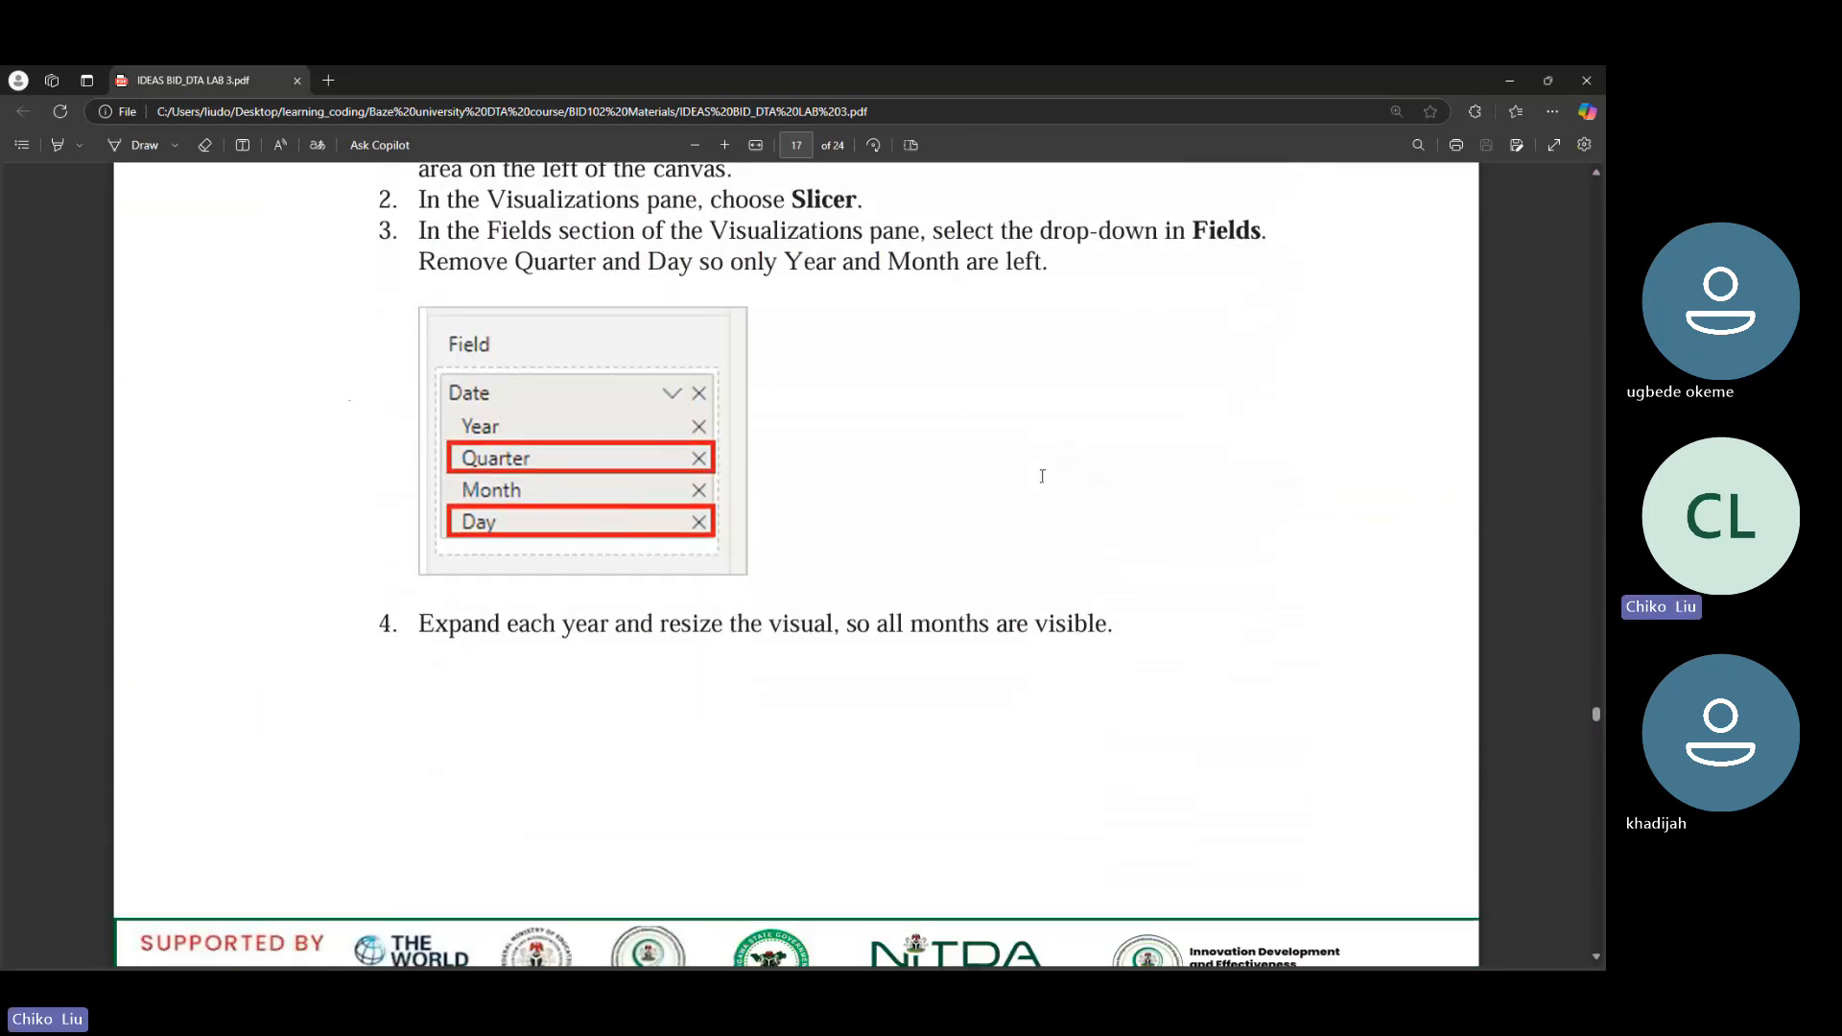
Compare the lab guide's two date slicer methods, and review its report formatting, publishing and sharing instructions
scroll(1041, 476, up, 8)
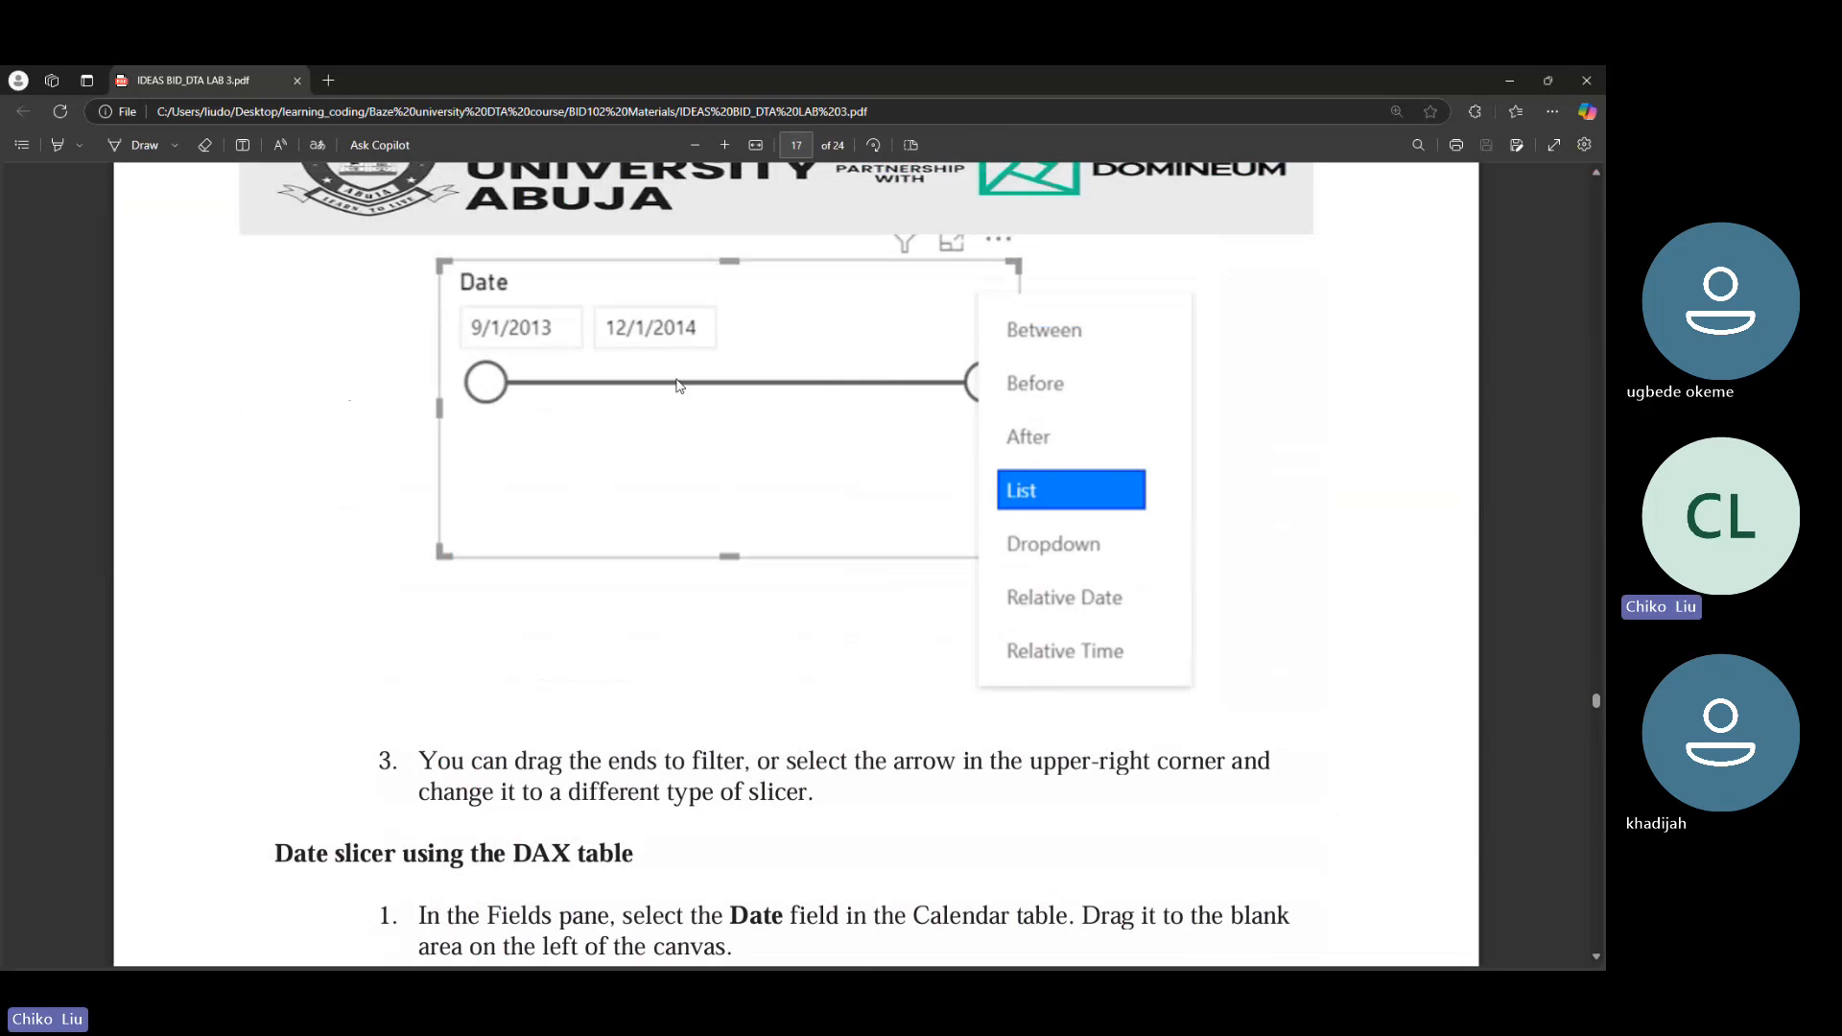
scroll(589, 389, up, 5)
scroll(589, 383, up, 5)
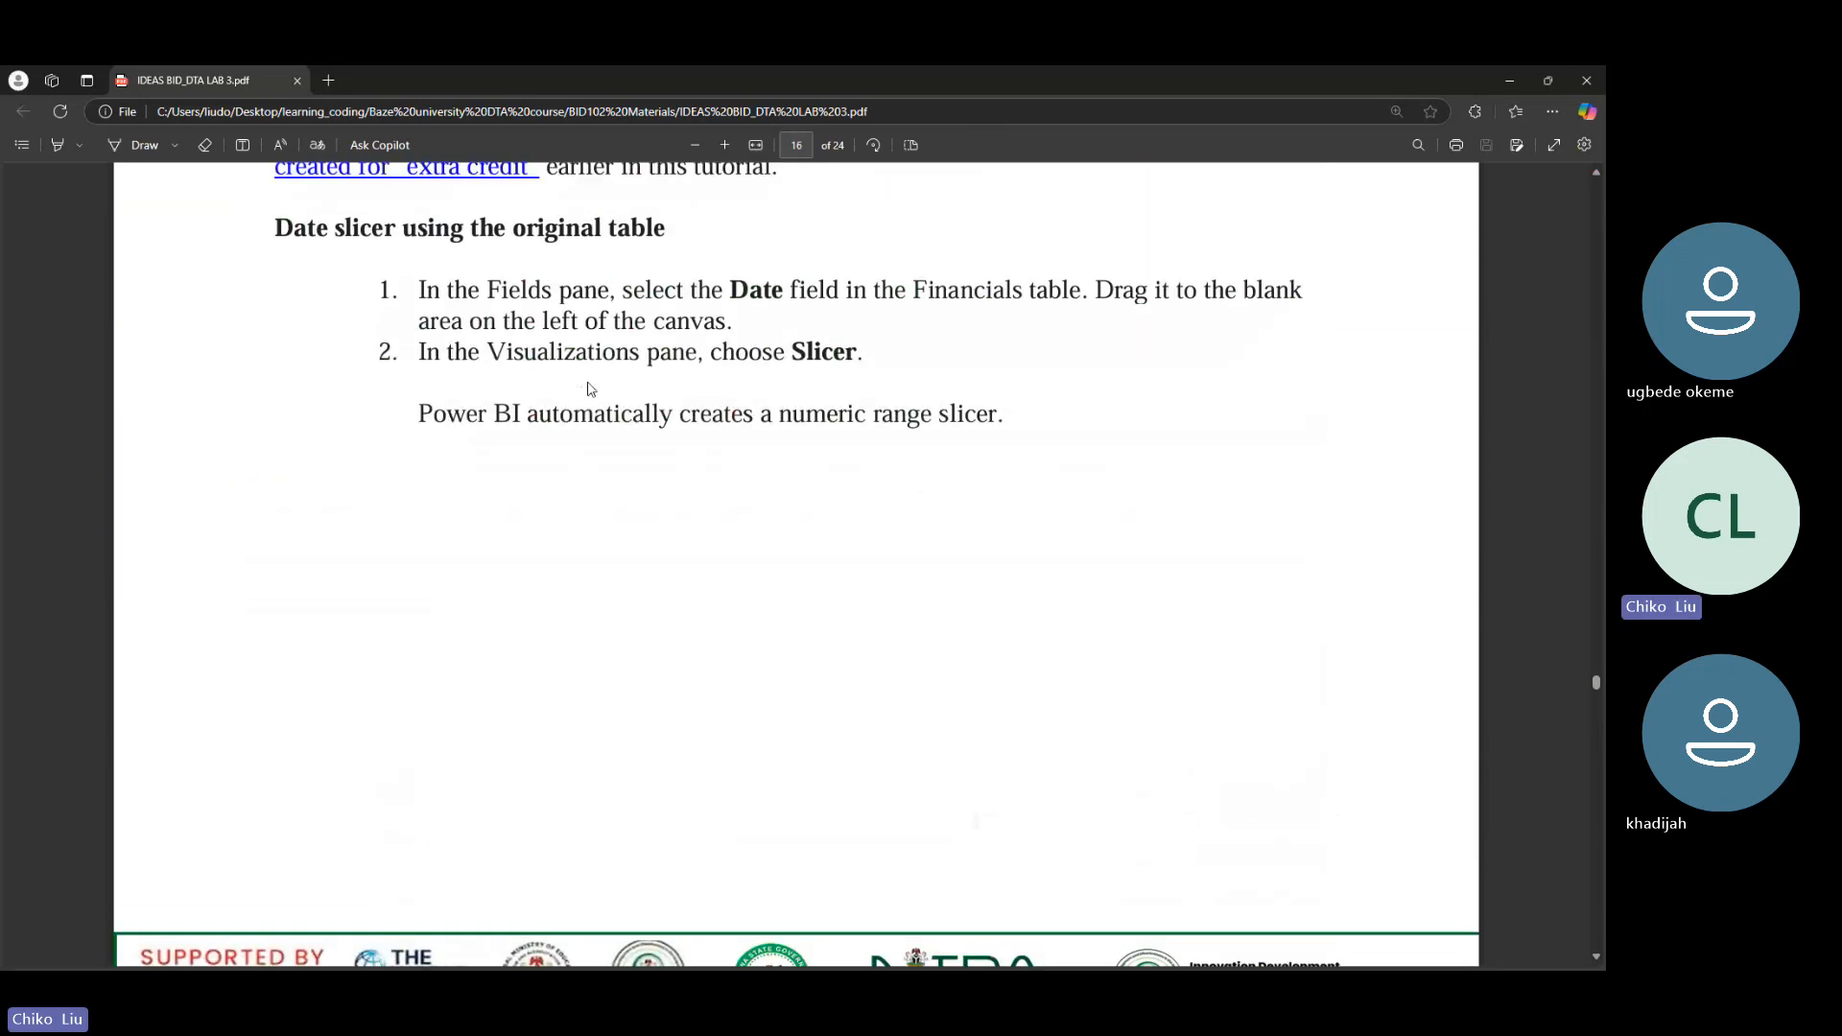
scroll(589, 384, down, 9)
scroll(603, 392, down, 1)
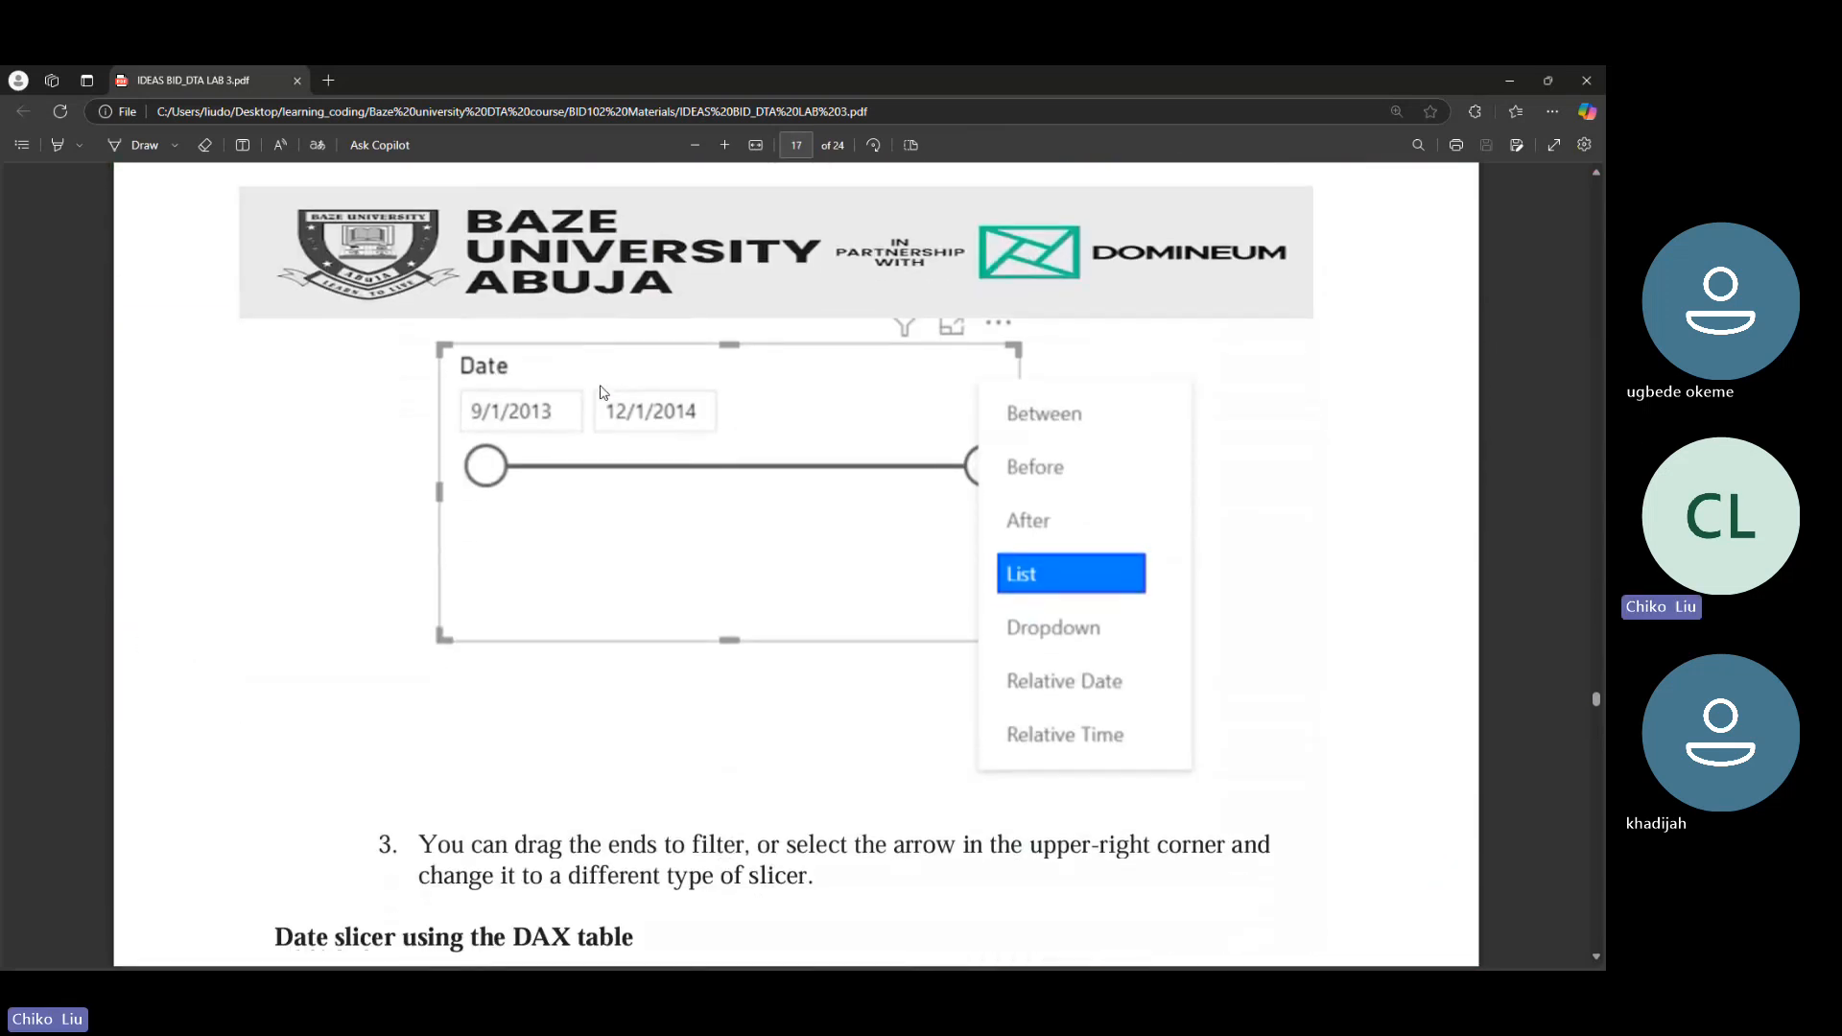
scroll(607, 397, down, 15)
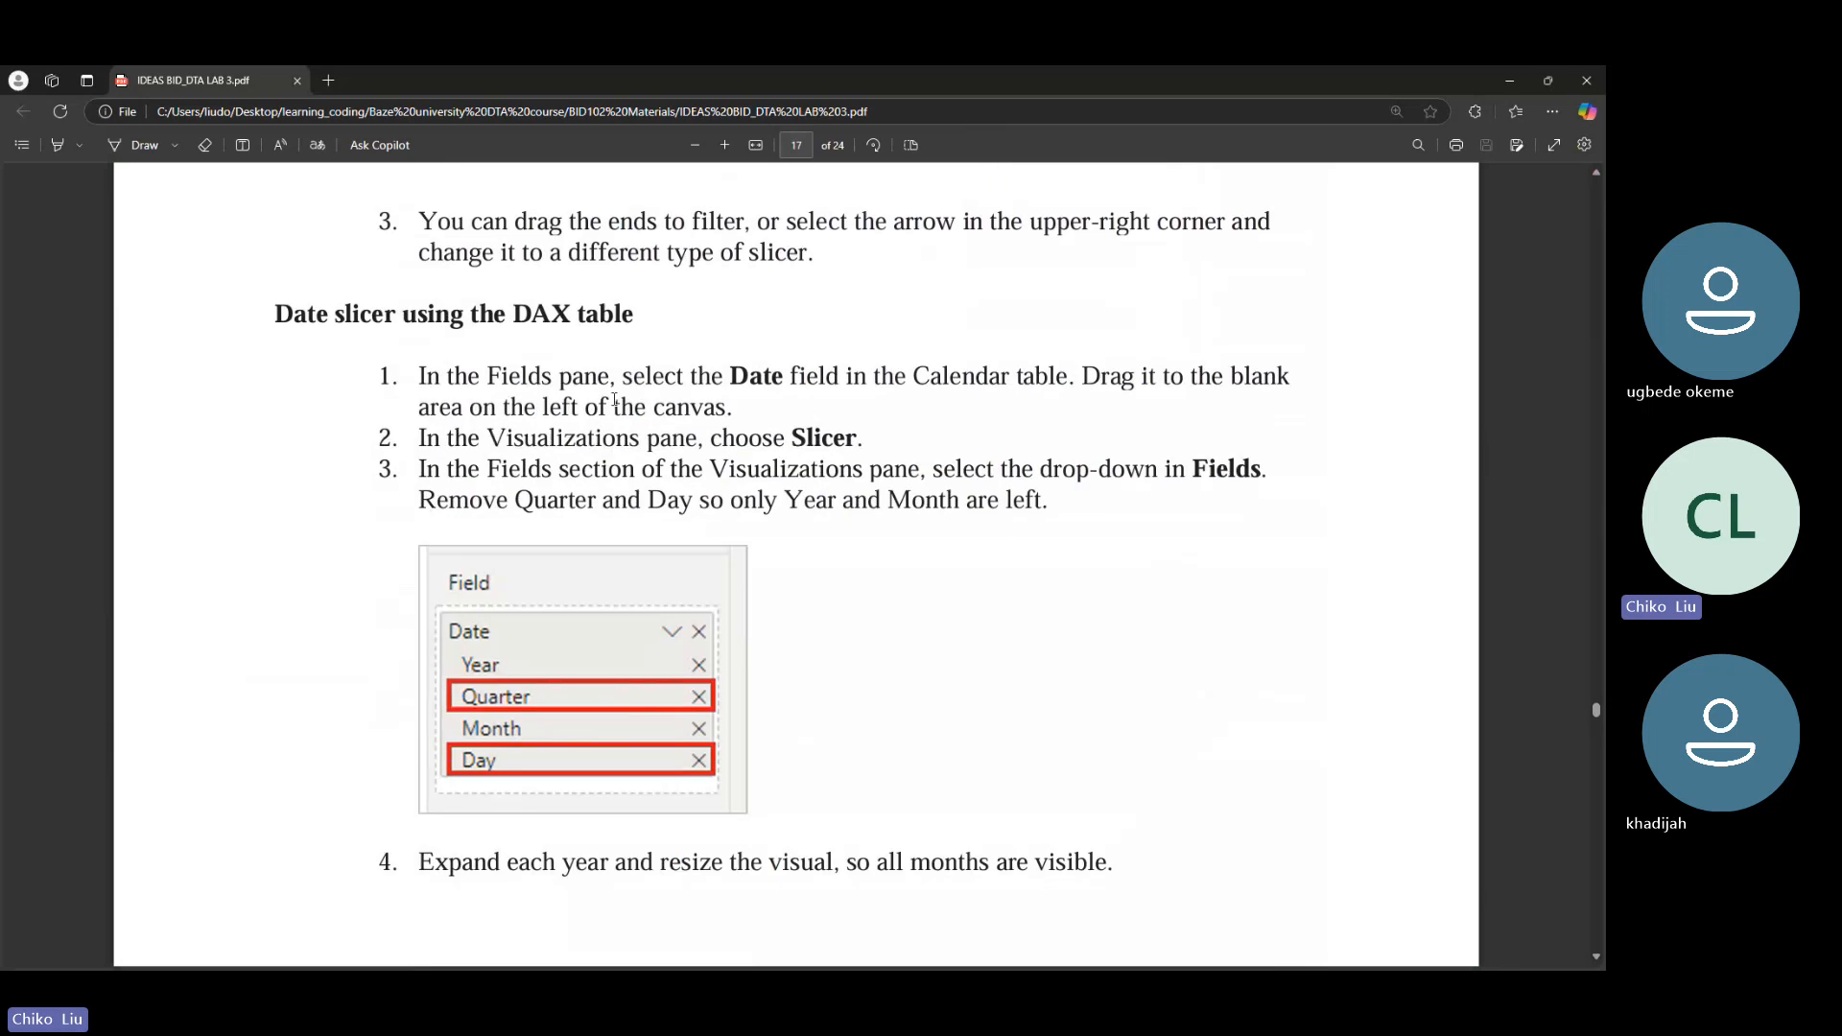
scroll(757, 280, down, 12)
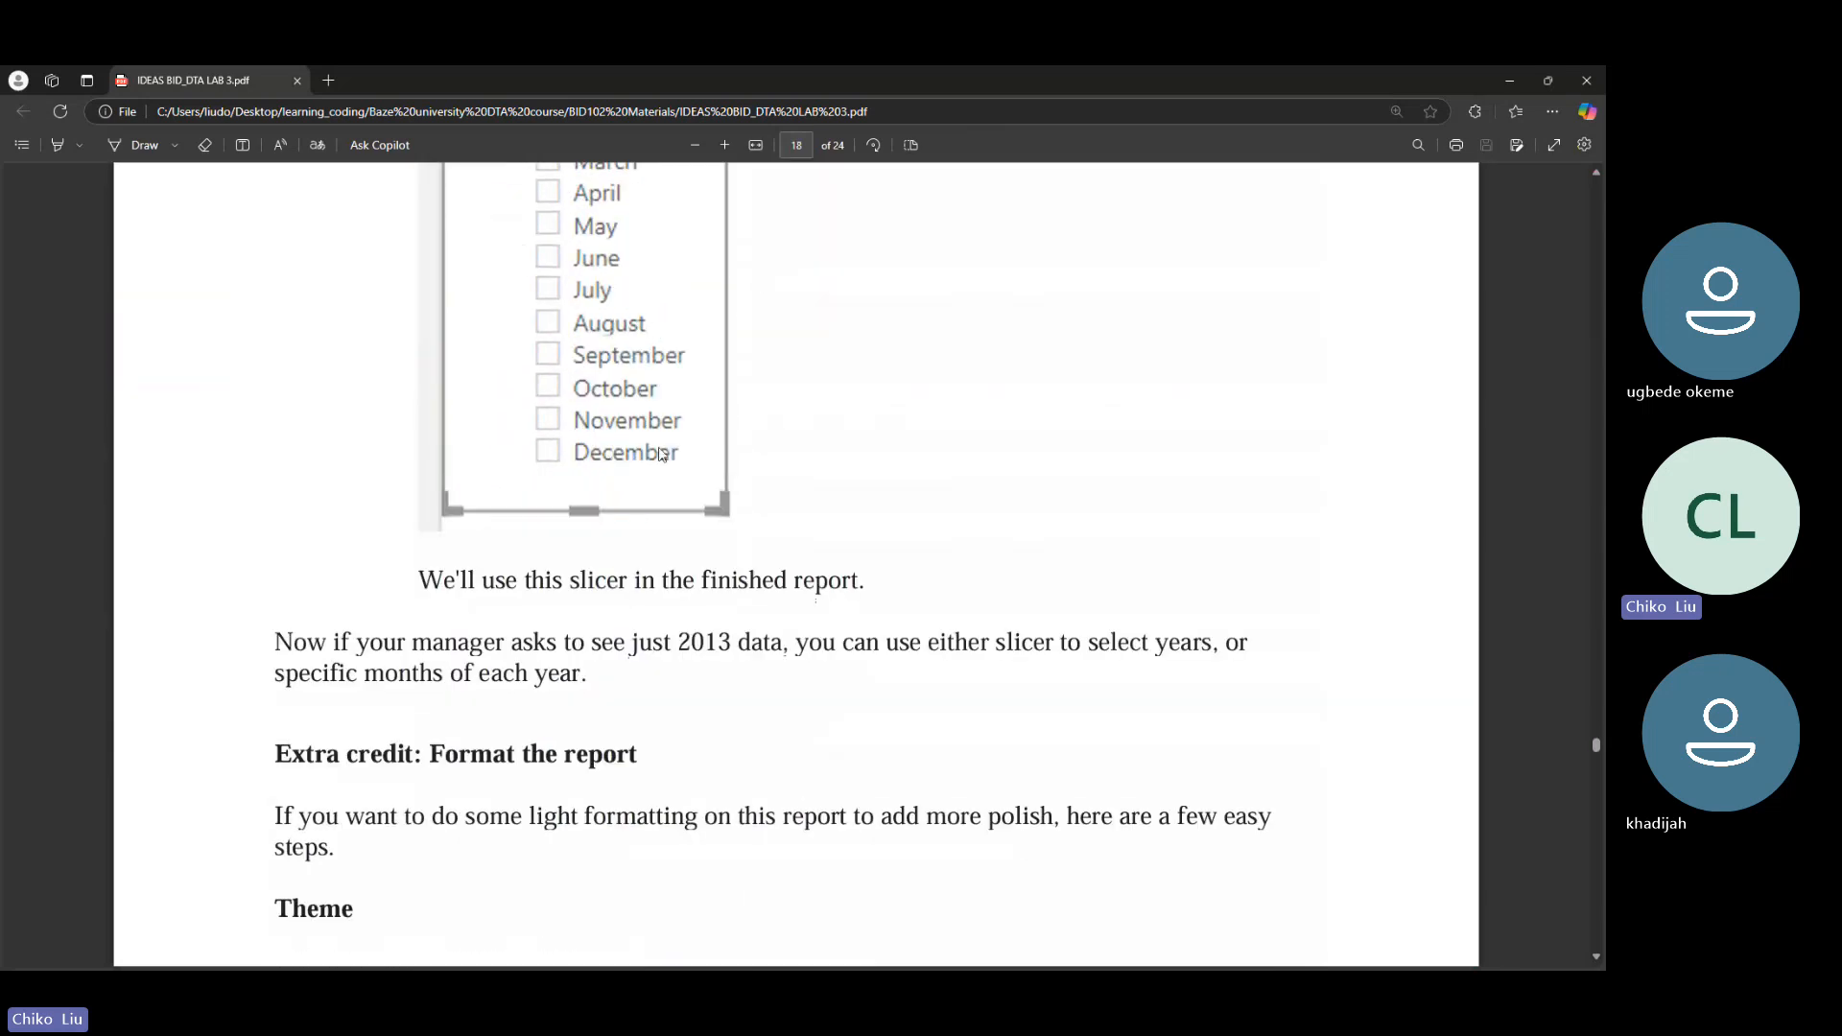
scroll(667, 458, down, 20)
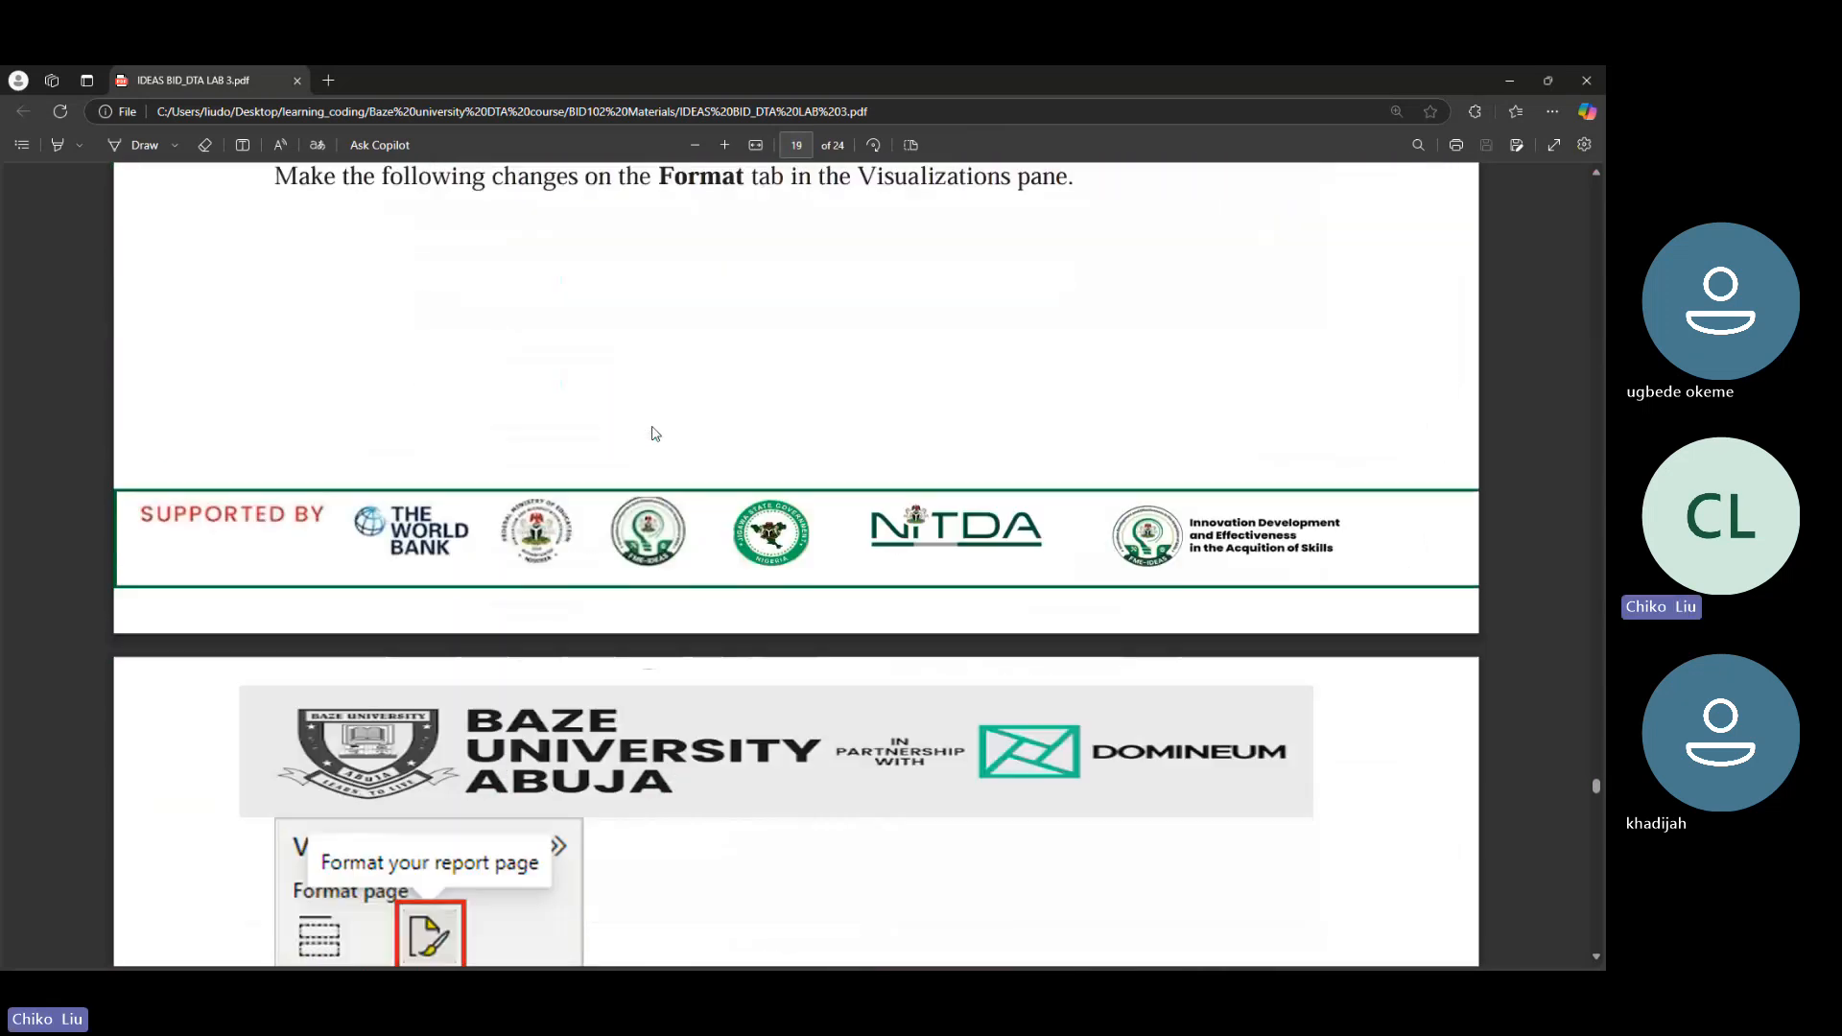
scroll(653, 433, down, 20)
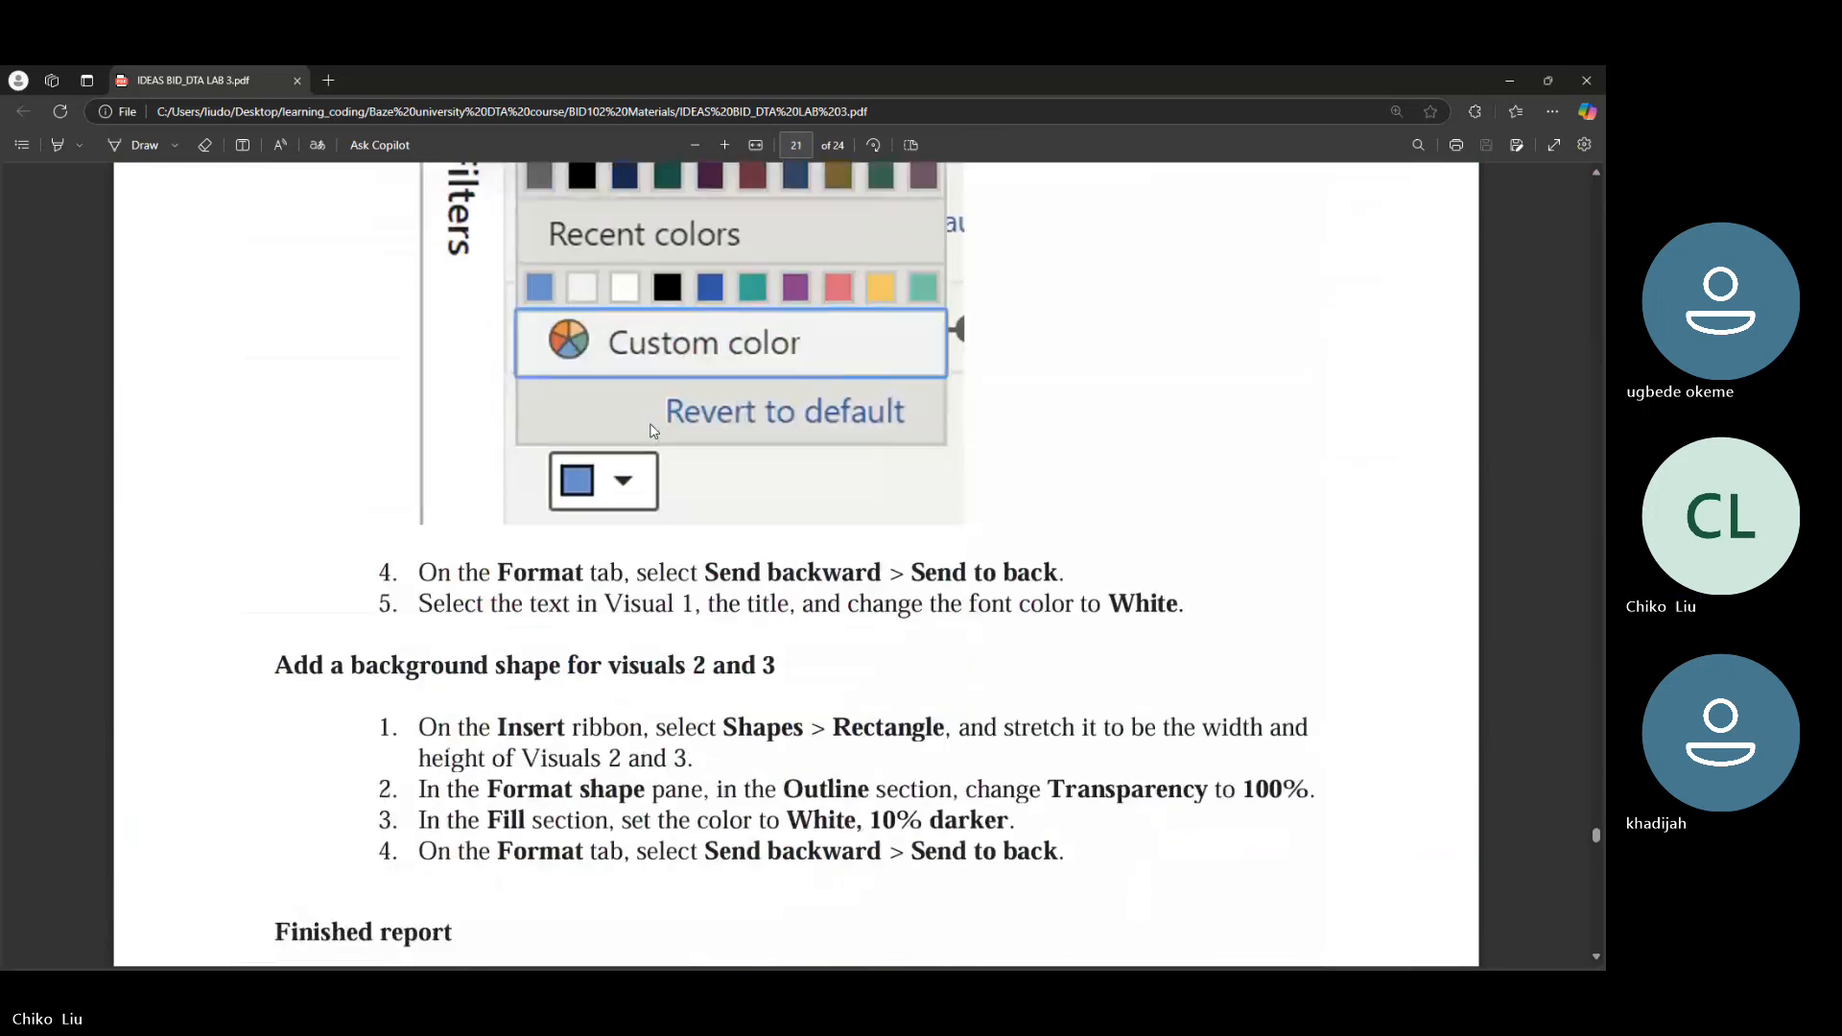
scroll(652, 431, down, 20)
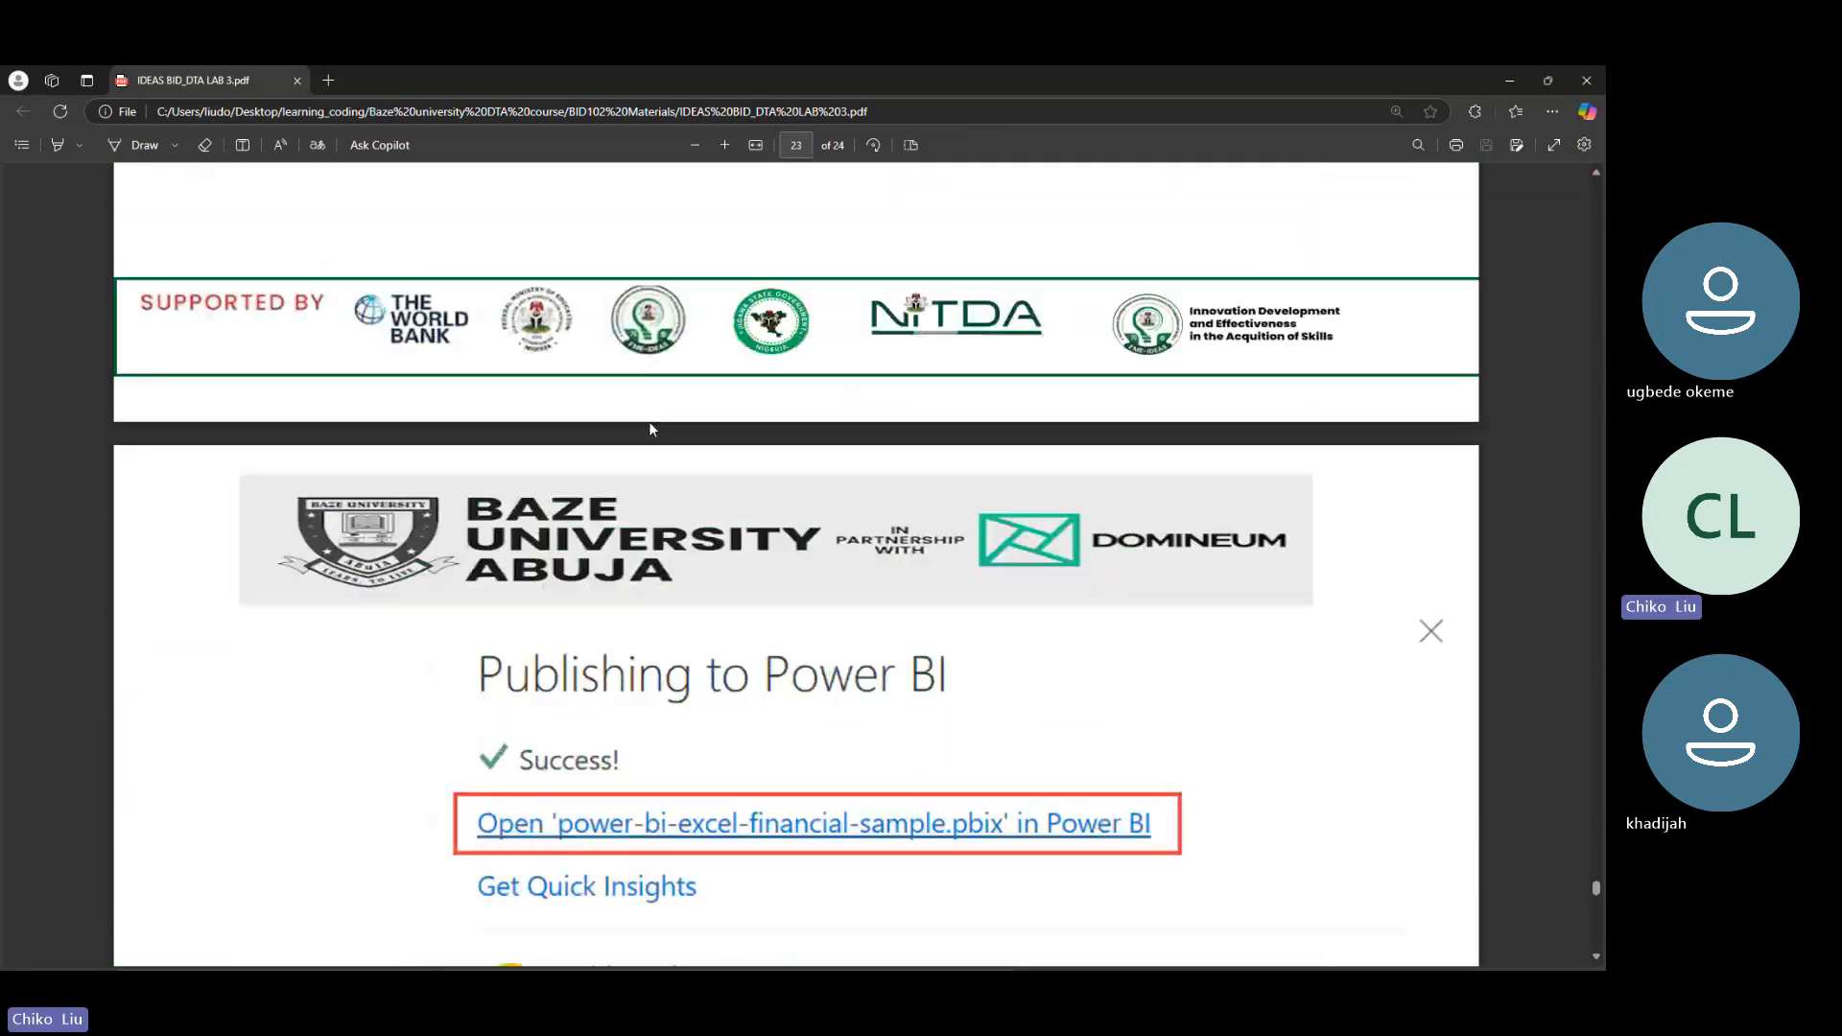
scroll(652, 431, down, 10)
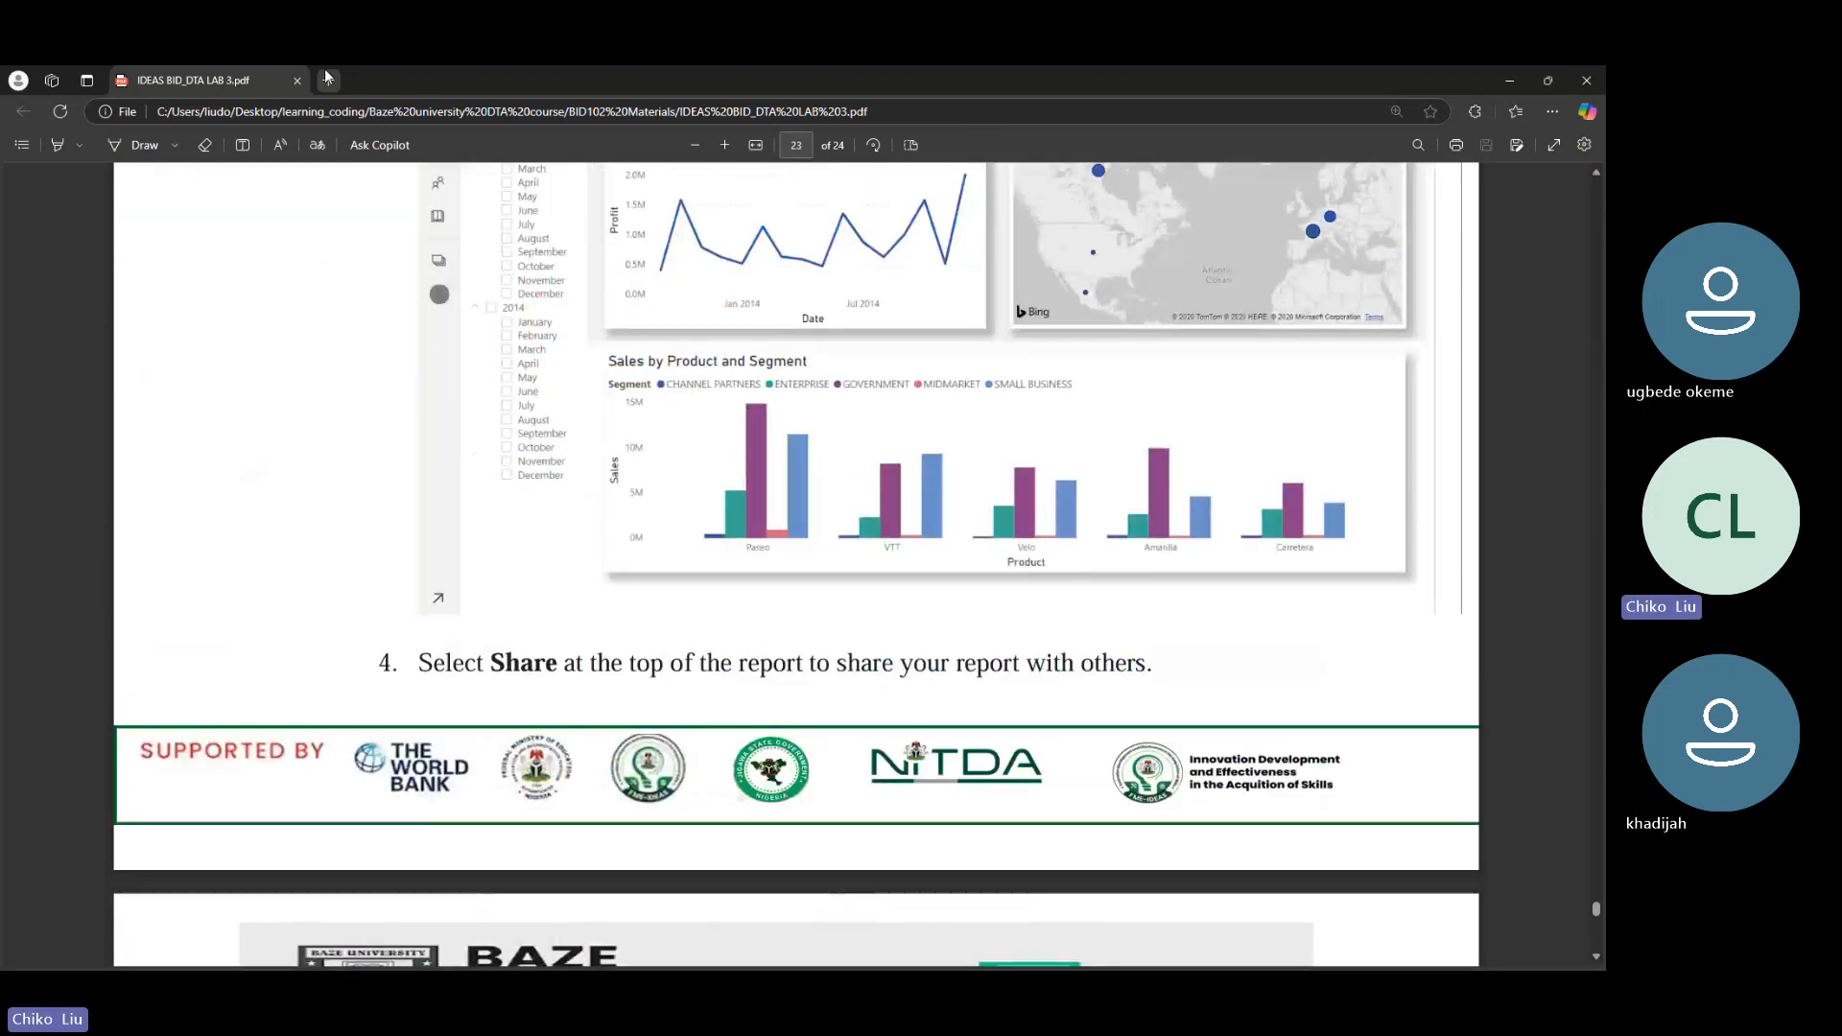
Search the web for "coolers" in a new browser tab and open the Coolors color palette generator site
click(328, 80)
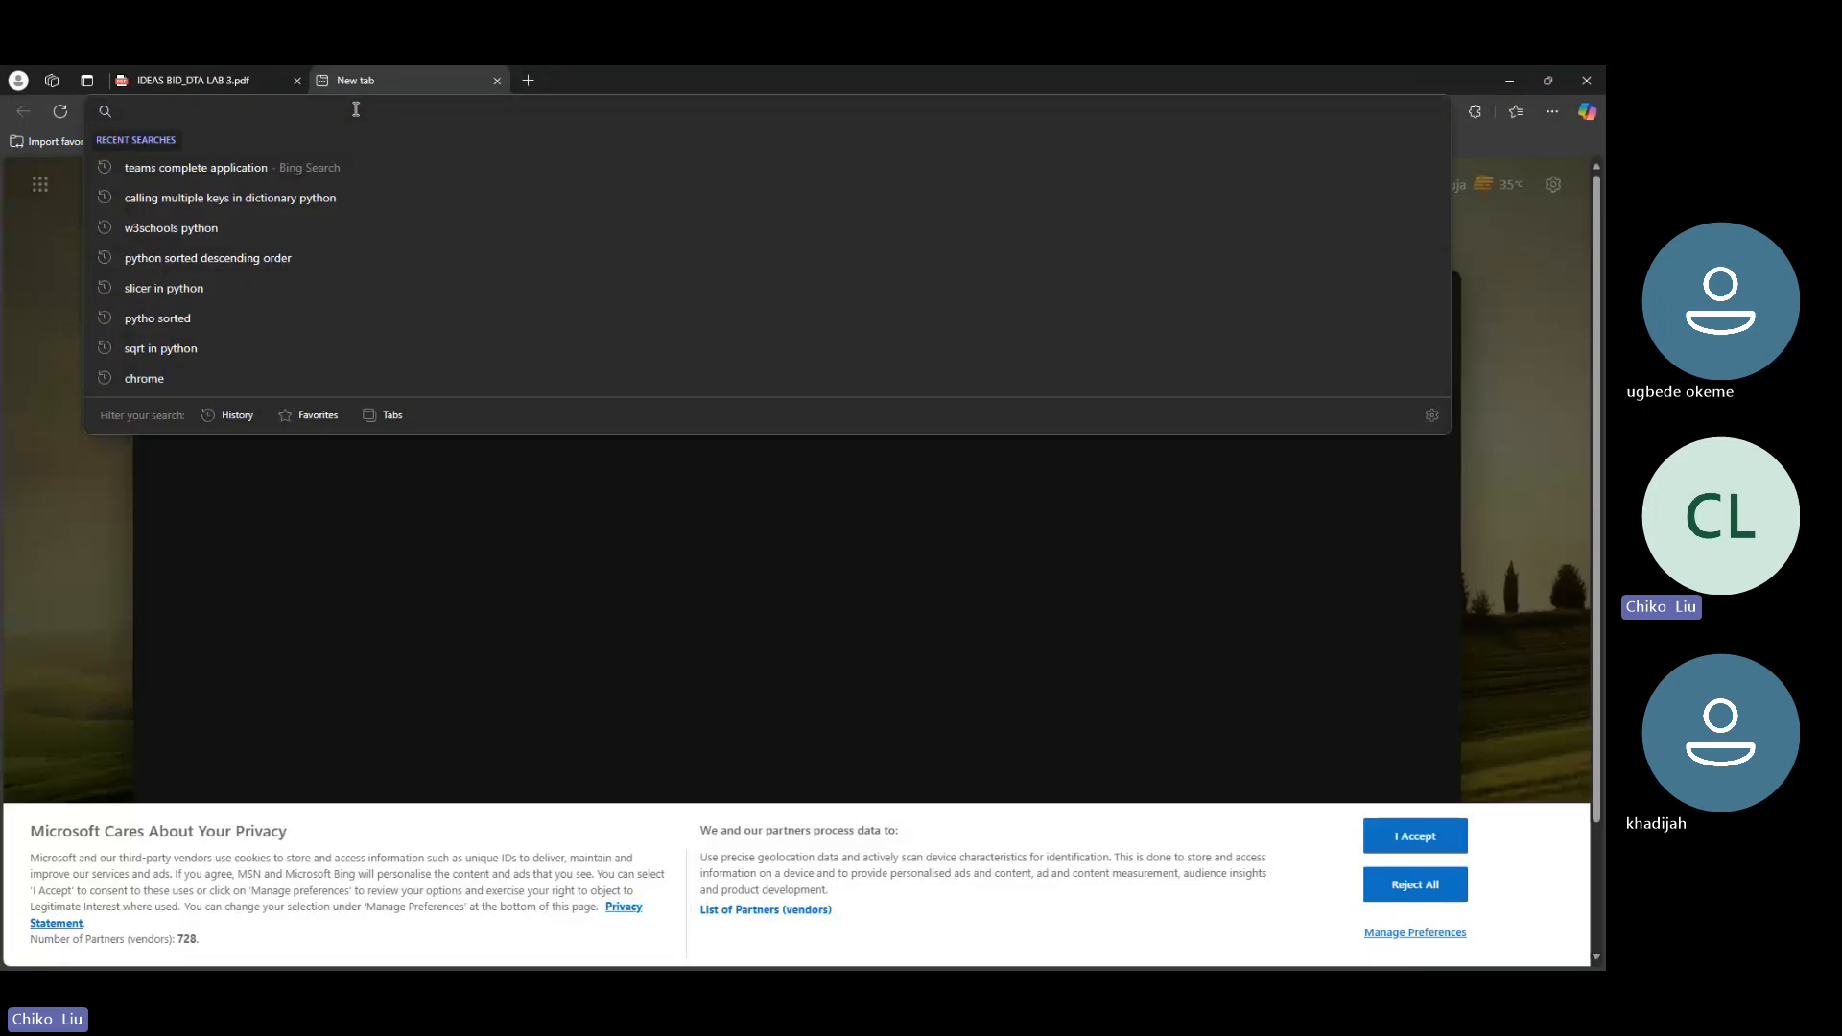
text(cool)
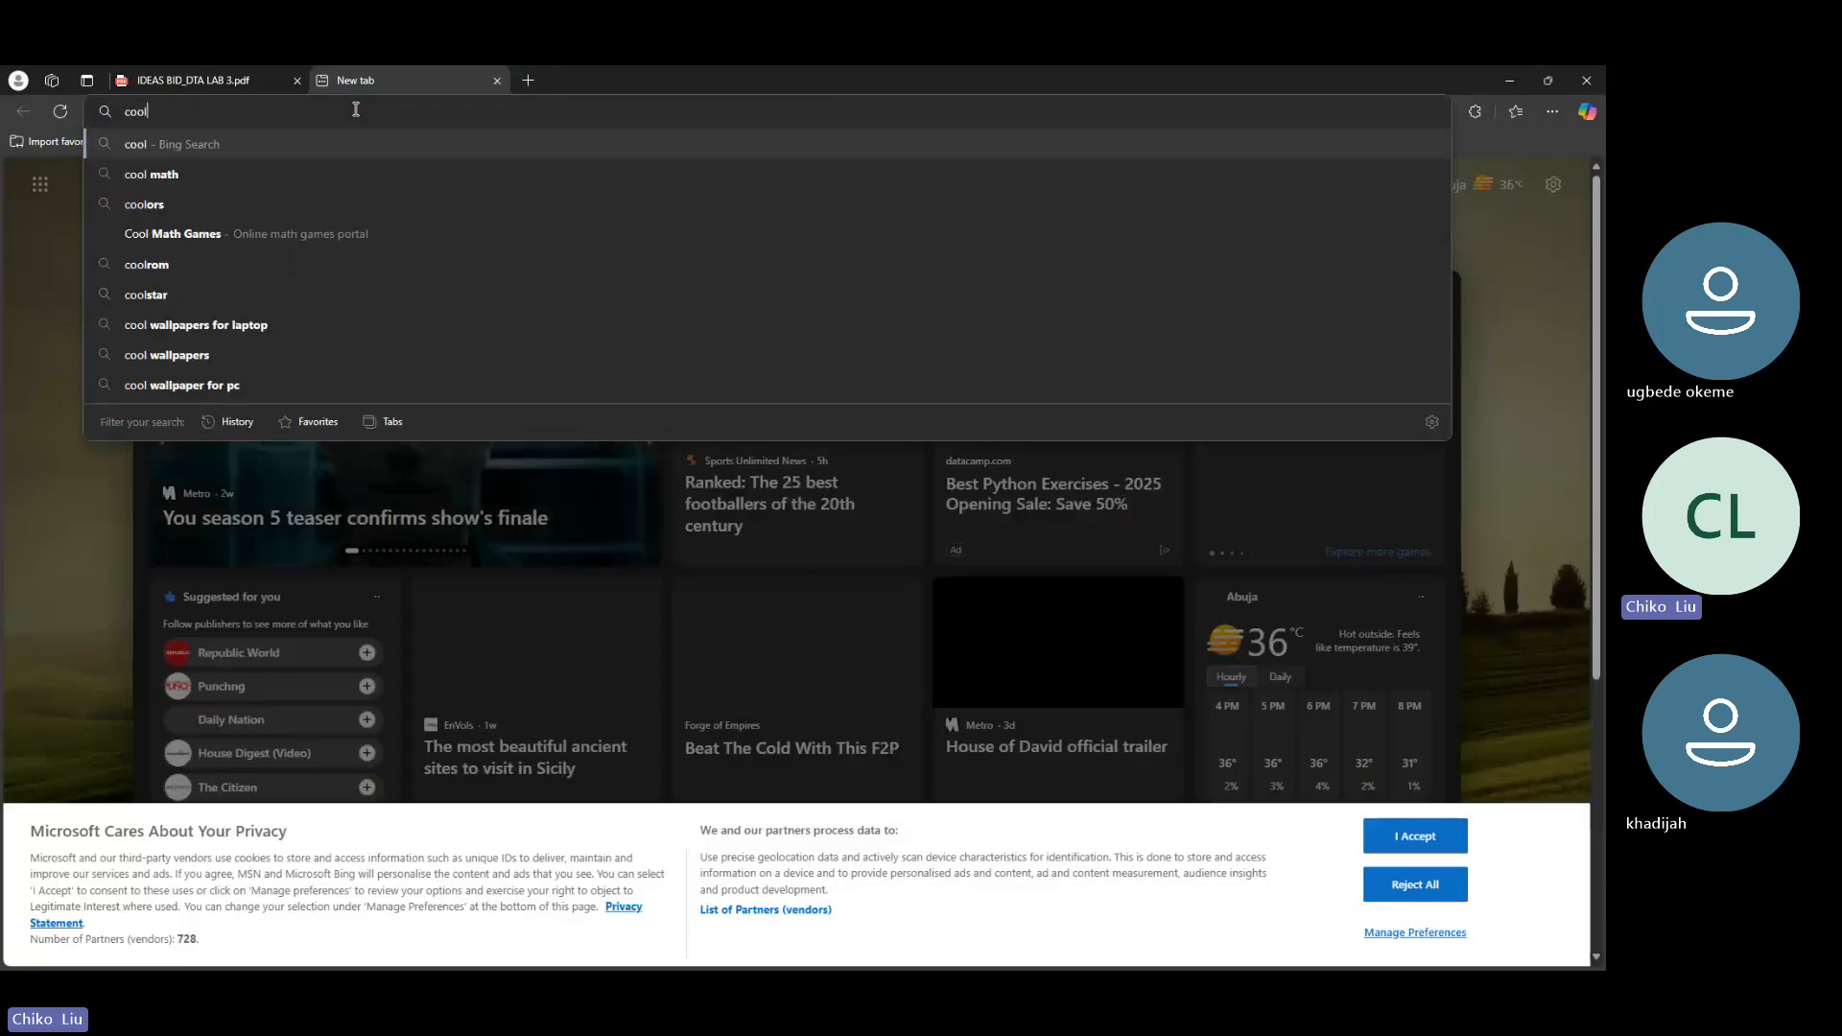
text(ers)
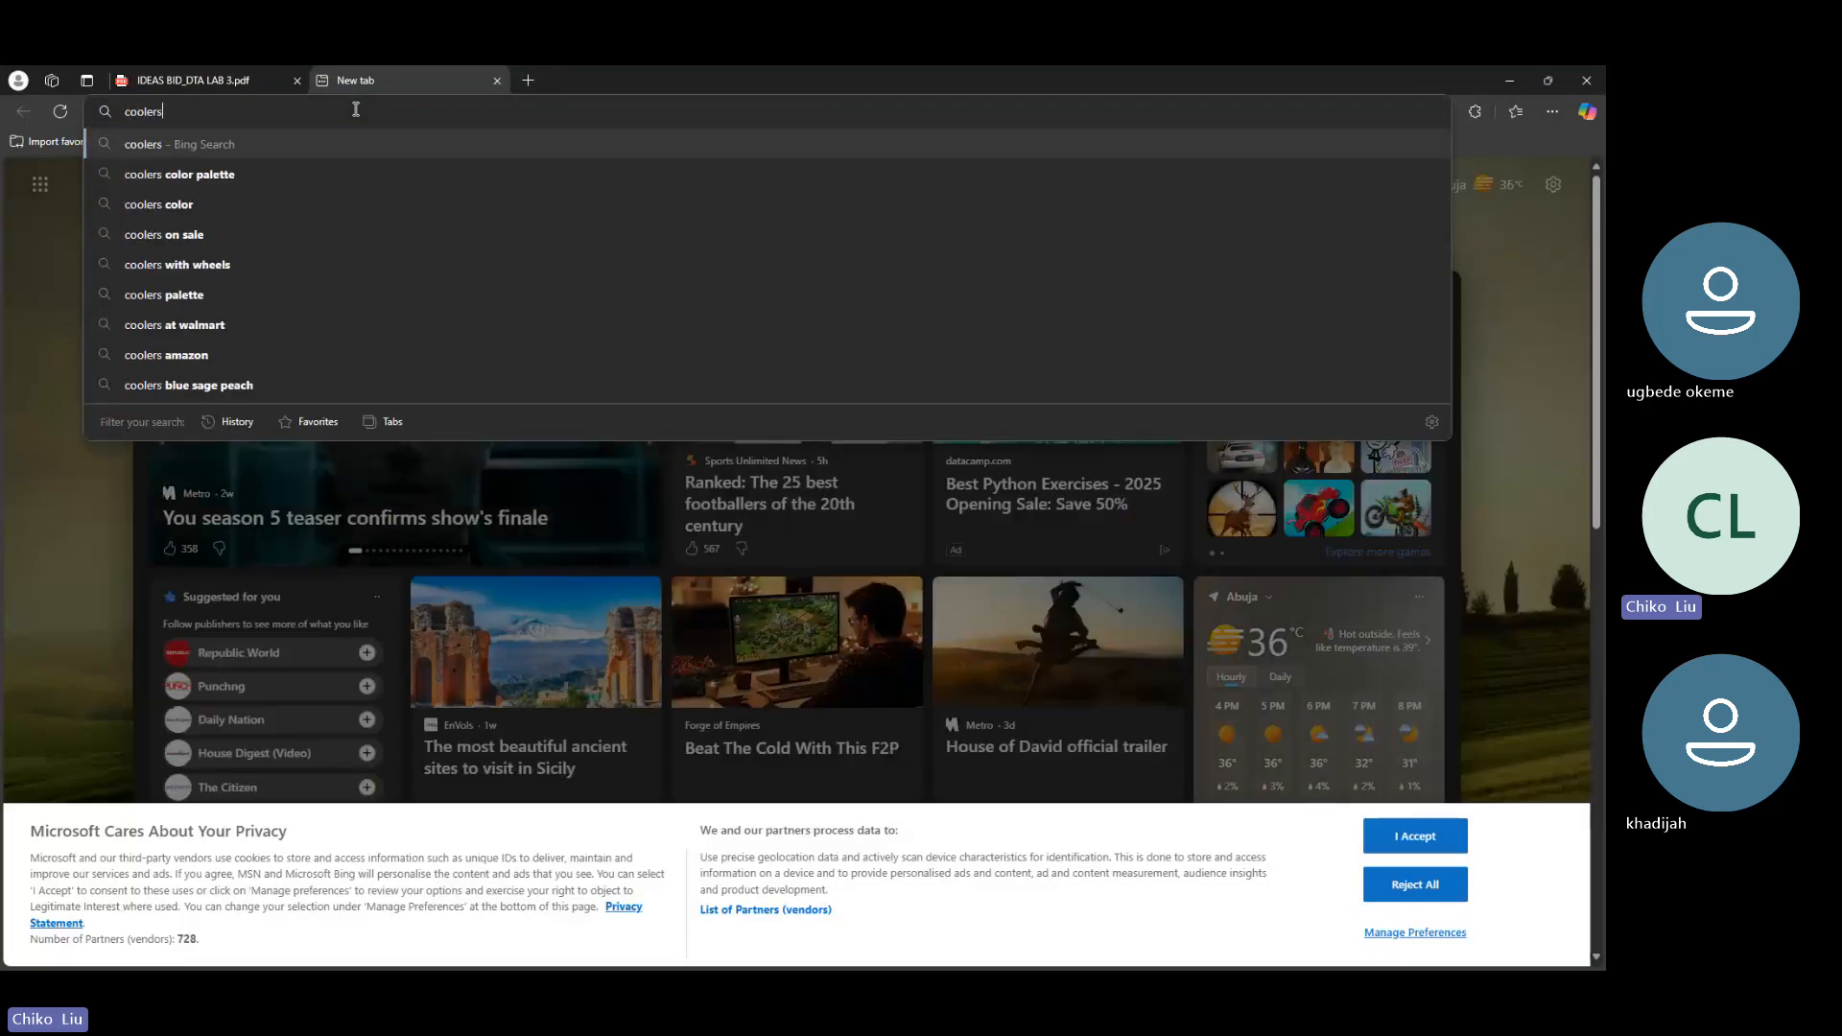
key(Return)
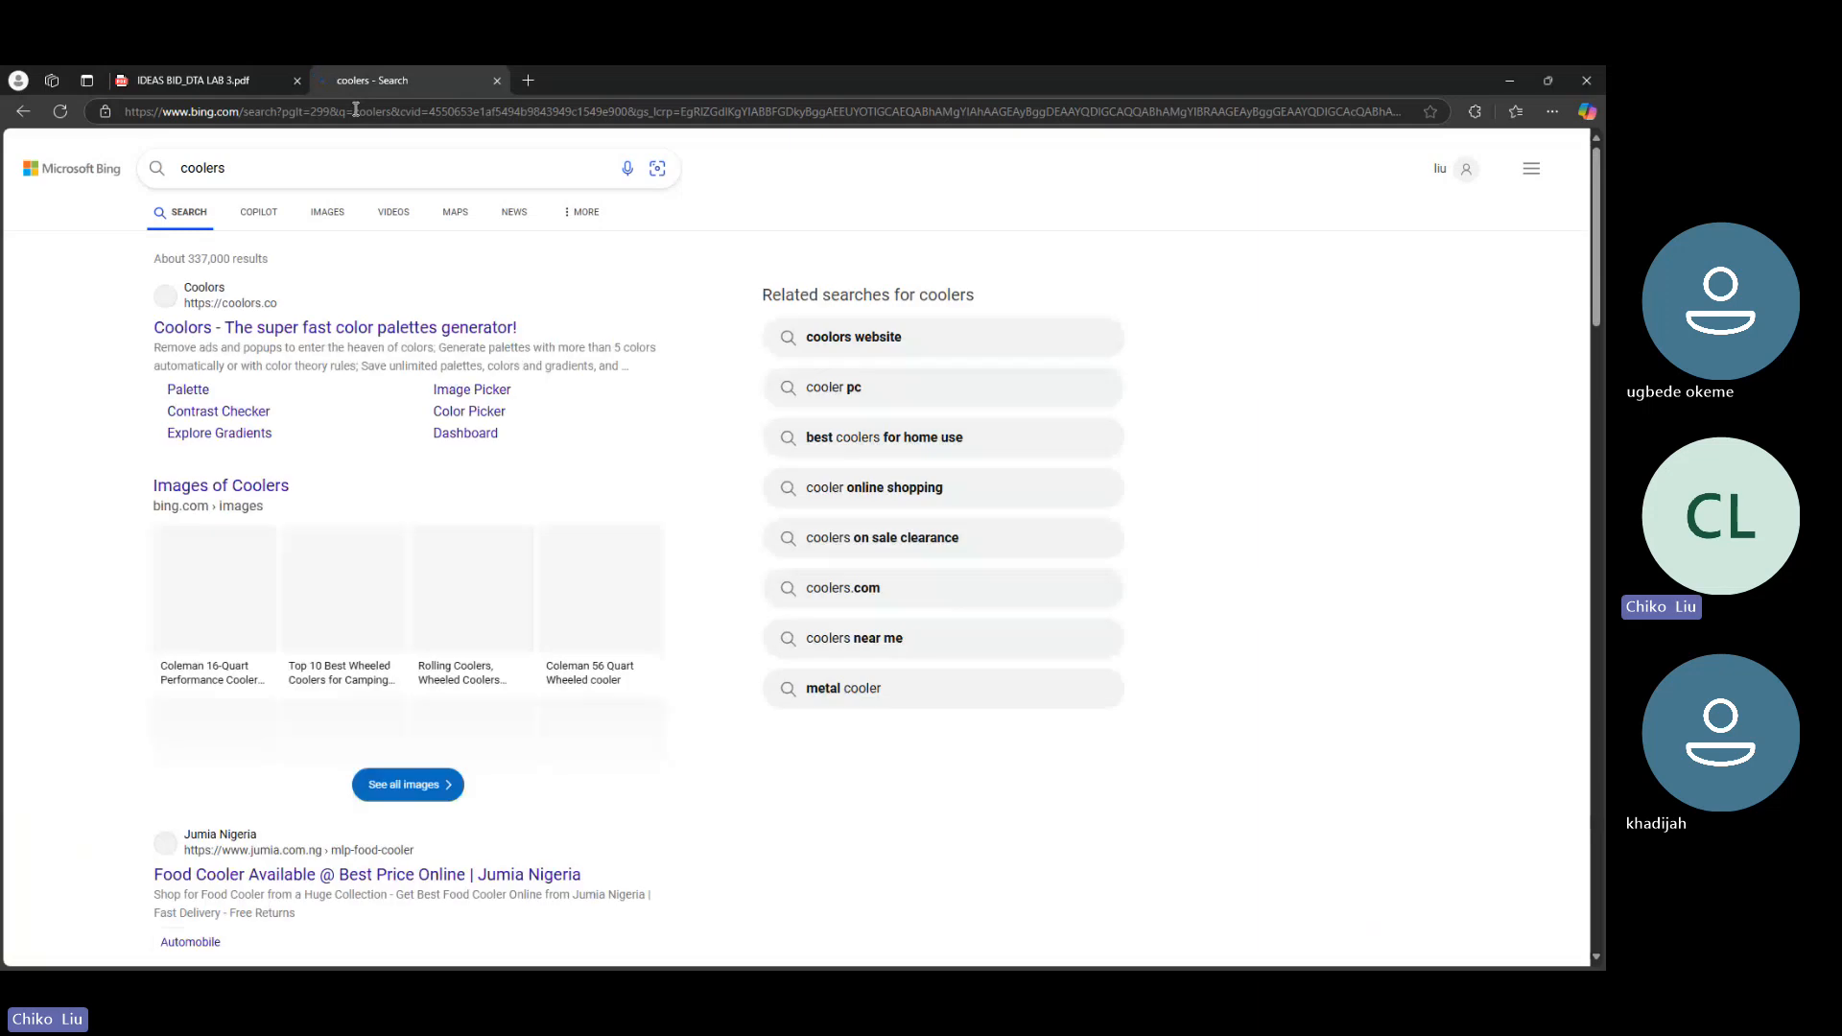
click(370, 326)
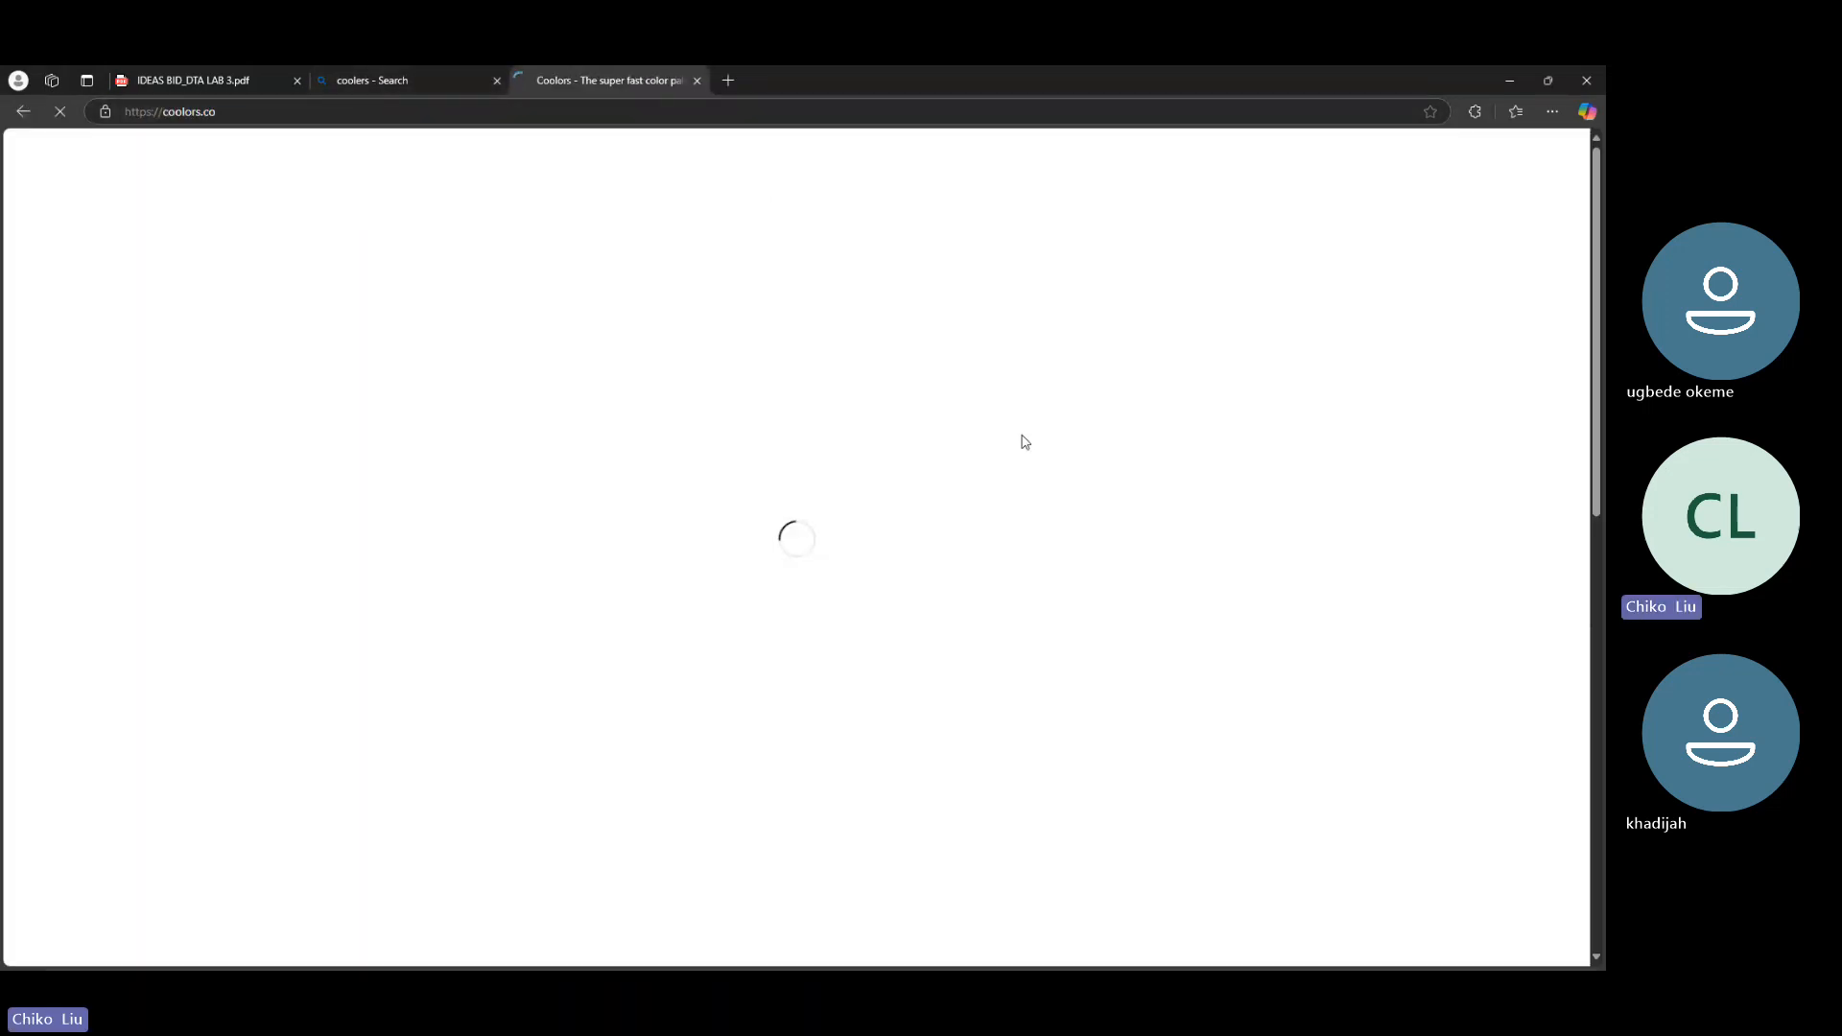
Return to the search results, search for "contrast checker" instead, and open WebAIM's Contrast Checker
click(390, 86)
click(379, 109)
text(co)
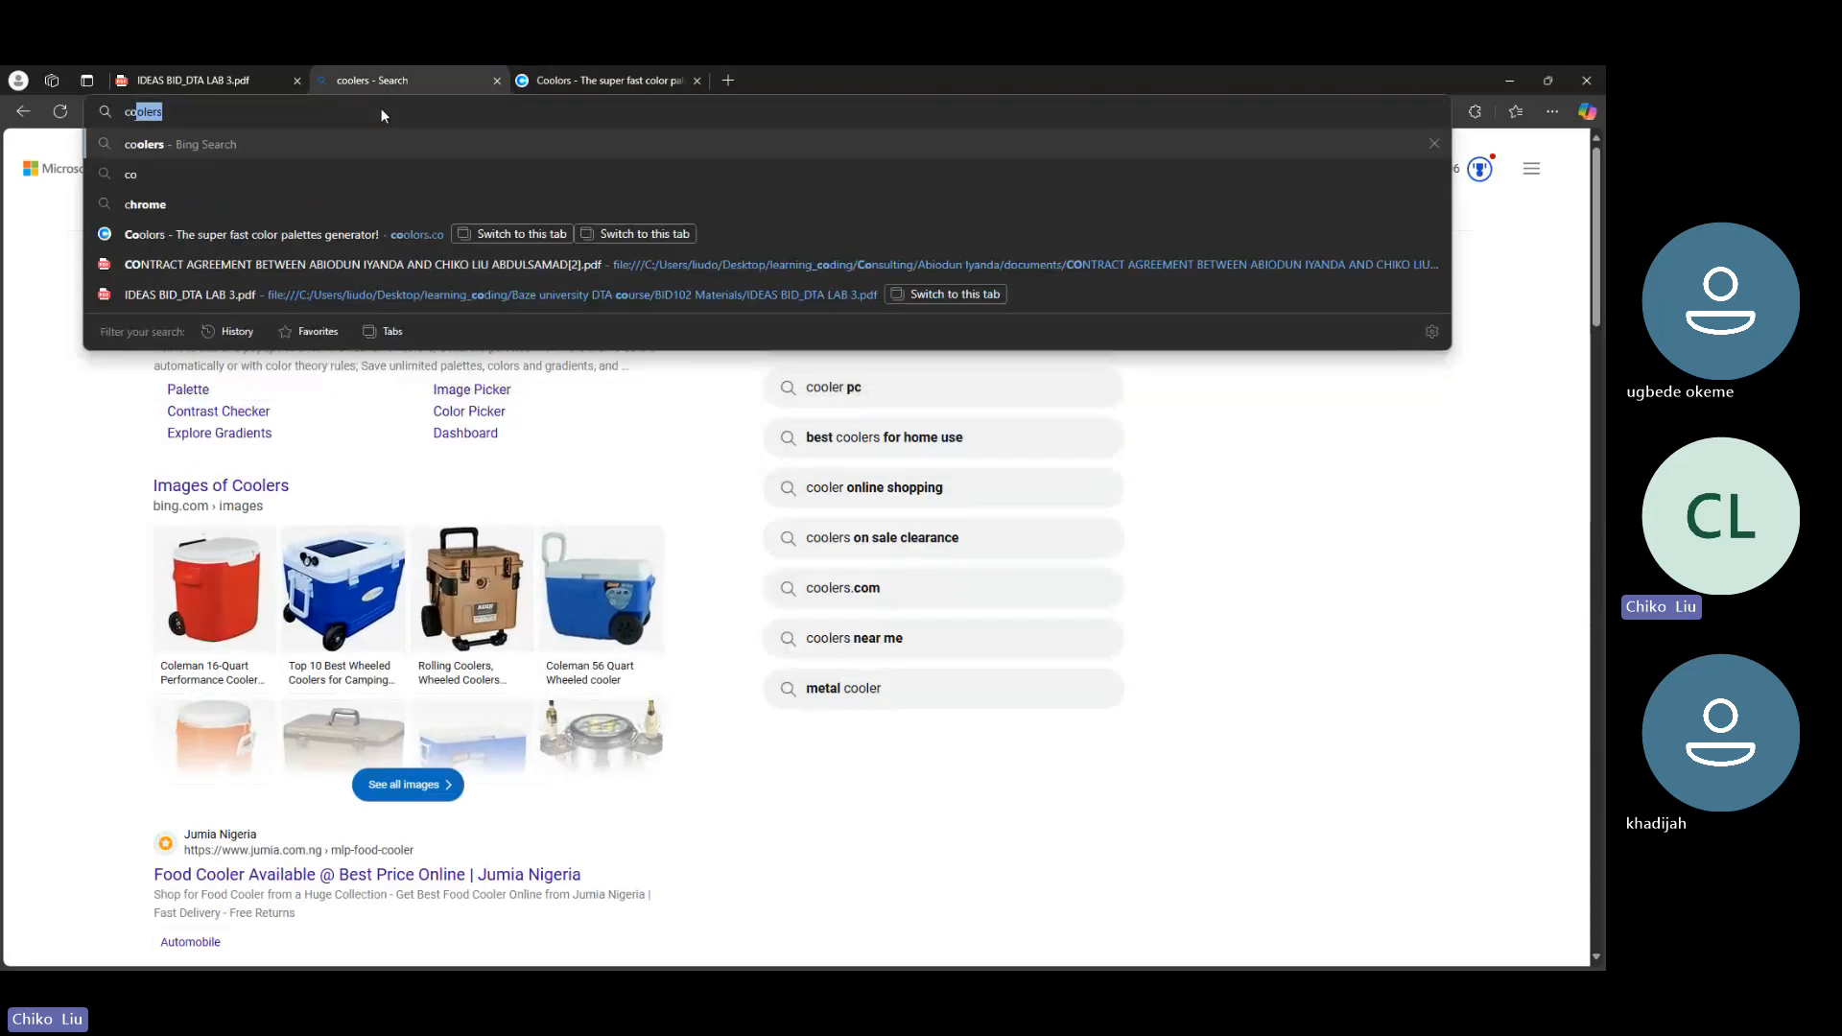
text(ntrac)
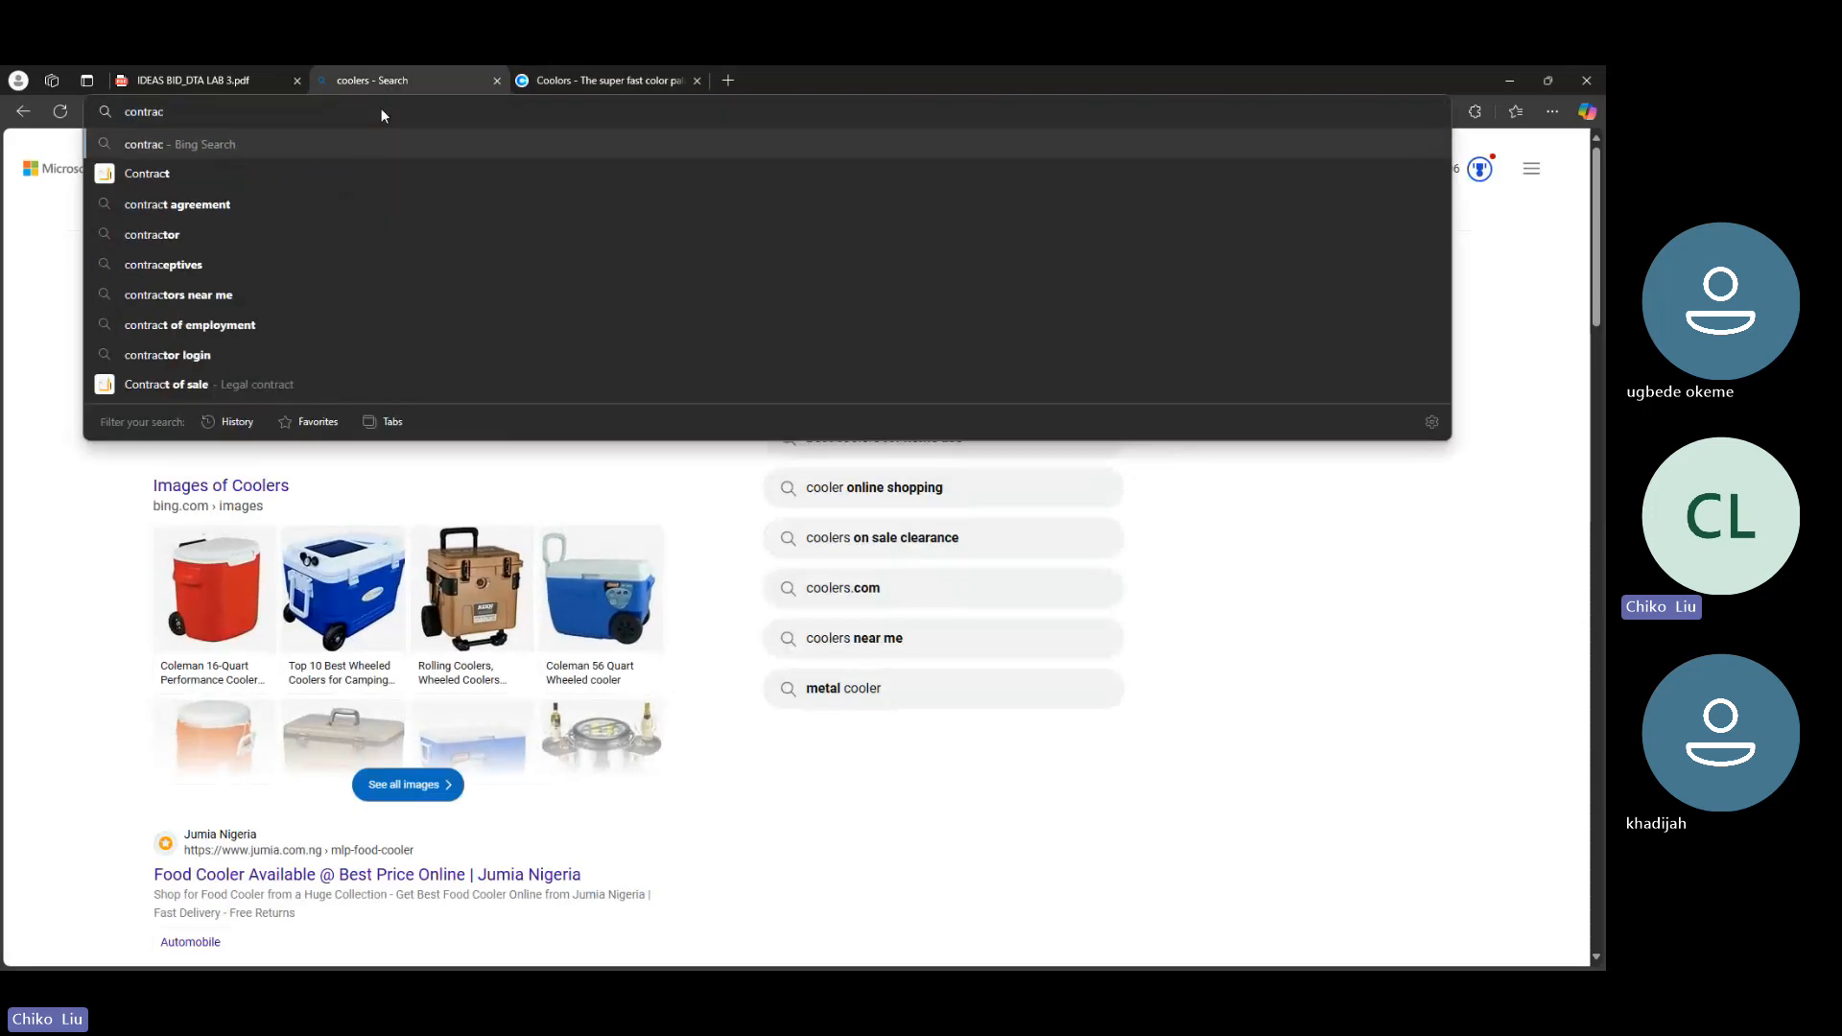
key(BackSpace)
text(st)
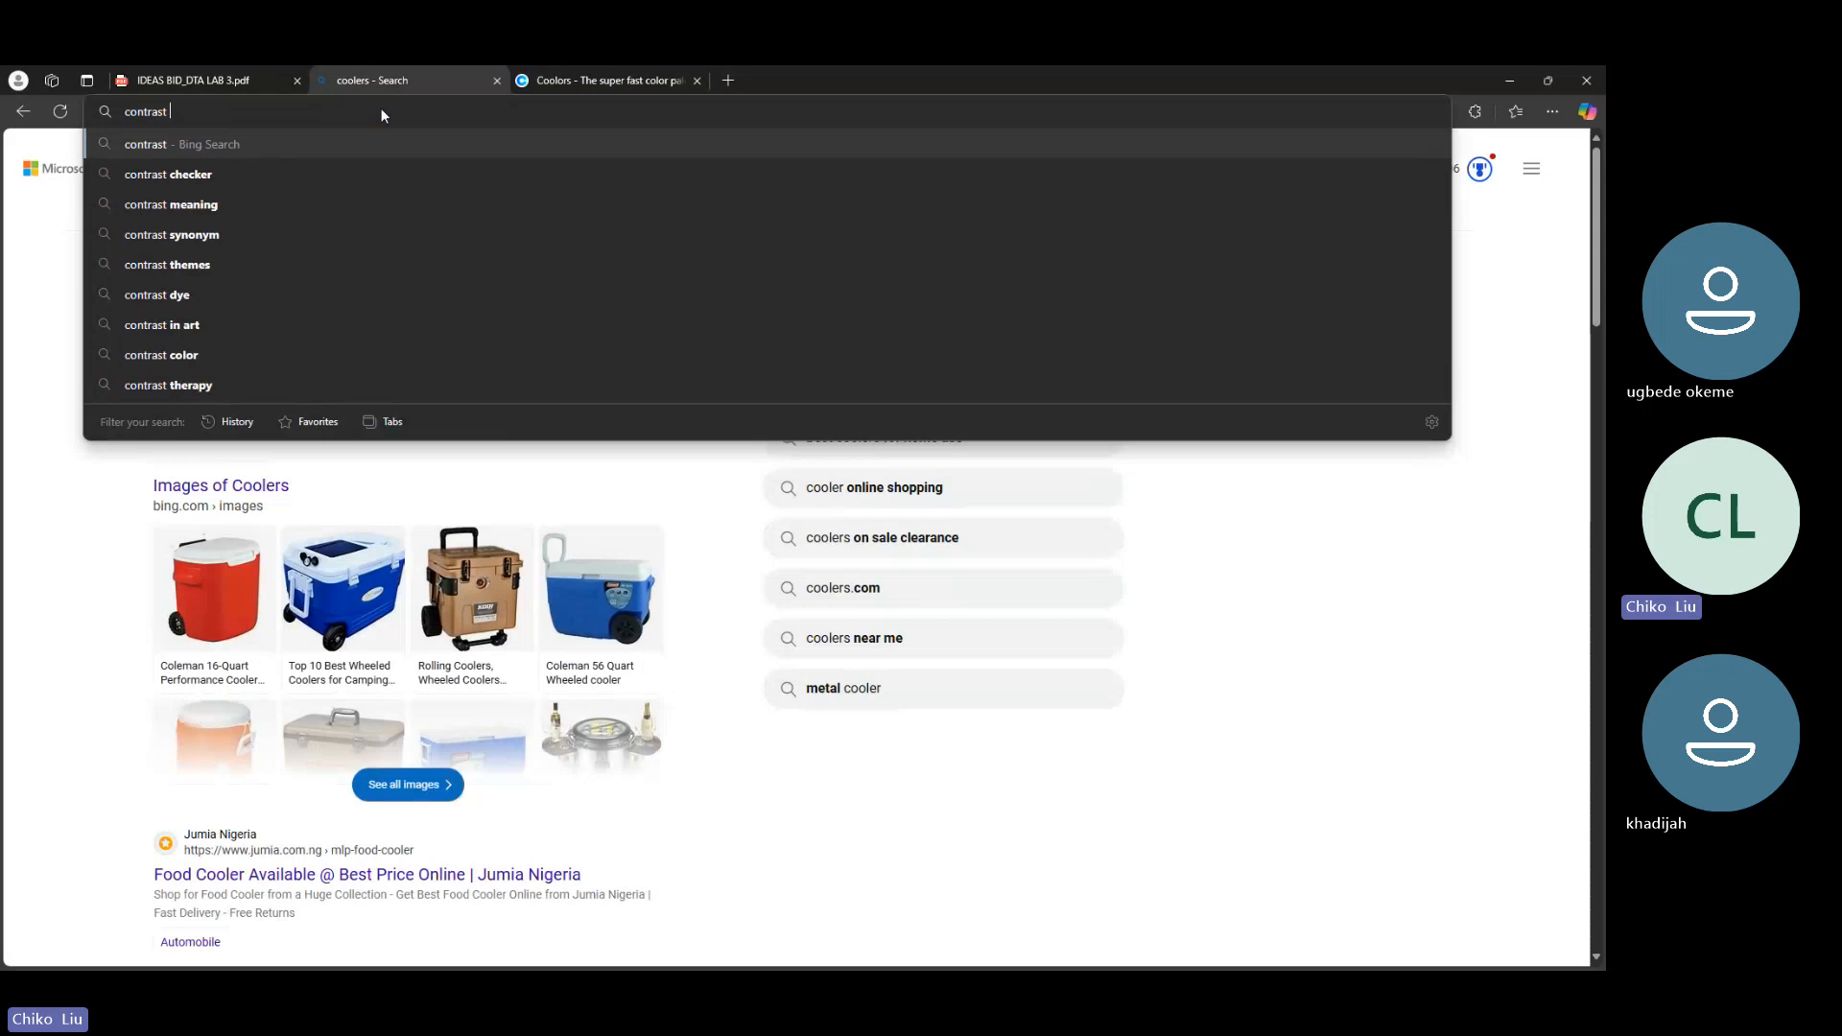
key(Down)
key(Return)
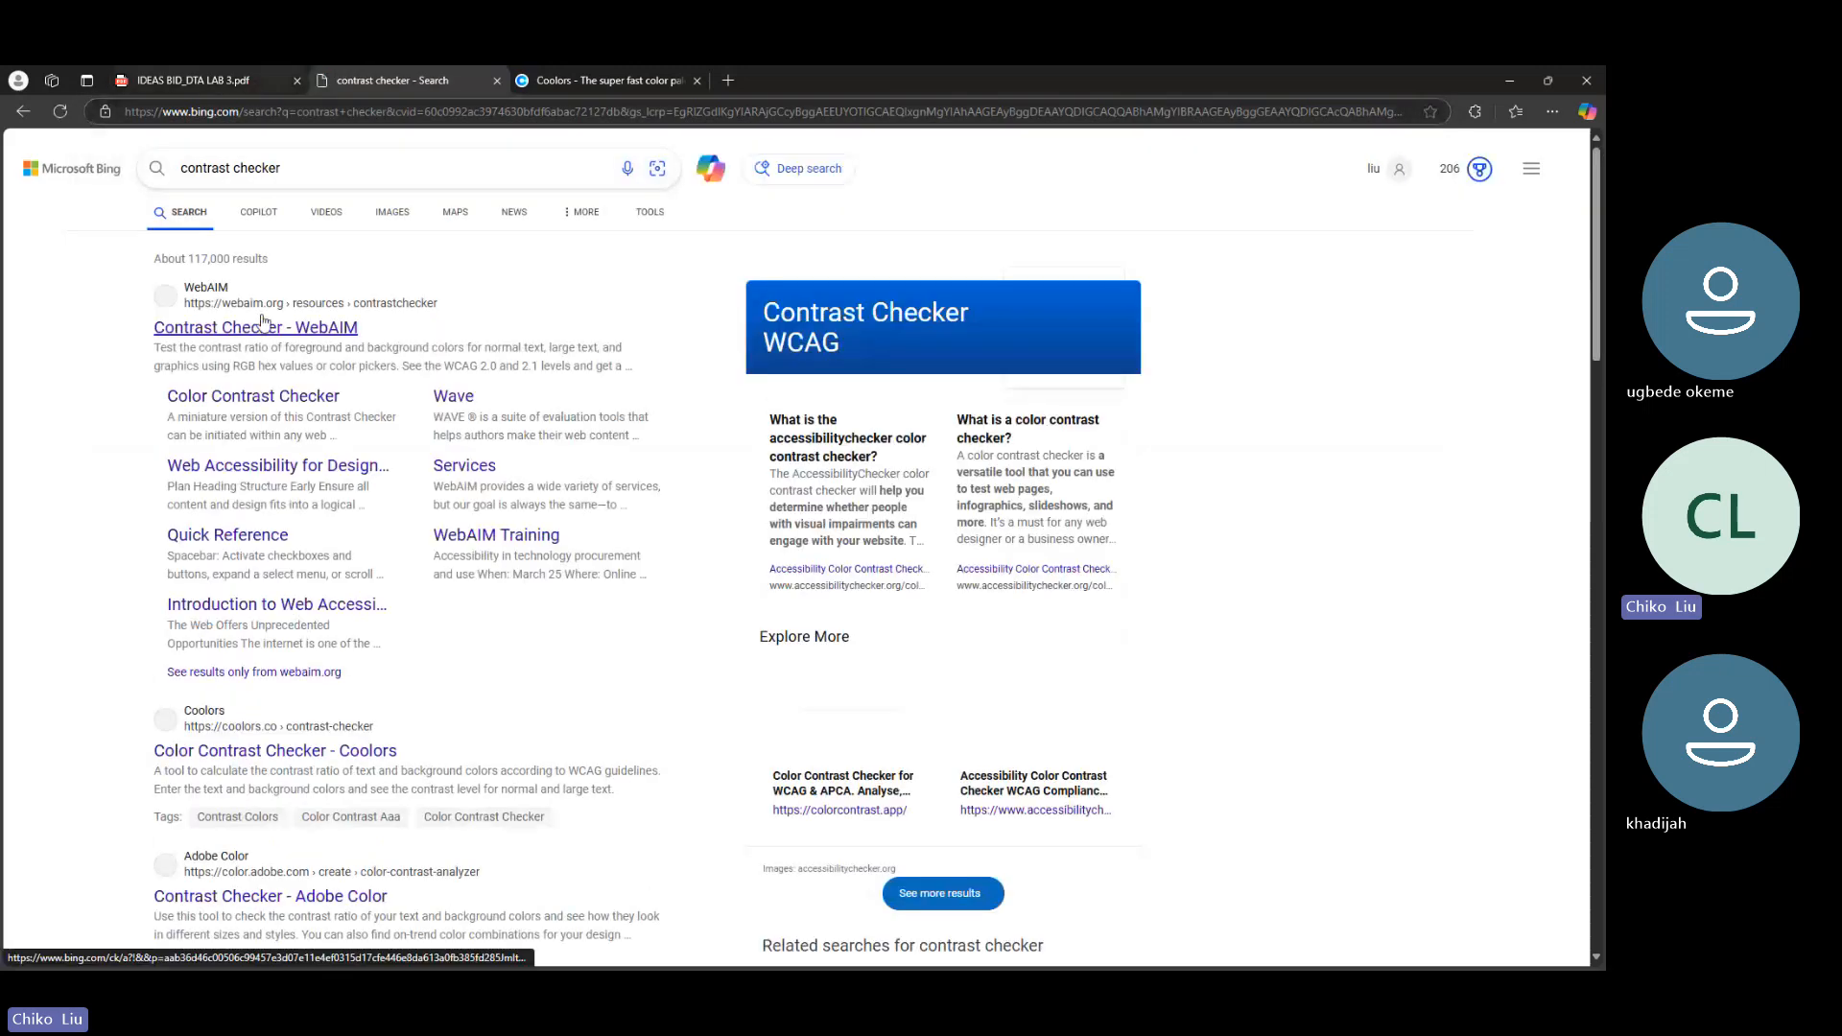
click(261, 326)
Switch to the Coolors site, reject all cookies, save that choice and dismiss the What's new announcement
click(768, 77)
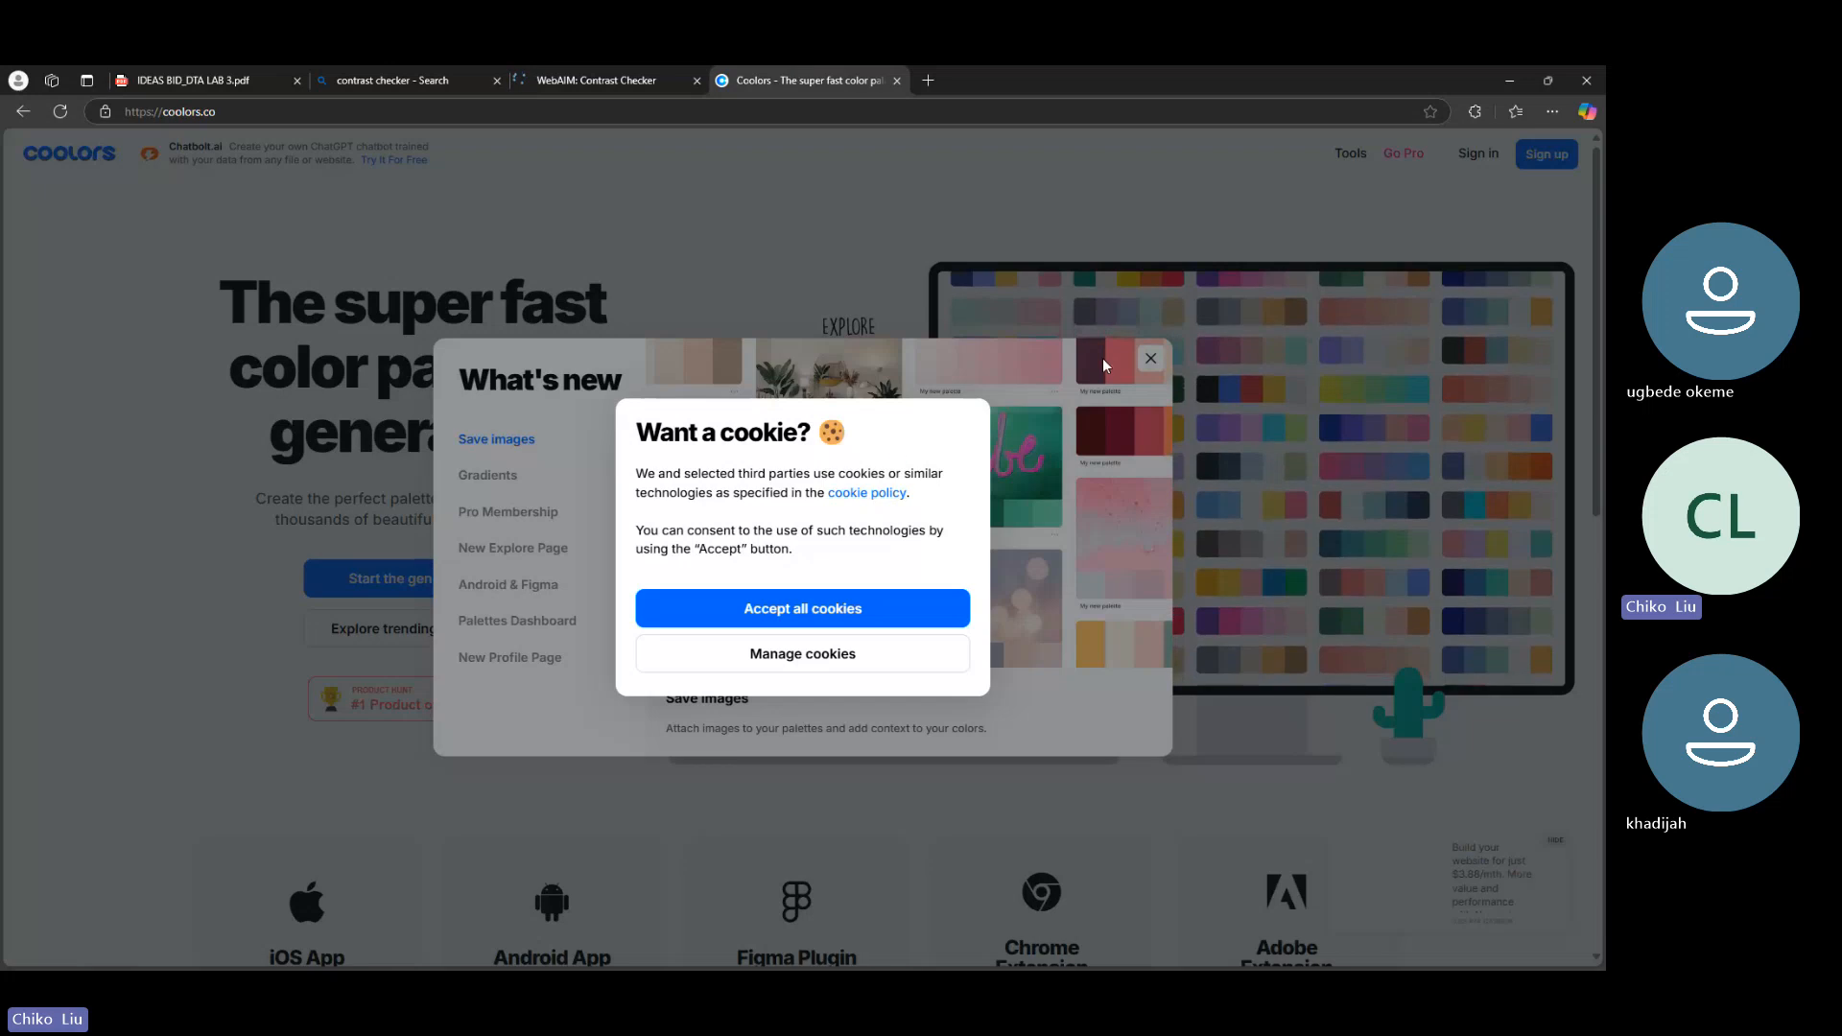
click(806, 647)
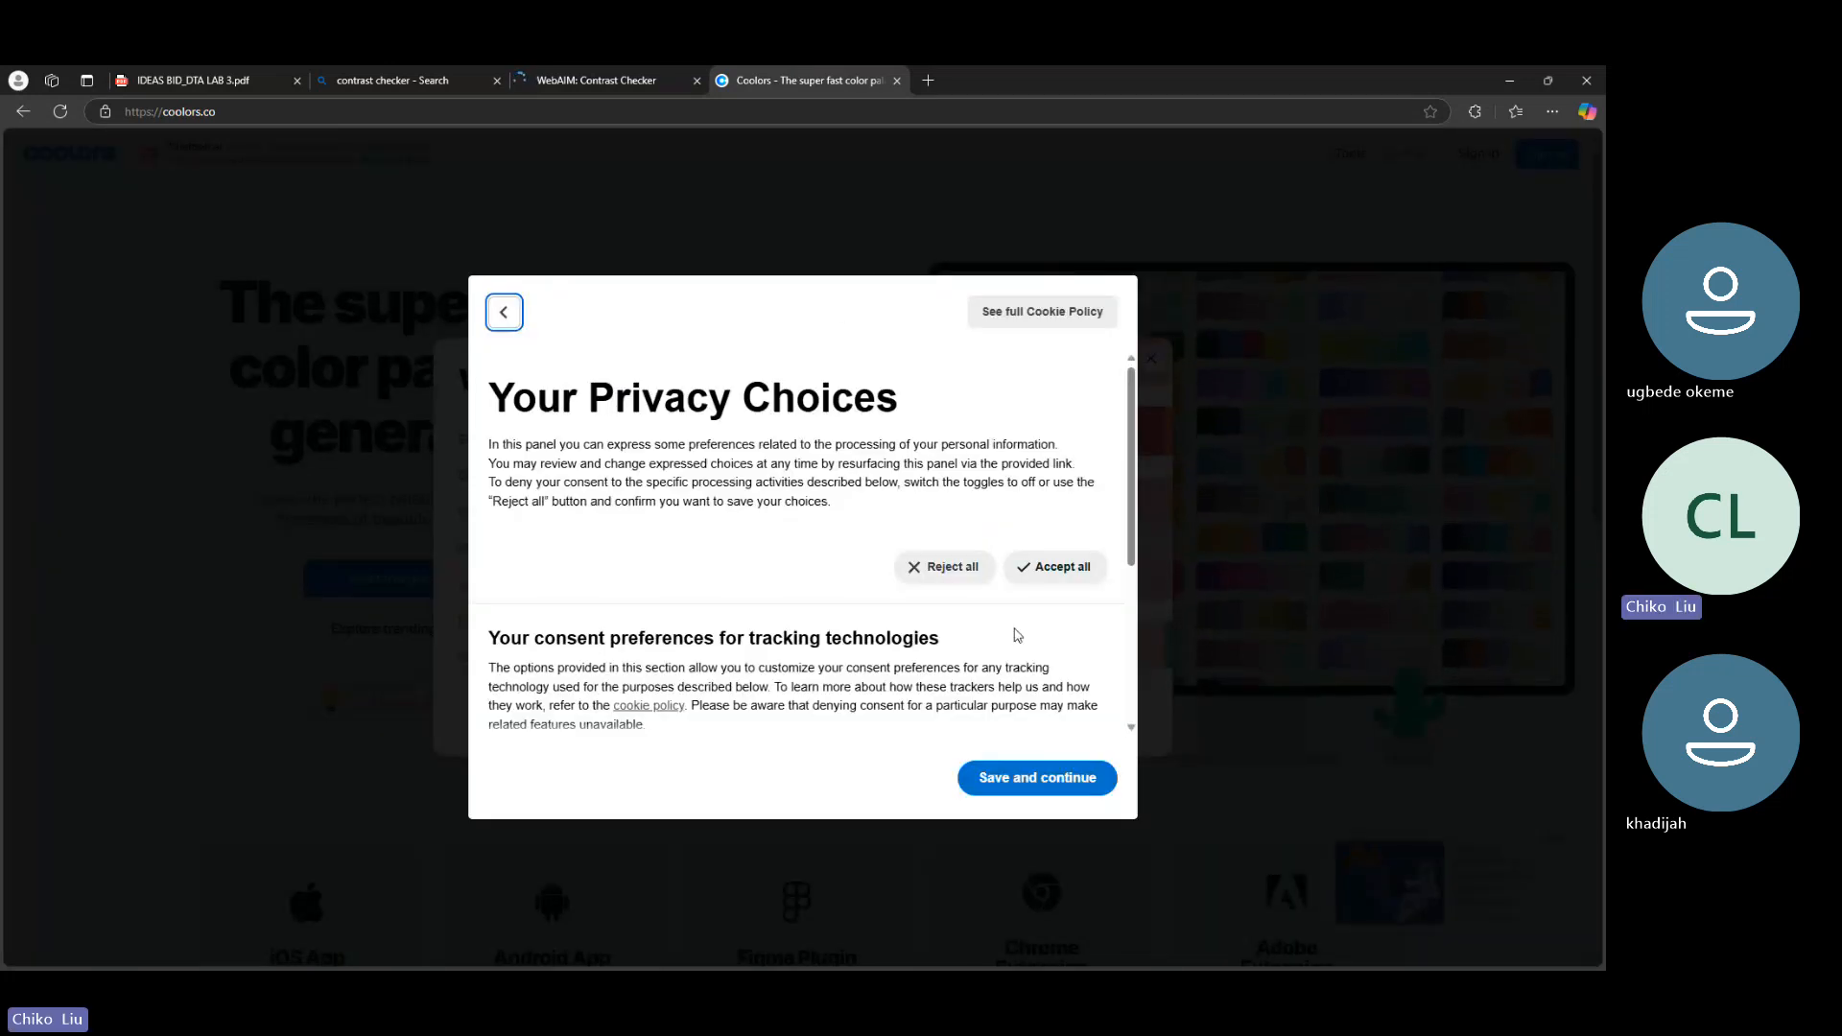
click(930, 568)
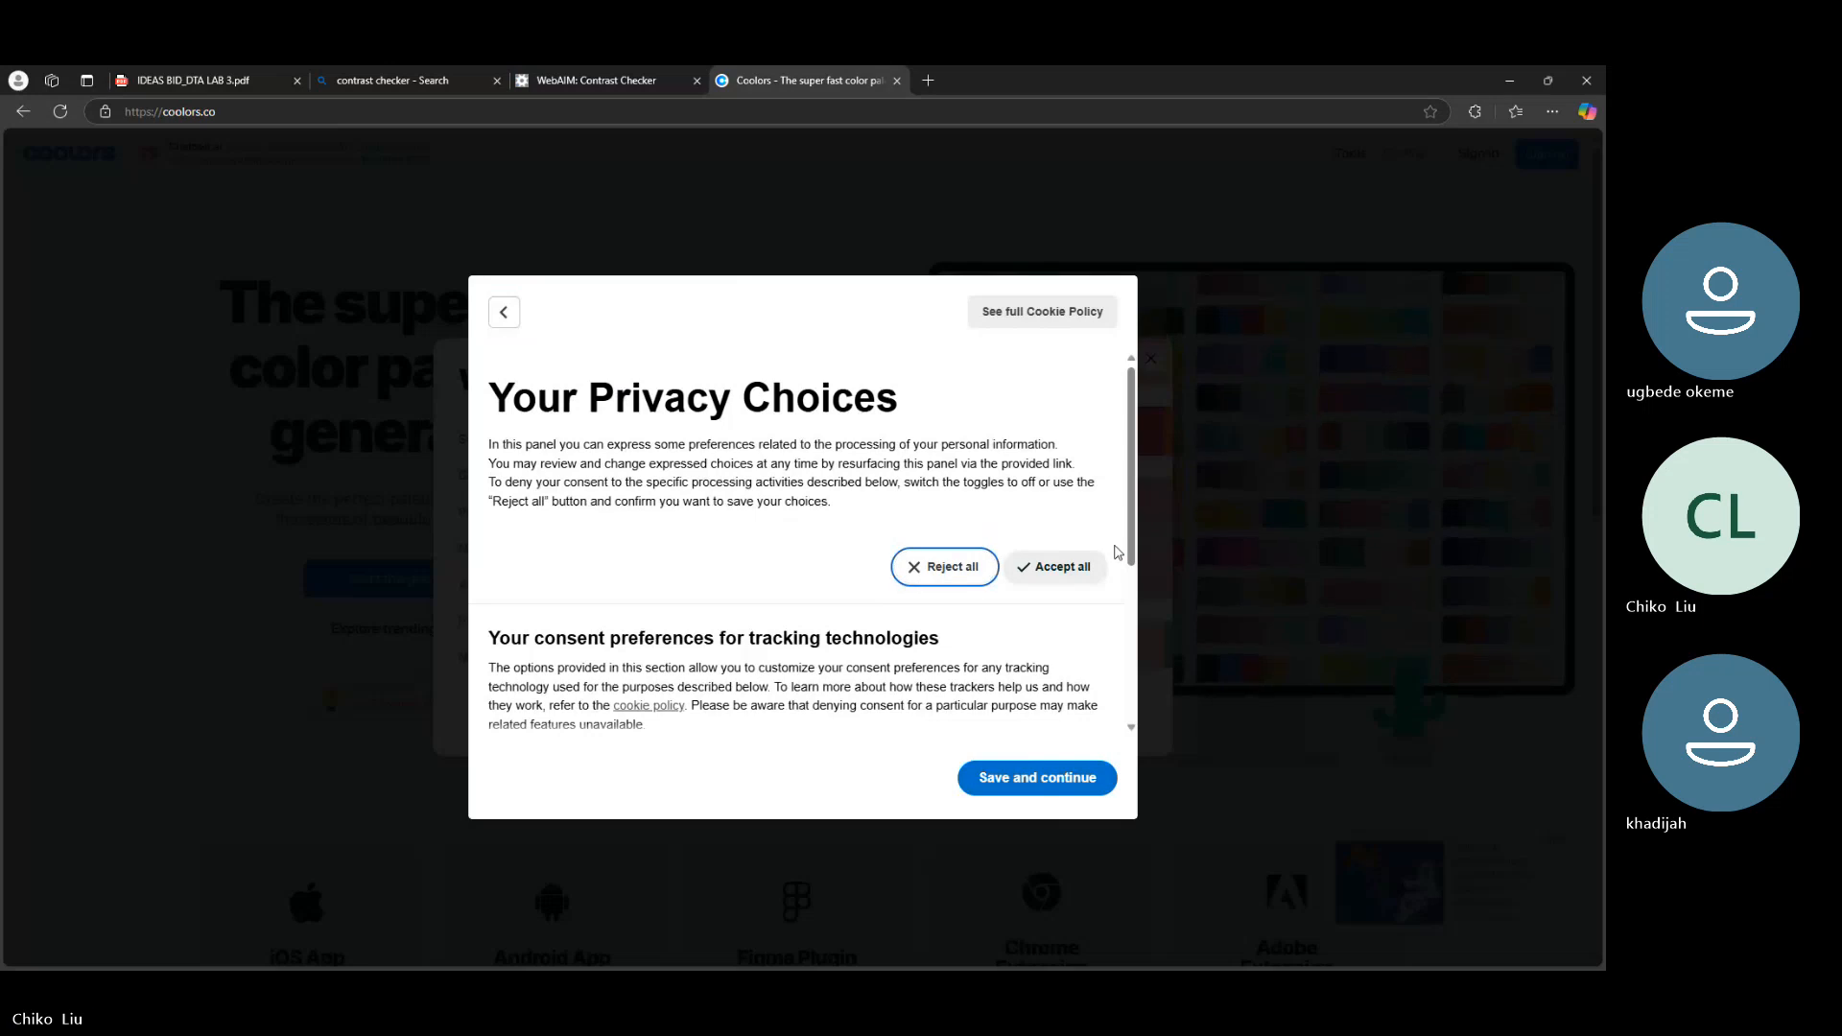
click(1003, 779)
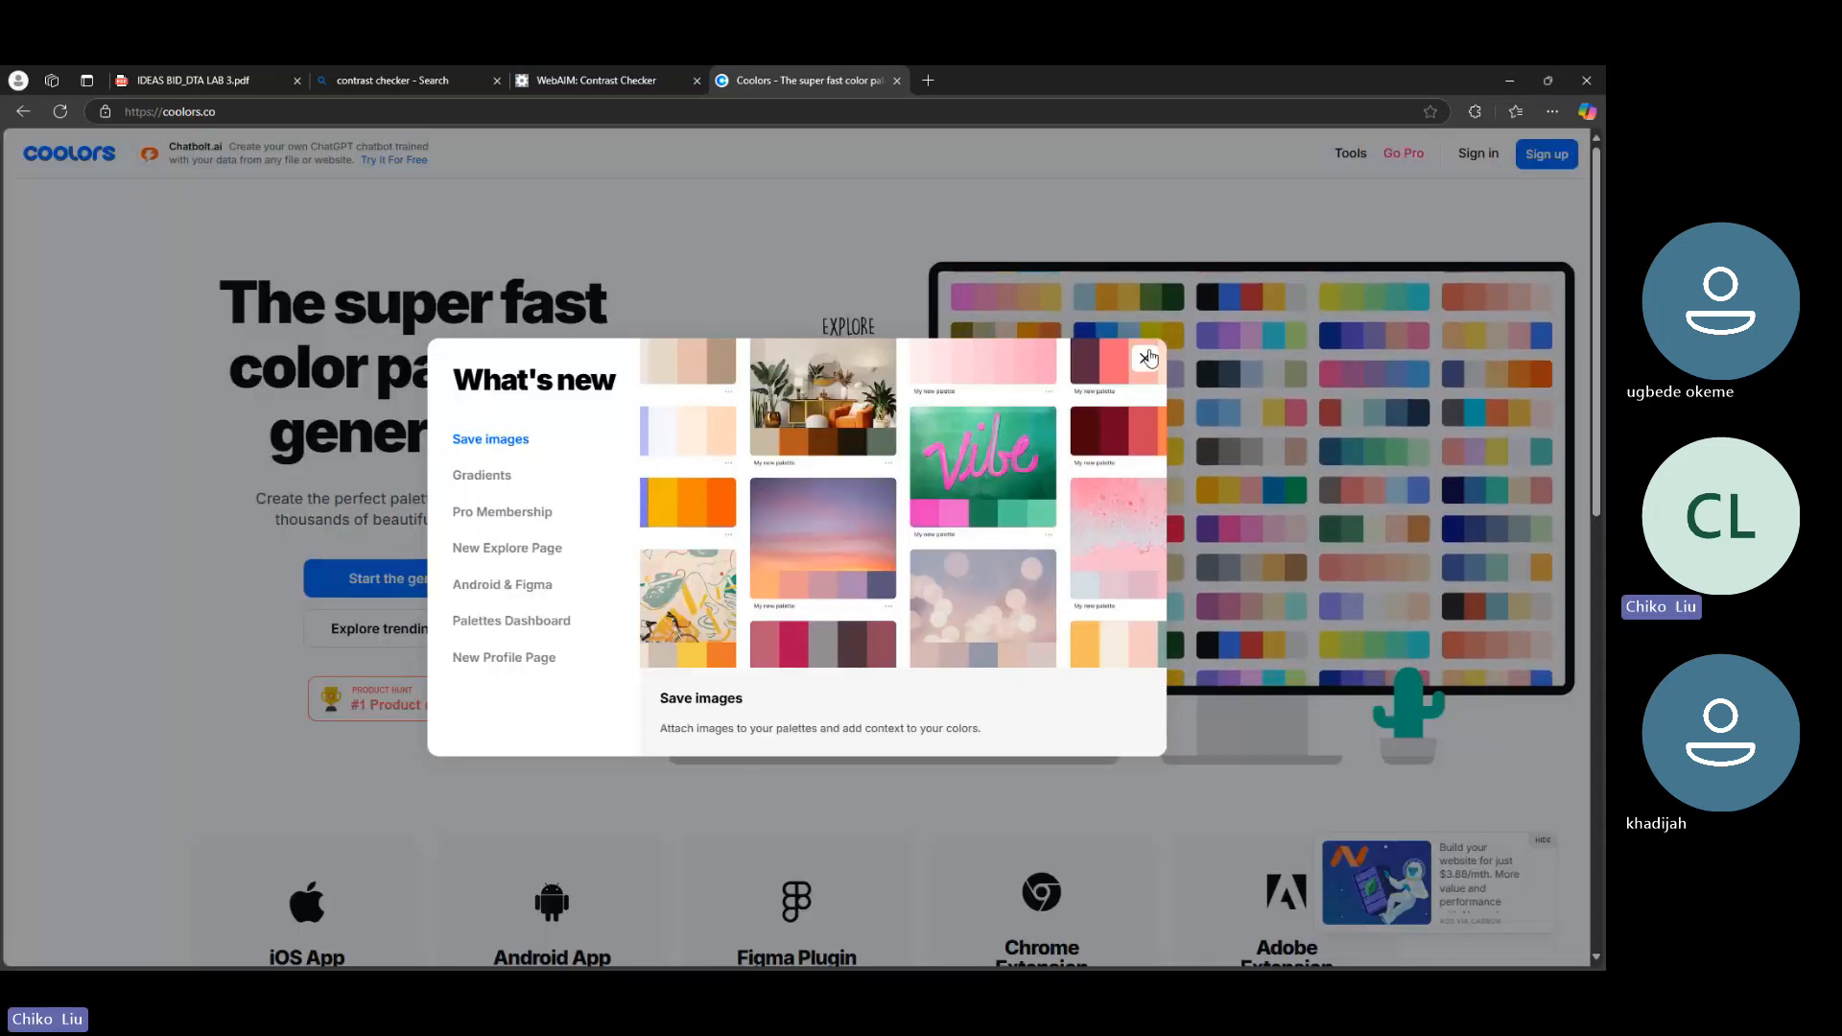
click(1149, 358)
Start the Coolors palette generator, dismiss its welcome message, and load the trending palette 8ECAE6, 219EBC, 023047, FFB703, FB8500
click(446, 593)
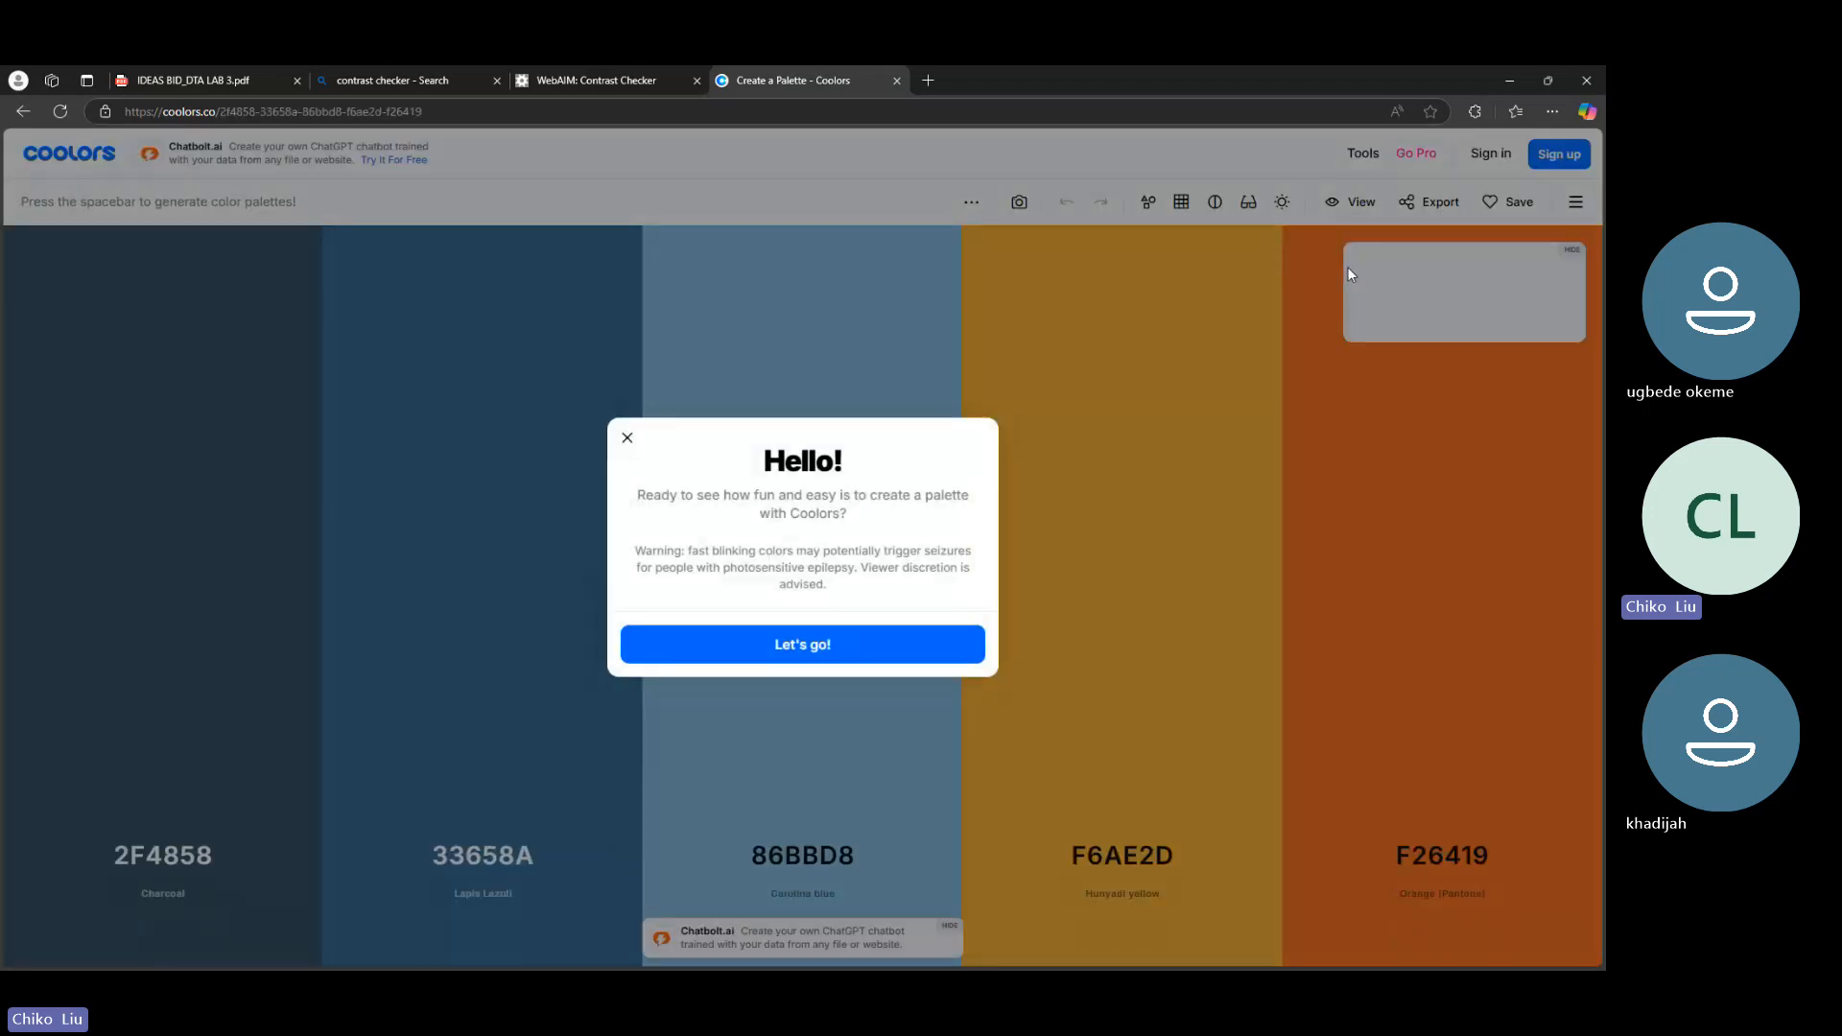
click(628, 438)
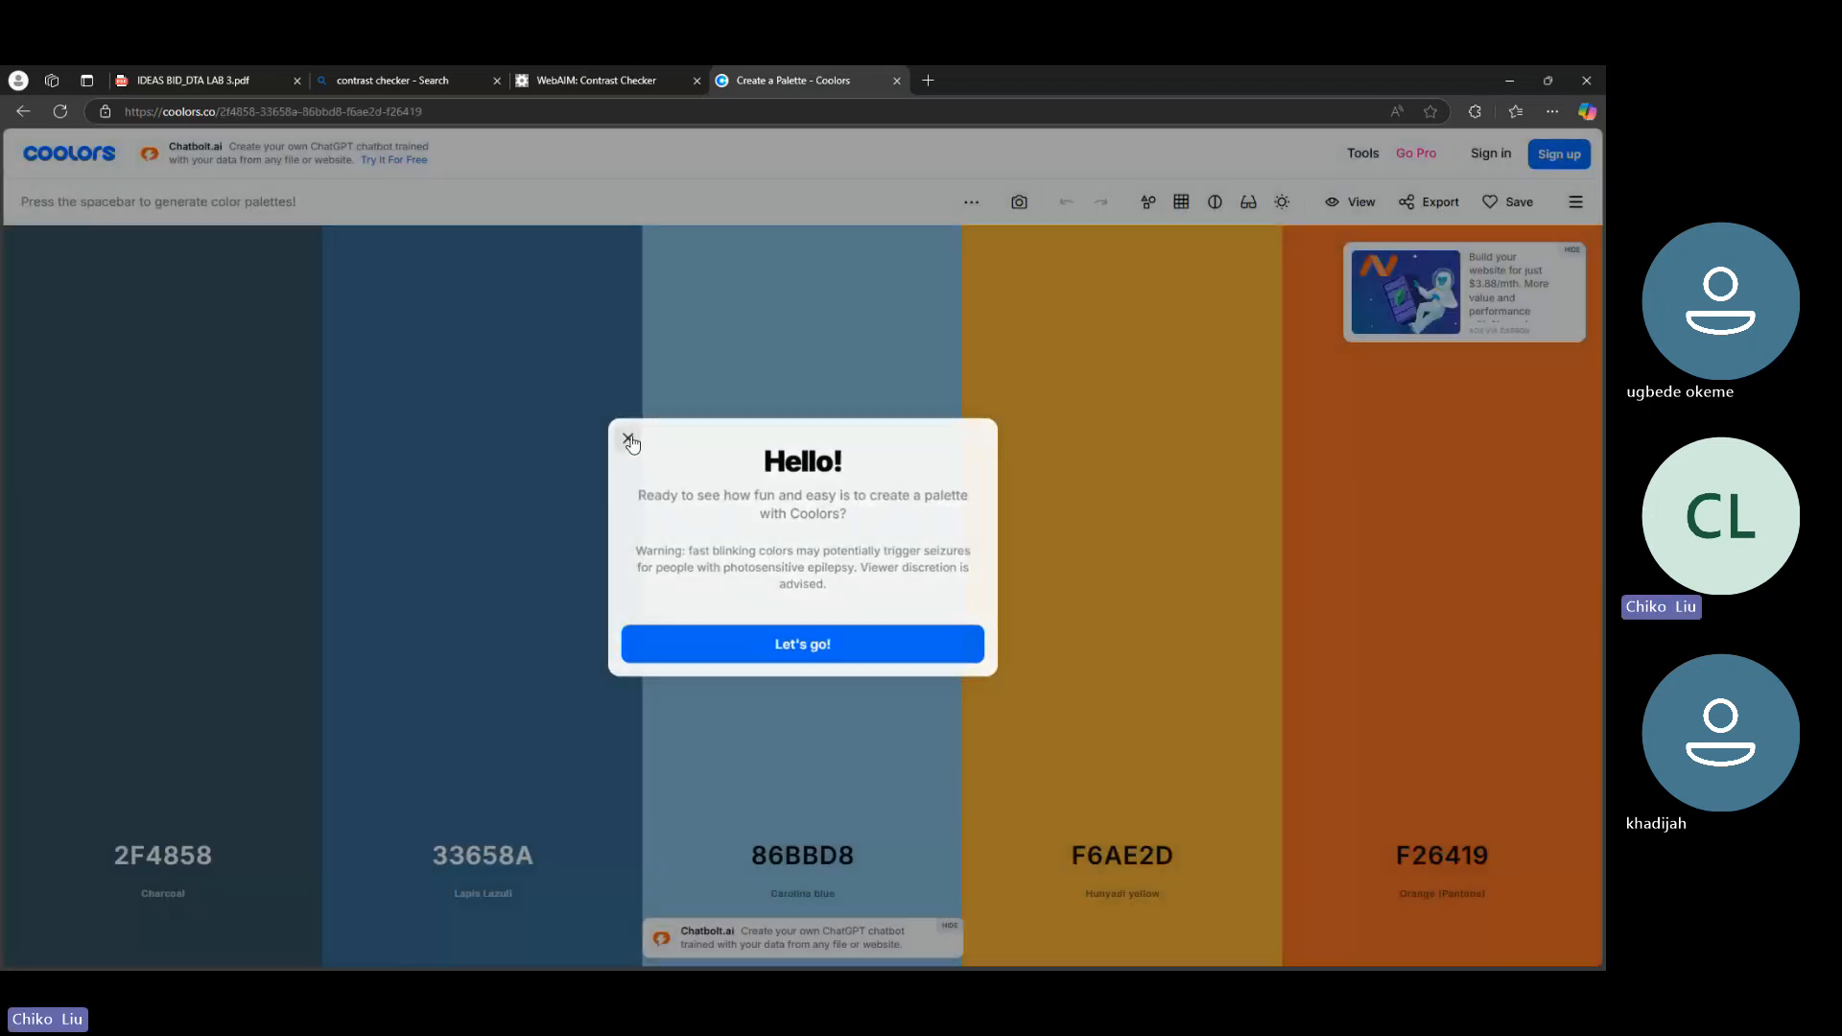
click(1575, 203)
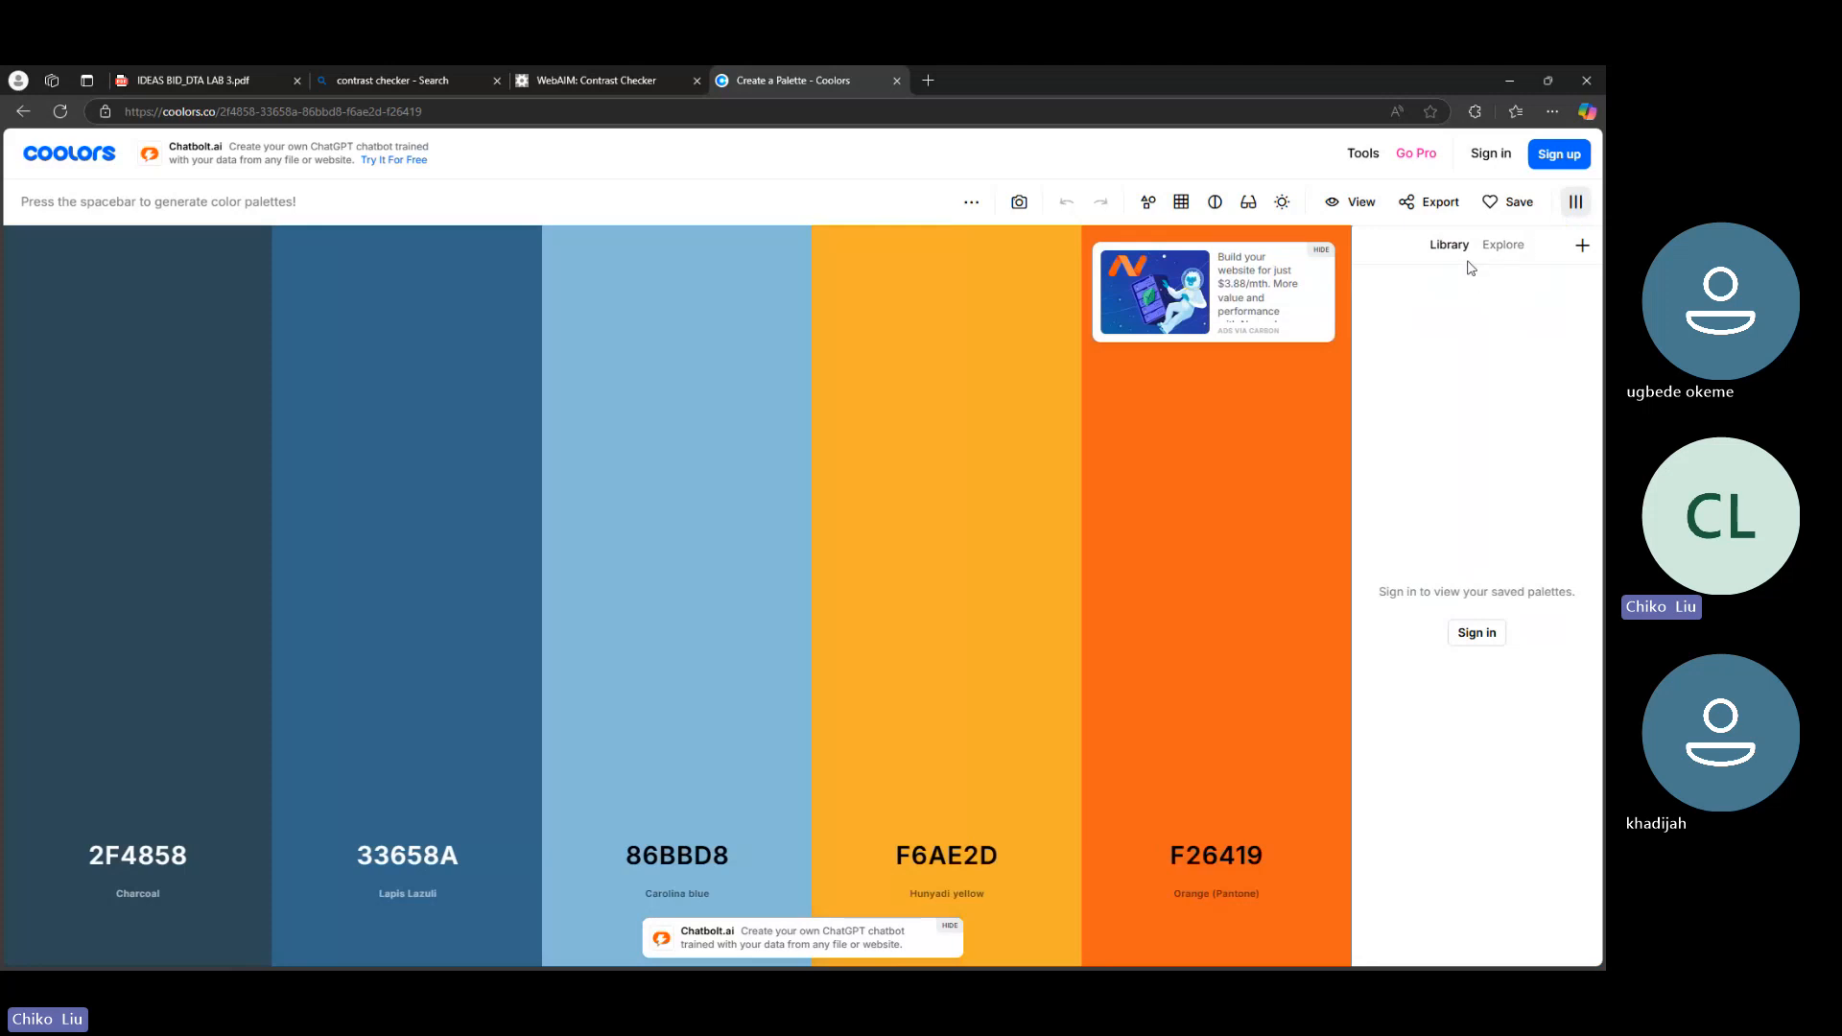
click(1498, 247)
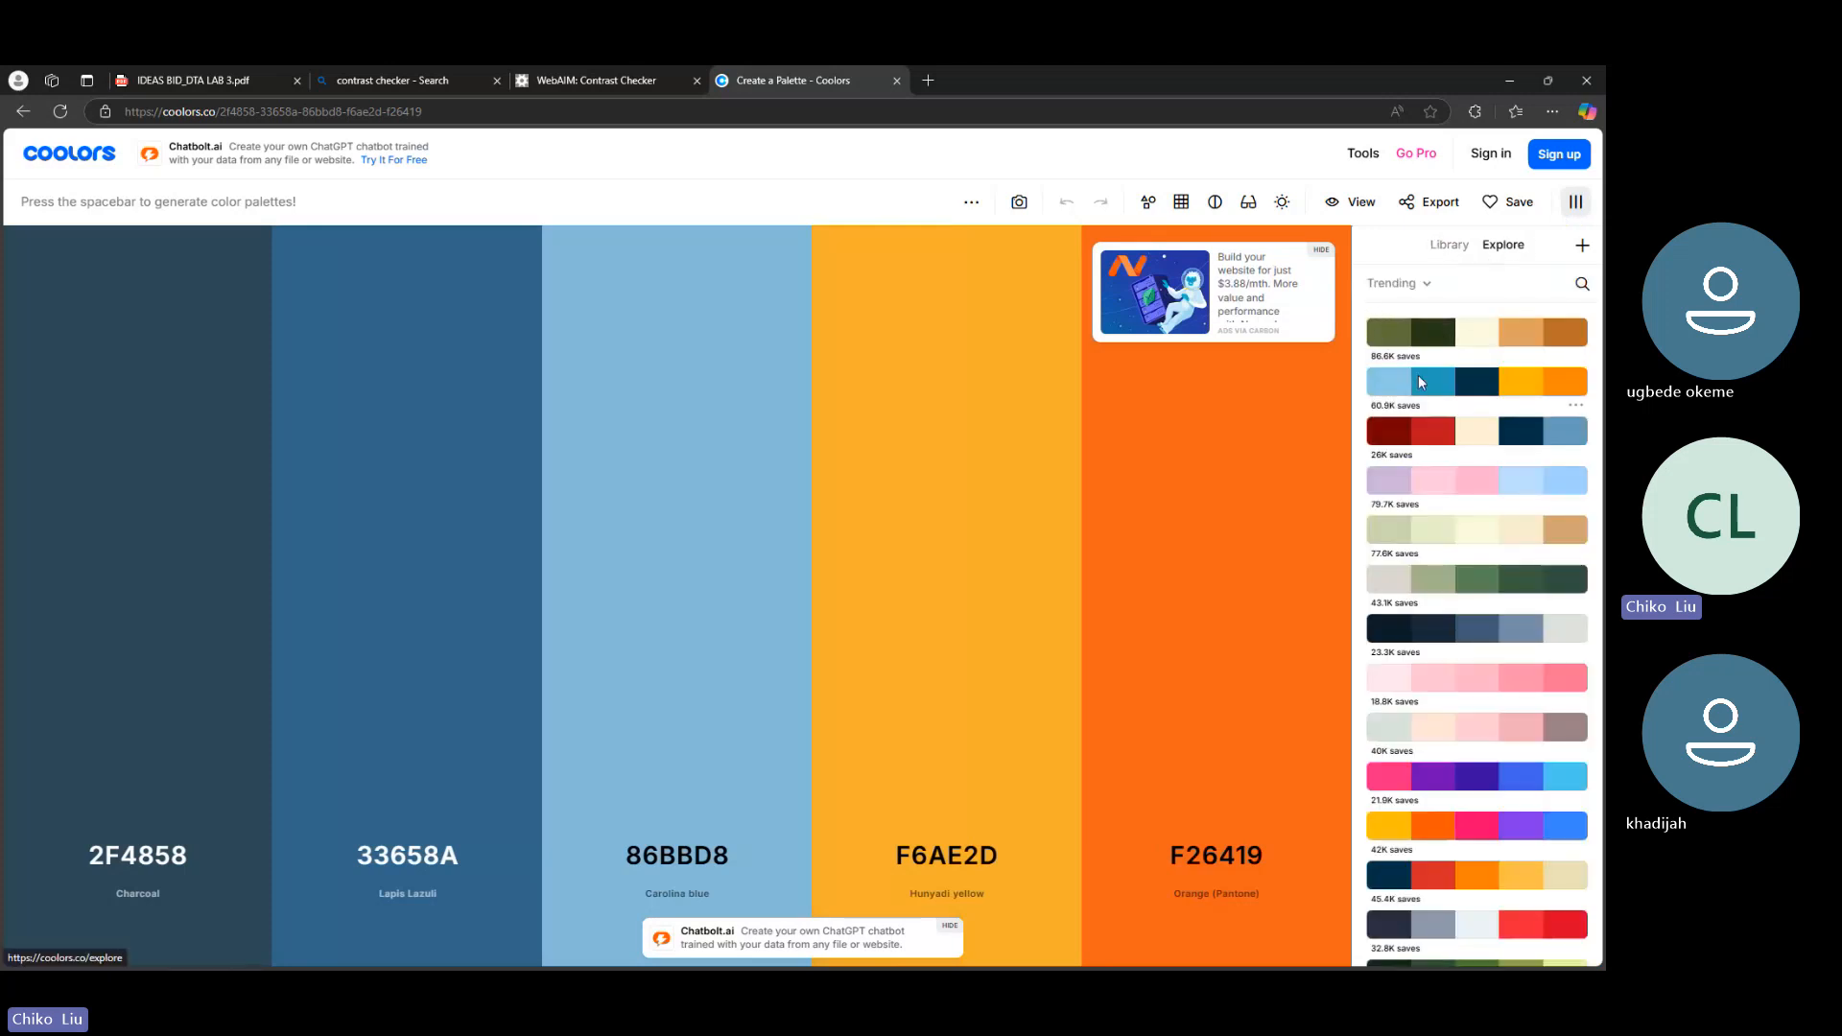
click(1418, 379)
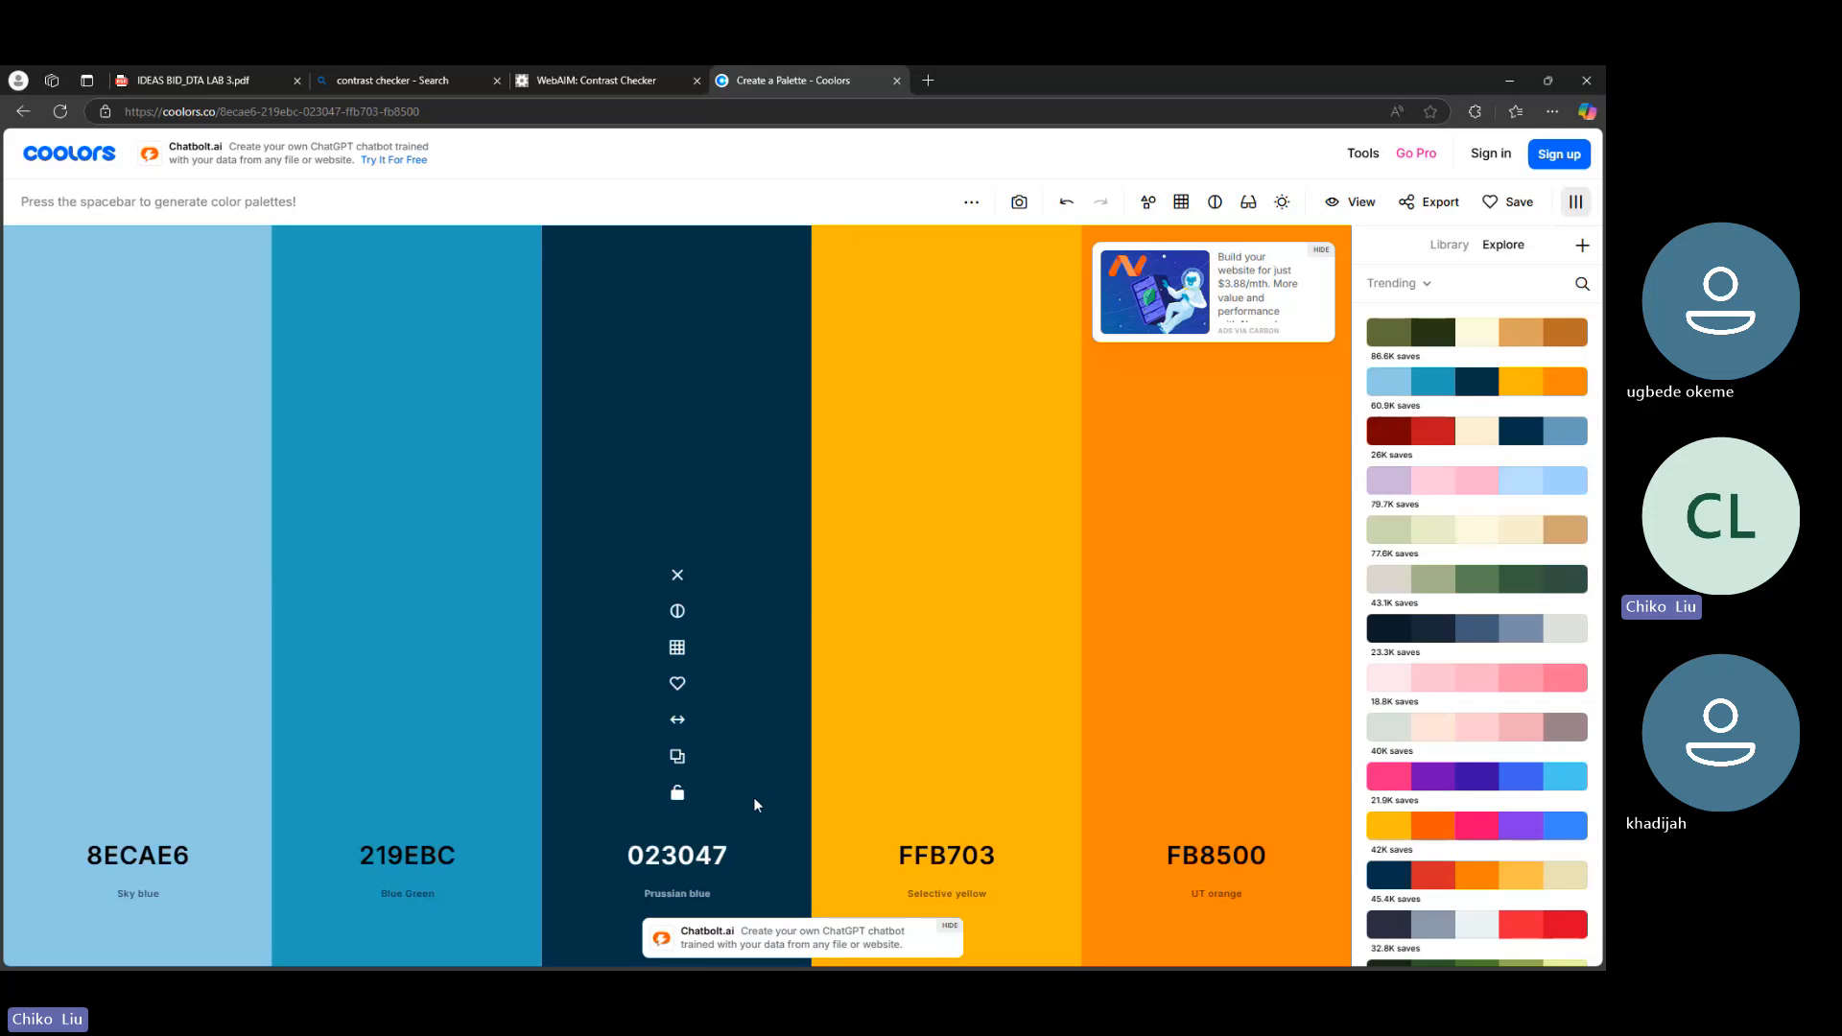
Copy the palette's Prussian blue, 023047, from Coolors and set it as the foreground hex value in the WebAIM Contrast Checker
click(677, 758)
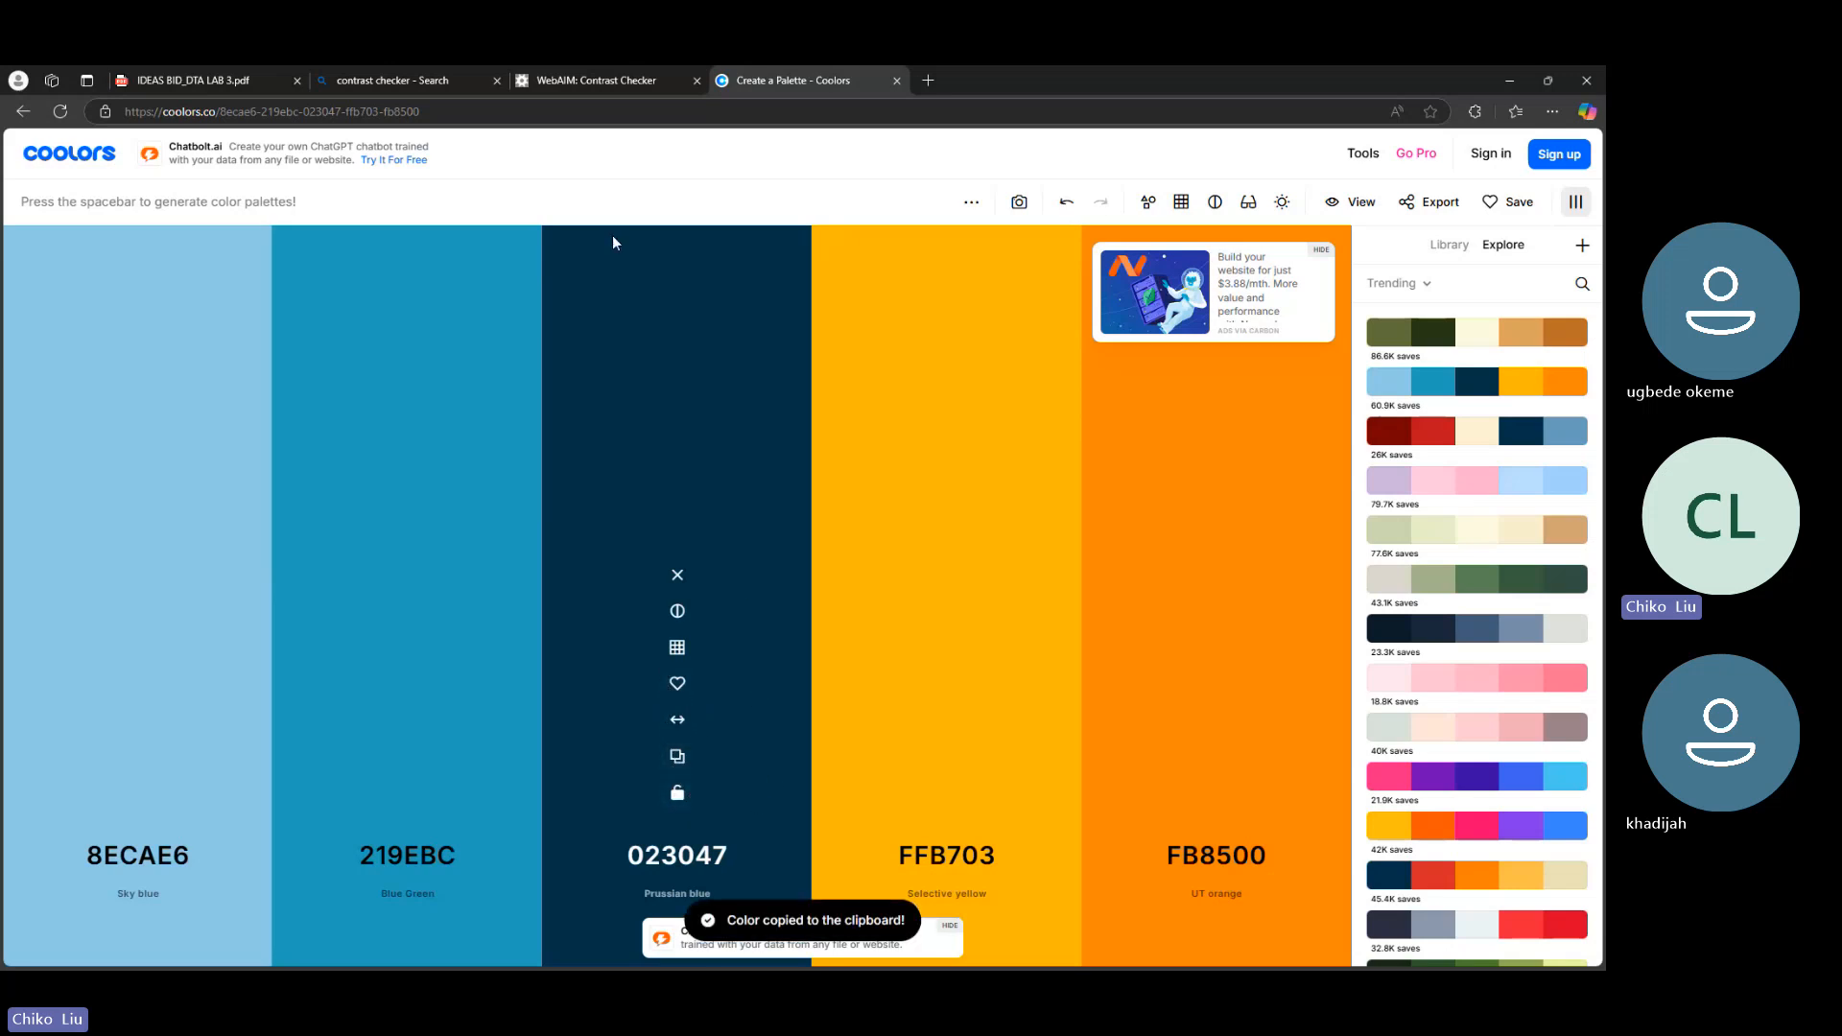
click(593, 81)
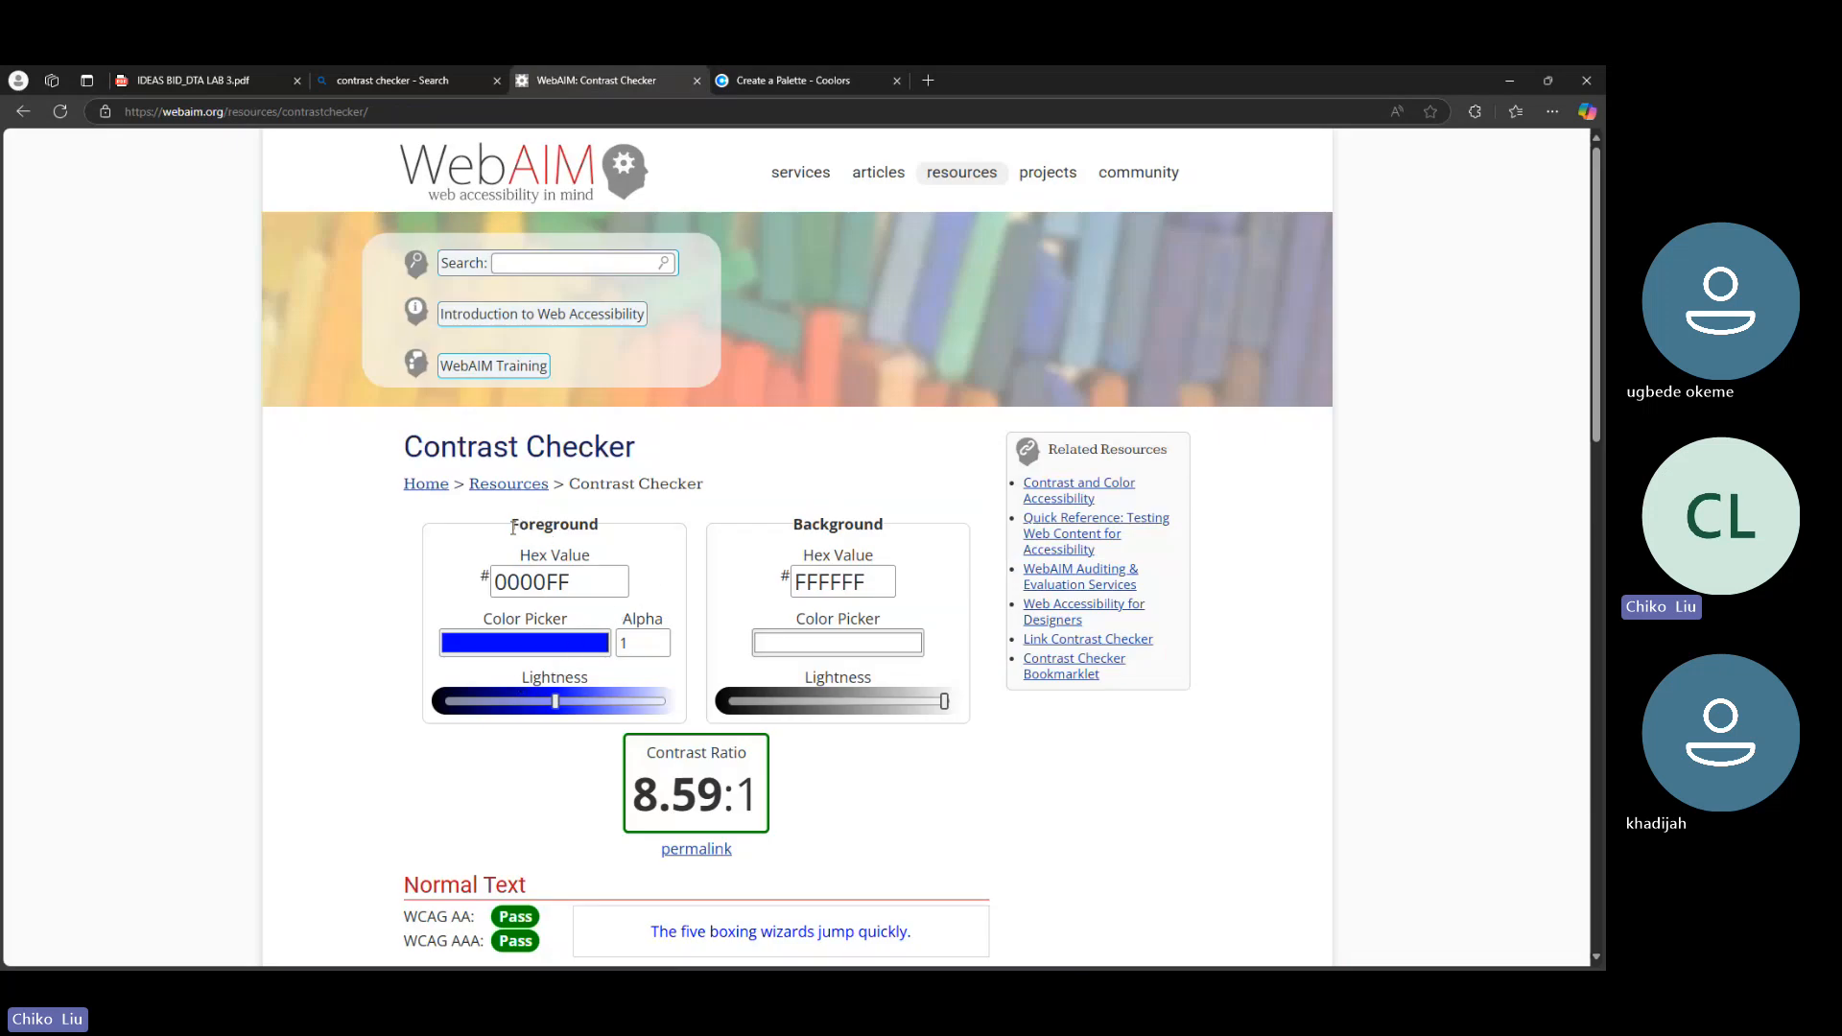
drag(513, 525, 608, 531)
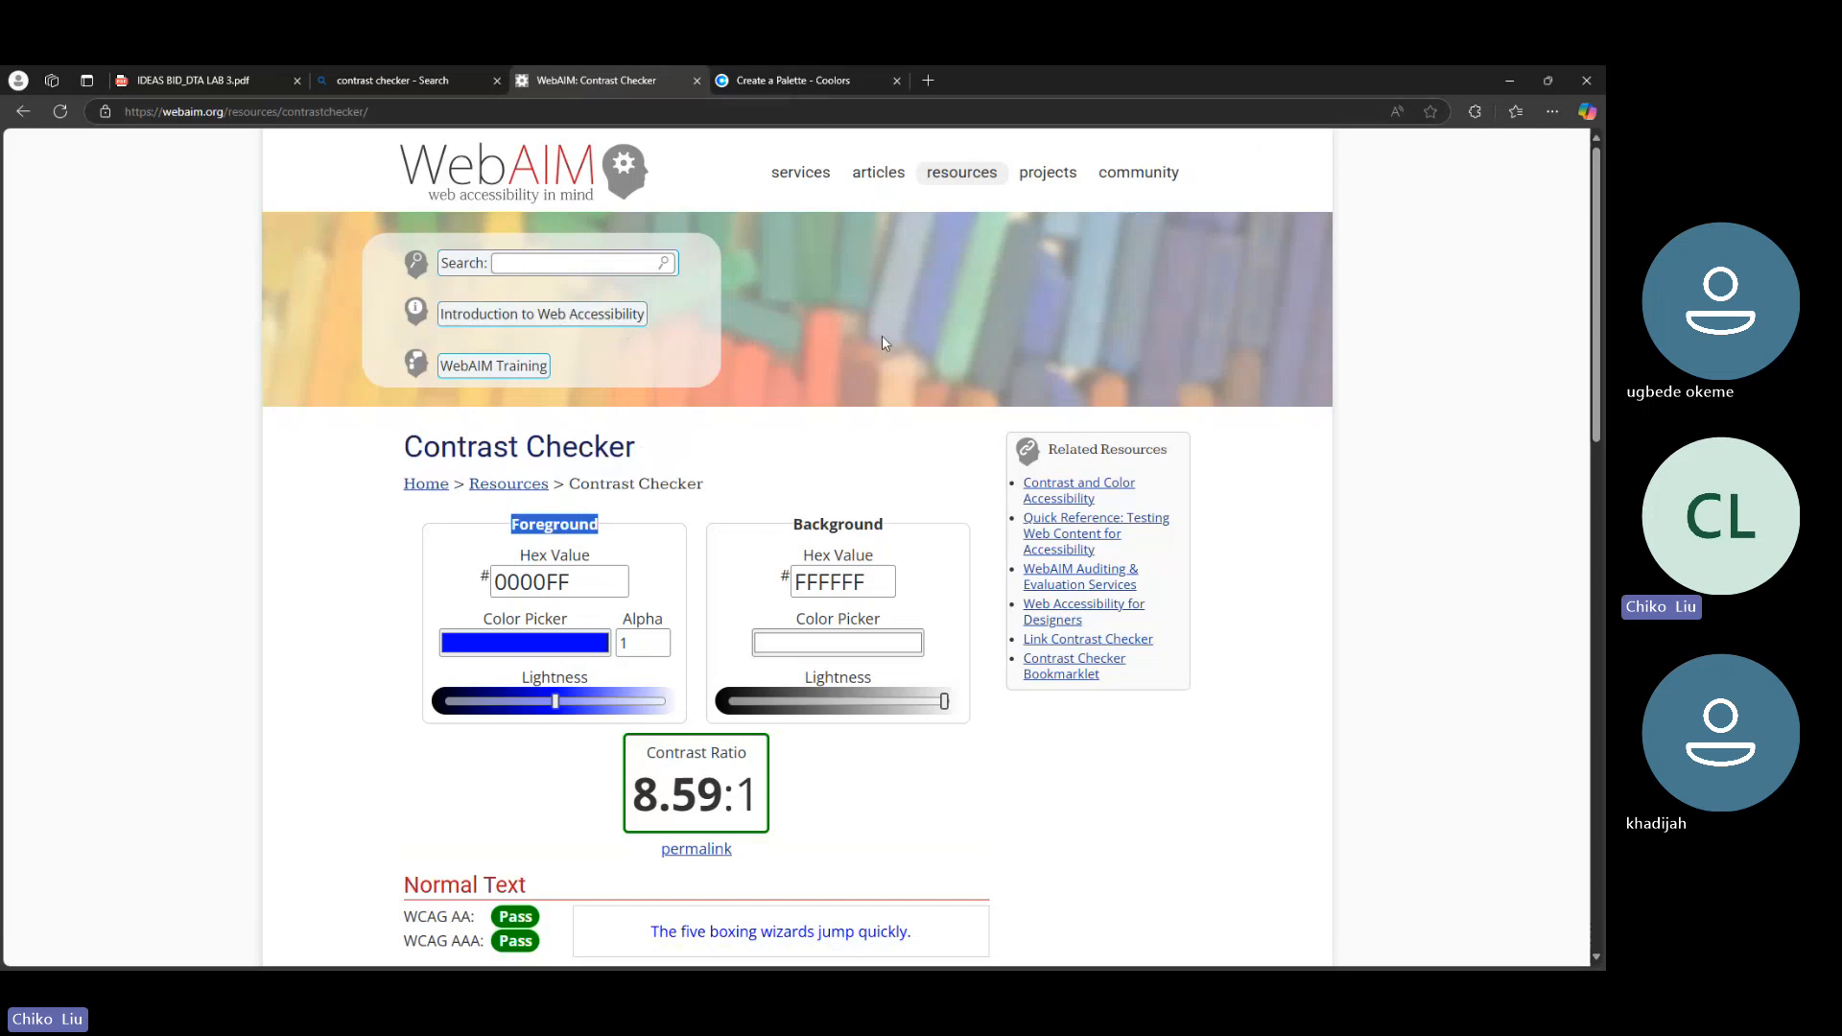
click(569, 591)
double_click(570, 591)
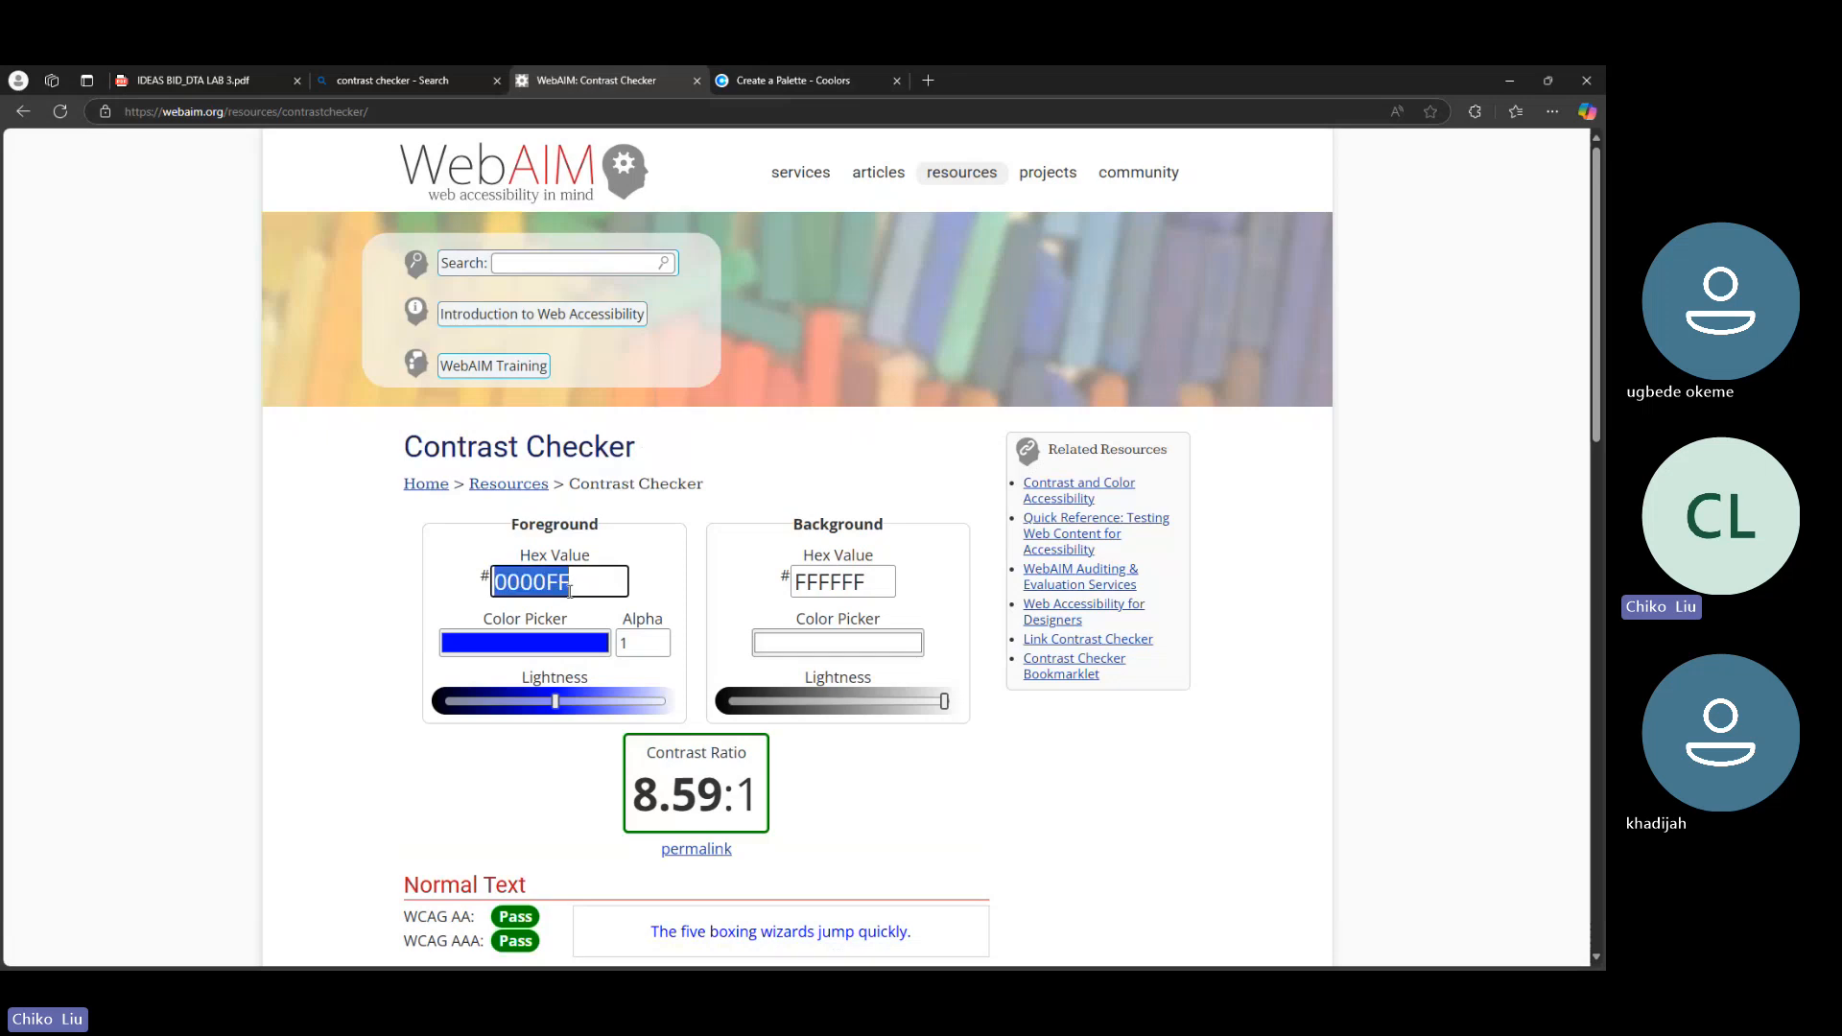
key(ctrl+v)
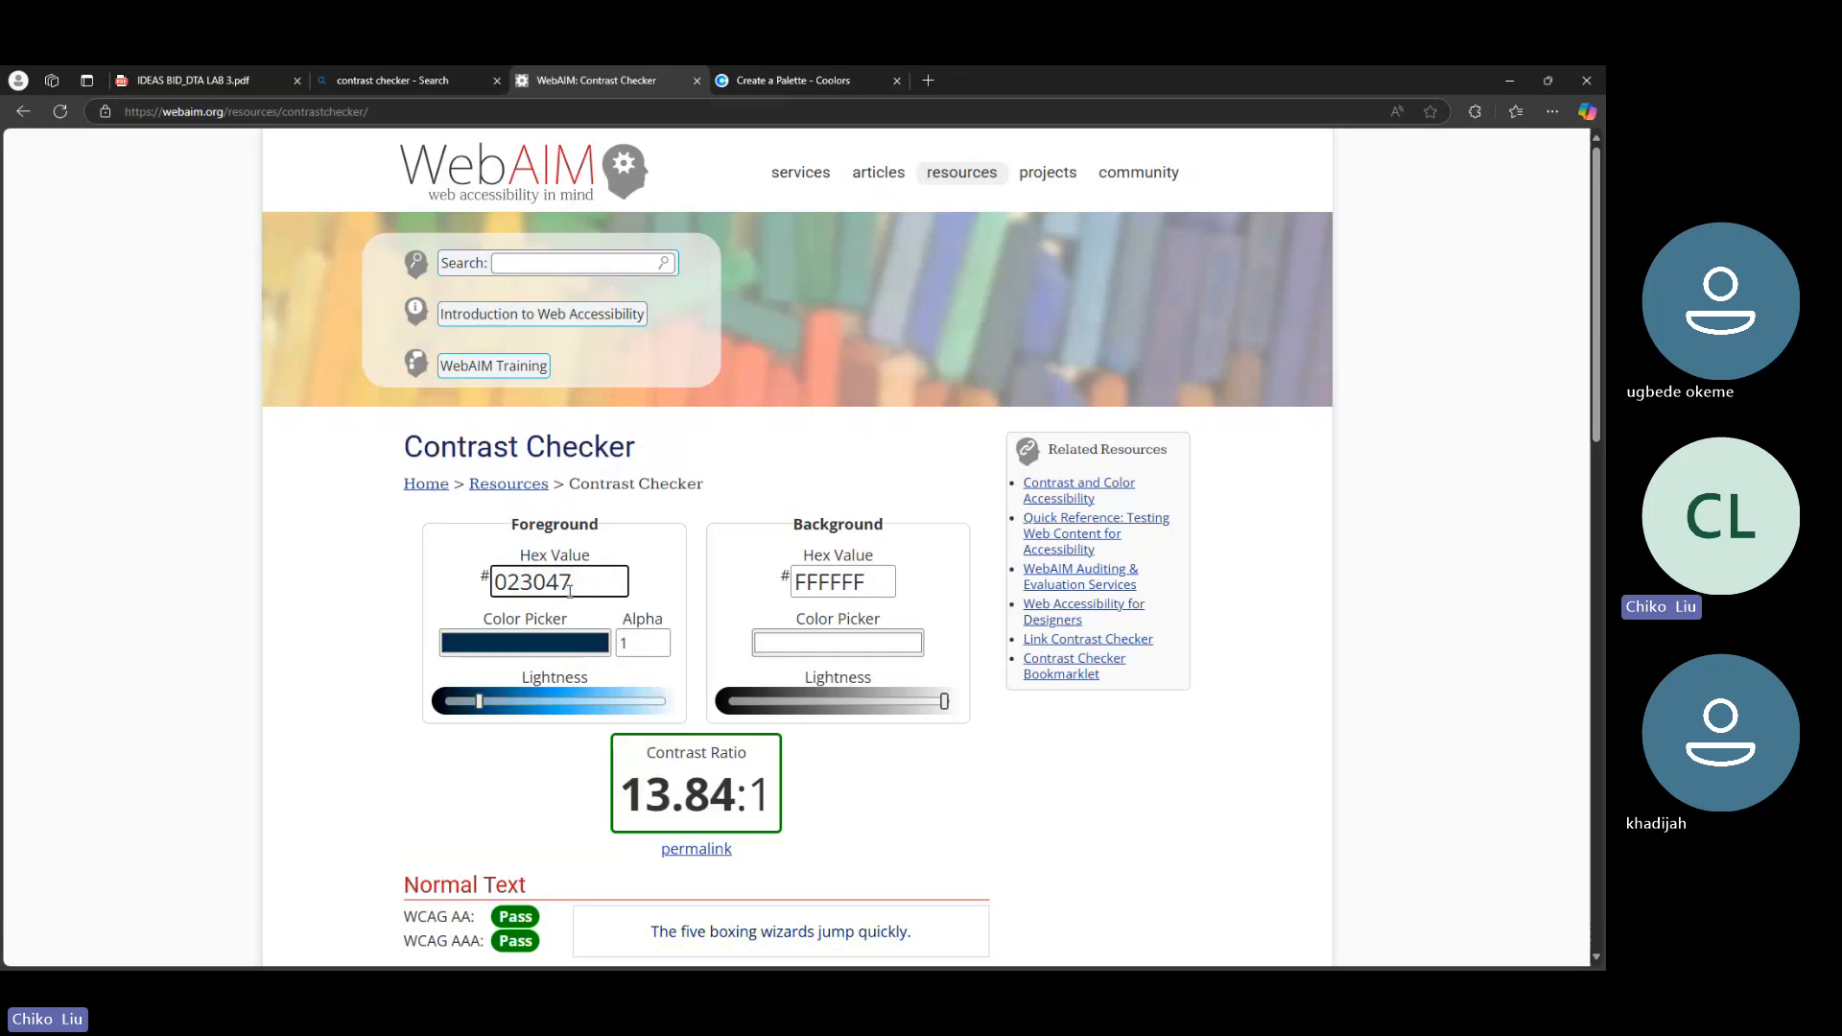
Copy the palette's Sky blue, 8ECAE6, from Coolors and set it as the Contrast Checker's background hex value
click(772, 77)
click(139, 756)
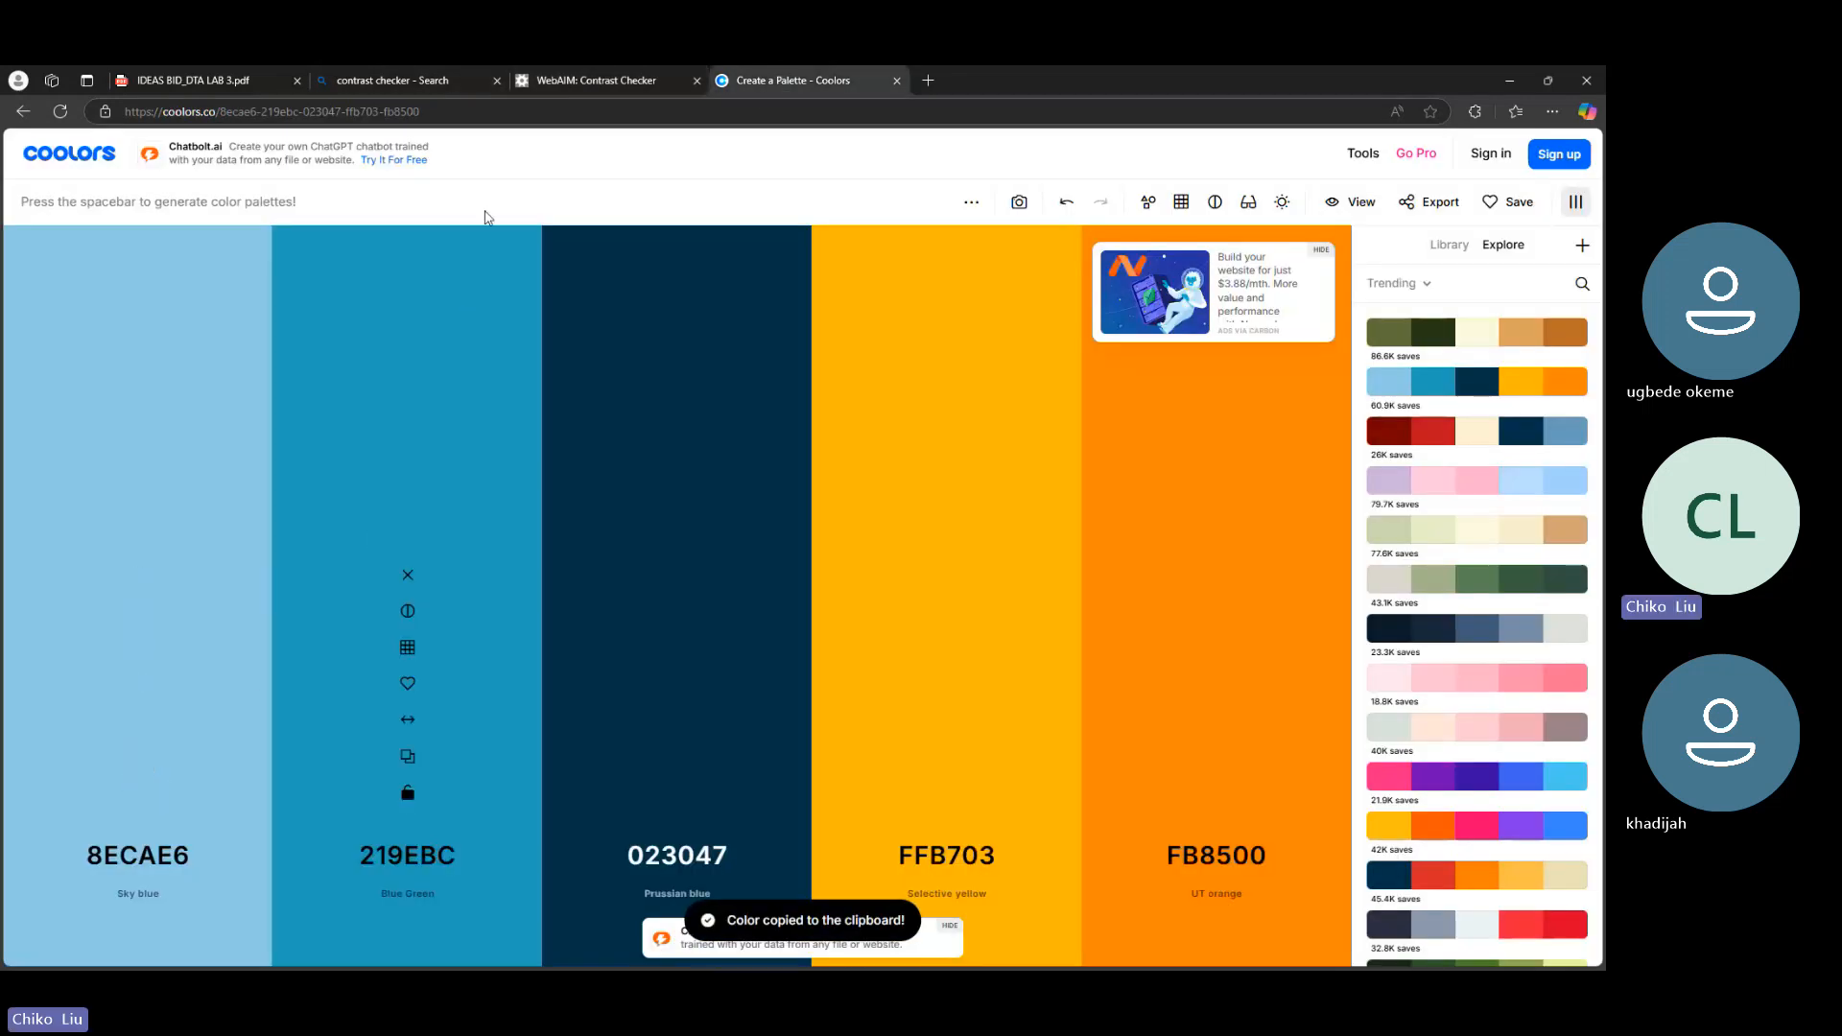
click(539, 77)
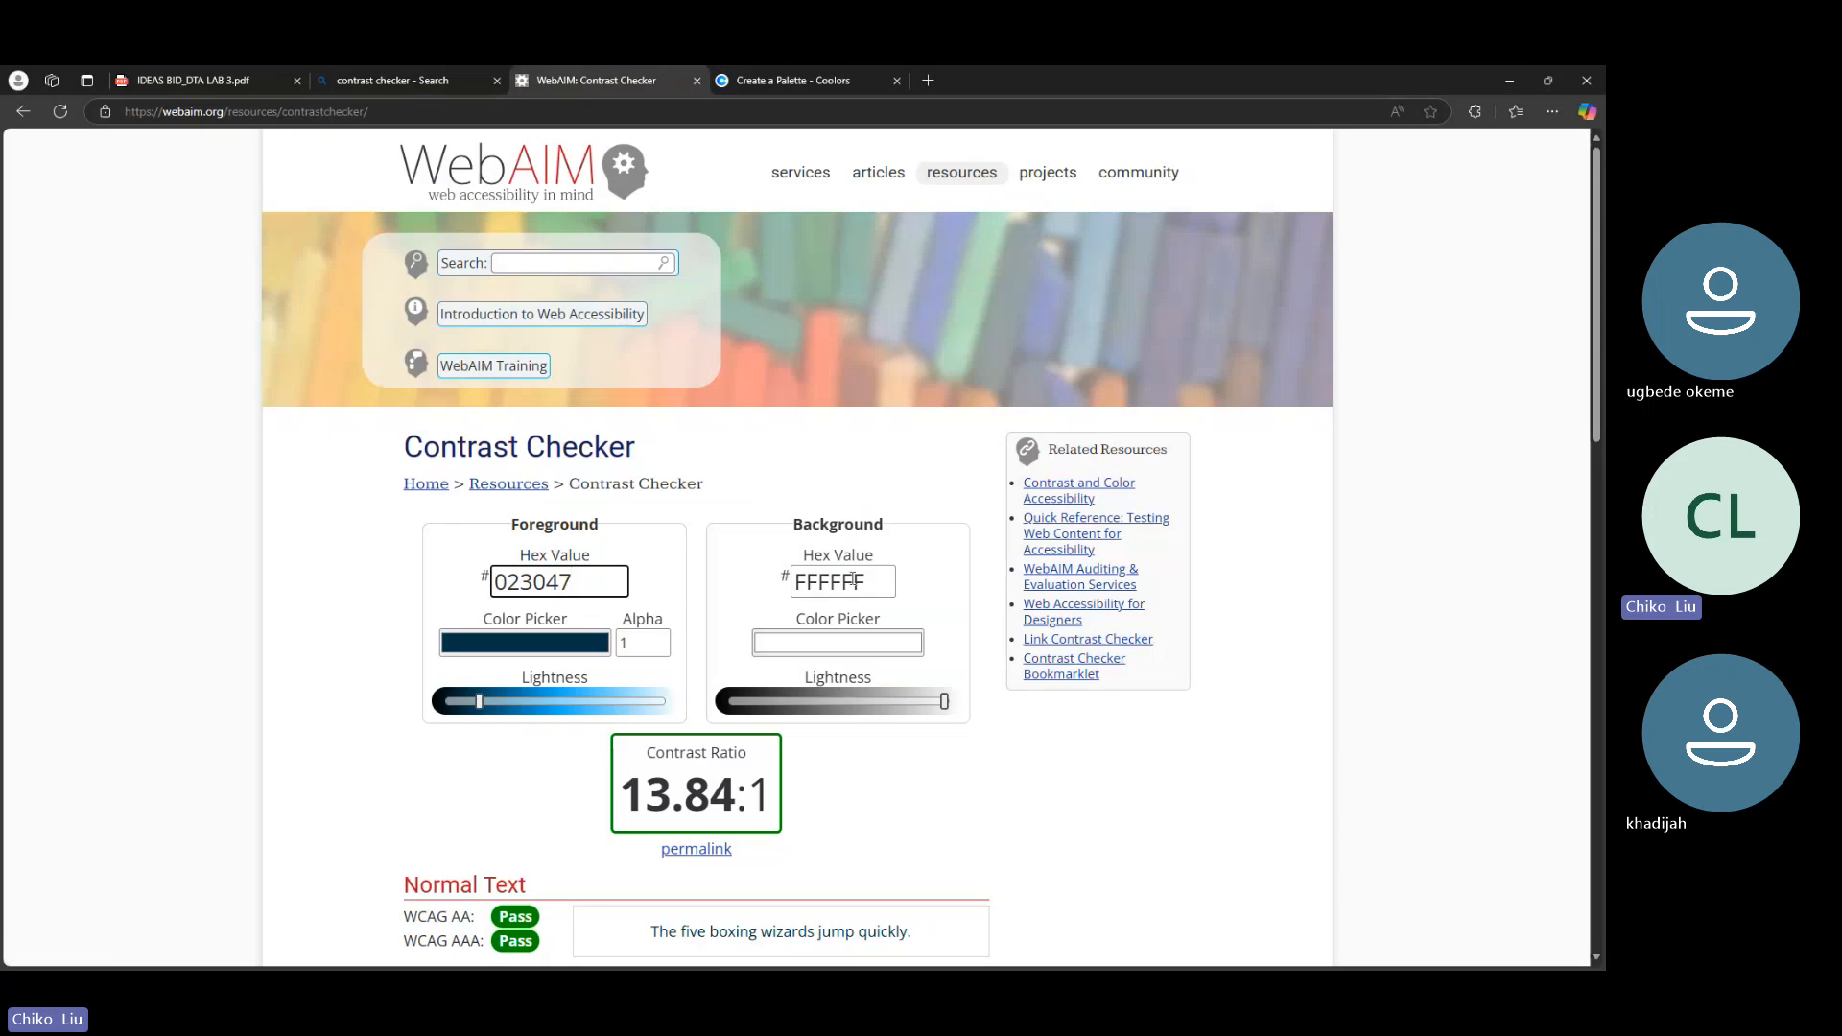
click(873, 576)
key(ctrl+a)
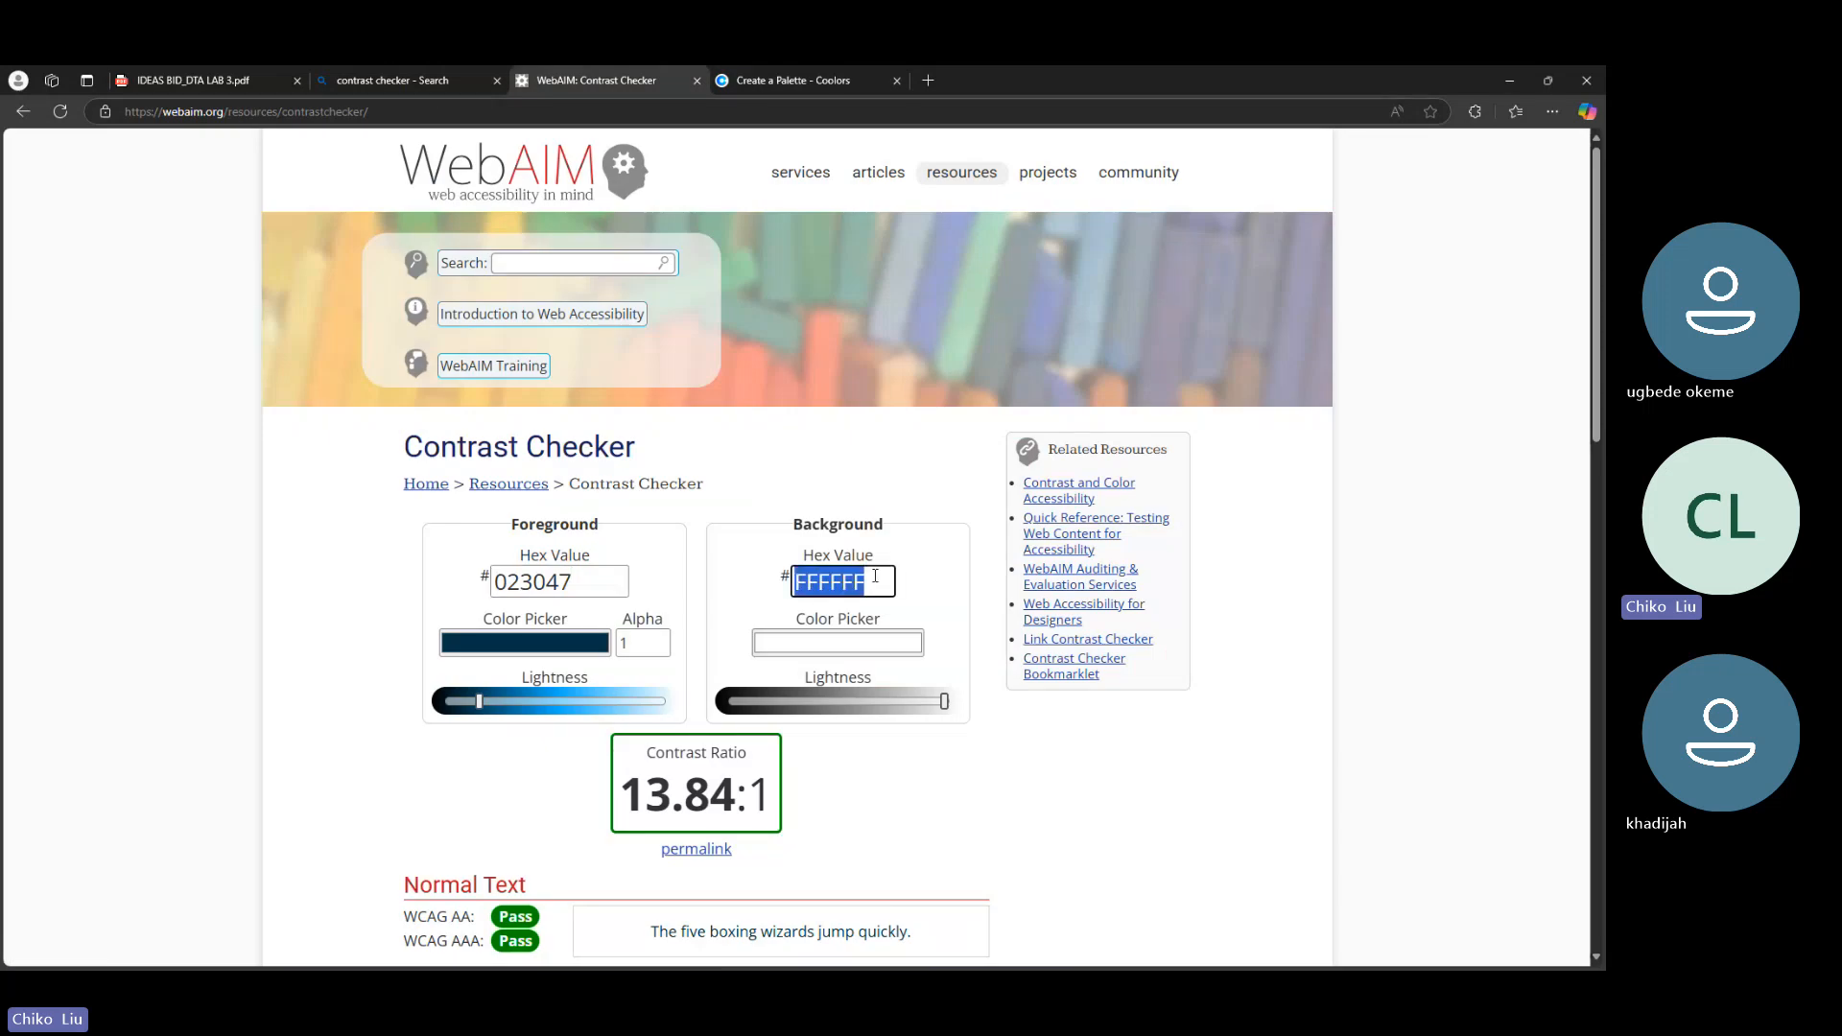
key(ctrl+v)
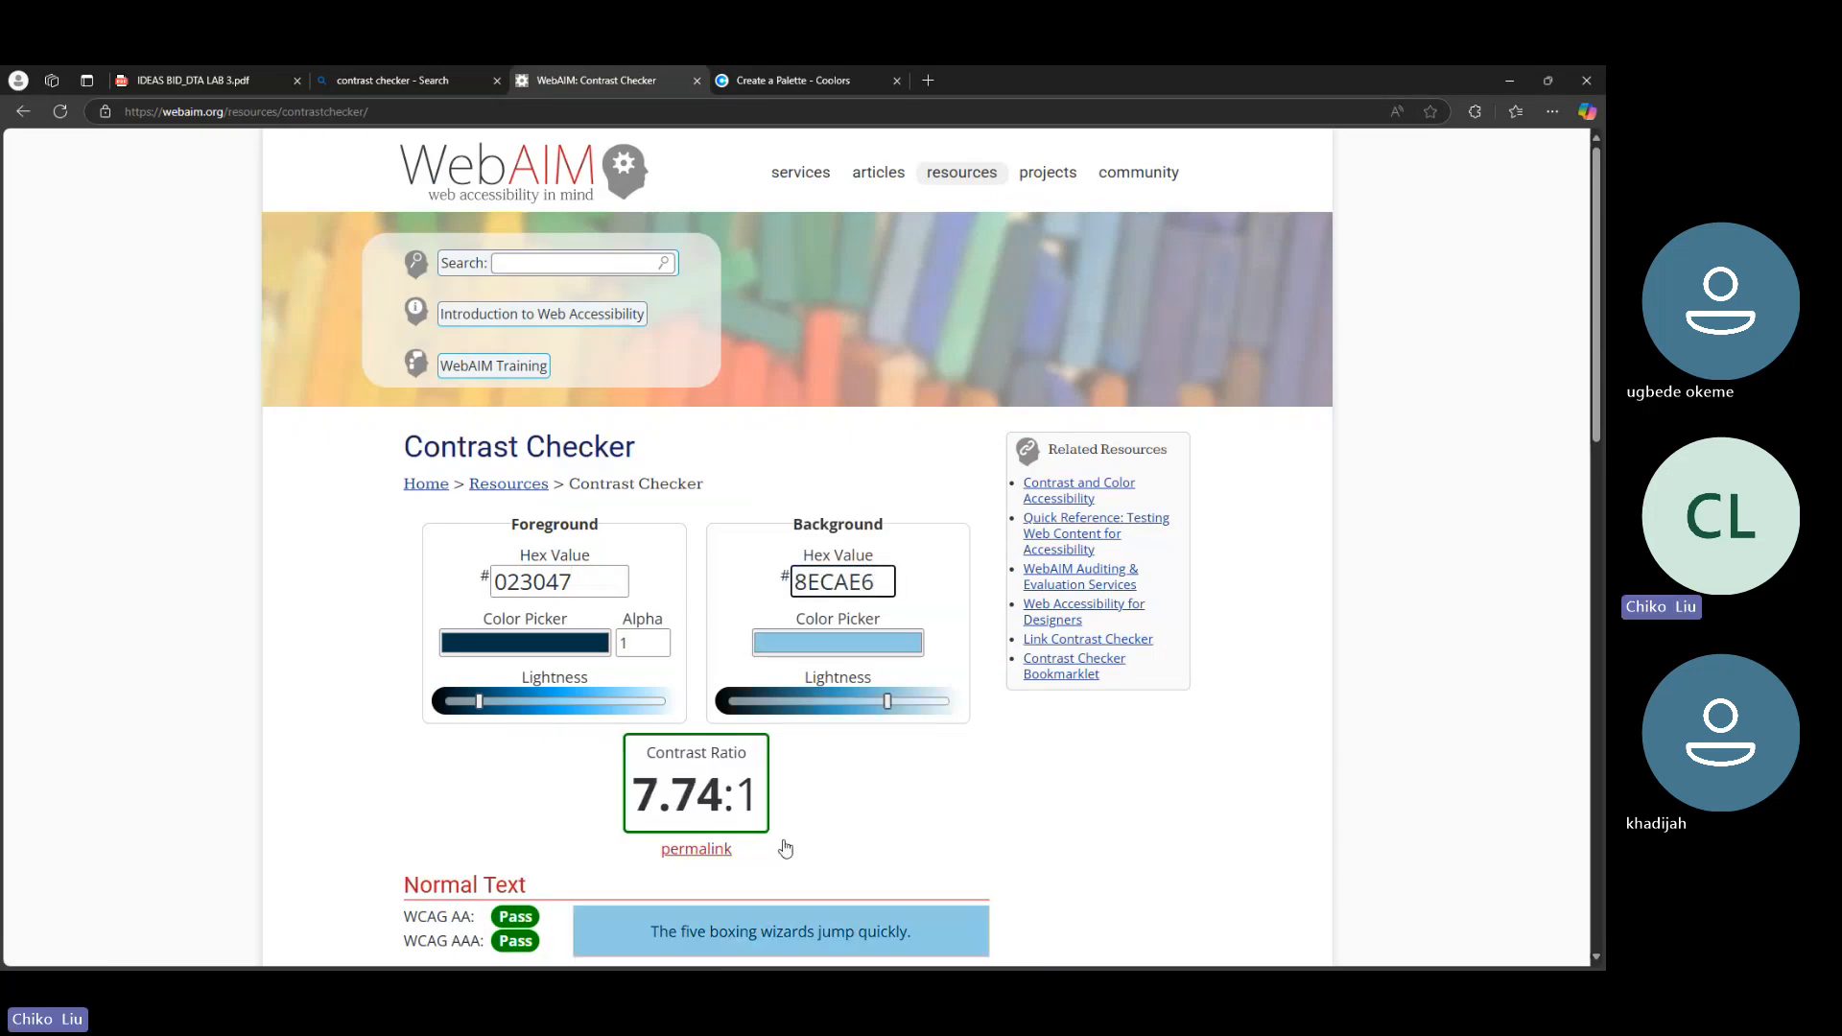
Examine the contrast ratio calculated for the chosen foreground and background colors
scroll(709, 758, down, 3)
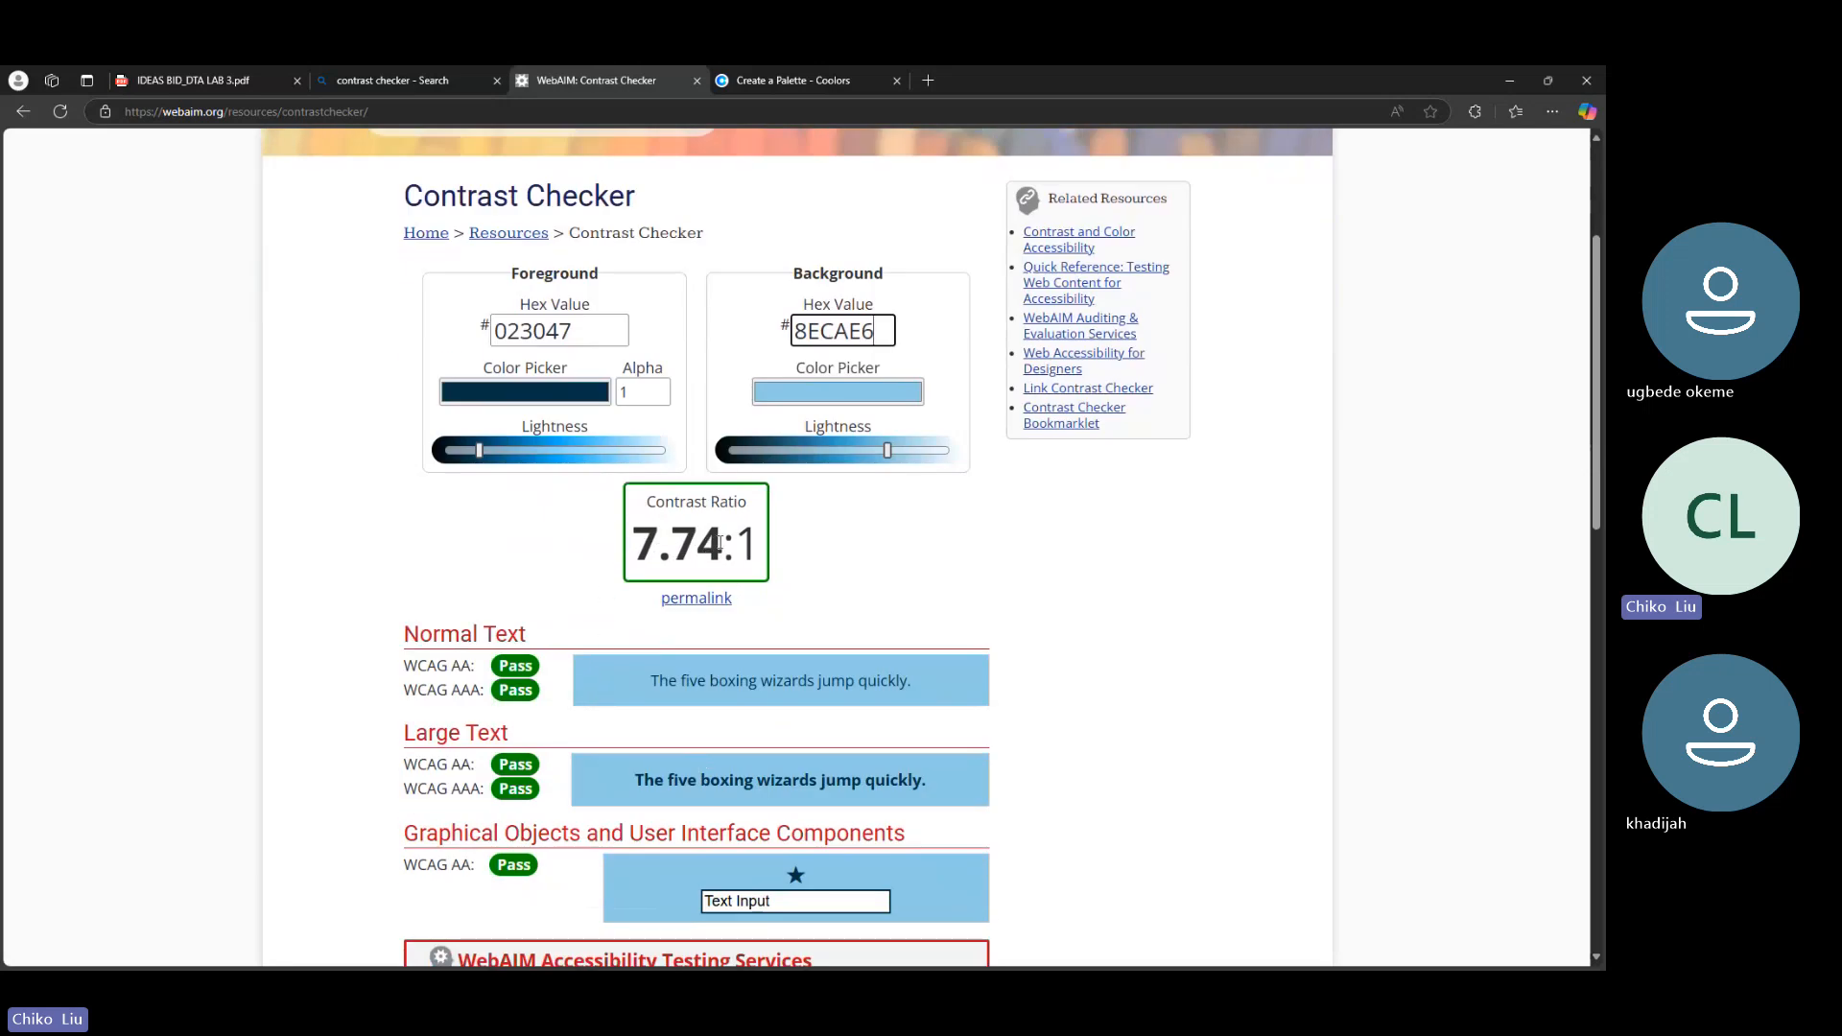
drag(719, 543, 633, 544)
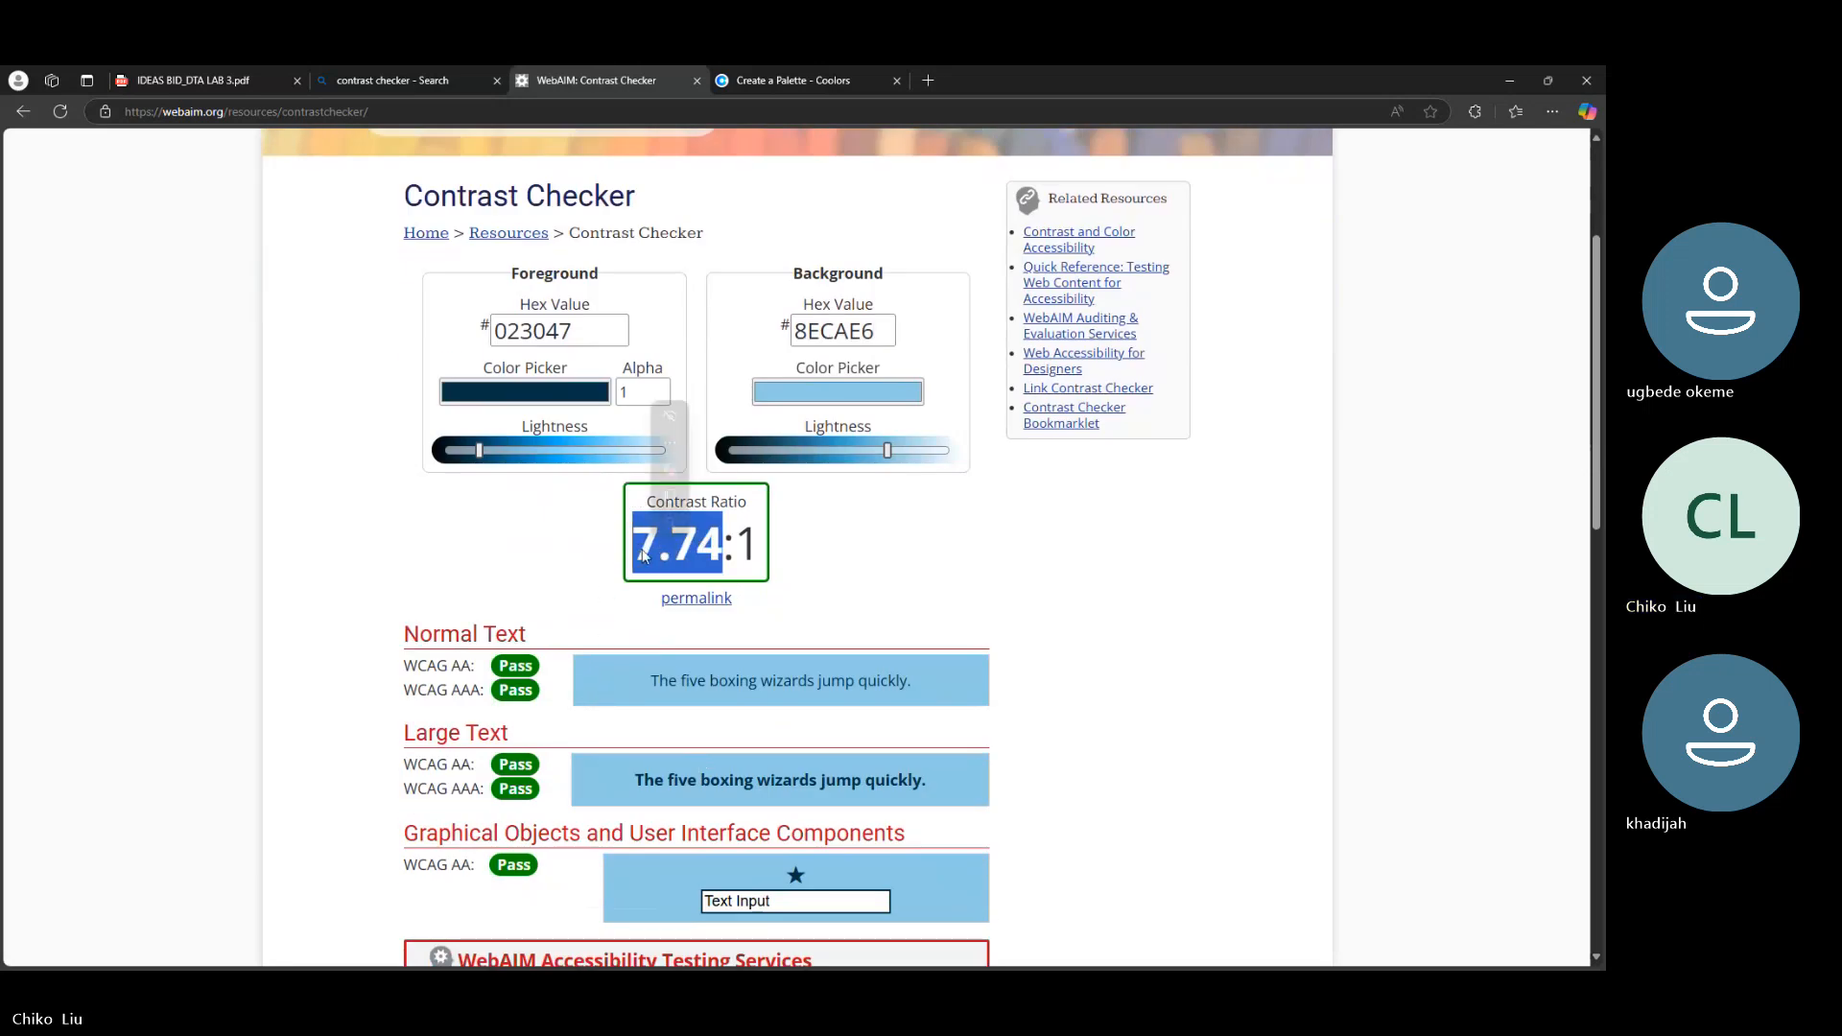
click(705, 552)
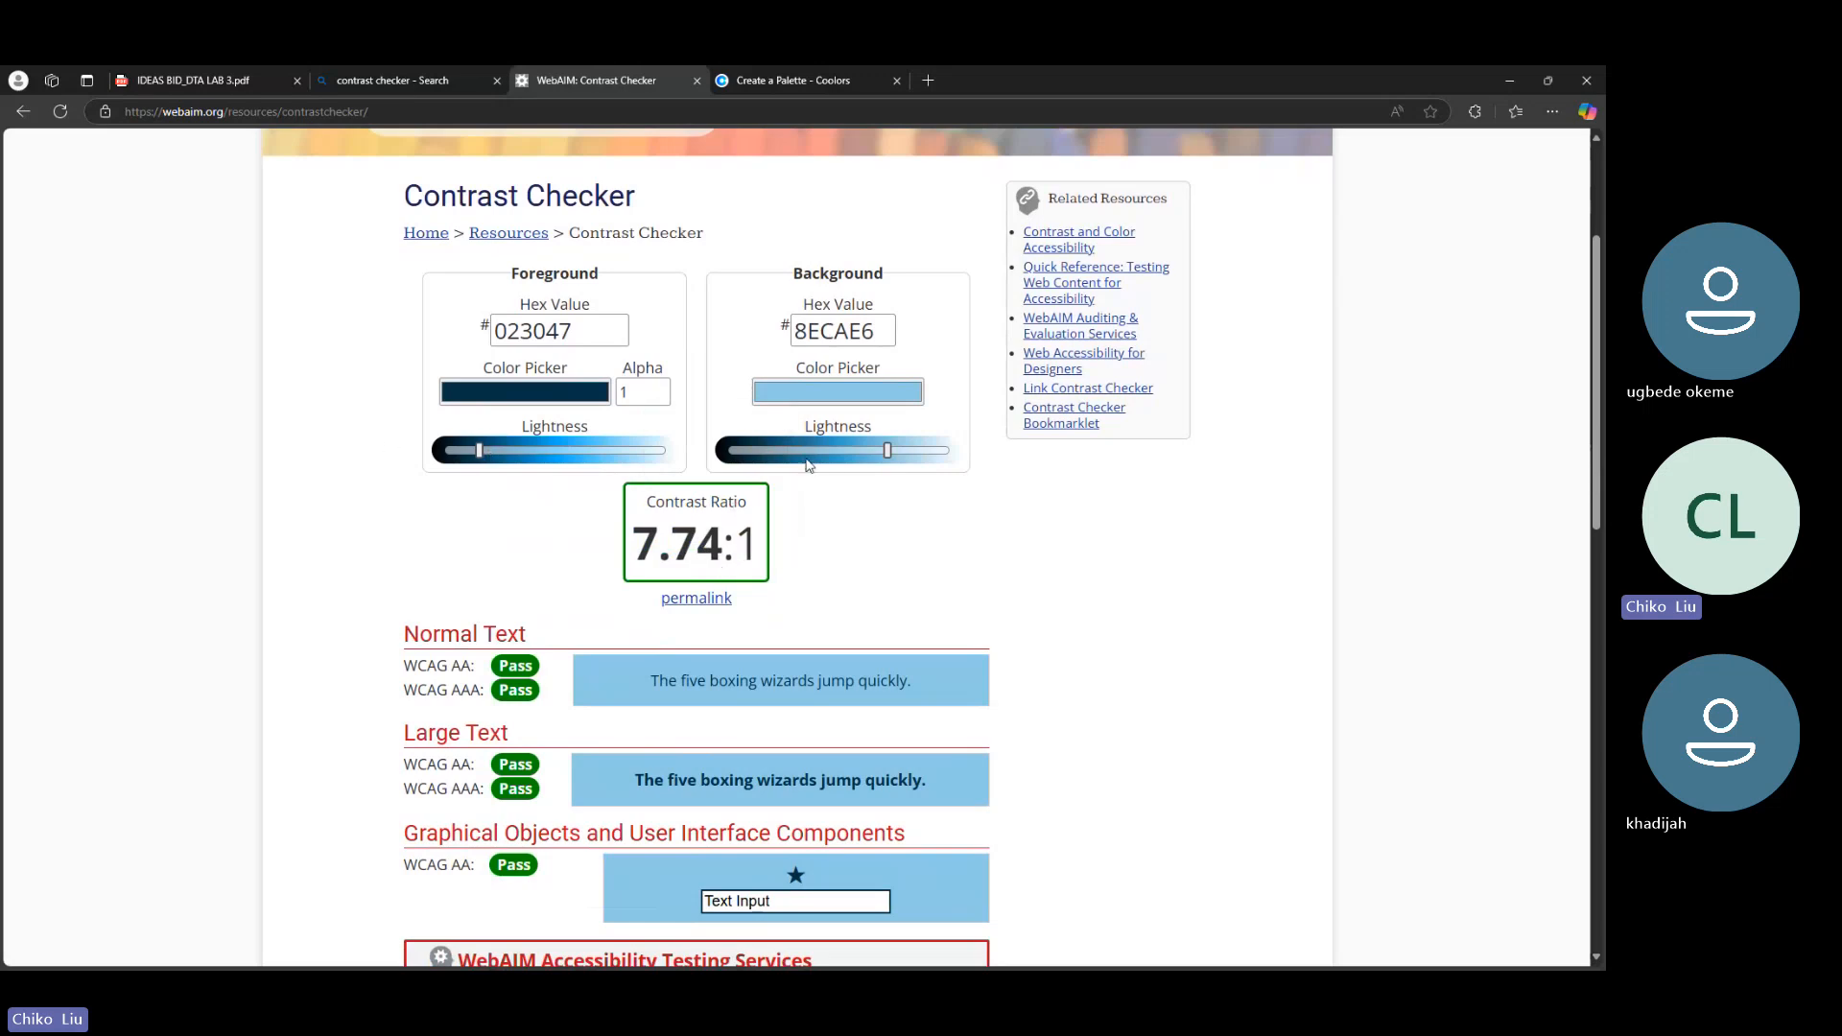
Adjust the background's lightness, ending at 92D1ED, and examine the WCAG results for normal text, large text and graphical objects
drag(887, 450, 897, 450)
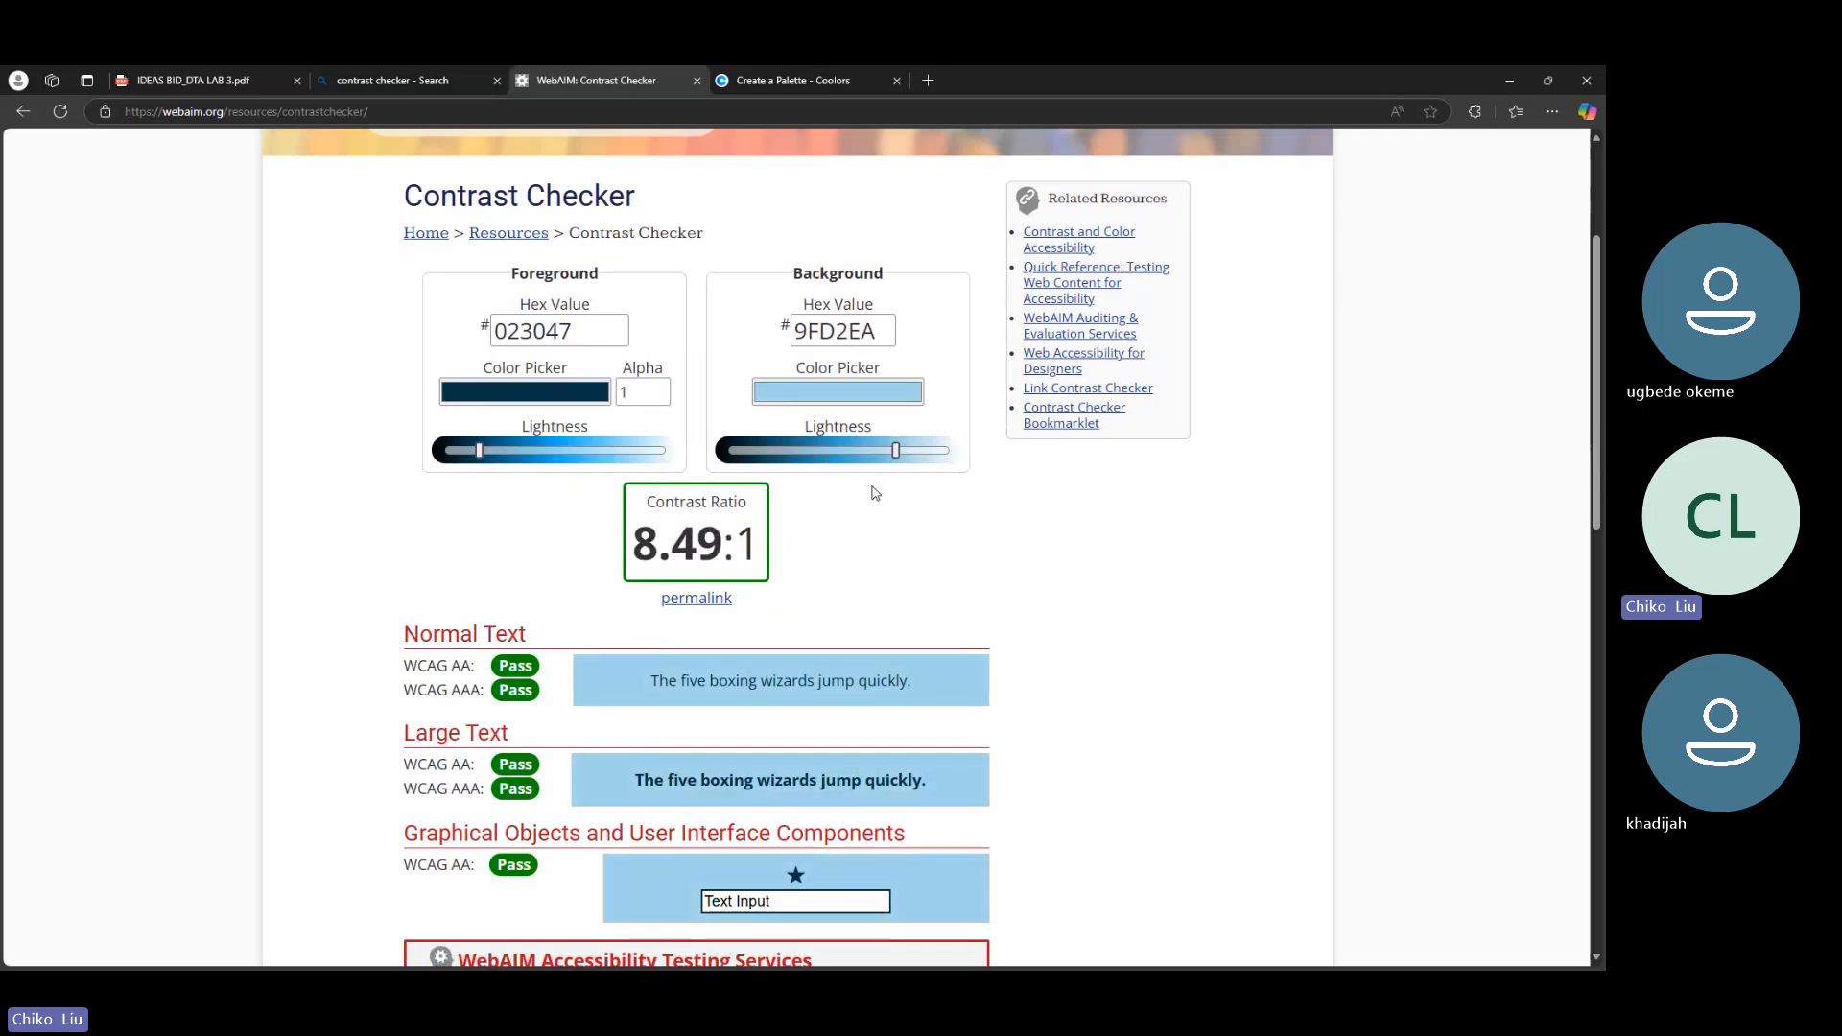
scroll(871, 490, down, 2)
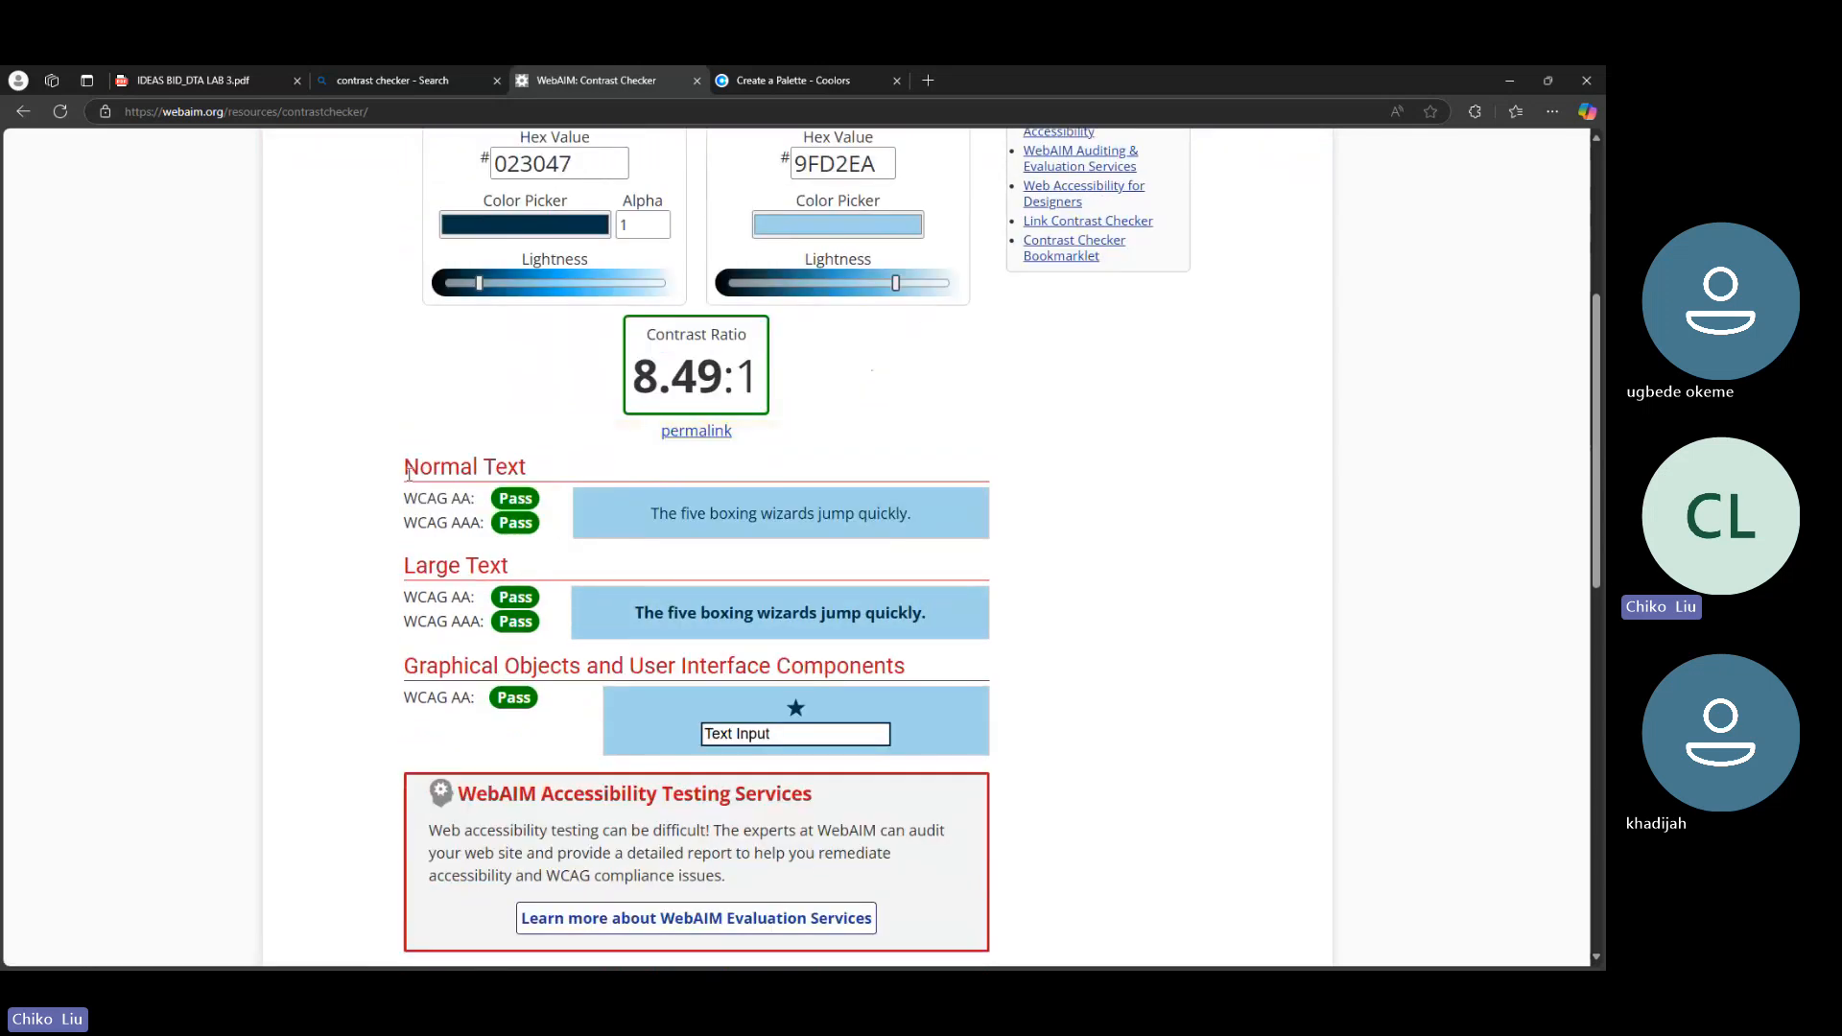
drag(411, 472, 521, 470)
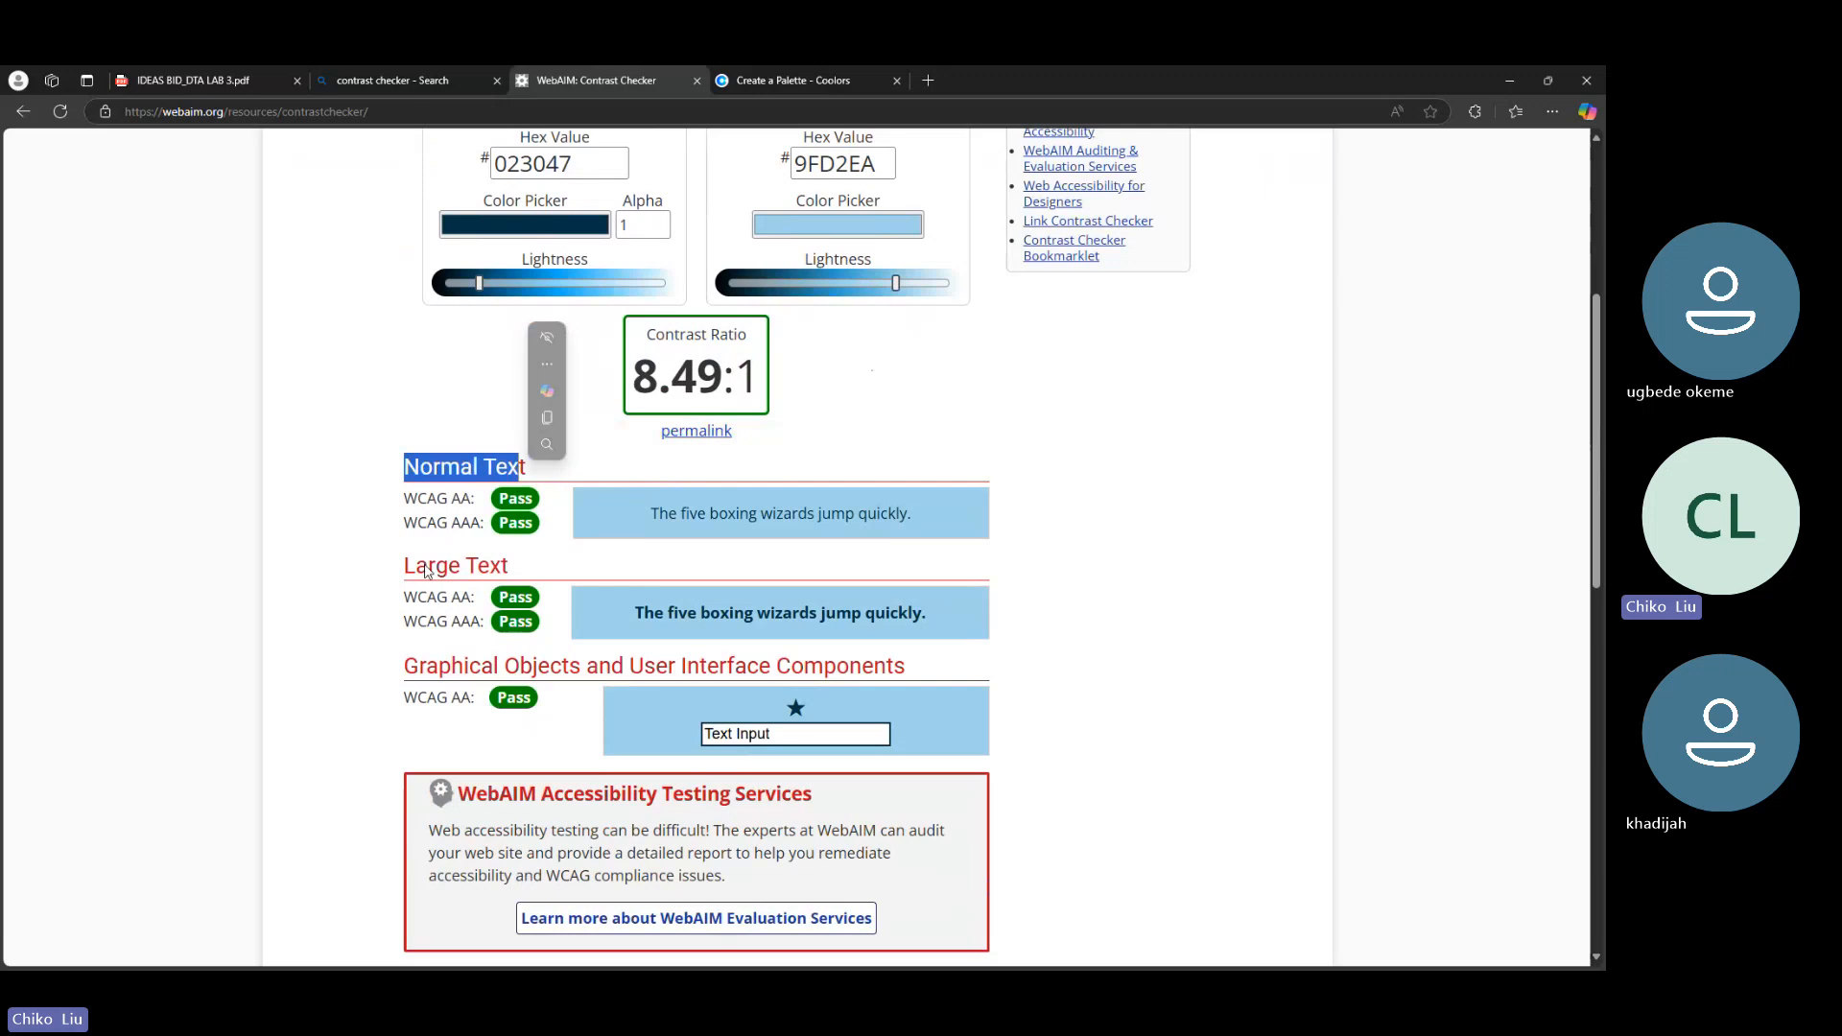
drag(428, 566, 503, 592)
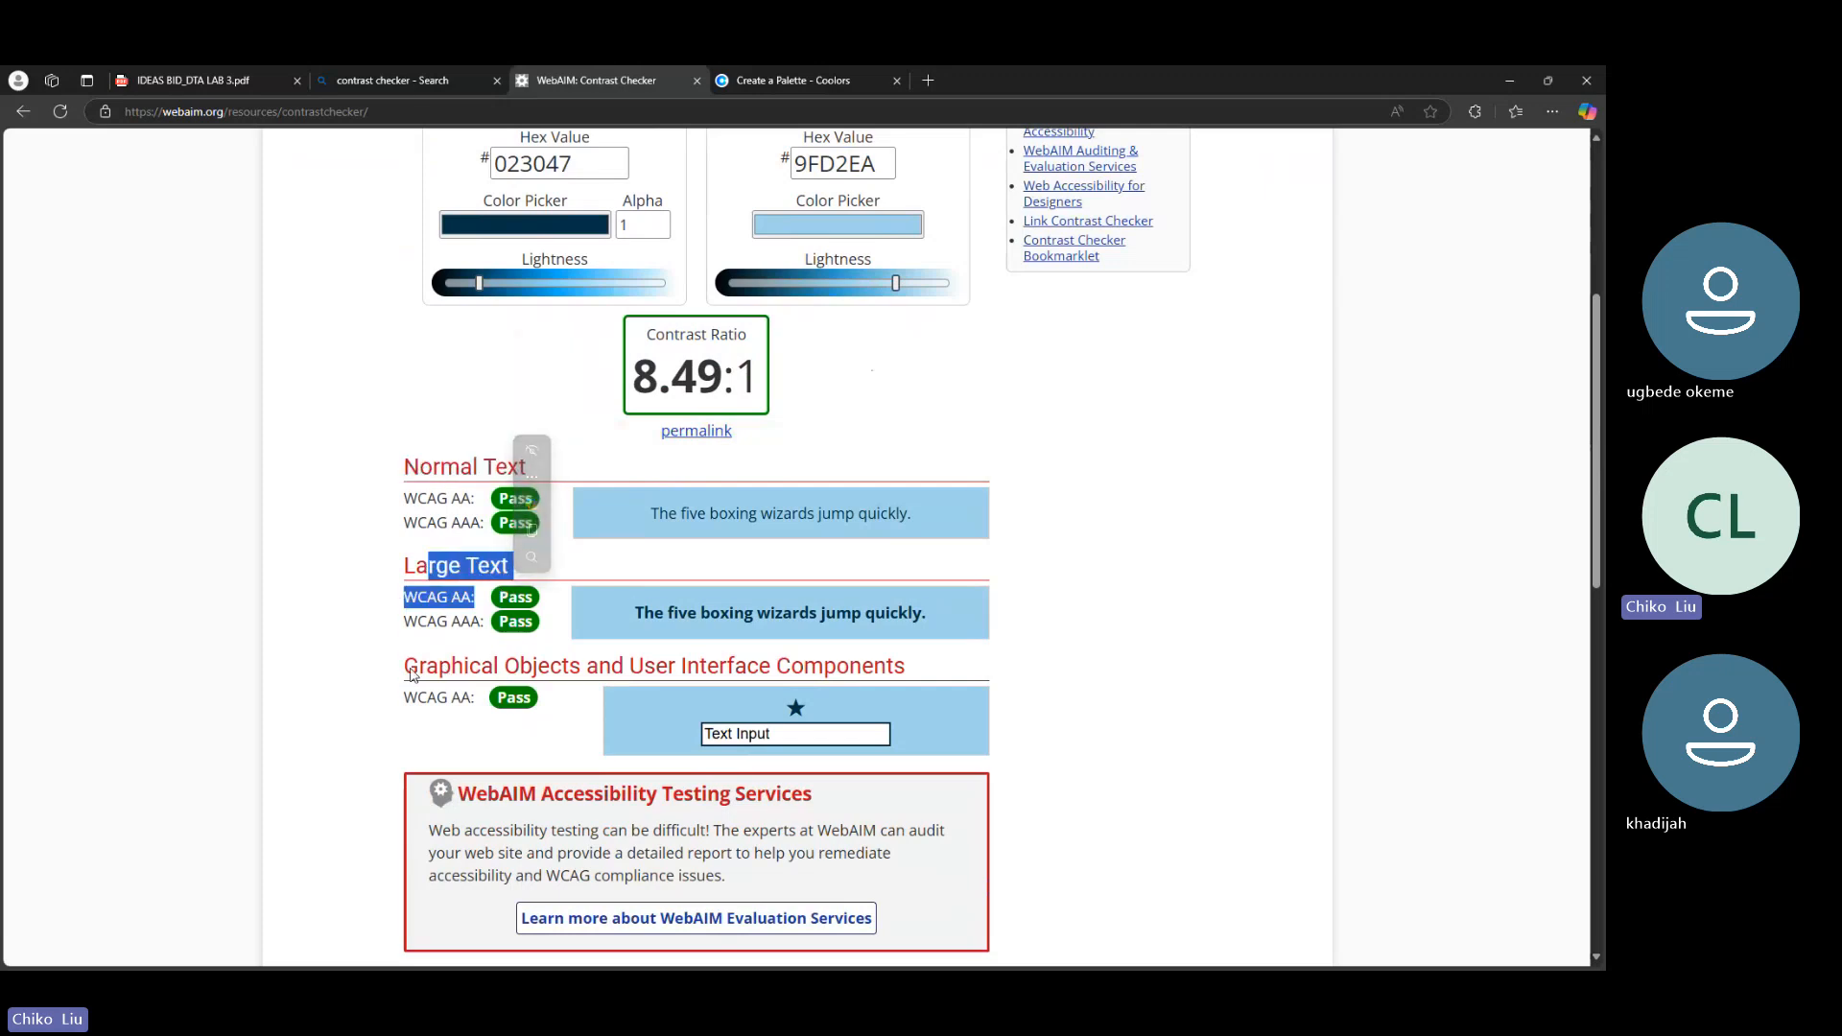
drag(403, 666, 881, 669)
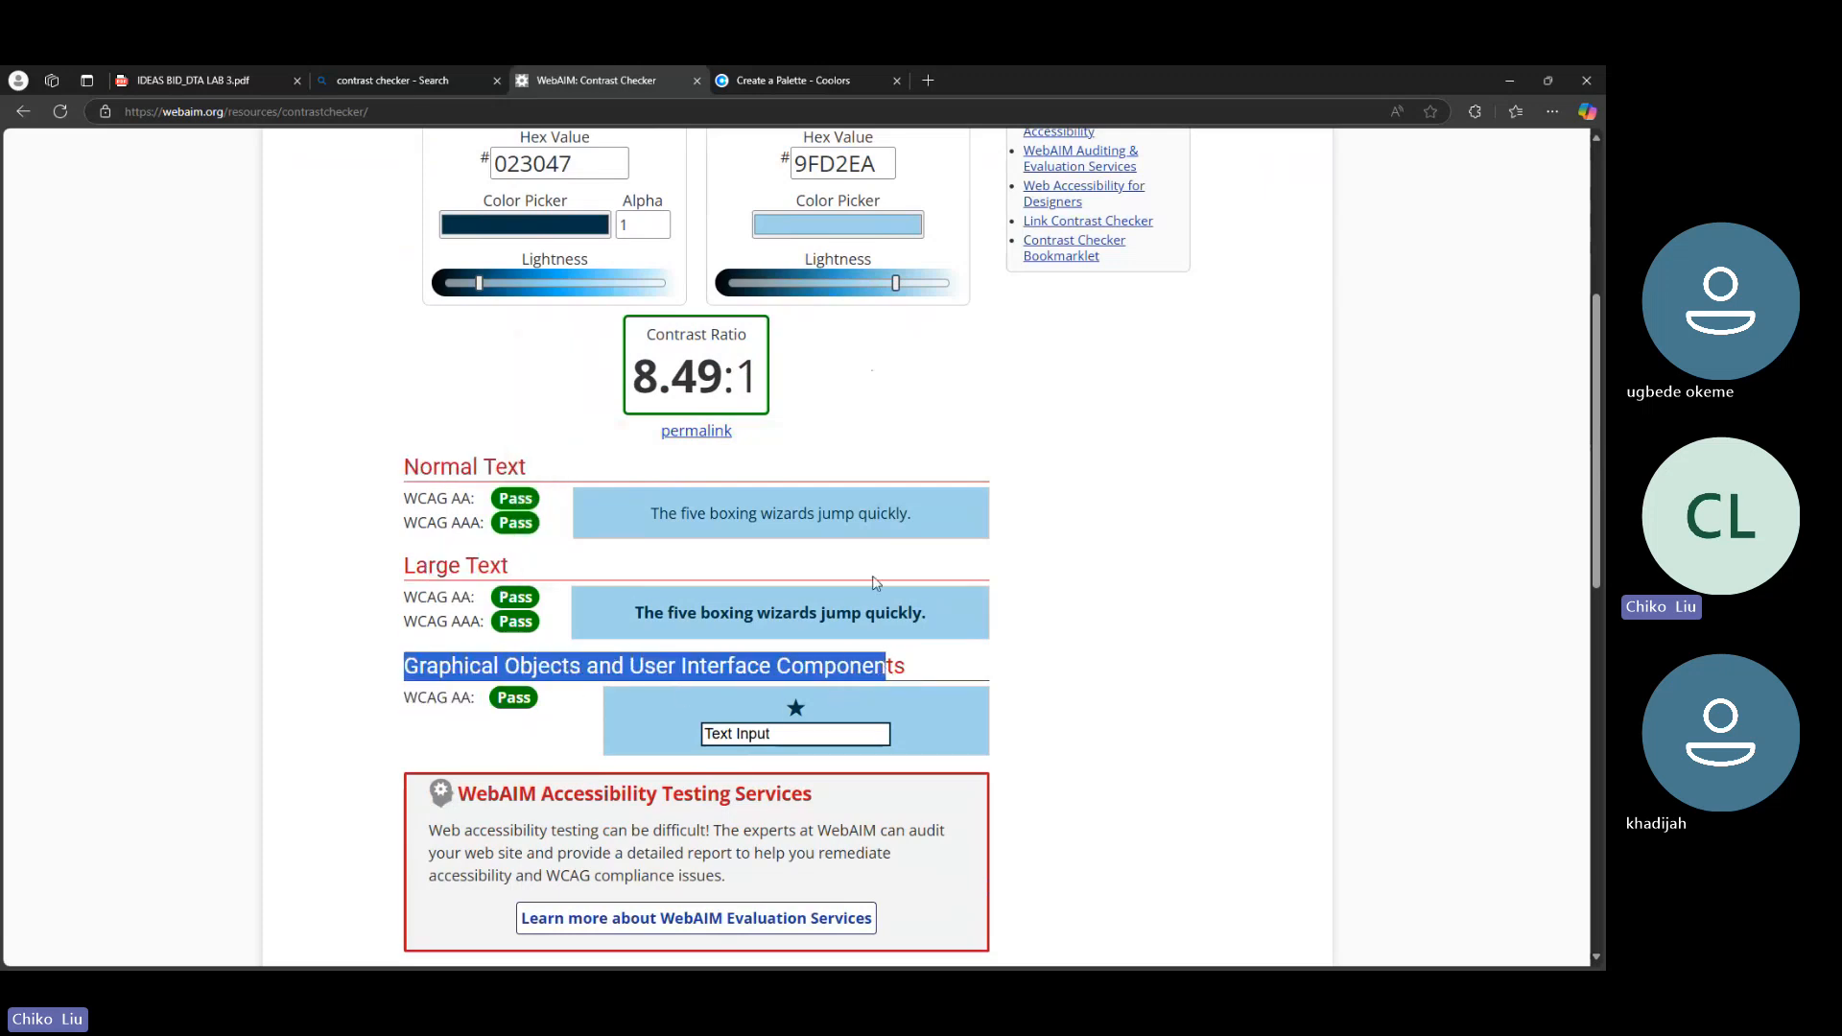
drag(895, 283, 837, 303)
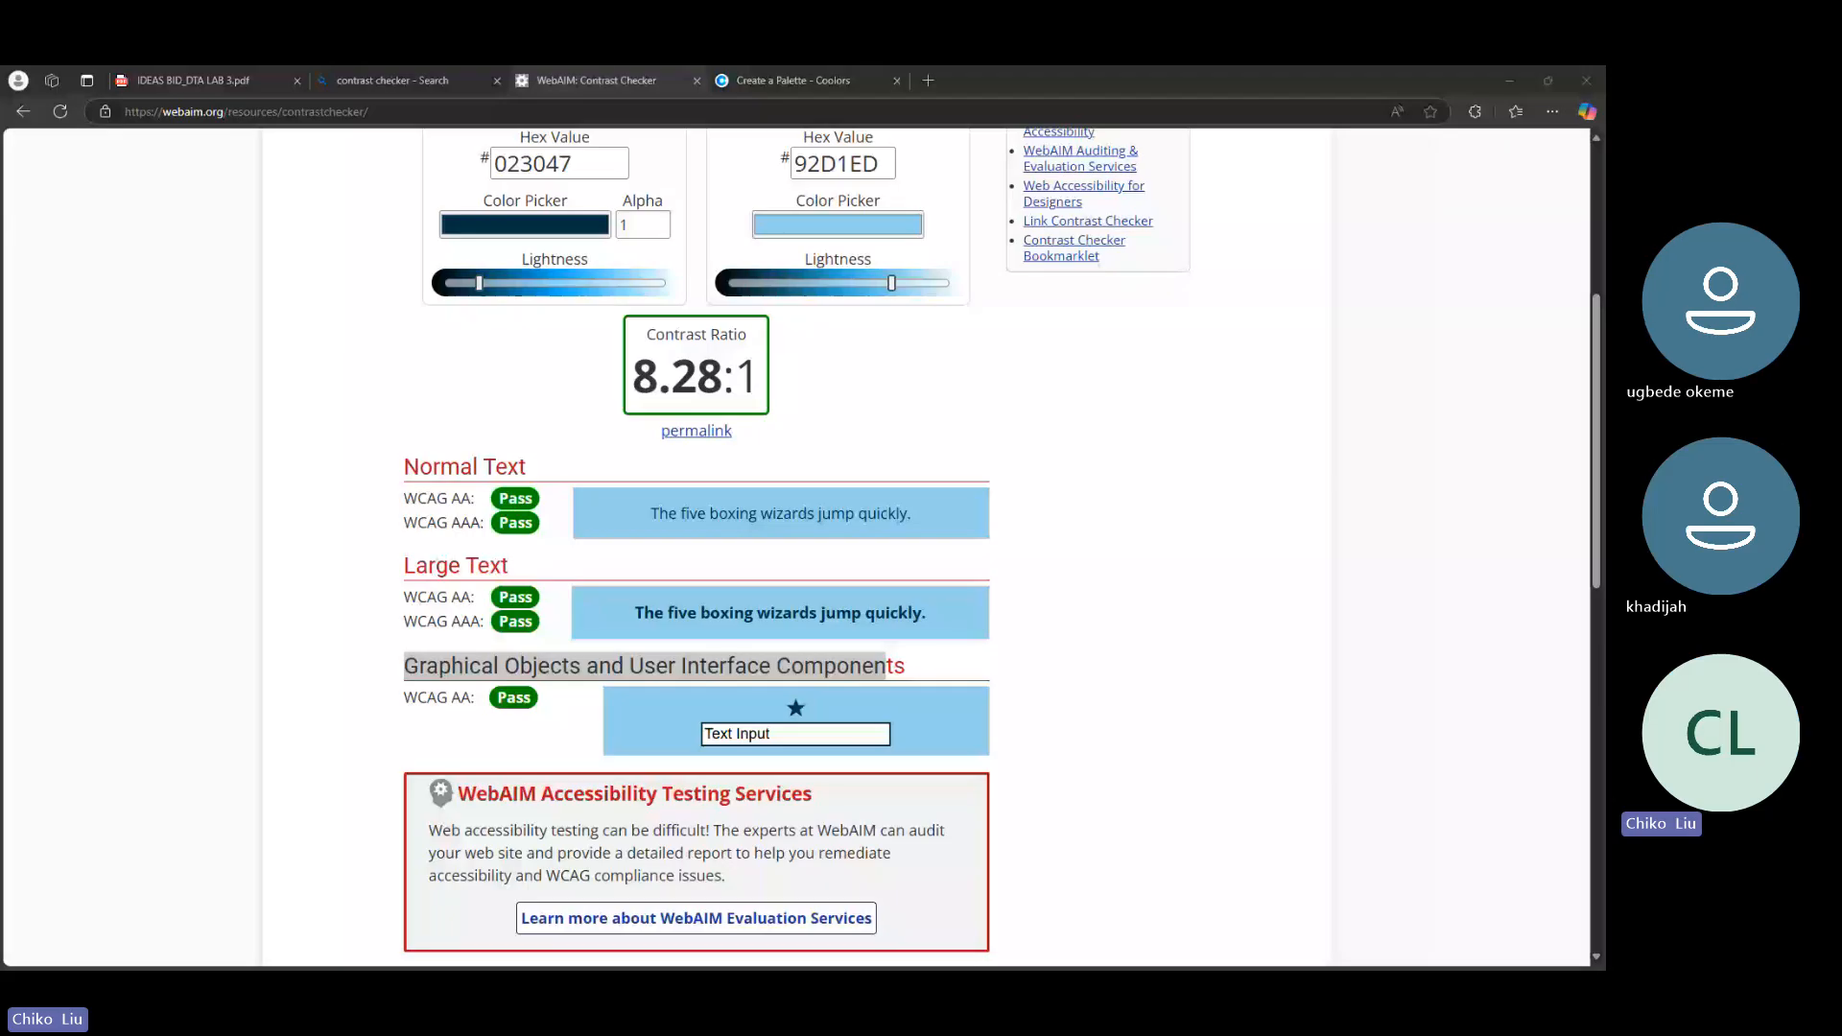
click(401, 108)
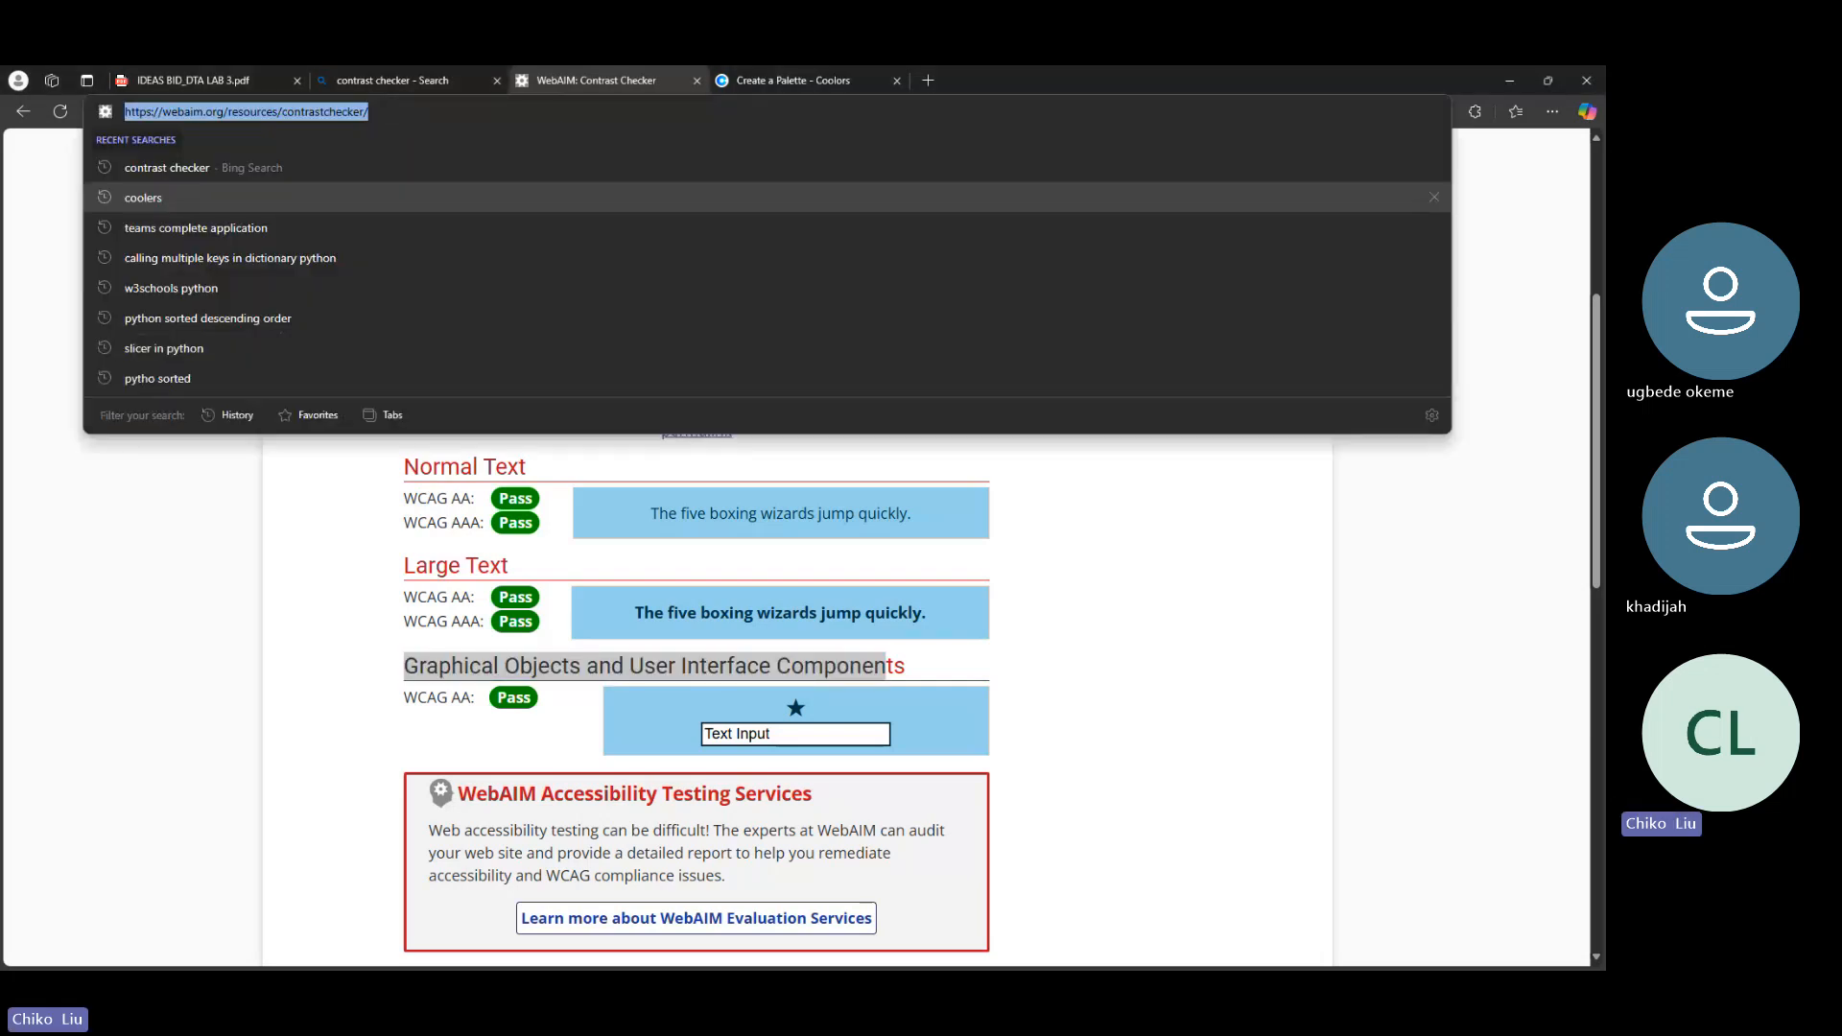
key(Escape)
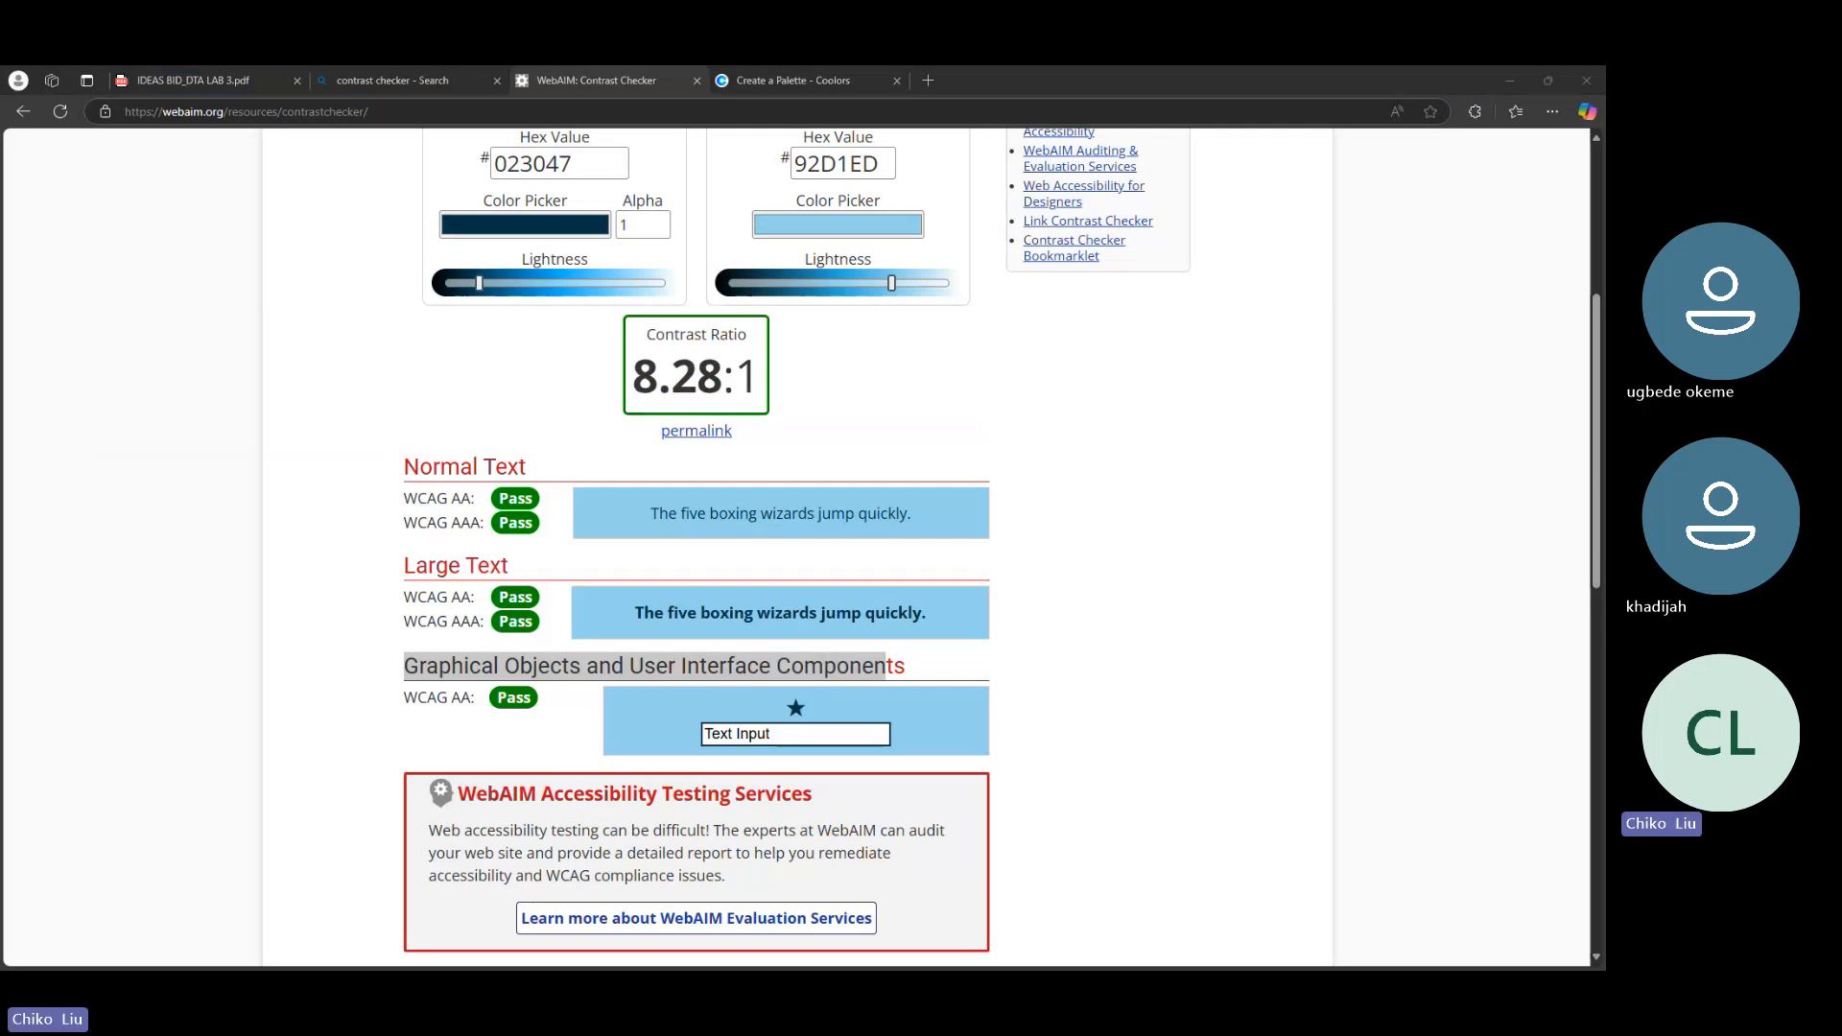
click(747, 80)
drag(217, 112, 106, 124)
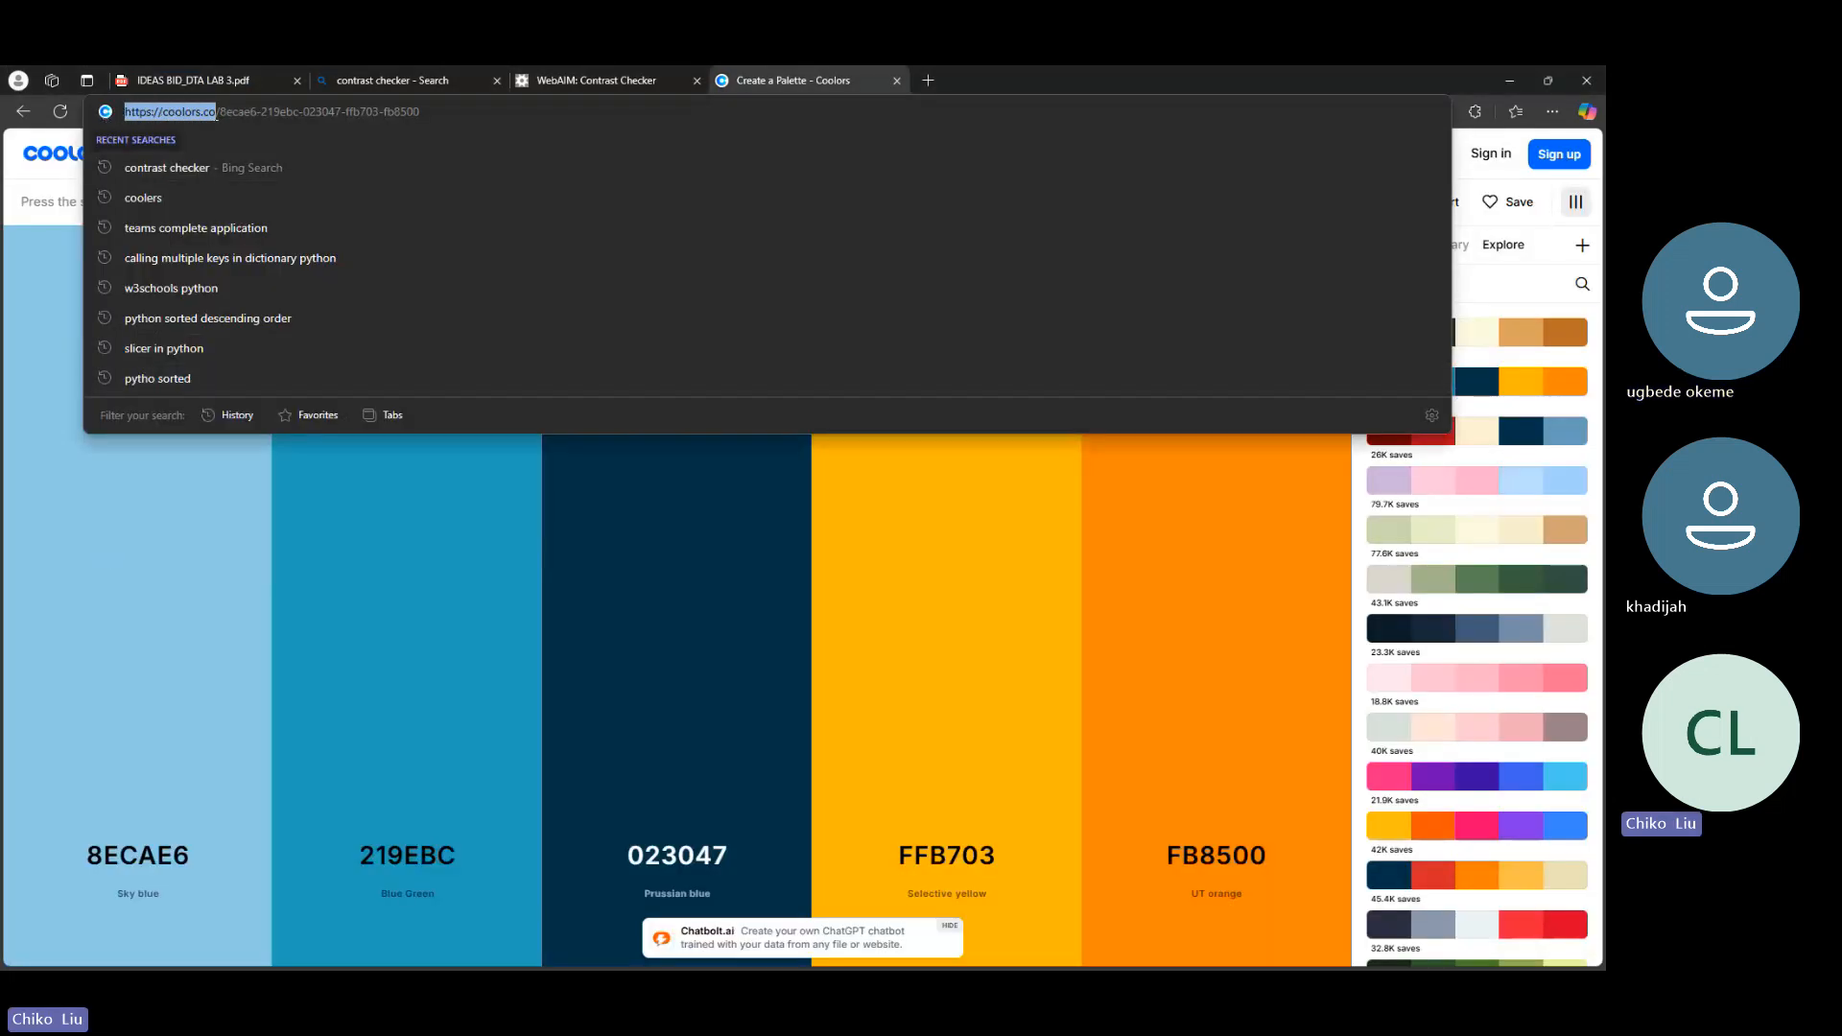
key(alt+Tab)
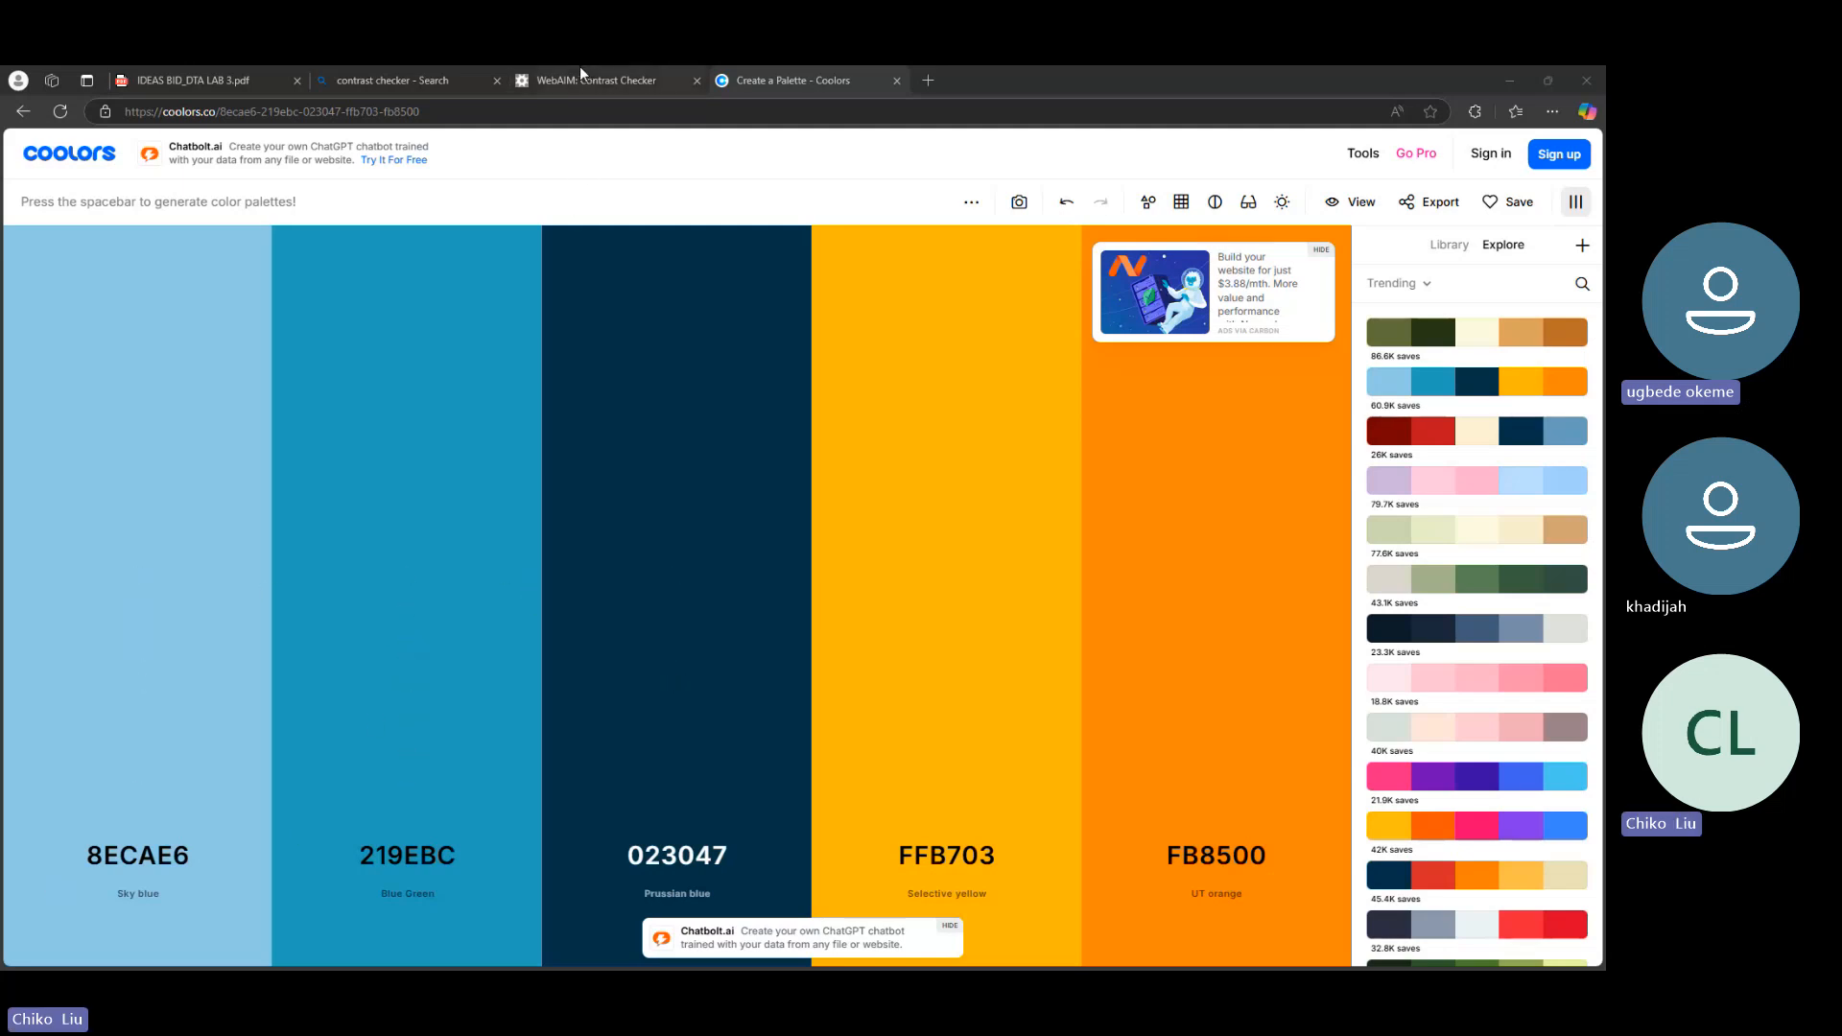
Close the contrast checker search results tab, return to the lab guide PDF and shrink its browser window
click(495, 79)
click(242, 75)
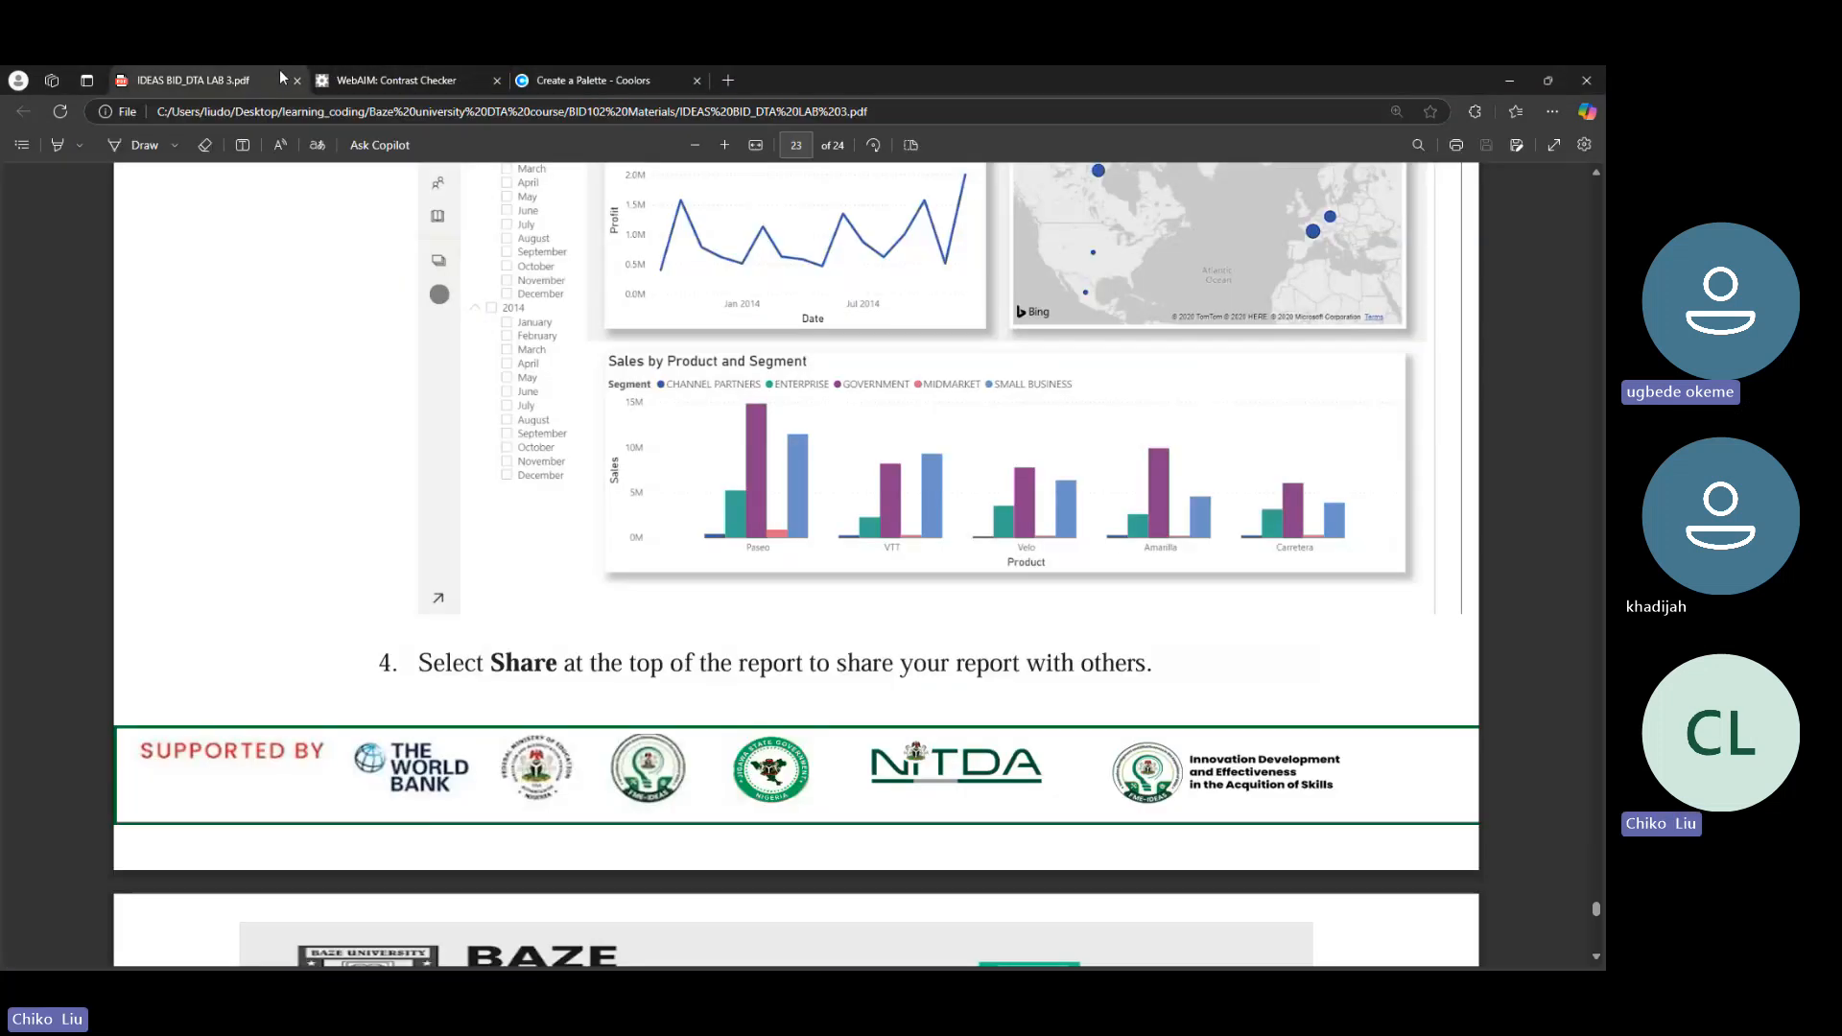
click(1545, 82)
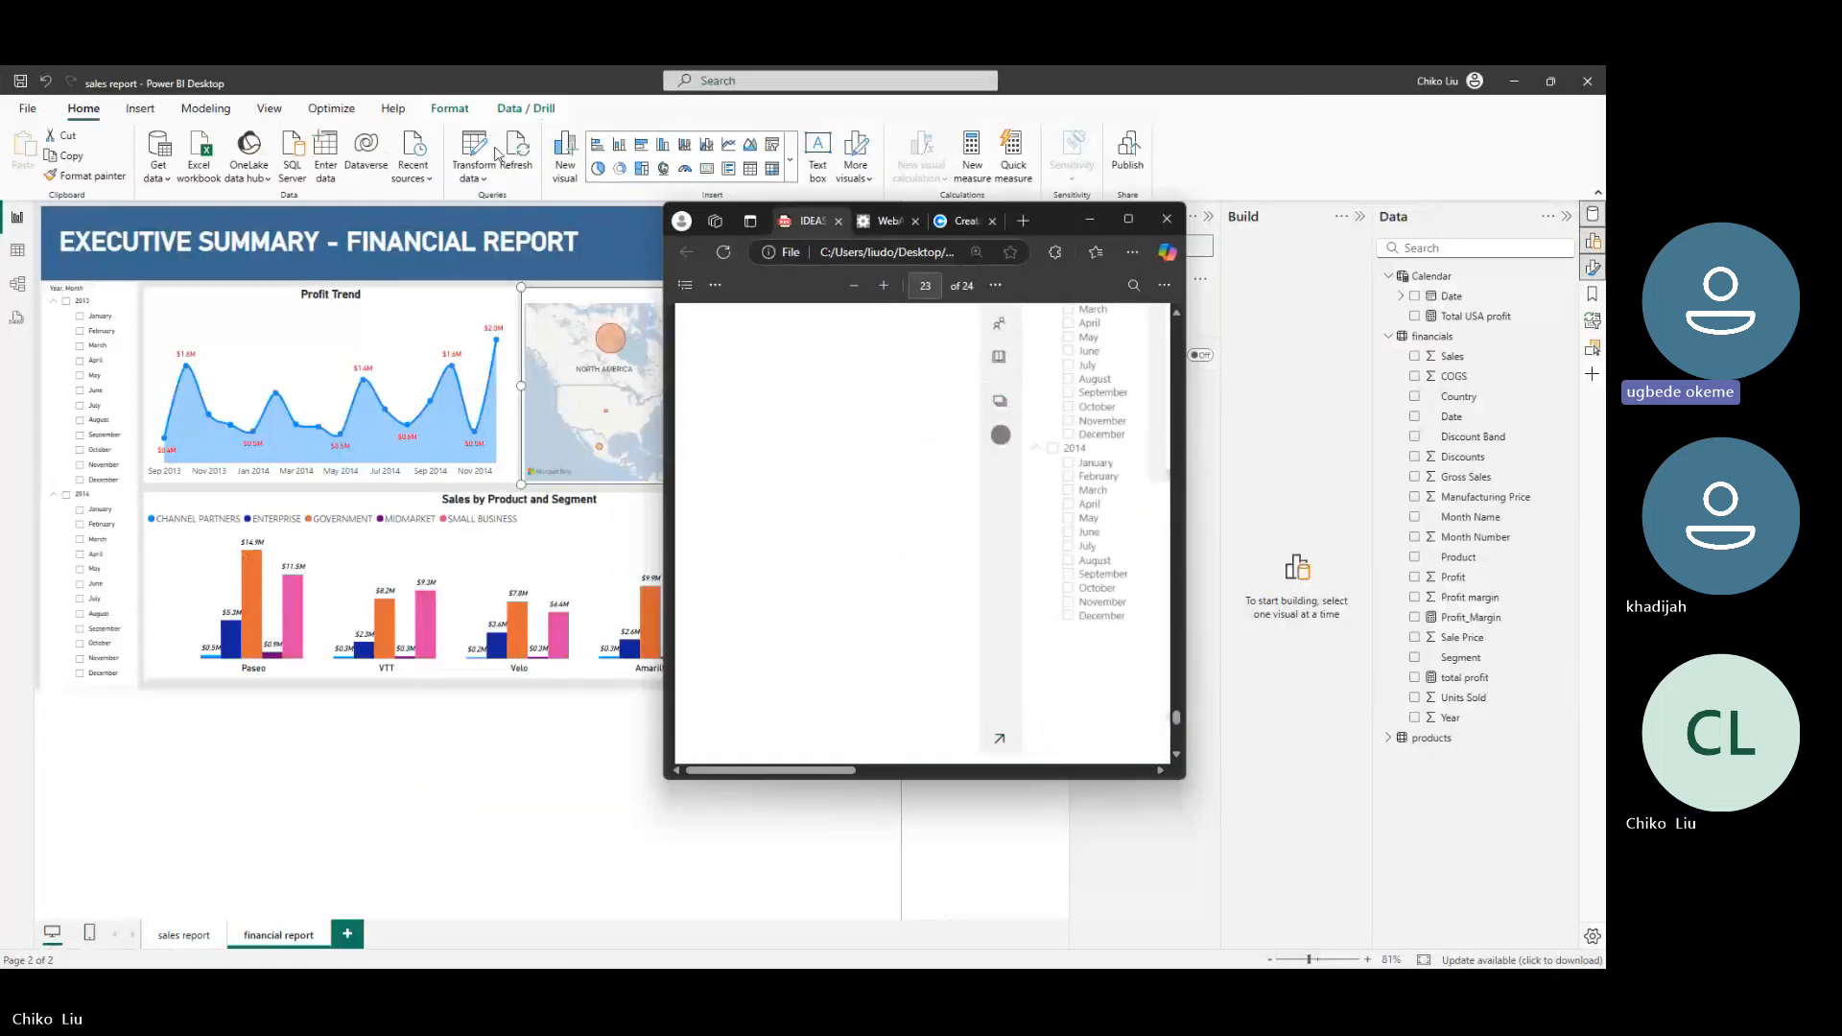
Switch to the published sales report in Firefox and select its full web address
click(804, 953)
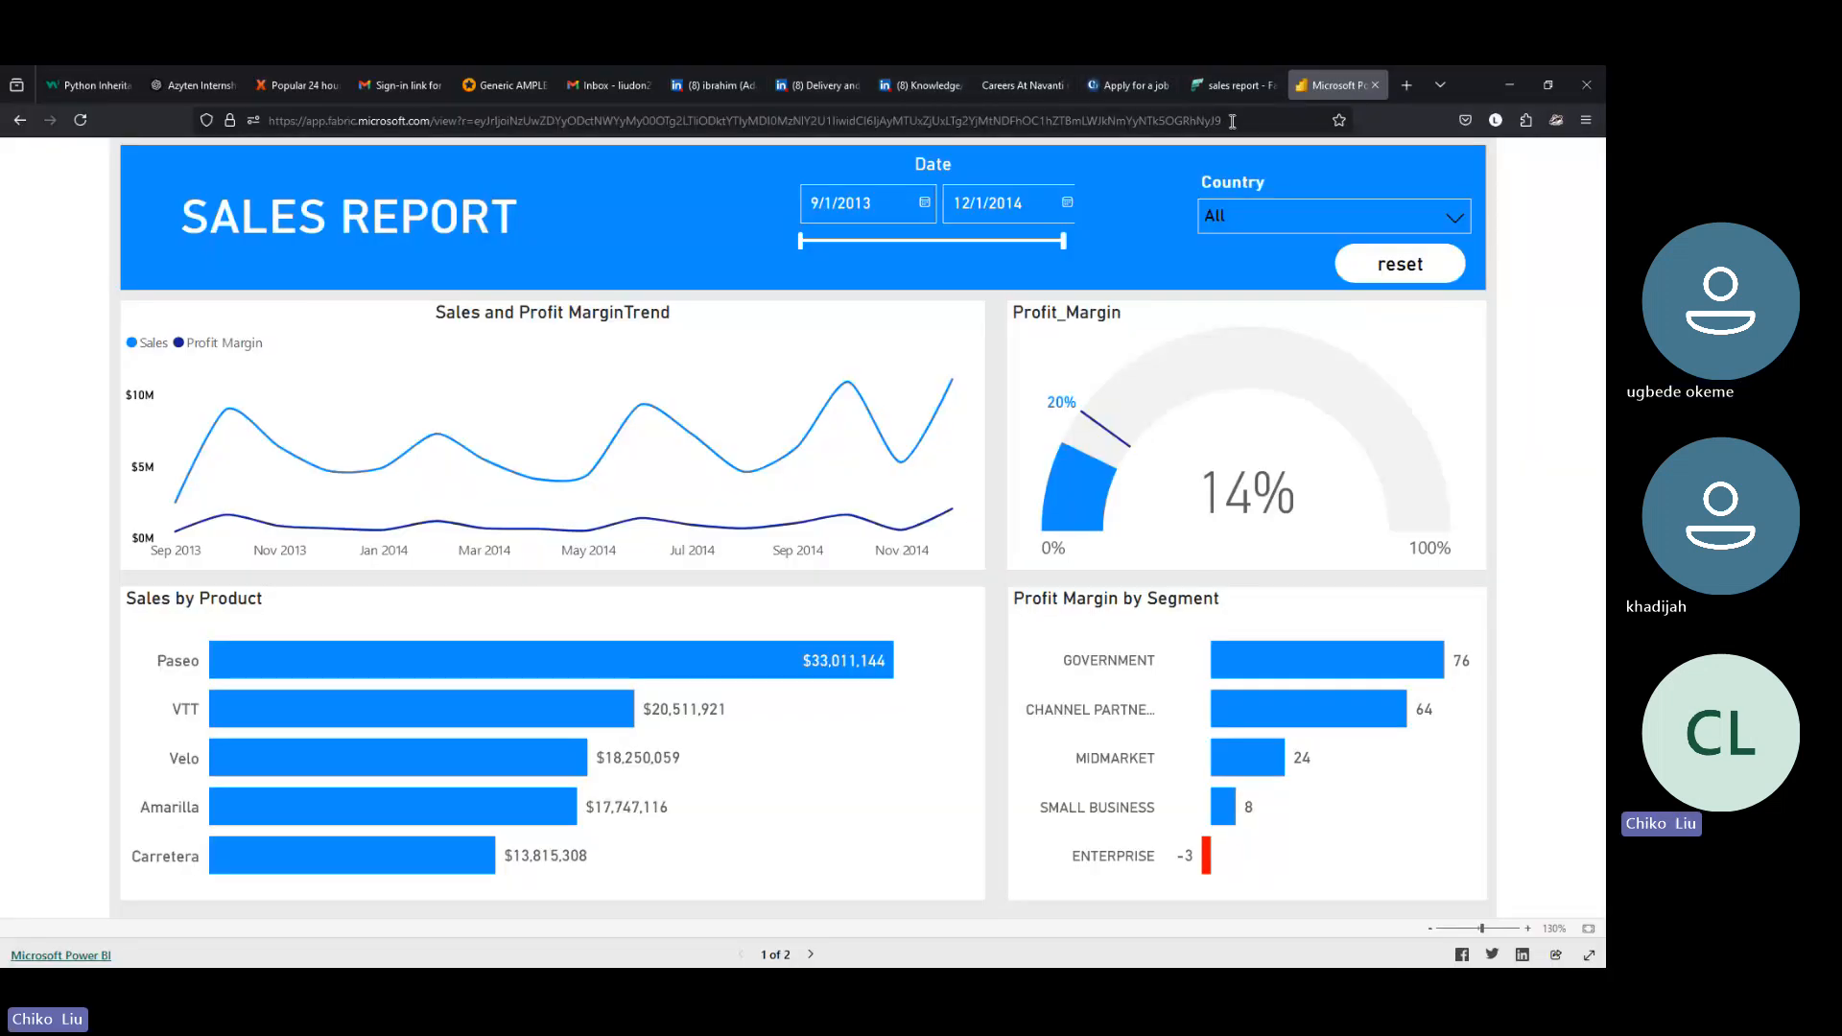
click(1232, 122)
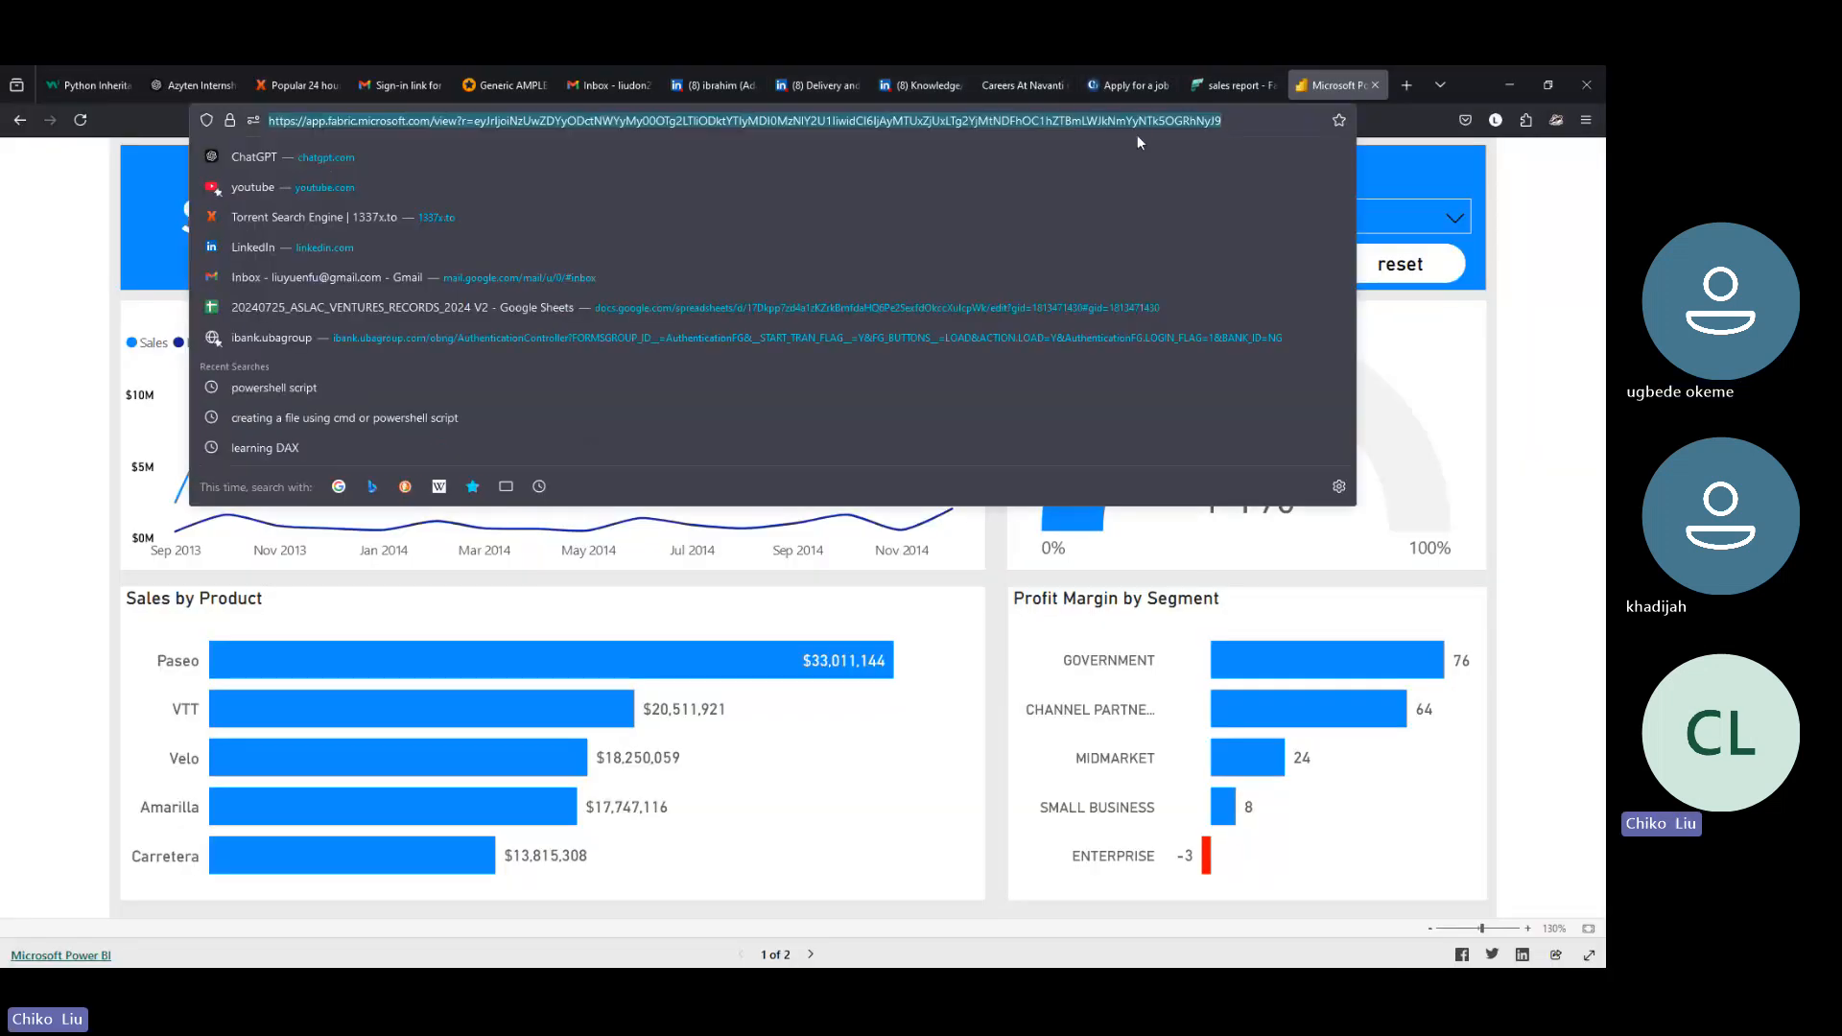
click(29, 294)
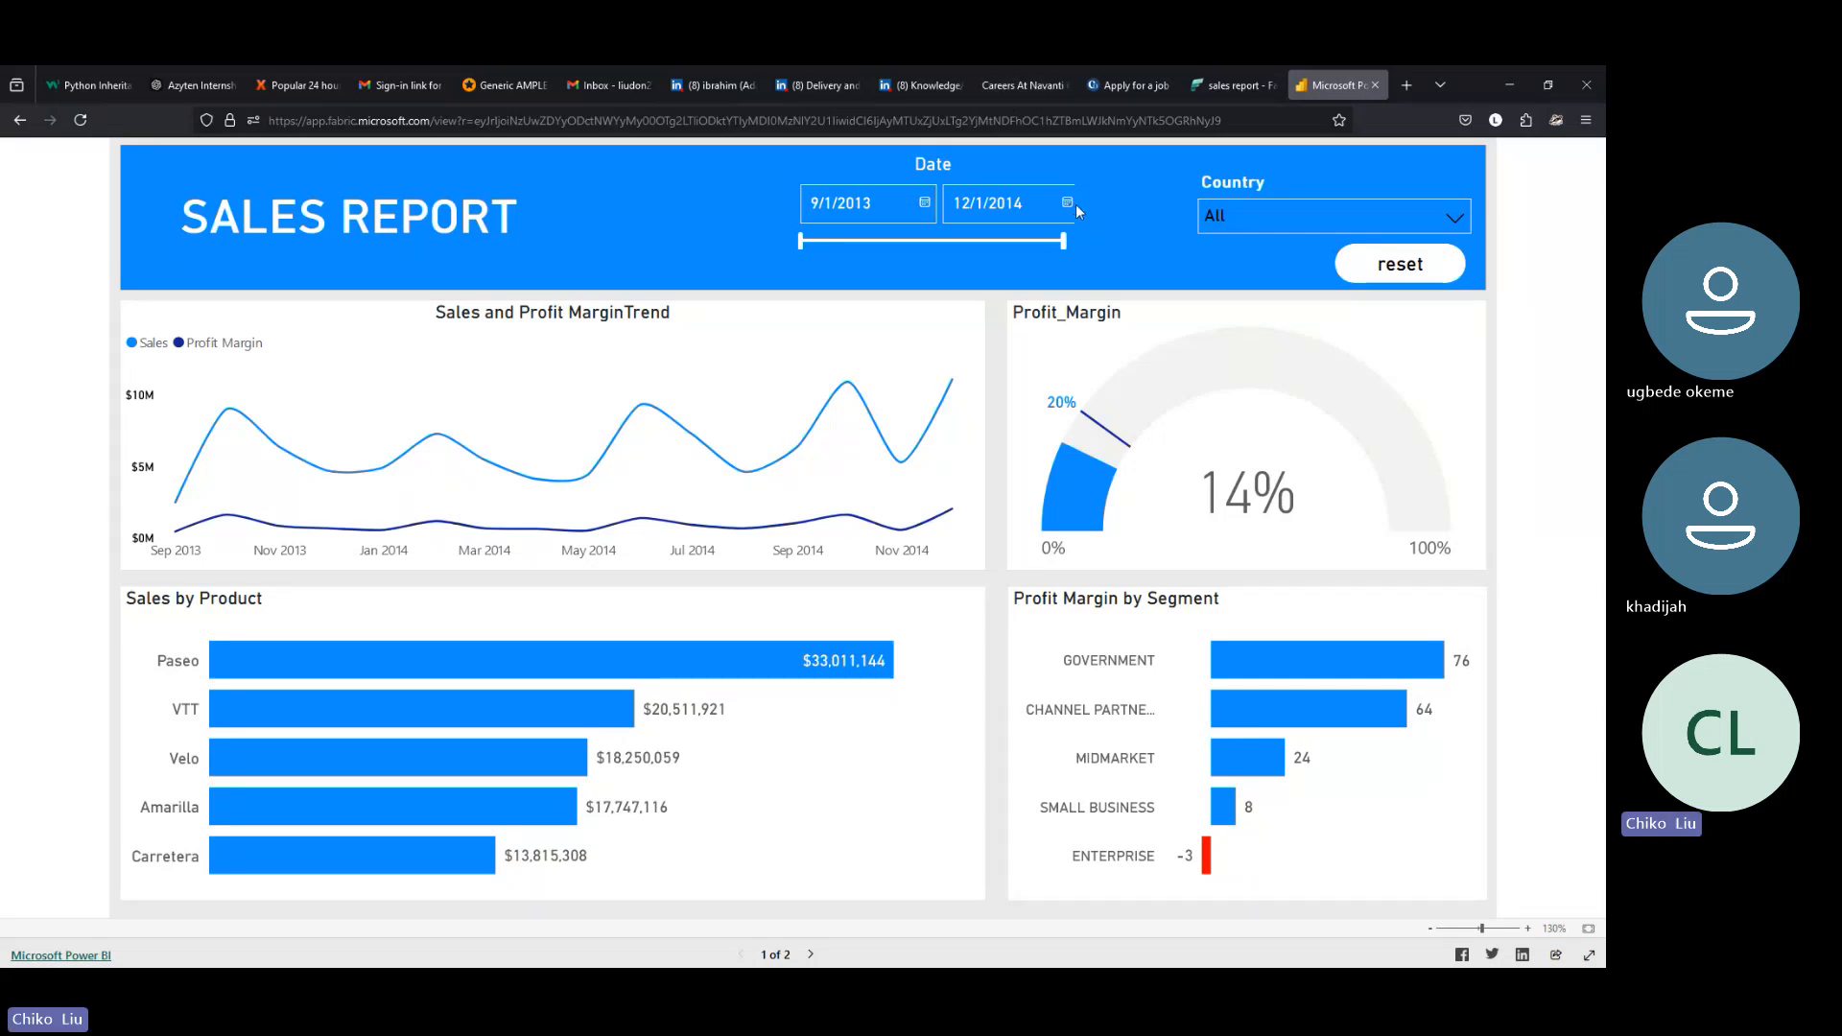
Test the published report's Date slicer by moving the end date to 6/9/2014 and back to 12/1/2014
click(1005, 240)
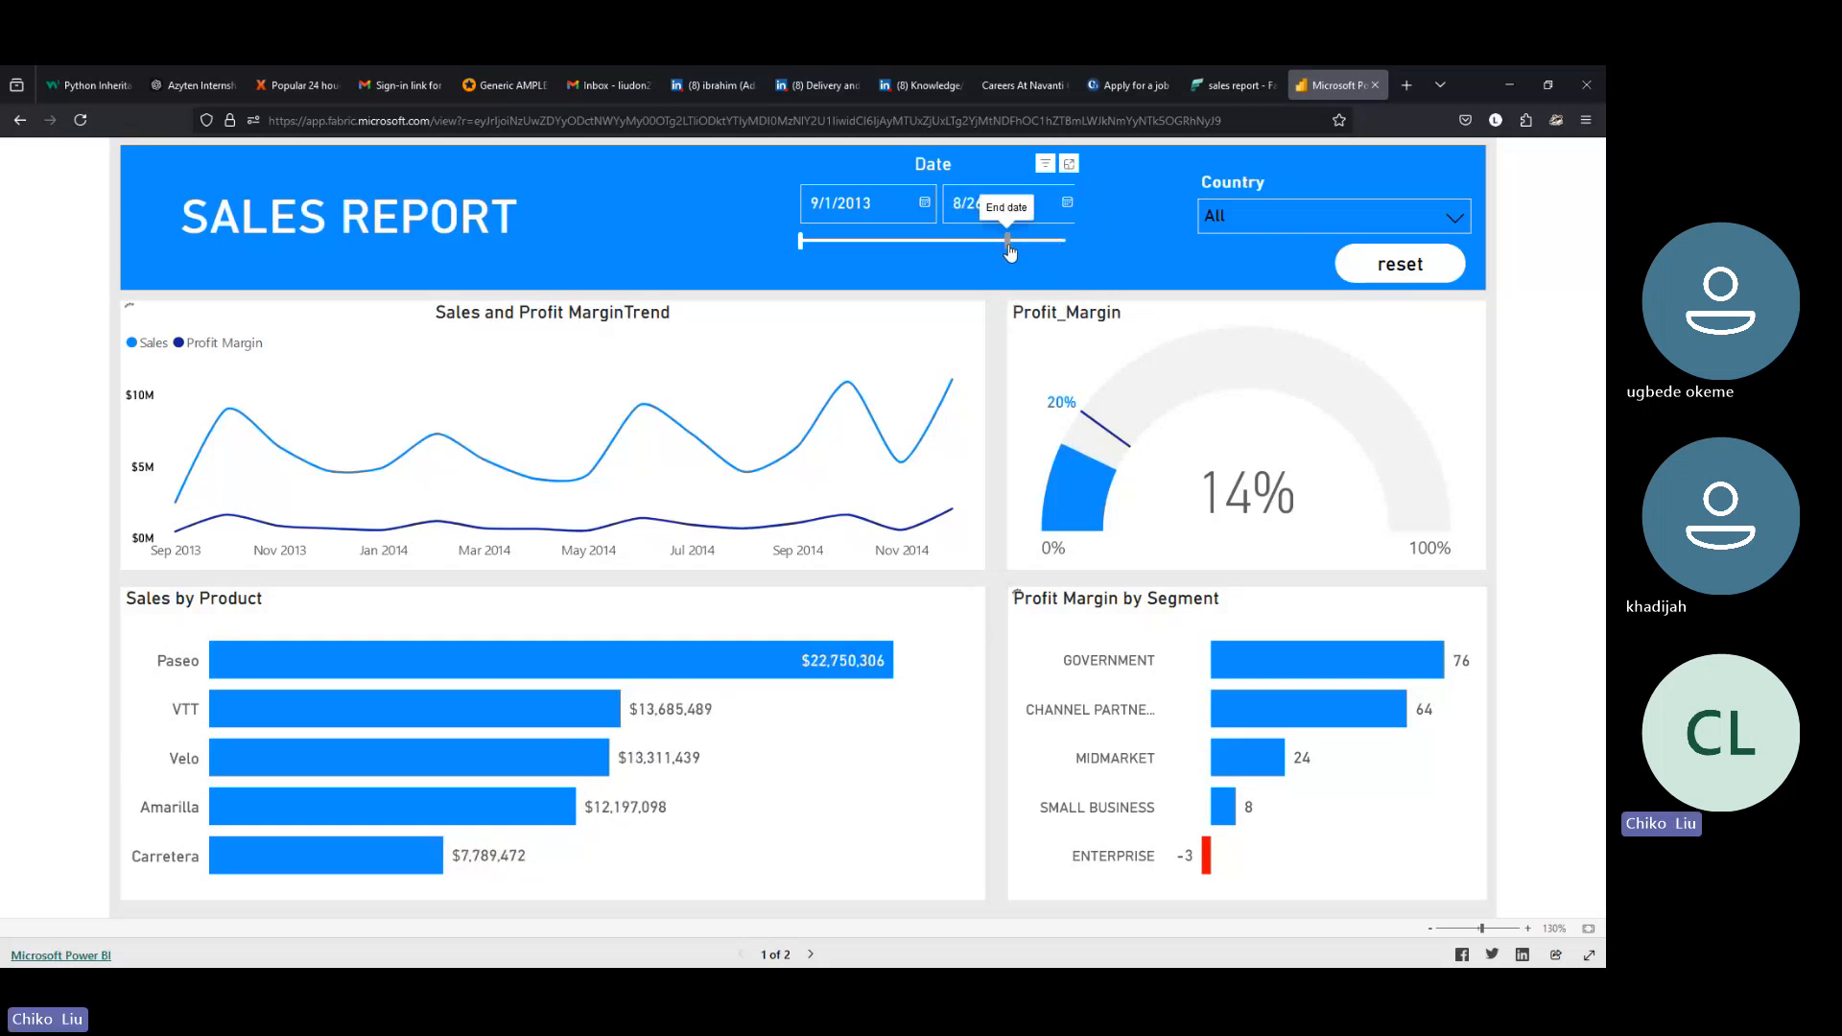
drag(1008, 239, 1080, 244)
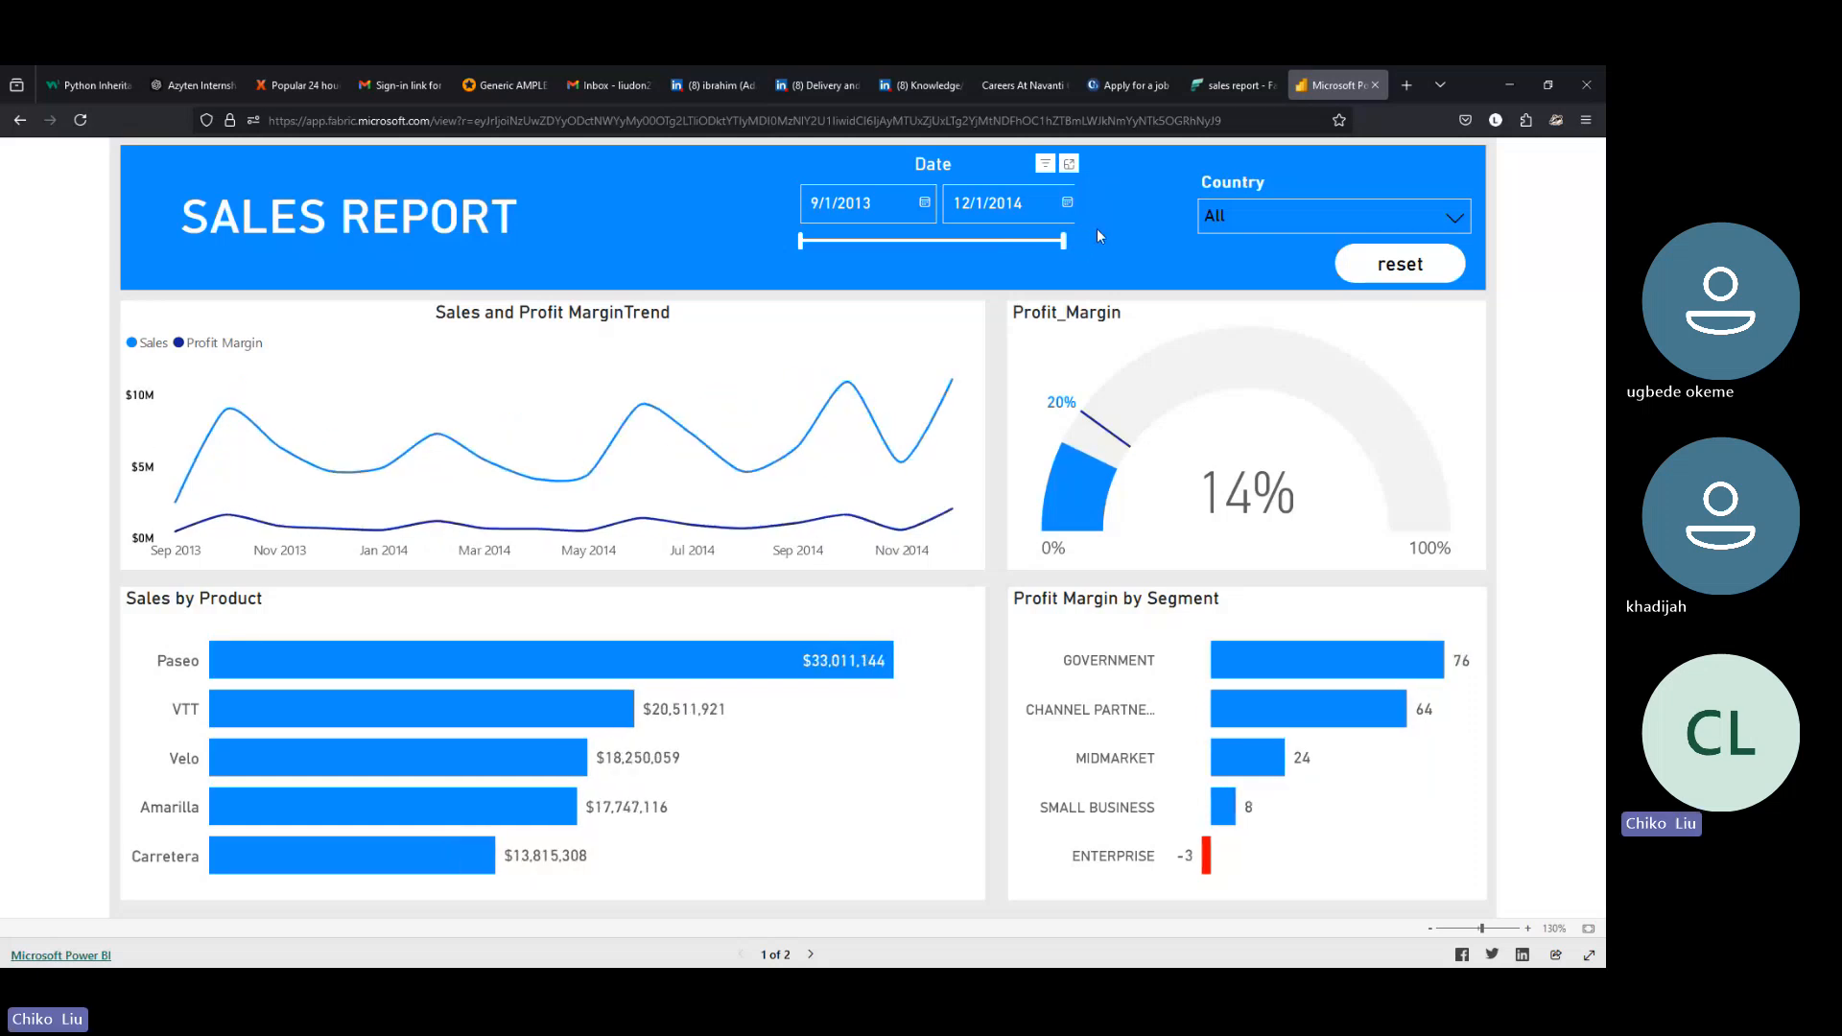
click(1007, 239)
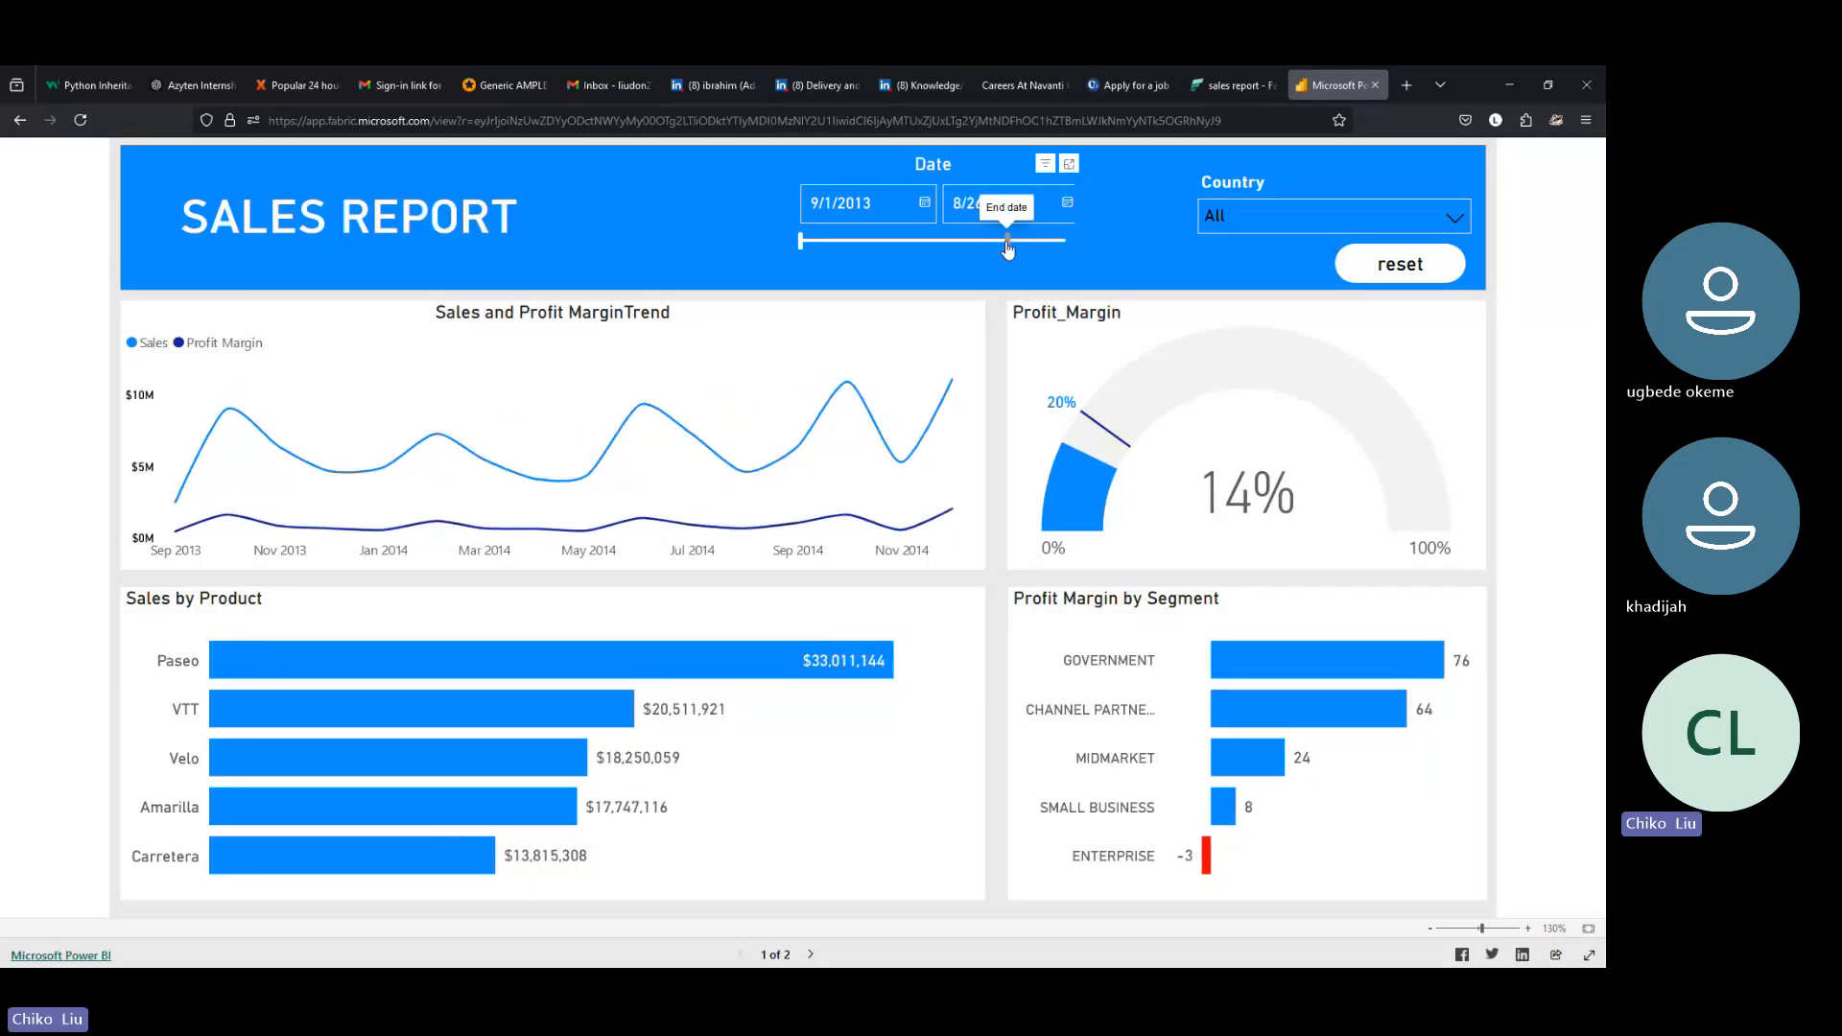
drag(981, 246, 941, 244)
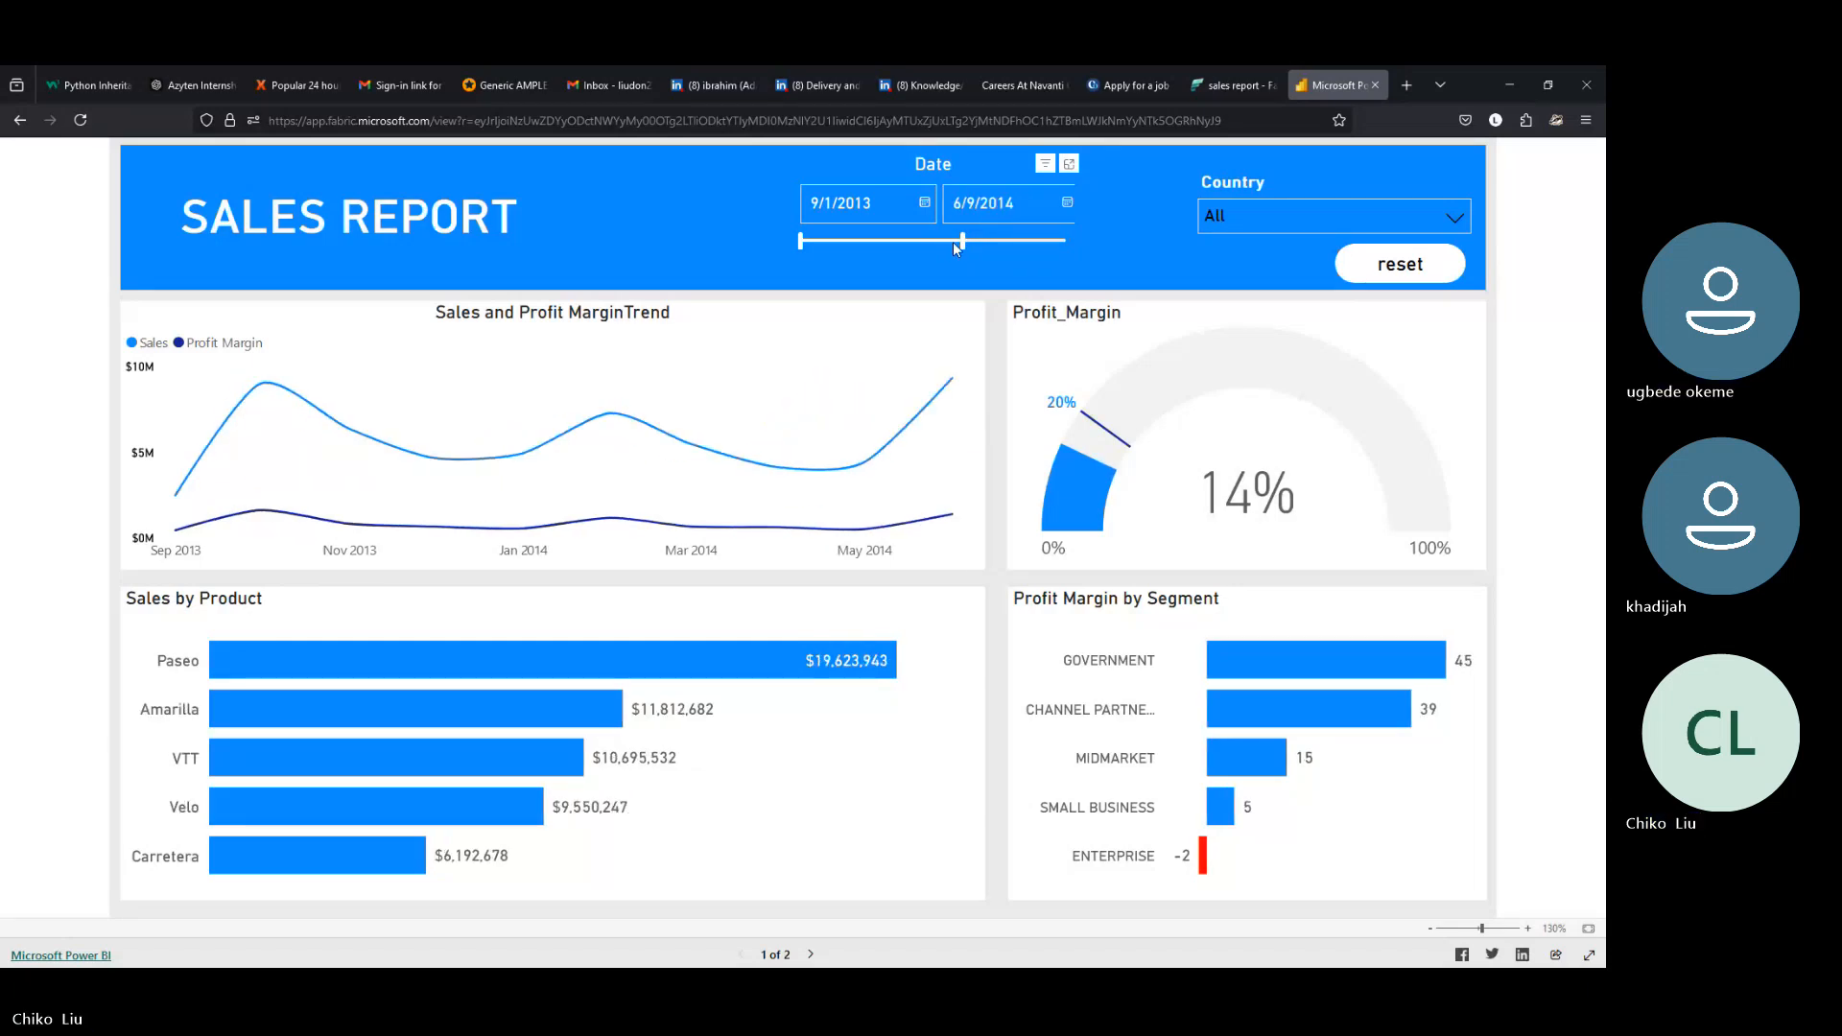
drag(962, 241, 1088, 275)
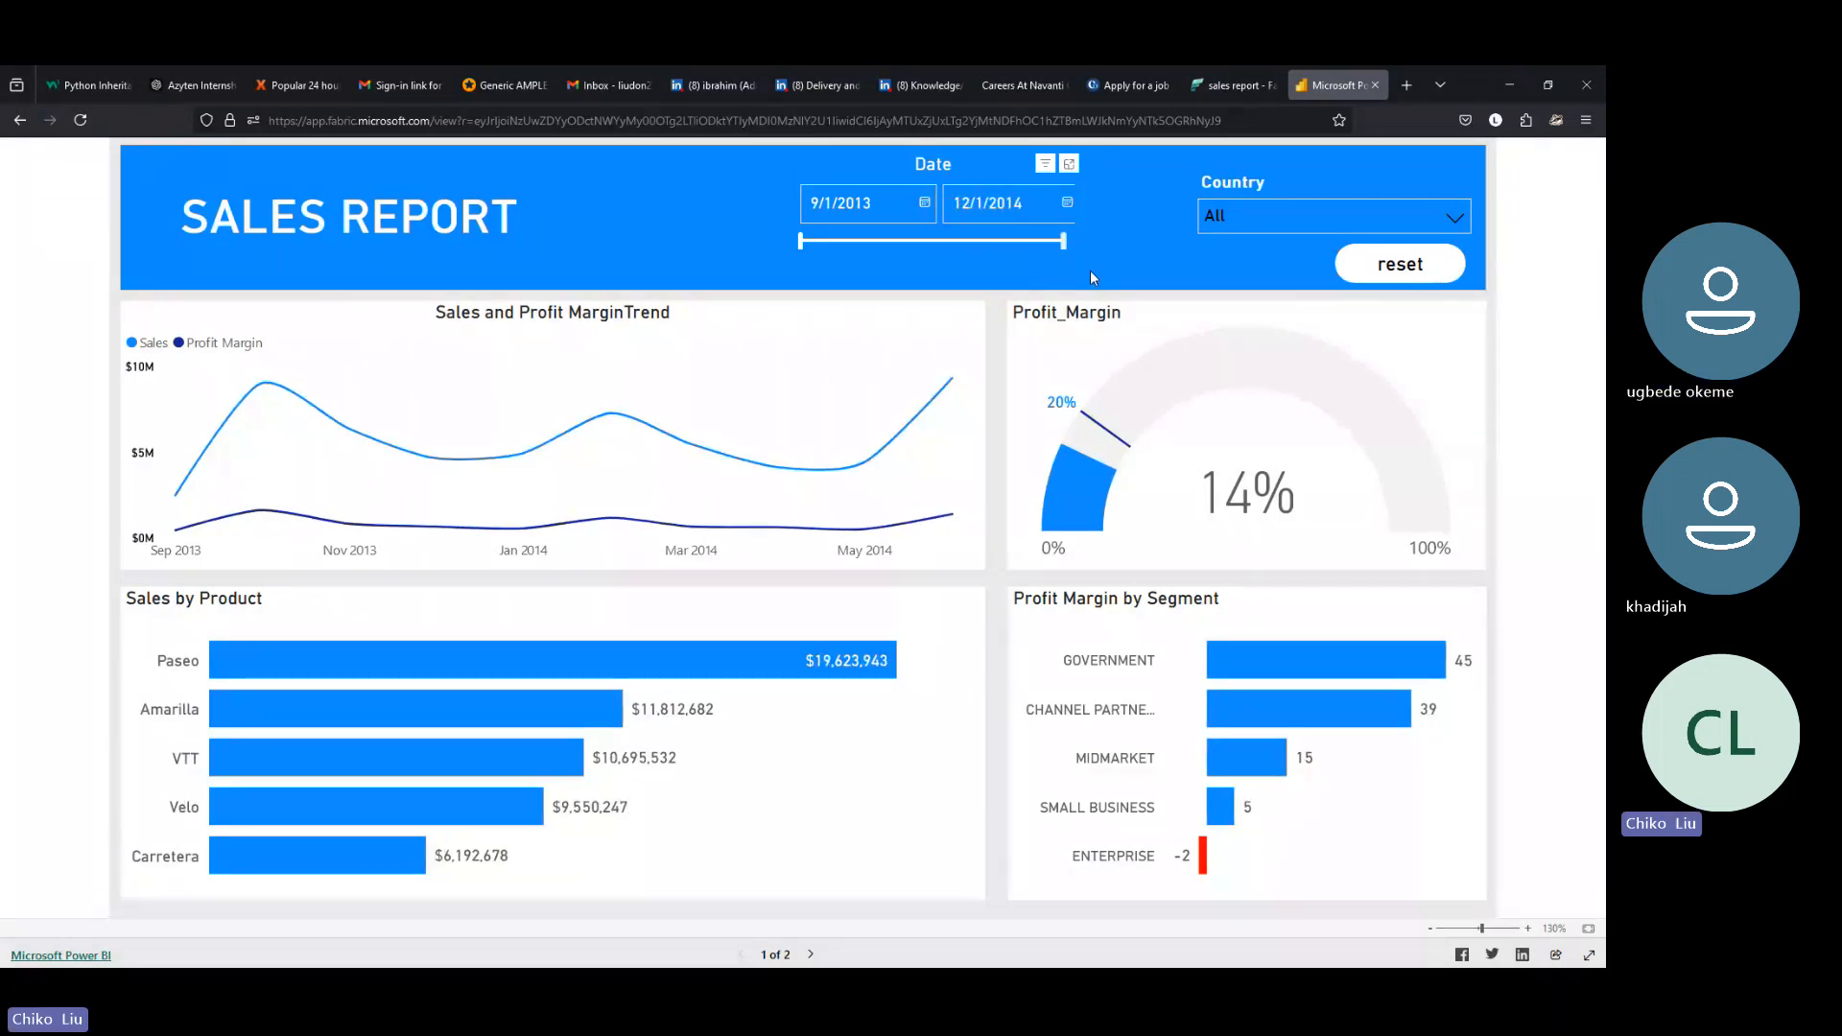
Test cross-filtering by selecting and clearing Paseo in Sales by Product, and selecting Government in Profit Margin by Segment
click(776, 671)
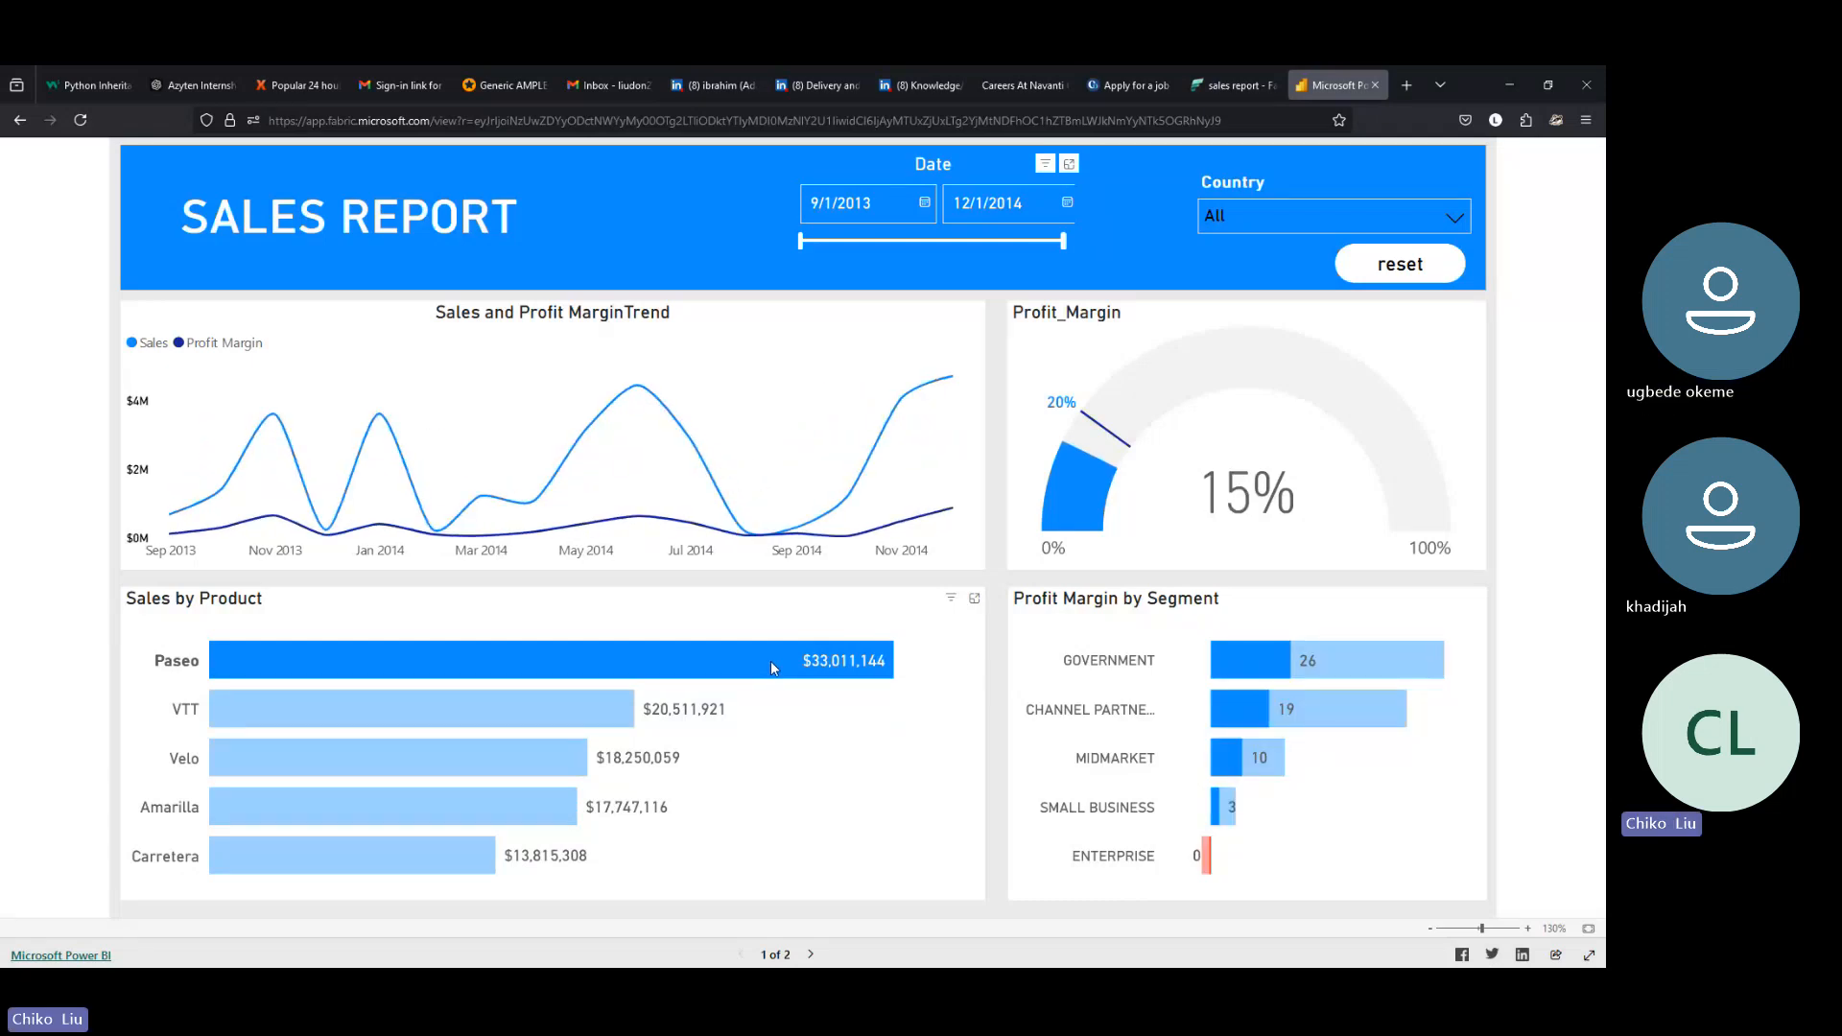
click(769, 660)
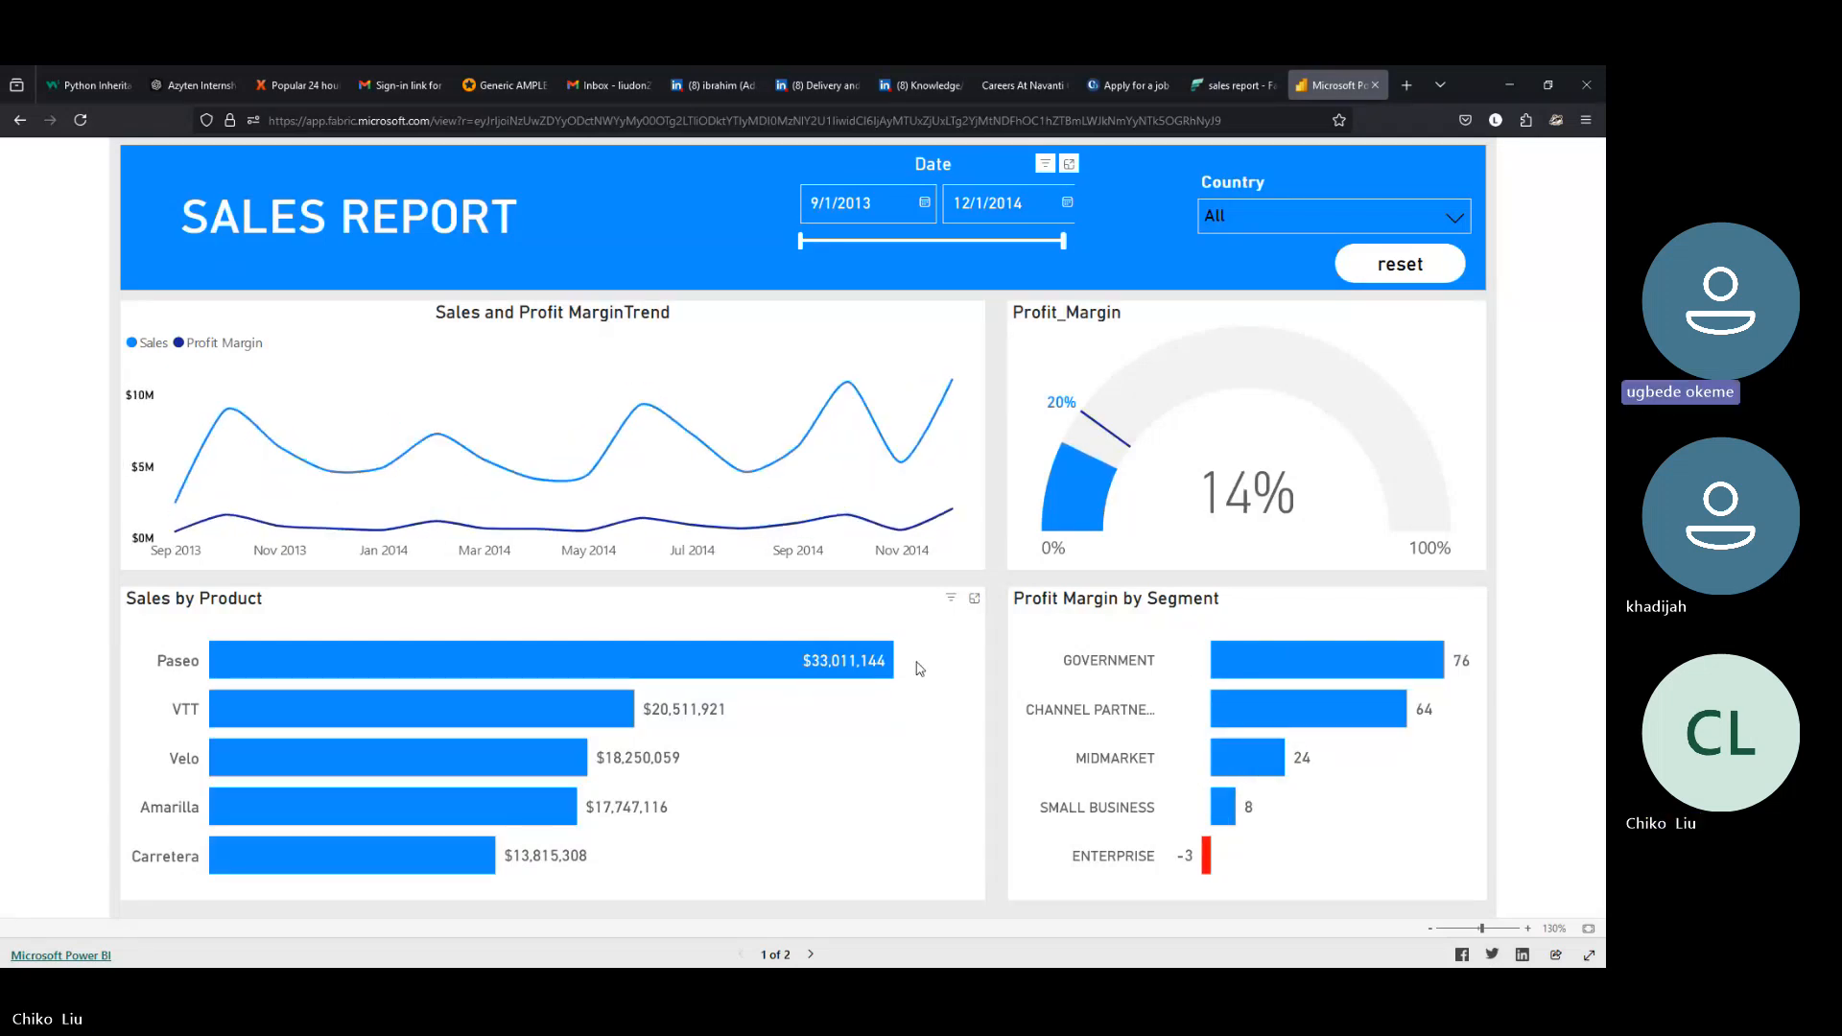
click(1226, 664)
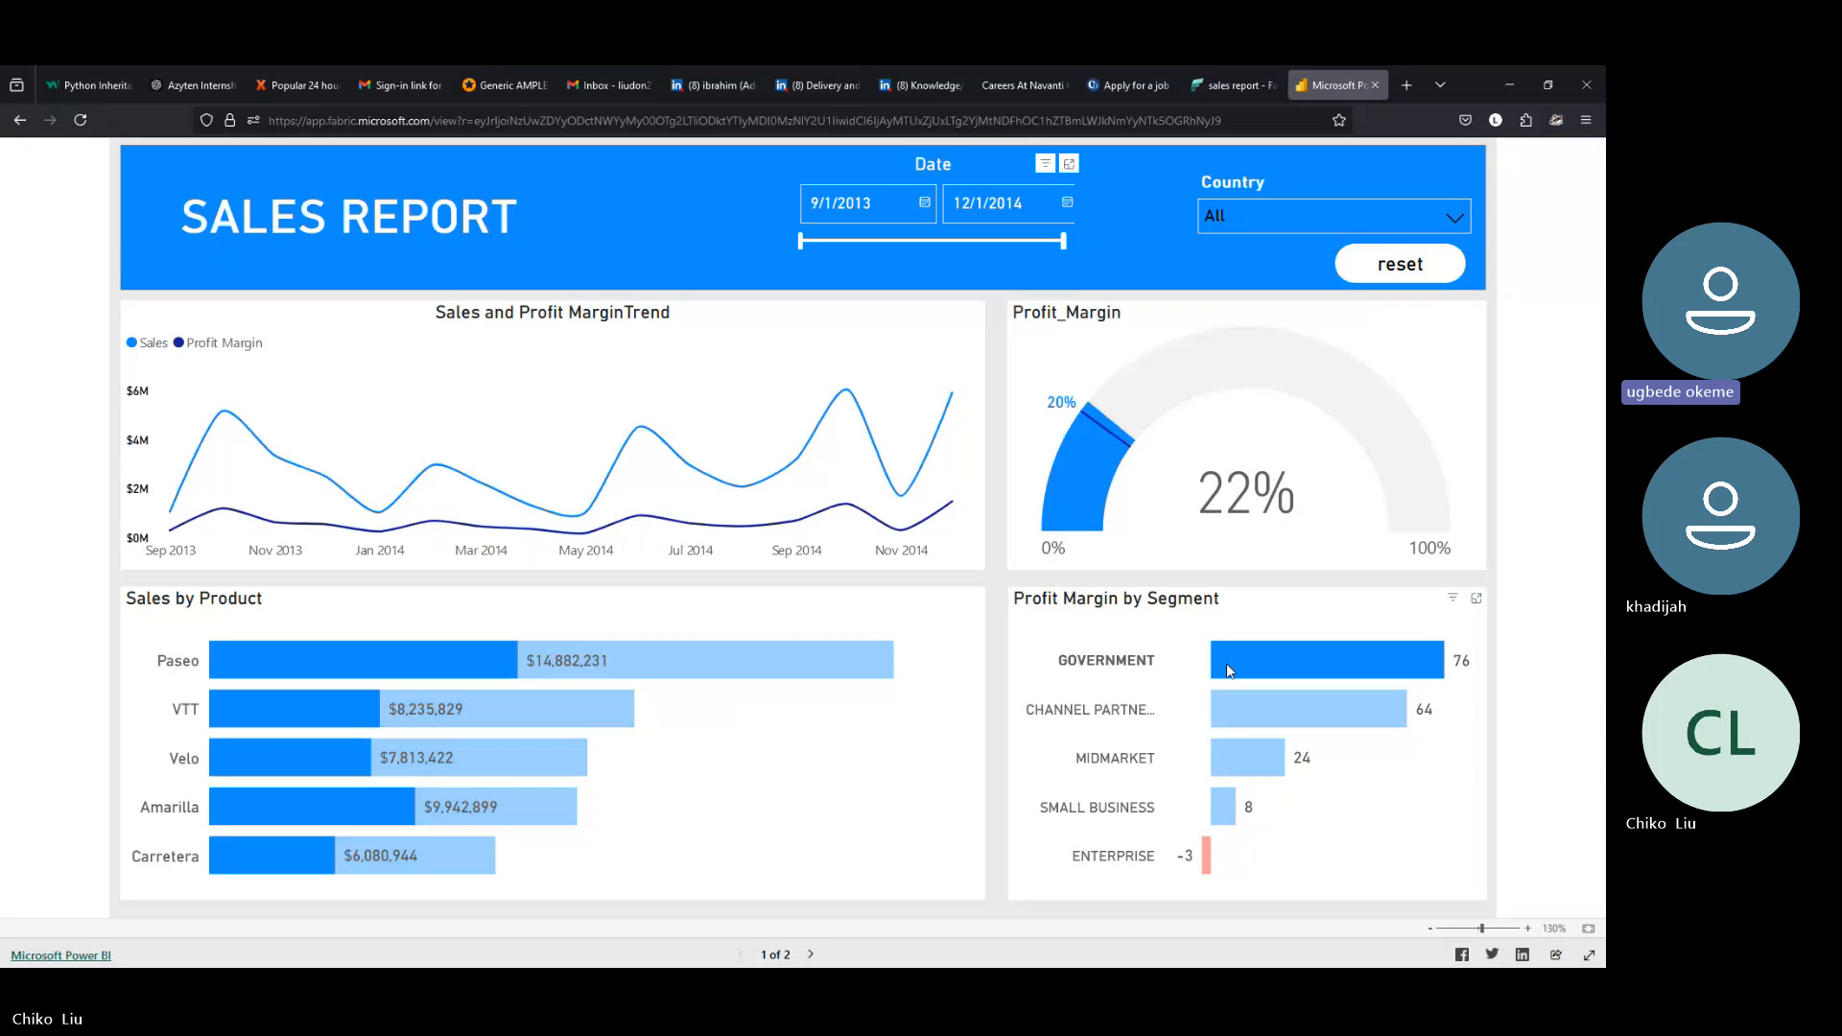
Clear the Government selection in Profit Margin by Segment to remove the cross-filtering from the published sales report
click(1226, 664)
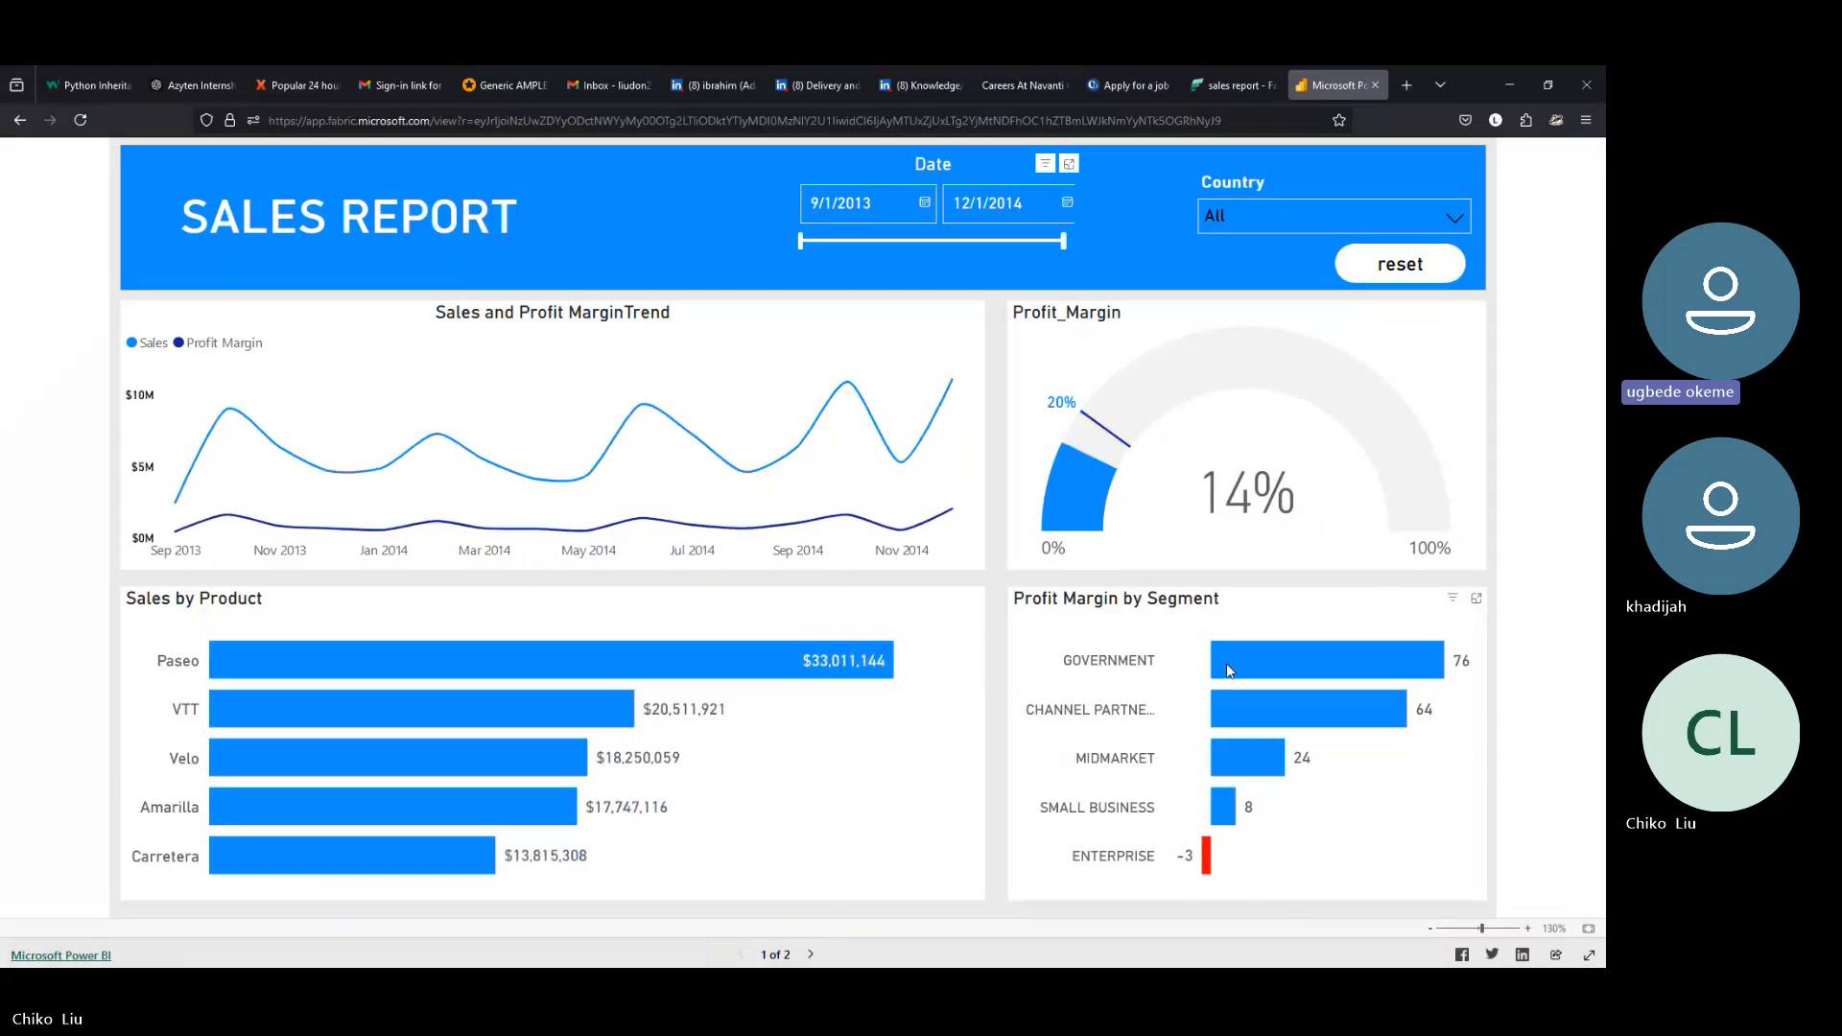
mouse_move(851, 494)
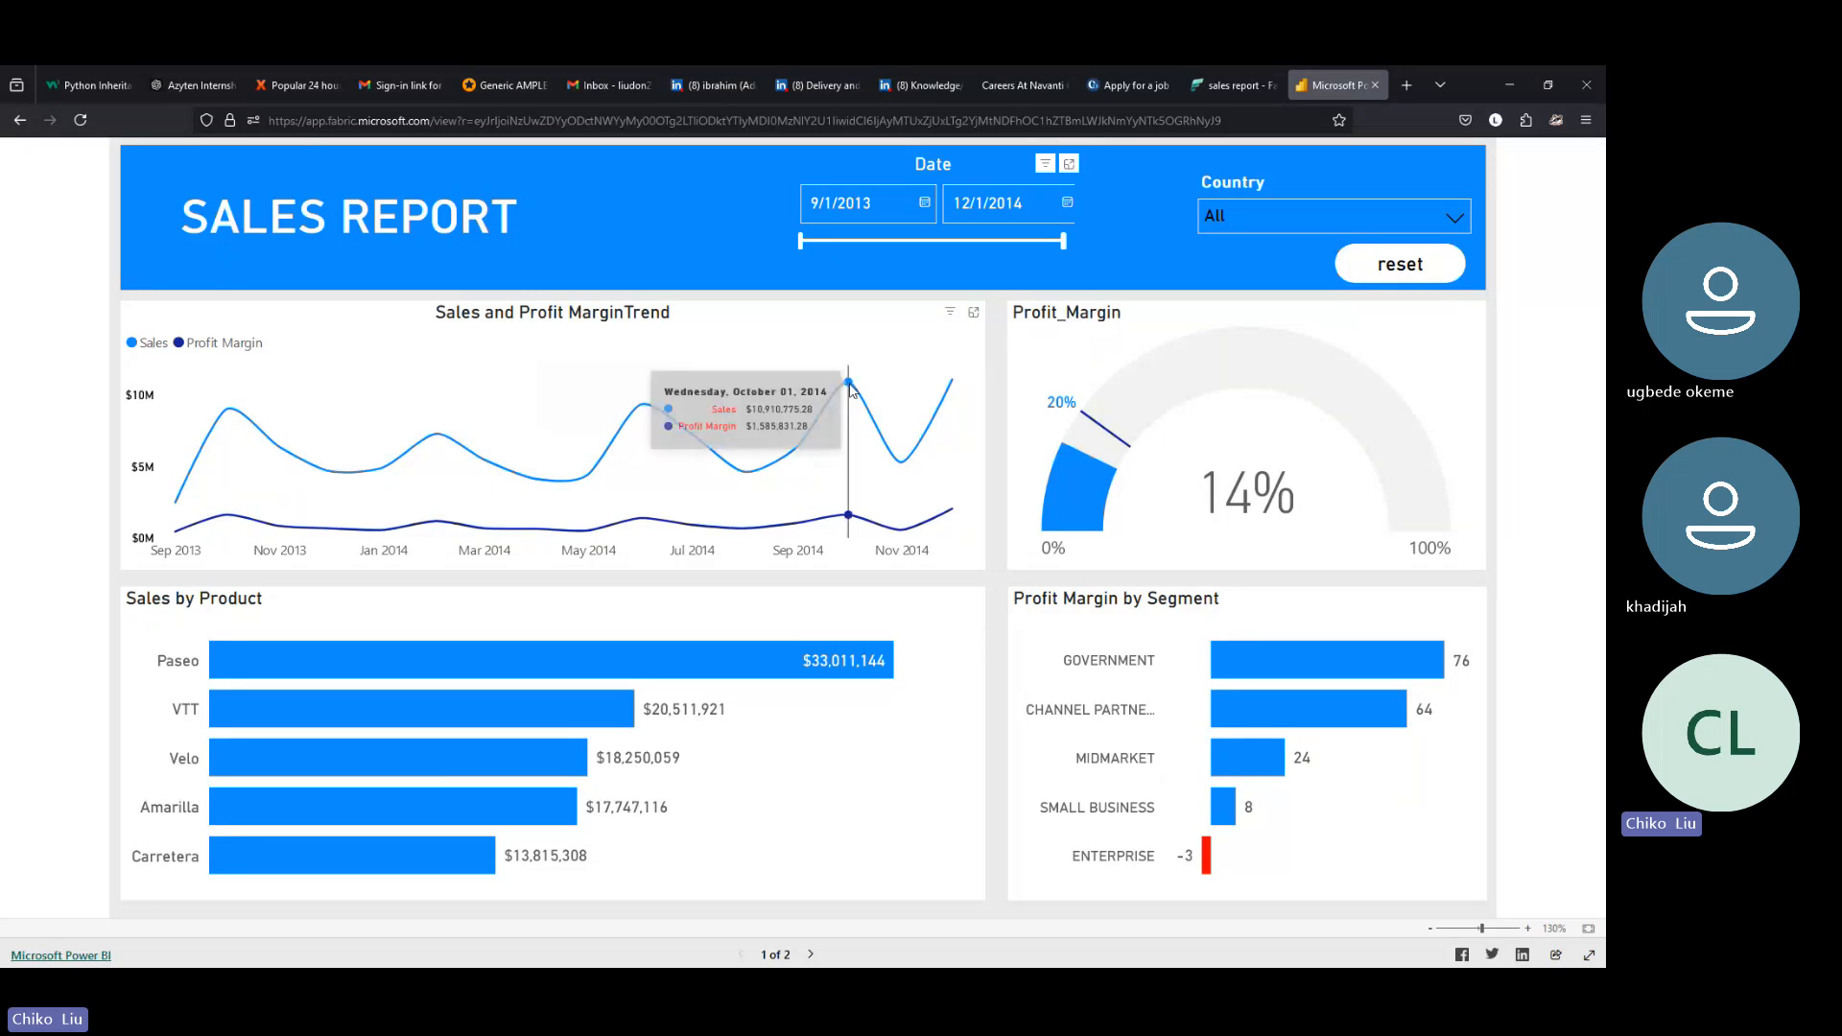
Return to the sales report open in Fabric, showing the Executive Summary financial report page
mouse_move(1280, 70)
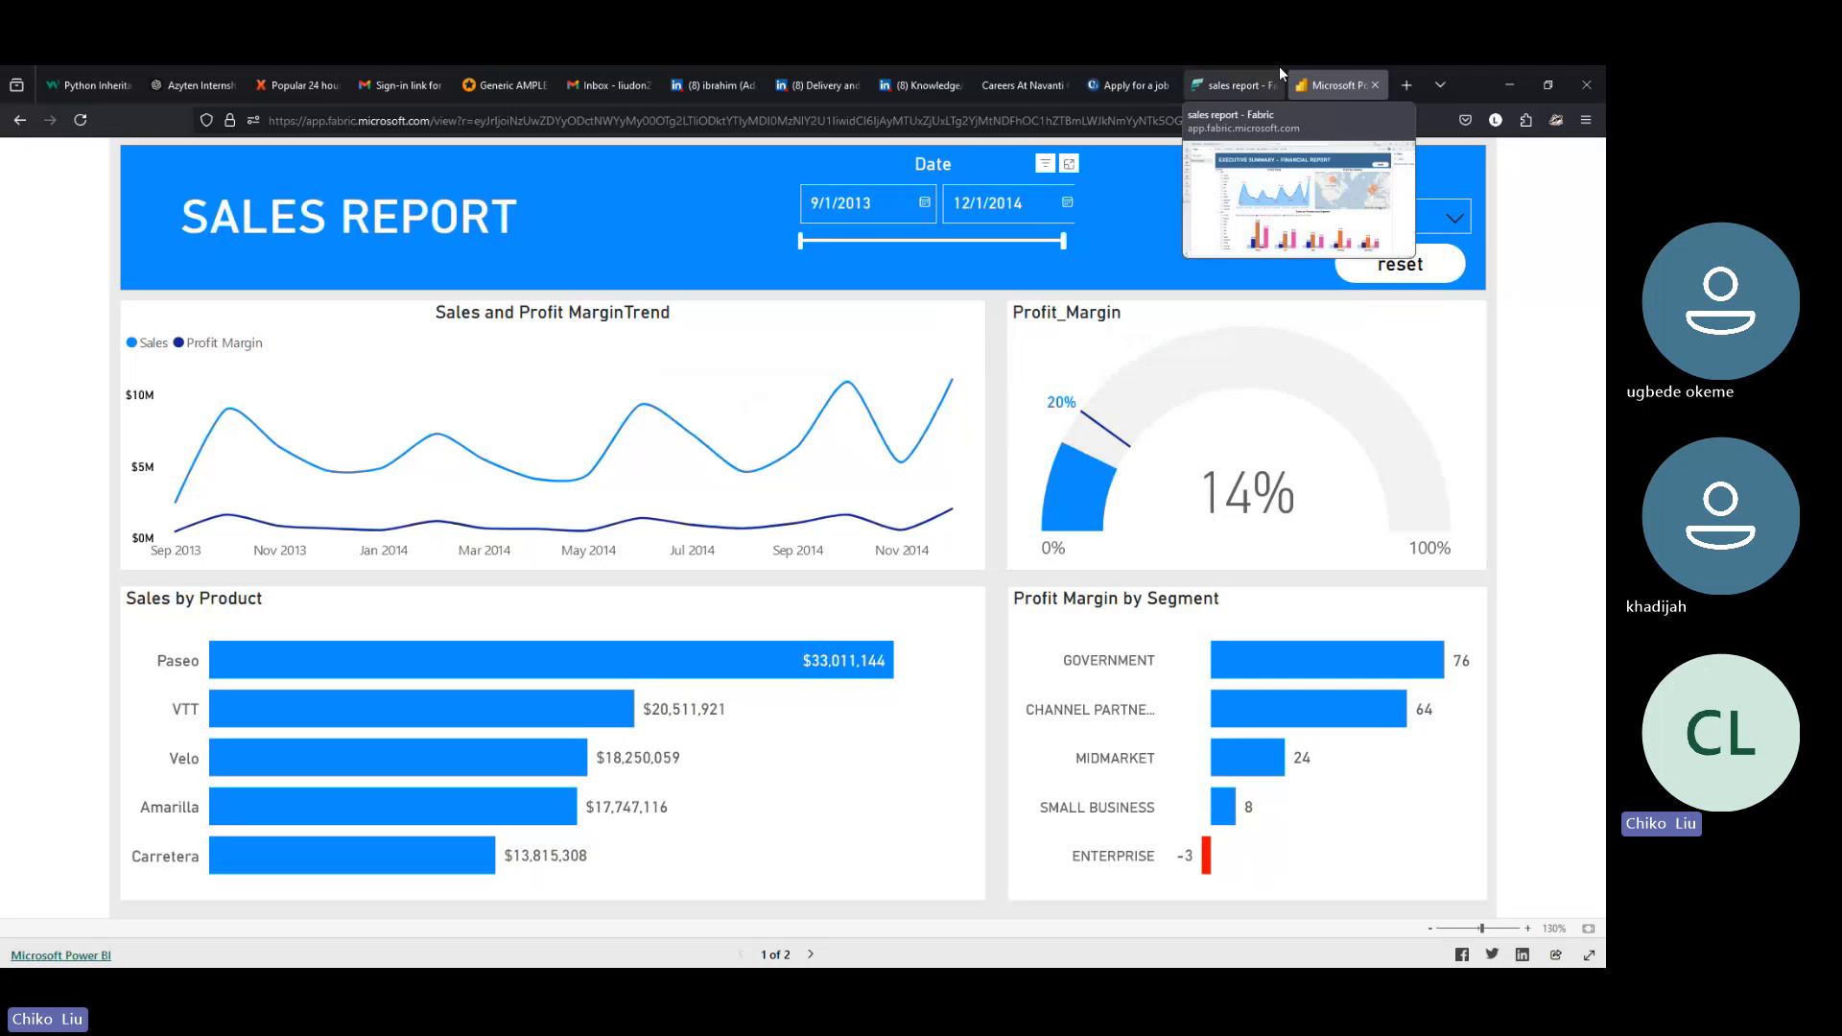
mouse_move(991, 69)
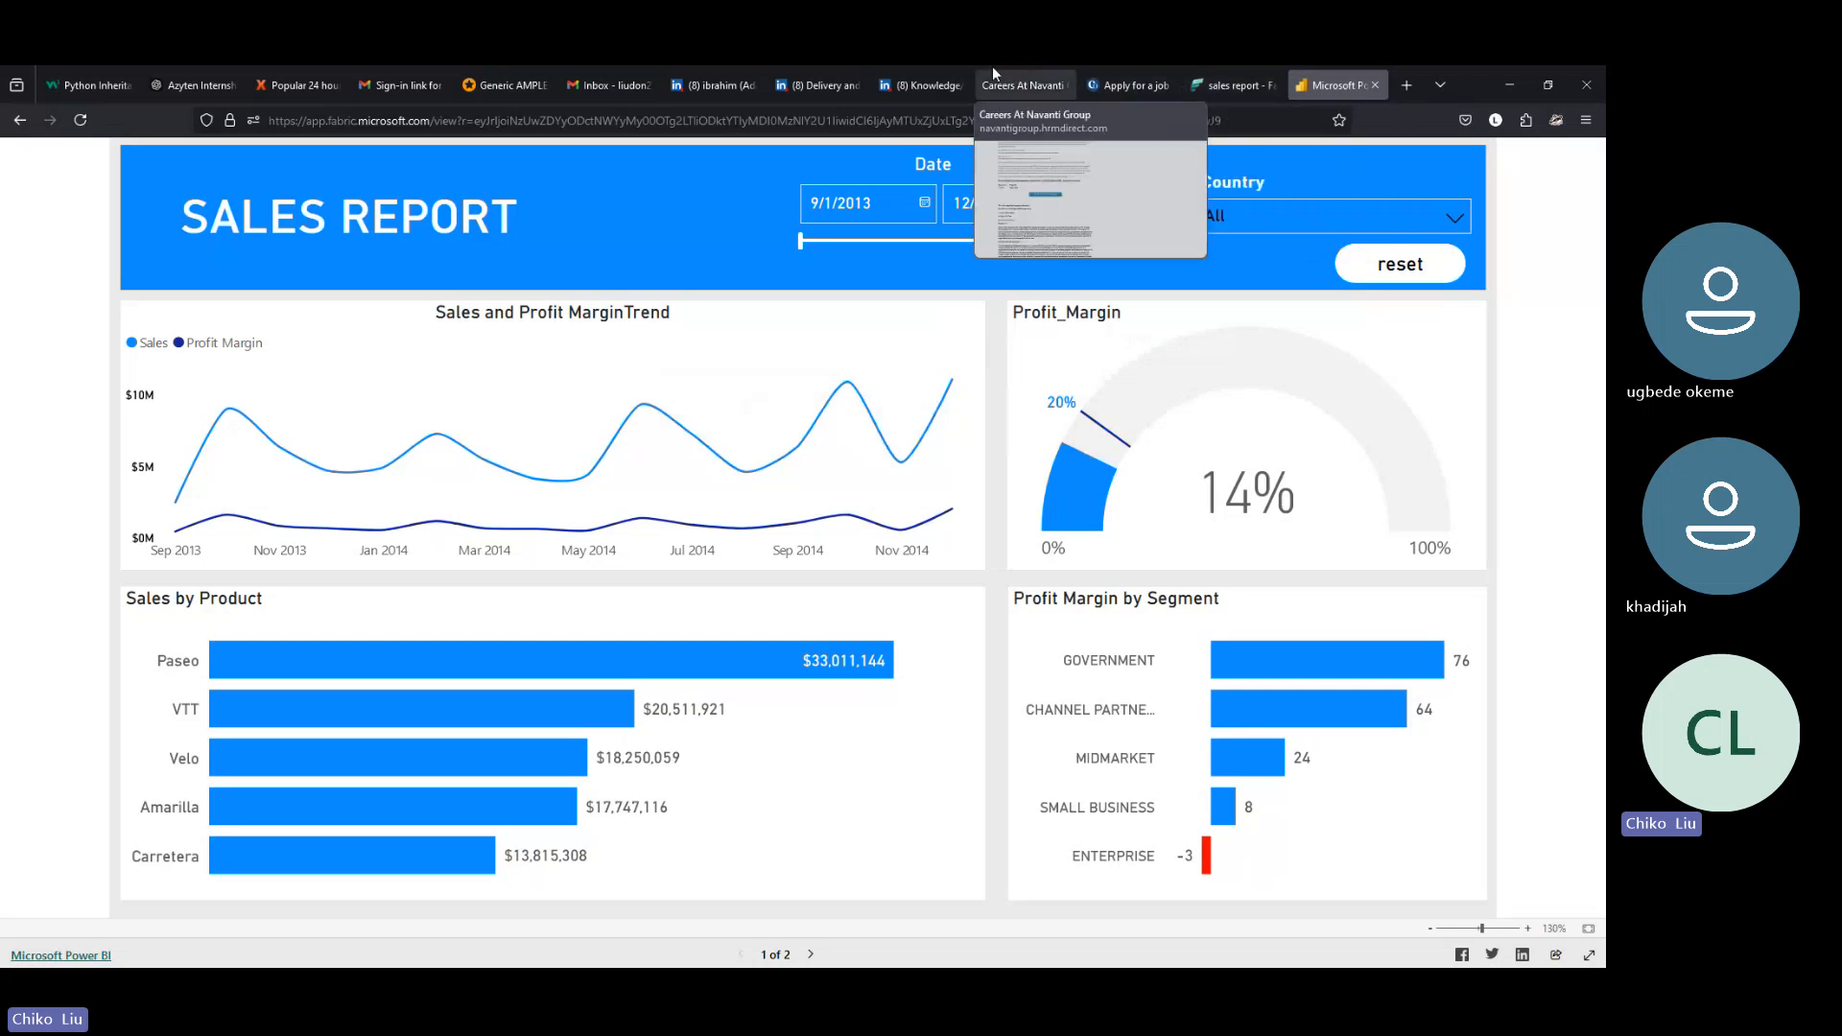
click(917, 88)
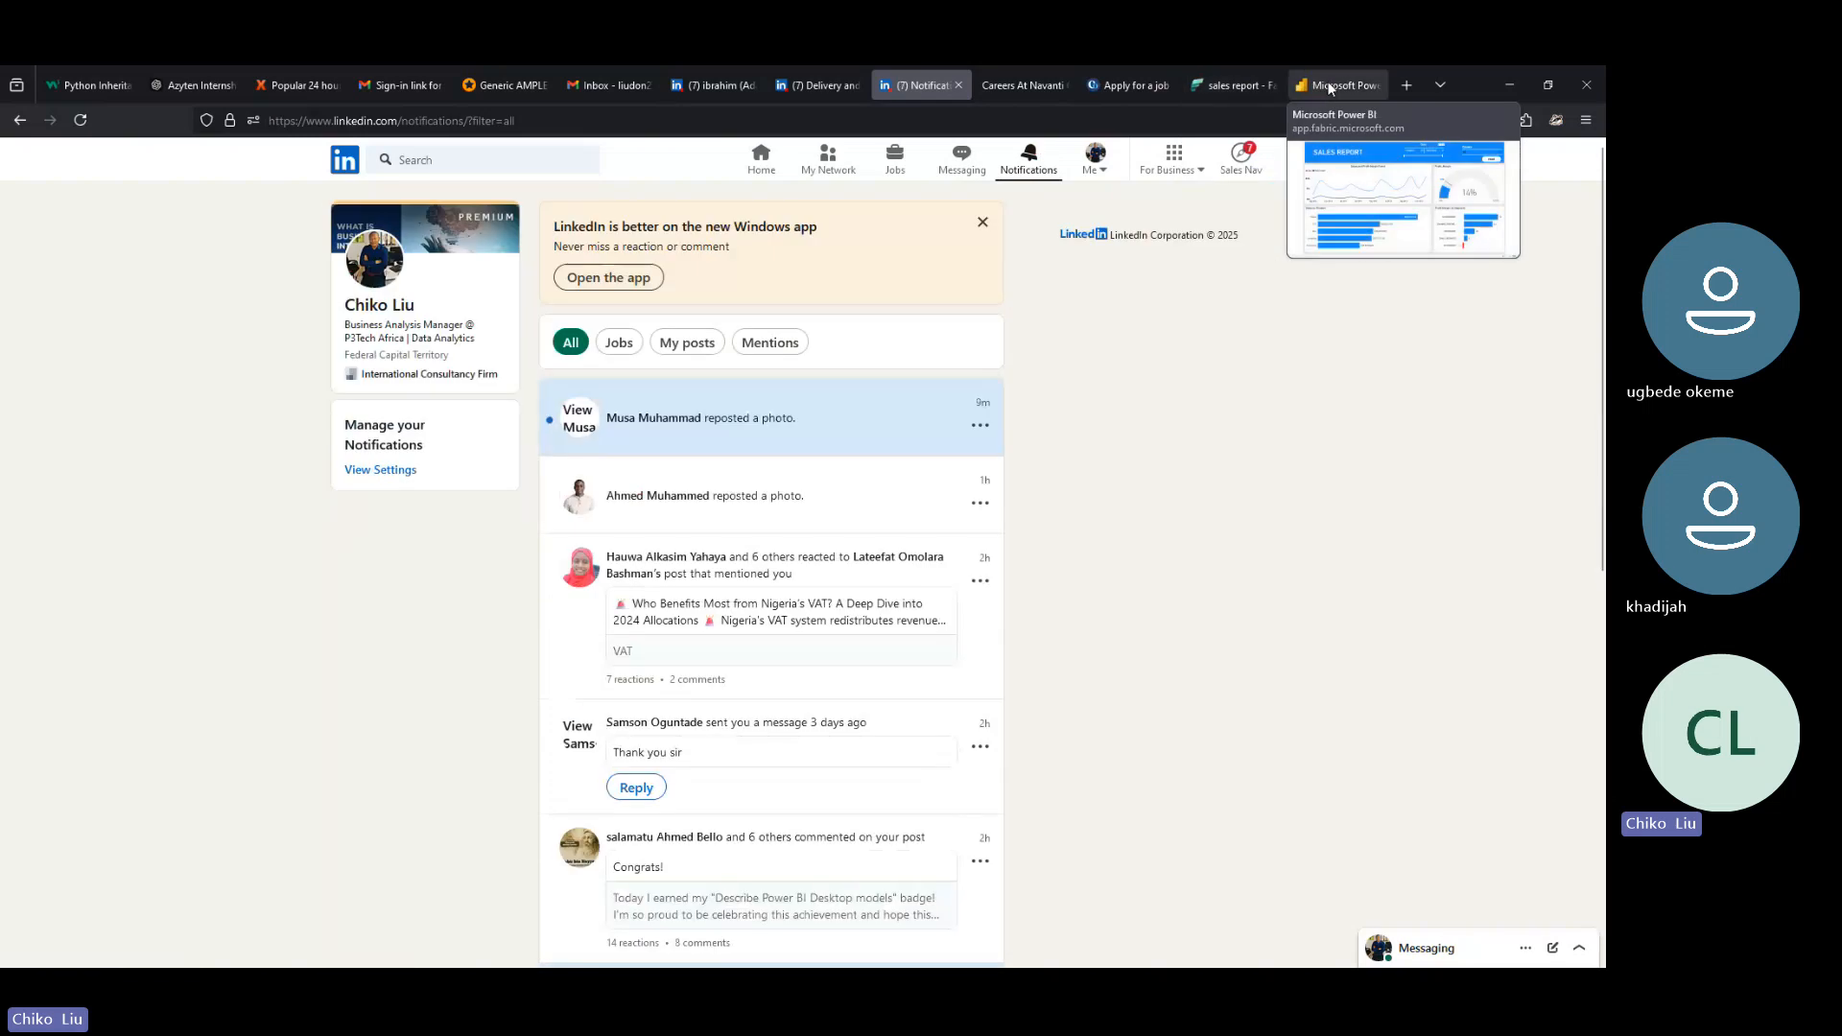
click(1244, 89)
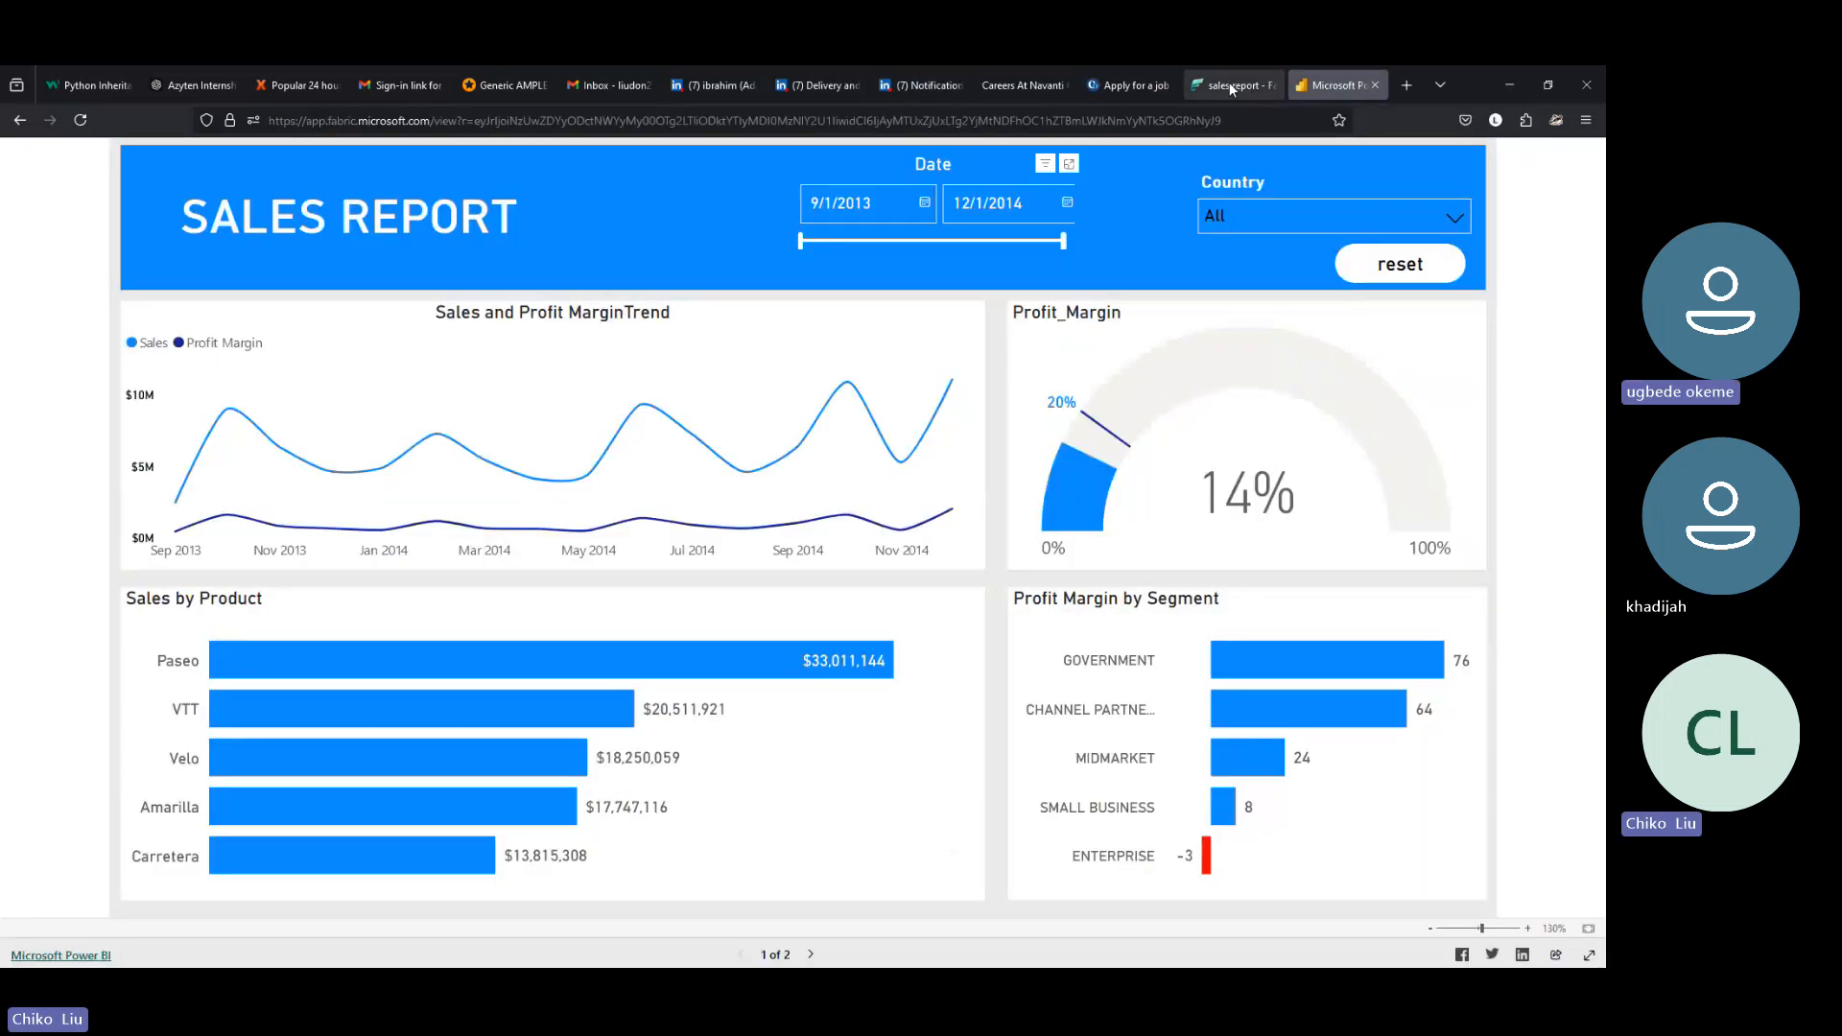
click(1231, 85)
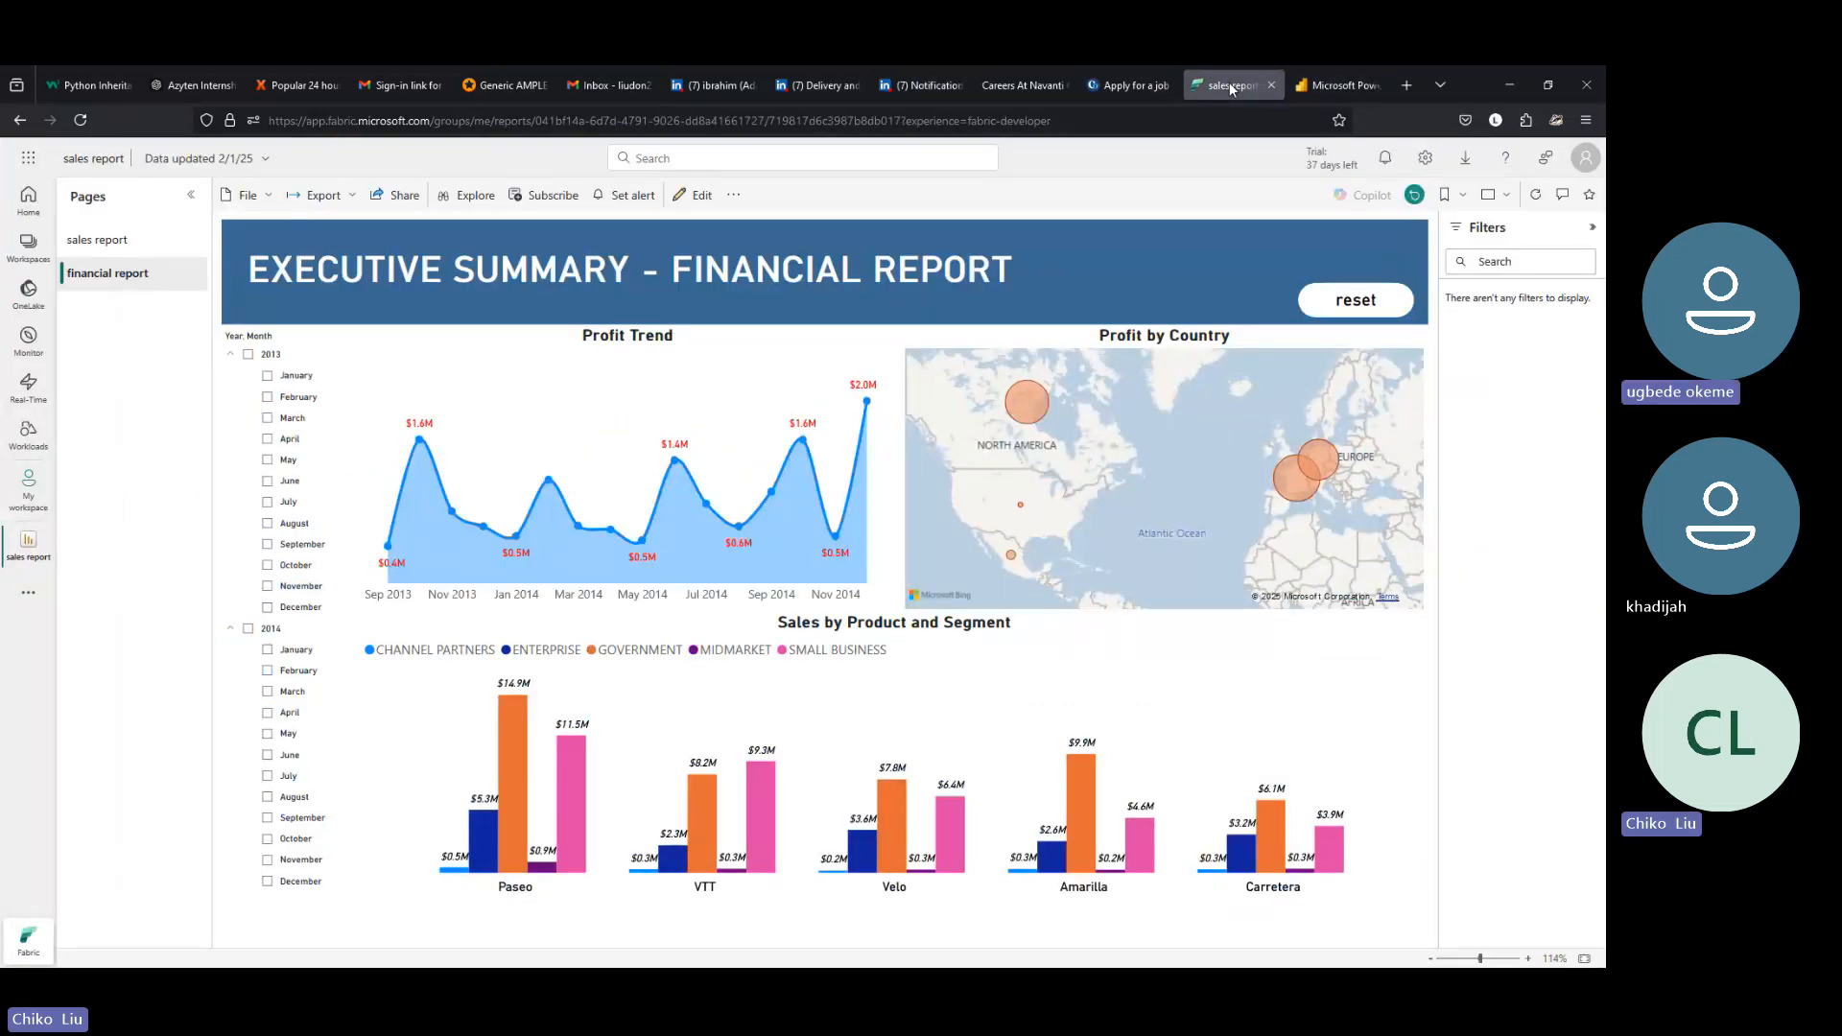